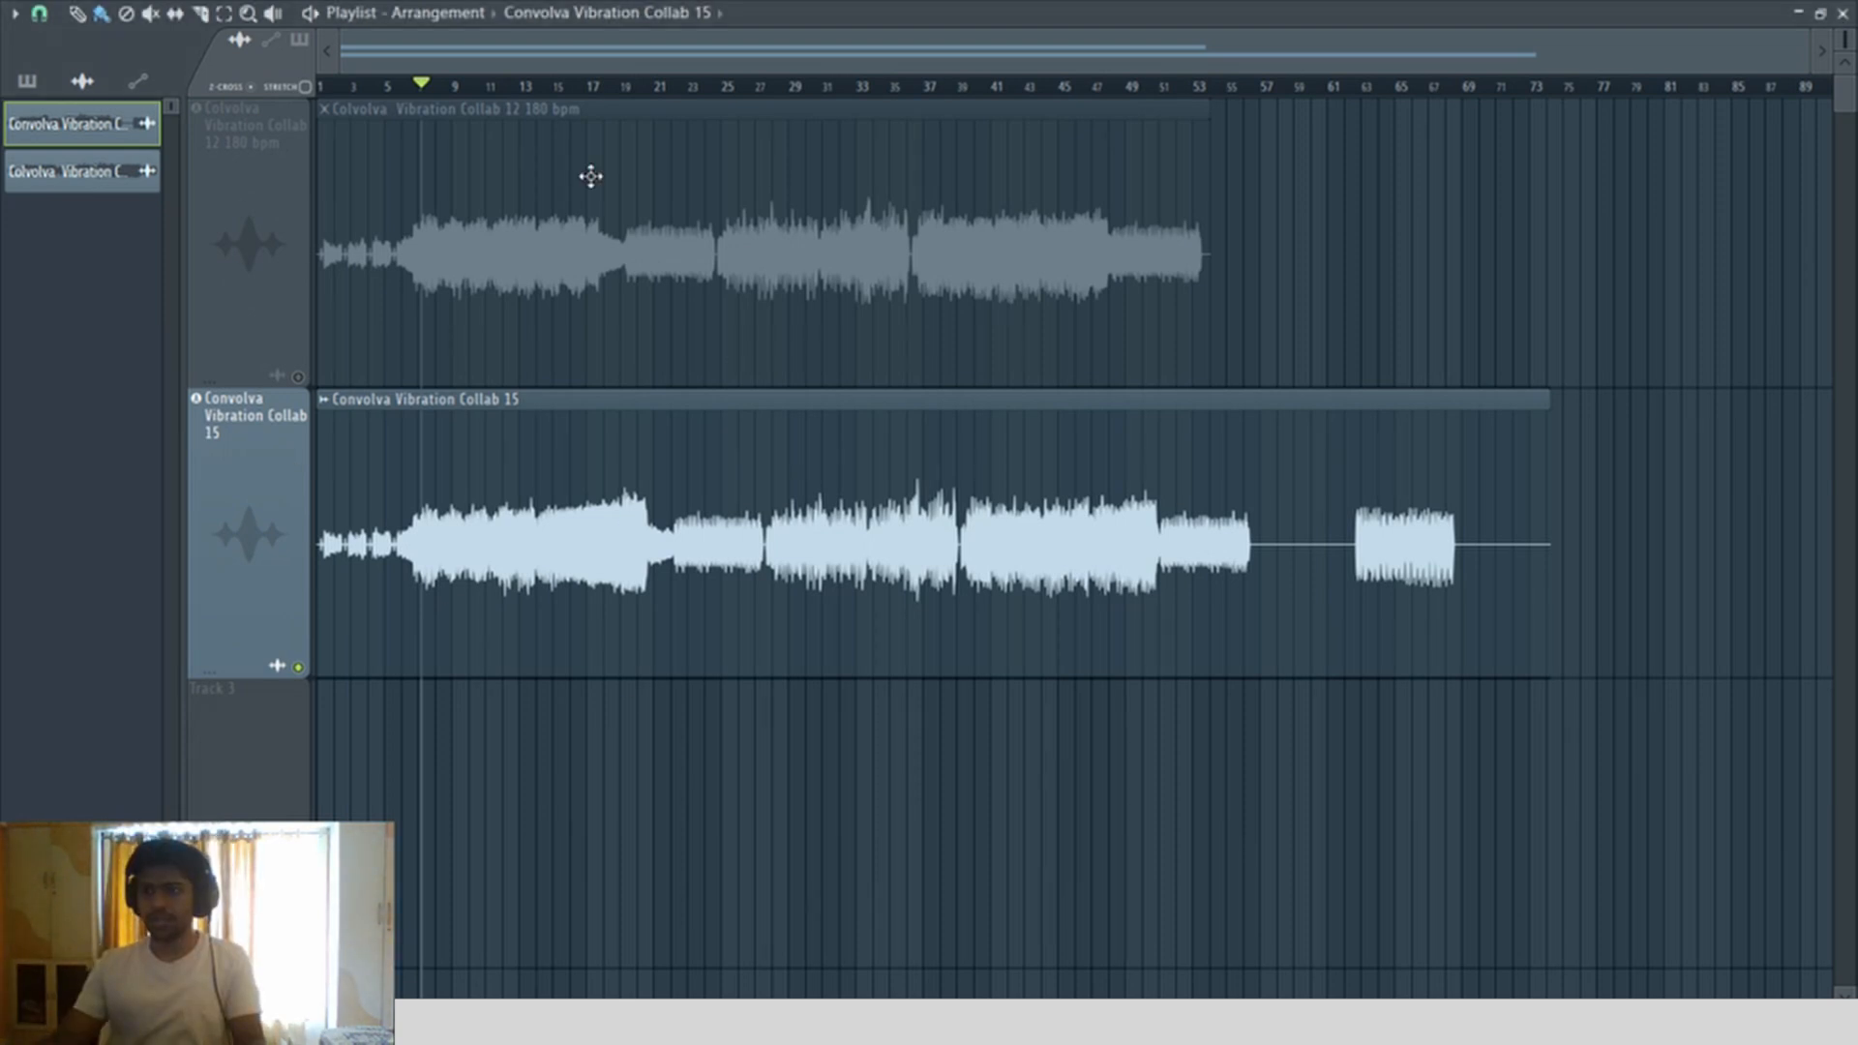
Step: Listen to the Colvolva Vibration Collab 12 180 bpm track on its own from the beginning, sampling its later sections through to the end
{"action": "left_click_drag", "start_coordinate": [646, 528], "coordinate": [426, 257]}
{"action": "left_click_drag", "start_coordinate": [686, 290], "coordinate": [202, 129]}
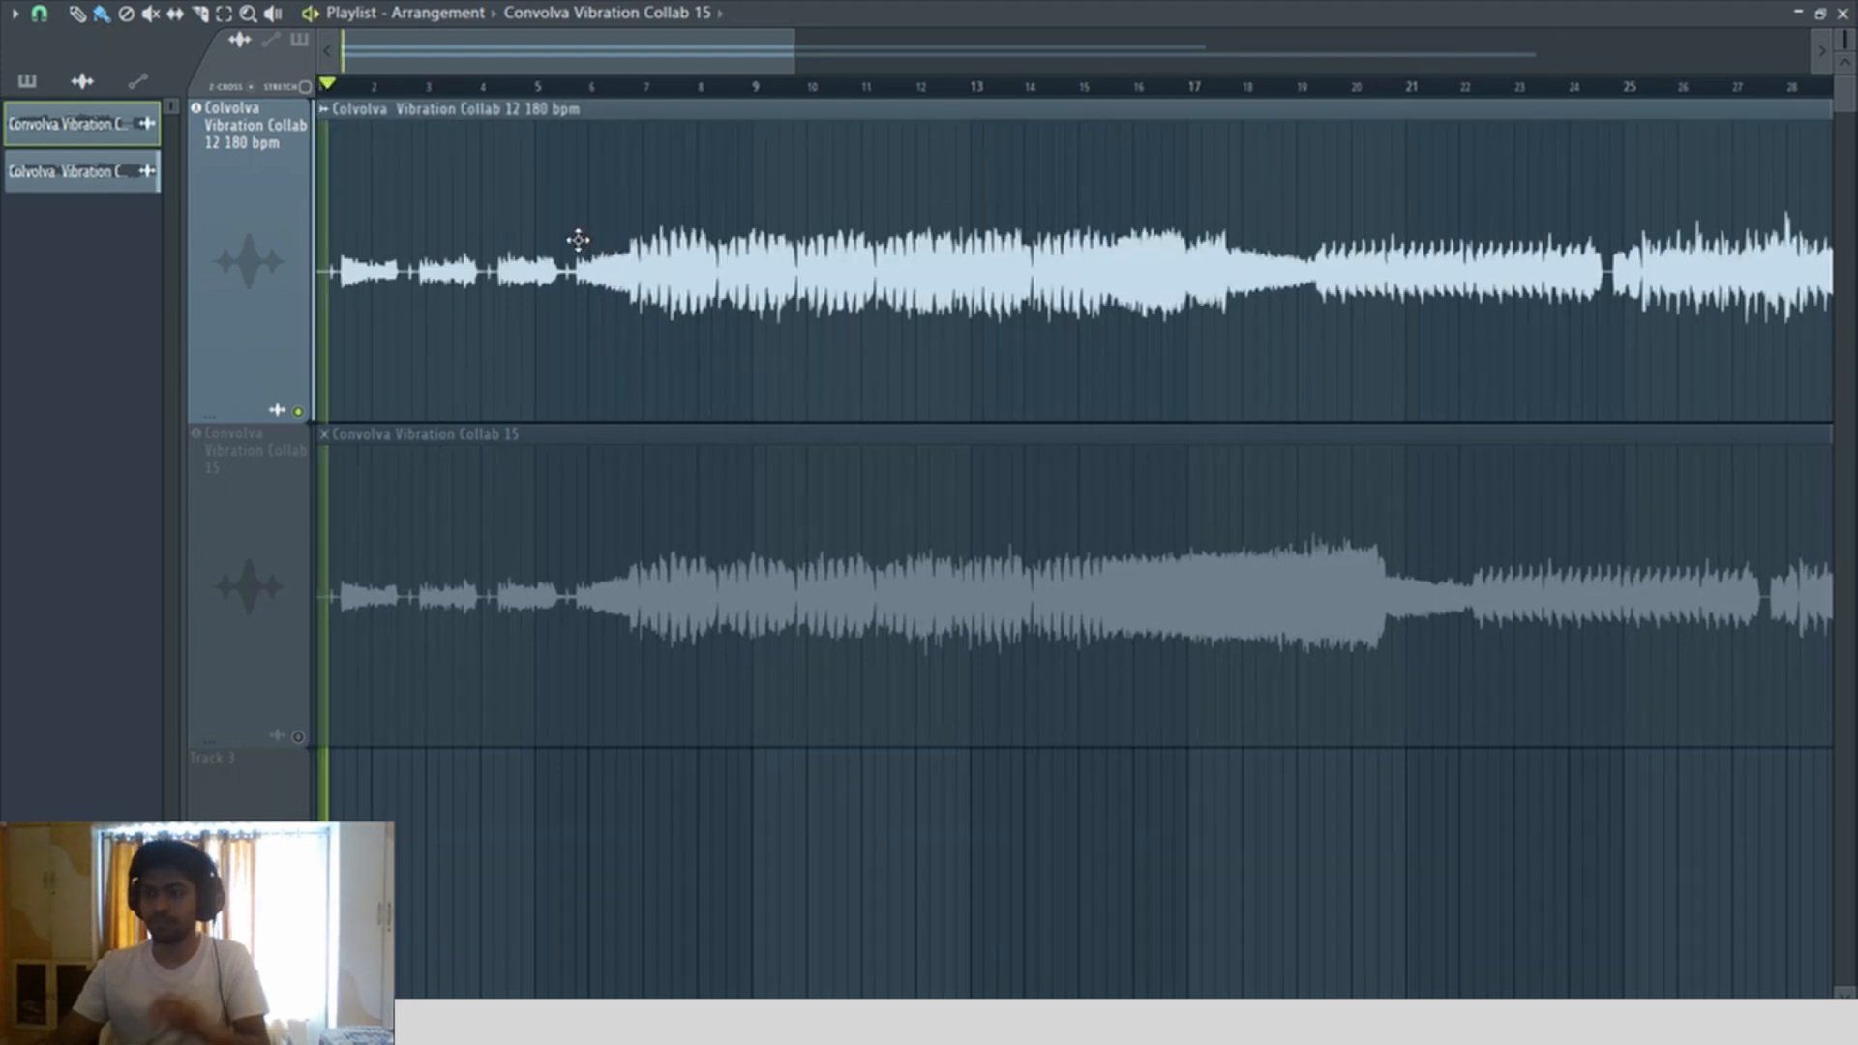
{"action": "key", "text": "space"}
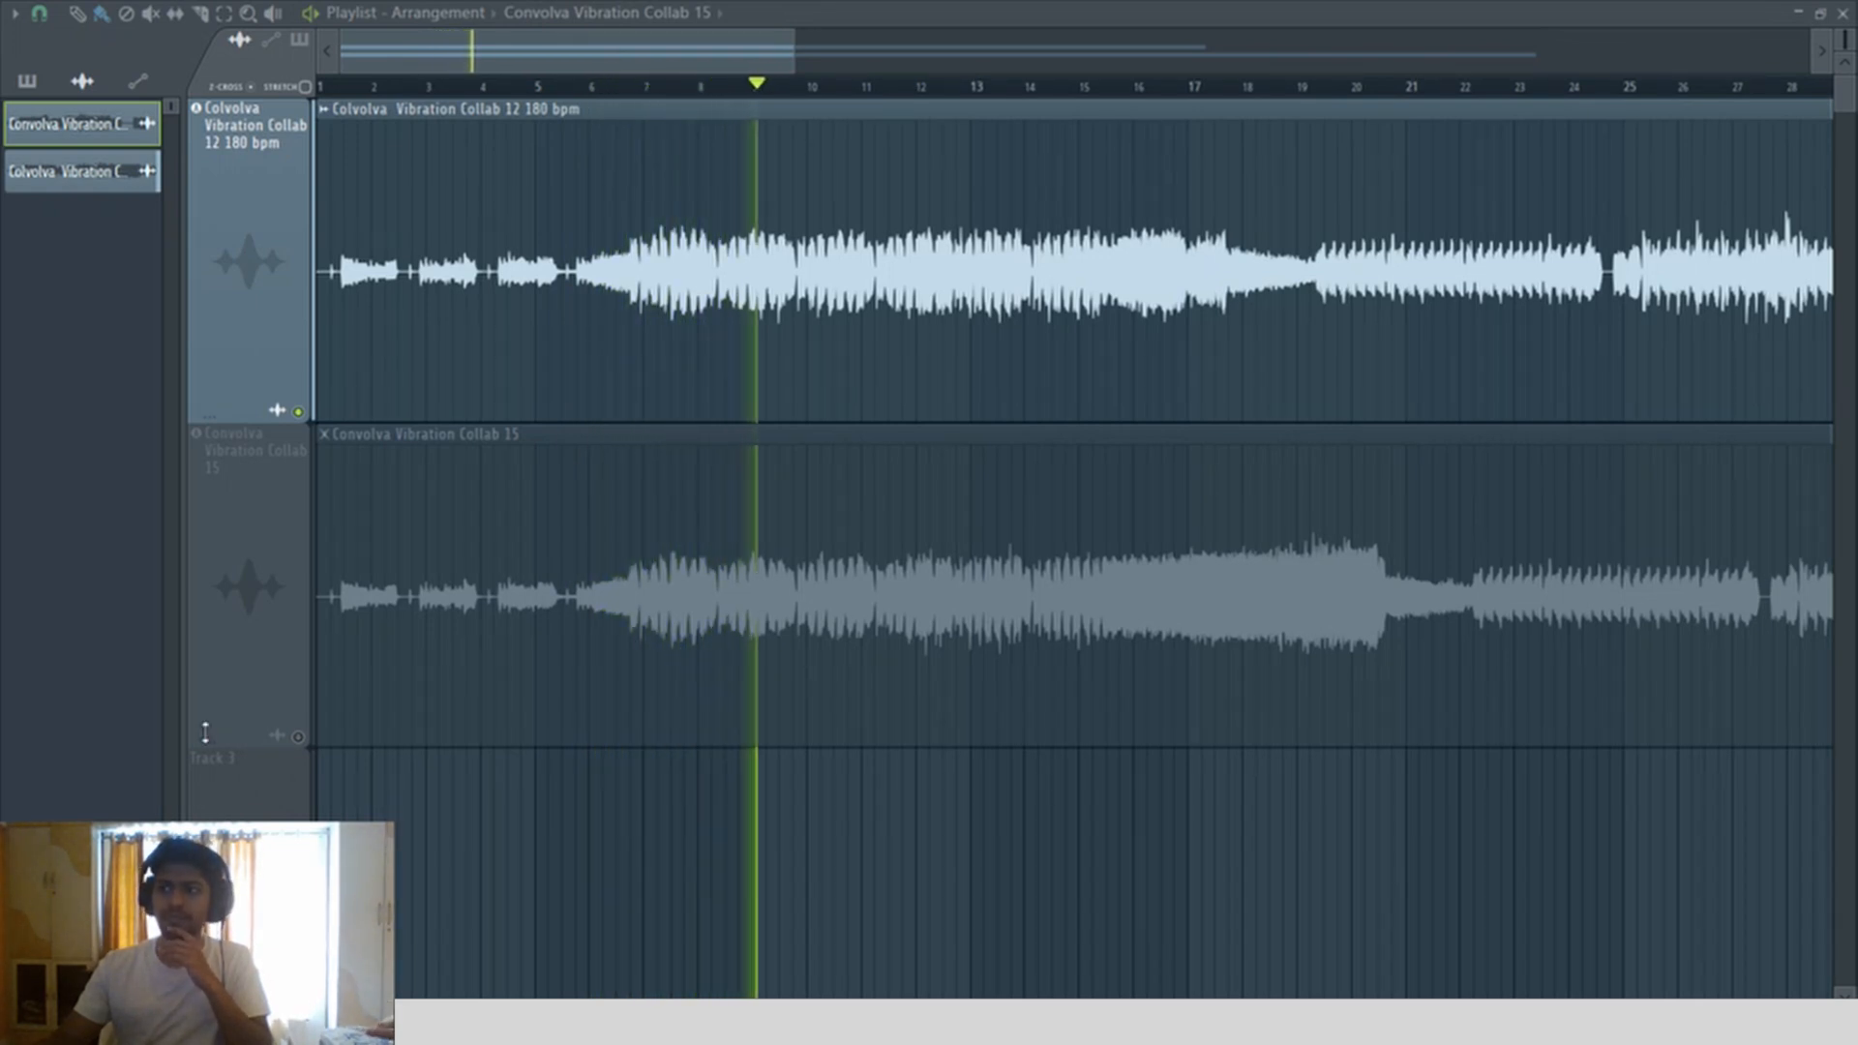
{"action": "scroll", "coordinate": [949, 73], "scroll_direction": "up", "scroll_amount": 5}
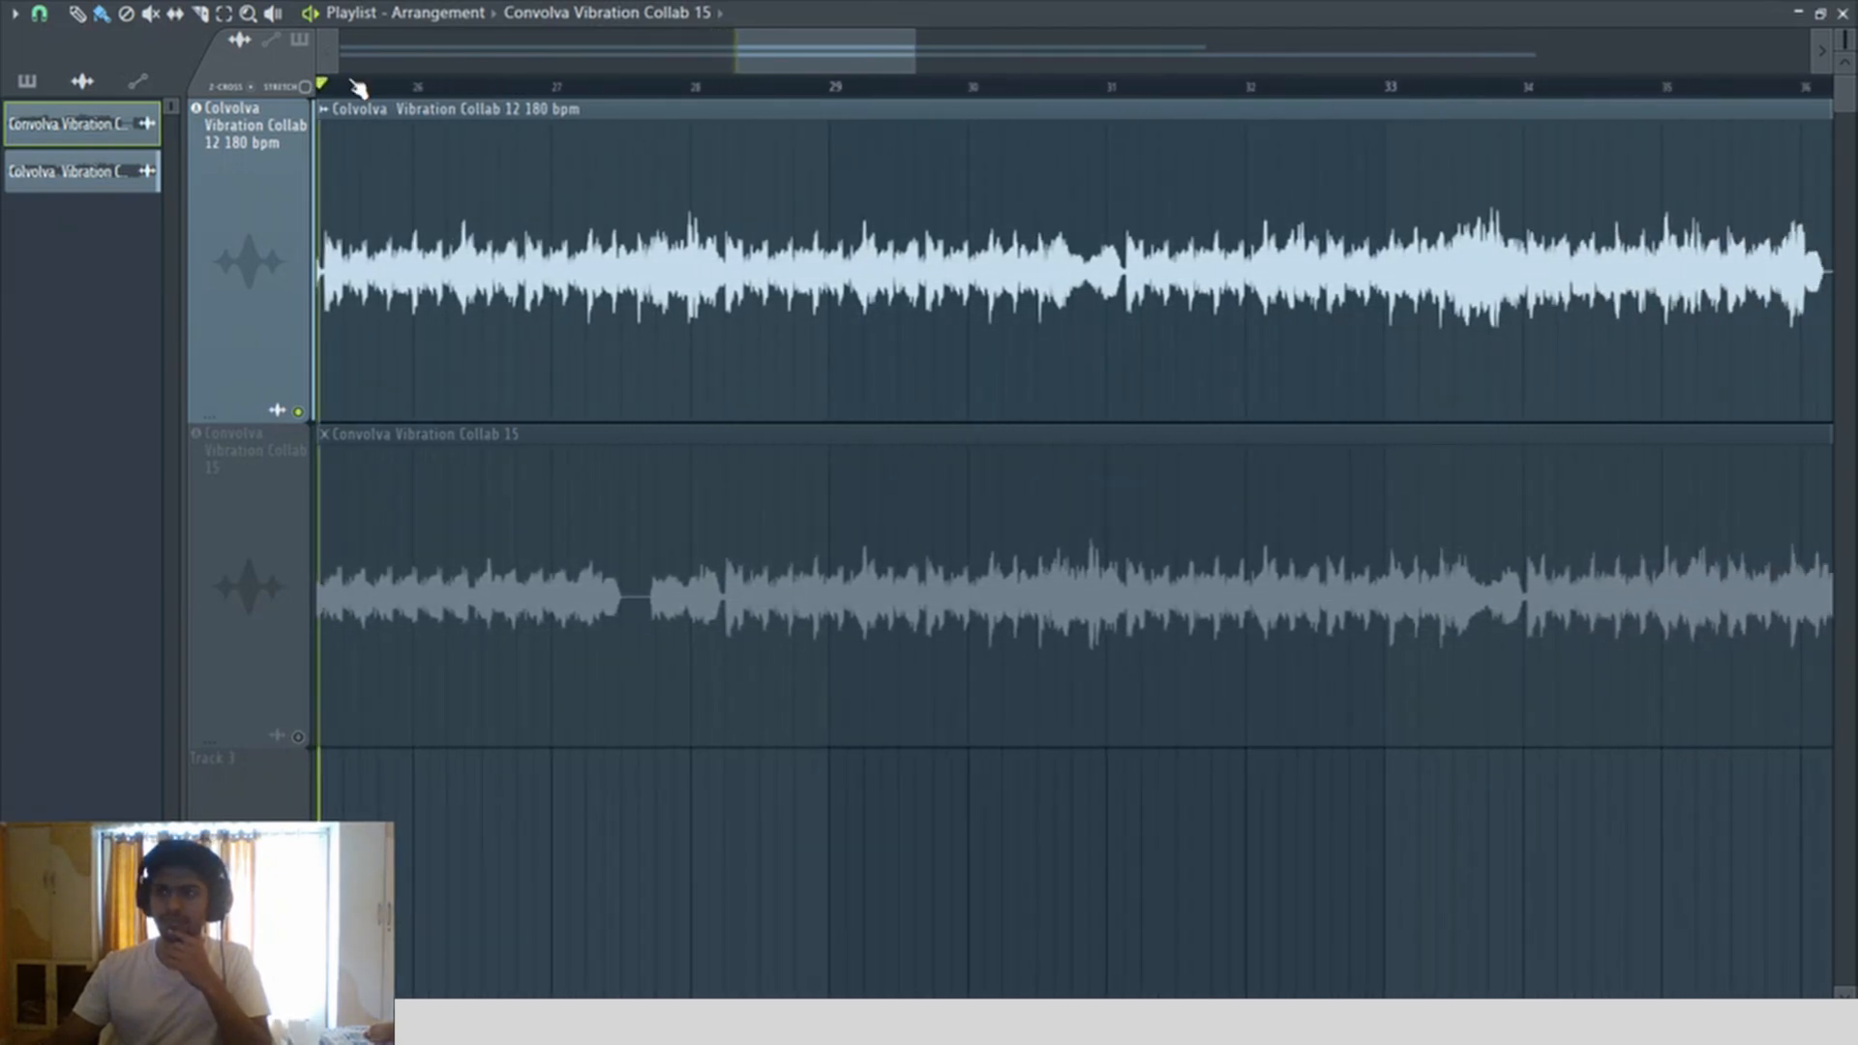
{"action": "scroll", "coordinate": [358, 88], "scroll_direction": "up", "scroll_amount": 5}
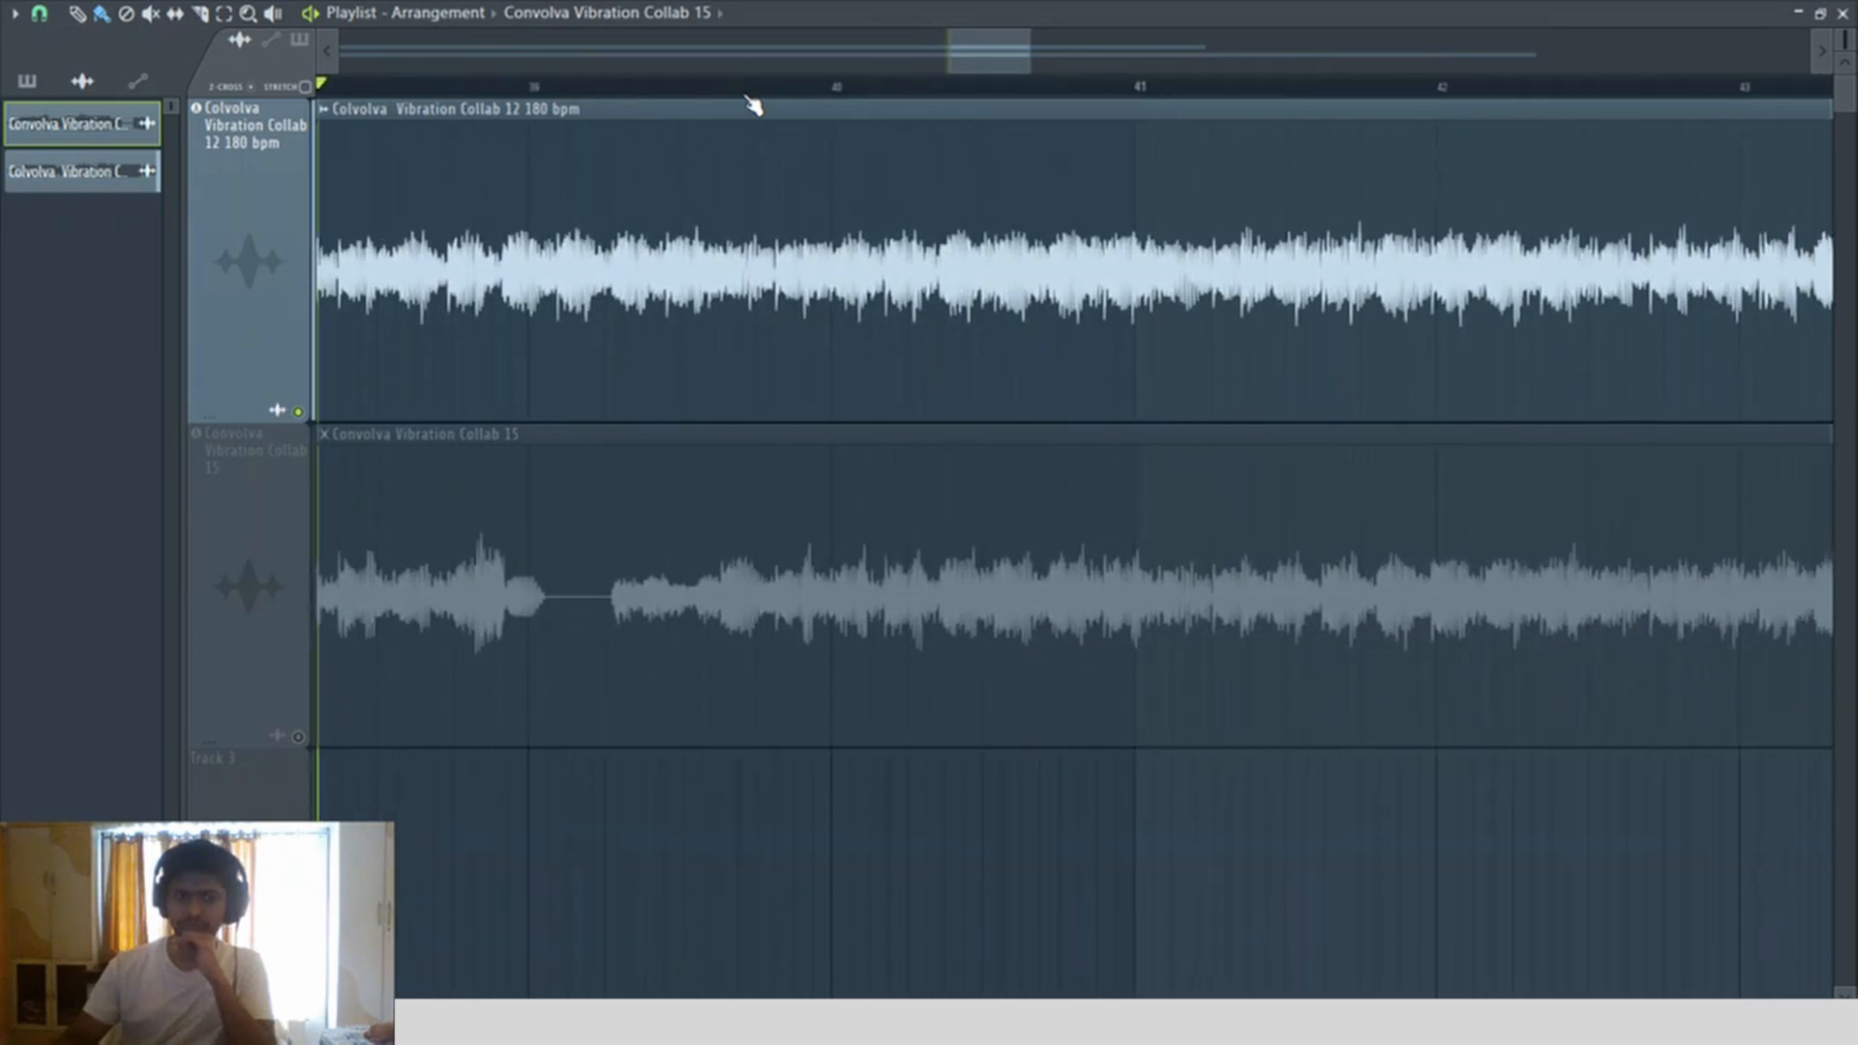
{"action": "scroll", "coordinate": [753, 104], "scroll_direction": "down", "scroll_amount": 2}
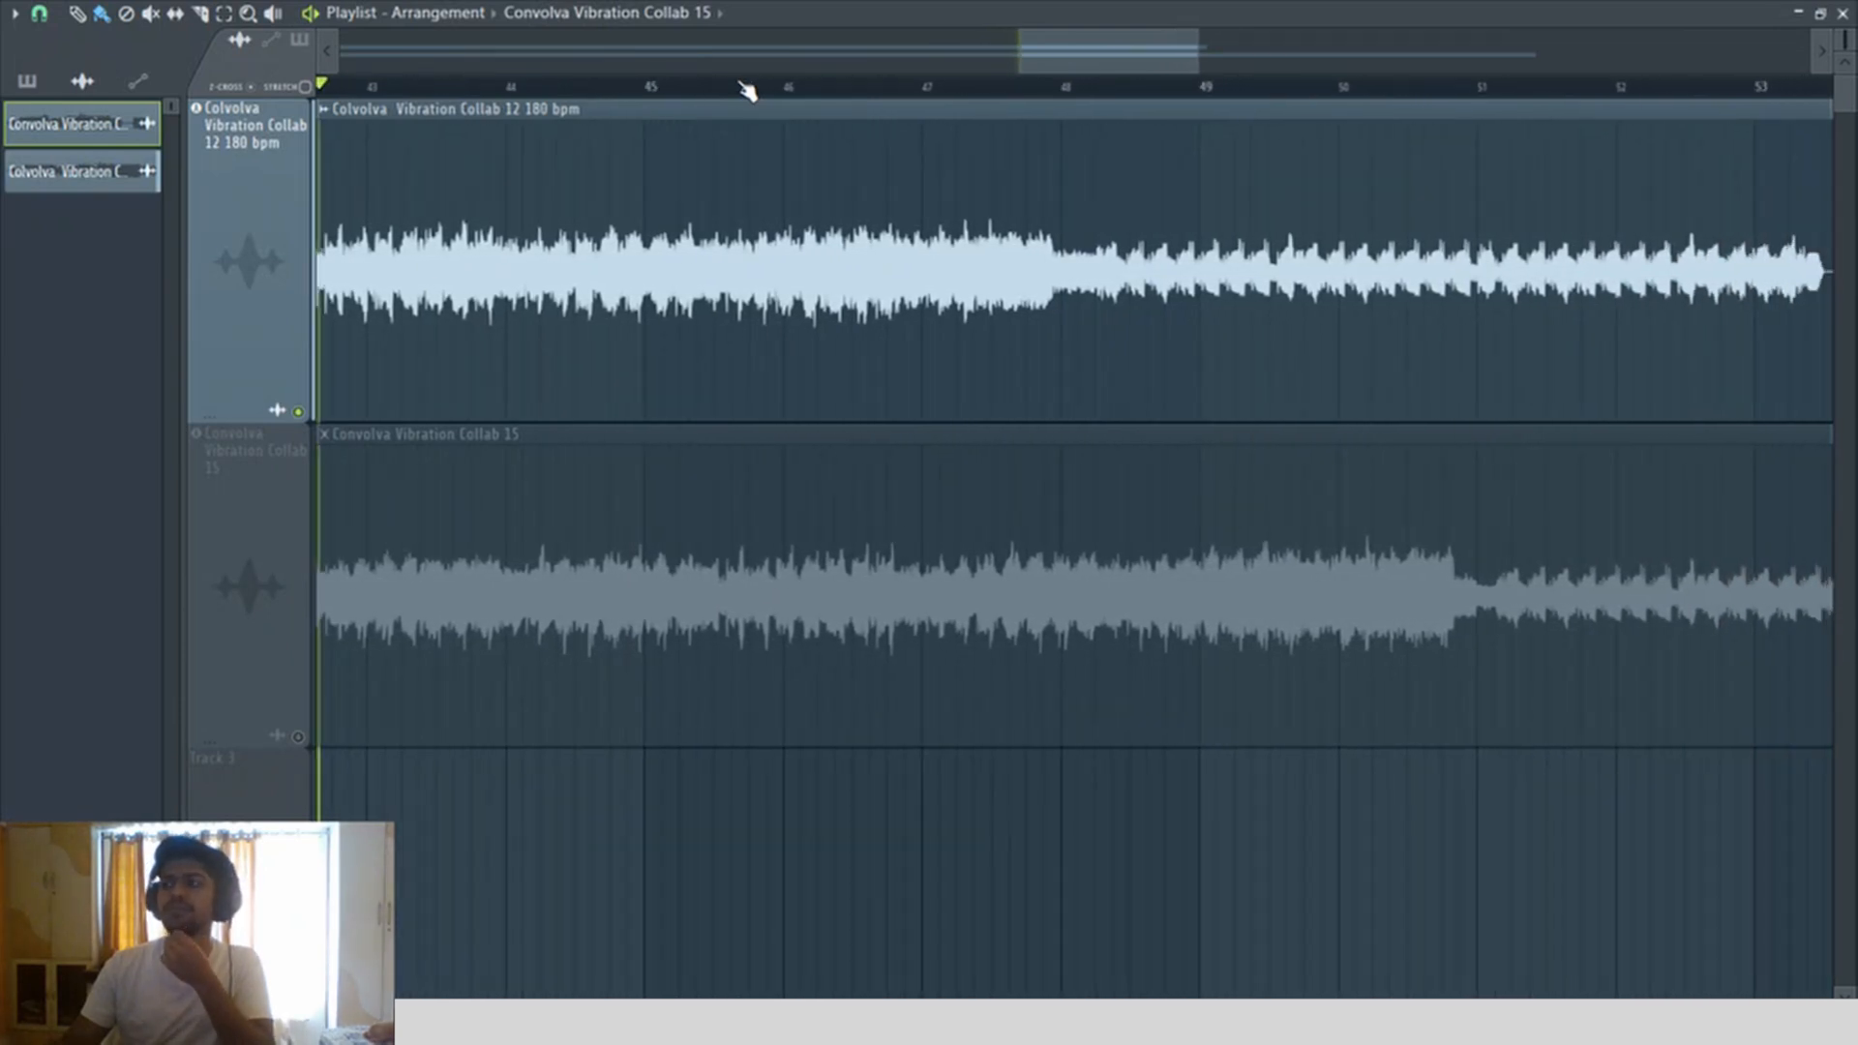
{"action": "scroll", "coordinate": [747, 90], "scroll_direction": "down", "scroll_amount": 4}
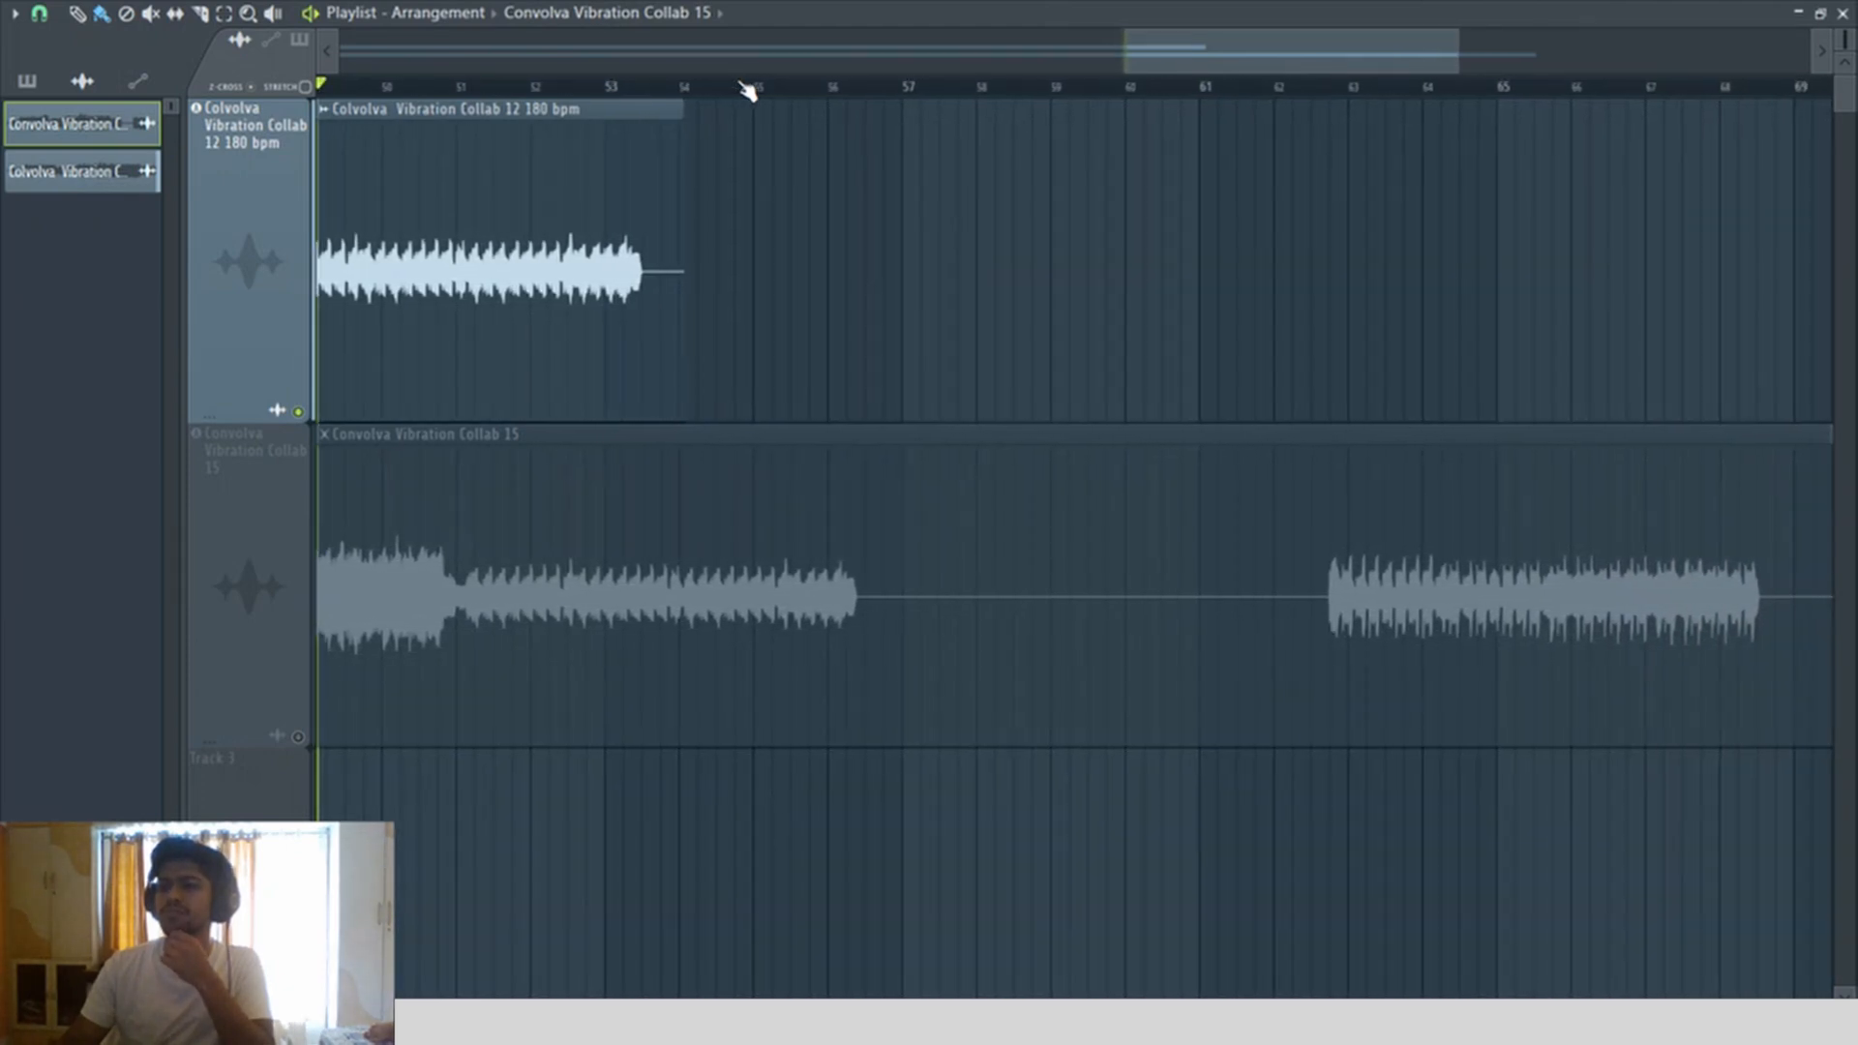
{"action": "scroll", "coordinate": [746, 87], "scroll_direction": "up", "scroll_amount": 6}
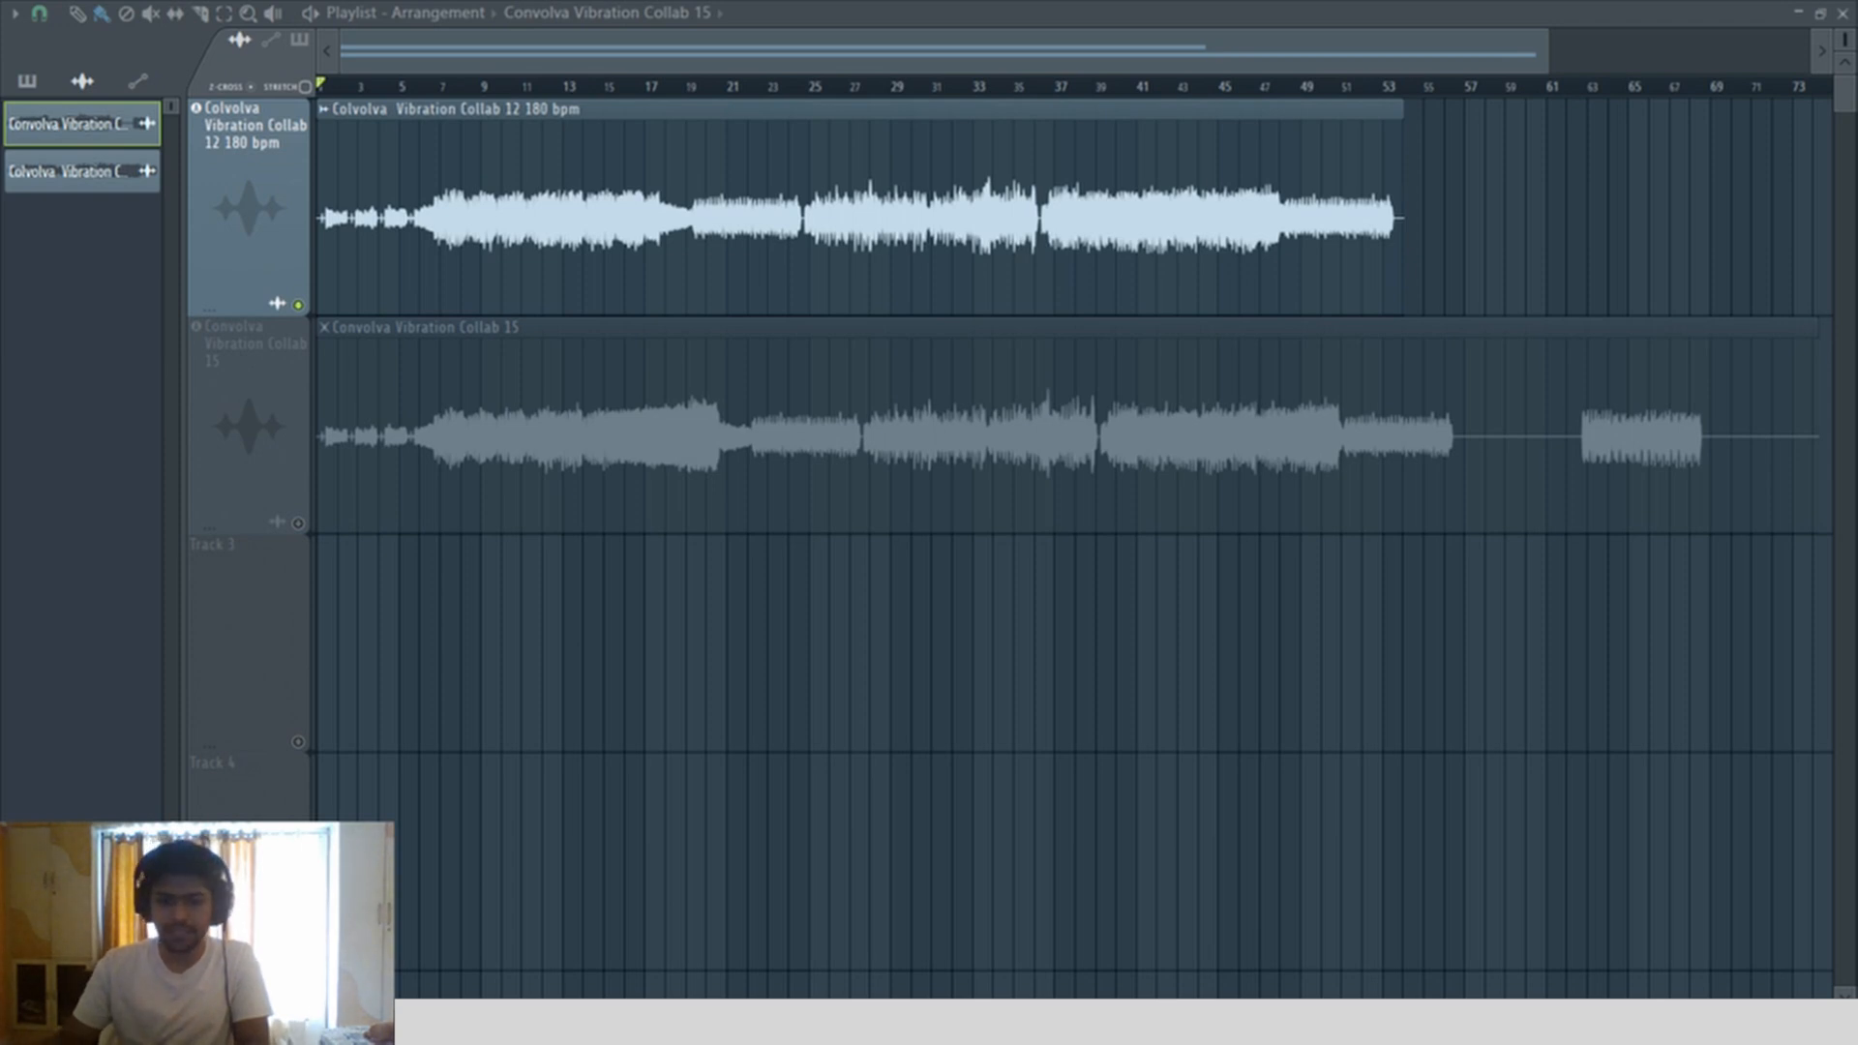
Step: Solo the Convolva Vibration Collab 15 track and listen through its successive sections up to about bar 48
{"action": "right_click", "coordinate": [299, 523]}
{"action": "key", "text": "space"}
{"action": "left_click_drag", "start_coordinate": [349, 435], "coordinate": [592, 677]}
{"action": "scroll", "coordinate": [713, 543], "scroll_direction": "up", "scroll_amount": 3}
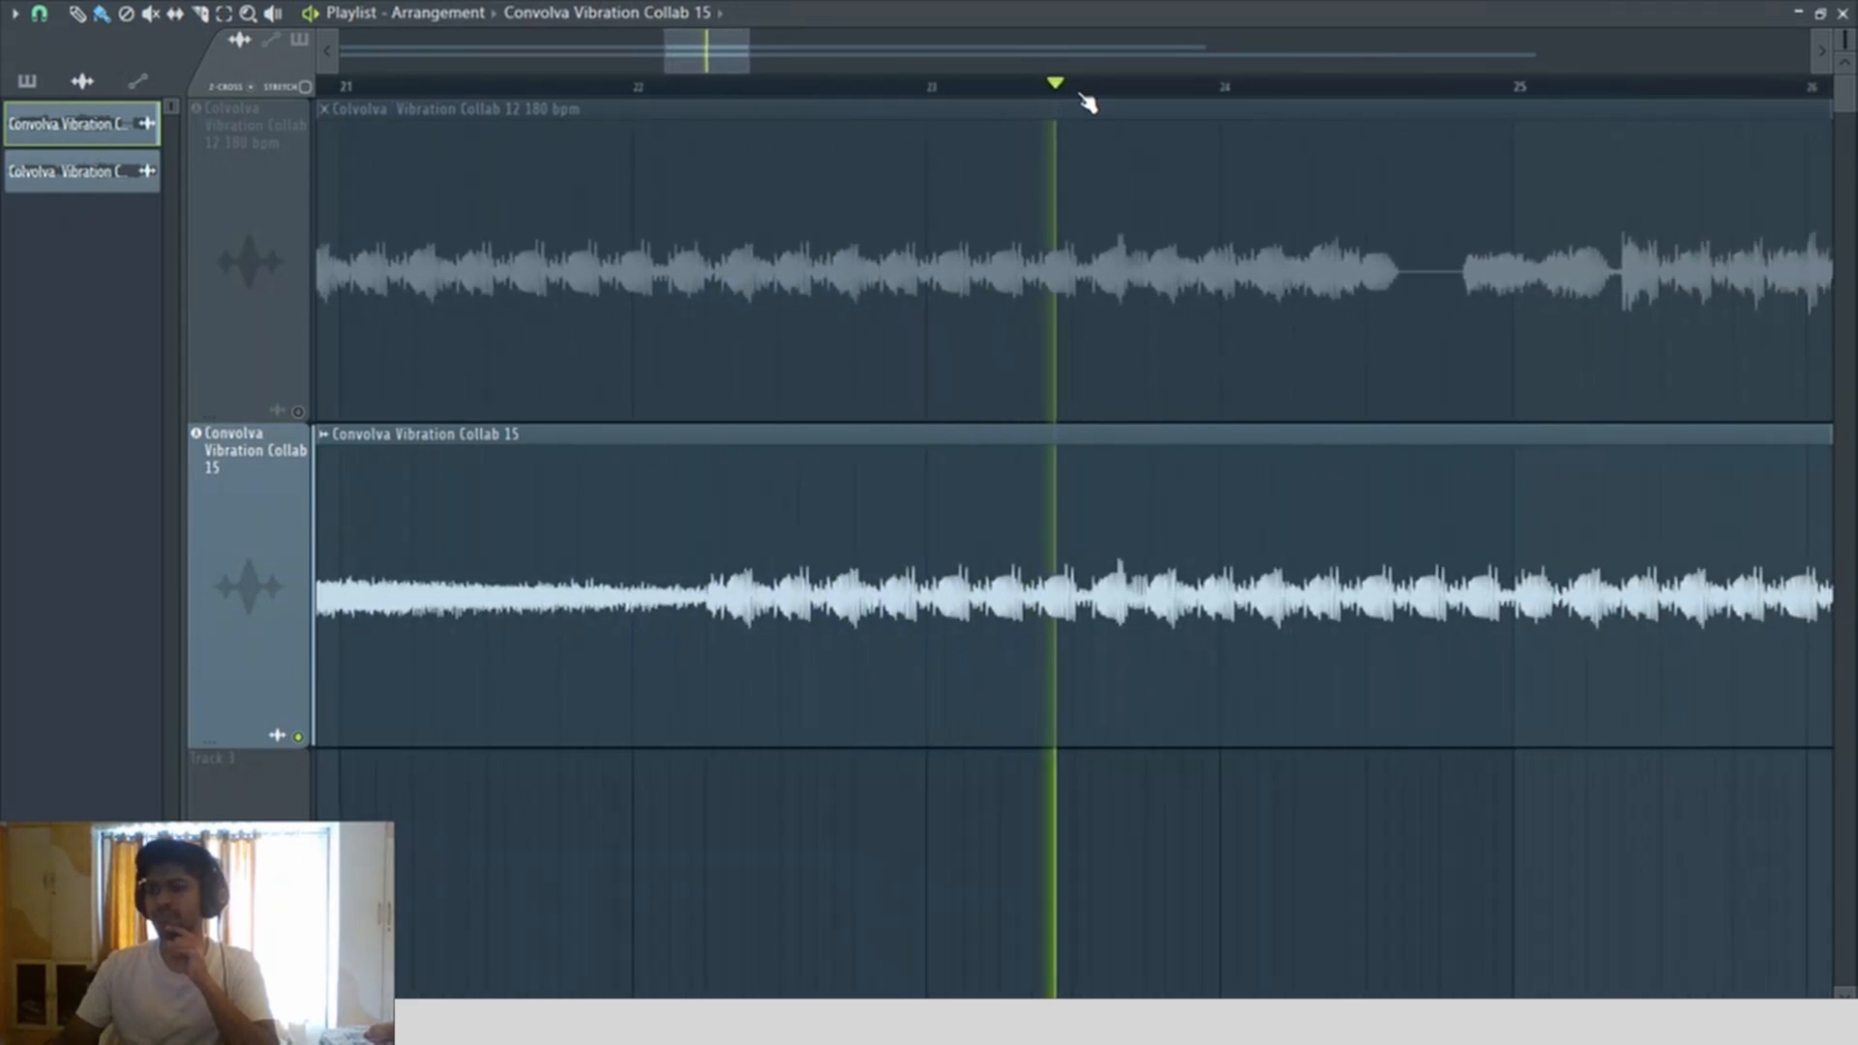
{"action": "scroll", "coordinate": [1088, 103], "scroll_direction": "down", "scroll_amount": 2}
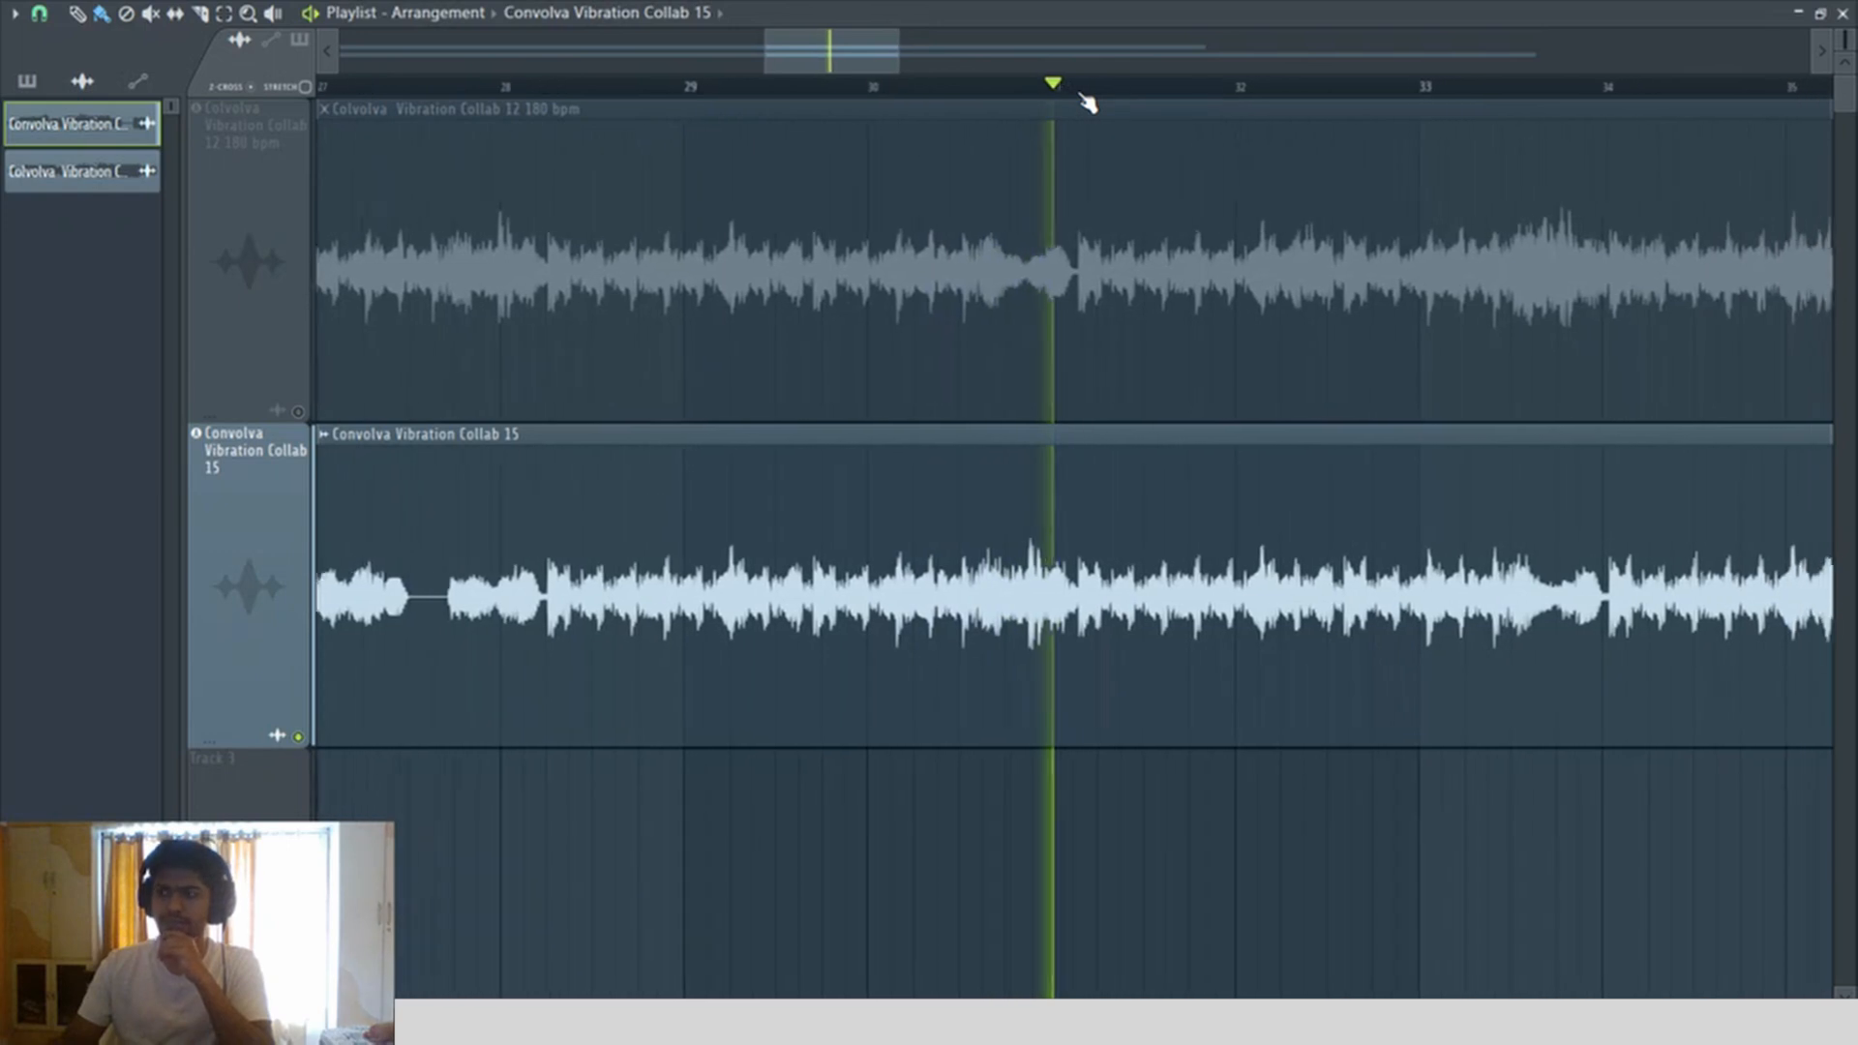
{"action": "scroll", "coordinate": [1087, 100], "scroll_direction": "up", "scroll_amount": 2}
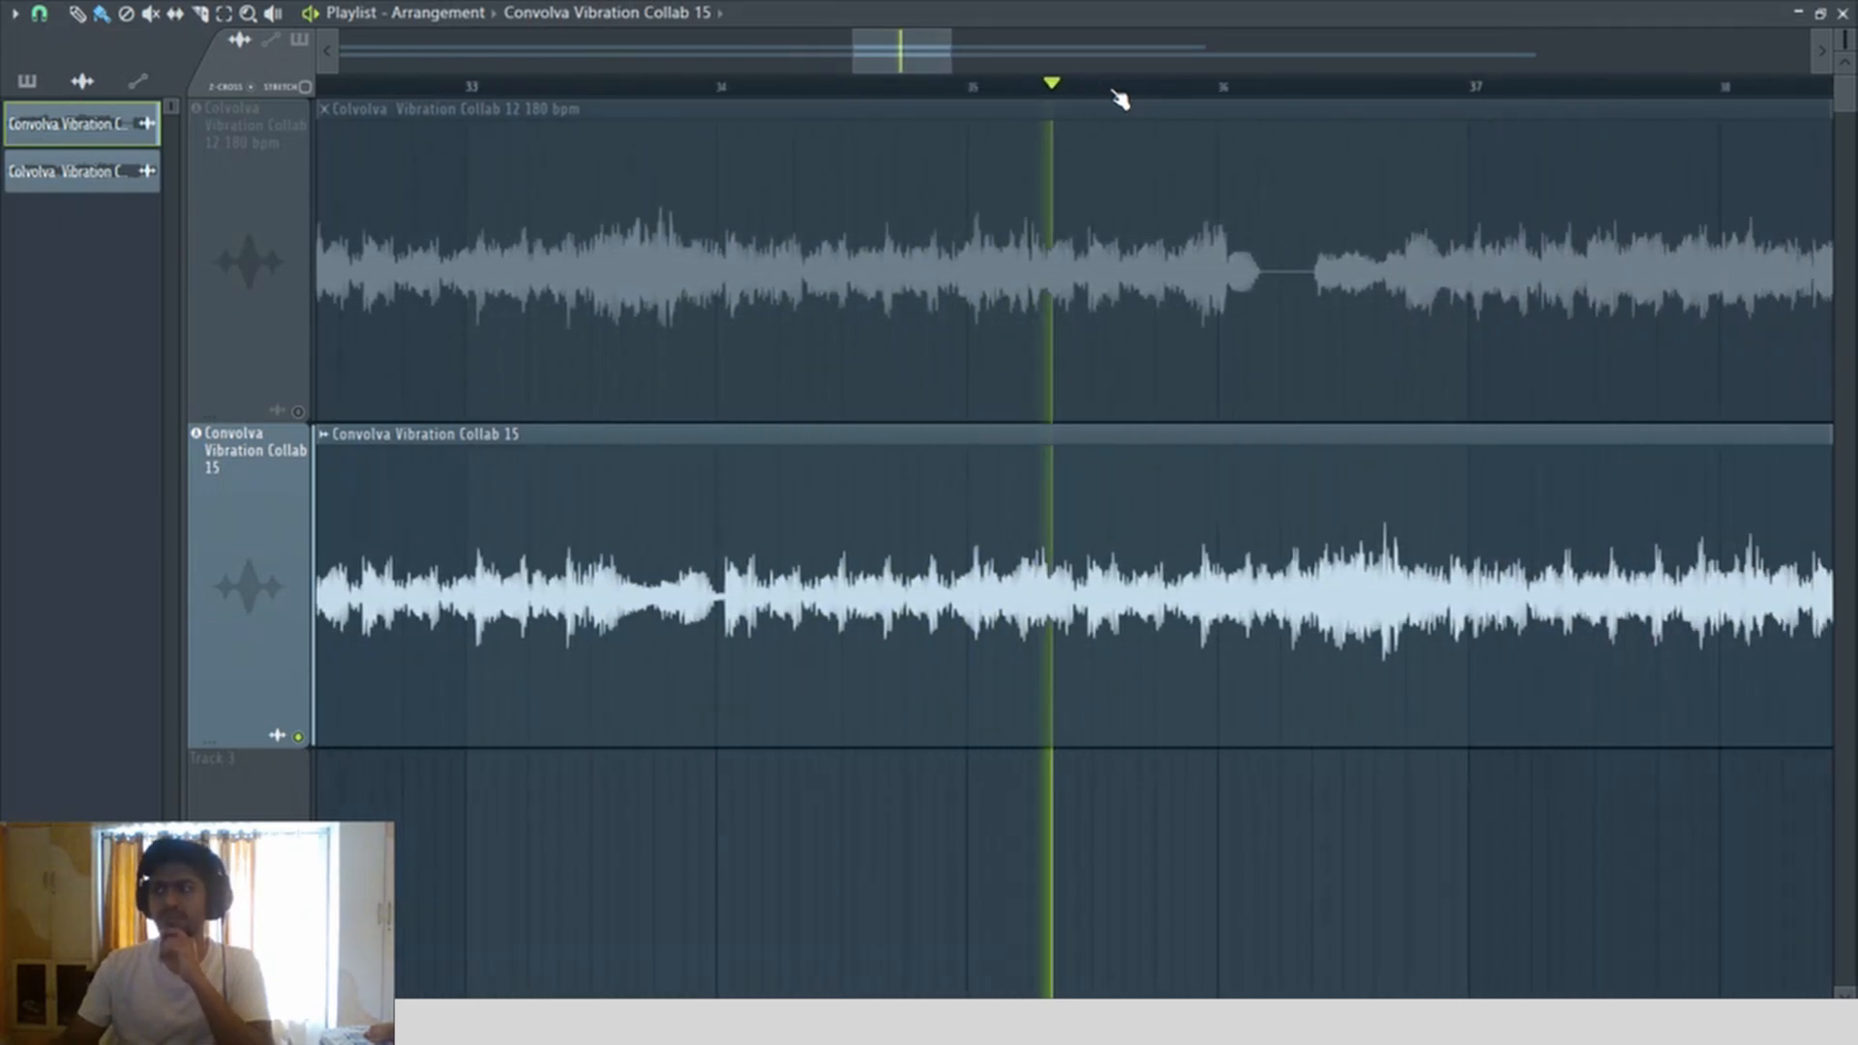
{"action": "scroll", "coordinate": [1120, 100], "scroll_direction": "up", "scroll_amount": 3}
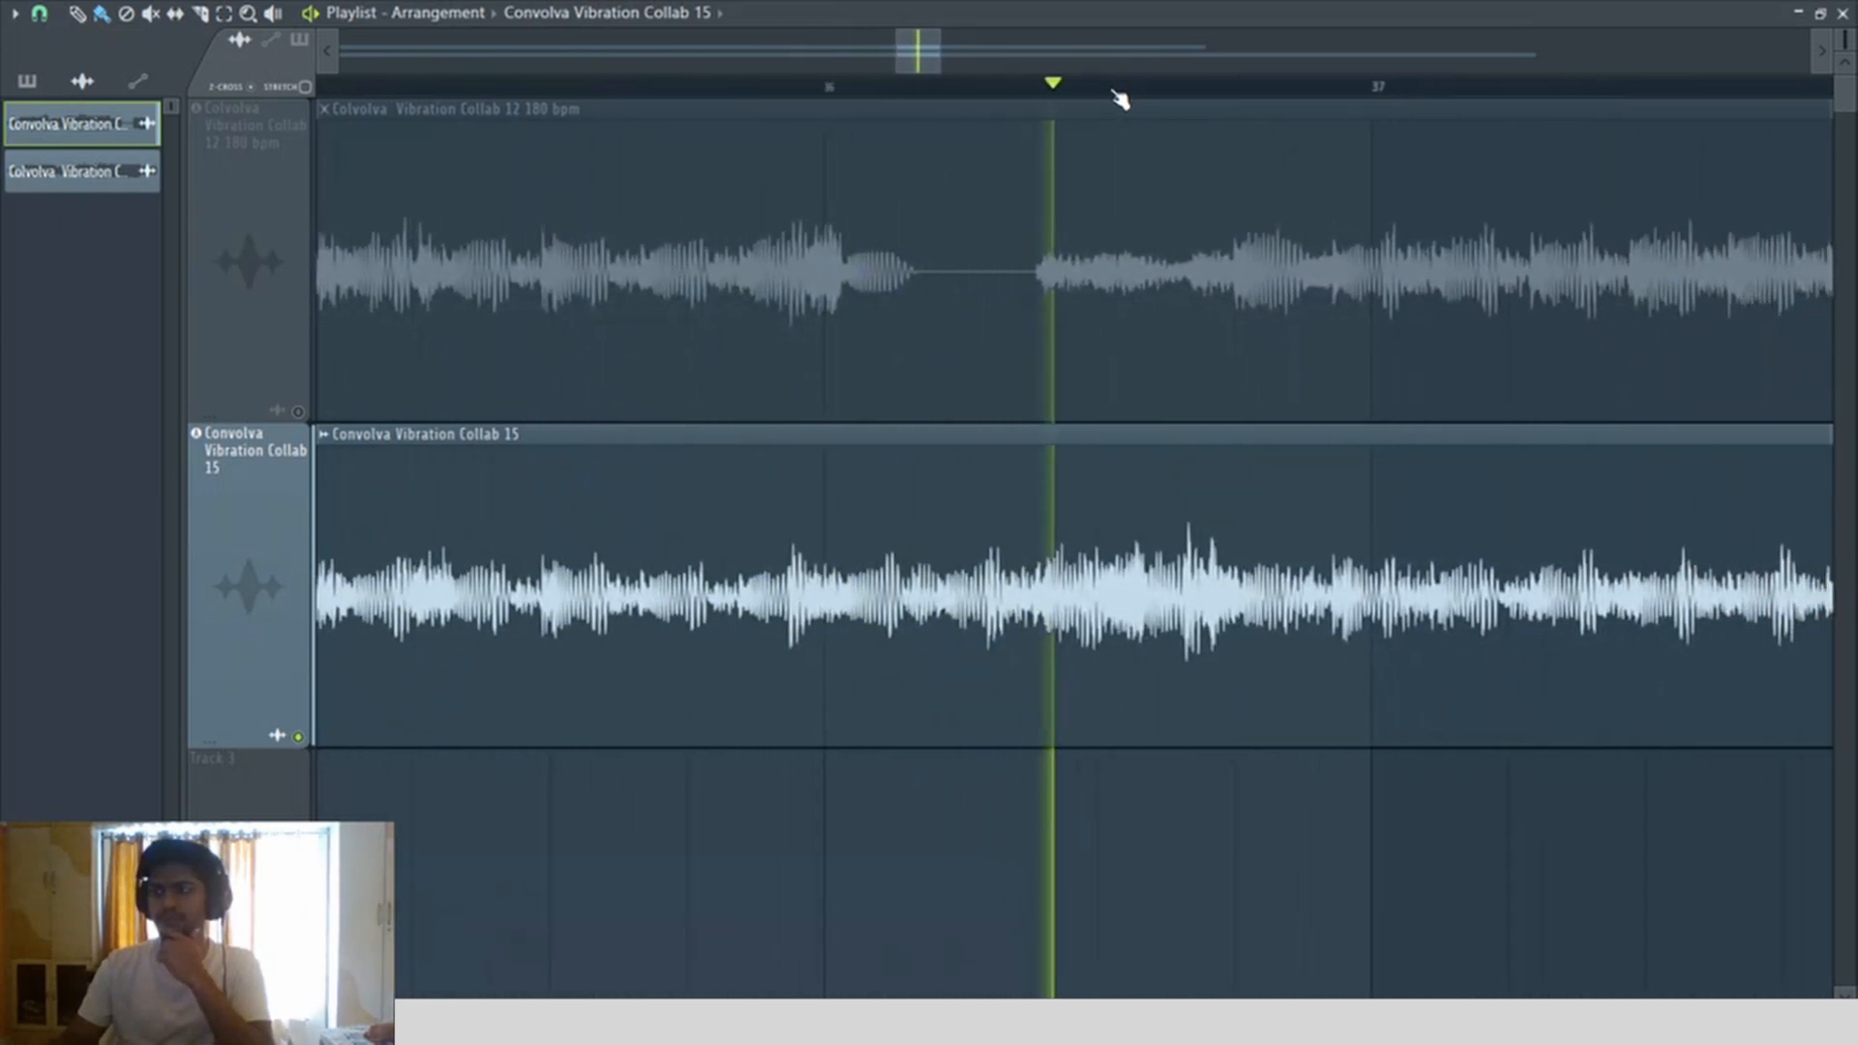
{"action": "scroll", "coordinate": [1120, 100], "scroll_direction": "down", "scroll_amount": 2}
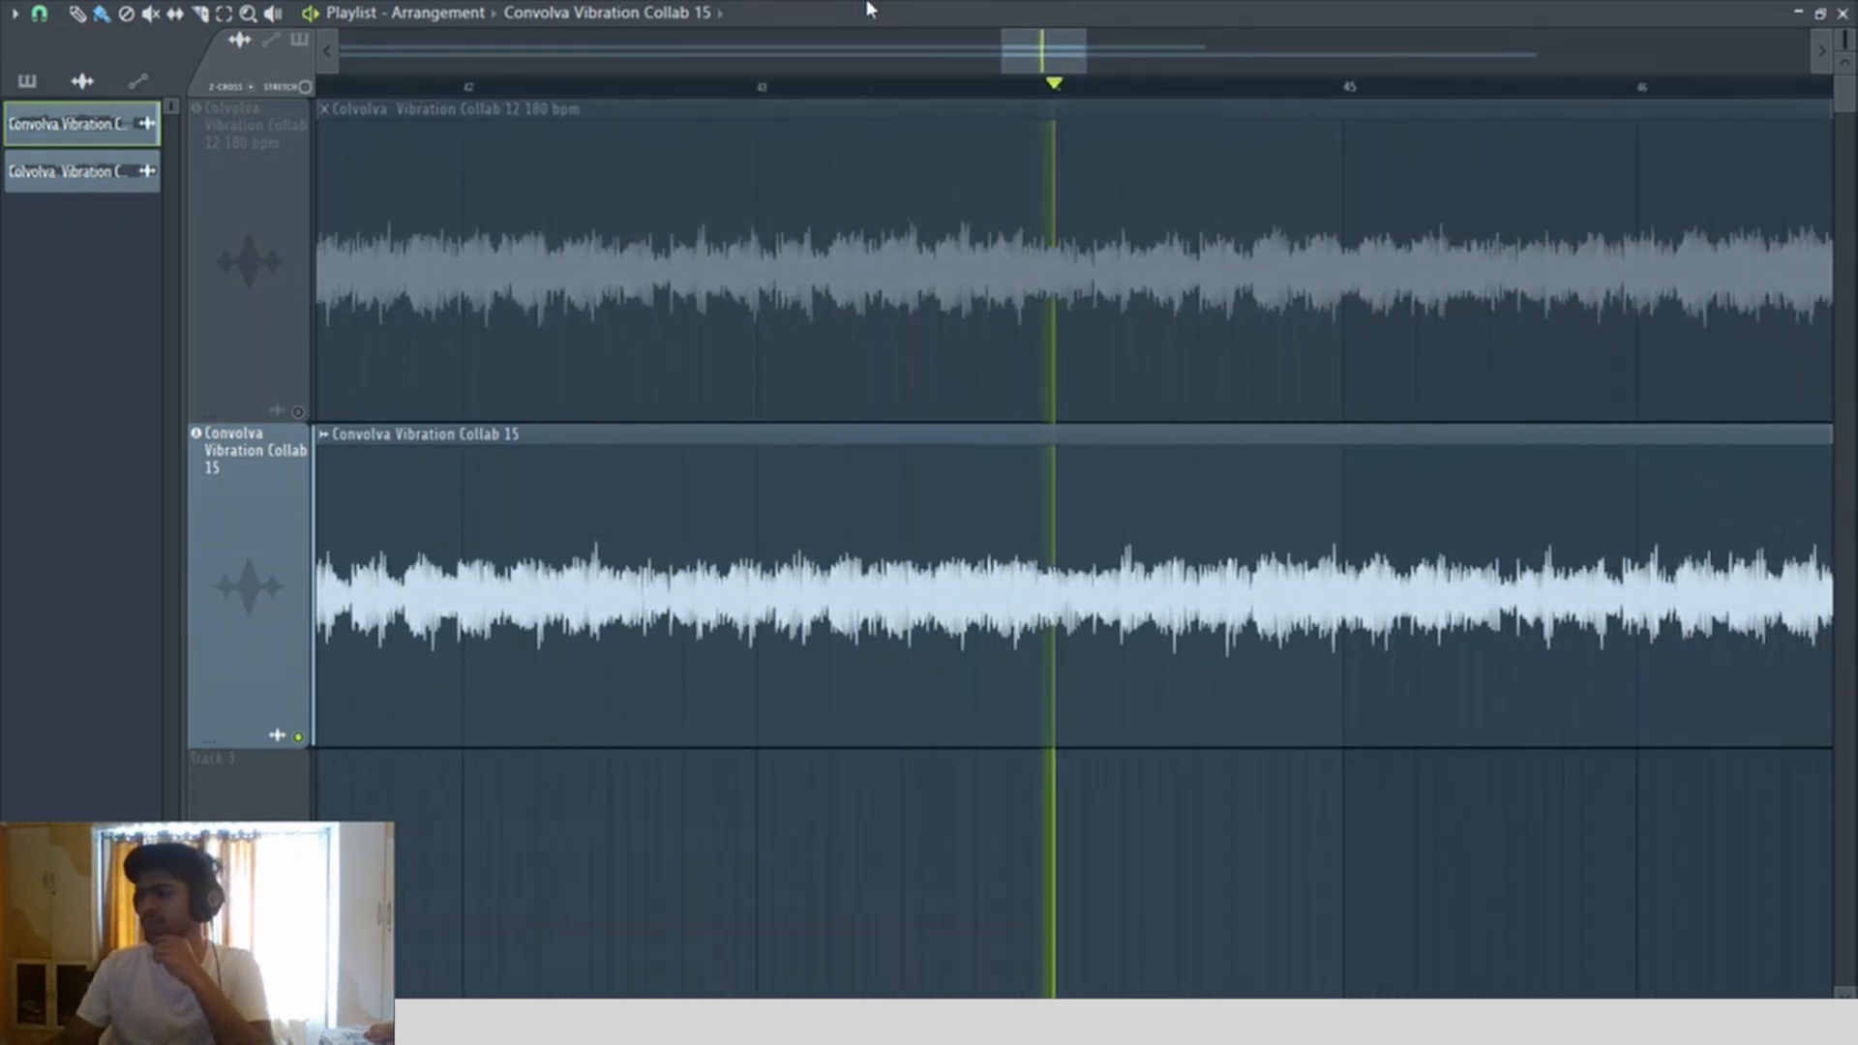
{"action": "scroll", "coordinate": [912, 91], "scroll_direction": "down", "scroll_amount": 6}
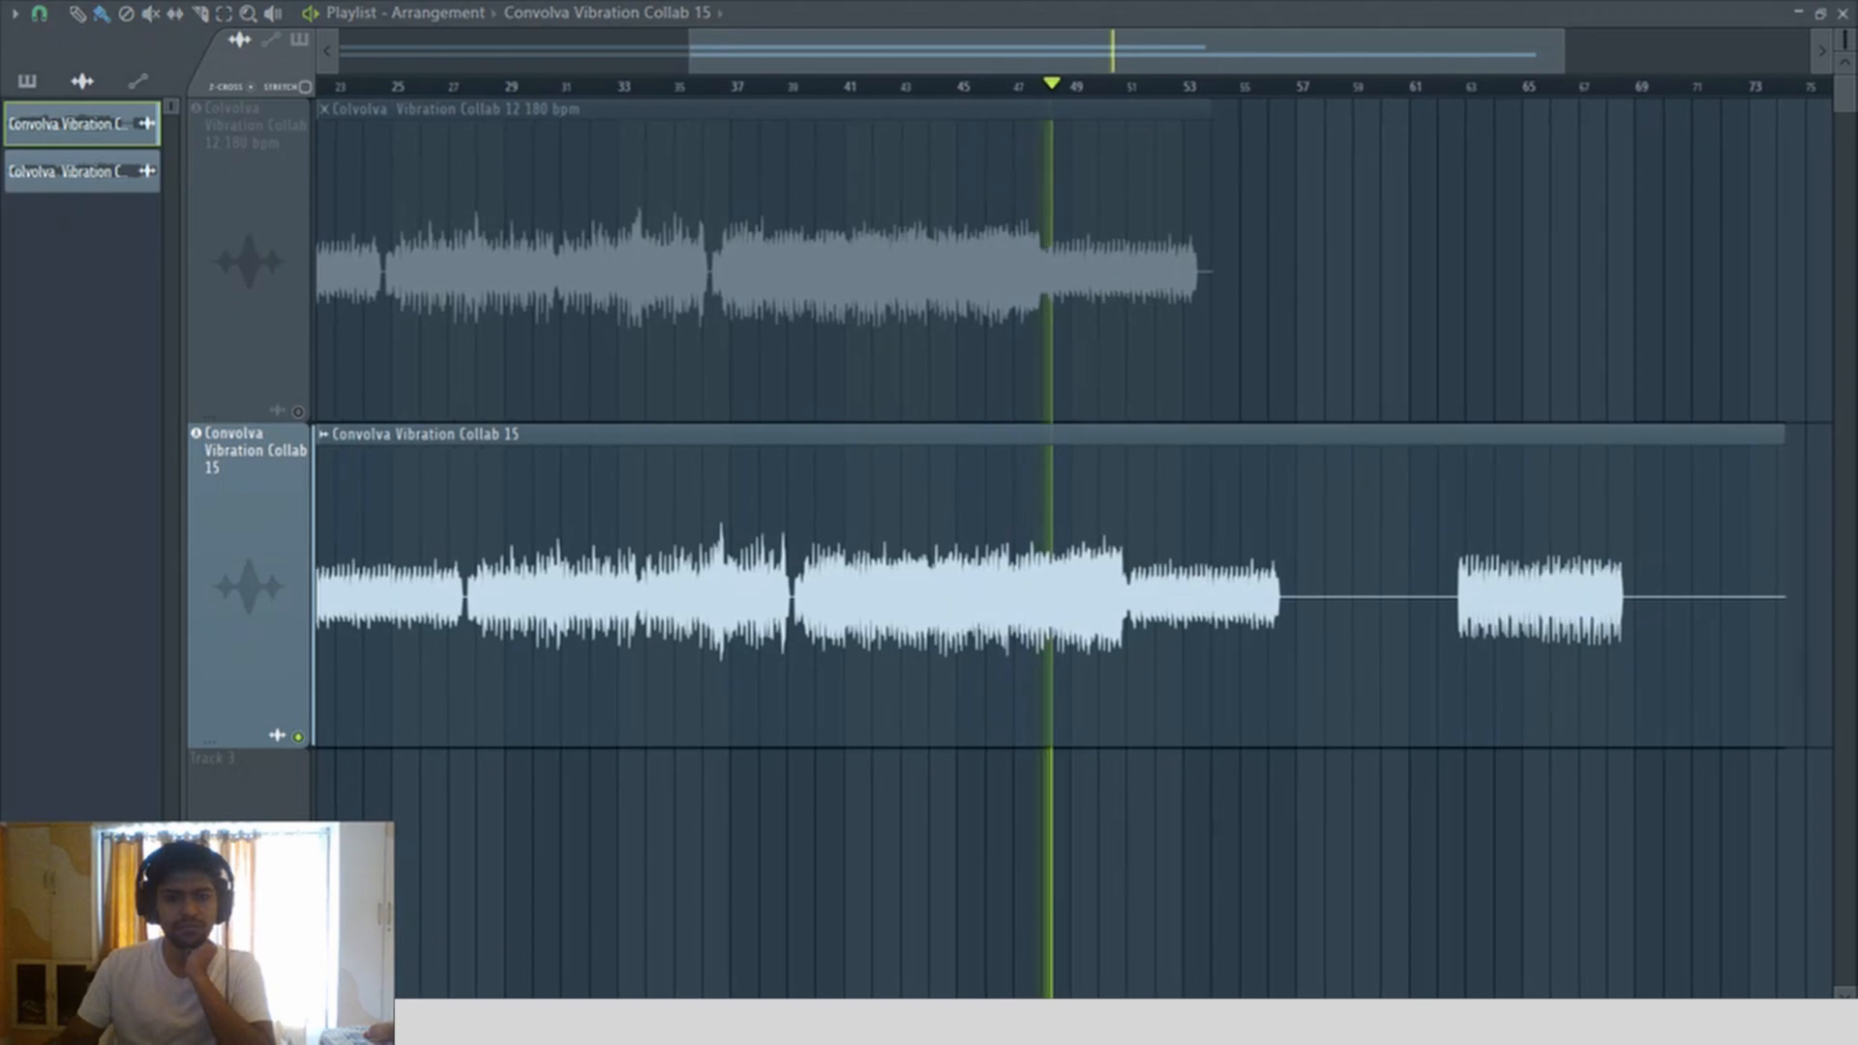
Step: Apply the new project tempo and play the Convolva Vibration Collab 15 track on to the end of its main part
{"action": "key", "text": "Return"}
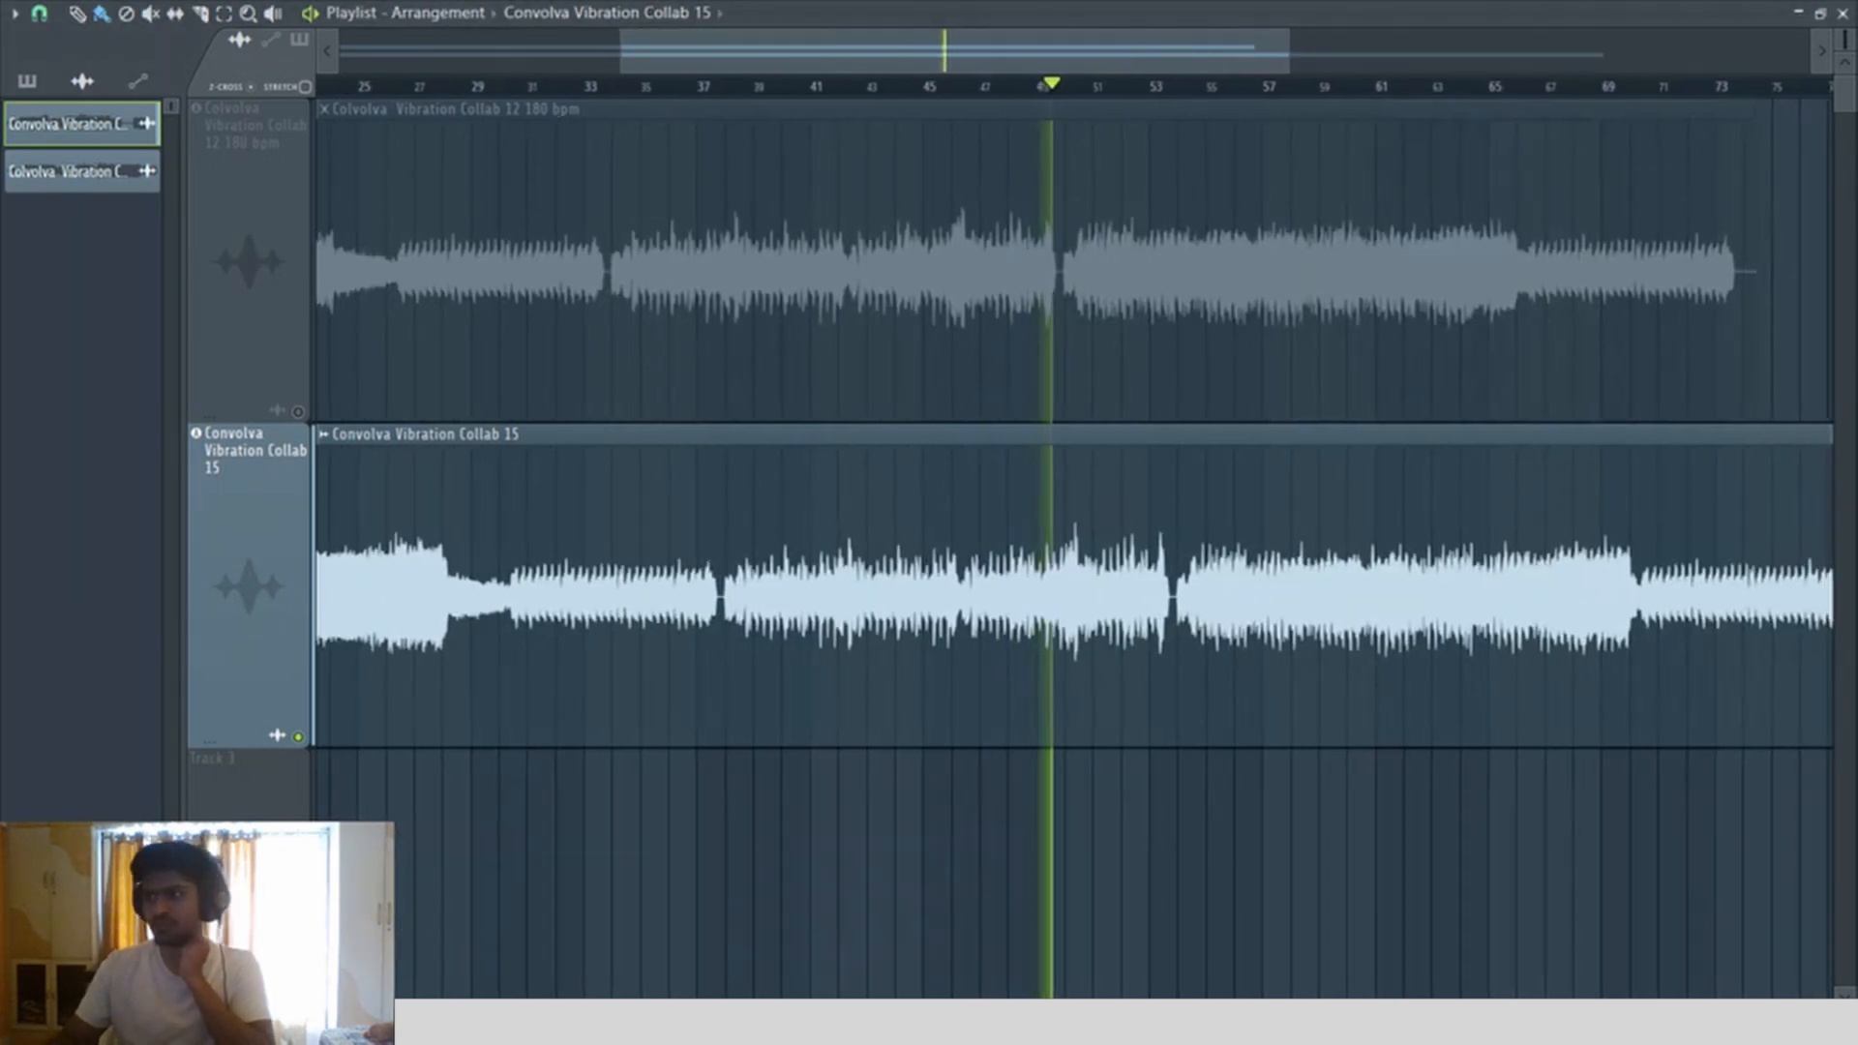
{"action": "scroll", "coordinate": [976, 380], "scroll_direction": "up", "scroll_amount": 8}
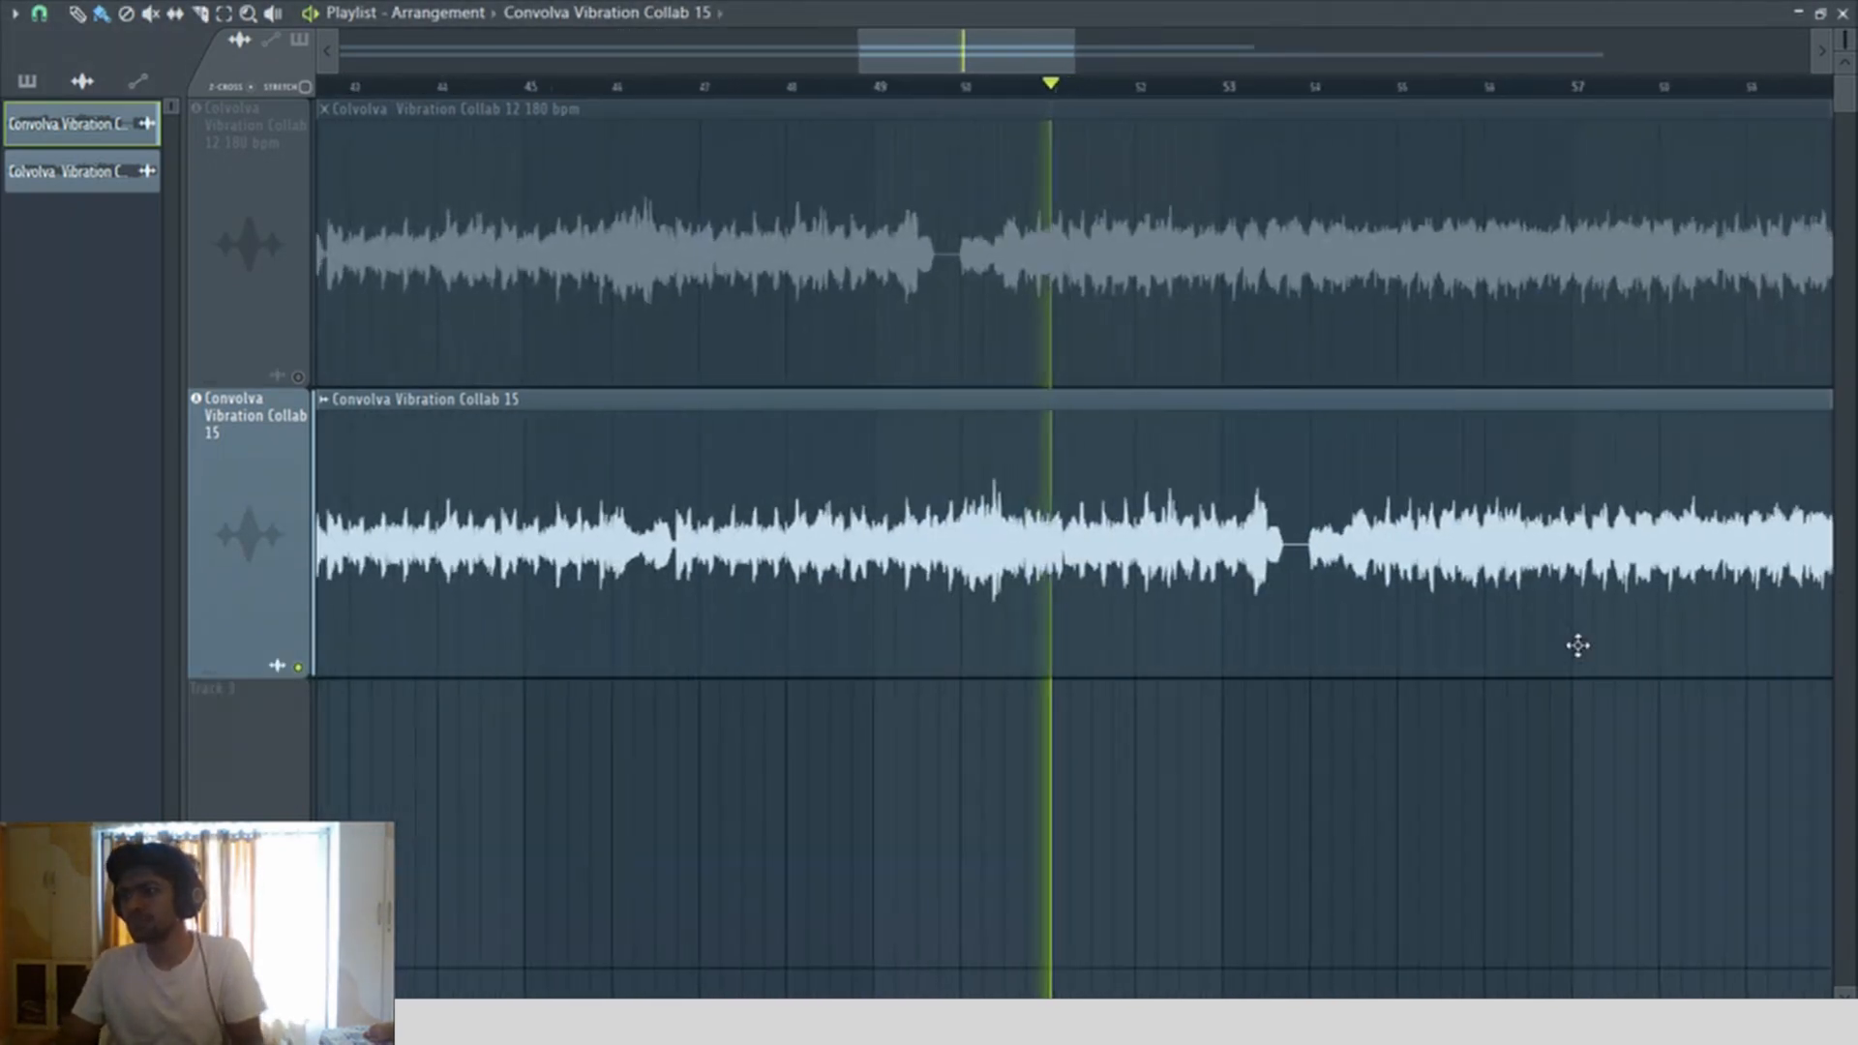
{"action": "scroll", "coordinate": [954, 100], "scroll_direction": "up", "scroll_amount": 4}
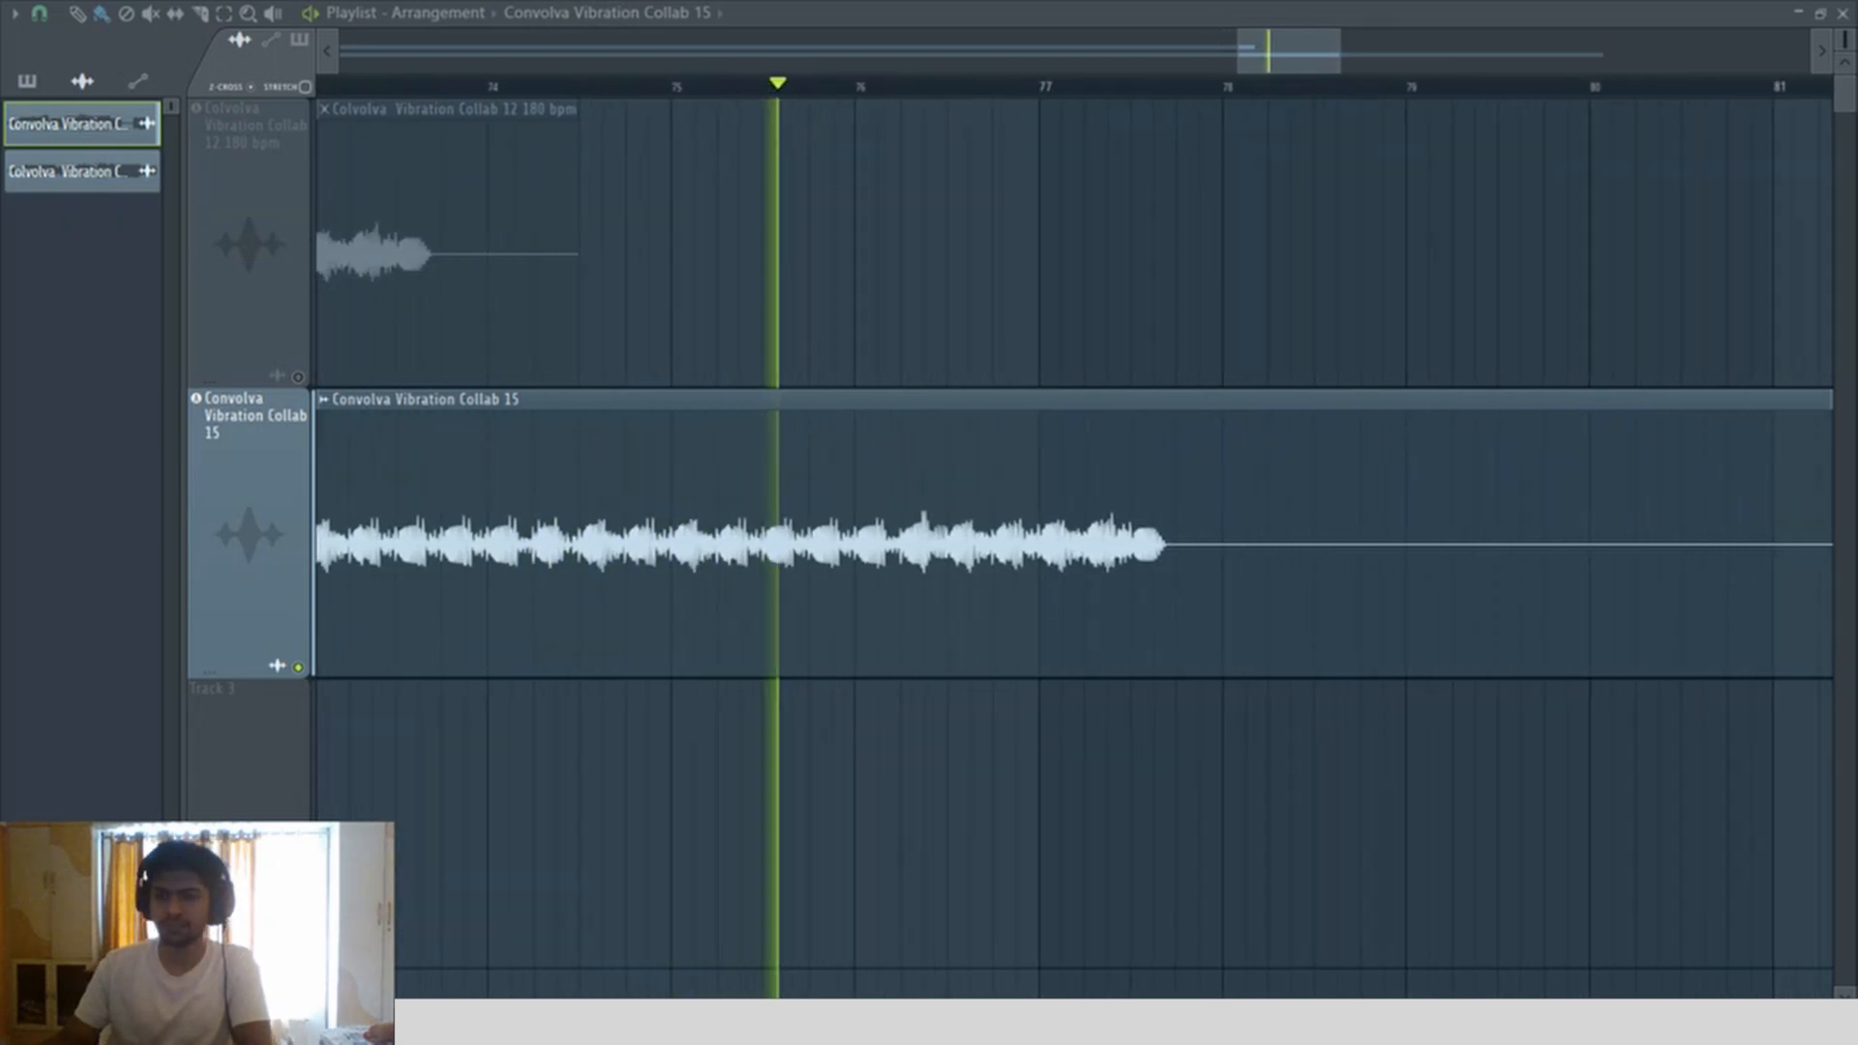
{"action": "scroll", "coordinate": [988, 359], "scroll_direction": "down", "scroll_amount": 7}
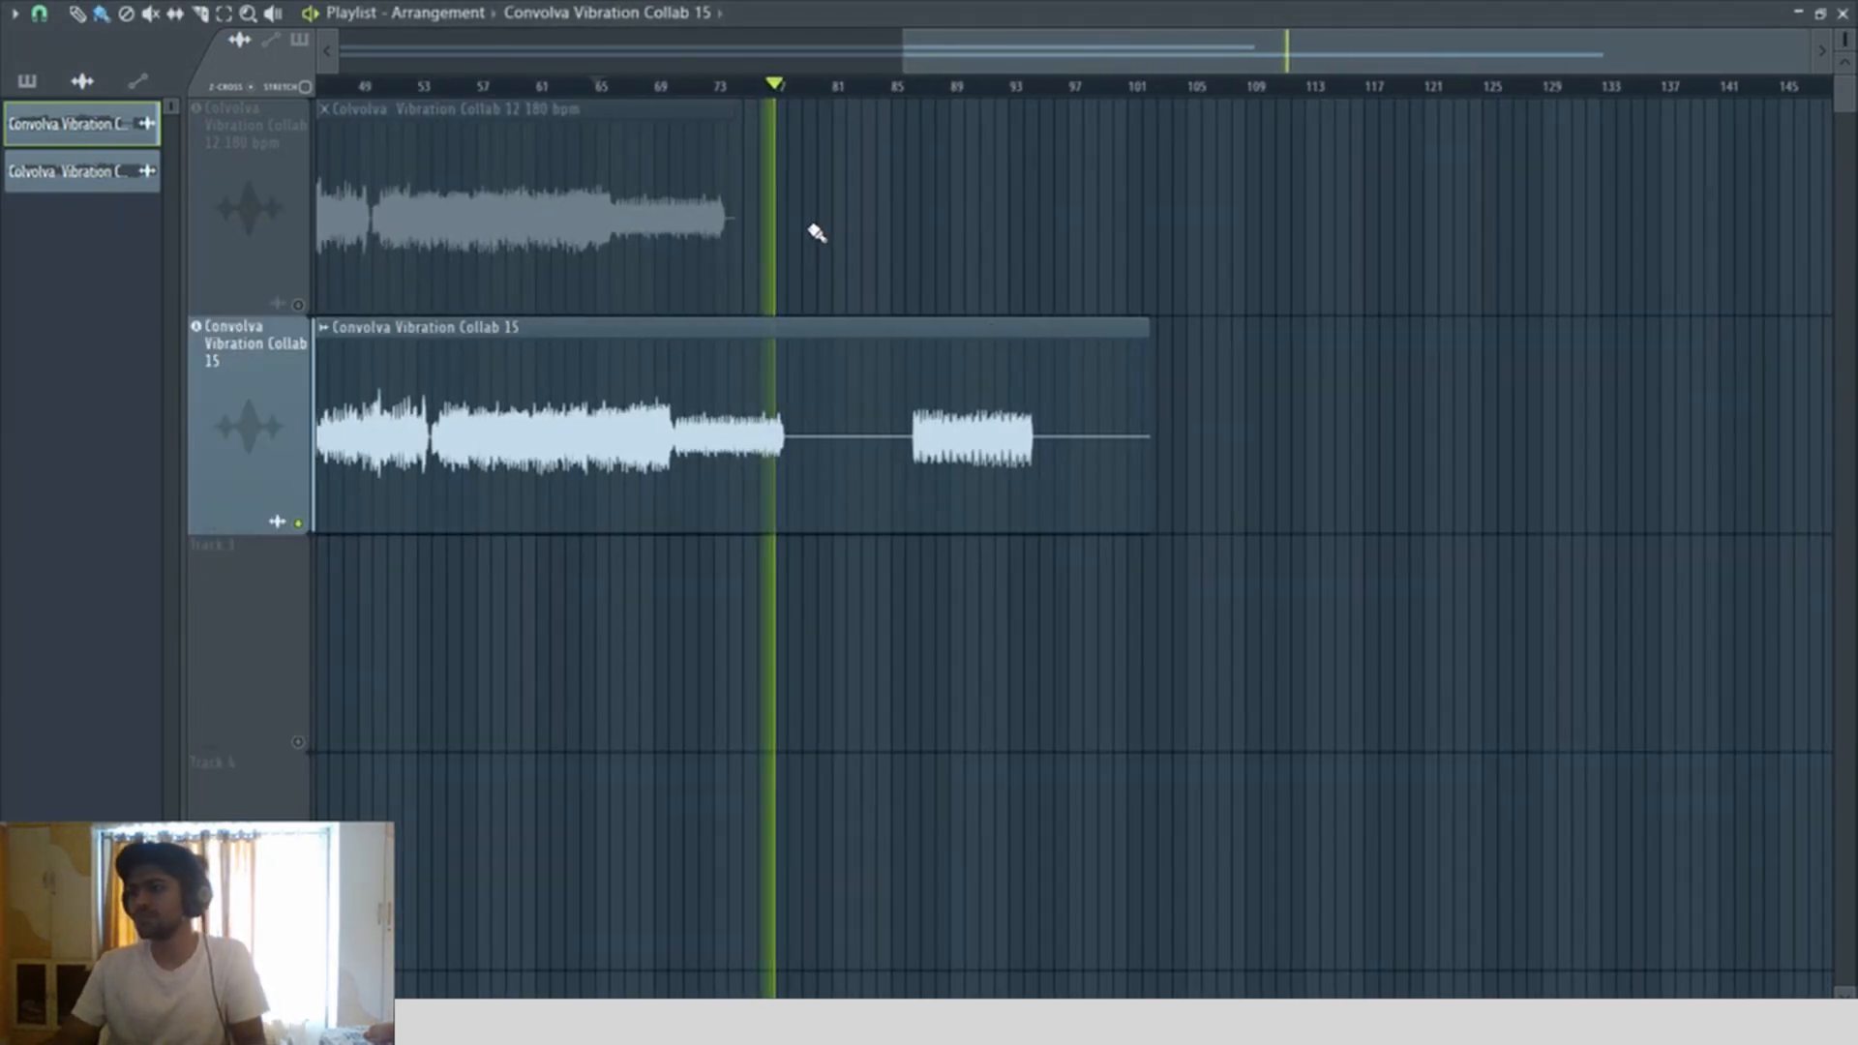
Step: Shift the Convolva Vibration Collab 15 clip about half a bar later so its isolated closing section starts on bar 87
{"action": "scroll", "coordinate": [851, 241], "scroll_direction": "up", "scroll_amount": 3}
{"action": "left_click", "coordinate": [1037, 85]}
{"action": "scroll", "coordinate": [904, 281], "scroll_direction": "up", "scroll_amount": 5}
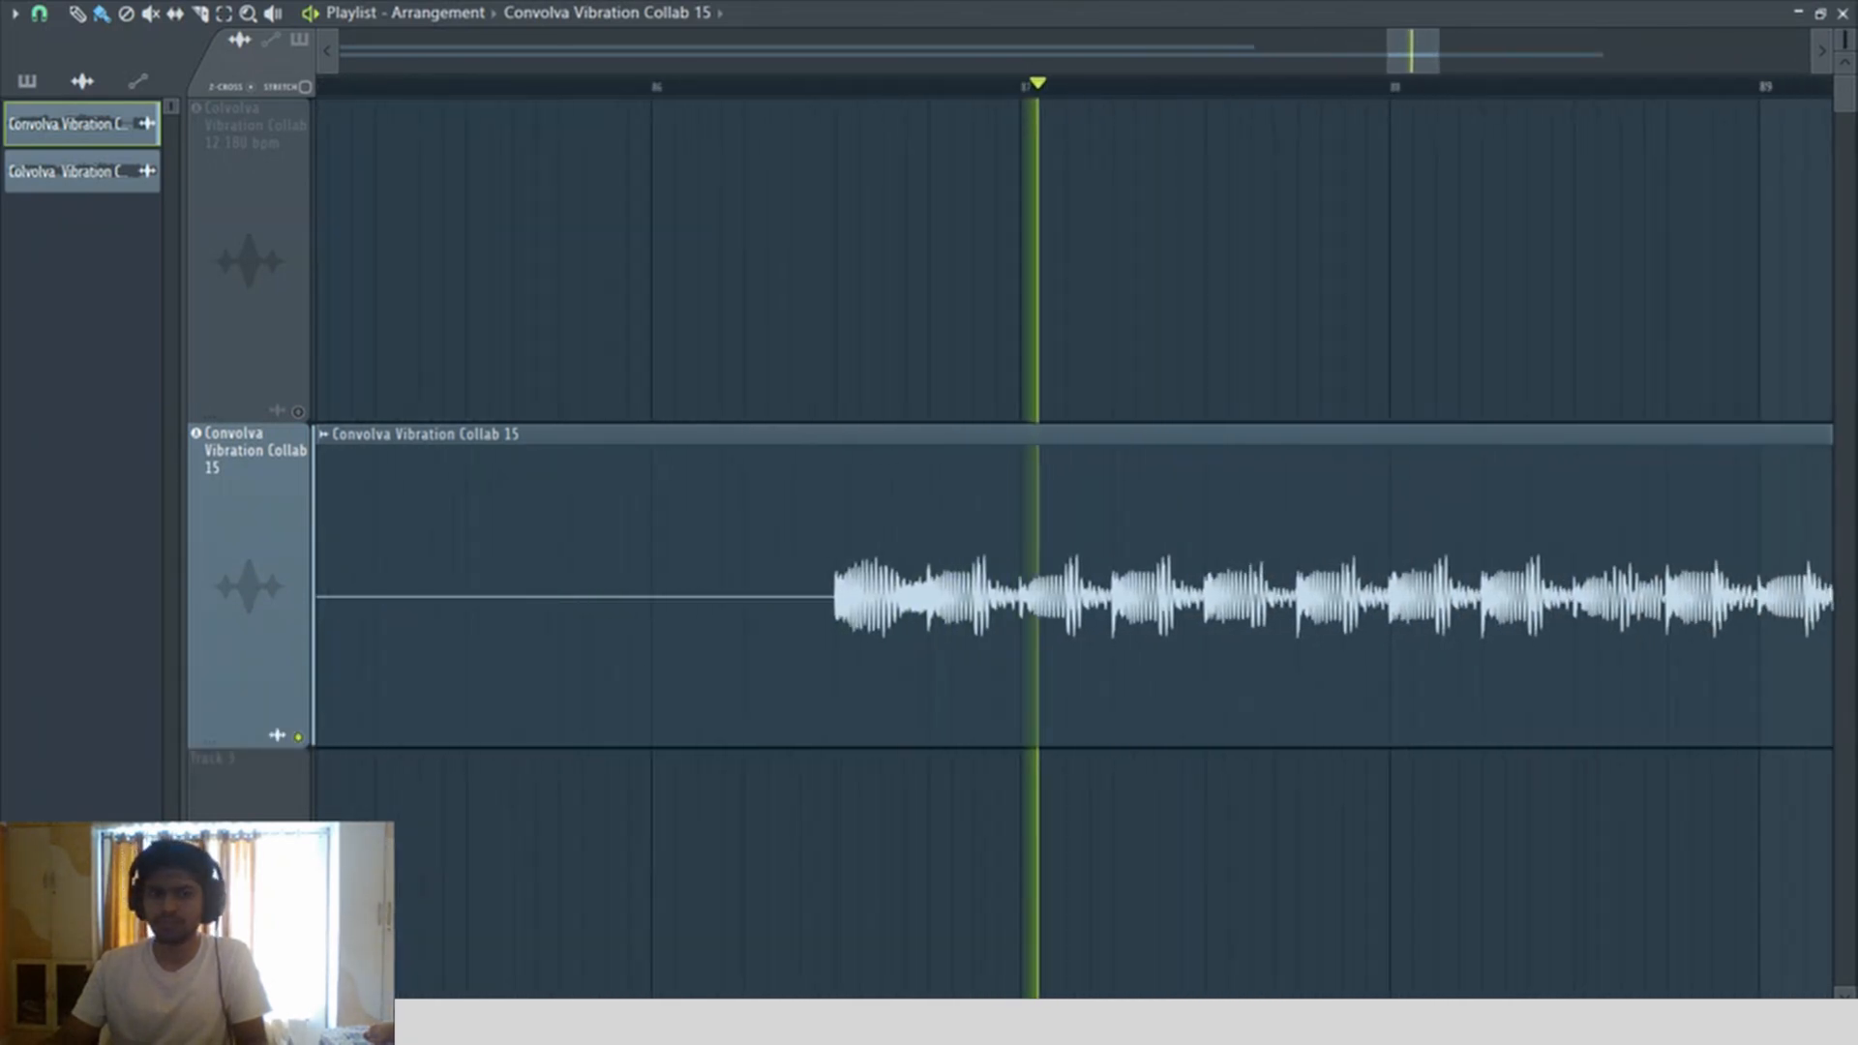
{"action": "key", "text": "space"}
{"action": "left_click_drag", "start_coordinate": [698, 627], "coordinate": [773, 641]}
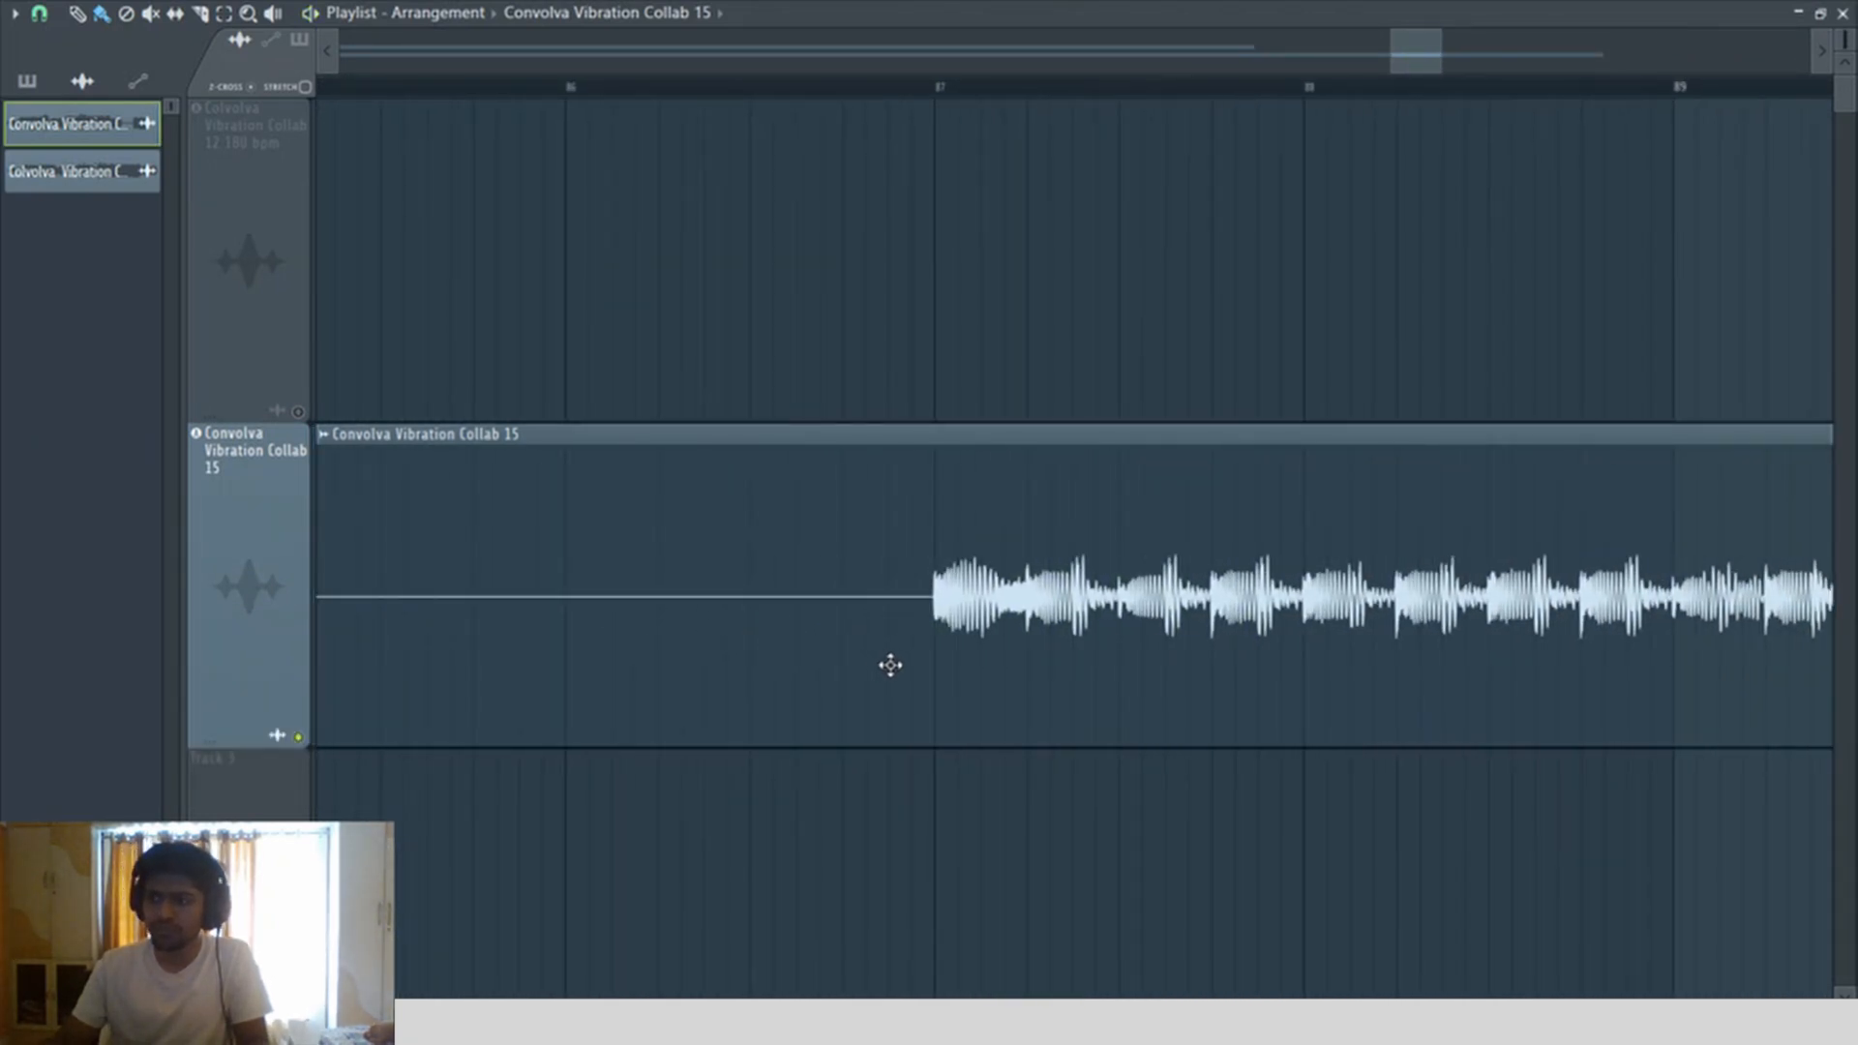
Step: Play the isolated closing section of the Convolva Vibration Collab 15 clip from just before bar 87, and stop to view the whole arrangement
{"action": "left_click", "coordinate": [671, 88]}
{"action": "key", "text": "space"}
{"action": "left_click_drag", "start_coordinate": [706, 97], "coordinate": [1824, 995]}
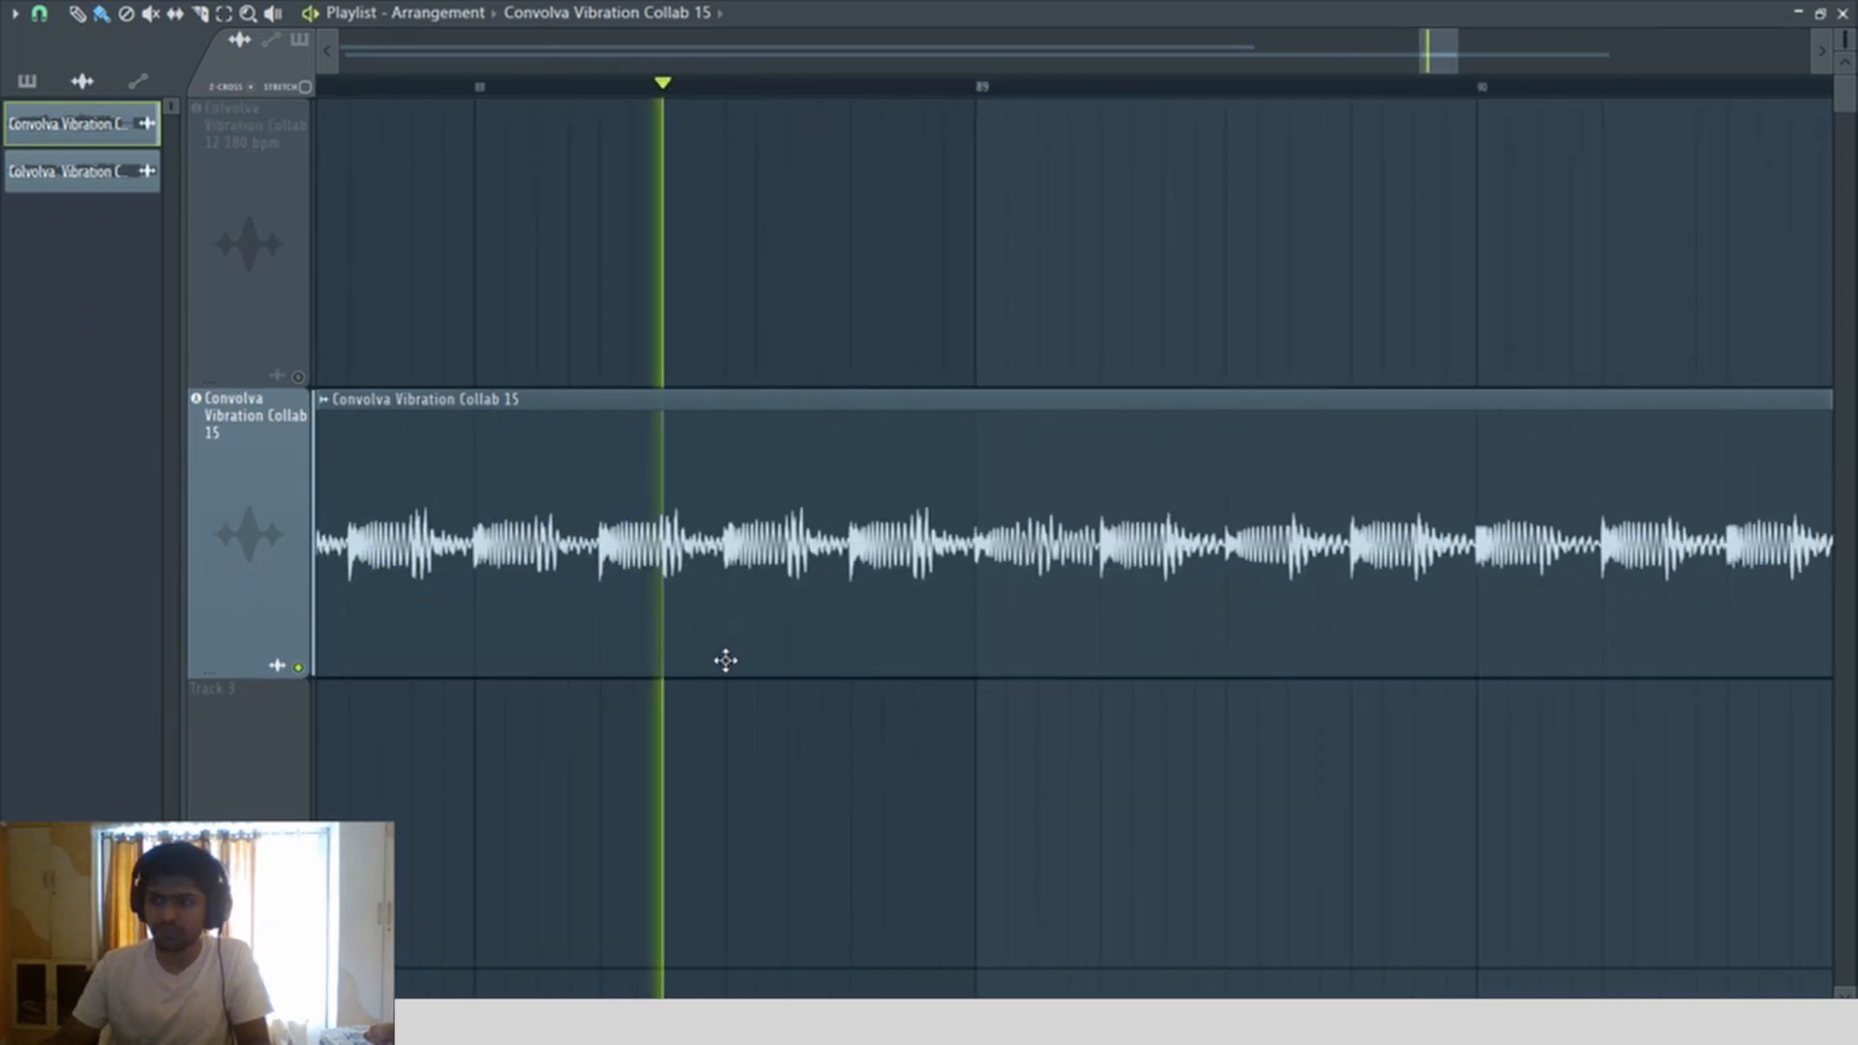
{"action": "scroll", "coordinate": [726, 661], "scroll_direction": "down", "scroll_amount": 4}
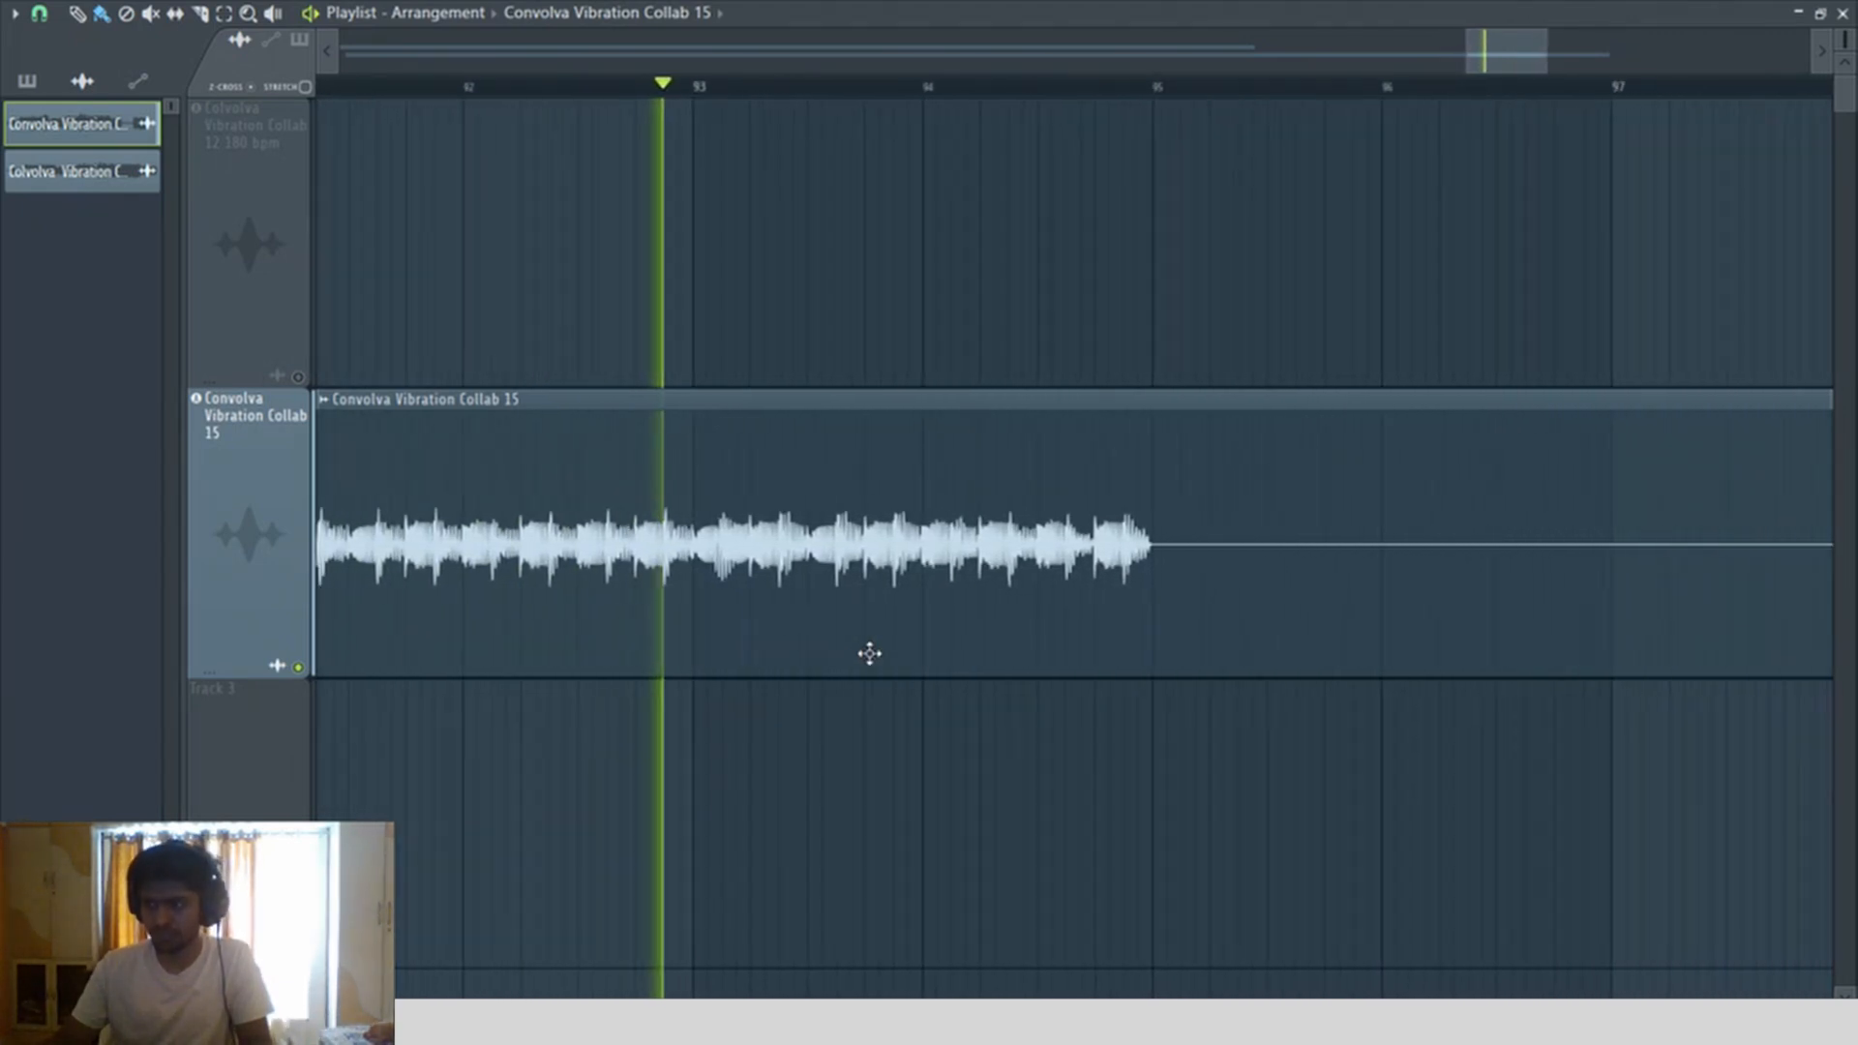
{"action": "scroll", "coordinate": [861, 649], "scroll_direction": "down", "scroll_amount": 3}
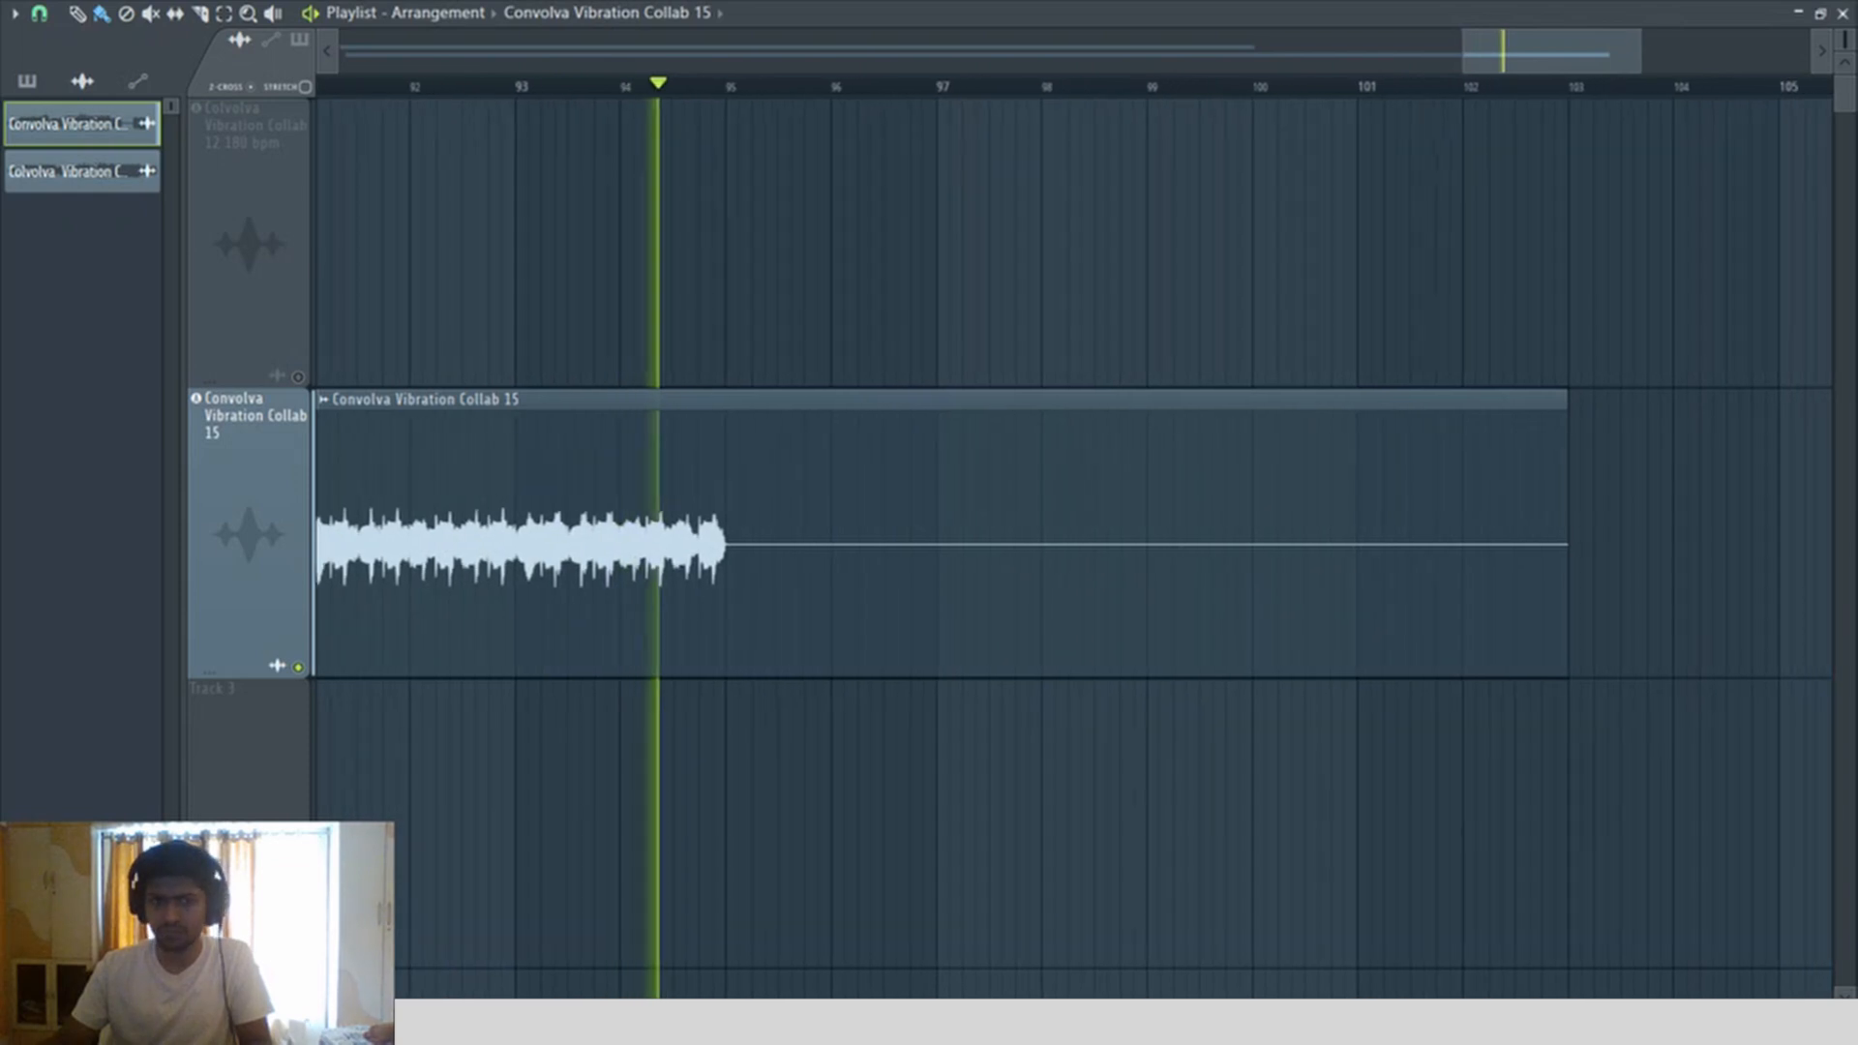
{"action": "right_click", "coordinate": [866, 478], "text": "ctrl"}
{"action": "key", "text": "space"}
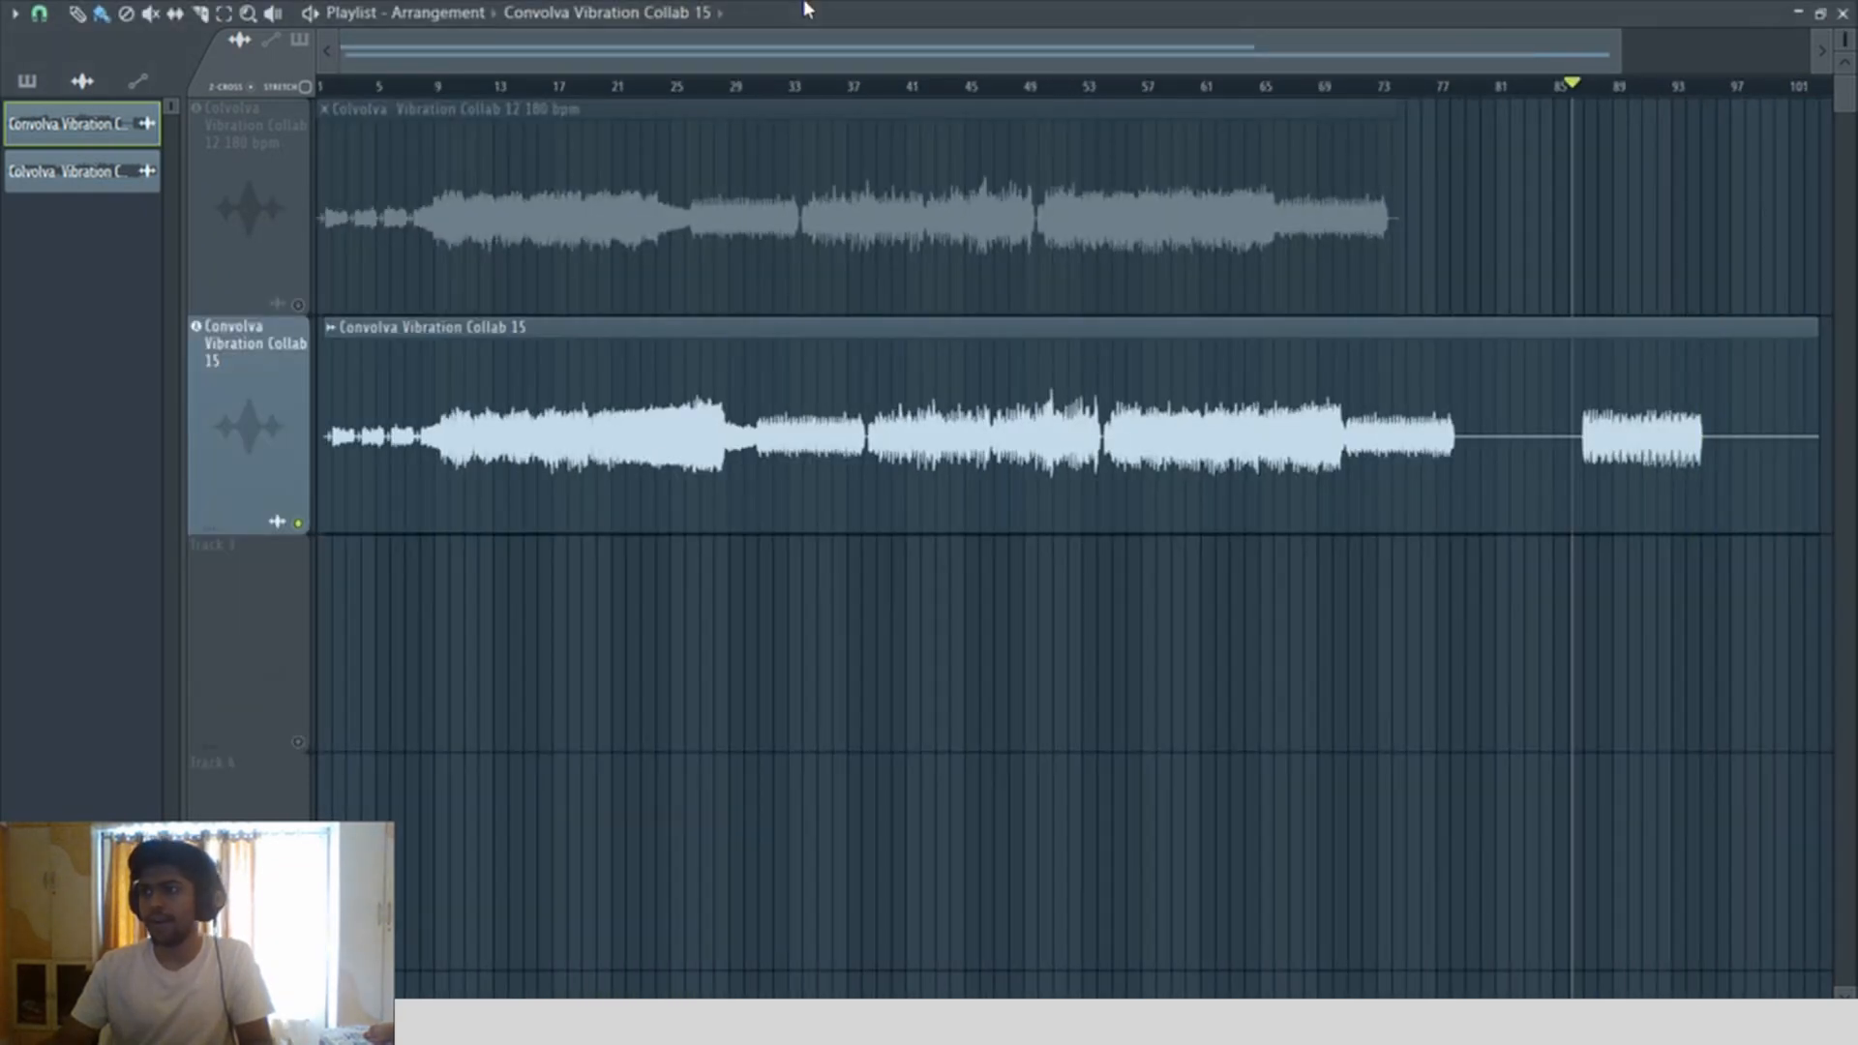
{"action": "scroll", "coordinate": [850, 465], "scroll_direction": "down", "scroll_amount": 2}
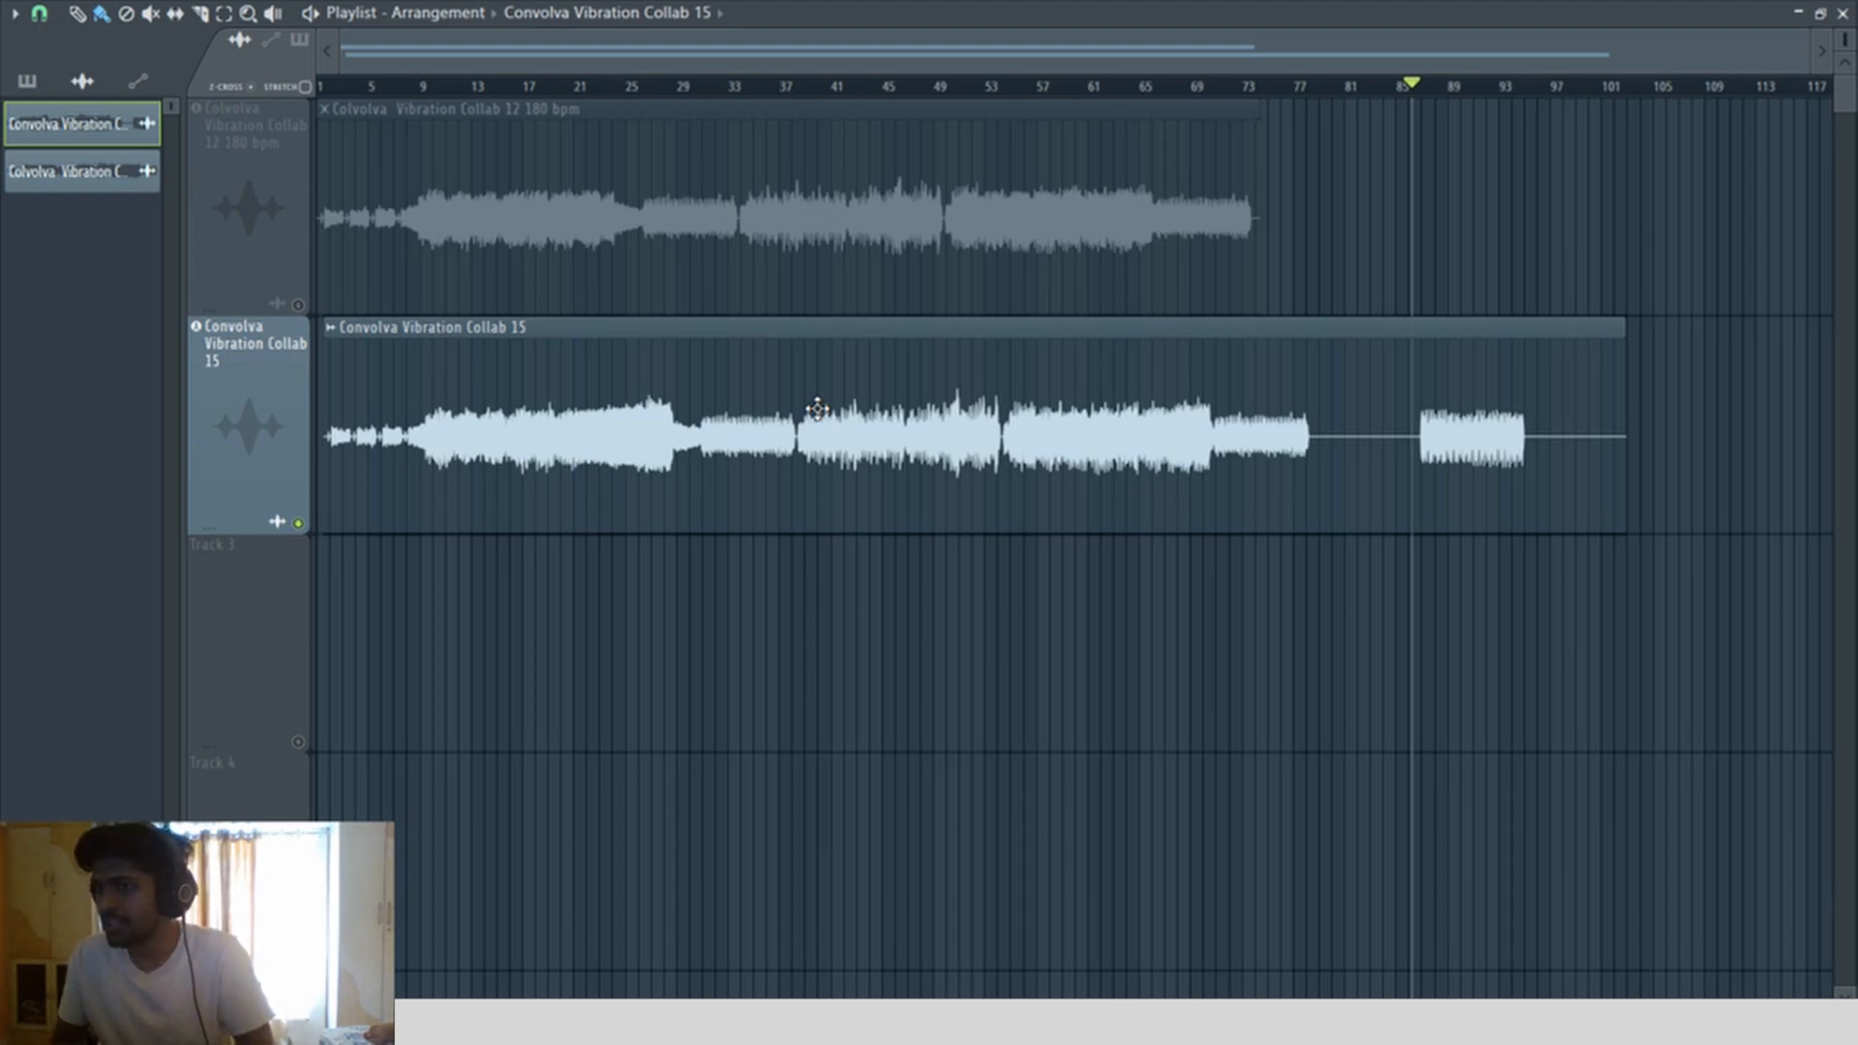
Step: Examine the opening part of the Convolva Vibration Collab 15 clip and place the playback position at bar 8
{"action": "left_click_drag", "start_coordinate": [915, 747], "coordinate": [319, 99]}
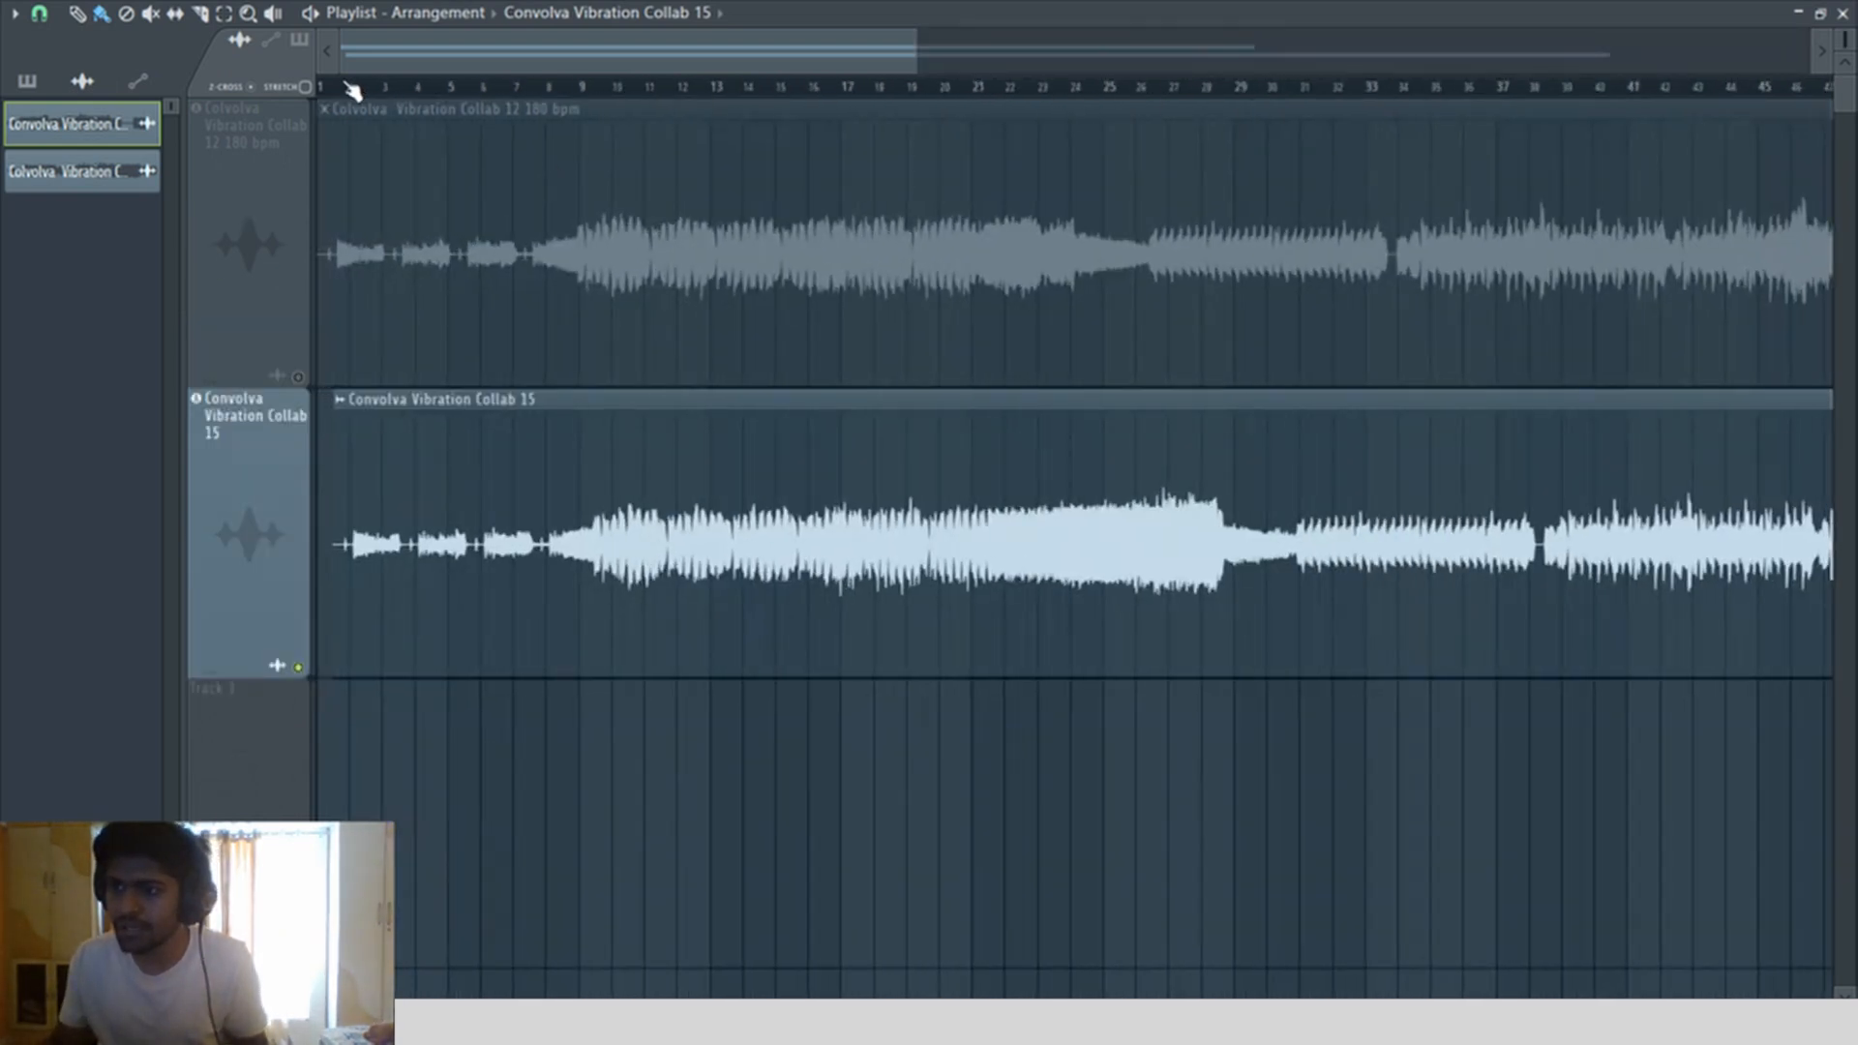
{"action": "left_click_drag", "start_coordinate": [547, 580], "coordinate": [369, 581]}
{"action": "mouse_move", "coordinate": [485, 543]}
{"action": "left_mouse_down"}
{"action": "mouse_move", "coordinate": [555, 586]}
{"action": "mouse_move", "coordinate": [475, 621]}
{"action": "mouse_move", "coordinate": [488, 606]}
{"action": "left_mouse_up"}
{"action": "left_click_drag", "start_coordinate": [535, 509], "coordinate": [532, 622]}
{"action": "left_click_drag", "start_coordinate": [492, 612], "coordinate": [517, 623]}
{"action": "scroll", "coordinate": [375, 542], "scroll_direction": "down", "scroll_amount": 5}
{"action": "left_click_drag", "start_coordinate": [405, 571], "coordinate": [510, 655]}
{"action": "key", "text": "ctrl+a"}
{"action": "key", "text": "ctrl+d"}
{"action": "left_click", "coordinate": [594, 84]}
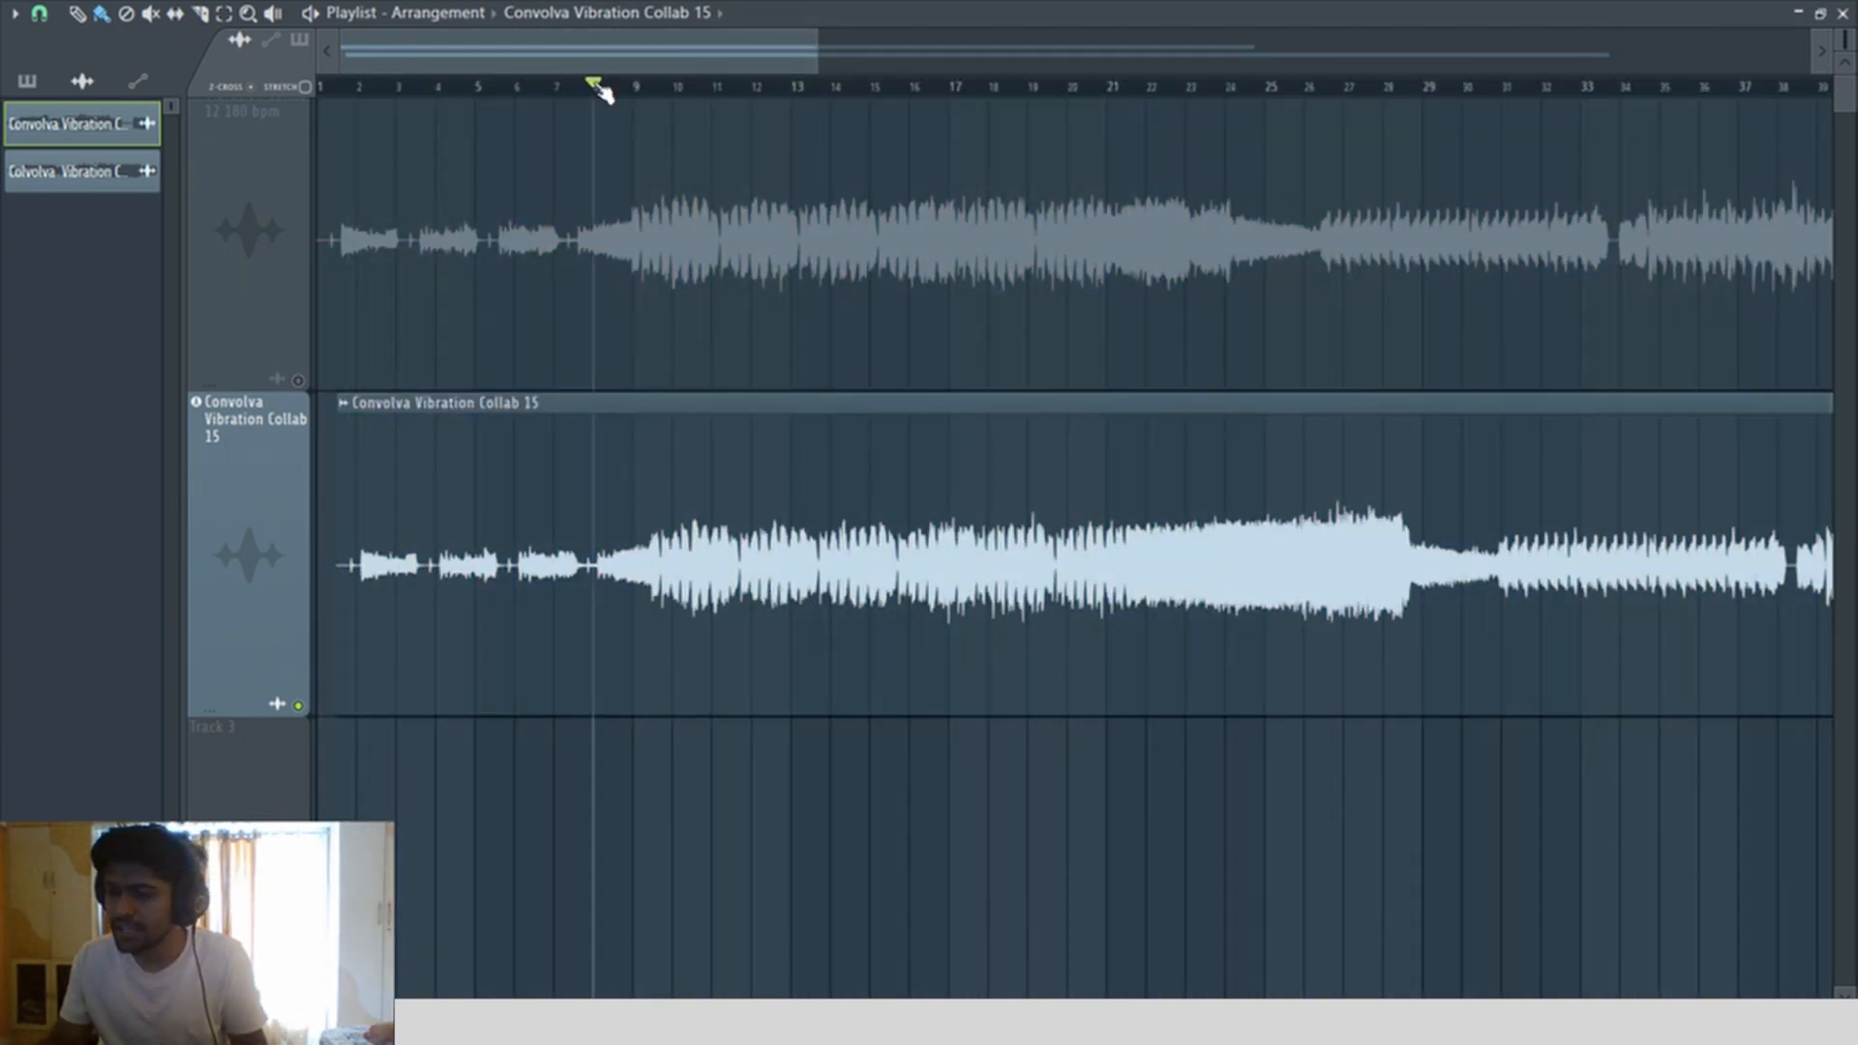
Step: Mark bars 9 to 29 as the timeline selection and deselect the clips
{"action": "left_click_drag", "start_coordinate": [575, 387], "coordinate": [1607, 991]}
{"action": "left_click_drag", "start_coordinate": [391, 89], "coordinate": [1521, 316]}
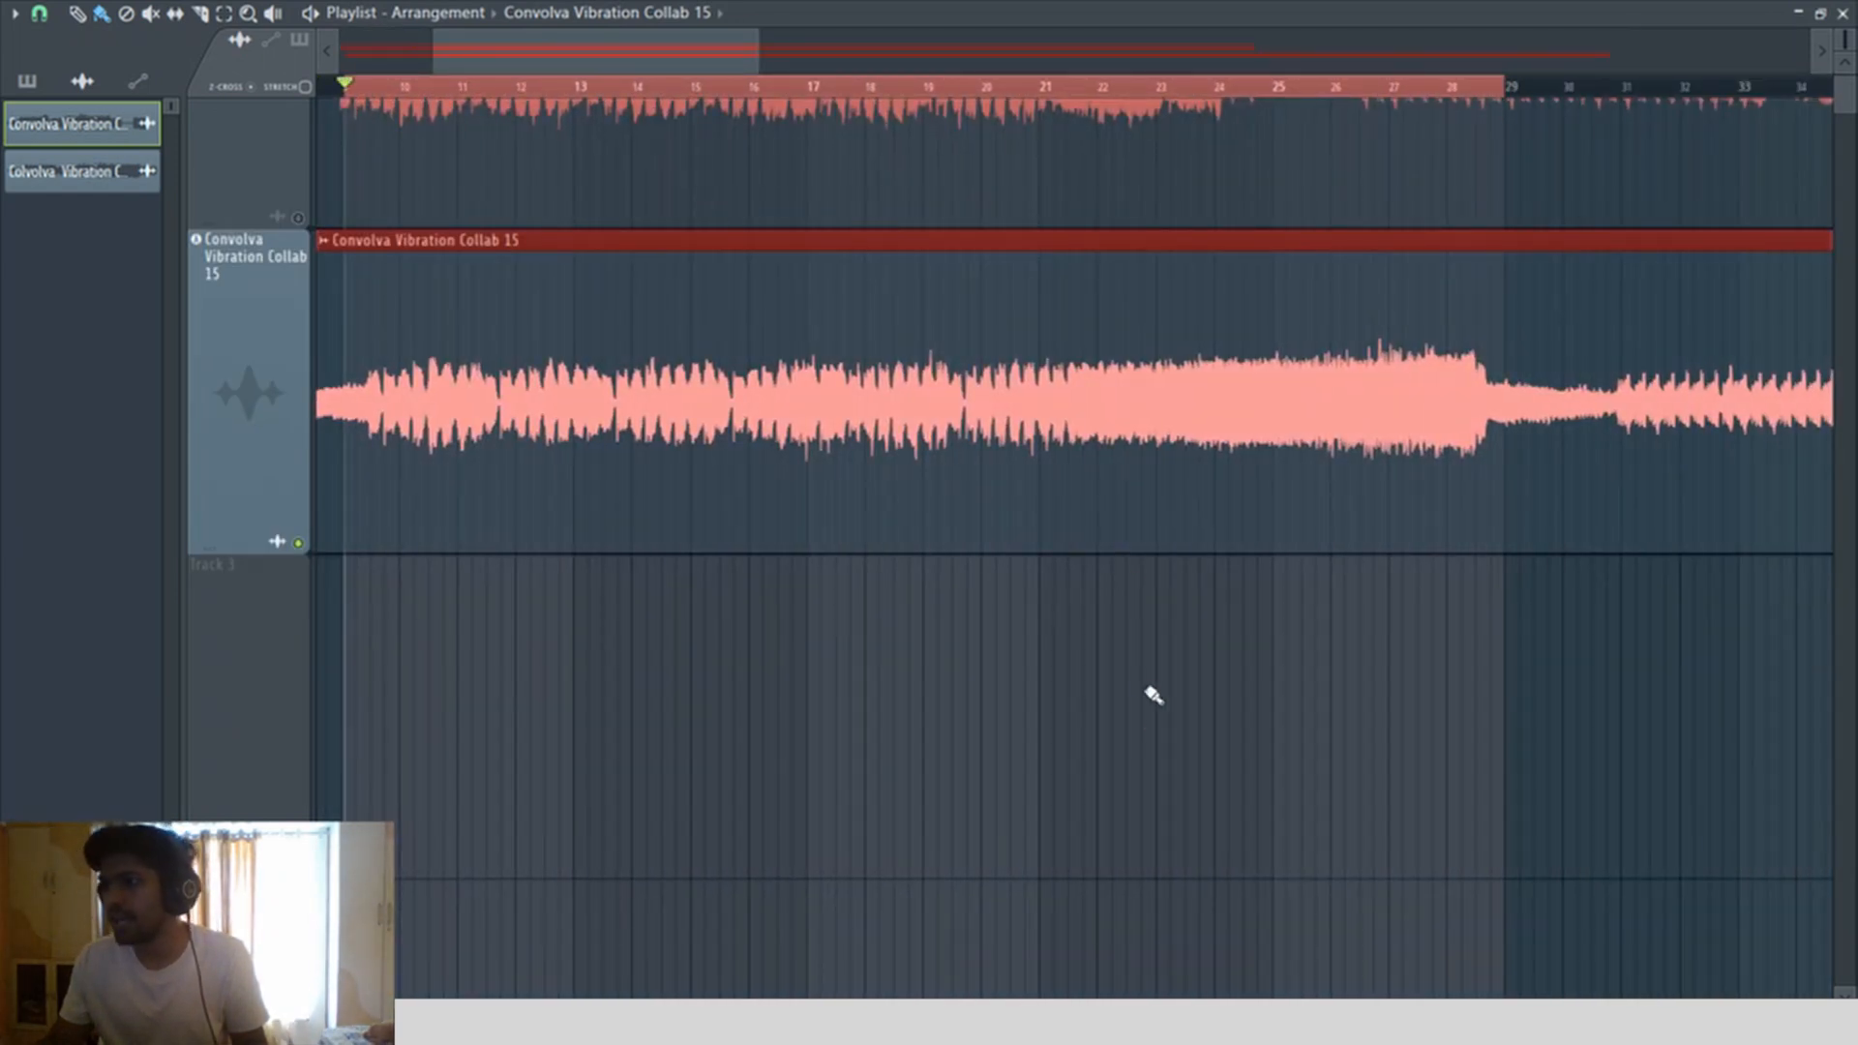
{"action": "left_click", "coordinate": [1145, 689]}
{"action": "right_click", "coordinate": [1221, 694]}
Step: Play the selected range from bar 9 in the Convolva Vibration Collab 15 clip and stop playback
{"action": "key", "text": "space"}
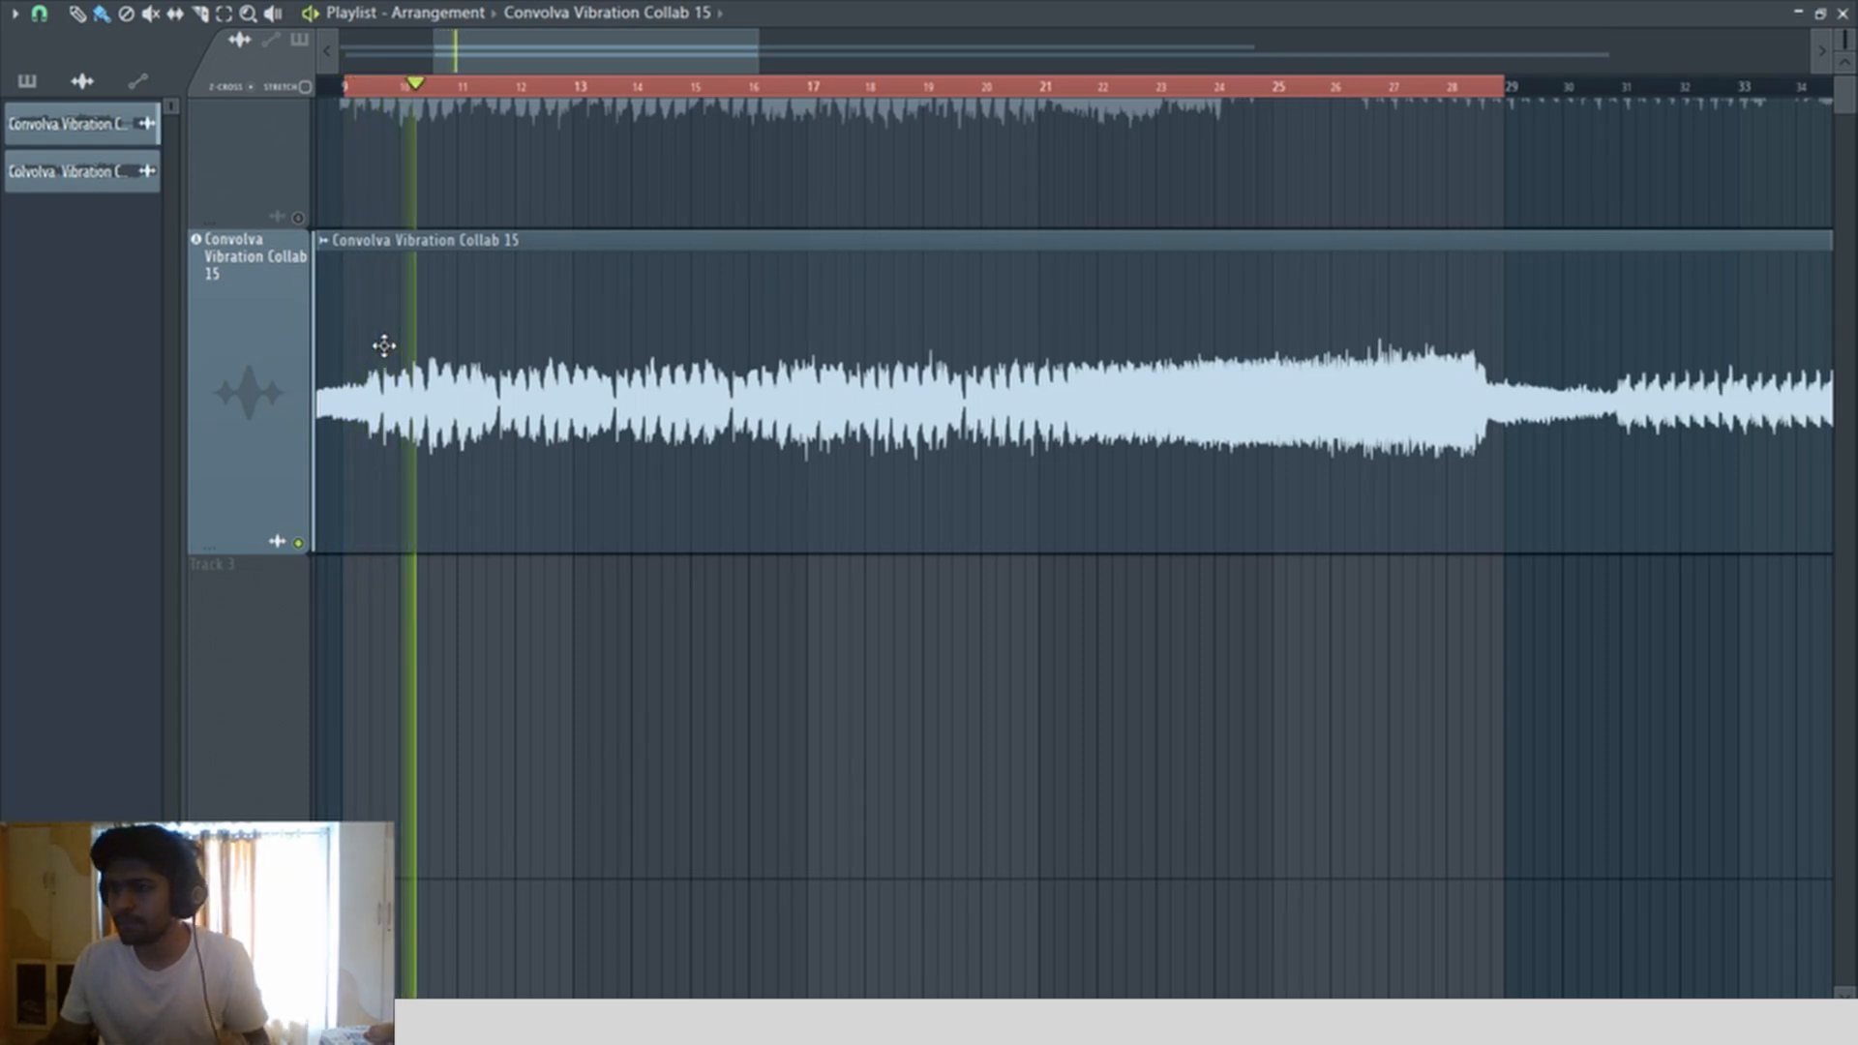
{"action": "scroll", "coordinate": [431, 249], "scroll_direction": "up", "scroll_amount": 2}
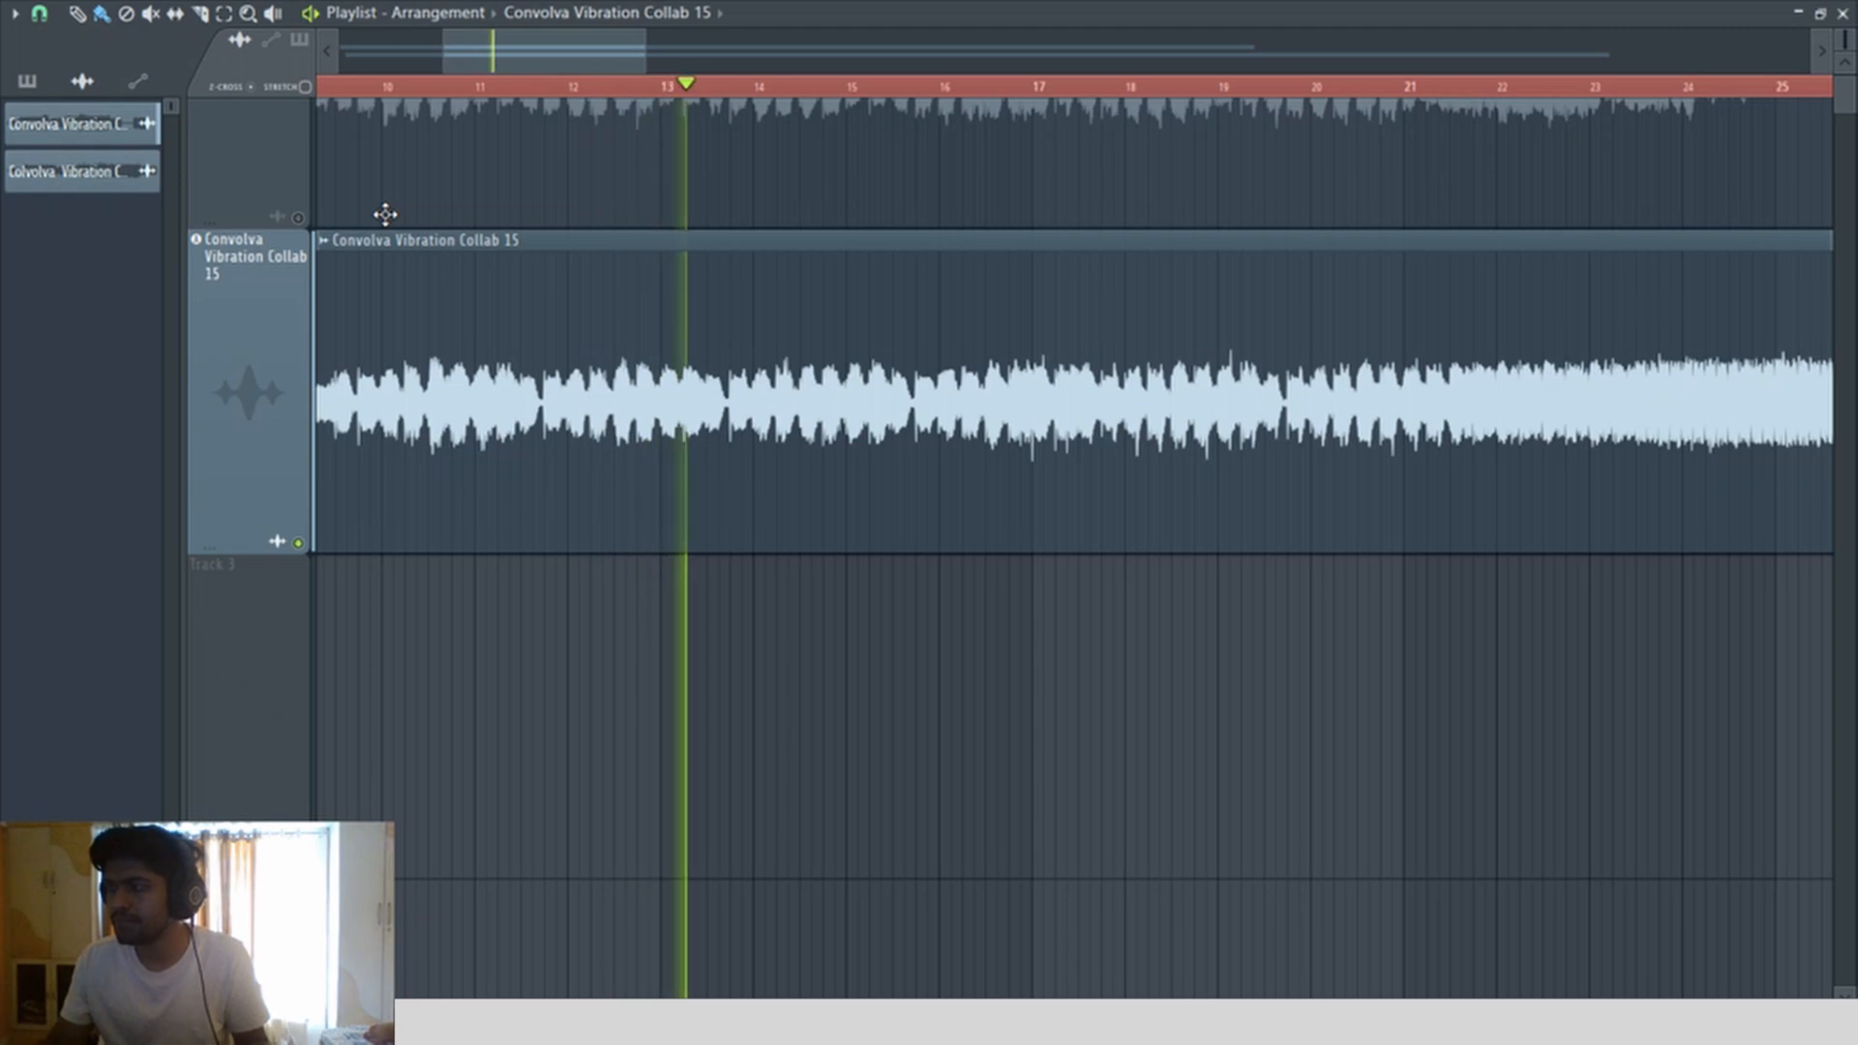
{"action": "key", "text": "space"}
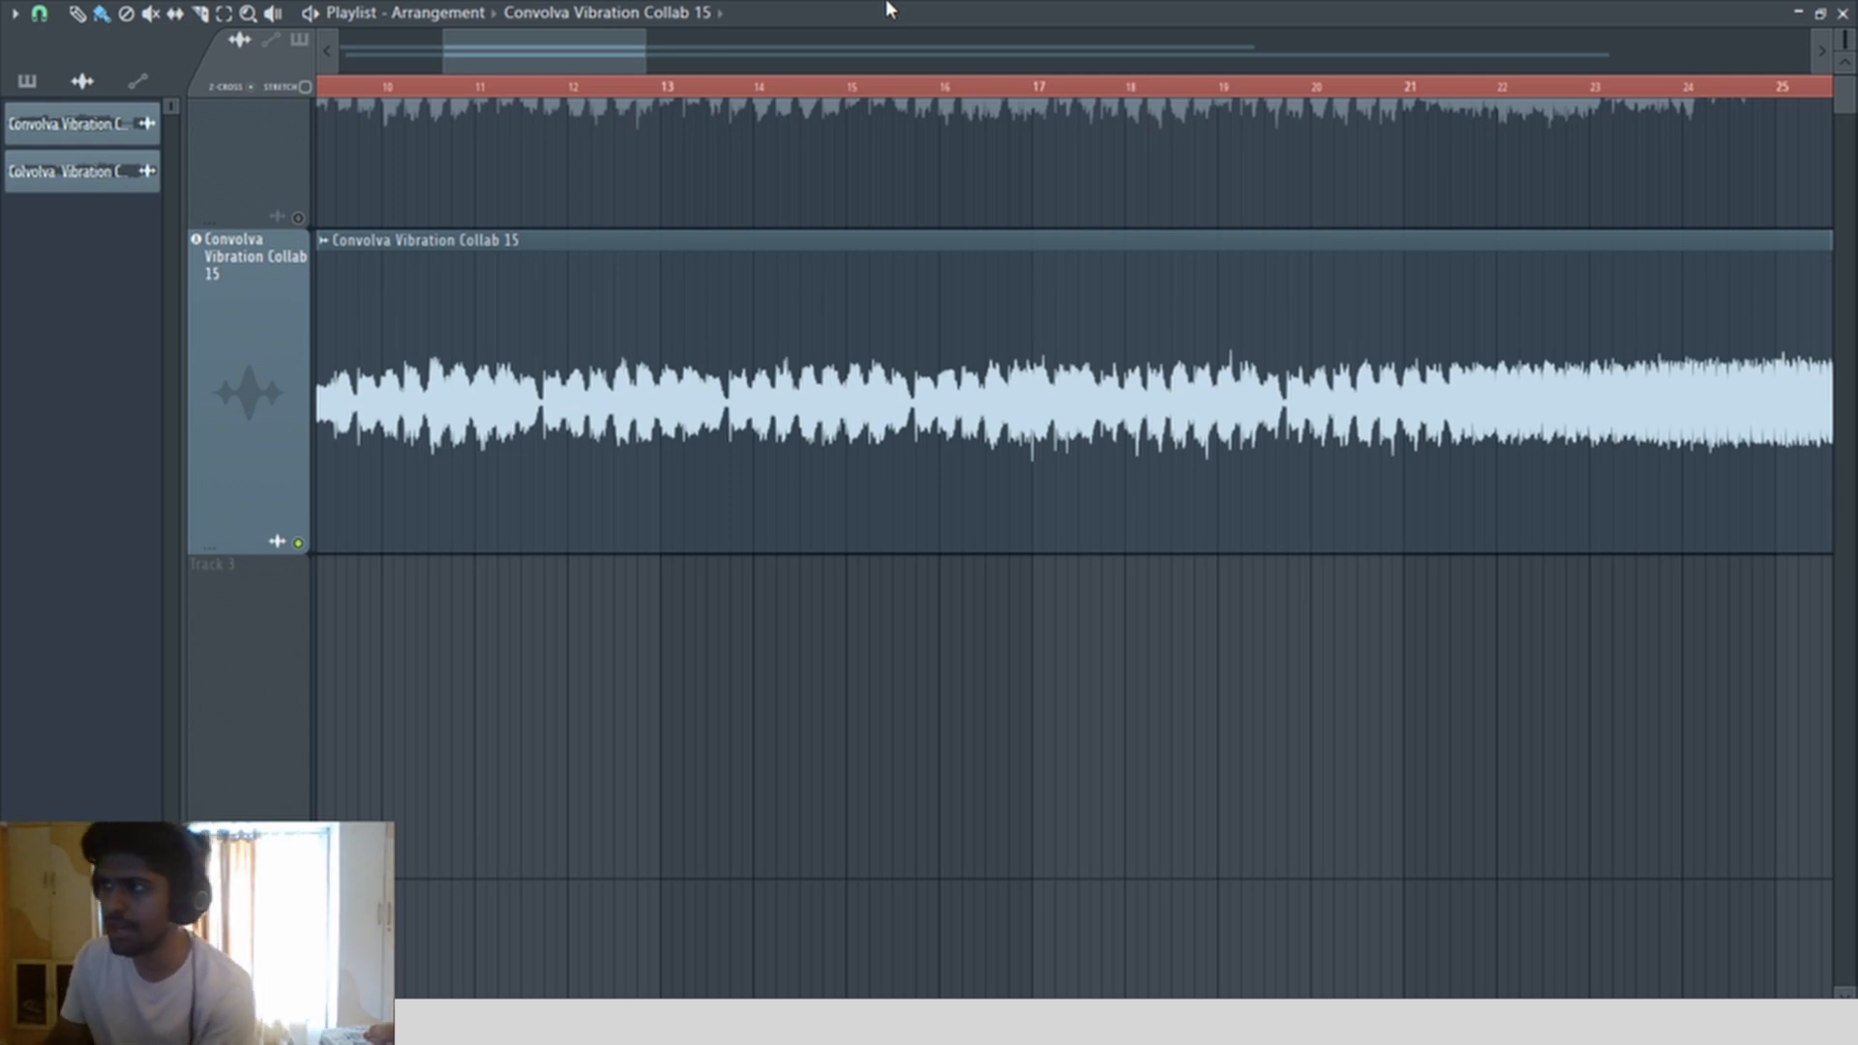
Step: Inspect the waveform across the bars 9 to 29 selection and replay it from bar 9
{"action": "scroll", "coordinate": [611, 52], "scroll_direction": "down", "scroll_amount": 3}
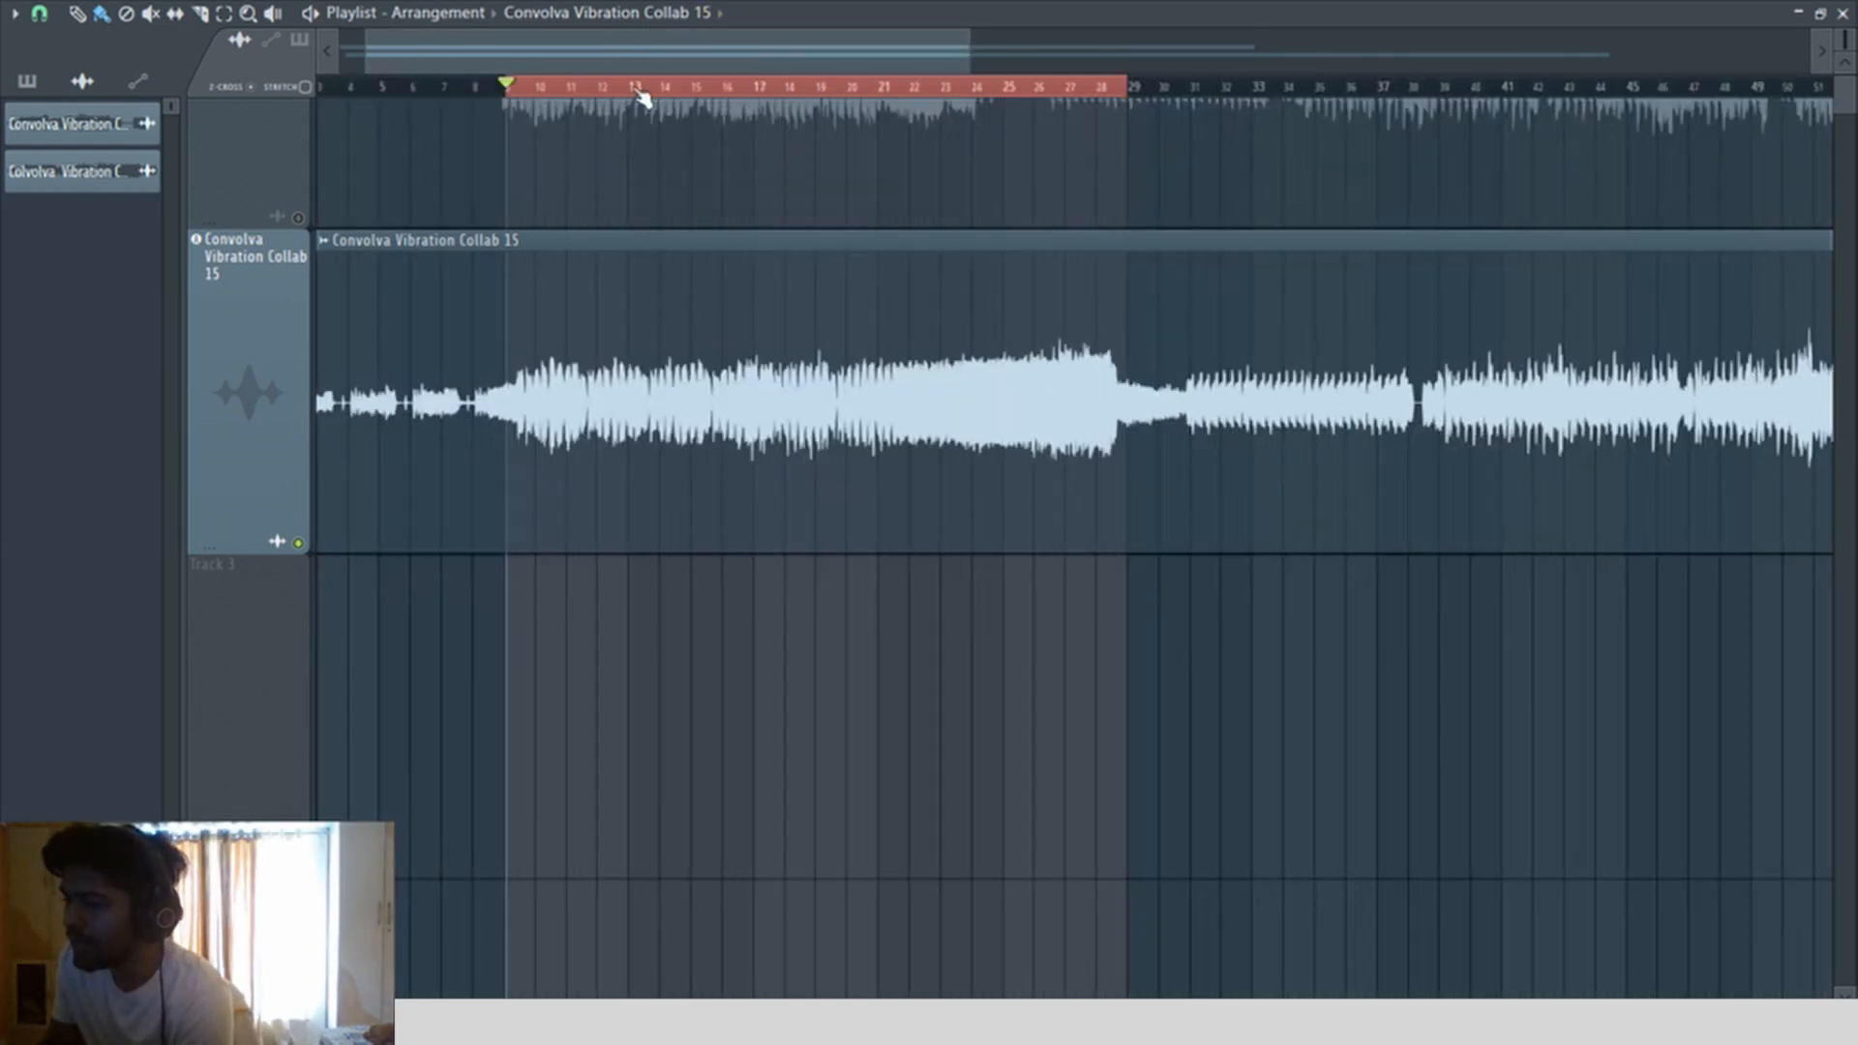
{"action": "scroll", "coordinate": [640, 97], "scroll_direction": "up", "scroll_amount": 1}
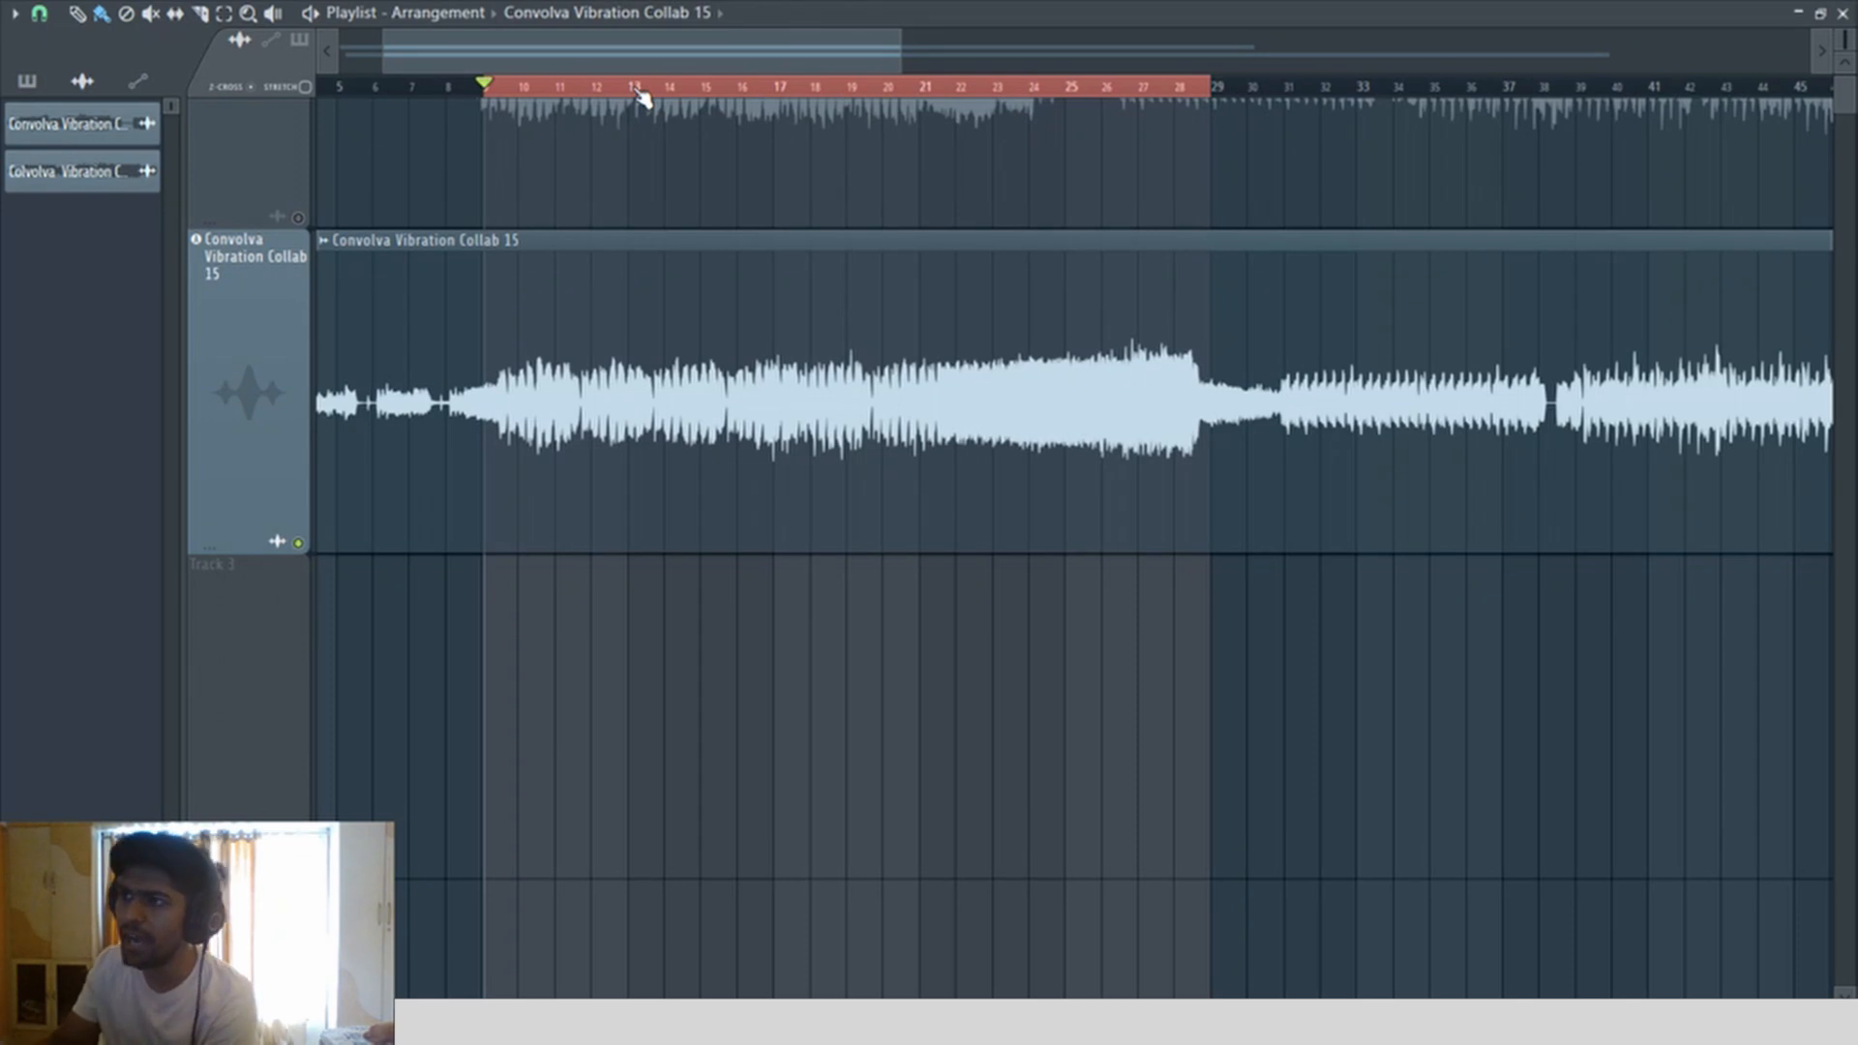
{"action": "scroll", "coordinate": [528, 77], "scroll_direction": "up", "scroll_amount": 3}
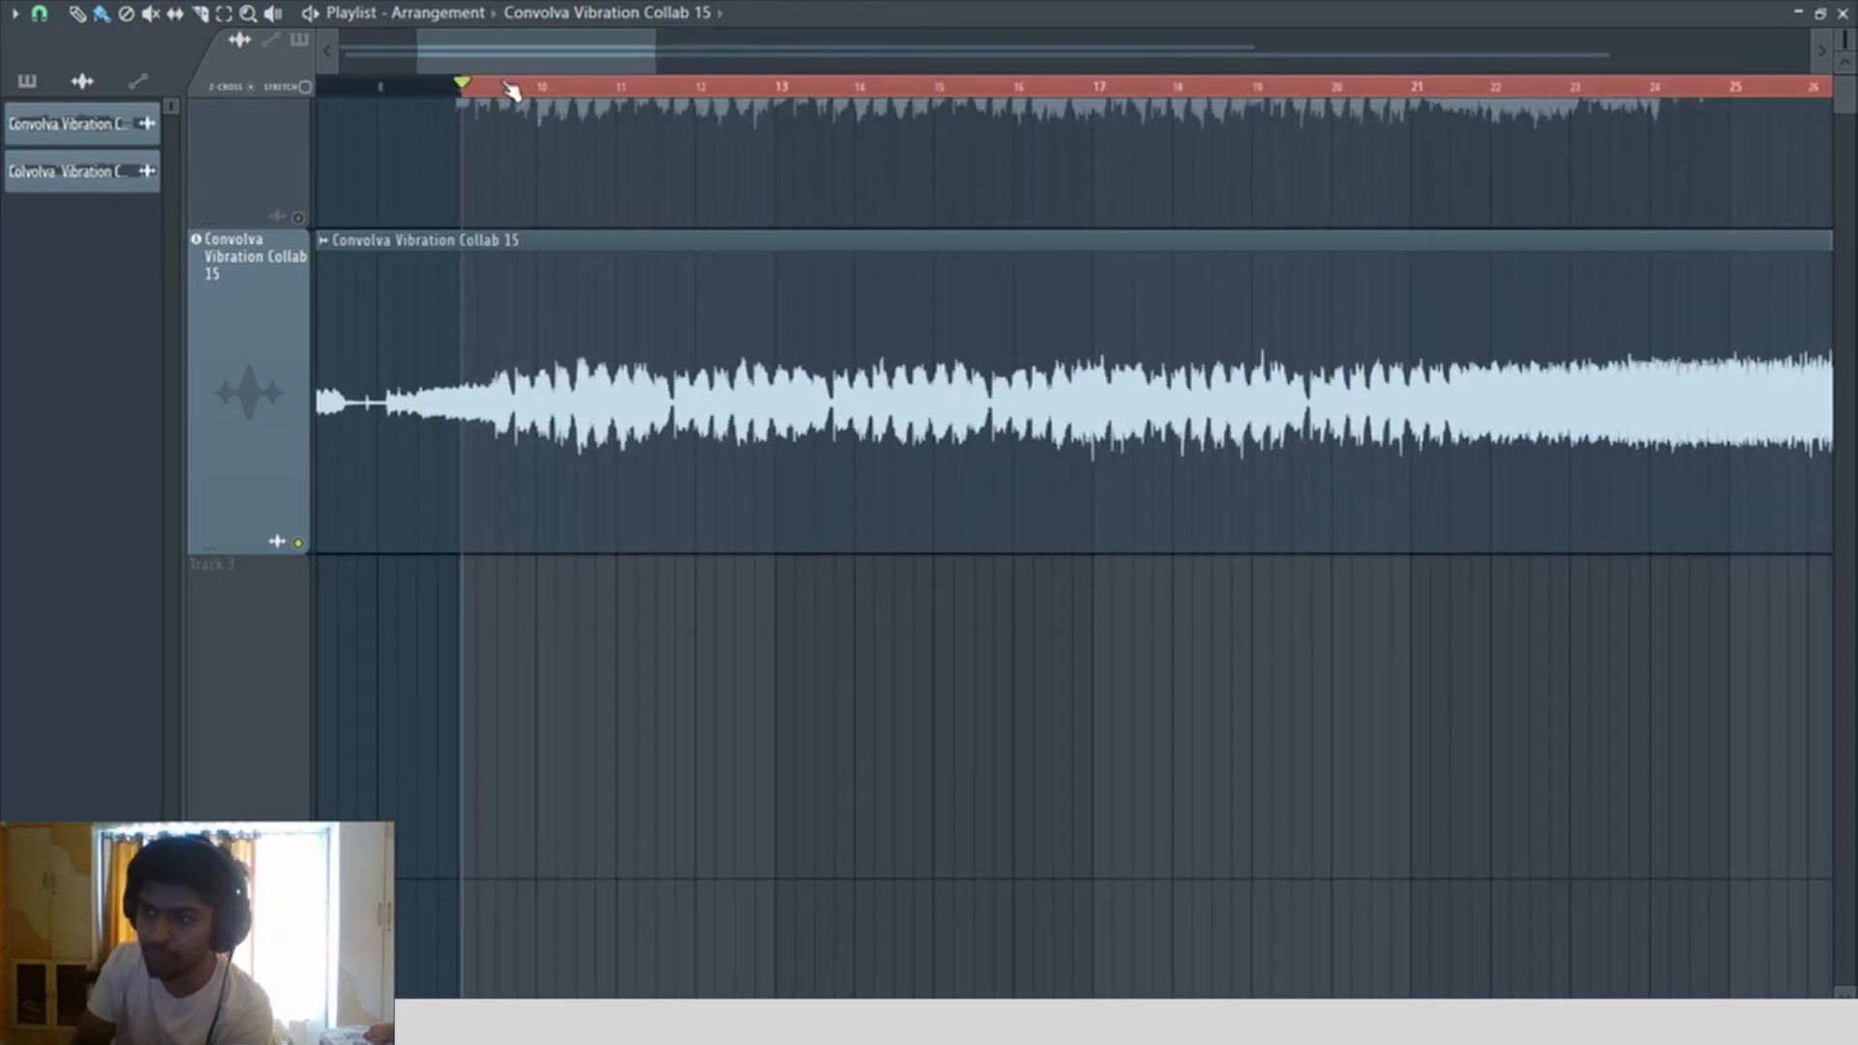
{"action": "key", "text": "space"}
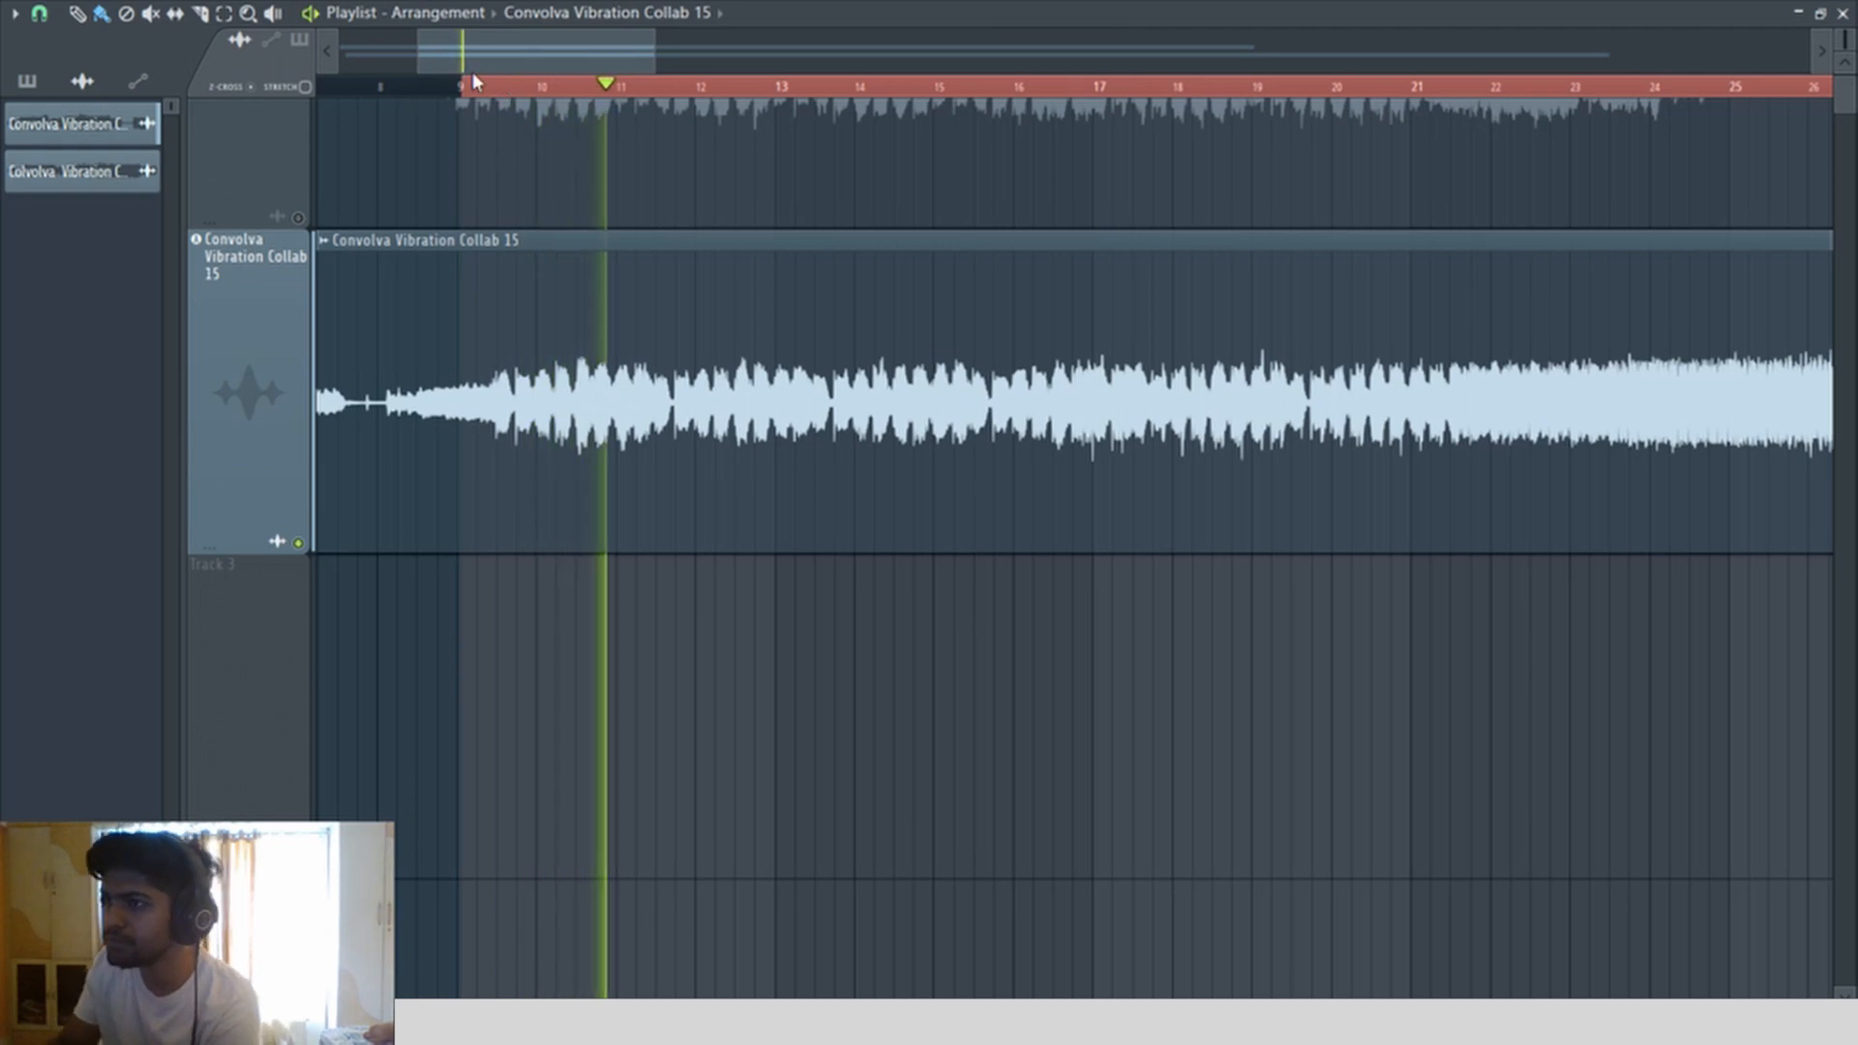
{"action": "left_click_drag", "start_coordinate": [496, 54], "coordinate": [516, 62]}
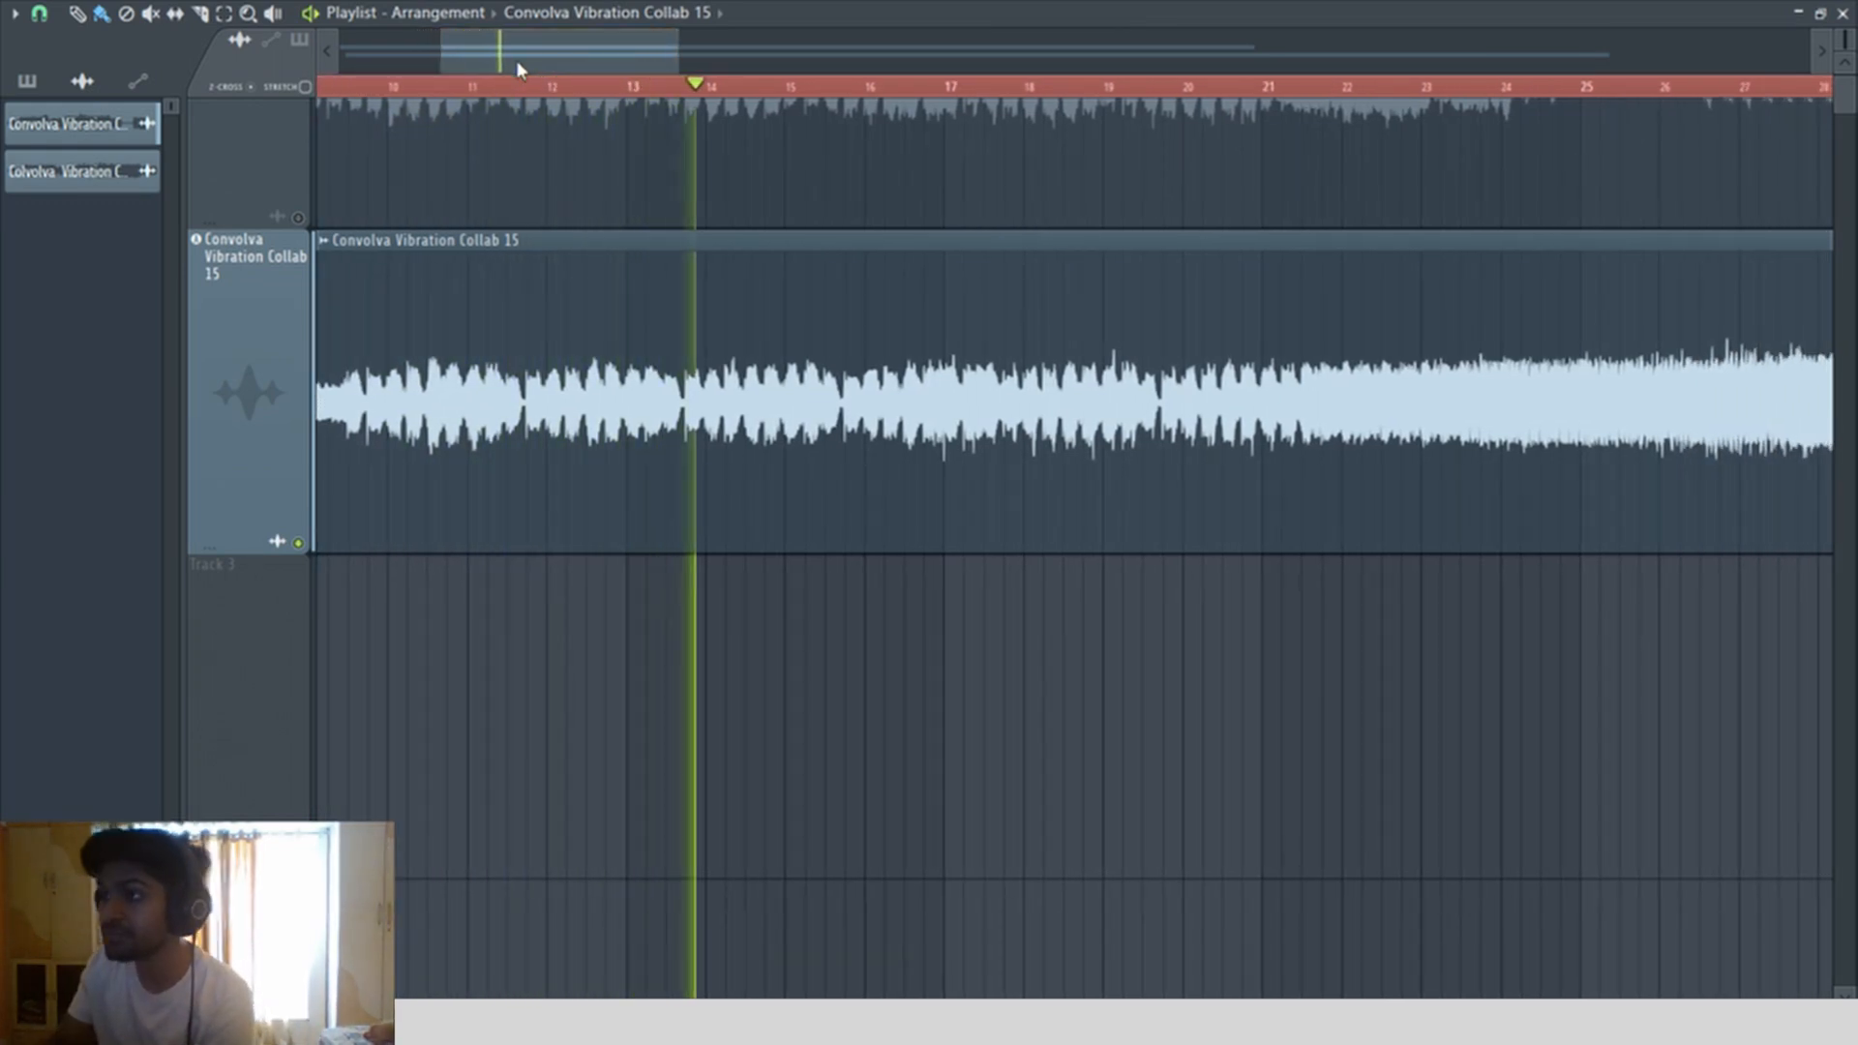
Step: Move the playback position back to about the middle of bar 14, stop playback and inspect the waveform there
{"action": "left_click_drag", "start_coordinate": [583, 63], "coordinate": [622, 75]}
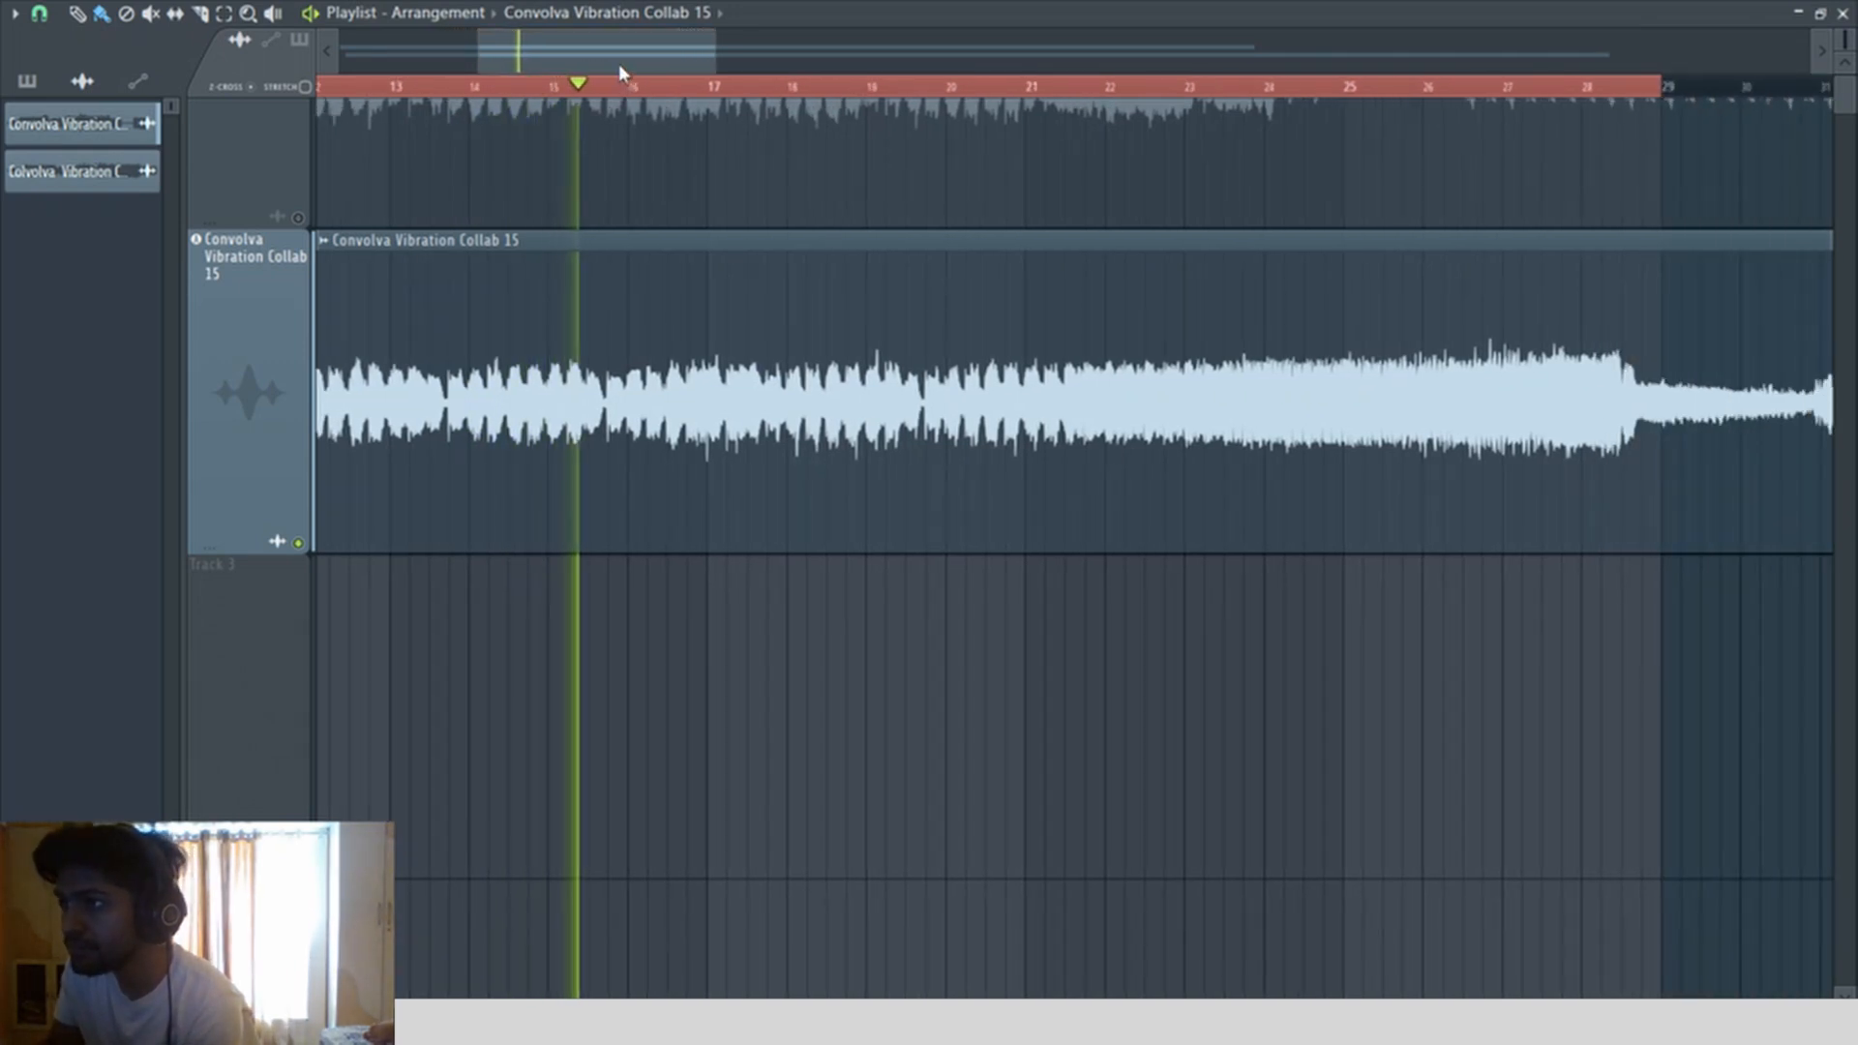
{"action": "left_click", "coordinate": [505, 85]}
{"action": "key", "text": "space"}
{"action": "left_click_drag", "start_coordinate": [475, 239], "coordinate": [866, 717]}
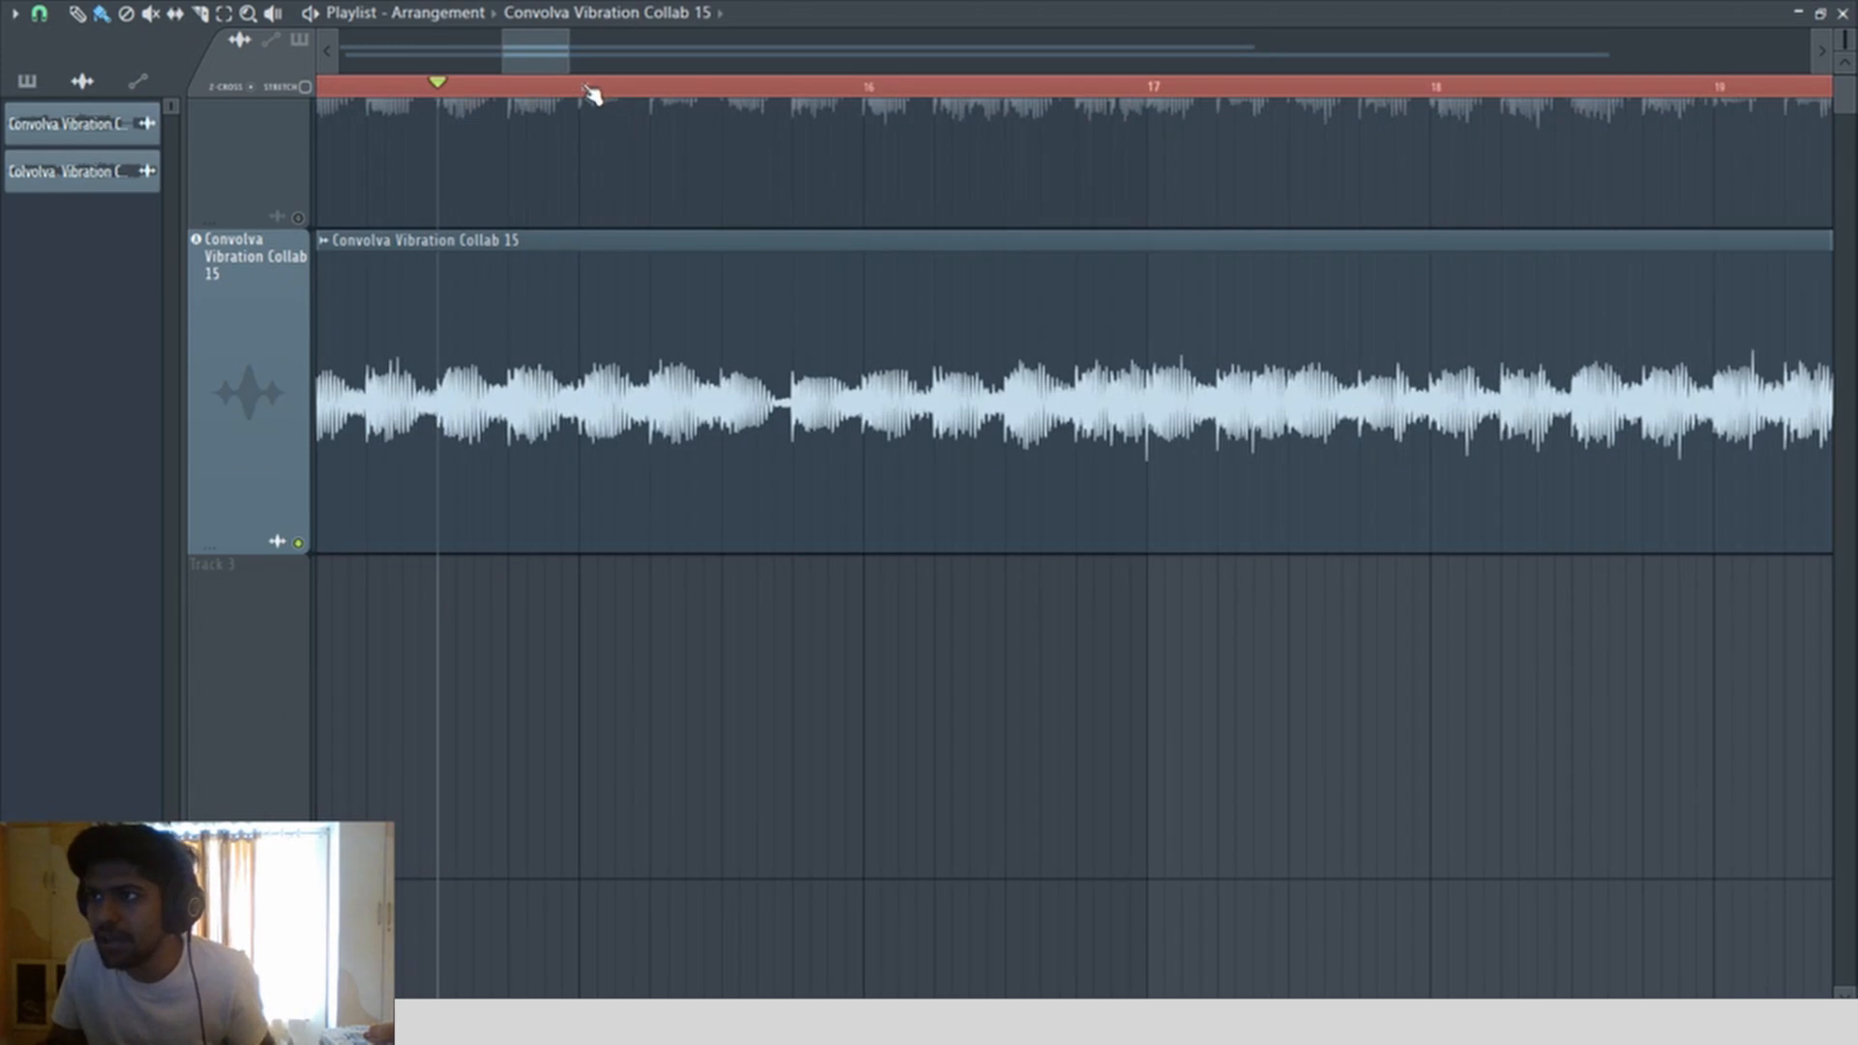
Step: Mark the second half of bar 14 as the timeline selection and play it
{"action": "left_click_drag", "start_coordinate": [588, 89], "coordinate": [441, 123]}
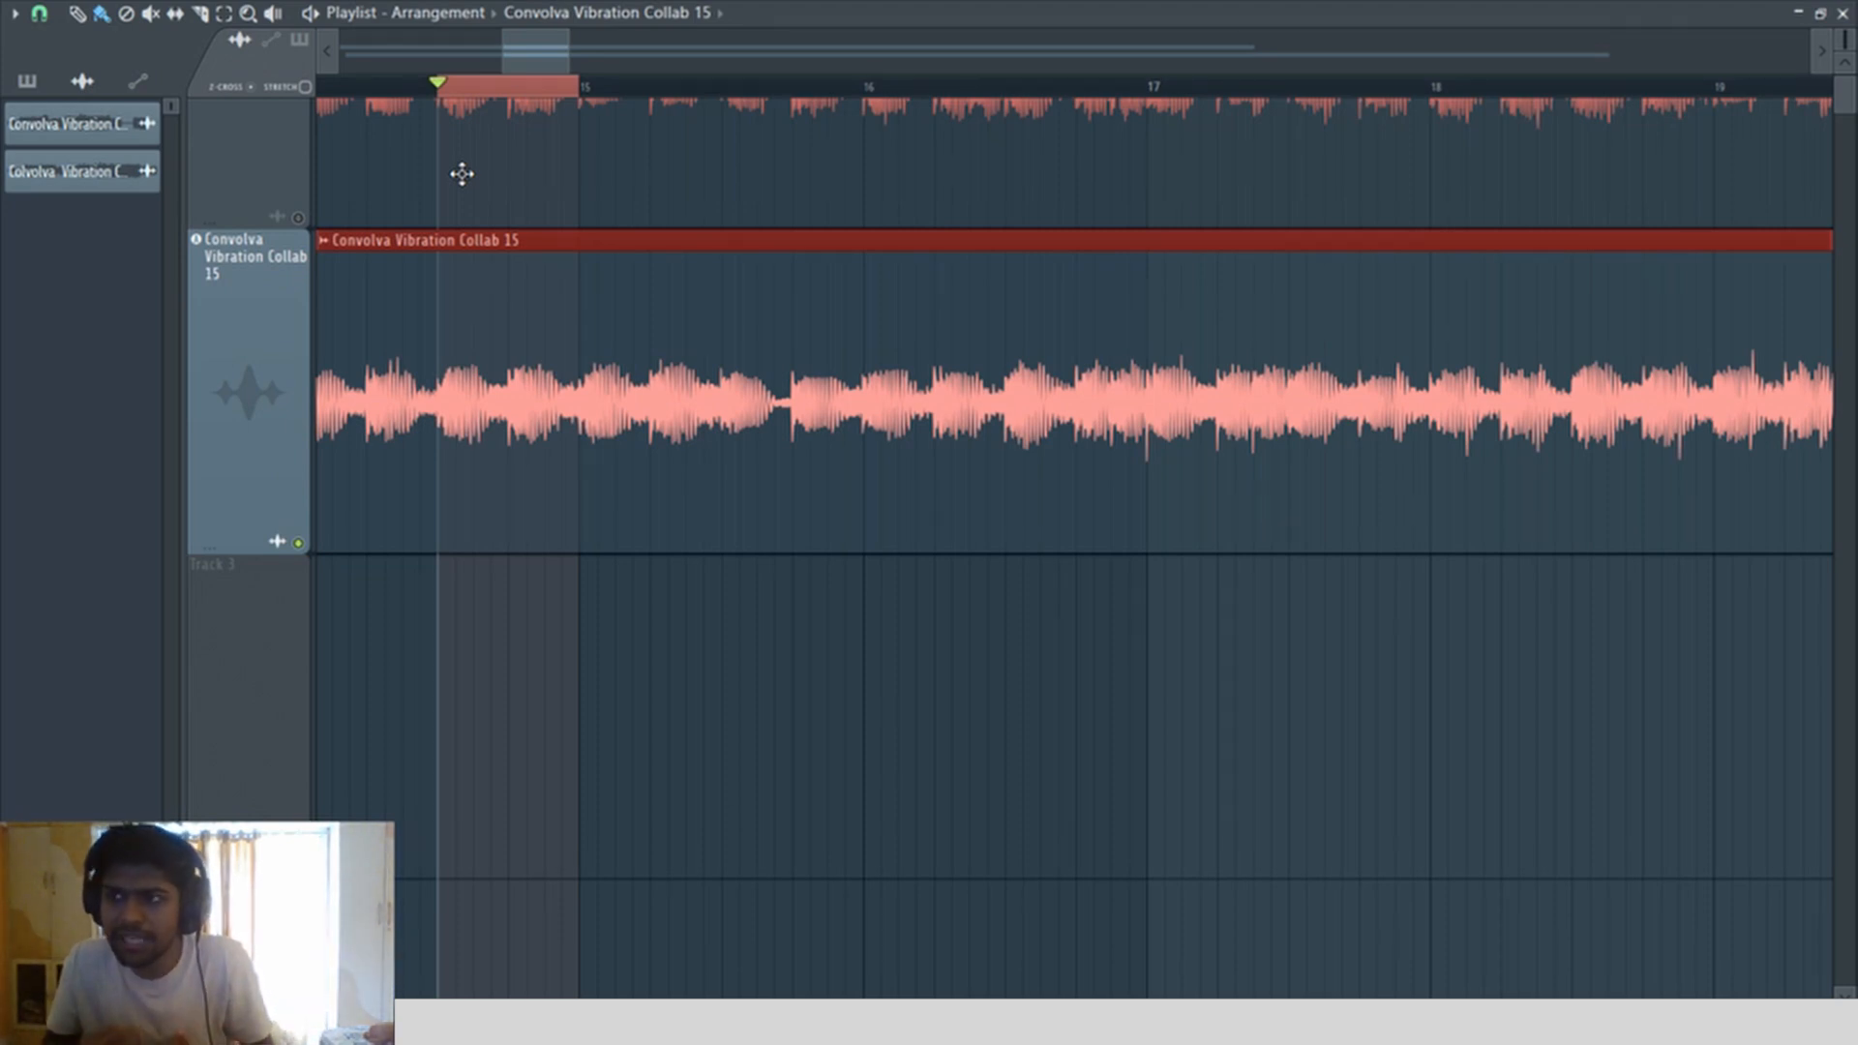
{"action": "key", "text": "space"}
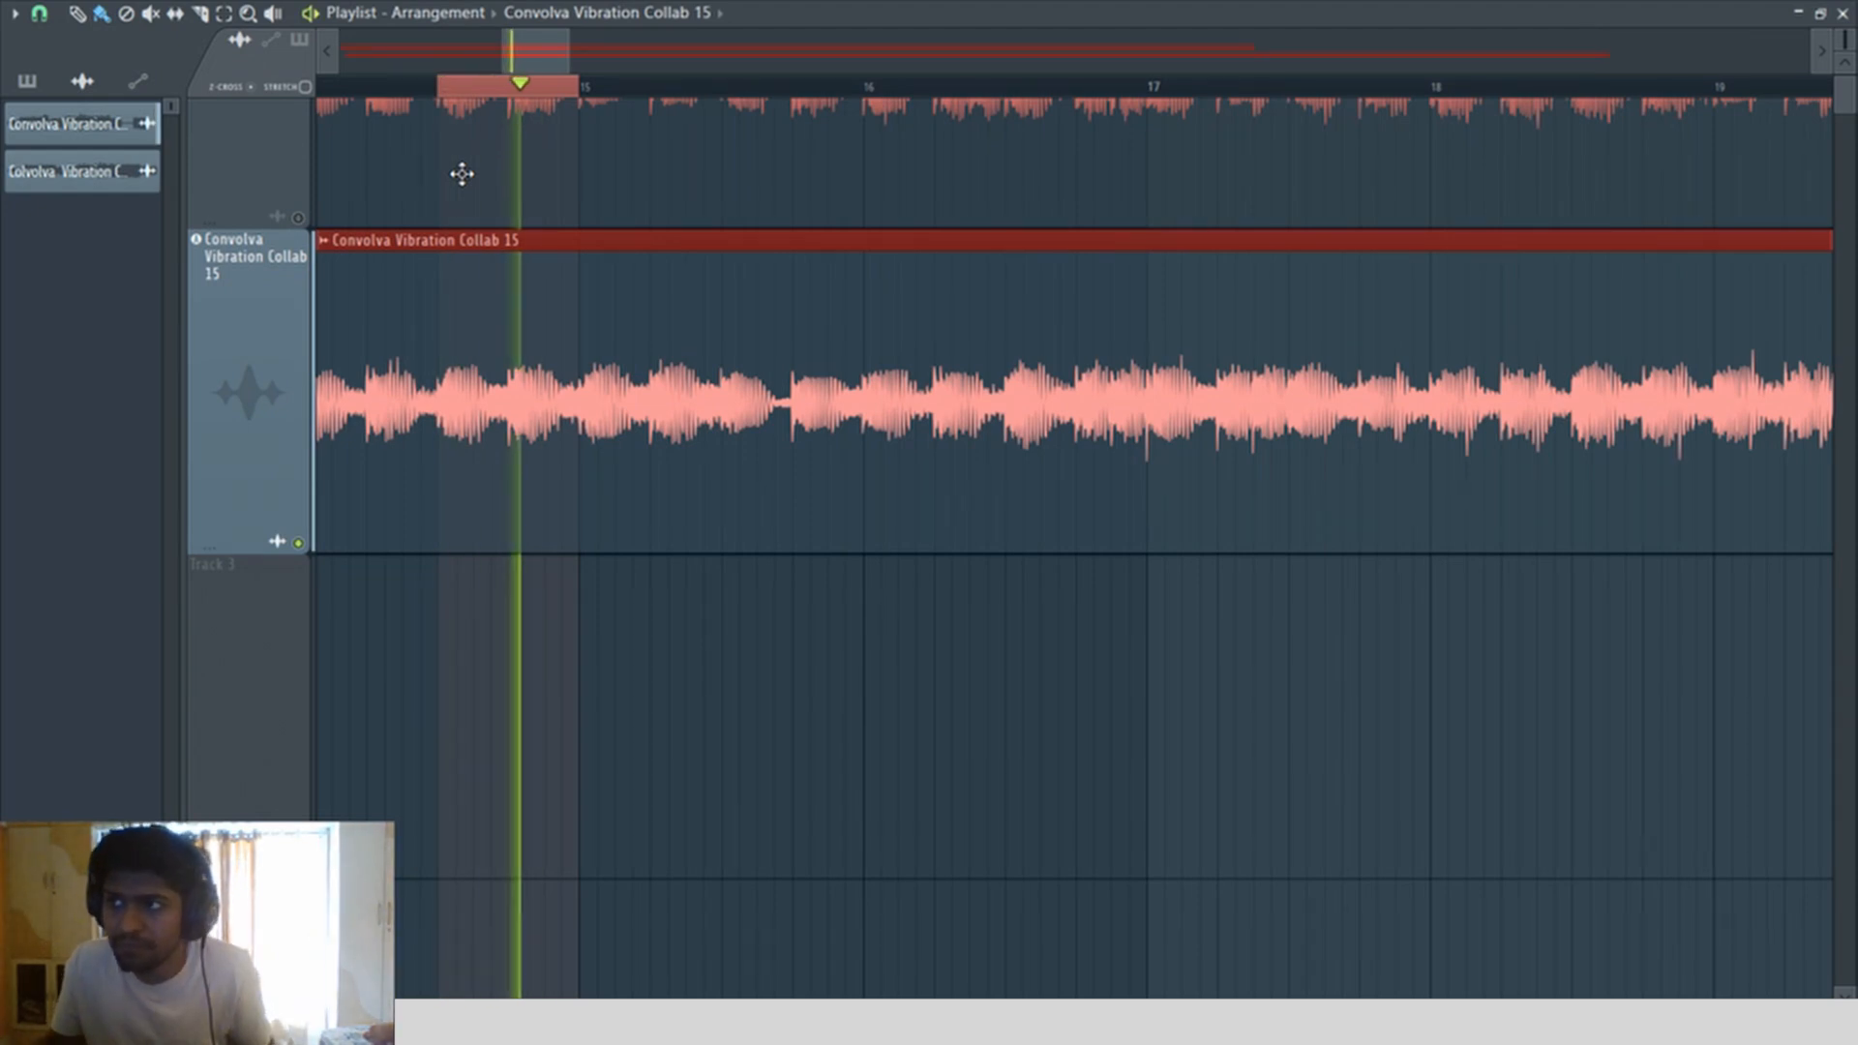
{"action": "left_click_drag", "start_coordinate": [438, 89], "coordinate": [509, 114]}
{"action": "key", "text": "space"}
Step: Clear the timeline selection and play the Convolva Vibration Collab 15 clip from around bars 19, 23 and 25
{"action": "key", "text": "ctrl+d"}
{"action": "scroll", "coordinate": [635, 388], "scroll_direction": "down", "scroll_amount": 3}
{"action": "key", "text": "space"}
{"action": "scroll", "coordinate": [635, 387], "scroll_direction": "down", "scroll_amount": 5}
{"action": "left_click_drag", "start_coordinate": [466, 183], "coordinate": [1146, 780]}
{"action": "left_click", "coordinate": [690, 90]}
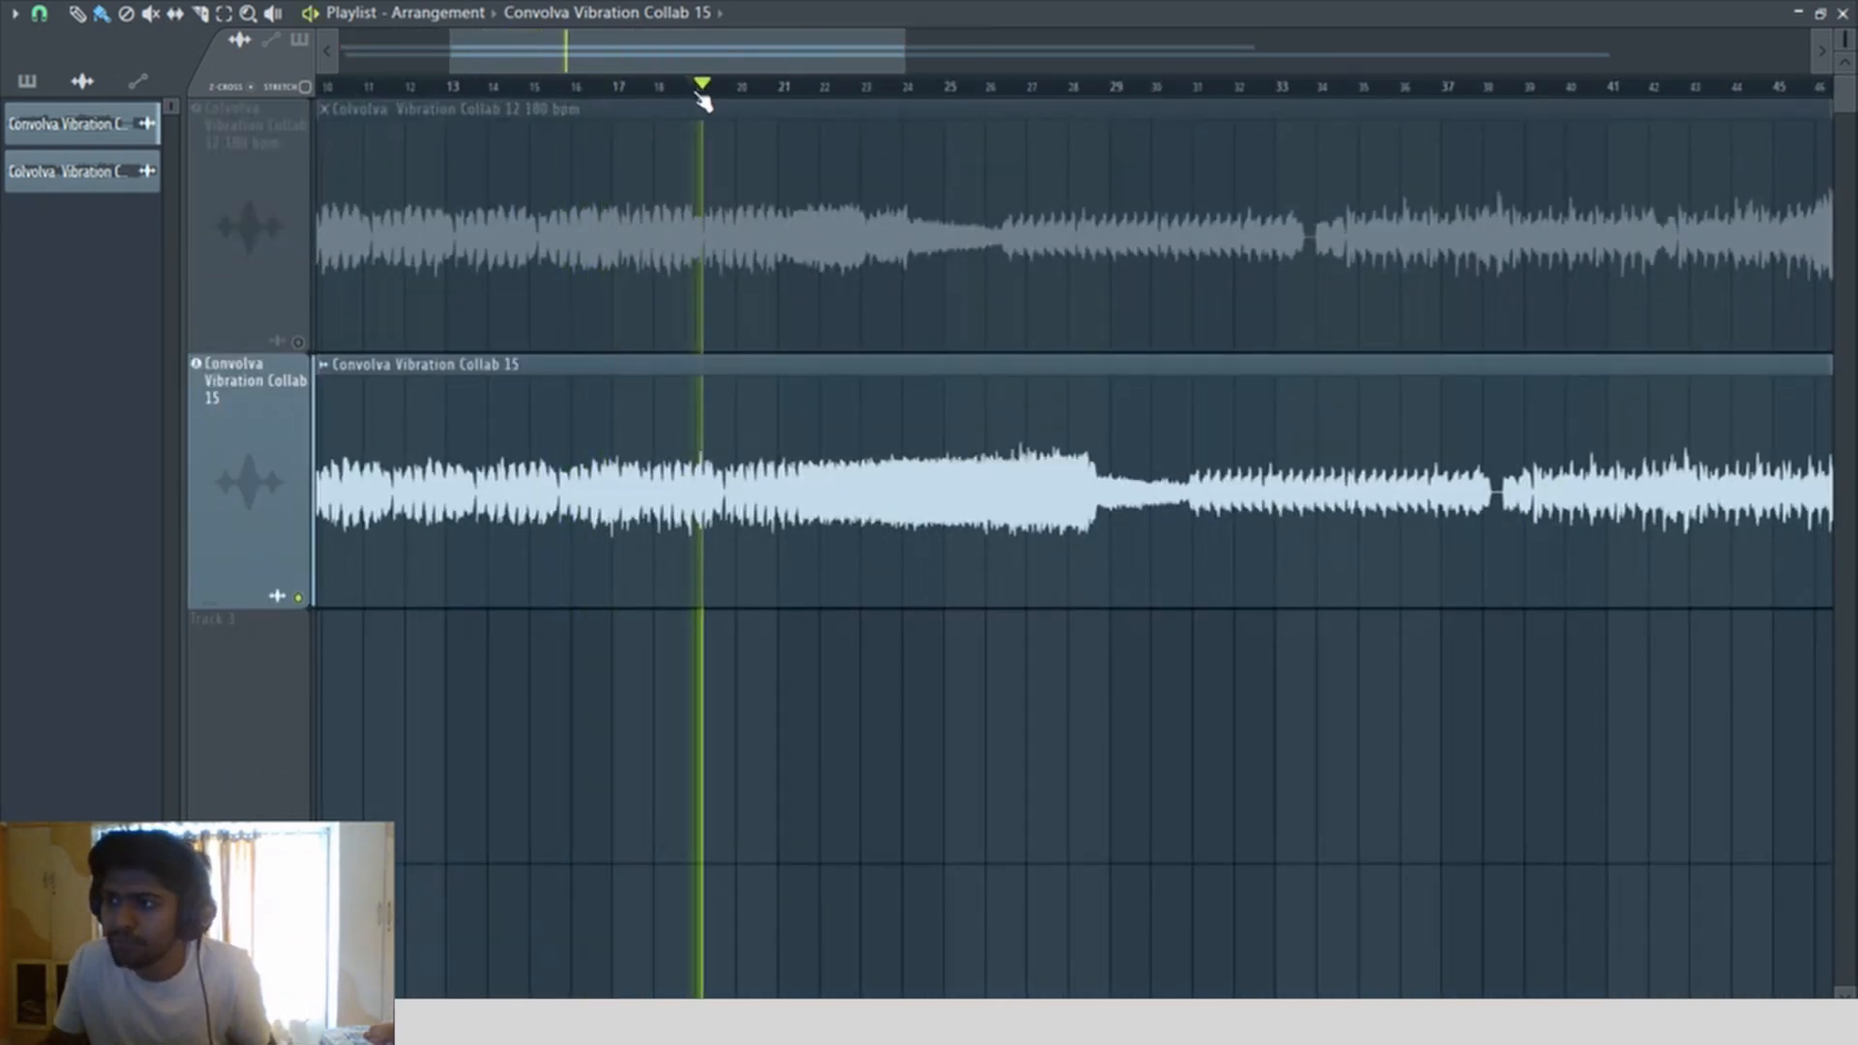
{"action": "left_click", "coordinate": [878, 89]}
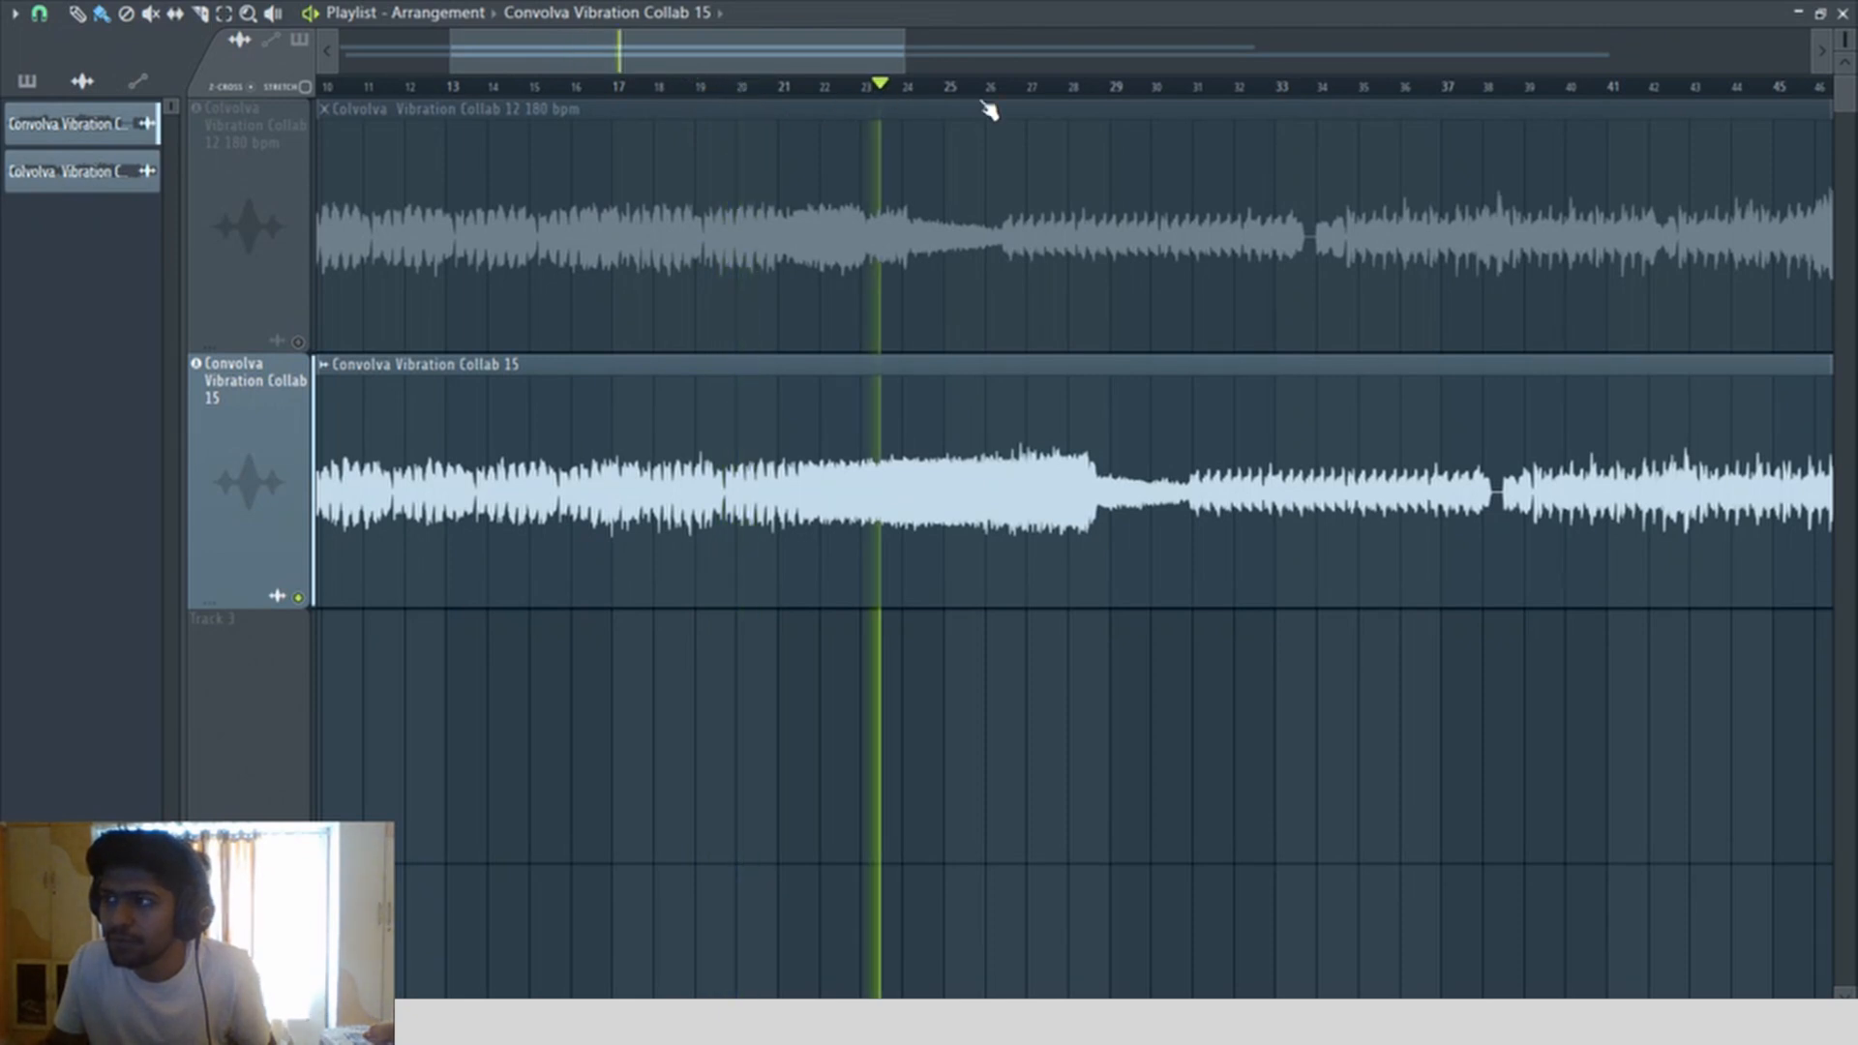
{"action": "left_click", "coordinate": [966, 89]}
Step: Follow playback into the drop in level after bar 28 in the version 15 clip and stop it
{"action": "left_click_drag", "start_coordinate": [747, 193], "coordinate": [1074, 735]}
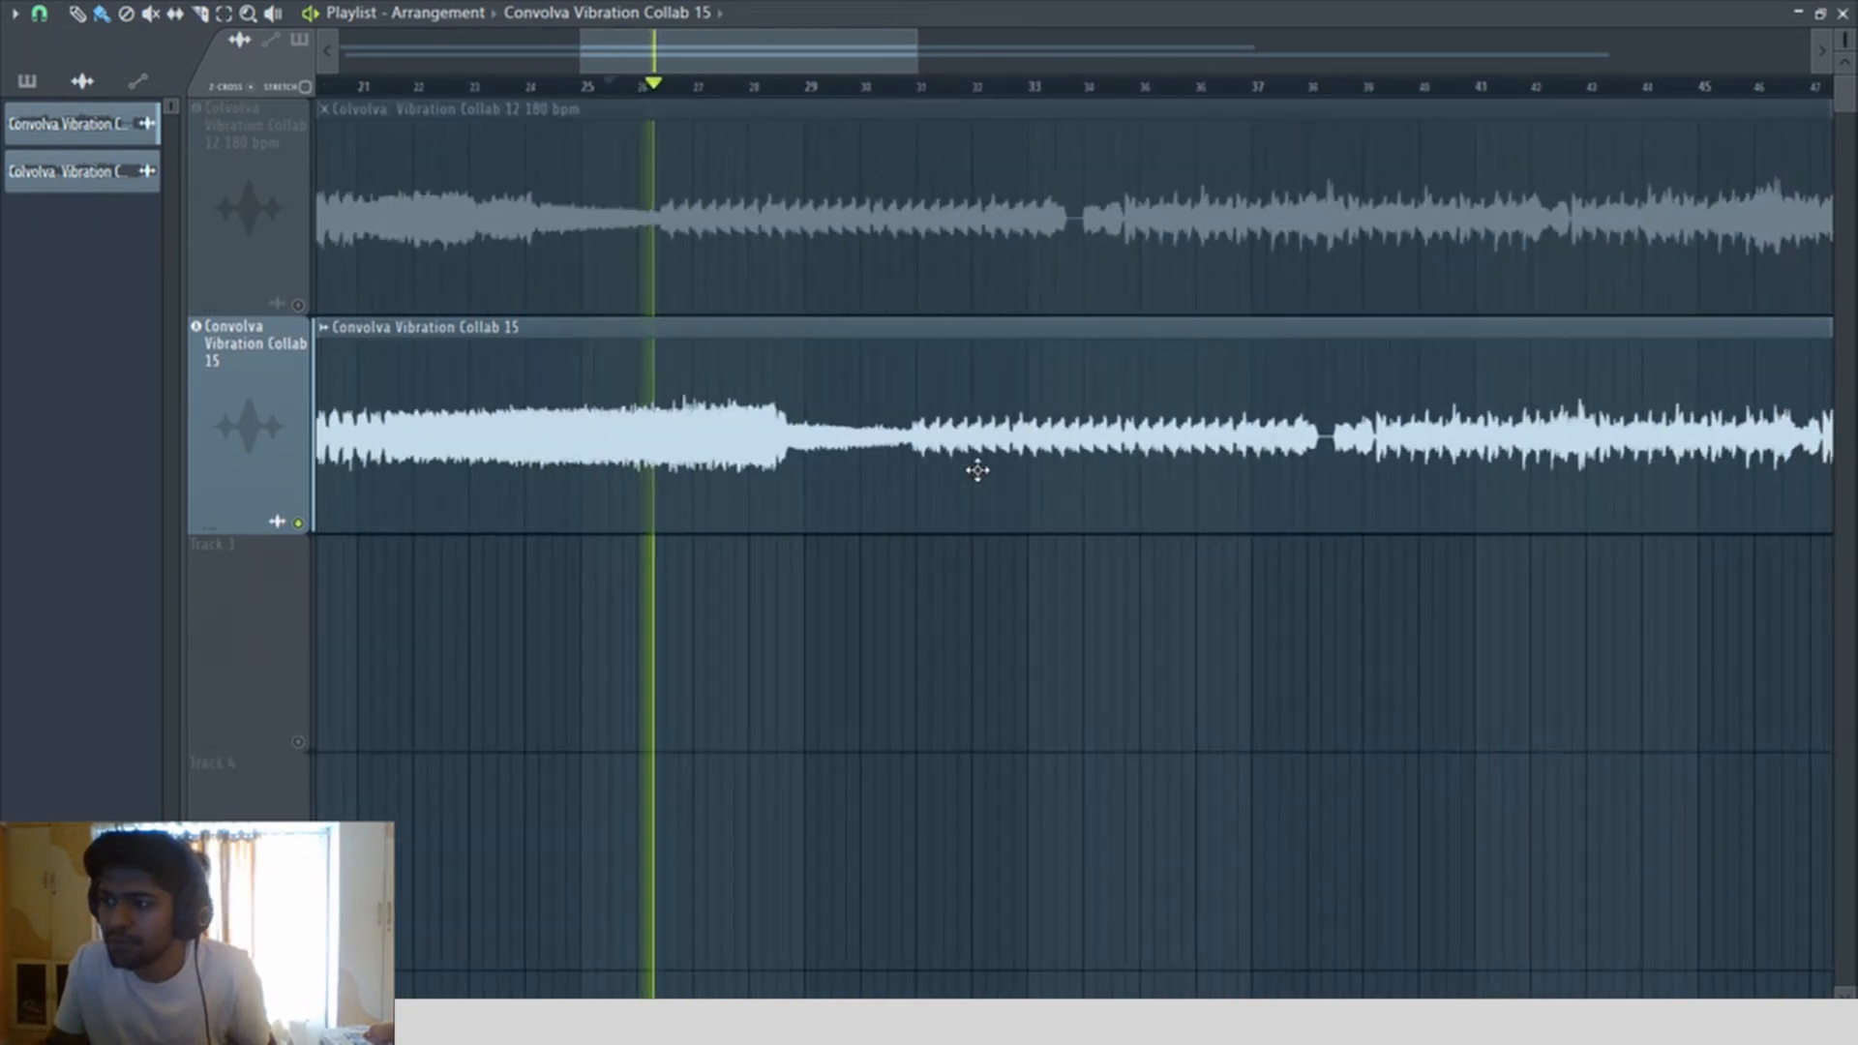
{"action": "scroll", "coordinate": [979, 471], "scroll_direction": "up", "scroll_amount": 3}
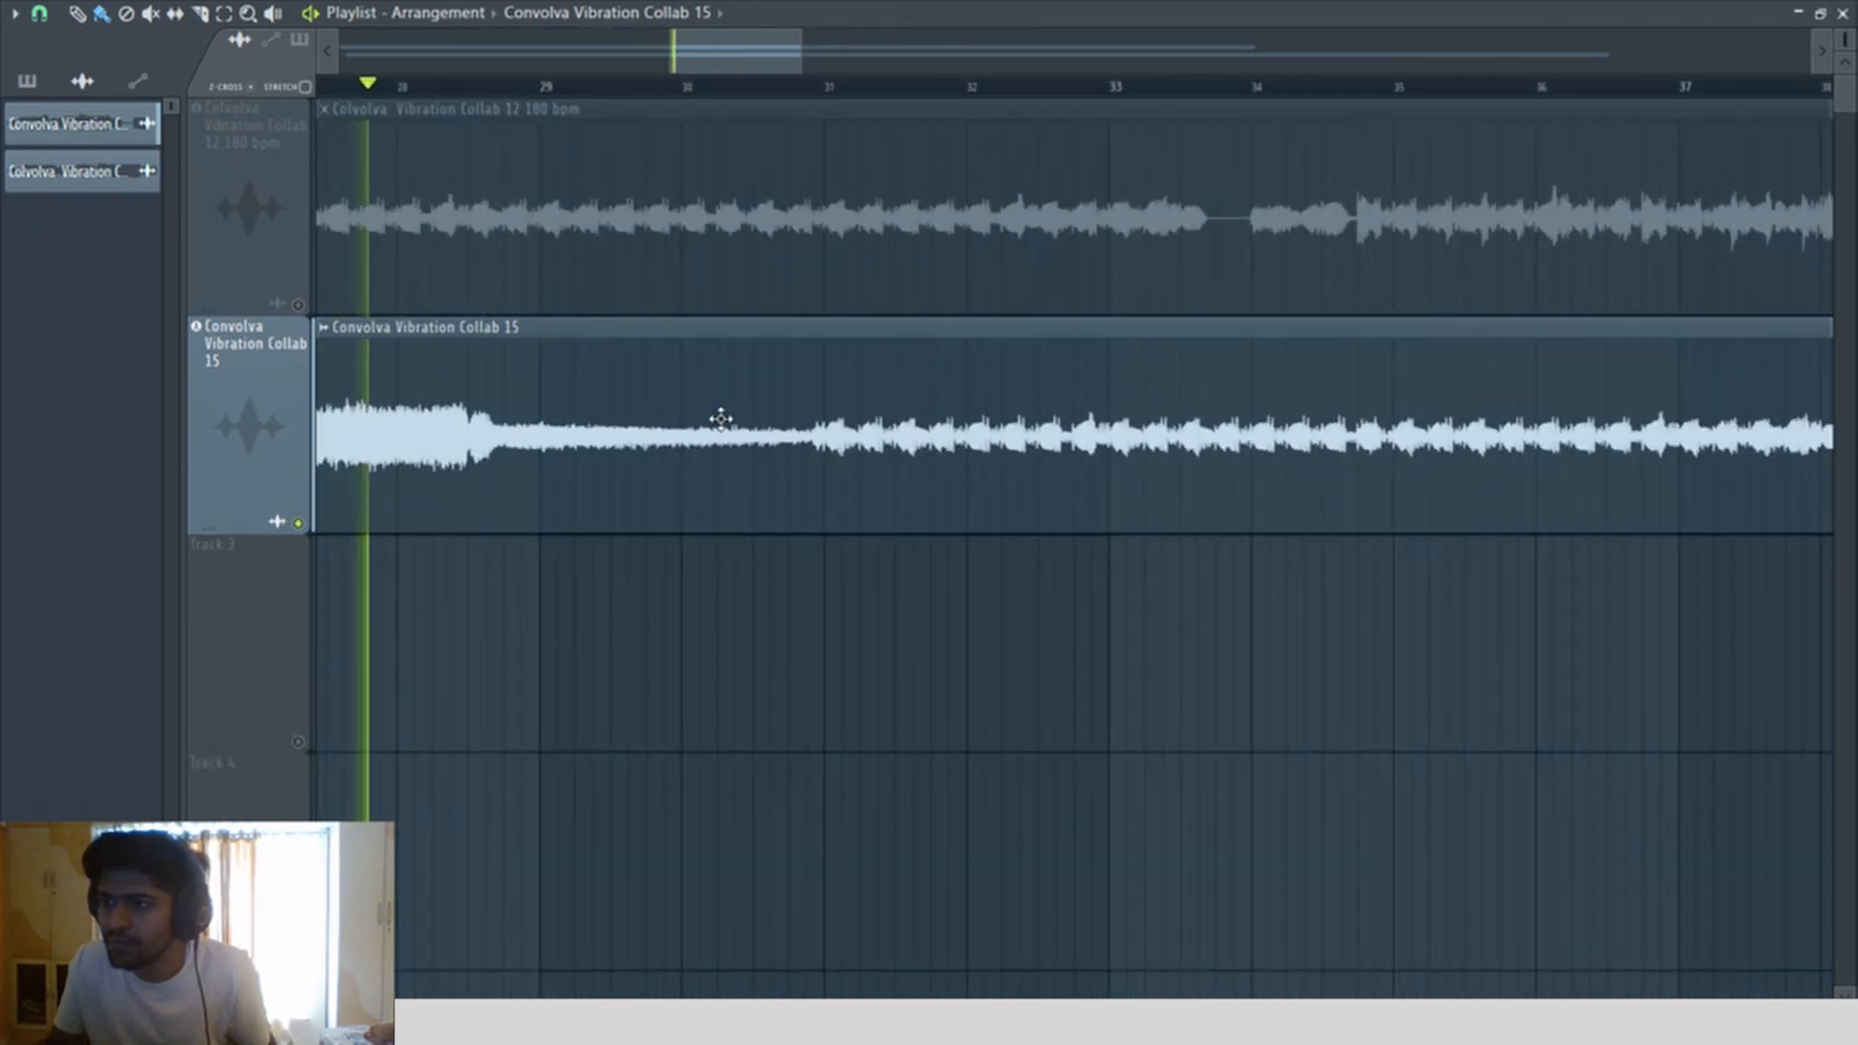
{"action": "scroll", "coordinate": [721, 418], "scroll_direction": "down", "scroll_amount": 3}
{"action": "key", "text": "space"}
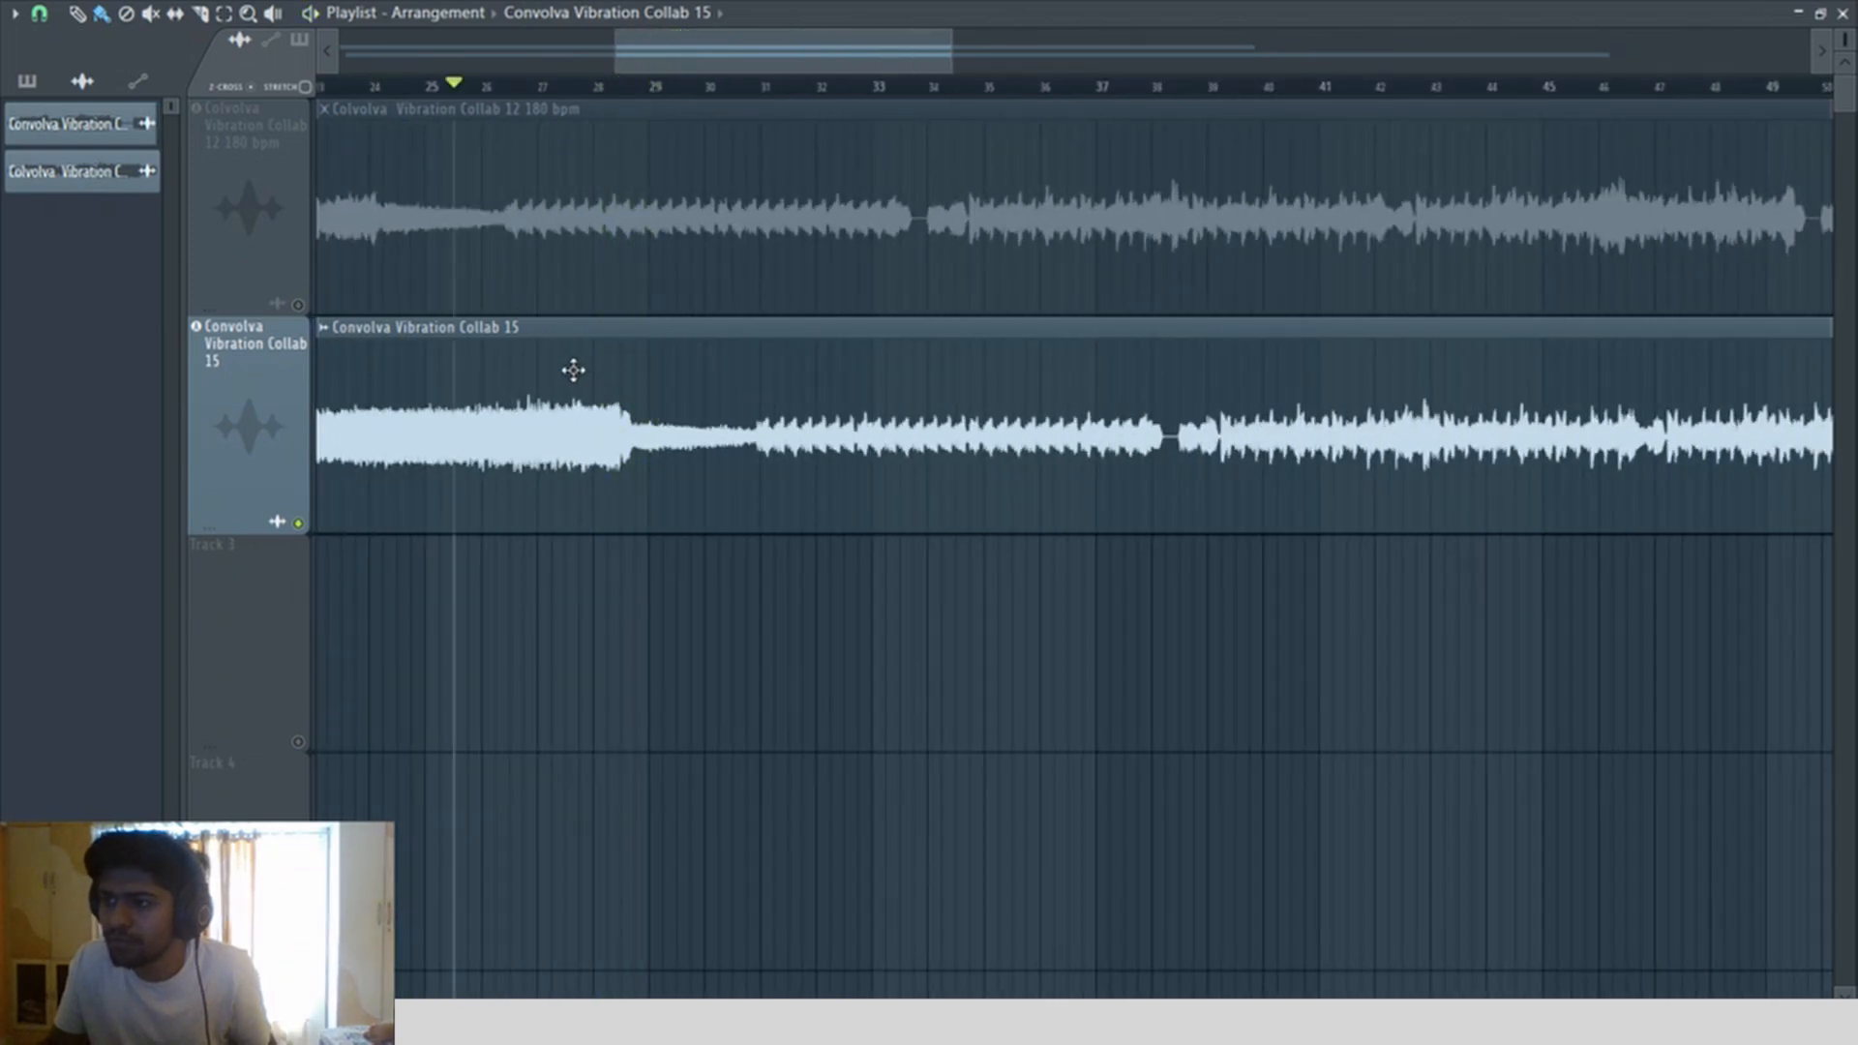
Step: Place the playback position in the middle of bar 24, play into the quiet passage before bar 31 and stop
{"action": "left_click_drag", "start_coordinate": [929, 358], "coordinate": [416, 561]}
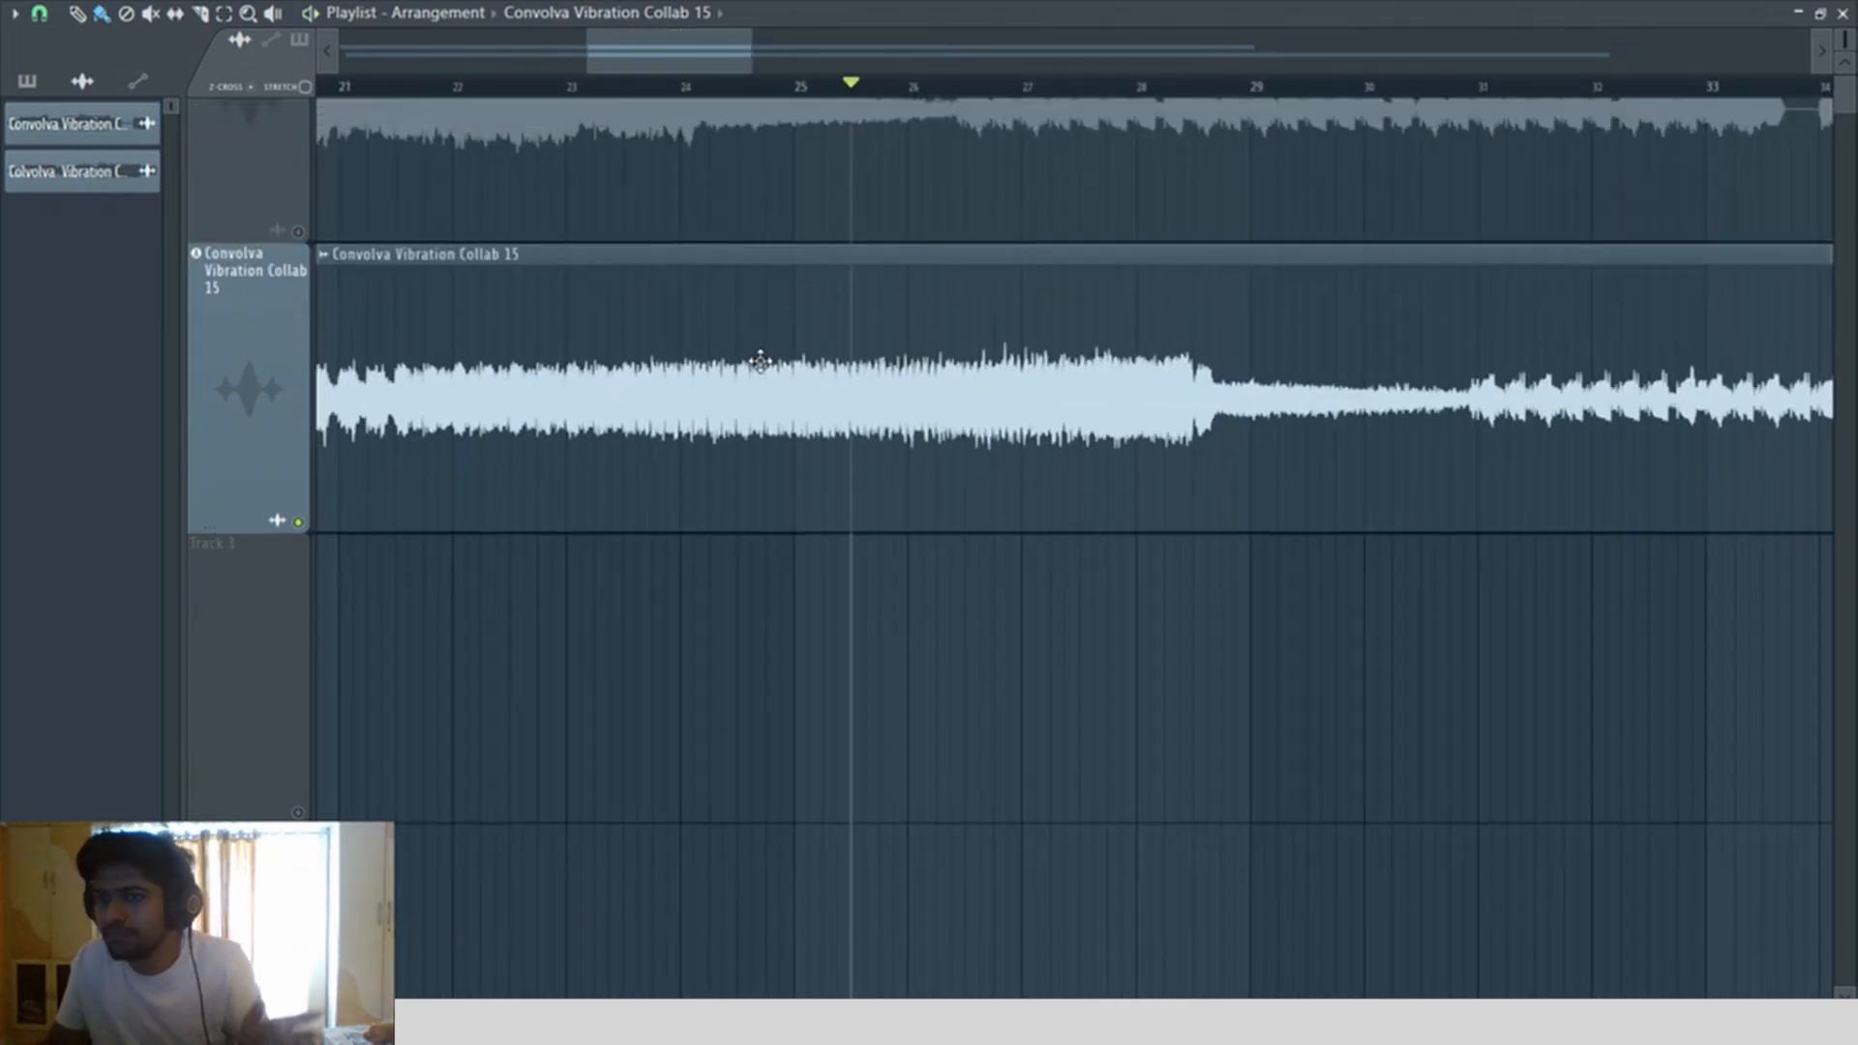
{"action": "scroll", "coordinate": [717, 194], "scroll_direction": "down", "scroll_amount": 1}
{"action": "left_click_drag", "start_coordinate": [699, 85], "coordinate": [745, 111]}
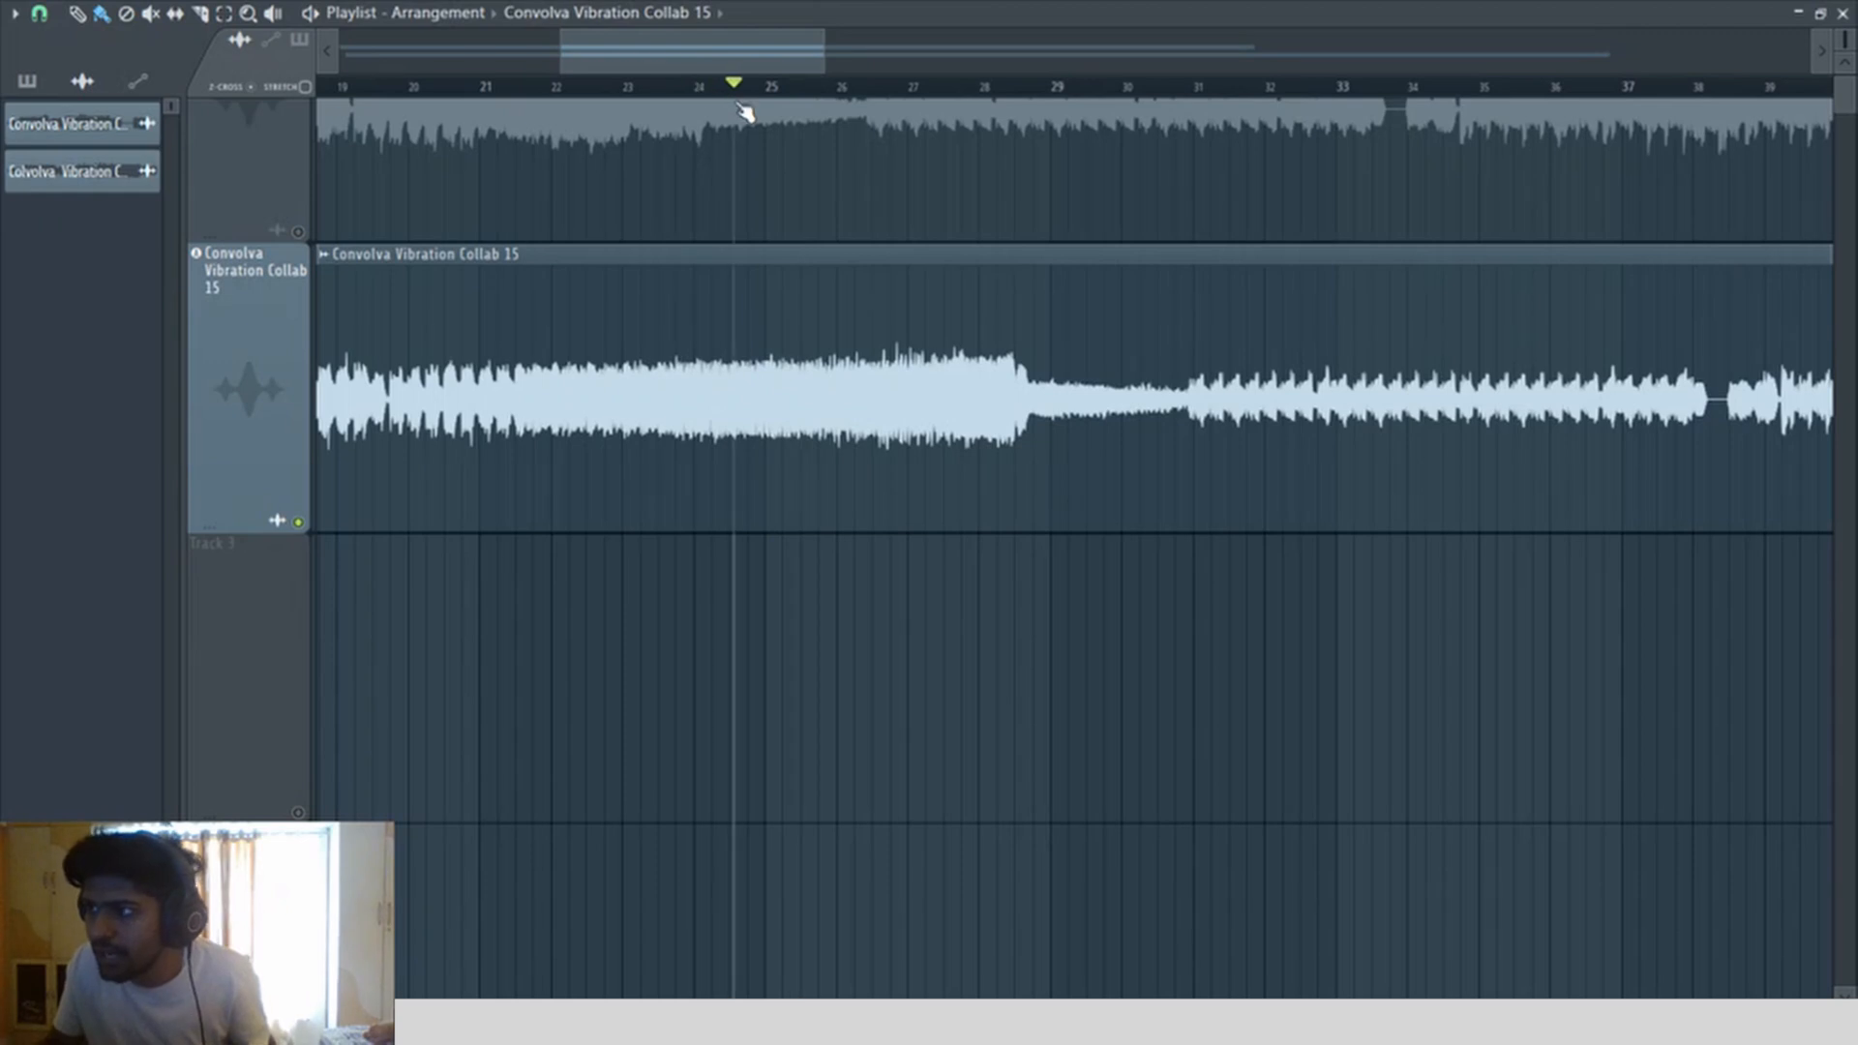
{"action": "key", "text": "space"}
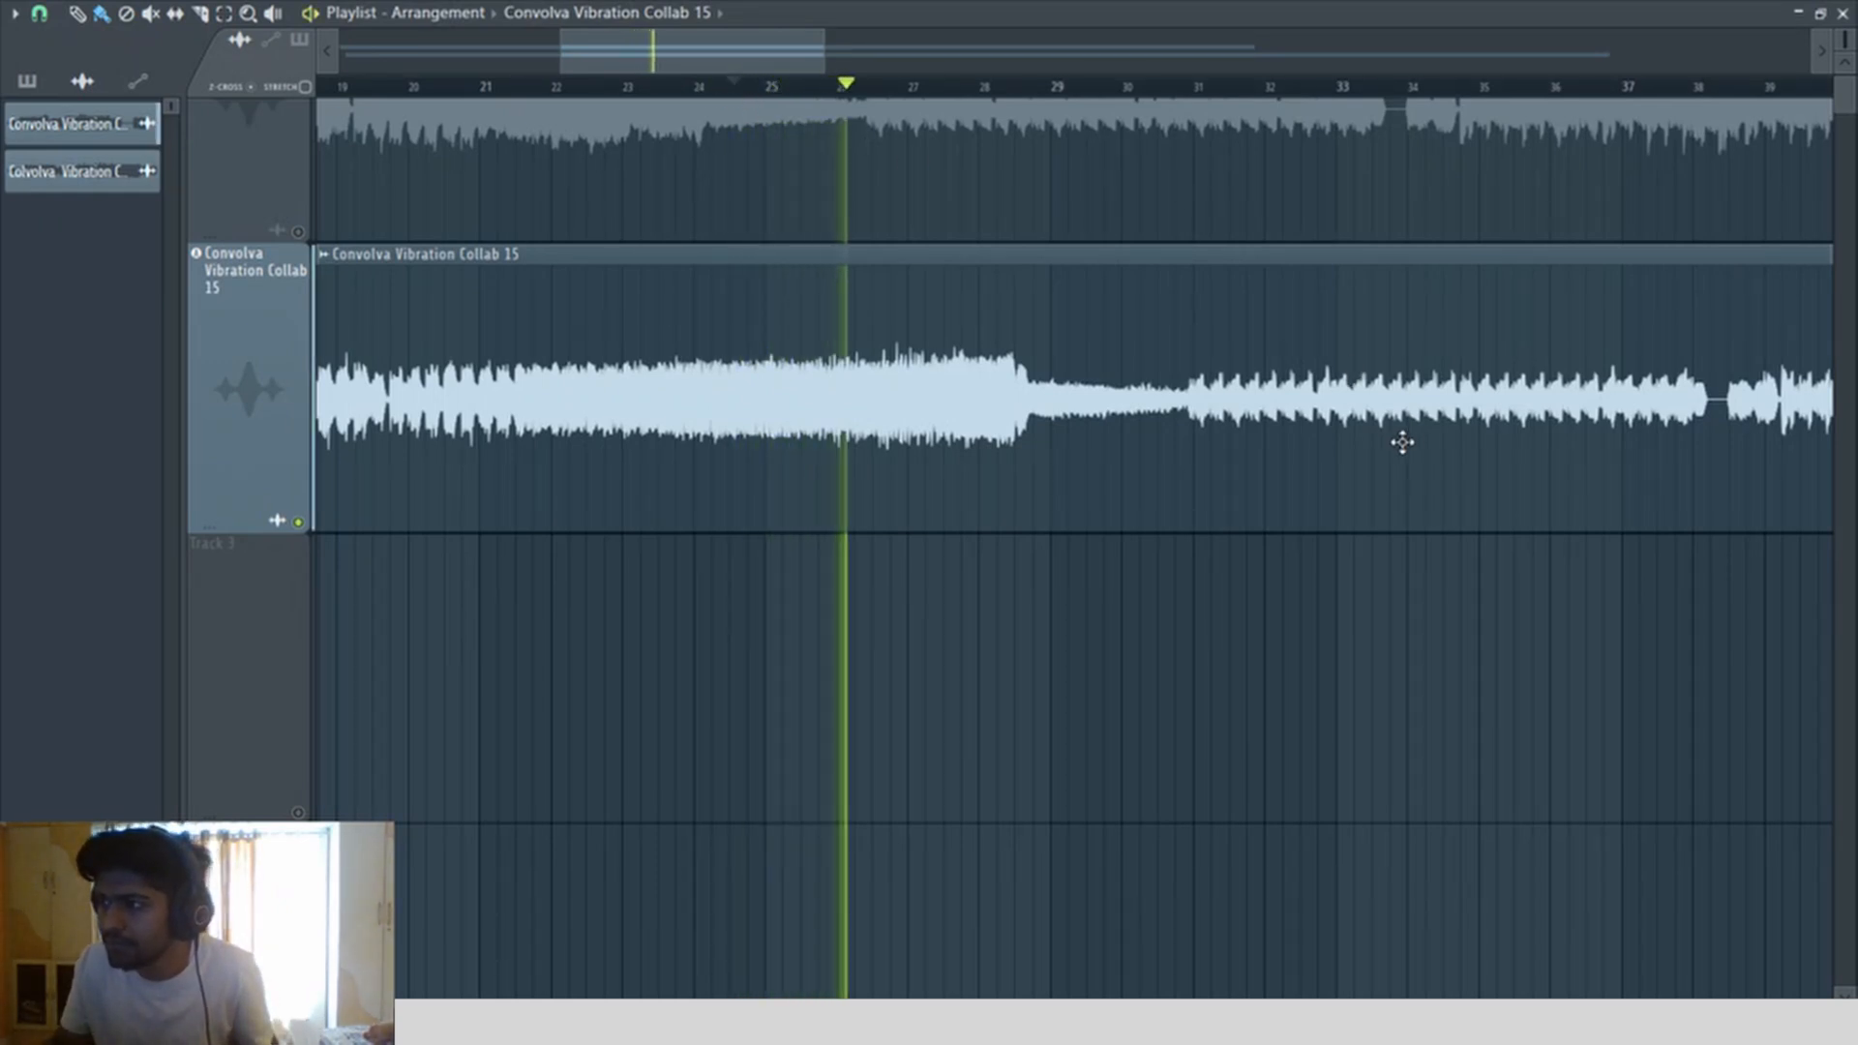
{"action": "scroll", "coordinate": [1368, 421], "scroll_direction": "up", "scroll_amount": 2}
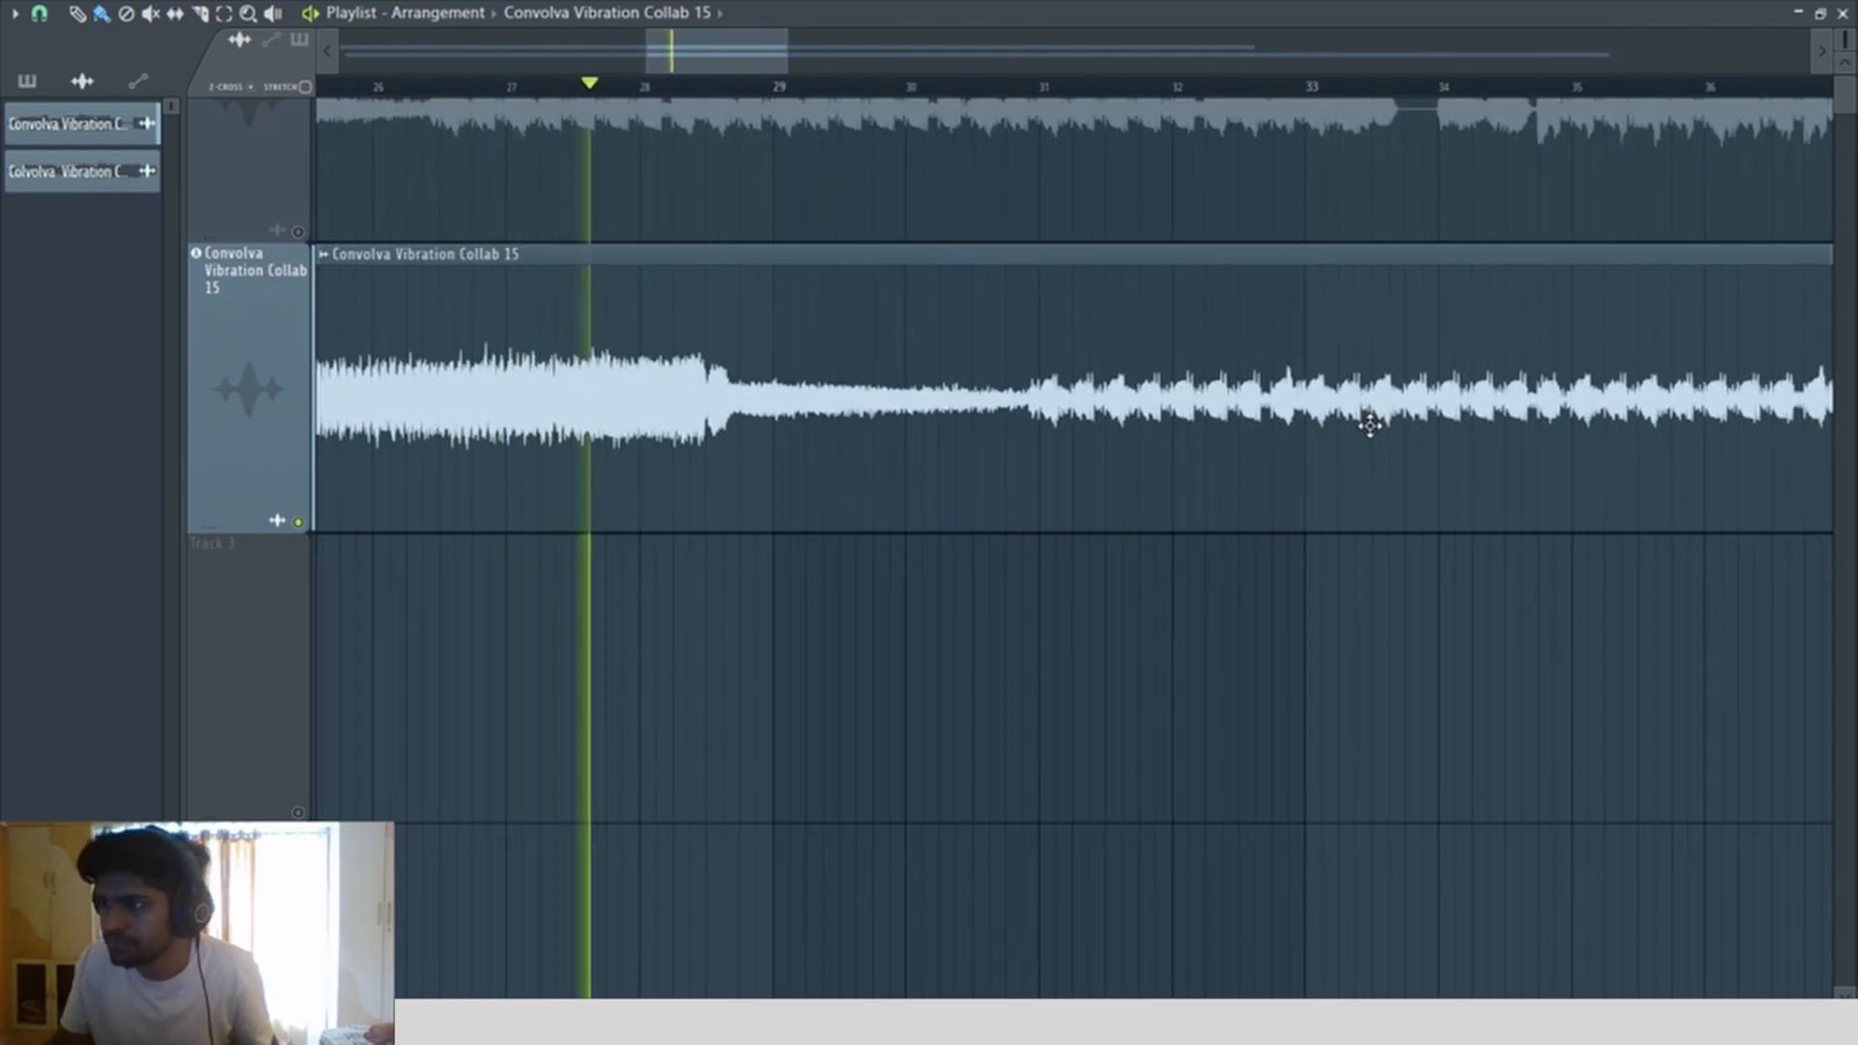
{"action": "scroll", "coordinate": [1370, 426], "scroll_direction": "up", "scroll_amount": 3}
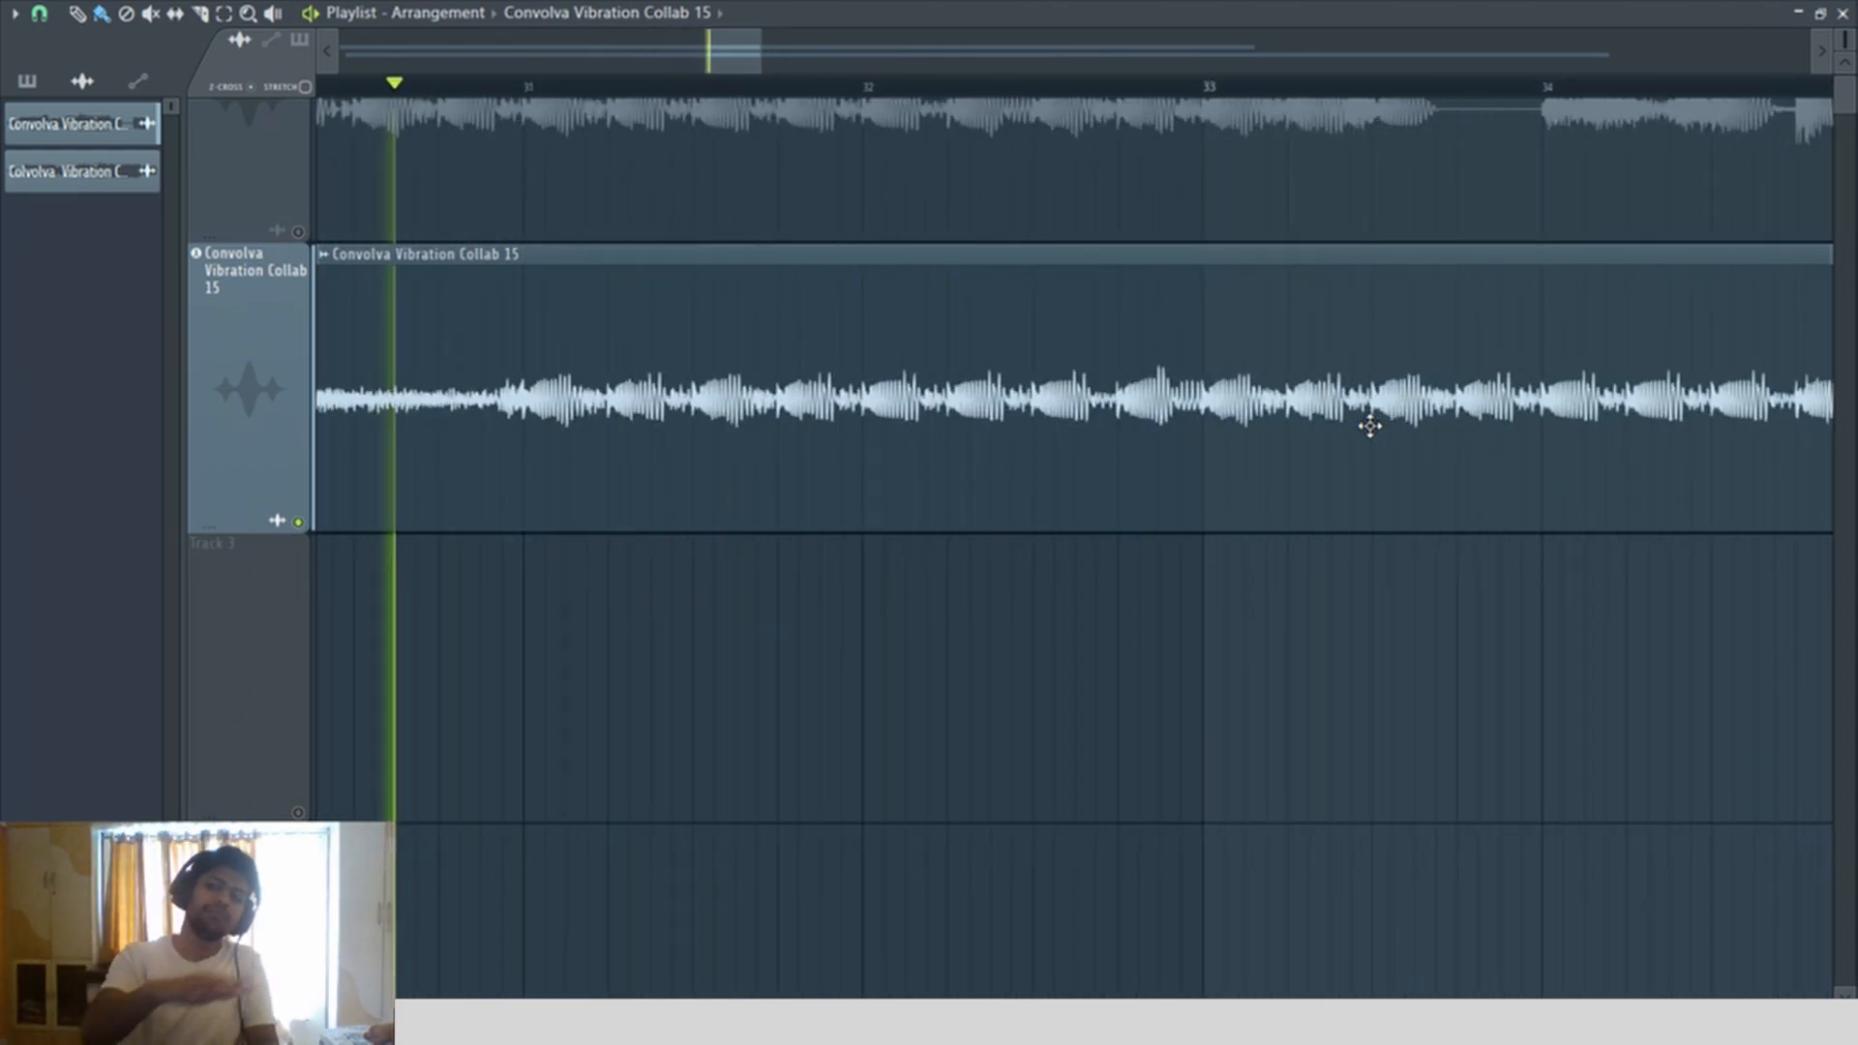
{"action": "key", "text": "space"}
Step: Mark the quiet passage from the middle of bar 28 to bar 31 as the timeline selection and audition it
{"action": "scroll", "coordinate": [1152, 389], "scroll_direction": "down", "scroll_amount": 4}
{"action": "left_click_drag", "start_coordinate": [438, 213], "coordinate": [877, 675]}
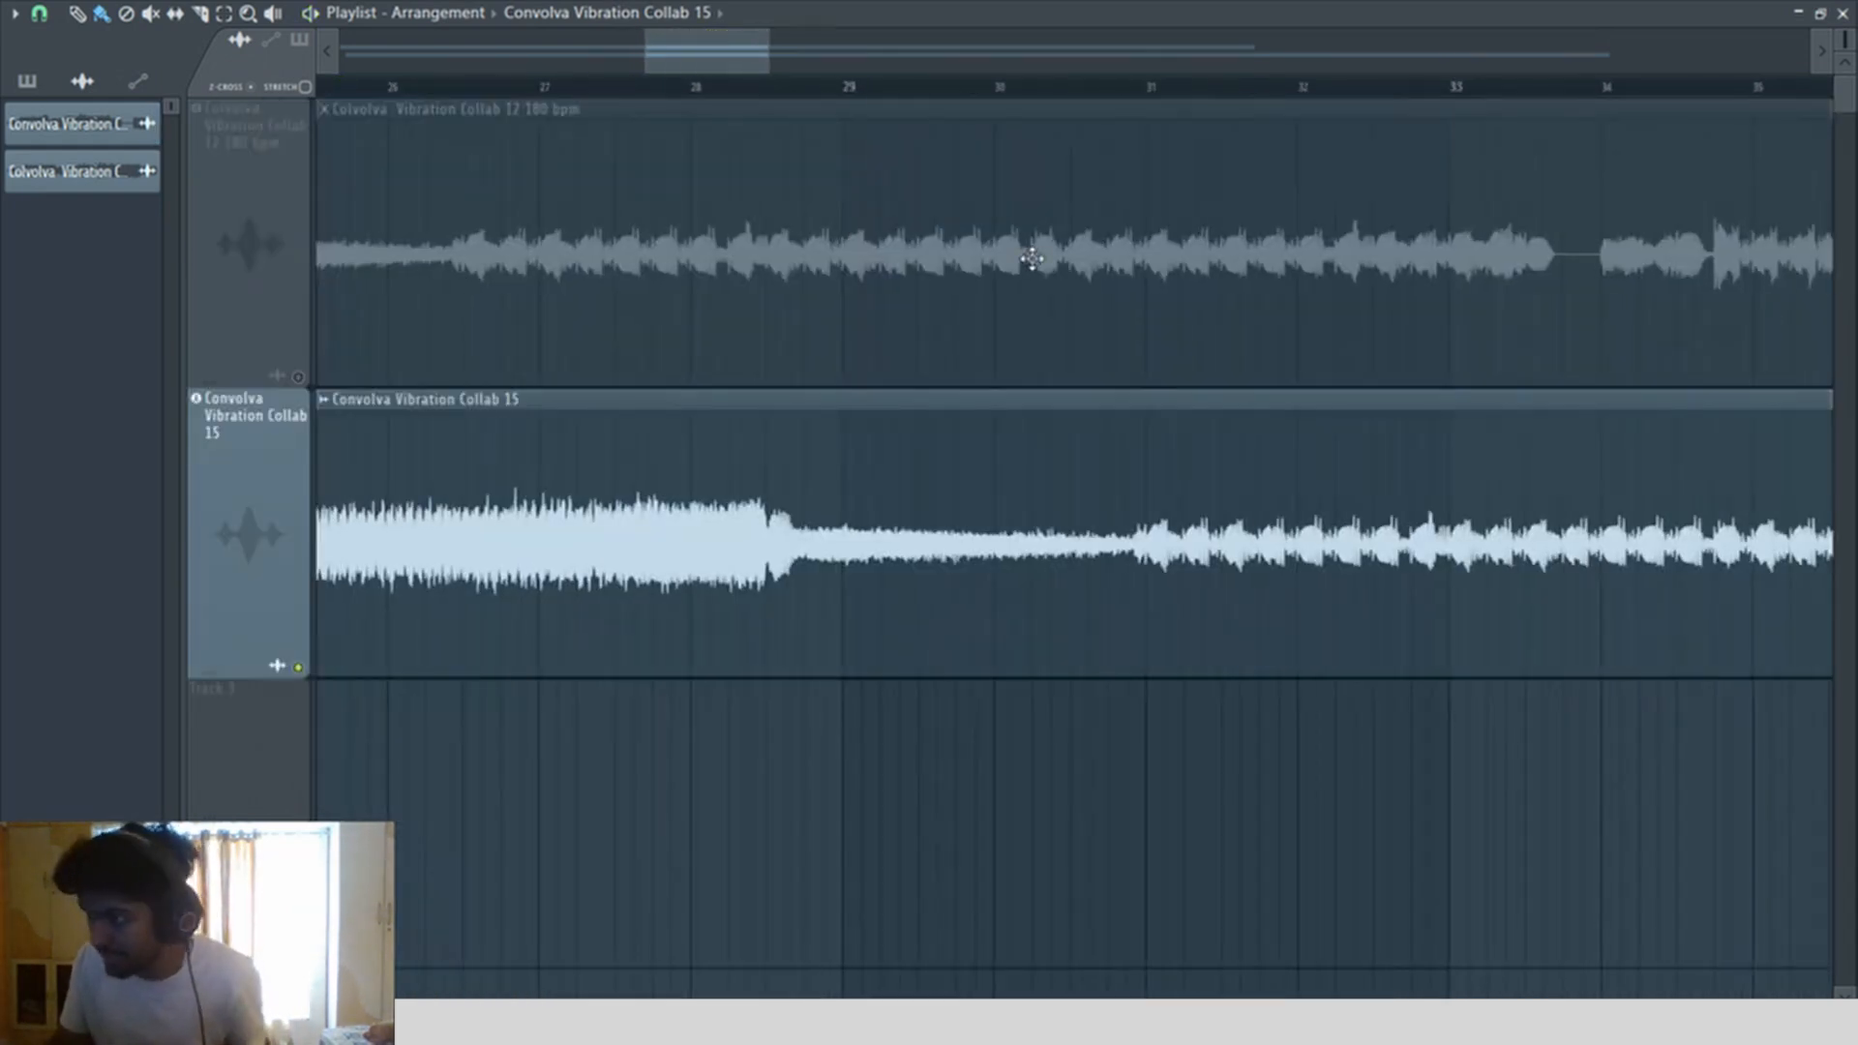
{"action": "left_click_drag", "start_coordinate": [1382, 213], "coordinate": [1143, 181]}
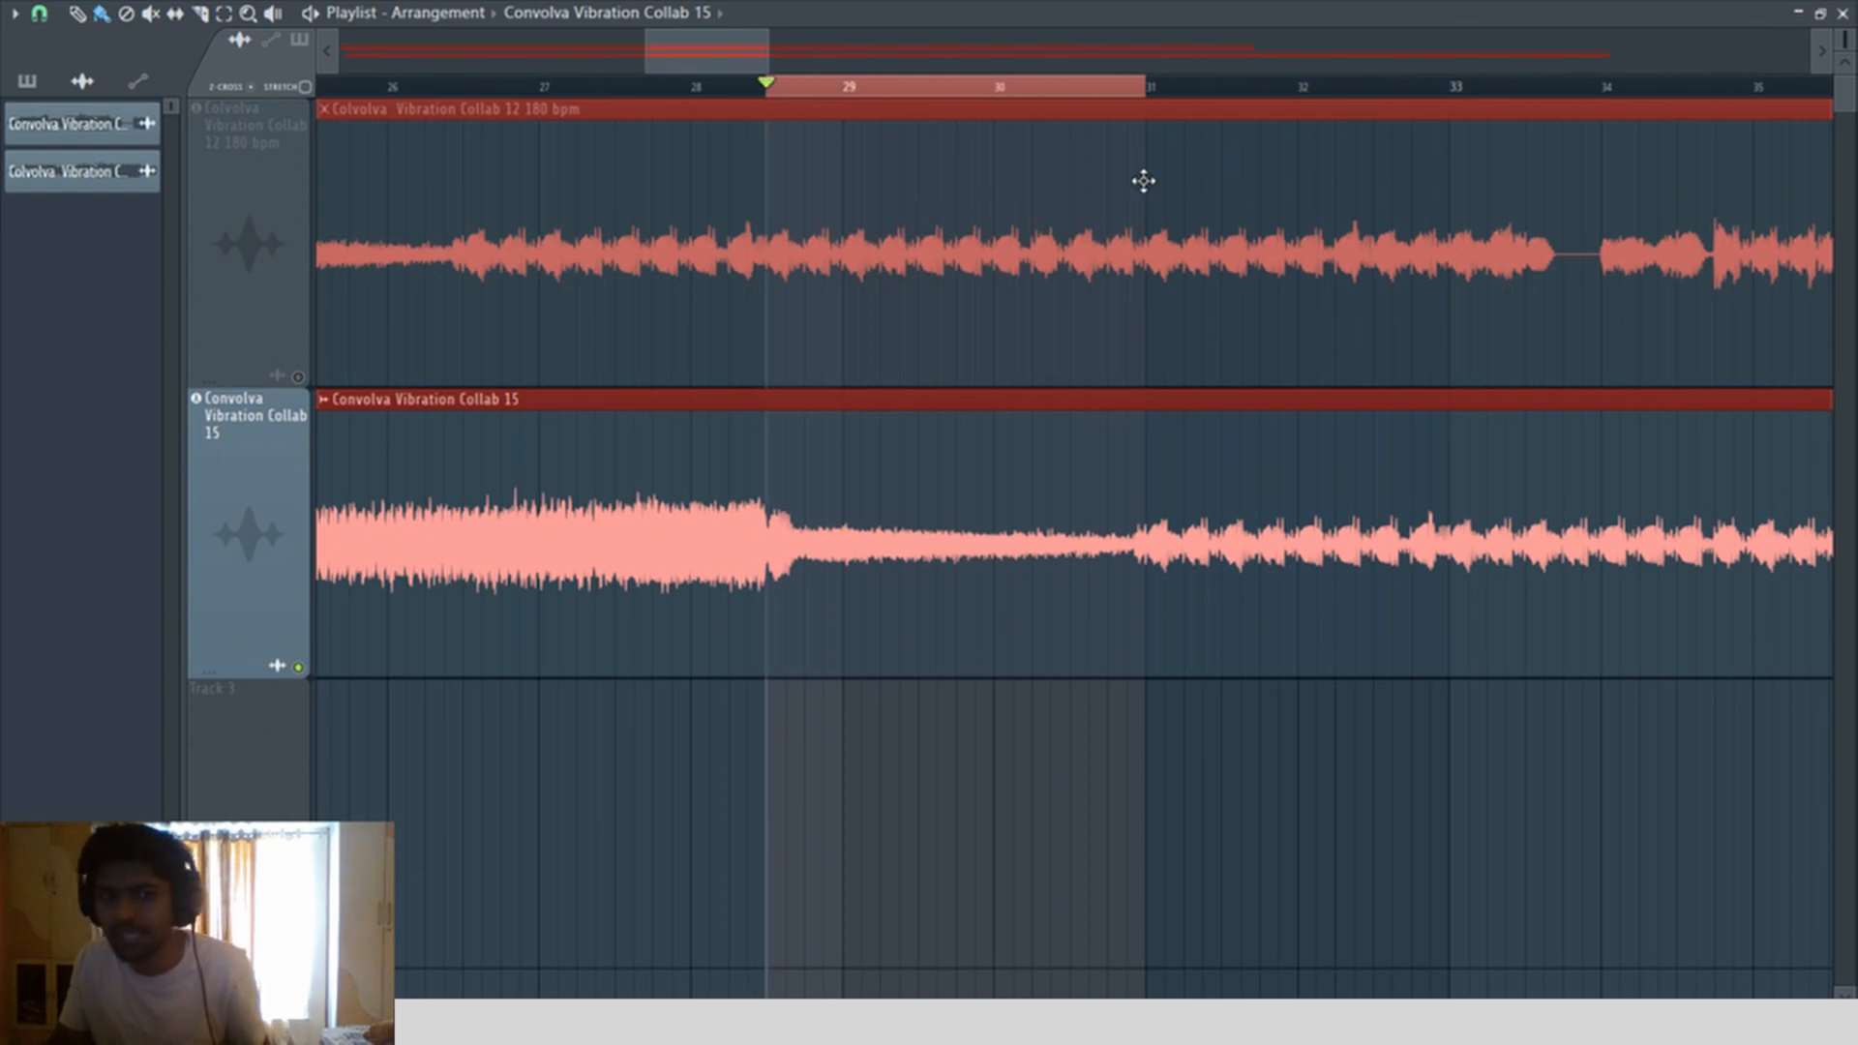
{"action": "key", "text": "space"}
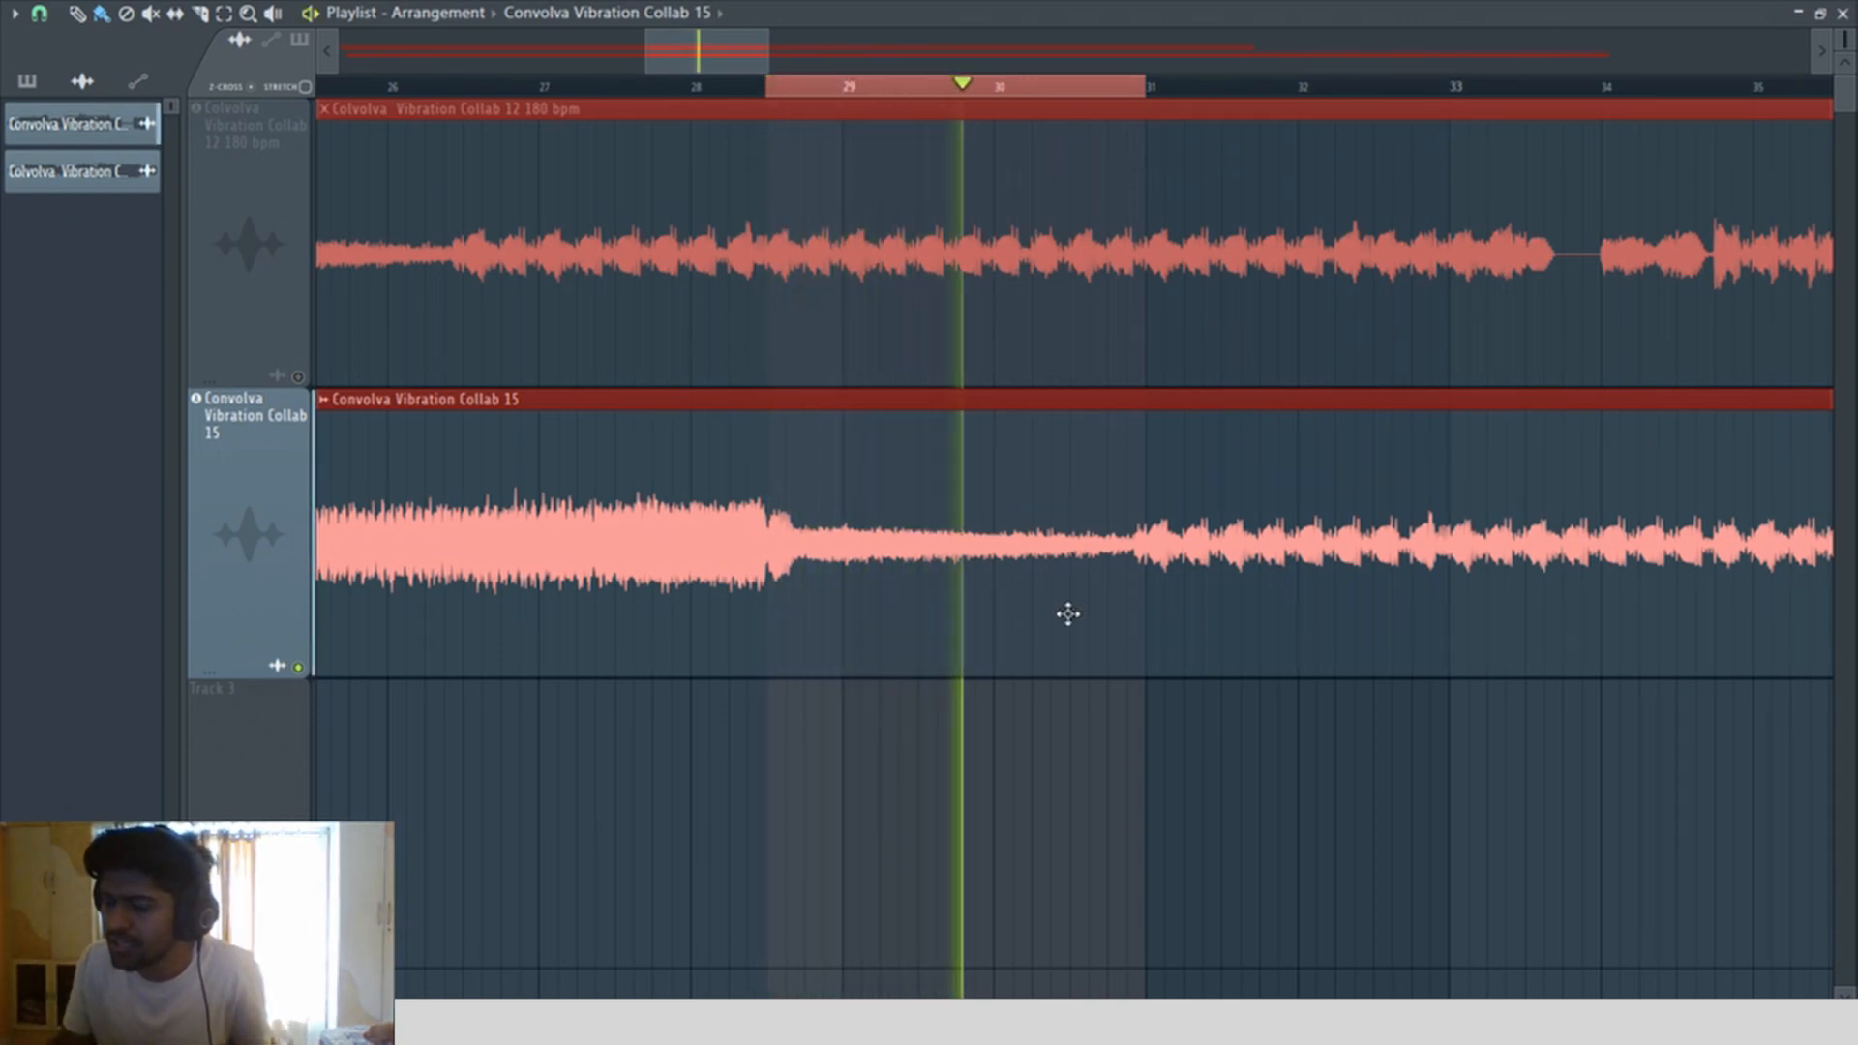
{"action": "key", "text": "space"}
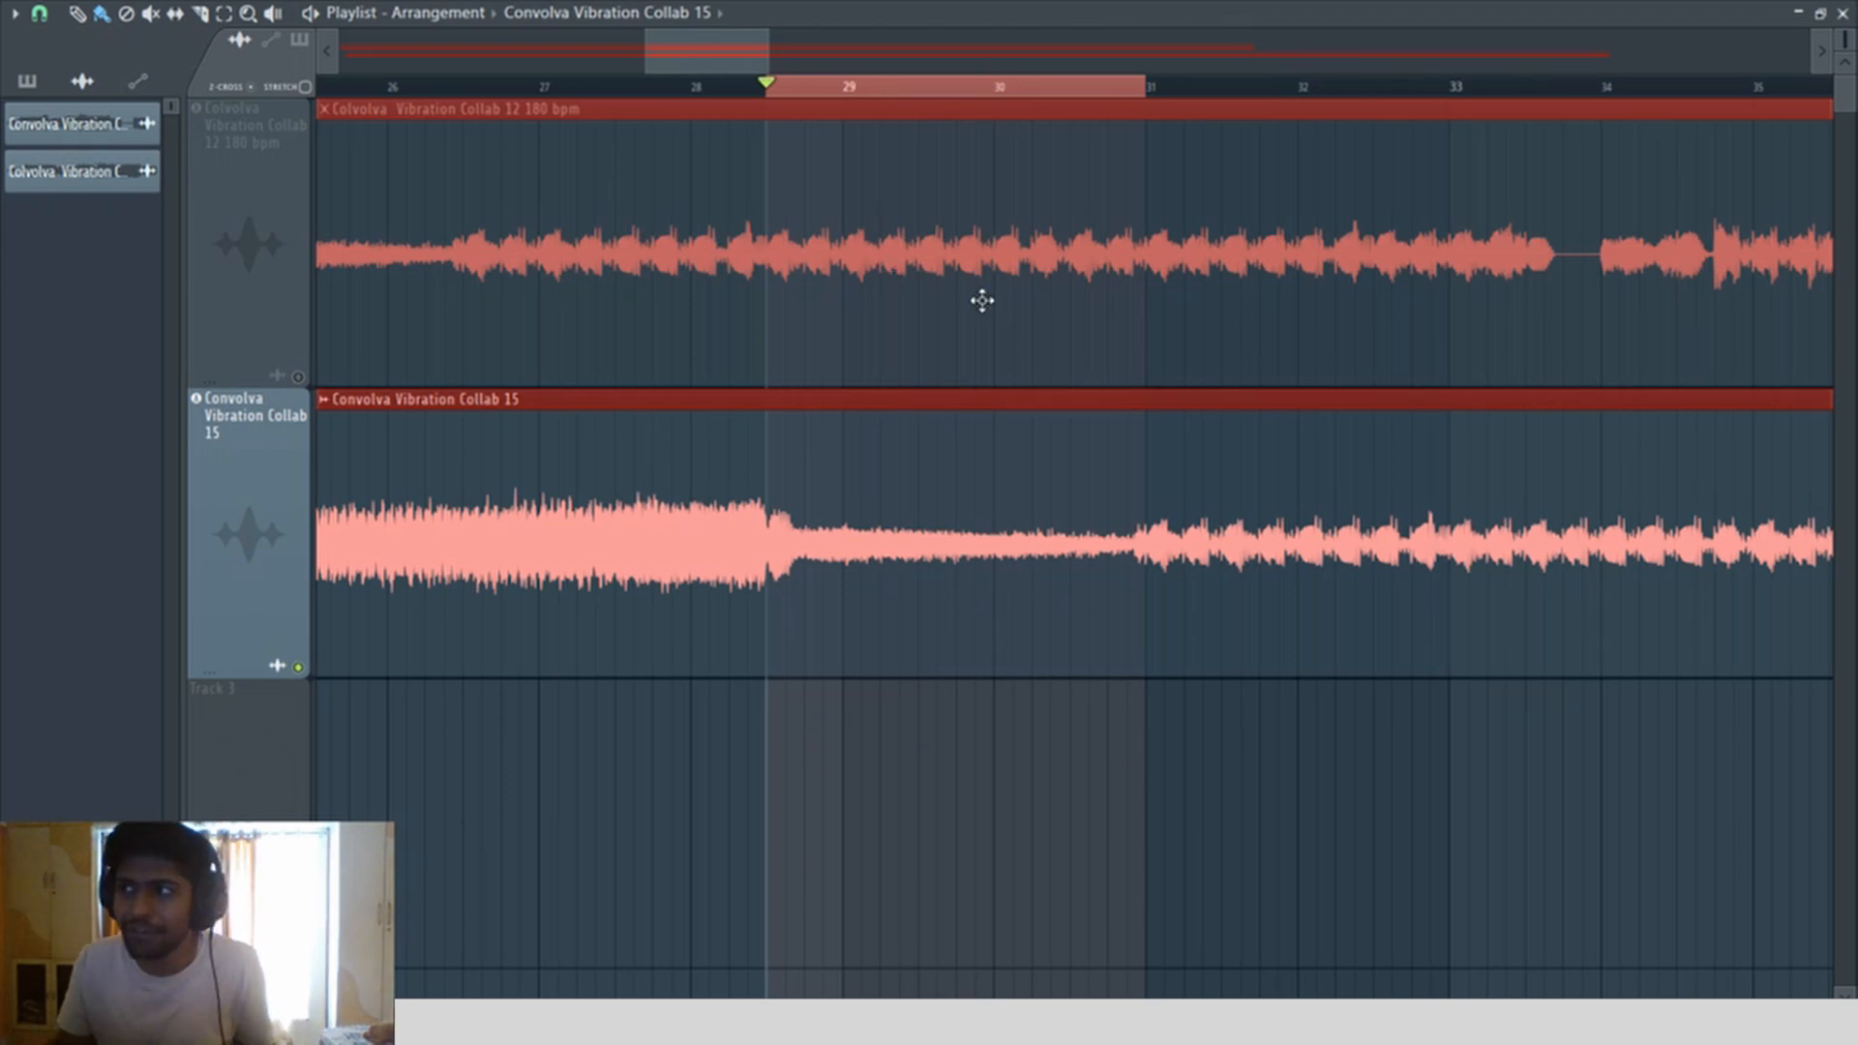
Step: Mark the second half of bar 25 while comparing the transitions of both versions, and clear the selection
{"action": "scroll", "coordinate": [937, 300], "scroll_direction": "down", "scroll_amount": 4}
{"action": "left_click_drag", "start_coordinate": [613, 281], "coordinate": [1633, 280]}
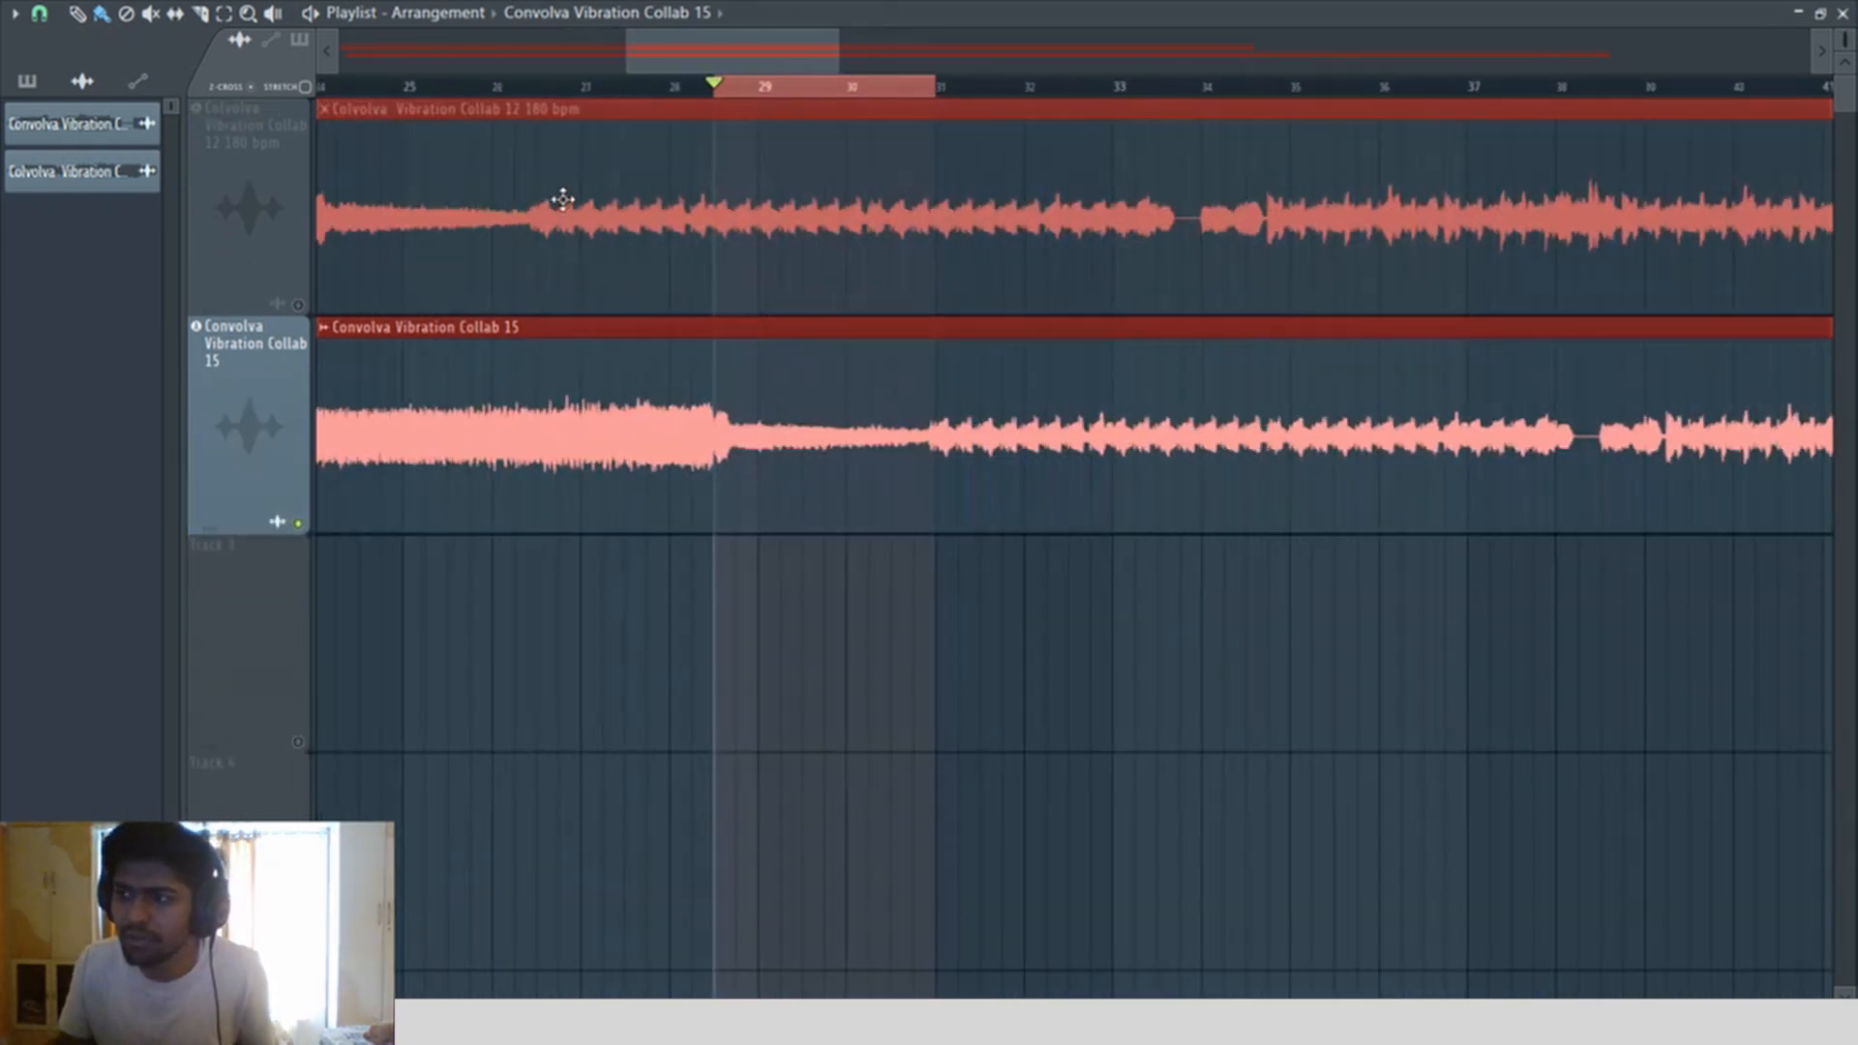
{"action": "left_click", "coordinate": [484, 79]}
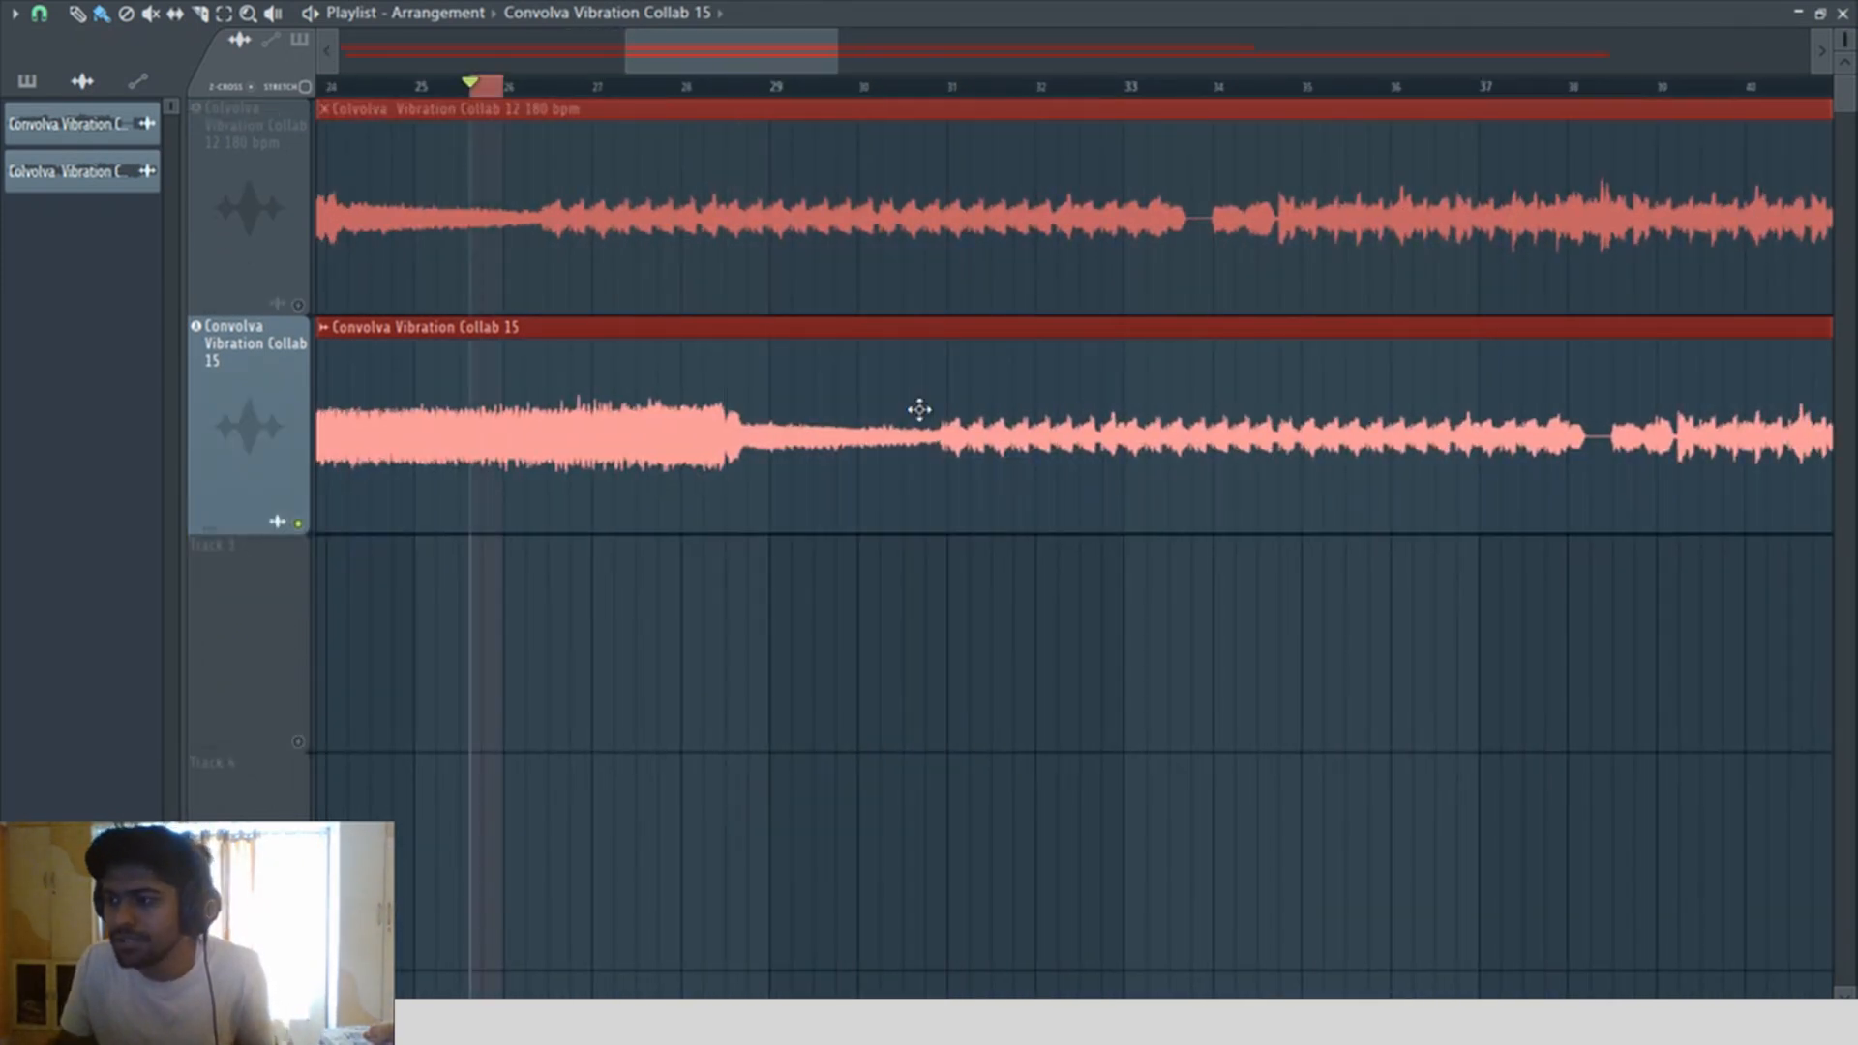
{"action": "key", "text": "ctrl+d"}
Step: Mark the quiet passage from the middle of bar 28 to bar 31 and shorten the selection to start at bar 29
{"action": "scroll", "coordinate": [953, 358], "scroll_direction": "up", "scroll_amount": 2}
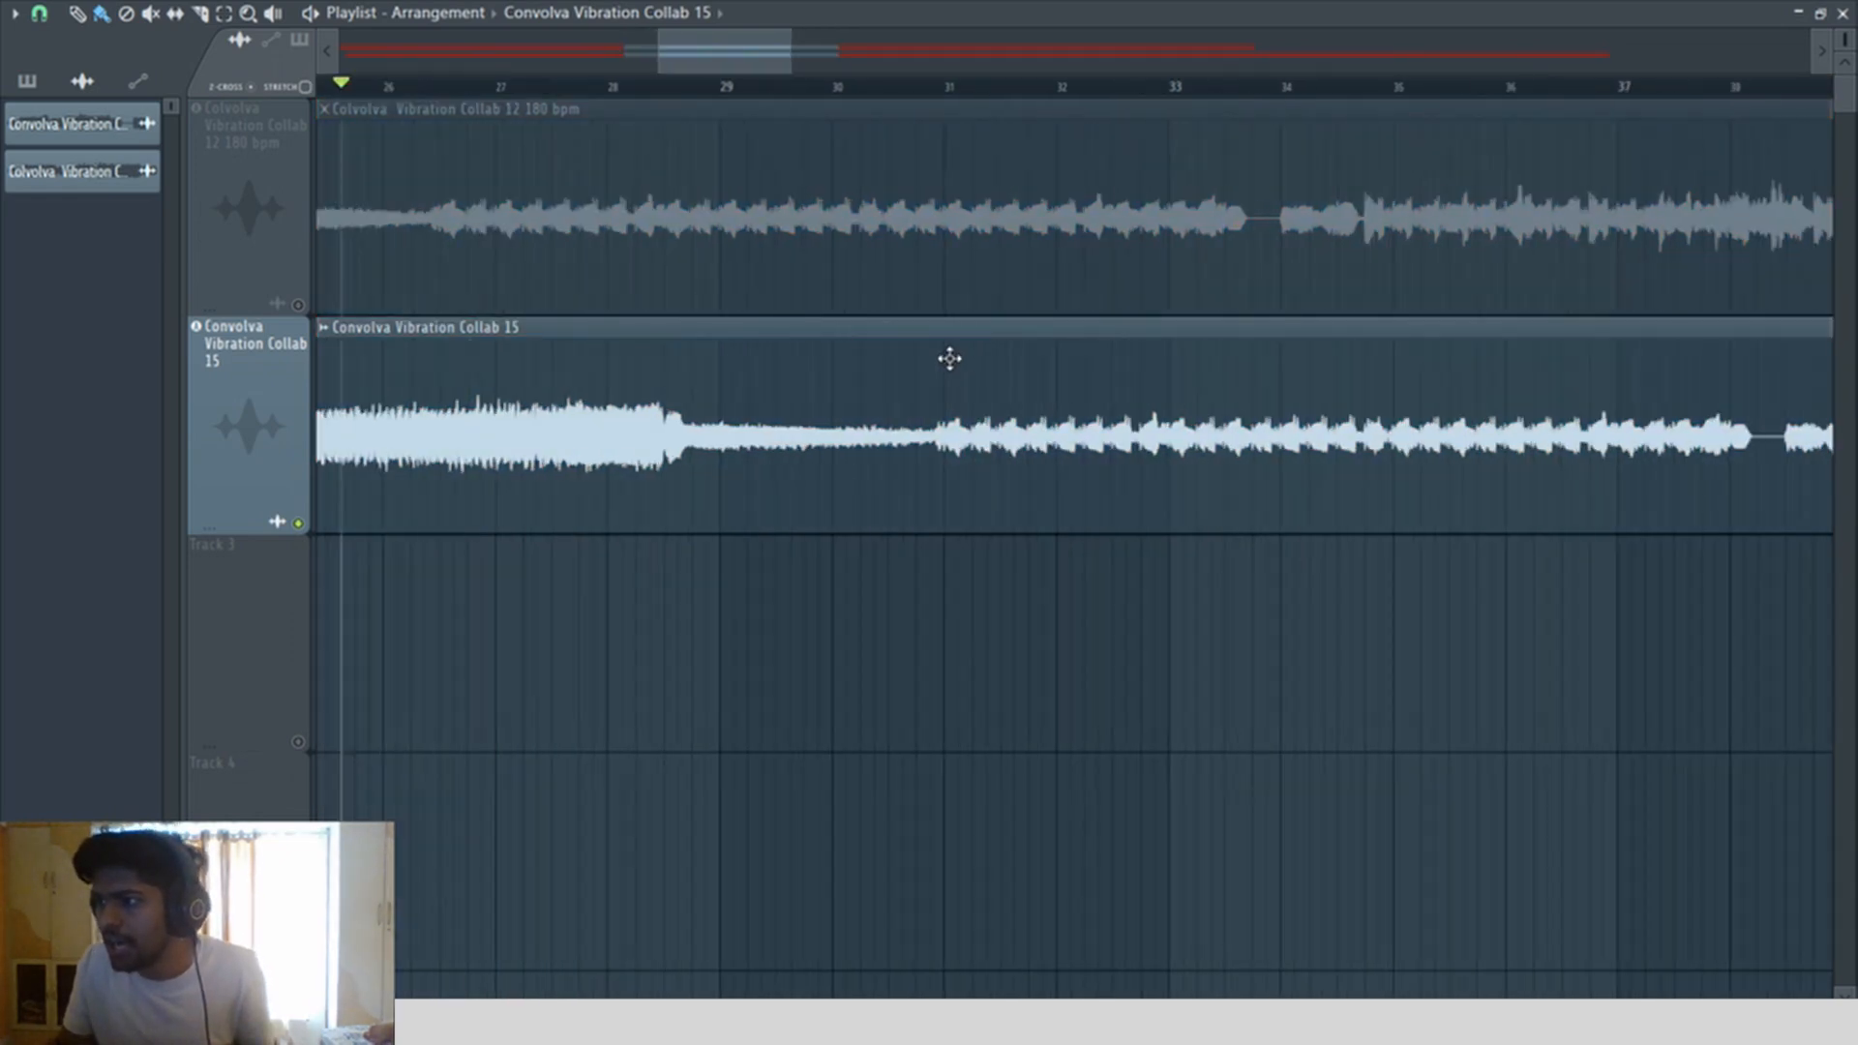
{"action": "left_click_drag", "start_coordinate": [964, 98], "coordinate": [527, 200]}
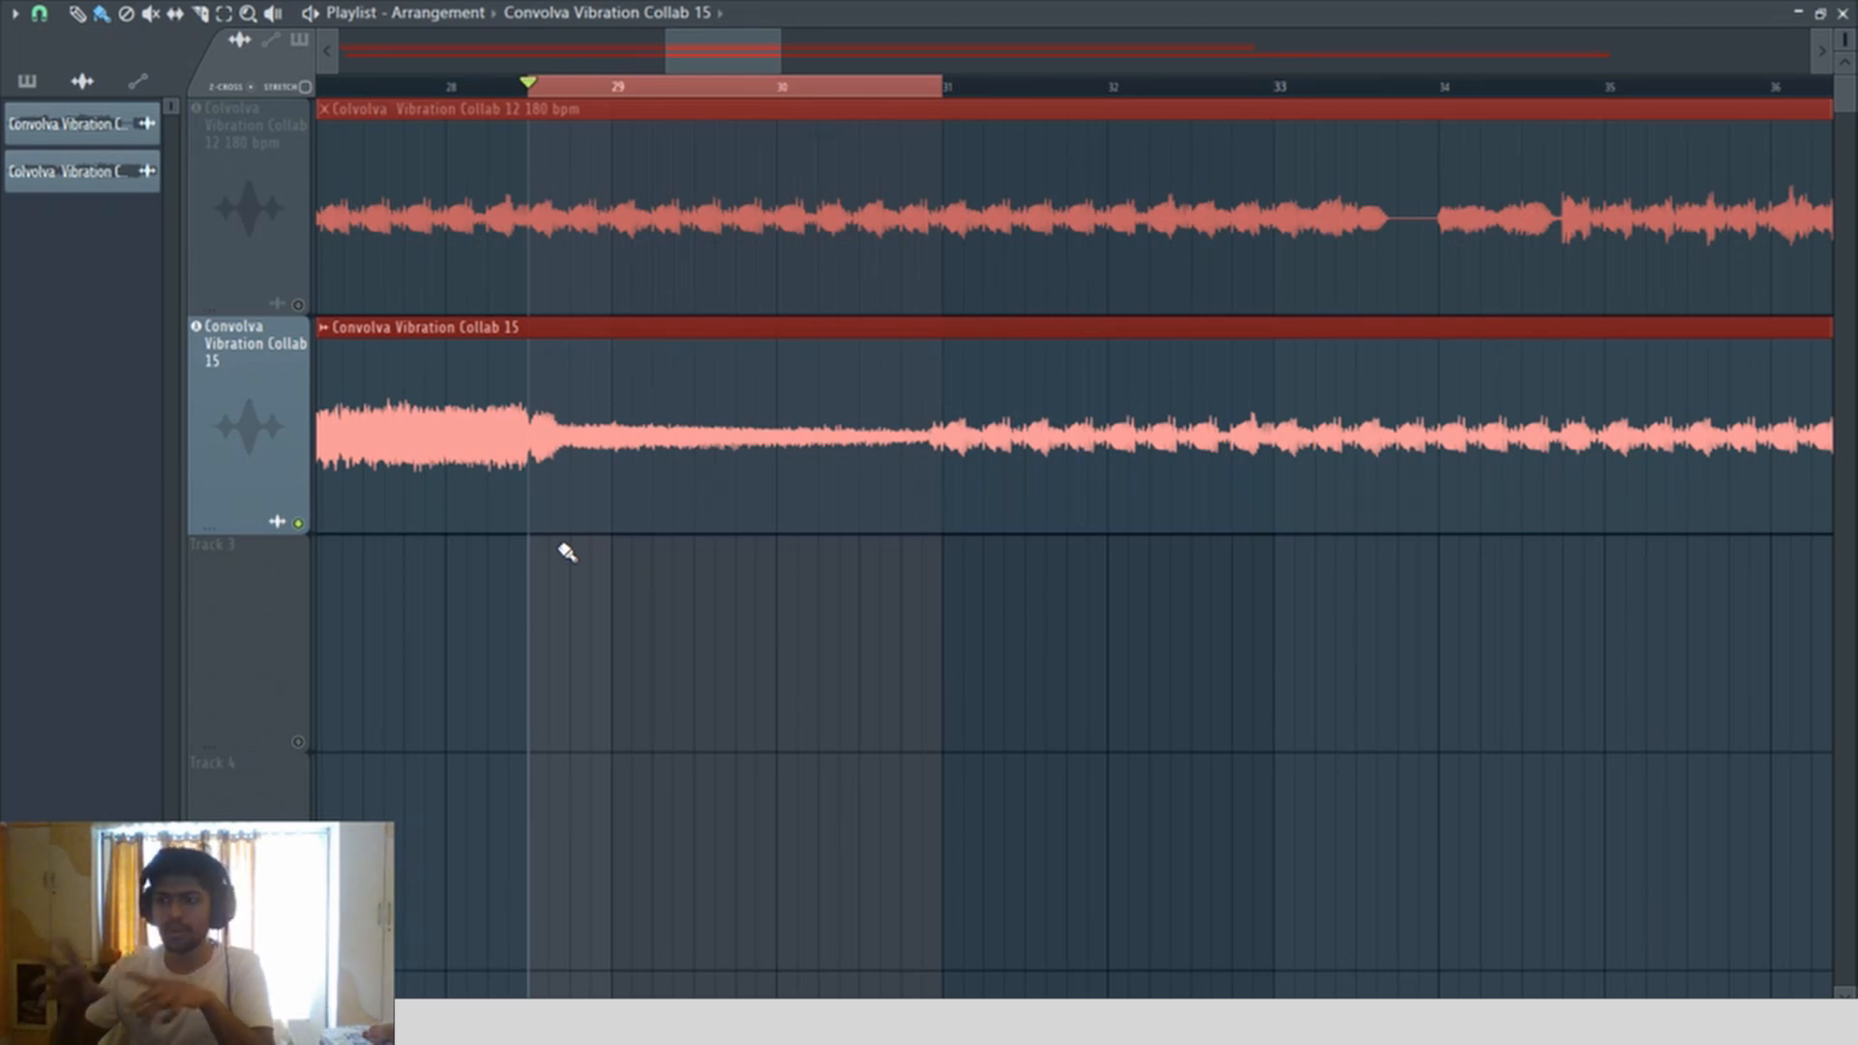
{"action": "left_click_drag", "start_coordinate": [528, 50], "coordinate": [590, 44]}
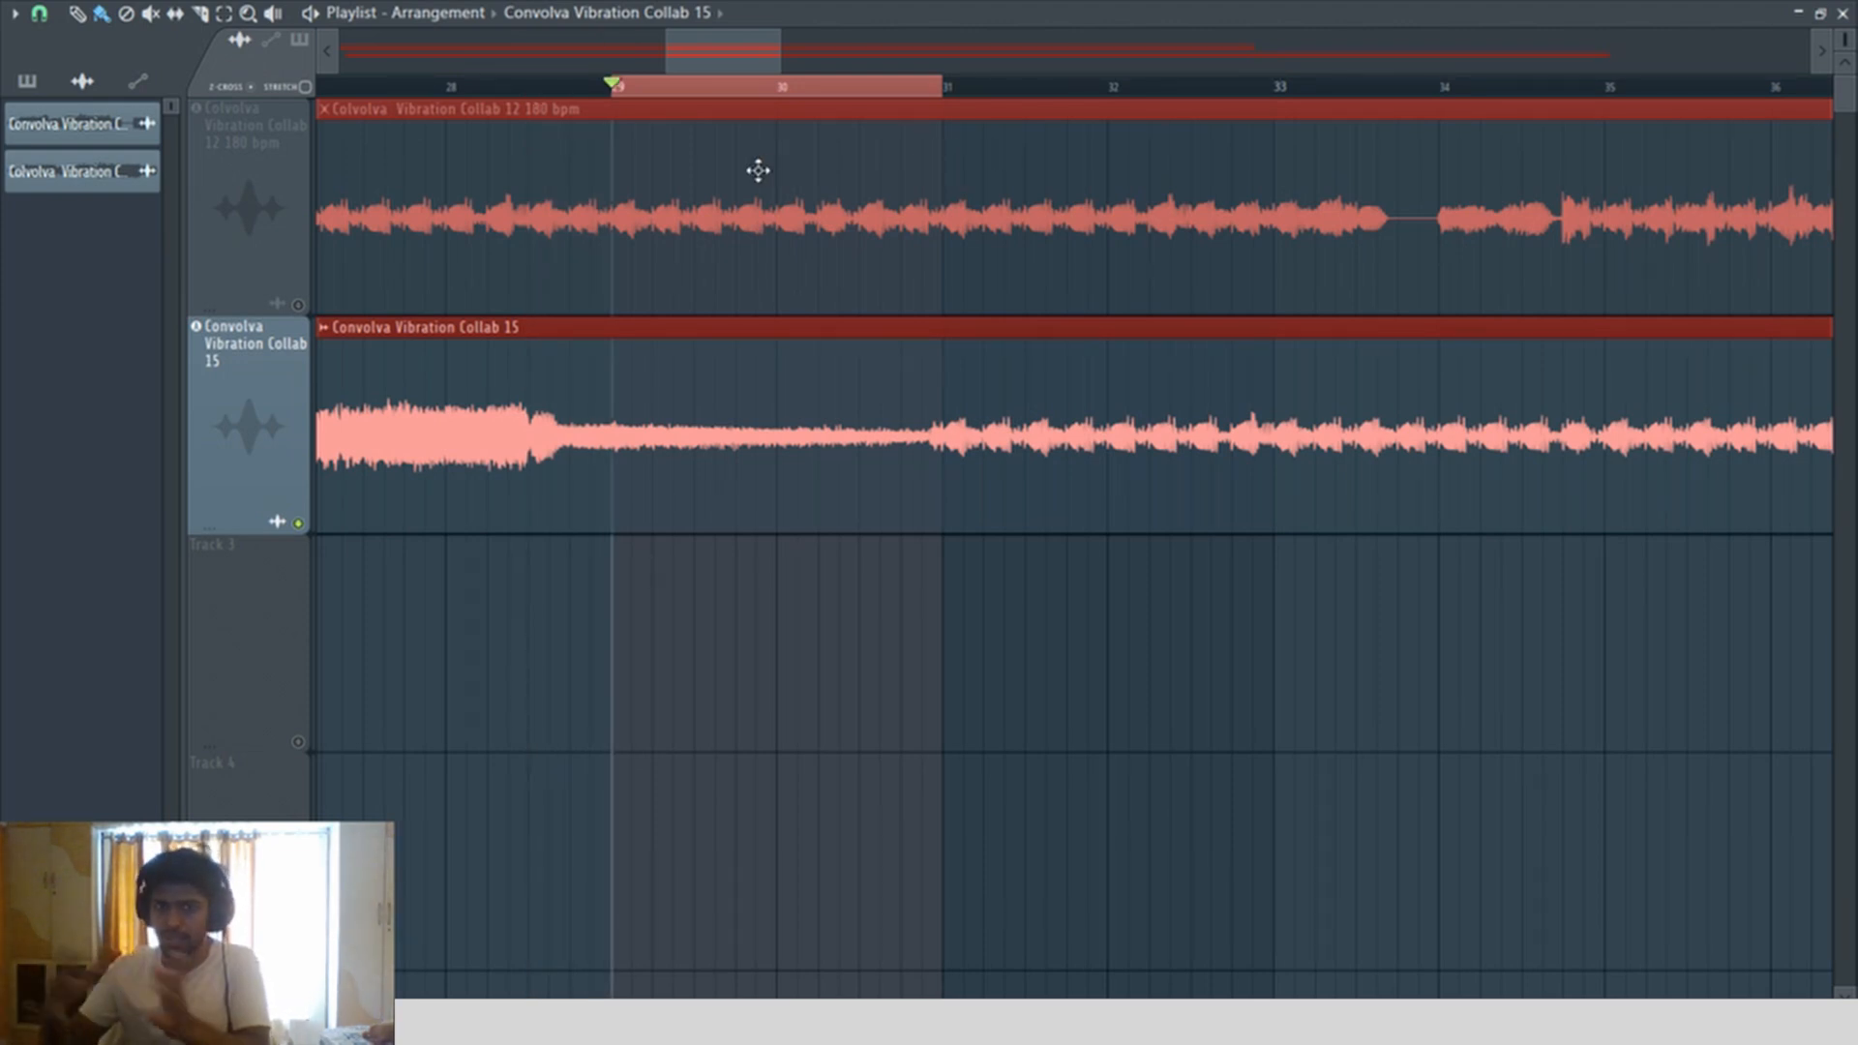
Step: Clear the timeline selection, mark the passage from the middle of bar 28 to about bar 31 again, and deselect it
{"action": "left_click", "coordinate": [426, 86]}
{"action": "key", "text": "ctrl+a"}
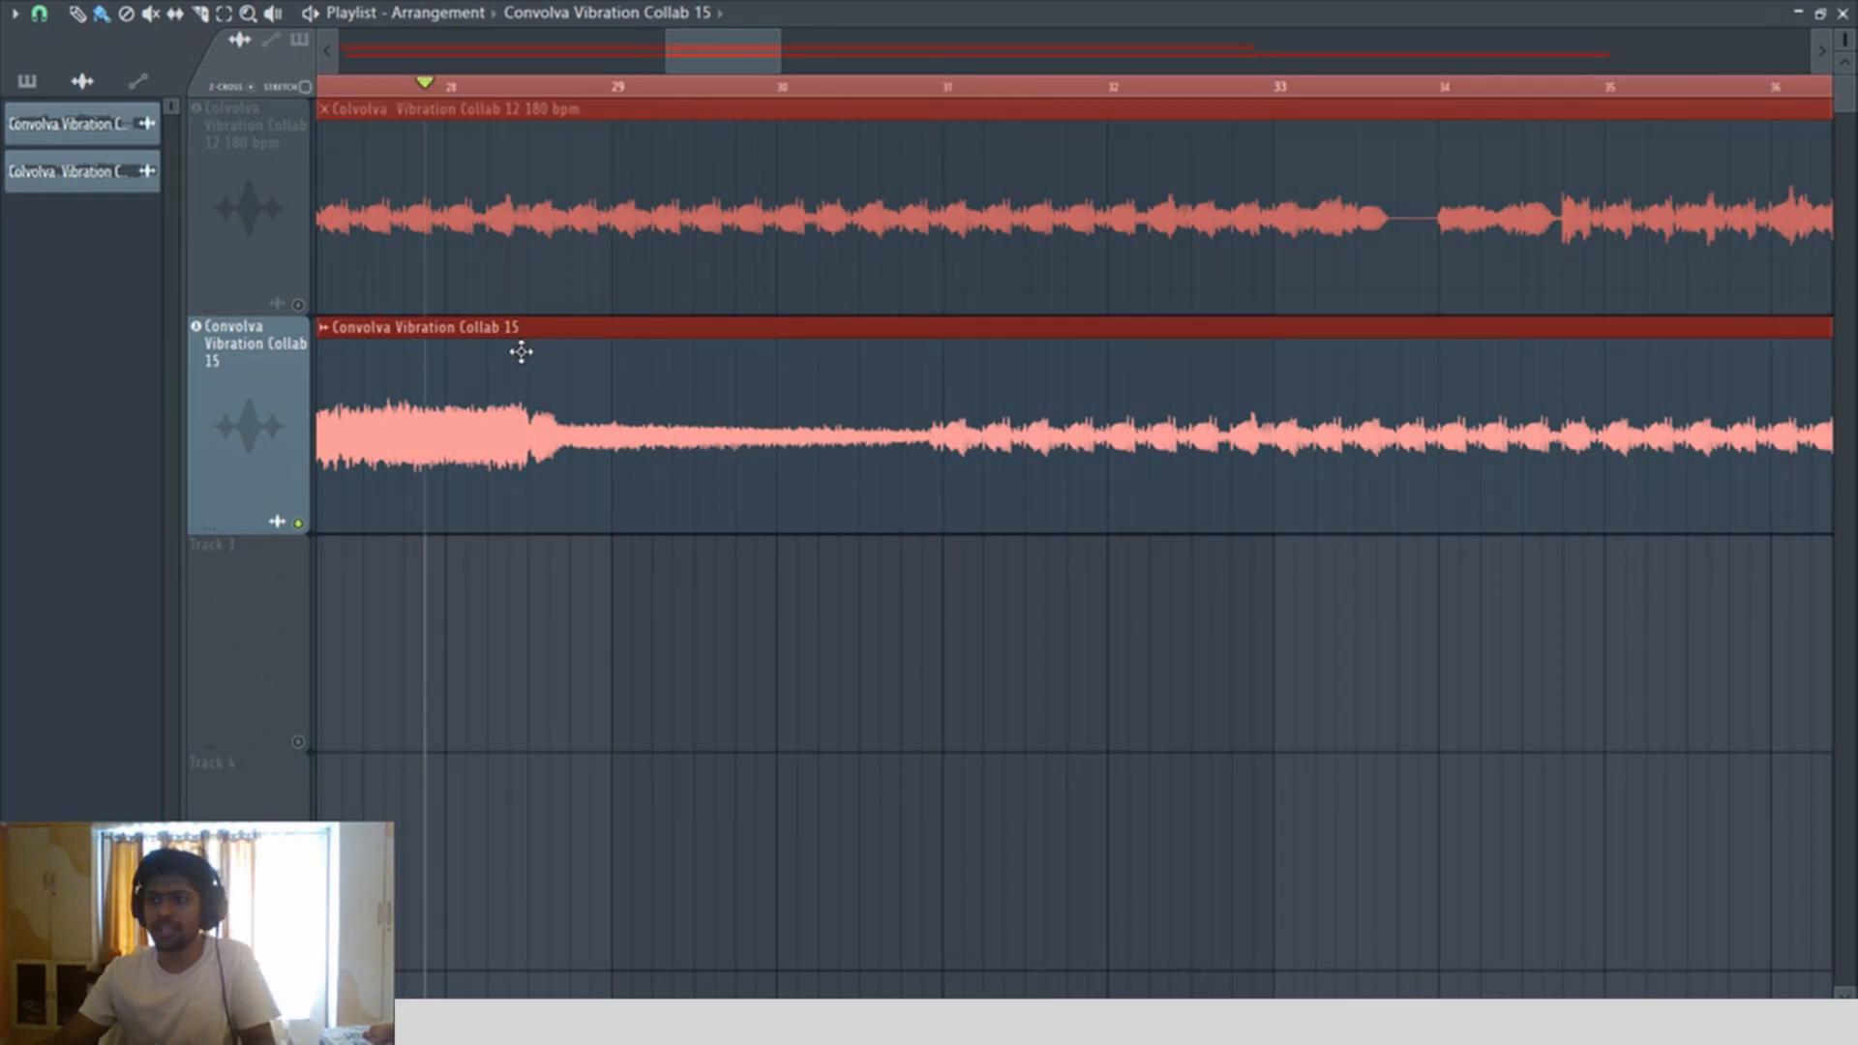
{"action": "key", "text": "ctrl+d"}
{"action": "left_click_drag", "start_coordinate": [420, 293], "coordinate": [1045, 619]}
{"action": "key", "text": "ctrl+a"}
{"action": "key", "text": "ctrl+d"}
{"action": "left_click_drag", "start_coordinate": [936, 88], "coordinate": [527, 168]}
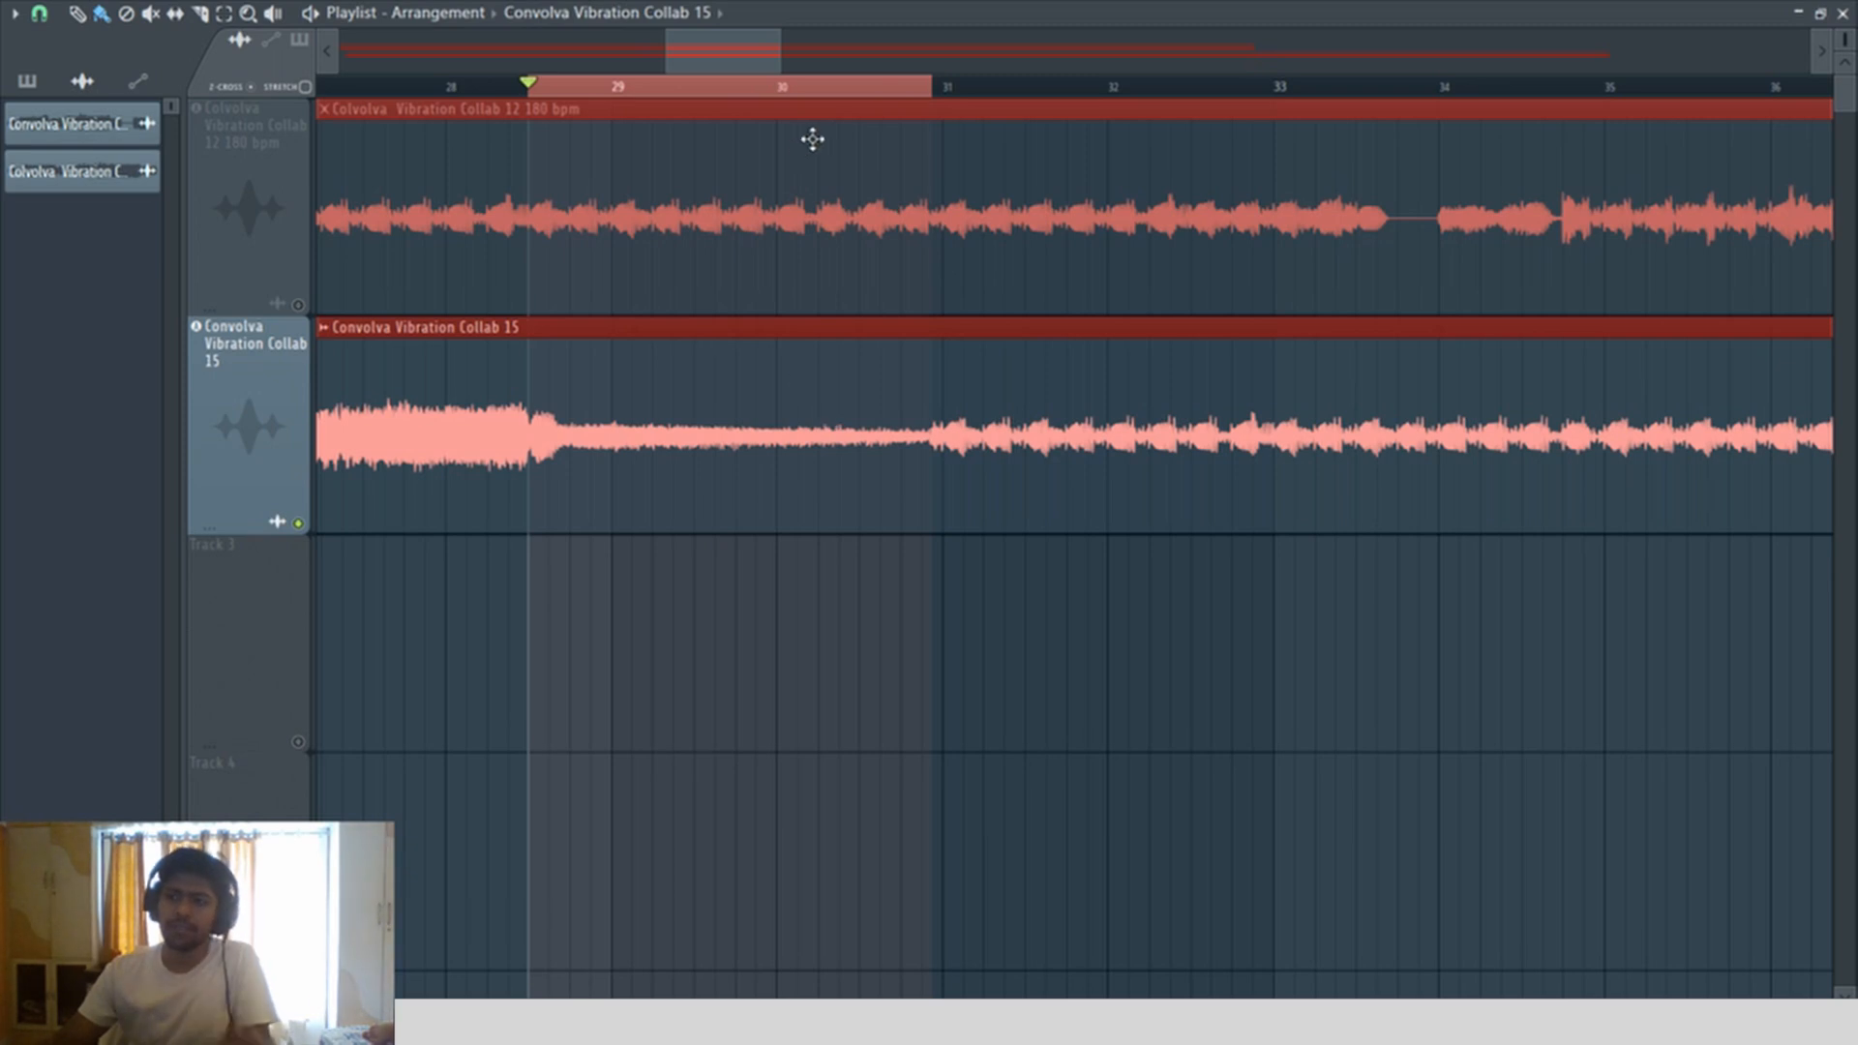
{"action": "key", "text": "ctrl+a"}
{"action": "key", "text": "ctrl+d"}
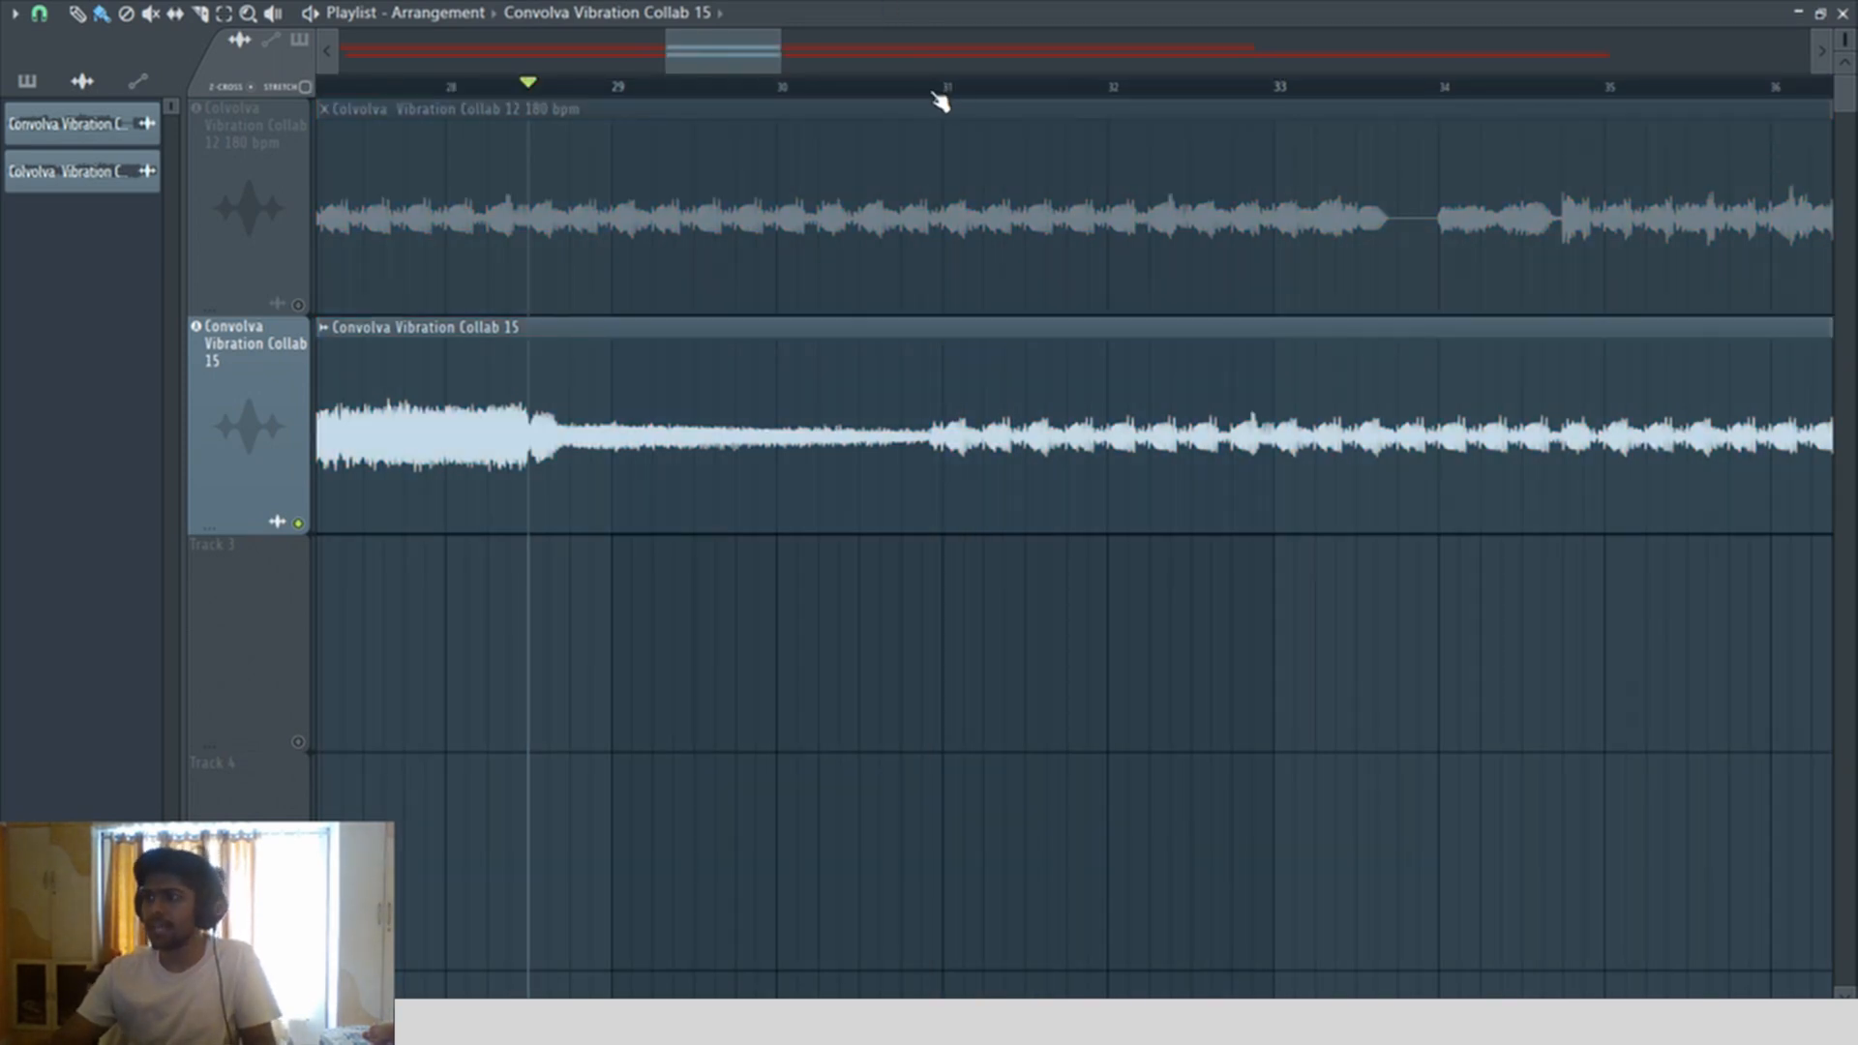
Step: Play the Convolva Vibration Collab 15 clip from bar 31 to about bar 37 and stop playback
{"action": "left_click", "coordinate": [948, 92]}
{"action": "scroll", "coordinate": [924, 465], "scroll_direction": "down", "scroll_amount": 5}
{"action": "scroll", "coordinate": [1584, 730], "scroll_direction": "up", "scroll_amount": 2}
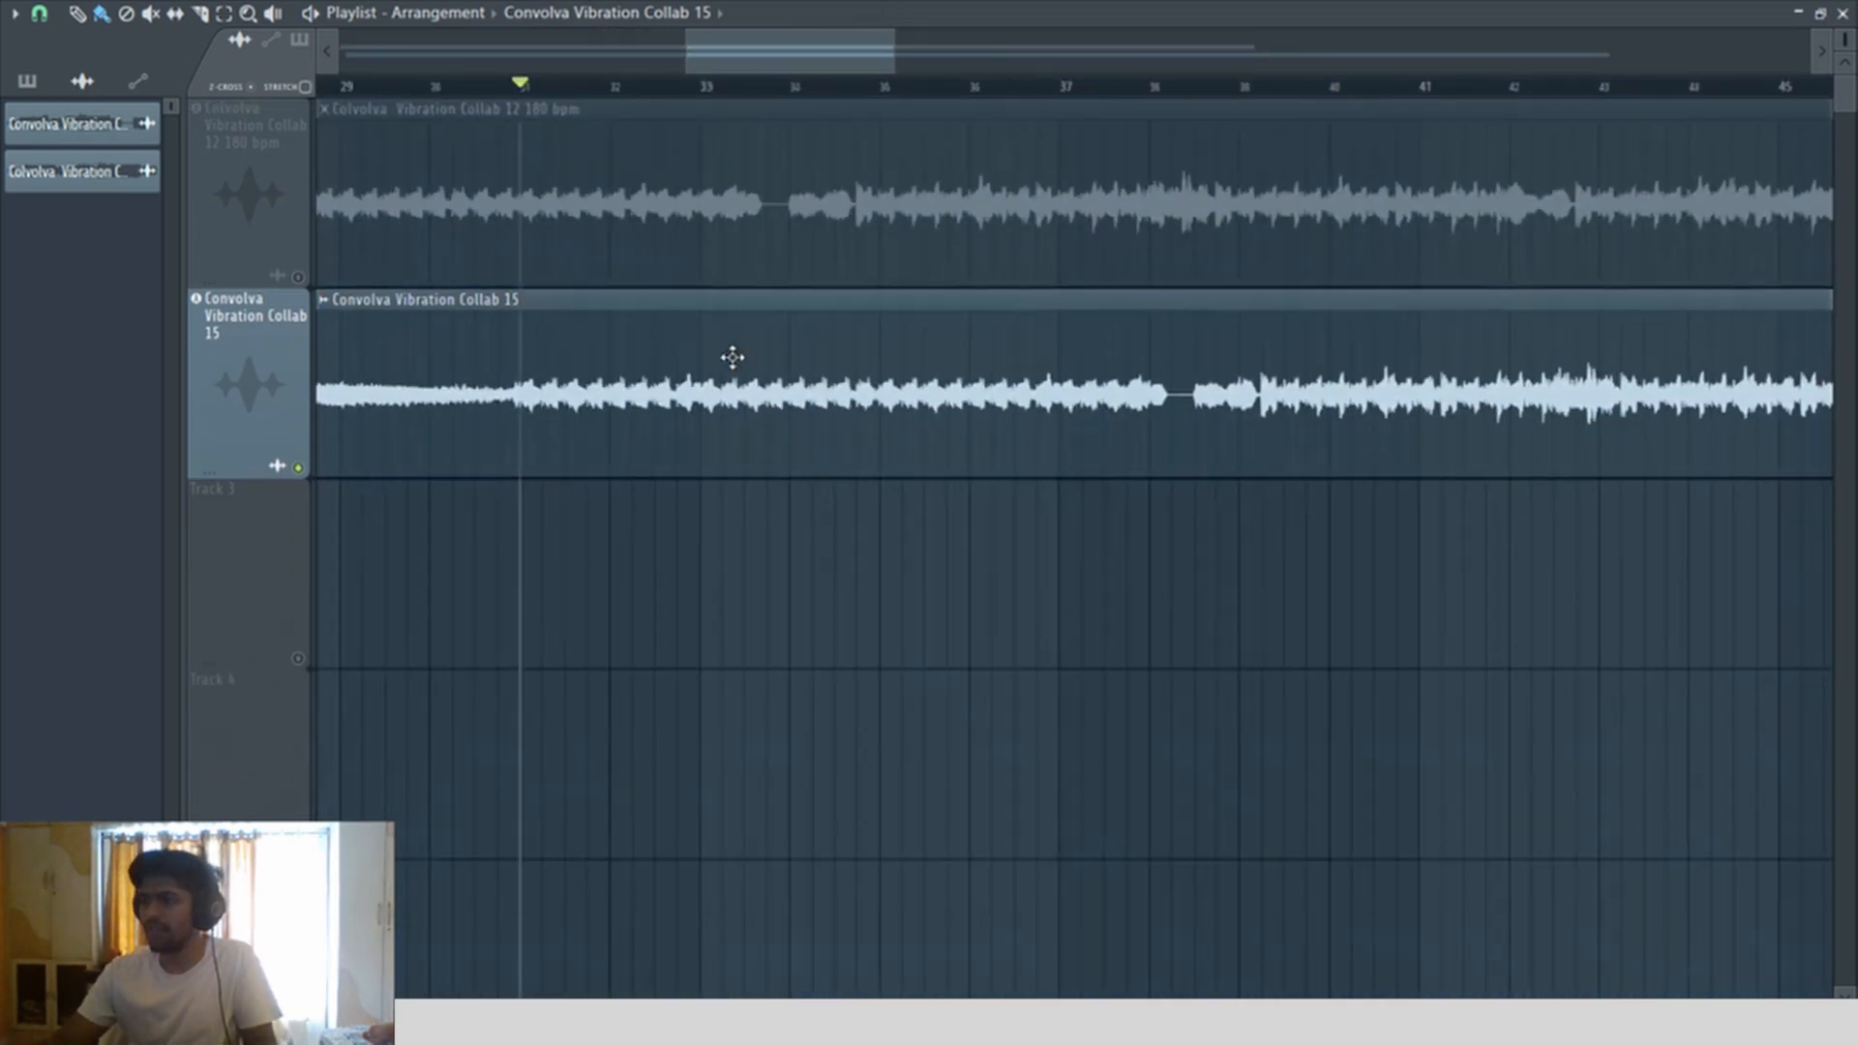
{"action": "scroll", "coordinate": [629, 422], "scroll_direction": "up", "scroll_amount": 2}
{"action": "key", "text": "space"}
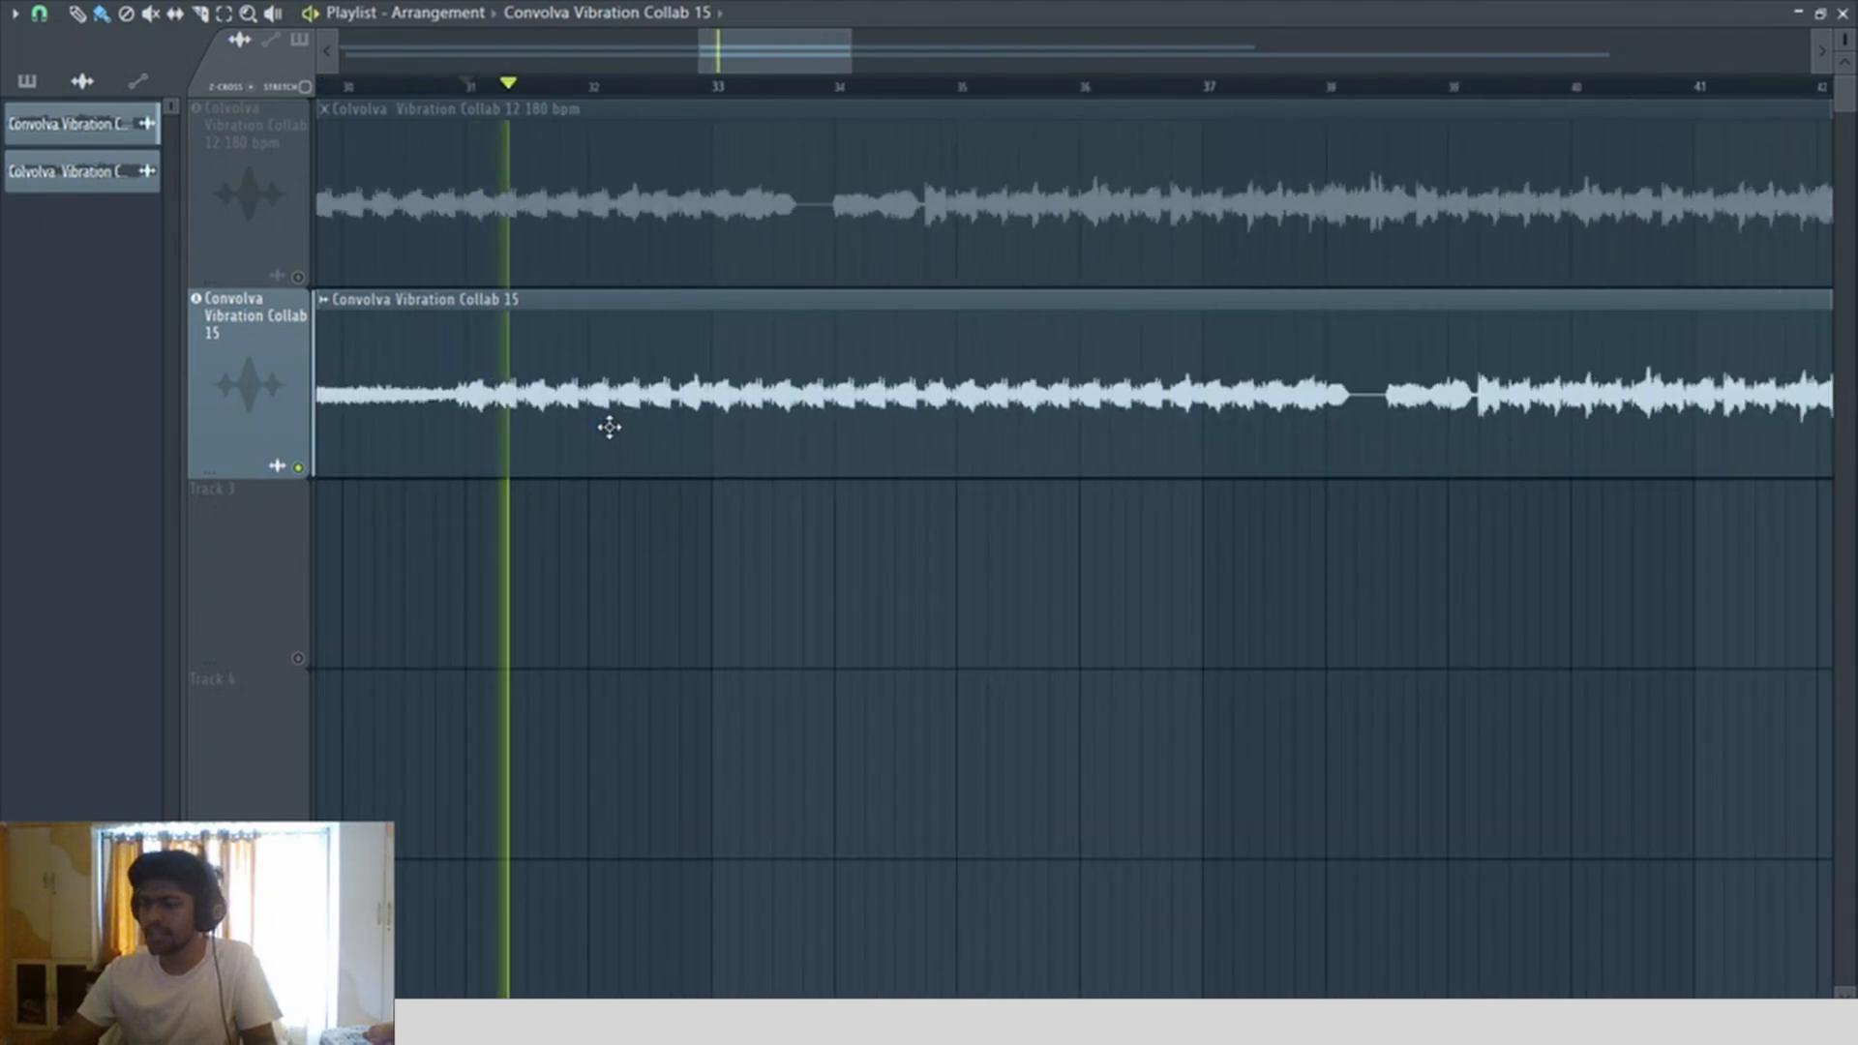
{"action": "scroll", "coordinate": [813, 434], "scroll_direction": "up", "scroll_amount": 2}
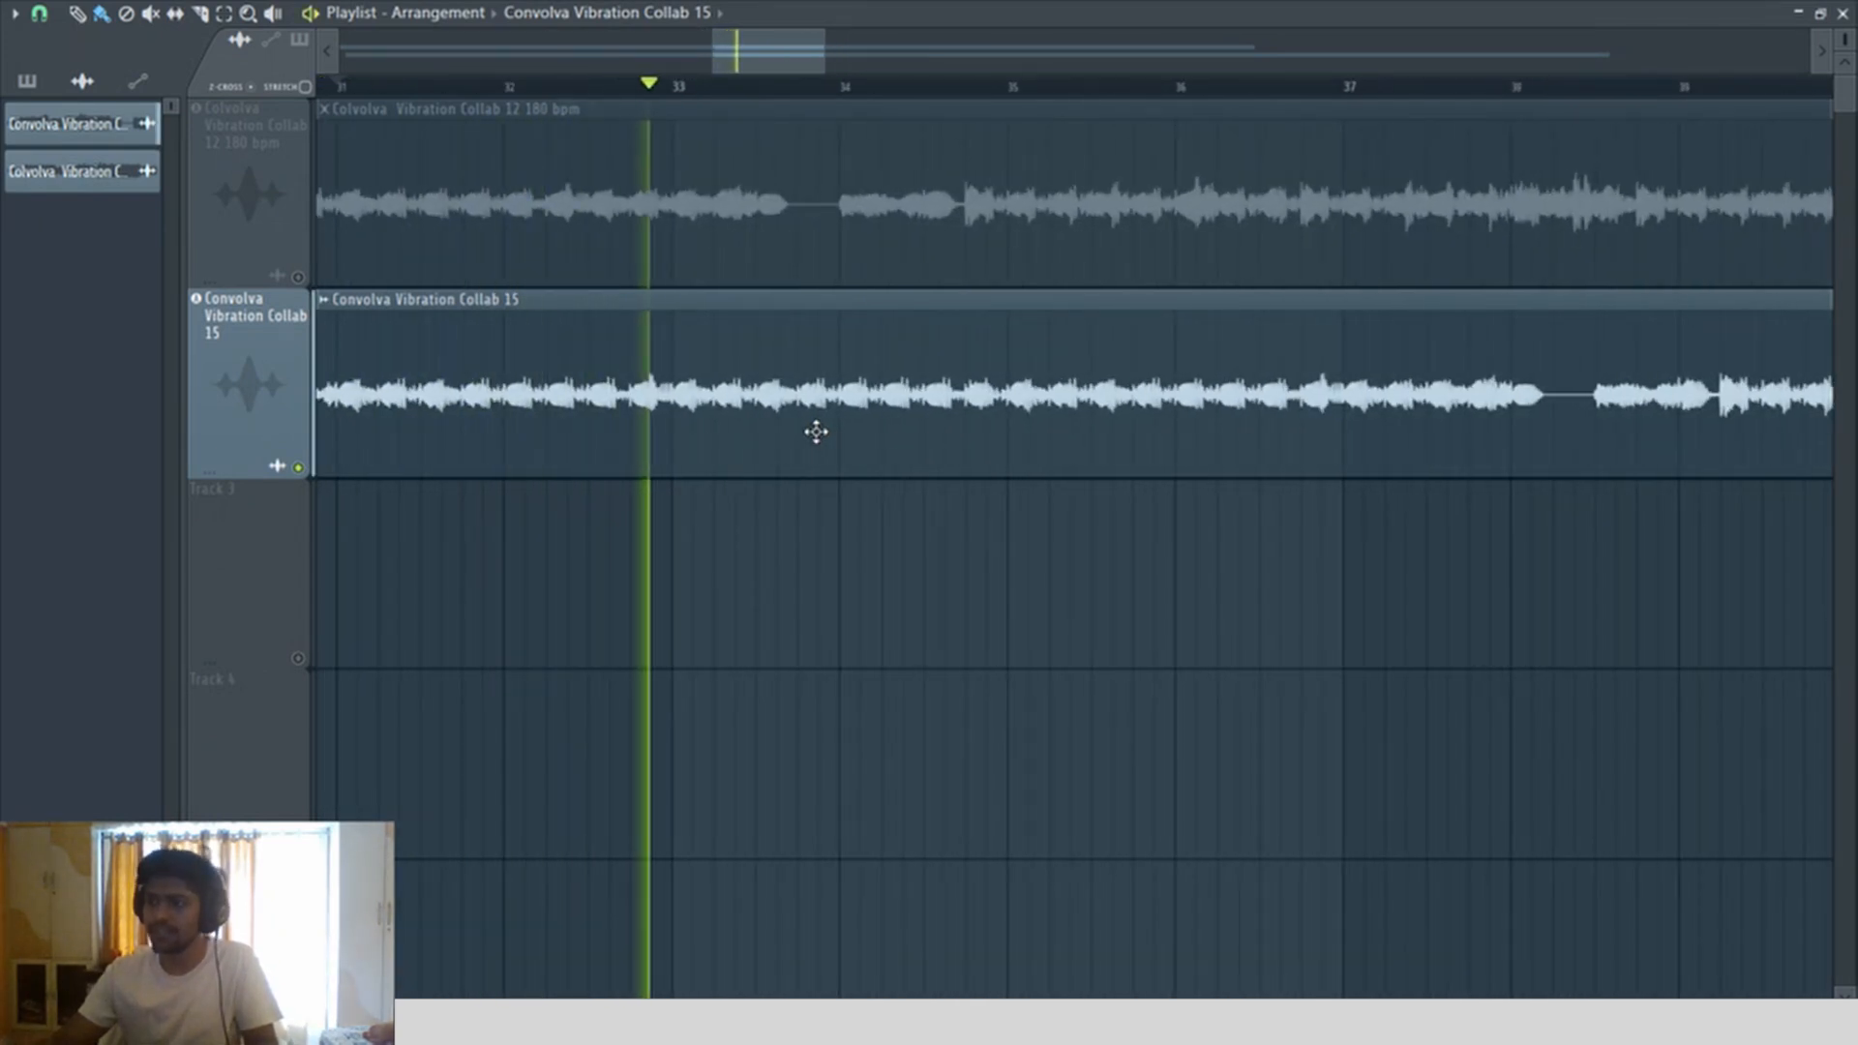
{"action": "scroll", "coordinate": [816, 432], "scroll_direction": "up", "scroll_amount": 3}
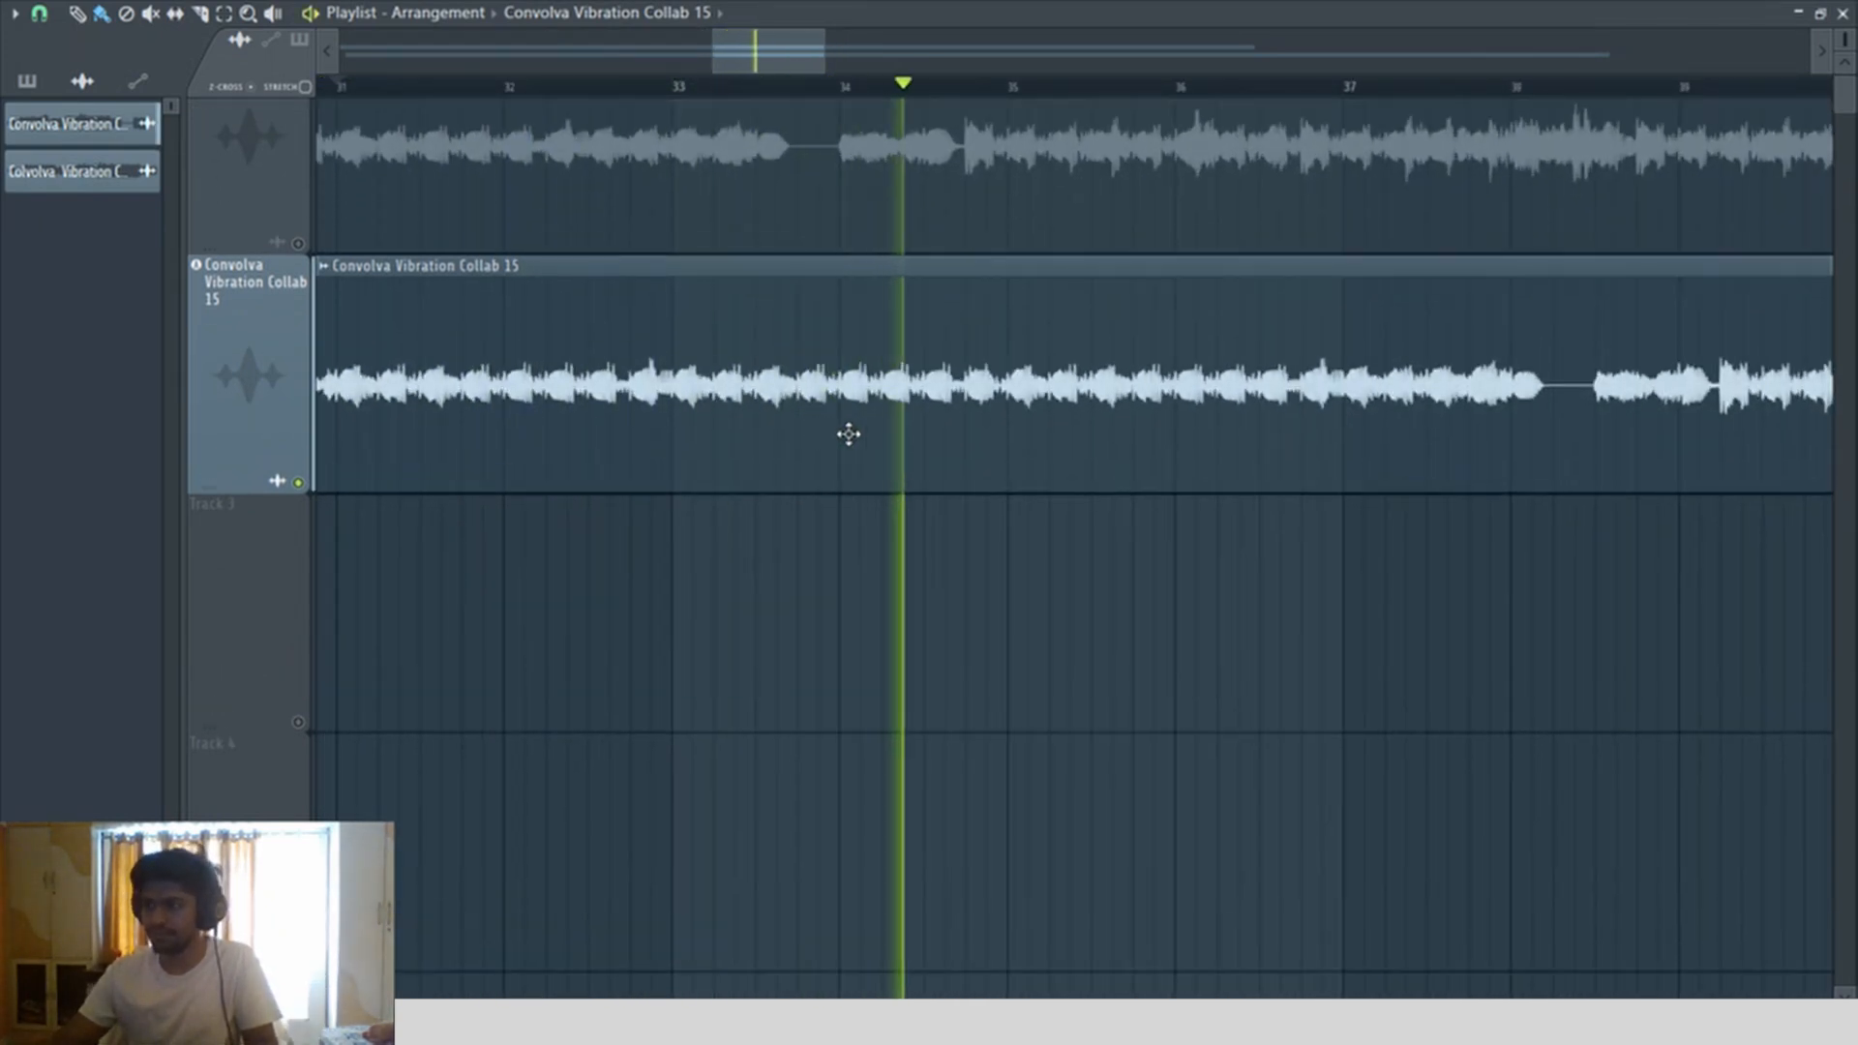
{"action": "scroll", "coordinate": [892, 446], "scroll_direction": "down", "scroll_amount": 3}
{"action": "right_click", "coordinate": [1104, 474], "text": "ctrl"}
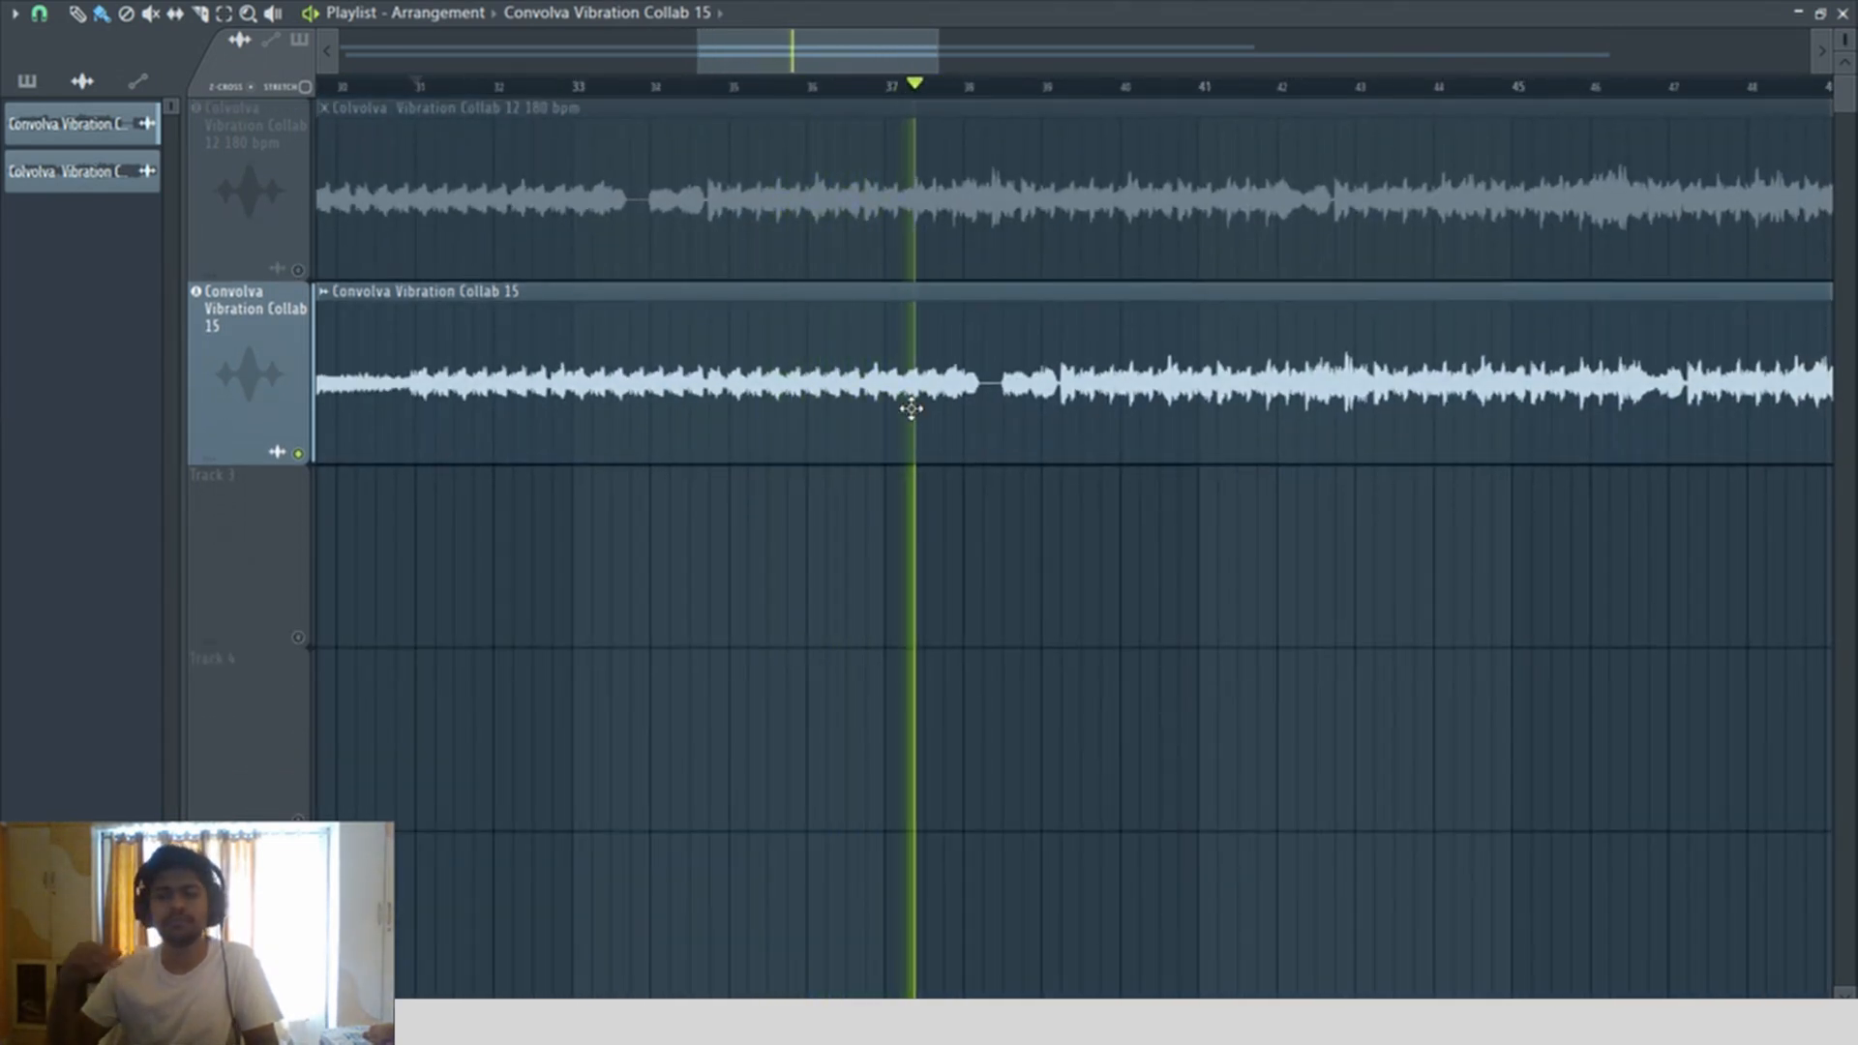
{"action": "key", "text": "space"}
Step: Play the section around the silent gap from the start of bar 38 in the version 15 clip and stop
{"action": "left_click", "coordinate": [972, 87]}
{"action": "left_click_drag", "start_coordinate": [786, 276], "coordinate": [1645, 1011]}
{"action": "scroll", "coordinate": [751, 116], "scroll_direction": "up", "scroll_amount": 3}
{"action": "key", "text": "space"}
{"action": "key", "text": "space"}
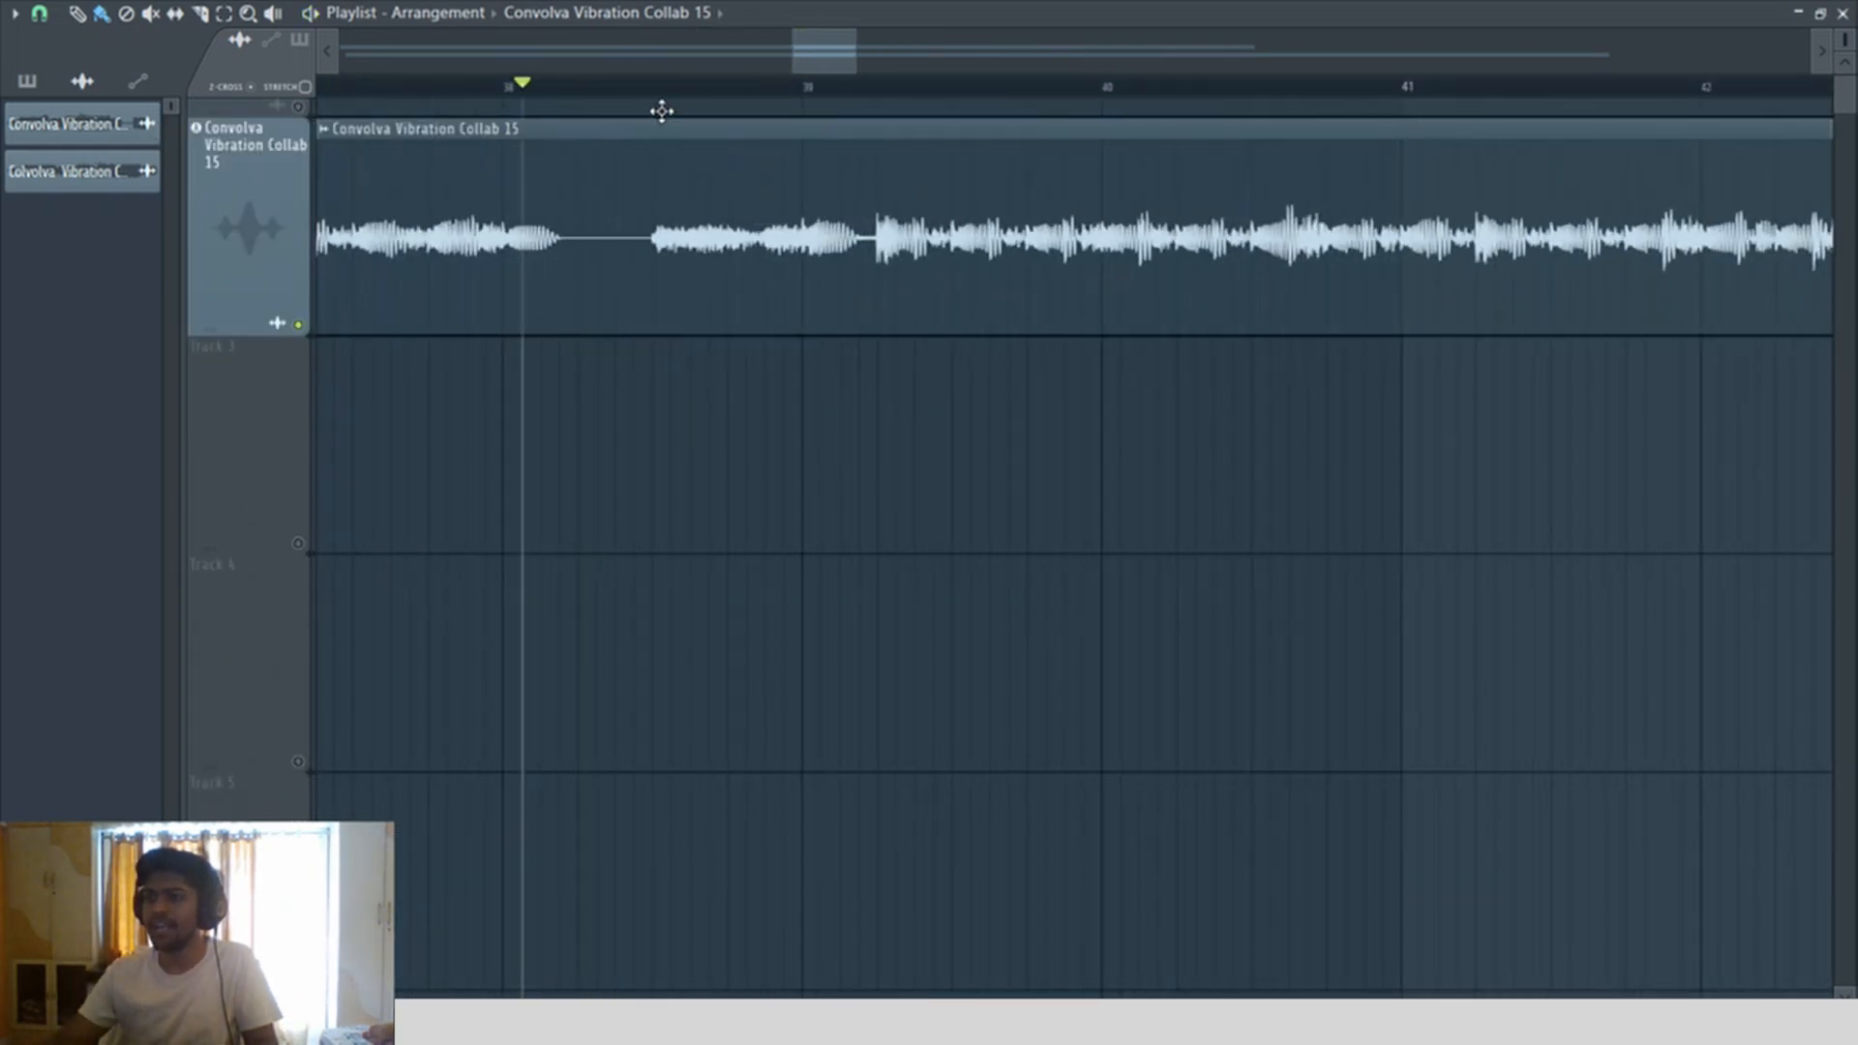
Step: Mark the second half of bar 38 as the timeline selection, play it and stop playback
{"action": "left_click_drag", "start_coordinate": [654, 93], "coordinate": [804, 165]}
{"action": "key", "text": "space"}
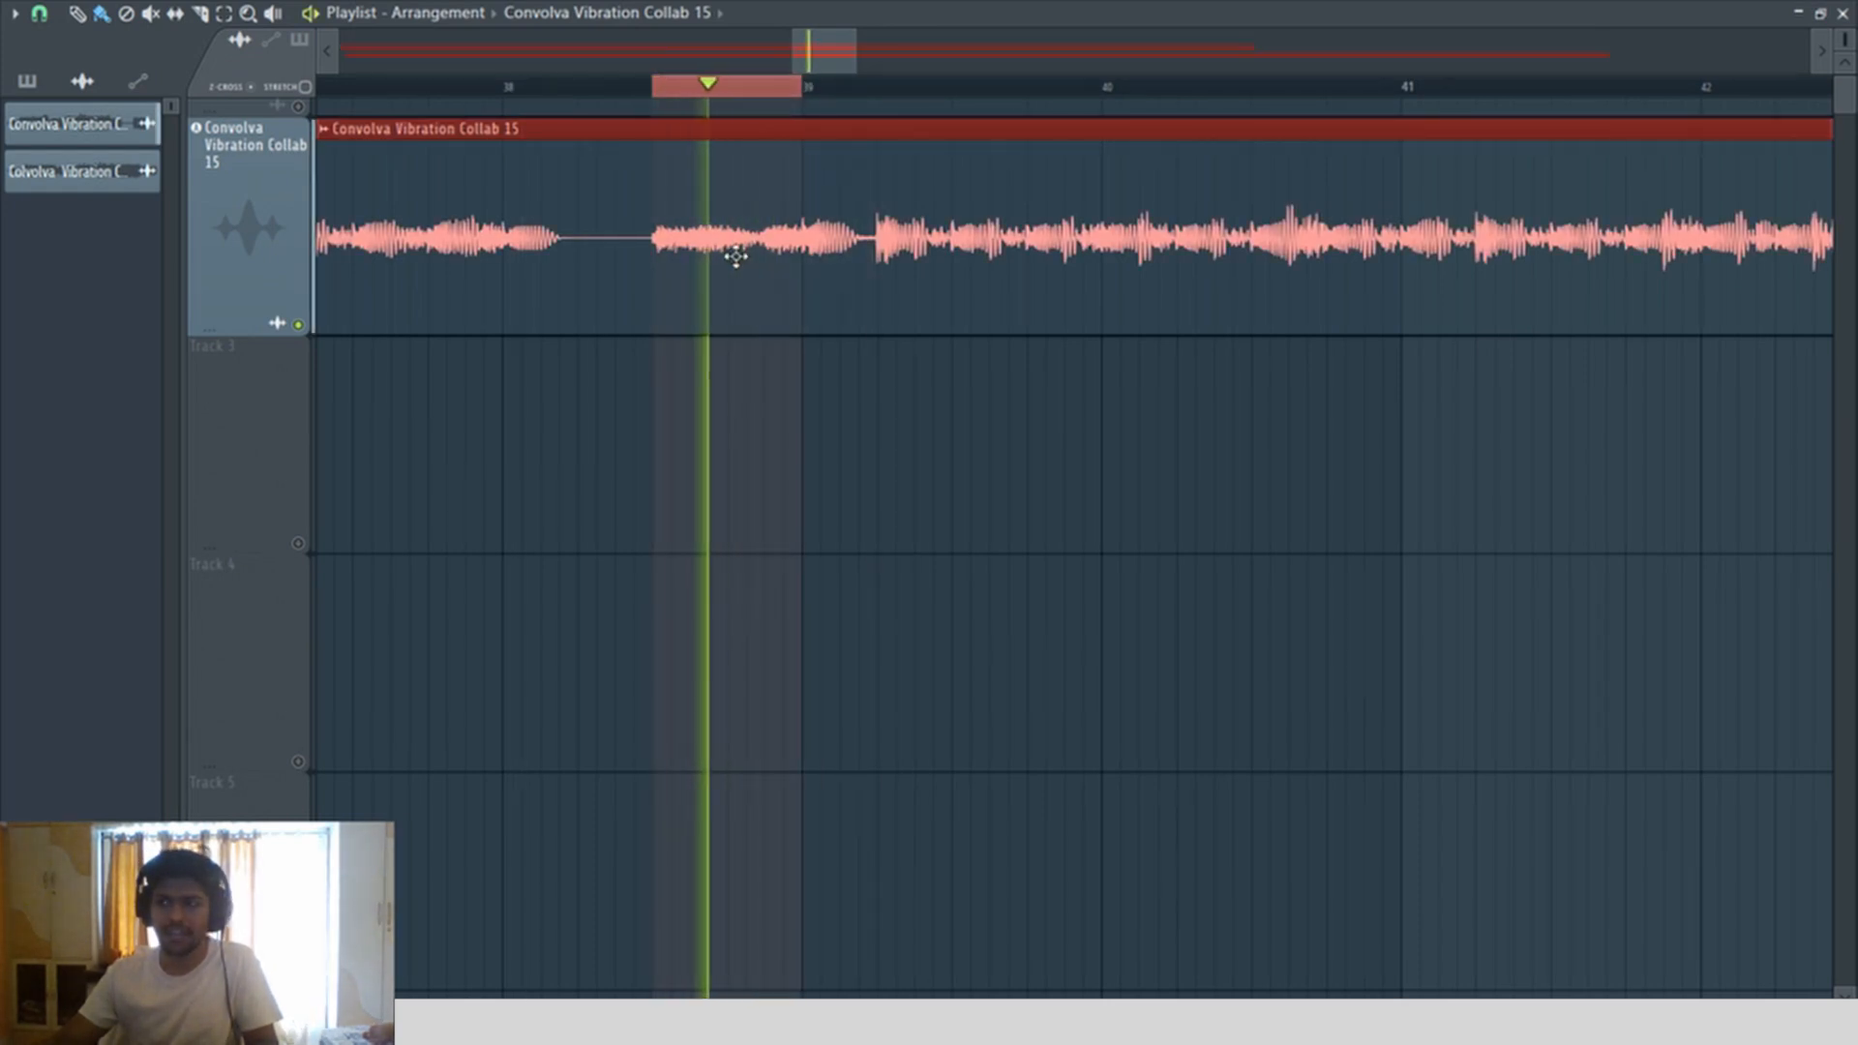
{"action": "key", "text": "space"}
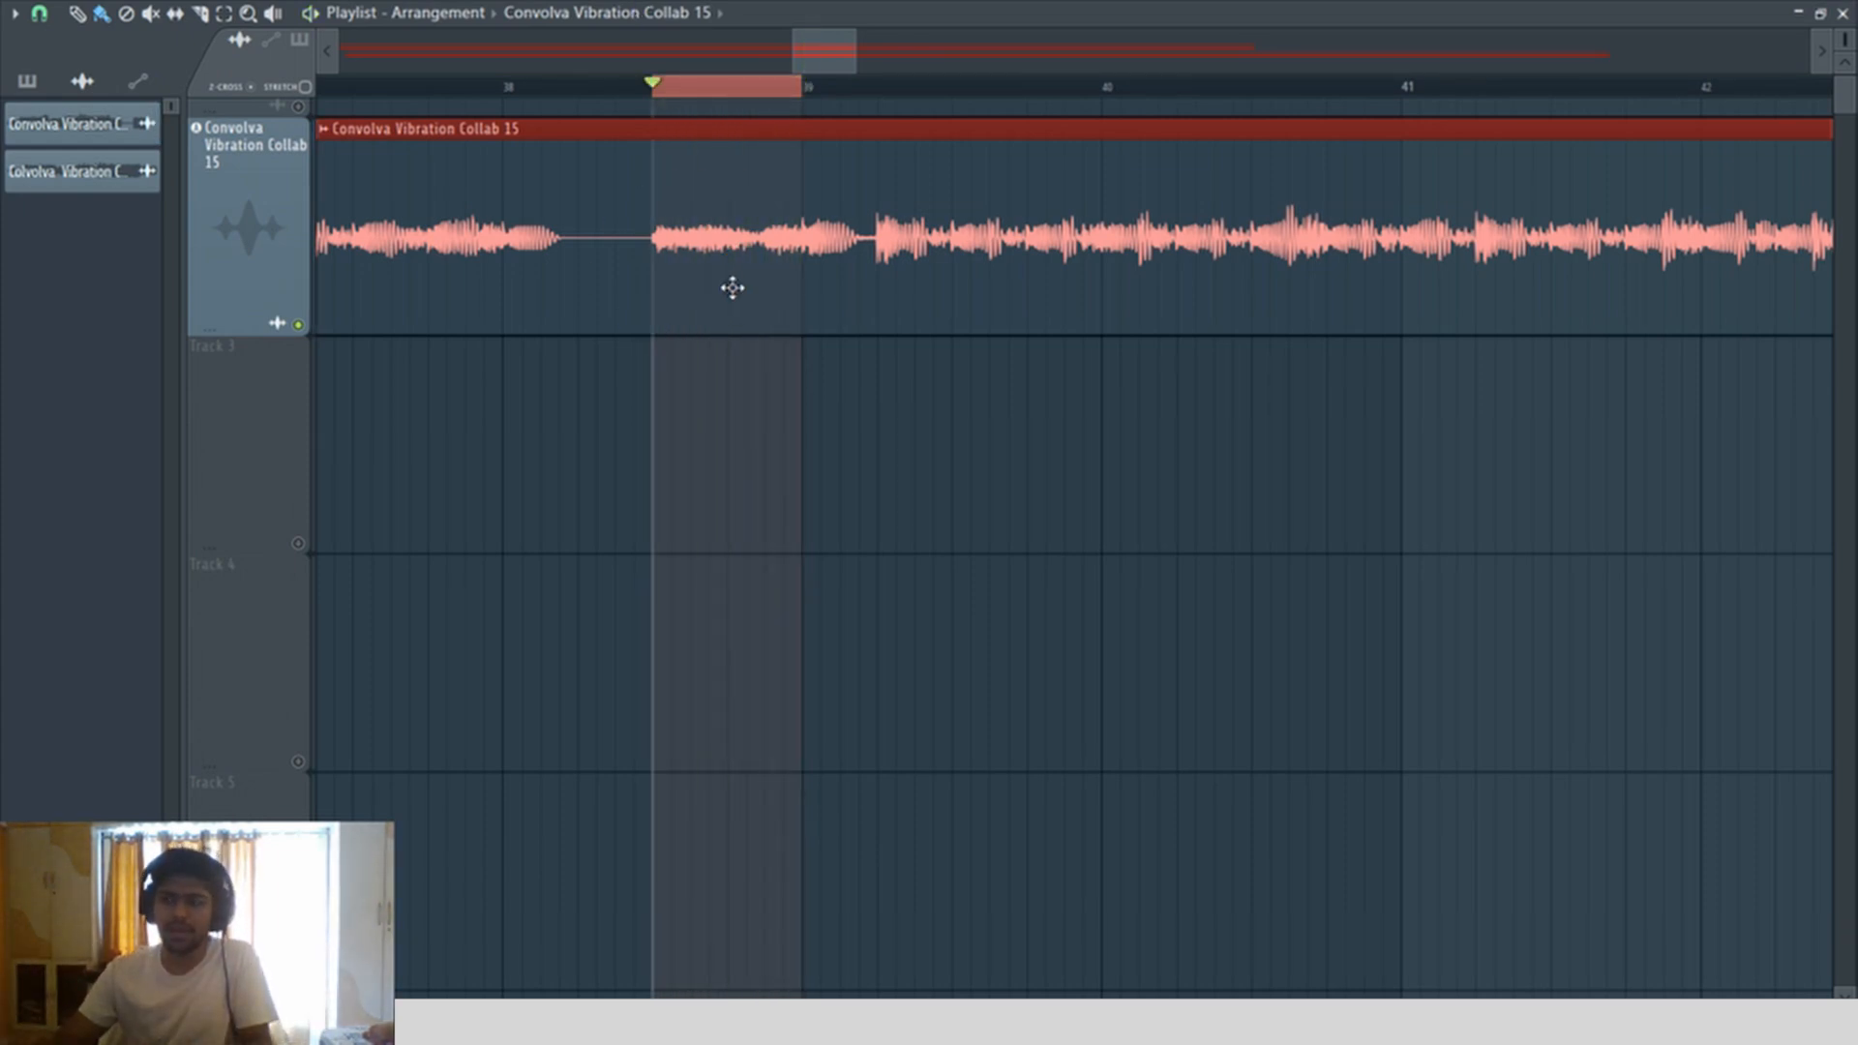
Step: Slice the Convolva Vibration Collab 15 clip at the start of bar 39 and at the middle of bar 38
{"action": "left_click", "coordinate": [200, 13]}
{"action": "left_click_drag", "start_coordinate": [805, 130], "coordinate": [803, 334]}
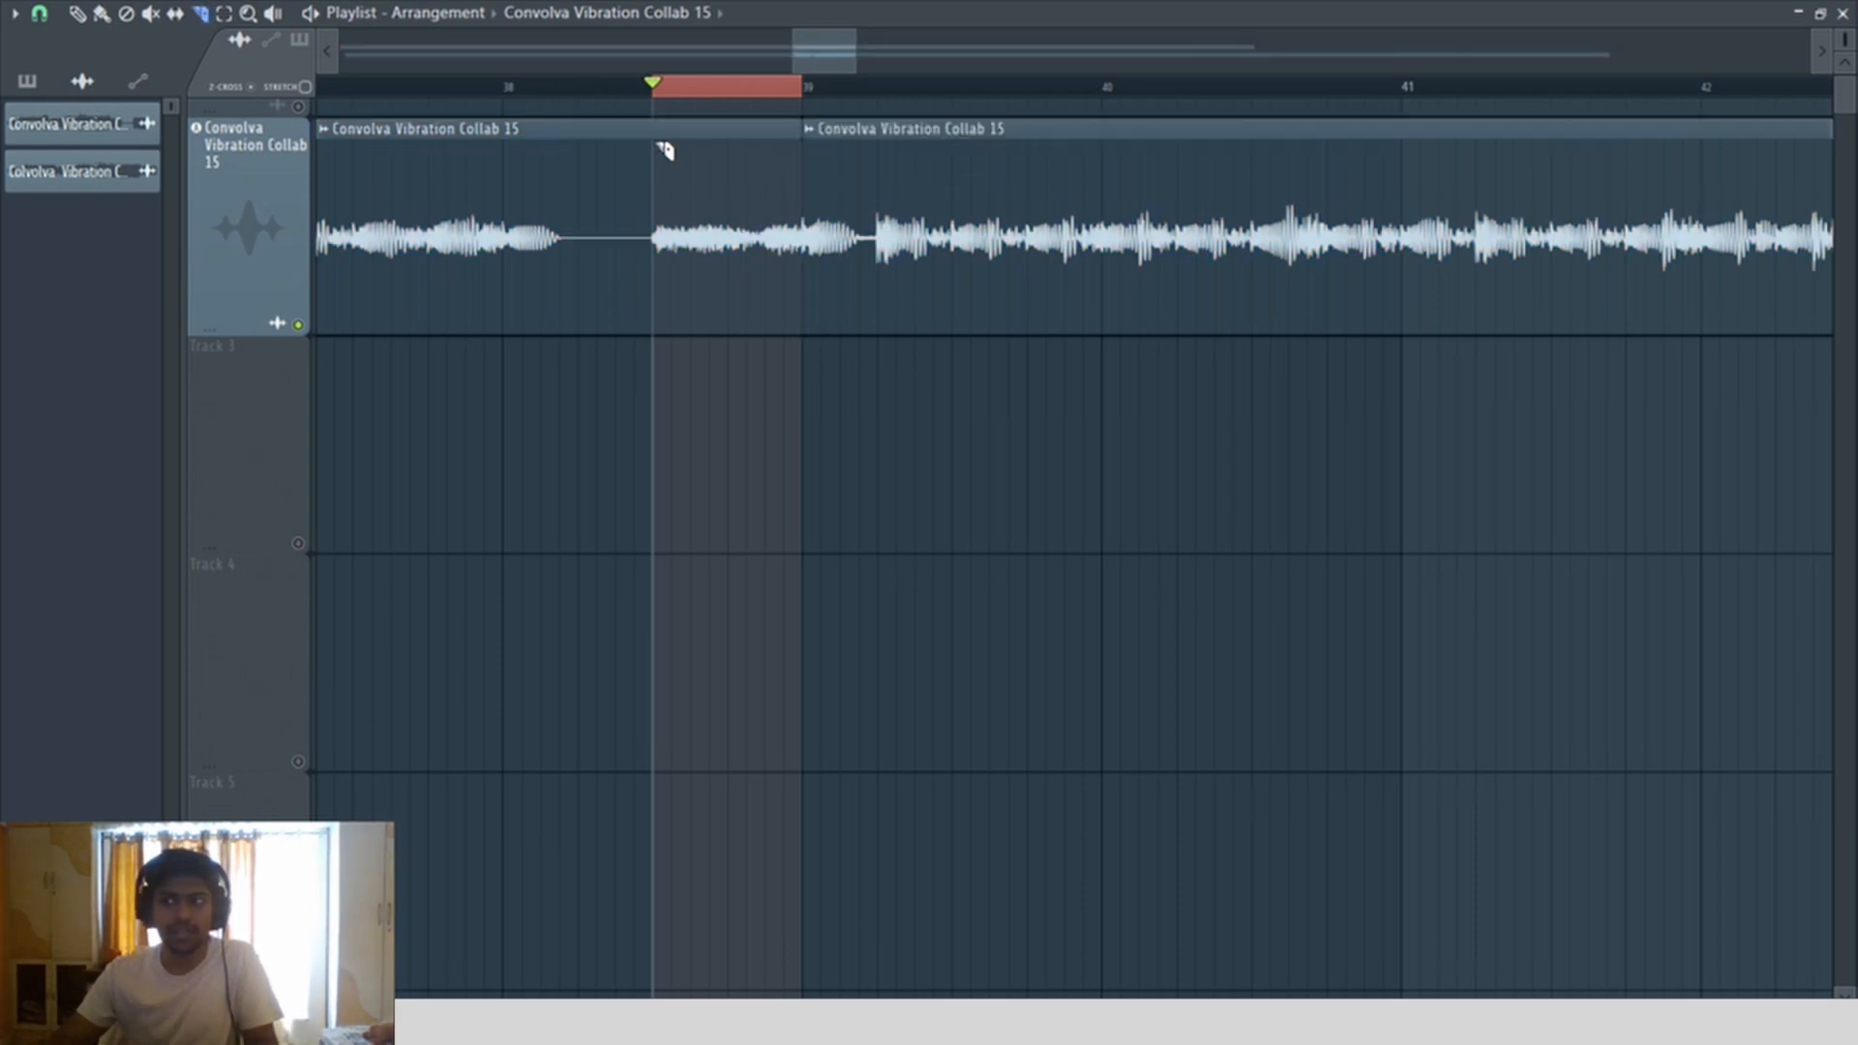
{"action": "left_click_drag", "start_coordinate": [665, 150], "coordinate": [673, 171]}
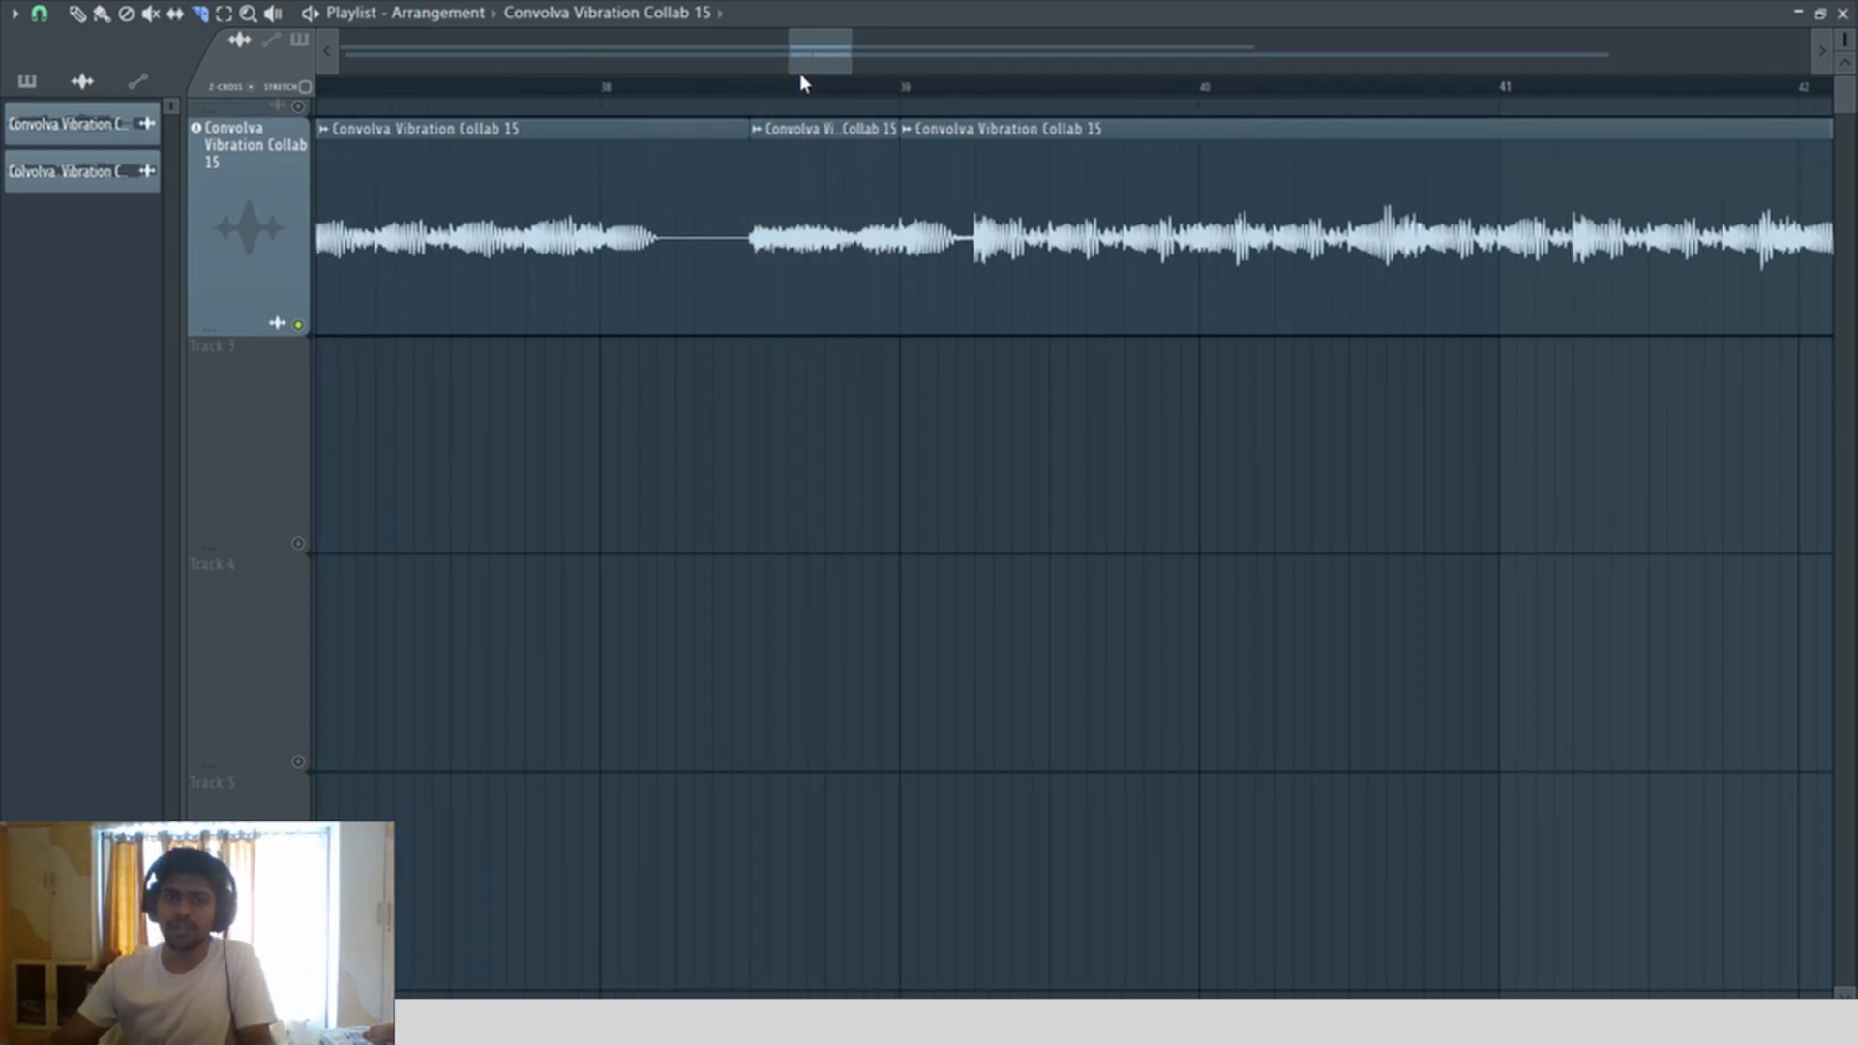
Step: Move the sliced-out second half of bar 38 down to Track 3, keeping its position in time
{"action": "left_click", "coordinate": [77, 13]}
{"action": "left_click", "coordinate": [834, 194]}
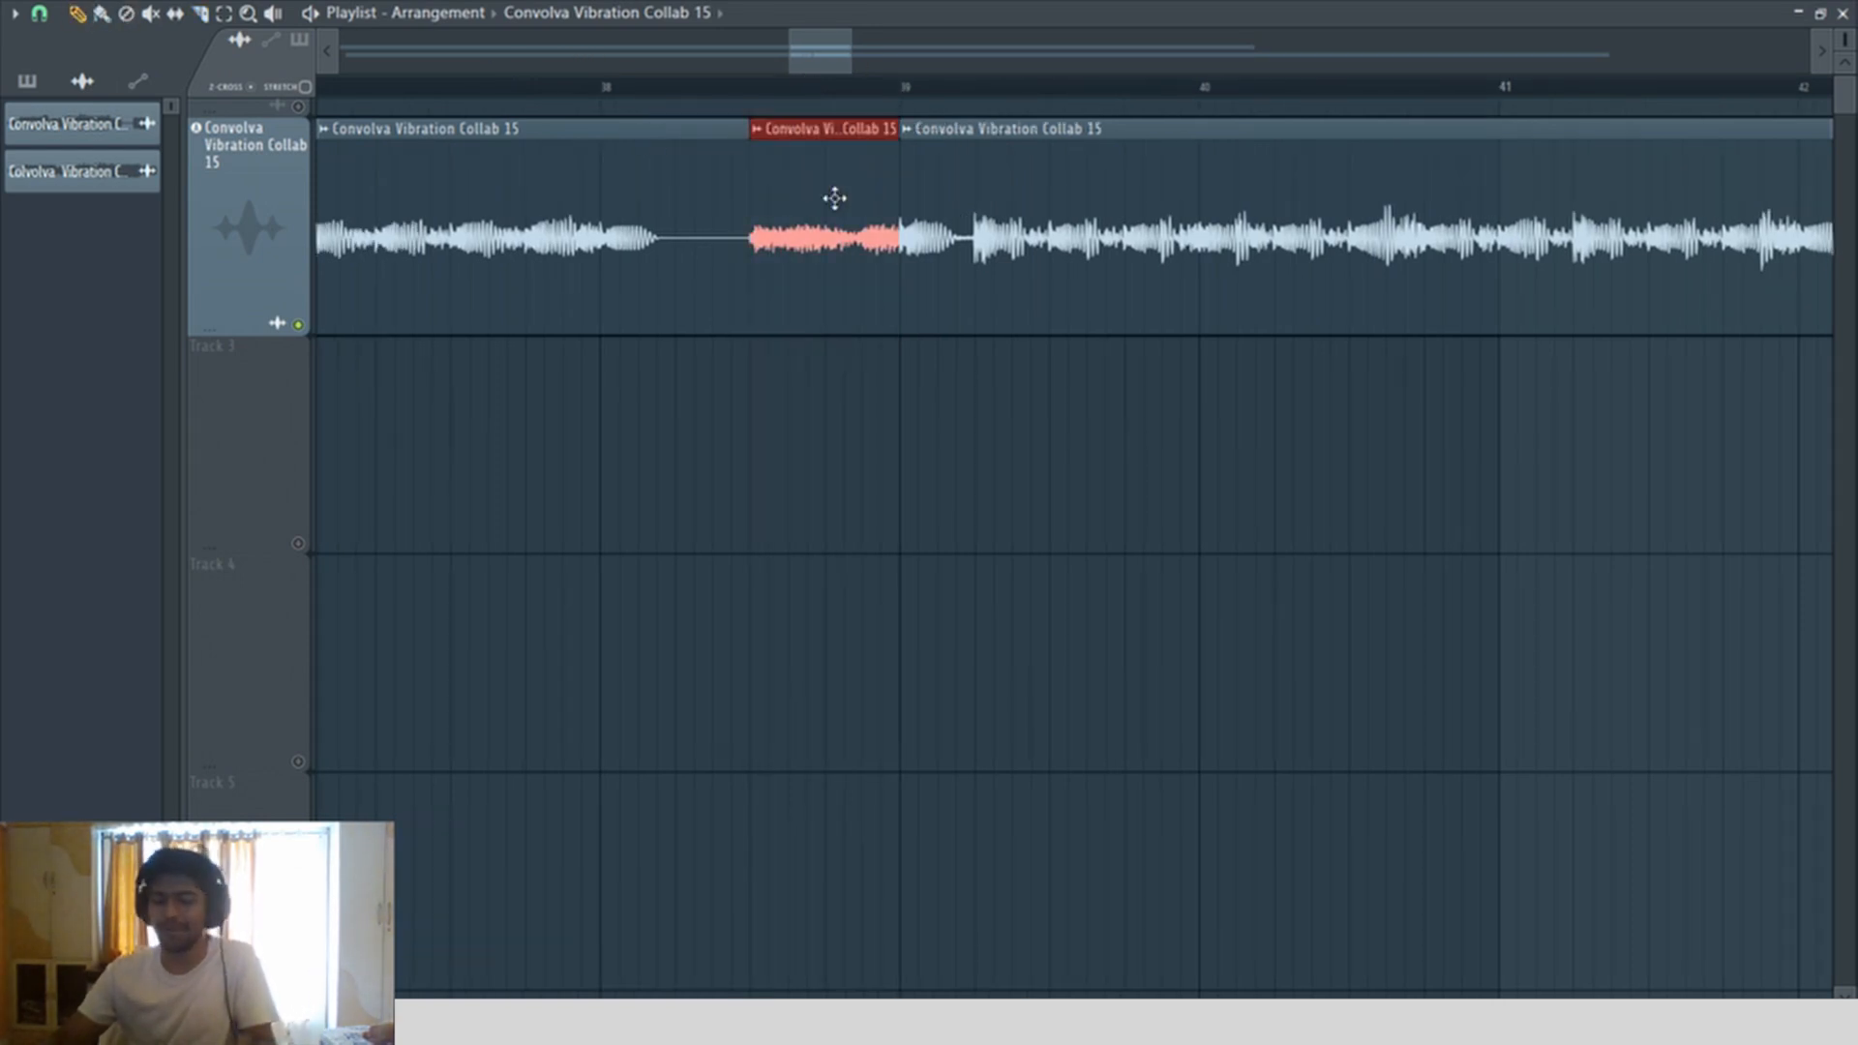
{"action": "left_click_drag", "start_coordinate": [835, 198], "coordinate": [834, 417]}
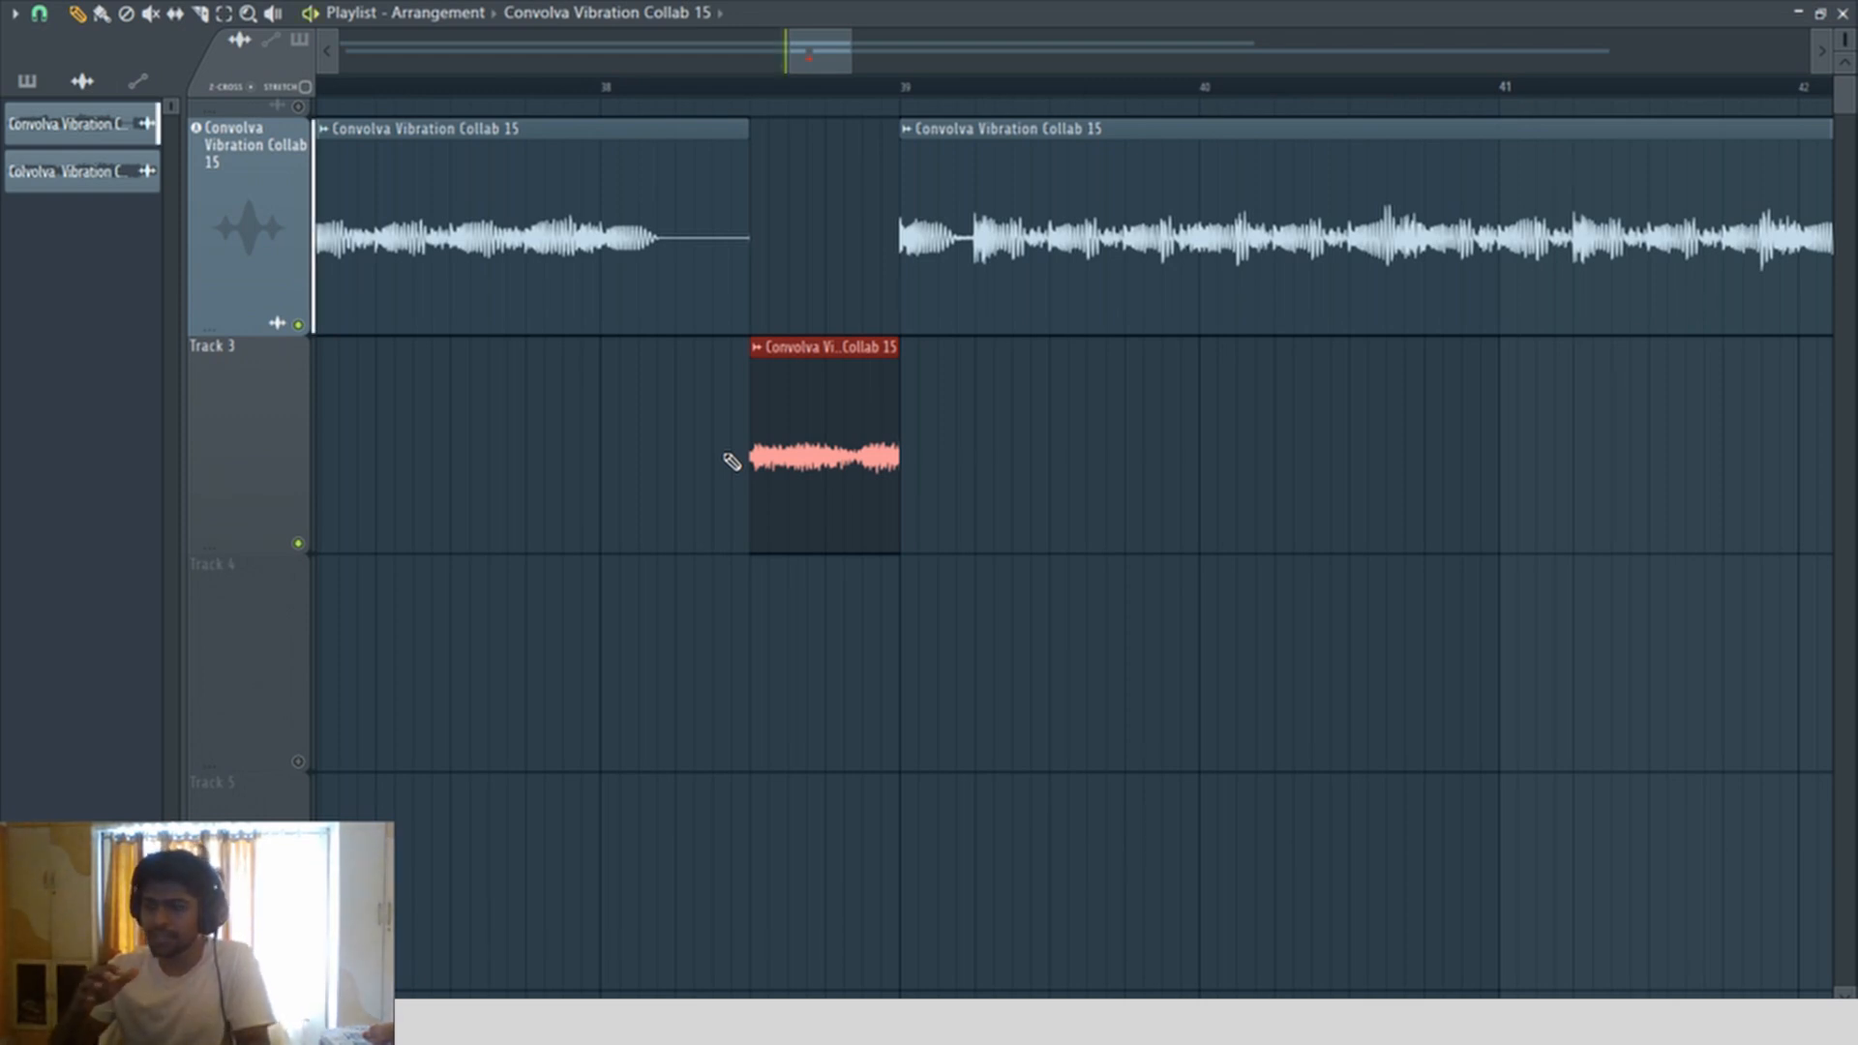
Step: Play the arrangement past the moved half-bar piece to about bar 43, bring the version 12 track into view and stop playback
{"action": "key", "text": "space"}
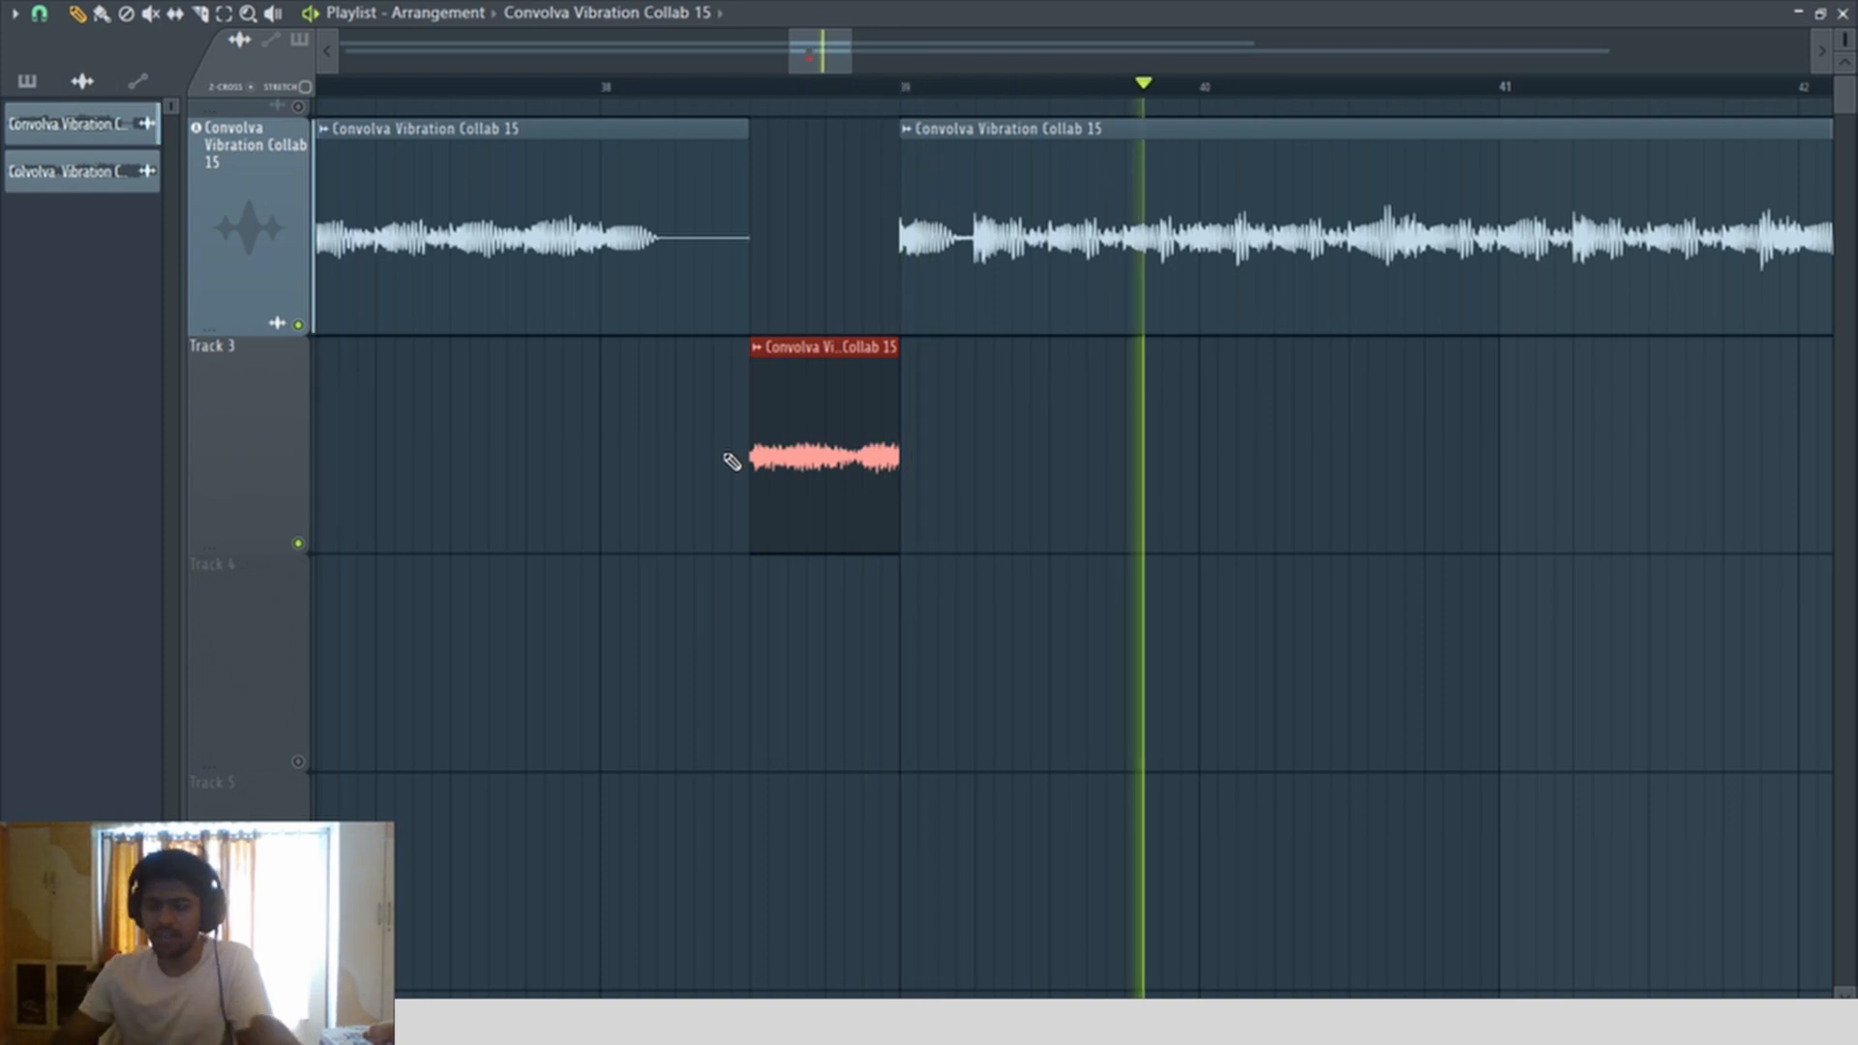
{"action": "scroll", "coordinate": [729, 457], "scroll_direction": "down", "scroll_amount": 5}
{"action": "left_click_drag", "start_coordinate": [681, 432], "coordinate": [1566, 265]}
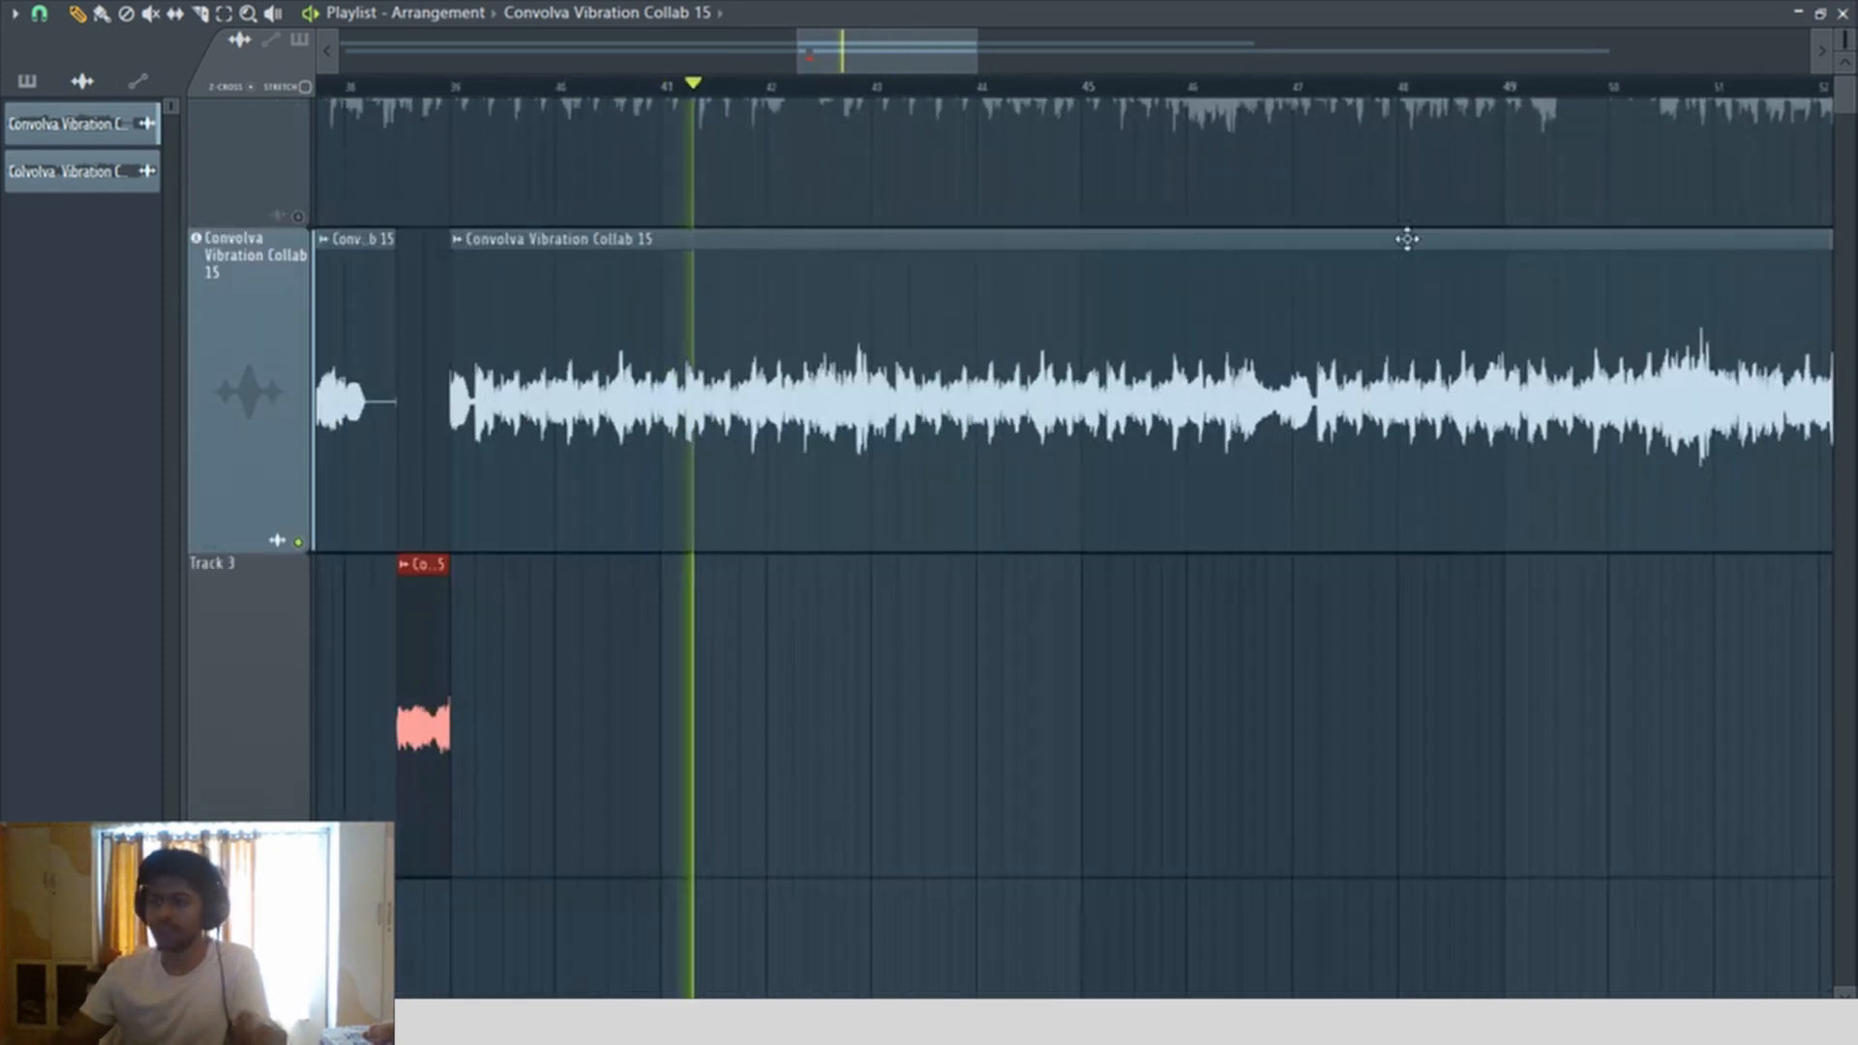
{"action": "scroll", "coordinate": [1307, 390], "scroll_direction": "up", "scroll_amount": 3}
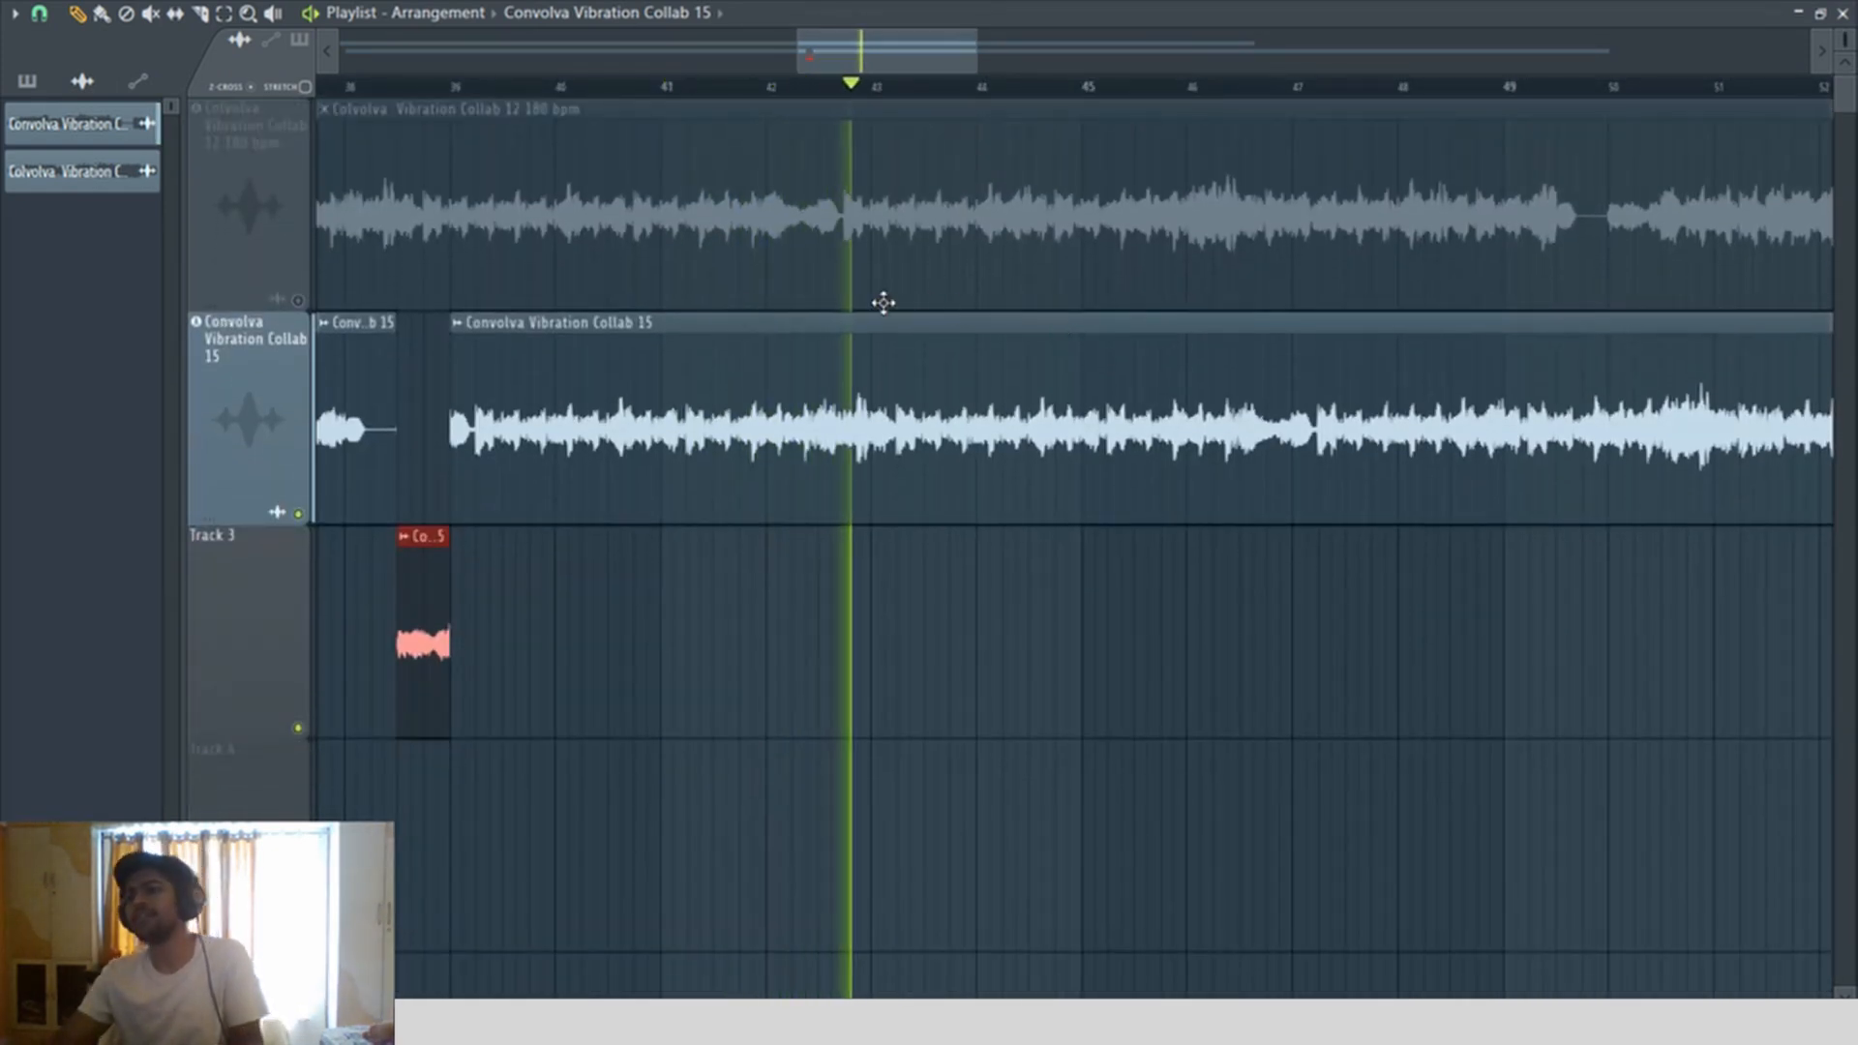
{"action": "key", "text": "space"}
Step: Play the version 15 clip briefly from the start of bar 40 and stop playback
{"action": "left_click", "coordinate": [627, 87]}
{"action": "left_click_drag", "start_coordinate": [460, 290], "coordinate": [1268, 960]}
{"action": "scroll", "coordinate": [523, 377], "scroll_direction": "down", "scroll_amount": 1}
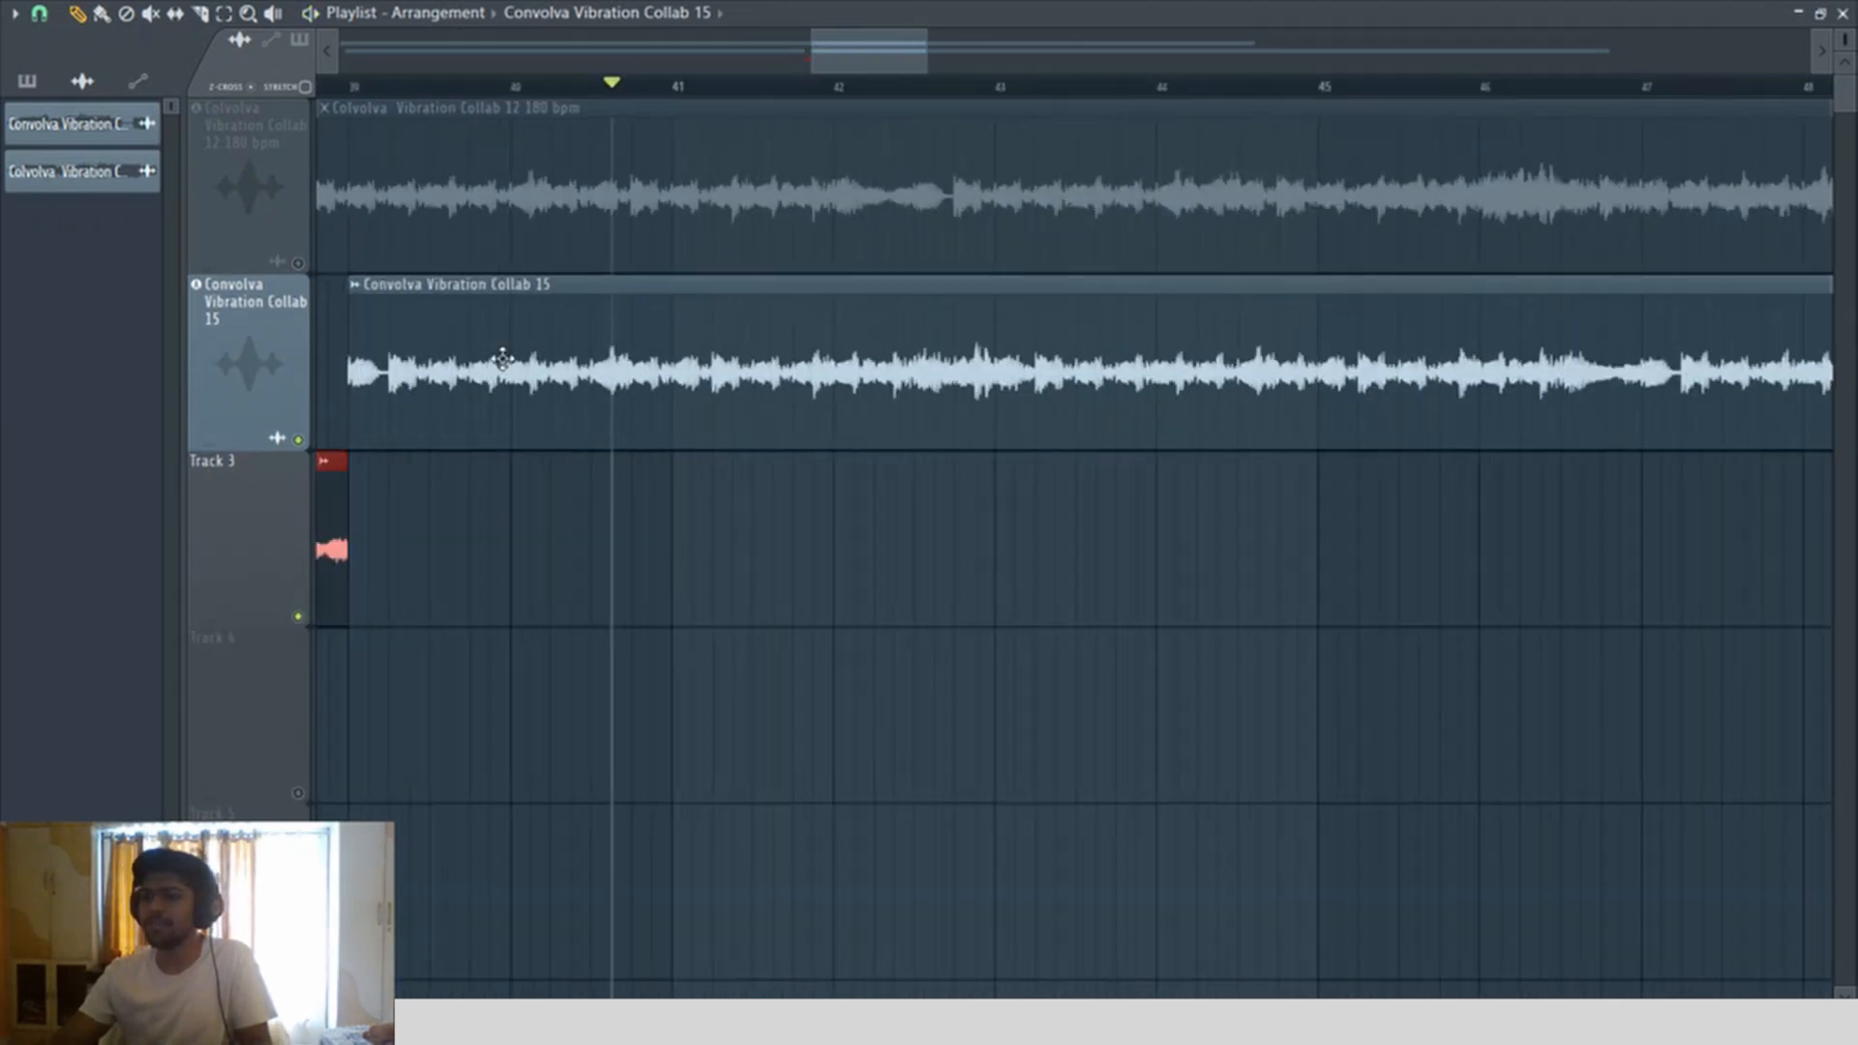
{"action": "left_click", "coordinate": [516, 87]}
{"action": "key", "text": "space"}
{"action": "left_click", "coordinate": [517, 88]}
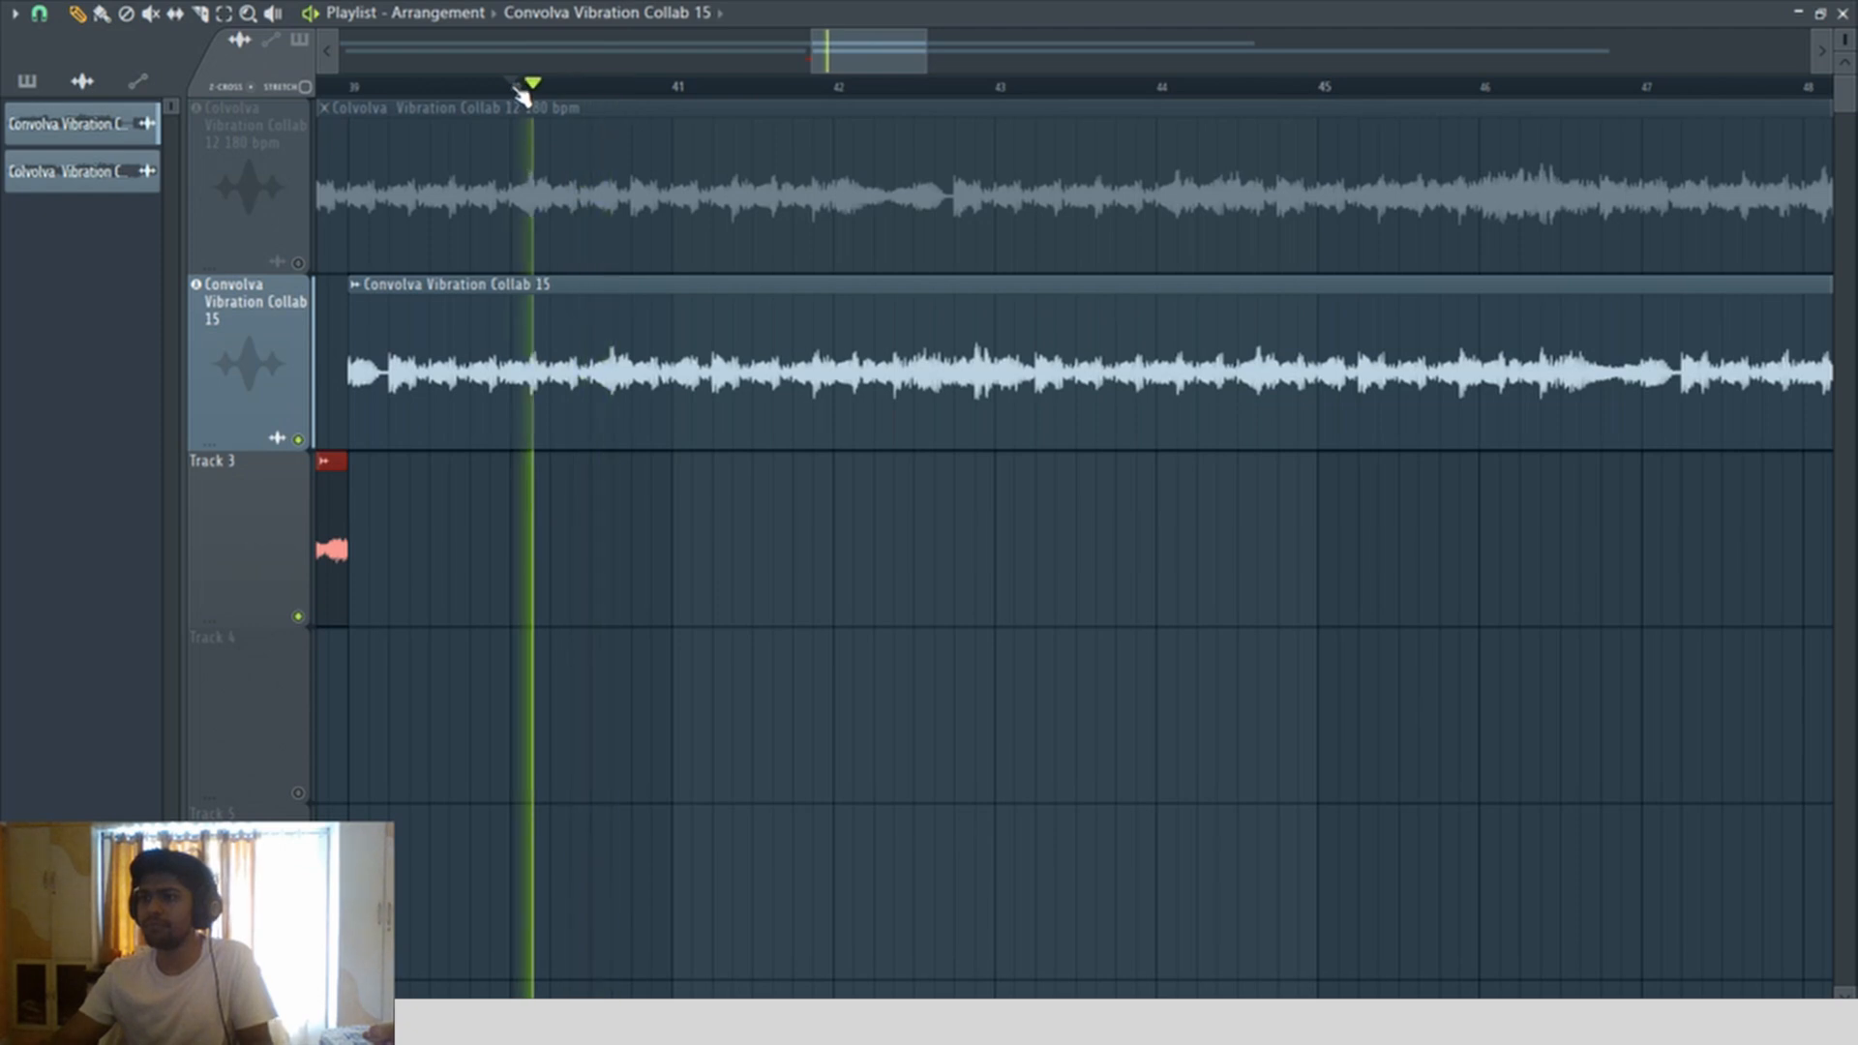
{"action": "left_click", "coordinate": [562, 88]}
{"action": "key", "text": "space"}
Step: Mark about a quarter bar in the middle of bar 40 as the timeline selection, play it, and clear the selection
{"action": "left_click_drag", "start_coordinate": [552, 290], "coordinate": [948, 593]}
{"action": "left_click_drag", "start_coordinate": [553, 86], "coordinate": [398, 152]}
{"action": "key", "text": "space"}
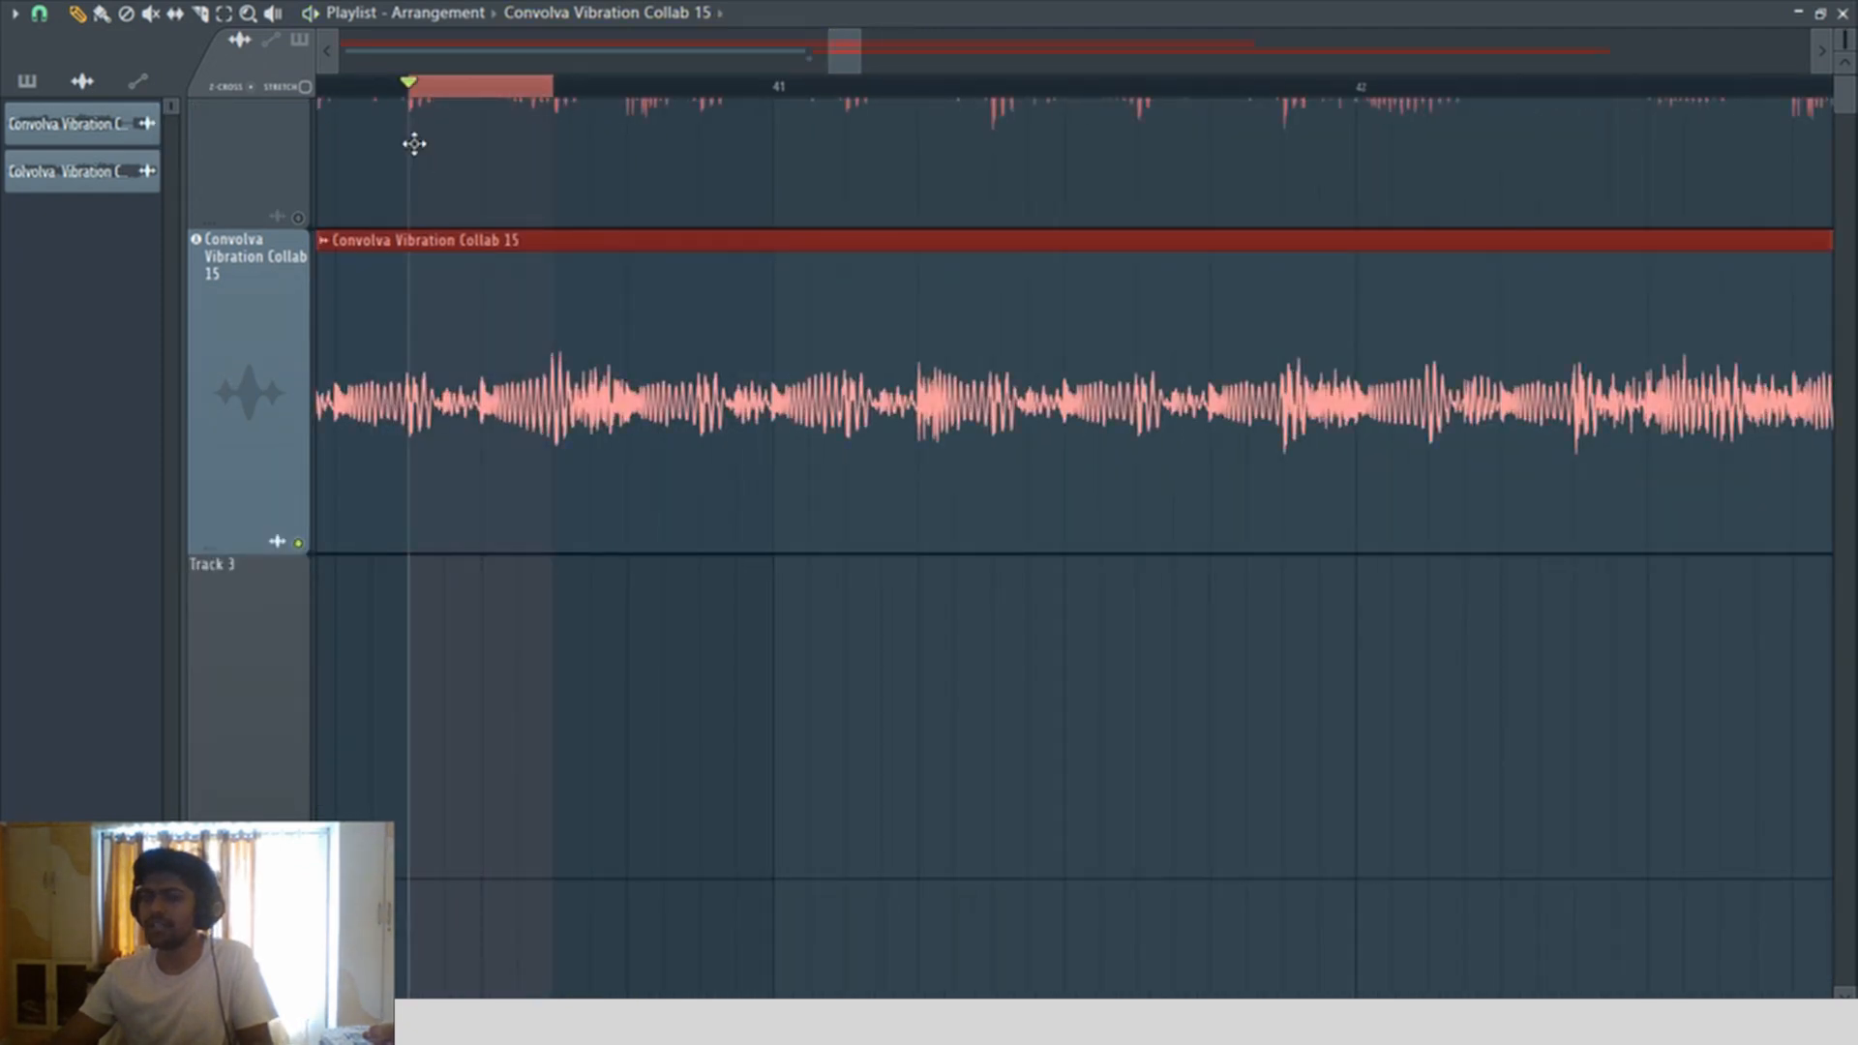
{"action": "key", "text": "space"}
{"action": "key", "text": "space"}
{"action": "key", "text": "ctrl+a"}
{"action": "key", "text": "ctrl+d"}
{"action": "scroll", "coordinate": [636, 271], "scroll_direction": "down", "scroll_amount": 3}
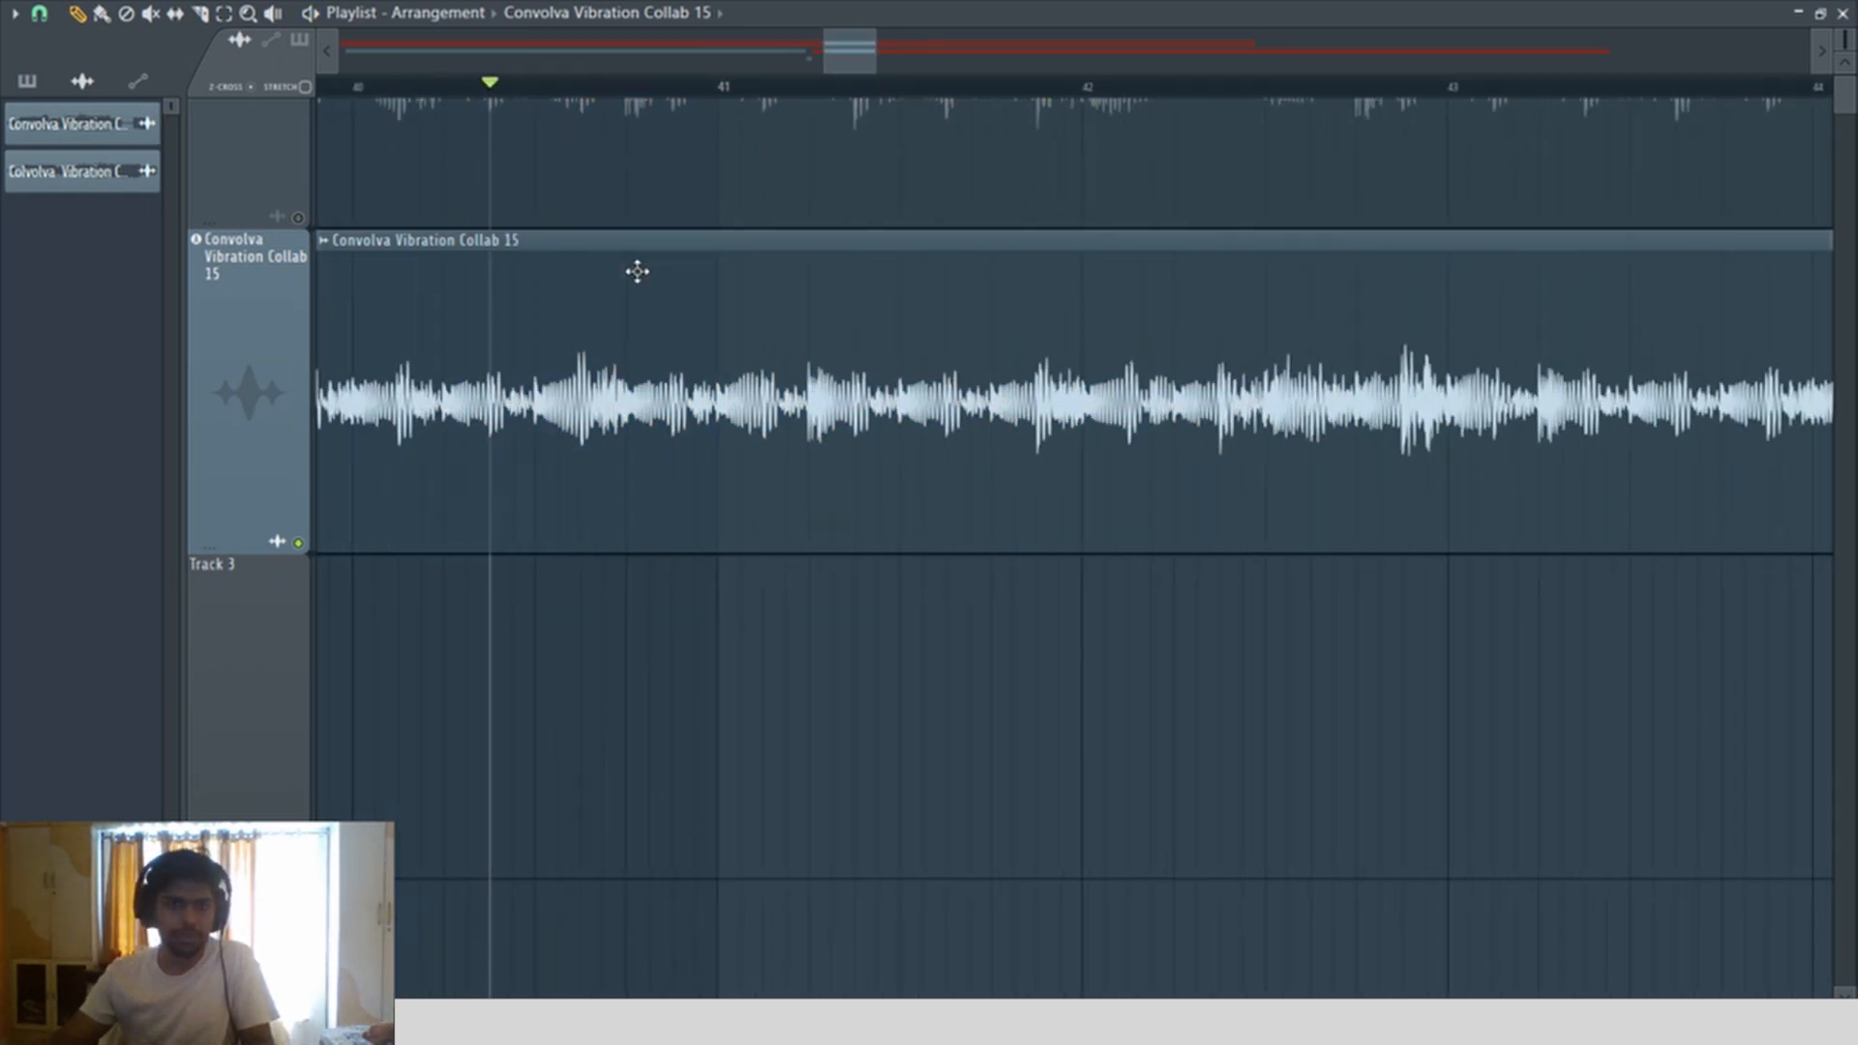
Step: Compare the two versions between bars 37 and 53, play briefly from the start of bar 43 and stop
{"action": "scroll", "coordinate": [619, 276], "scroll_direction": "down", "scroll_amount": 4}
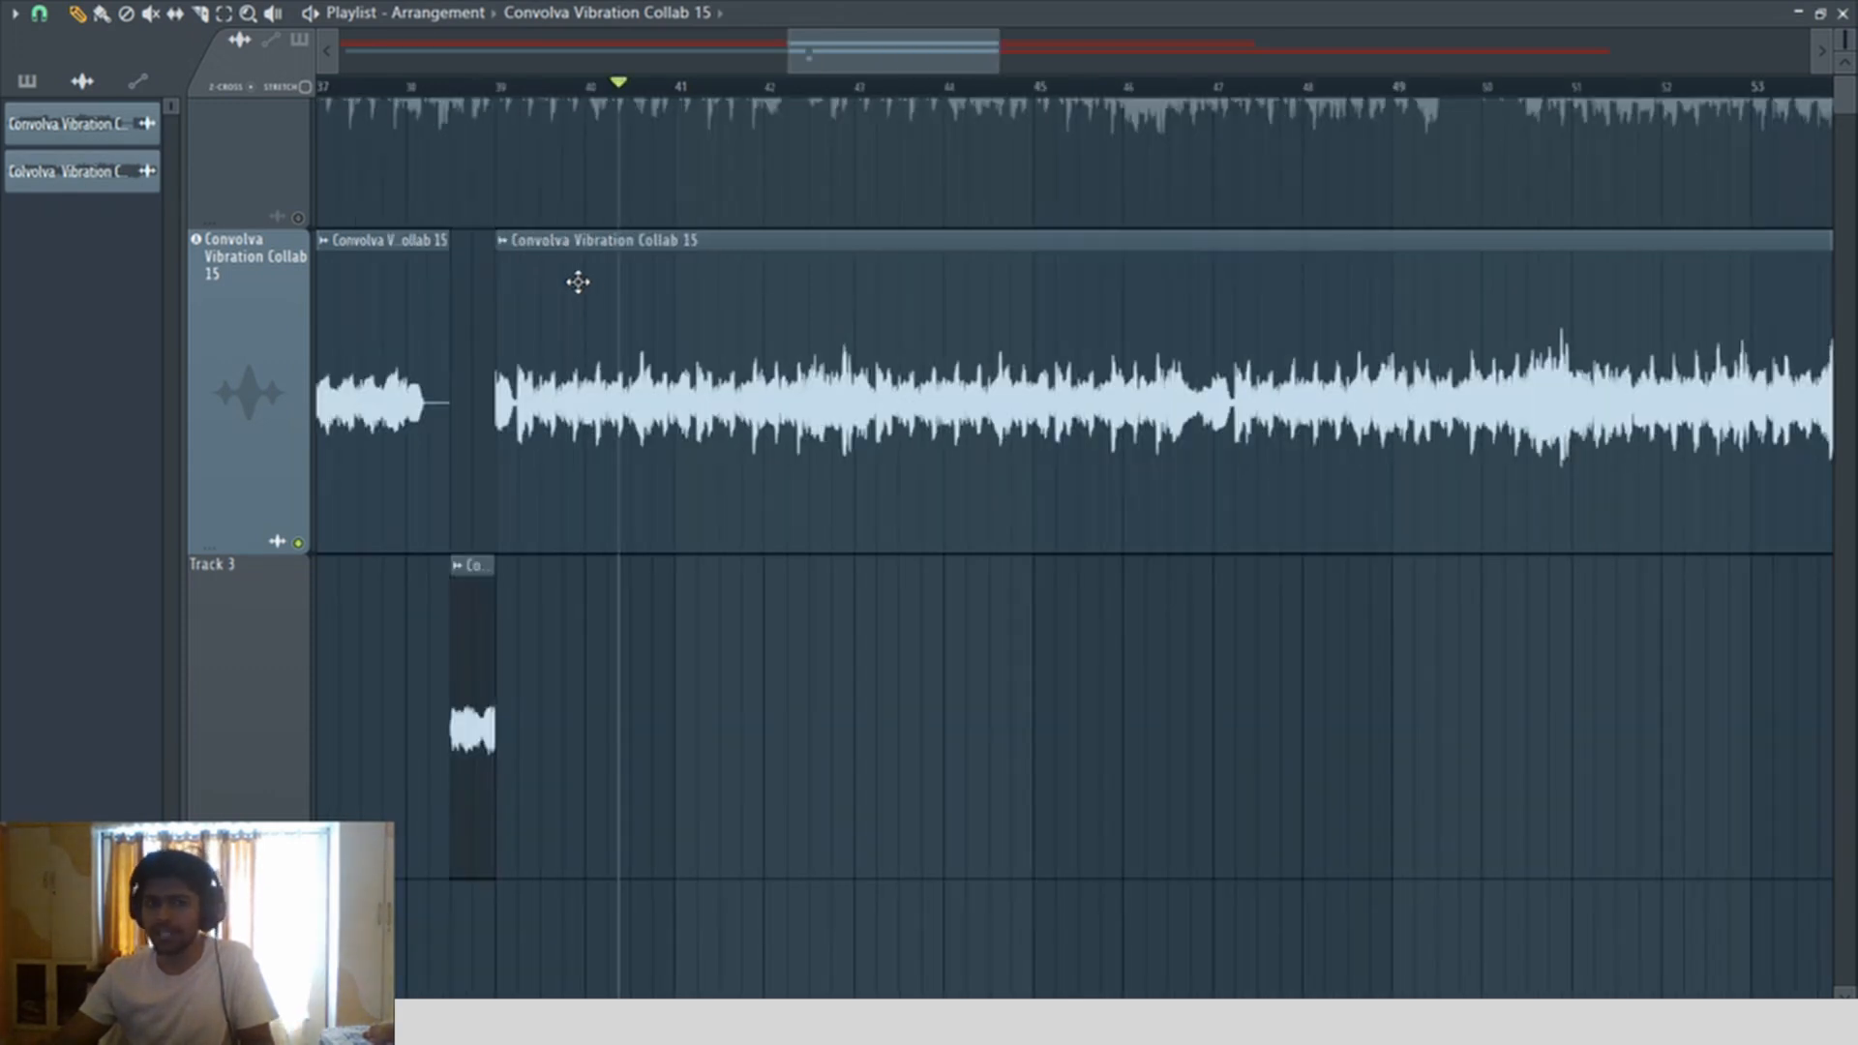
{"action": "scroll", "coordinate": [575, 423], "scroll_direction": "up", "scroll_amount": 1}
{"action": "scroll", "coordinate": [575, 423], "scroll_direction": "down", "scroll_amount": 2}
{"action": "scroll", "coordinate": [760, 442], "scroll_direction": "down", "scroll_amount": 1}
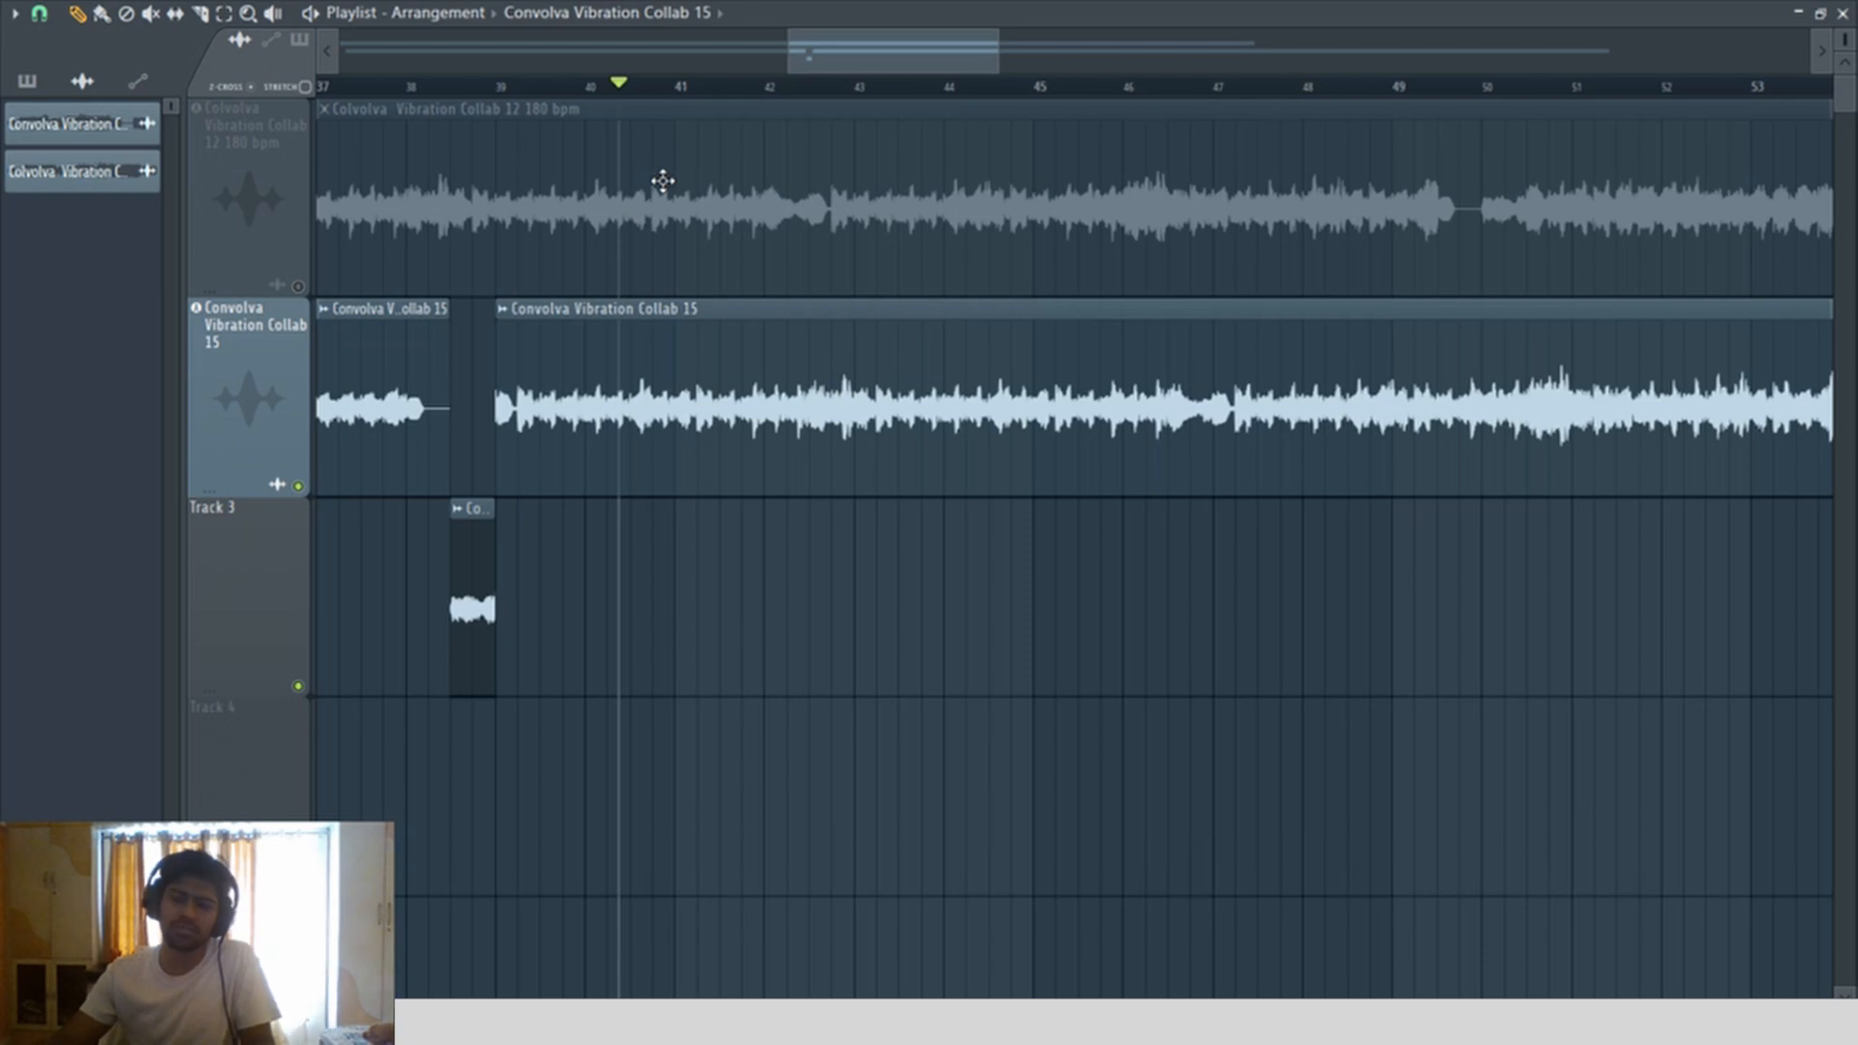
{"action": "scroll", "coordinate": [679, 397], "scroll_direction": "up", "scroll_amount": 2}
{"action": "left_click", "coordinate": [1005, 86]}
{"action": "key", "text": "space"}
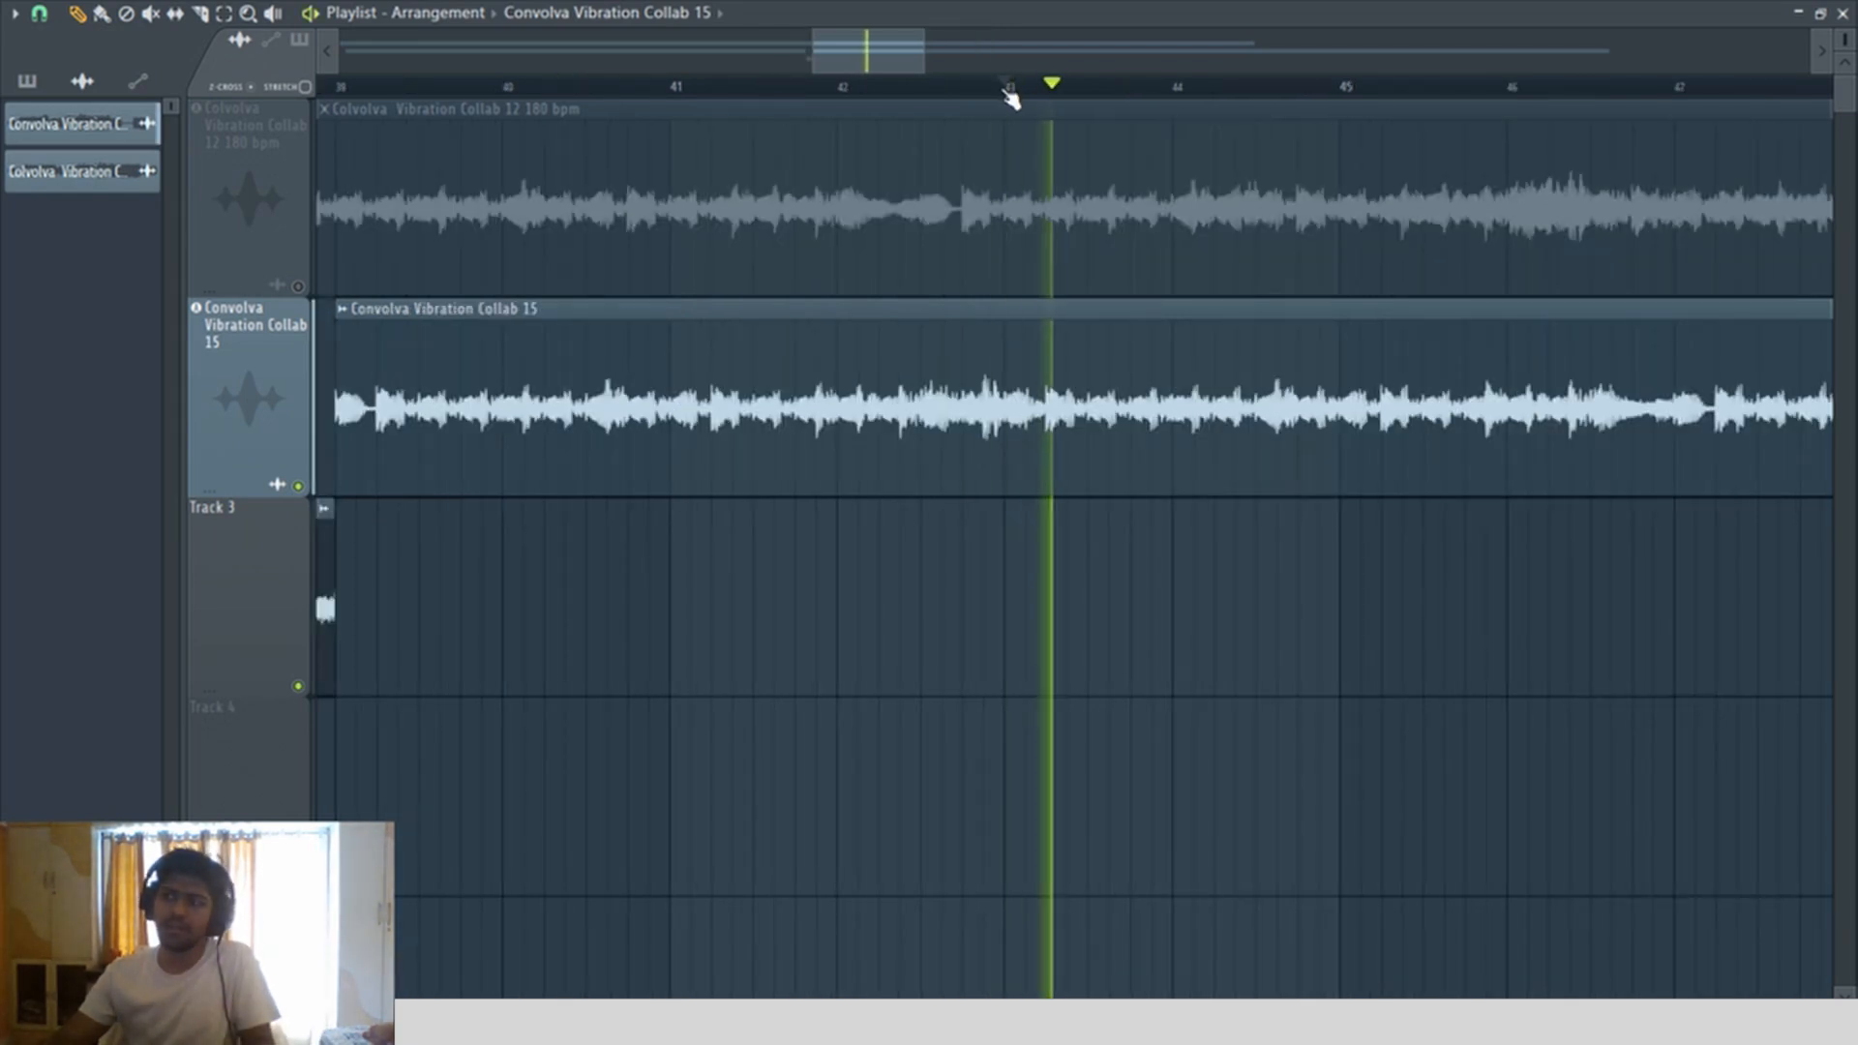
{"action": "scroll", "coordinate": [1006, 86], "scroll_direction": "down", "scroll_amount": 2}
{"action": "right_click", "coordinate": [1034, 391], "text": "ctrl"}
{"action": "key", "text": "space"}
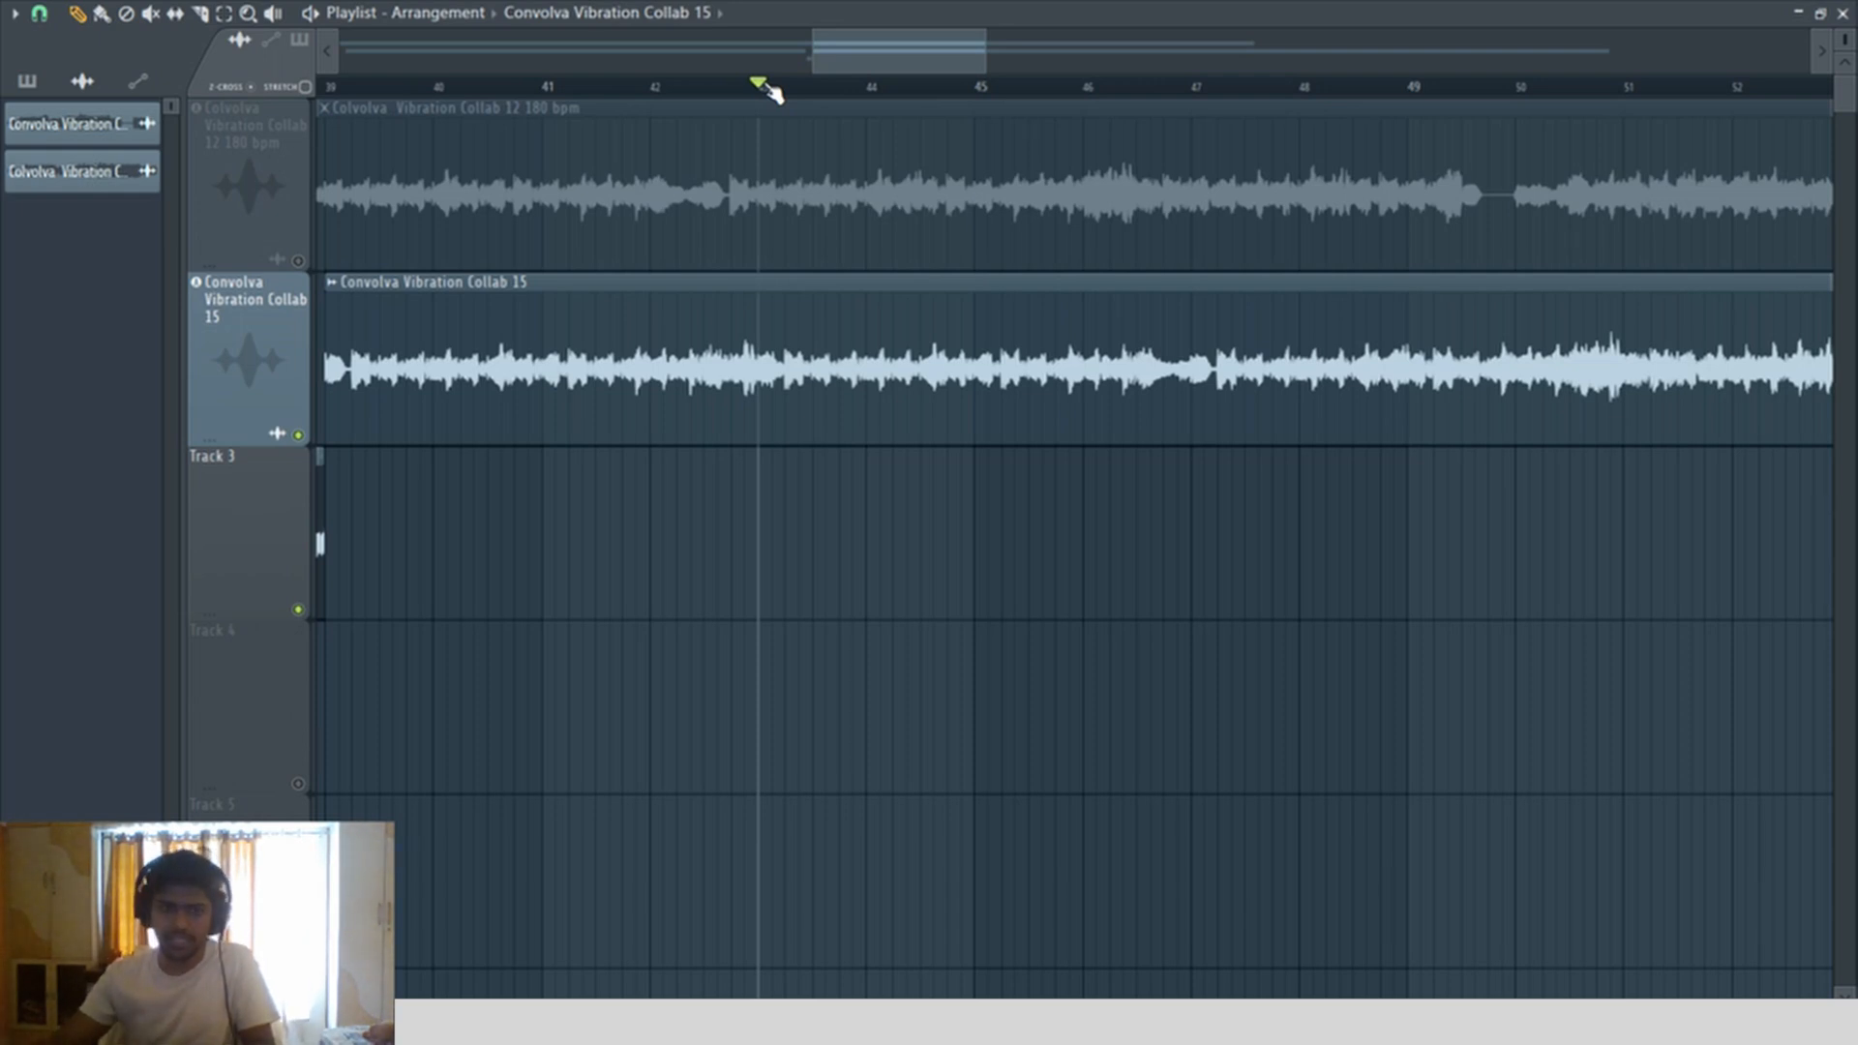
Step: Play the version 15 clip from bar 43 to past bar 47, stop, and set the playback position to bar 46
{"action": "key", "text": "space"}
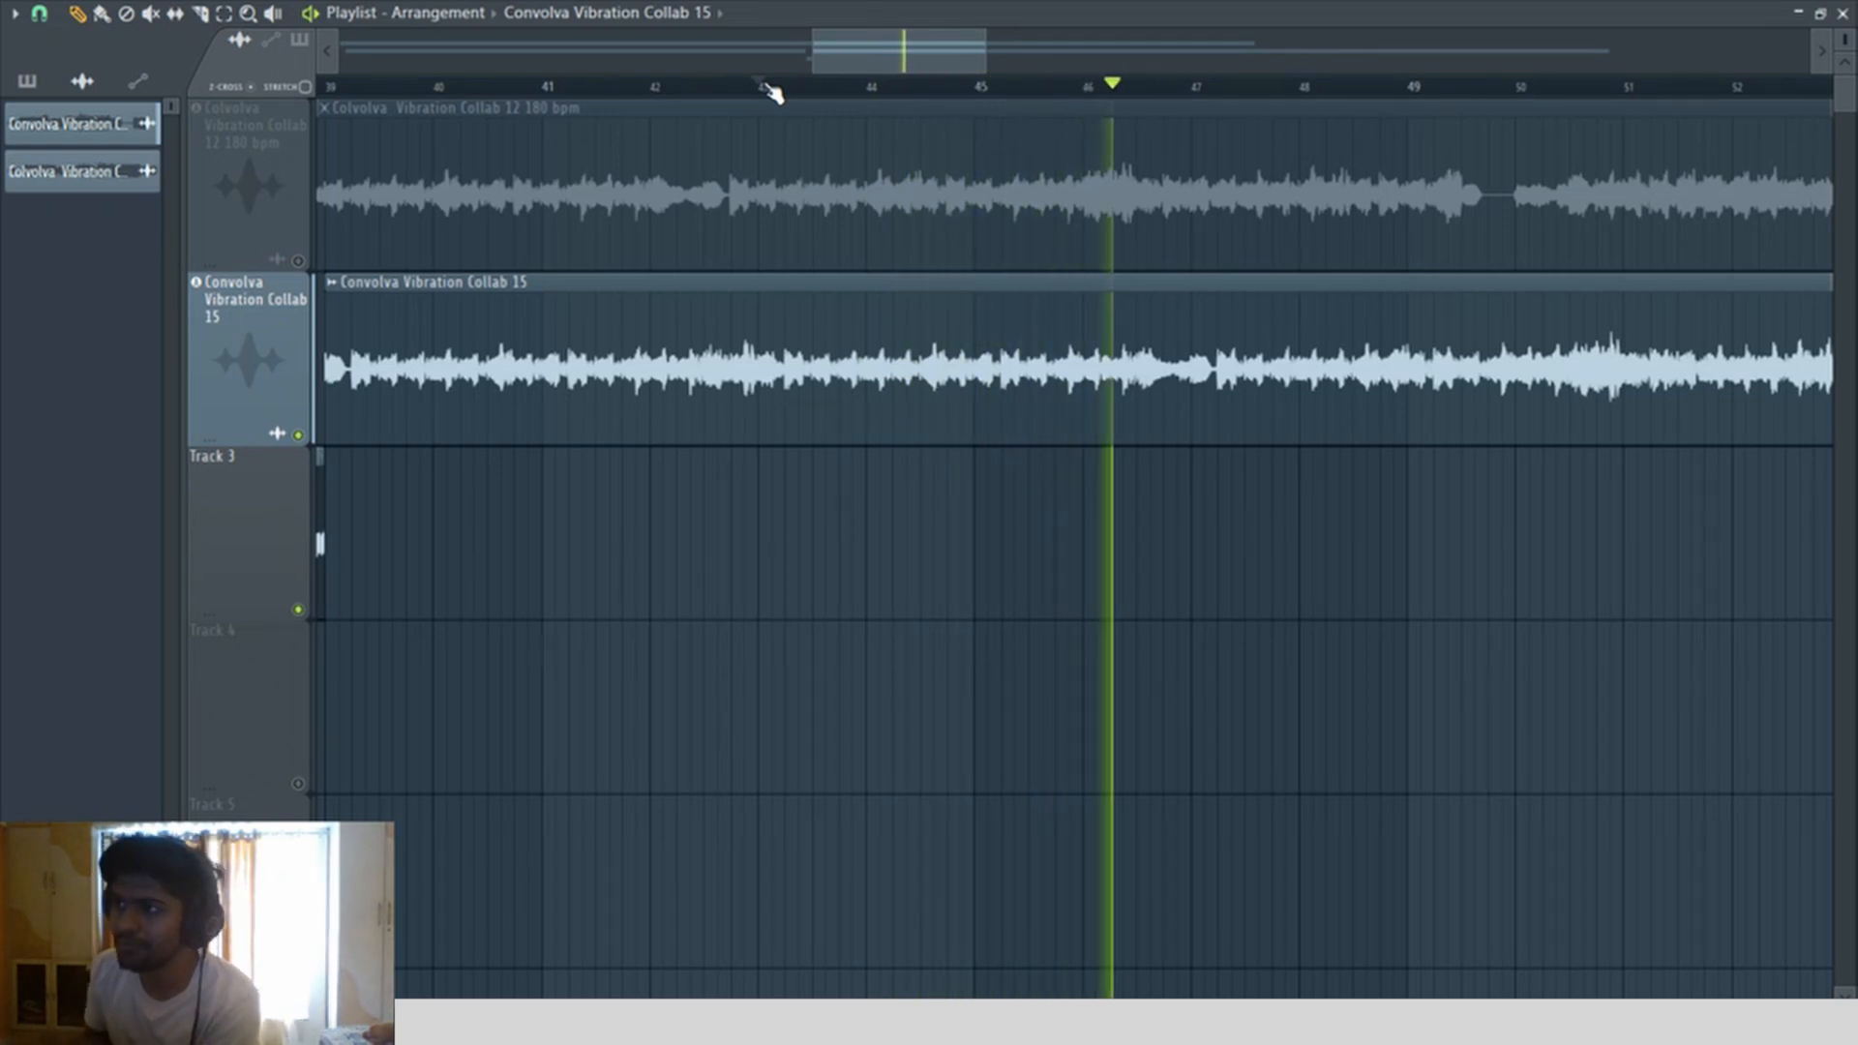
{"action": "scroll", "coordinate": [768, 176], "scroll_direction": "right", "scroll_amount": 3}
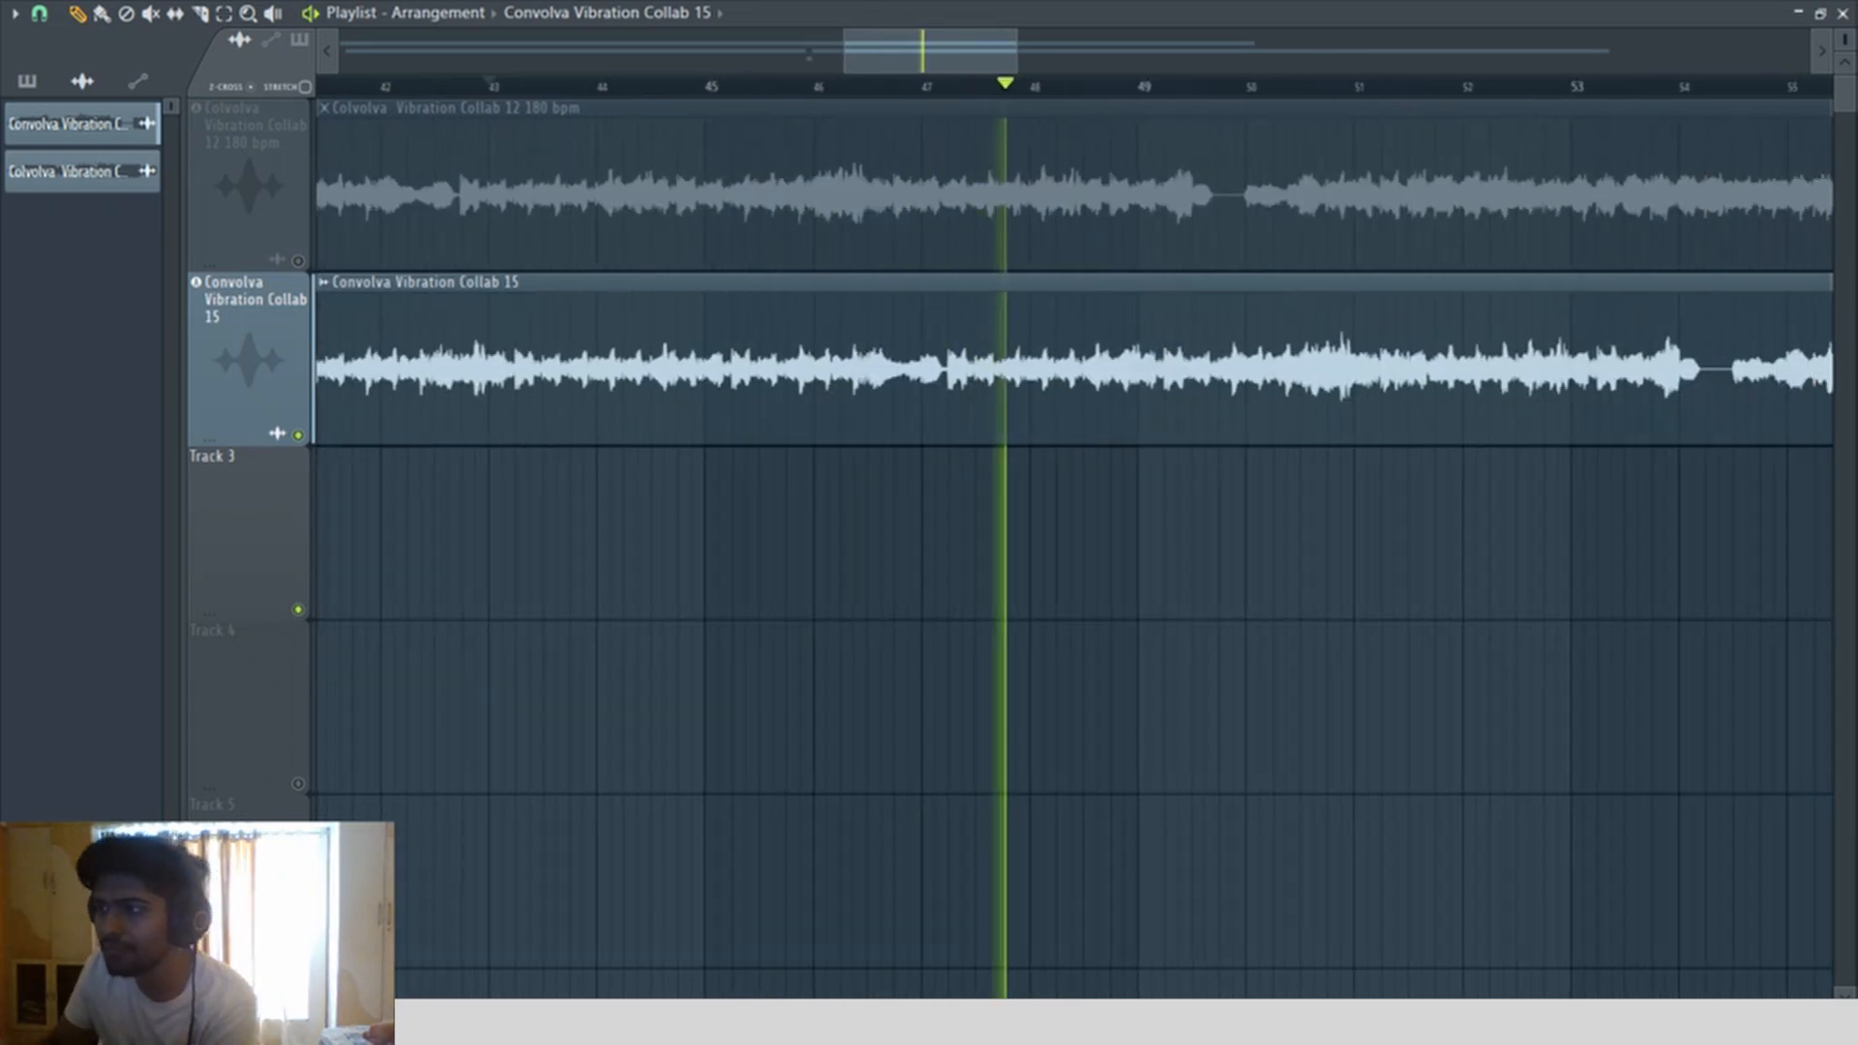
{"action": "left_click", "coordinate": [816, 85]}
{"action": "key", "text": "space"}
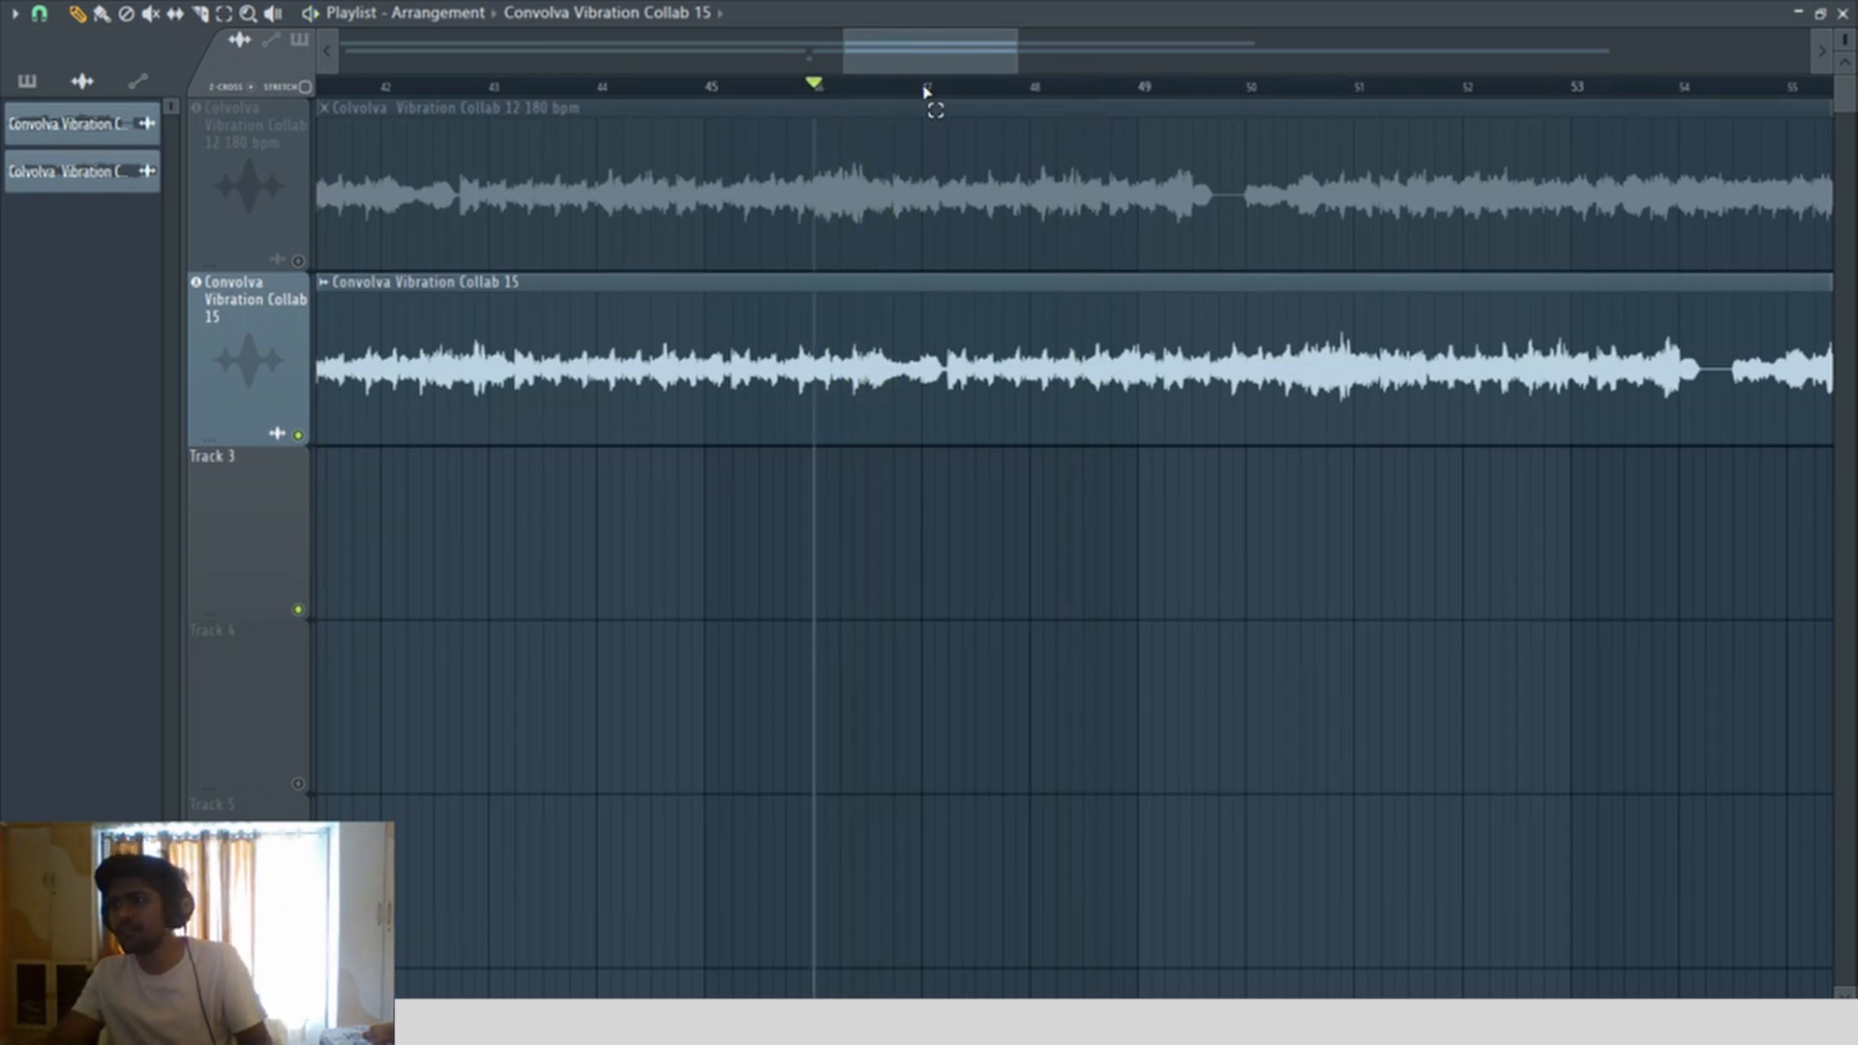
Step: Mark the second half of bar 46 as the timeline selection and deselect it
{"action": "key", "text": "ctrl+a"}
{"action": "key", "text": "ctrl+d"}
{"action": "left_click_drag", "start_coordinate": [657, 87], "coordinate": [811, 122]}
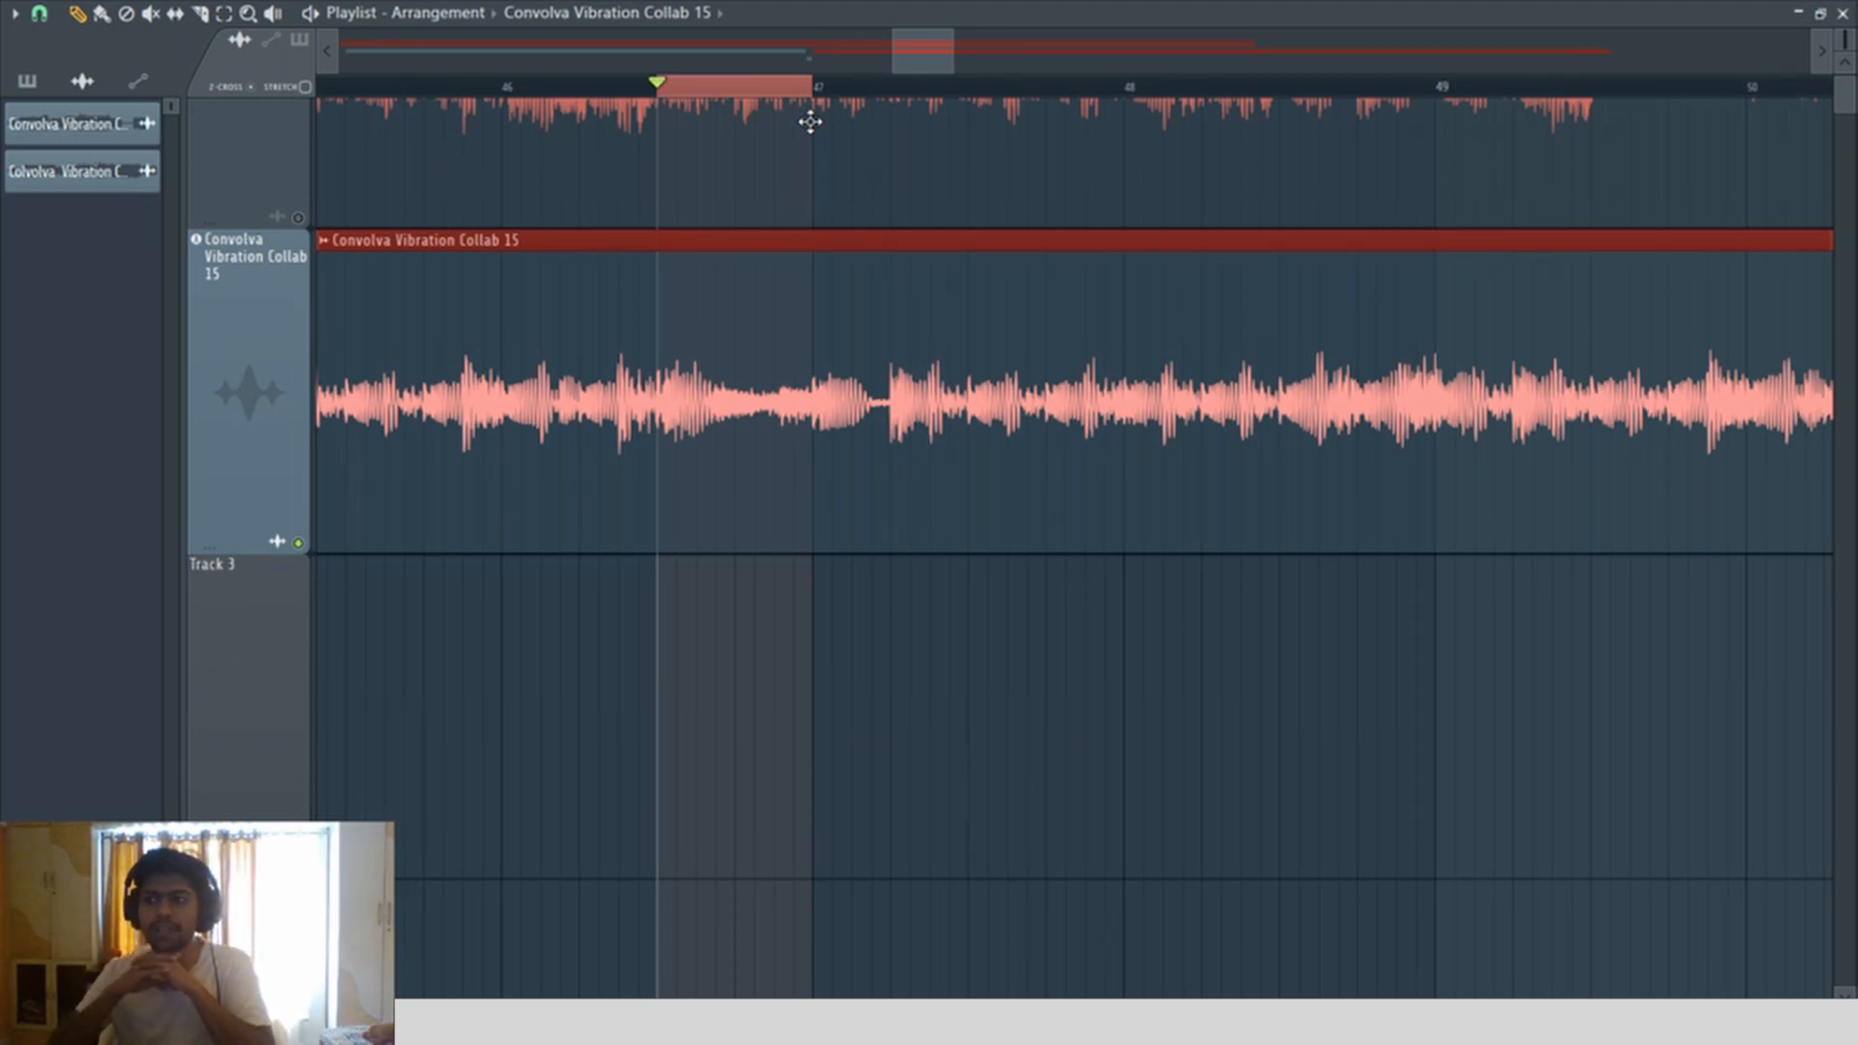
{"action": "key", "text": "ctrl+d"}
Step: Play the version 15 clip from the middle of bar 46 to about bar 54, comparing its waveform with version 12
{"action": "key", "text": "space"}
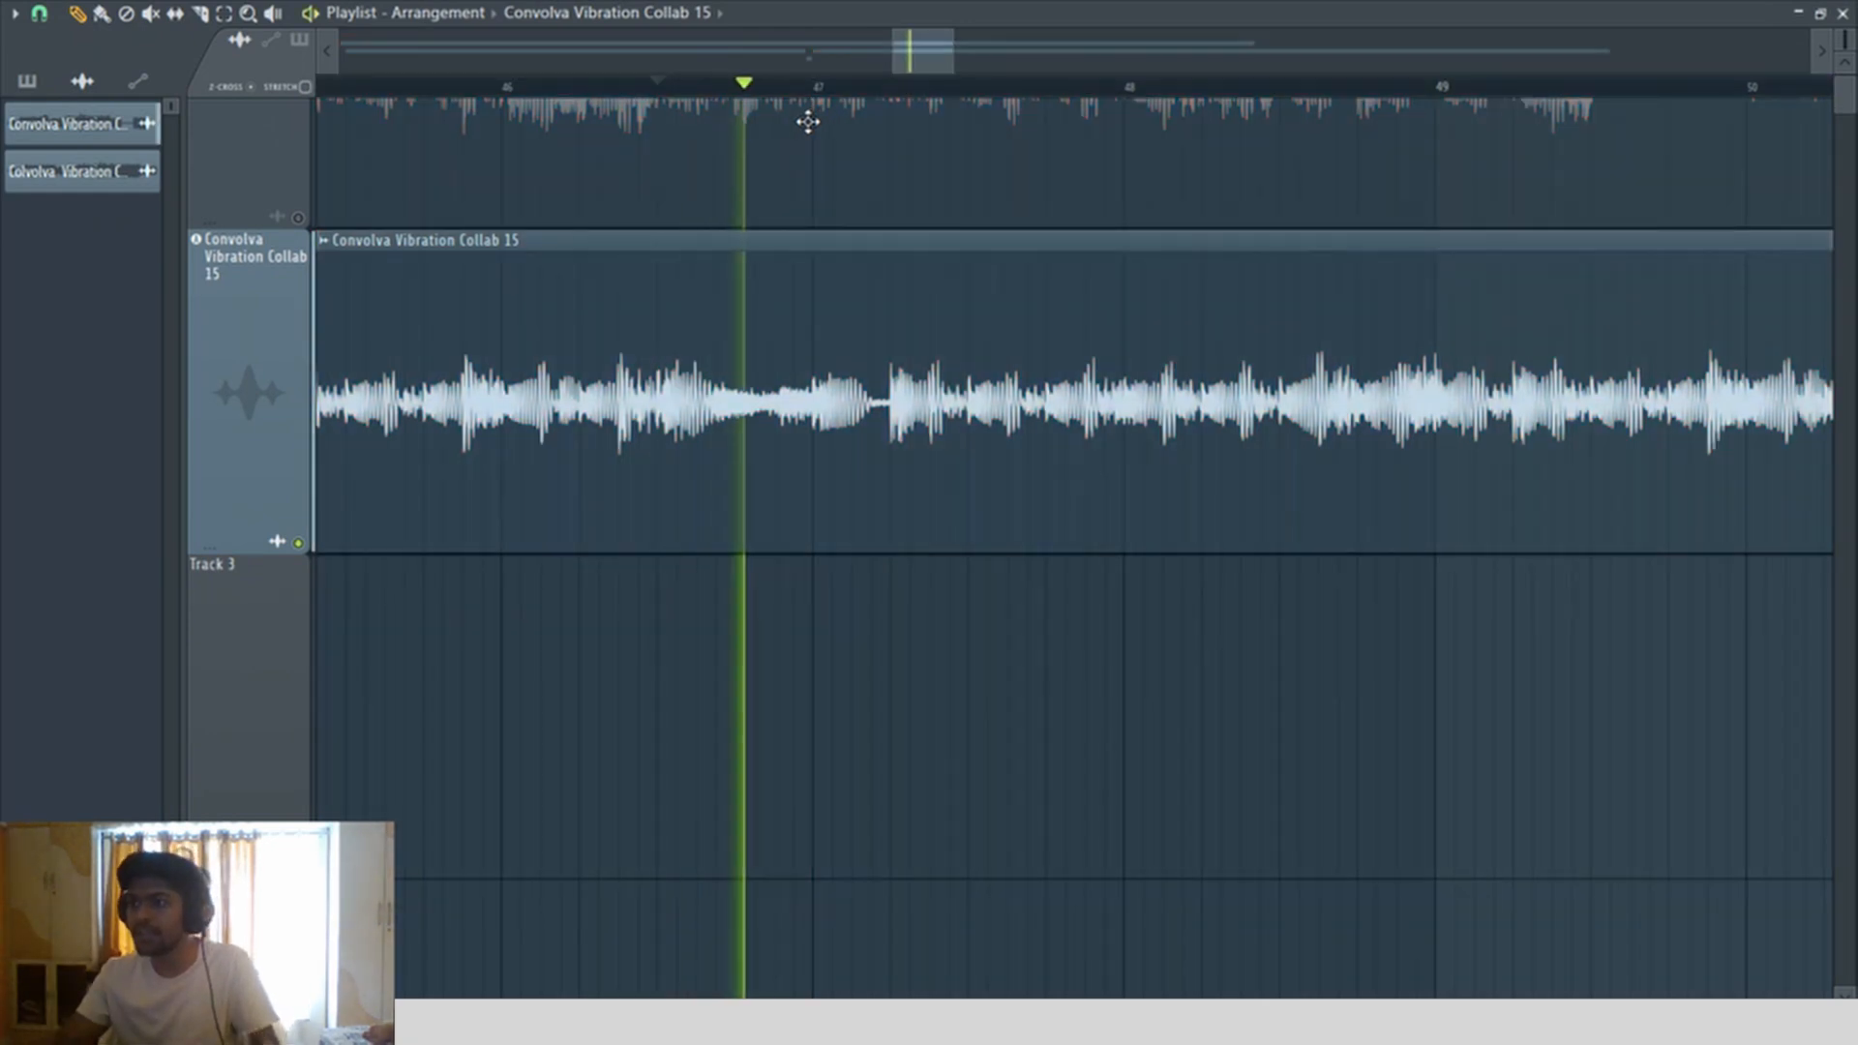
{"action": "scroll", "coordinate": [784, 378], "scroll_direction": "down", "scroll_amount": 5, "text": "ctrl"}
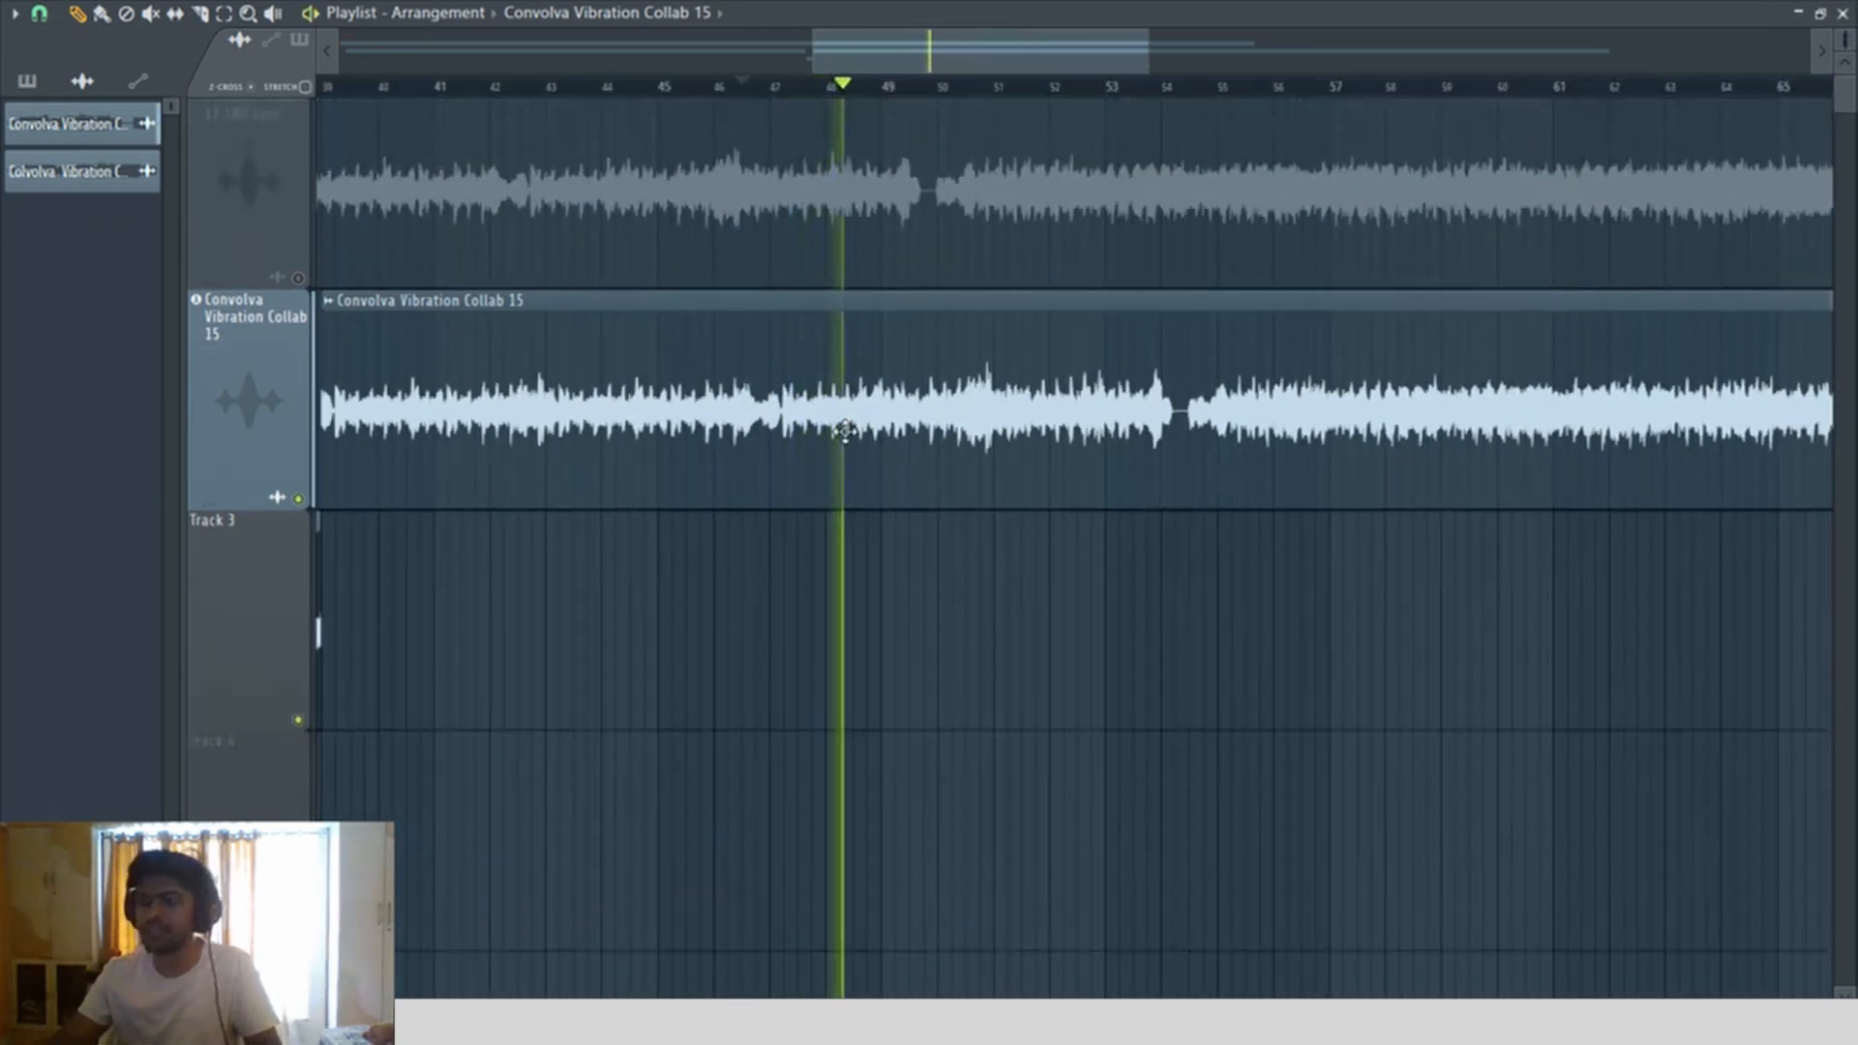
{"action": "scroll", "coordinate": [842, 427], "scroll_direction": "down", "scroll_amount": 3, "text": "ctrl"}
{"action": "scroll", "coordinate": [1372, 300], "scroll_direction": "up", "scroll_amount": 4, "text": "ctrl"}
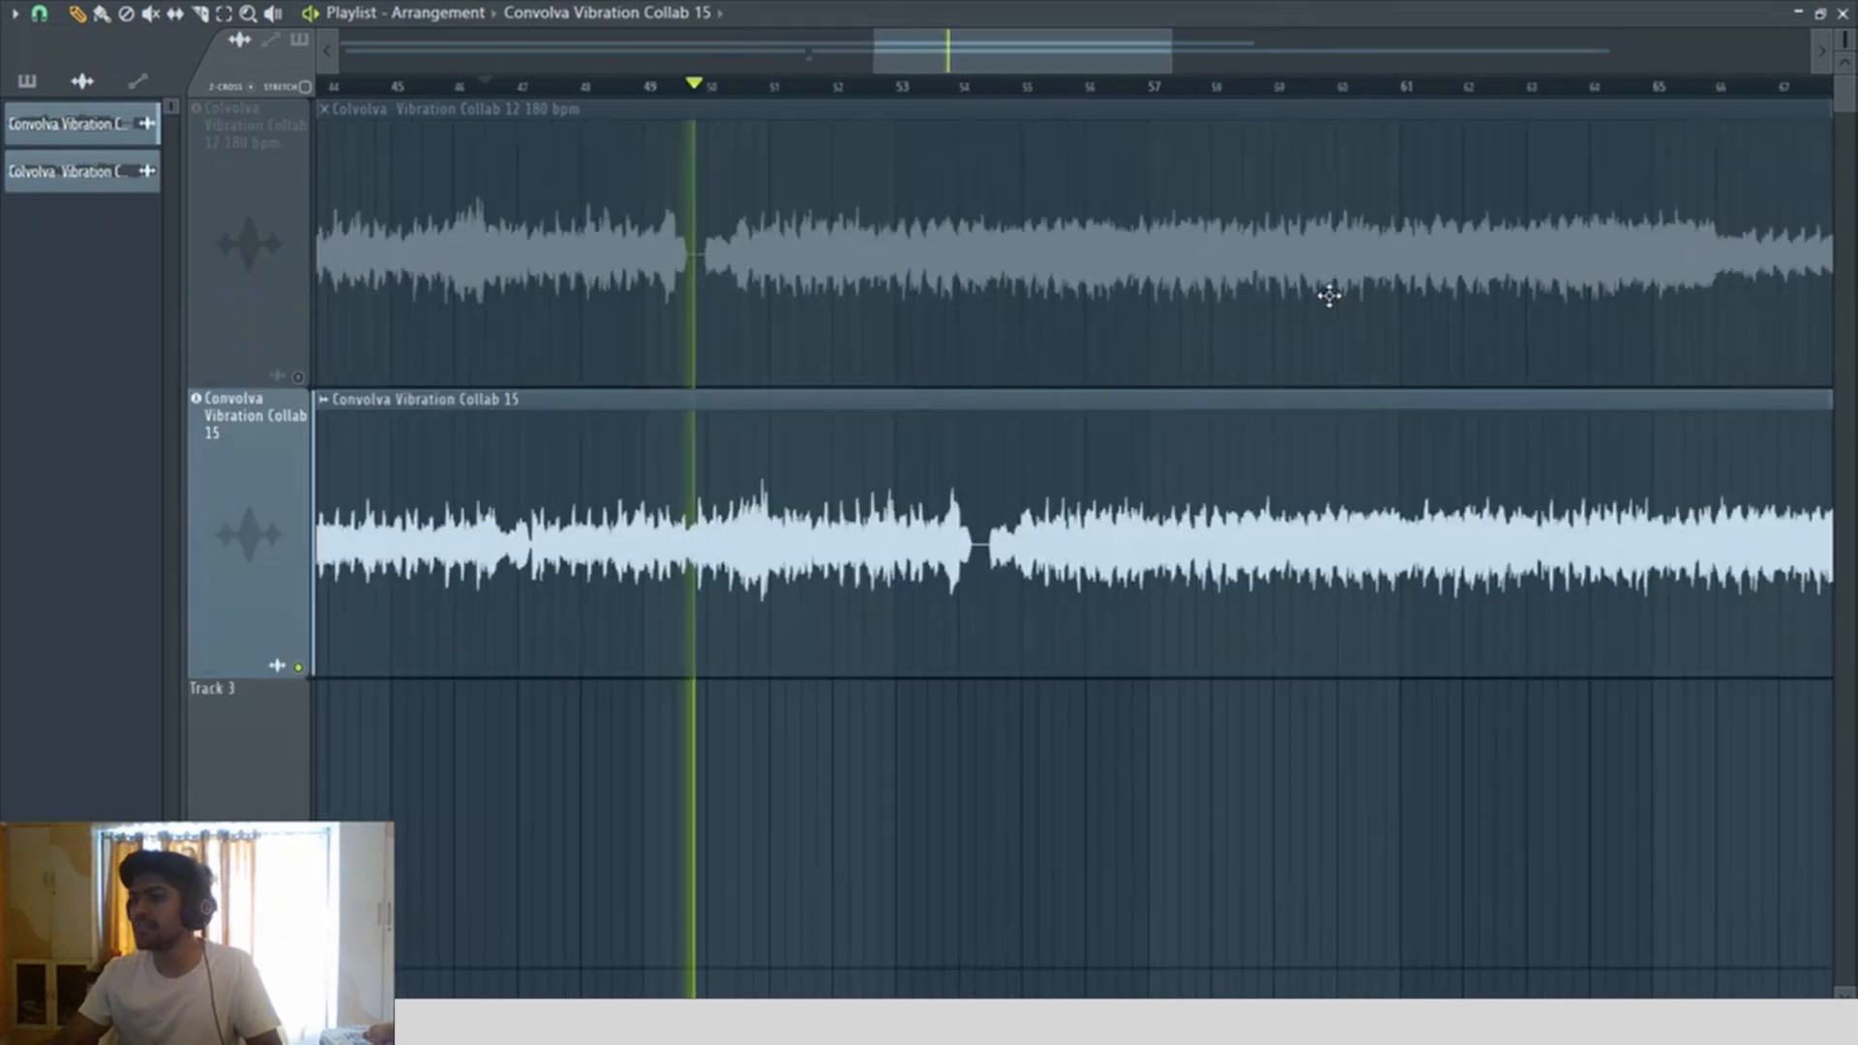
{"action": "scroll", "coordinate": [1026, 281], "scroll_direction": "down", "scroll_amount": 6, "text": "ctrl"}
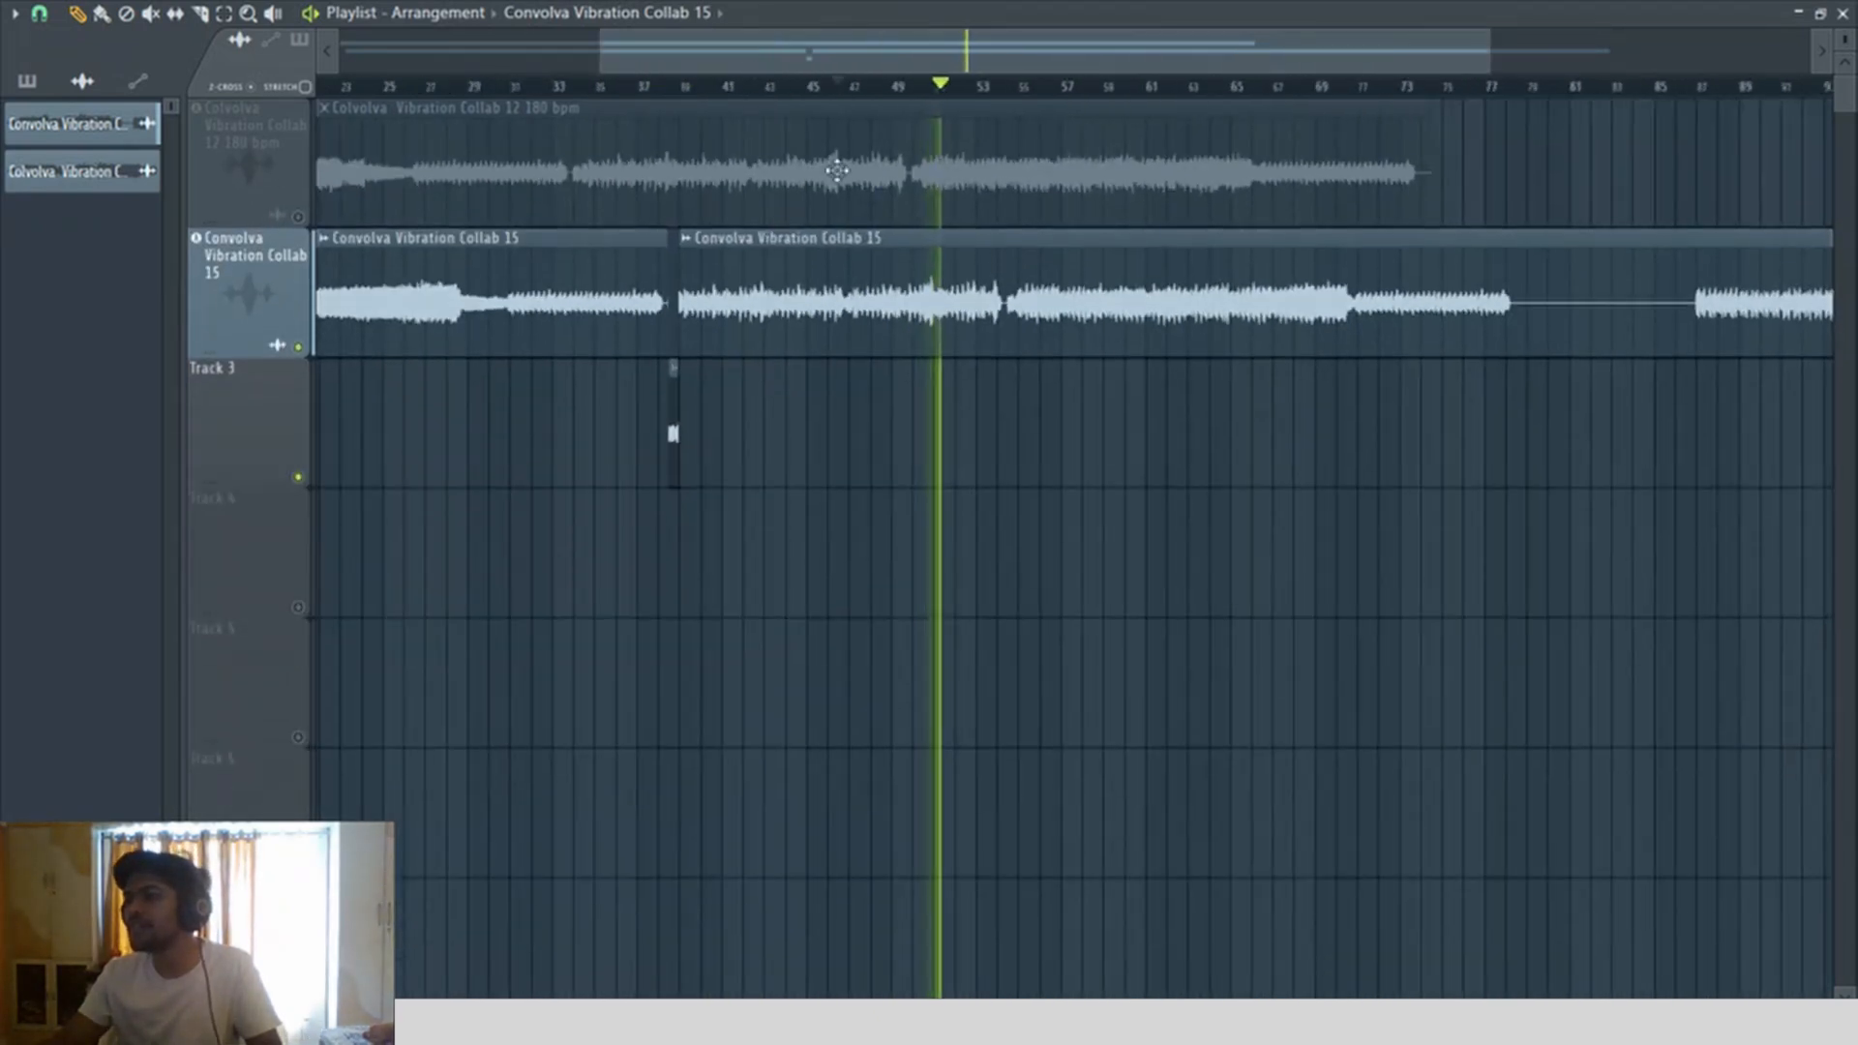
{"action": "scroll", "coordinate": [843, 172], "scroll_direction": "up", "scroll_amount": 4, "text": "ctrl"}
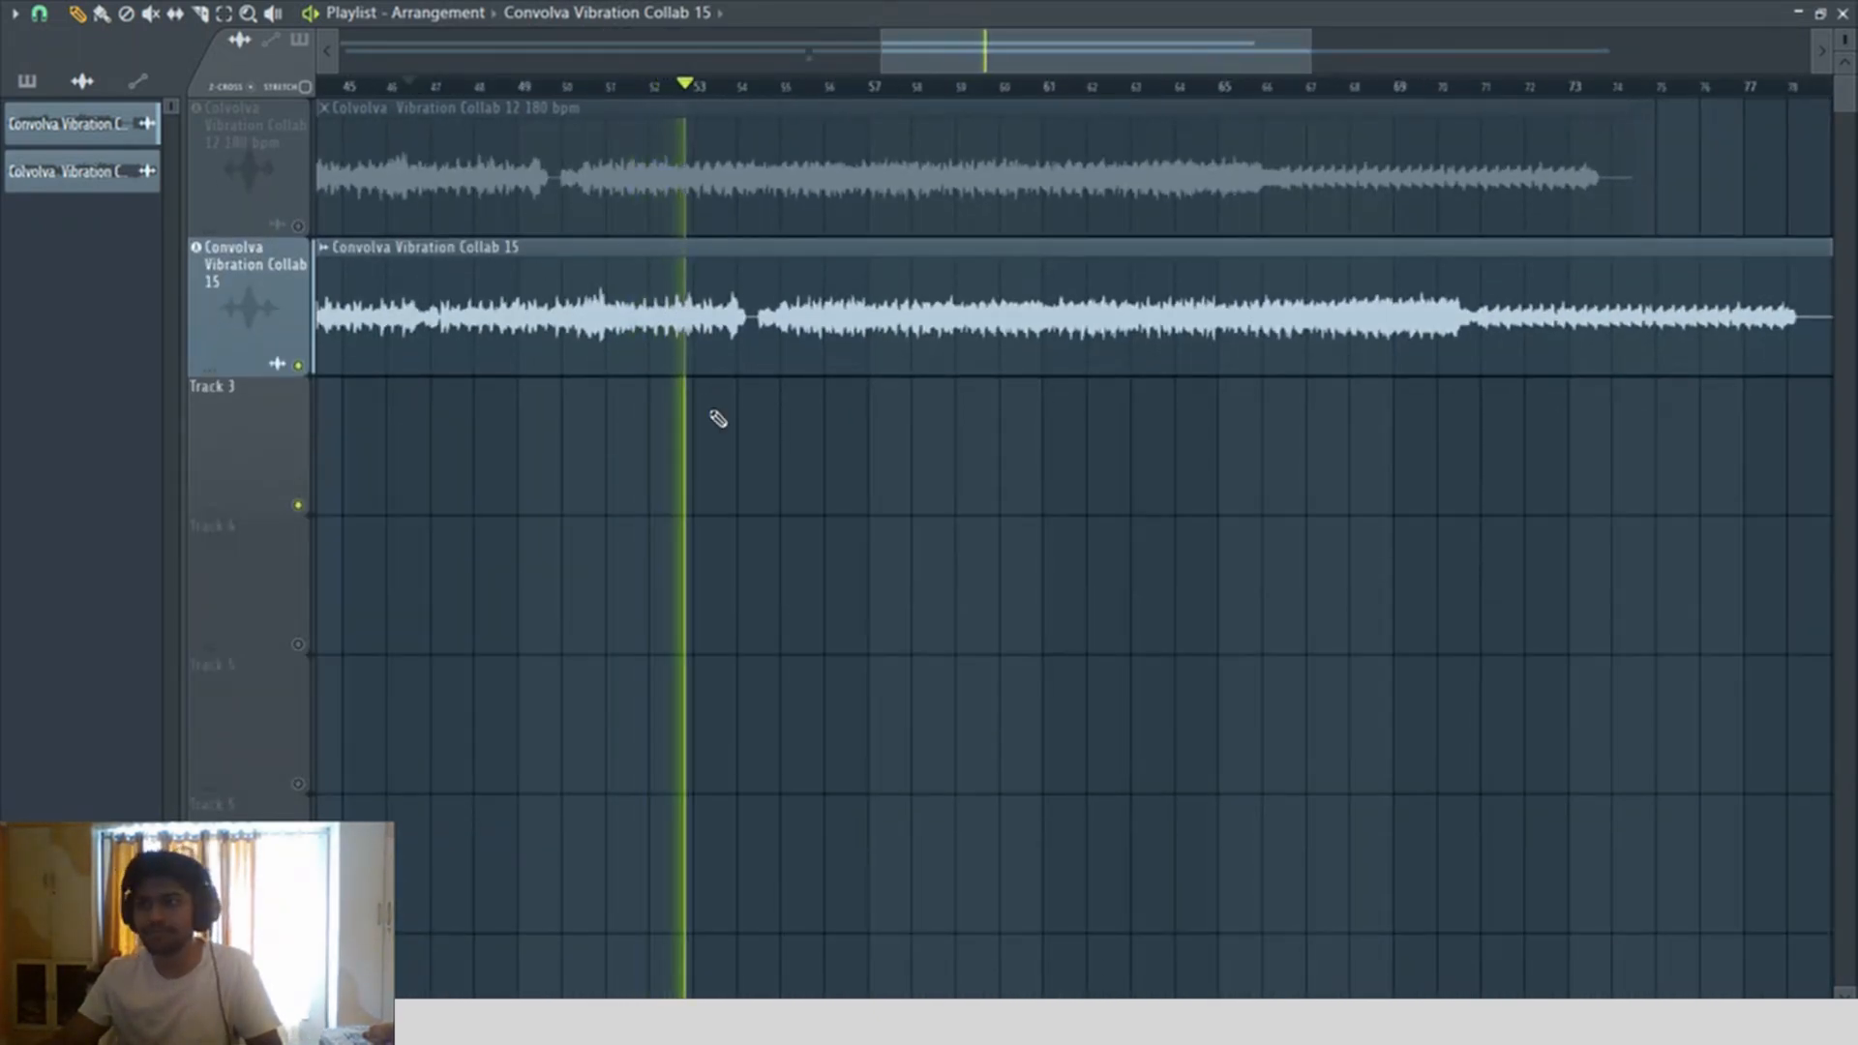
{"action": "scroll", "coordinate": [622, 140], "scroll_direction": "up", "scroll_amount": 2, "text": "ctrl"}
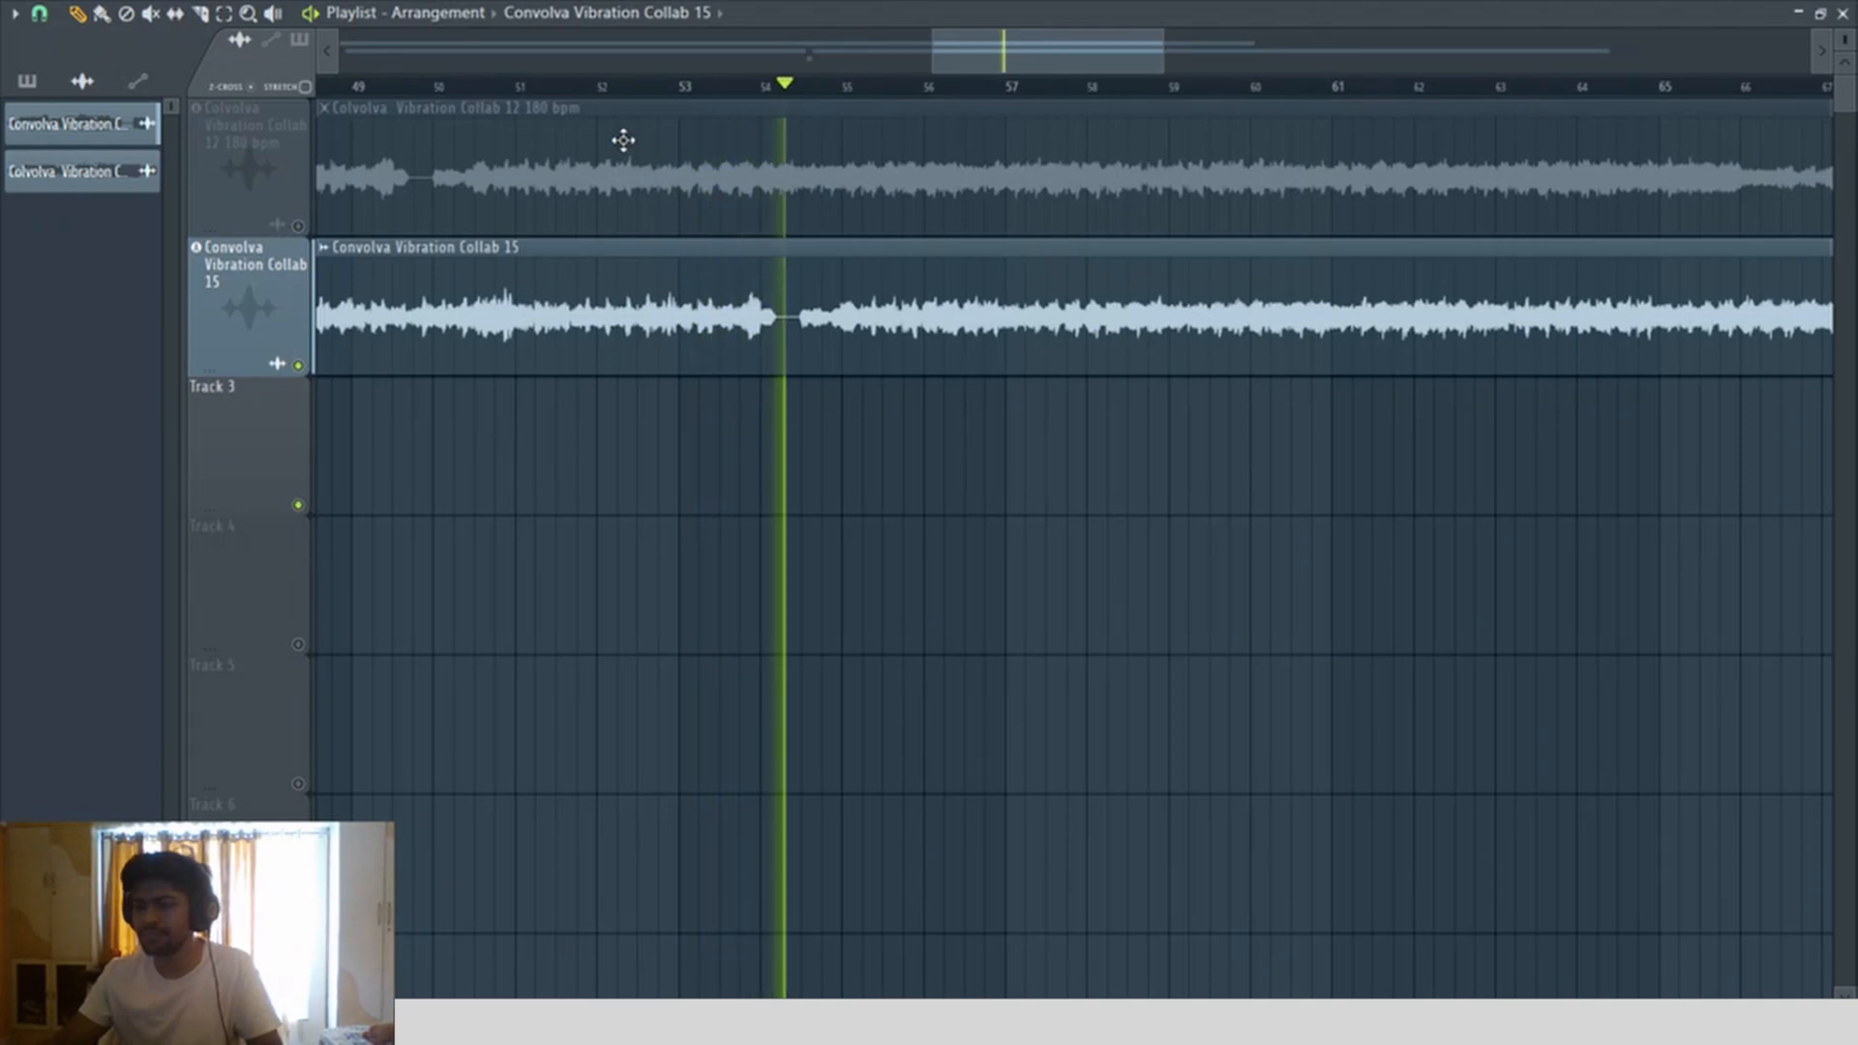
Step: Mark the passage from about bar 50 to bar 54, mark bar 54 itself, and clear the timeline selection
{"action": "left_click_drag", "start_coordinate": [442, 89], "coordinate": [758, 205]}
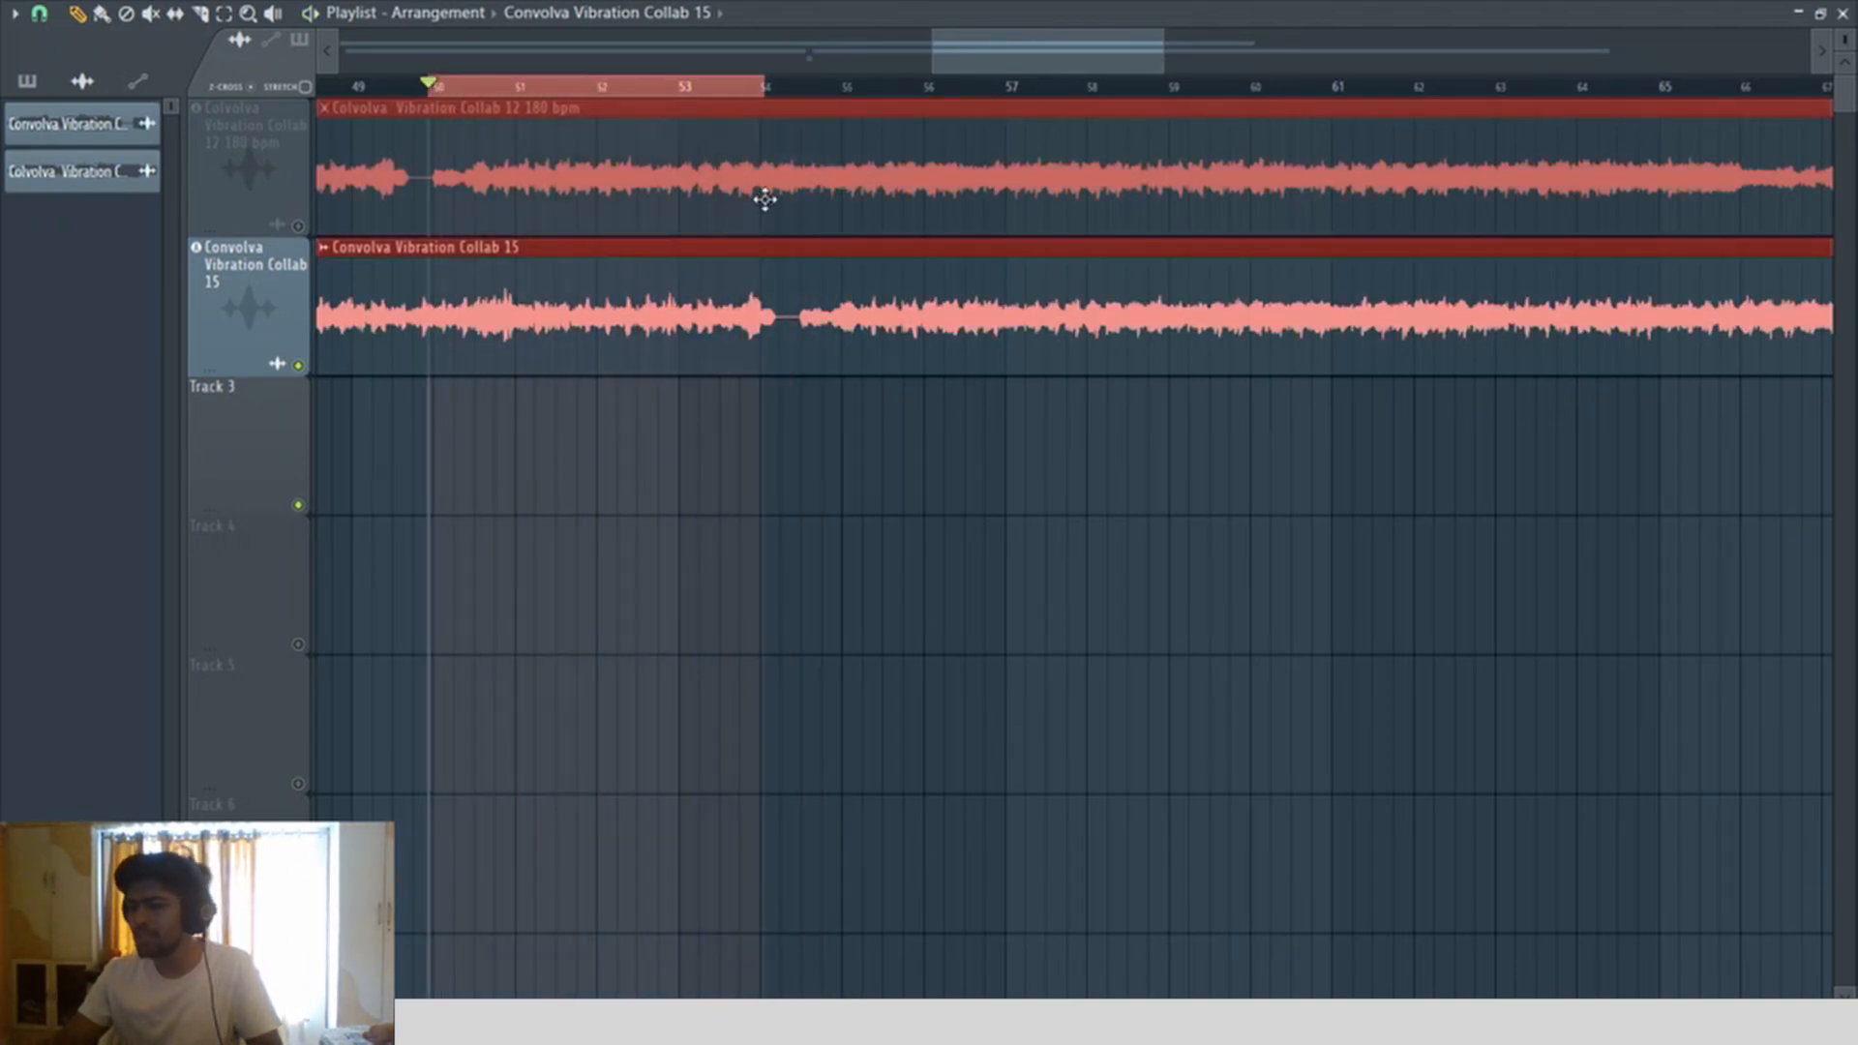
{"action": "left_click_drag", "start_coordinate": [765, 86], "coordinate": [841, 114]}
{"action": "key", "text": "ctrl+a"}
{"action": "key", "text": "ctrl+d"}
Step: Play the version 15 clip from bar 49 through the silent gap in bar 54 to about bar 57 and stop
{"action": "left_click", "coordinate": [355, 86]}
{"action": "key", "text": "space"}
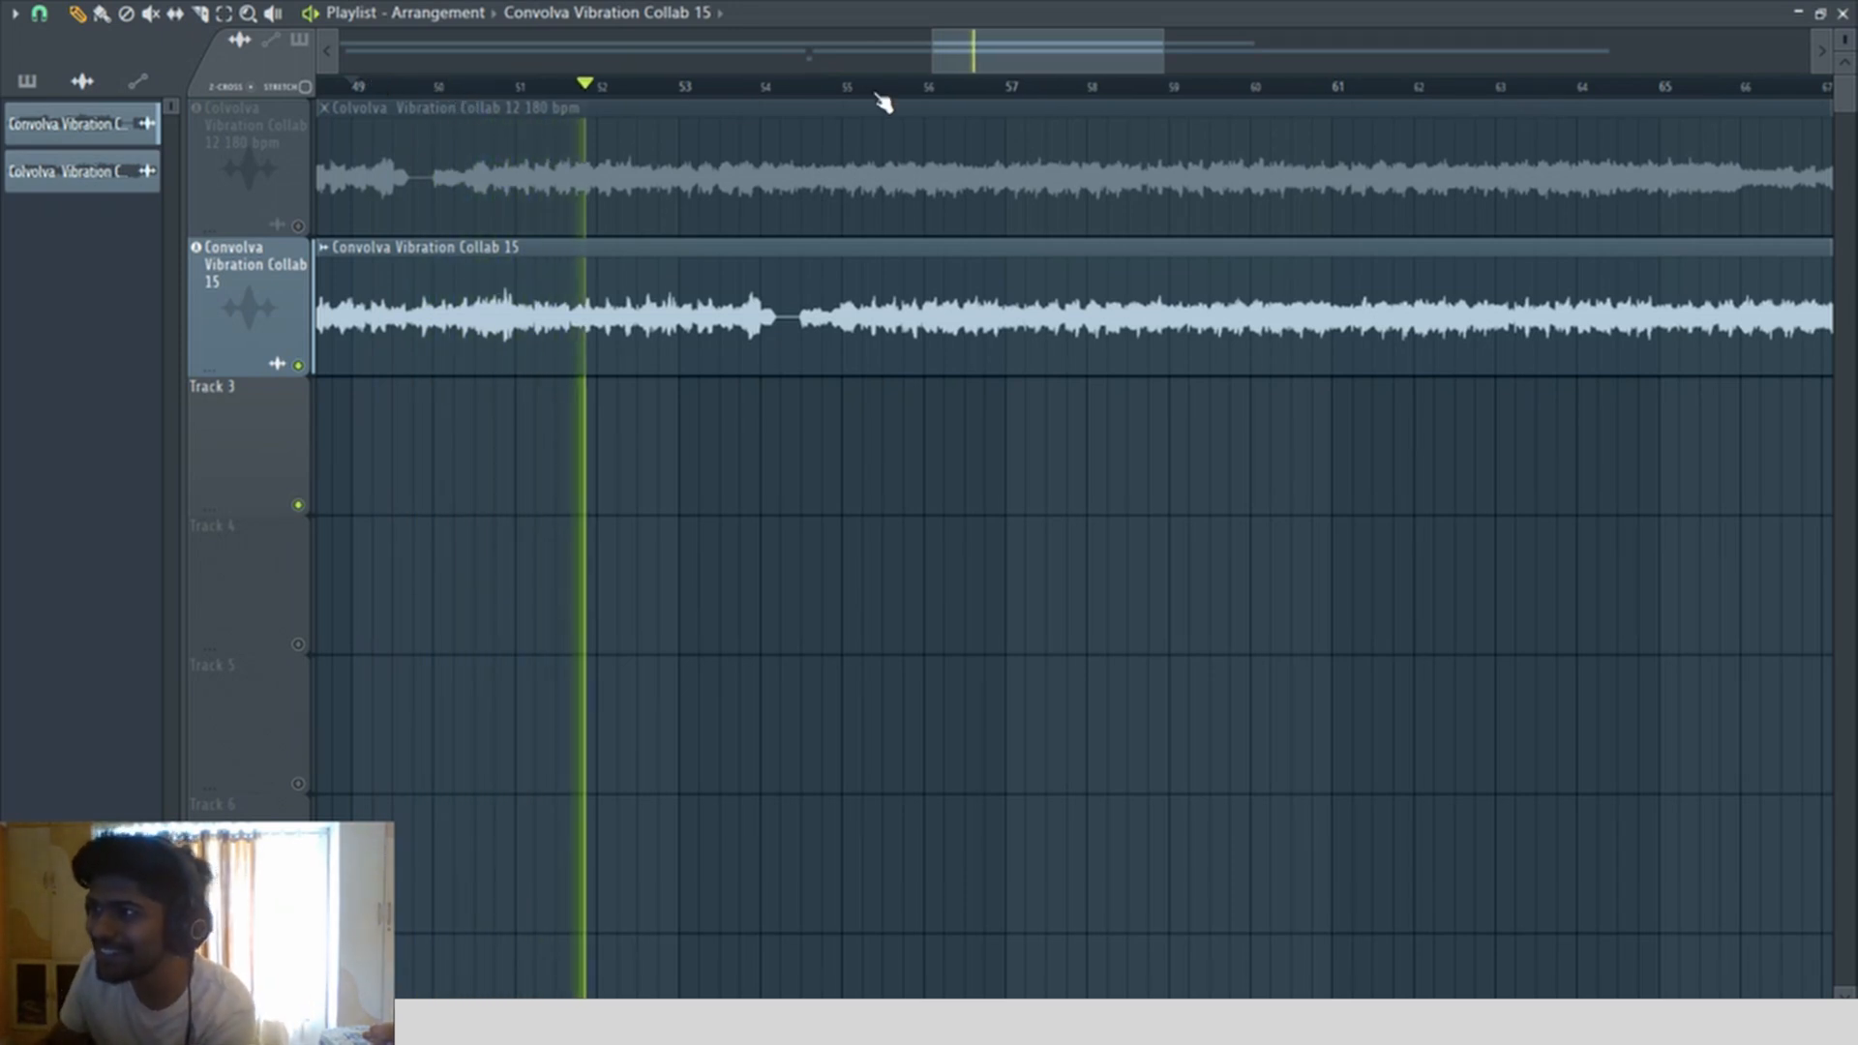
{"action": "scroll", "coordinate": [868, 85], "scroll_direction": "up", "scroll_amount": 4}
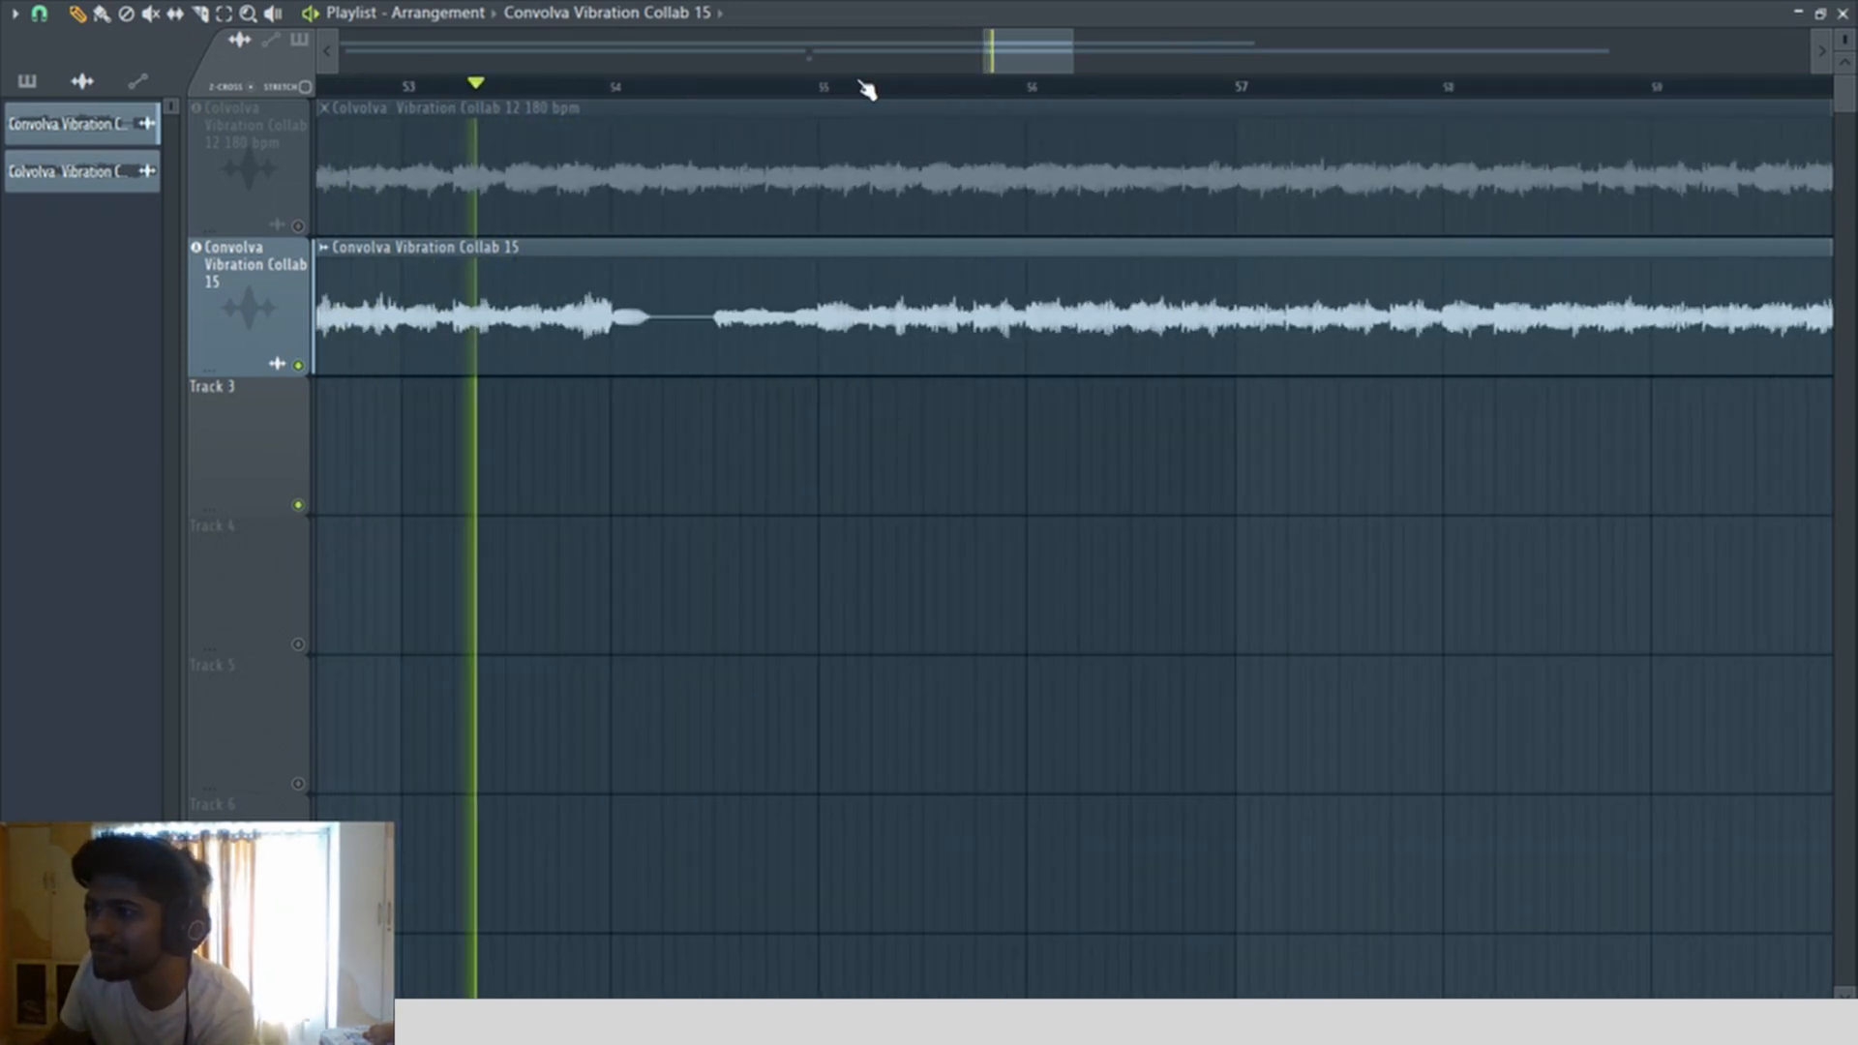
{"action": "scroll", "coordinate": [867, 89], "scroll_direction": "up", "scroll_amount": 2}
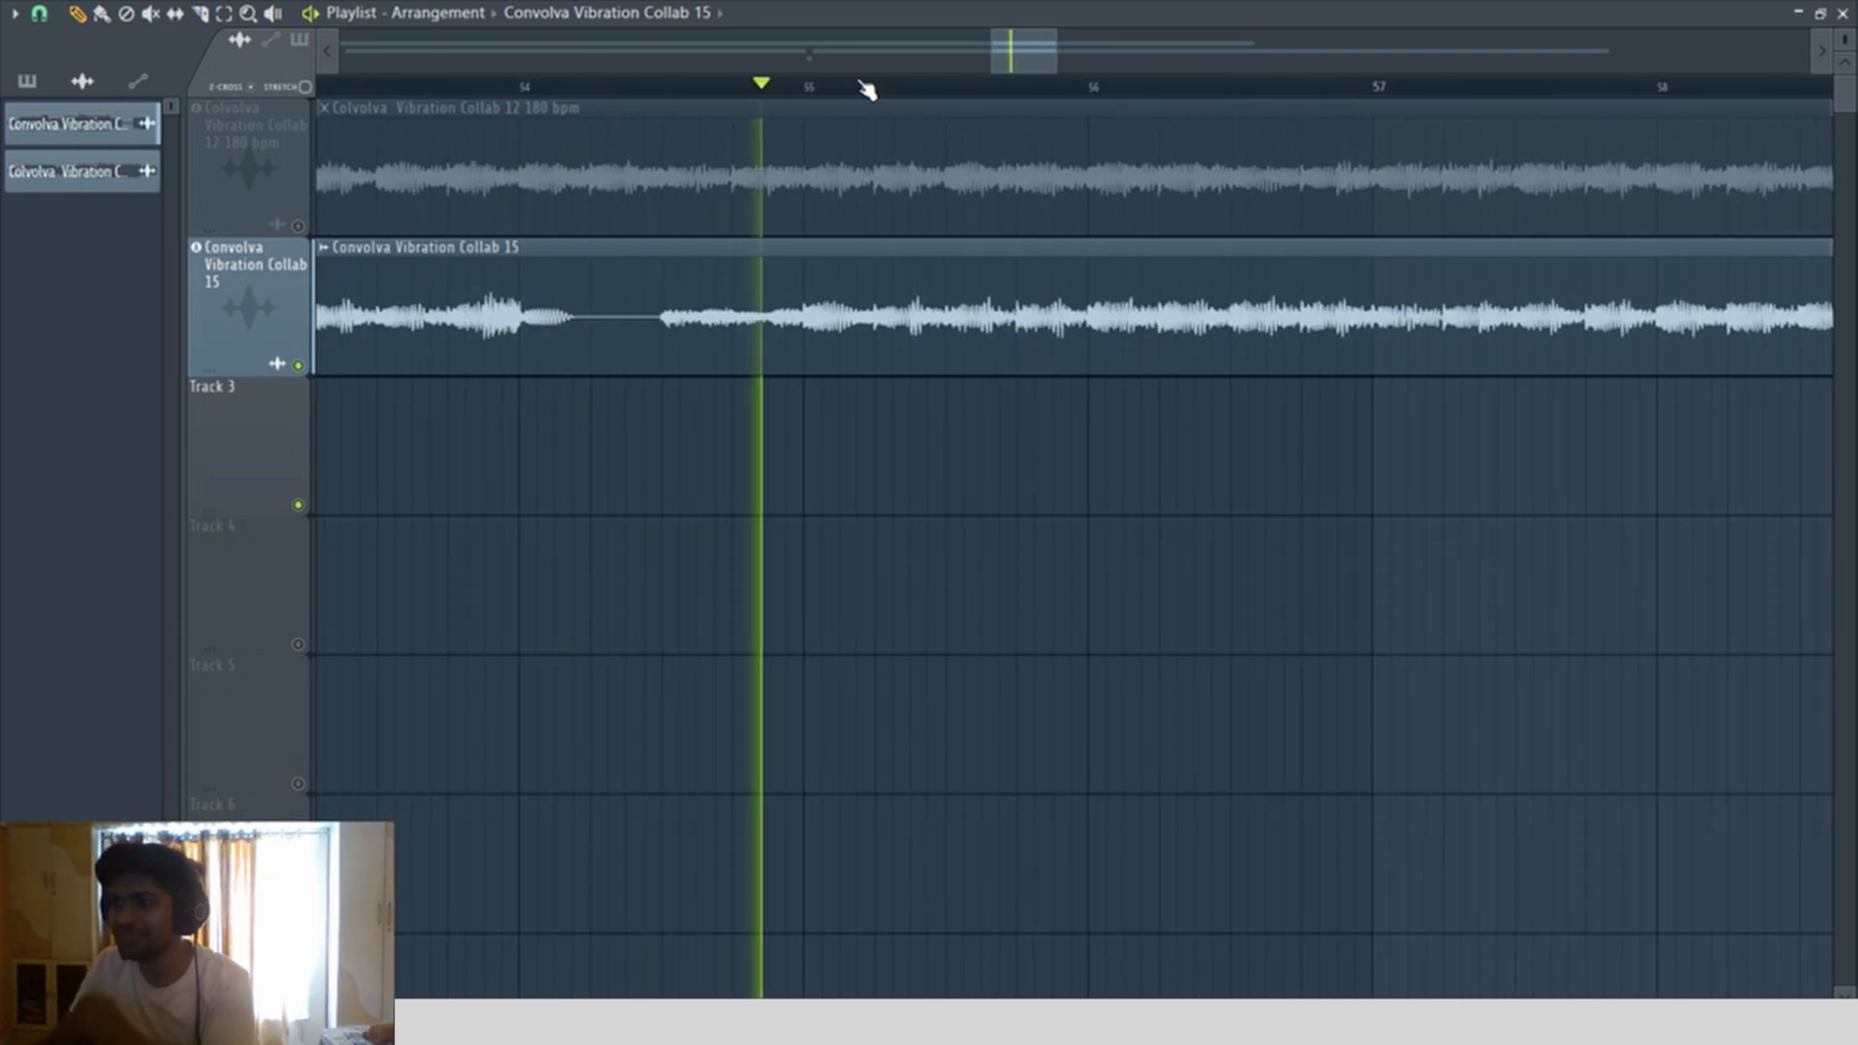
{"action": "scroll", "coordinate": [931, 465], "scroll_direction": "down", "scroll_amount": 8}
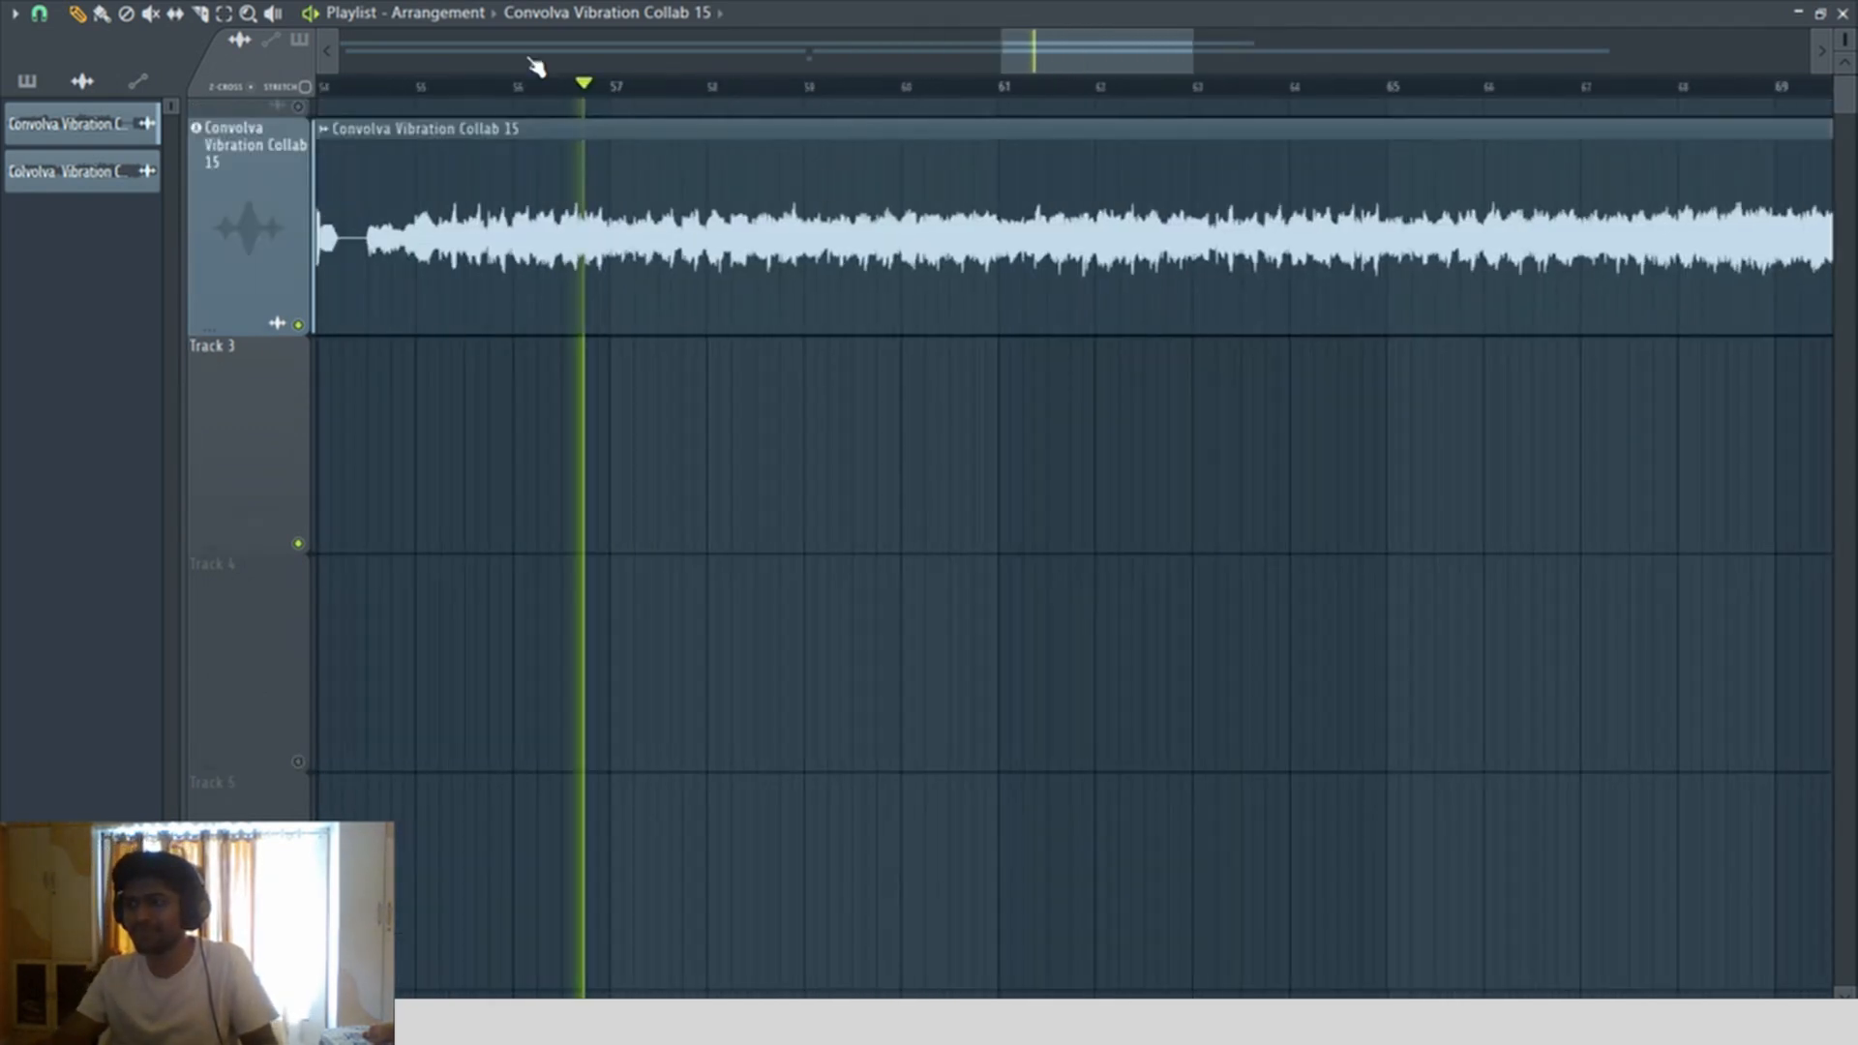
{"action": "key", "text": "space"}
Step: Play the version 15 clip from bar 55 to just past bar 57, comparing its waveform with version 12
{"action": "left_click", "coordinate": [576, 85]}
{"action": "left_click", "coordinate": [805, 85]}
{"action": "left_click", "coordinate": [463, 85]}
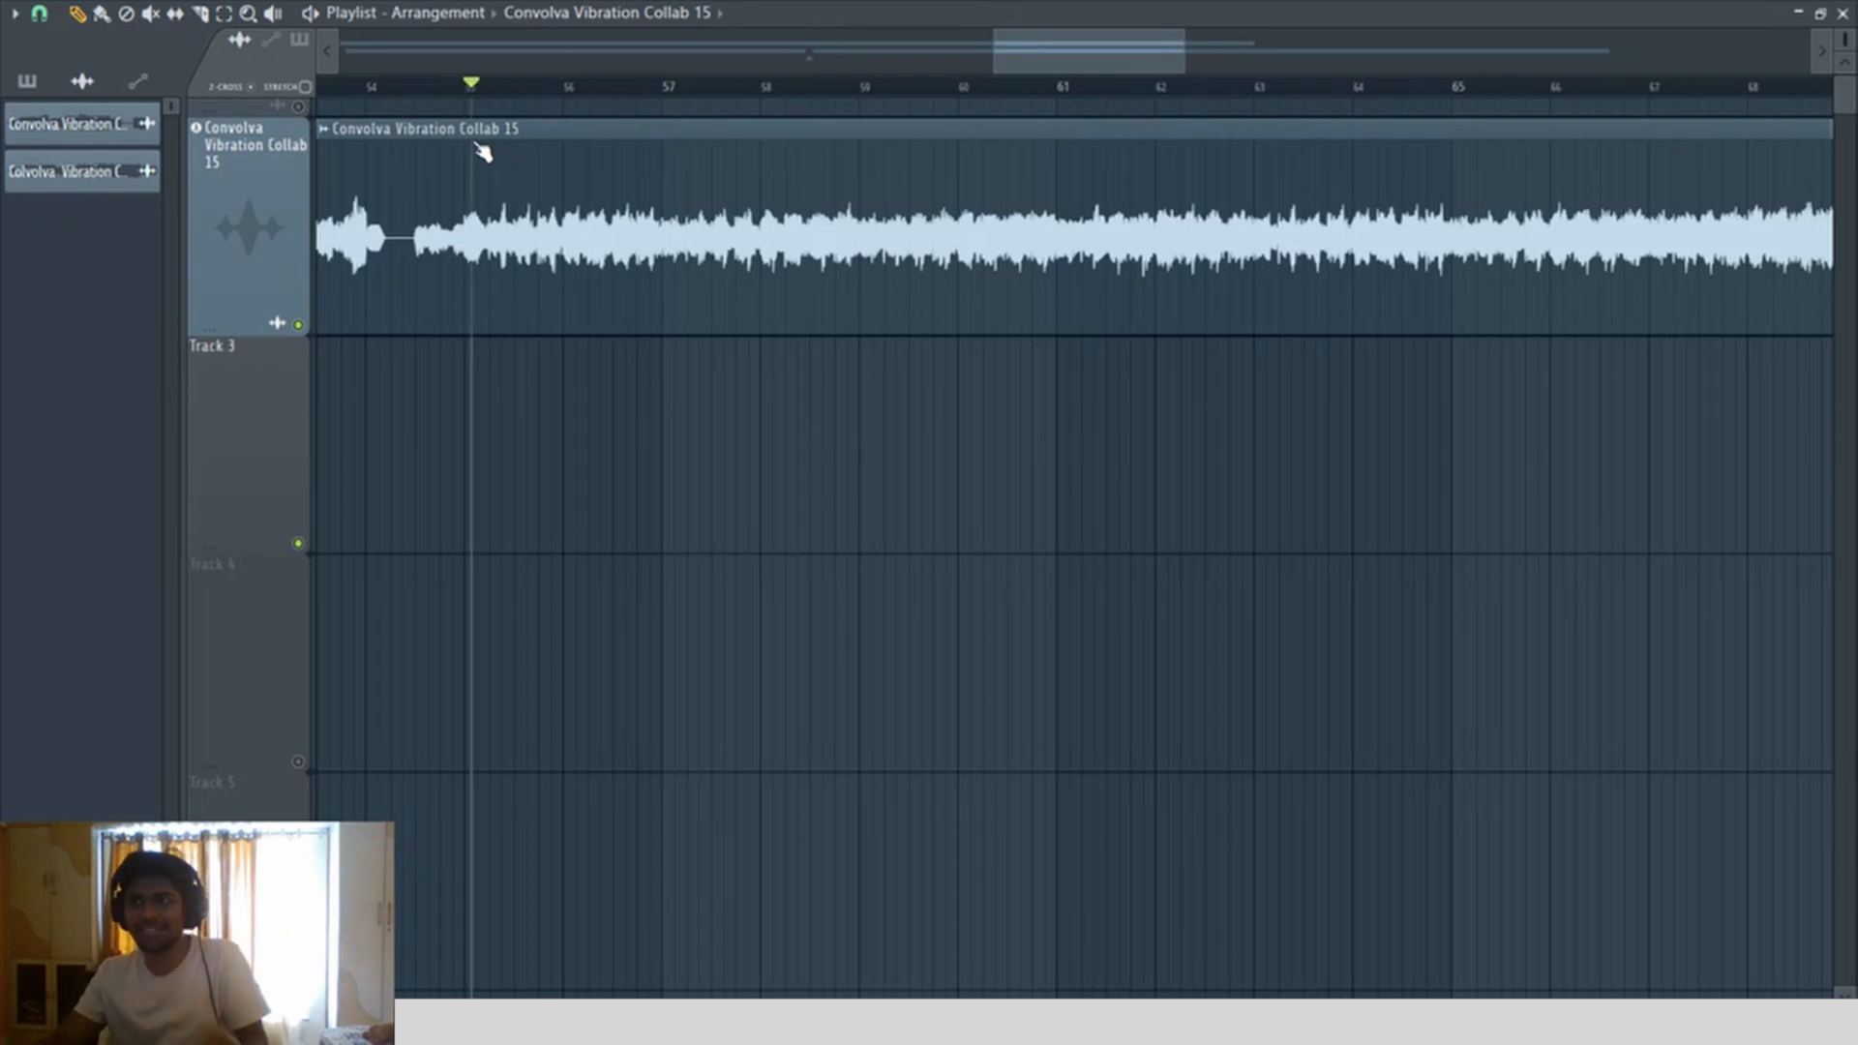
{"action": "scroll", "coordinate": [651, 281], "scroll_direction": "down", "scroll_amount": 8}
{"action": "scroll", "coordinate": [850, 207], "scroll_direction": "up", "scroll_amount": 4}
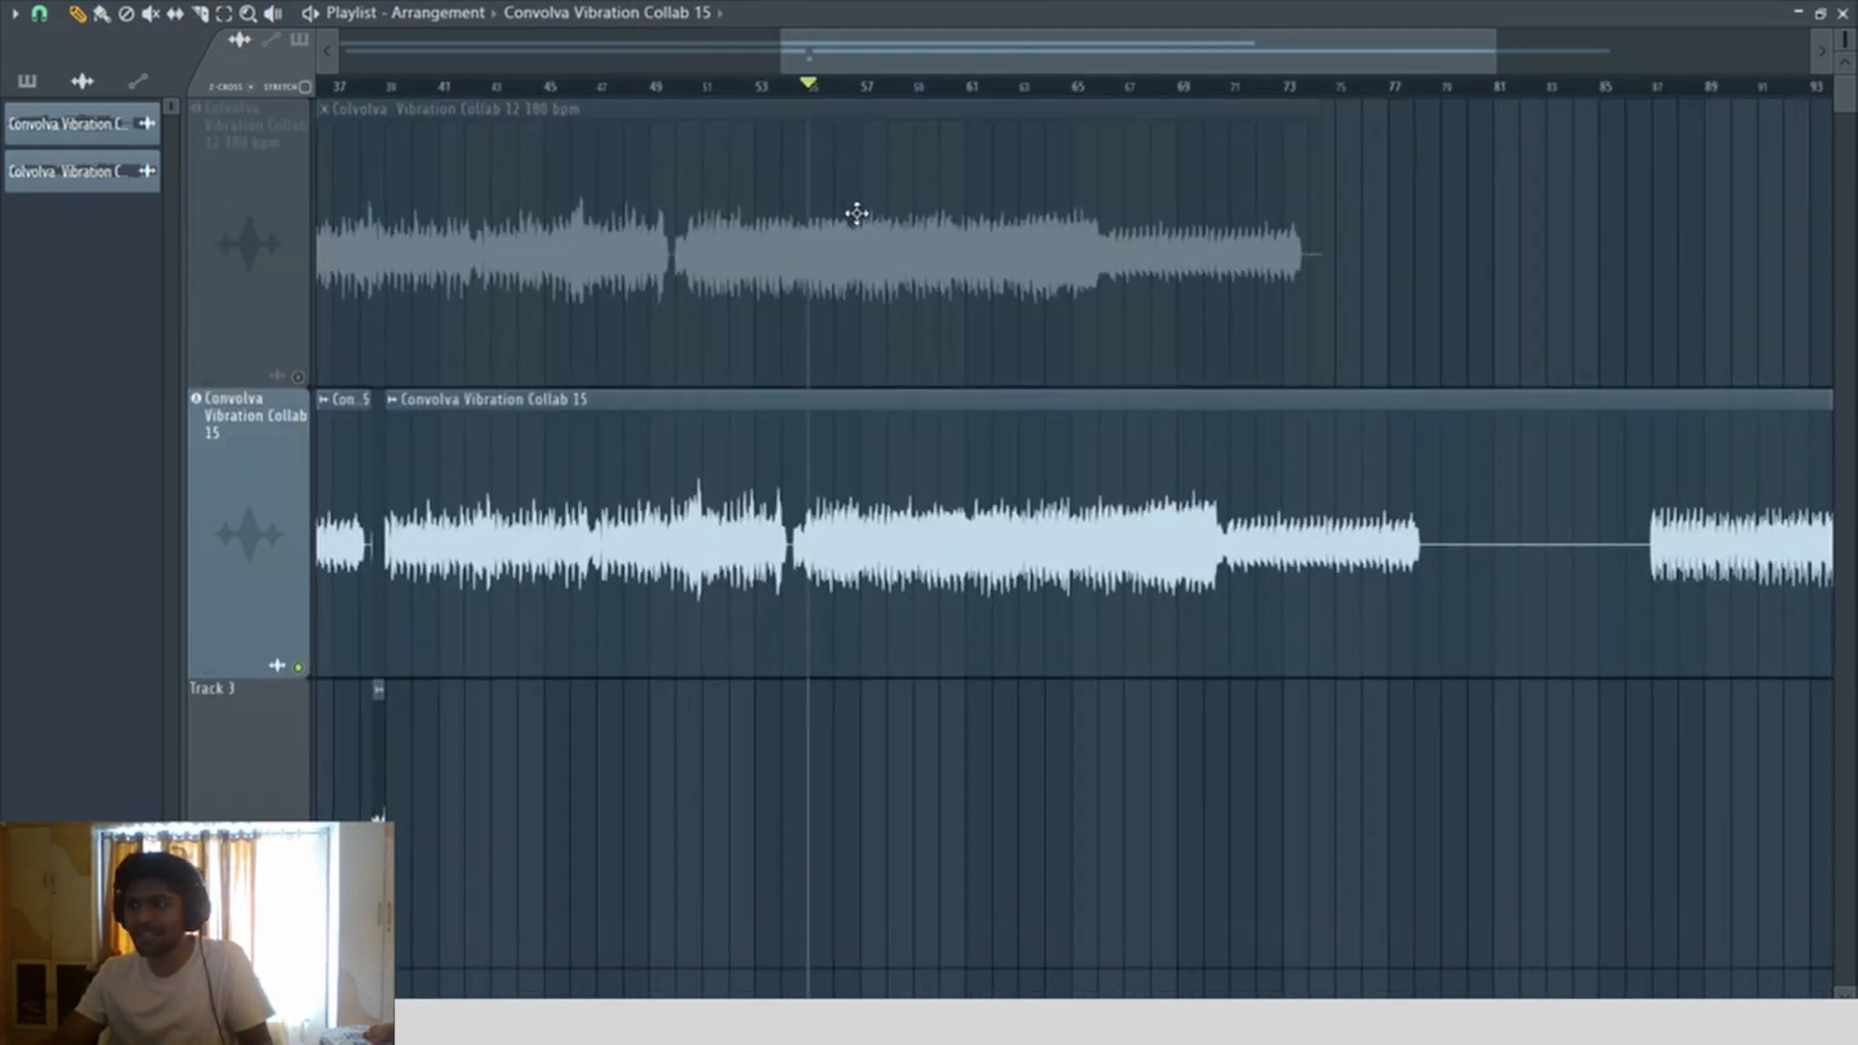
{"action": "scroll", "coordinate": [850, 207], "scroll_direction": "down", "scroll_amount": 2}
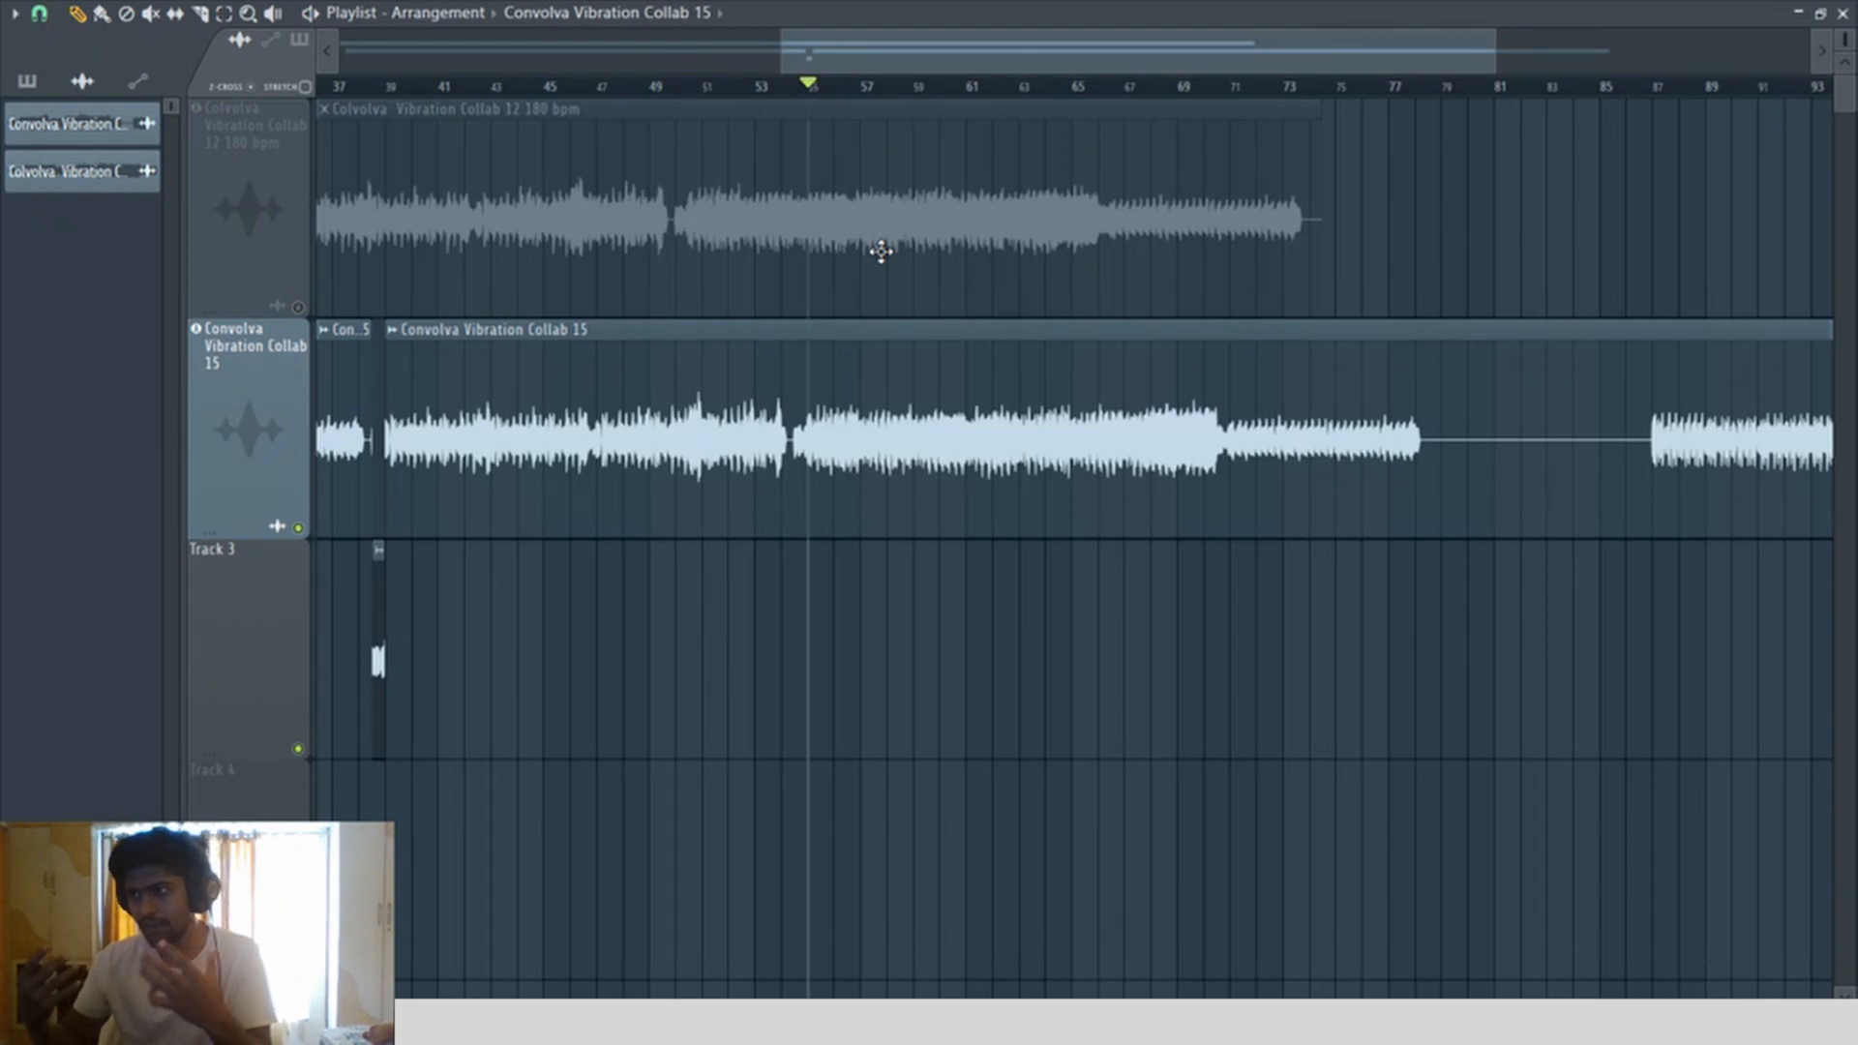
{"action": "key", "text": "space"}
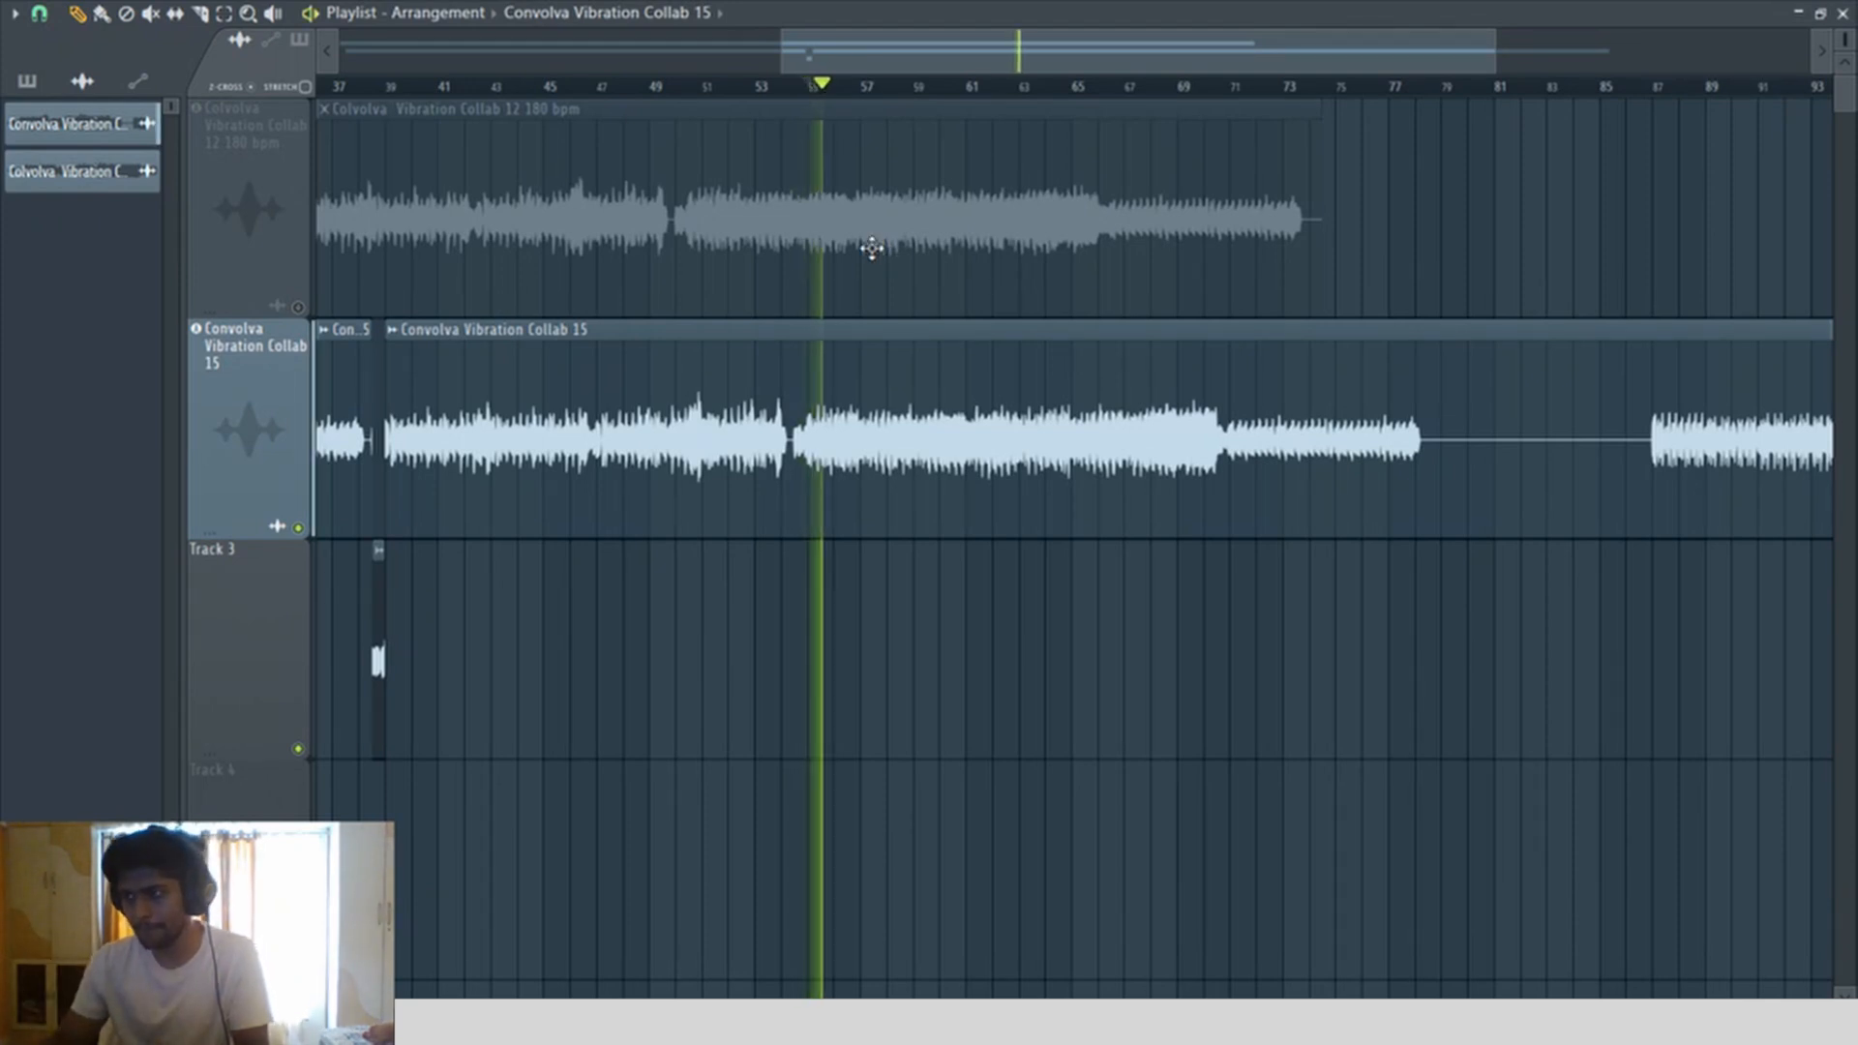
{"action": "scroll", "coordinate": [1036, 91], "scroll_direction": "up", "scroll_amount": 3}
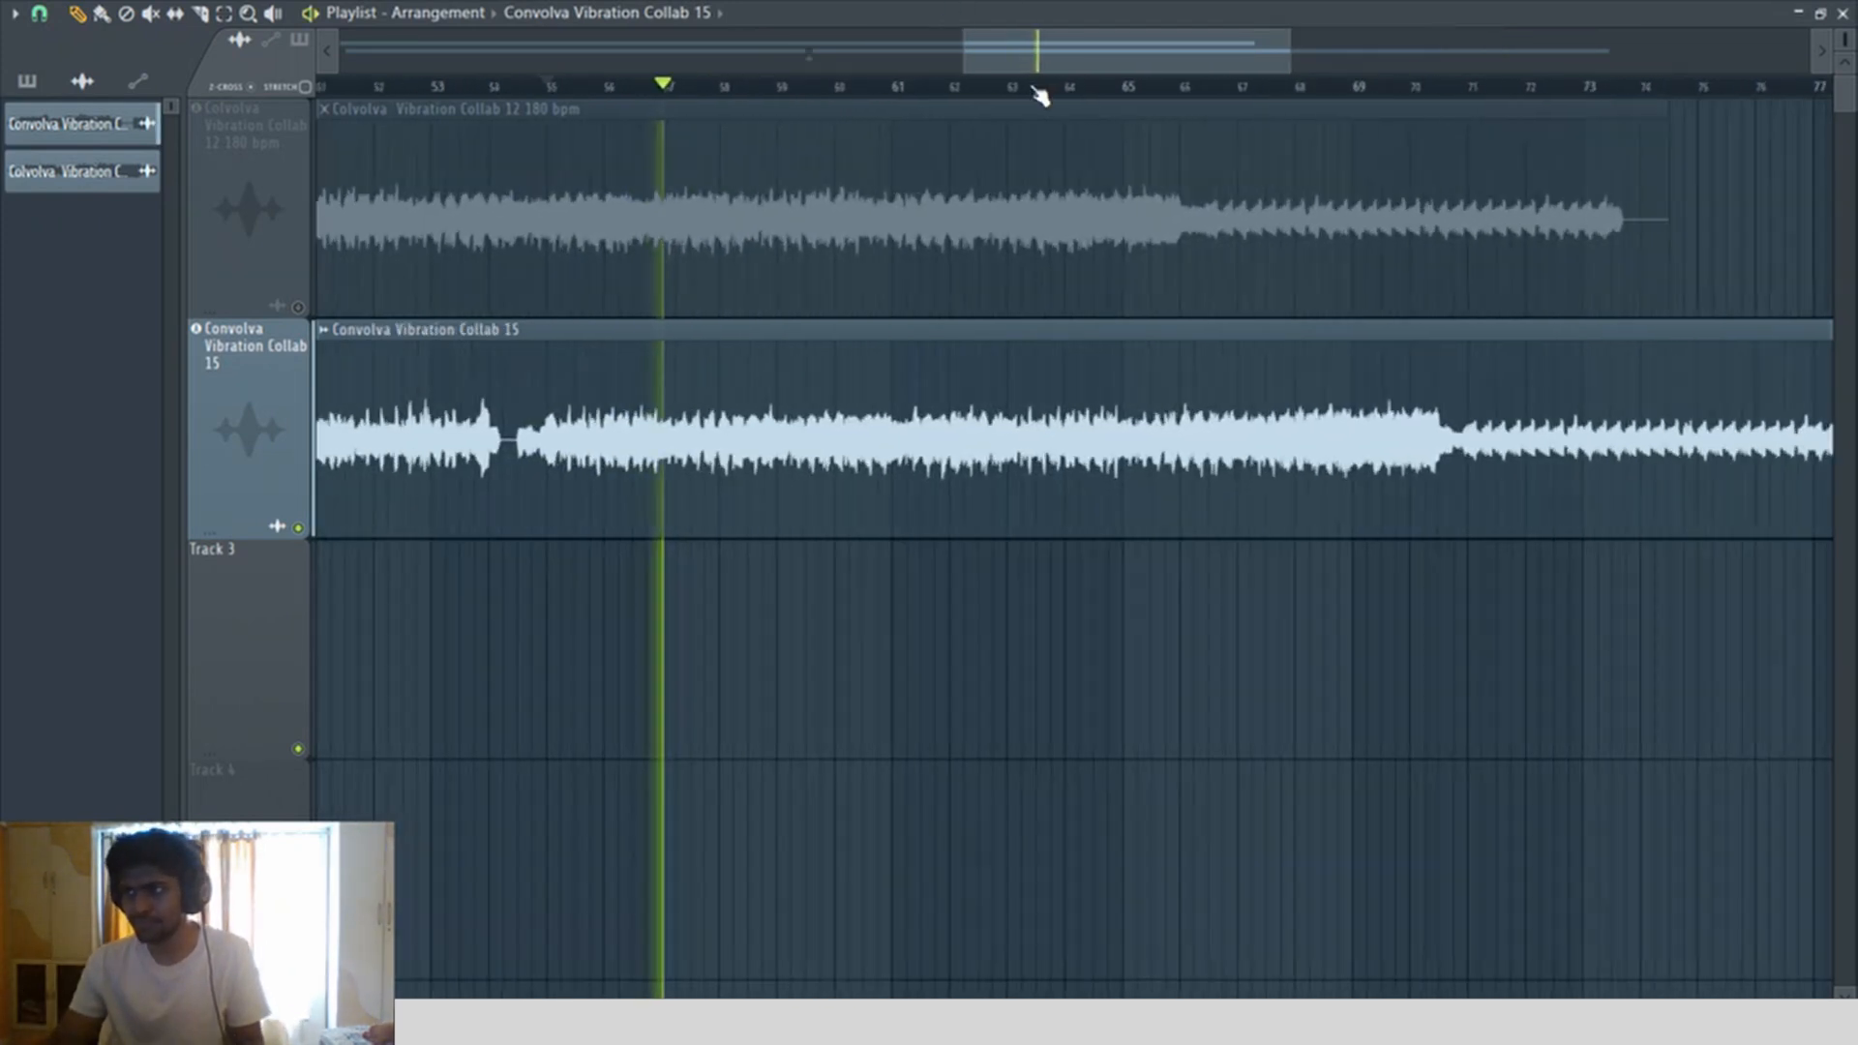
{"action": "scroll", "coordinate": [1037, 91], "scroll_direction": "down", "scroll_amount": 3}
{"action": "key", "text": "space"}
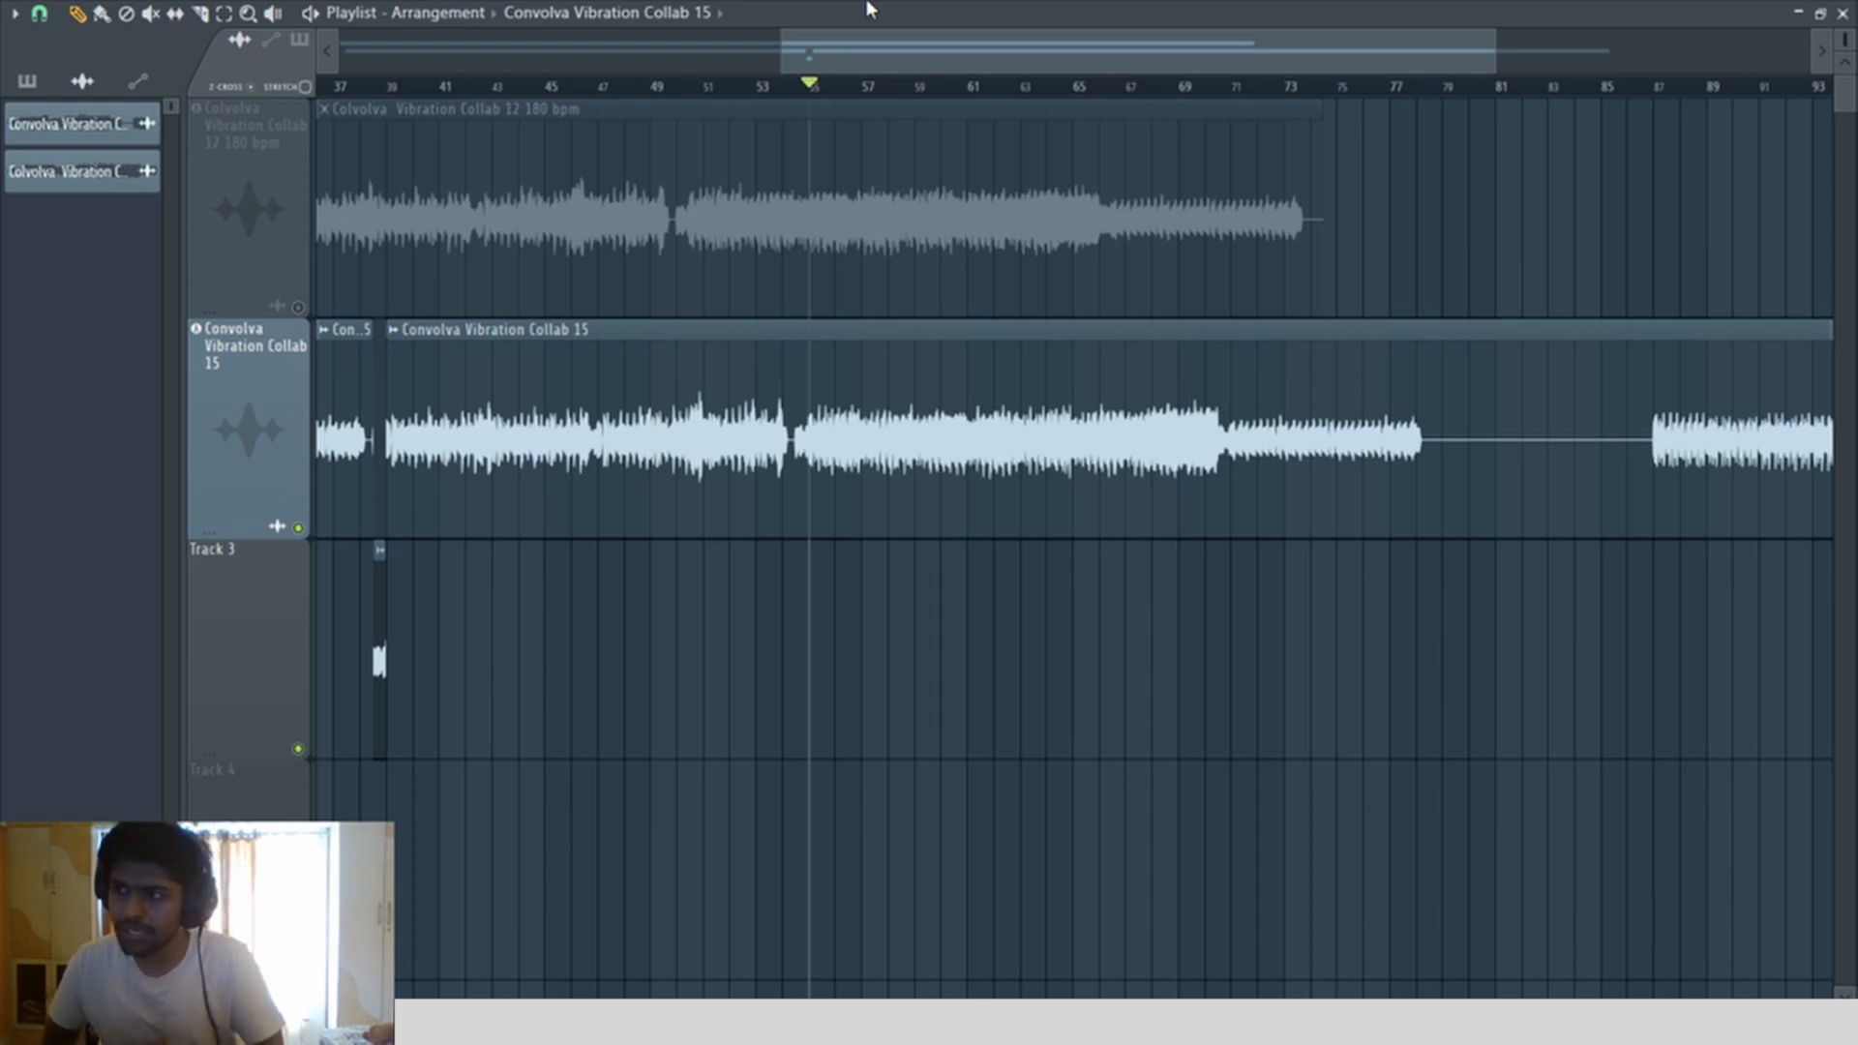
Step: Play the version 15 clip from bar 55 to nearly bar 69 and stop
{"action": "key", "text": "space"}
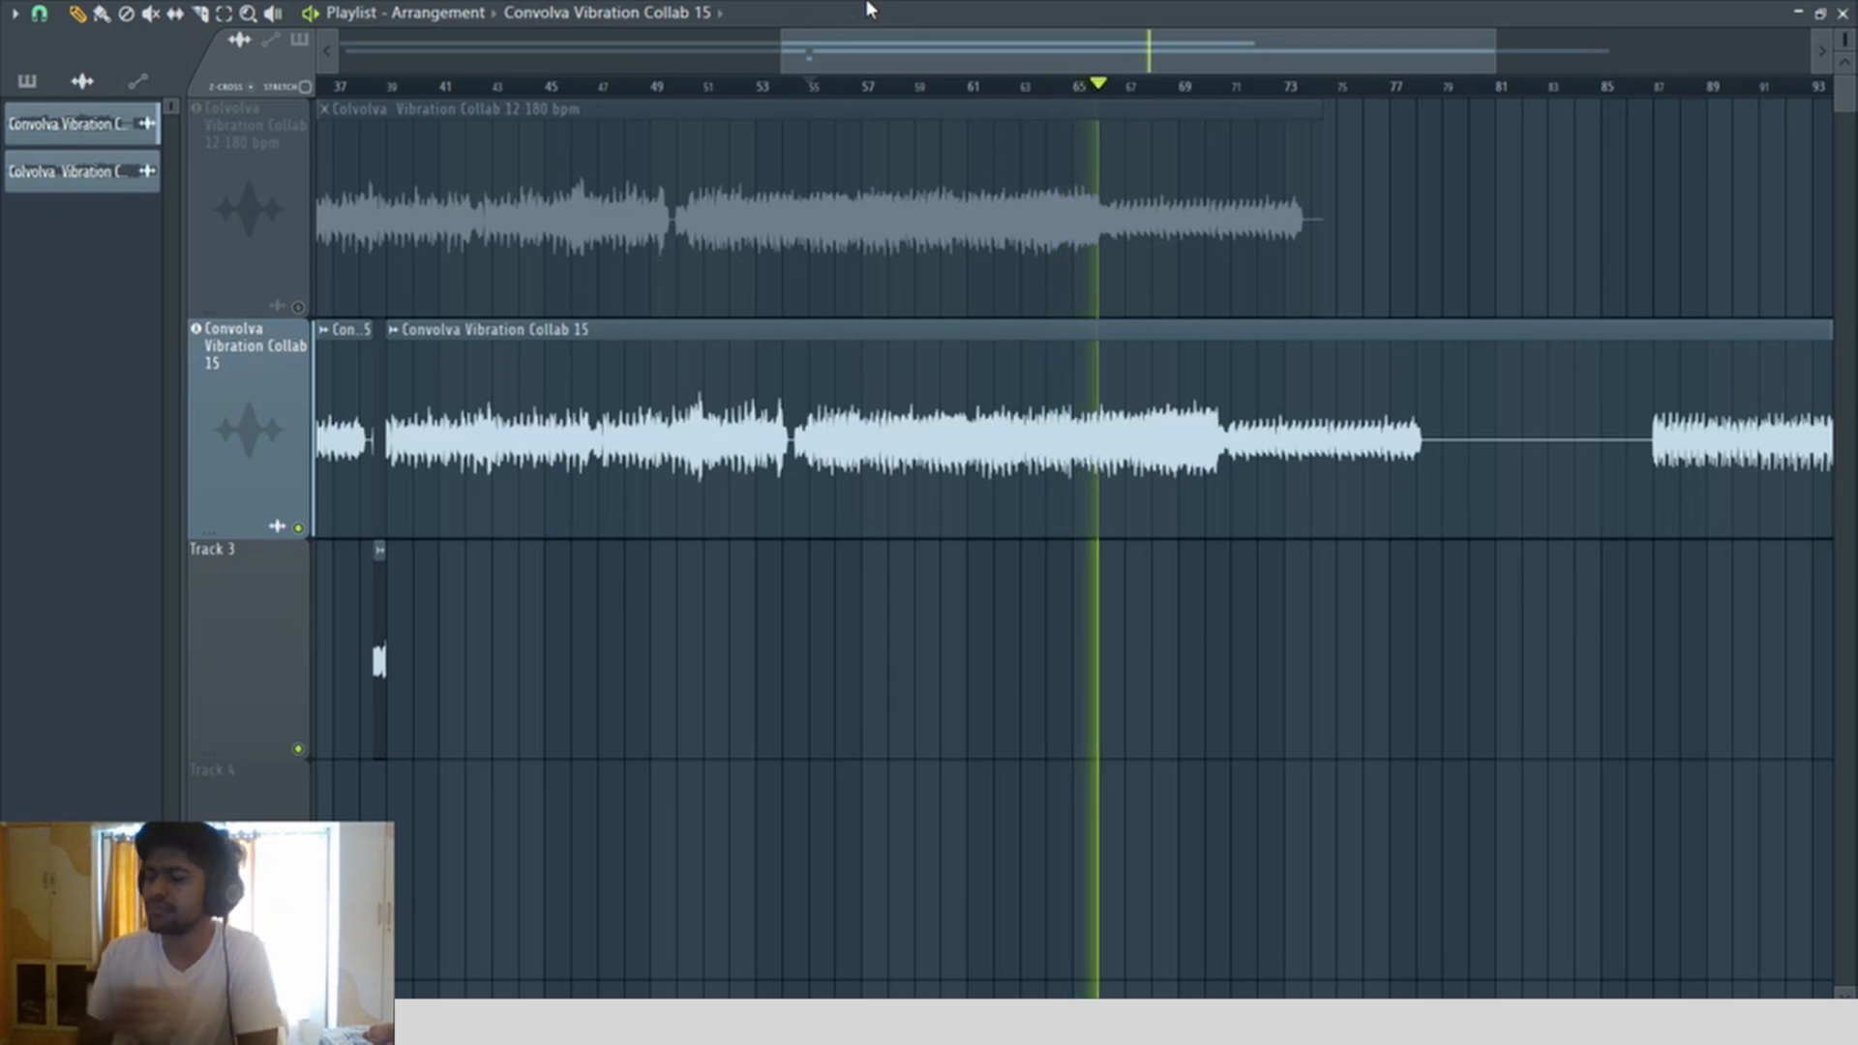
{"action": "scroll", "coordinate": [1214, 94], "scroll_direction": "up", "scroll_amount": 2}
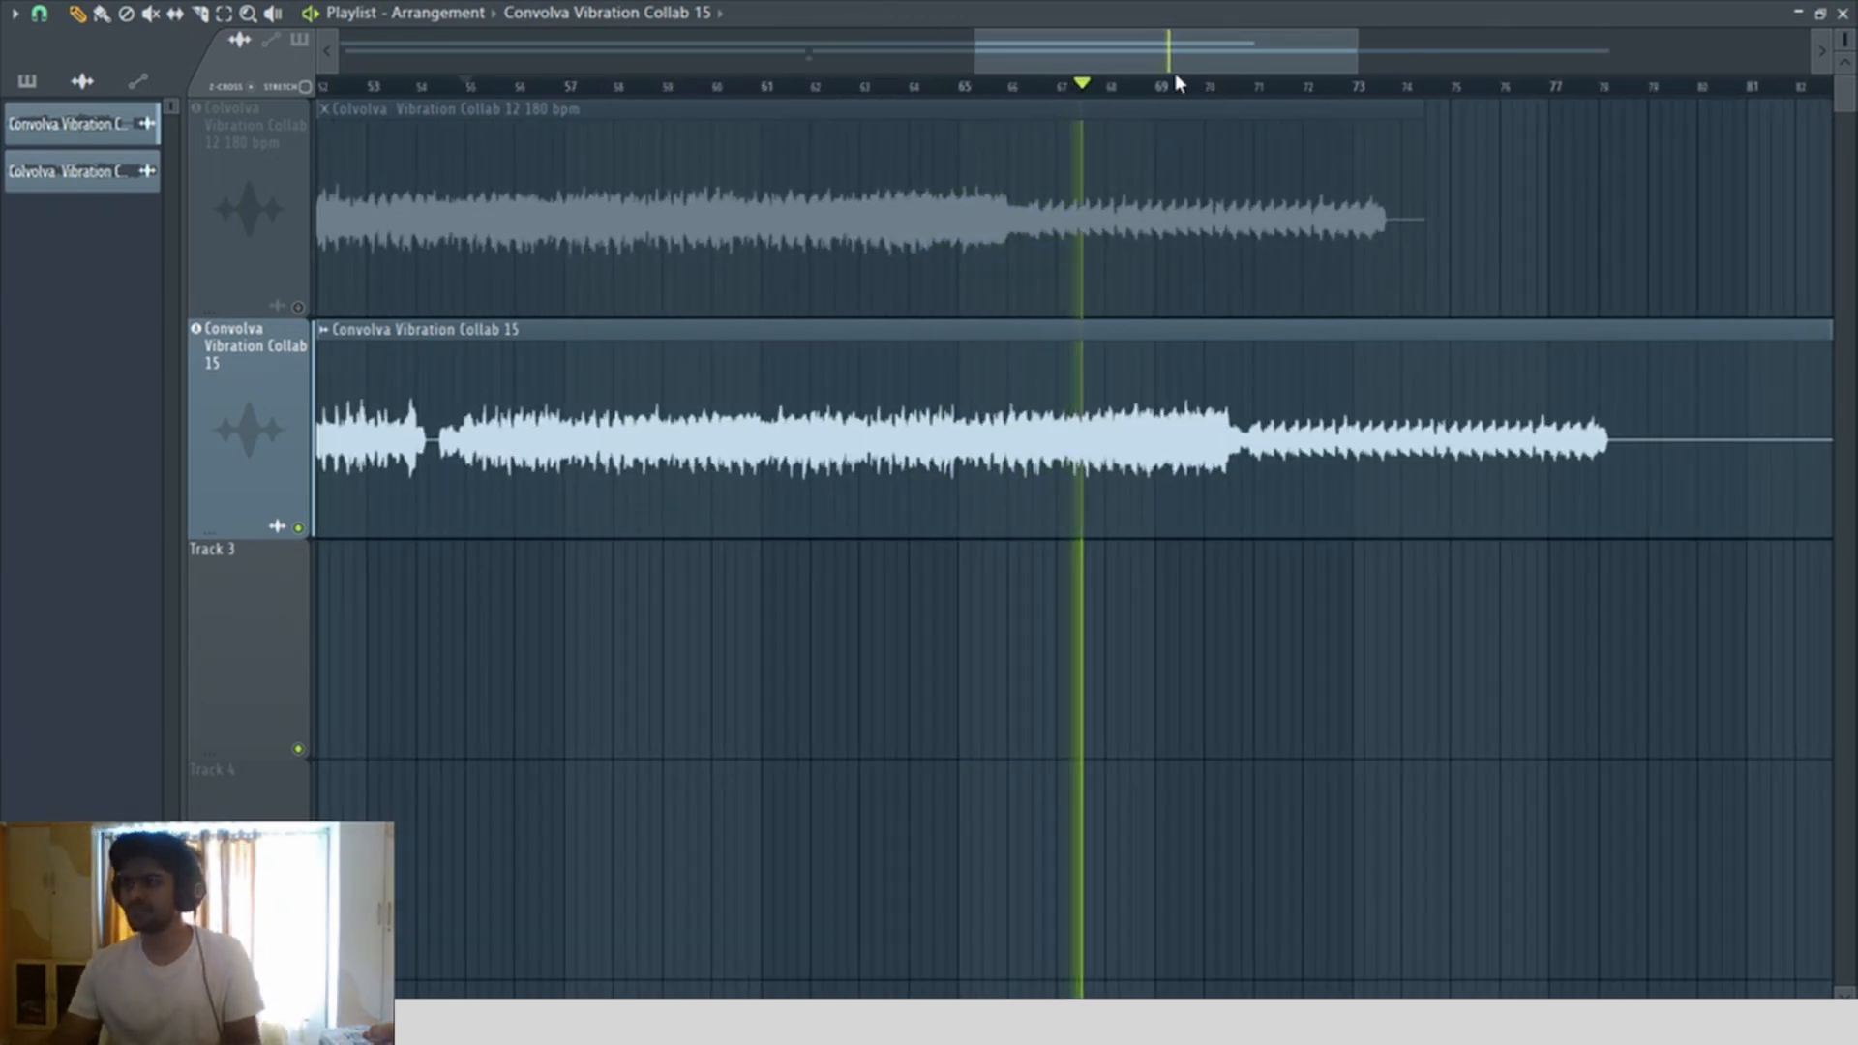
{"action": "scroll", "coordinate": [1240, 347], "scroll_direction": "down", "scroll_amount": 4}
{"action": "scroll", "coordinate": [1228, 426], "scroll_direction": "up", "scroll_amount": 3}
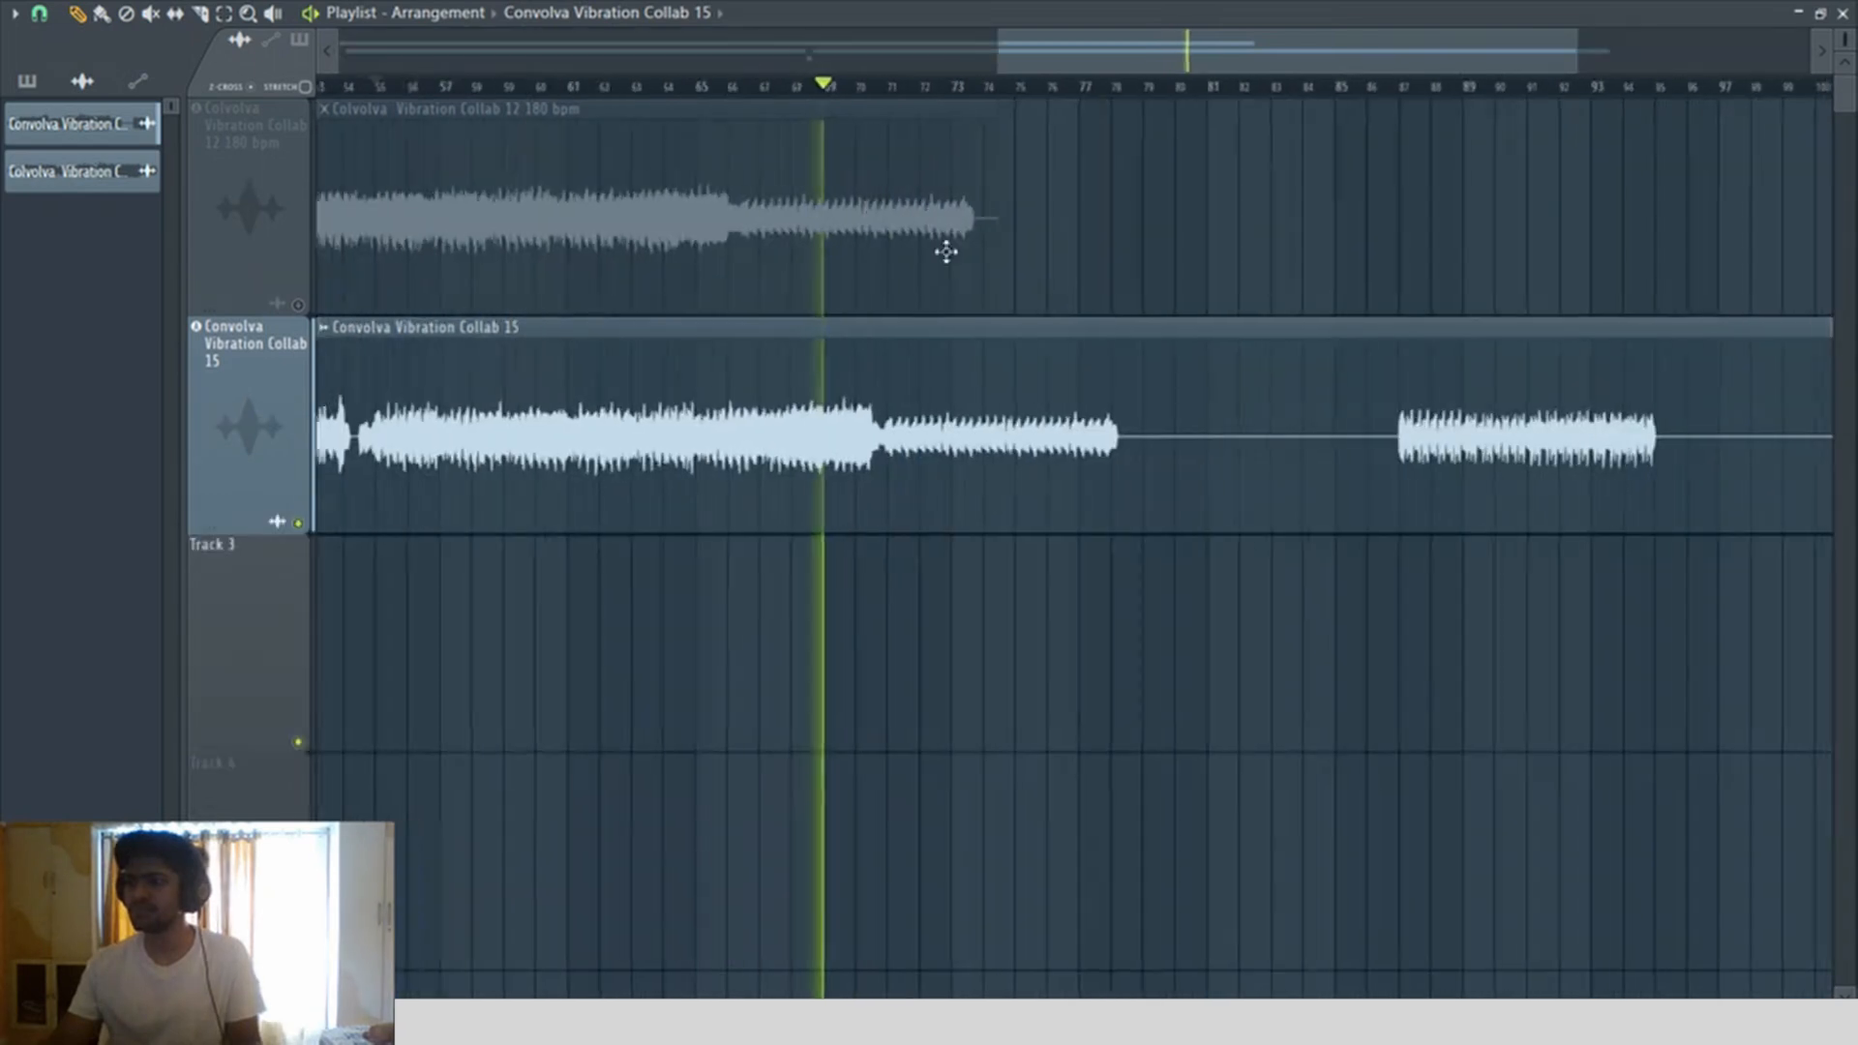
{"action": "scroll", "coordinate": [799, 109], "scroll_direction": "up", "scroll_amount": 4}
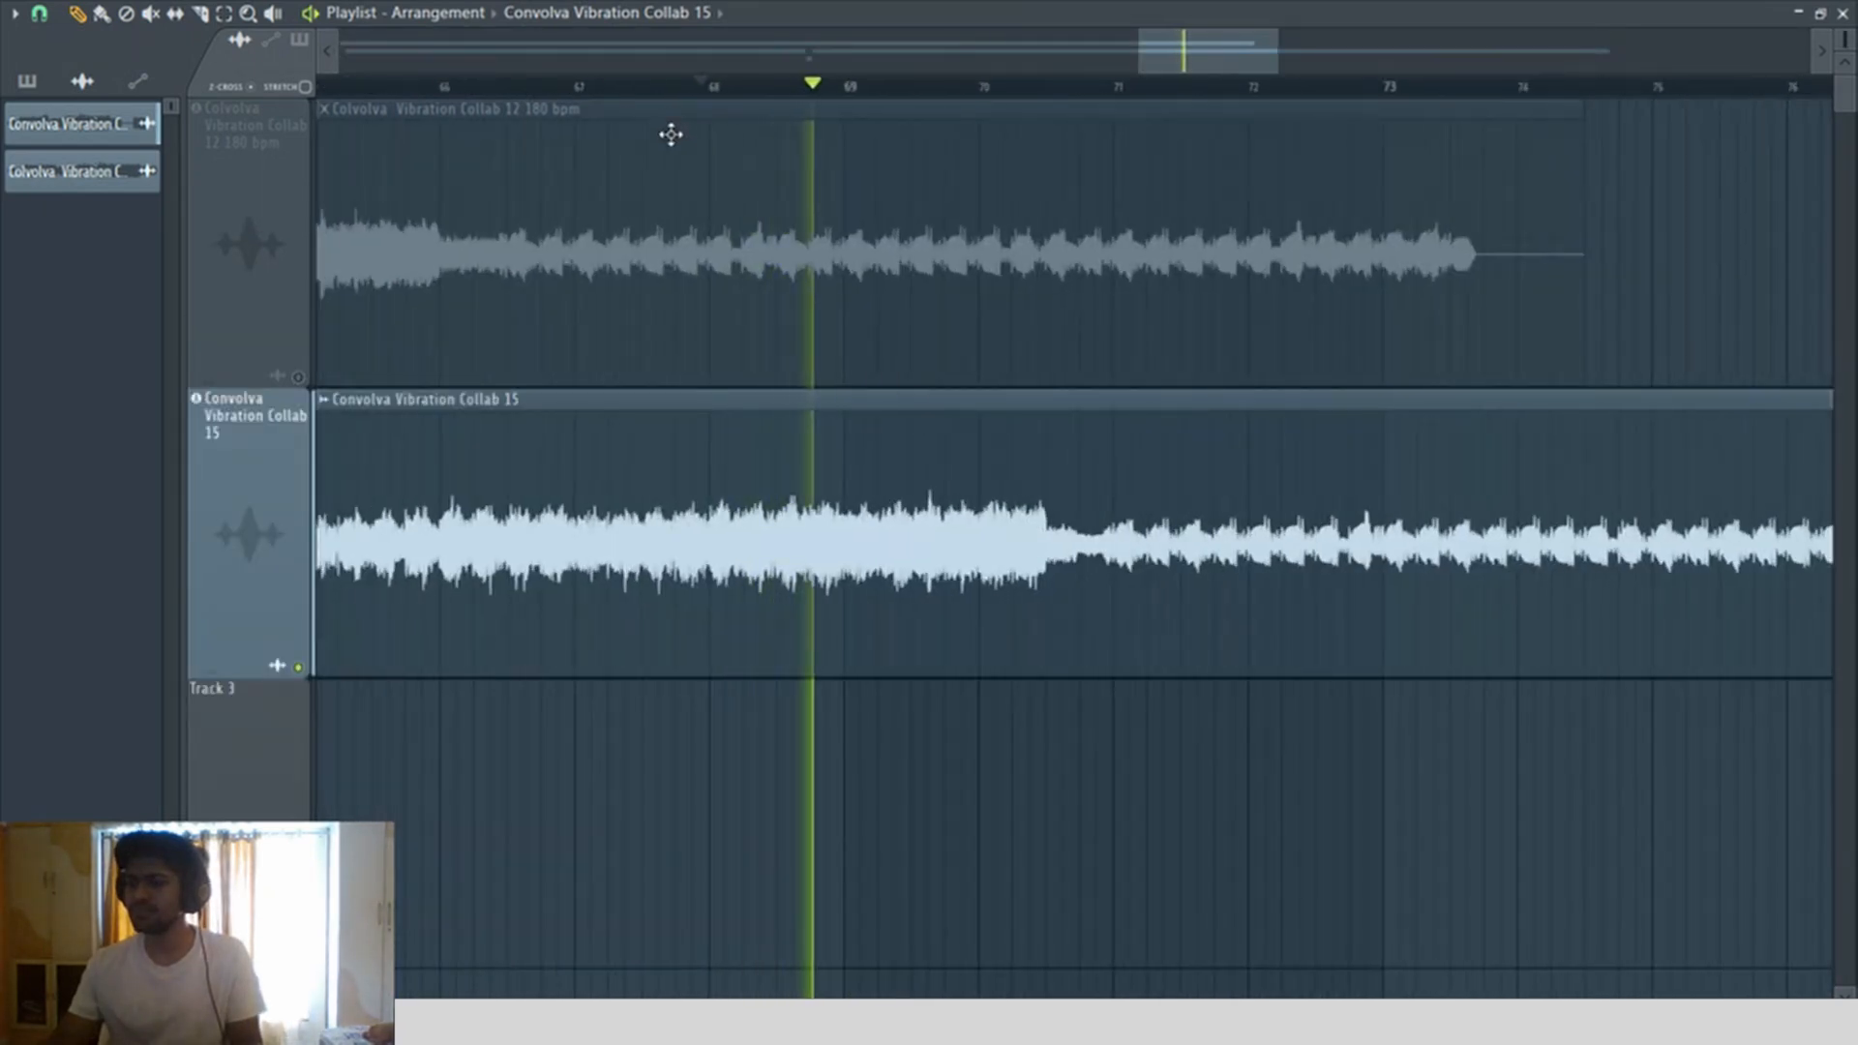
{"action": "key", "text": "space"}
Step: Mark the first half of bar 68 as the timeline selection and play it
{"action": "left_click", "coordinate": [699, 91]}
{"action": "scroll", "coordinate": [705, 114], "scroll_direction": "up", "scroll_amount": 3}
{"action": "left_click", "coordinate": [715, 89]}
{"action": "left_click_drag", "start_coordinate": [718, 89], "coordinate": [884, 141]}
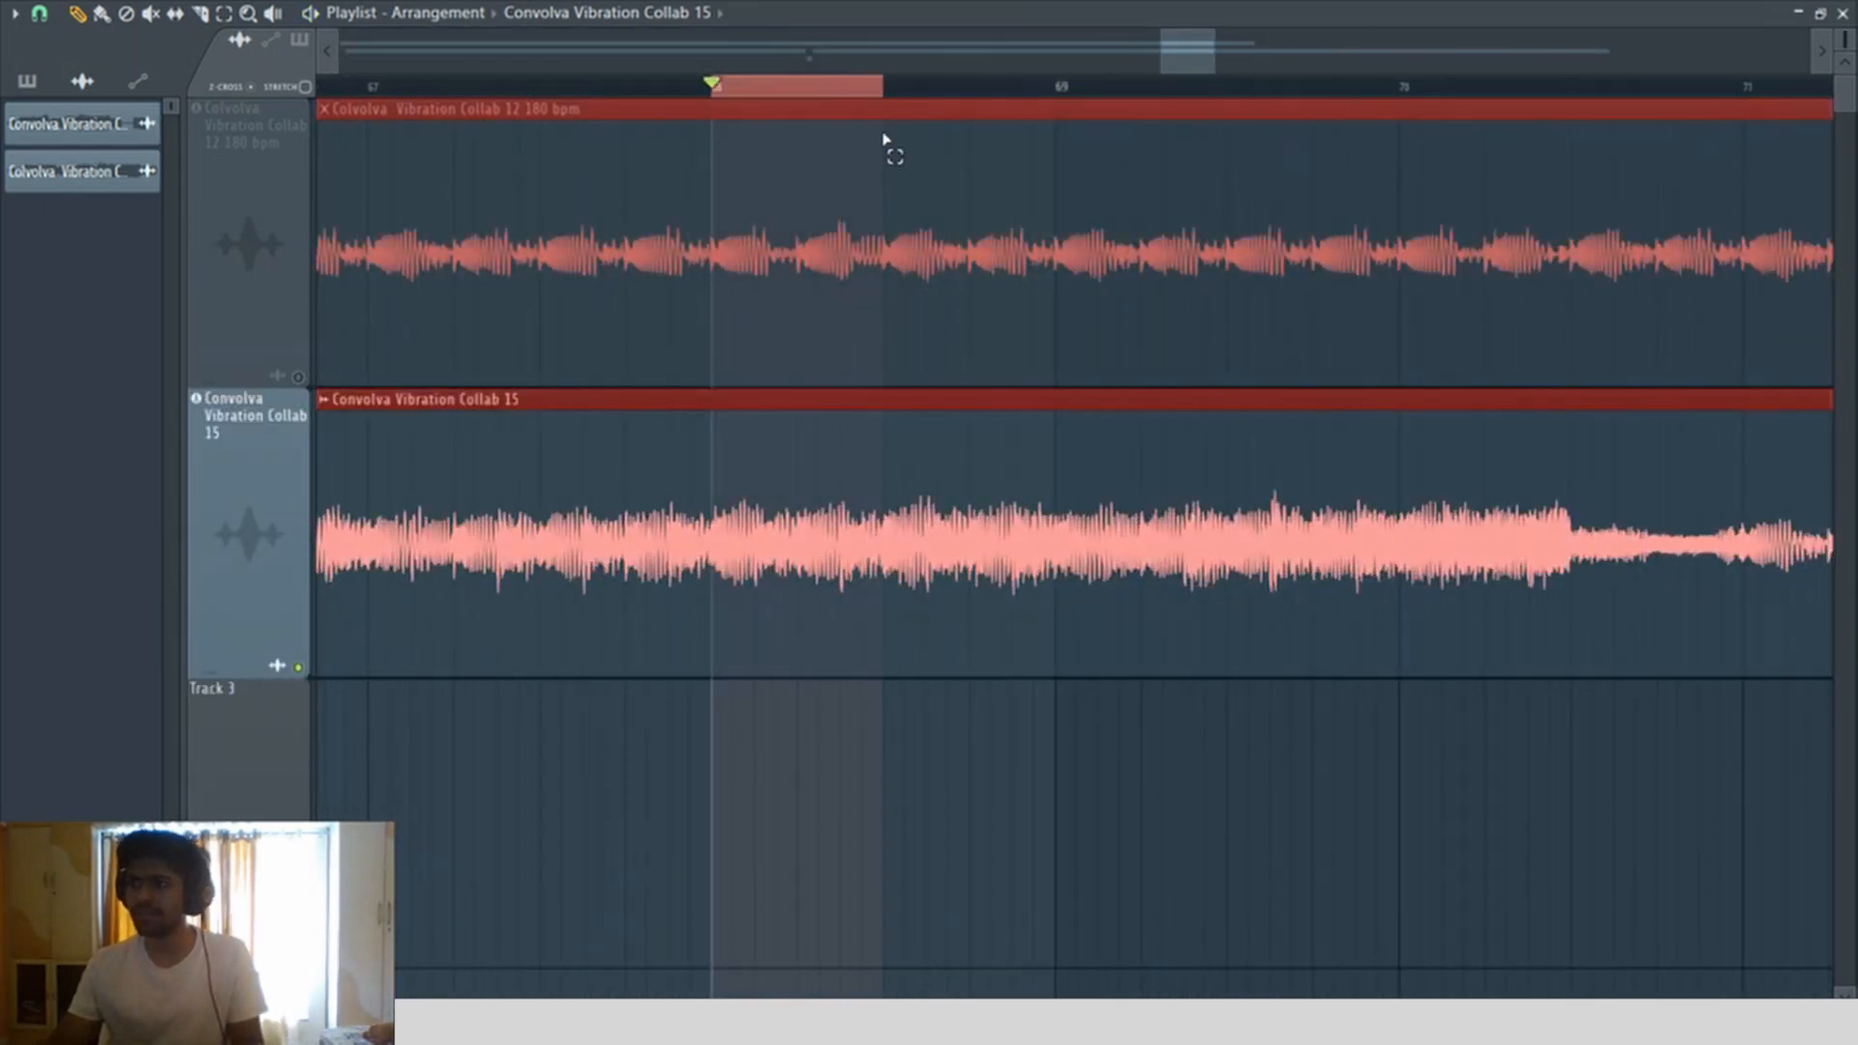
{"action": "key", "text": "space"}
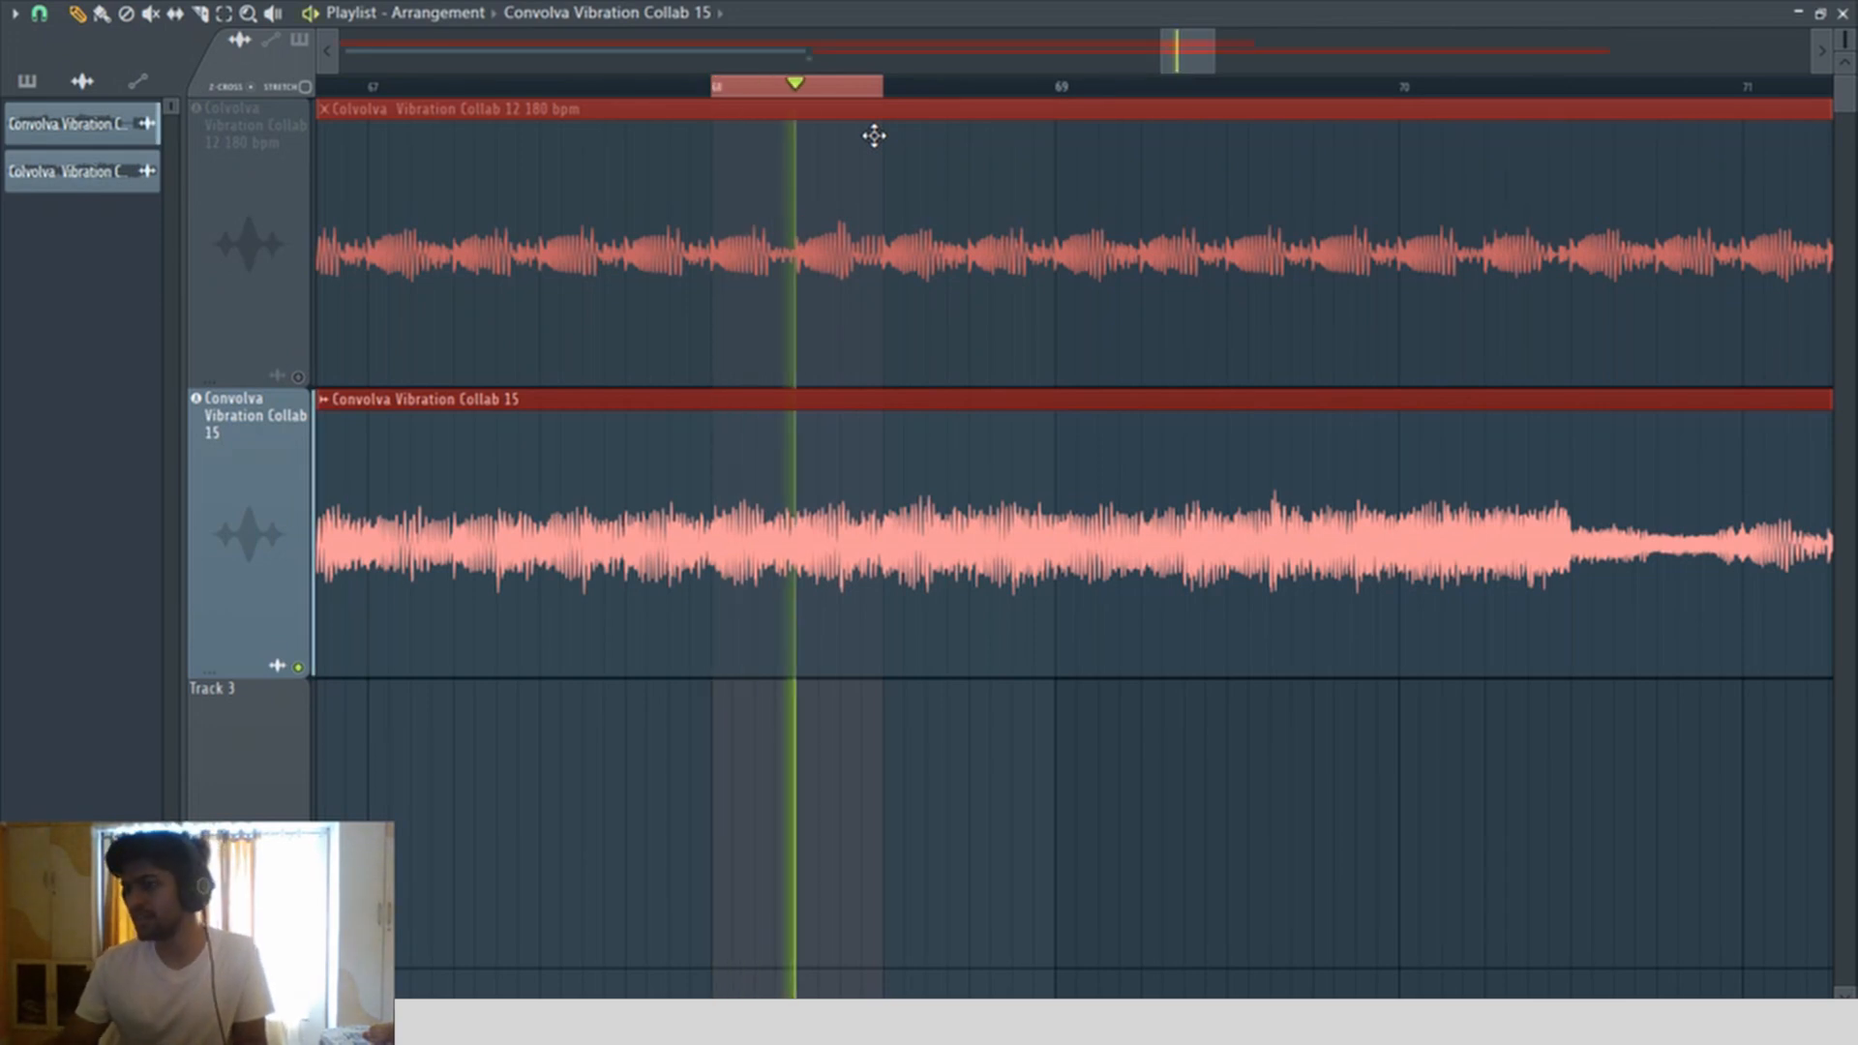
Step: Mark the second beat of bar 68, stop playback, and clear the timeline selection
{"action": "left_click_drag", "start_coordinate": [772, 111], "coordinate": [878, 120]}
{"action": "key", "text": "ctrl+d"}
{"action": "key", "text": "space"}
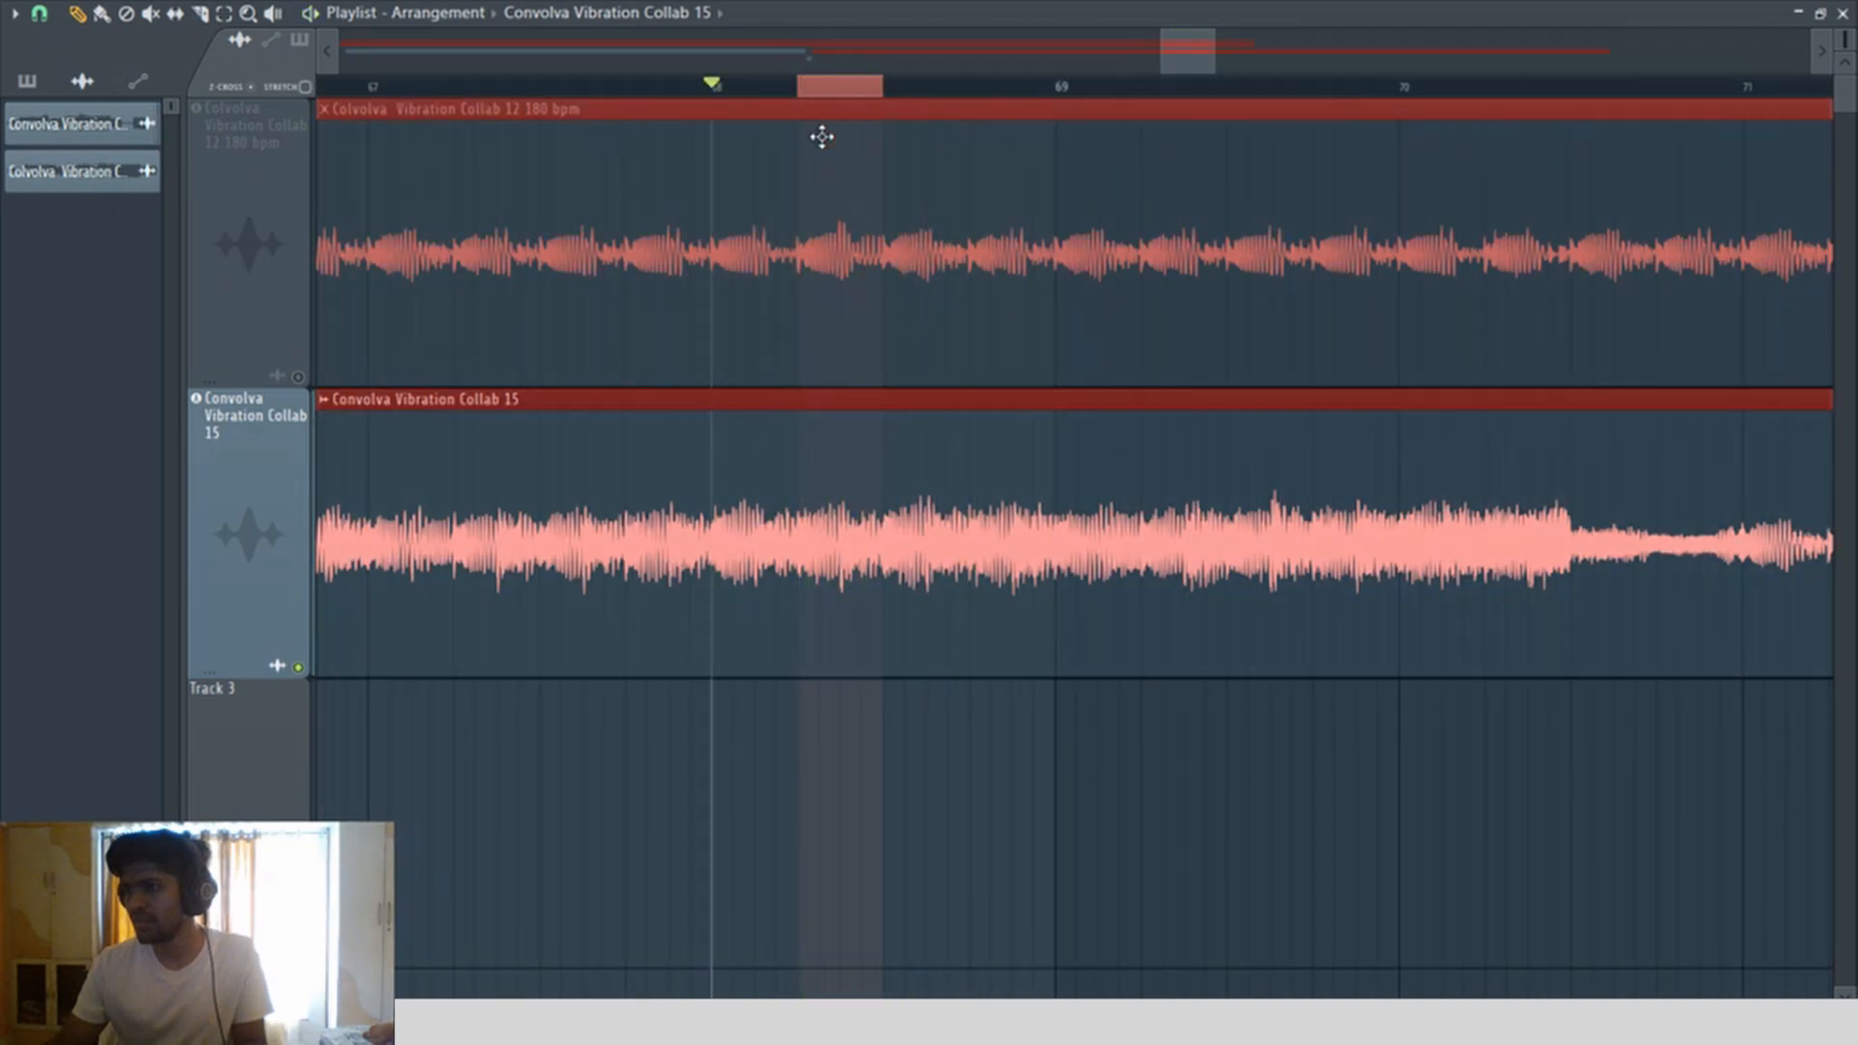
{"action": "left_click", "coordinate": [681, 90], "text": "ctrl"}
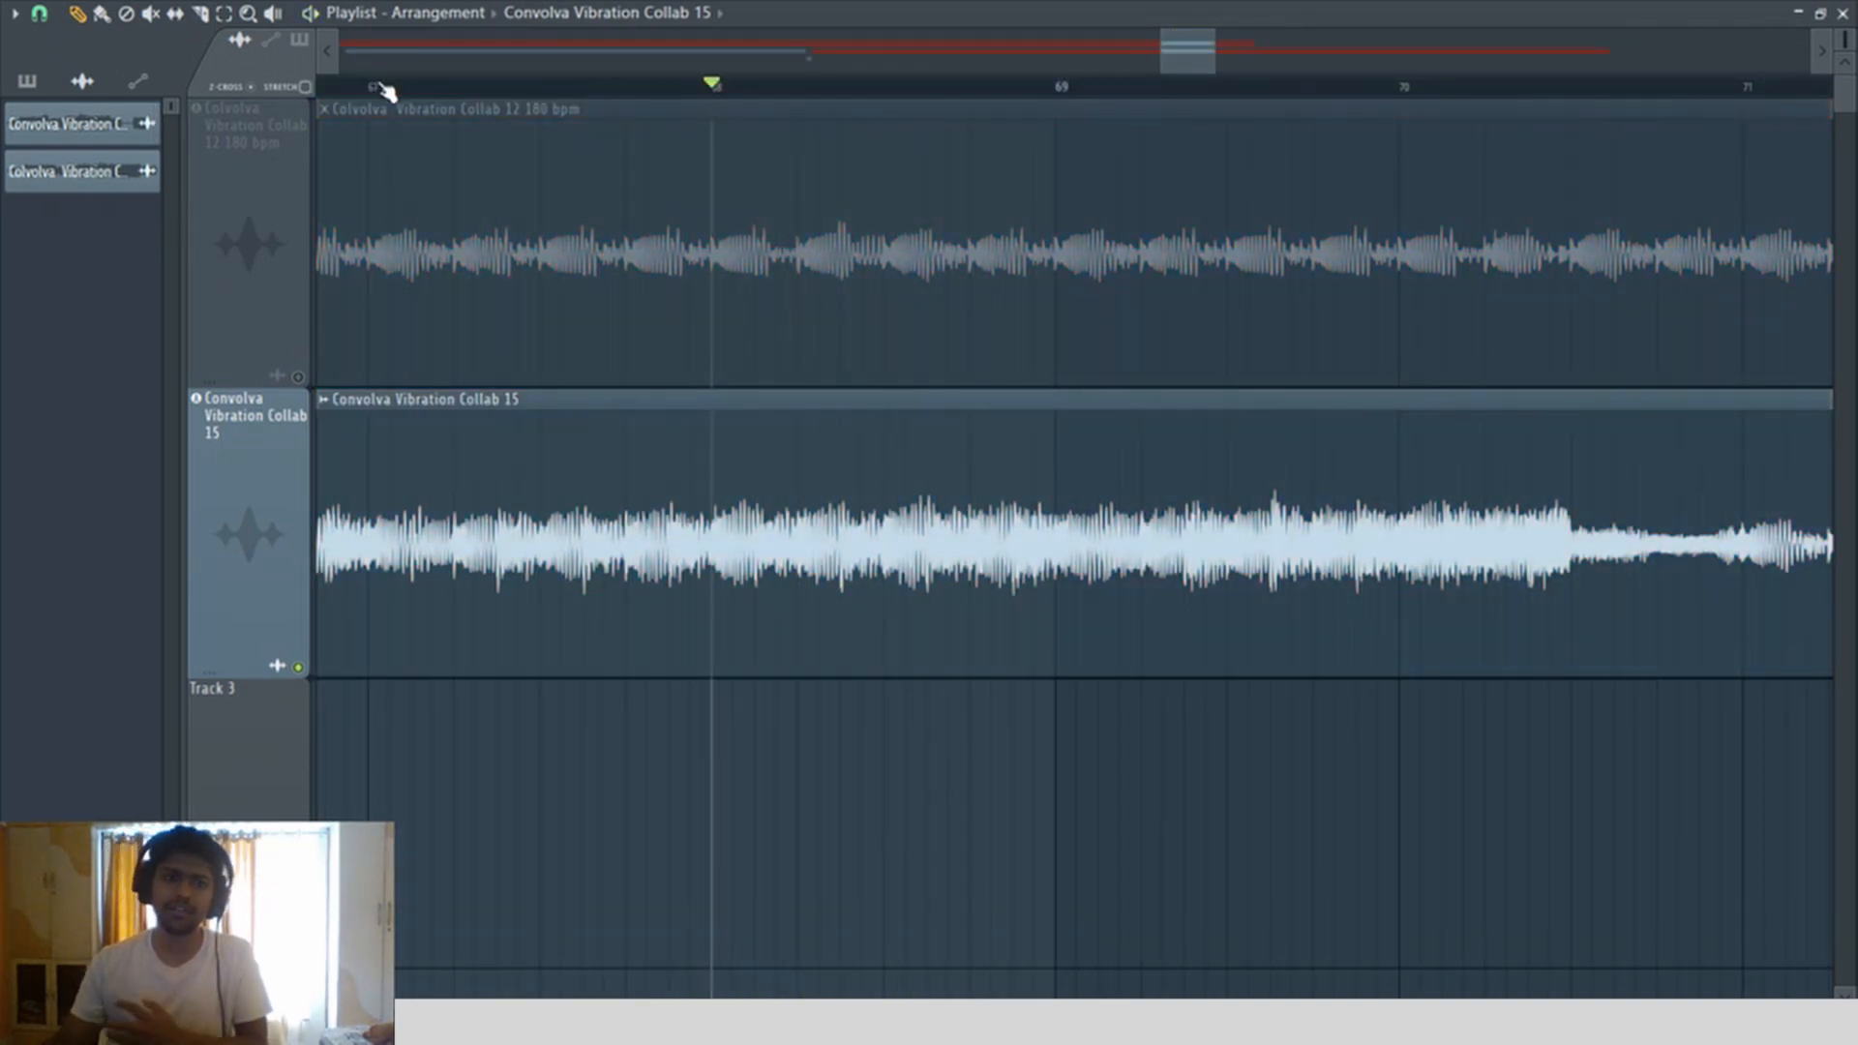
Step: Play the version 15 clip from bar 67 through the drop in level after bar 70 and stop before bar 72
{"action": "left_click", "coordinate": [382, 91]}
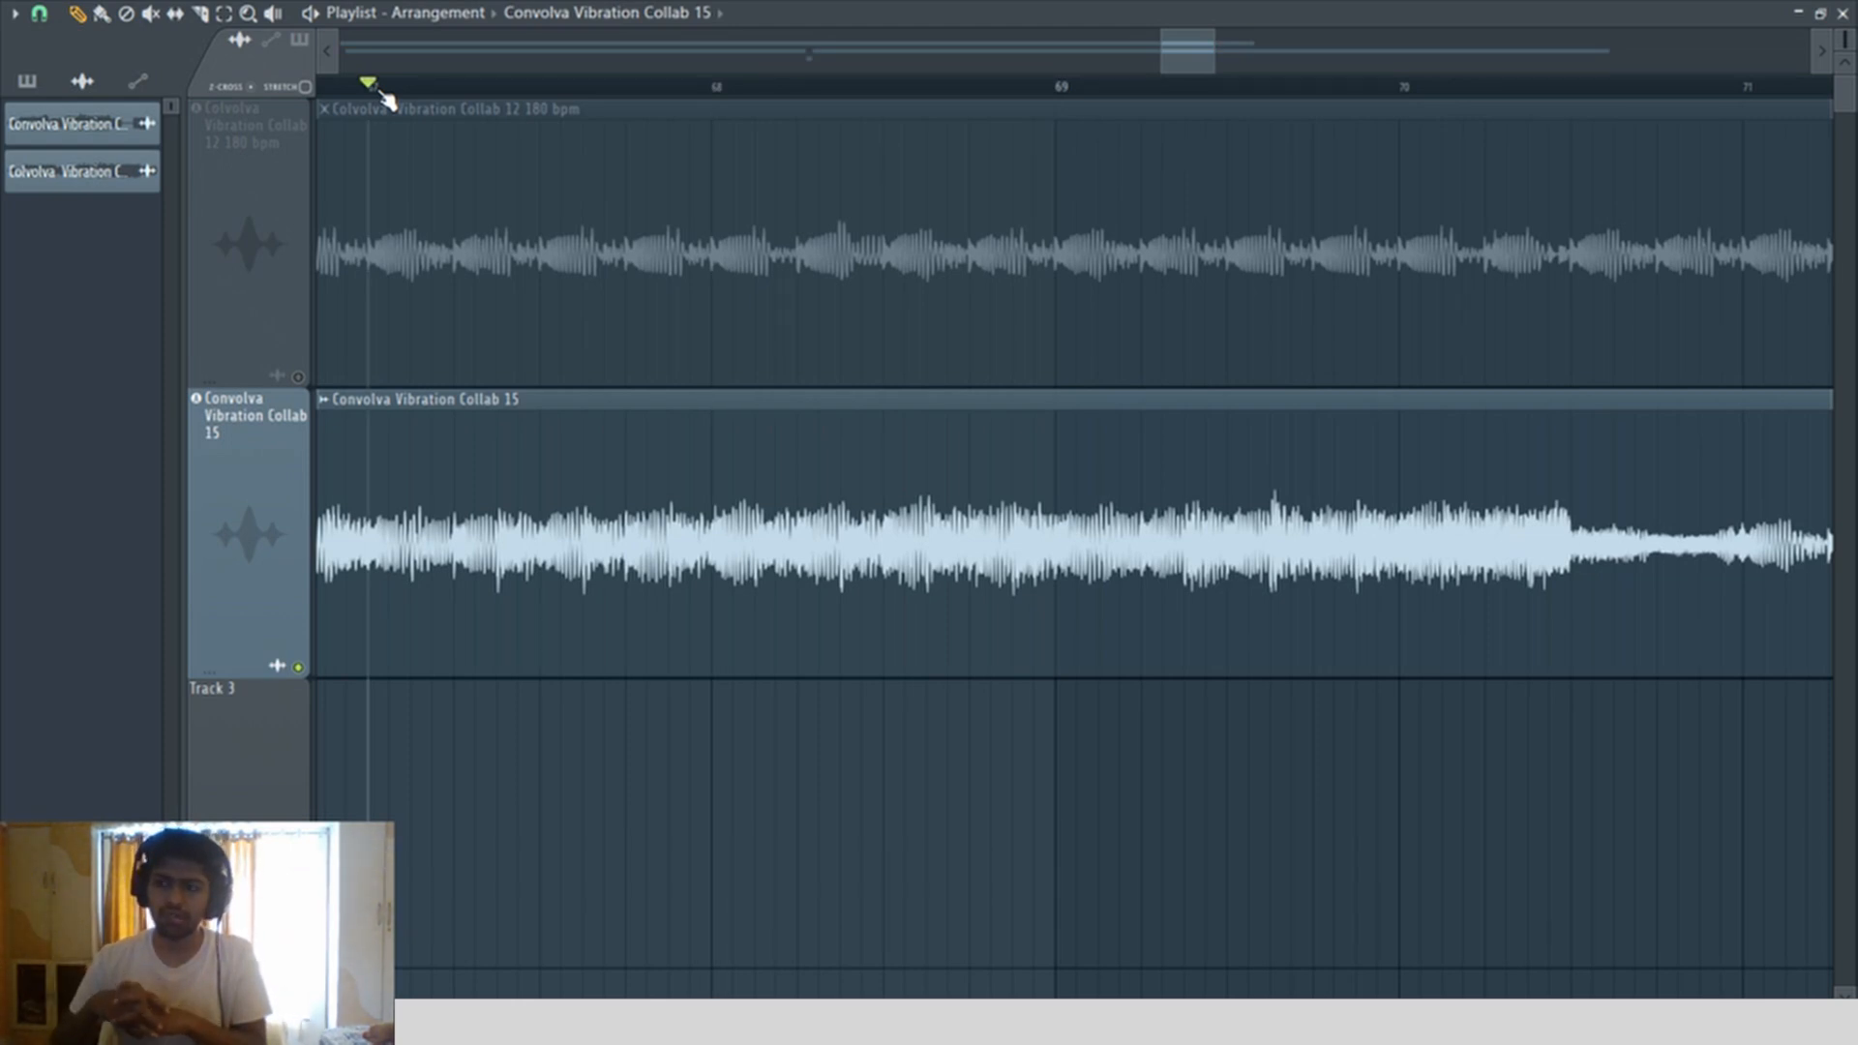
{"action": "key", "text": "space"}
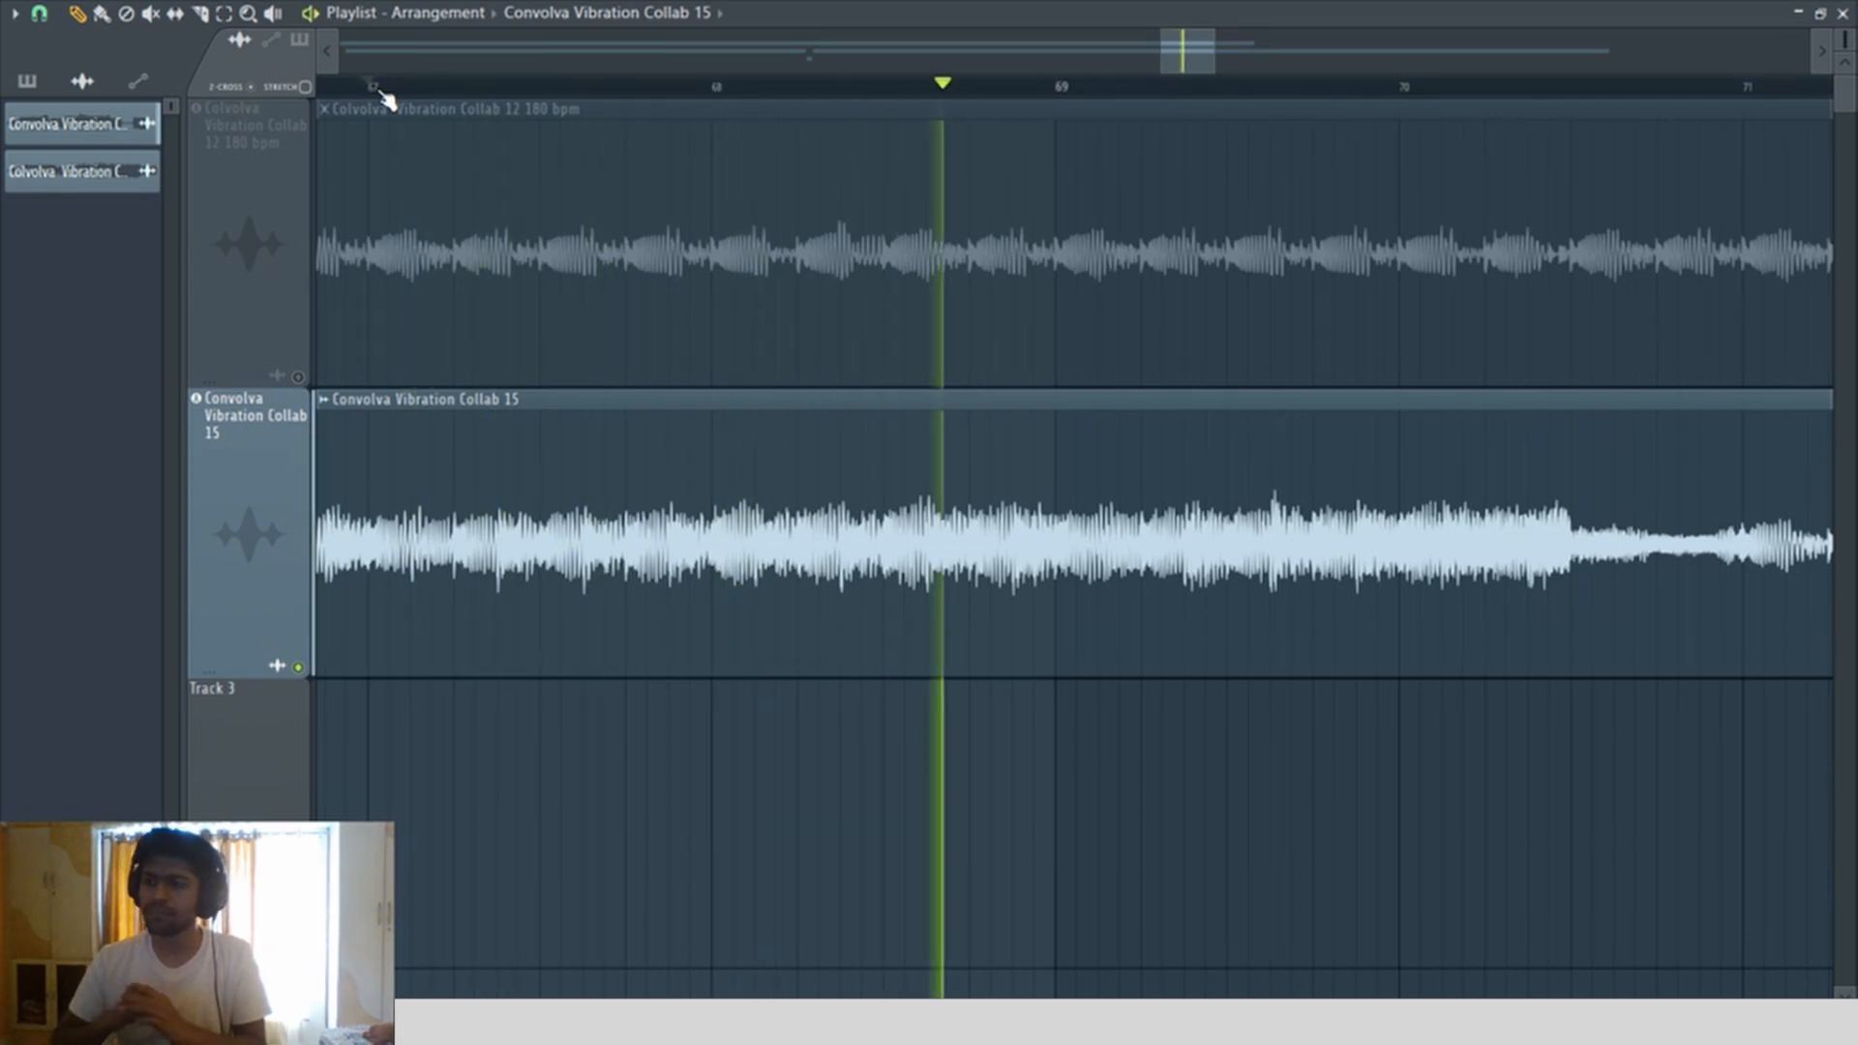
{"action": "scroll", "coordinate": [1174, 642], "scroll_direction": "down", "scroll_amount": 1}
{"action": "scroll", "coordinate": [1174, 642], "scroll_direction": "down", "scroll_amount": 6}
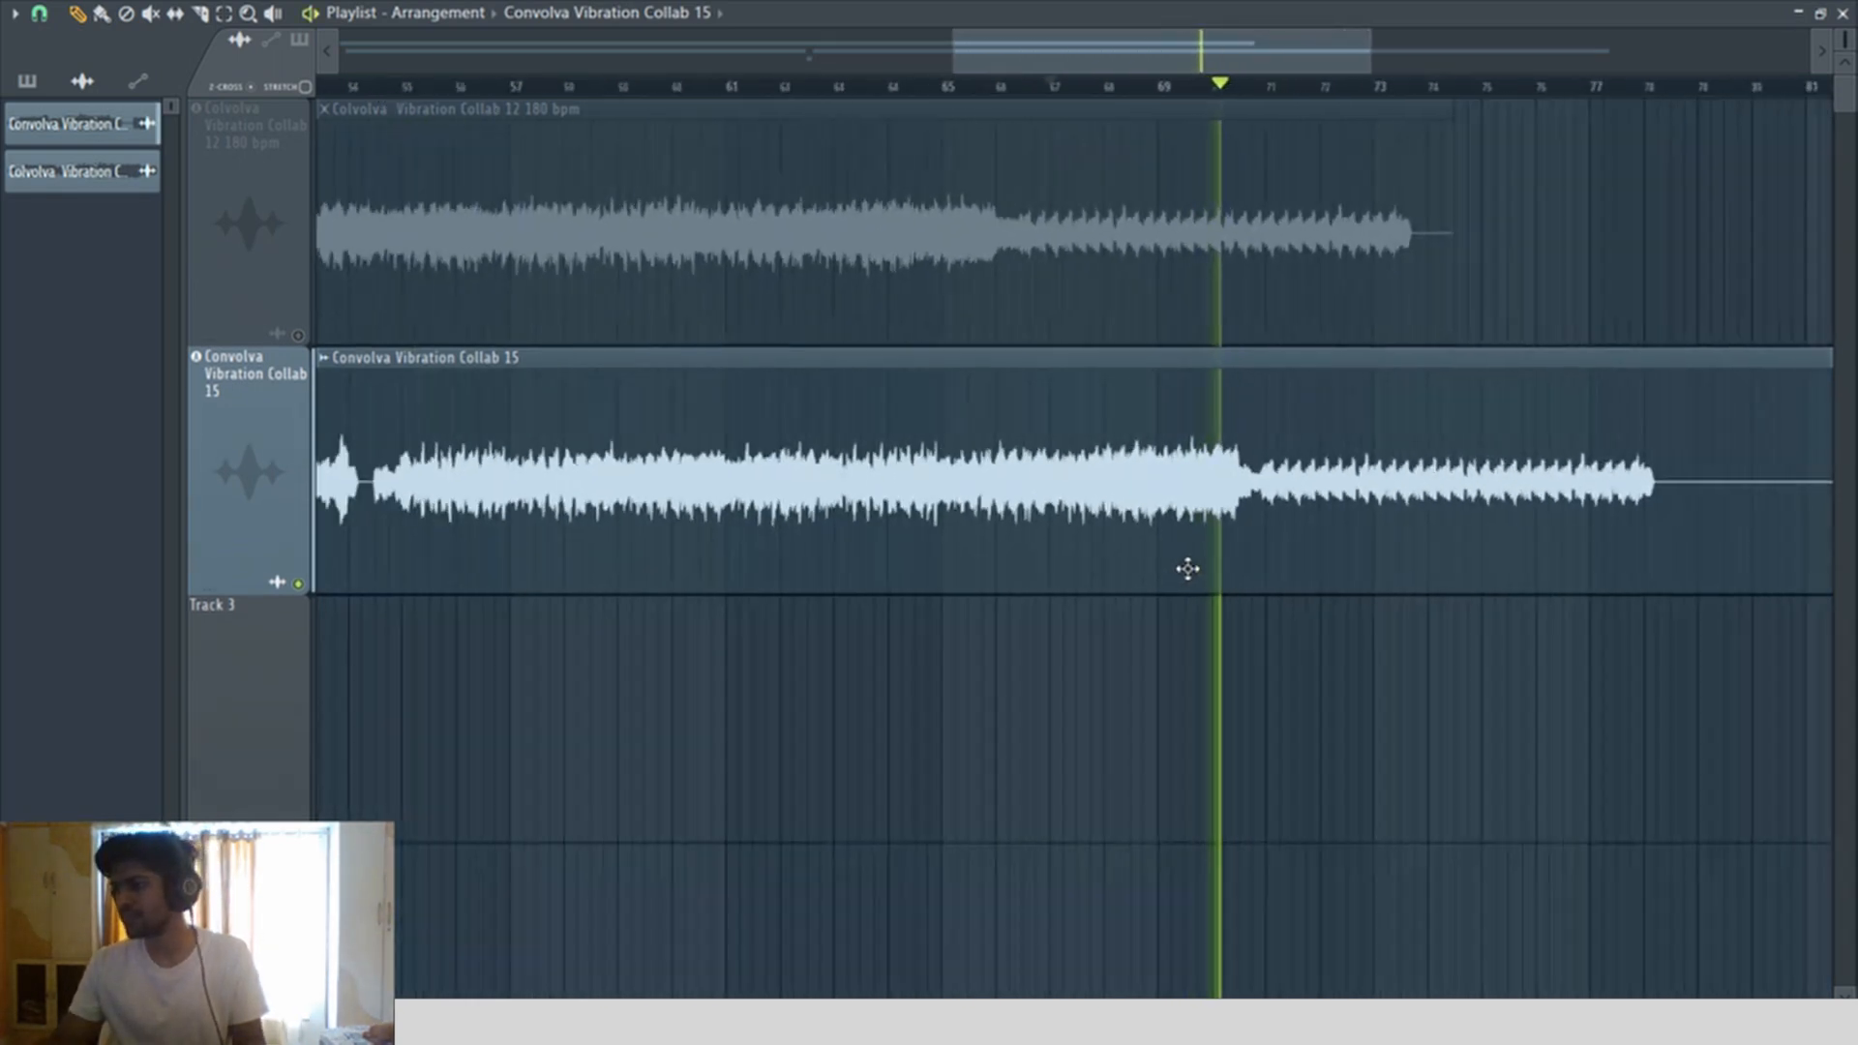
{"action": "left_click_drag", "start_coordinate": [1191, 580], "coordinate": [1855, 470]}
{"action": "scroll", "coordinate": [442, 304], "scroll_direction": "up", "scroll_amount": 3}
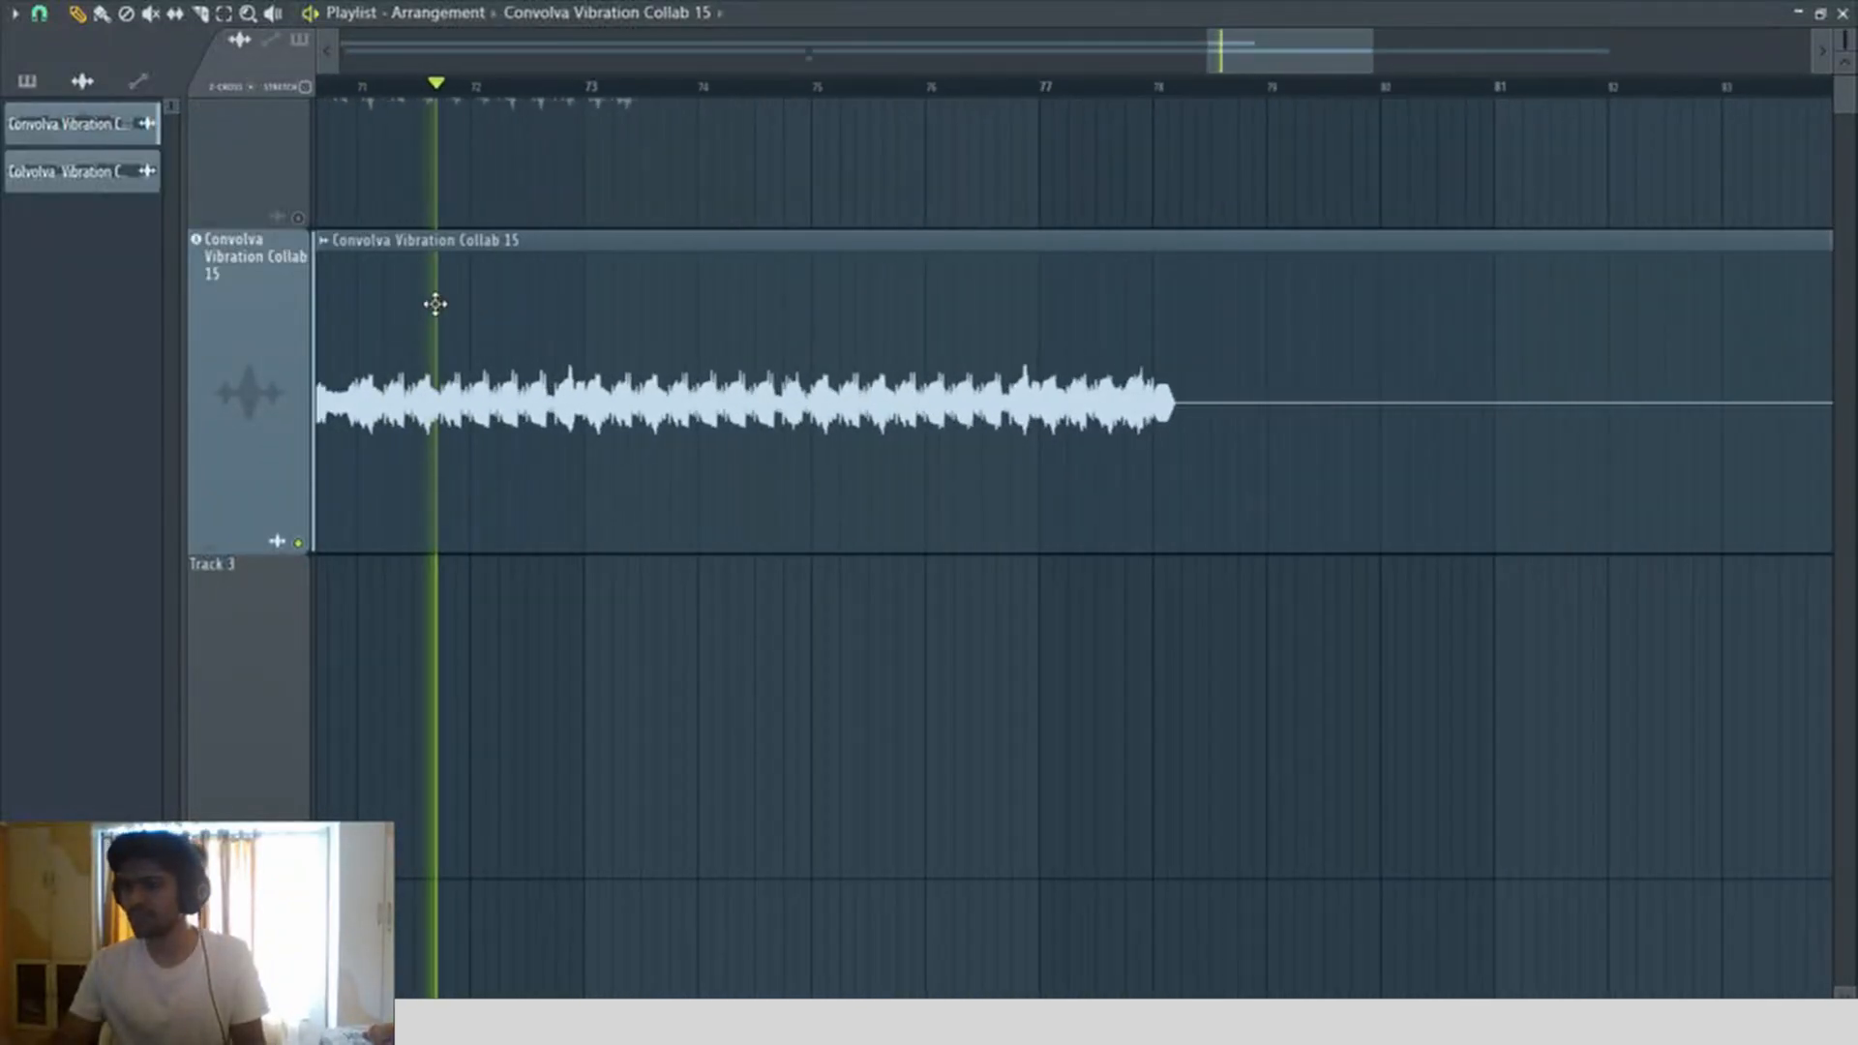
{"action": "key", "text": "space"}
Step: Play the quieter passage of the version 15 clip from bar 71 to just past bar 77
{"action": "scroll", "coordinate": [433, 232], "scroll_direction": "down", "scroll_amount": 1}
{"action": "scroll", "coordinate": [433, 228], "scroll_direction": "down", "scroll_amount": 1}
{"action": "left_click", "coordinate": [387, 88]}
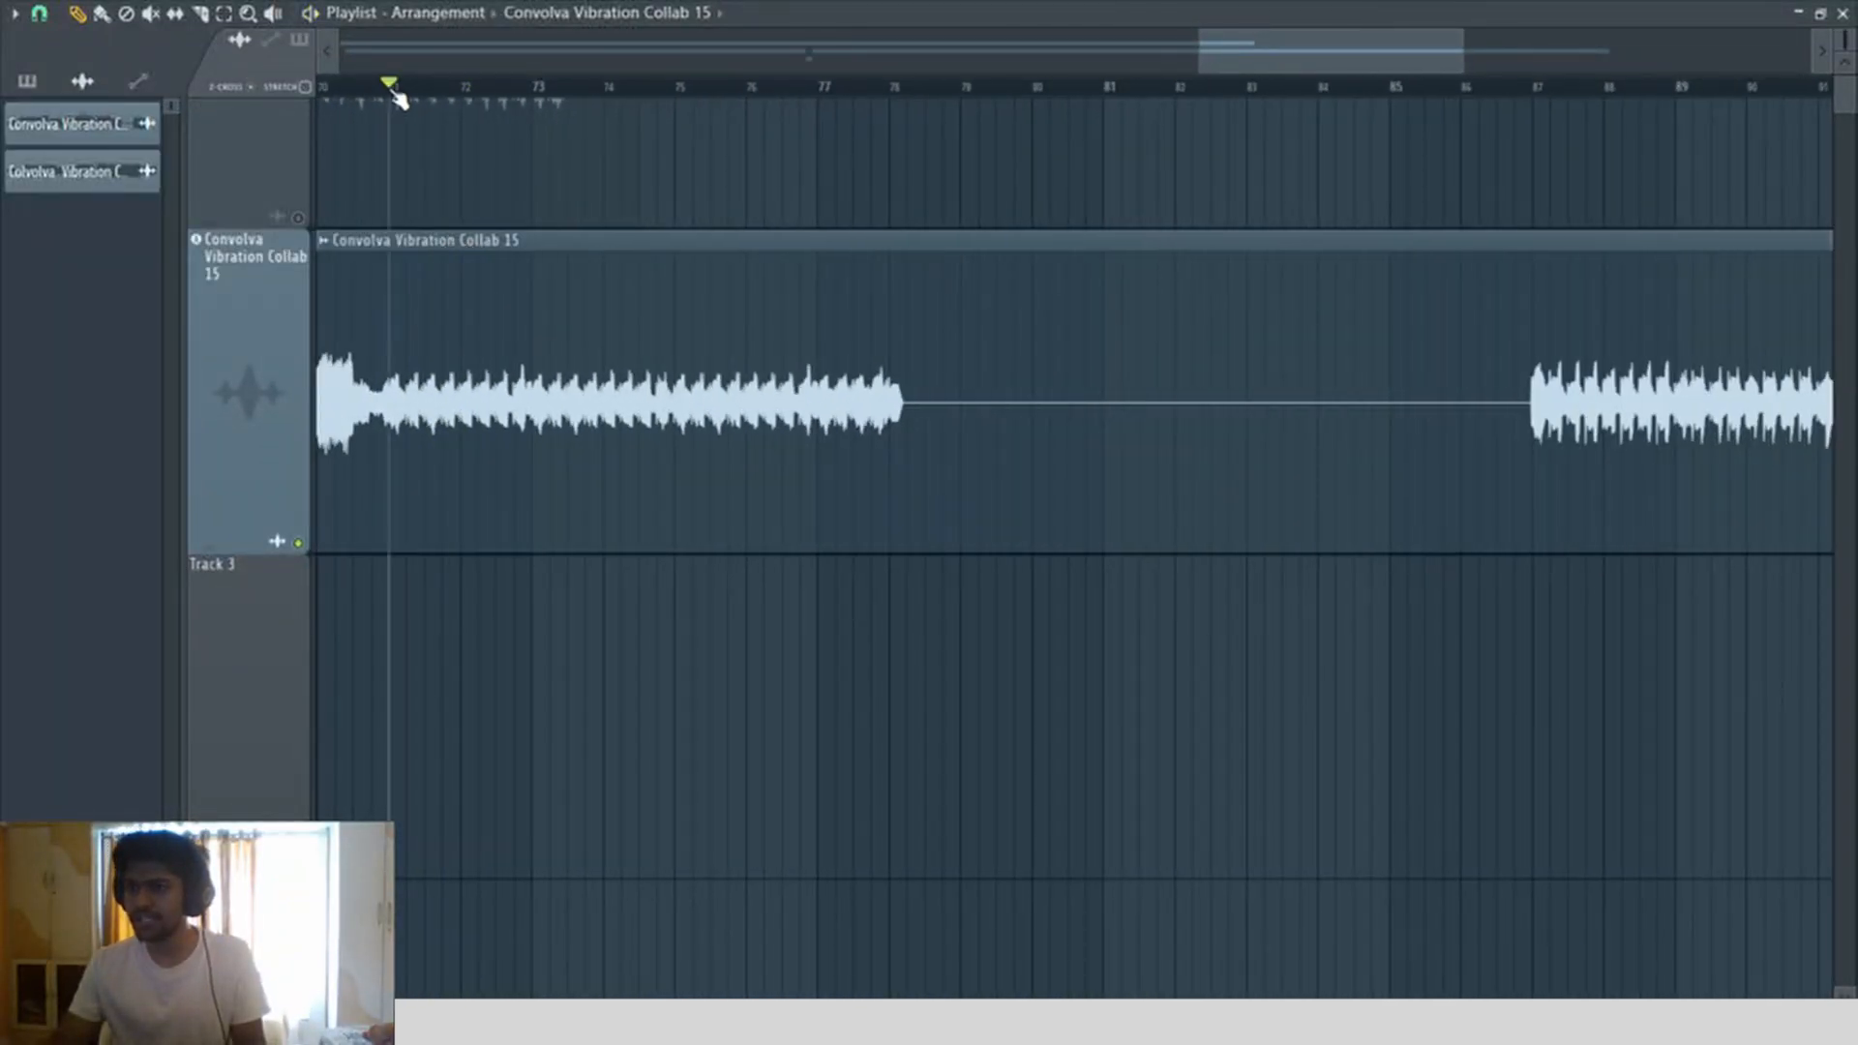
{"action": "left_click_drag", "start_coordinate": [1210, 274], "coordinate": [320, 871]}
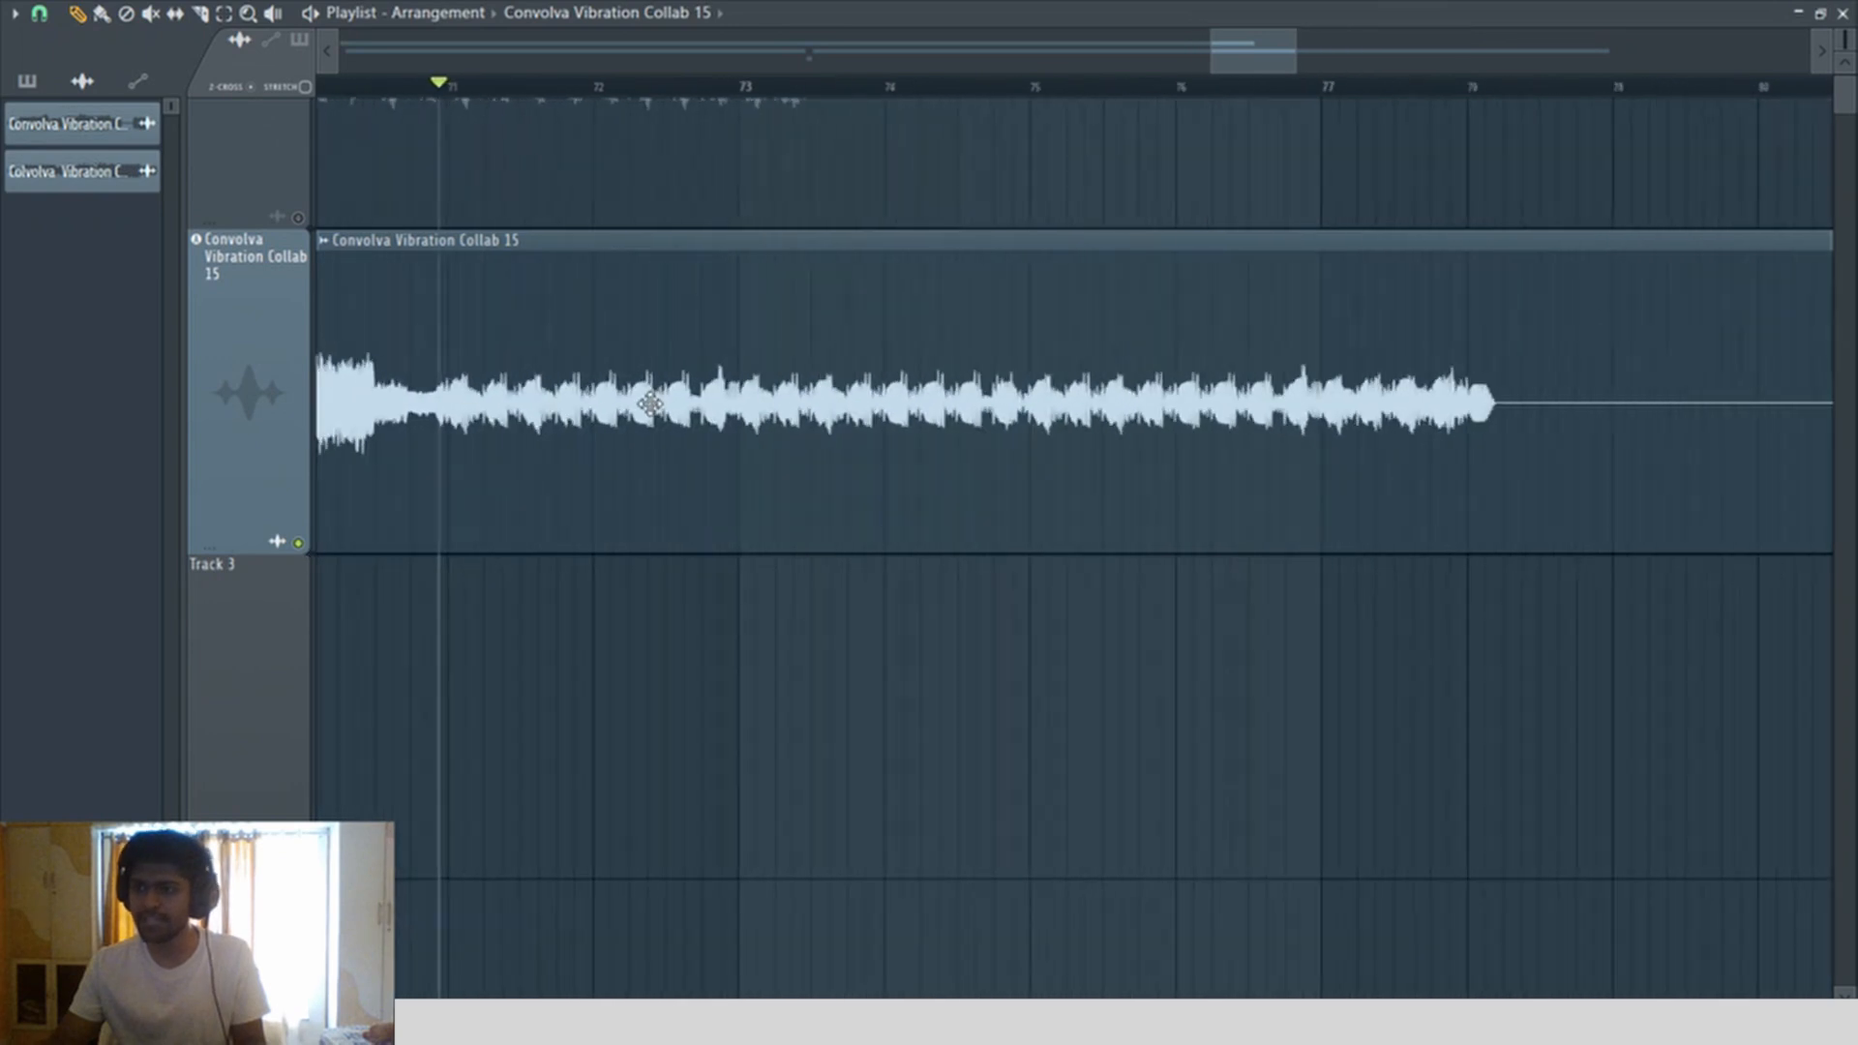
{"action": "key", "text": "space"}
{"action": "scroll", "coordinate": [789, 581], "scroll_direction": "down", "scroll_amount": 3}
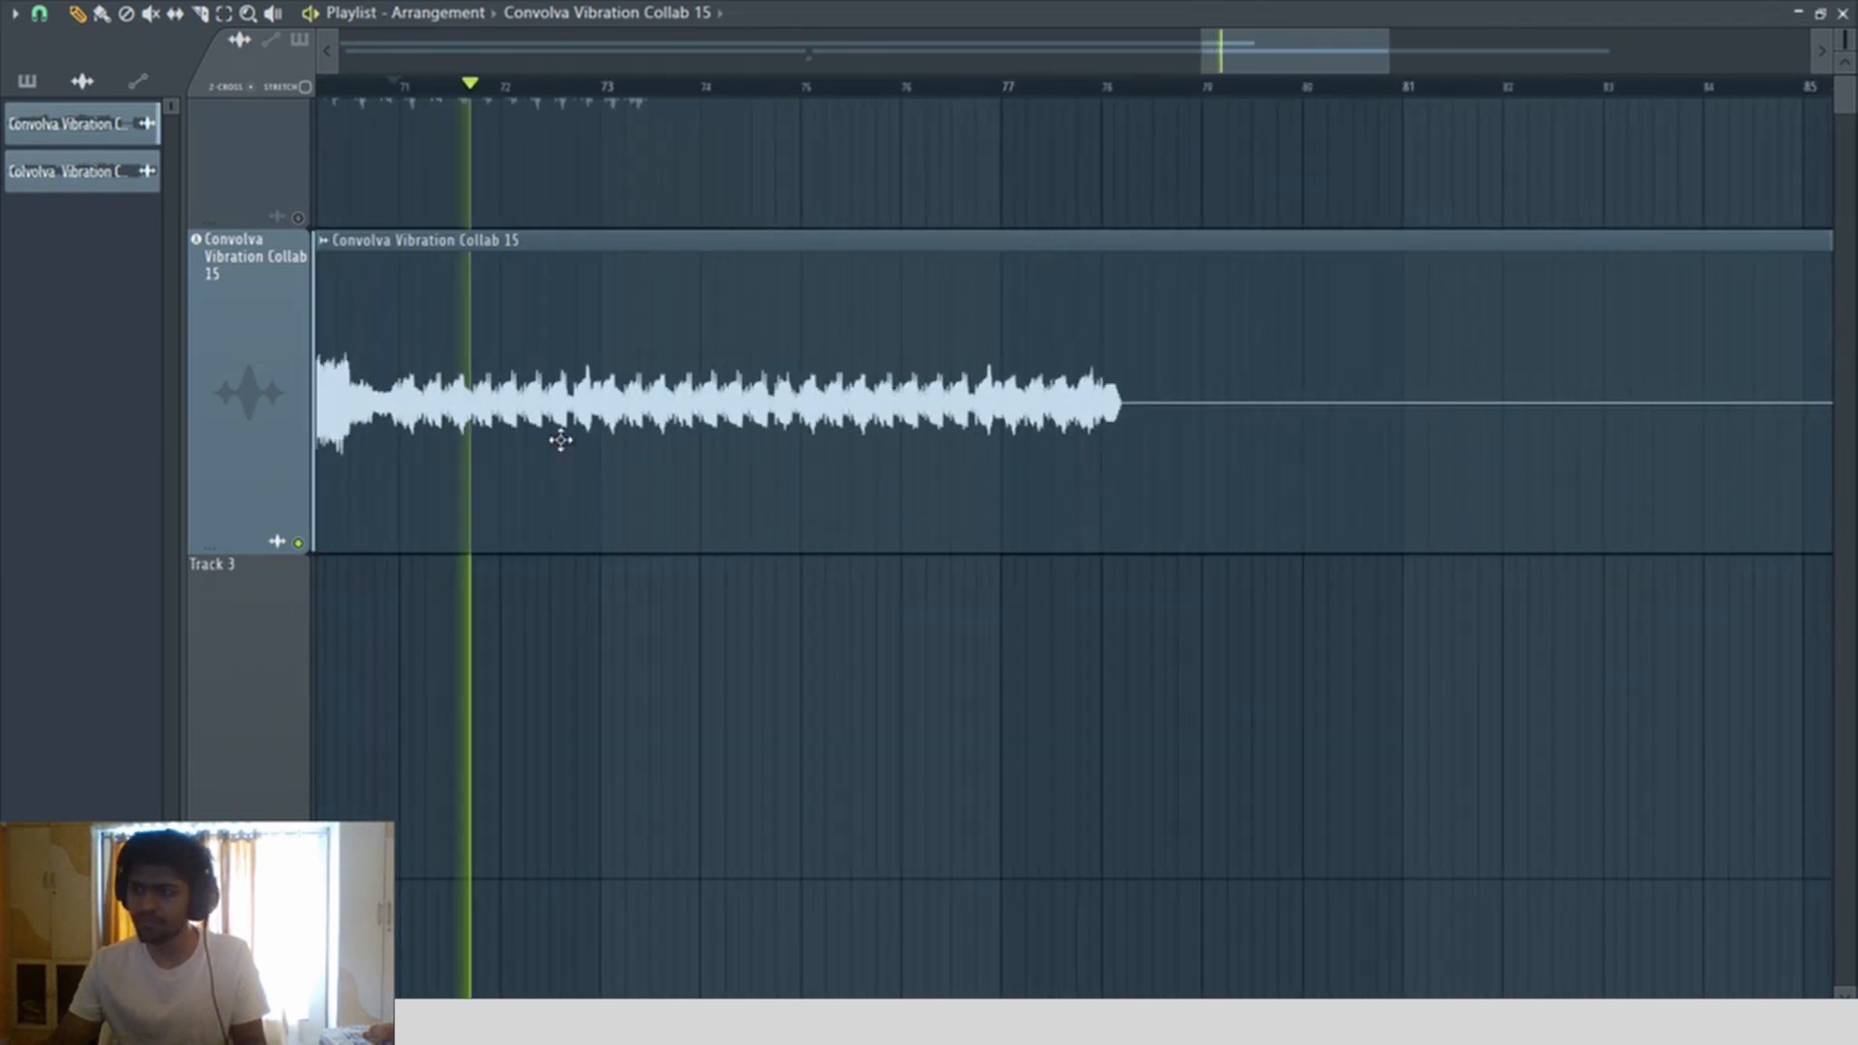
{"action": "scroll", "coordinate": [804, 572], "scroll_direction": "down", "scroll_amount": 1}
{"action": "scroll", "coordinate": [804, 572], "scroll_direction": "down", "scroll_amount": 4}
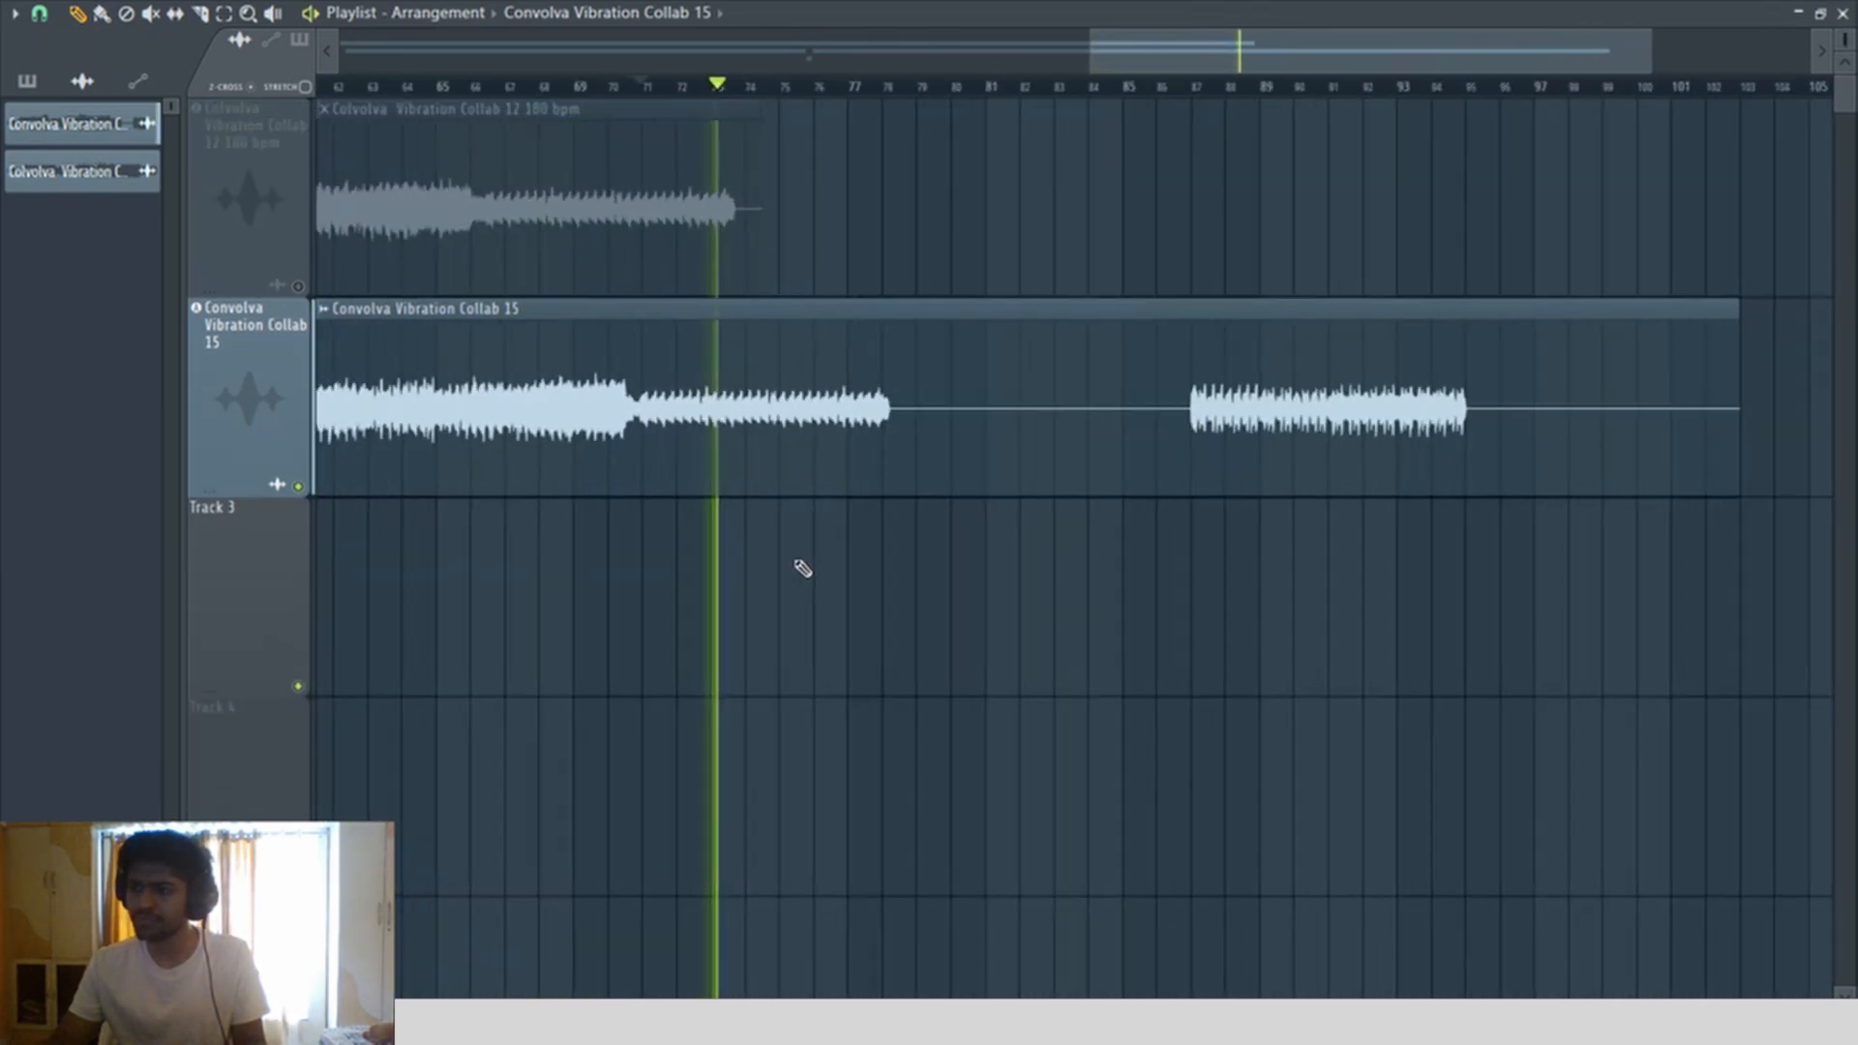
{"action": "scroll", "coordinate": [1410, 434], "scroll_direction": "up", "scroll_amount": 3}
{"action": "scroll", "coordinate": [1410, 434], "scroll_direction": "up", "scroll_amount": 1}
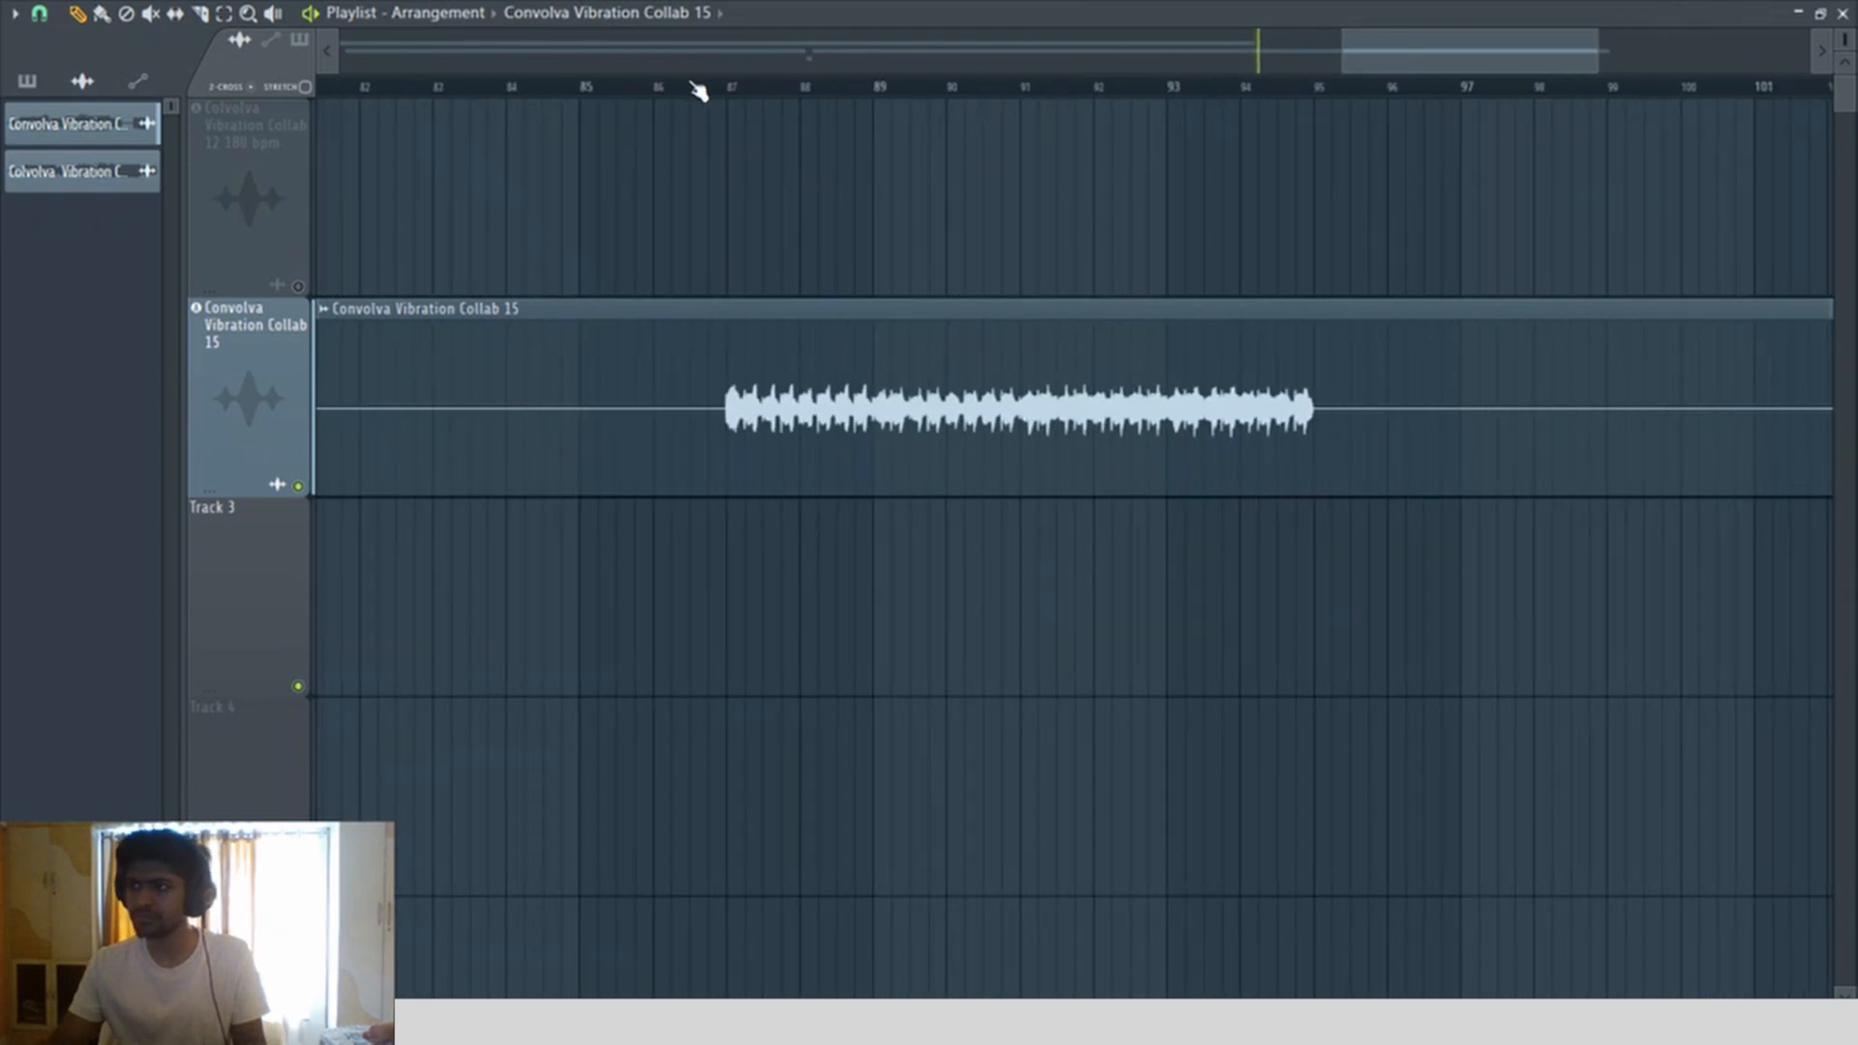
{"action": "scroll", "coordinate": [859, 236], "scroll_direction": "down", "scroll_amount": 5}
{"action": "scroll", "coordinate": [804, 233], "scroll_direction": "up", "scroll_amount": 1}
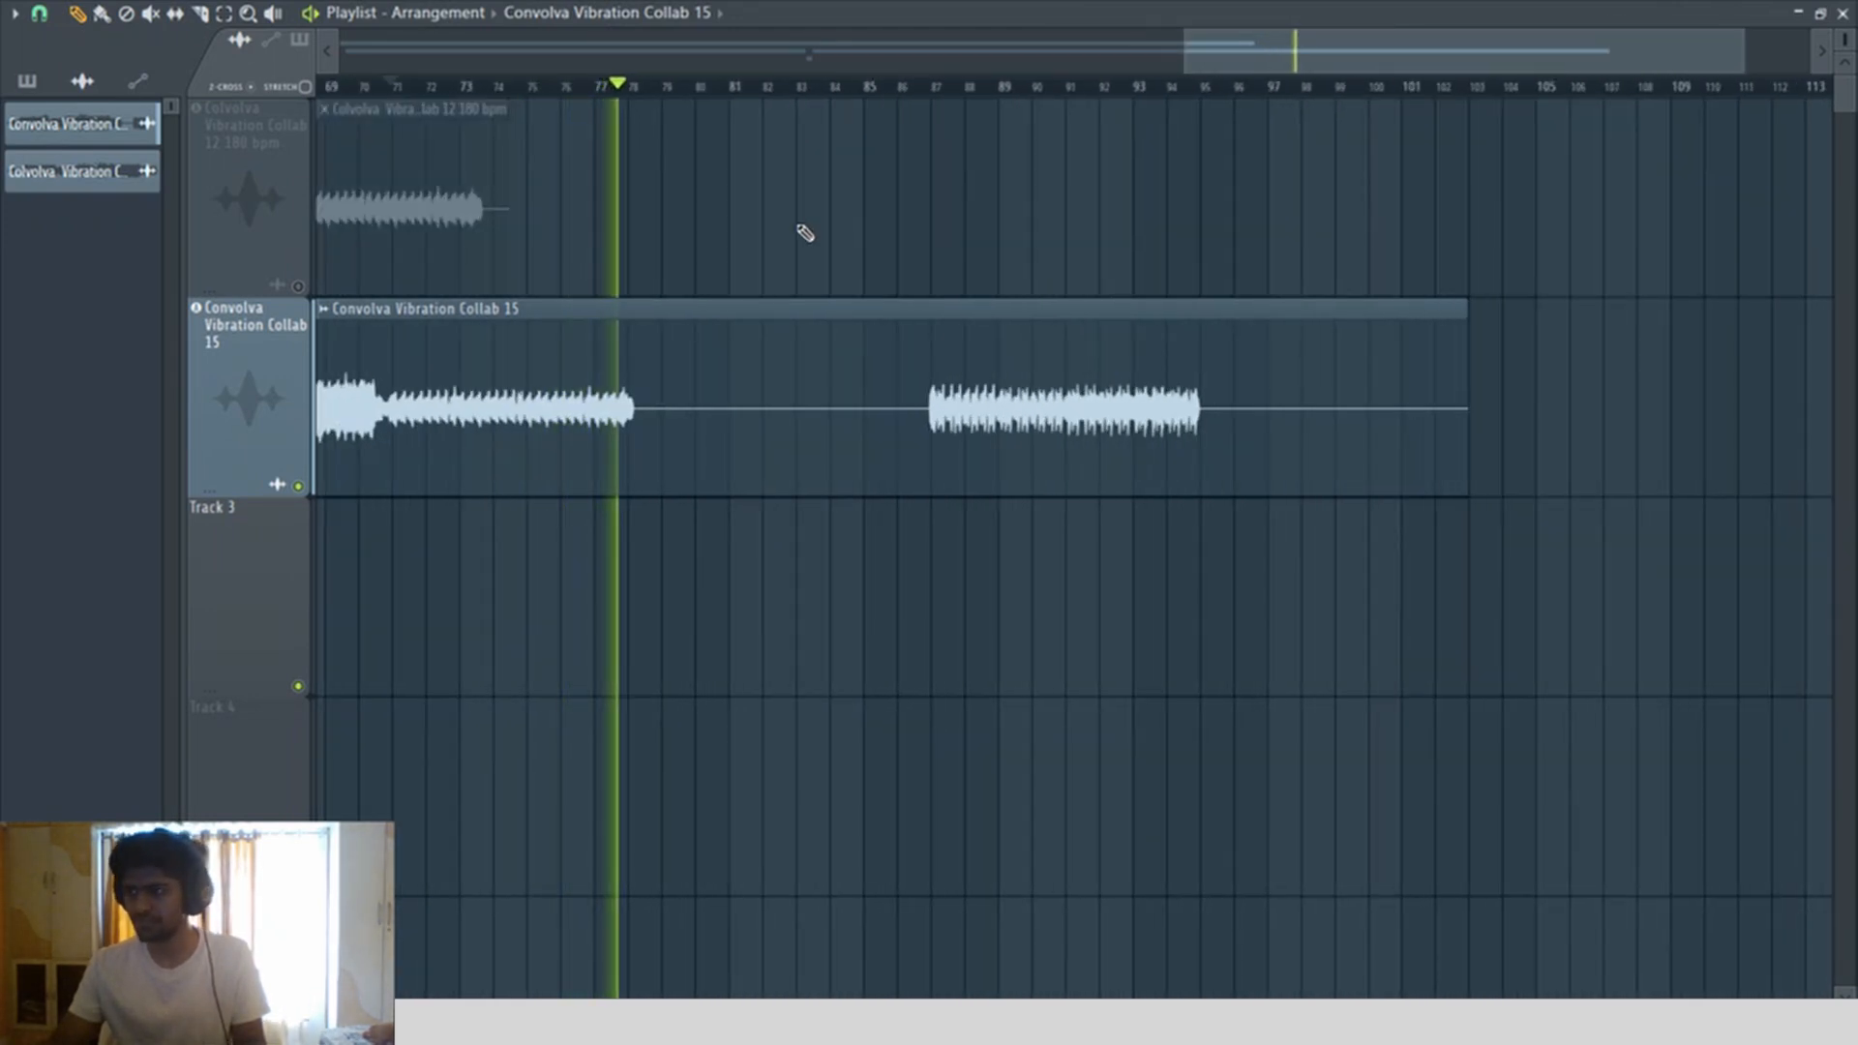
Step: Listen to the final passage of the version 15 clip from bar 87 to about bar 93 and stop
{"action": "scroll", "coordinate": [775, 440], "scroll_direction": "up", "scroll_amount": 2}
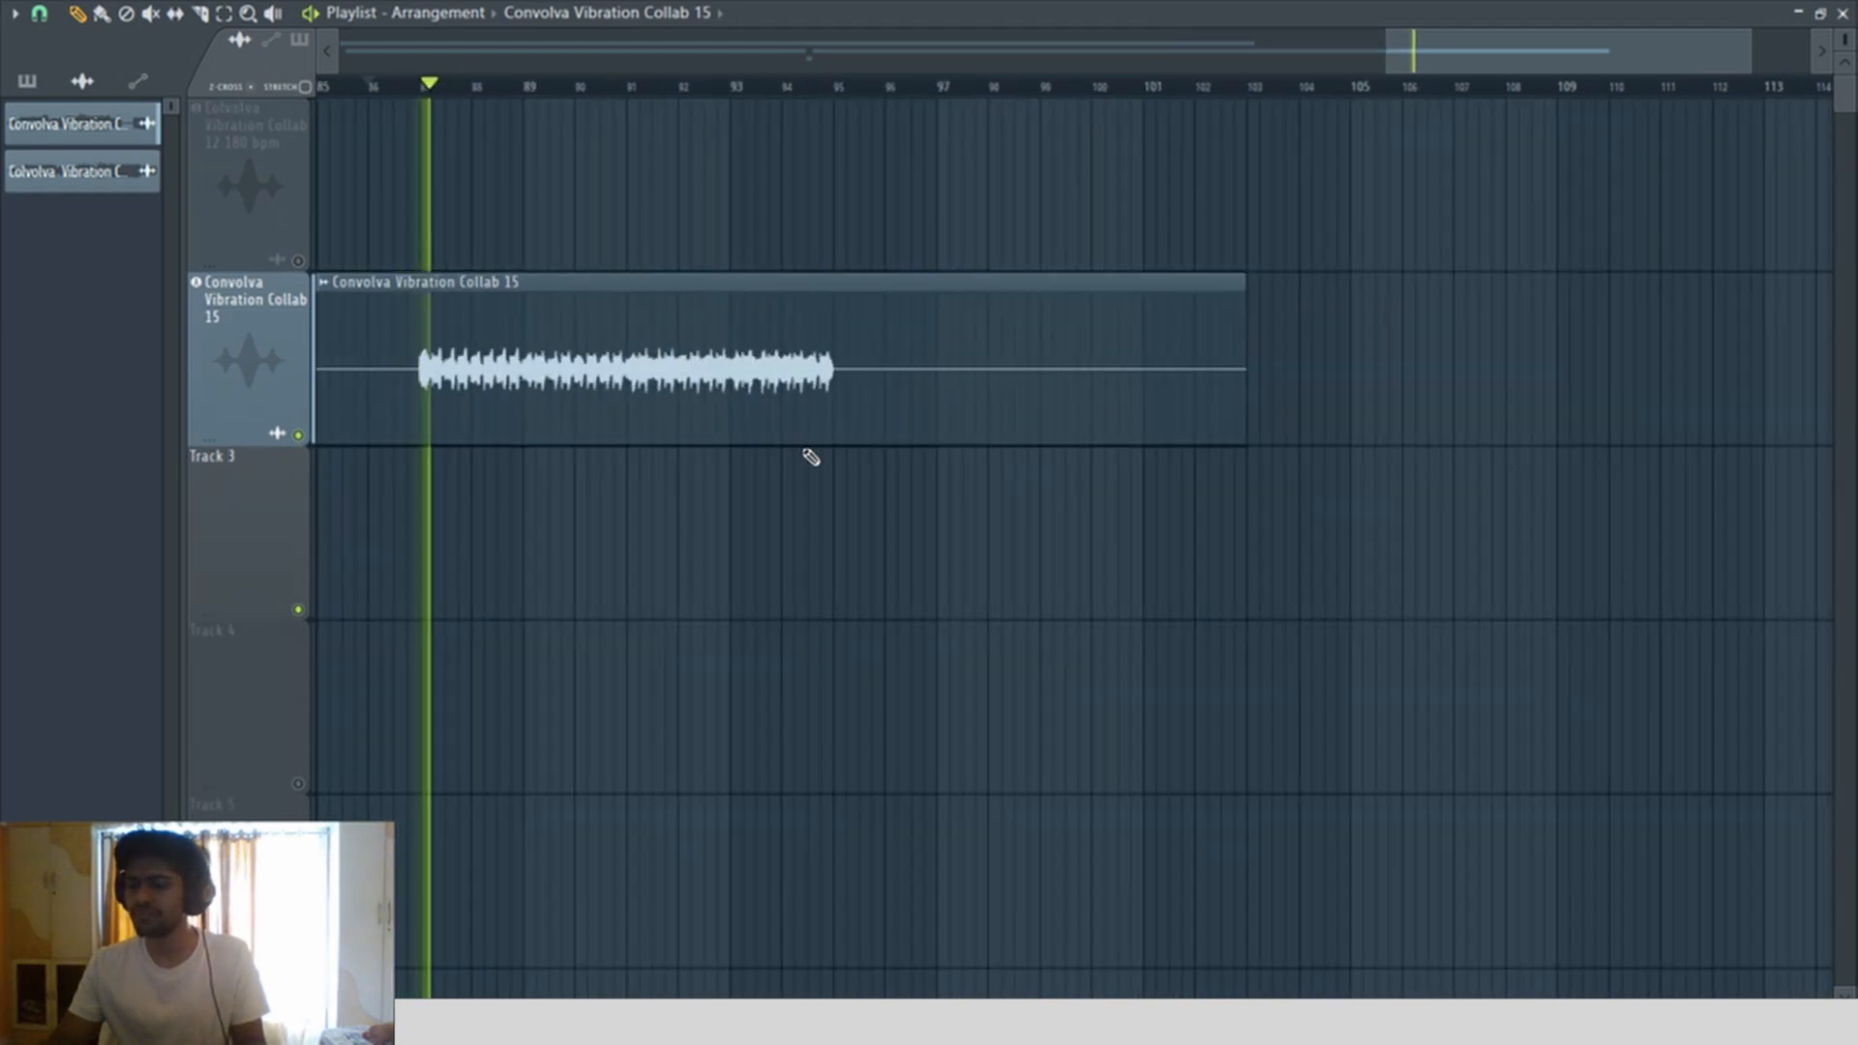
{"action": "left_click_drag", "start_coordinate": [1366, 571], "coordinate": [338, 135]}
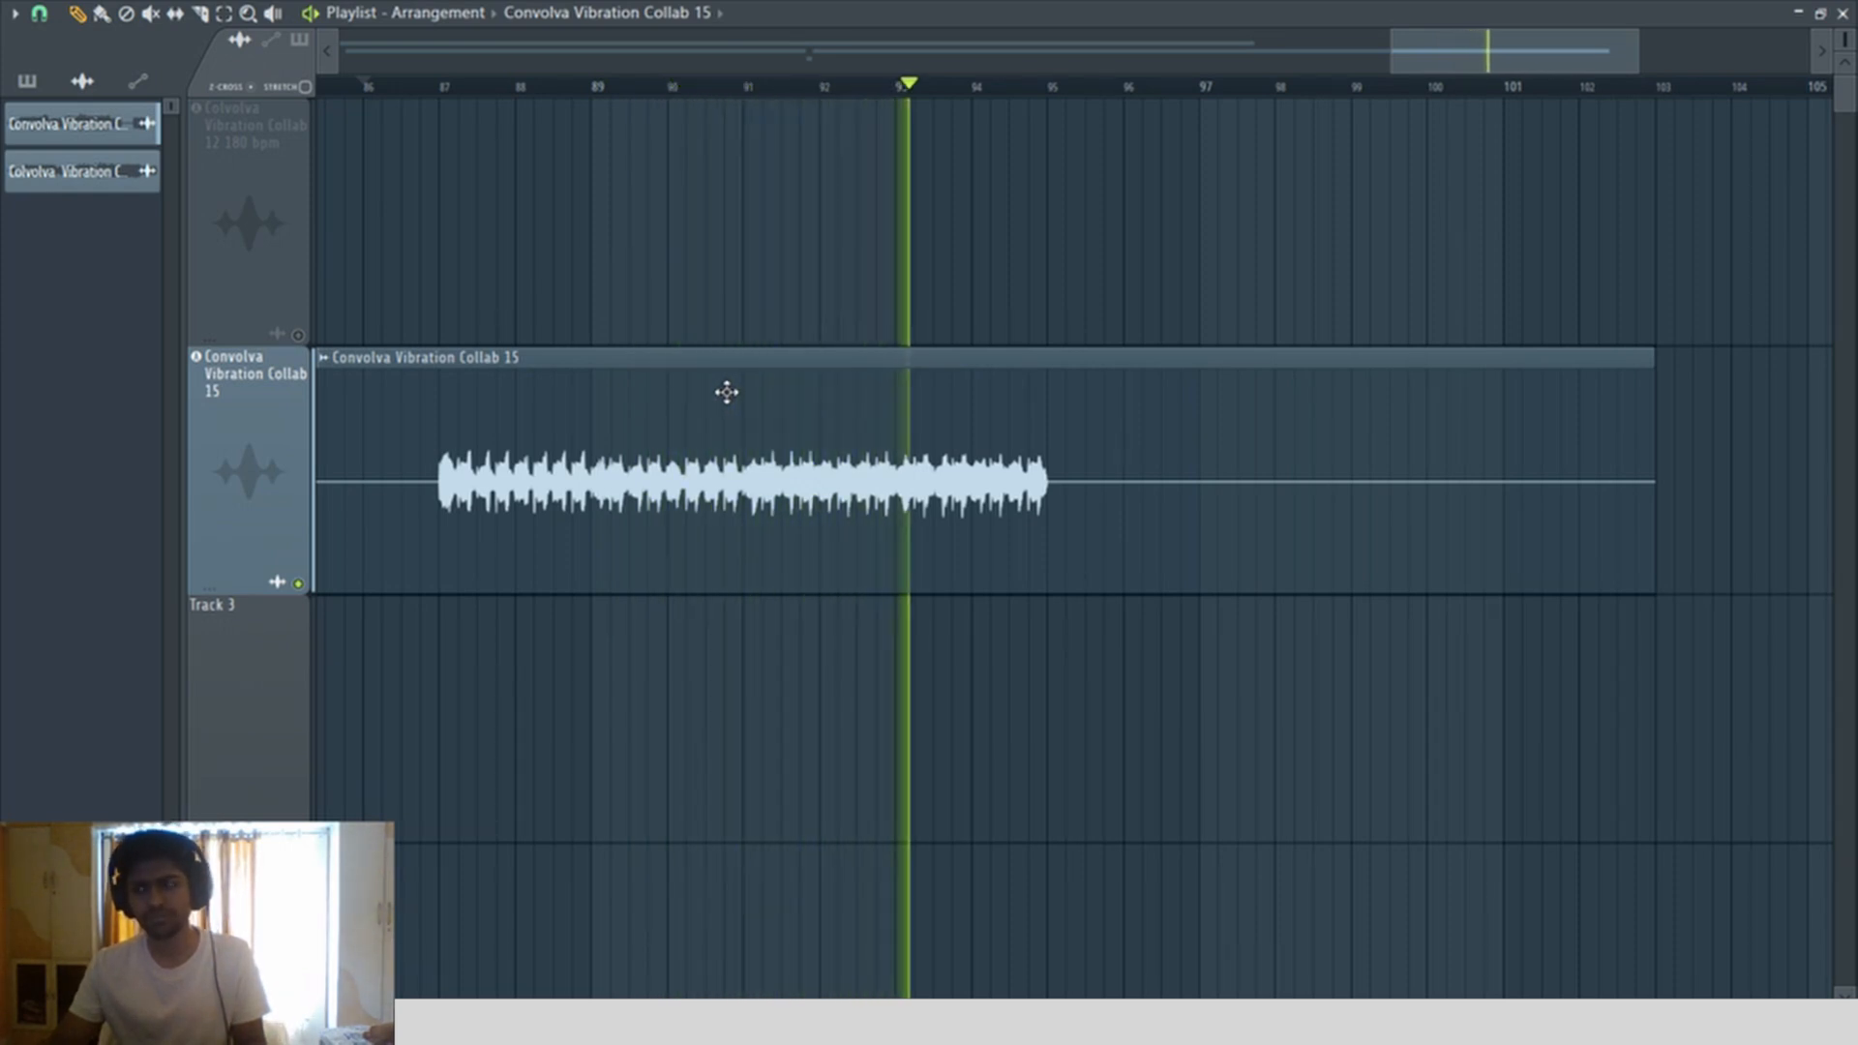
{"action": "key", "text": "space"}
{"action": "right_click", "coordinate": [733, 257], "text": "ctrl"}
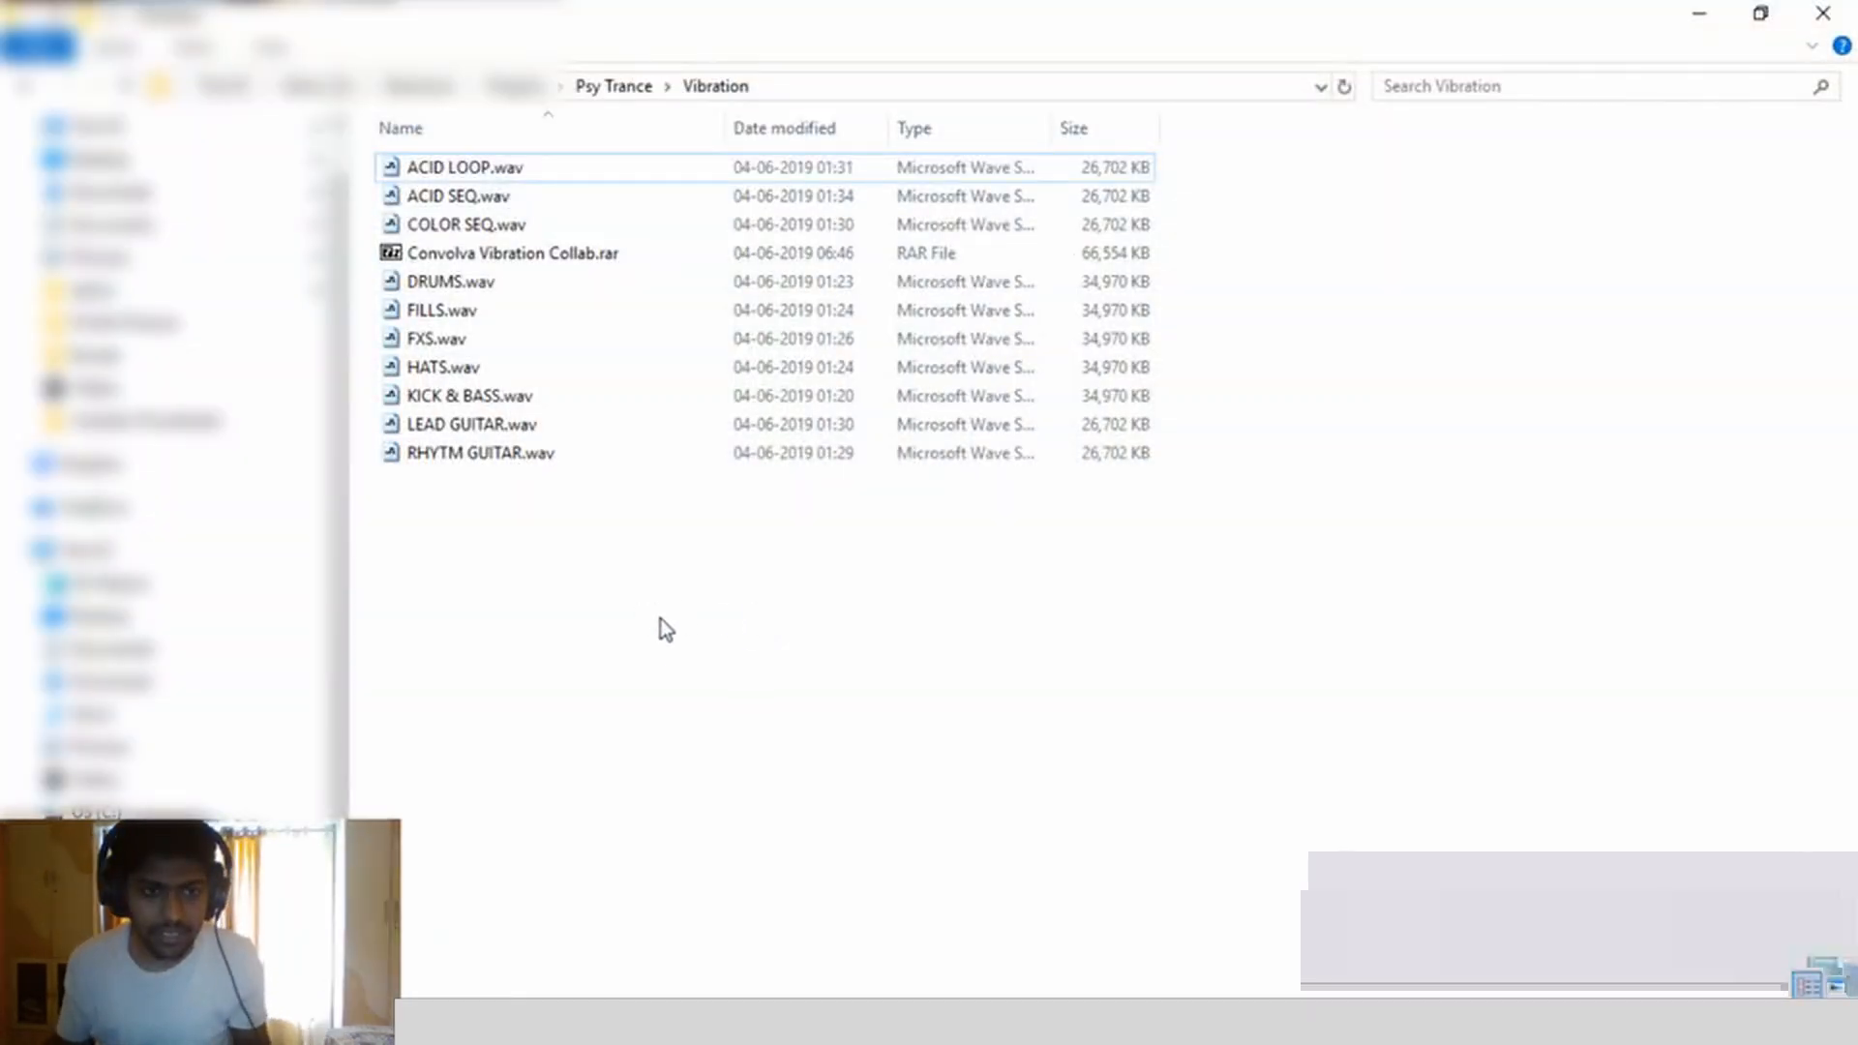
Step: Import all WAV stems from the Vibration folder, excluding Convolva Vibration Collab.rar, into the empty playlist as audio tracks
{"action": "left_click_drag", "start_coordinate": [663, 641], "coordinate": [444, 273]}
{"action": "left_click_drag", "start_coordinate": [746, 784], "coordinate": [356, 179]}
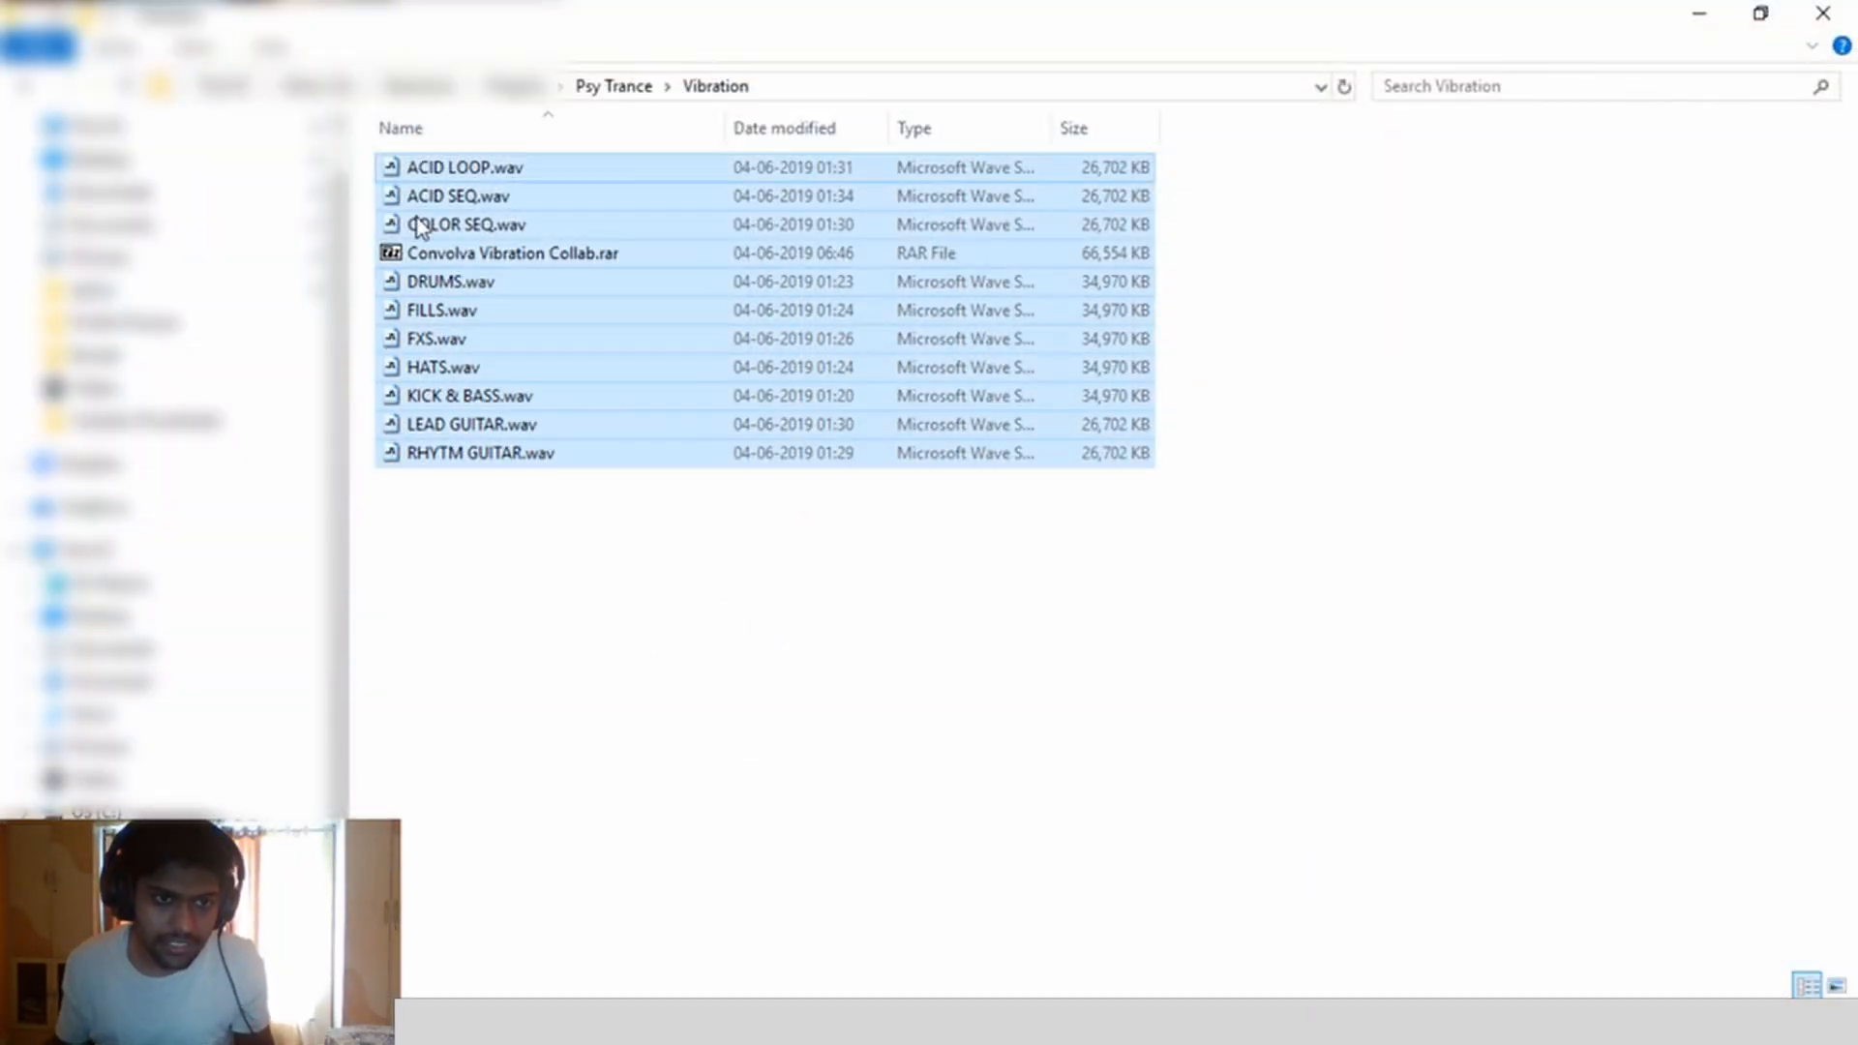
{"action": "left_click", "coordinate": [484, 259], "text": "ctrl"}
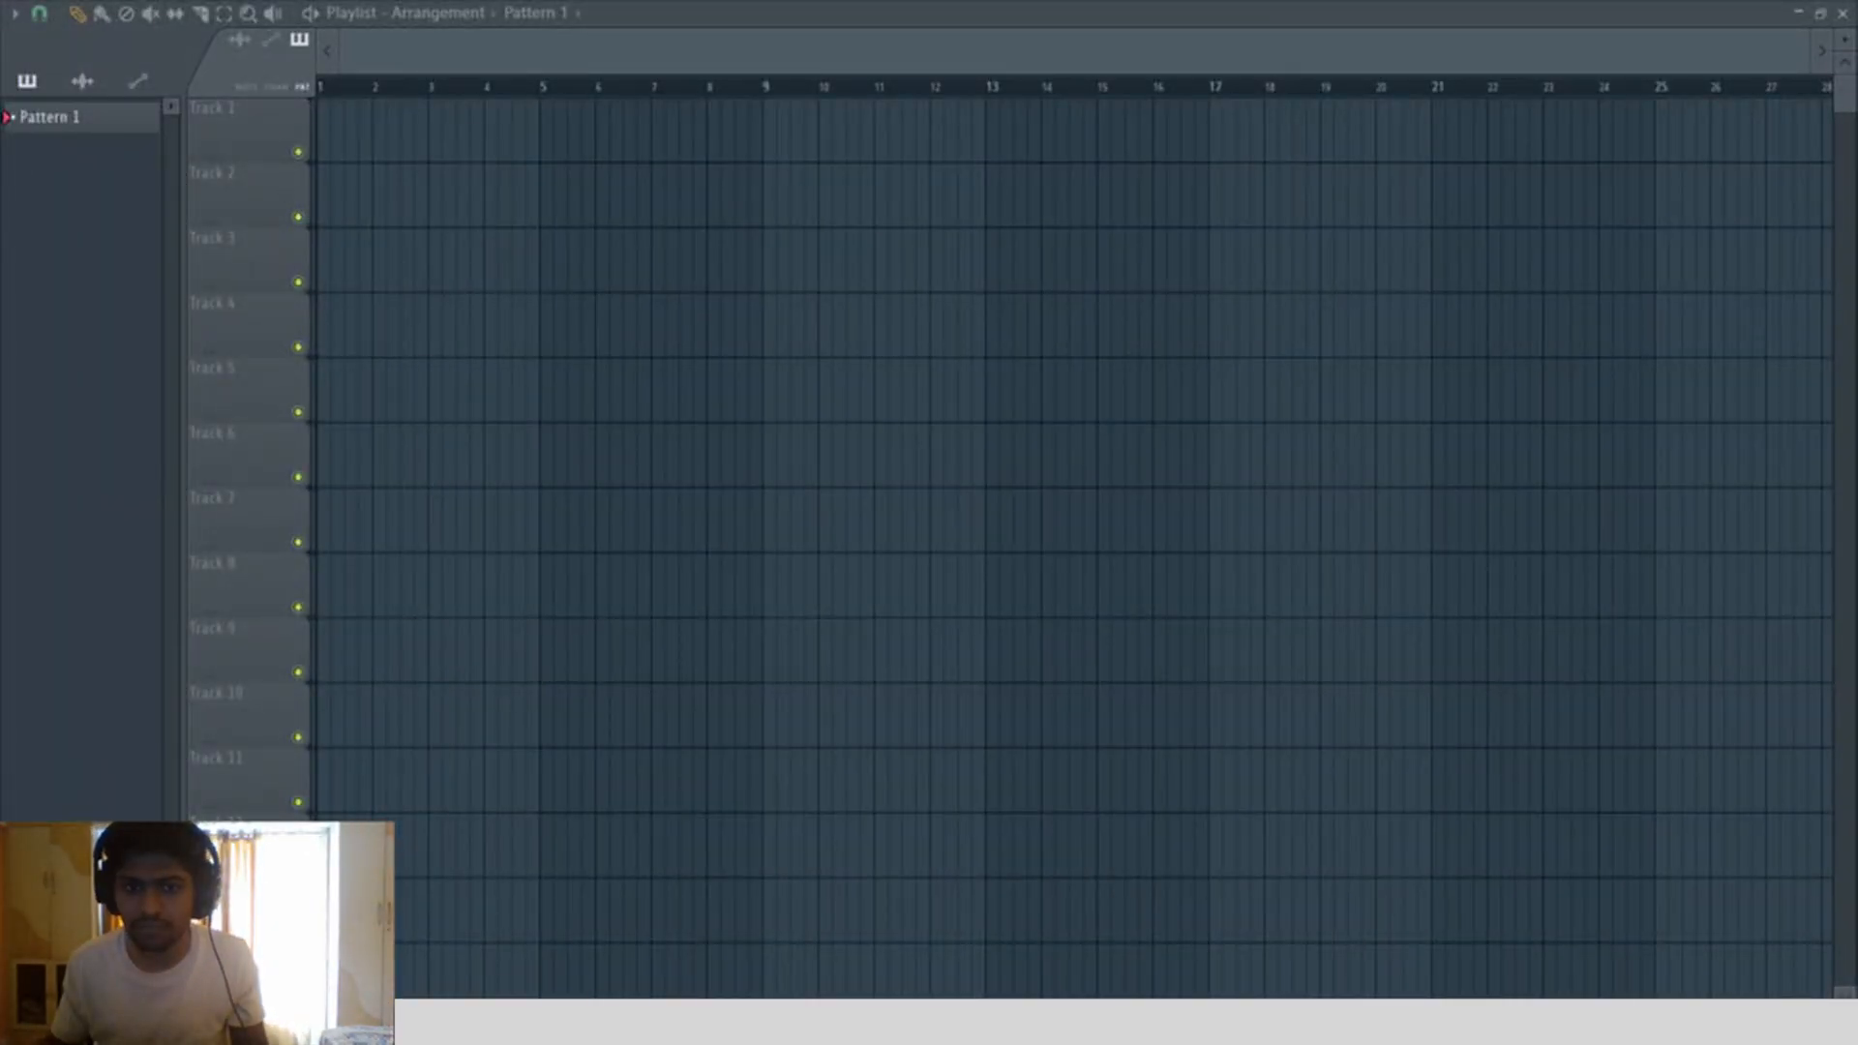
{"action": "left_click_drag", "start_coordinate": [1228, 674], "coordinate": [999, 213]}
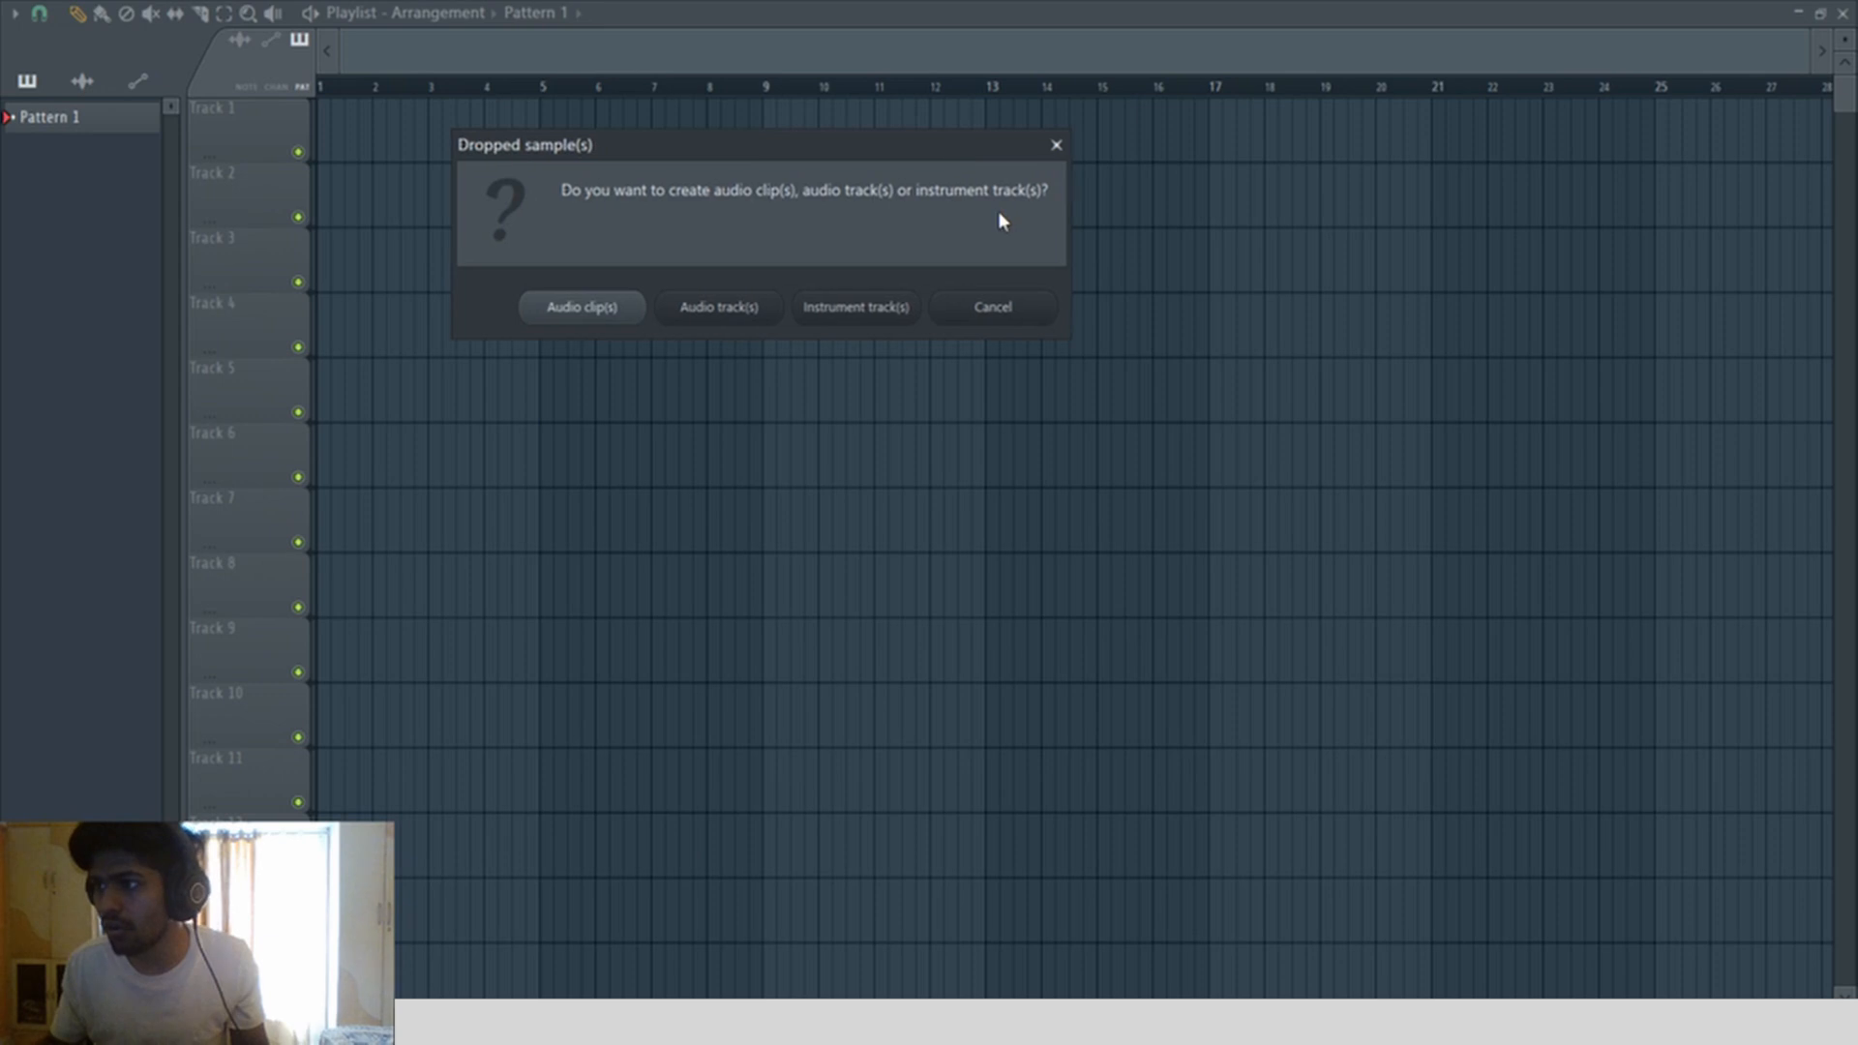
{"action": "left_click", "coordinate": [740, 307]}
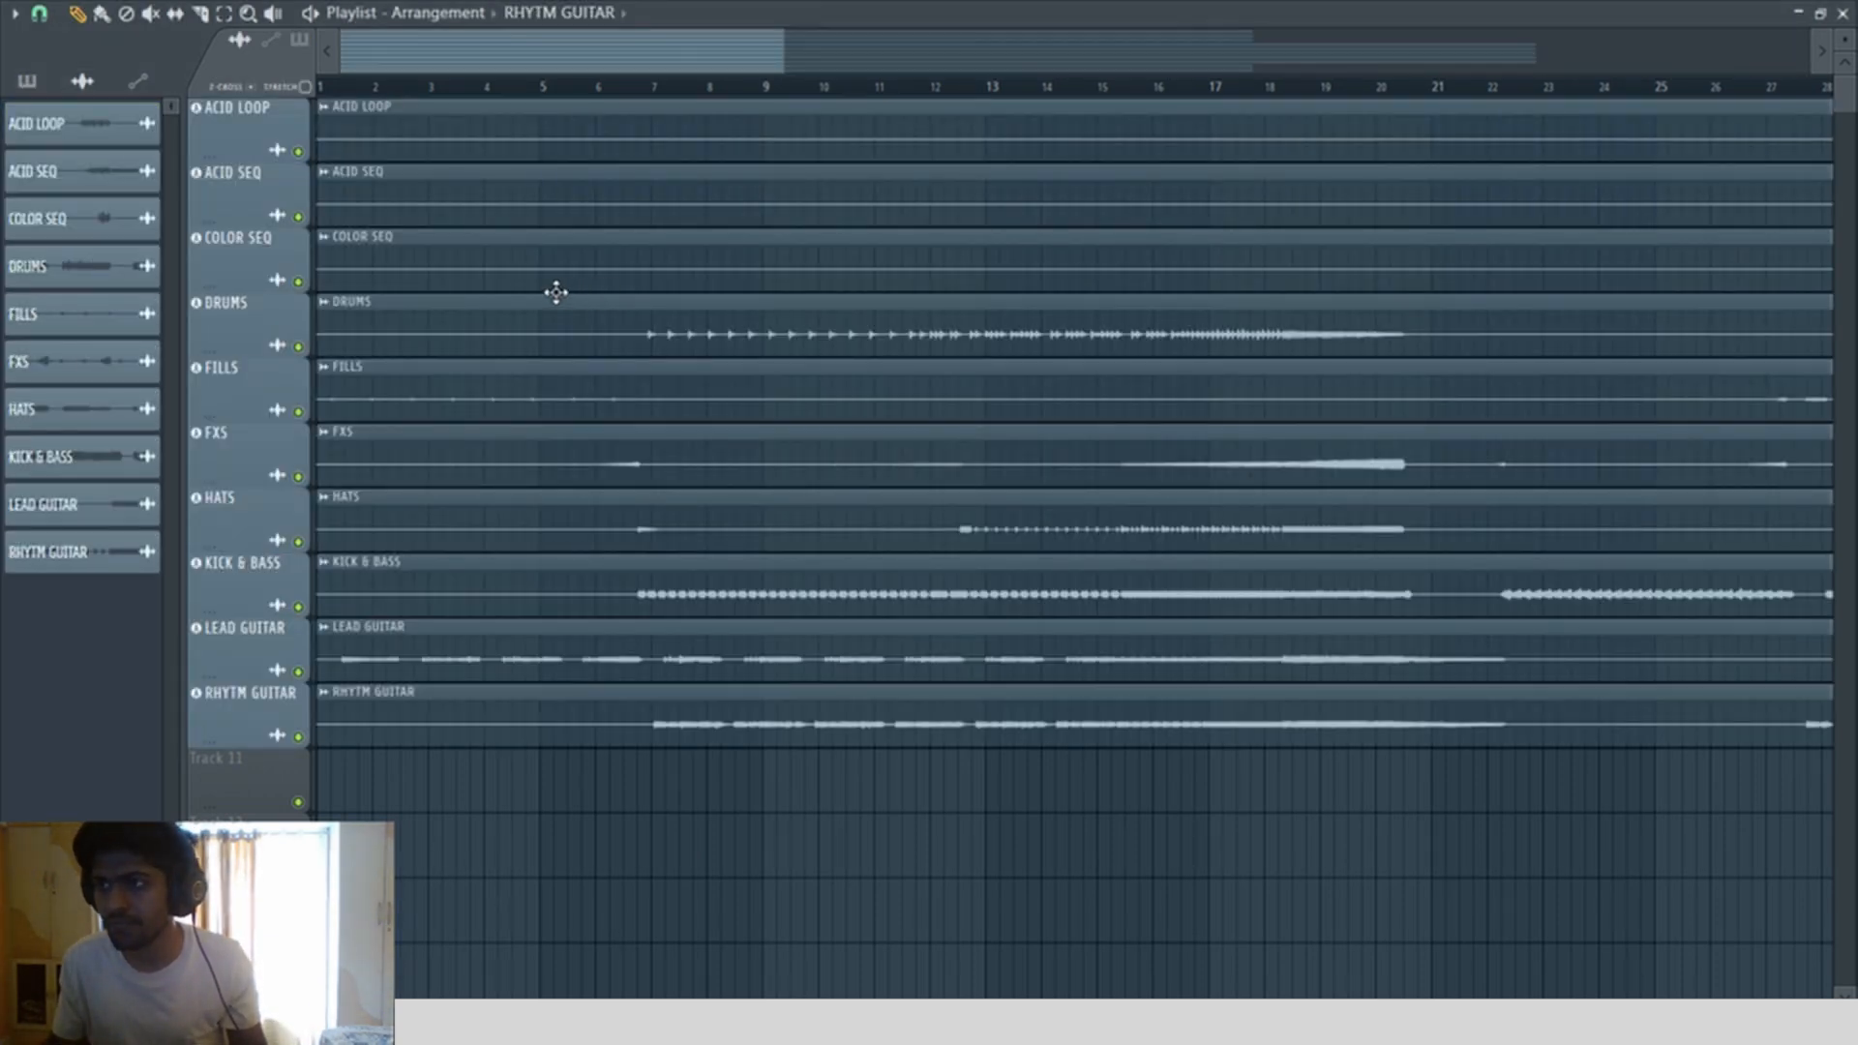
Step: Play all imported stems together from bar 1 through the intro to about bar 5
{"action": "scroll", "coordinate": [564, 295], "scroll_direction": "down", "scroll_amount": 4}
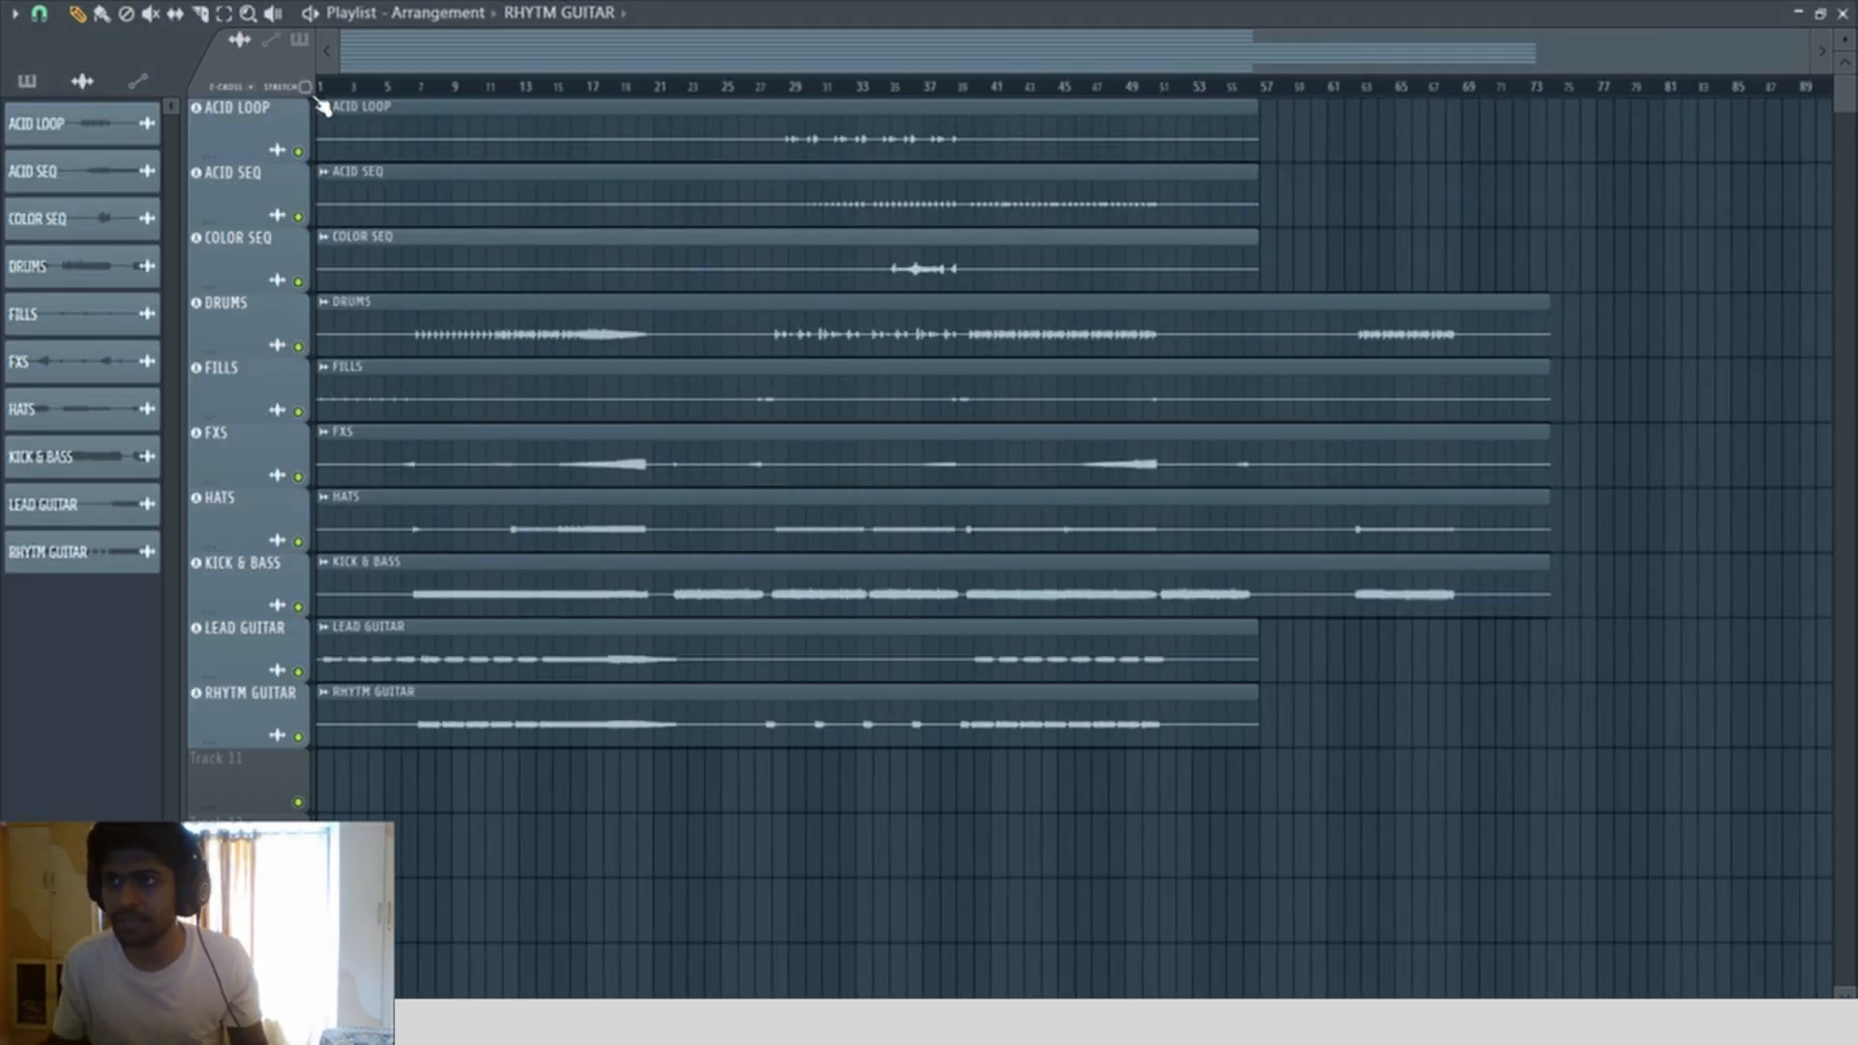
{"action": "key", "text": "space"}
{"action": "left_click_drag", "start_coordinate": [684, 837], "coordinate": [316, 108]}
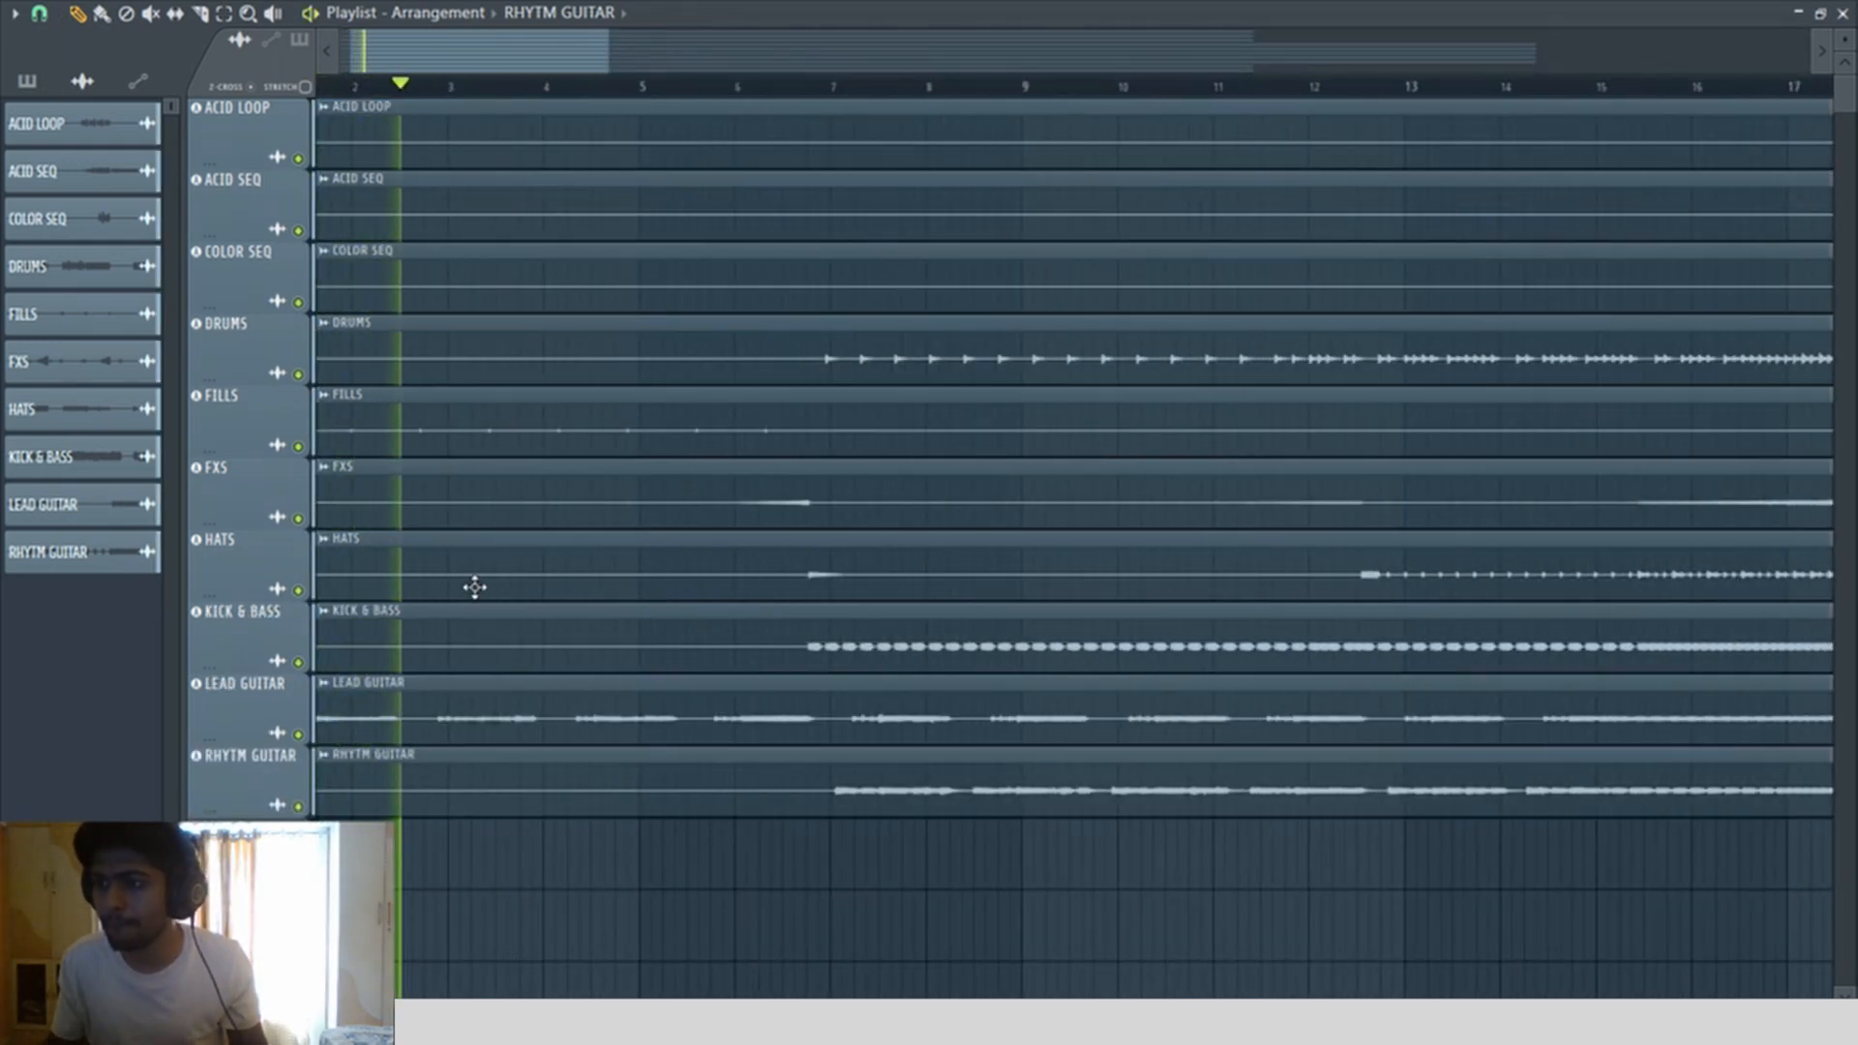
{"action": "scroll", "coordinate": [473, 584], "scroll_direction": "up", "scroll_amount": 2}
{"action": "scroll", "coordinate": [475, 588], "scroll_direction": "up", "scroll_amount": 1}
{"action": "scroll", "coordinate": [474, 587], "scroll_direction": "up", "scroll_amount": 1}
{"action": "scroll", "coordinate": [474, 588], "scroll_direction": "down", "scroll_amount": 2}
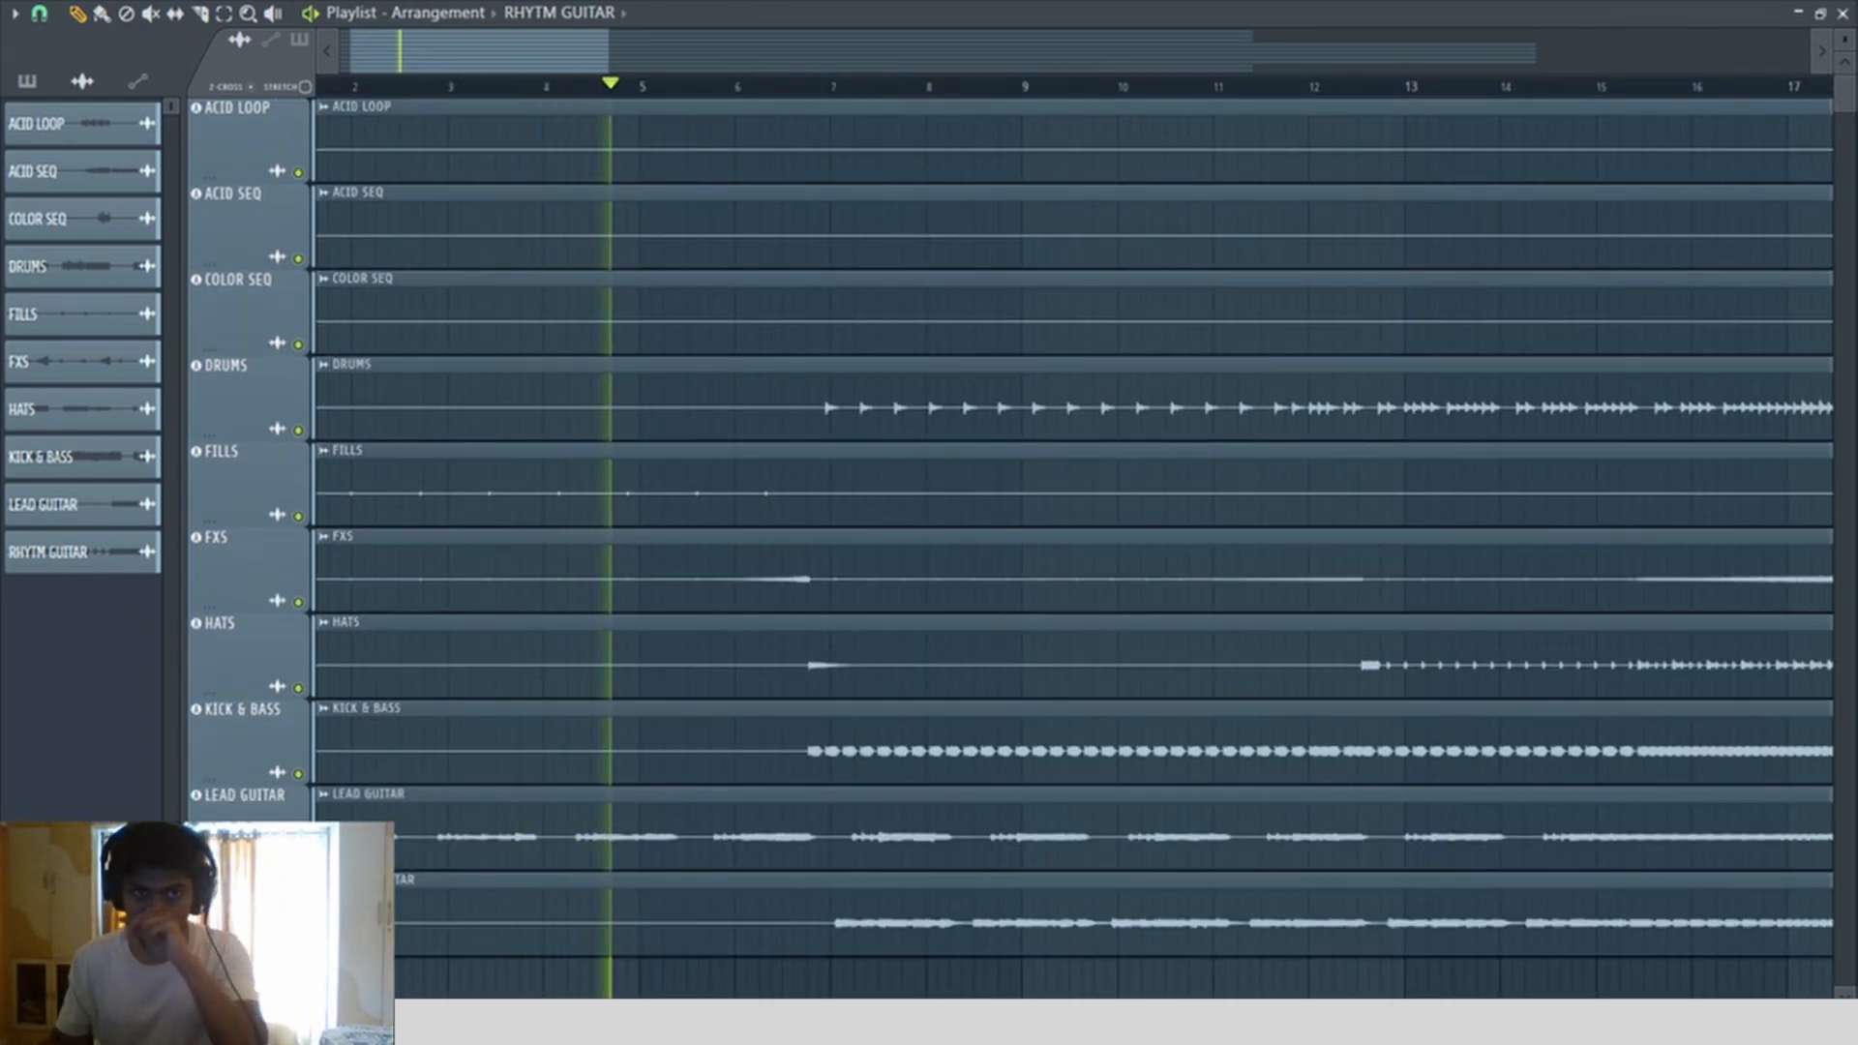
Step: Continue listening through the kick and bass entry before bar 7 up to about bar 12
{"action": "scroll", "coordinate": [360, 95], "scroll_direction": "up", "scroll_amount": 4}
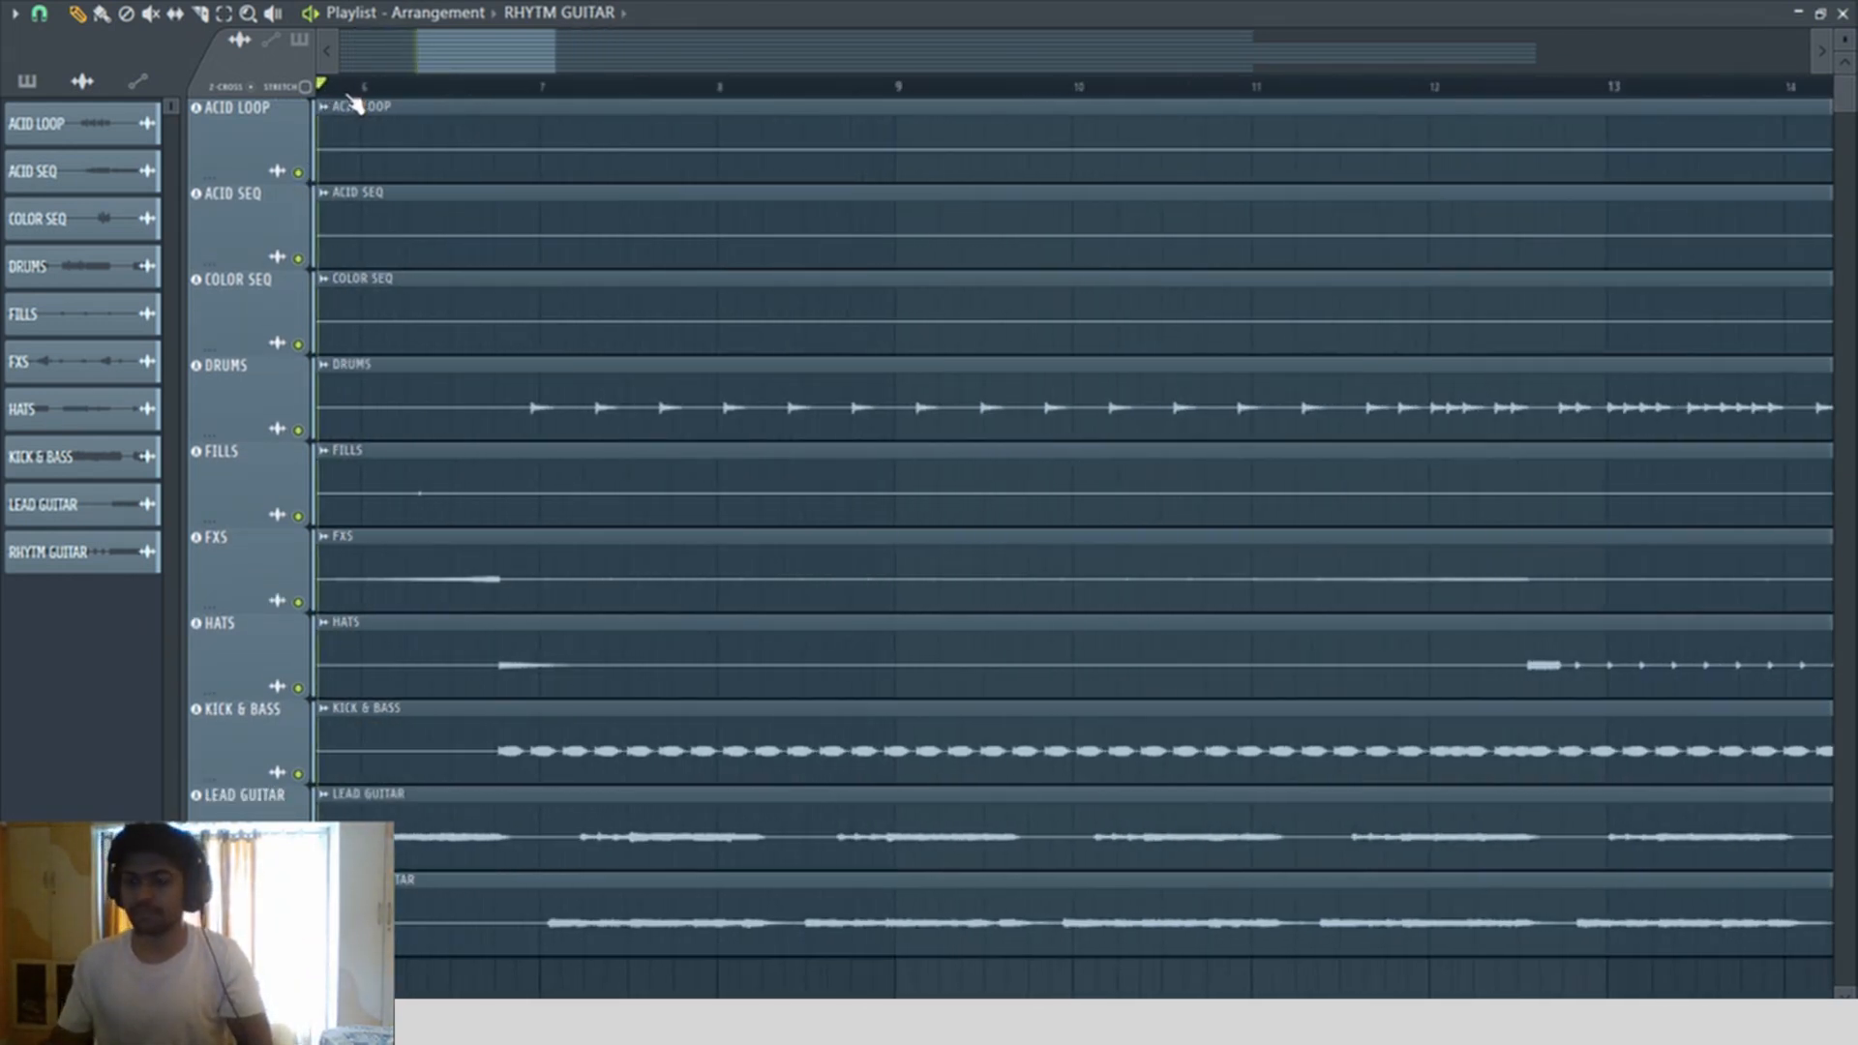
{"action": "scroll", "coordinate": [360, 95], "scroll_direction": "up", "scroll_amount": 2}
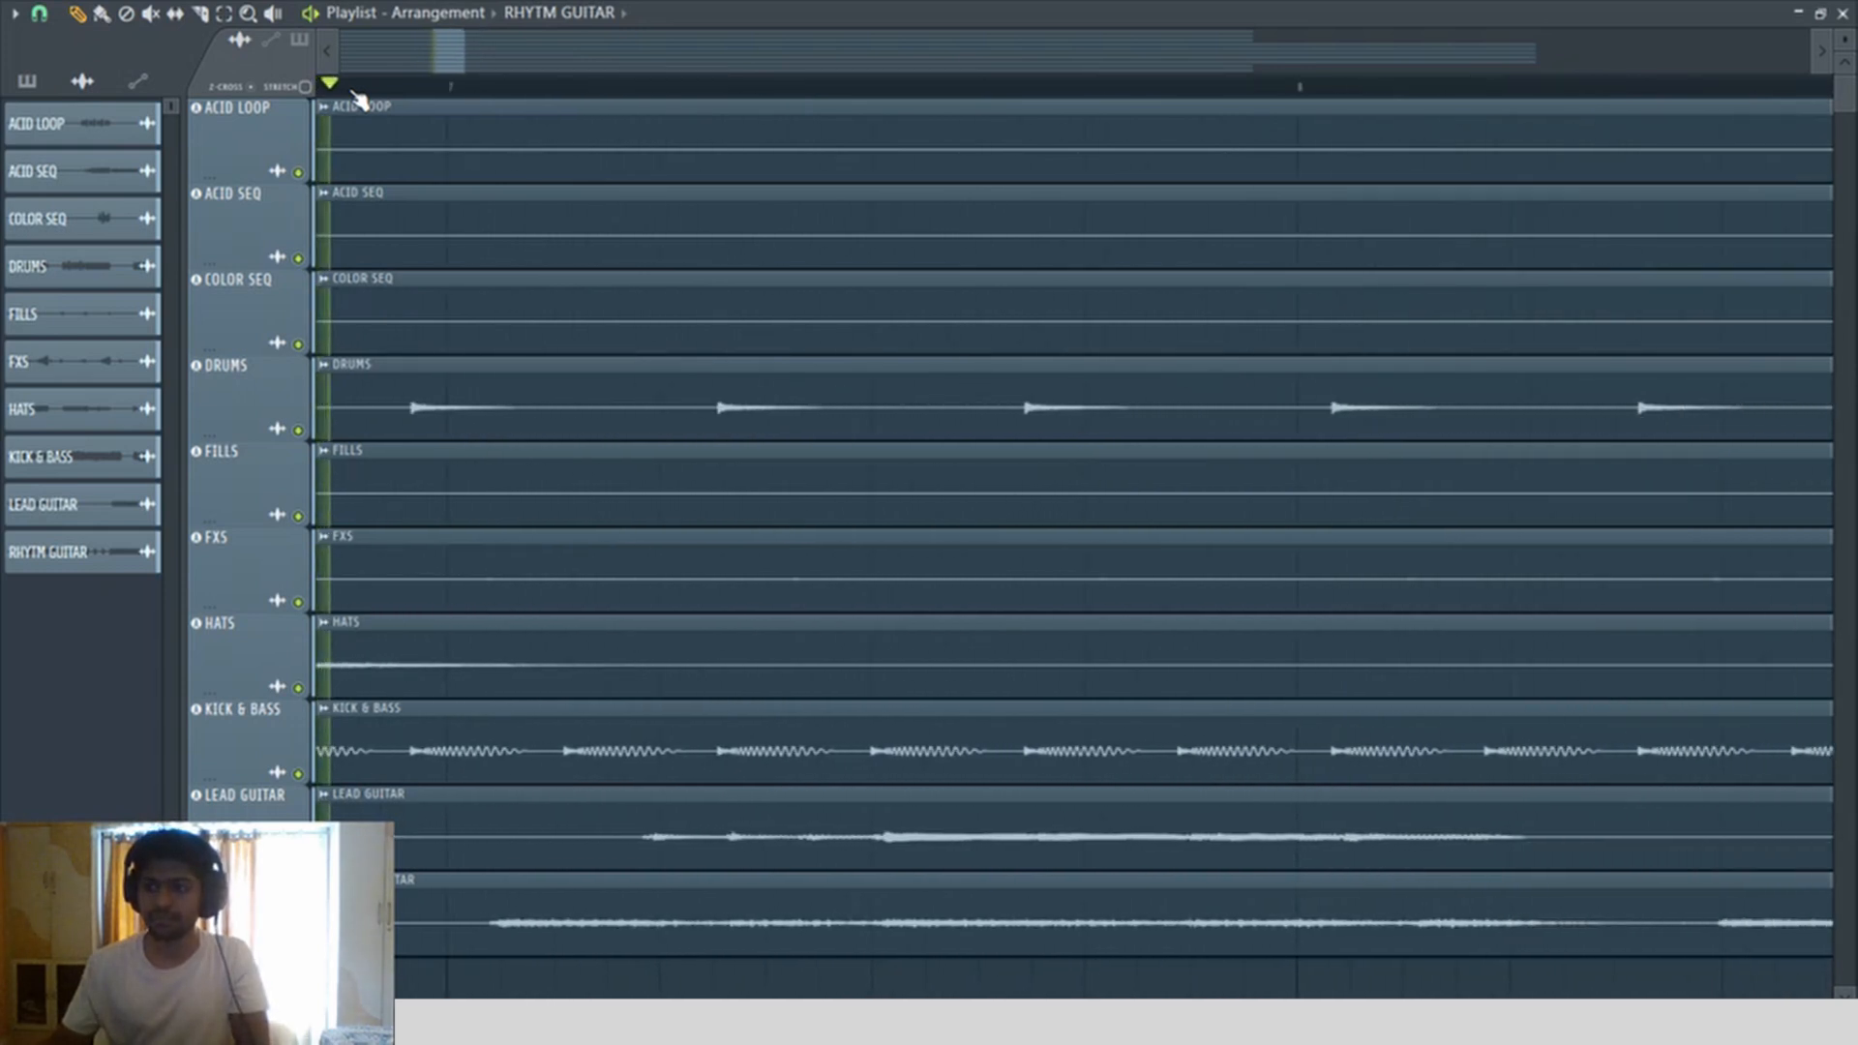
{"action": "scroll", "coordinate": [358, 96], "scroll_direction": "down", "scroll_amount": 4}
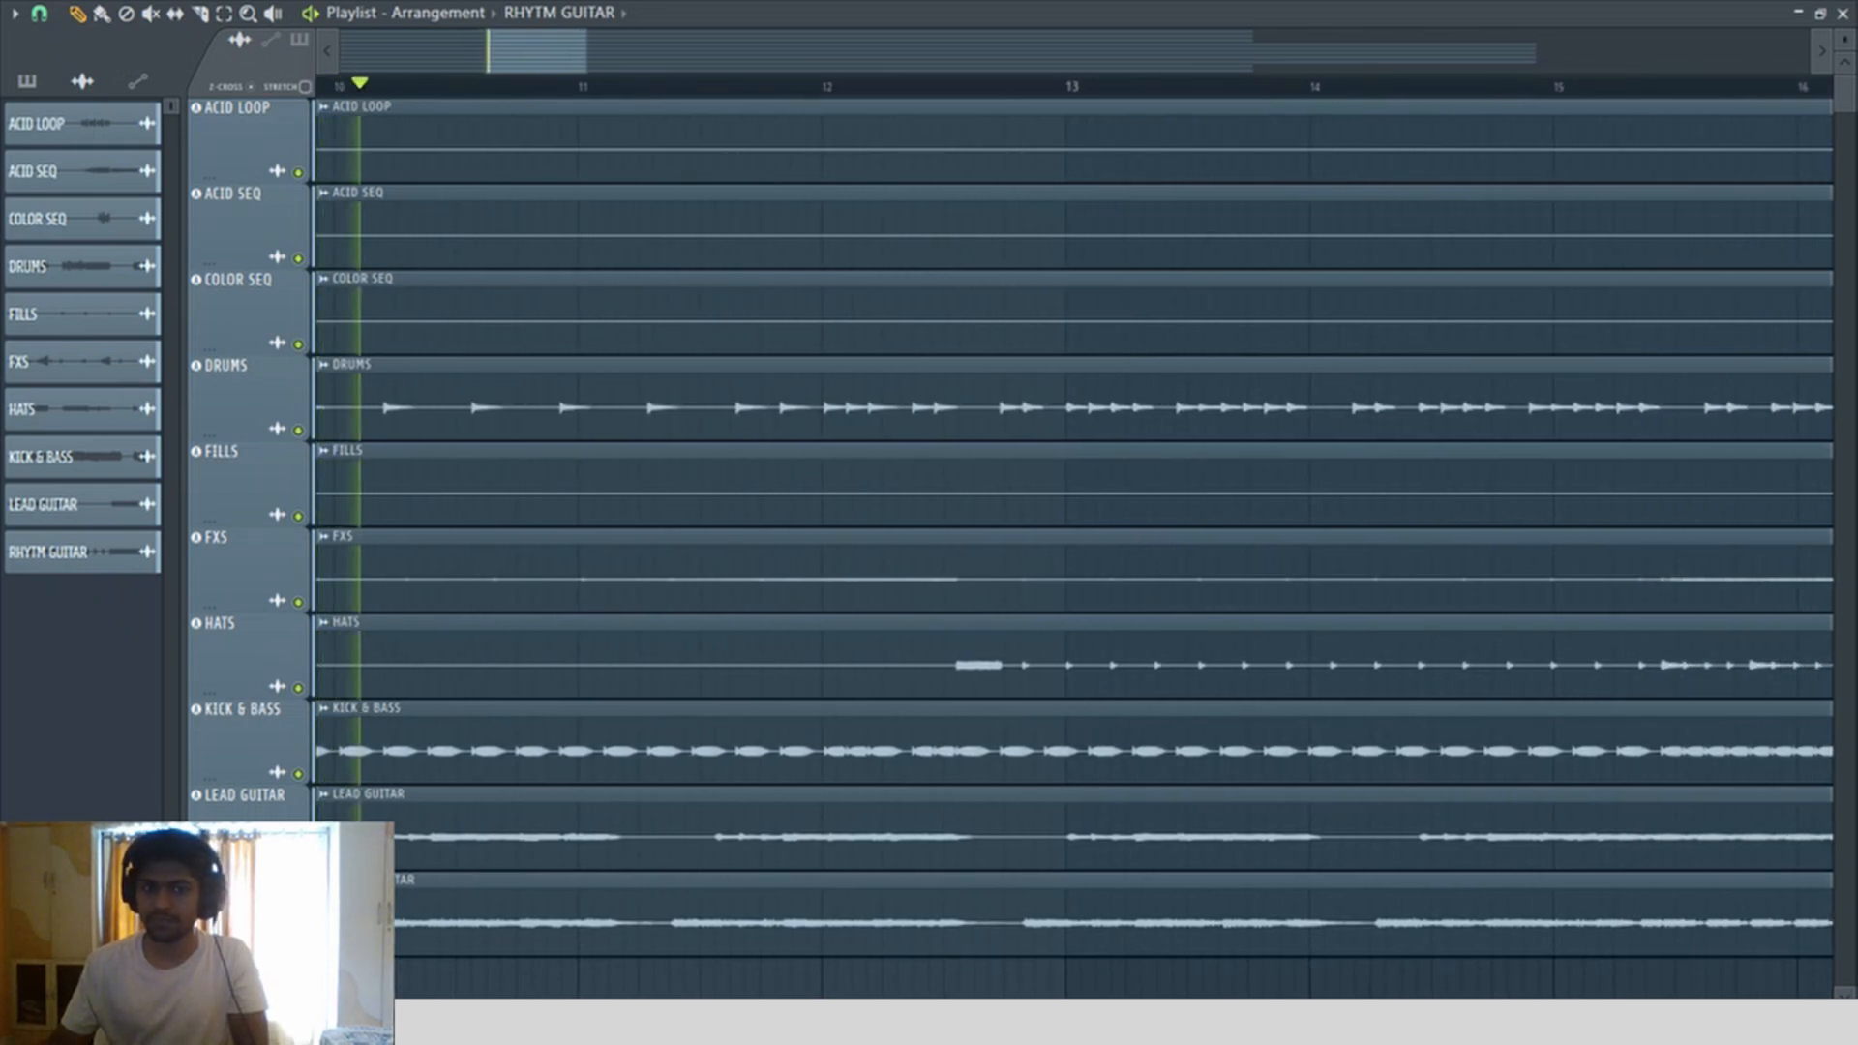
{"action": "scroll", "coordinate": [738, 91], "scroll_direction": "down", "scroll_amount": 5}
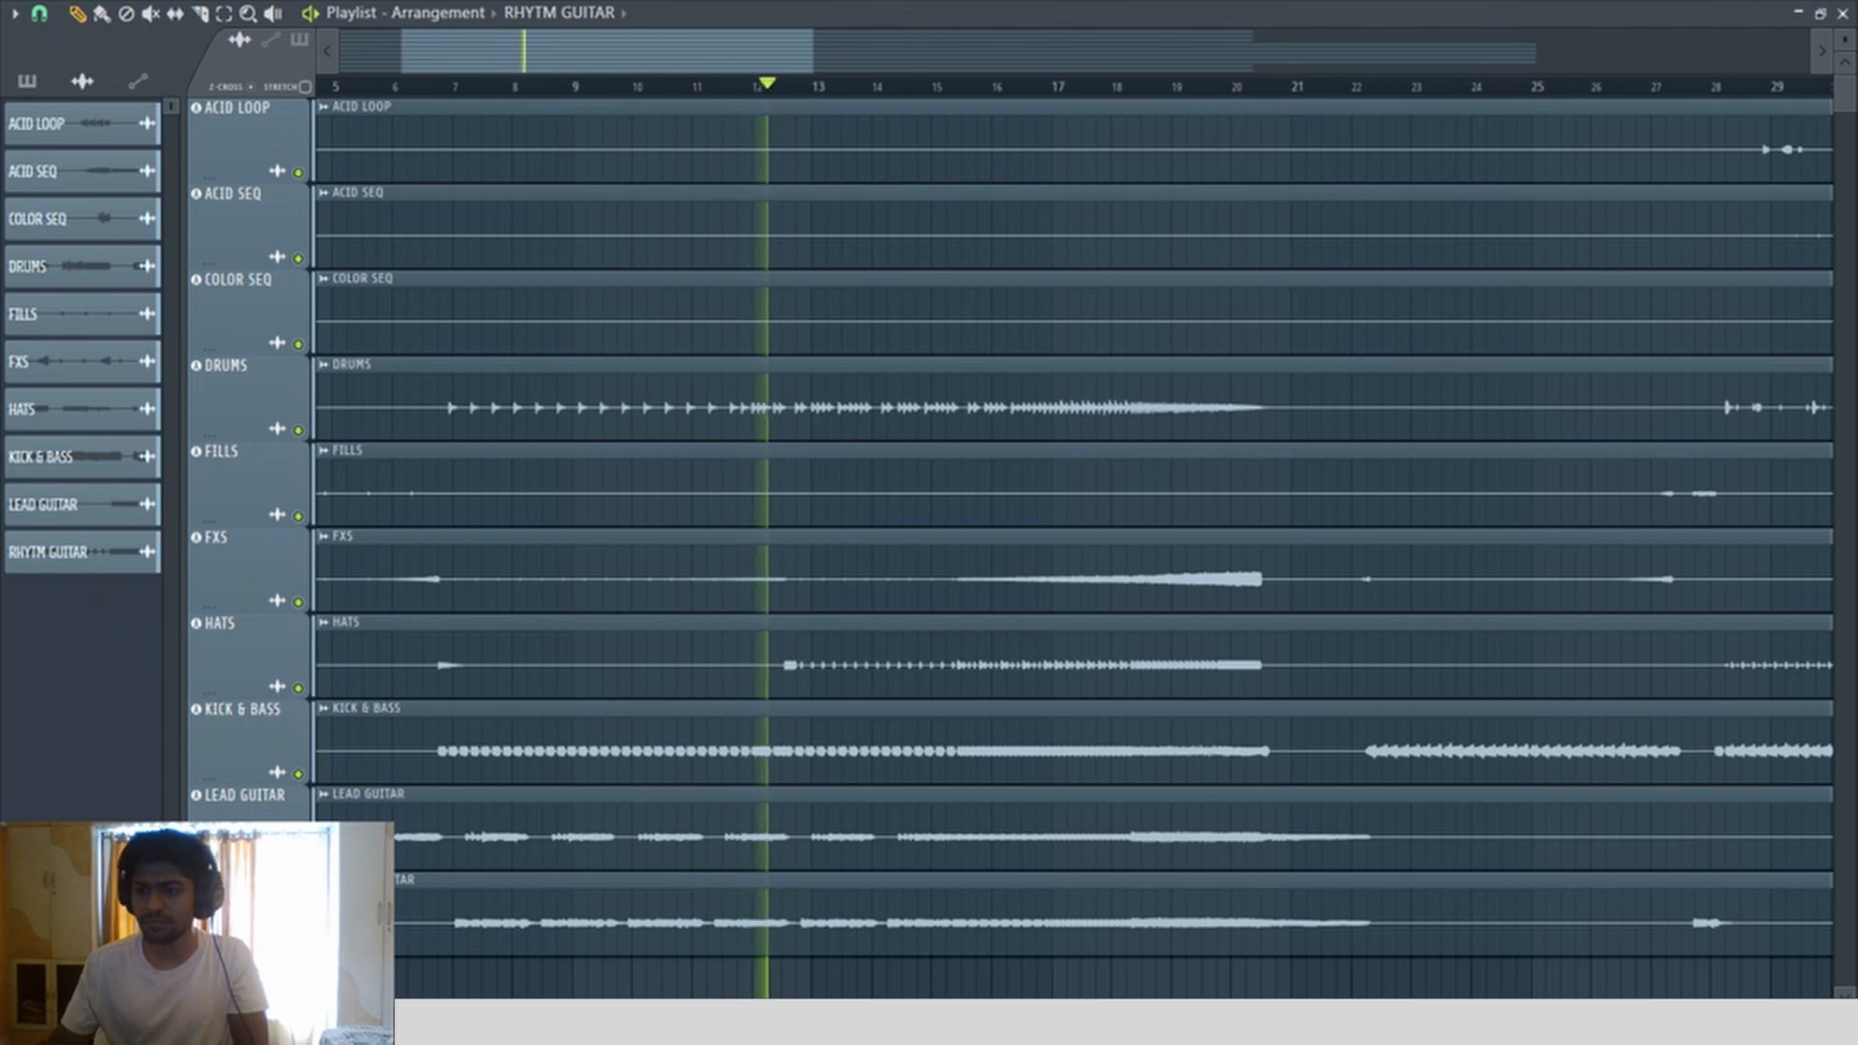
Step: Briefly mute and unmute the RHYTM GUITAR track during playback, and keep listening to the build-up until about bar 22
{"action": "left_click", "coordinate": [298, 946]}
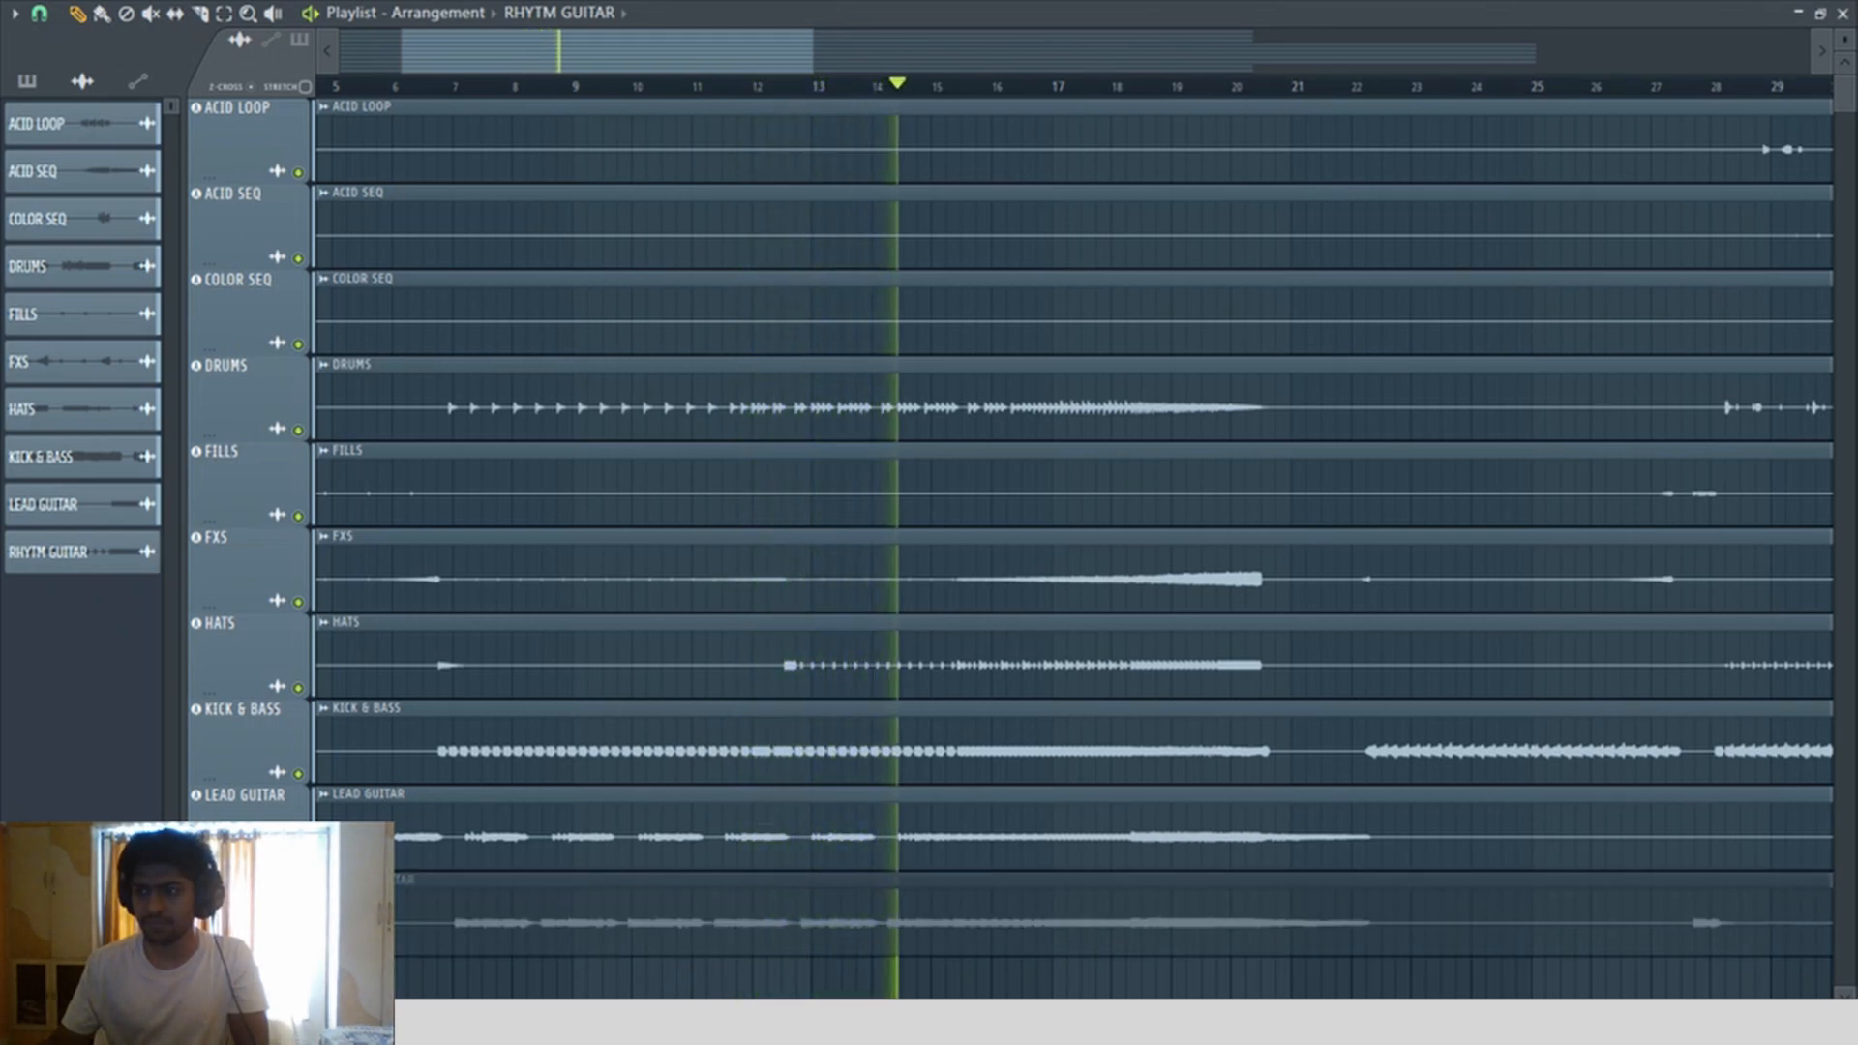
{"action": "left_click", "coordinate": [298, 946]}
{"action": "scroll", "coordinate": [768, 97], "scroll_direction": "down", "scroll_amount": 6}
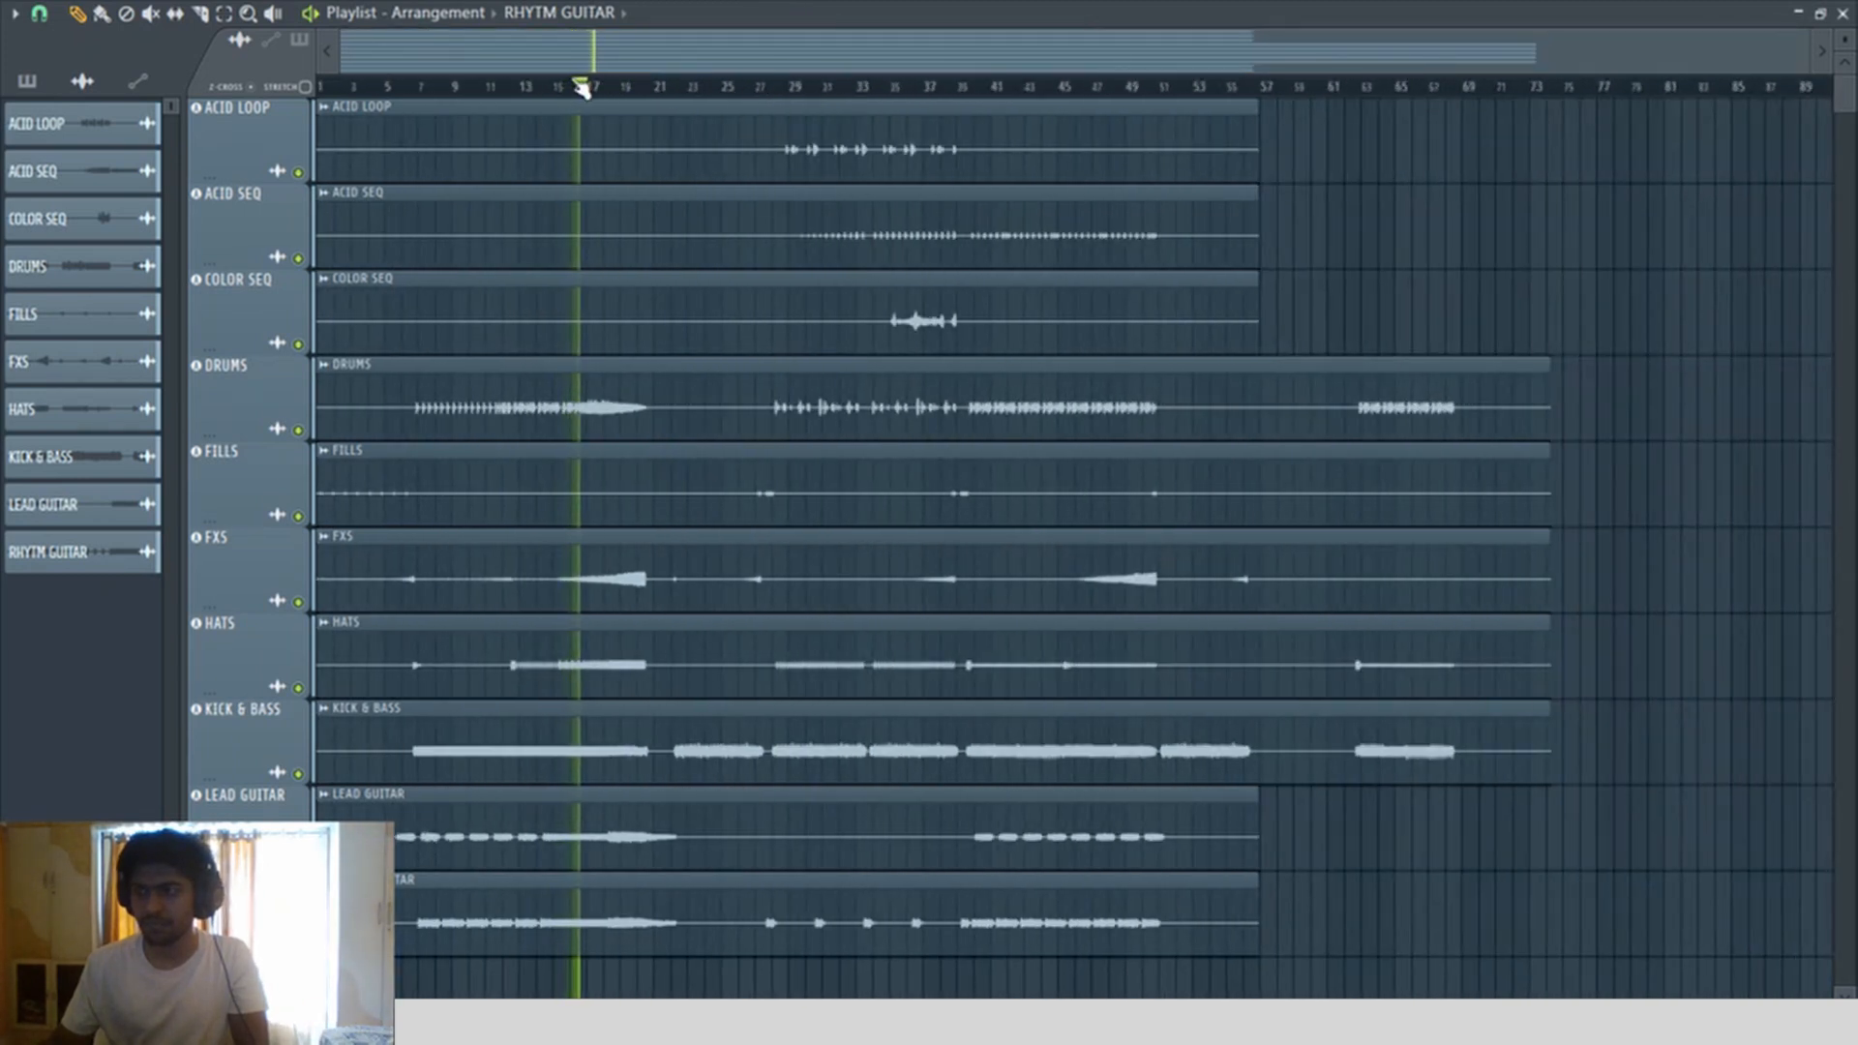
{"action": "scroll", "coordinate": [566, 92], "scroll_direction": "up", "scroll_amount": 2}
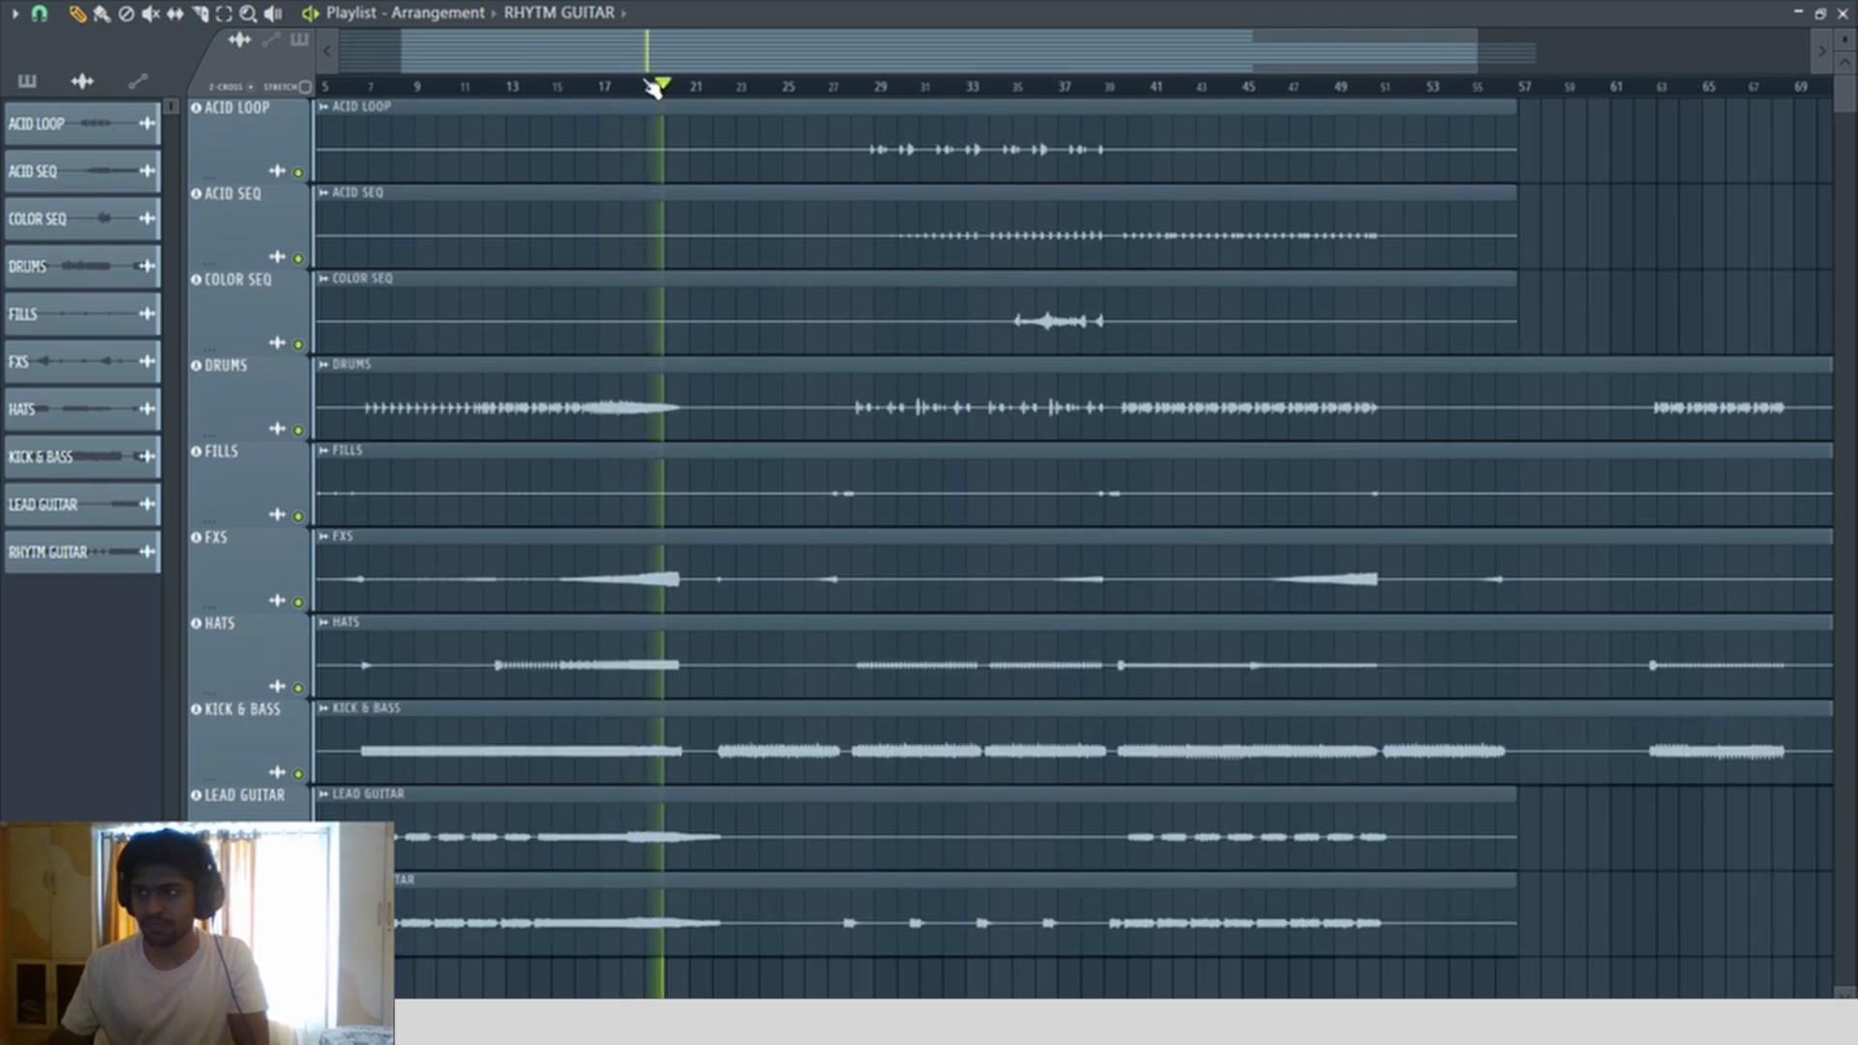
{"action": "scroll", "coordinate": [644, 89], "scroll_direction": "up", "scroll_amount": 3}
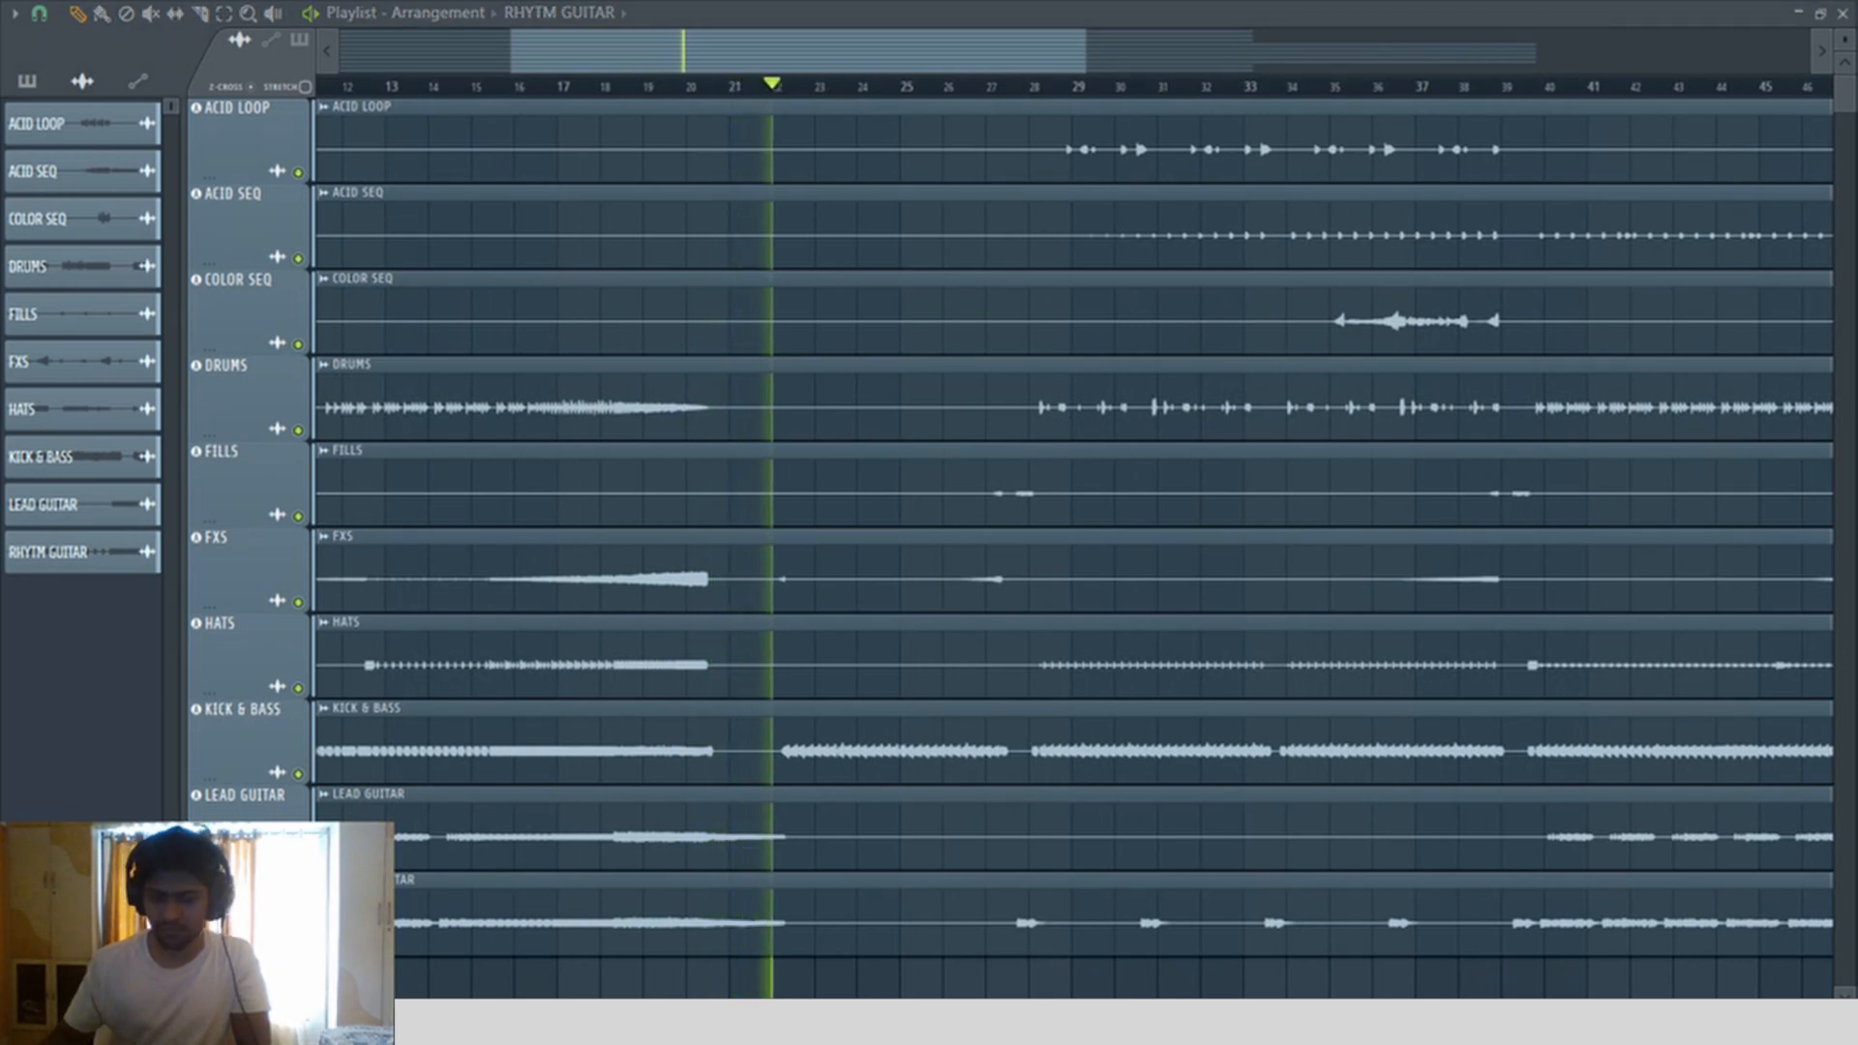
Step: Set the project tempo to 180 BPM and play the stems from bar 17 to about bar 22
{"action": "key", "text": "Return"}
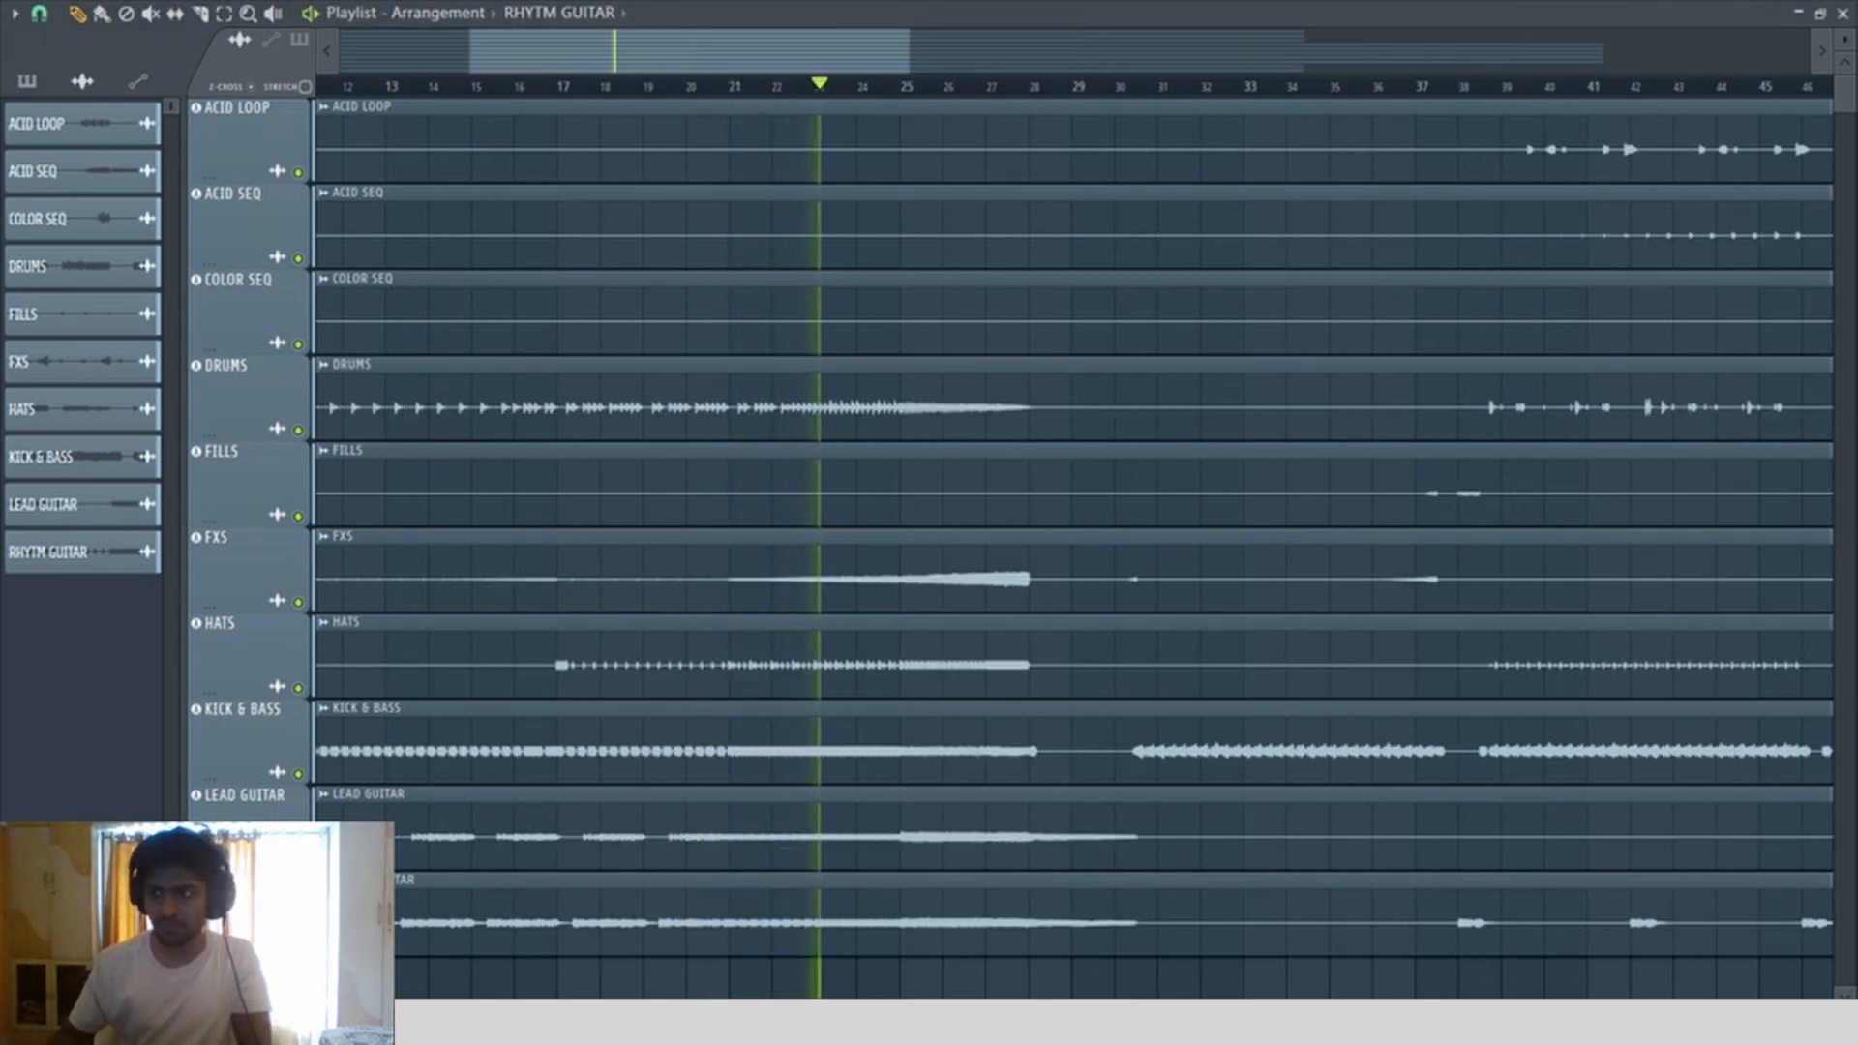
{"action": "left_click", "coordinate": [564, 89]}
{"action": "right_click", "coordinate": [782, 434], "text": "ctrl"}
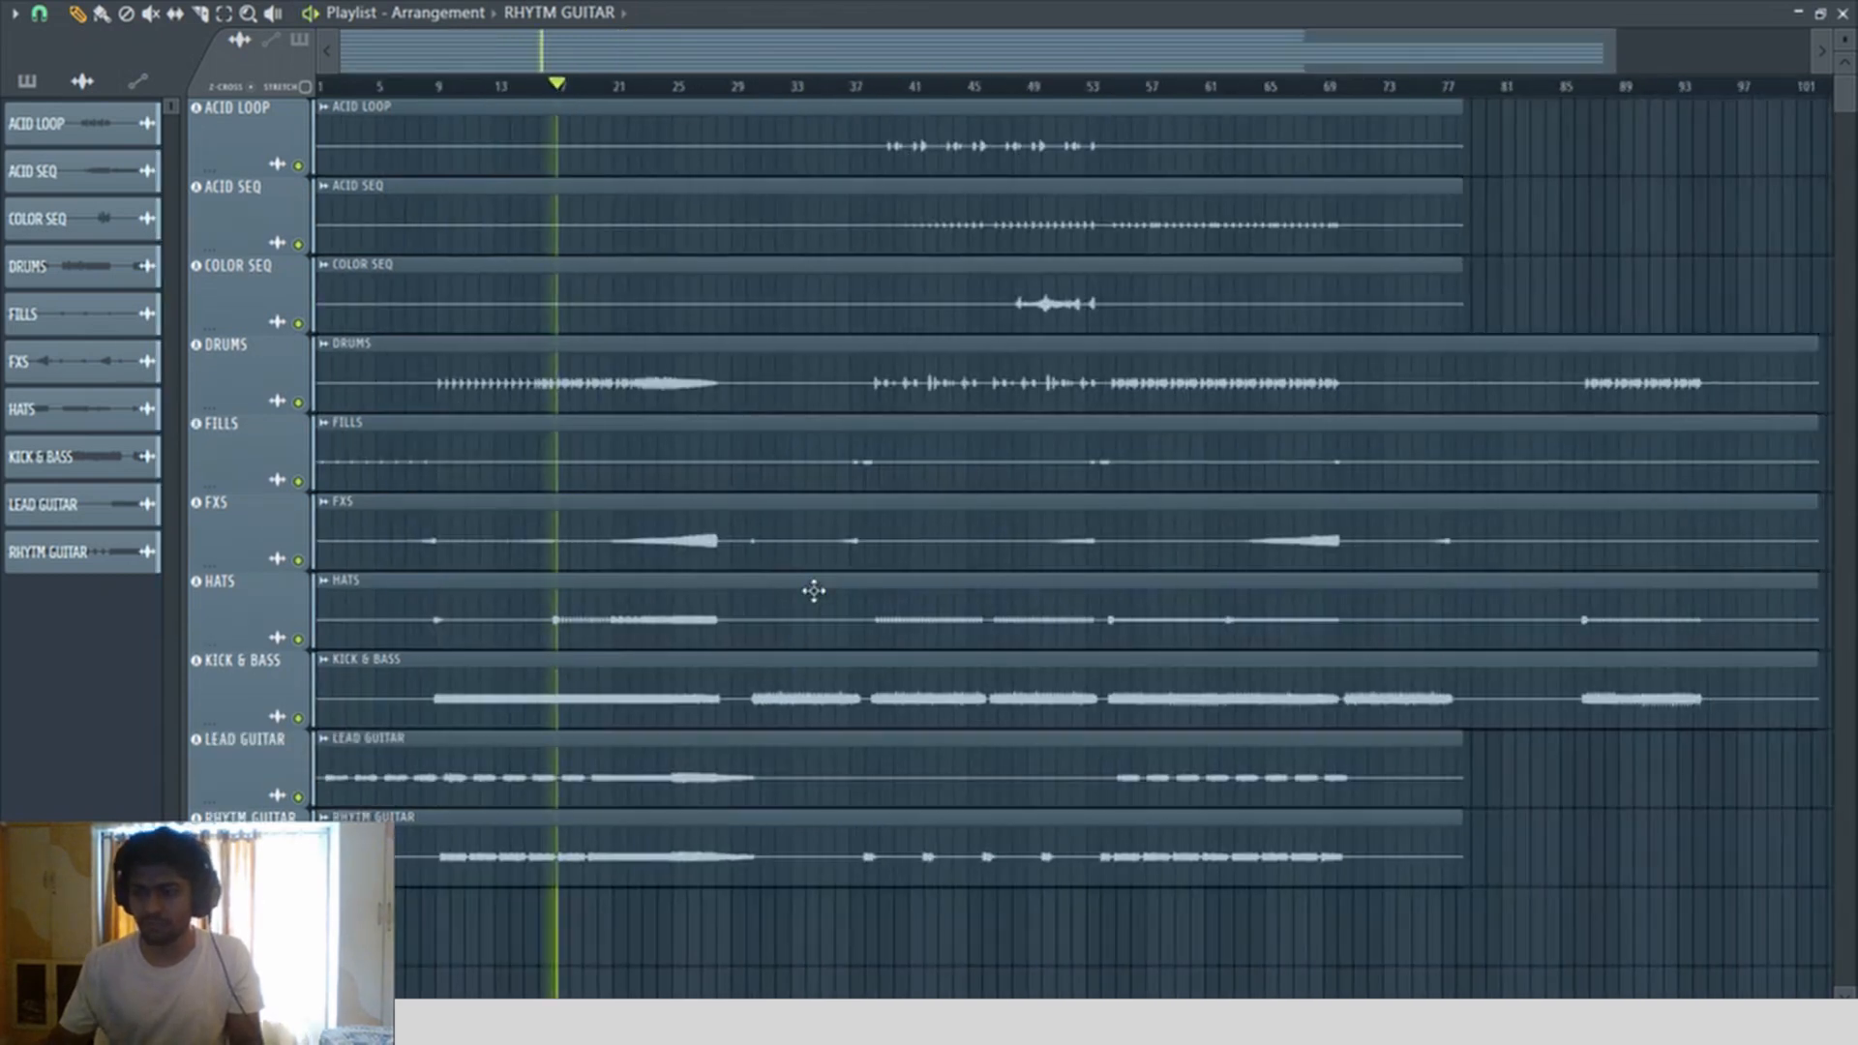
{"action": "left_click_drag", "start_coordinate": [822, 605], "coordinate": [569, 922]}
{"action": "scroll", "coordinate": [451, 654], "scroll_direction": "up", "scroll_amount": 5}
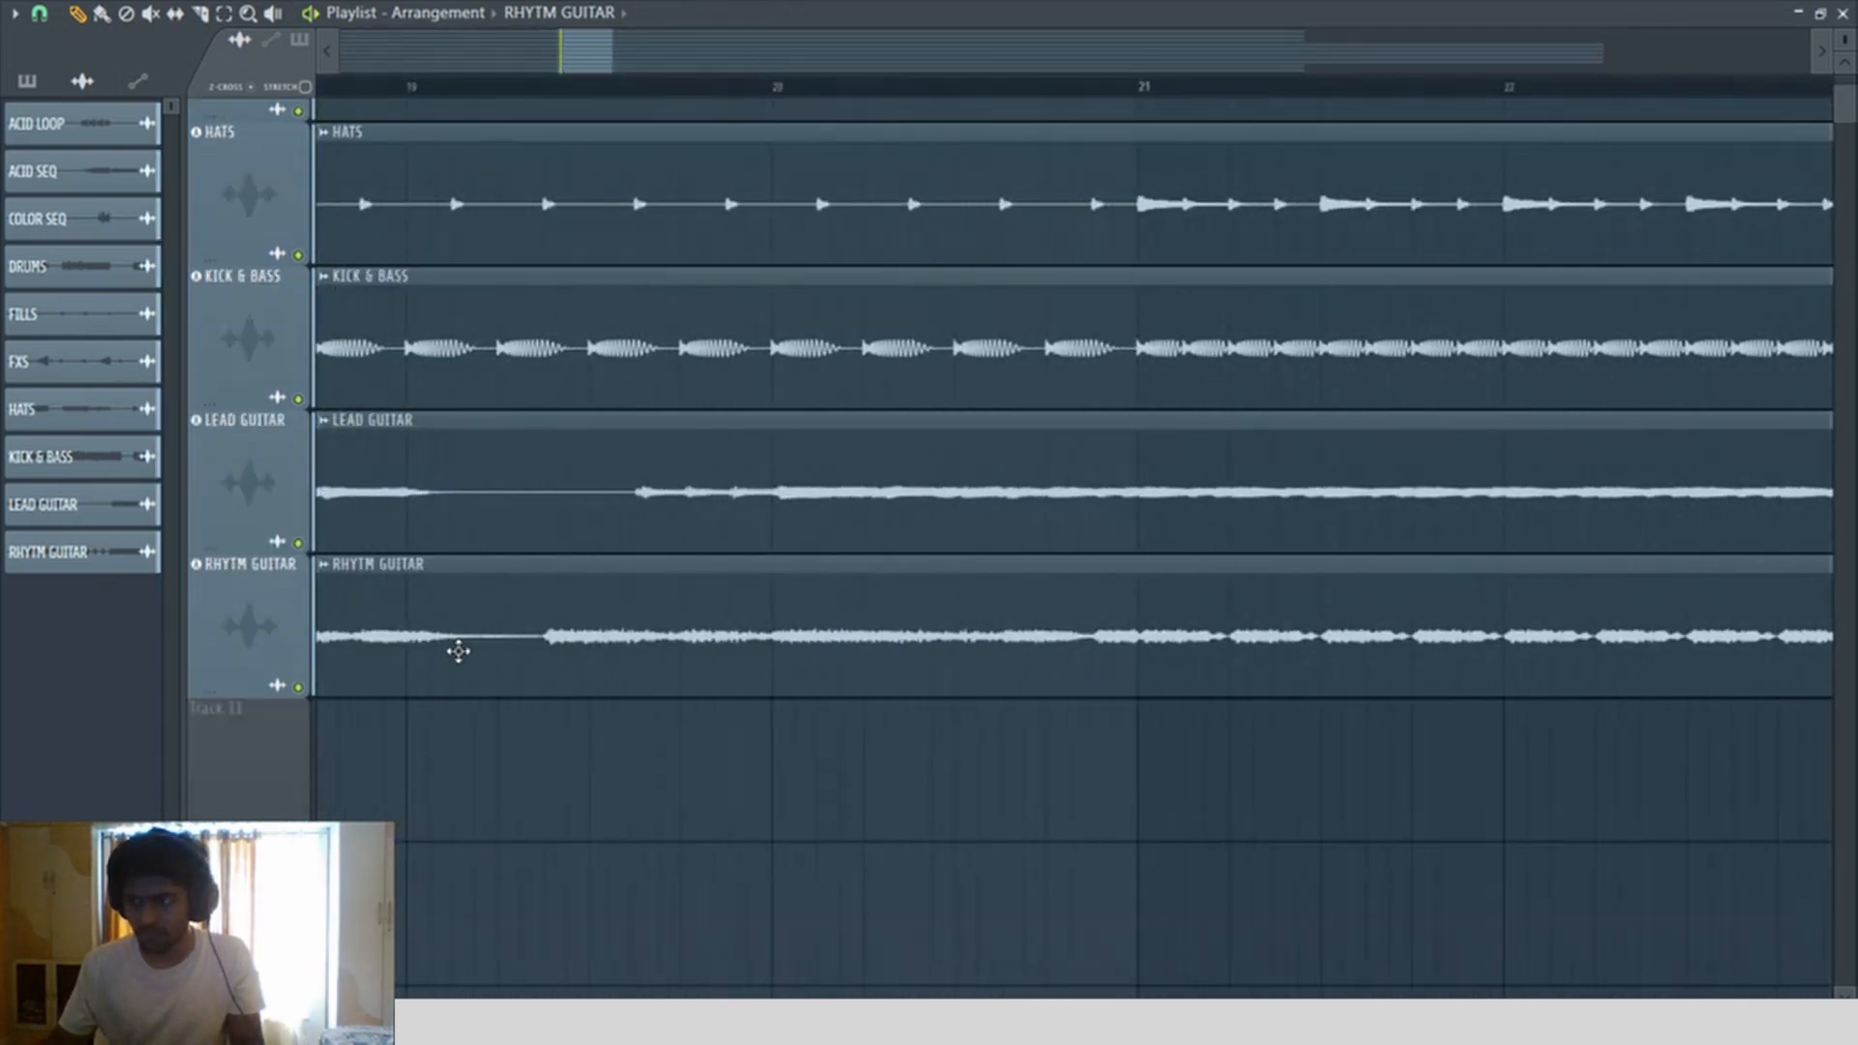
{"action": "scroll", "coordinate": [458, 651], "scroll_direction": "down", "scroll_amount": 3}
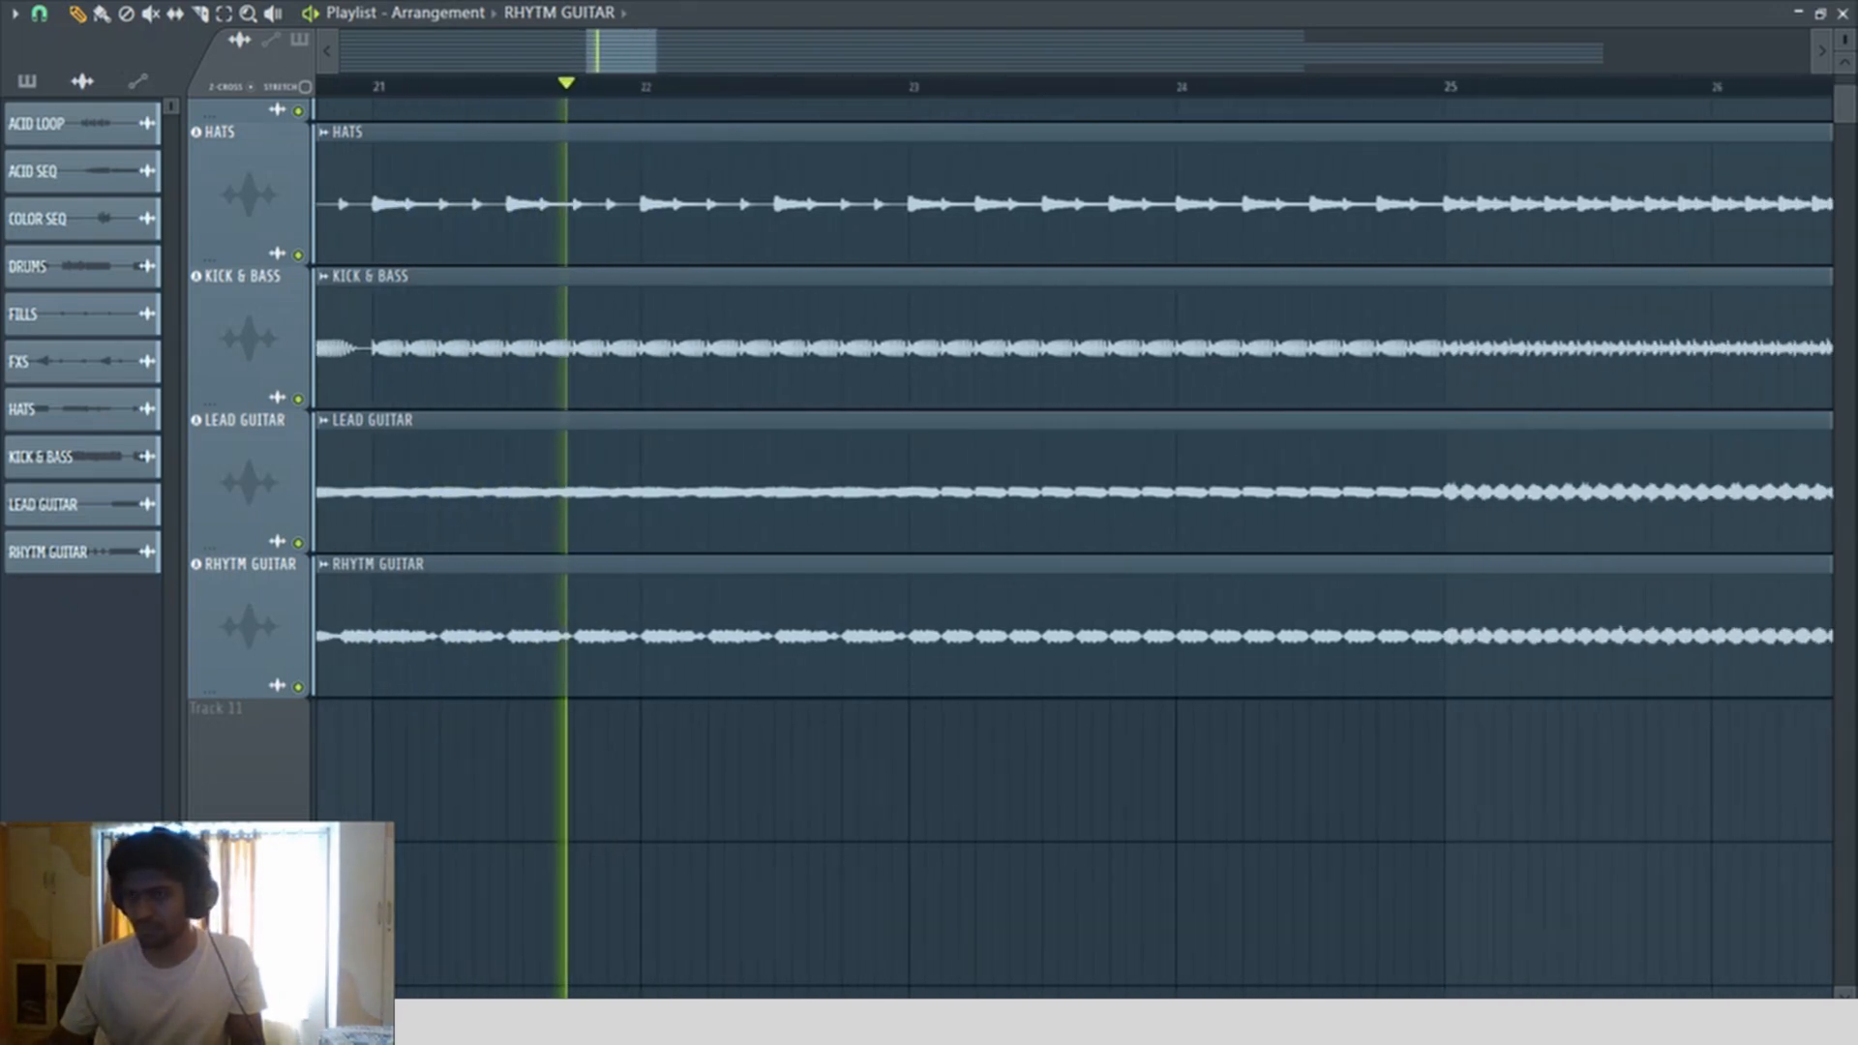
{"action": "key", "text": "space"}
Step: Isolate the LEAD GUITAR and RHYTM GUITAR tracks and place the playback position where KICK & BASS enters at bar 9
{"action": "right_click", "coordinate": [1174, 502], "text": "ctrl"}
{"action": "left_click_drag", "start_coordinate": [1071, 542], "coordinate": [410, 900]}
{"action": "scroll", "coordinate": [513, 760], "scroll_direction": "down", "scroll_amount": 2}
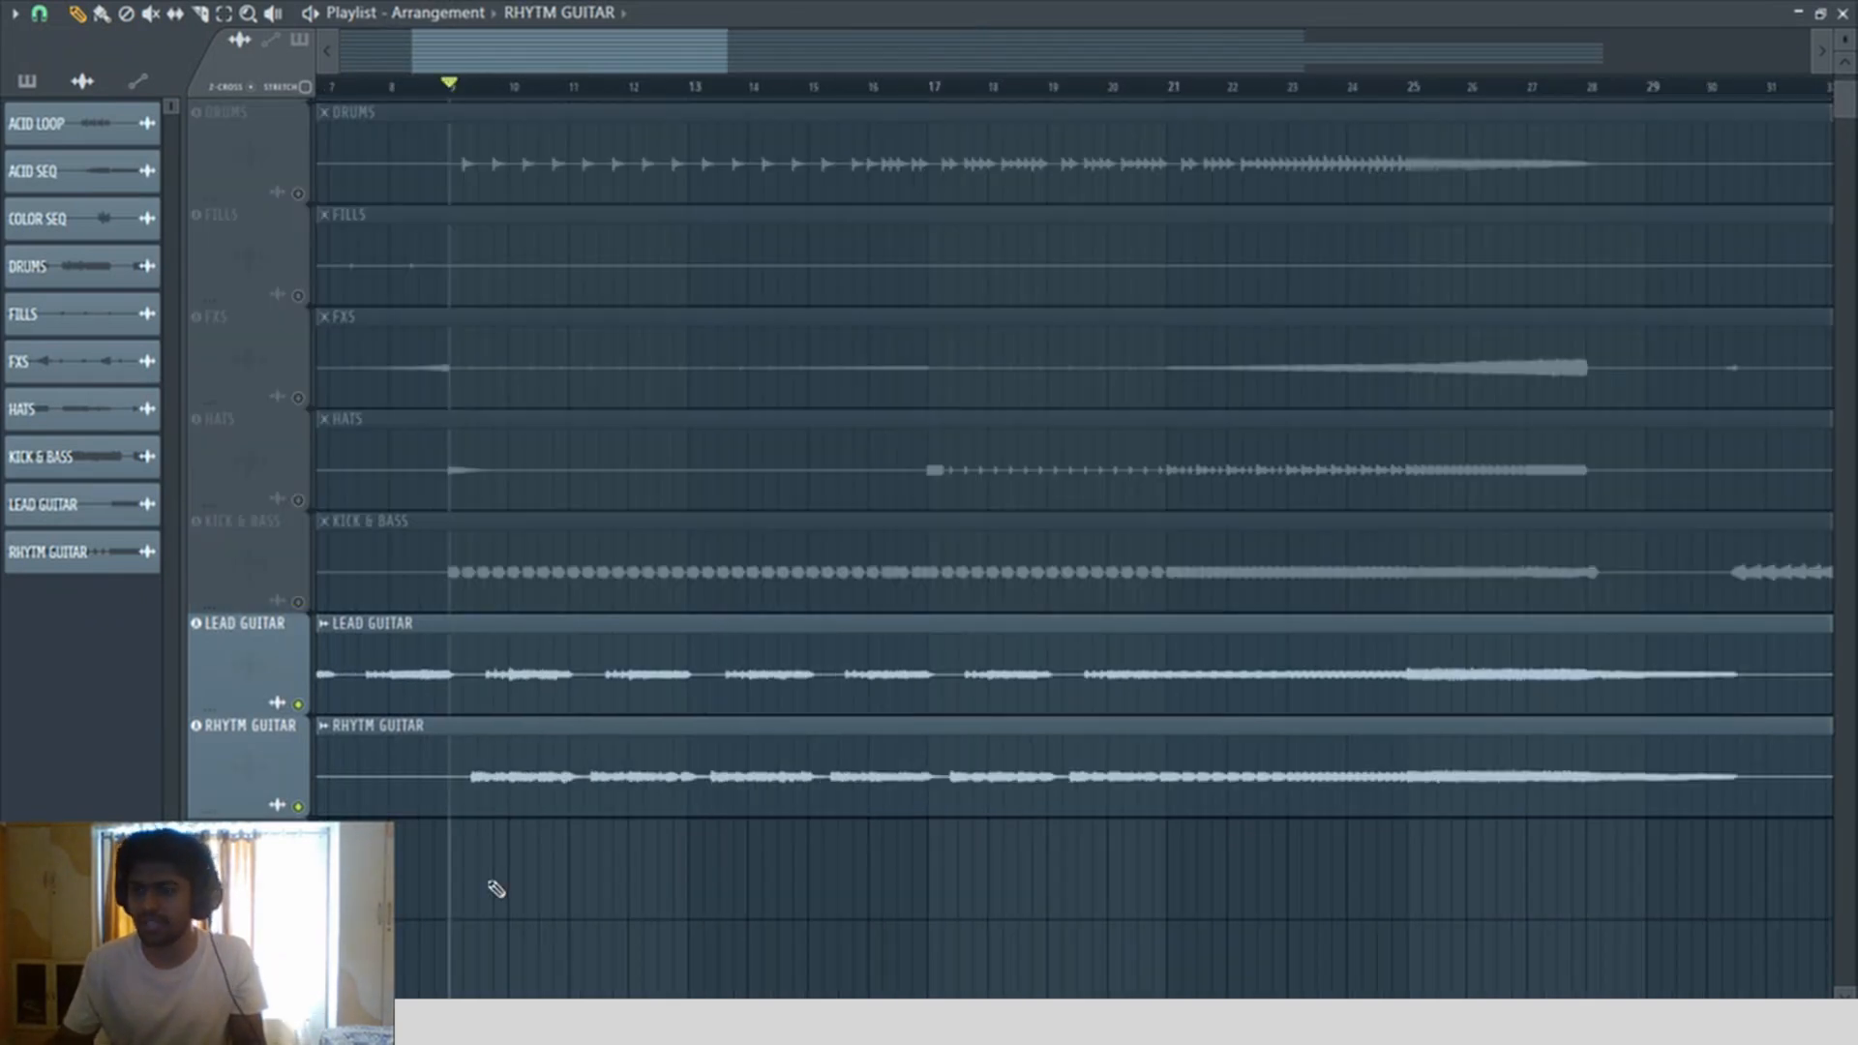
{"action": "left_click_drag", "start_coordinate": [424, 672], "coordinate": [491, 780]}
{"action": "key", "text": "ctrl+a"}
{"action": "key", "text": "ctrl+d"}
{"action": "scroll", "coordinate": [522, 689], "scroll_direction": "down", "scroll_amount": 4}
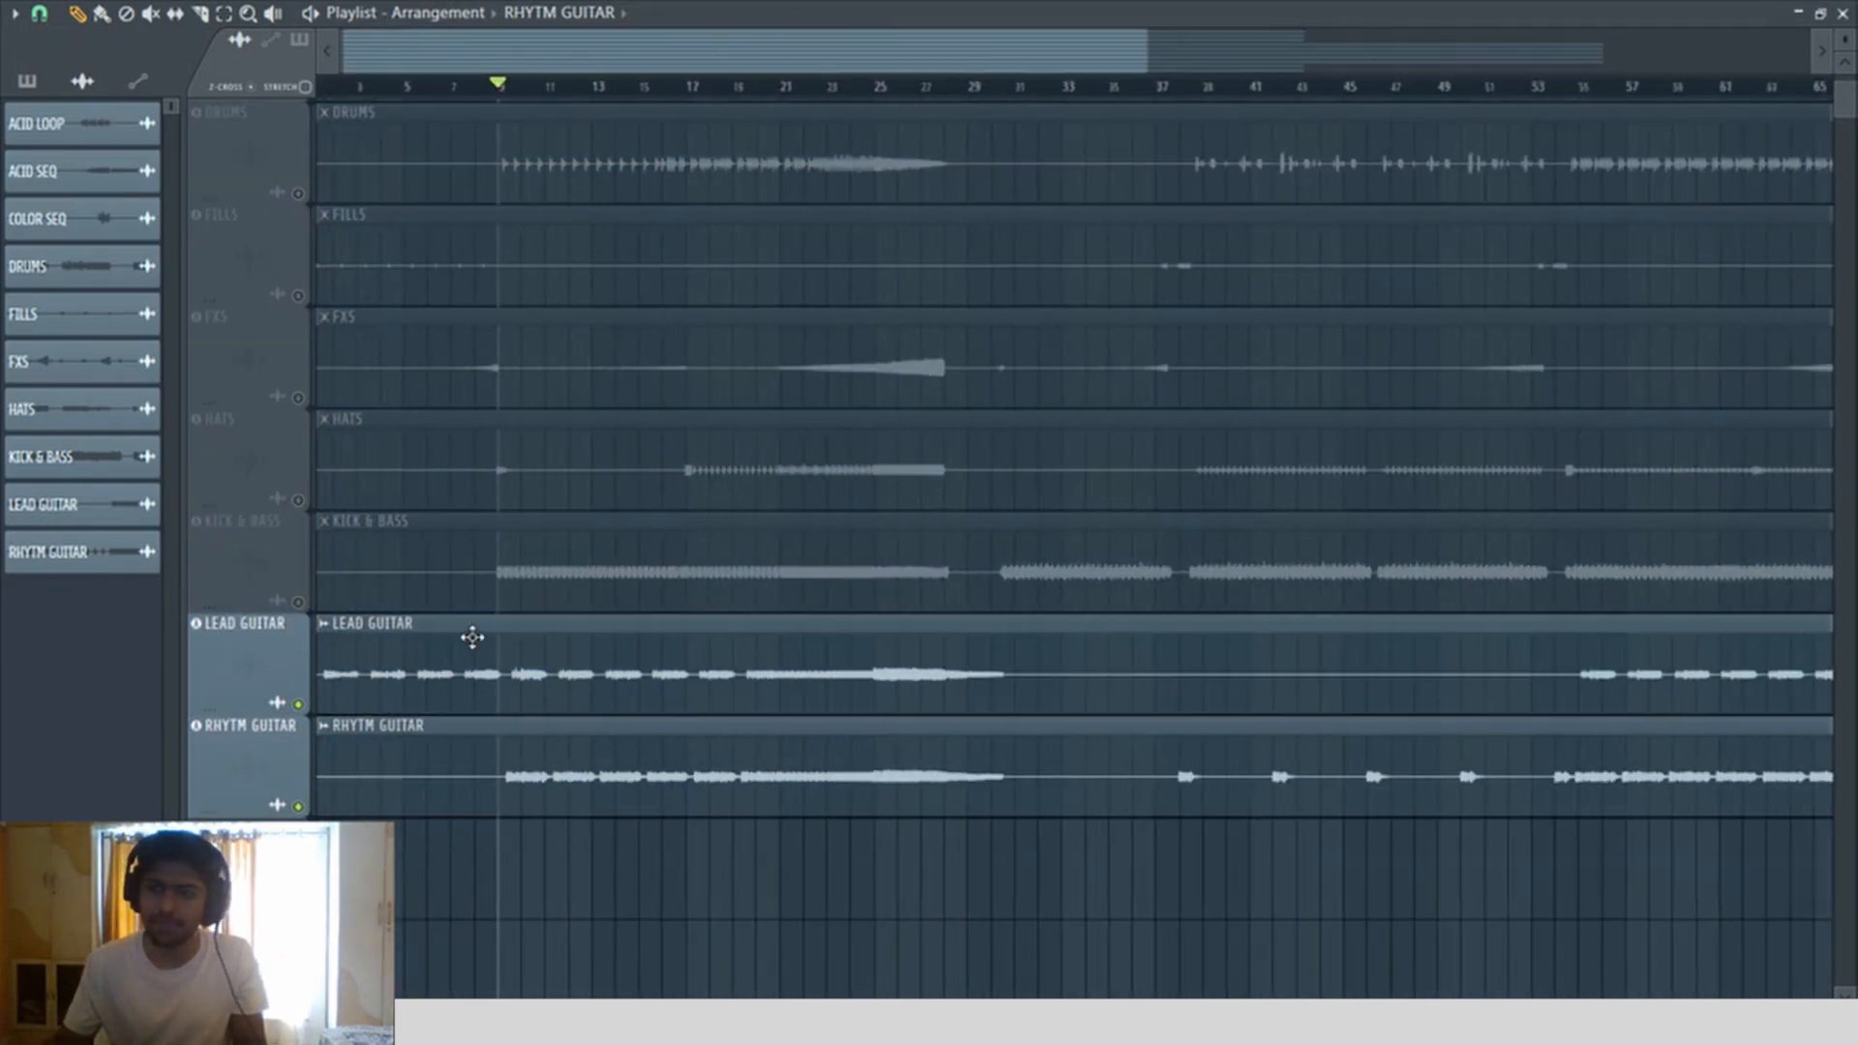
{"action": "left_click_drag", "start_coordinate": [615, 847], "coordinate": [1124, 804]}
{"action": "scroll", "coordinate": [1124, 804], "scroll_direction": "down", "scroll_amount": 2}
Step: Solo and unsolo the KICK & BASS track, and mute the LEAD GUITAR and RHYTM GUITAR tracks
{"action": "right_click", "coordinate": [301, 481]}
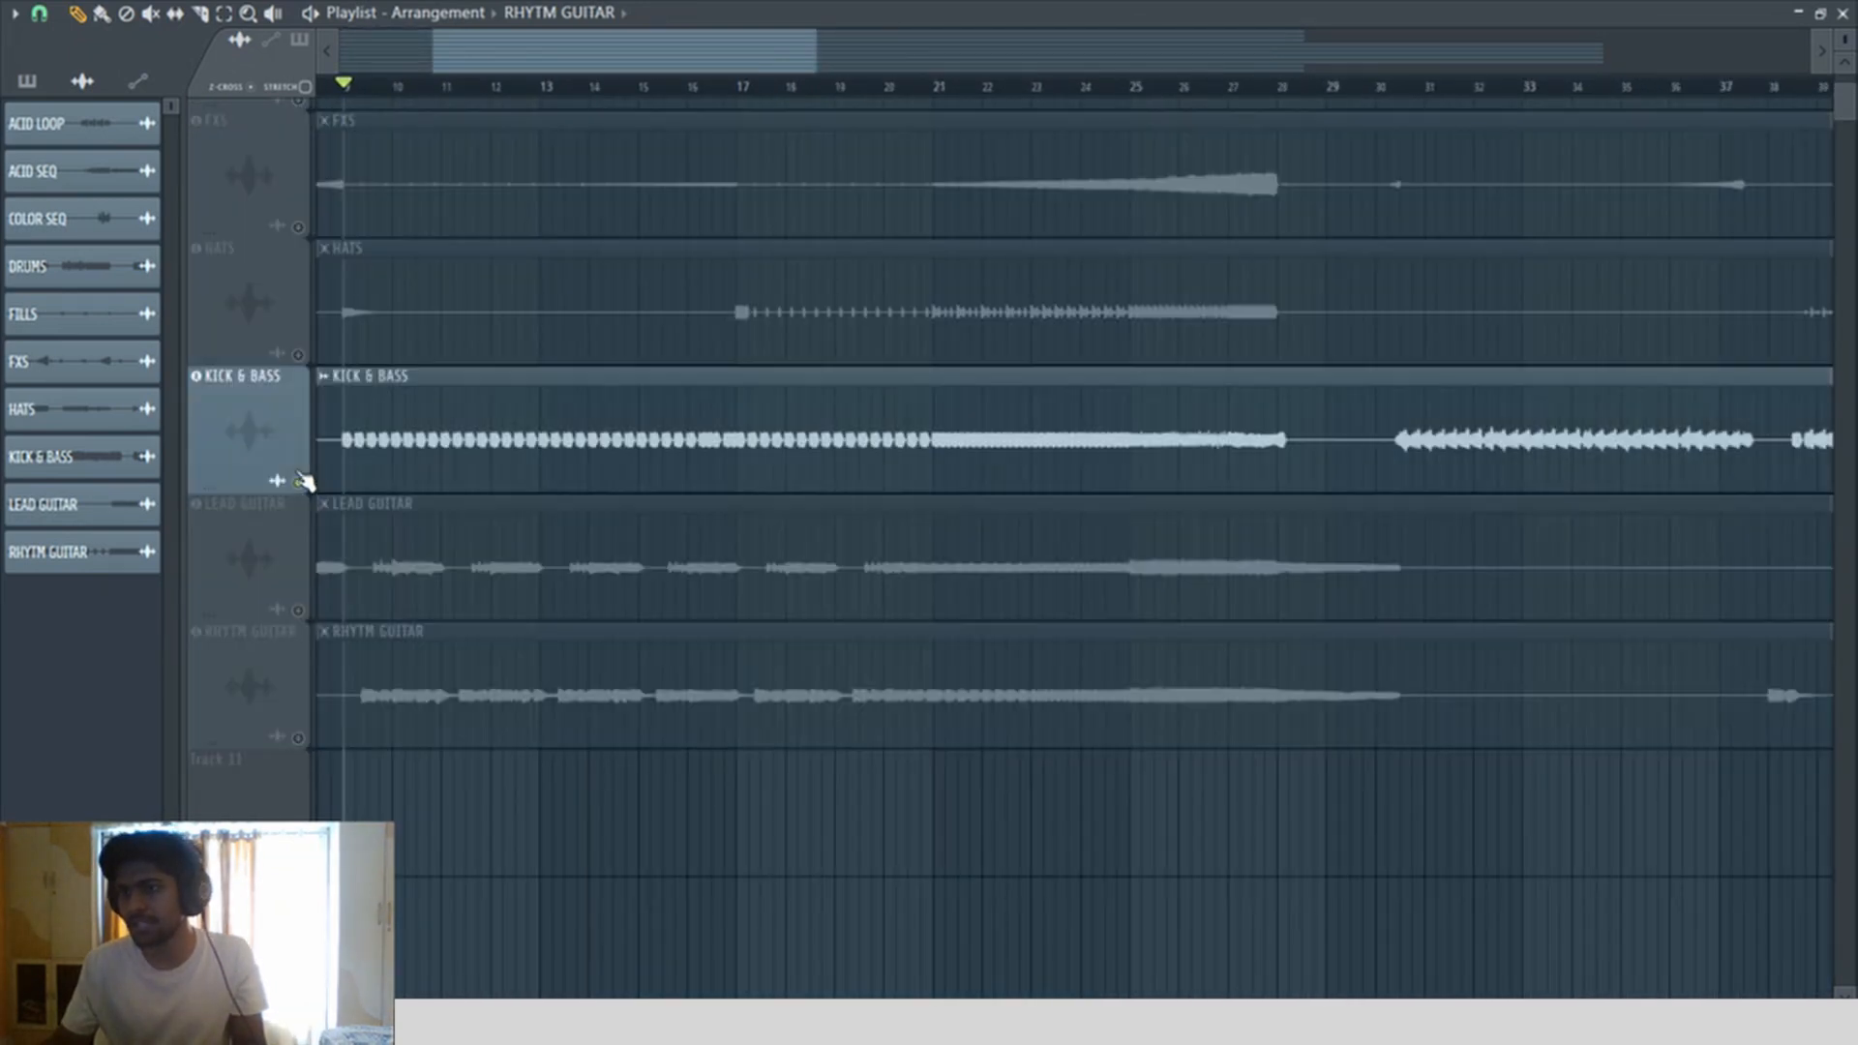
{"action": "right_click", "coordinate": [301, 481]}
{"action": "left_click", "coordinate": [298, 610]}
{"action": "left_click", "coordinate": [298, 738]}
Step: Play the arrangement without guitars from bar 9 to about bar 20
{"action": "key", "text": "space"}
{"action": "scroll", "coordinate": [495, 528], "scroll_direction": "up", "scroll_amount": 5}
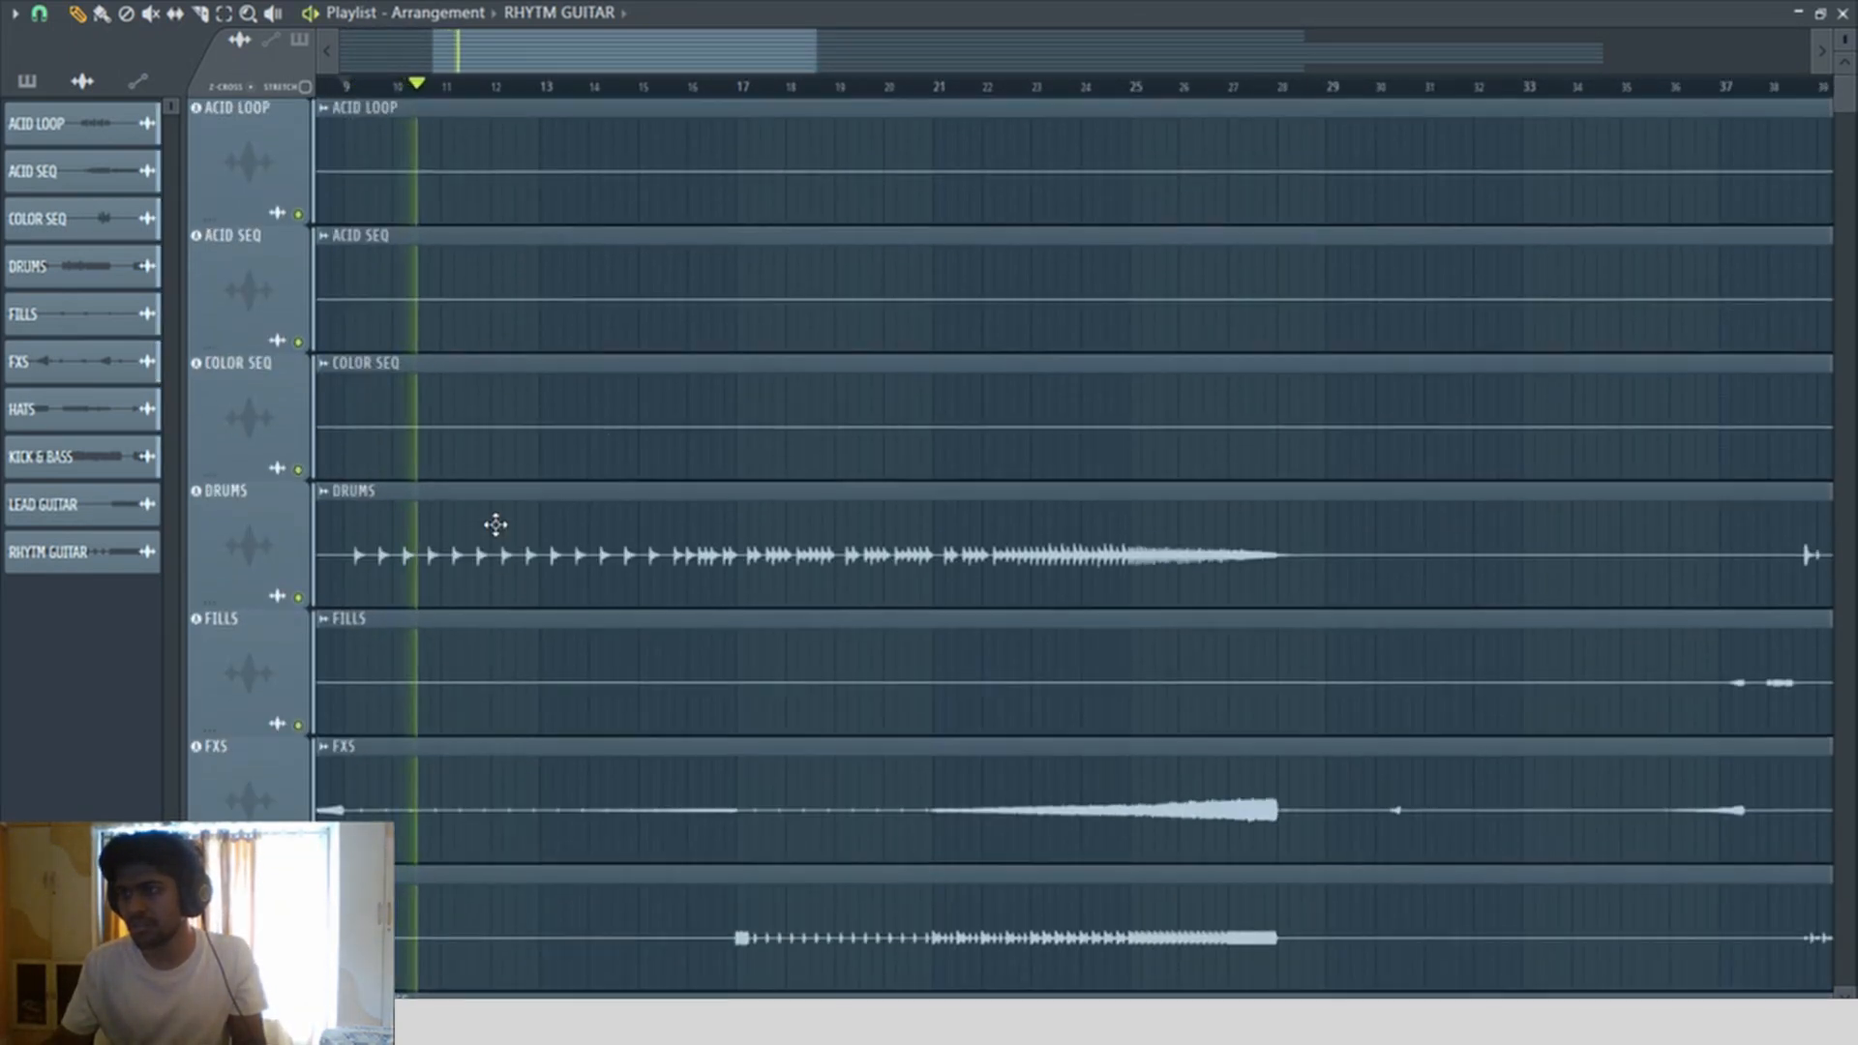
{"action": "scroll", "coordinate": [626, 448], "scroll_direction": "down", "scroll_amount": 3}
{"action": "scroll", "coordinate": [626, 448], "scroll_direction": "down", "scroll_amount": 2}
{"action": "scroll", "coordinate": [742, 258], "scroll_direction": "down", "scroll_amount": 5}
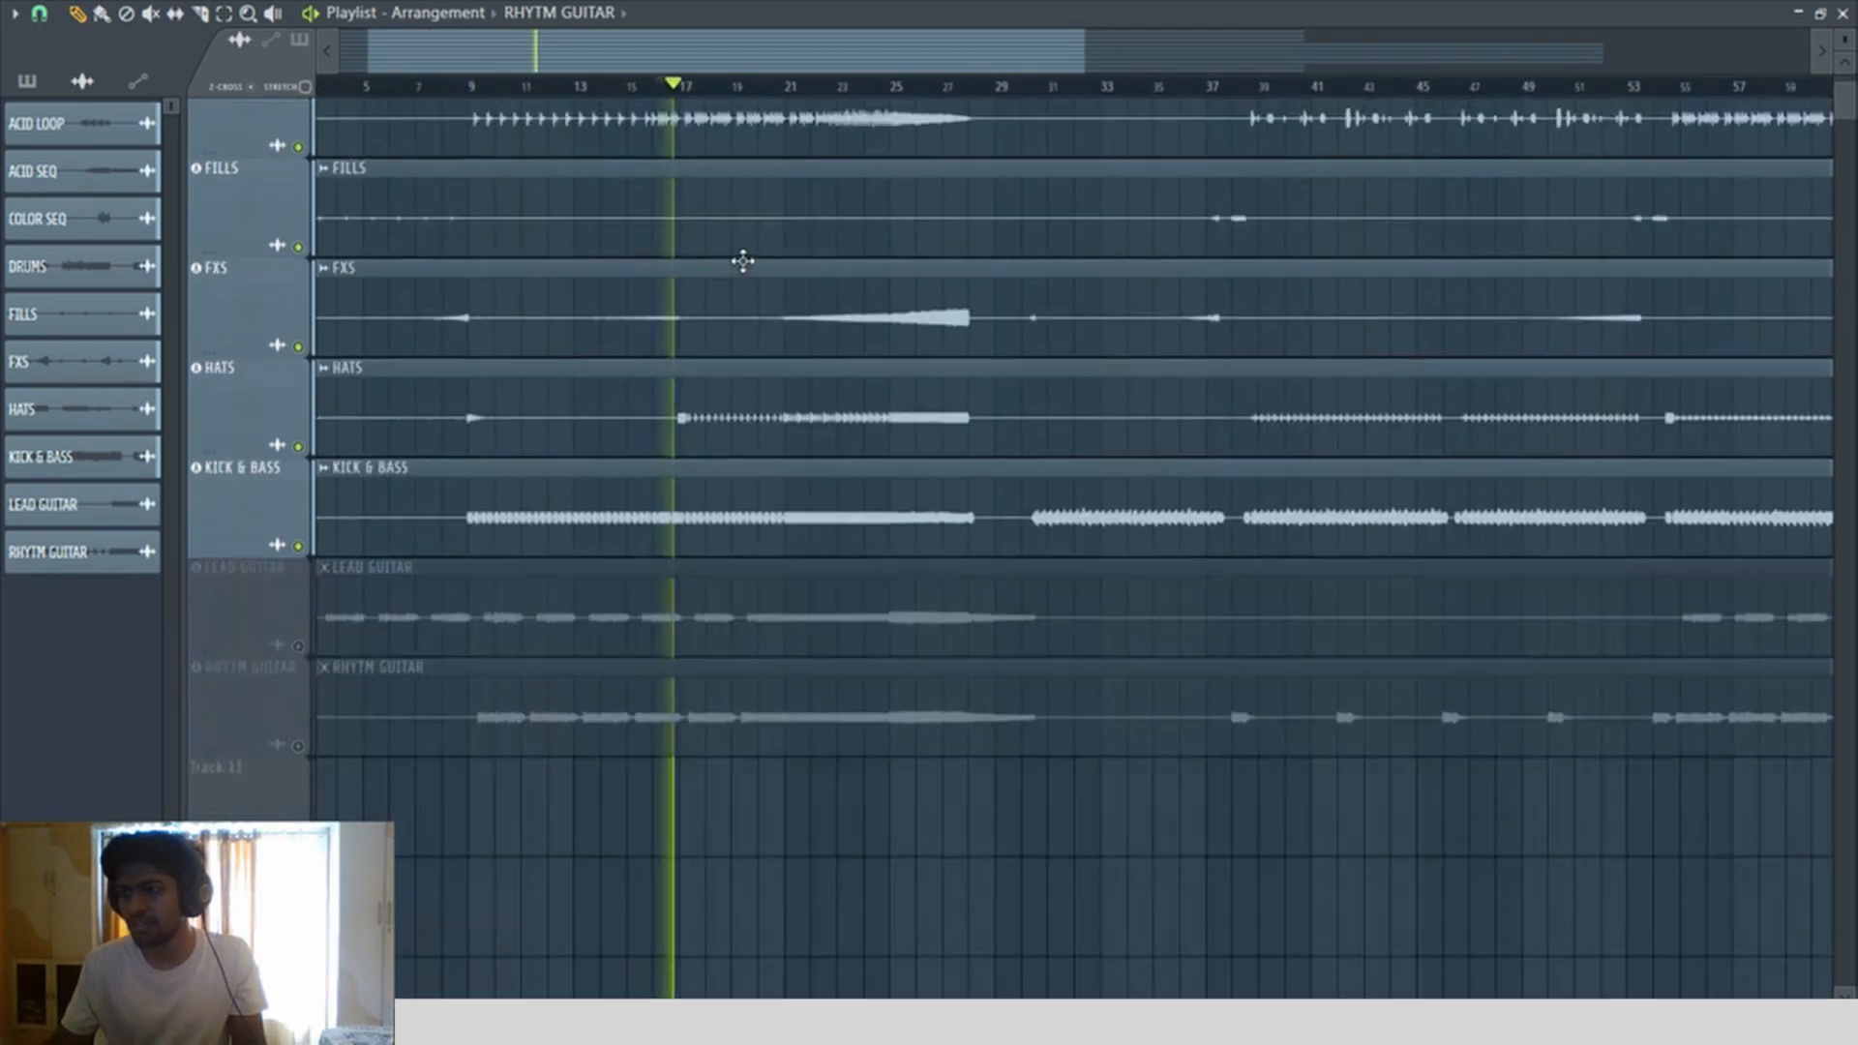
{"action": "left_click_drag", "start_coordinate": [824, 479], "coordinate": [1297, 99]}
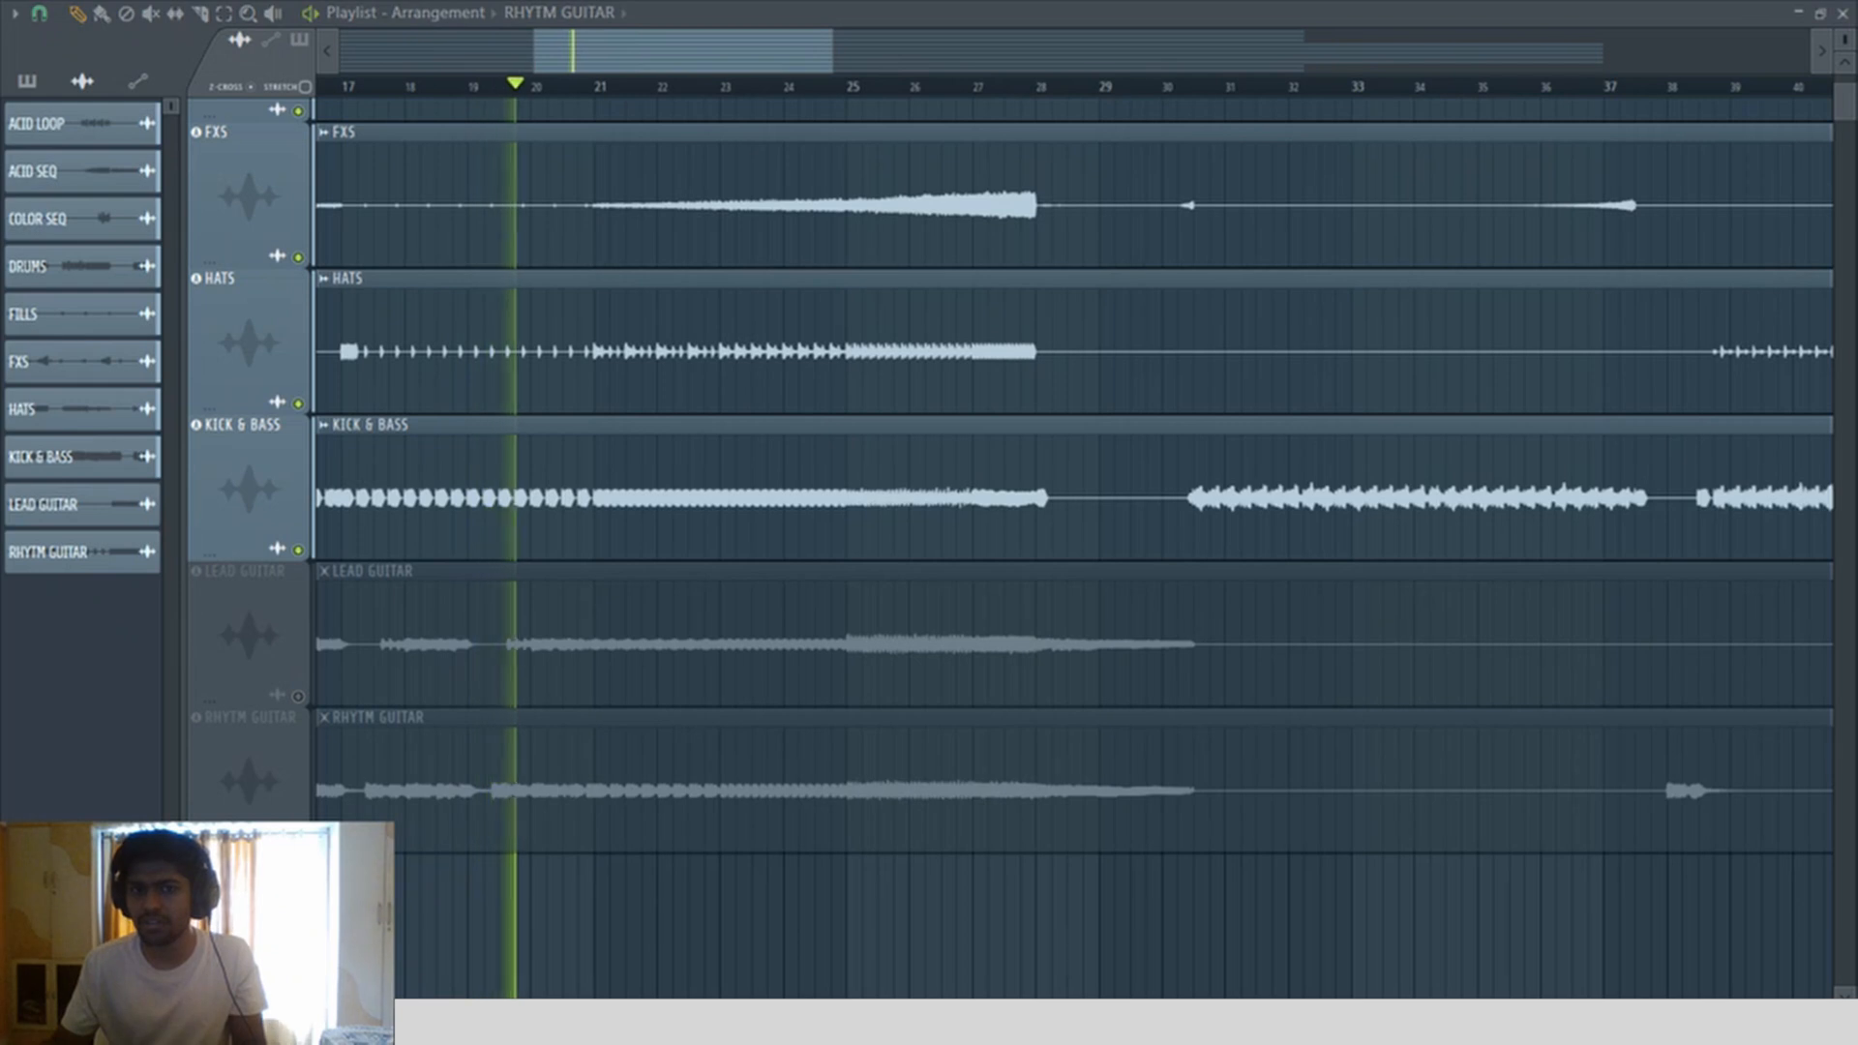
Step: Check the stem levels in the mixer and open the Fruity Limiter on the Master track to inspect it
{"action": "key", "text": "F9"}
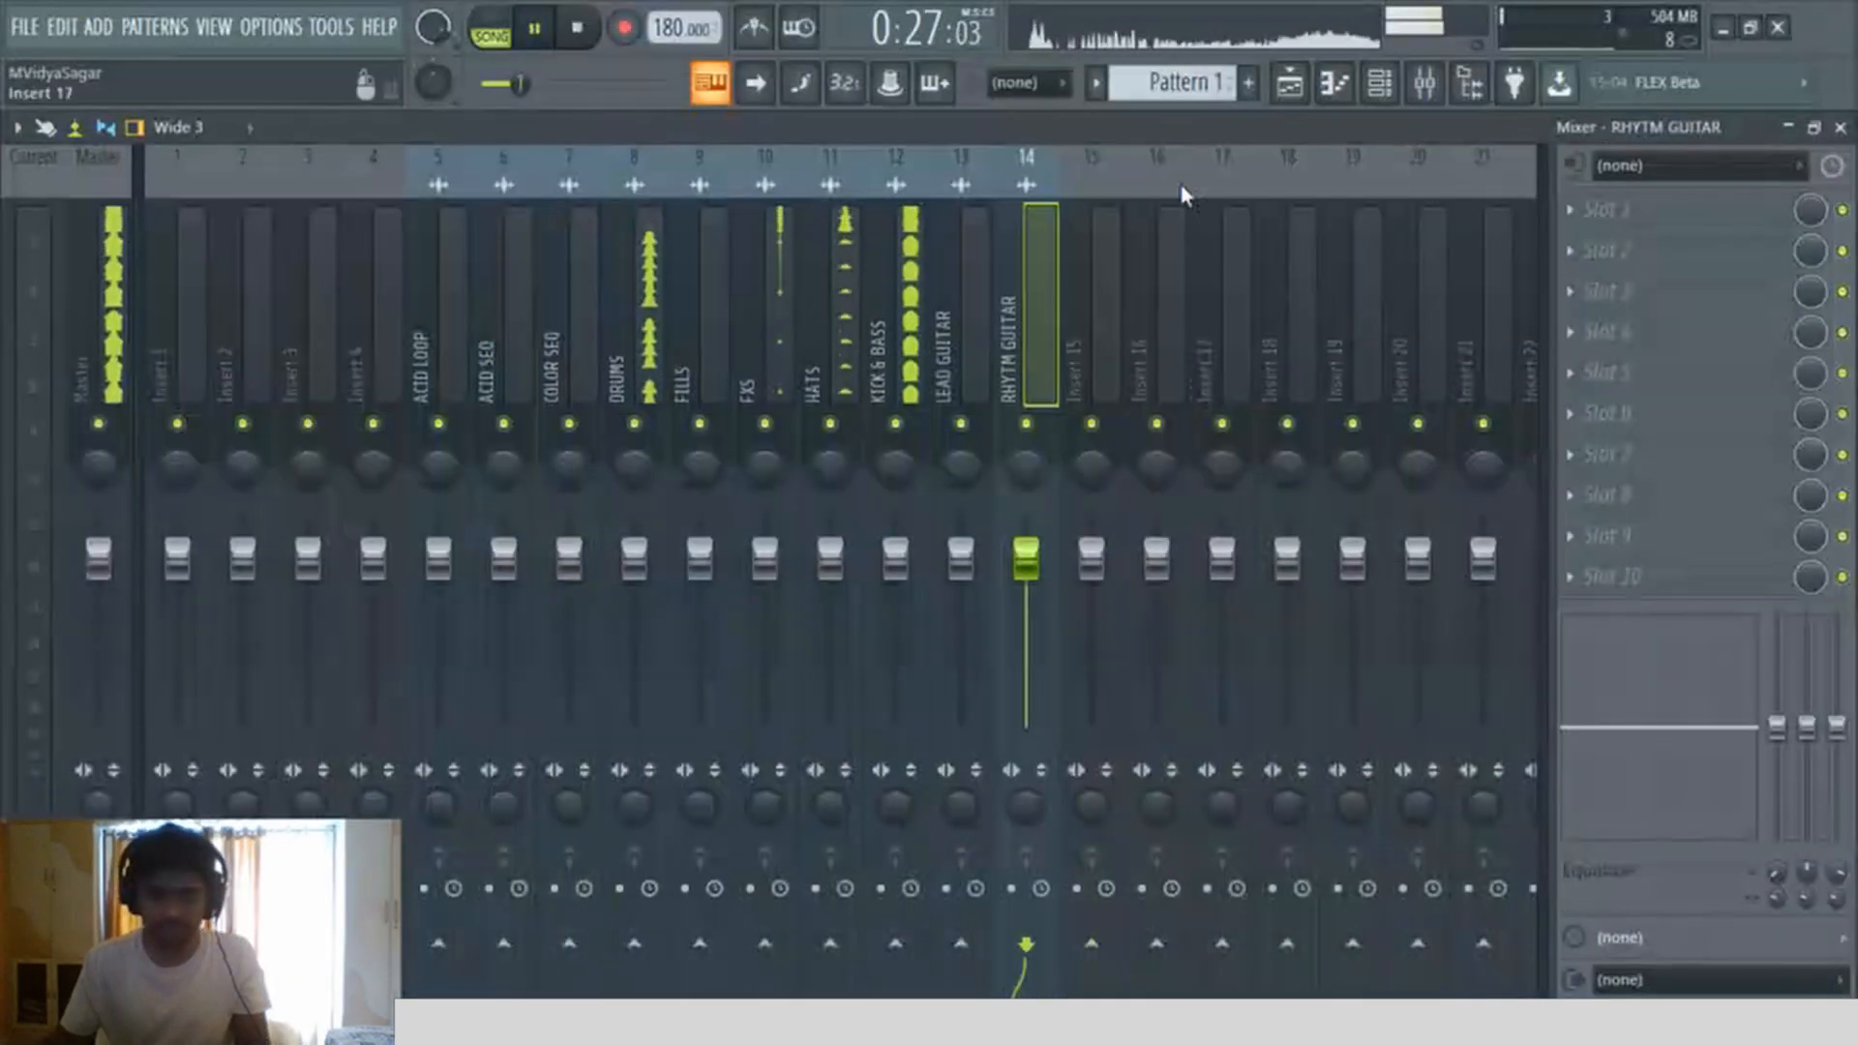
{"action": "left_click", "coordinate": [892, 319]}
{"action": "left_click", "coordinate": [596, 304]}
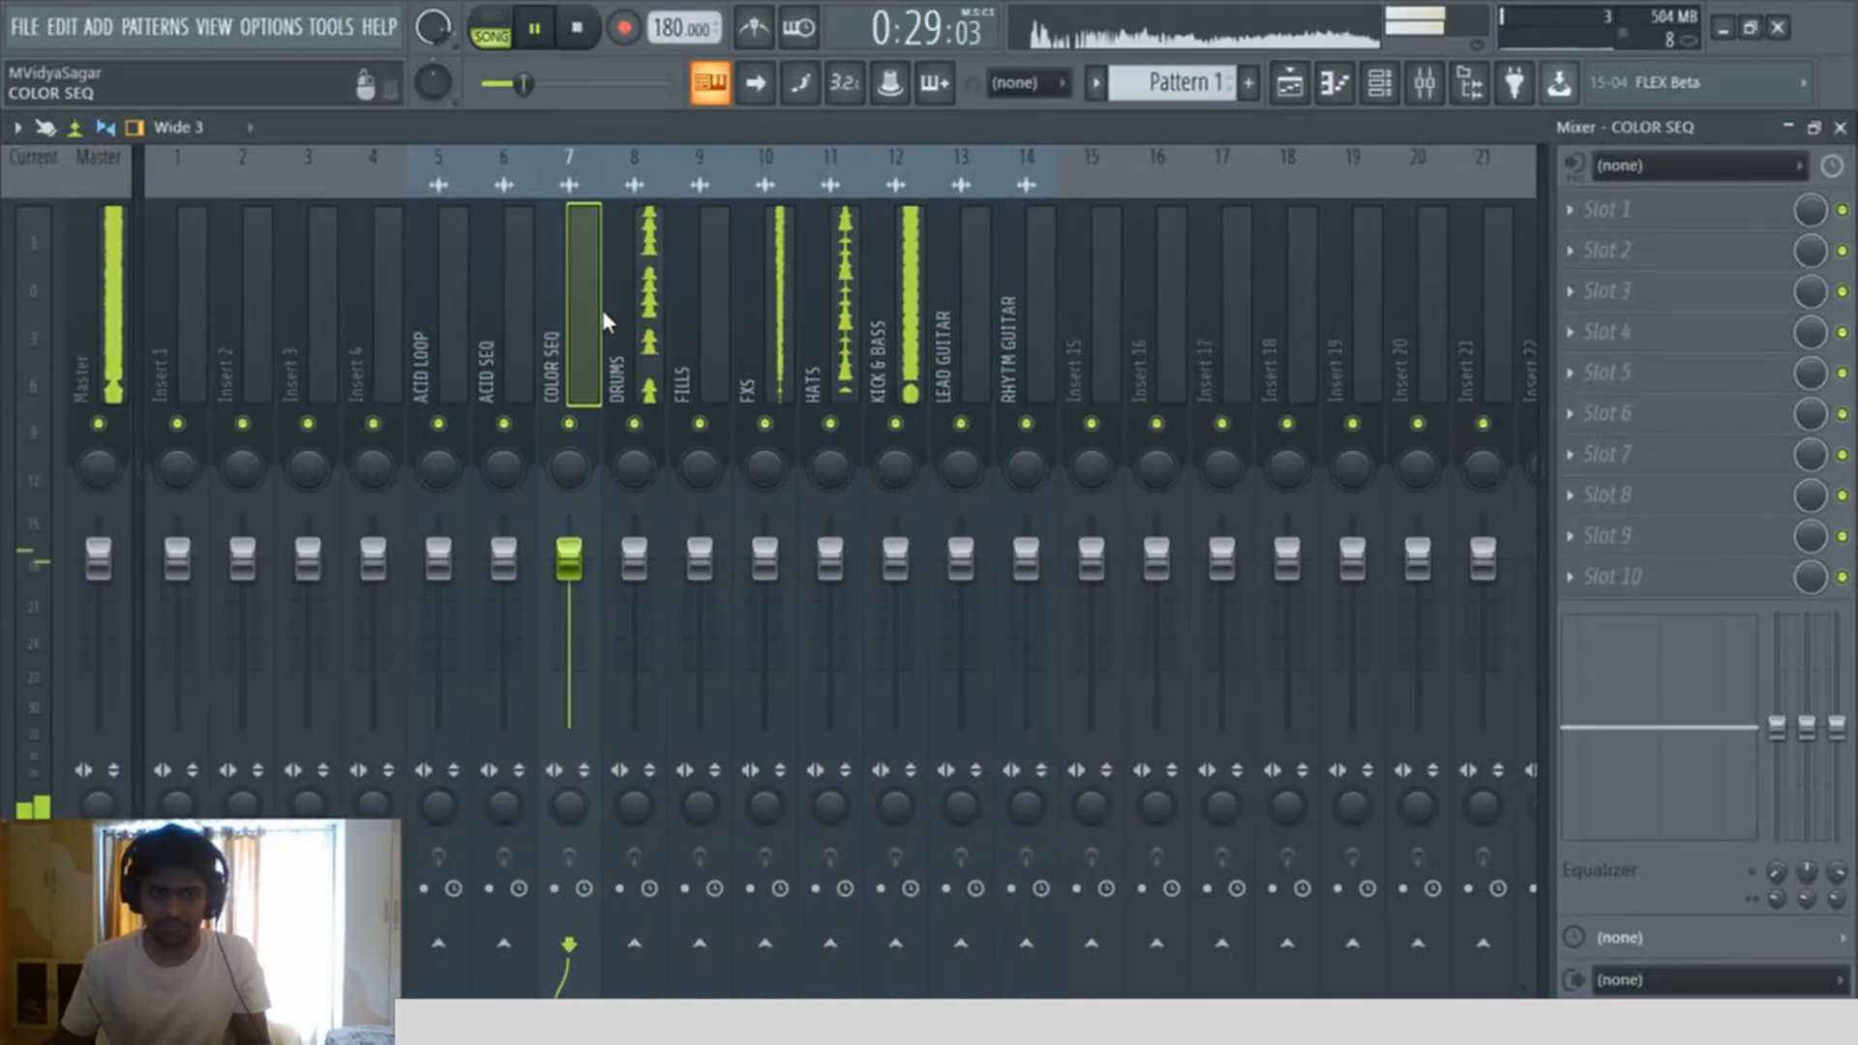
{"action": "left_click", "coordinate": [100, 290]}
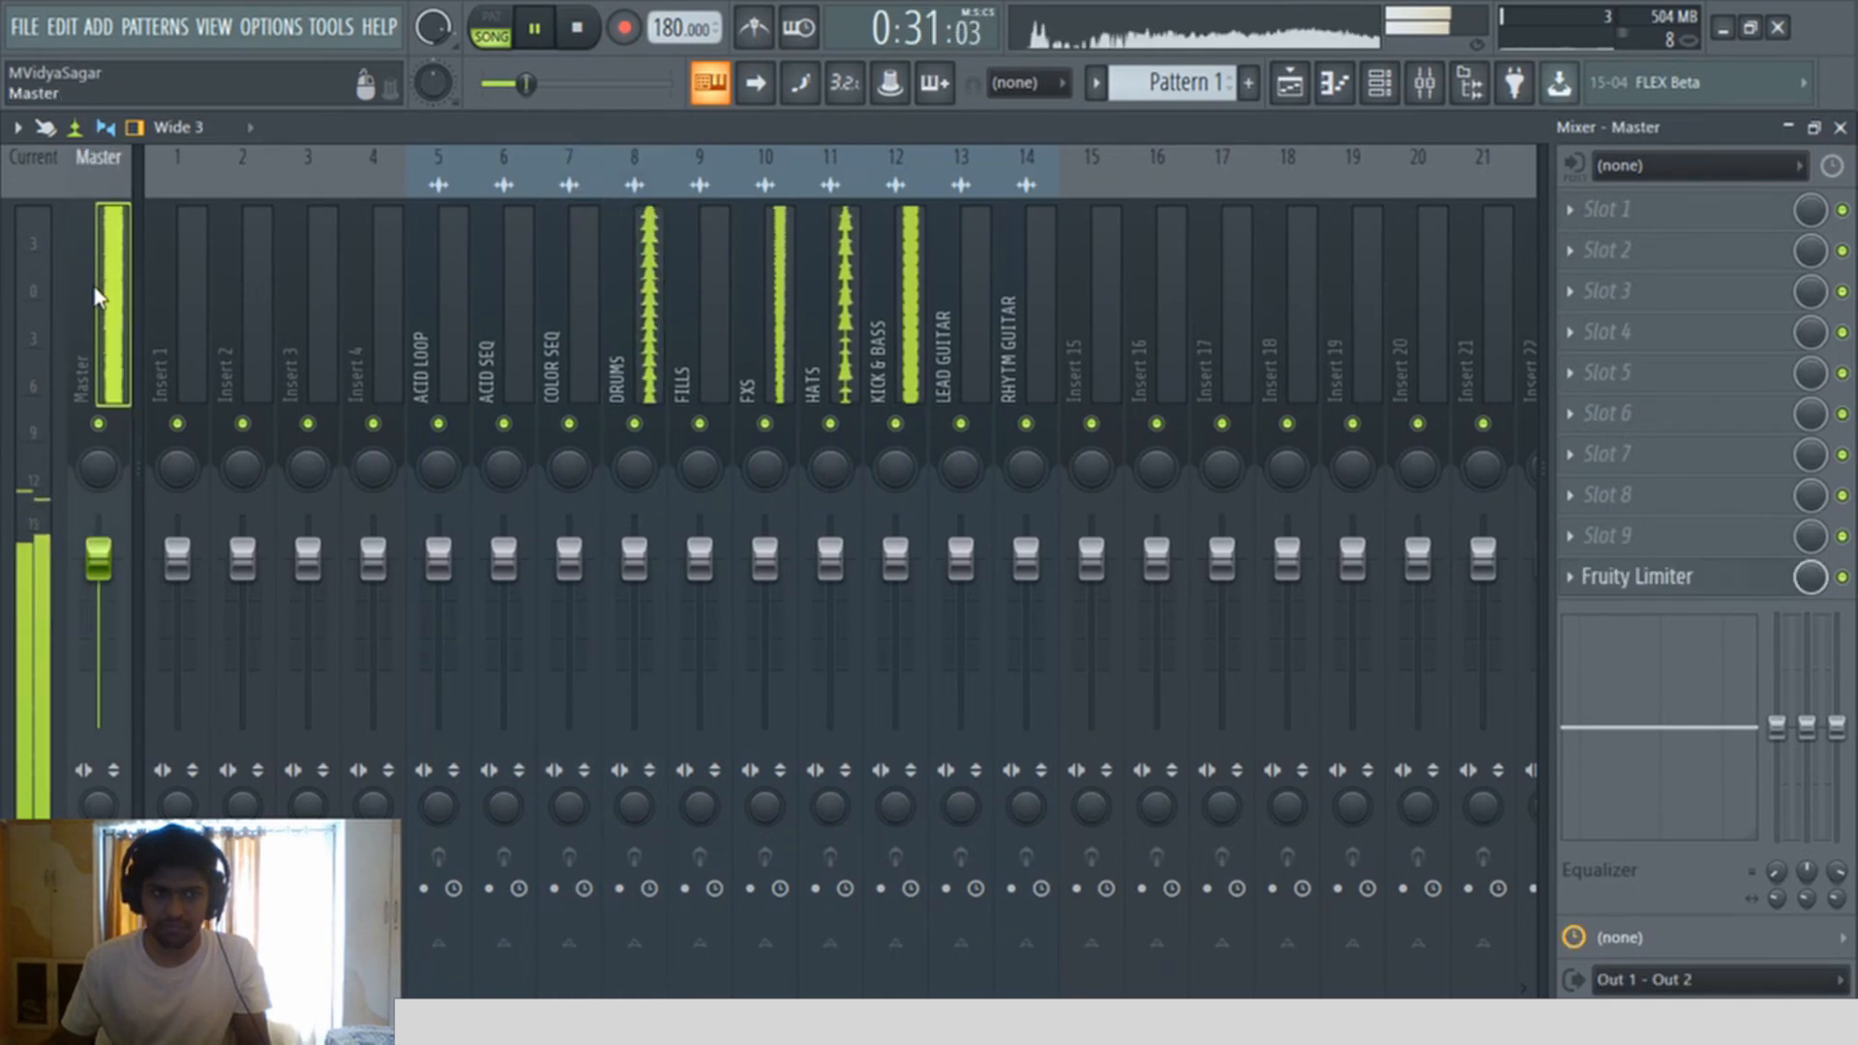
{"action": "left_click", "coordinate": [1643, 579]}
{"action": "left_click_drag", "start_coordinate": [1105, 776], "coordinate": [811, 287]}
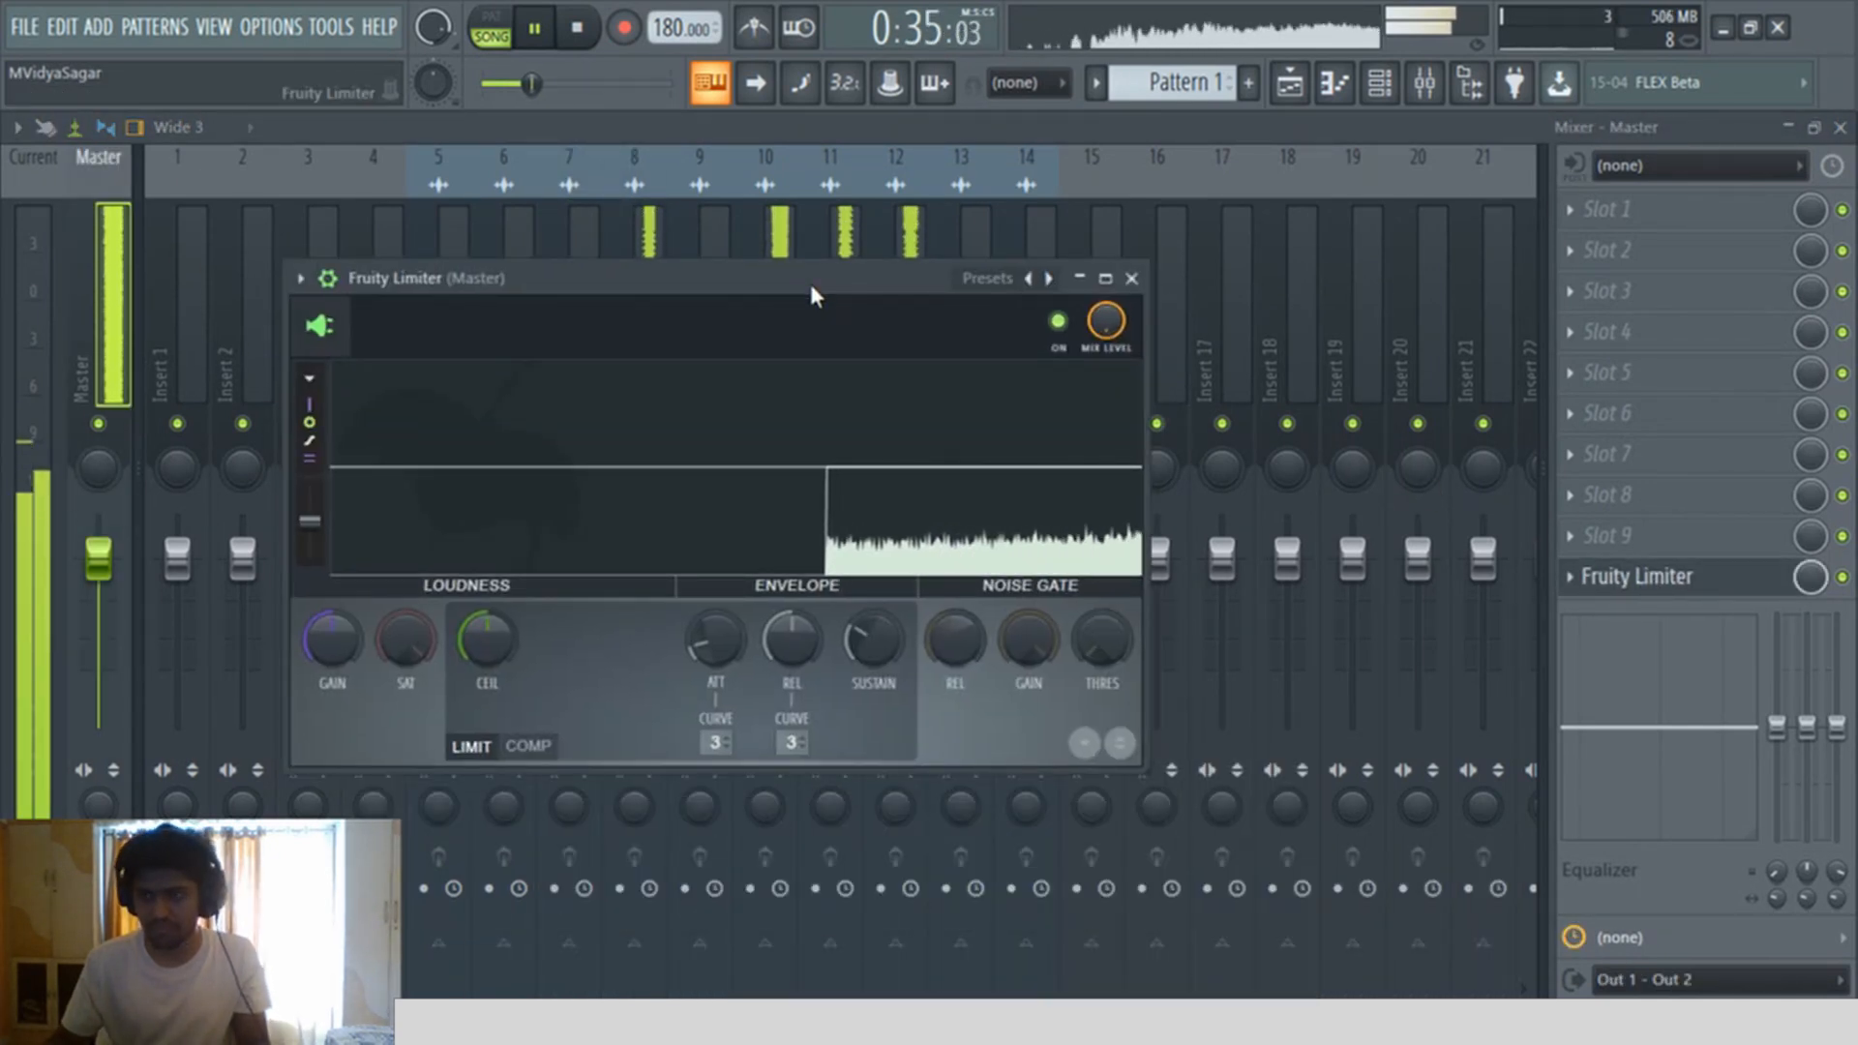
Step: Return to the playlist and listen to the KICK & BASS passage from bar 30 to about bar 36
{"action": "key", "text": "F5"}
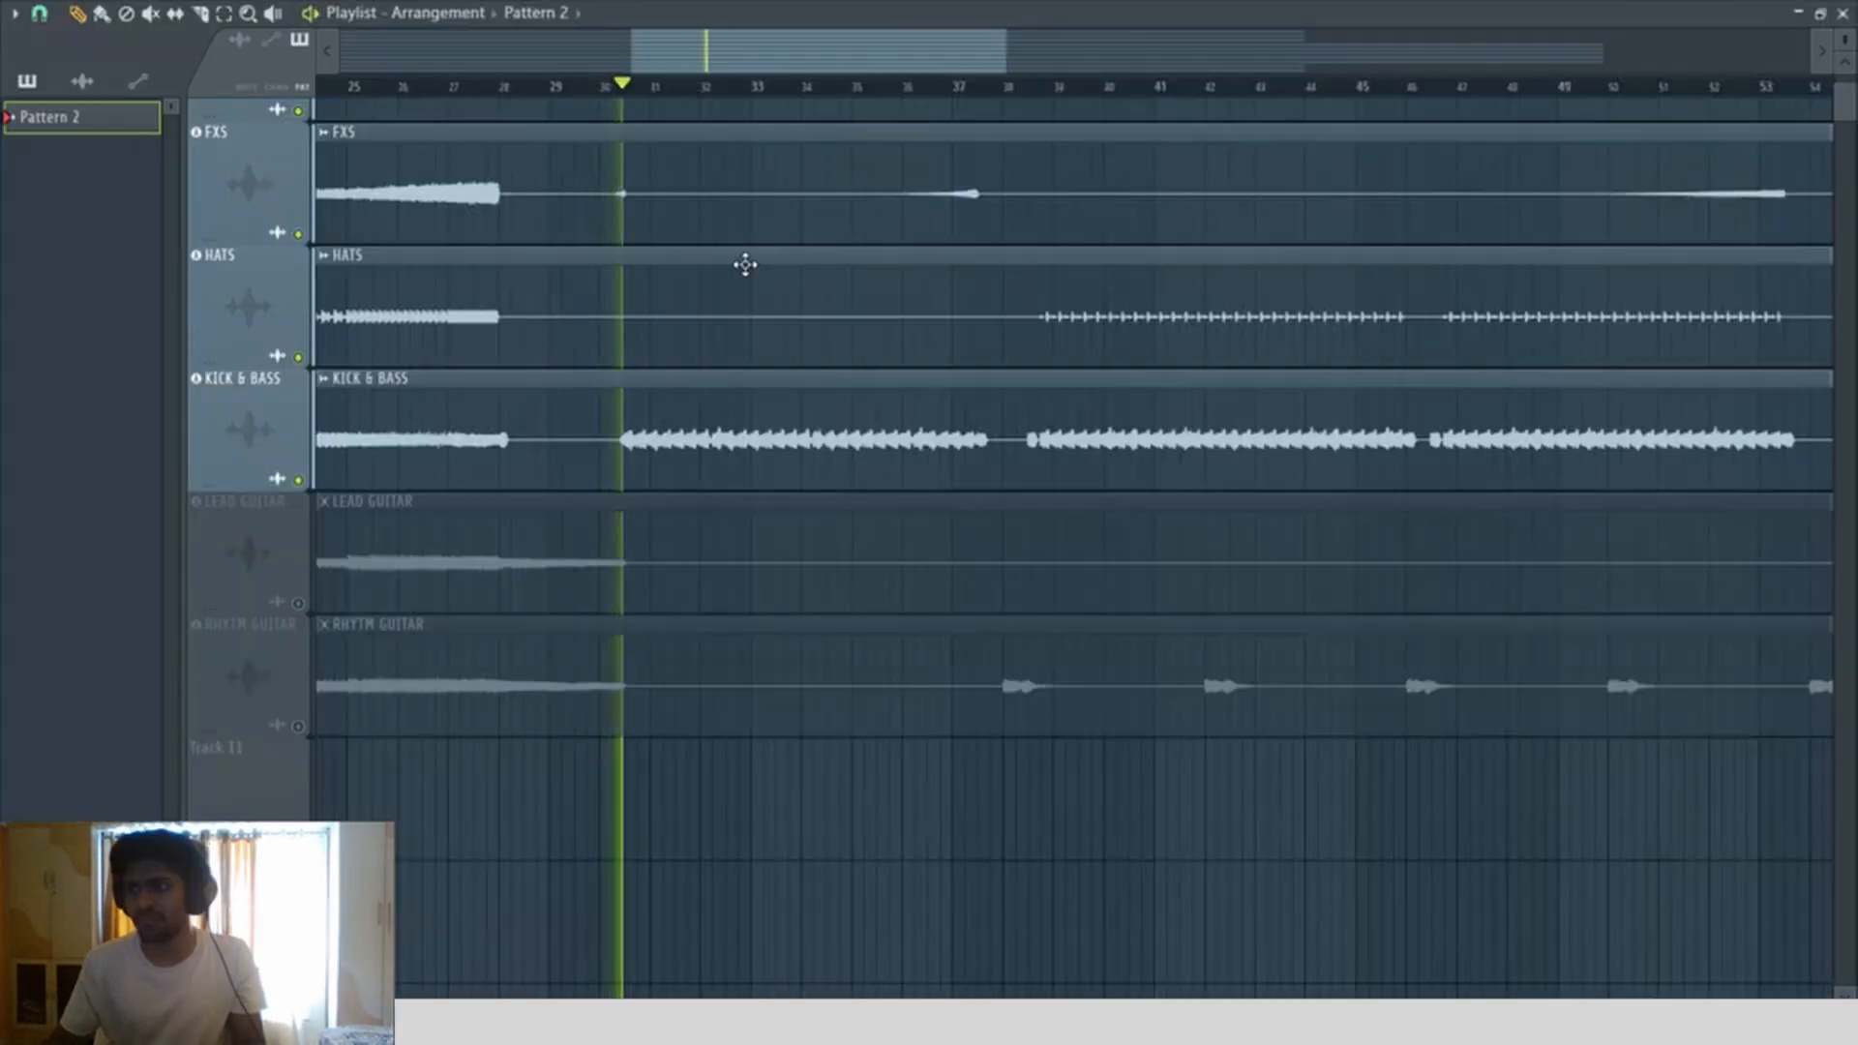
{"action": "scroll", "coordinate": [489, 165], "scroll_direction": "up", "scroll_amount": 1}
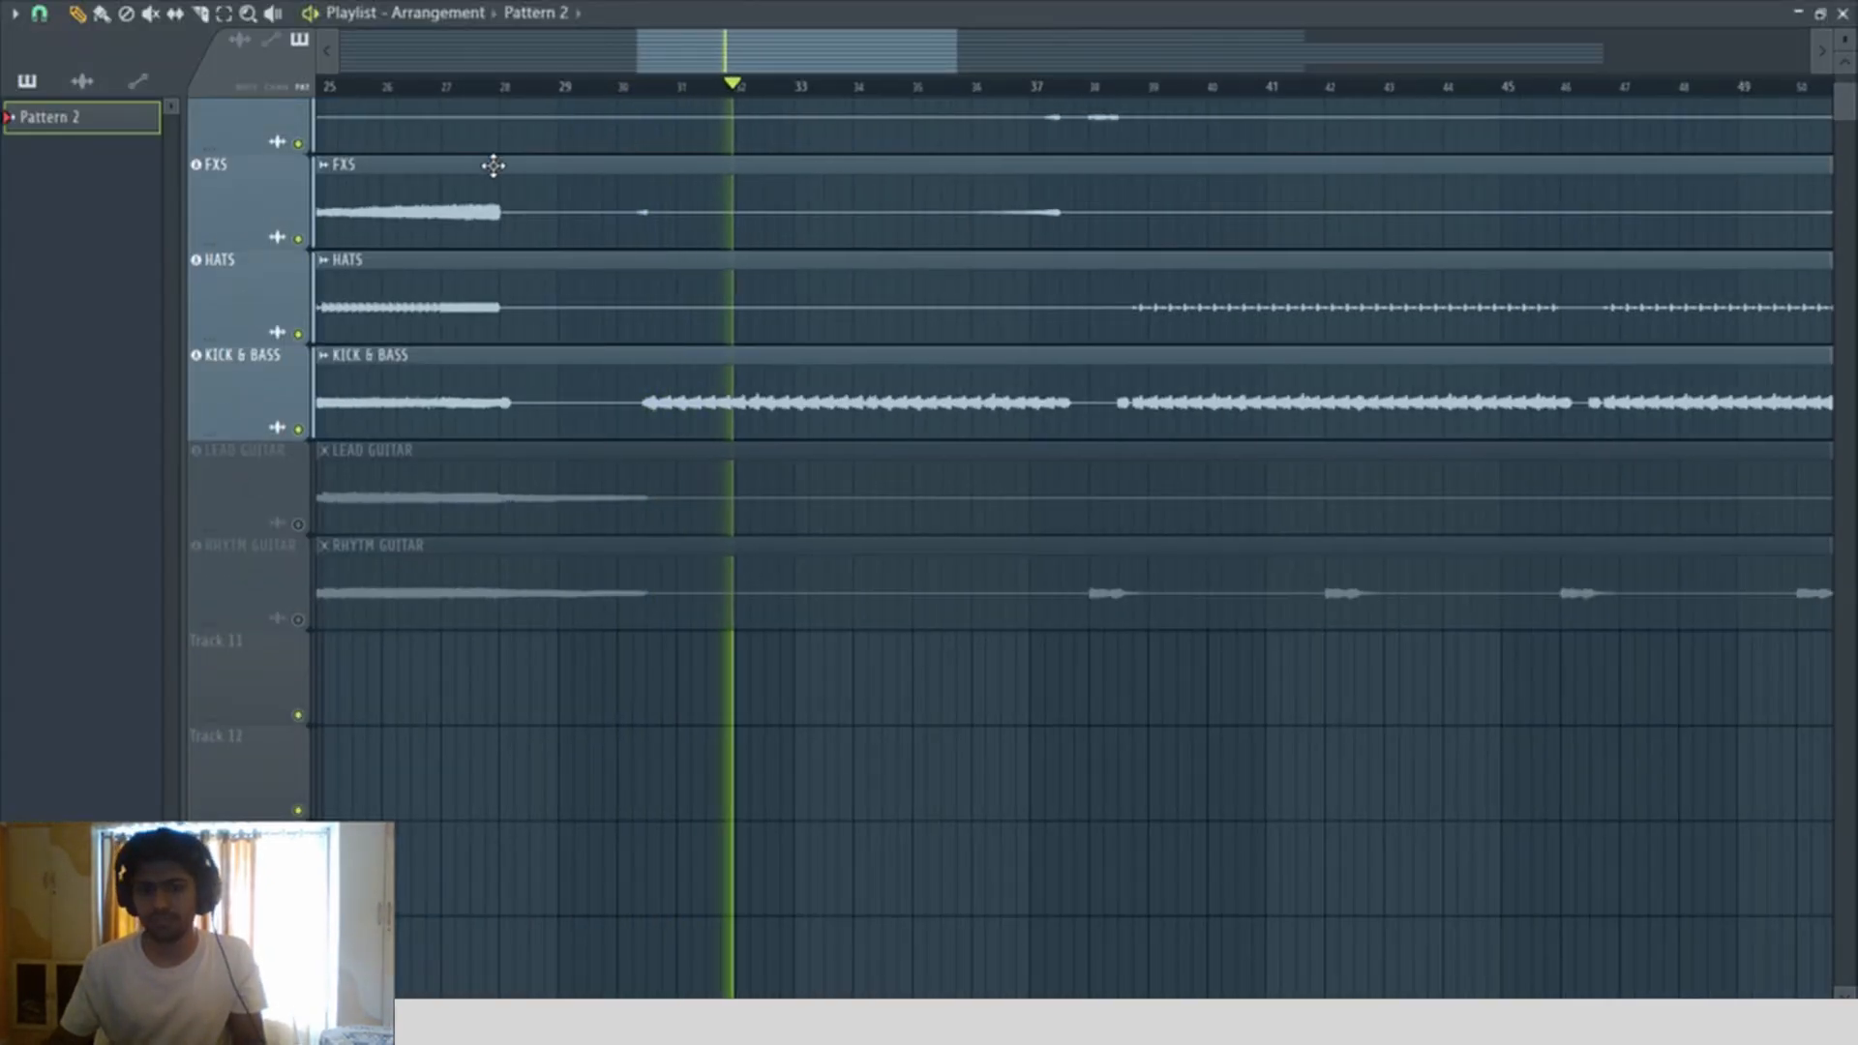
{"action": "scroll", "coordinate": [979, 310], "scroll_direction": "up", "scroll_amount": 5}
{"action": "scroll", "coordinate": [978, 309], "scroll_direction": "up", "scroll_amount": 2}
{"action": "scroll", "coordinate": [978, 311], "scroll_direction": "down", "scroll_amount": 4}
{"action": "scroll", "coordinate": [972, 325], "scroll_direction": "down", "scroll_amount": 3}
{"action": "scroll", "coordinate": [971, 328], "scroll_direction": "down", "scroll_amount": 2}
{"action": "left_click_drag", "start_coordinate": [874, 673], "coordinate": [1240, 101]}
{"action": "scroll", "coordinate": [975, 270], "scroll_direction": "down", "scroll_amount": 4}
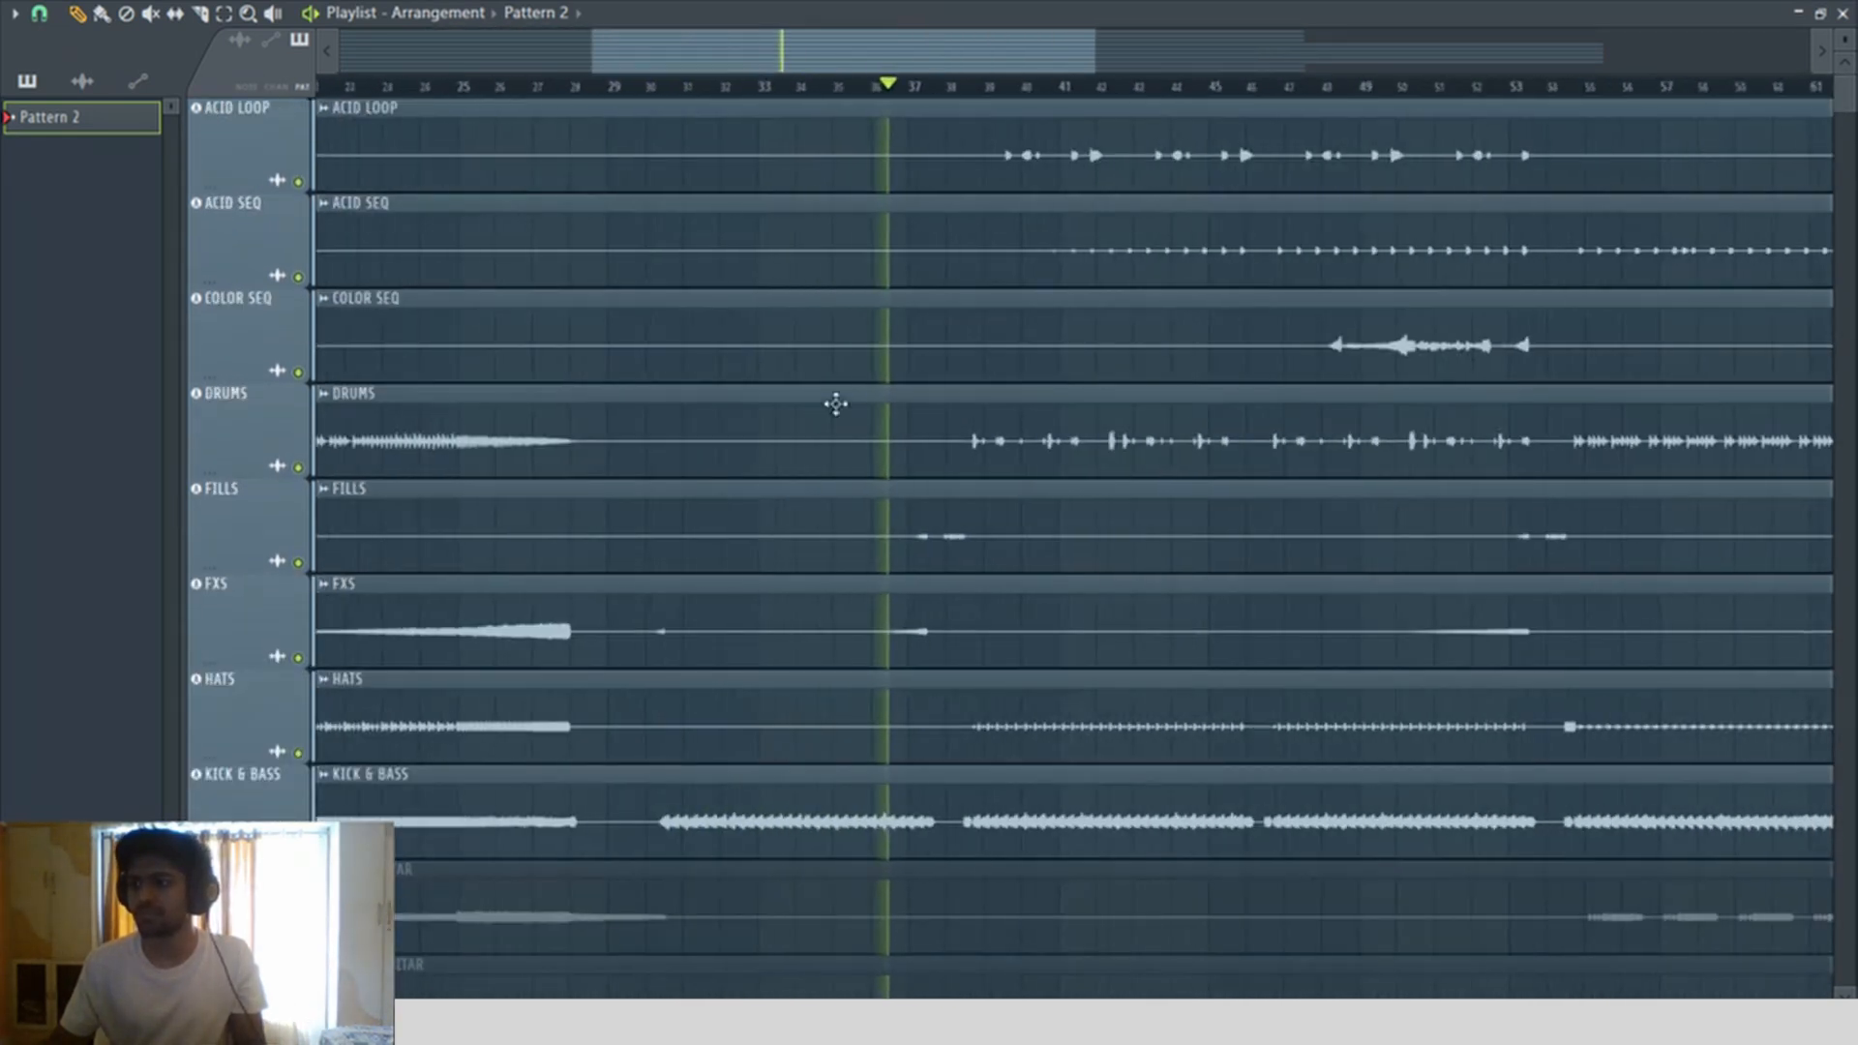
{"action": "scroll", "coordinate": [543, 651], "scroll_direction": "down", "scroll_amount": 1}
Step: Unmute both guitar tracks and solo the KICK & BASS track at its re-entry in bar 30
{"action": "left_click", "coordinate": [298, 757]}
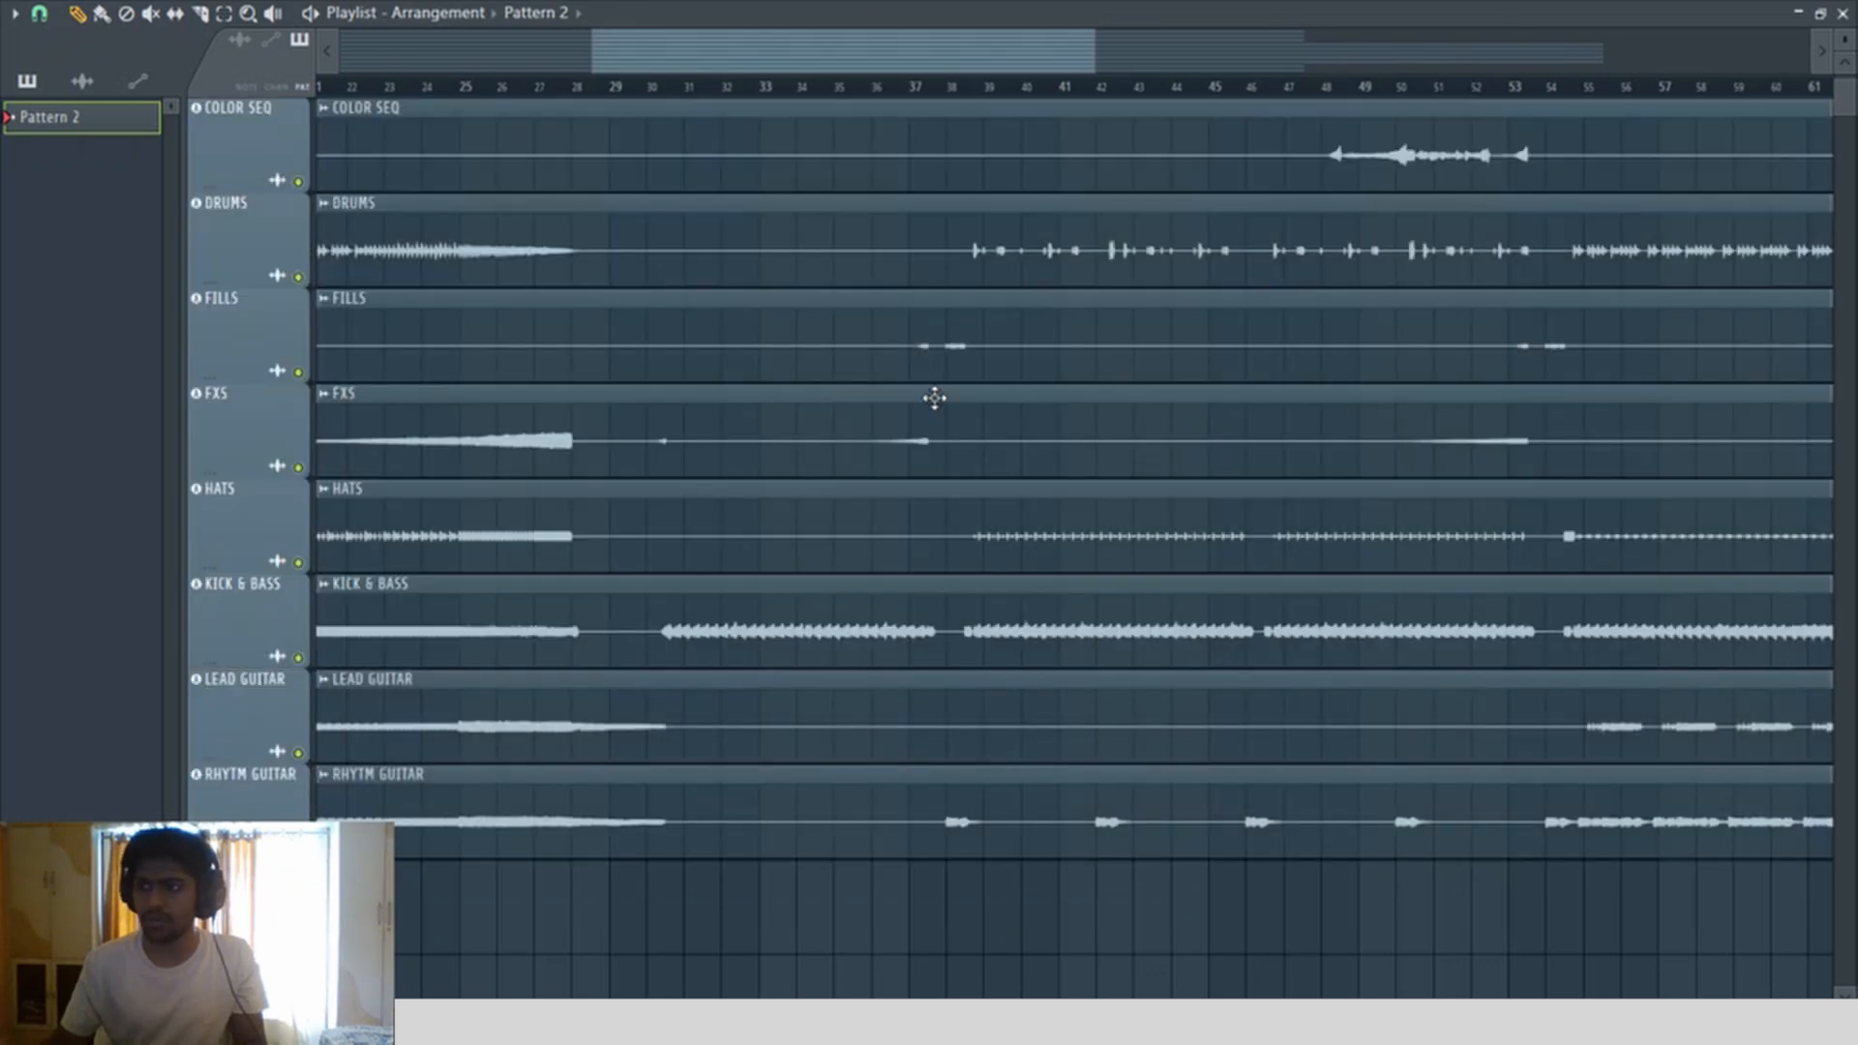
{"action": "scroll", "coordinate": [606, 125], "scroll_direction": "up", "scroll_amount": 2}
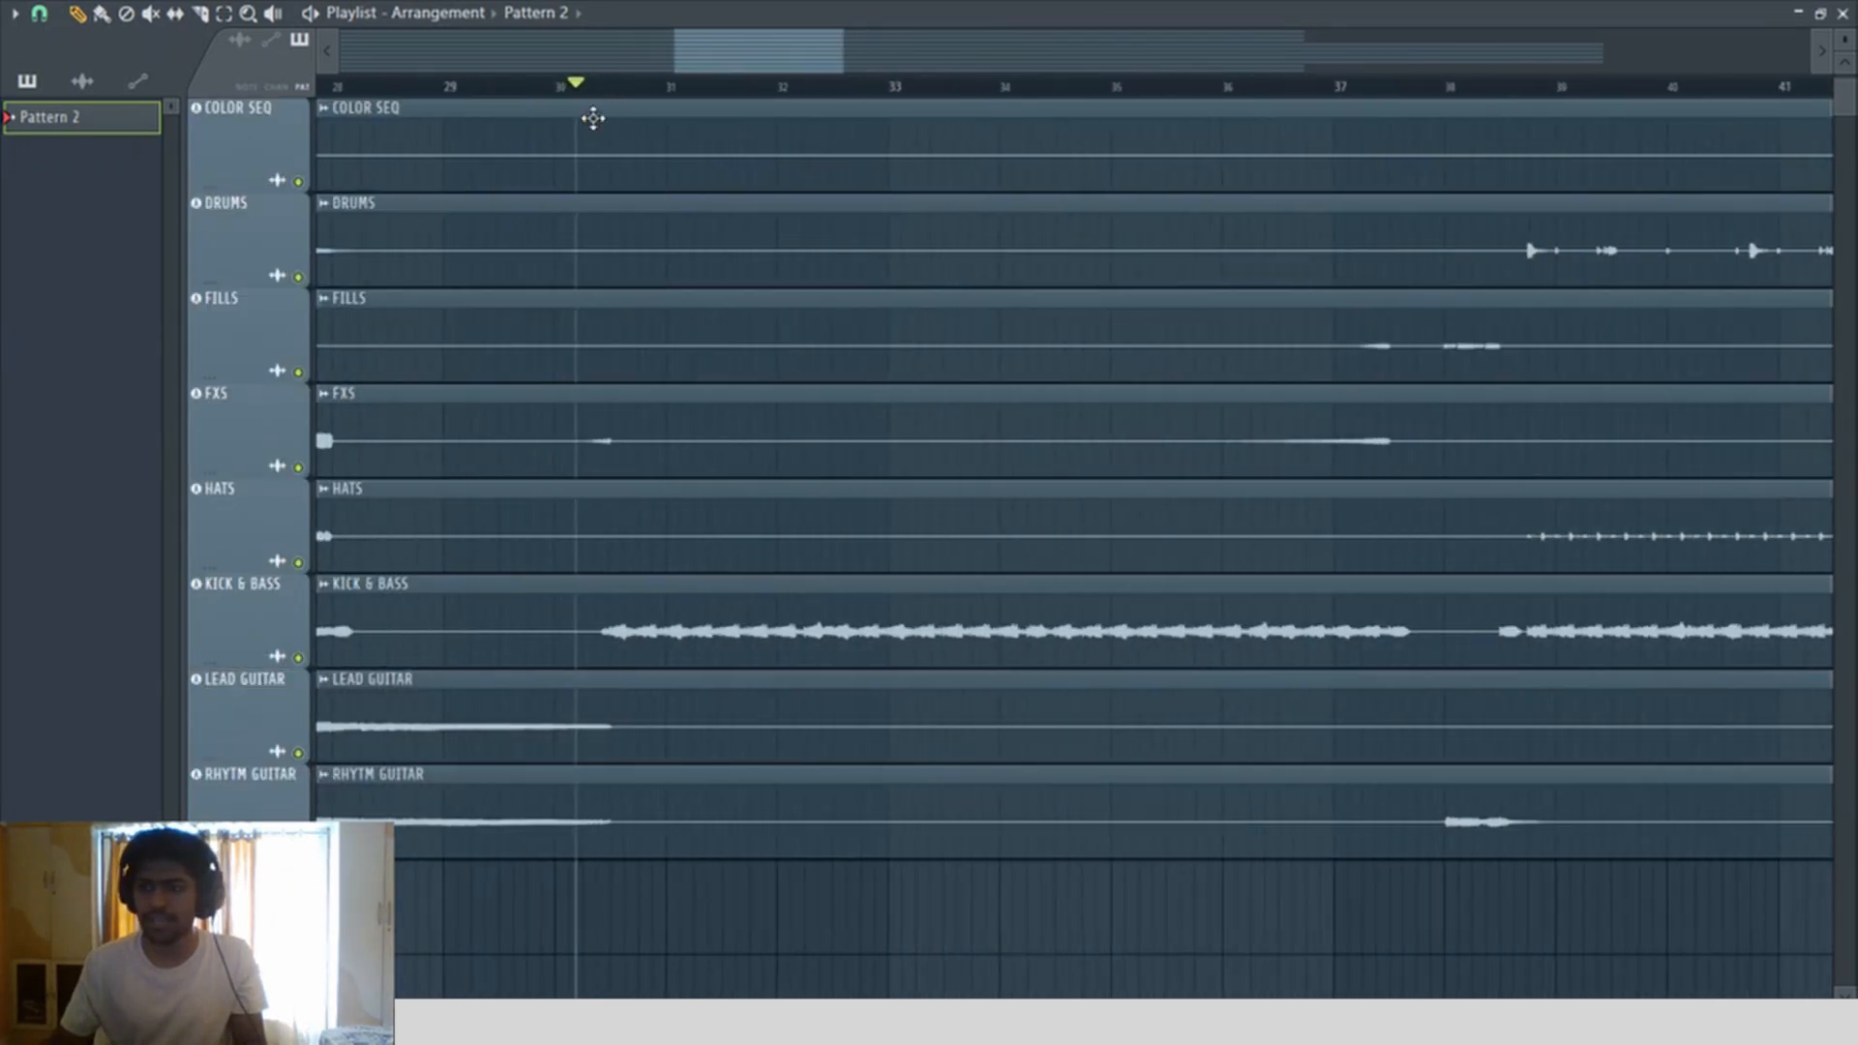
{"action": "scroll", "coordinate": [758, 589], "scroll_direction": "up", "scroll_amount": 4}
{"action": "scroll", "coordinate": [539, 519], "scroll_direction": "up", "scroll_amount": 2}
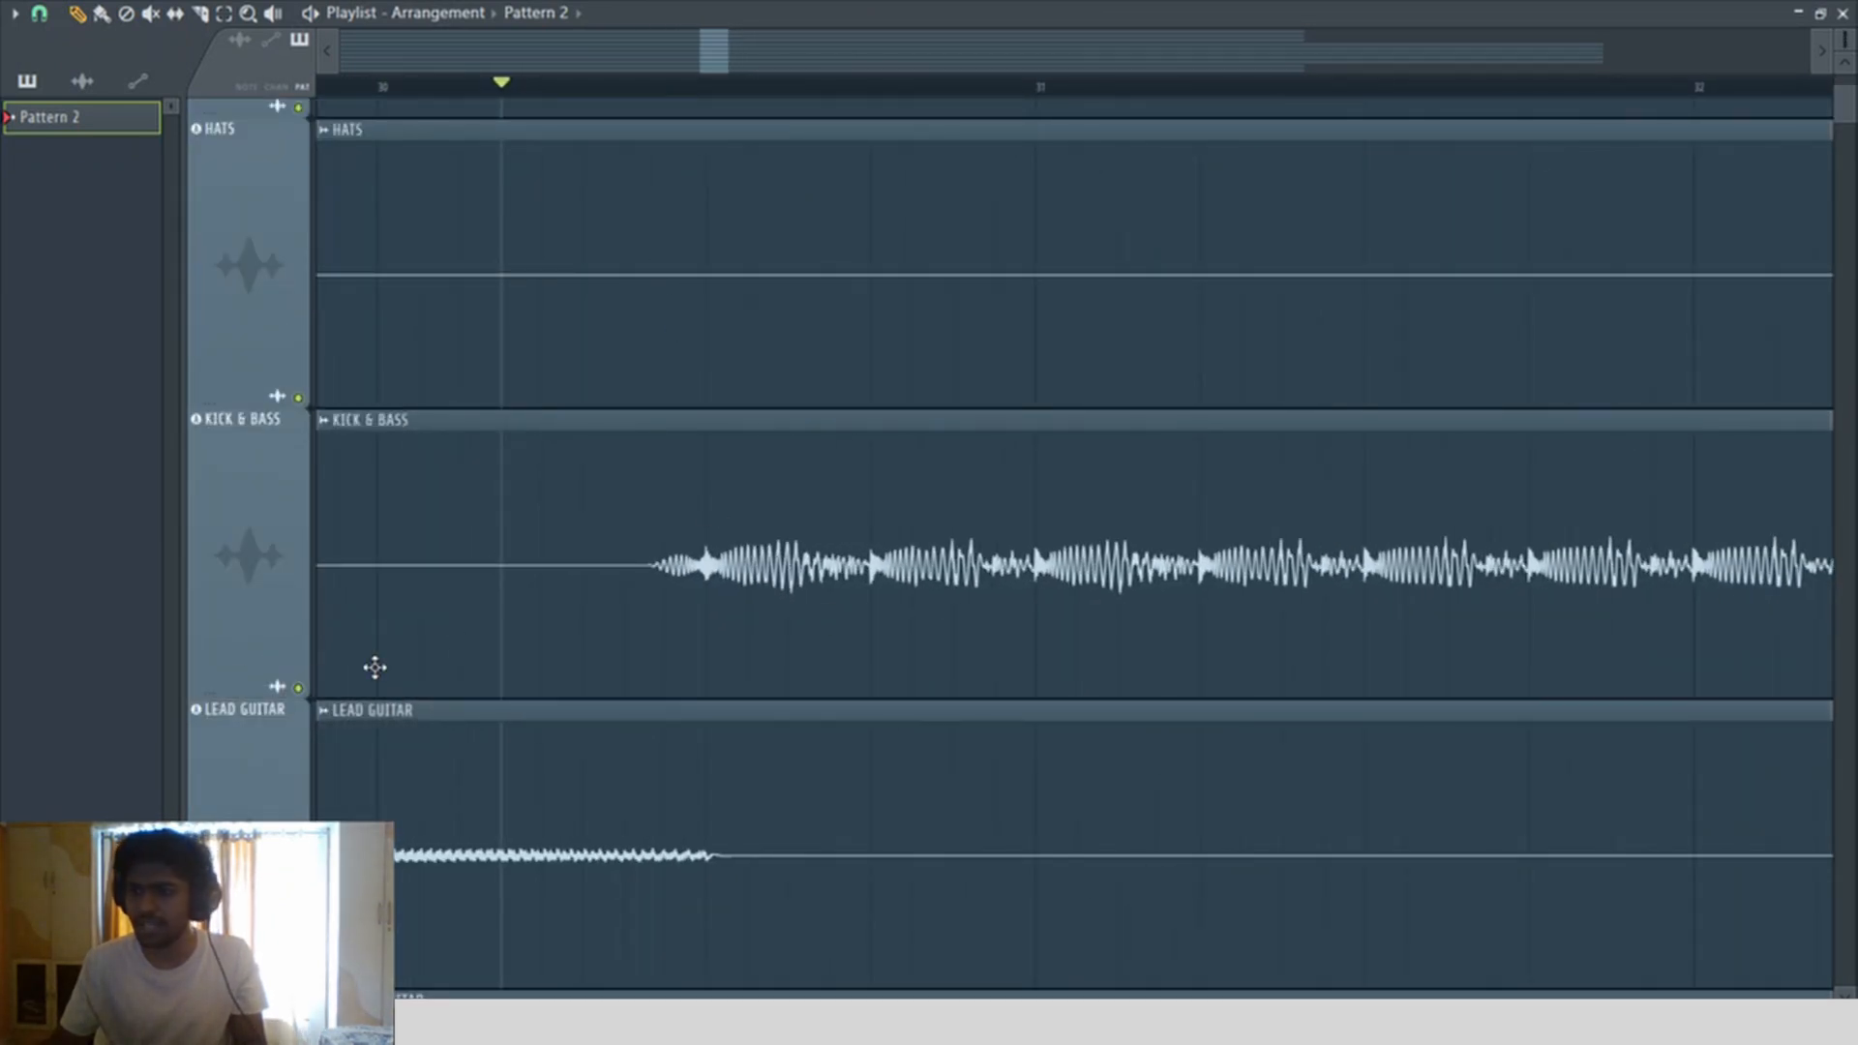
{"action": "right_click", "coordinate": [299, 689]}
Step: Select the first beat of the KICK & BASS re-entry in the middle of bar 30 and play it as a loop
{"action": "scroll", "coordinate": [697, 106], "scroll_direction": "up", "scroll_amount": 2}
{"action": "left_click_drag", "start_coordinate": [699, 102], "coordinate": [419, 166]}
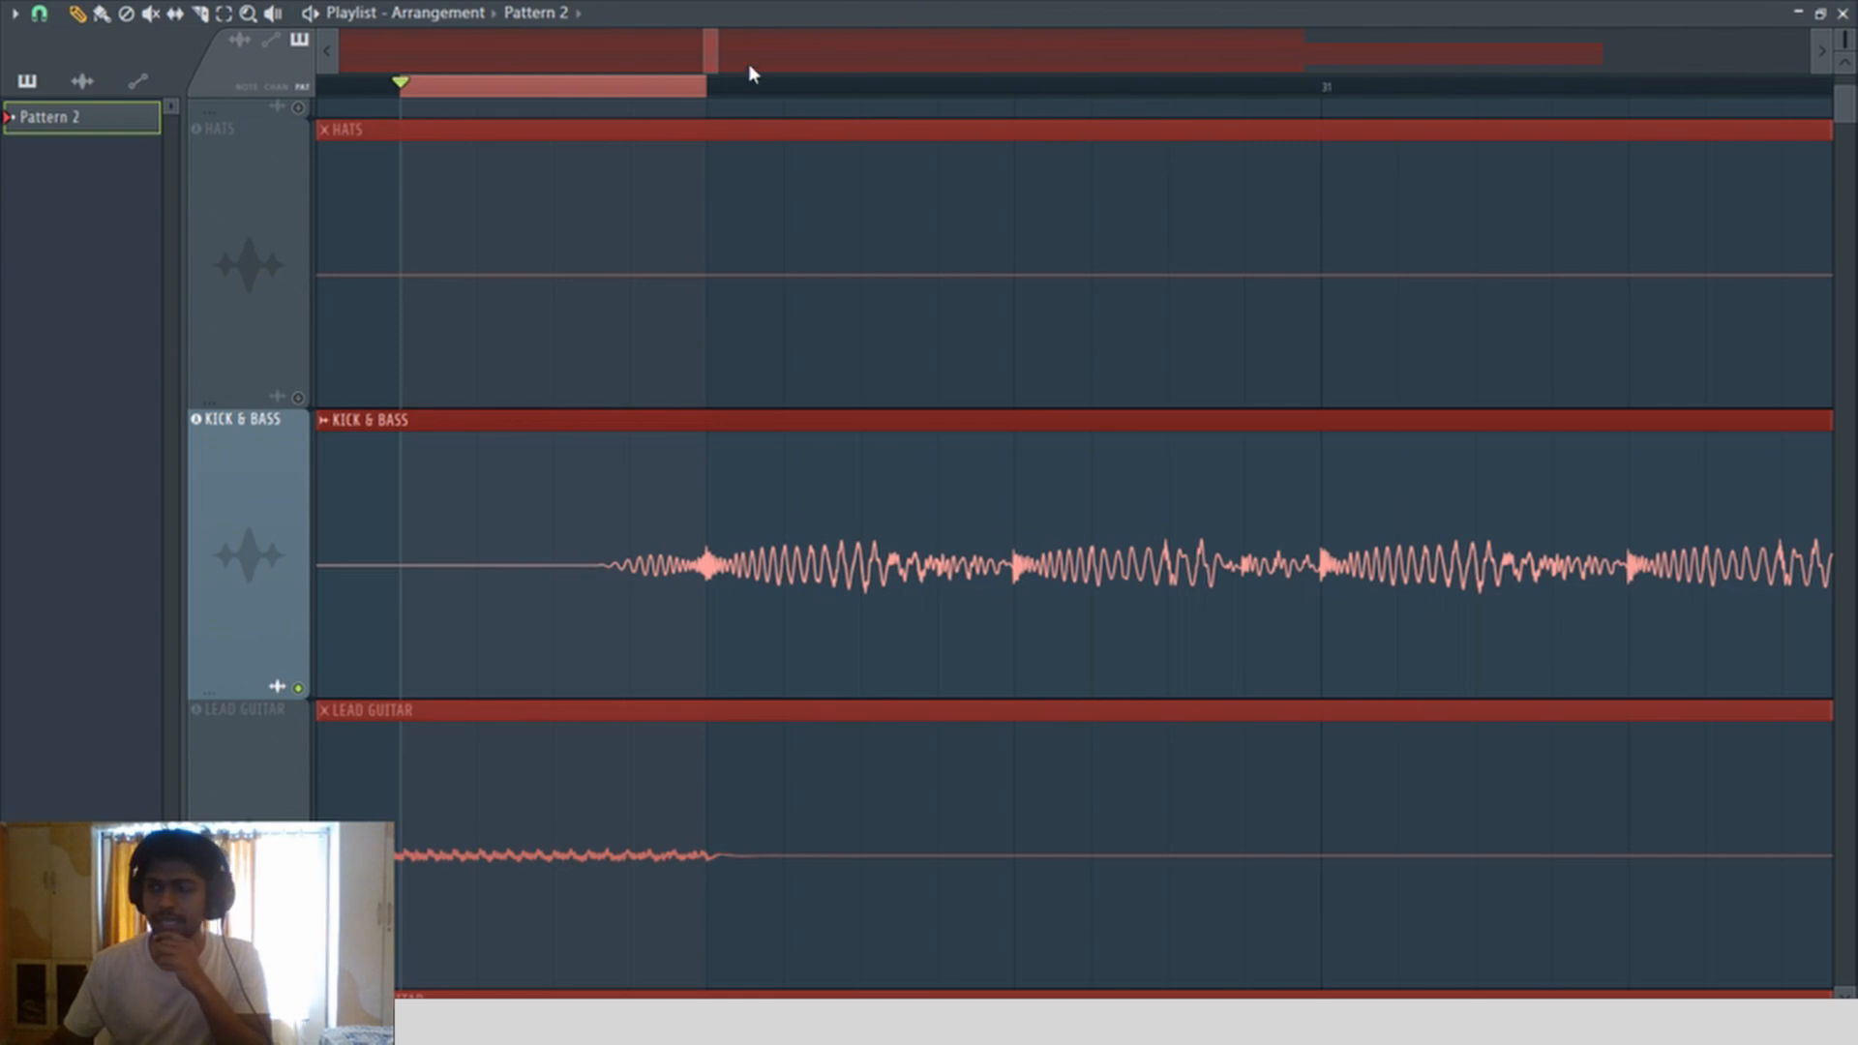
{"action": "scroll", "coordinate": [751, 101], "scroll_direction": "down", "scroll_amount": 3}
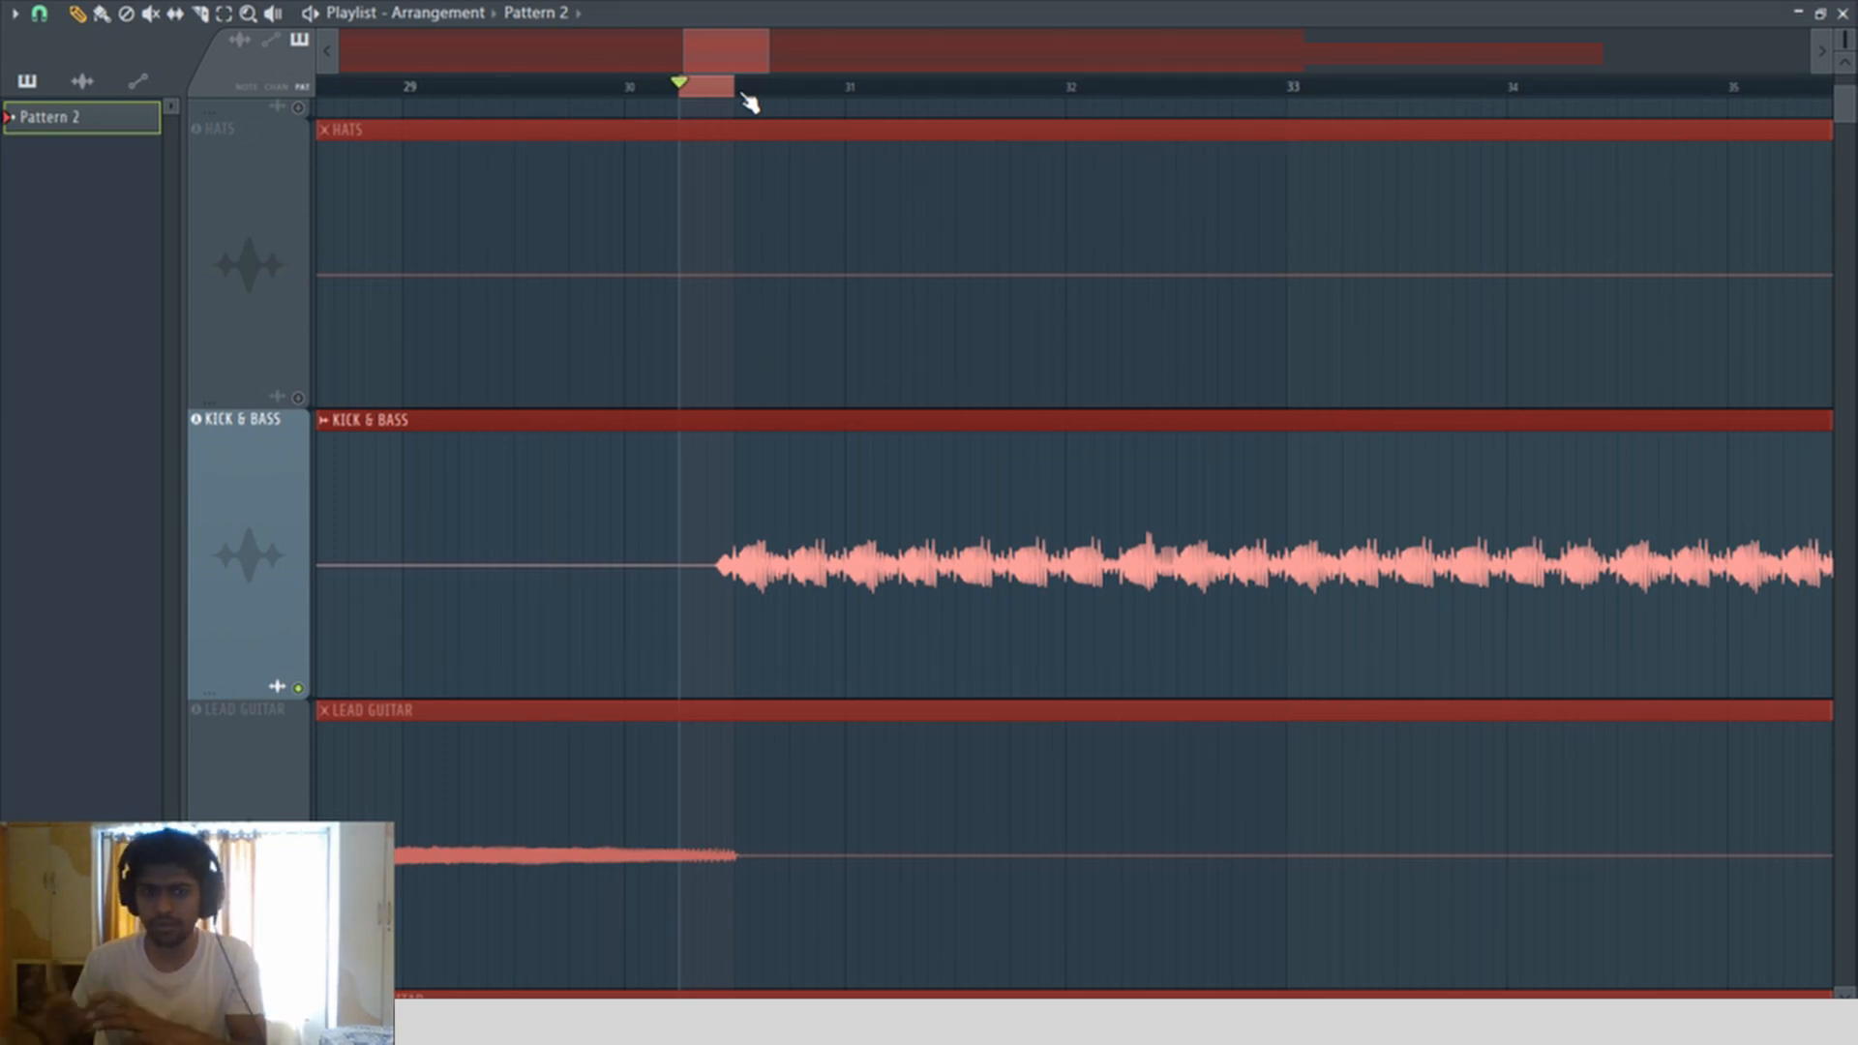
{"action": "scroll", "coordinate": [748, 91], "scroll_direction": "up", "scroll_amount": 4}
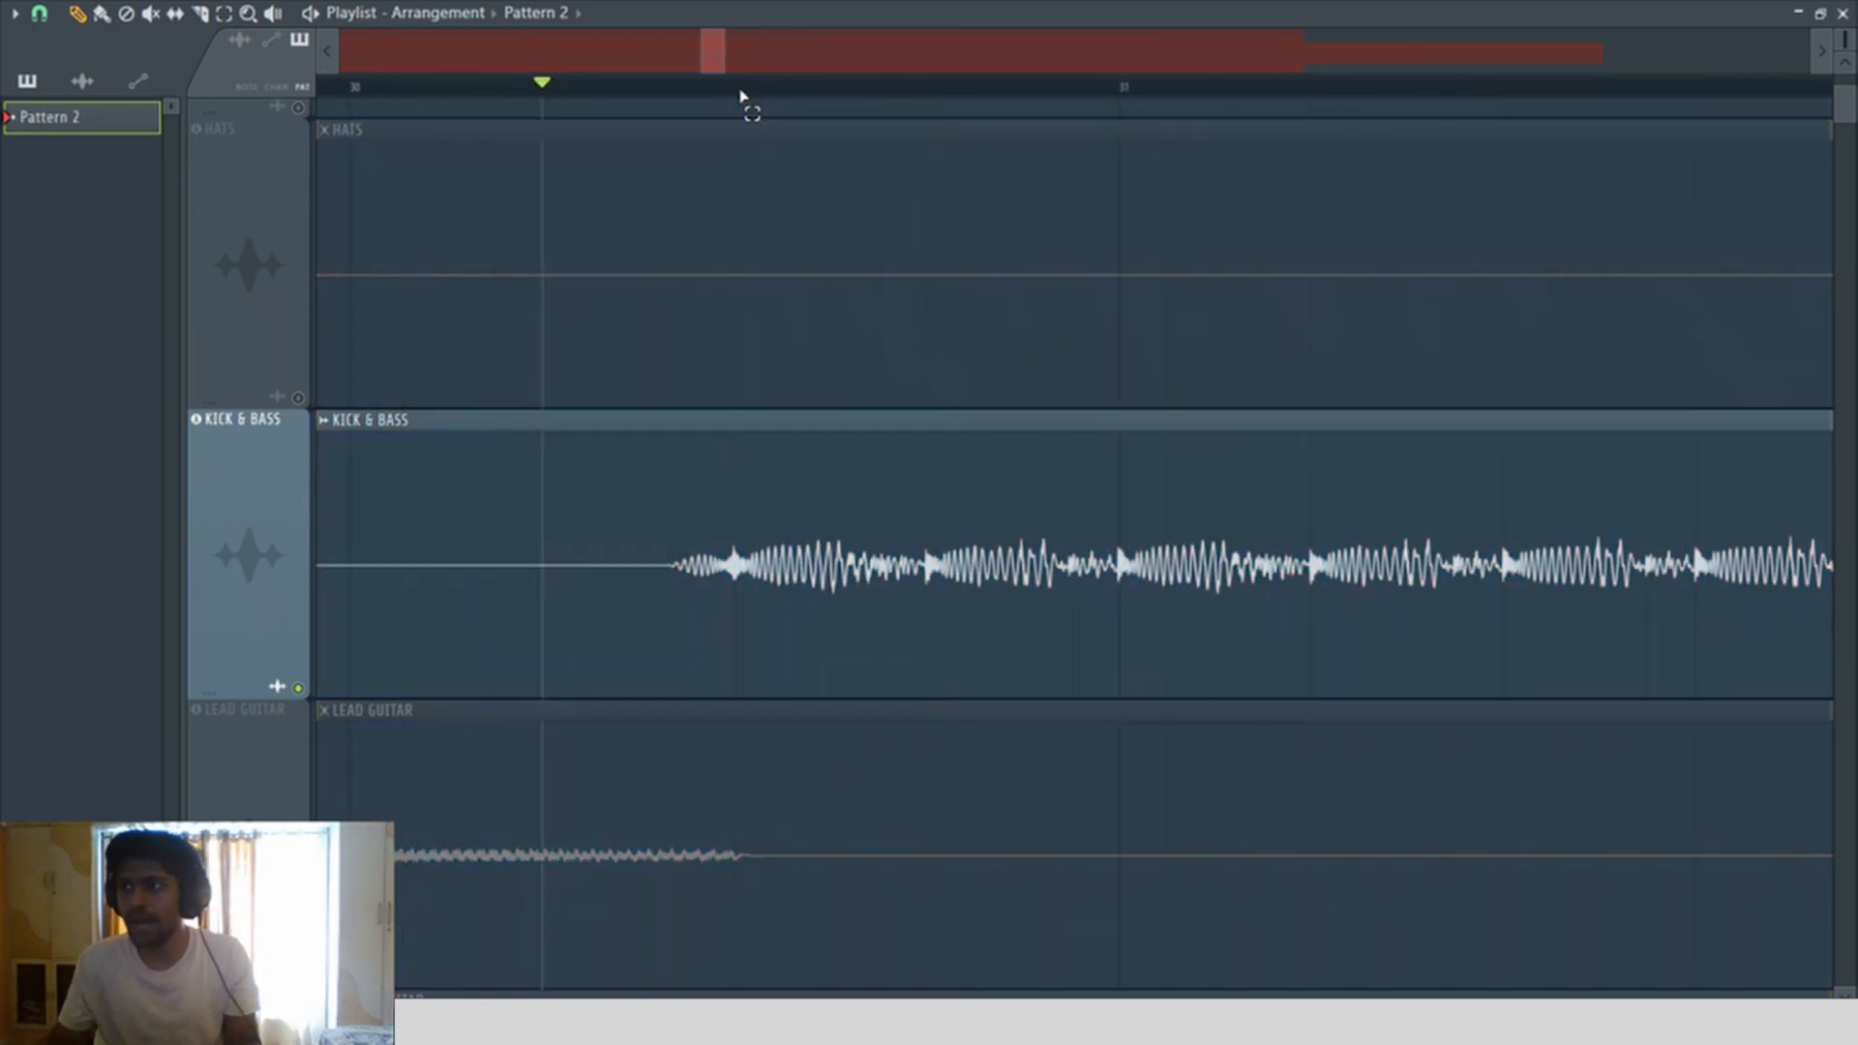
{"action": "key", "text": "space"}
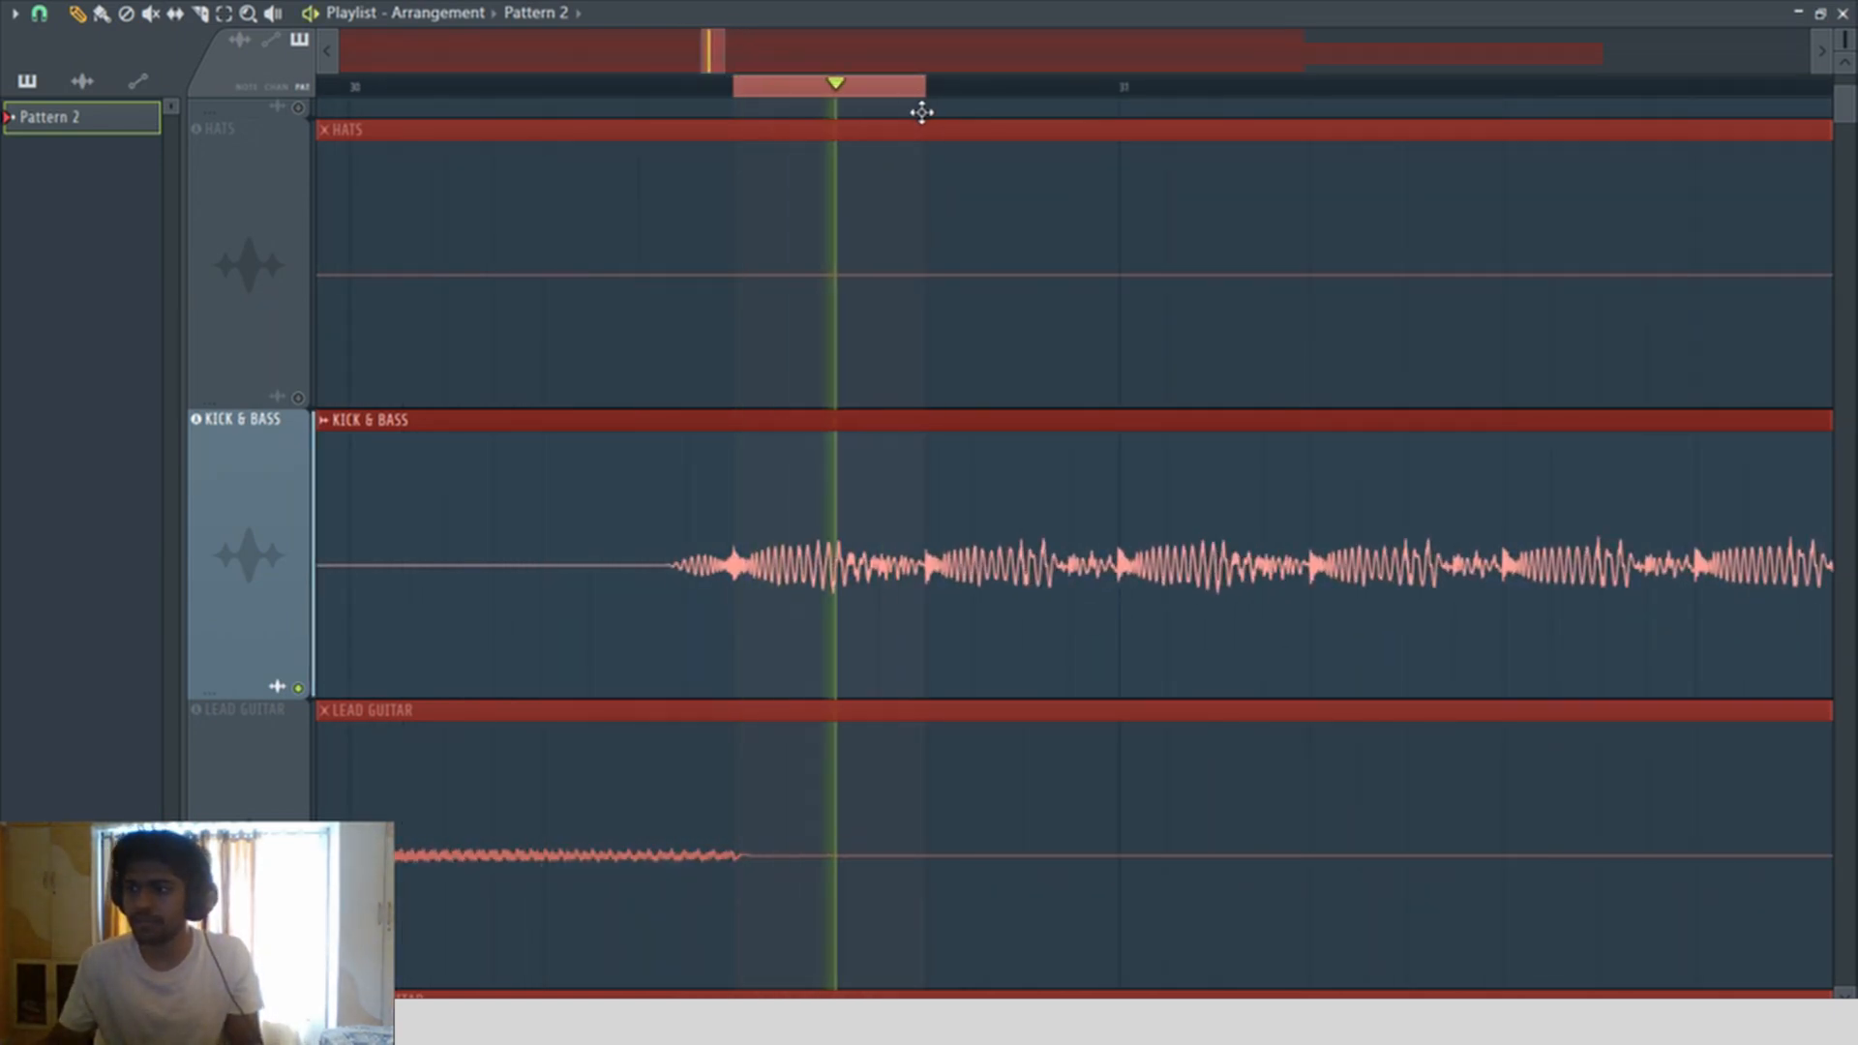
Step: Stop the loop, clear the time selection and look over the KICK & BASS sections alongside the other stems
{"action": "key", "text": "space"}
{"action": "right_click", "coordinate": [971, 361], "text": "ctrl"}
{"action": "scroll", "coordinate": [771, 568], "scroll_direction": "down", "scroll_amount": 6}
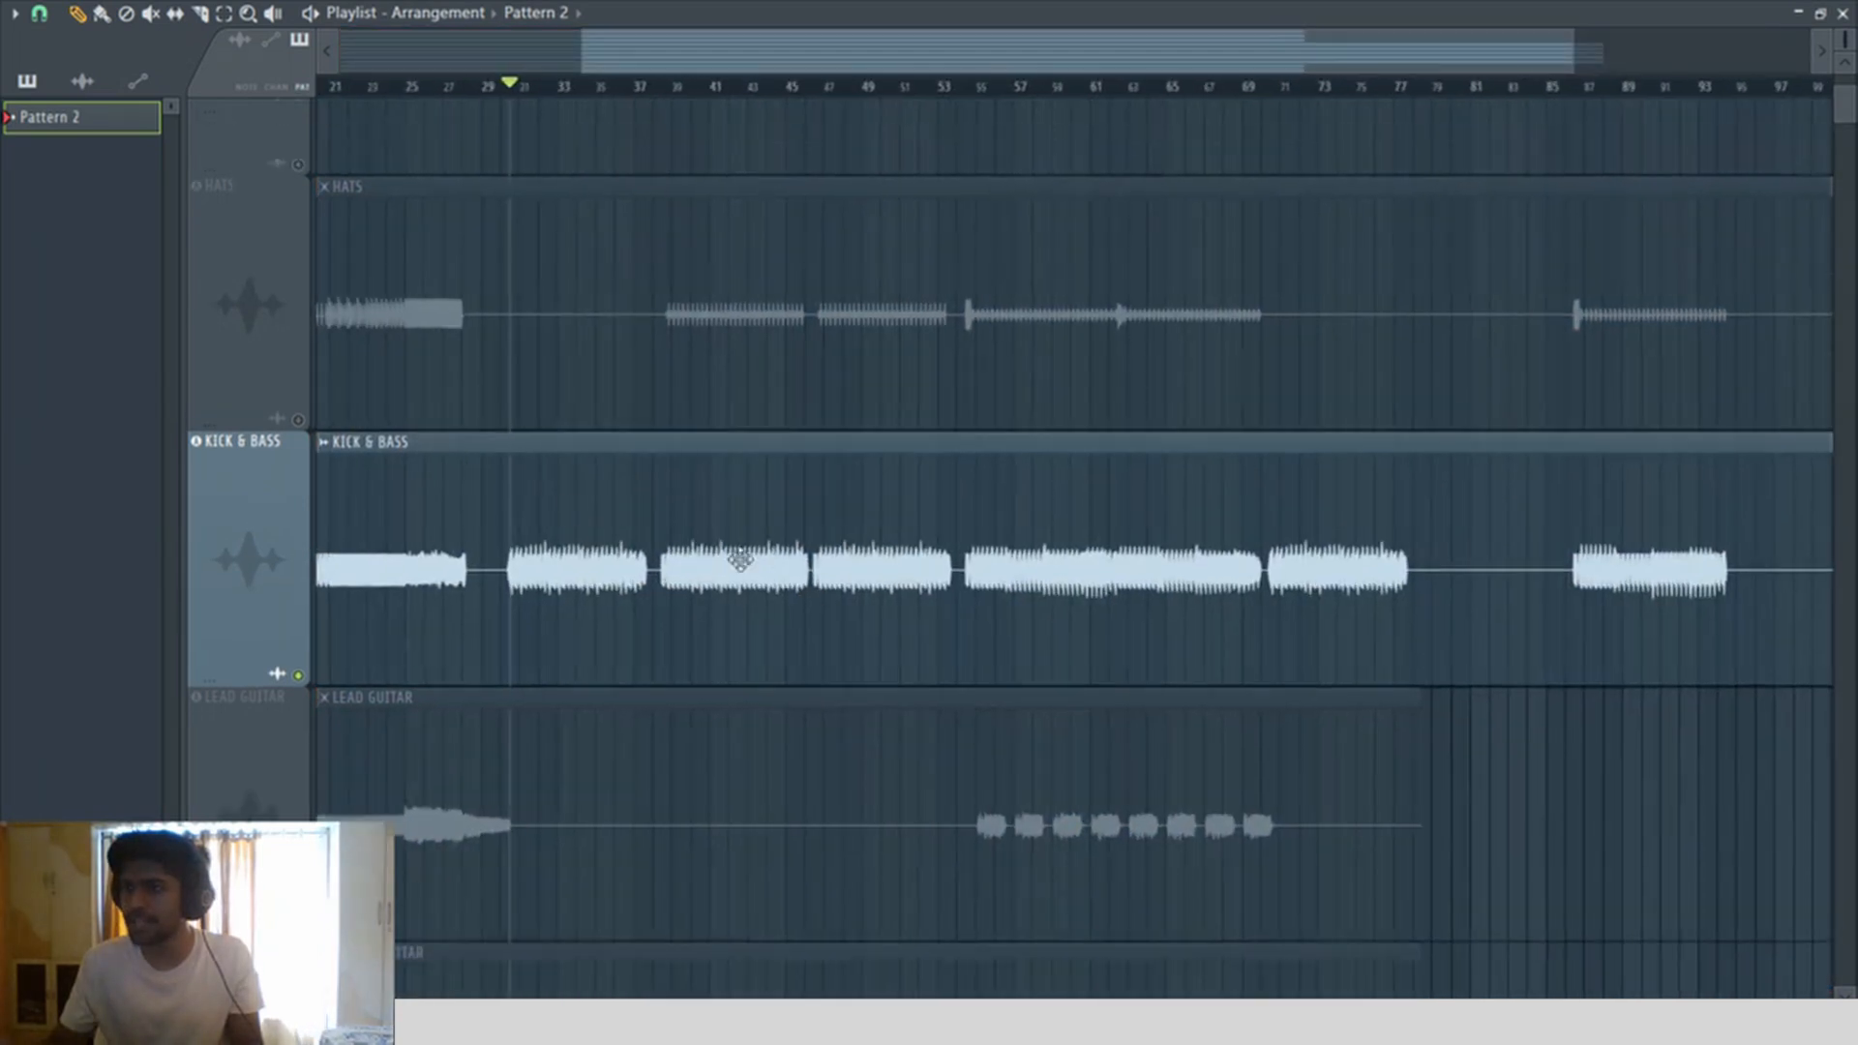
{"action": "scroll", "coordinate": [620, 440], "scroll_direction": "up", "scroll_amount": 4}
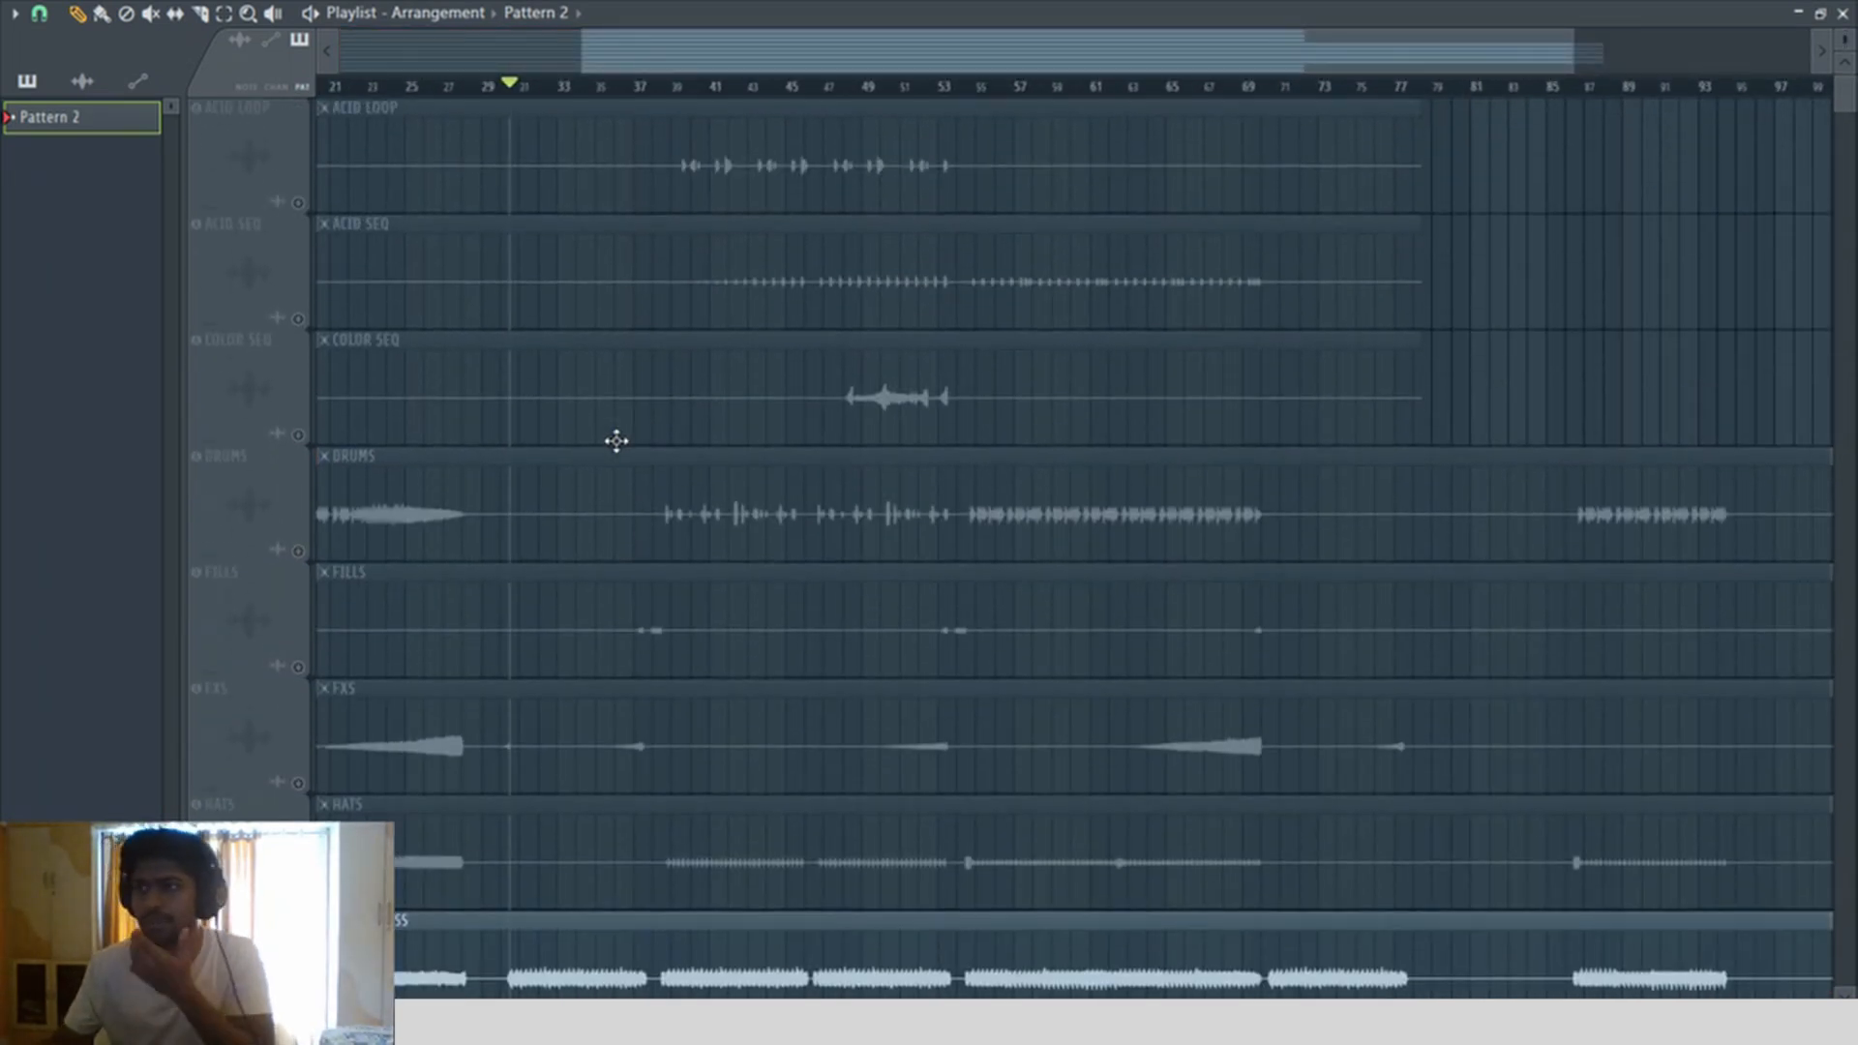
{"action": "scroll", "coordinate": [616, 437], "scroll_direction": "down", "scroll_amount": 4}
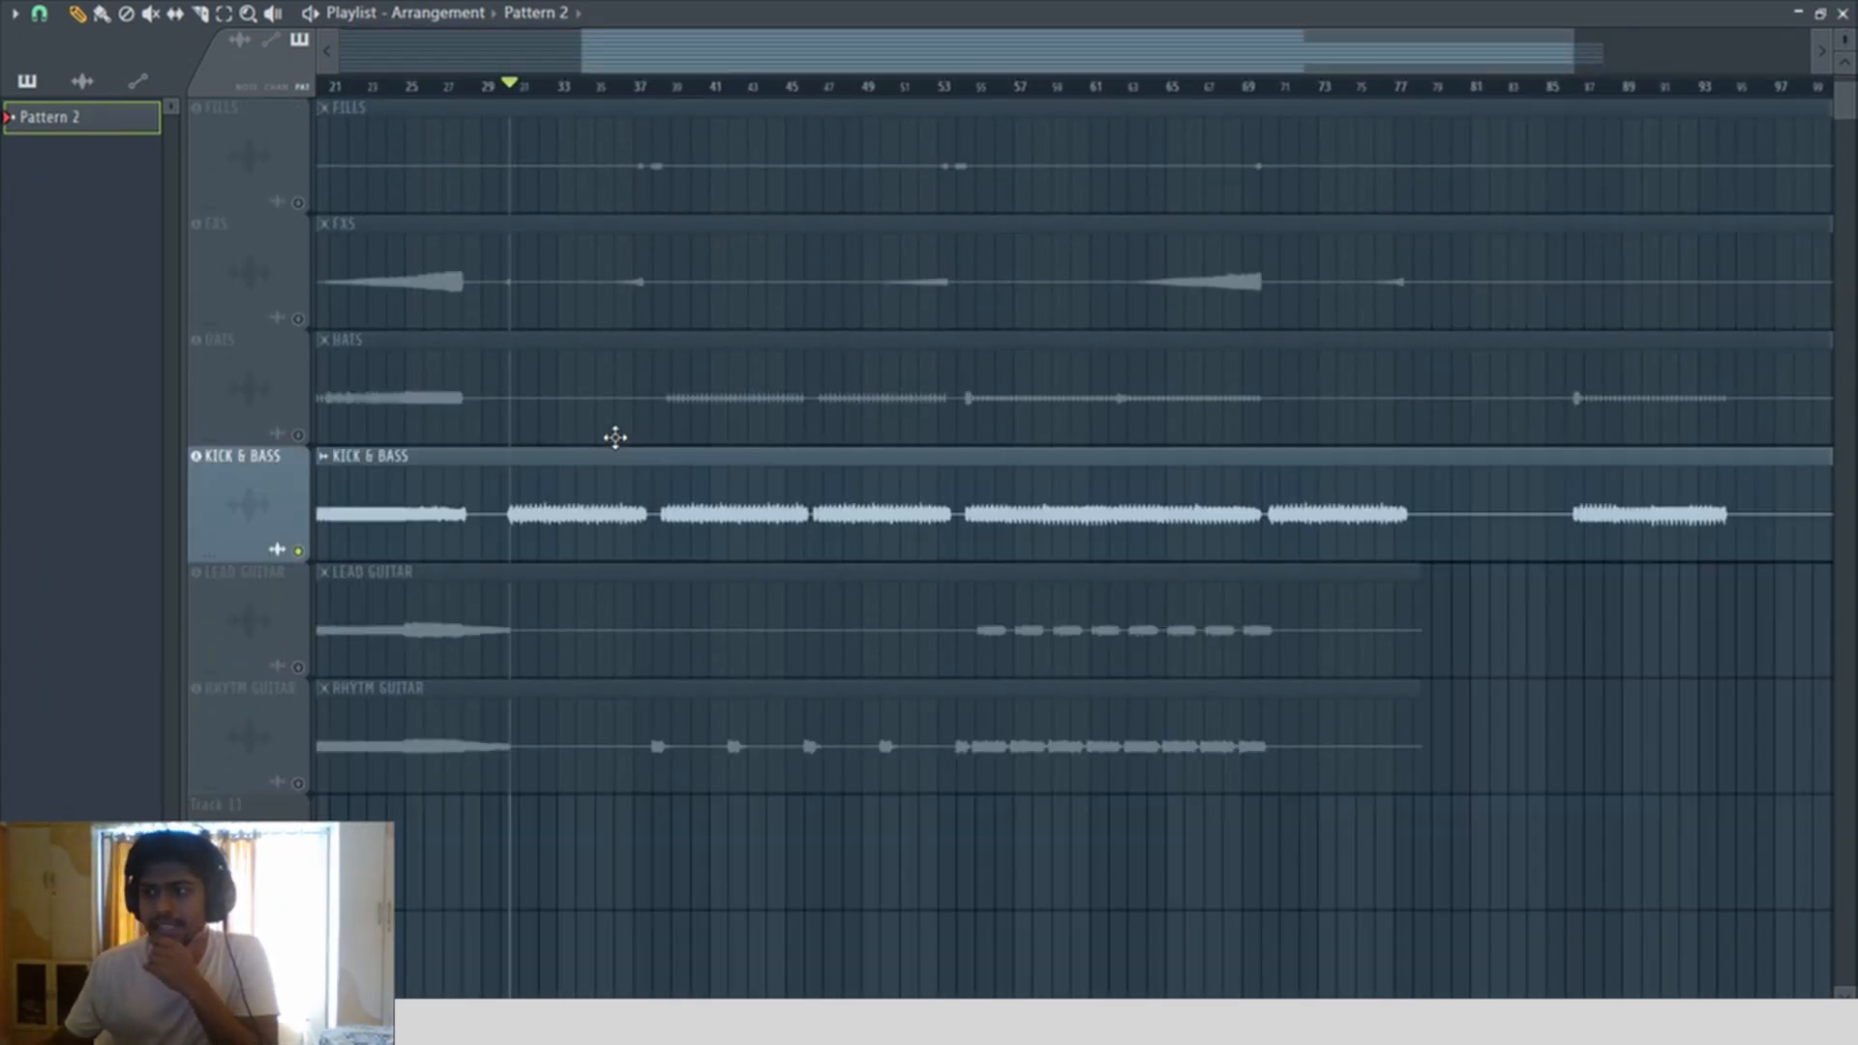
{"action": "scroll", "coordinate": [574, 93], "scroll_direction": "up", "scroll_amount": 2}
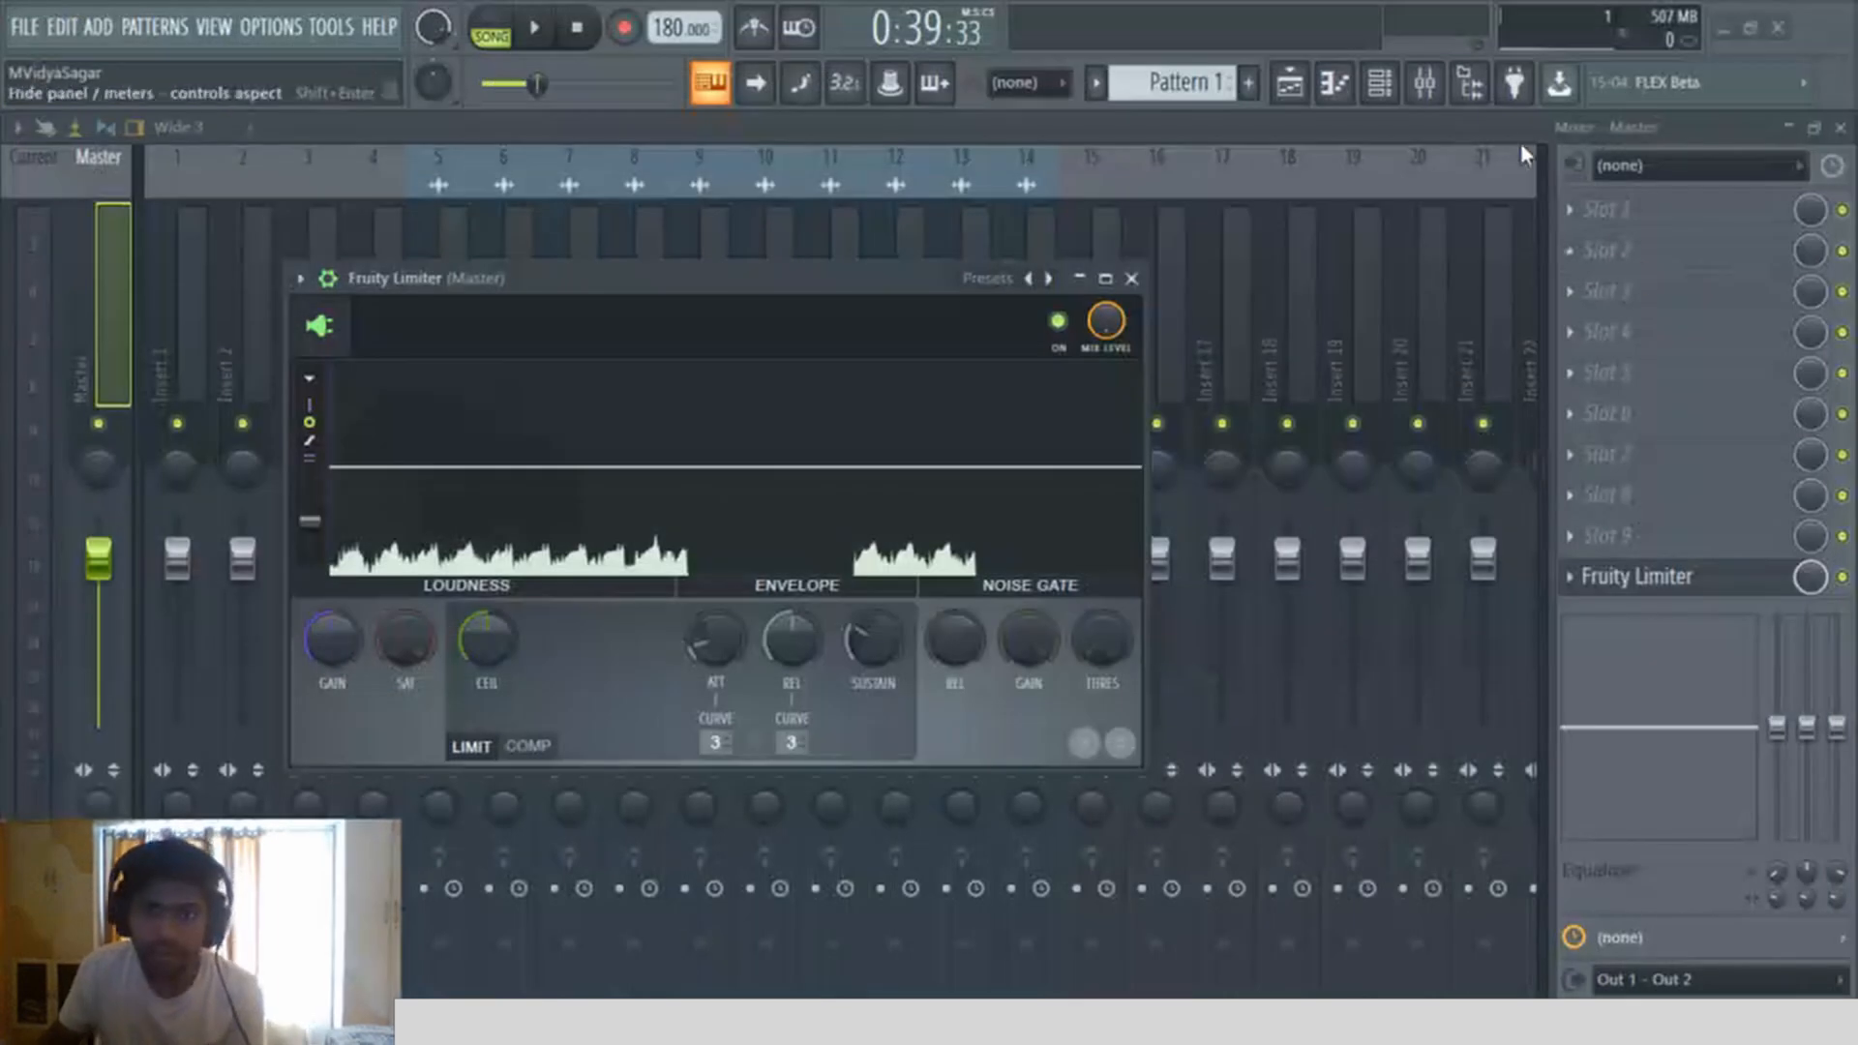
Step: Show the browser and preview bass samples from the NIA_REGULAR_BASS folder, including A#1, C#0, E0, C#1, C1, A1 and E1
{"action": "left_click", "coordinate": [1473, 70]}
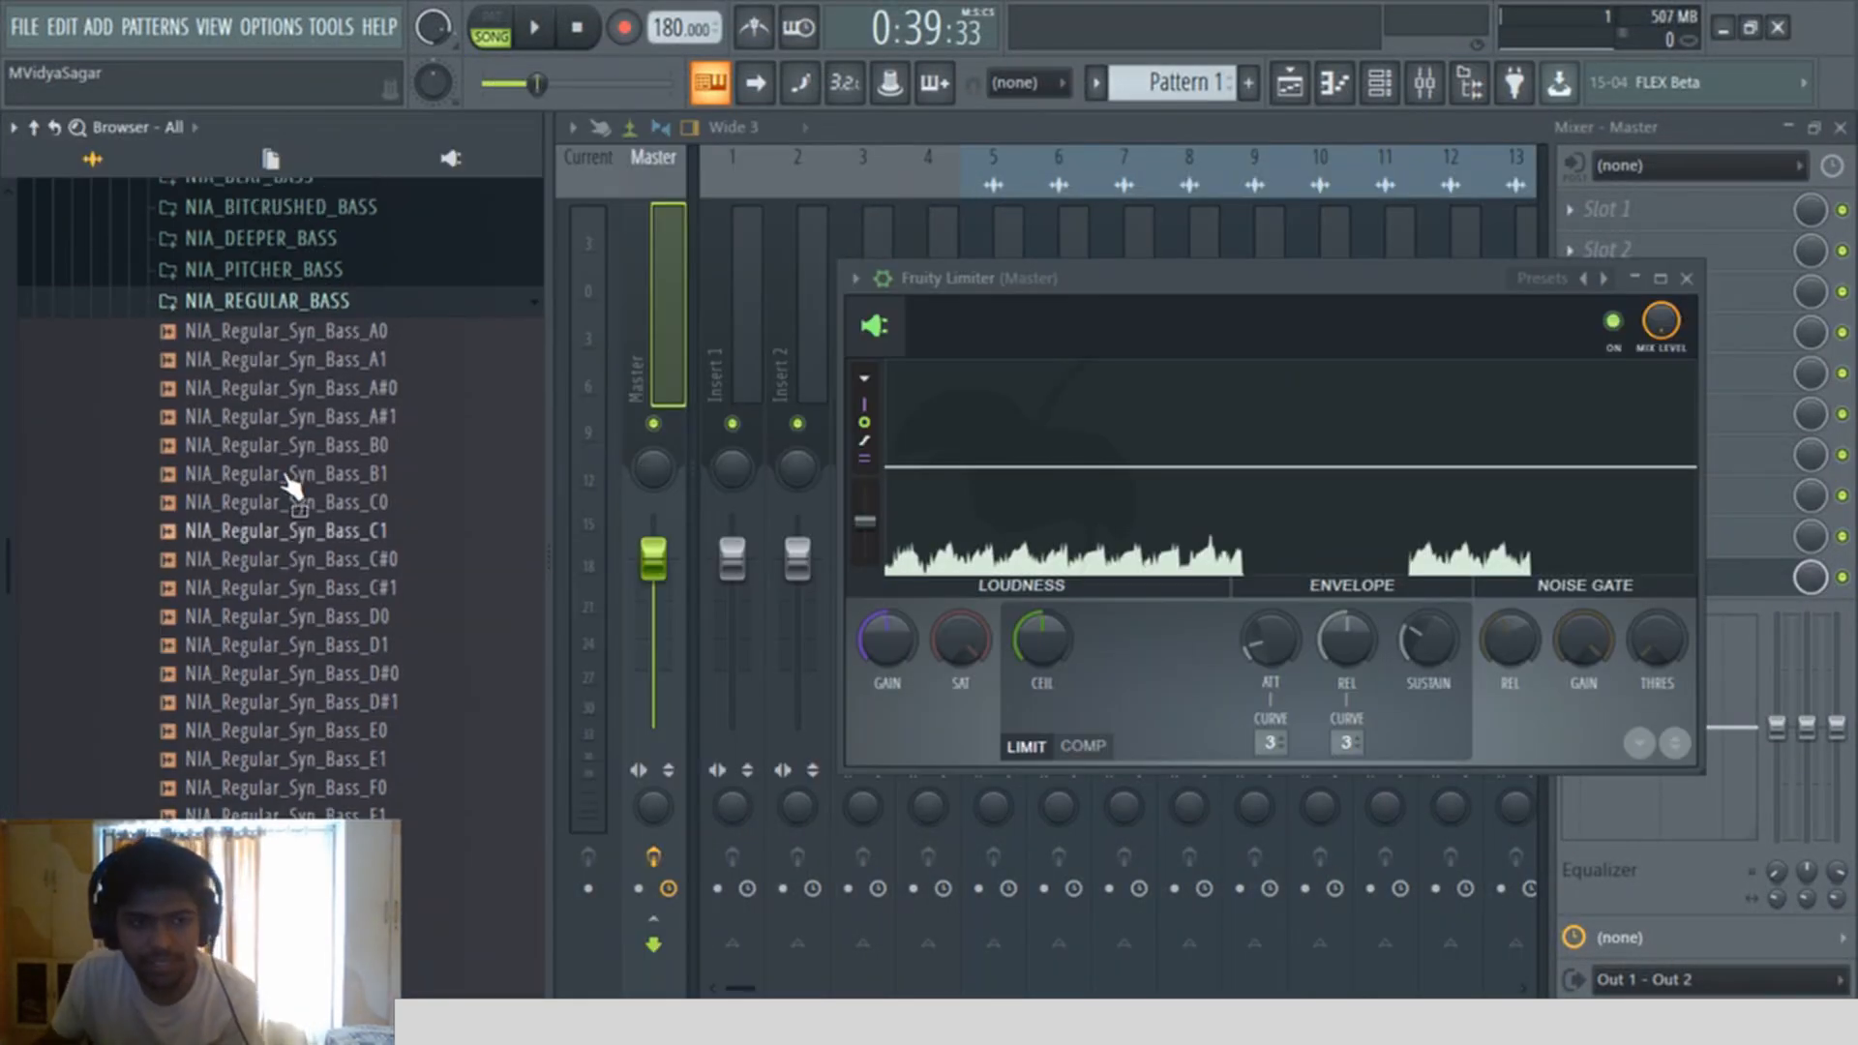
{"action": "left_click", "coordinate": [277, 420]}
{"action": "left_click", "coordinate": [307, 565]}
{"action": "left_click", "coordinate": [337, 734]}
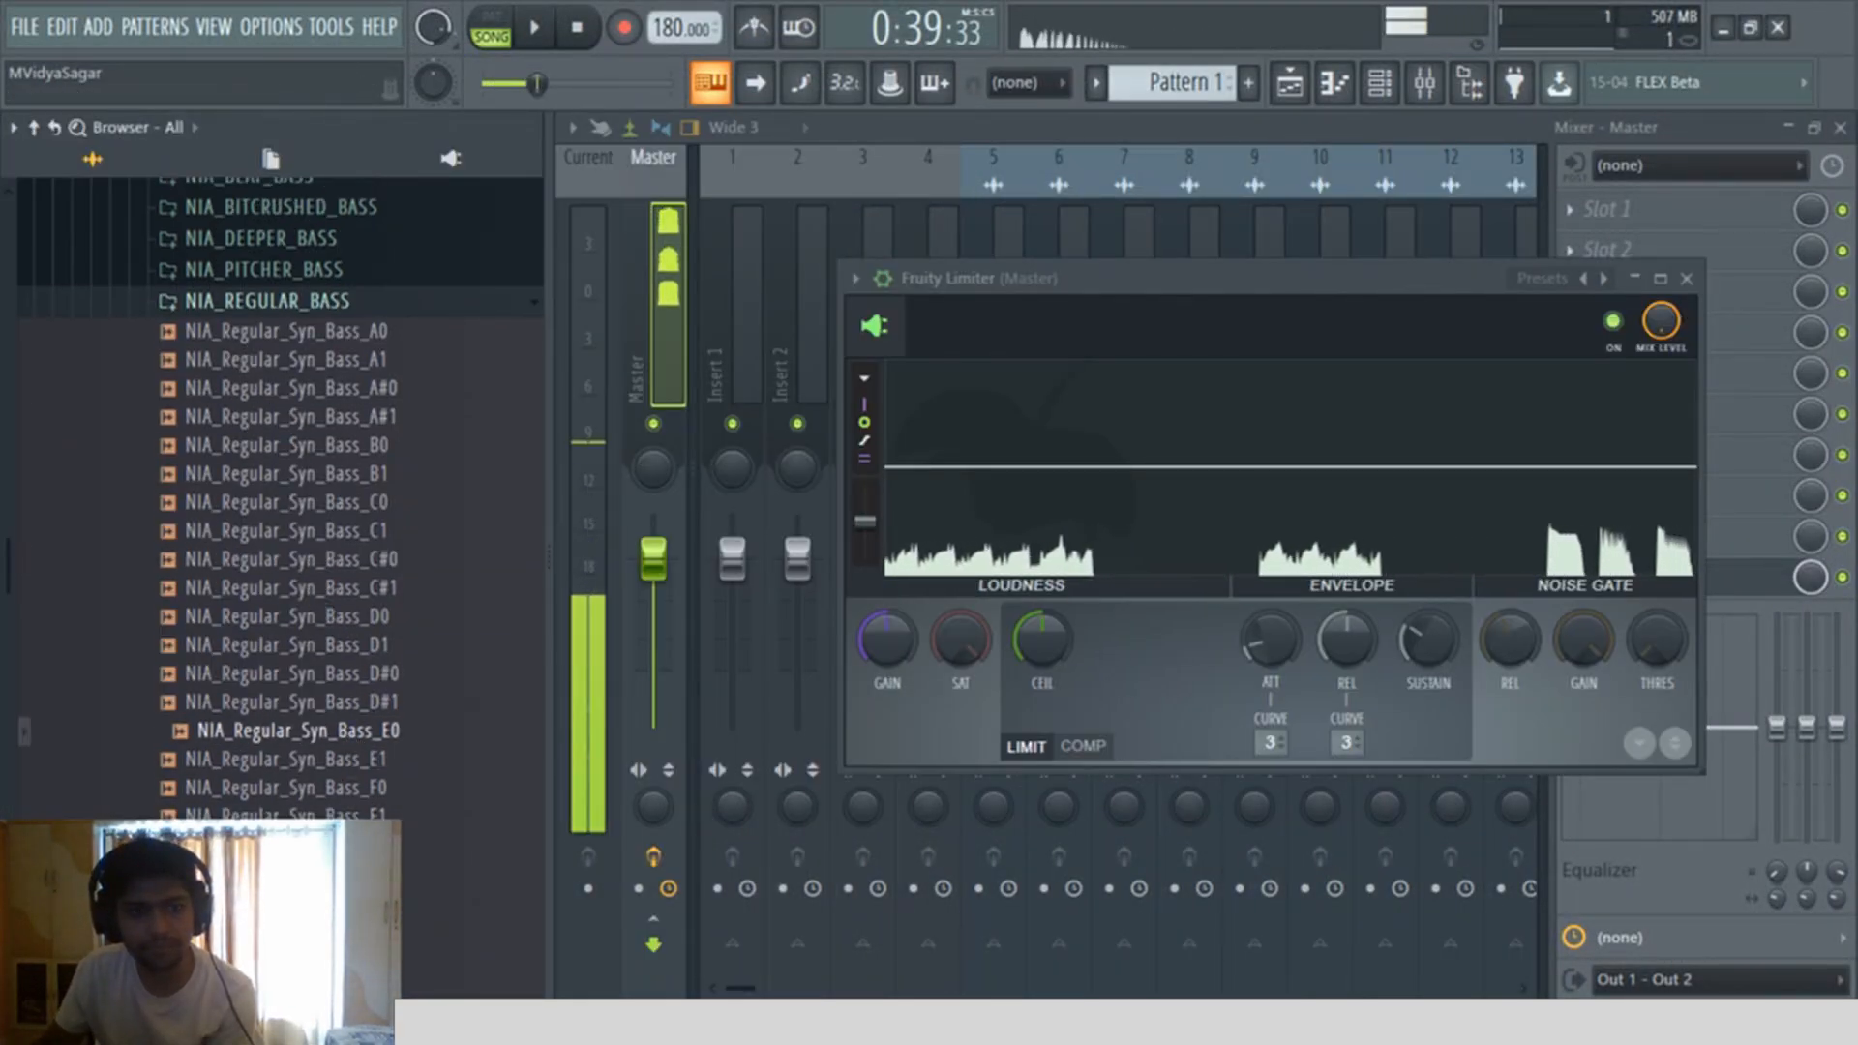
{"action": "left_click", "coordinate": [344, 845]}
{"action": "left_click", "coordinate": [311, 587]}
{"action": "left_click", "coordinate": [310, 531]}
{"action": "left_click", "coordinate": [303, 418]}
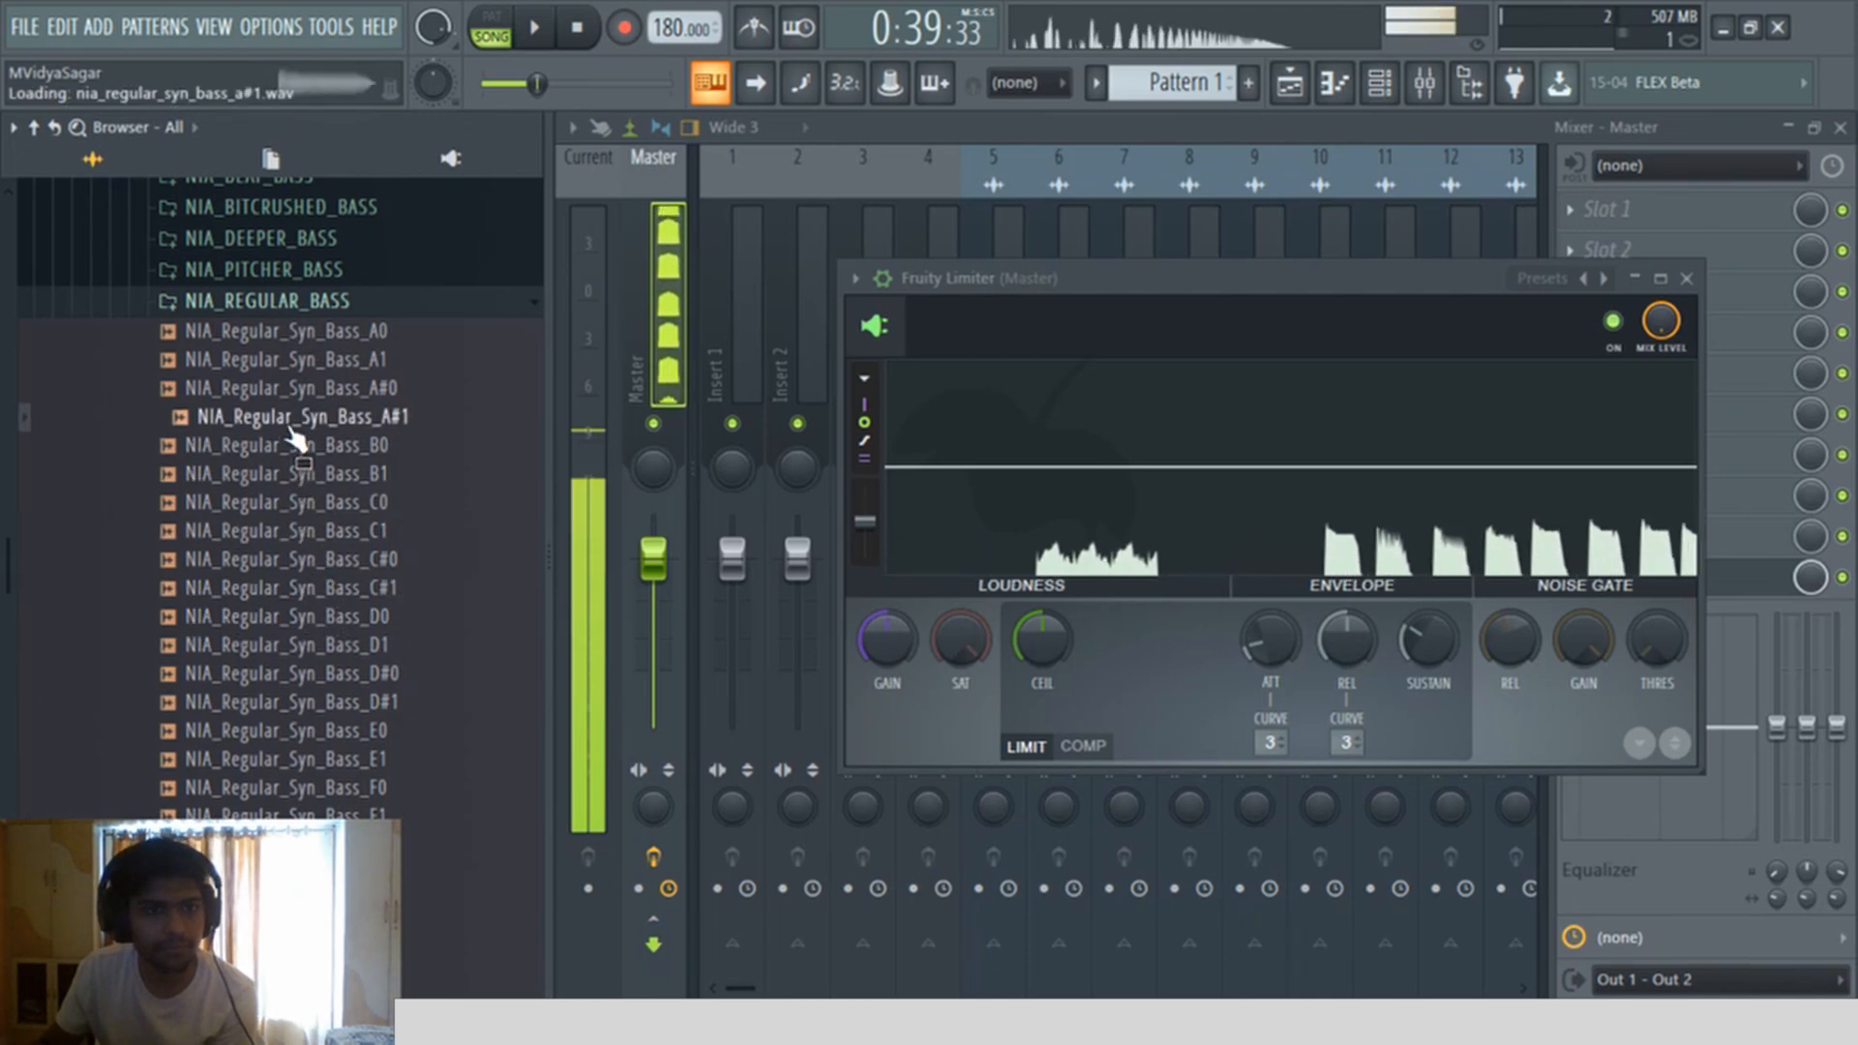
{"action": "left_click", "coordinate": [310, 360]}
{"action": "left_click", "coordinate": [387, 762]}
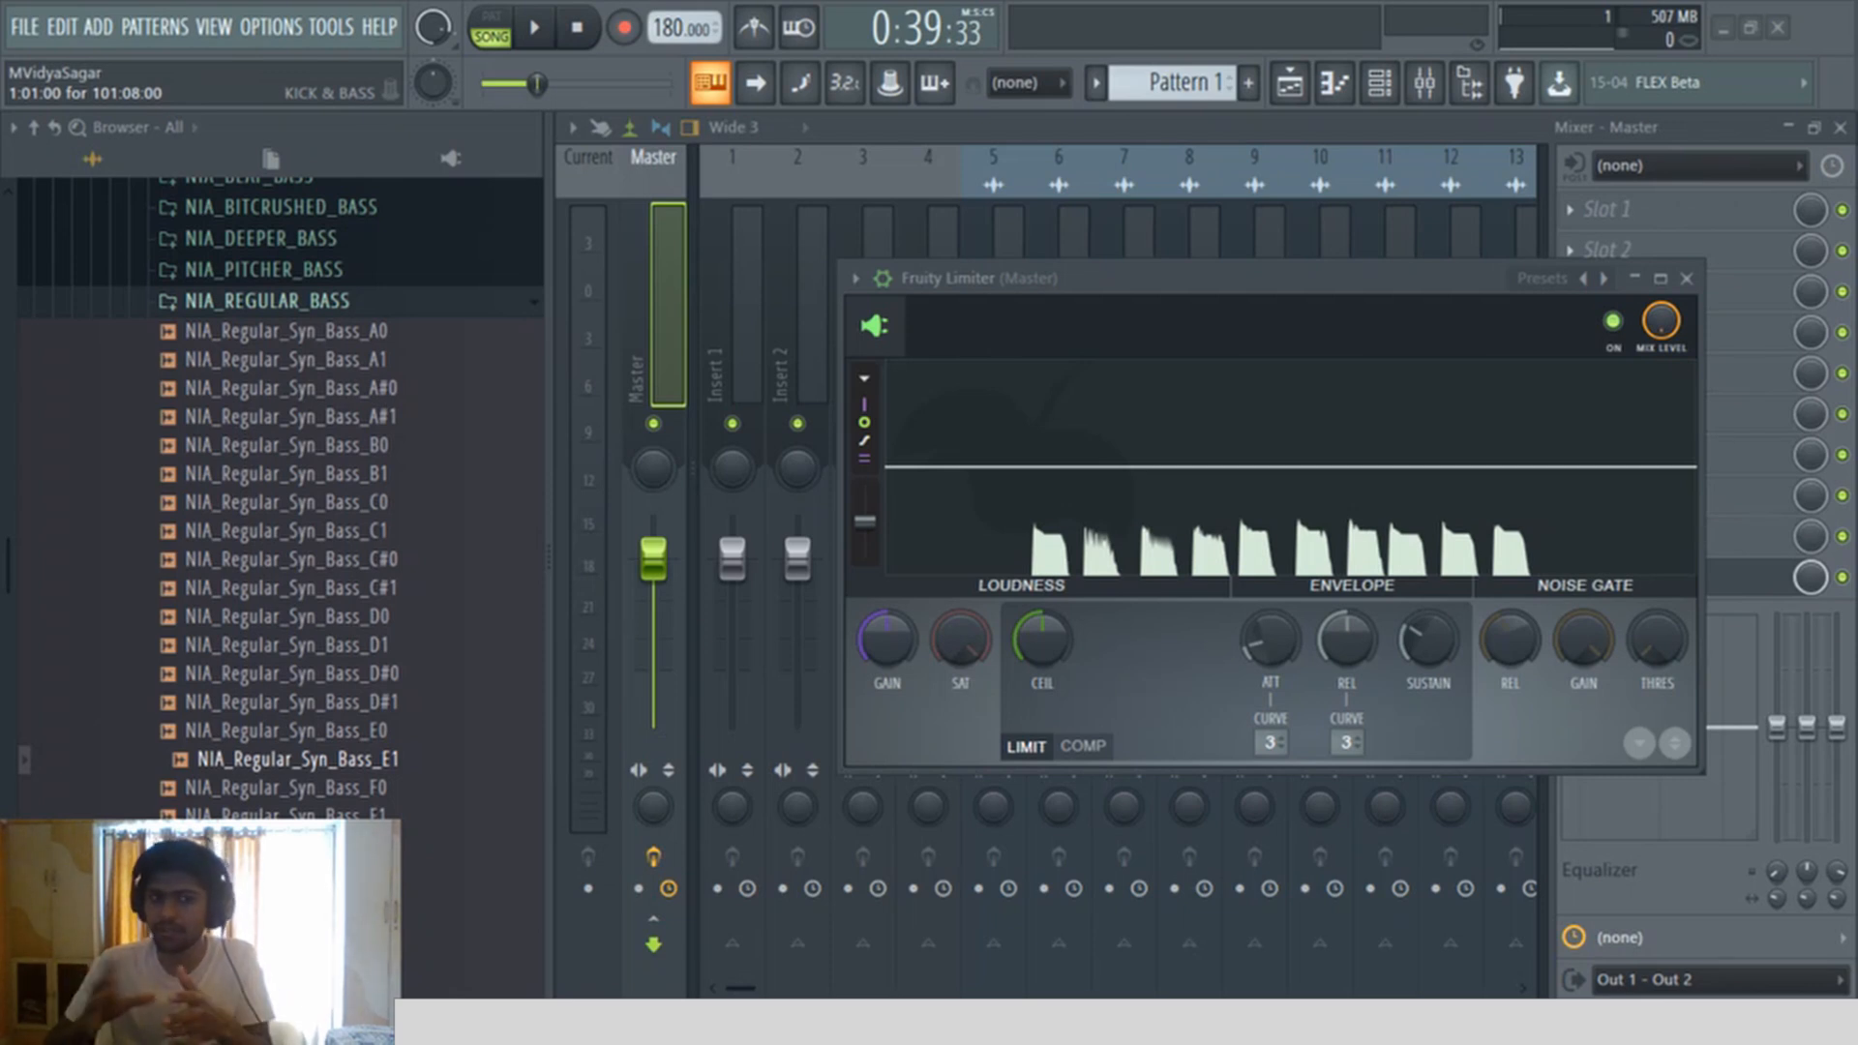
Step: Preview further NIA_Regular_Syn_Bass samples: F0, C0, C1, C#1 and D#1
{"action": "key", "text": "Down"}
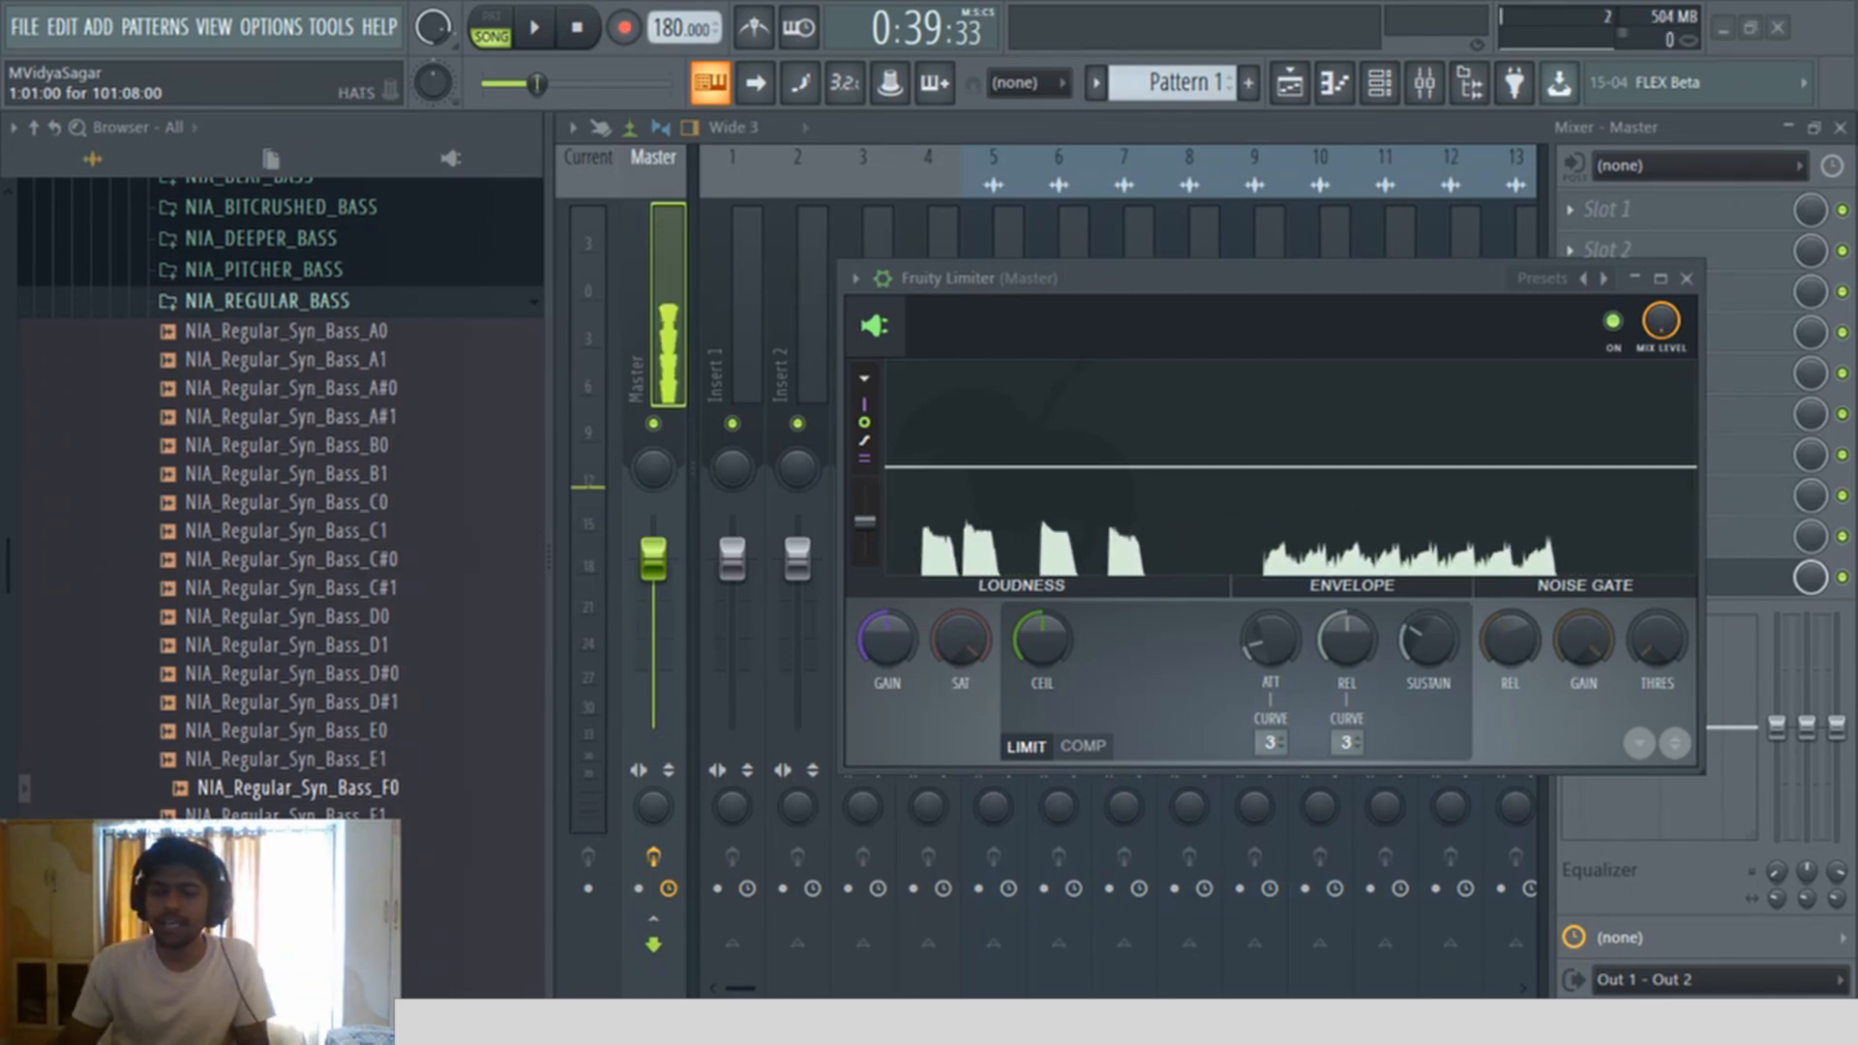
{"action": "scroll", "coordinate": [259, 668], "scroll_direction": "up", "scroll_amount": 2}
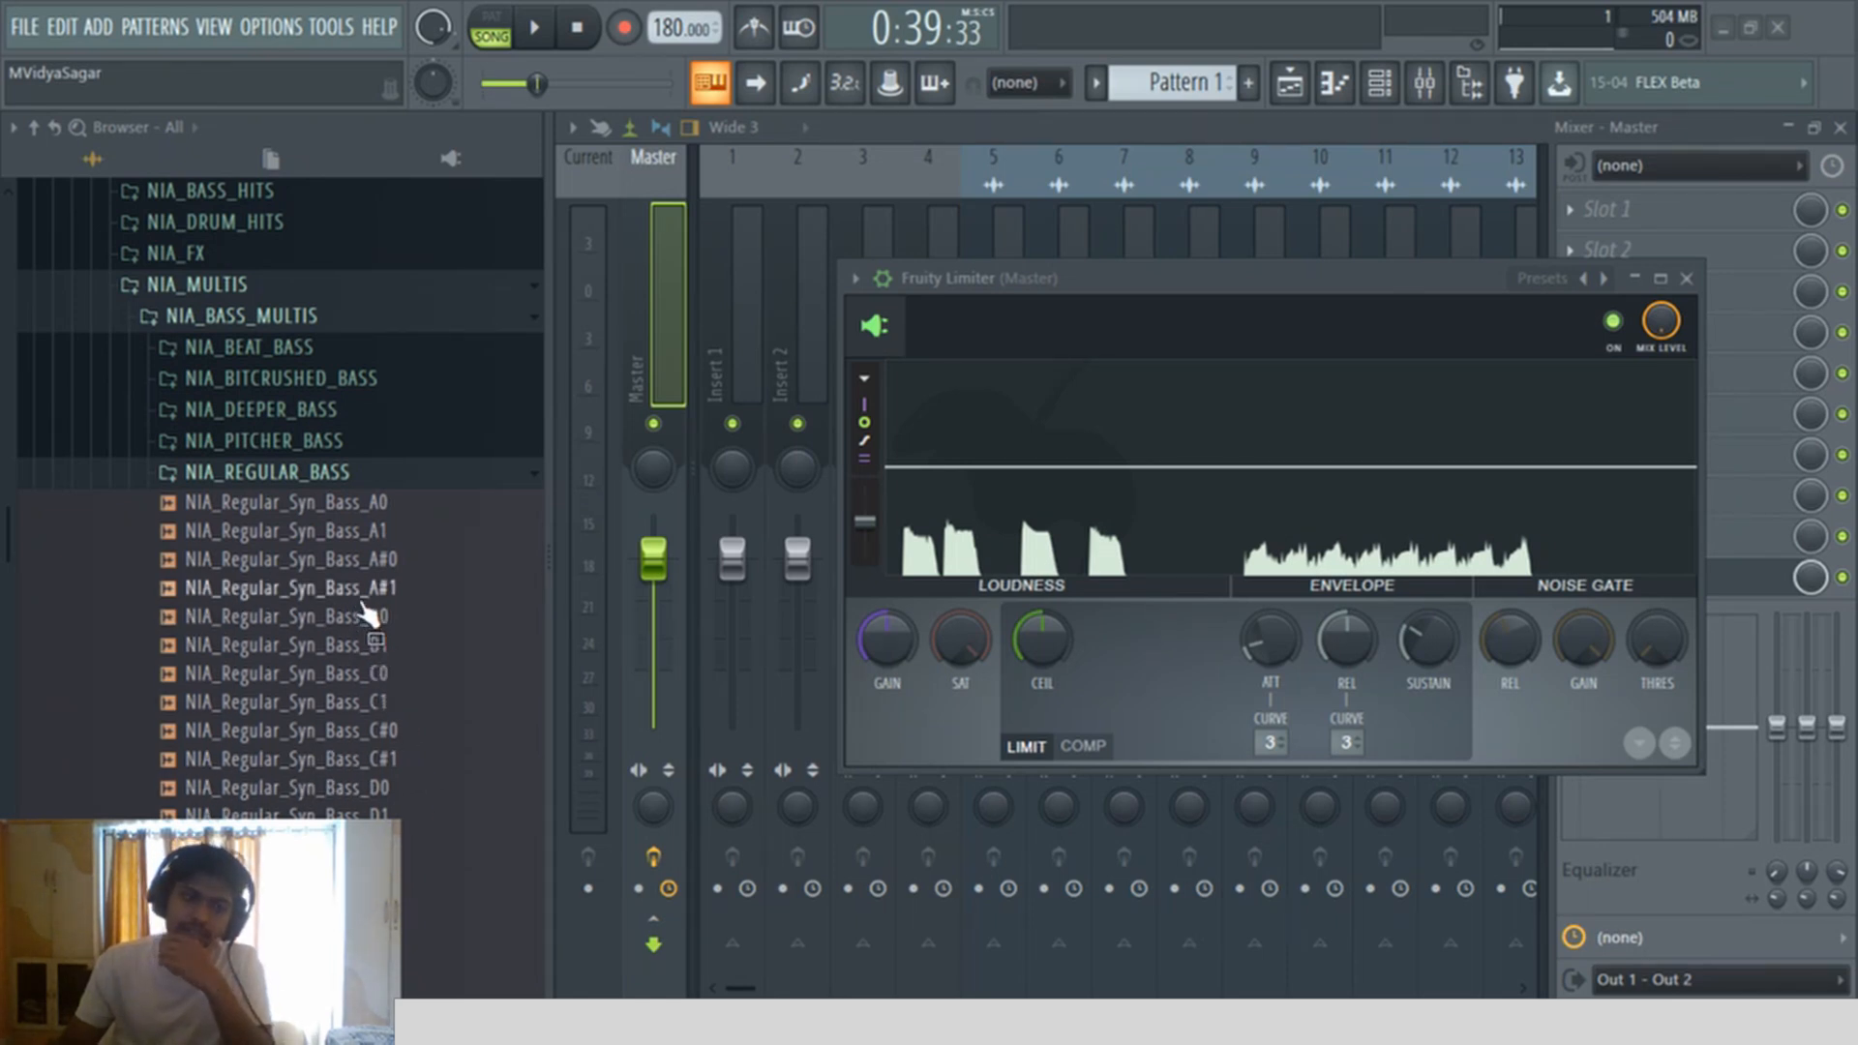
{"action": "scroll", "coordinate": [367, 615], "scroll_direction": "down", "scroll_amount": 2}
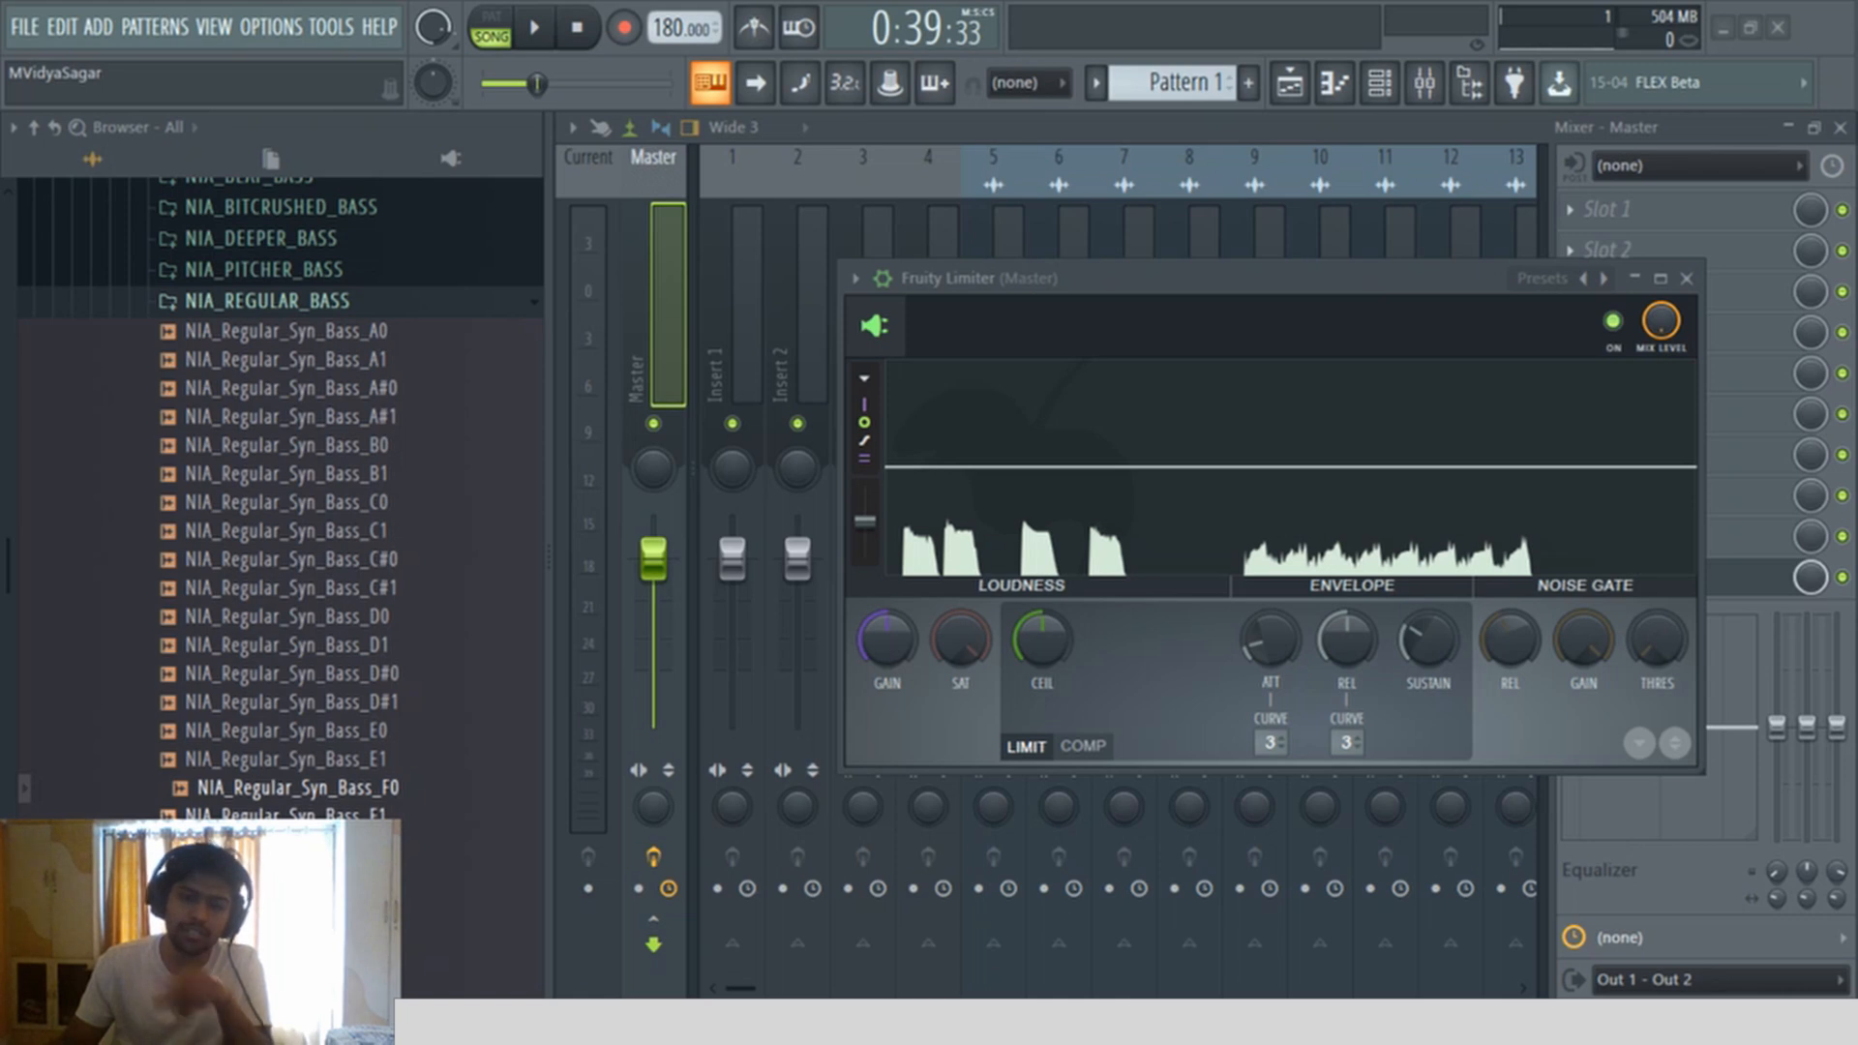
{"action": "scroll", "coordinate": [354, 551], "scroll_direction": "down", "scroll_amount": 2}
{"action": "left_click", "coordinate": [395, 336]}
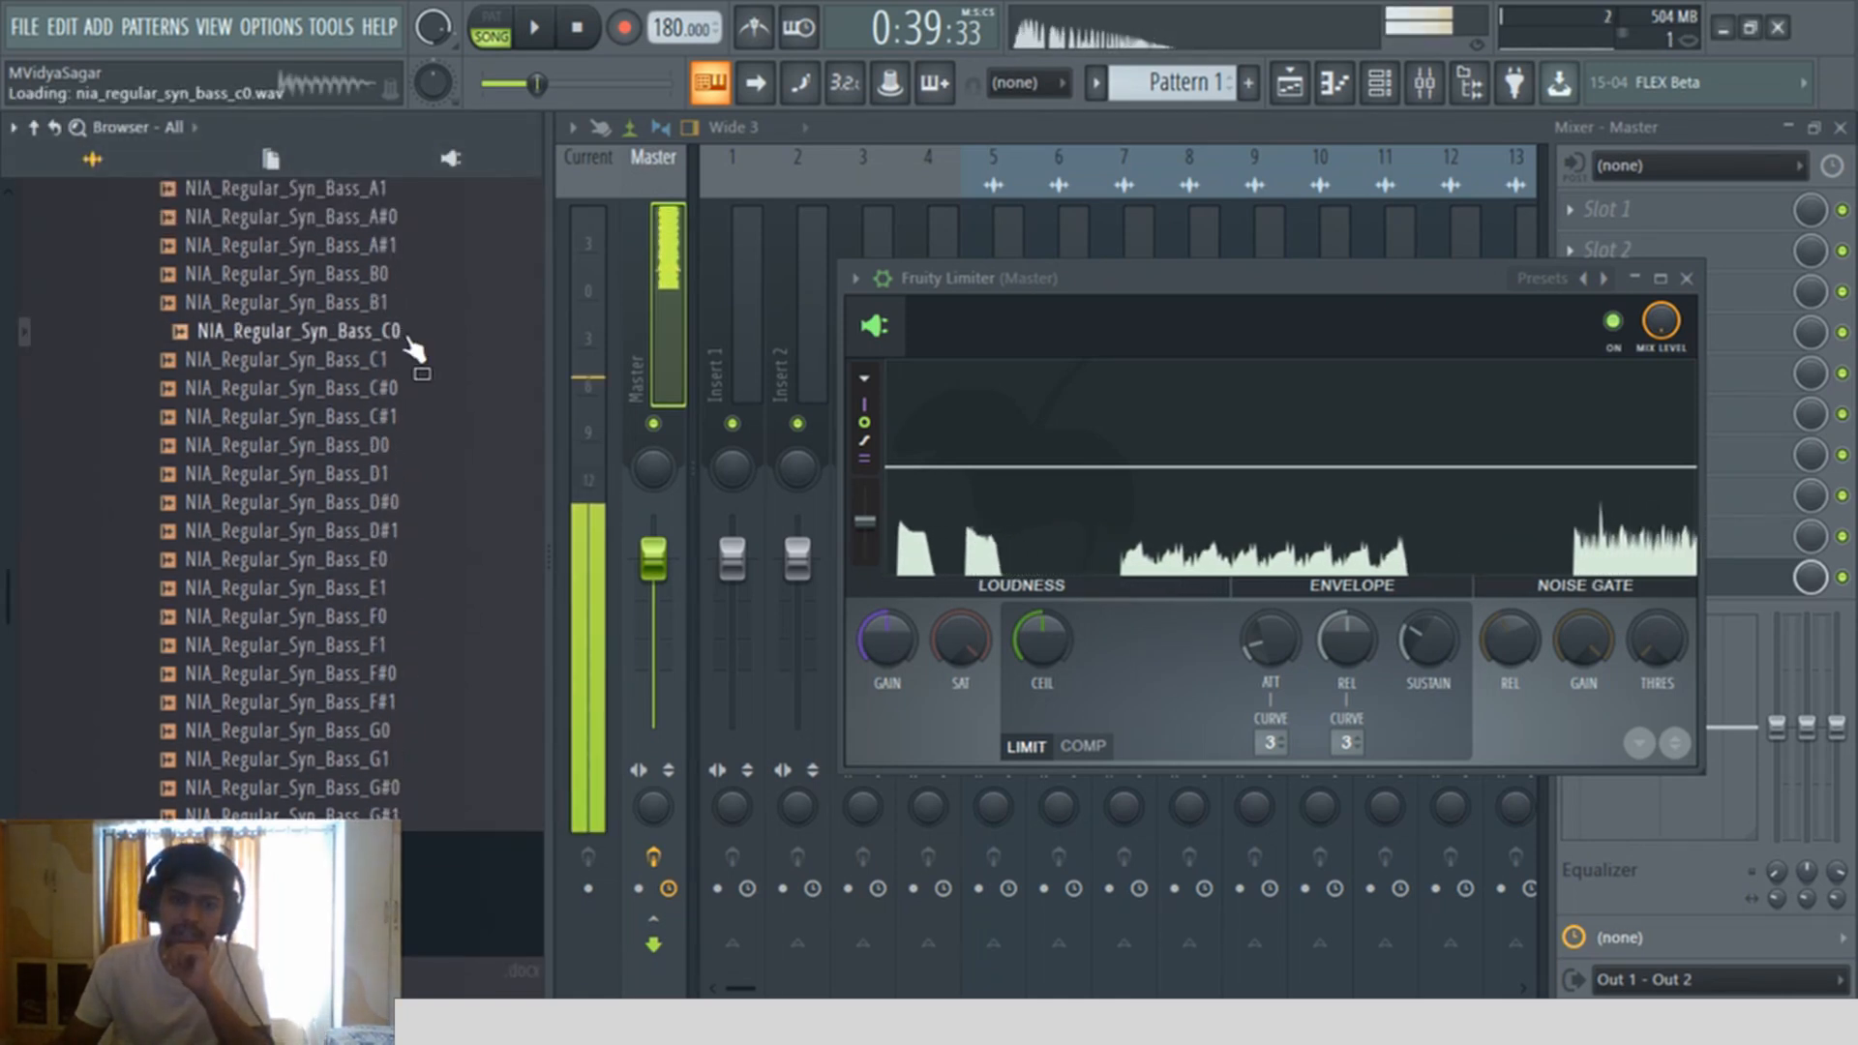
{"action": "left_click", "coordinate": [399, 361]}
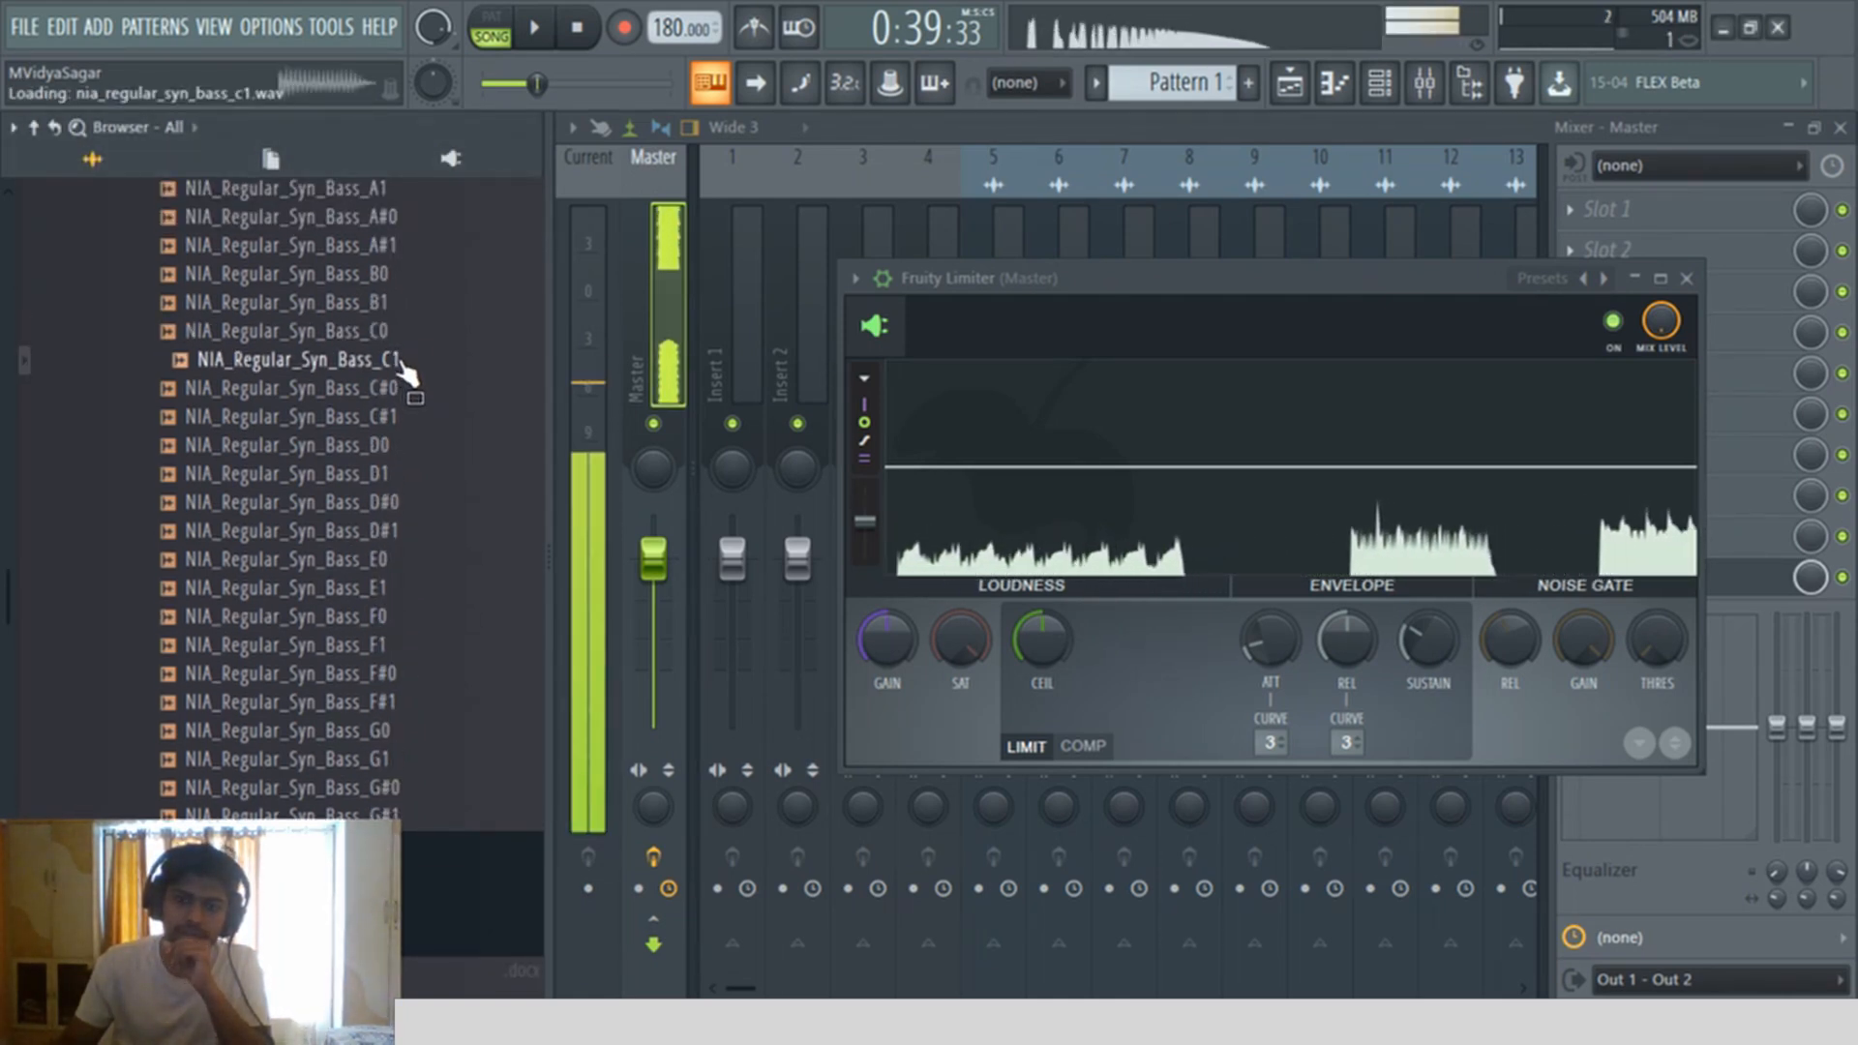
{"action": "scroll", "coordinate": [405, 484], "scroll_direction": "up", "scroll_amount": 2}
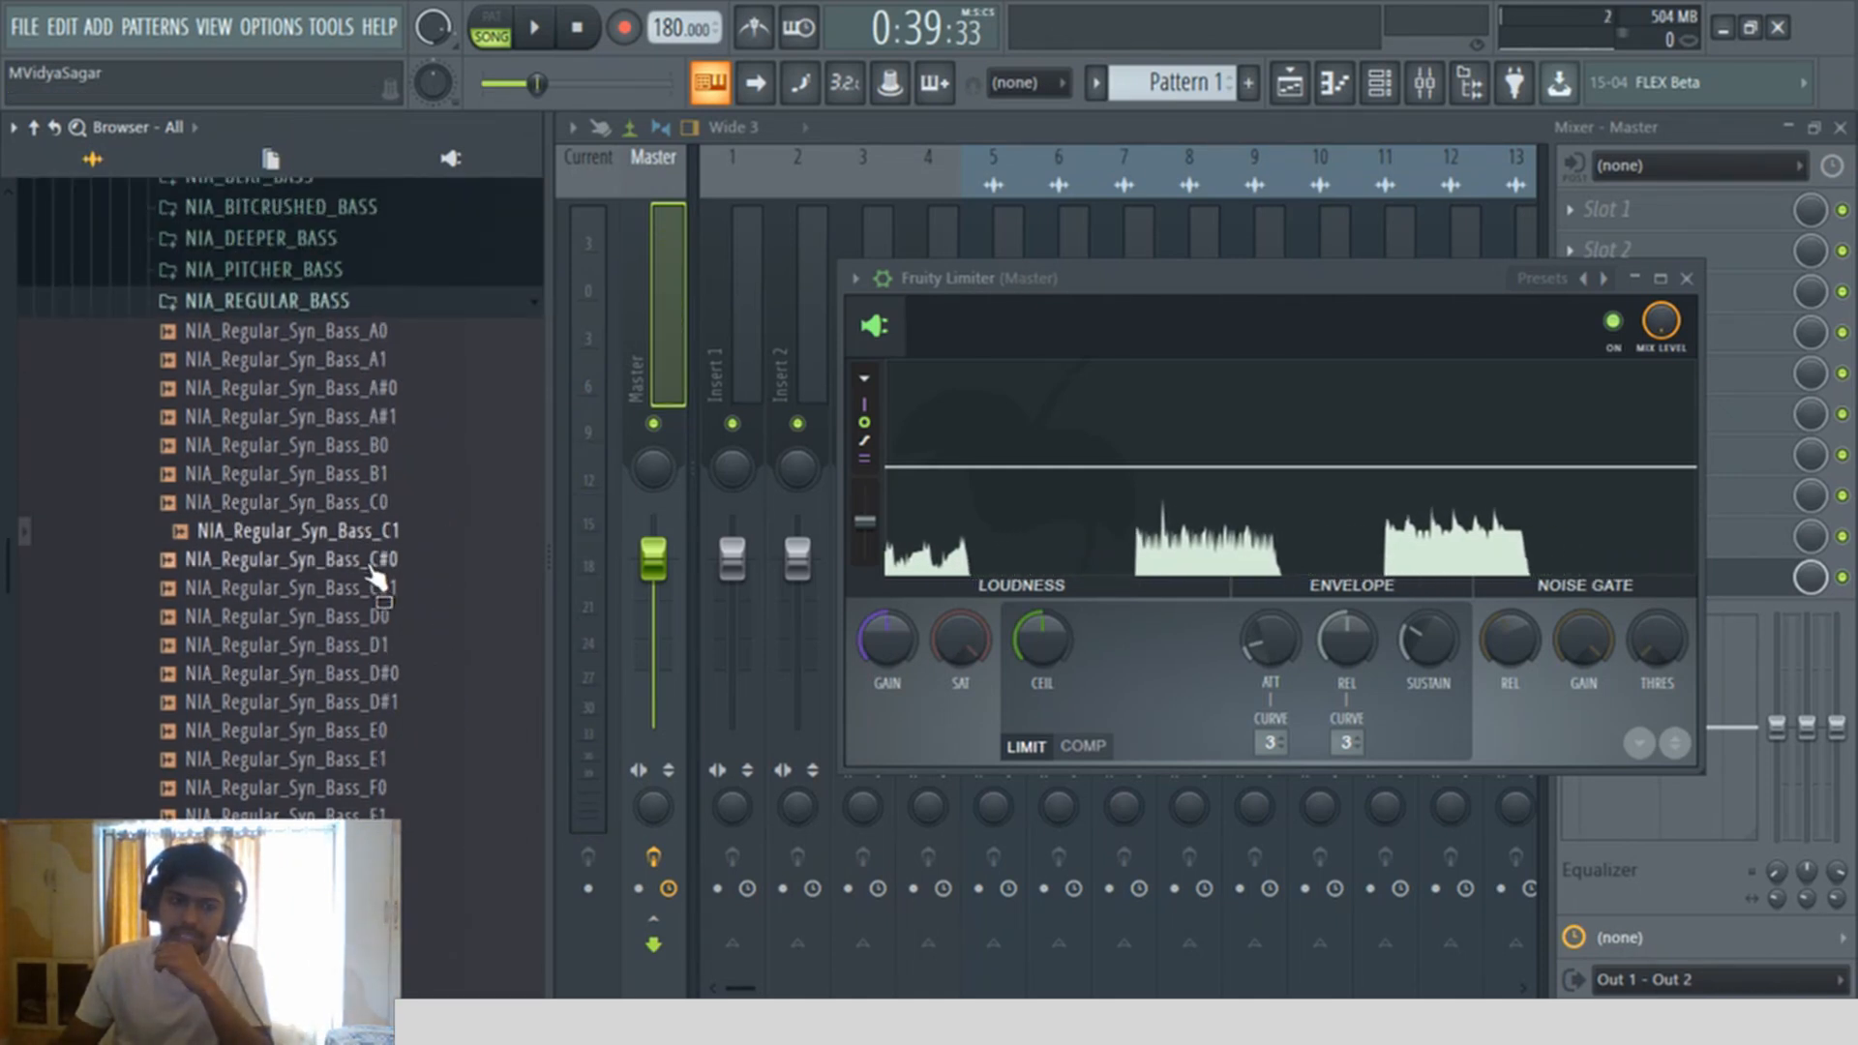
{"action": "left_click", "coordinate": [339, 591]}
{"action": "left_click", "coordinate": [337, 703]}
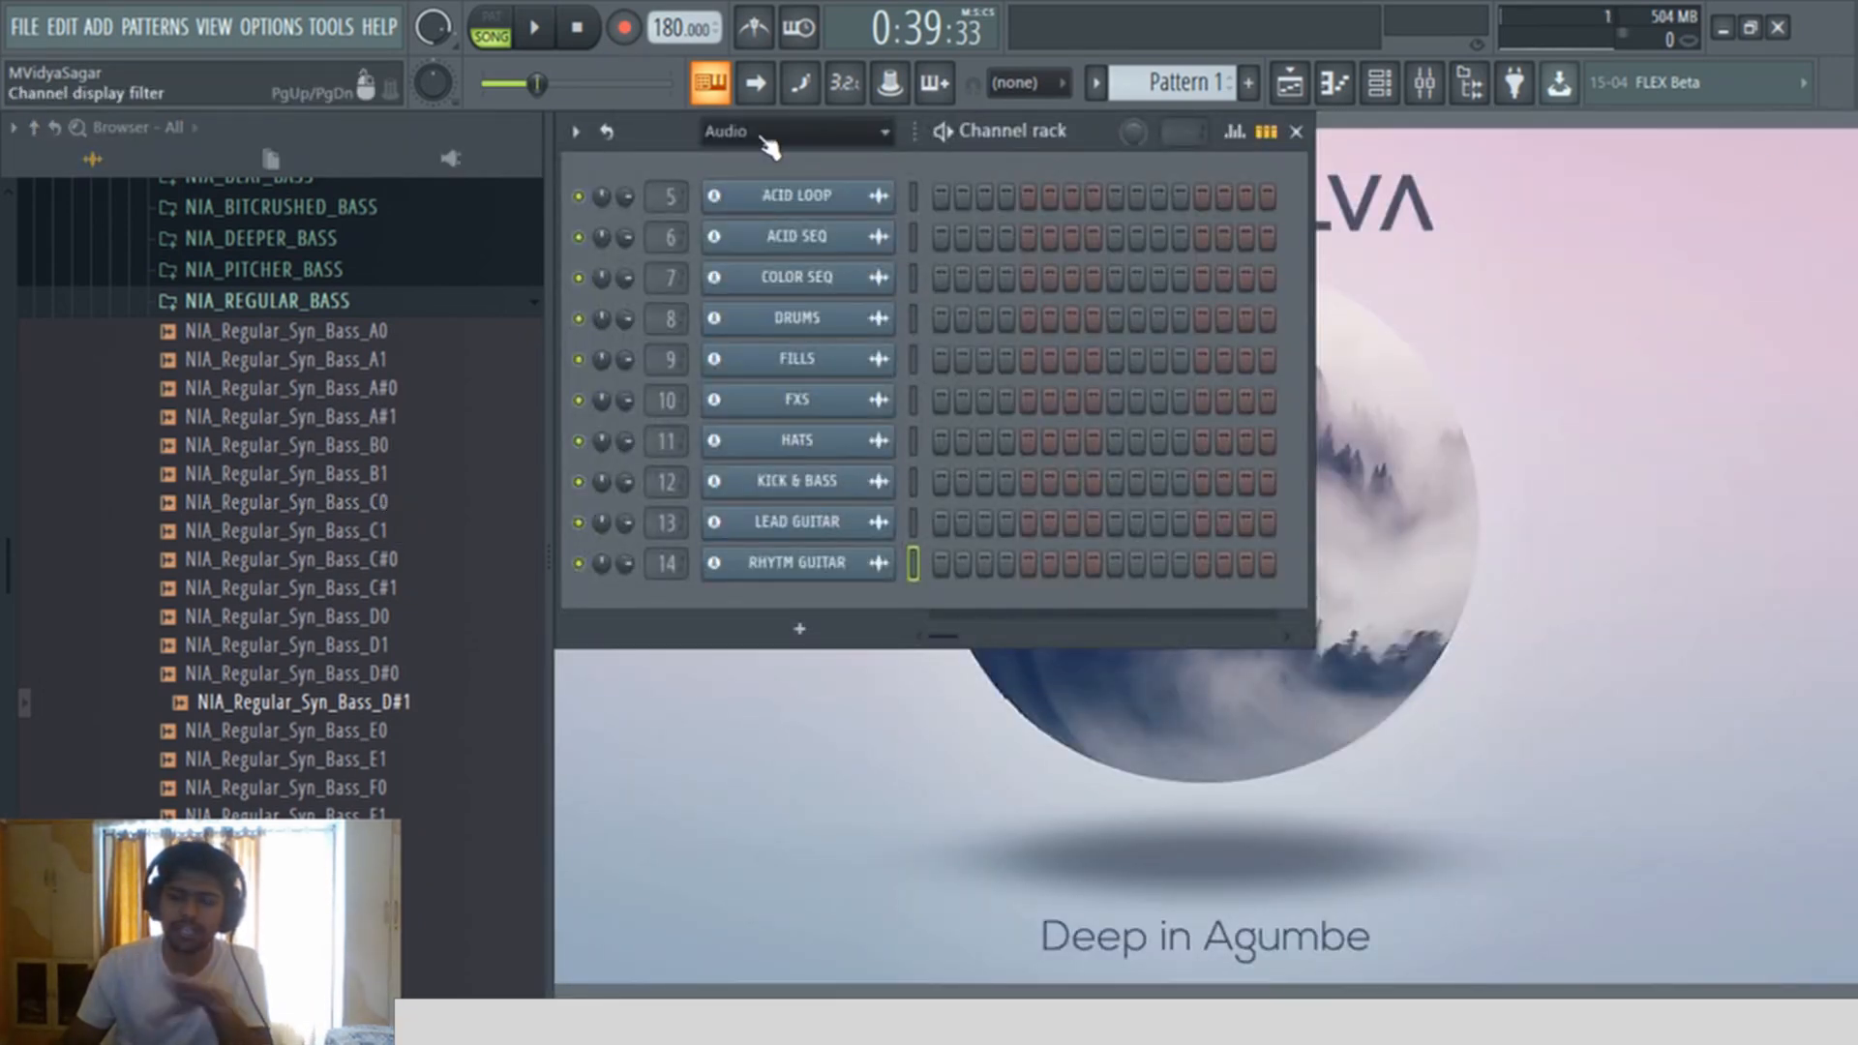
Step: Display all channels in the Channel rack and preview the NIA_Regular_Syn_Bass_C0 sample
{"action": "left_click", "coordinate": [770, 145]}
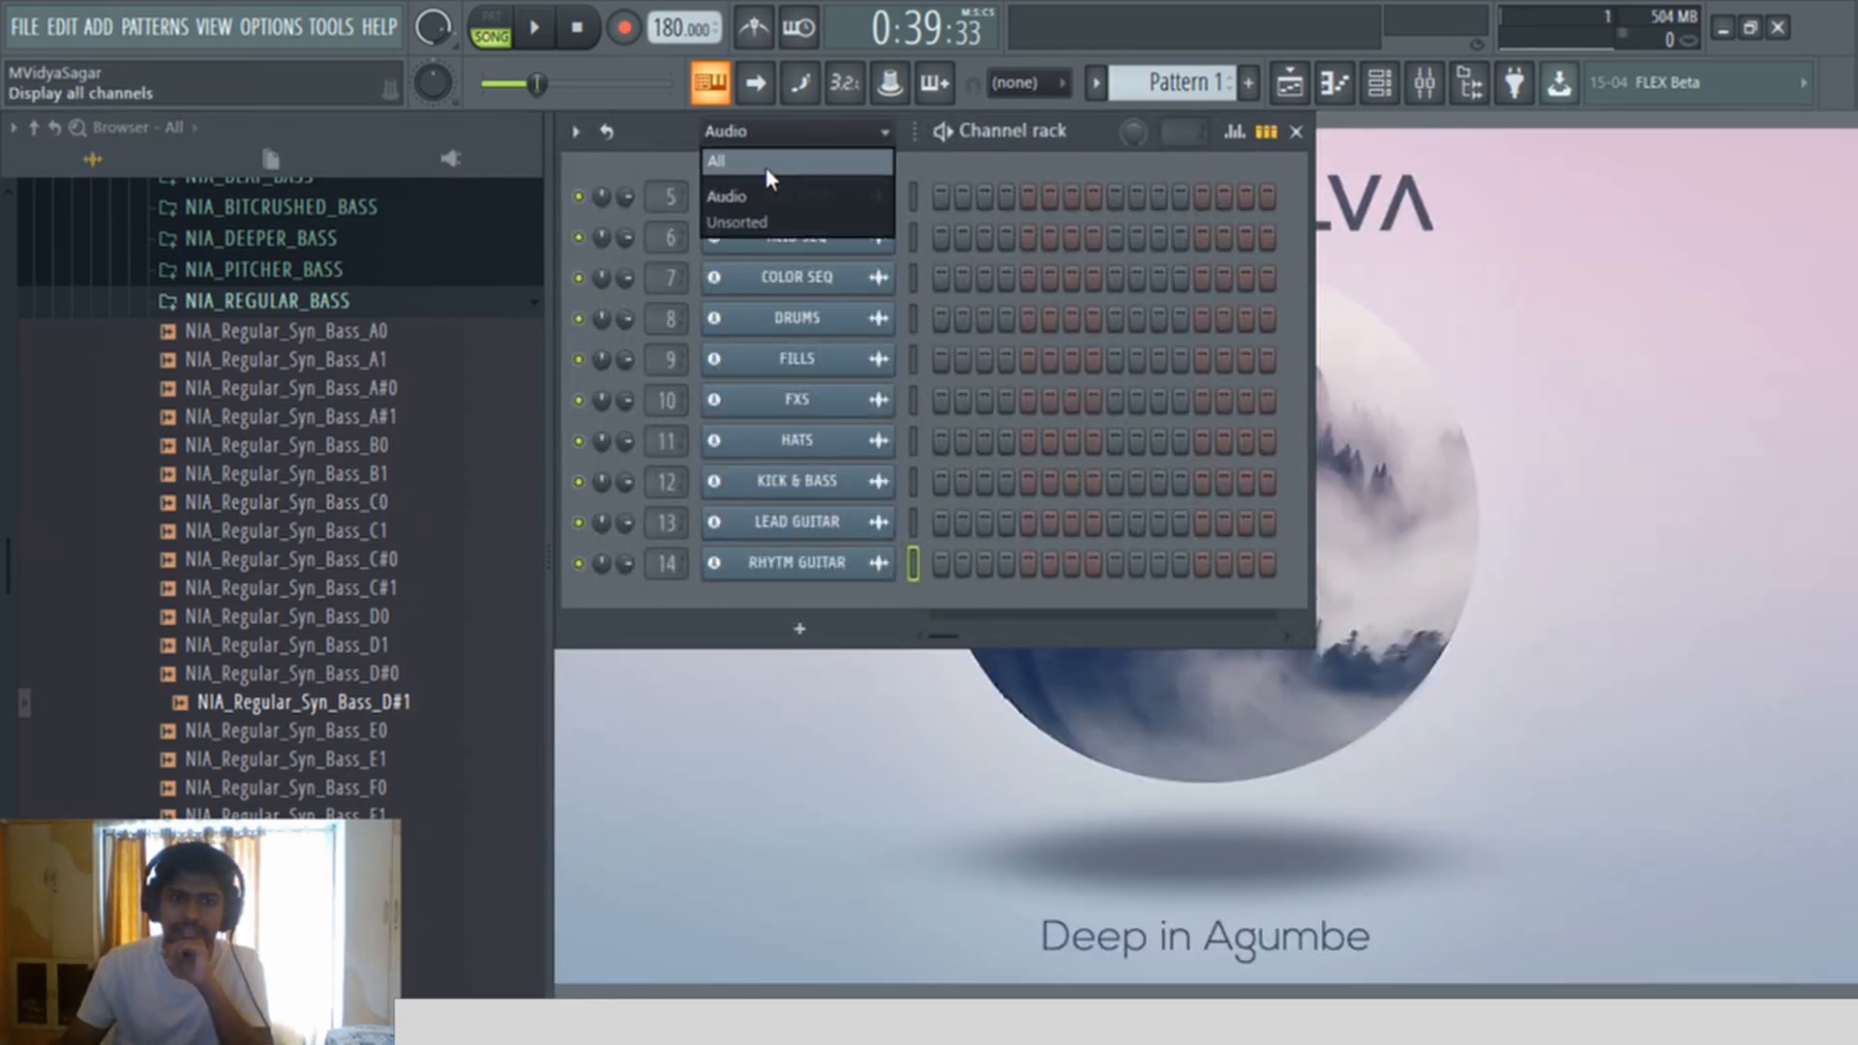
{"action": "left_click", "coordinate": [764, 161]}
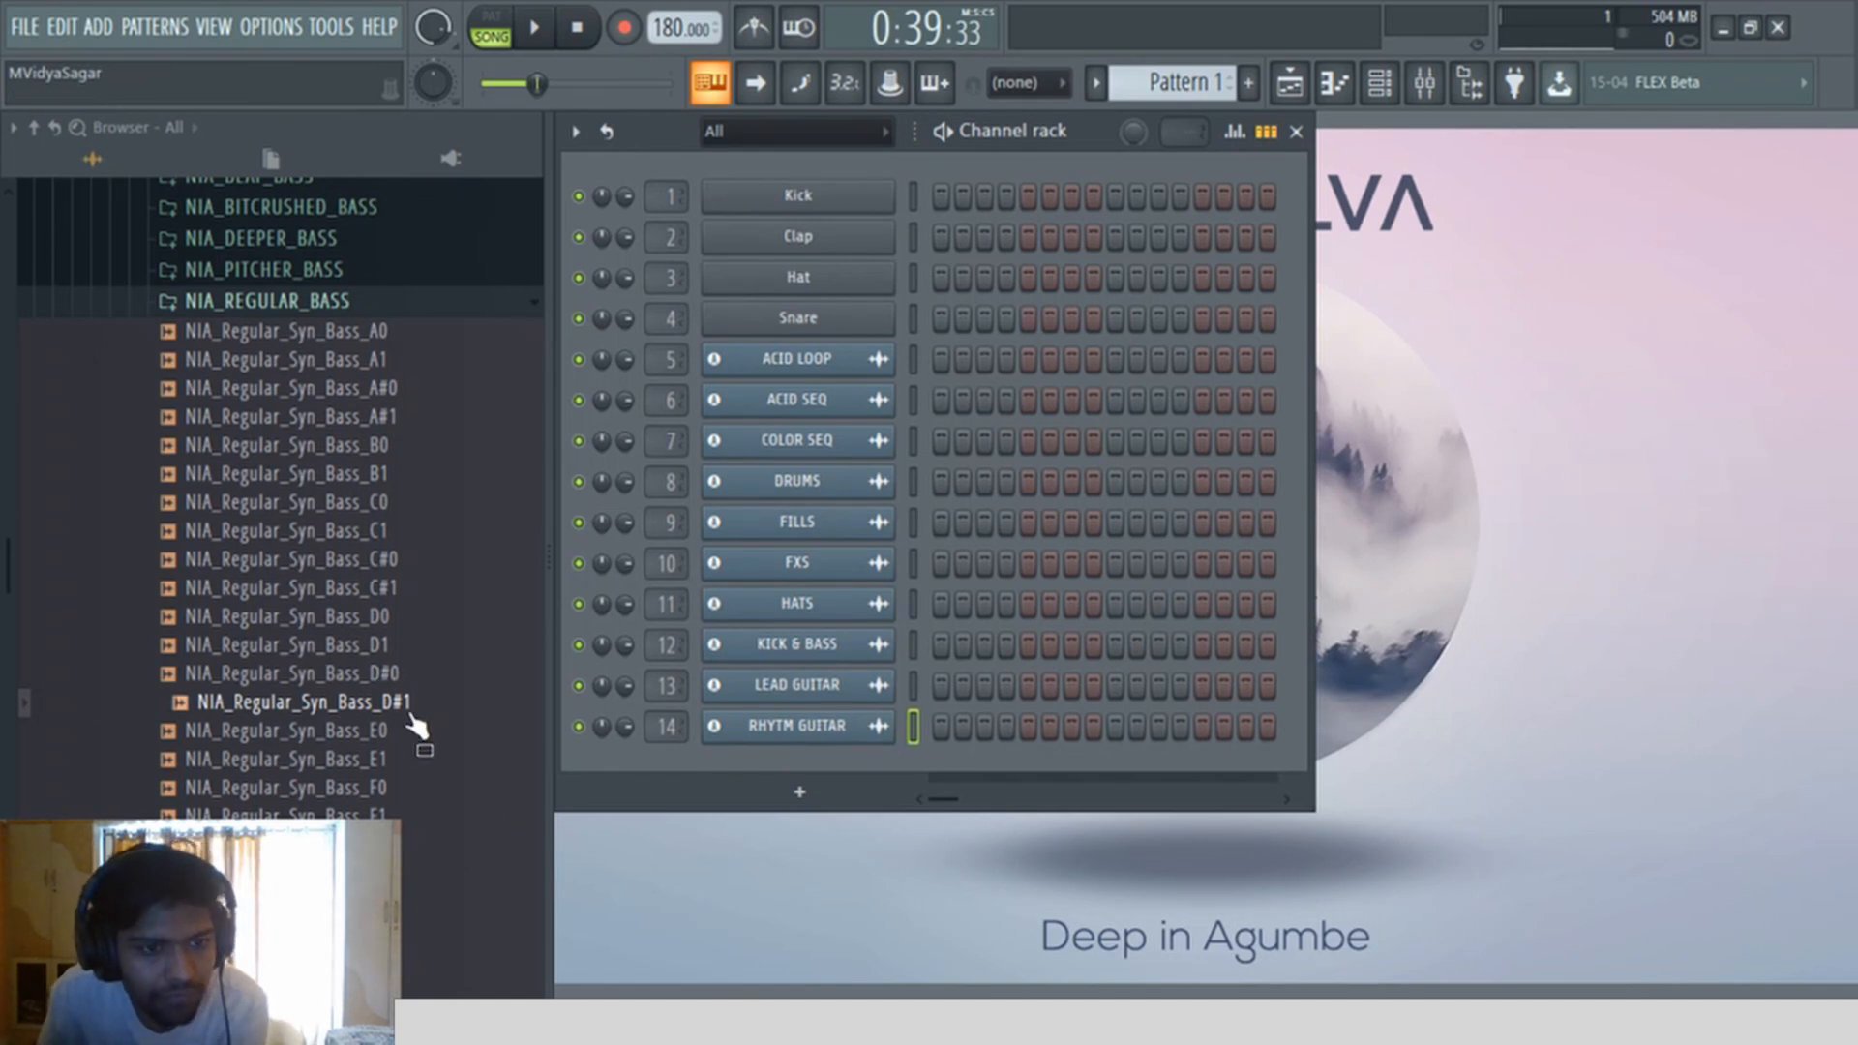
{"action": "left_click", "coordinate": [329, 502]}
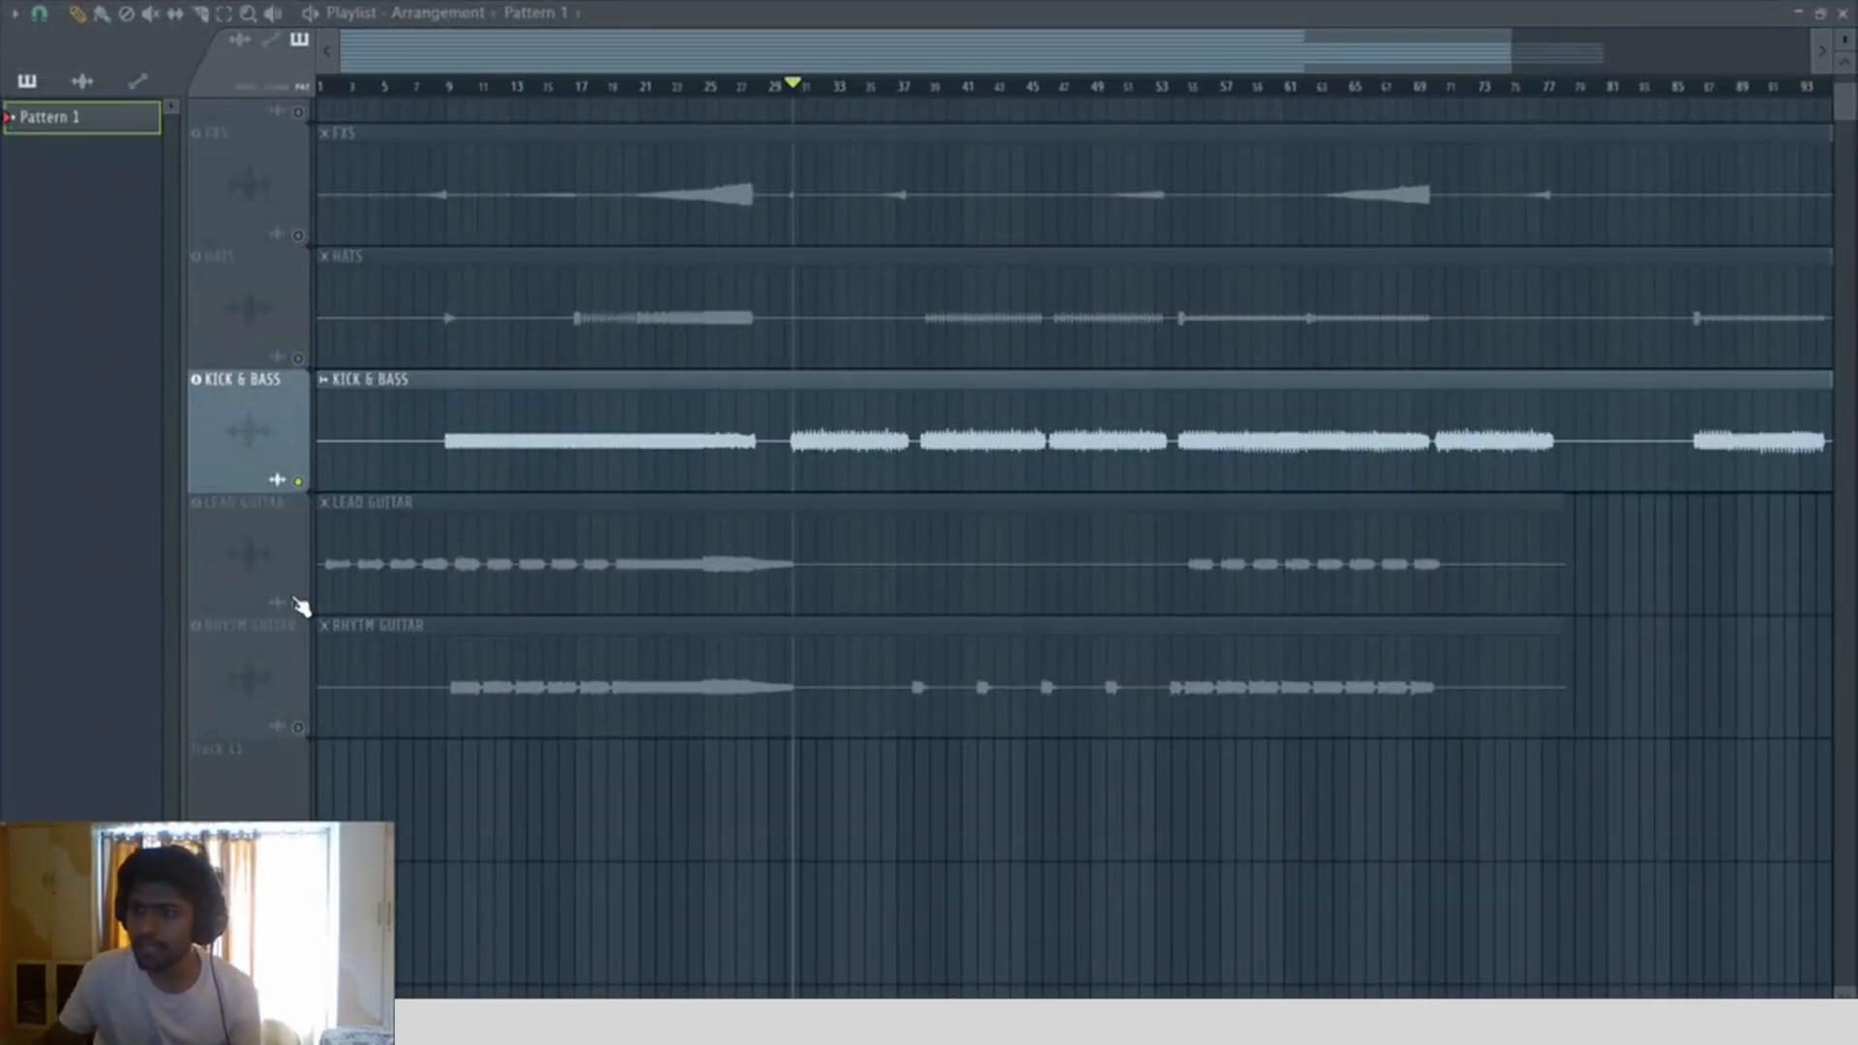
Step: Solo the LEAD GUITAR and RHYTM GUITAR tracks together and play them from the rhythm guitar's entry in bar 9
{"action": "left_click", "coordinate": [295, 599]}
{"action": "left_click", "coordinate": [299, 727]}
{"action": "scroll", "coordinate": [503, 407], "scroll_direction": "up", "scroll_amount": 3}
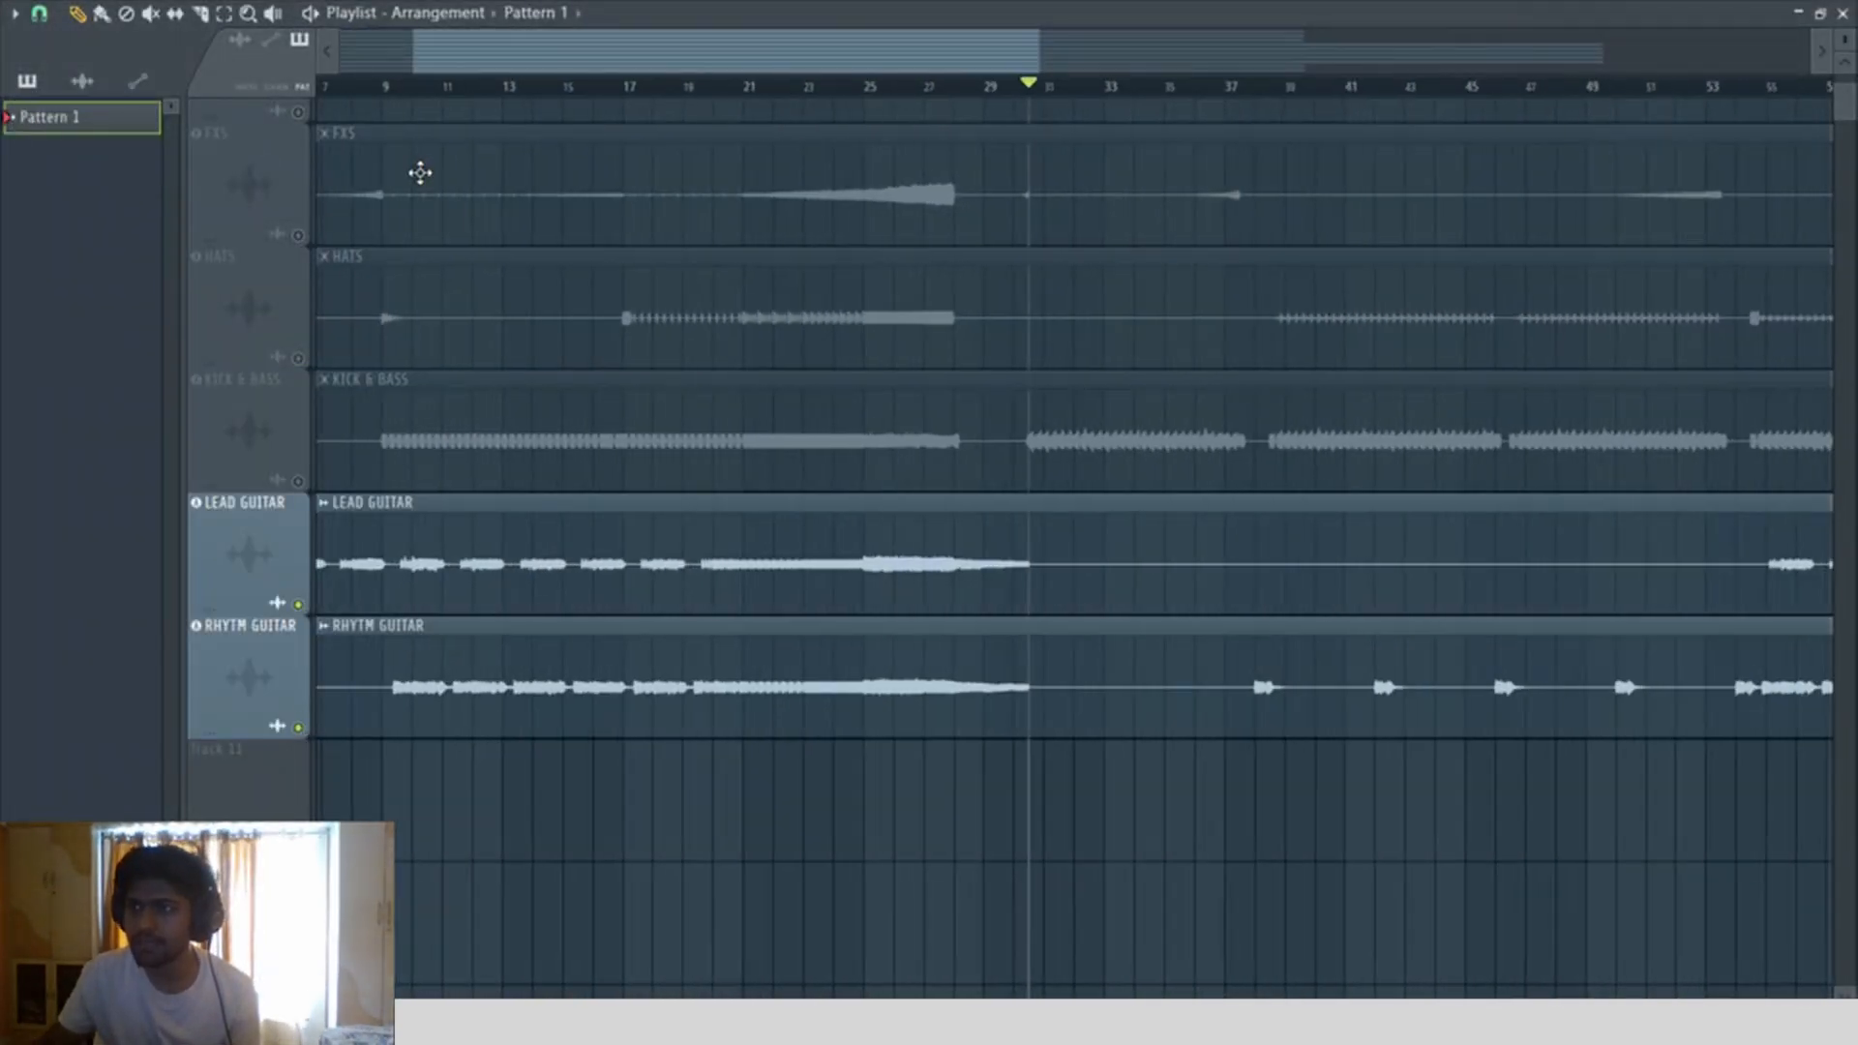
{"action": "left_click_drag", "start_coordinate": [877, 369], "coordinate": [413, 862]}
{"action": "left_click_drag", "start_coordinate": [822, 967], "coordinate": [199, 279]}
{"action": "left_click_drag", "start_coordinate": [689, 242], "coordinate": [973, 987]}
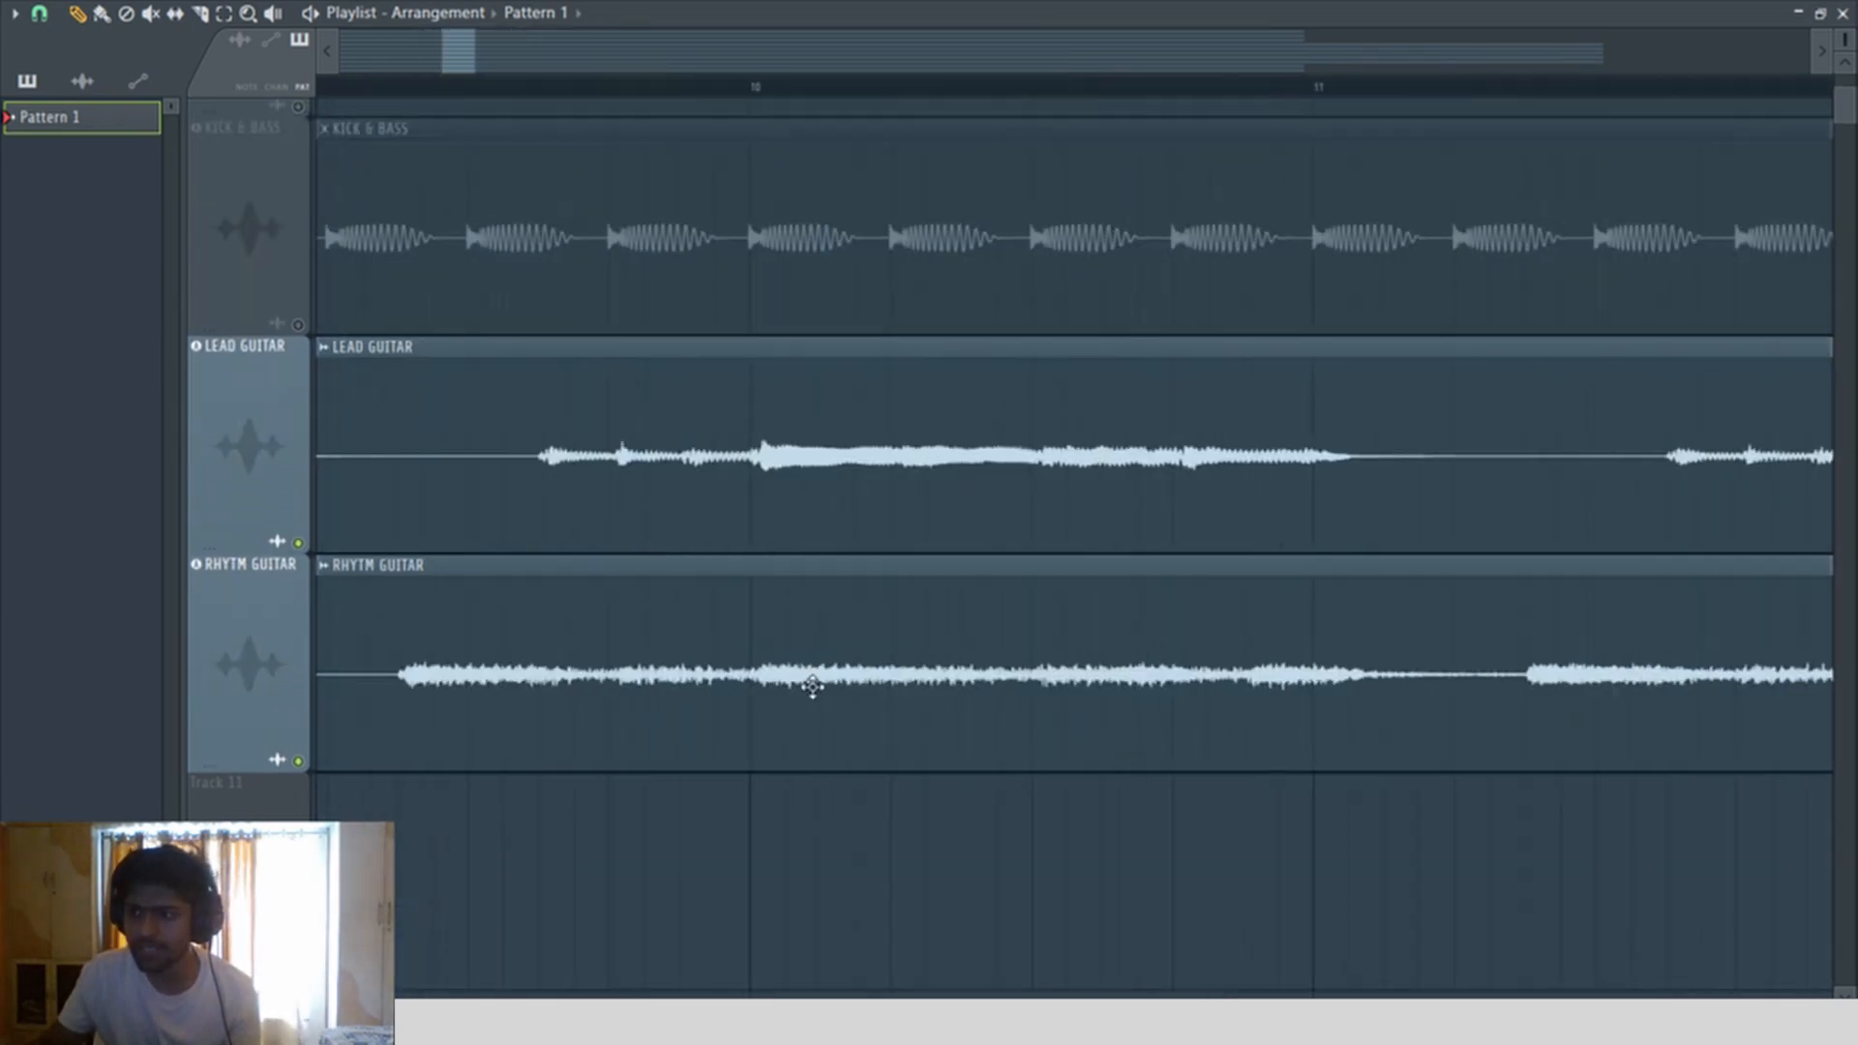
{"action": "key", "text": "space"}
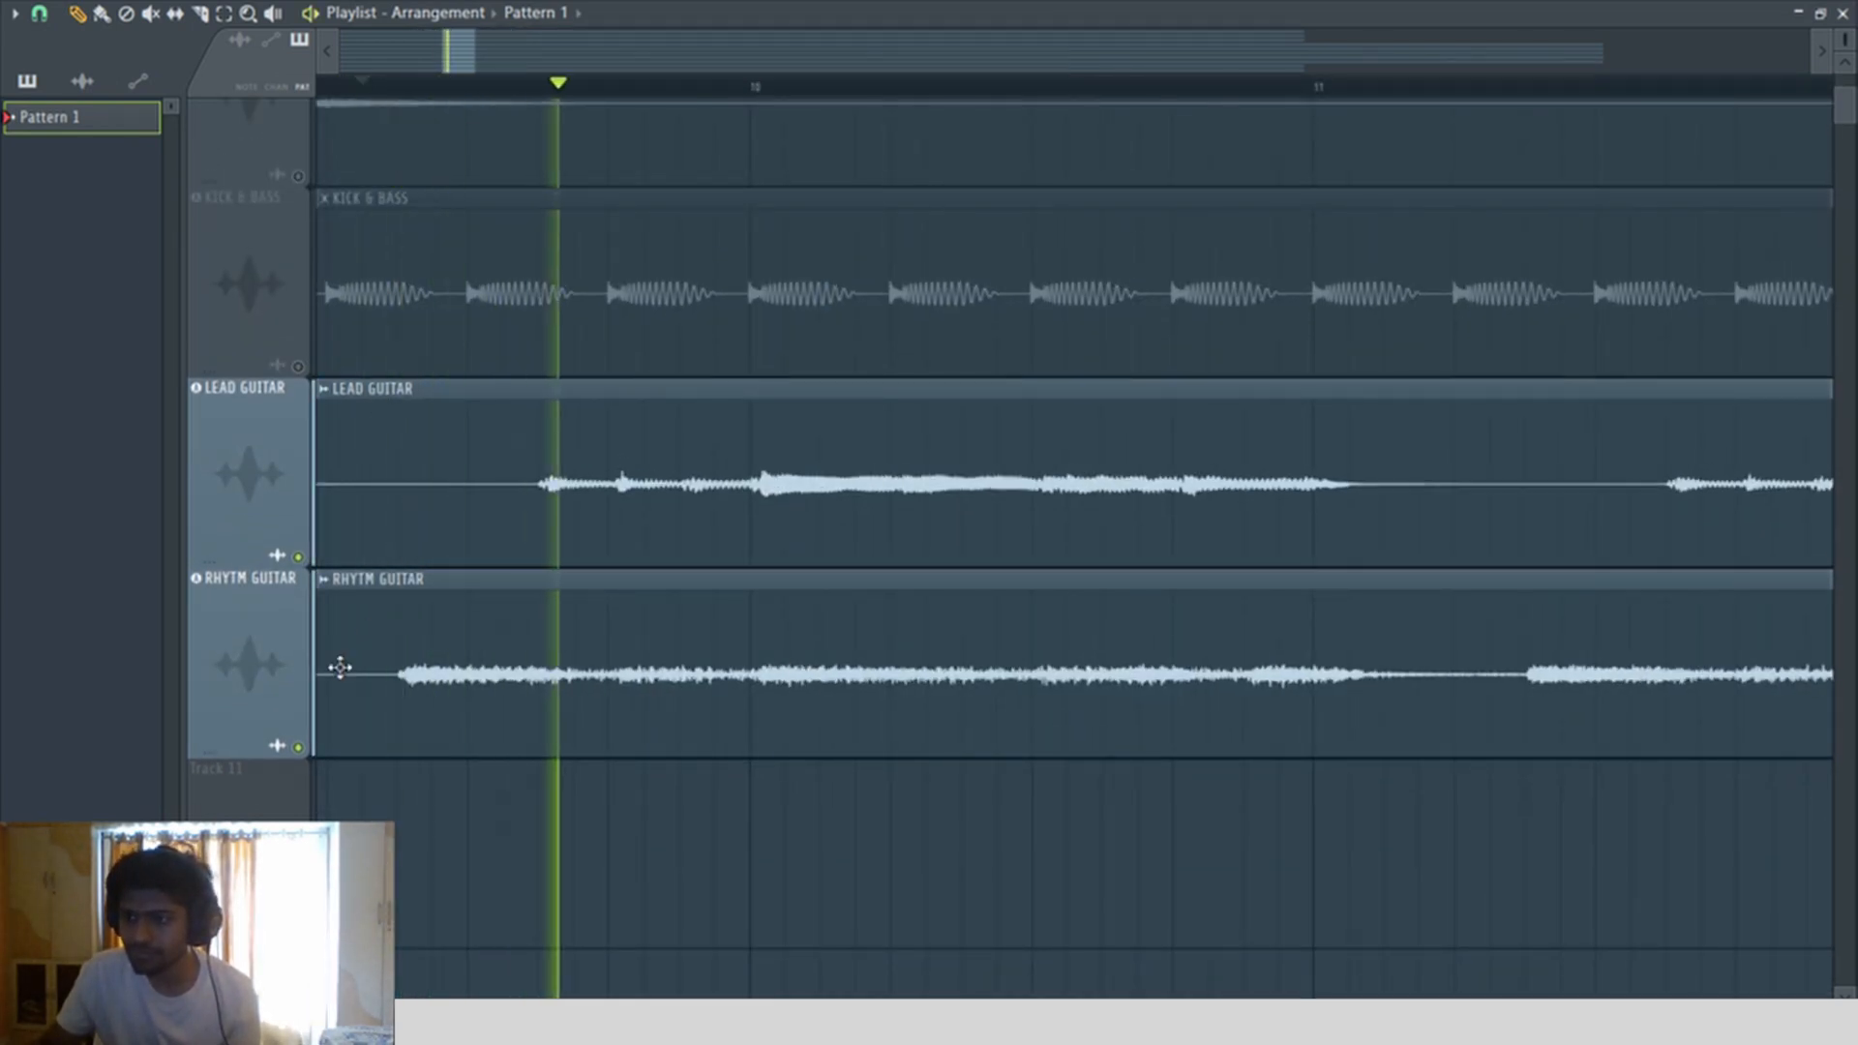
Step: Mute the RHYTM GUITAR track and listen to the LEAD GUITAR phrases on their own up to bar 14
{"action": "left_click", "coordinate": [298, 747]}
{"action": "scroll", "coordinate": [542, 700], "scroll_direction": "down", "scroll_amount": 3}
{"action": "scroll", "coordinate": [542, 700], "scroll_direction": "down", "scroll_amount": 3}
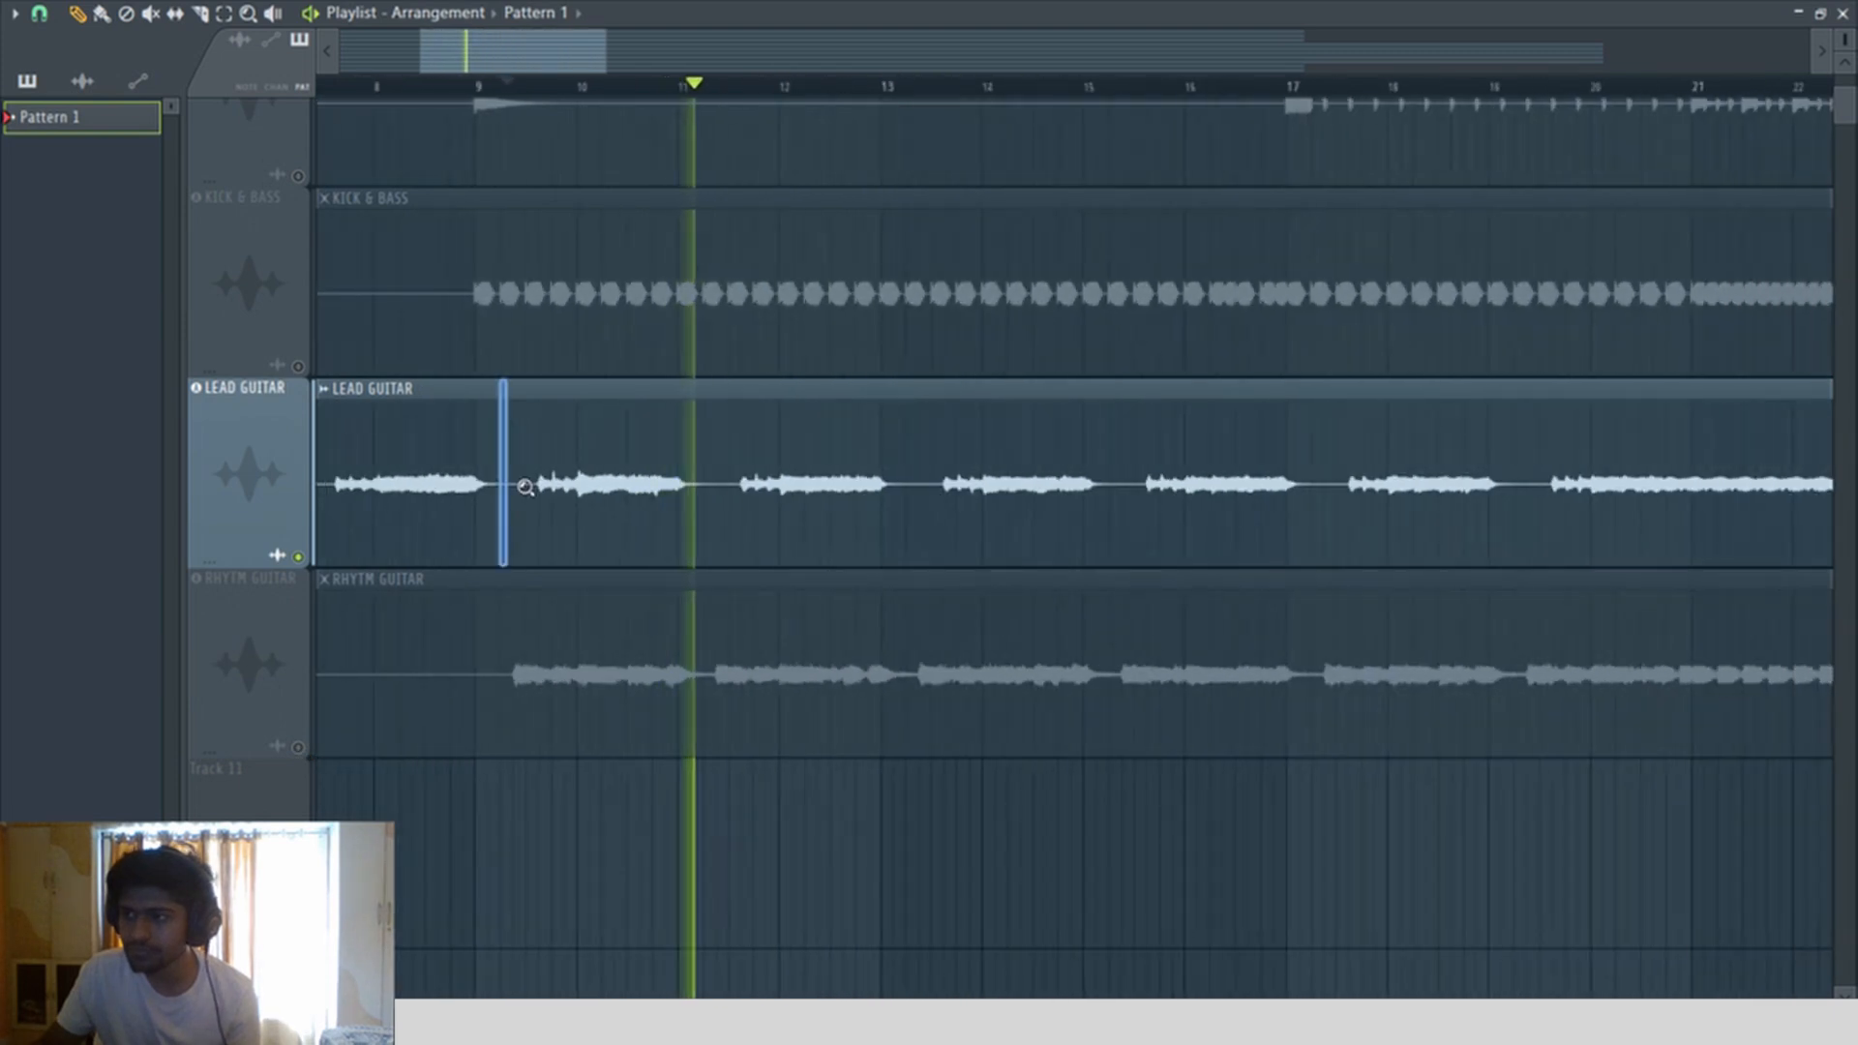
{"action": "left_click_drag", "start_coordinate": [497, 378], "coordinate": [997, 943]}
{"action": "scroll", "coordinate": [954, 474], "scroll_direction": "down", "scroll_amount": 5}
{"action": "scroll", "coordinate": [1509, 568], "scroll_direction": "up", "scroll_amount": 3}
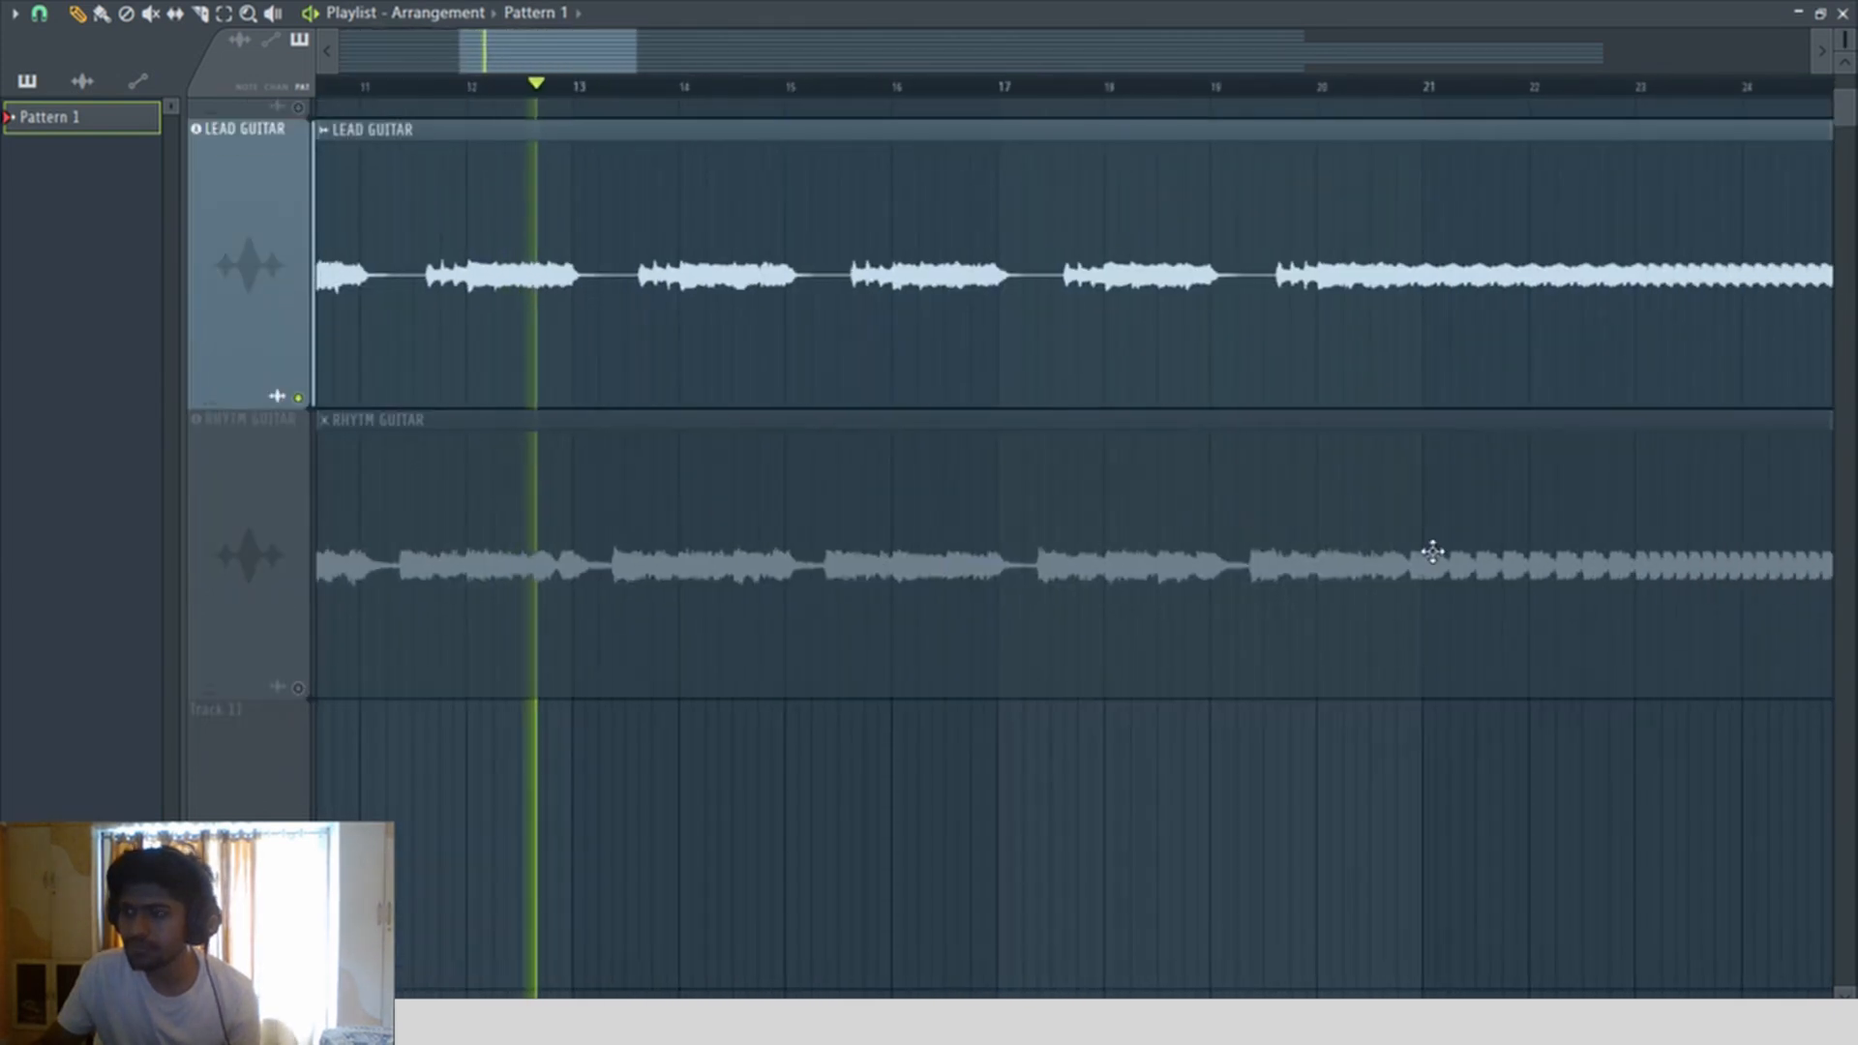
{"action": "scroll", "coordinate": [1335, 525], "scroll_direction": "down", "scroll_amount": 1}
{"action": "scroll", "coordinate": [739, 318], "scroll_direction": "up", "scroll_amount": 3}
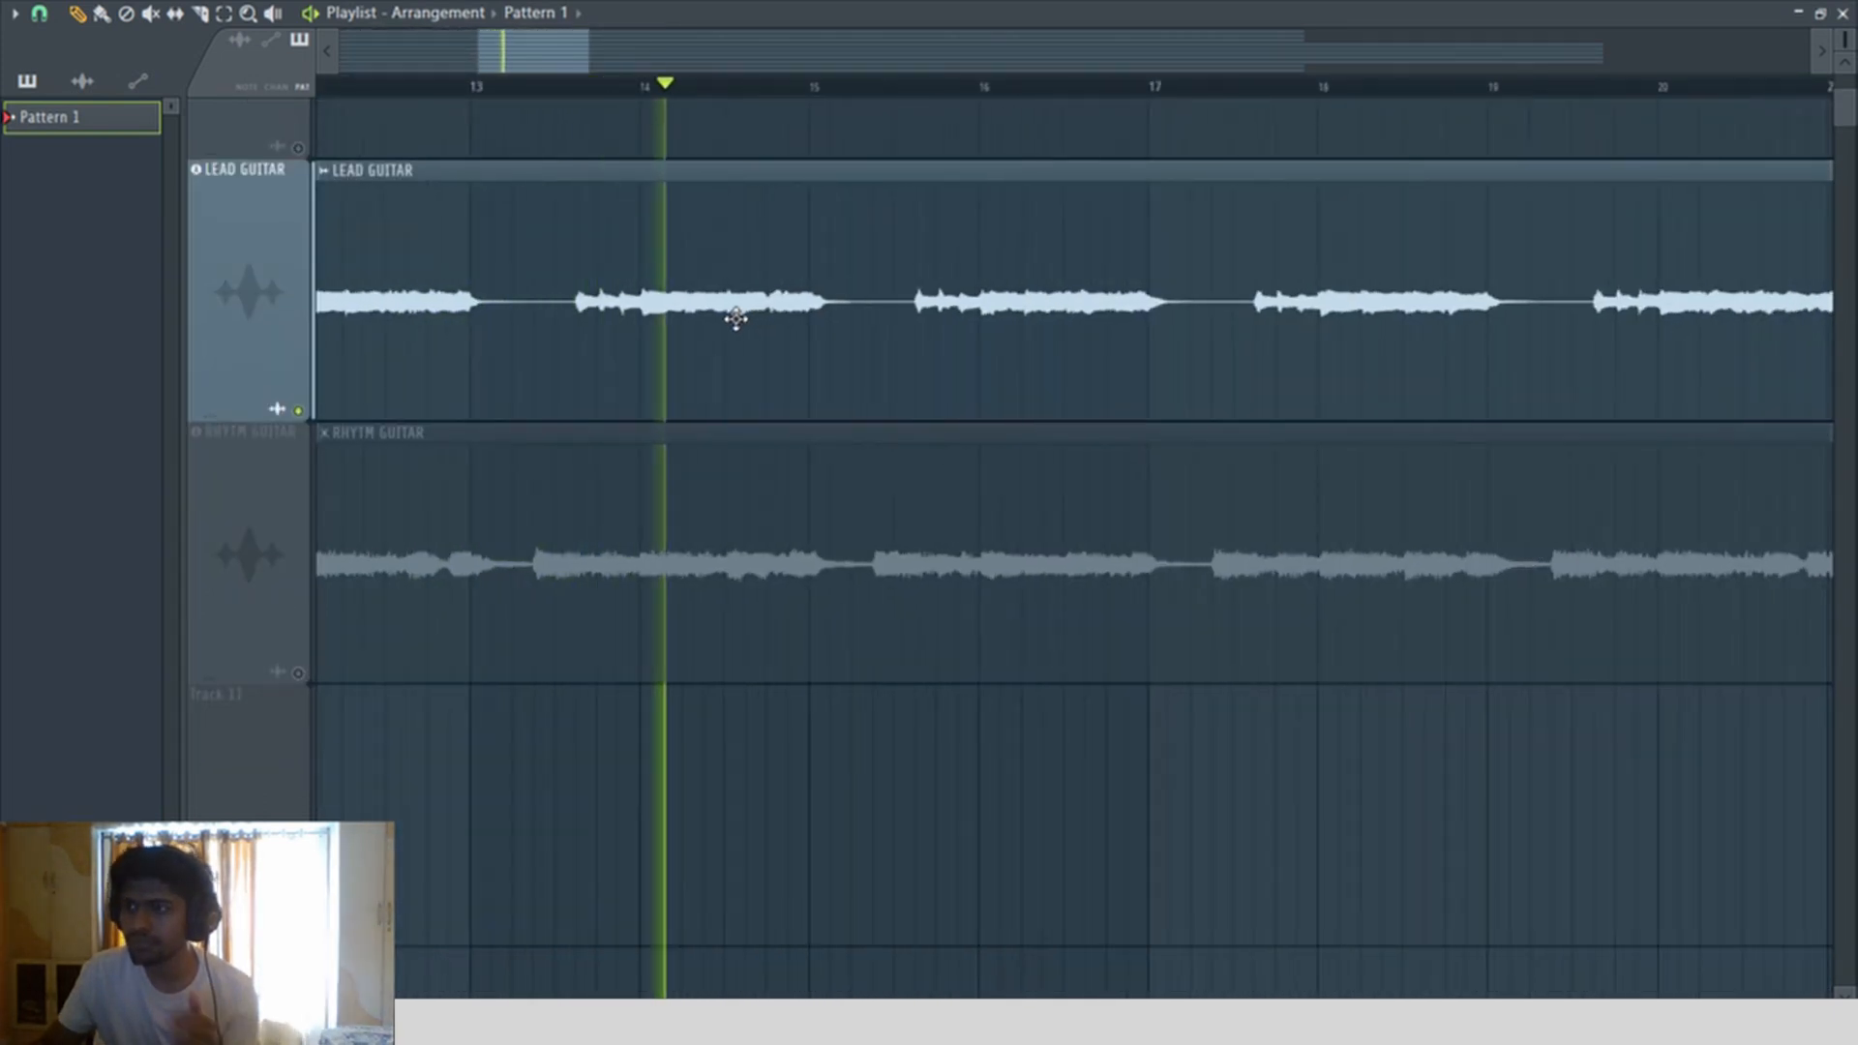
Step: Replay the LEAD GUITAR from the middle of the bar 14 phrase and listen on to about bar 21
{"action": "left_click", "coordinate": [697, 88]}
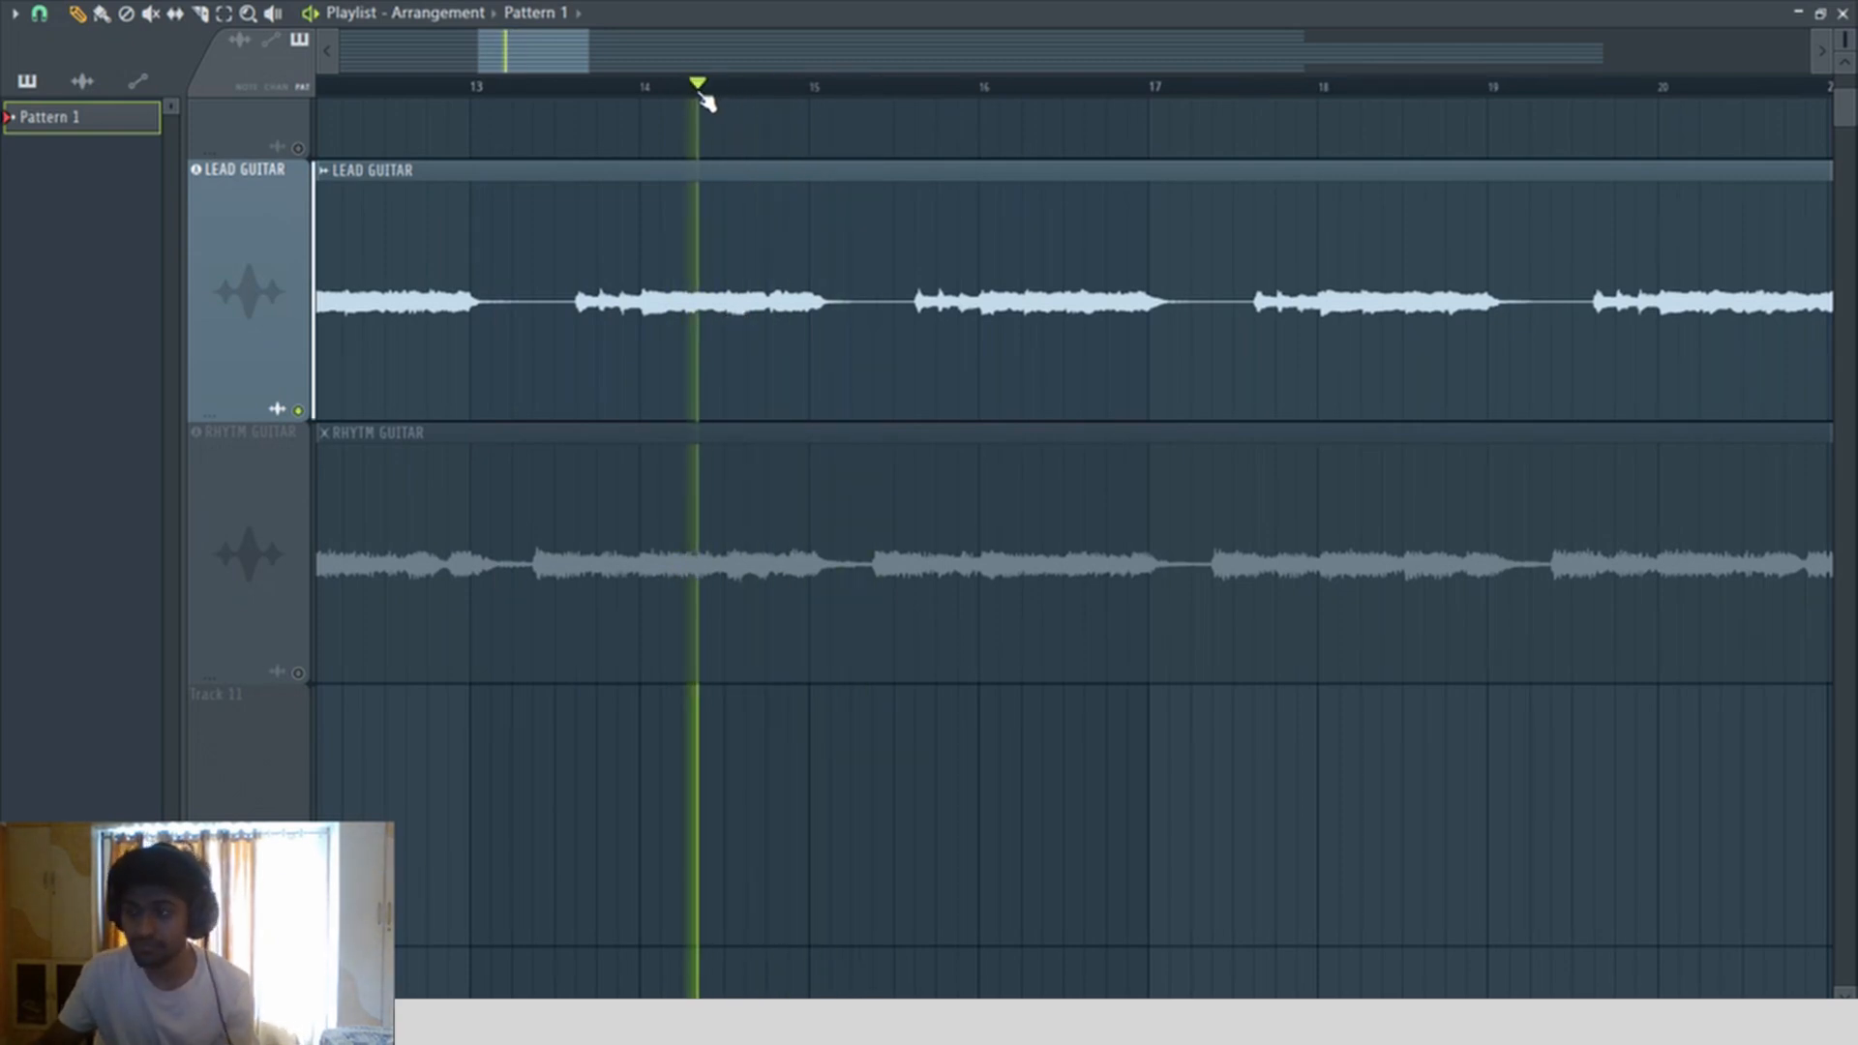
{"action": "scroll", "coordinate": [701, 92], "scroll_direction": "up", "scroll_amount": 2}
{"action": "scroll", "coordinate": [914, 407], "scroll_direction": "down", "scroll_amount": 4}
{"action": "scroll", "coordinate": [915, 410], "scroll_direction": "down", "scroll_amount": 4}
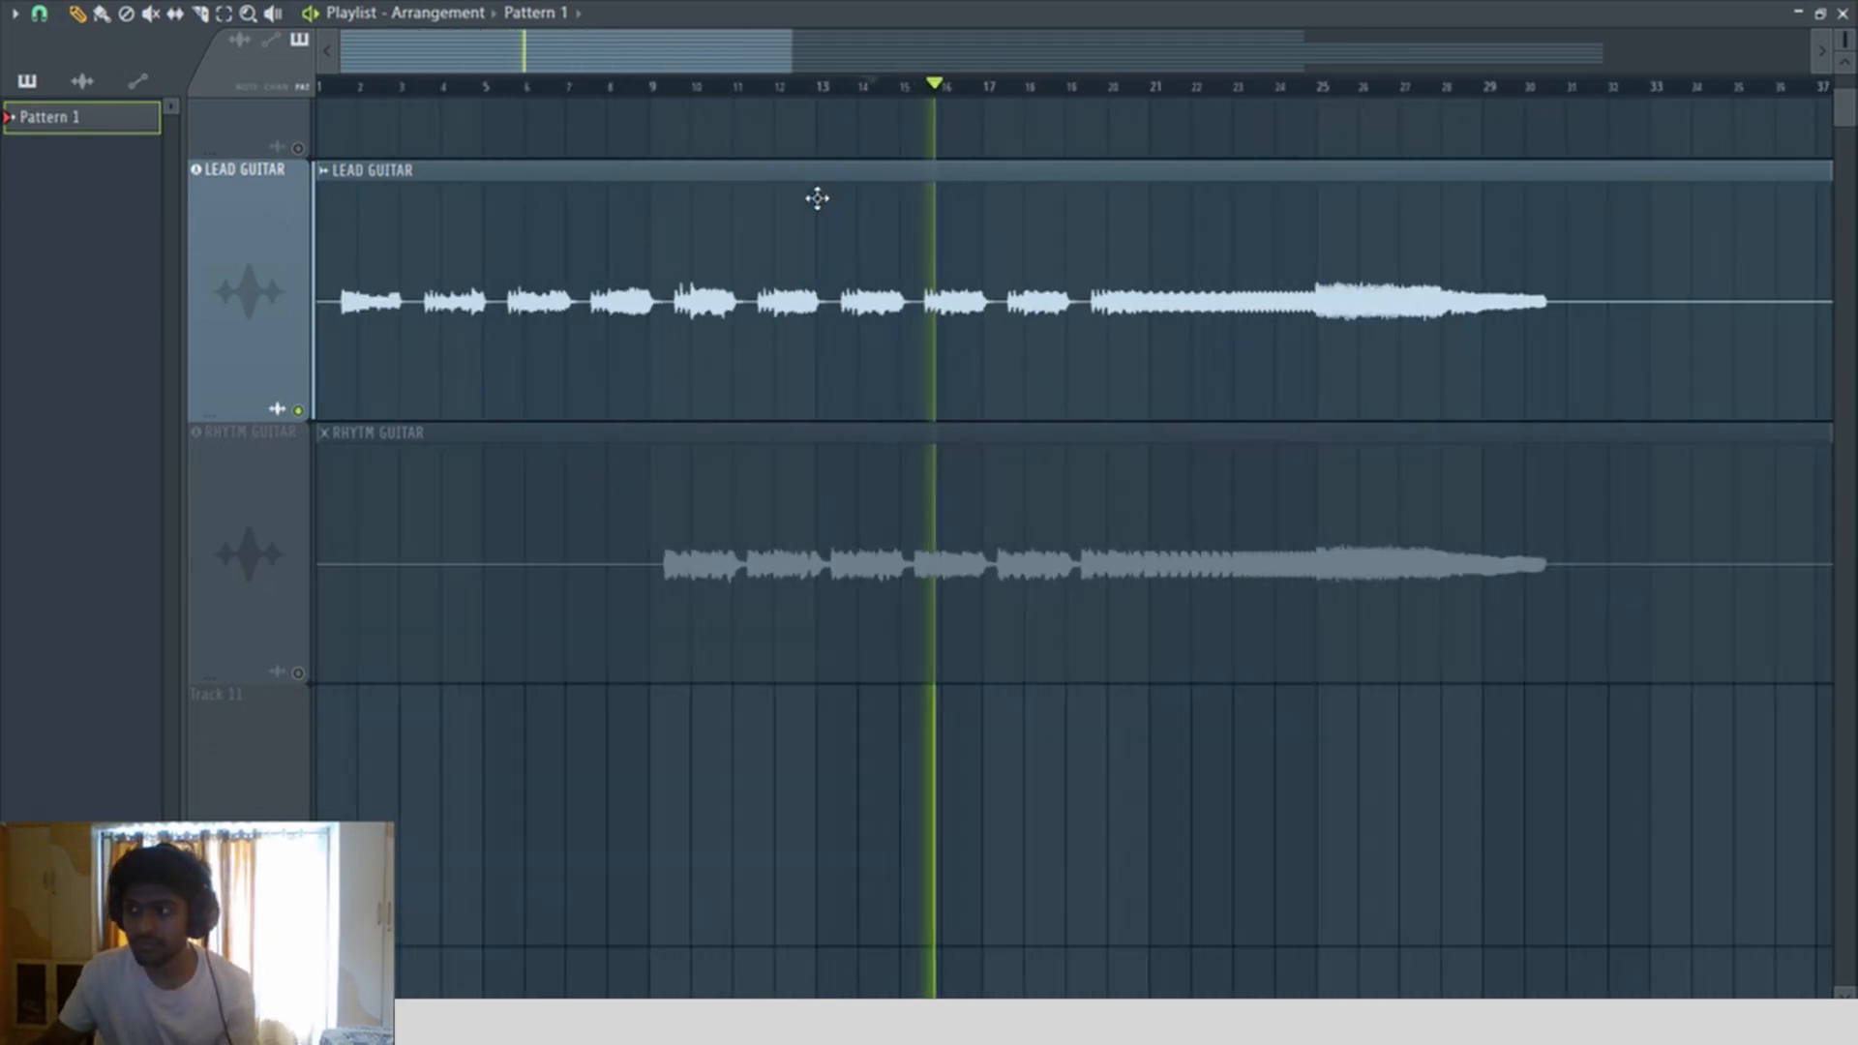
{"action": "scroll", "coordinate": [1339, 507], "scroll_direction": "up", "scroll_amount": 3}
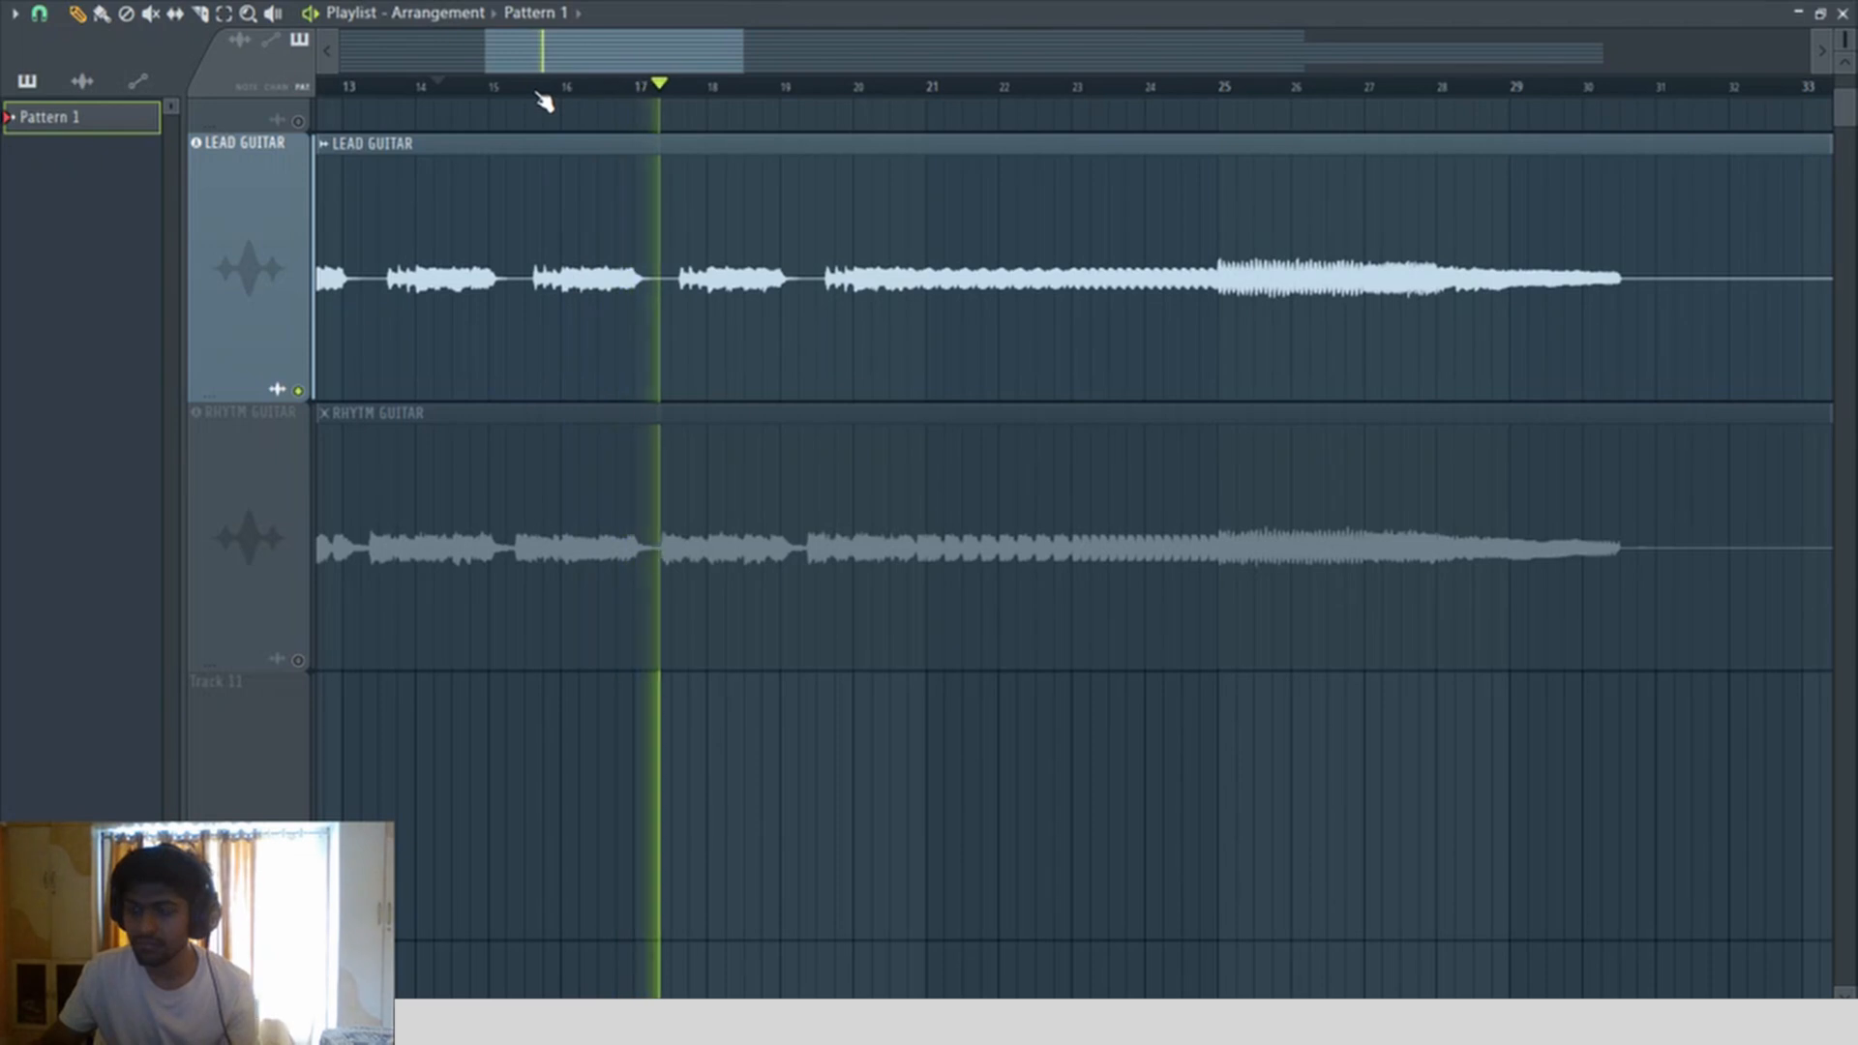
{"action": "scroll", "coordinate": [707, 232], "scroll_direction": "down", "scroll_amount": 3}
{"action": "left_click_drag", "start_coordinate": [662, 208], "coordinate": [1409, 890]}
{"action": "scroll", "coordinate": [929, 362], "scroll_direction": "down", "scroll_amount": 1}
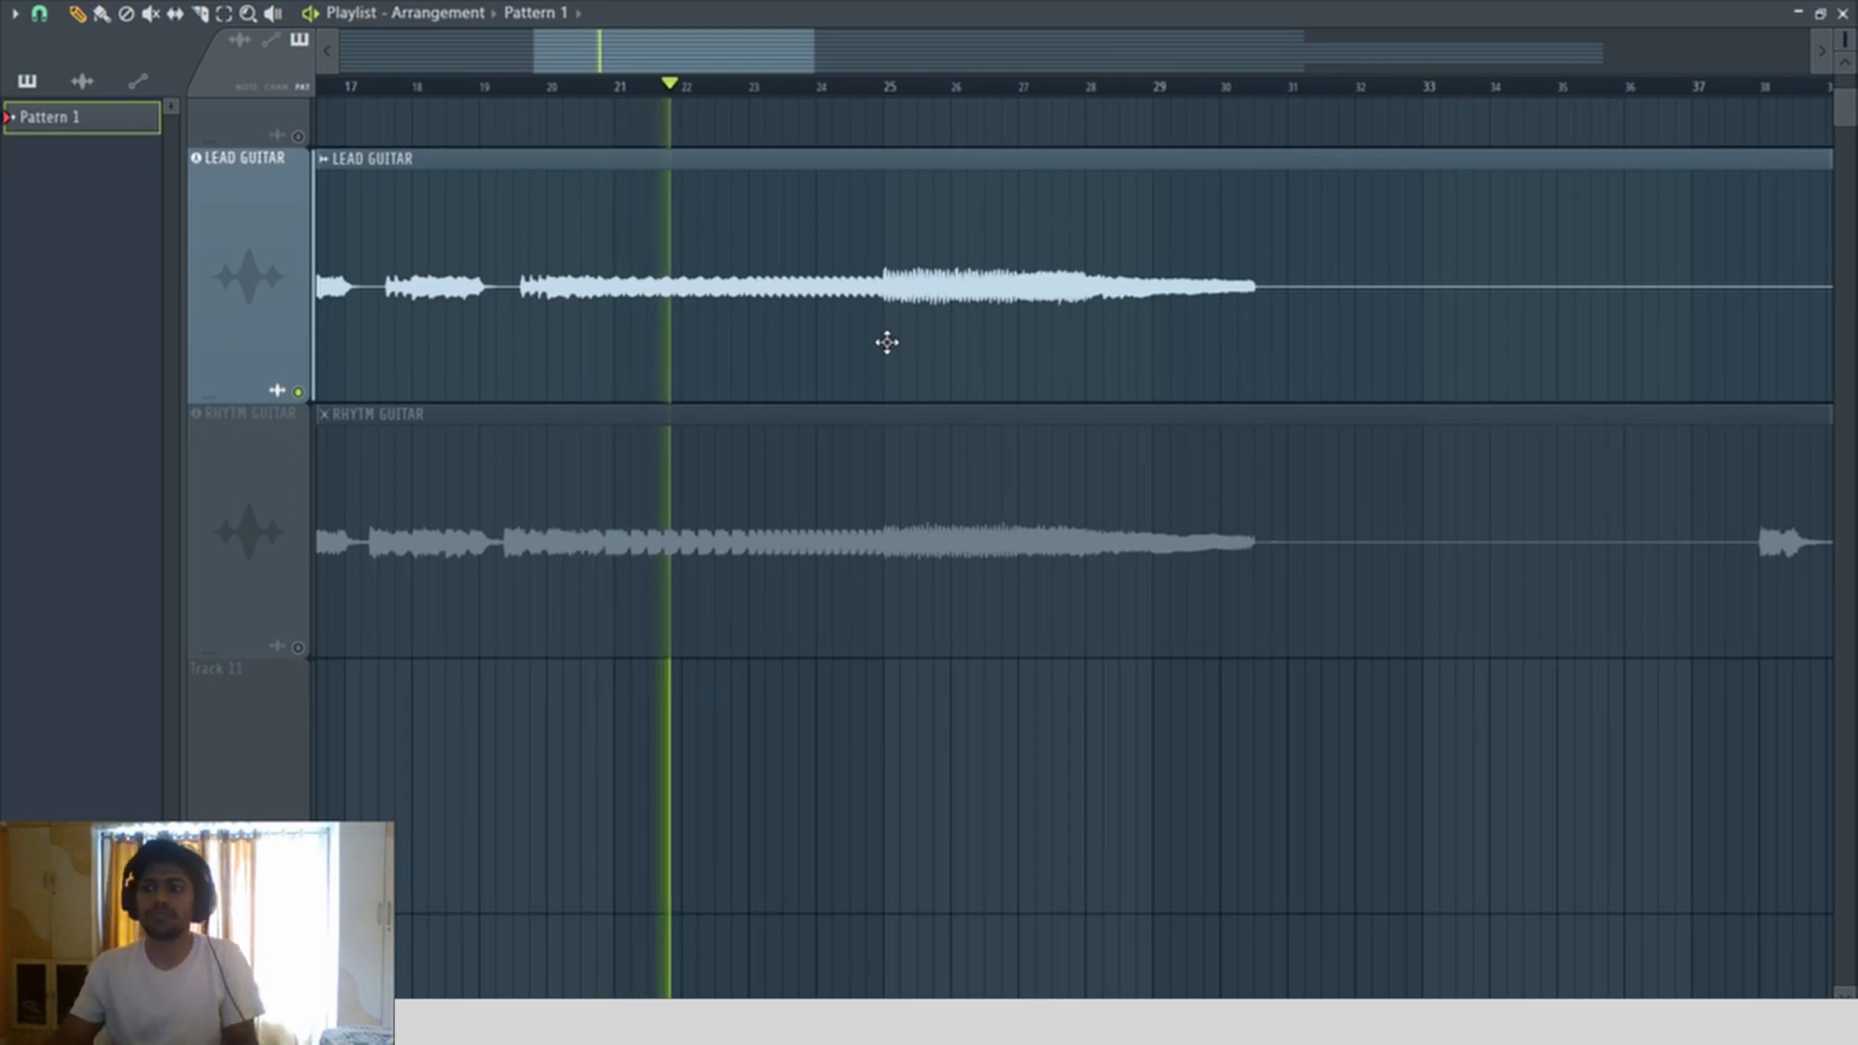
Step: Undo the stray edit on the LEAD GUITAR track and listen to its build-up until about bar 28
{"action": "scroll", "coordinate": [884, 323], "scroll_direction": "down", "scroll_amount": 3}
{"action": "scroll", "coordinate": [859, 303], "scroll_direction": "down", "scroll_amount": 1}
{"action": "right_click", "coordinate": [862, 300]}
{"action": "key", "text": "ctrl+z"}
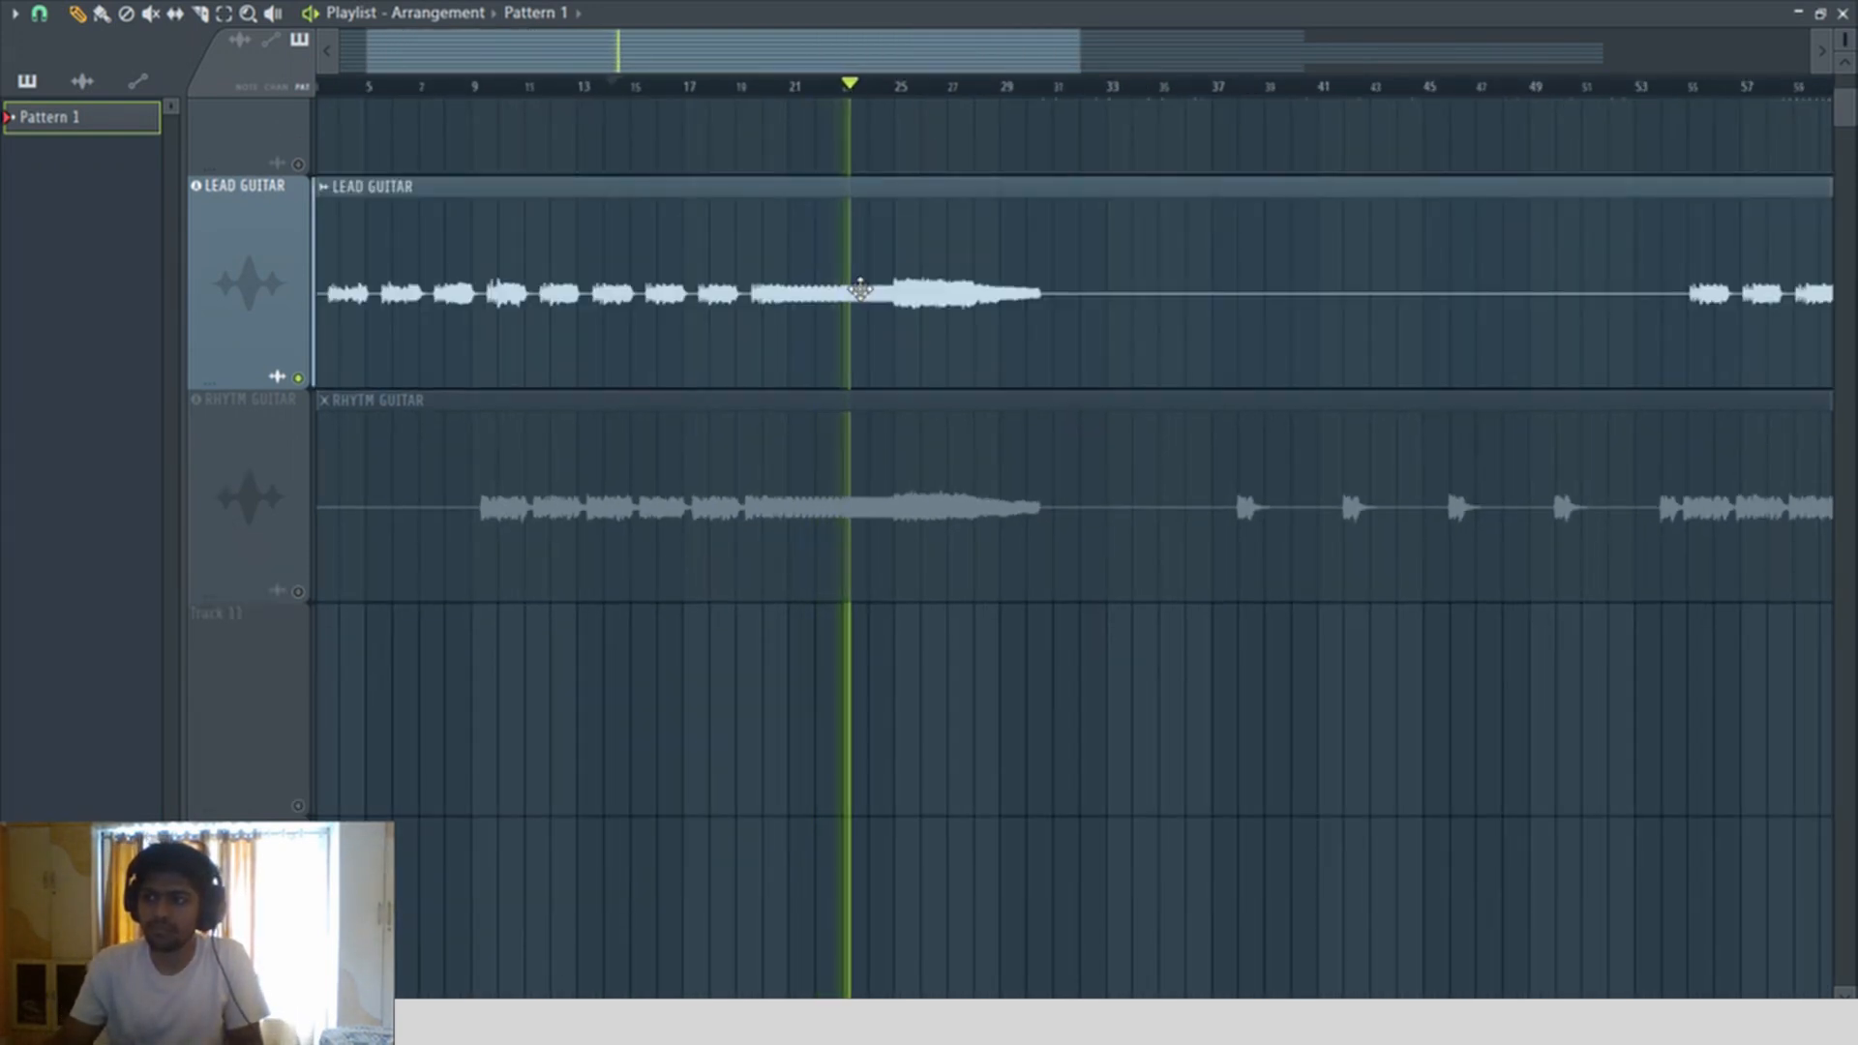
{"action": "scroll", "coordinate": [878, 258], "scroll_direction": "up", "scroll_amount": 2}
{"action": "scroll", "coordinate": [684, 83], "scroll_direction": "up", "scroll_amount": 3}
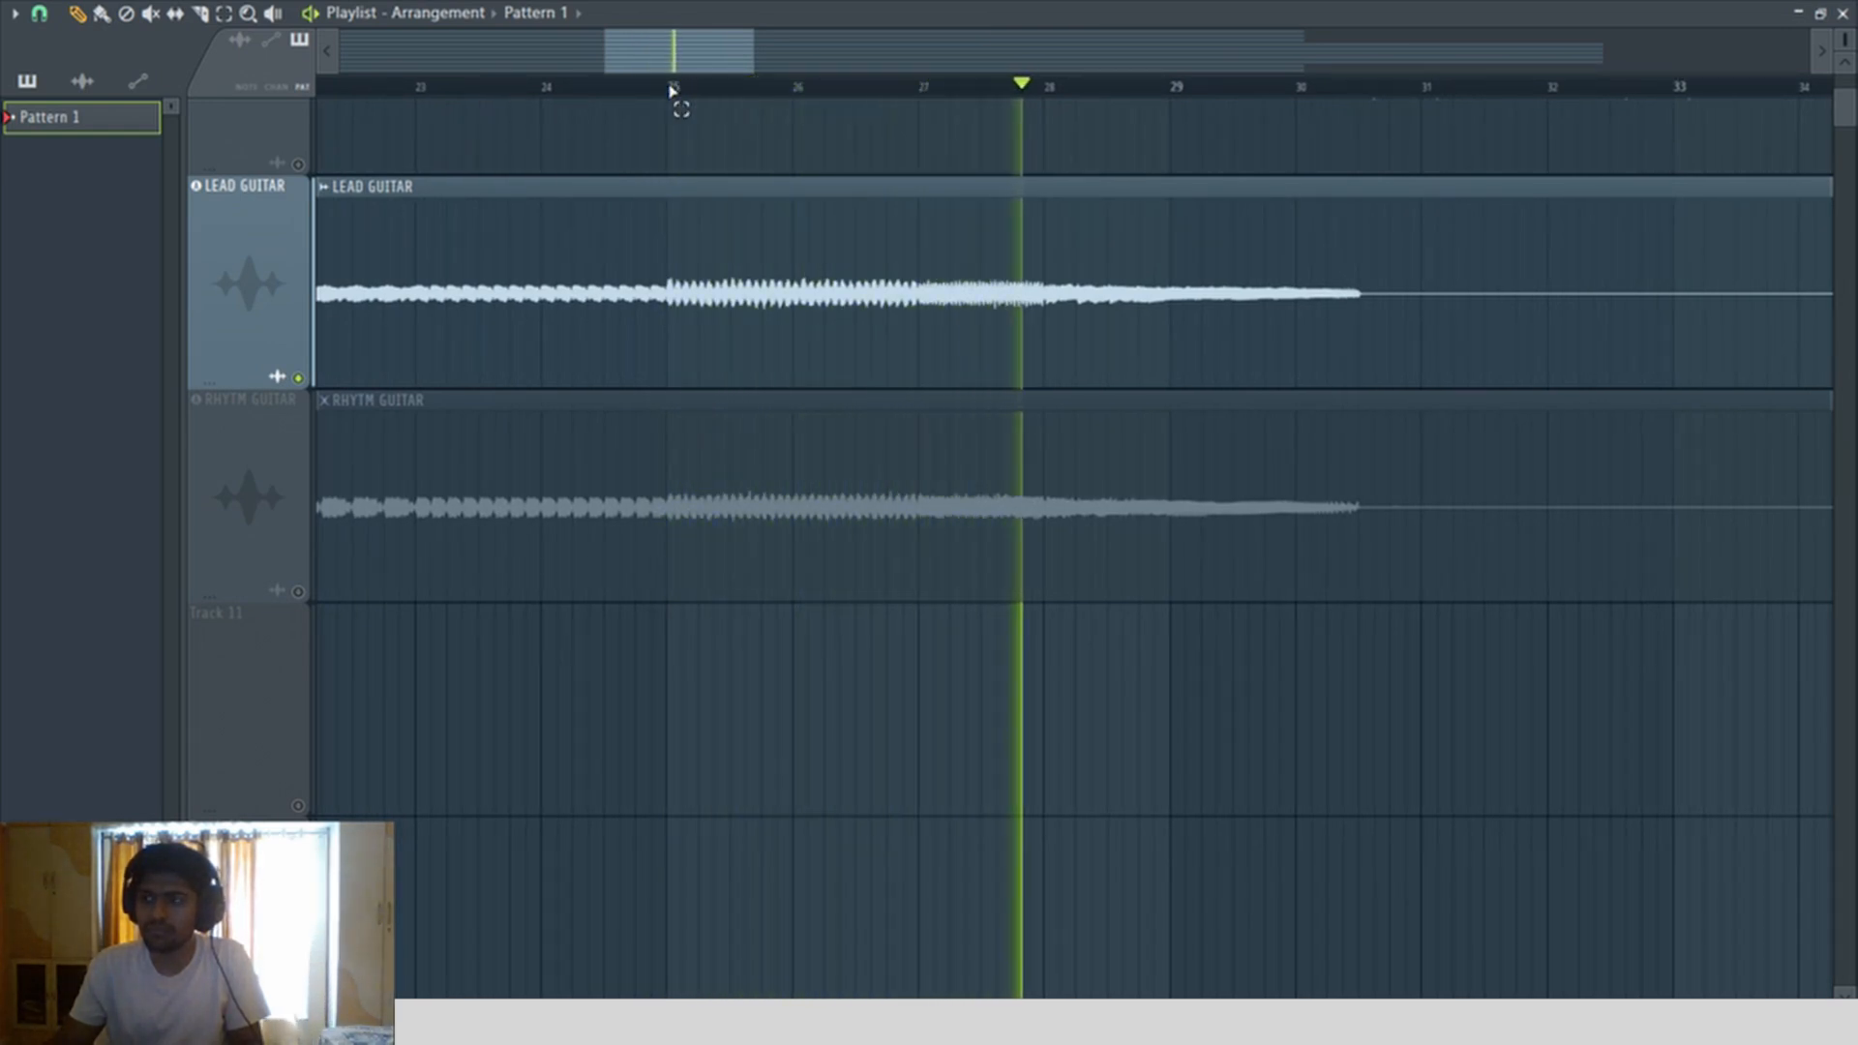
{"action": "key", "text": "space"}
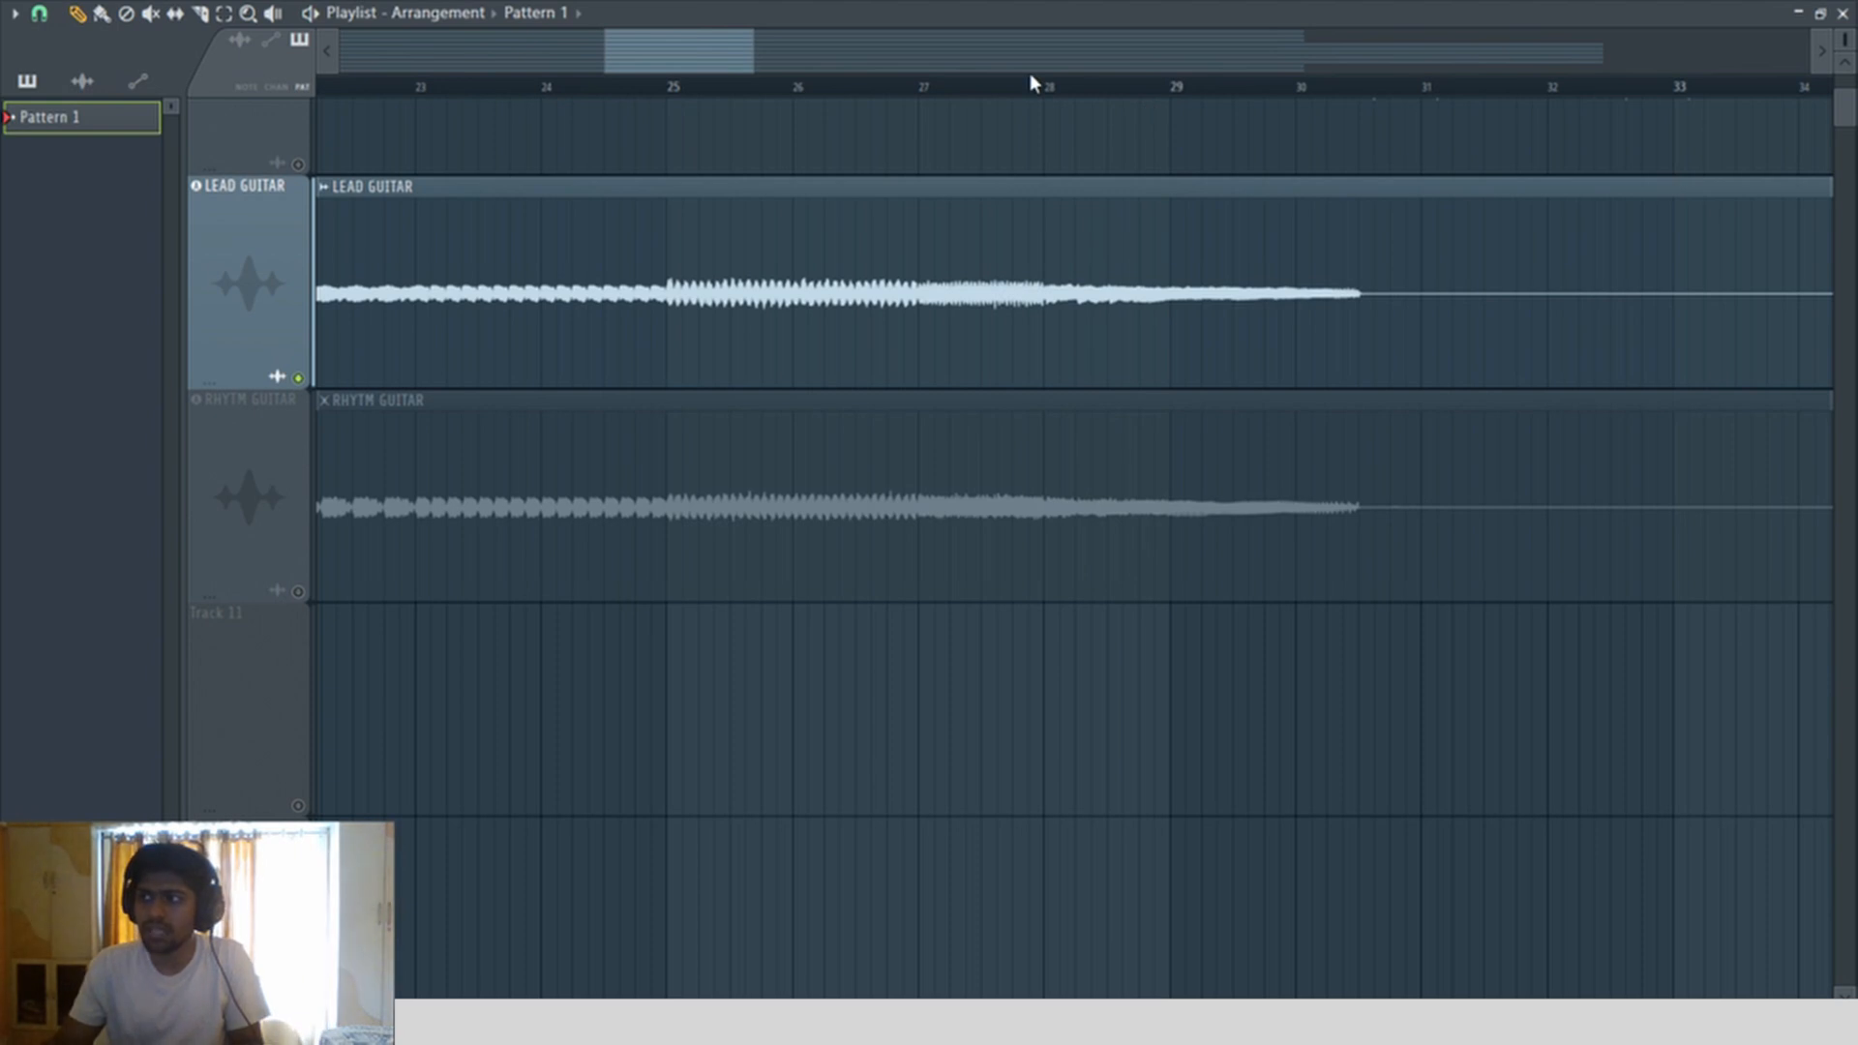
Step: Replay the LEAD GUITAR from just before bar 27 and loop the second half of bar 28 before stopping playback
{"action": "left_click", "coordinate": [909, 89]}
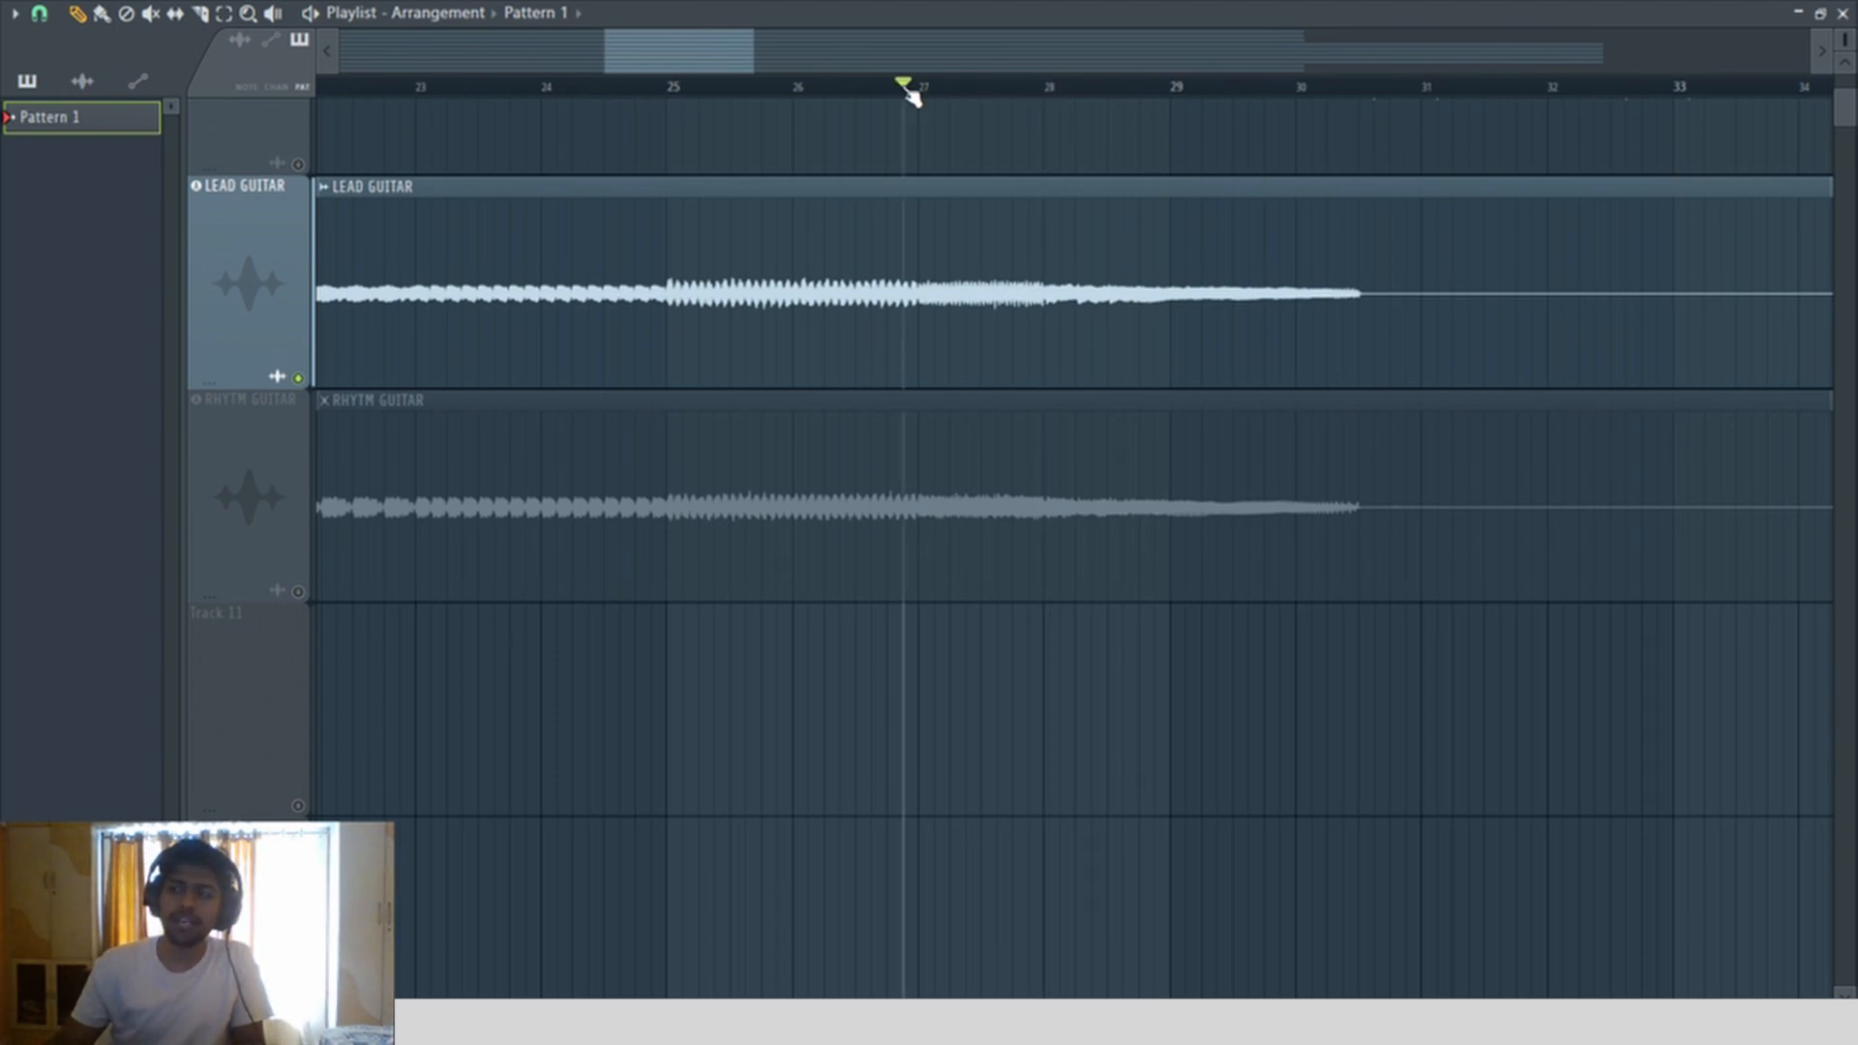
{"action": "key", "text": "space"}
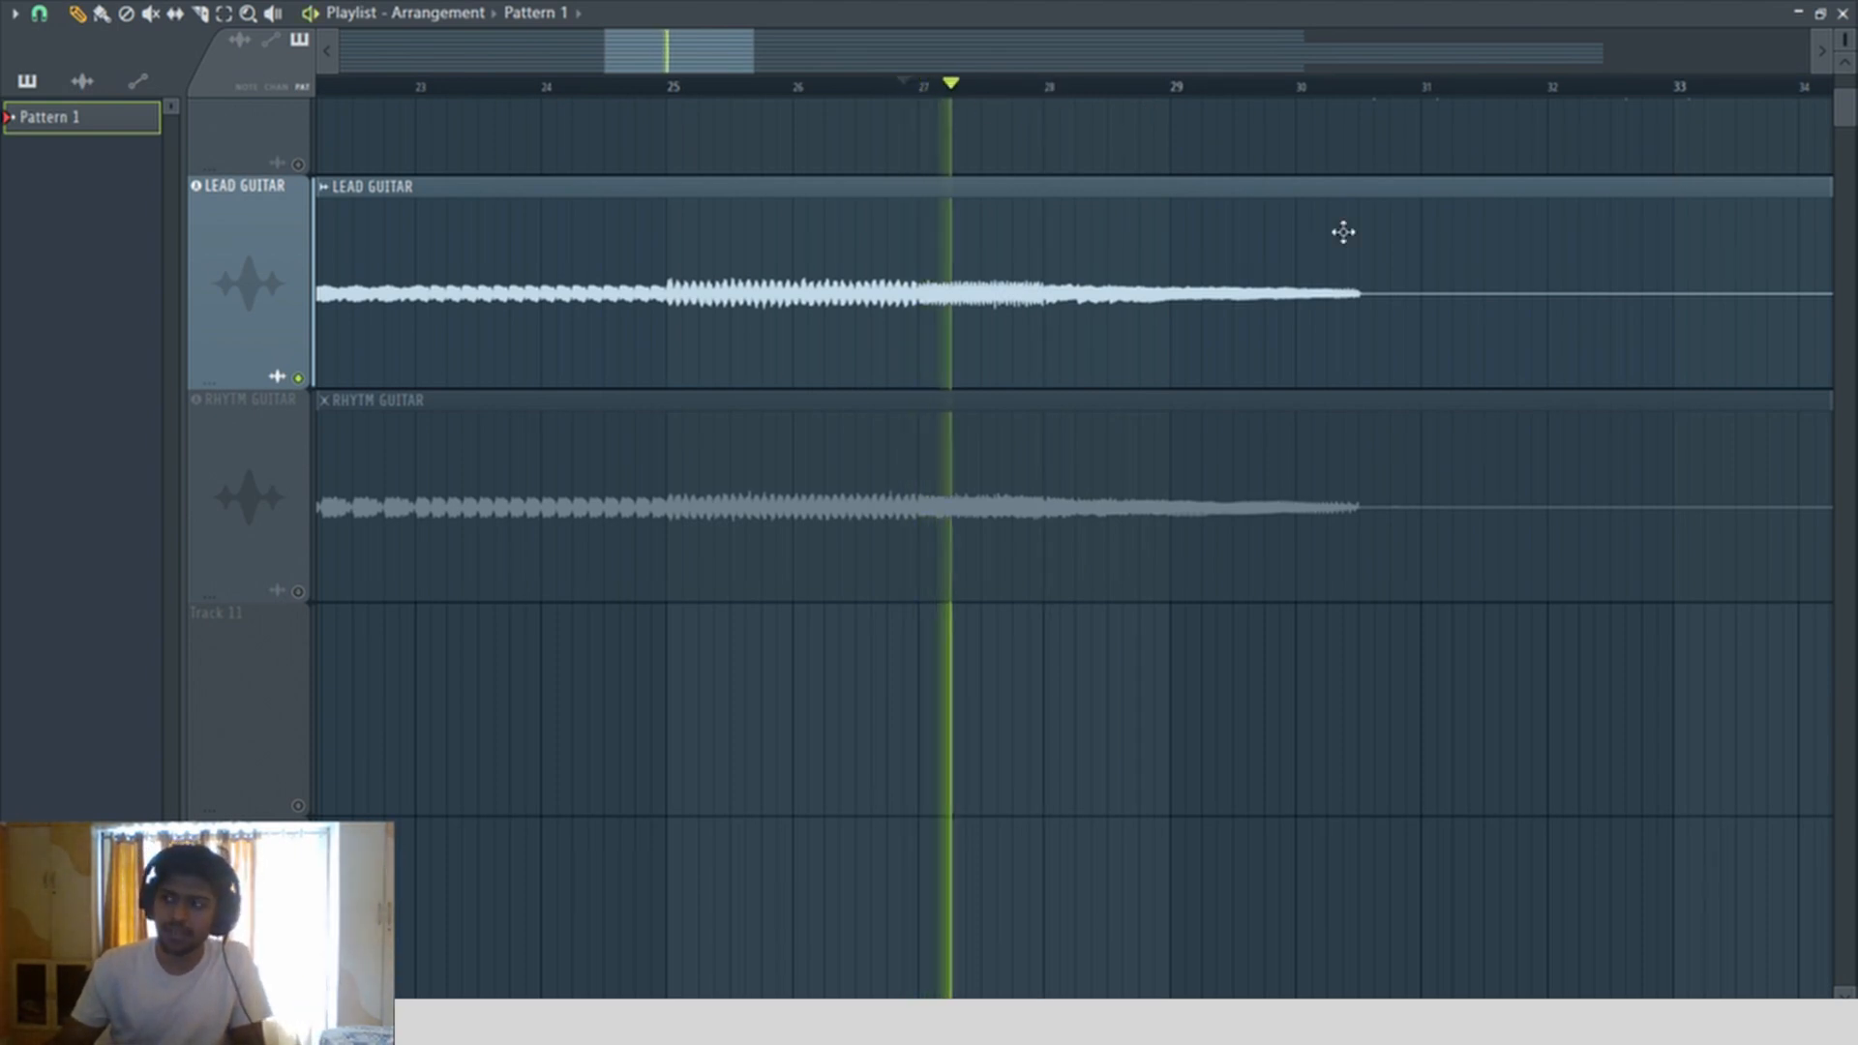
{"action": "scroll", "coordinate": [1423, 225], "scroll_direction": "up", "scroll_amount": 2}
{"action": "left_click_drag", "start_coordinate": [786, 89], "coordinate": [899, 179]}
{"action": "left_click", "coordinate": [898, 179]}
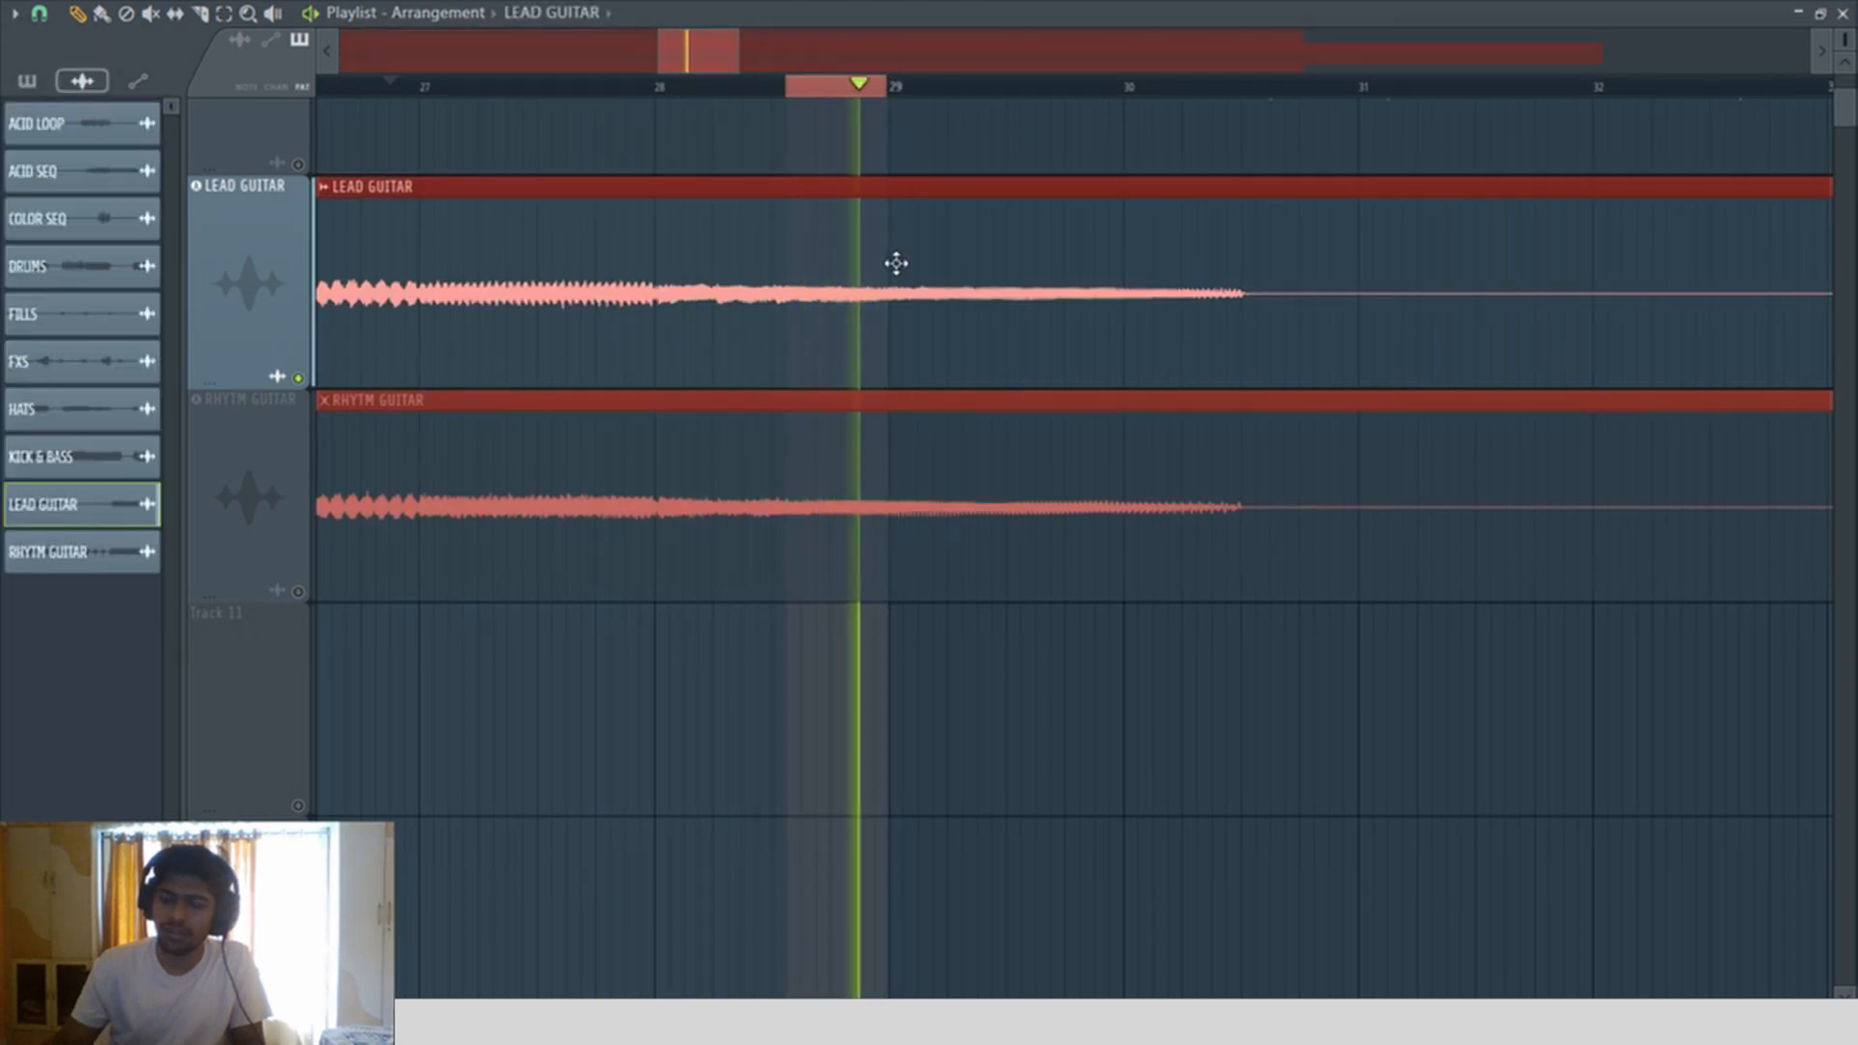
{"action": "key", "text": "space"}
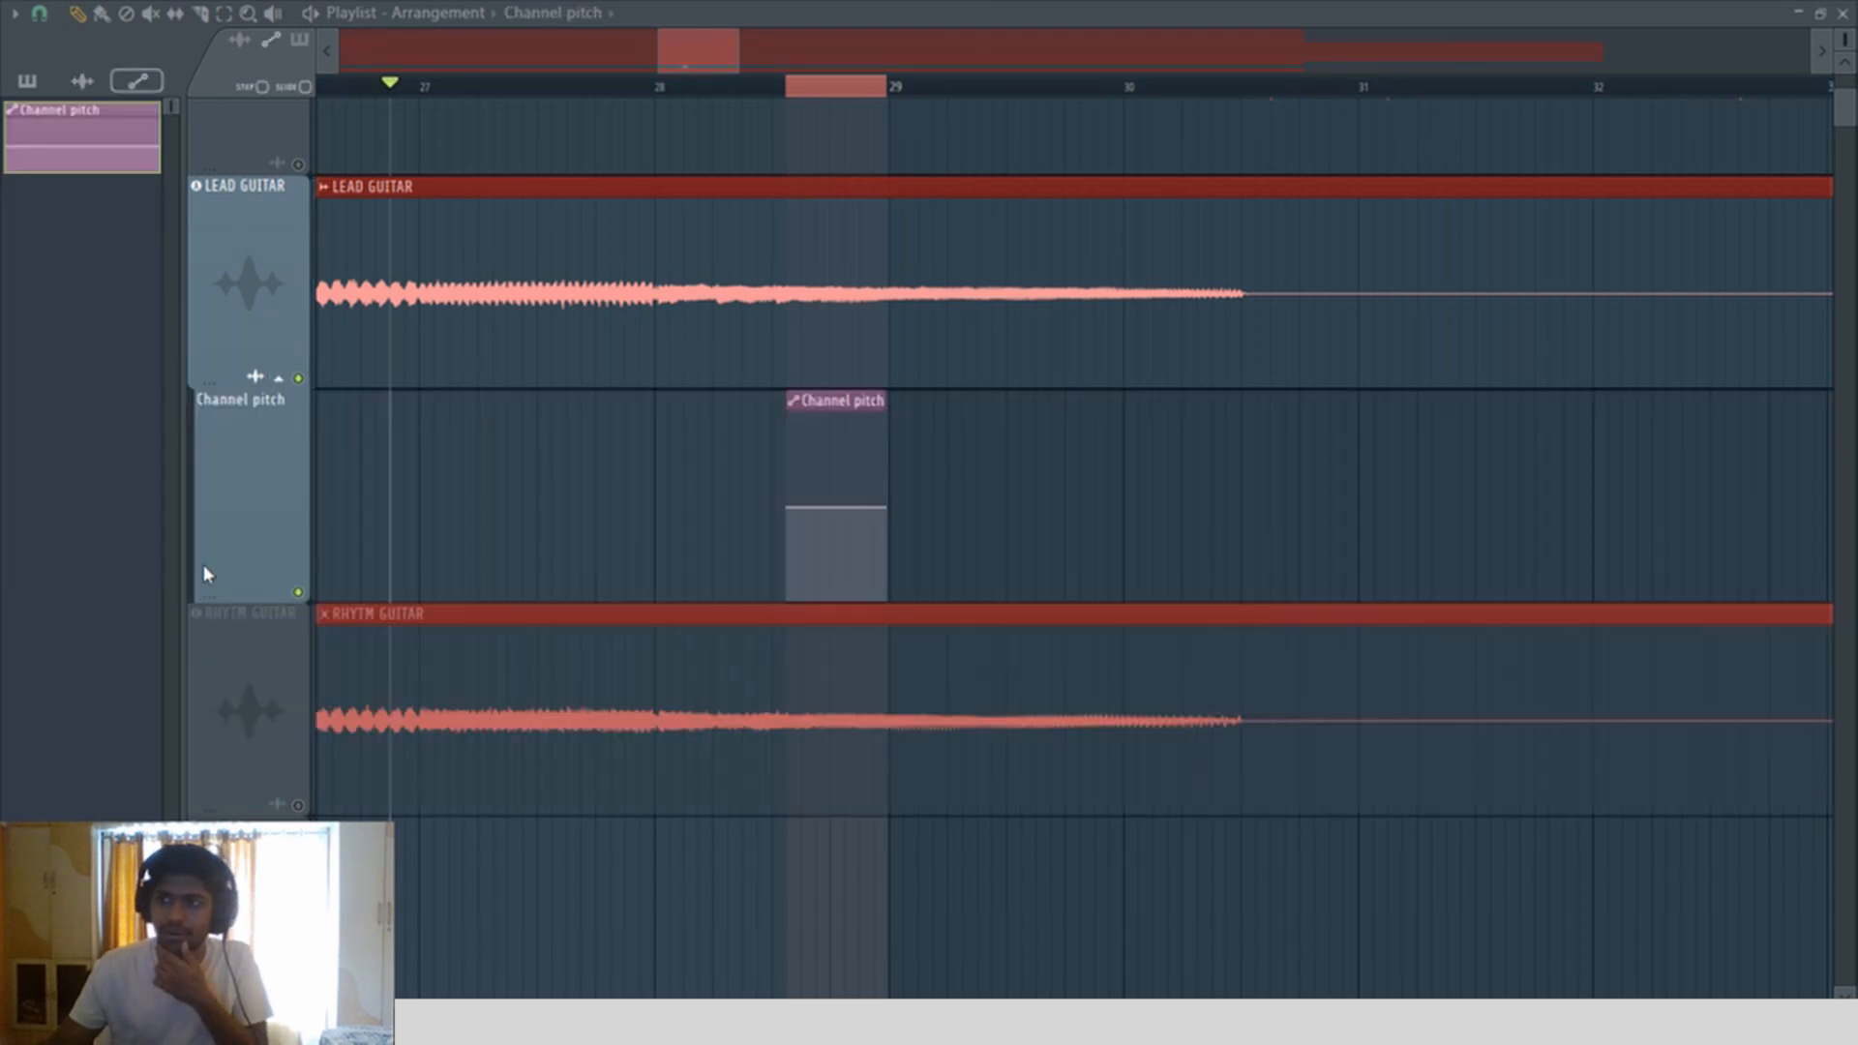
Step: Move the Channel pitch clip back to start at bar 28, lengthen it to bar 31 and start playback
{"action": "left_click_drag", "start_coordinate": [854, 400], "coordinate": [723, 400]}
{"action": "left_click_drag", "start_coordinate": [756, 512], "coordinate": [1269, 538]}
{"action": "key", "text": "space"}
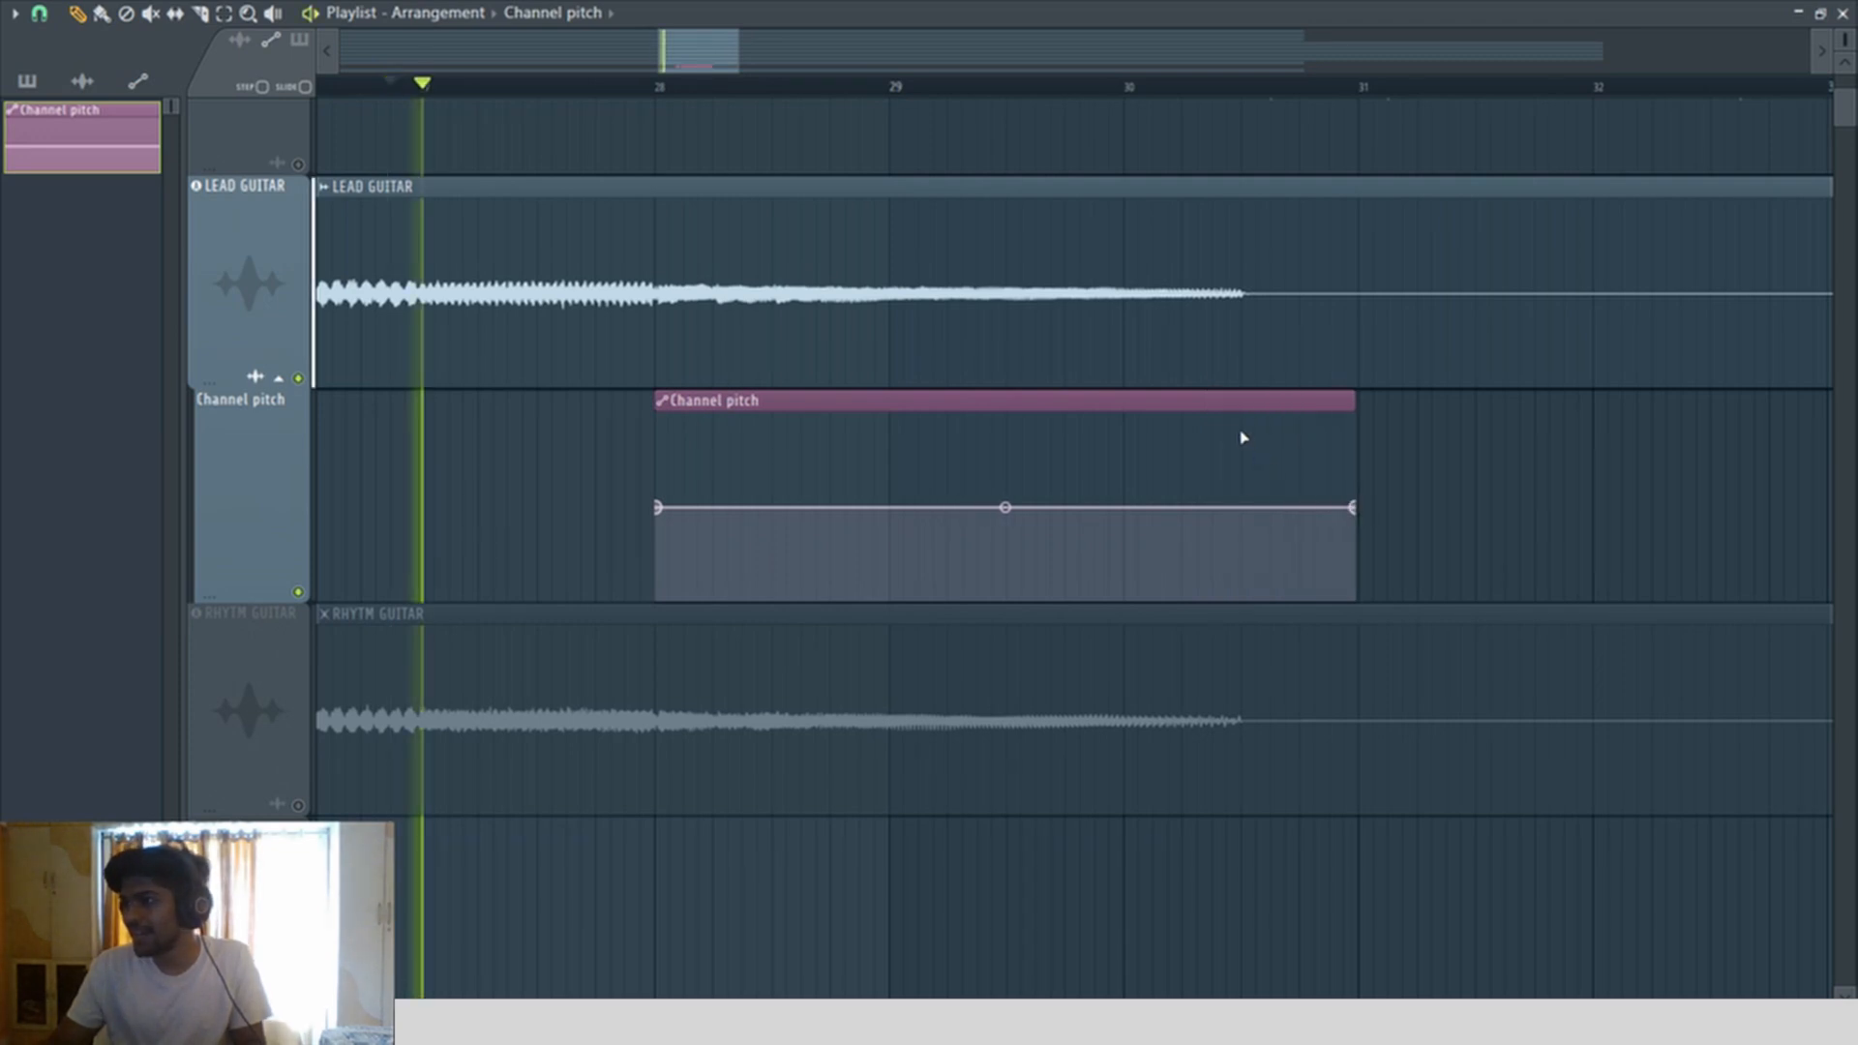
Step: Add a raised pitch point near bar 30.5 in the Channel pitch clip and bow the rise leading up to it upward
{"action": "right_click", "coordinate": [1242, 417]}
{"action": "left_click_drag", "start_coordinate": [1243, 416], "coordinate": [1228, 422]}
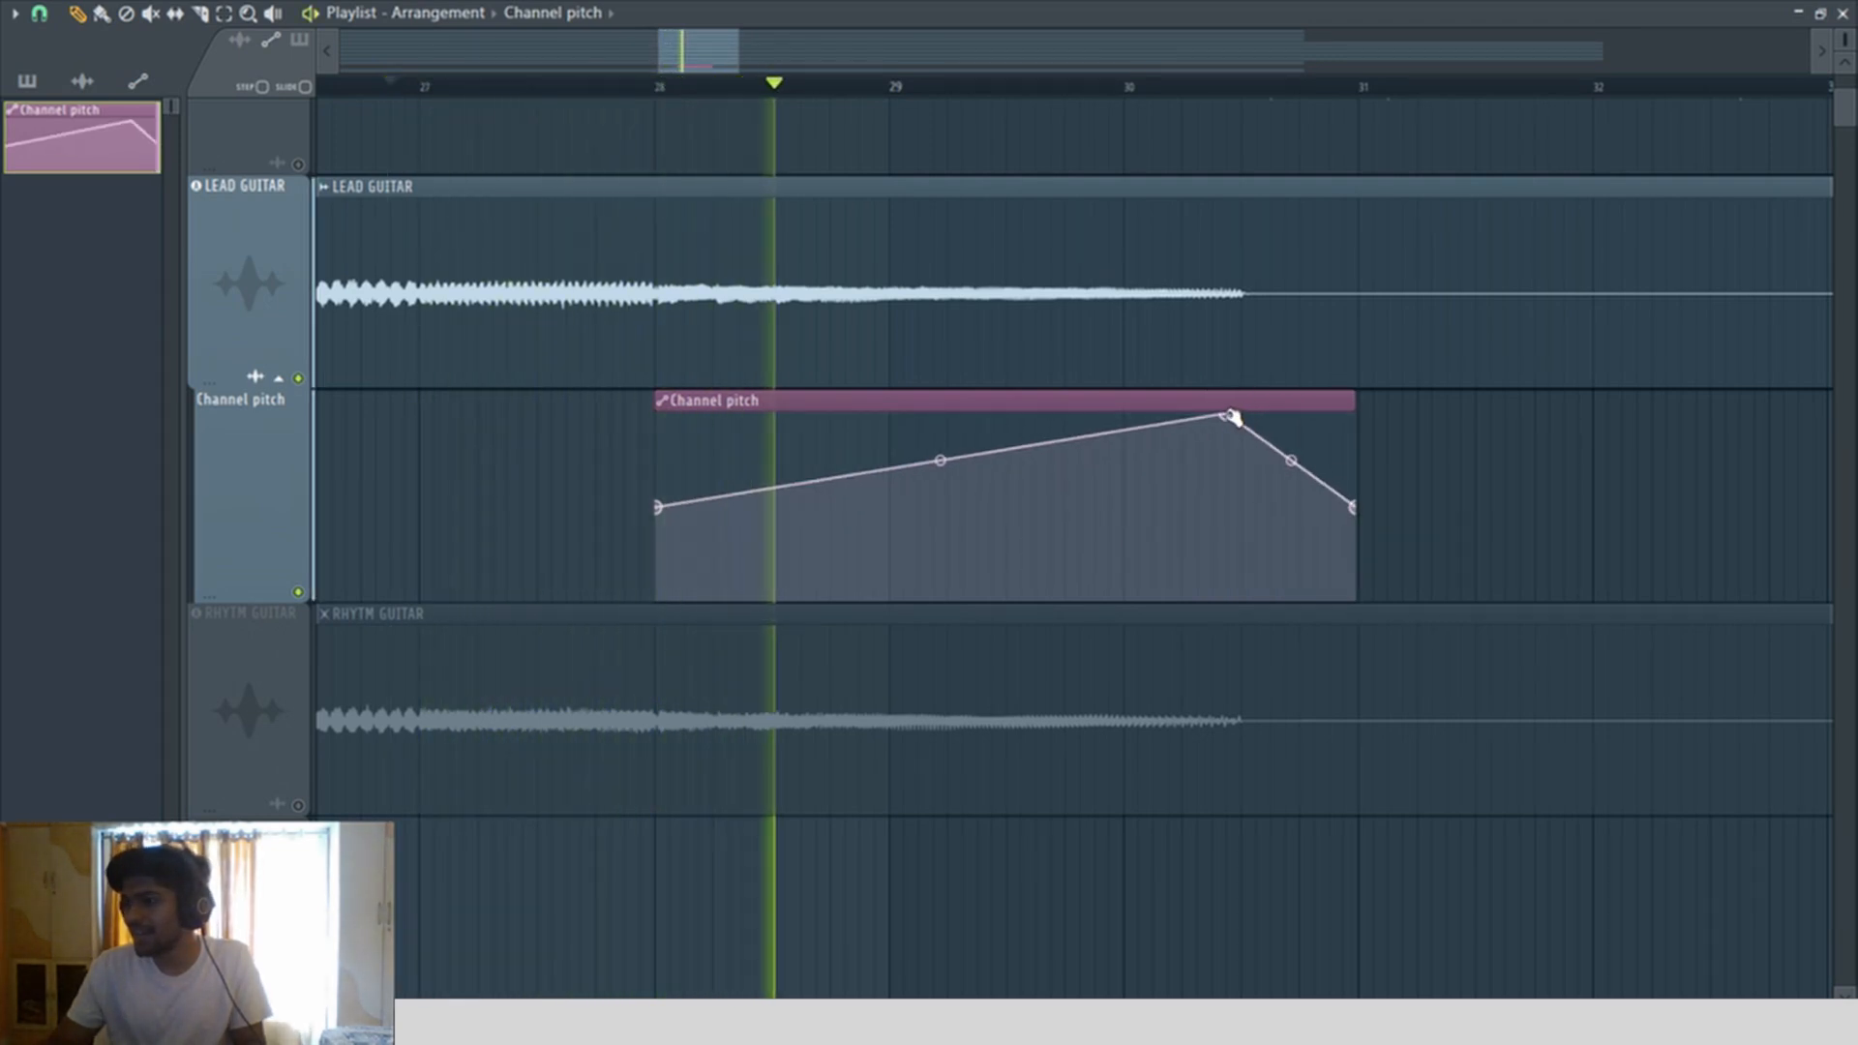
{"action": "left_click_drag", "start_coordinate": [944, 461], "coordinate": [946, 418]}
{"action": "key", "text": "space"}
{"action": "scroll", "coordinate": [521, 112], "scroll_direction": "down", "scroll_amount": 3}
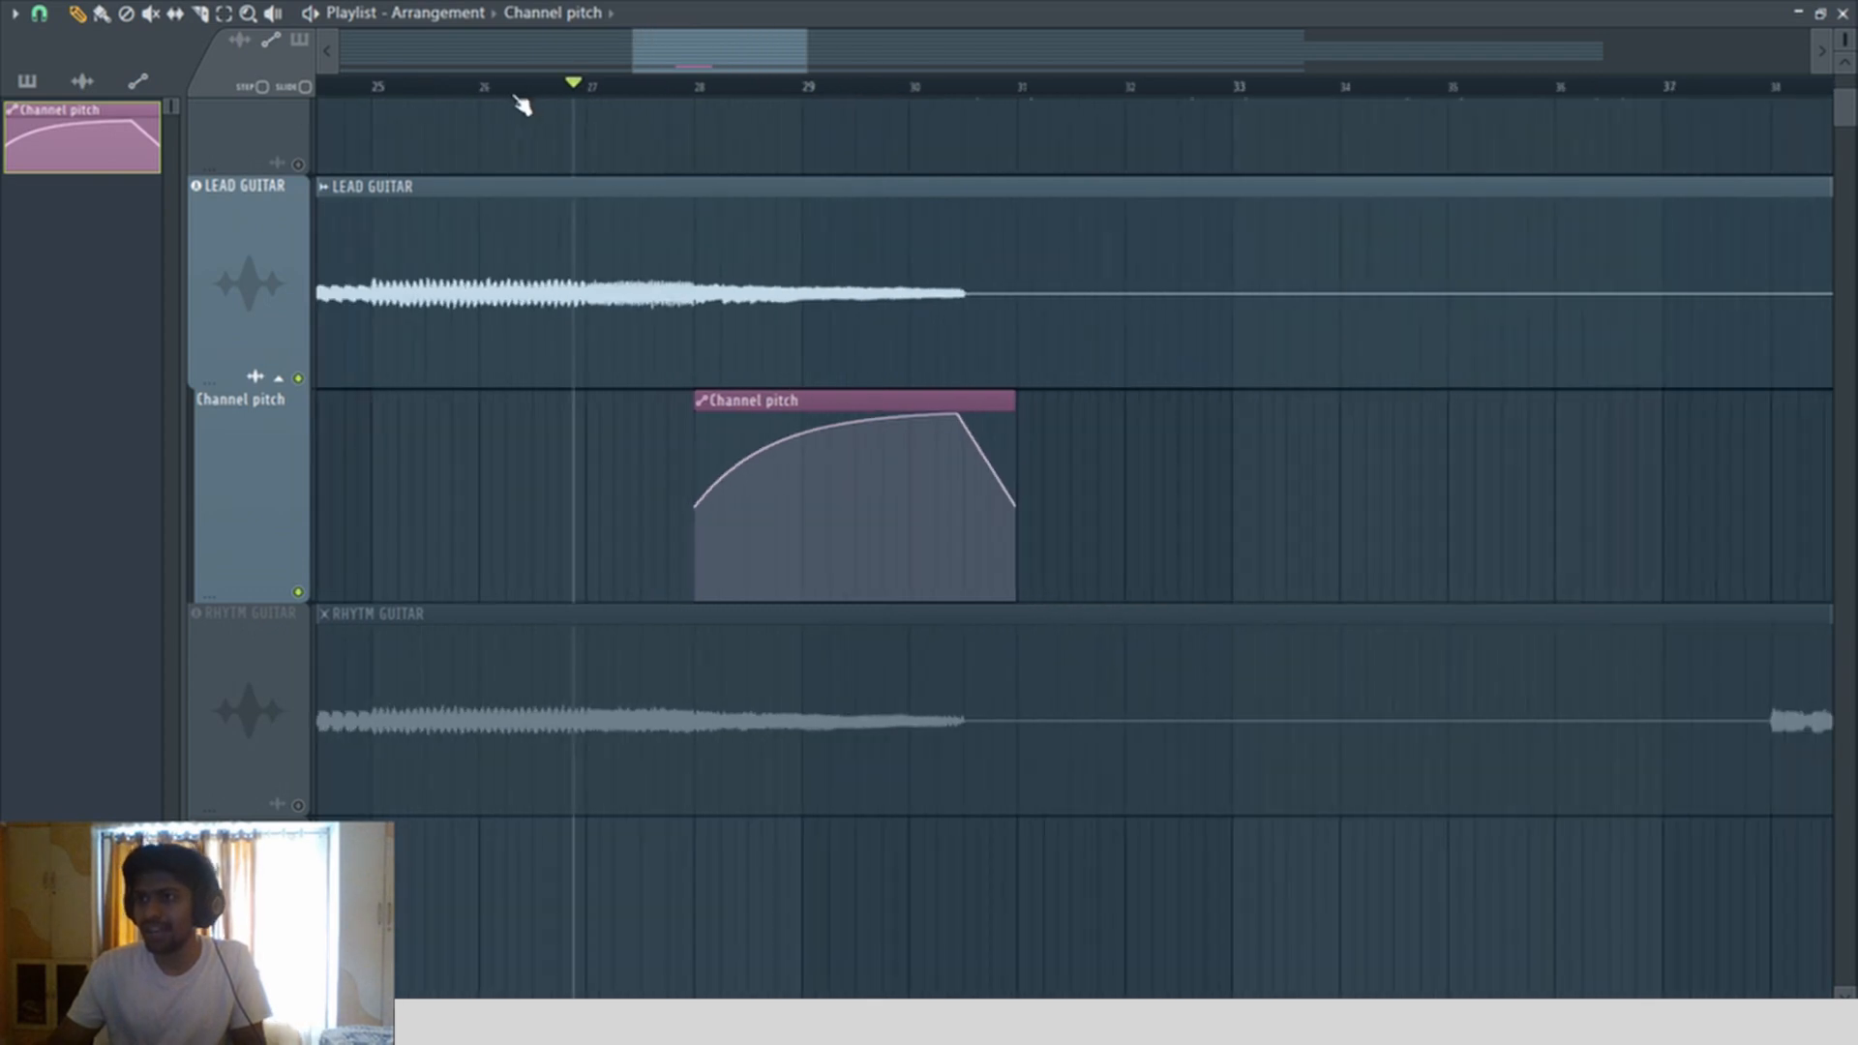
Step: Unmute all tracks and listen to the pitch automation with the full mix, including the KICK & BASS entry near bar 30.5
{"action": "right_click", "coordinate": [298, 377]}
{"action": "right_click", "coordinate": [300, 376]}
{"action": "key", "text": "space"}
{"action": "scroll", "coordinate": [1122, 473], "scroll_direction": "down", "scroll_amount": 2}
{"action": "scroll", "coordinate": [1073, 325], "scroll_direction": "up", "scroll_amount": 1}
{"action": "scroll", "coordinate": [1072, 325], "scroll_direction": "up", "scroll_amount": 2}
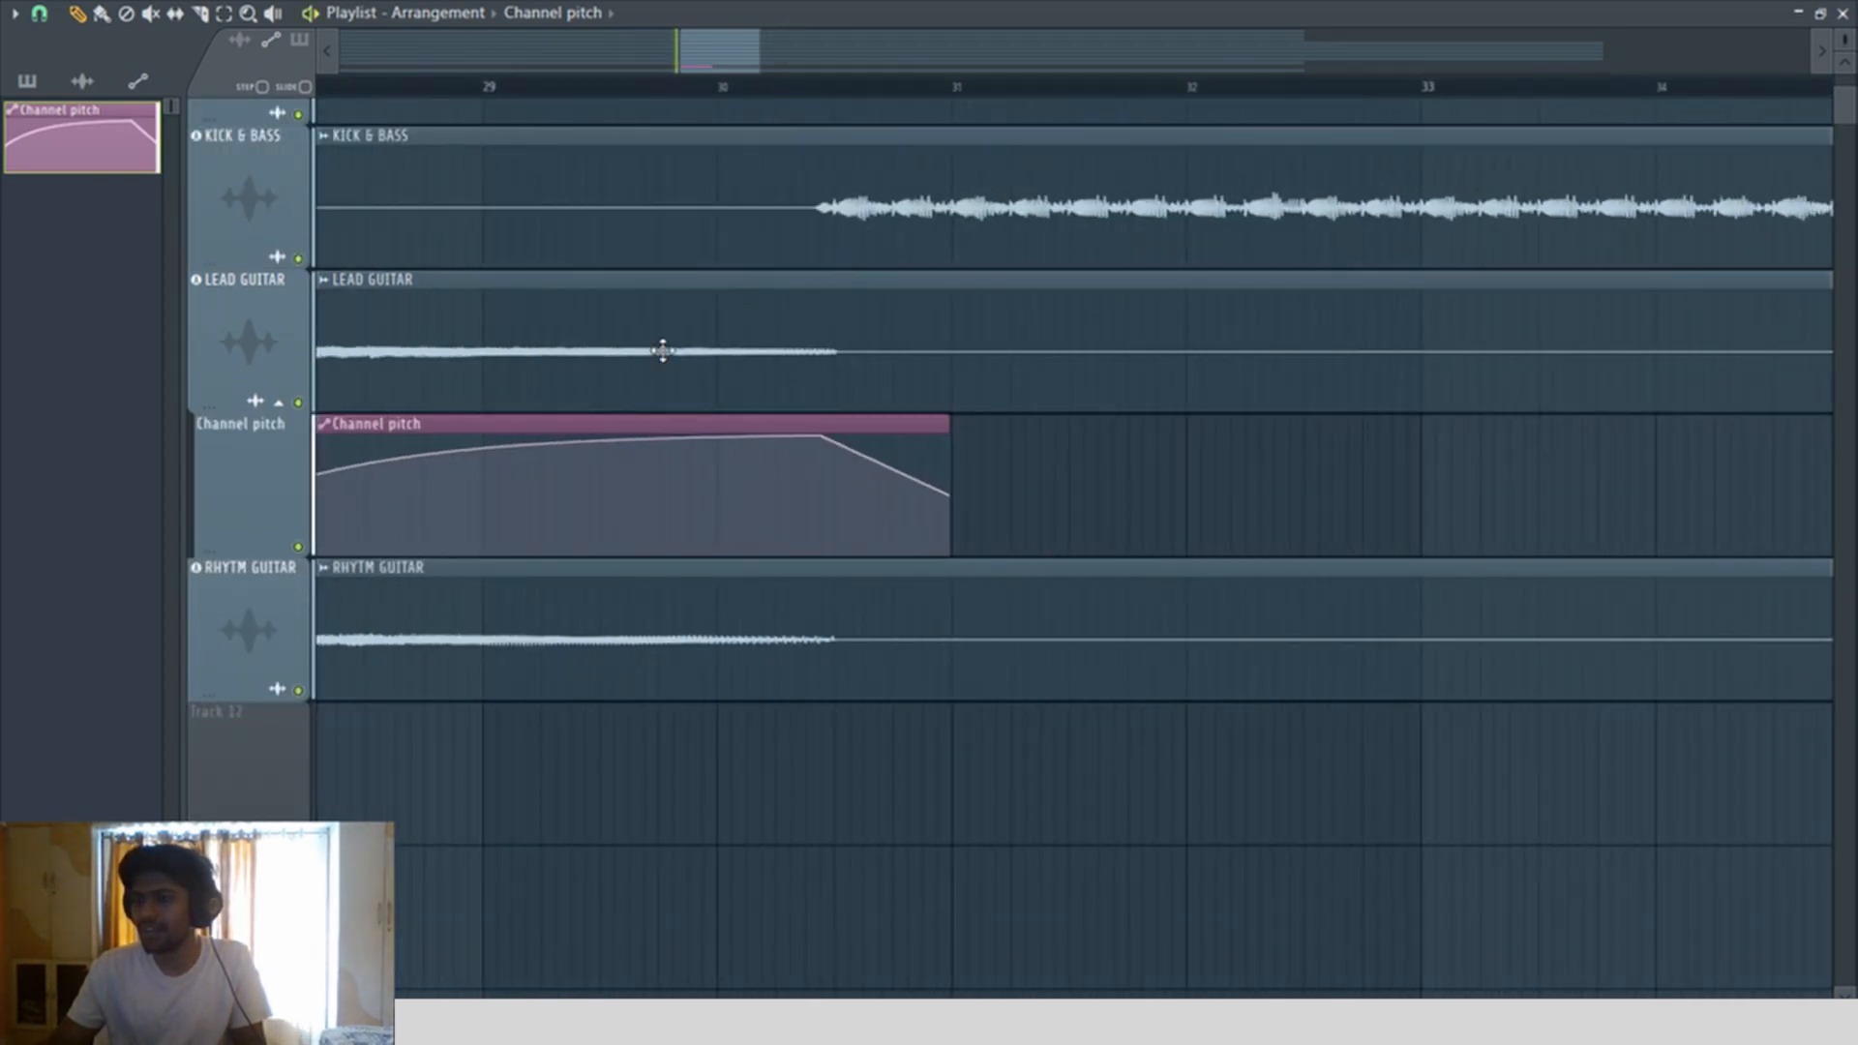
{"action": "left_click", "coordinate": [830, 85]}
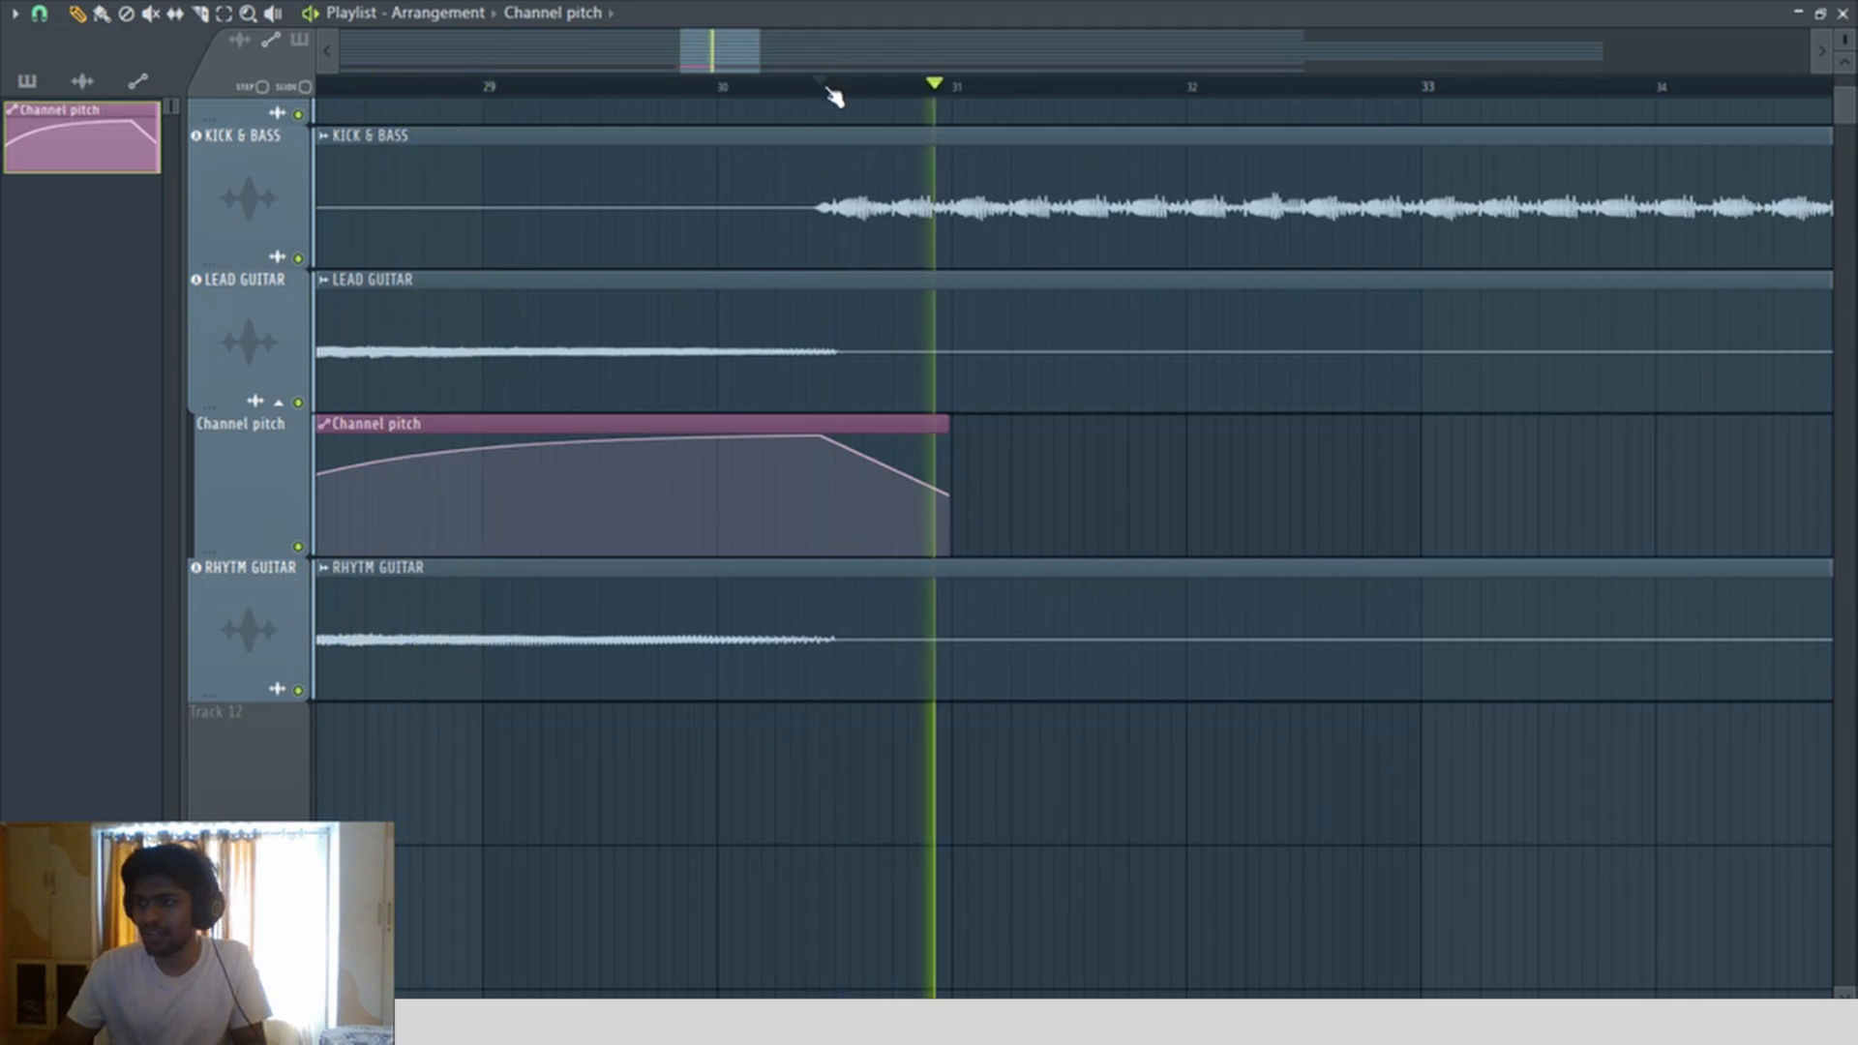
{"action": "scroll", "coordinate": [829, 87], "scroll_direction": "down", "scroll_amount": 2}
Step: Move the Channel pitch peak back to about bar 29.2 and reshape the rise so it starts slowly and steepens
{"action": "left_click", "coordinate": [489, 85]}
{"action": "left_click_drag", "start_coordinate": [688, 445], "coordinate": [786, 147]}
{"action": "key", "text": "space"}
{"action": "key", "text": "space"}
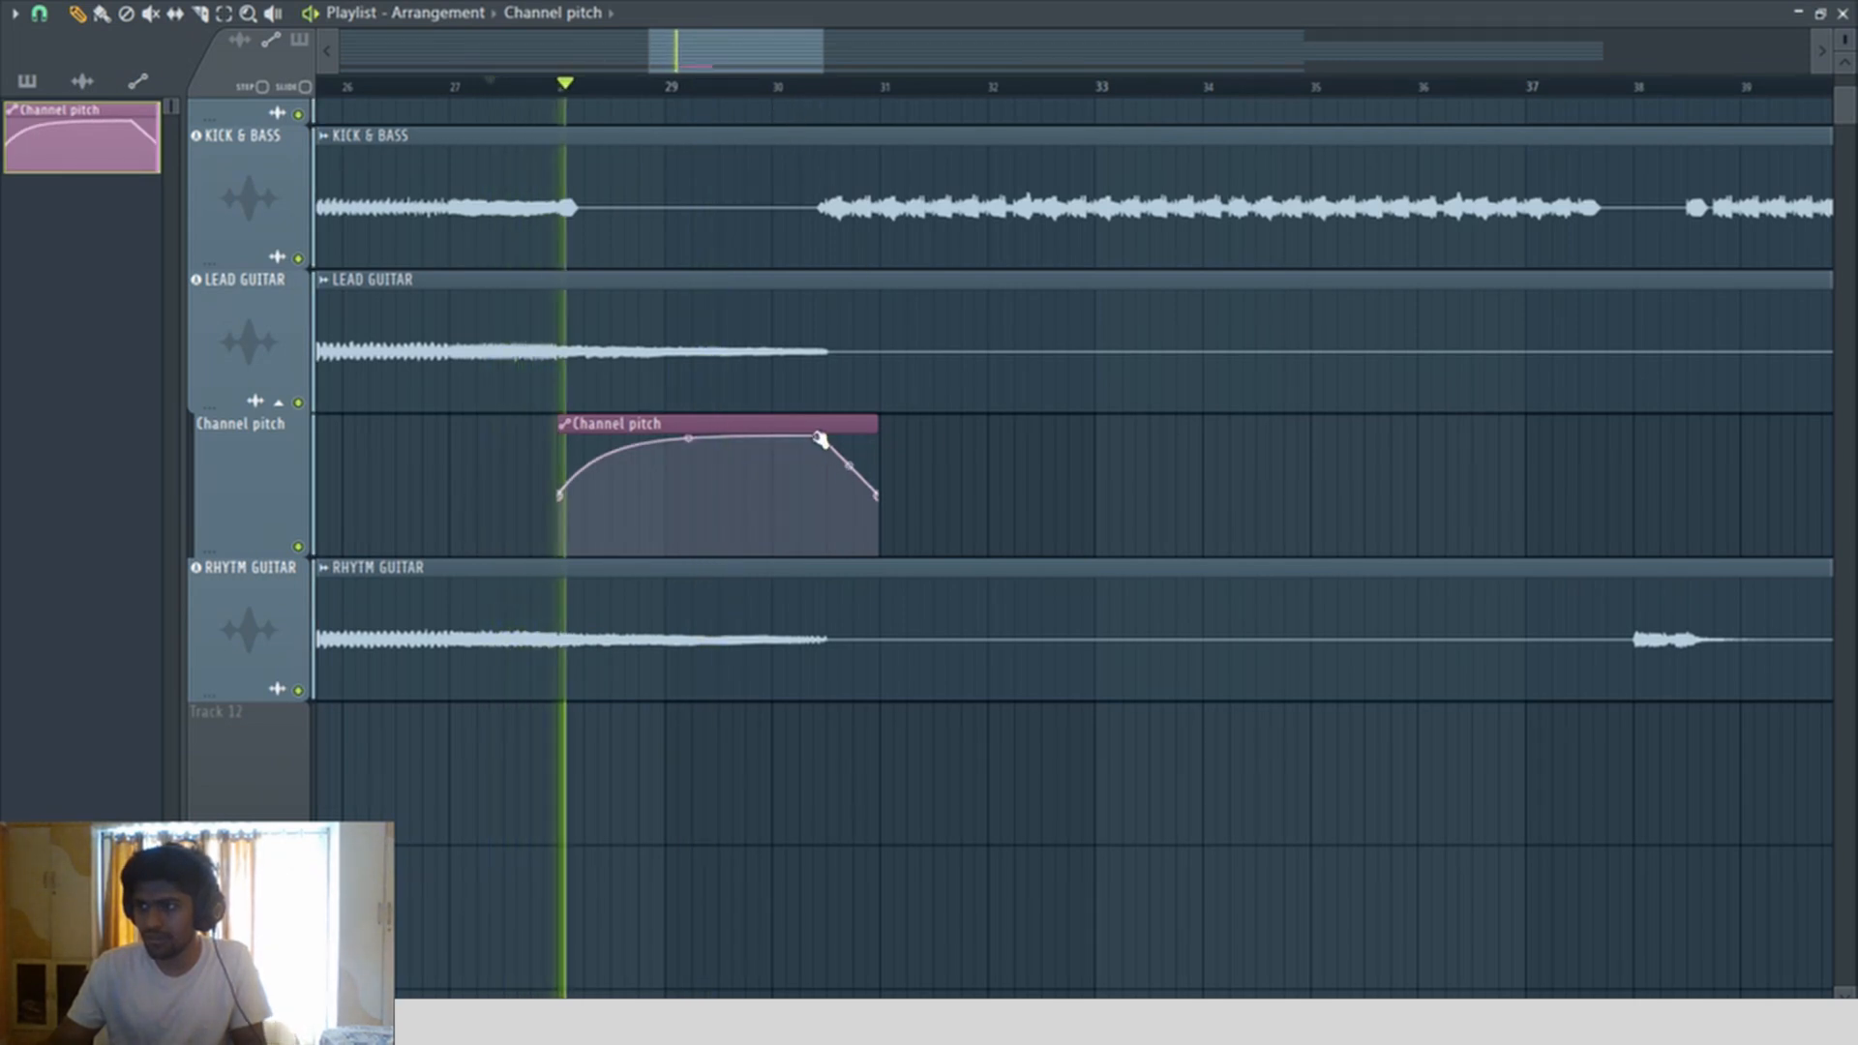
{"action": "left_click_drag", "start_coordinate": [822, 437], "coordinate": [692, 436]}
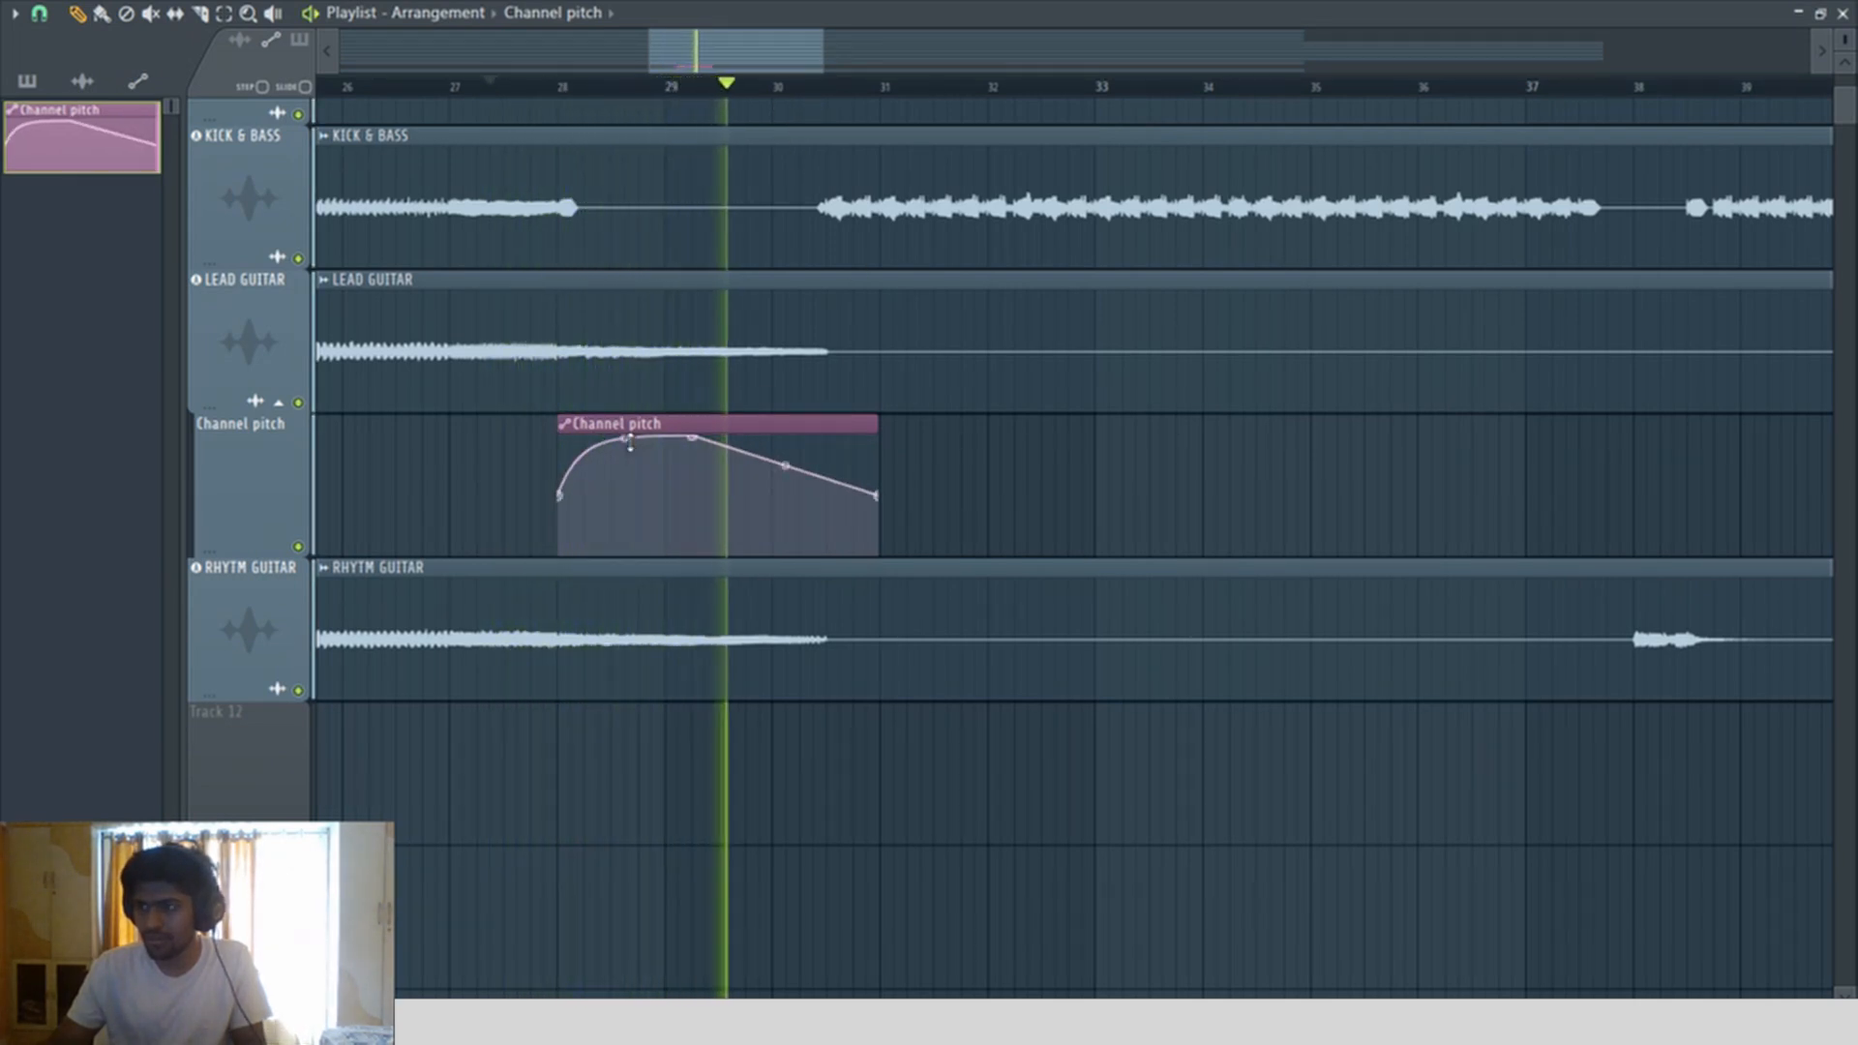
{"action": "left_click_drag", "start_coordinate": [623, 440], "coordinate": [645, 227]}
Step: Add a pitch point at the clip's minimum near bar 30.5, with a curved fall from the peak, and stop playback
{"action": "left_click_drag", "start_coordinate": [552, 92], "coordinate": [1142, 886]}
{"action": "left_click_drag", "start_coordinate": [904, 556], "coordinate": [891, 593]}
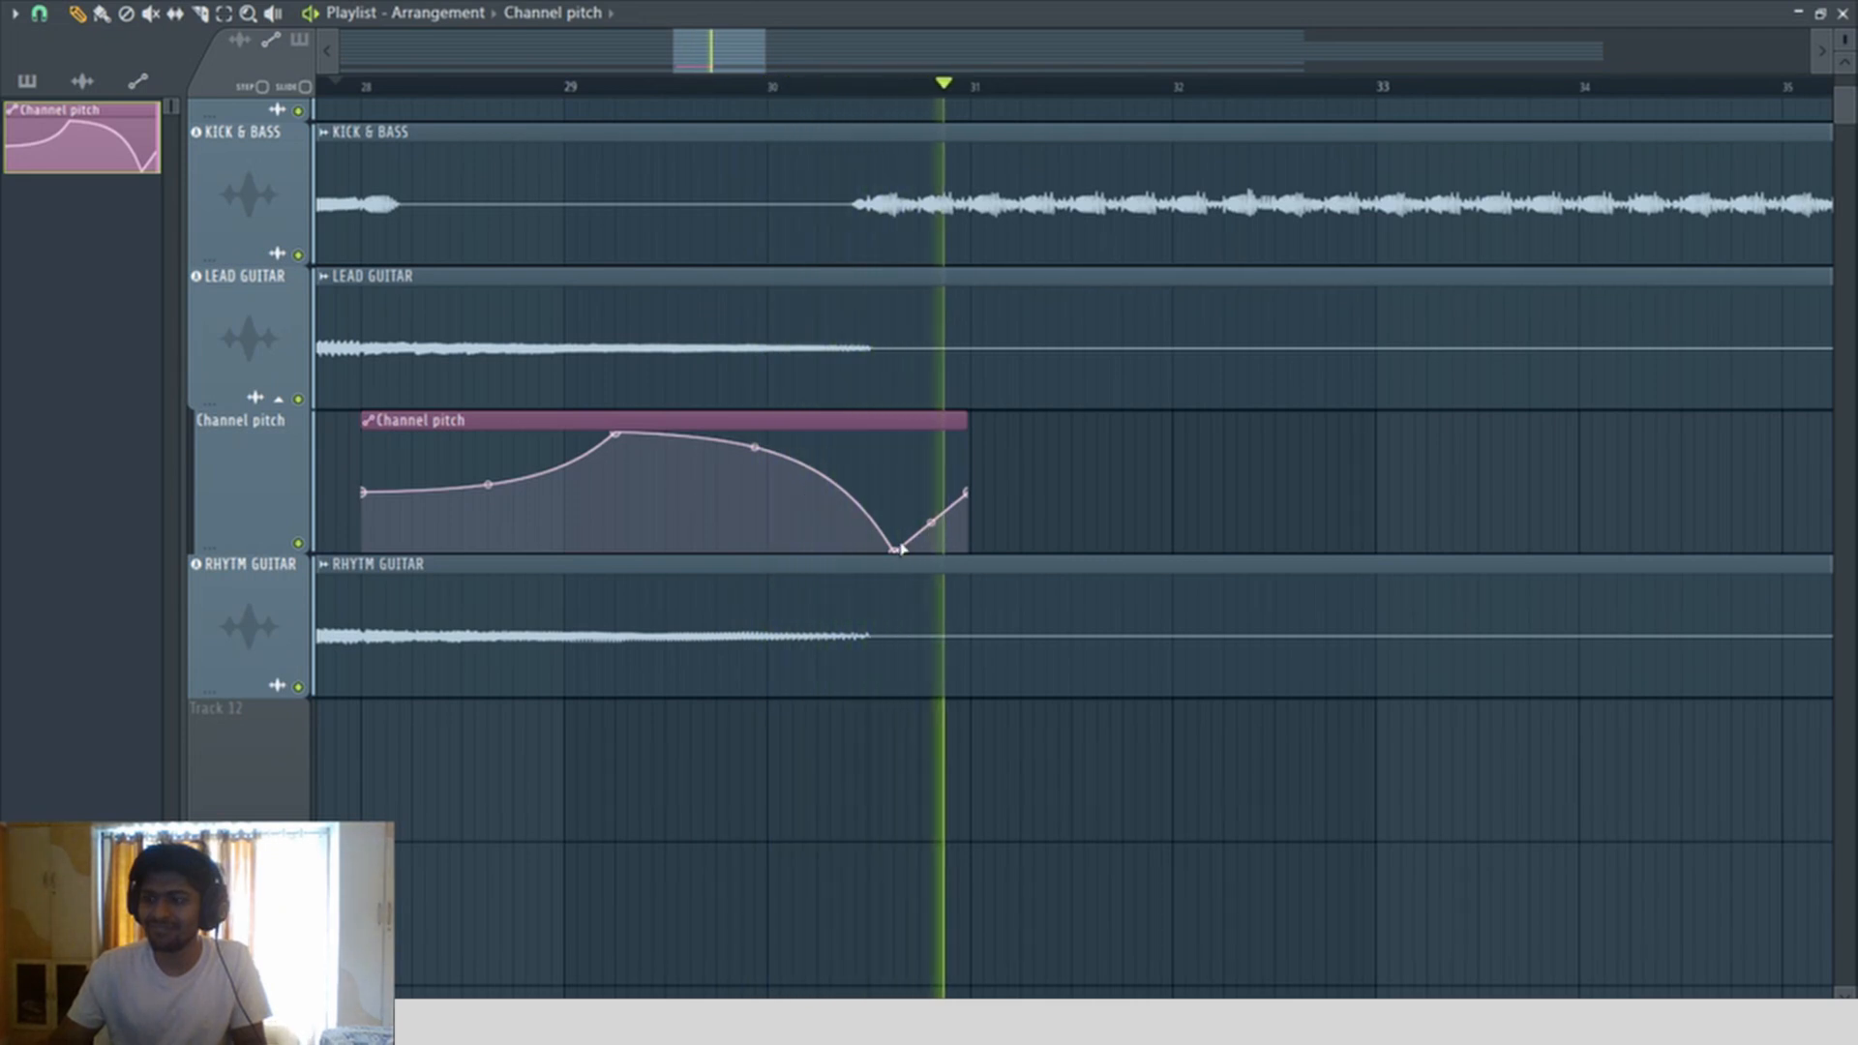
{"action": "left_click_drag", "start_coordinate": [898, 555], "coordinate": [875, 552]}
{"action": "key", "text": "space"}
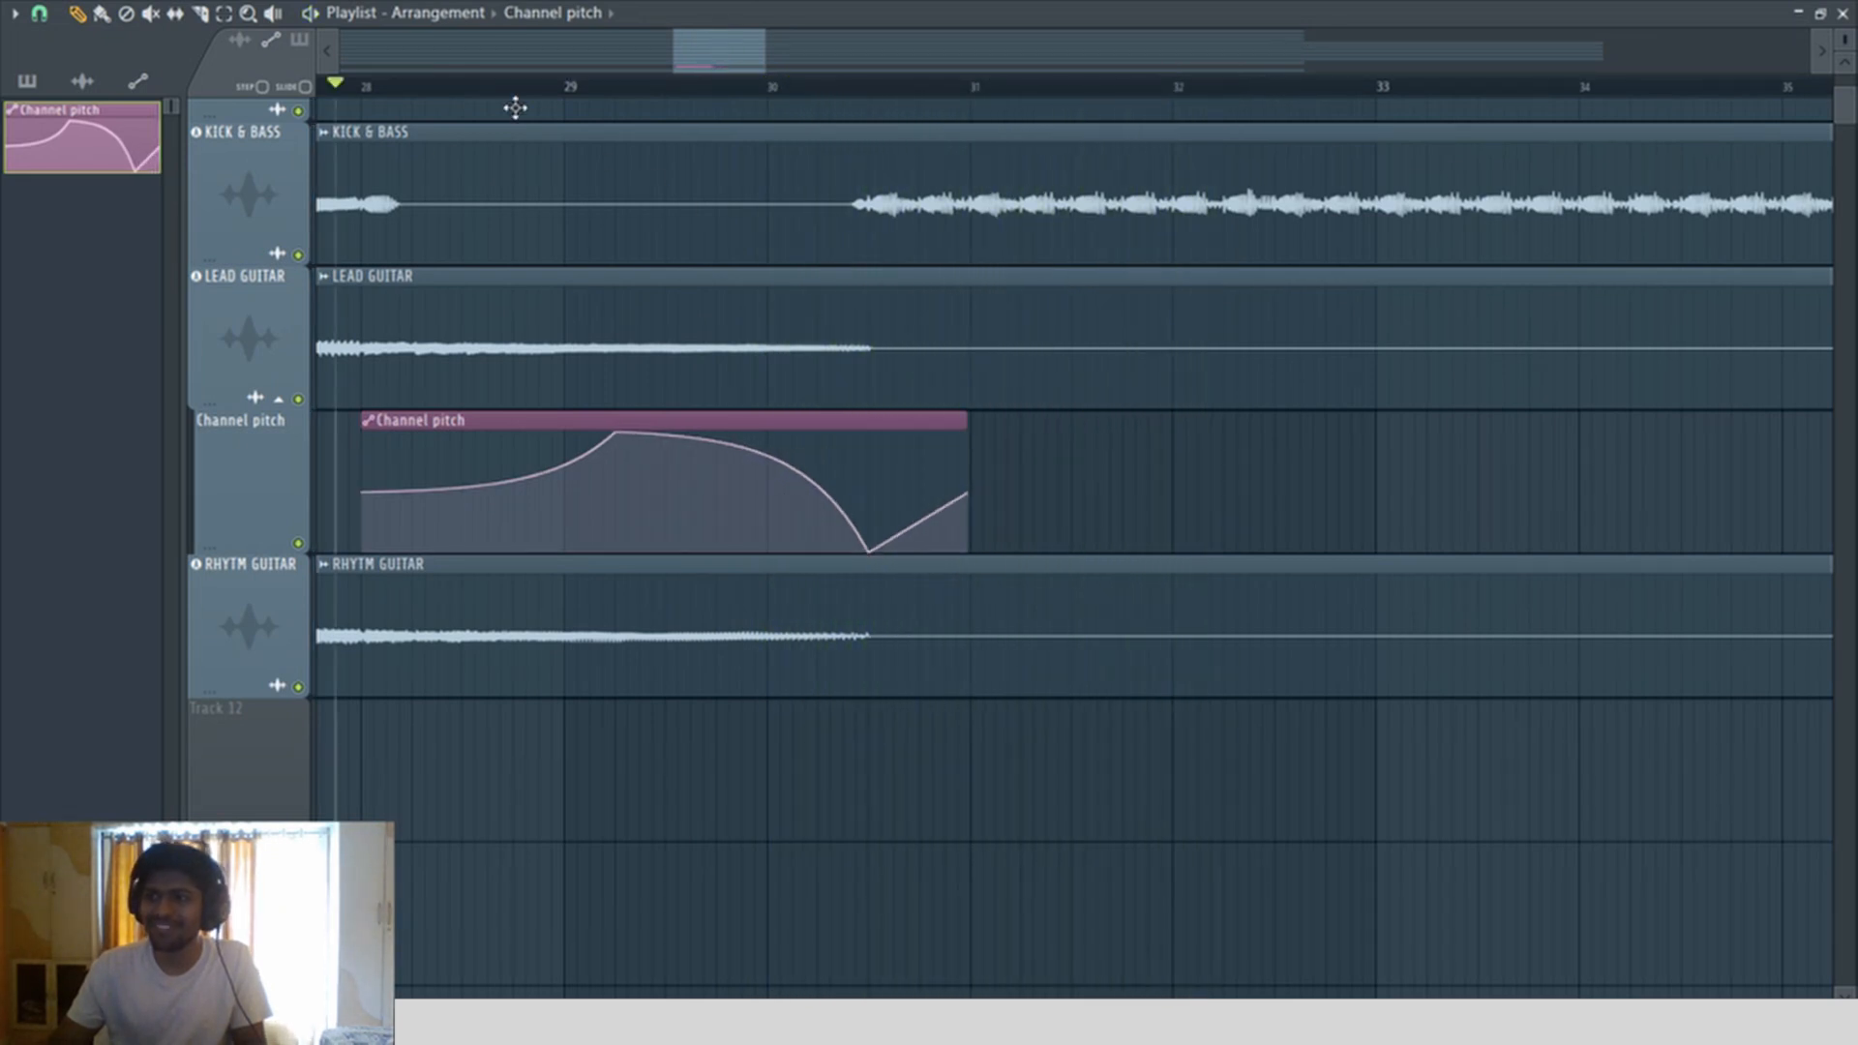
Step: Replay the reshaped LEAD GUITAR pitch sweep from bar 28 with the other tracks
{"action": "key", "text": "space"}
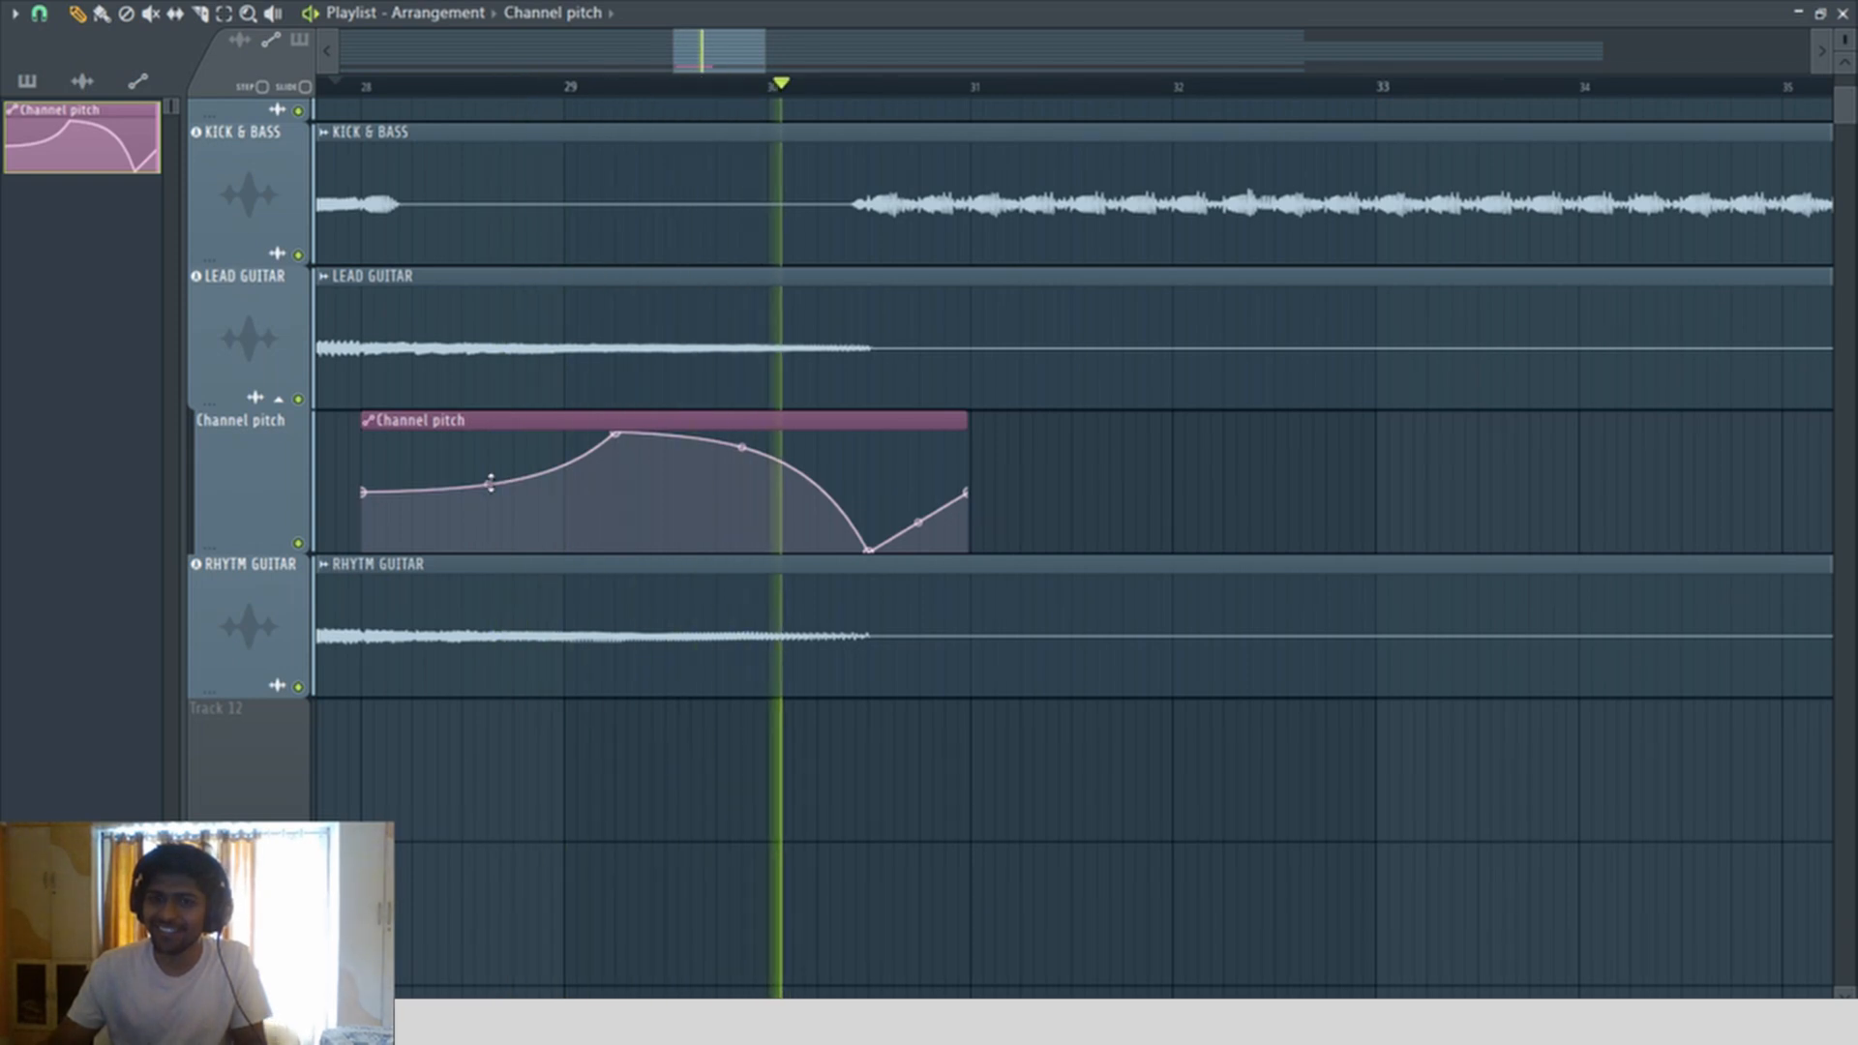
{"action": "key", "text": "space"}
{"action": "scroll", "coordinate": [909, 328], "scroll_direction": "up", "scroll_amount": 3}
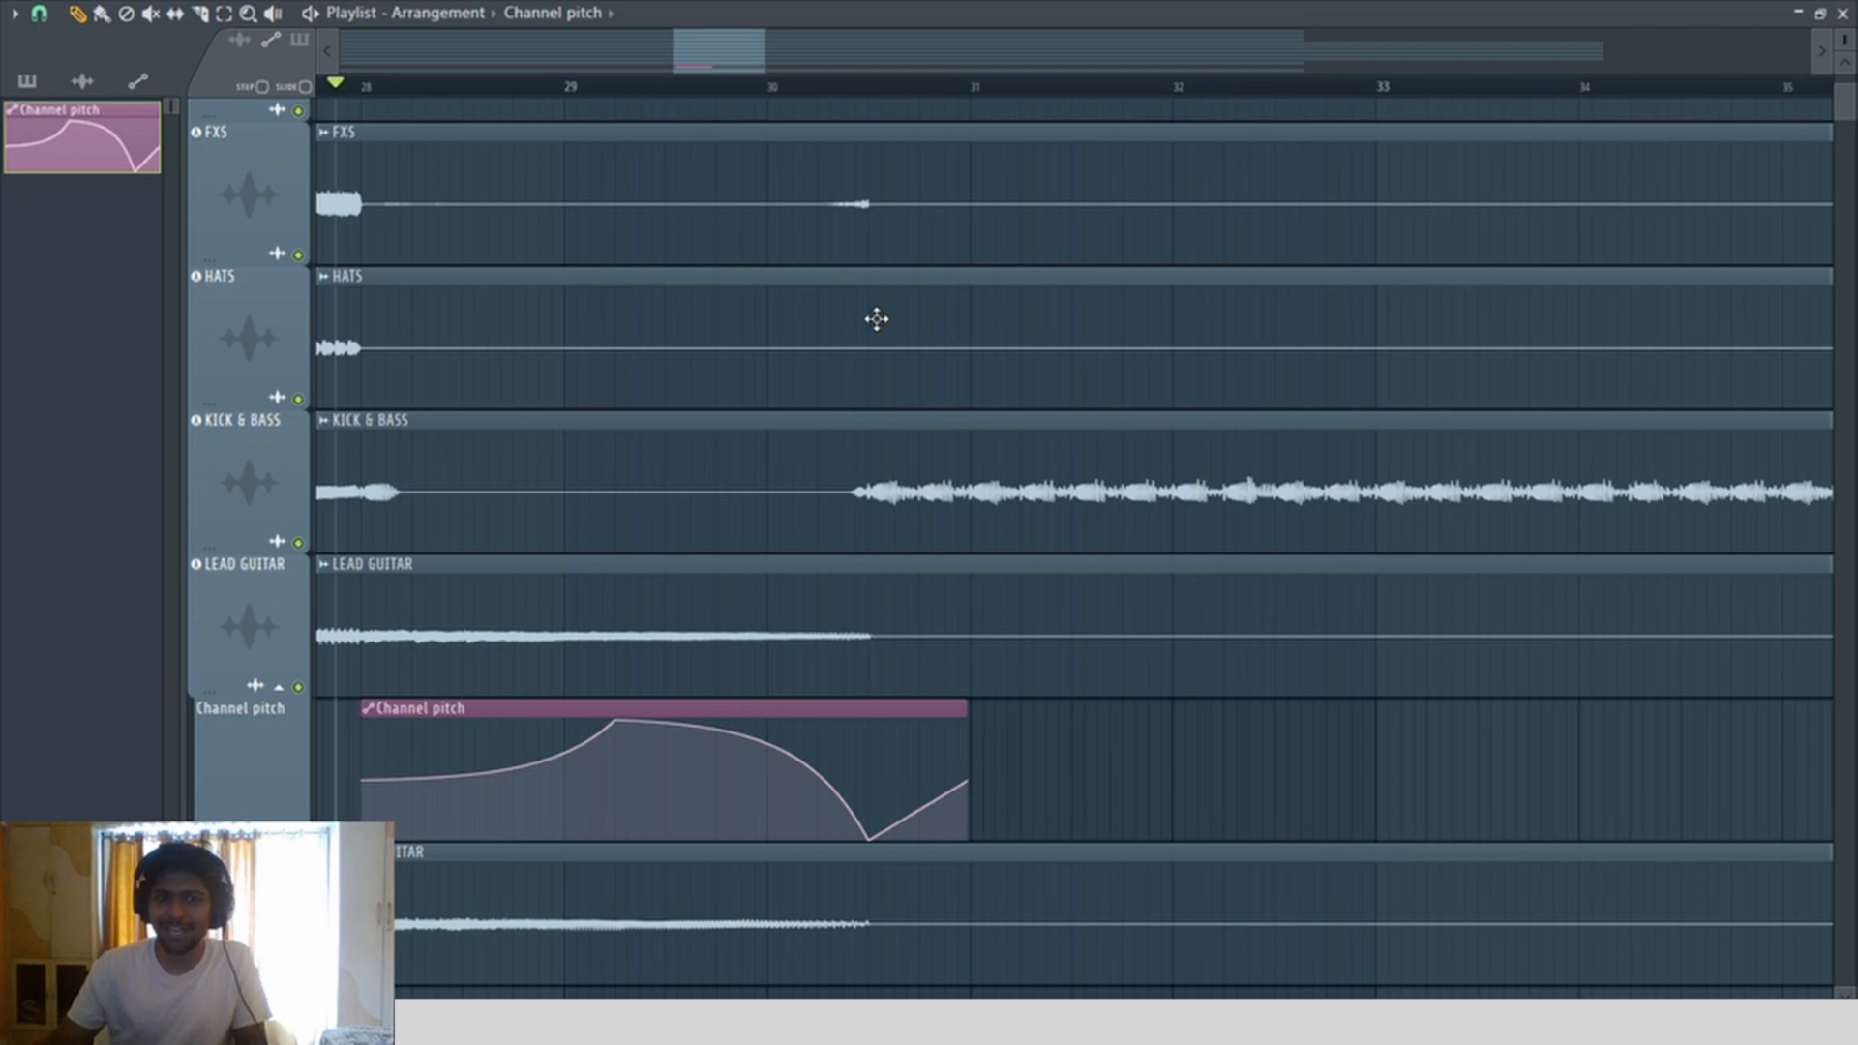
{"action": "scroll", "coordinate": [868, 312], "scroll_direction": "down", "scroll_amount": 5}
{"action": "left_click_drag", "start_coordinate": [734, 610], "coordinate": [867, 664]}
{"action": "key", "text": "ctrl+a"}
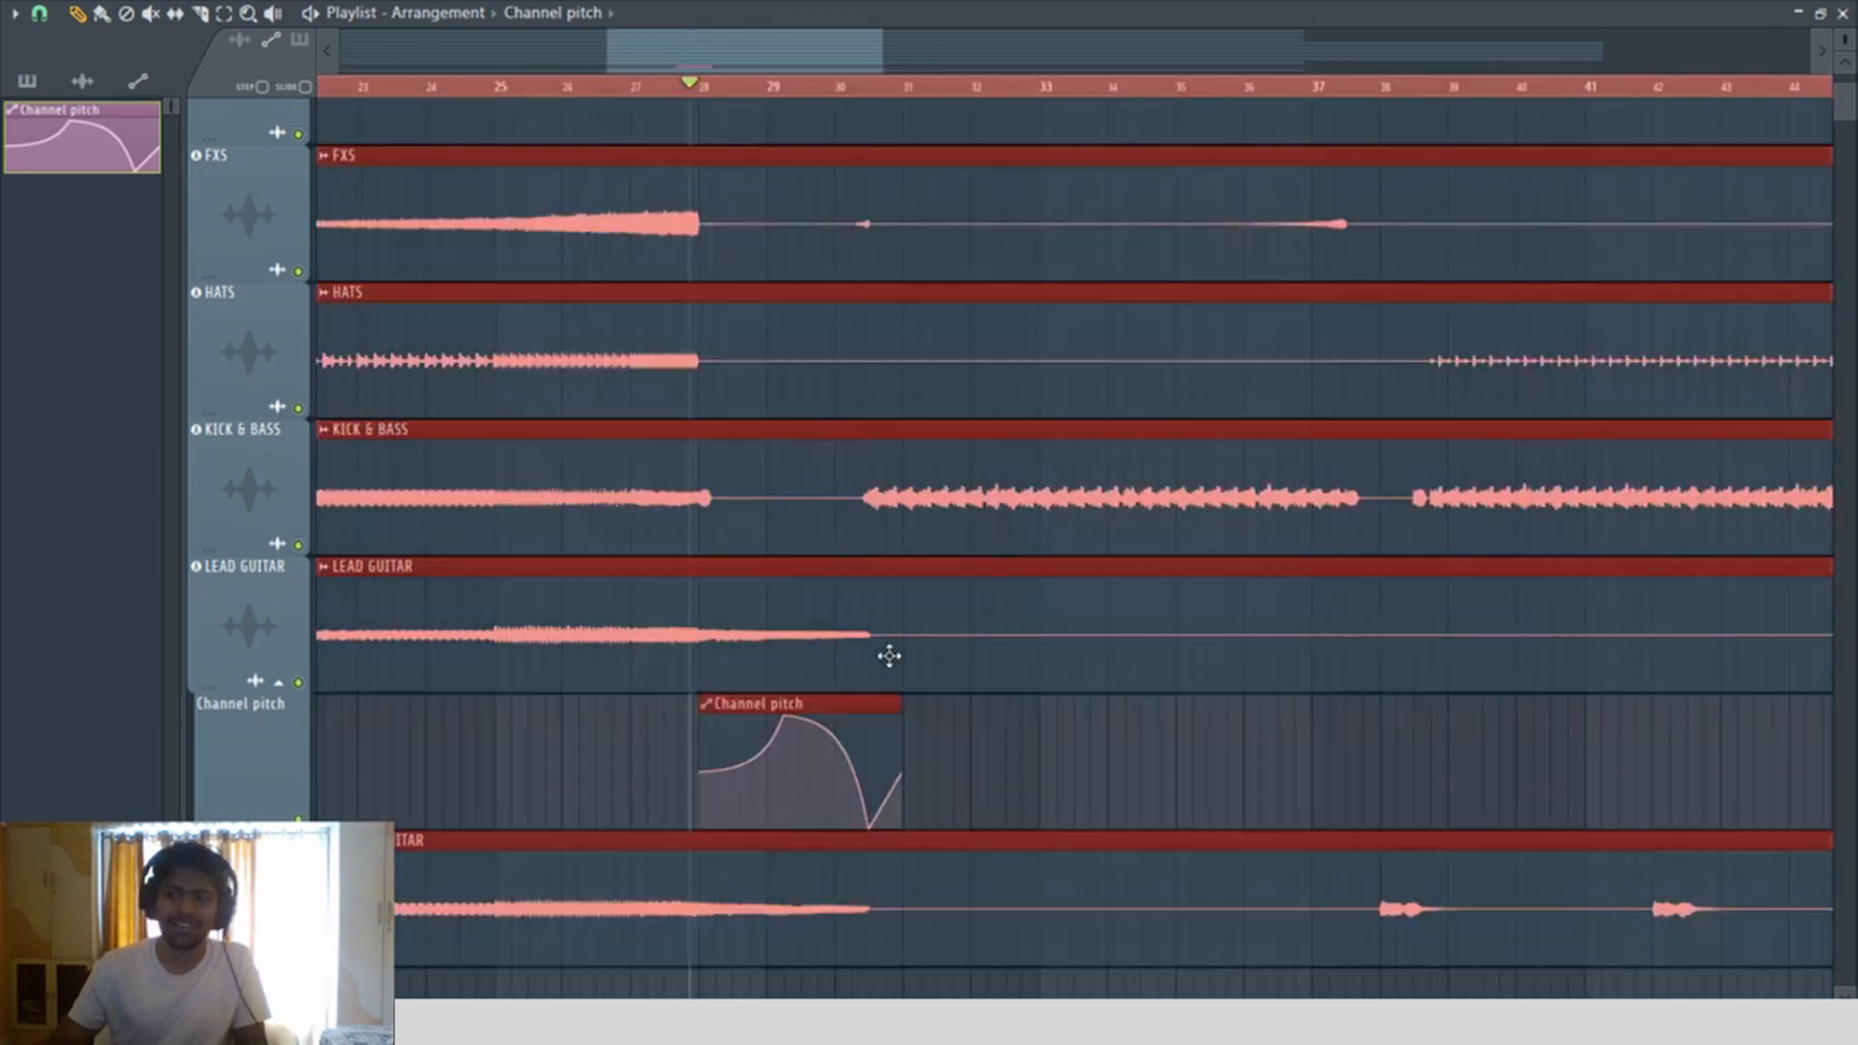
{"action": "left_click", "coordinate": [888, 656]}
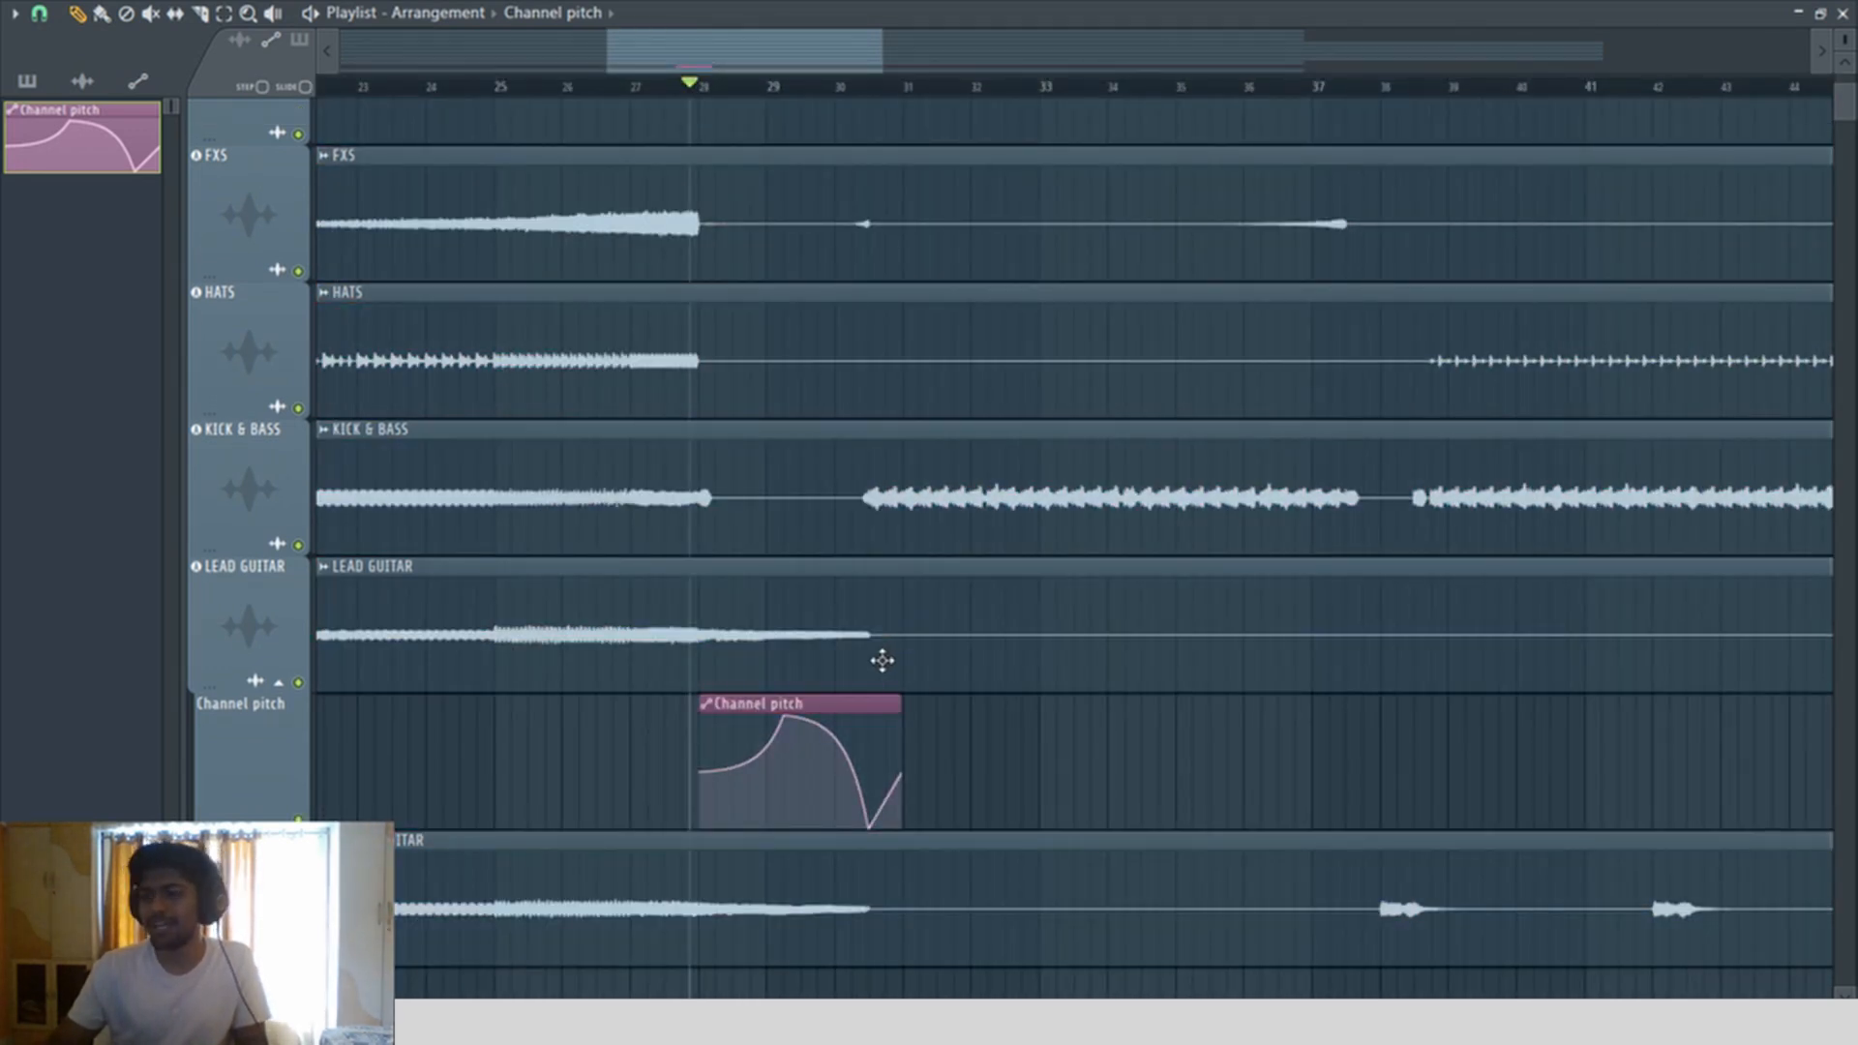
{"action": "scroll", "coordinate": [805, 620], "scroll_direction": "down", "scroll_amount": 2}
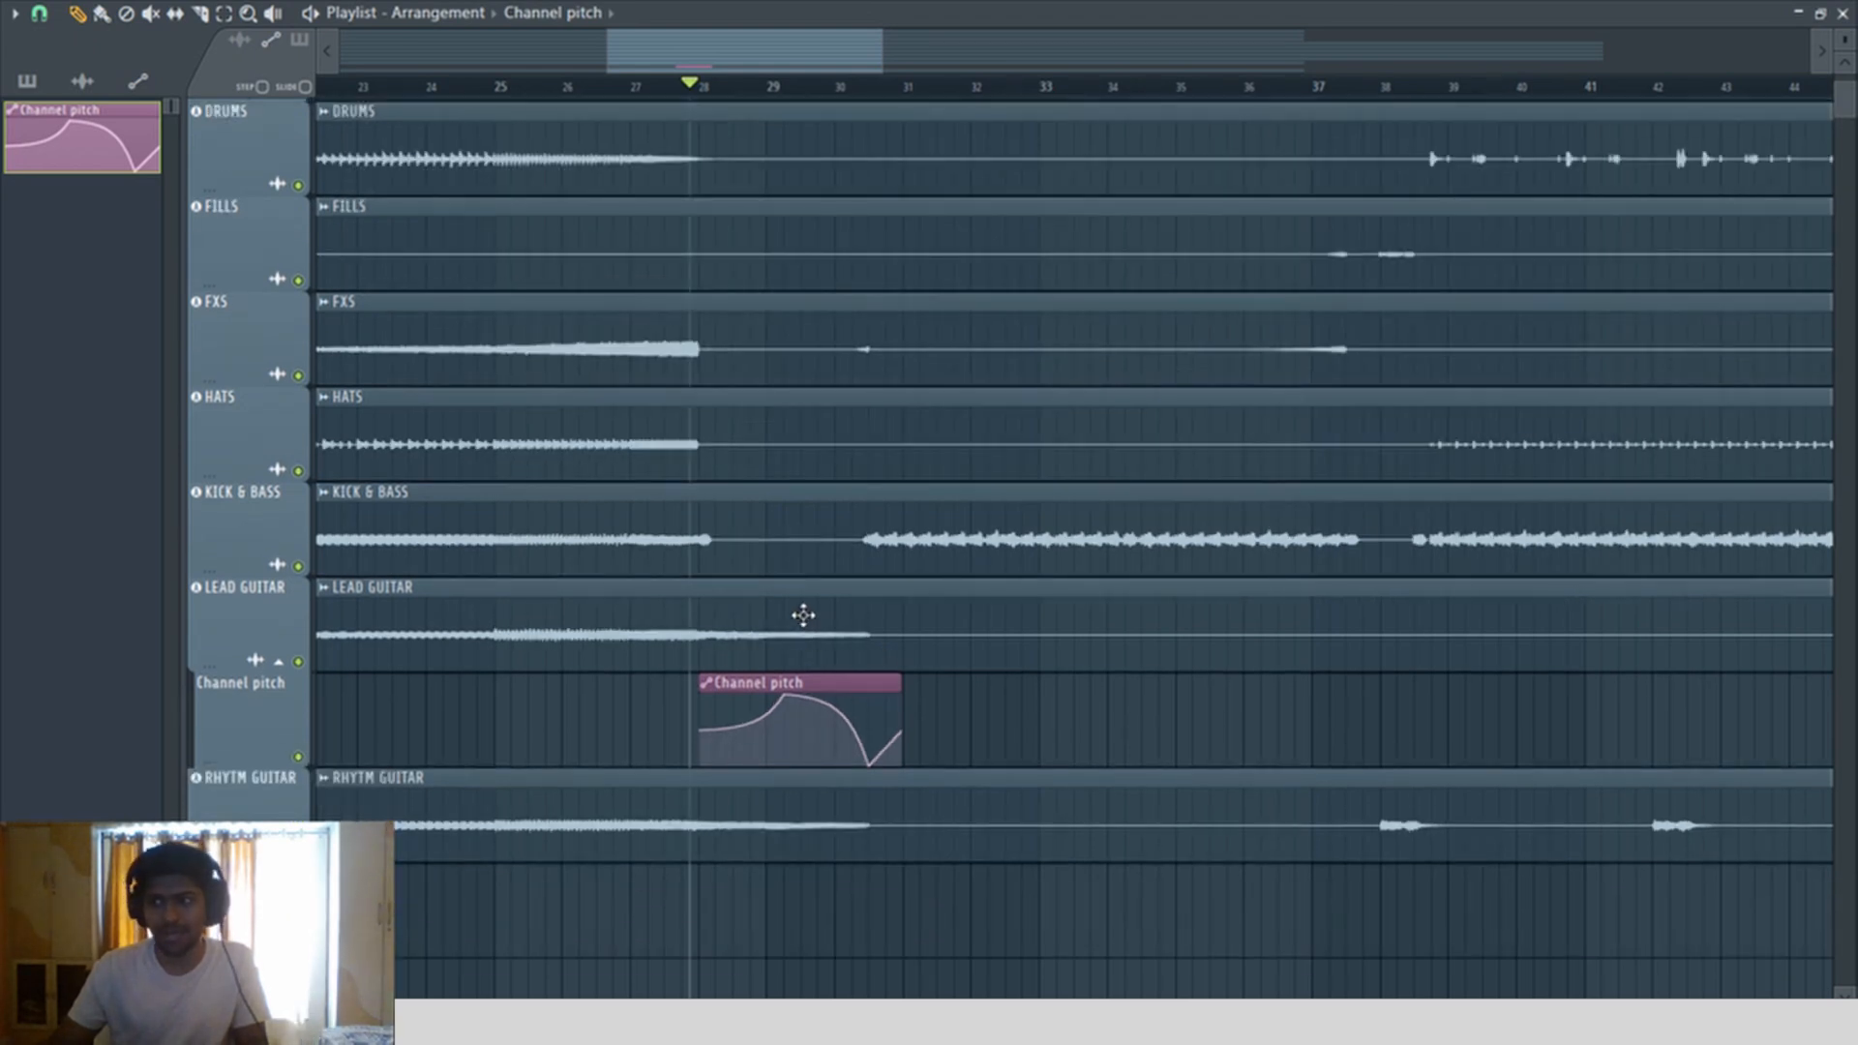
{"action": "scroll", "coordinate": [803, 615], "scroll_direction": "up", "scroll_amount": 3}
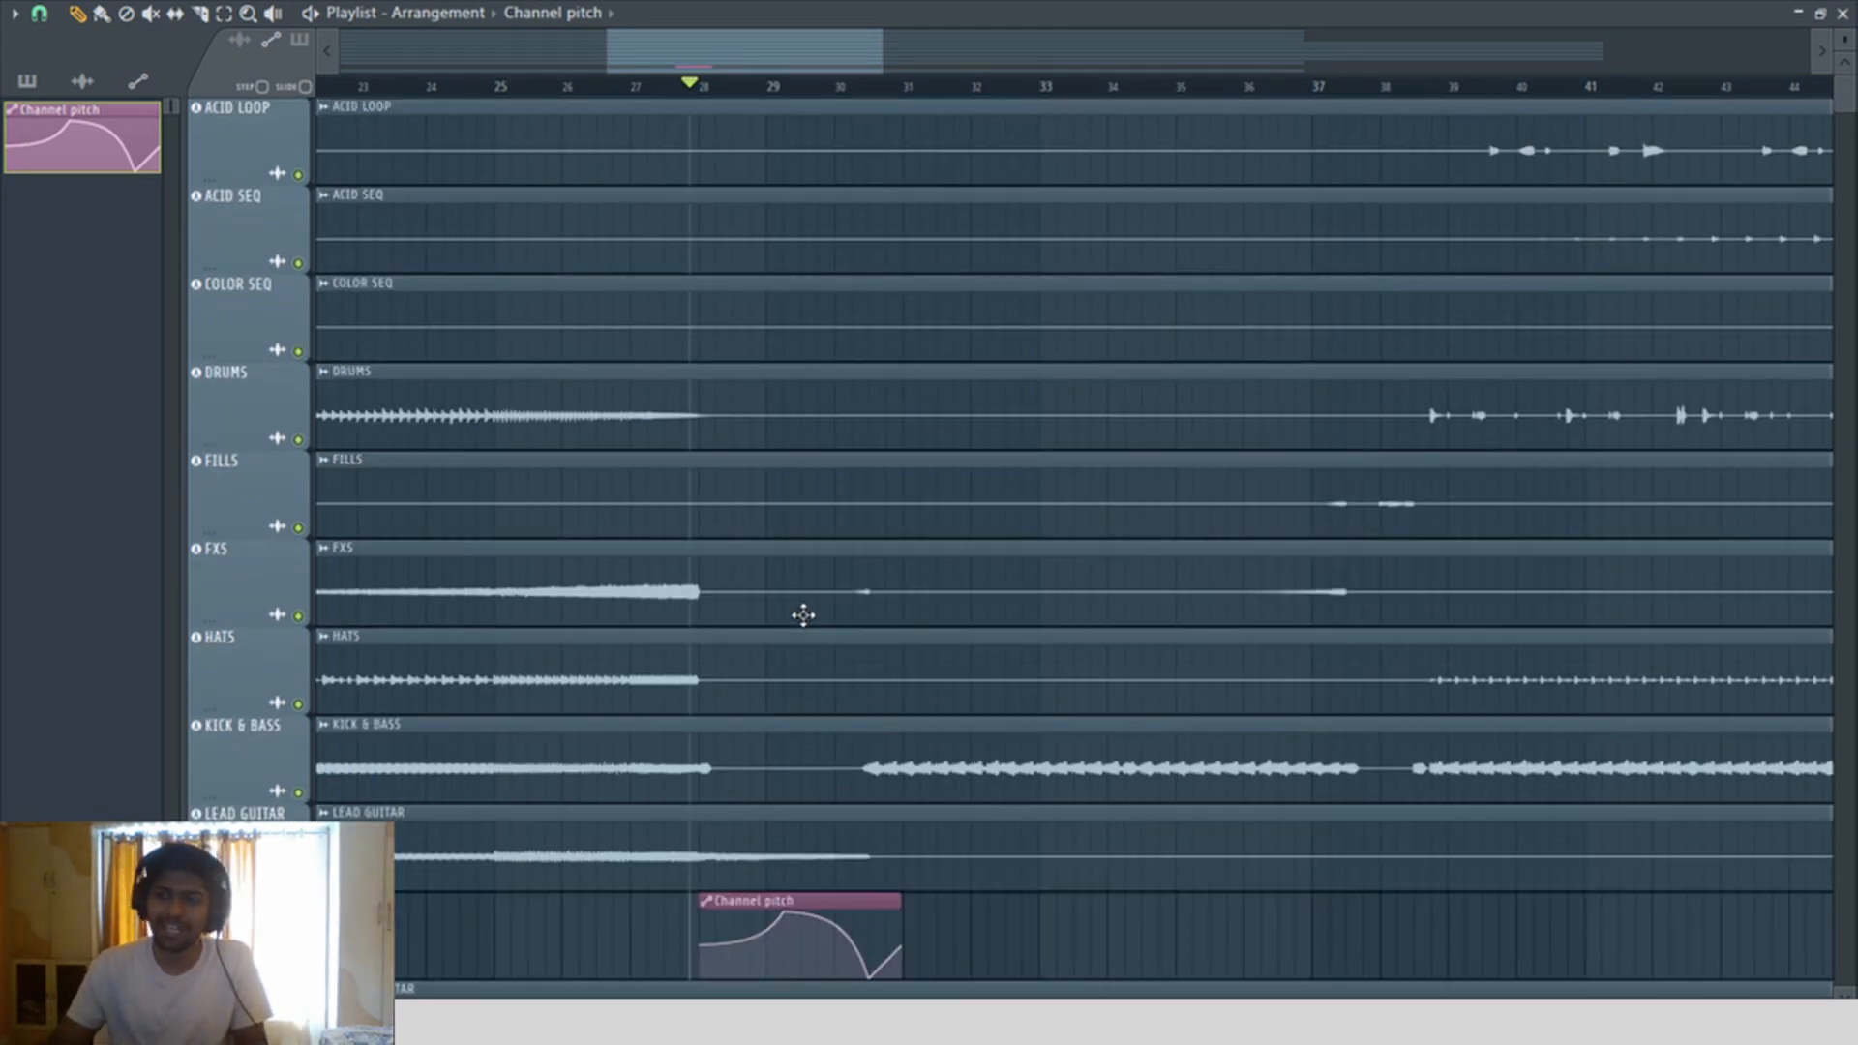
{"action": "scroll", "coordinate": [802, 614], "scroll_direction": "down", "scroll_amount": 2}
{"action": "scroll", "coordinate": [920, 640], "scroll_direction": "up", "scroll_amount": 1}
{"action": "double_click", "coordinate": [590, 92], "text": "ctrl"}
{"action": "left_click", "coordinate": [590, 92], "text": "ctrl"}
{"action": "left_click_drag", "start_coordinate": [590, 94], "coordinate": [495, 107]}
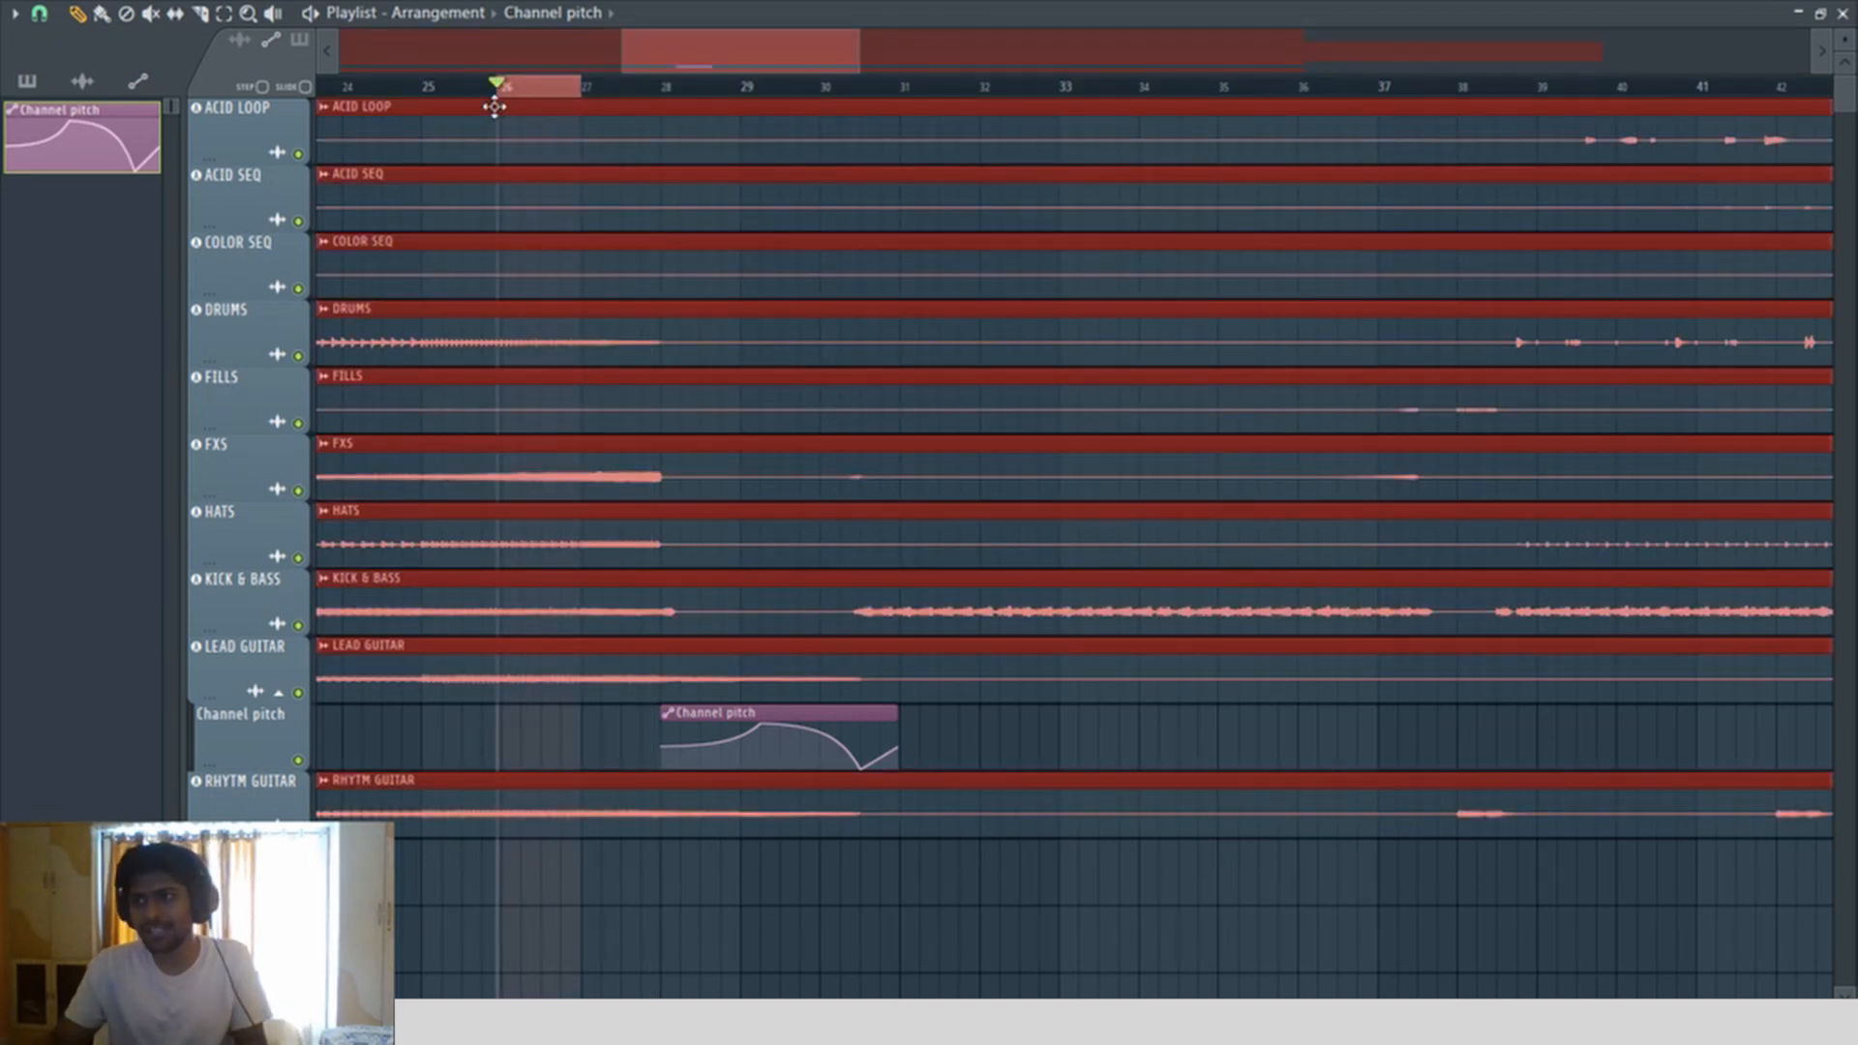
{"action": "left_click", "coordinate": [598, 93]}
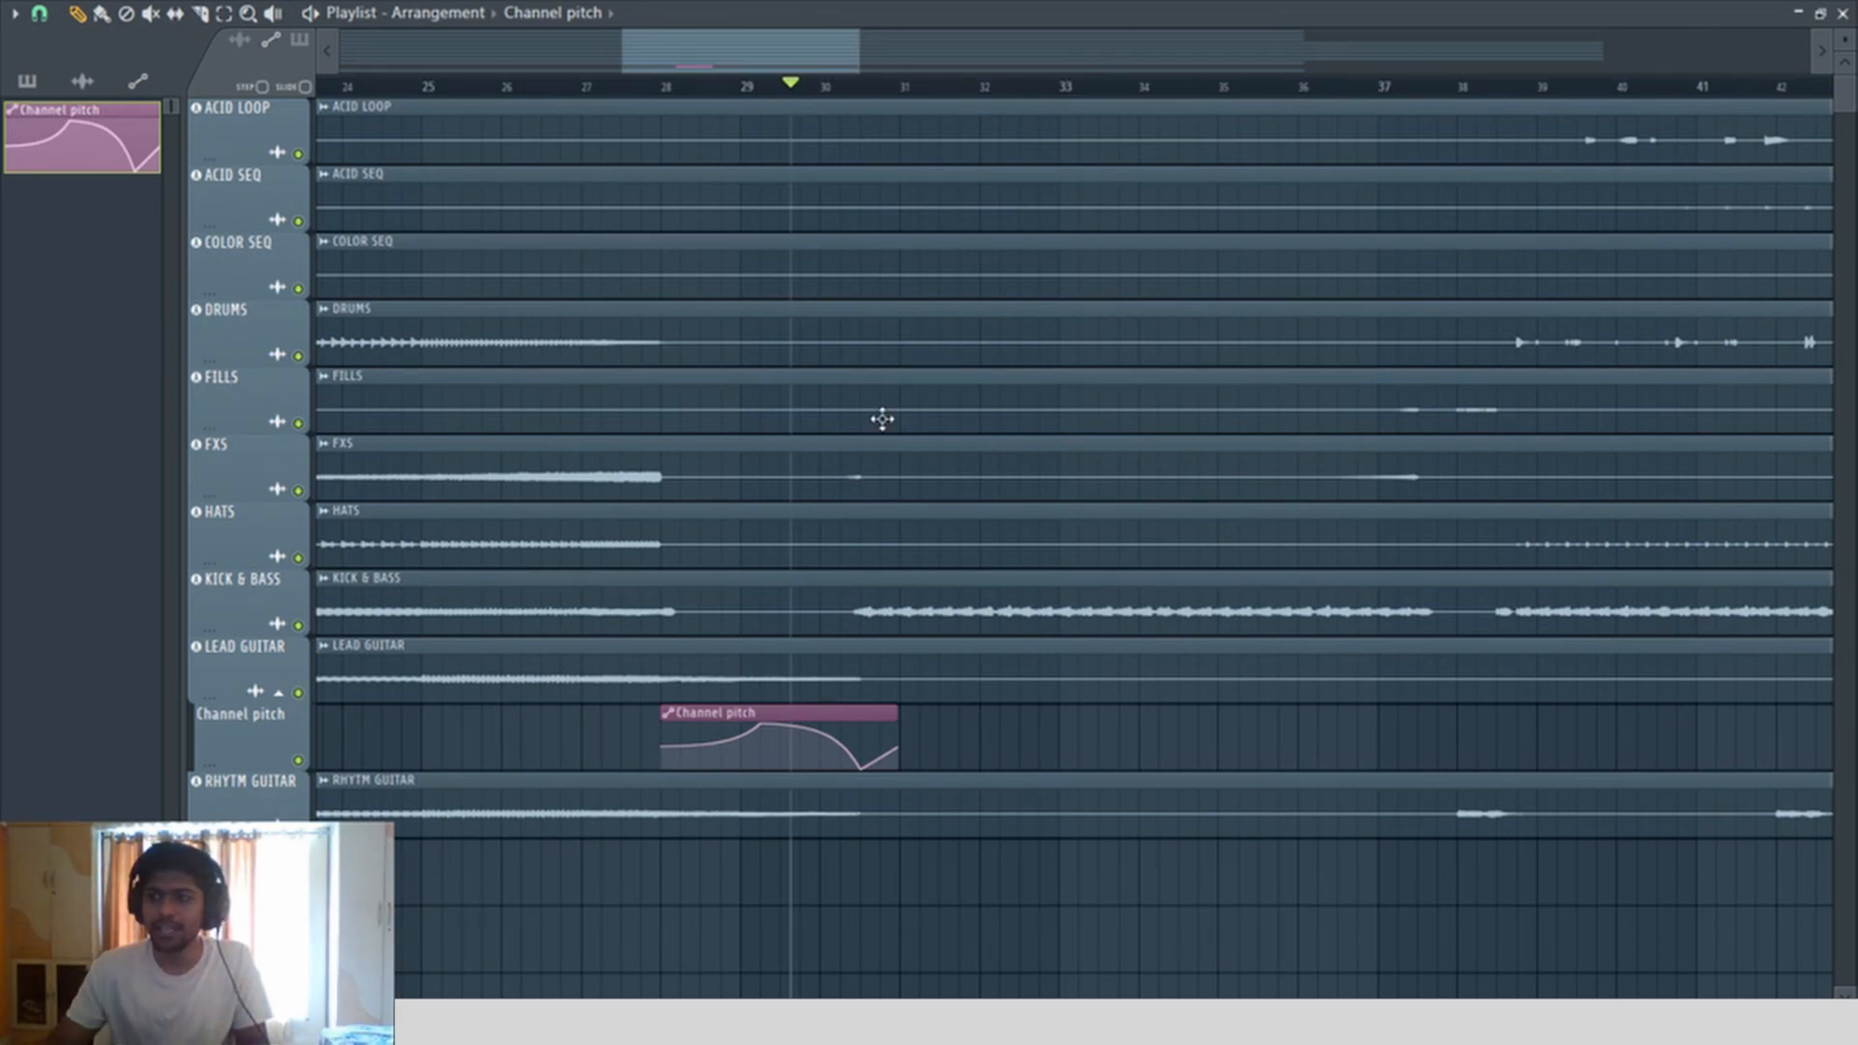
Step: Play the full mix through the transition between bars 28 and 32 and listen to how the pitch sweep meets KICK & BASS
{"action": "scroll", "coordinate": [879, 420], "scroll_direction": "up", "scroll_amount": 2}
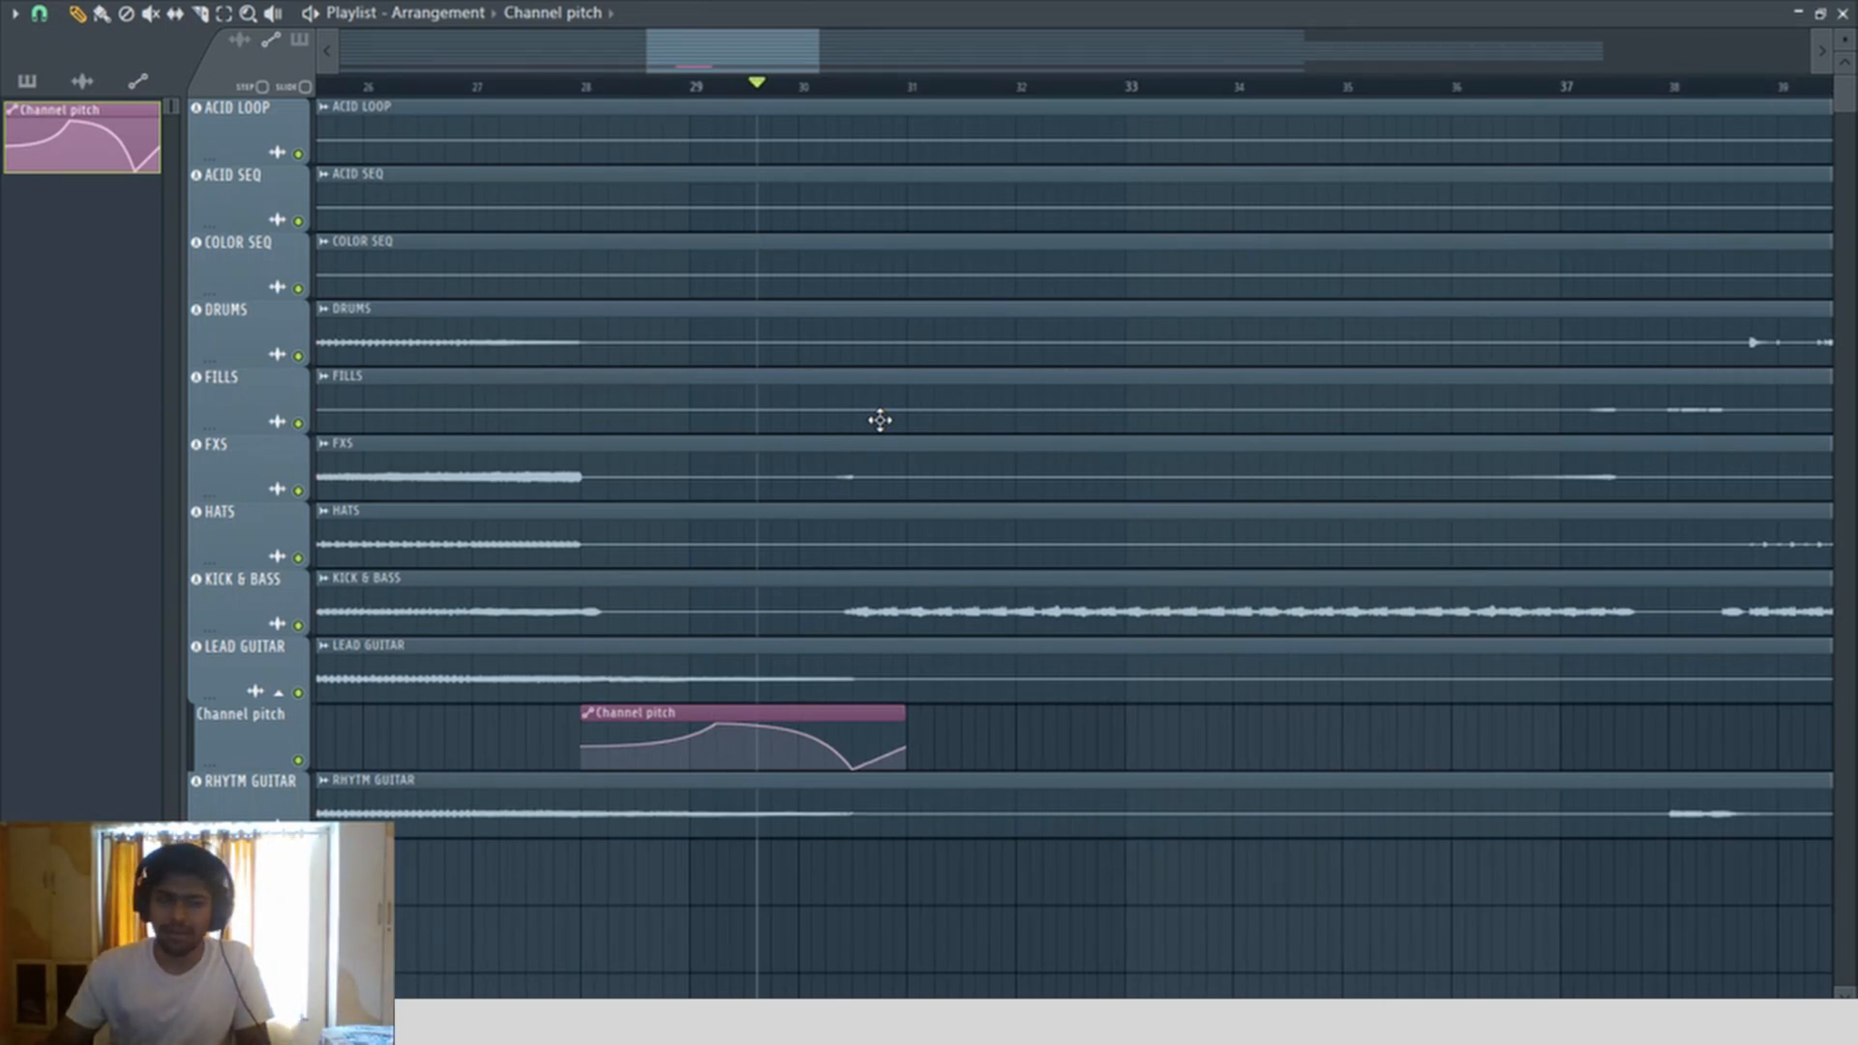
{"action": "left_click", "coordinate": [555, 84]}
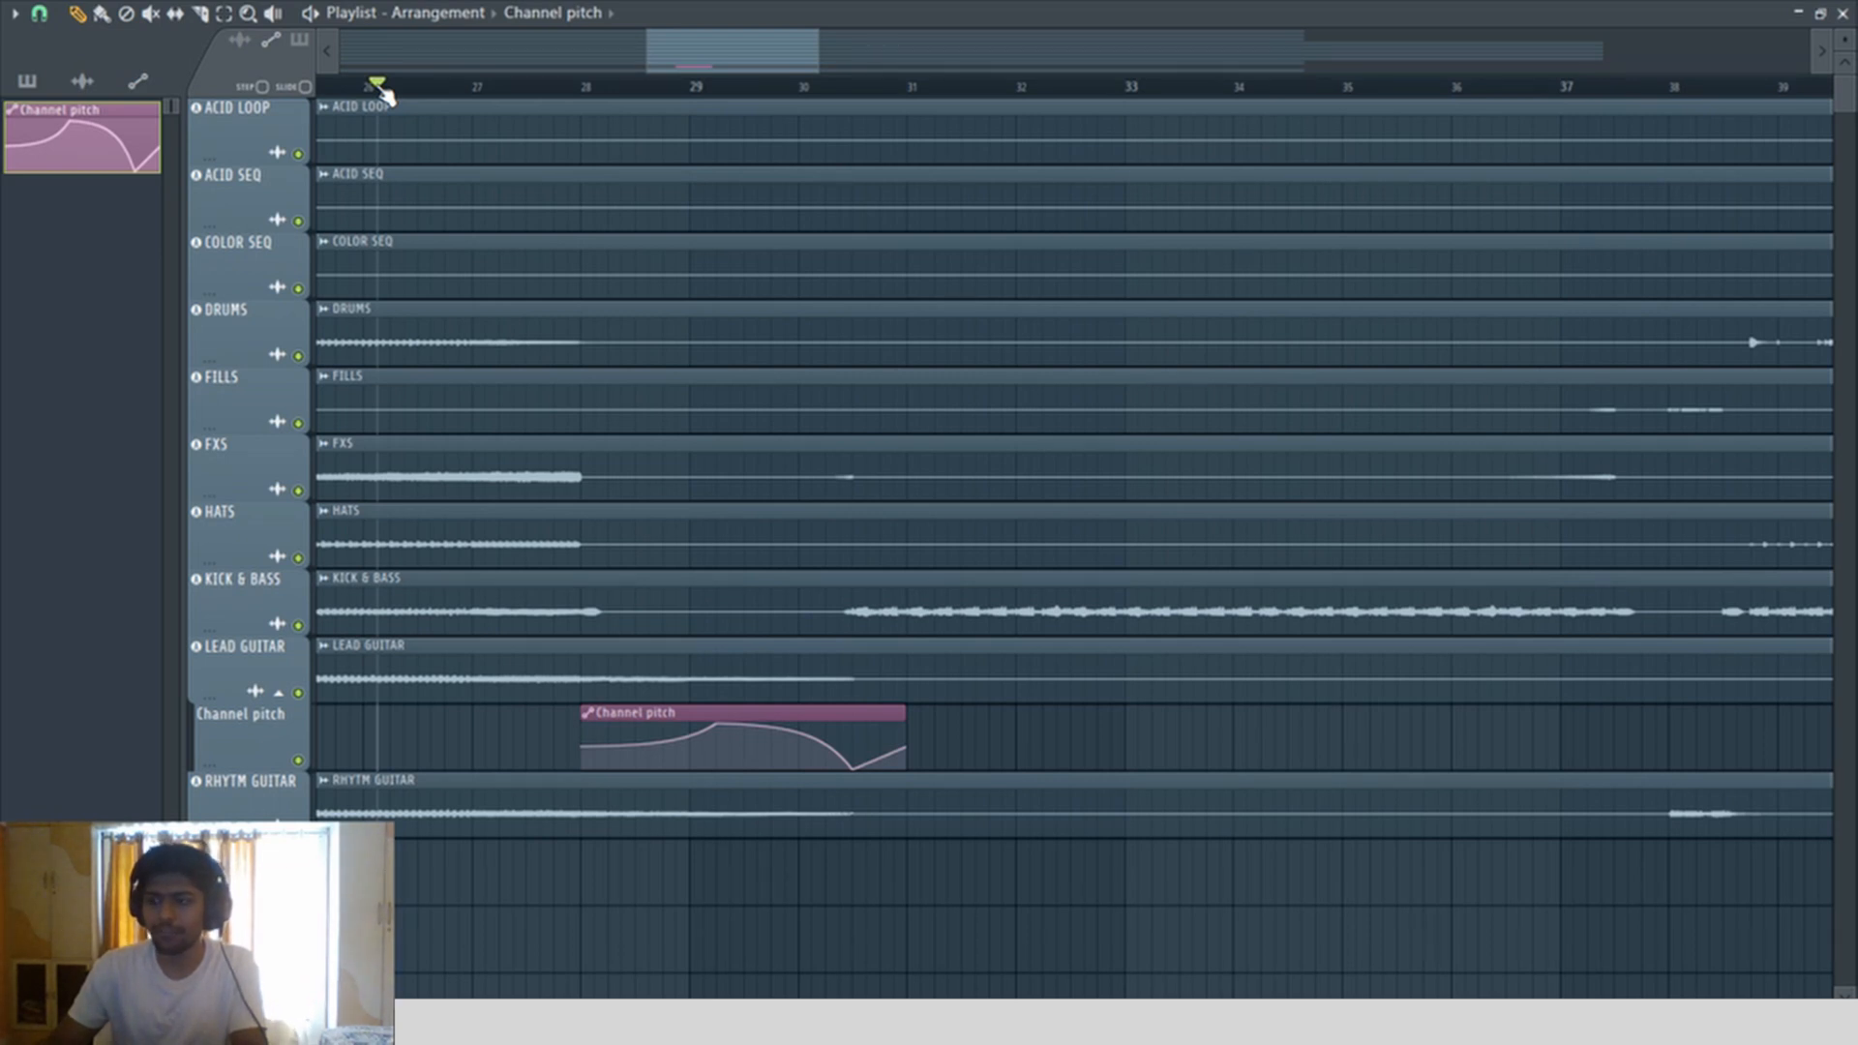
{"action": "scroll", "coordinate": [906, 658], "scroll_direction": "up", "scroll_amount": 3}
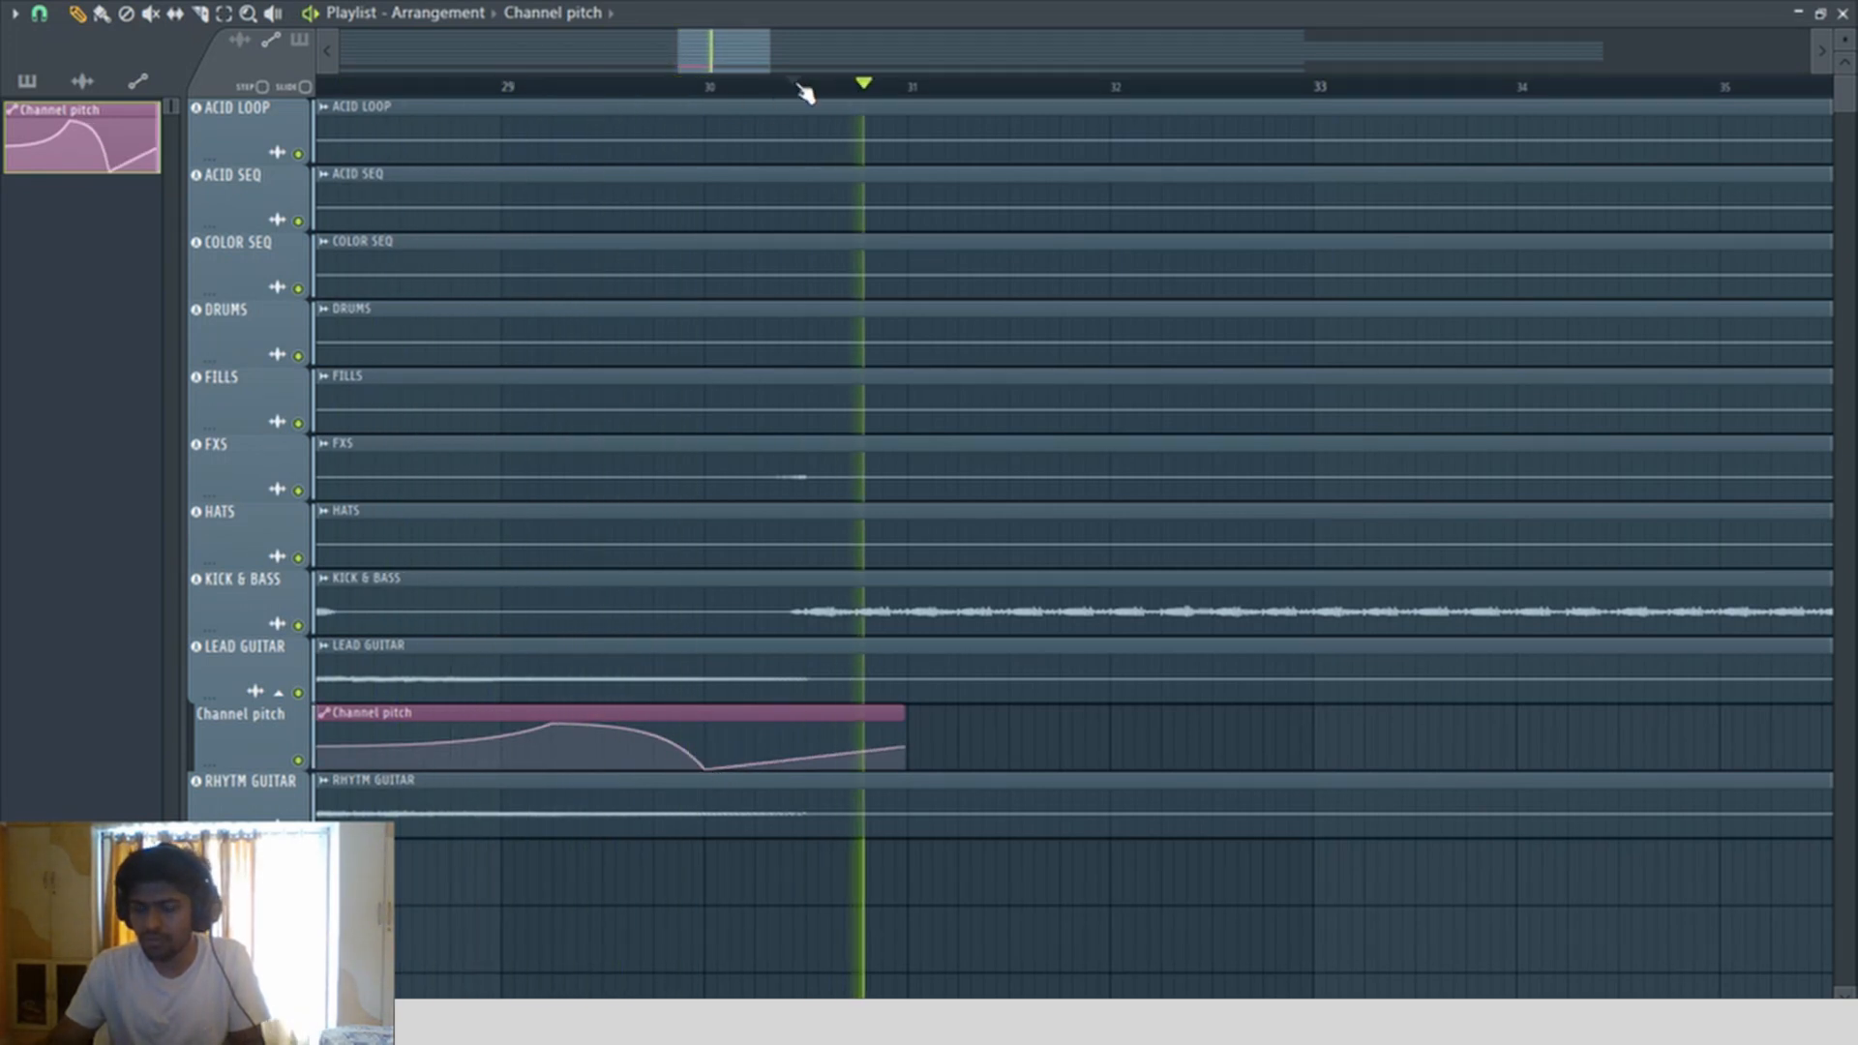
{"action": "scroll", "coordinate": [804, 92], "scroll_direction": "down", "scroll_amount": 3}
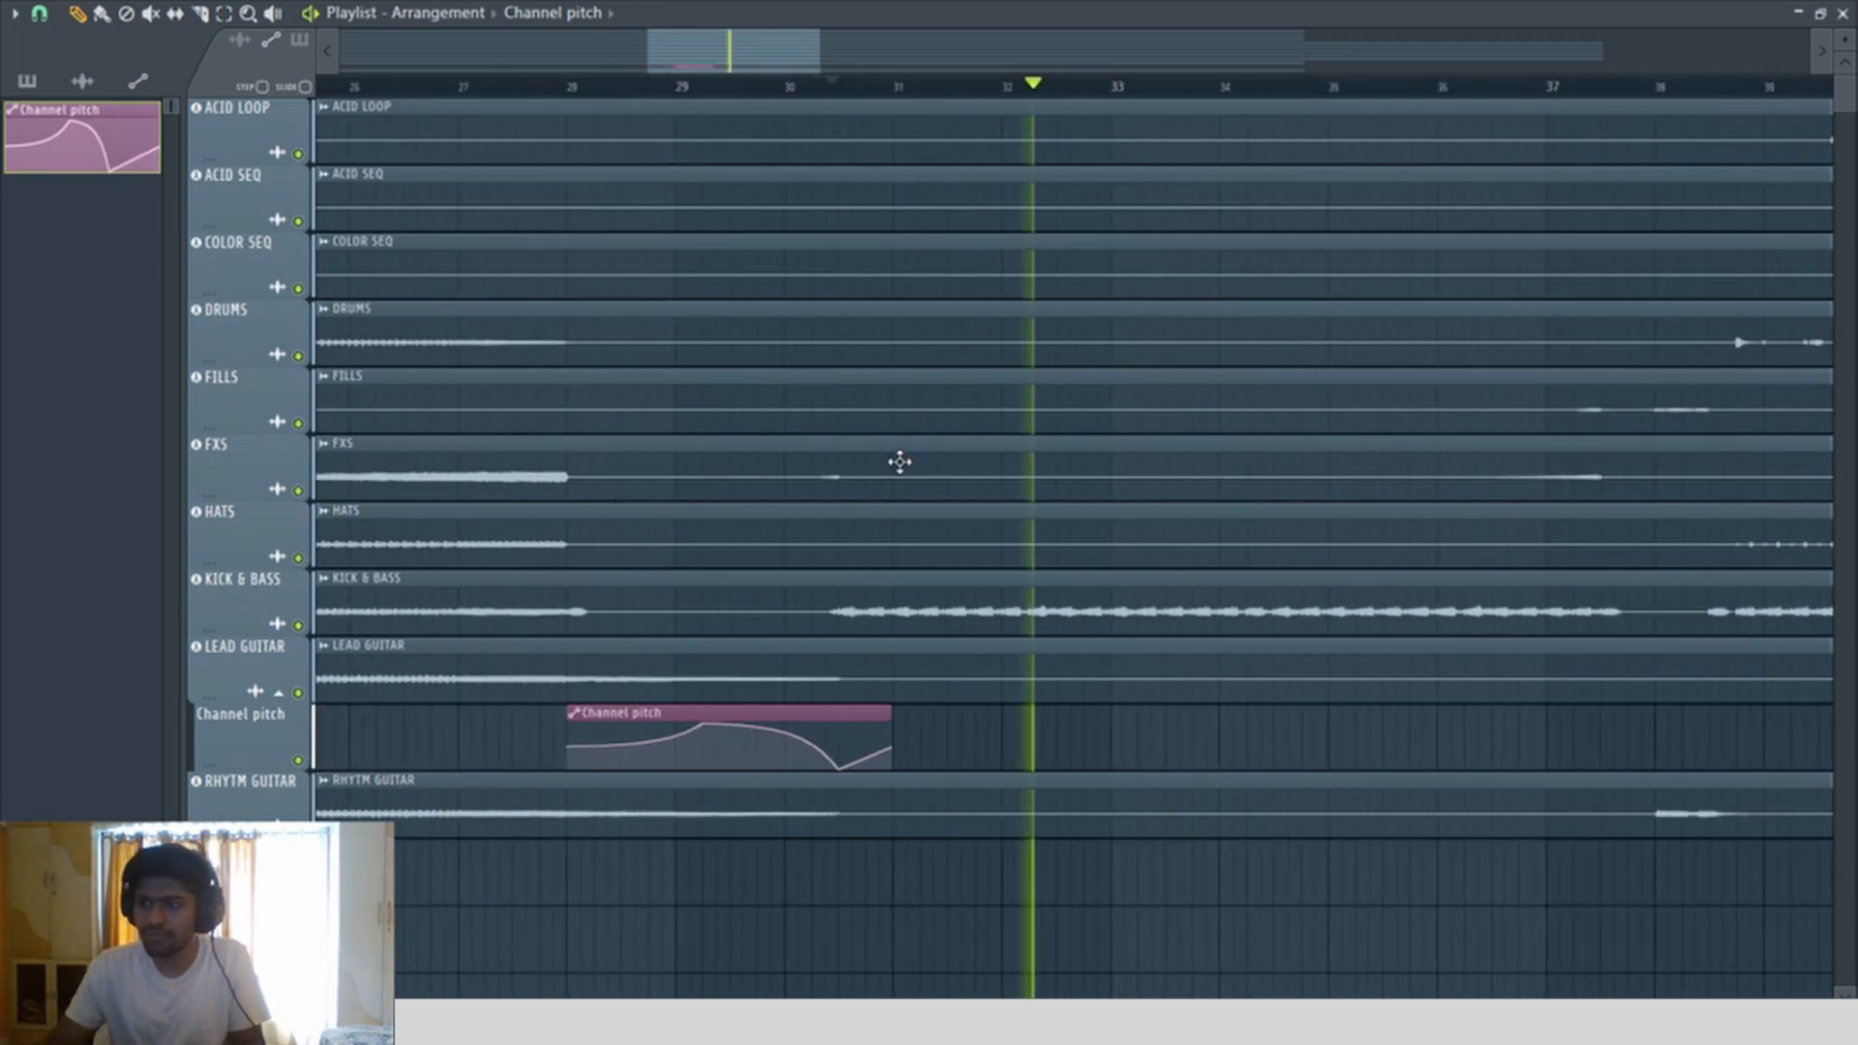
{"action": "scroll", "coordinate": [463, 73], "scroll_direction": "left", "scroll_amount": 1}
Step: Slice the LEAD GUITAR clip at about bars 30.5 and 31.6, delete the section between the cuts and replay the transition
{"action": "left_click", "coordinate": [484, 90]}
{"action": "left_click_drag", "start_coordinate": [514, 232], "coordinate": [930, 784]}
{"action": "left_click", "coordinate": [199, 14]}
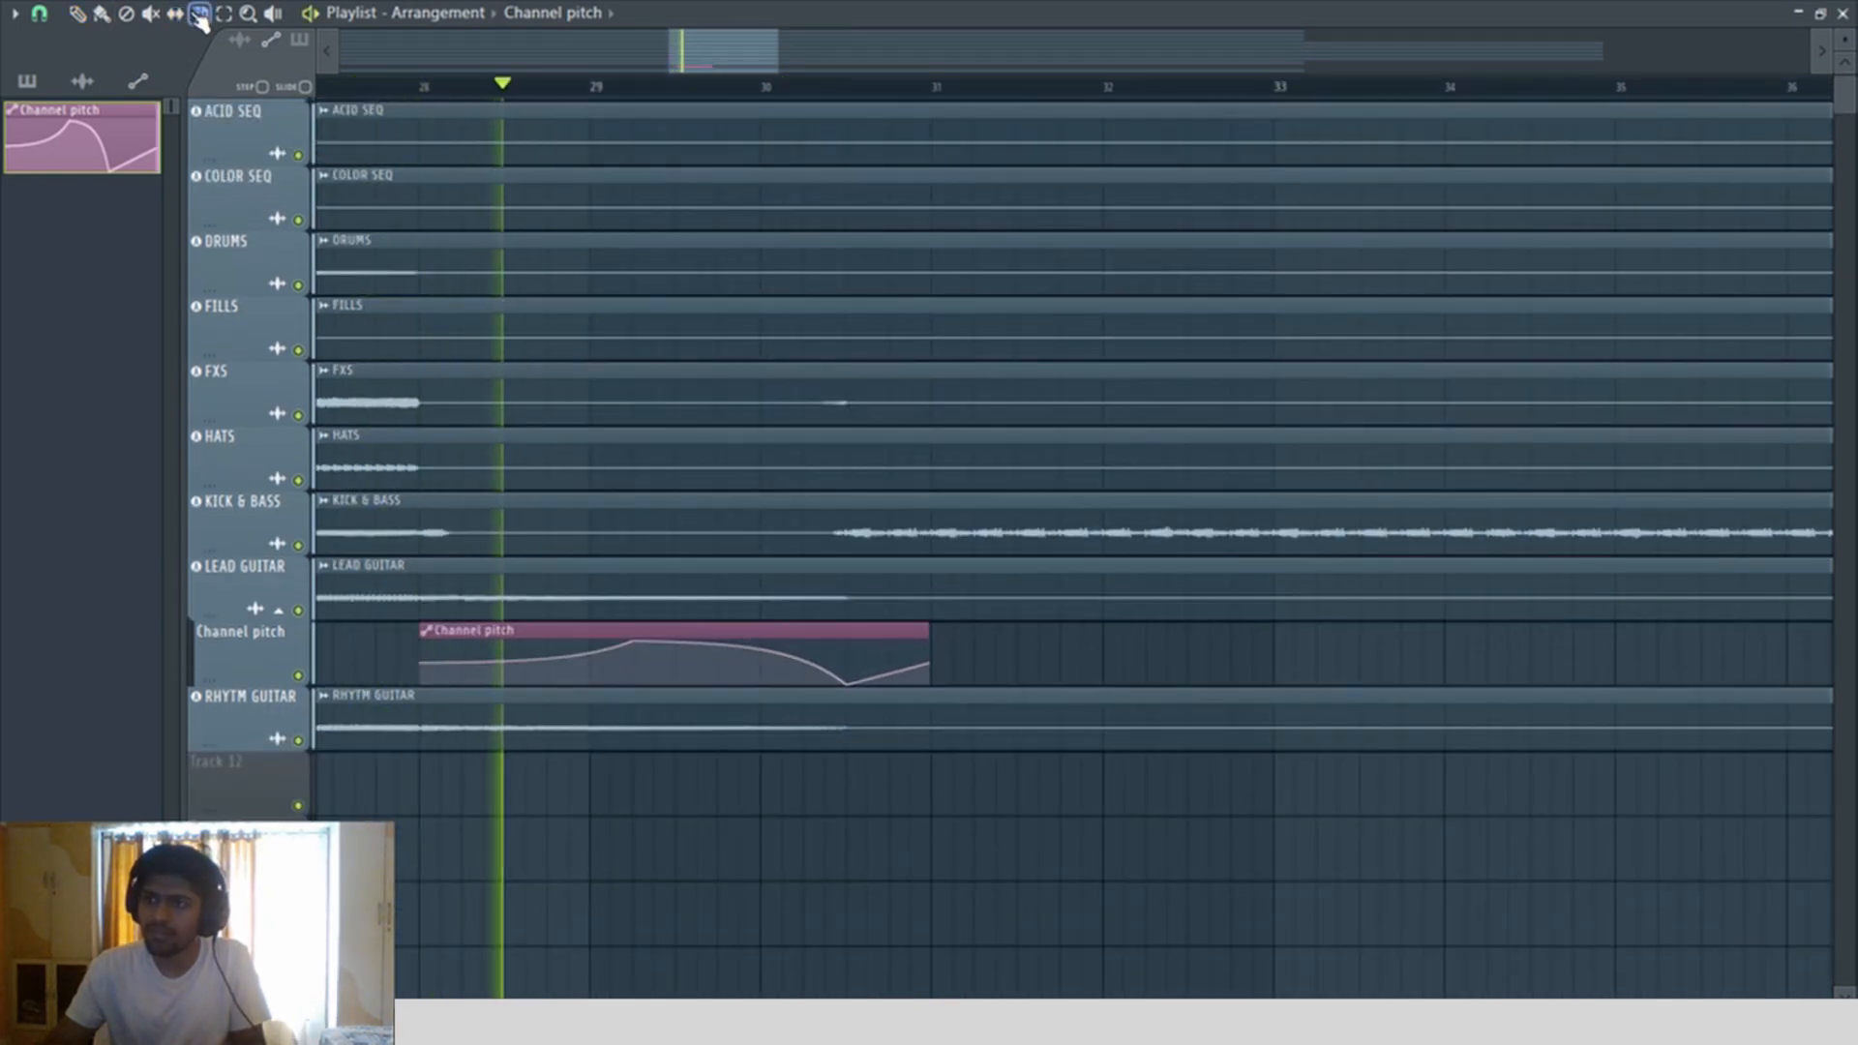
{"action": "left_click", "coordinate": [851, 602]}
{"action": "right_click", "coordinate": [1041, 599]}
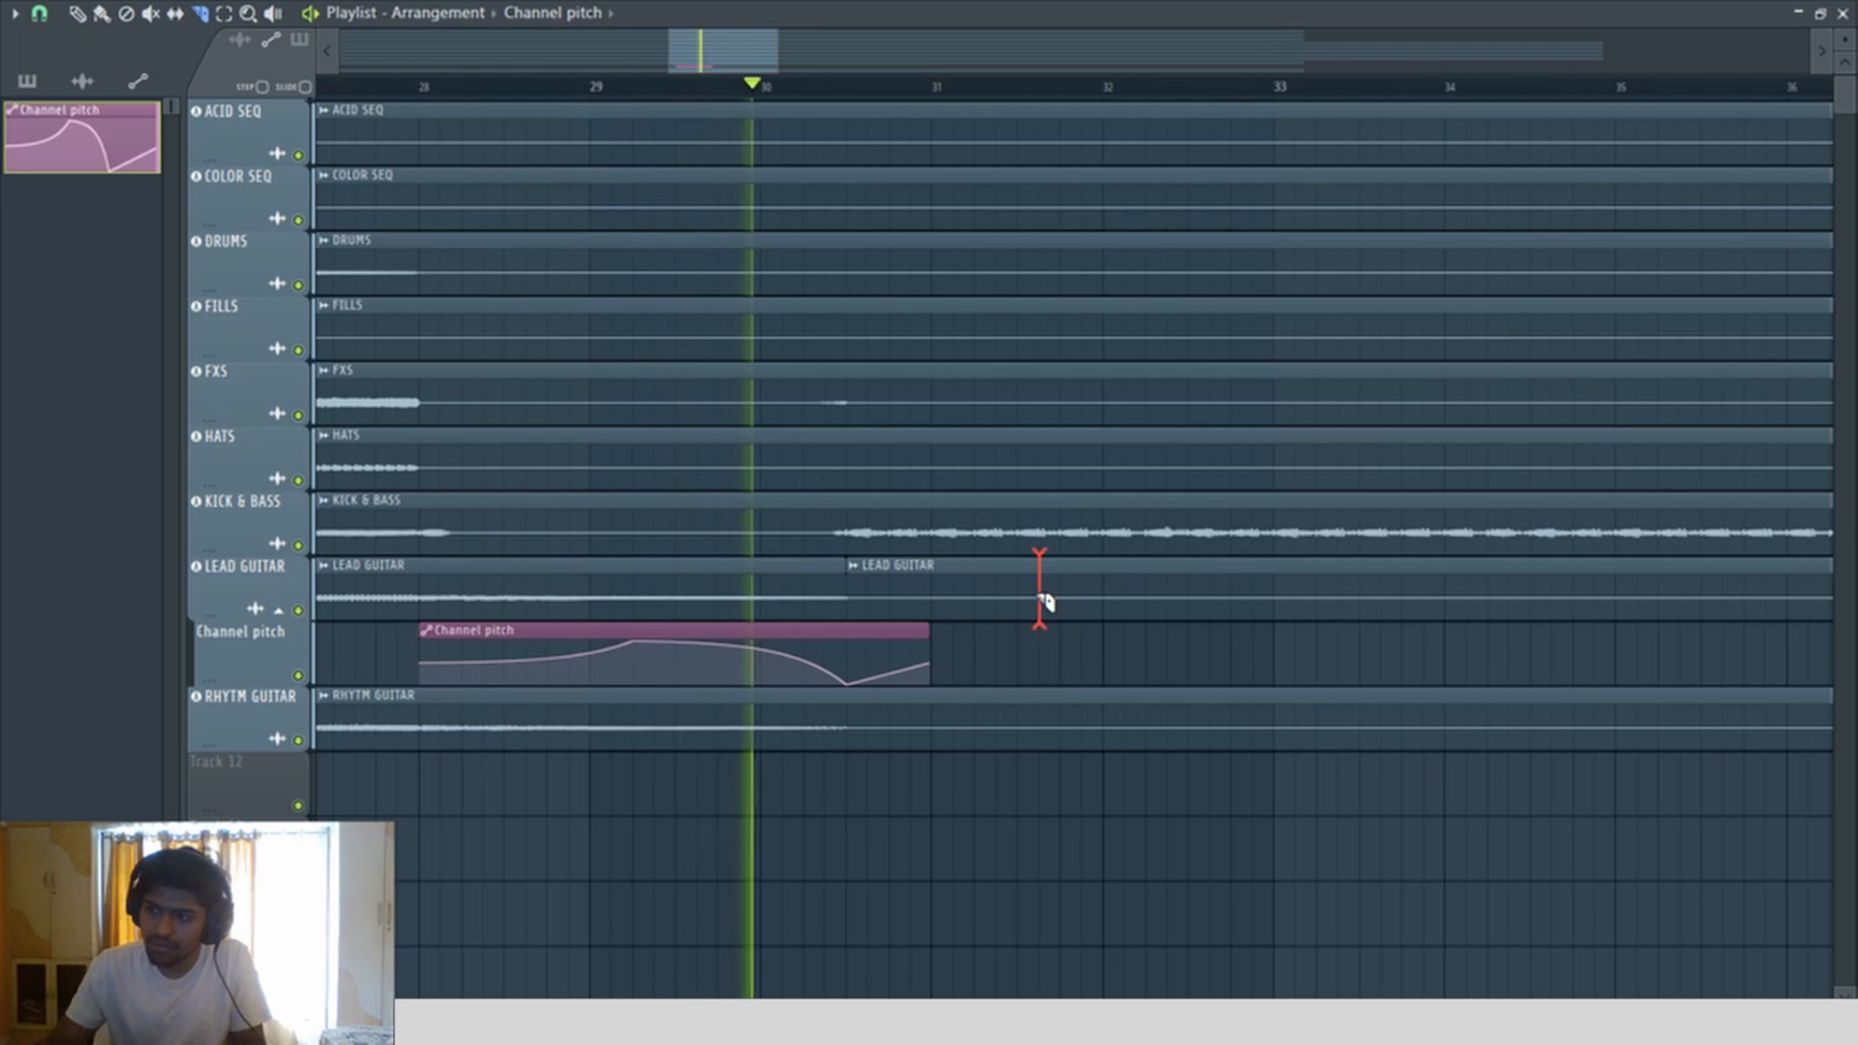
{"action": "left_click", "coordinate": [714, 88]}
Step: Loop the first half of bar 30 and mute the LEAD GUITAR, KICK & BASS and RHYTM GUITAR tracks
{"action": "scroll", "coordinate": [958, 673], "scroll_direction": "up", "scroll_amount": 3}
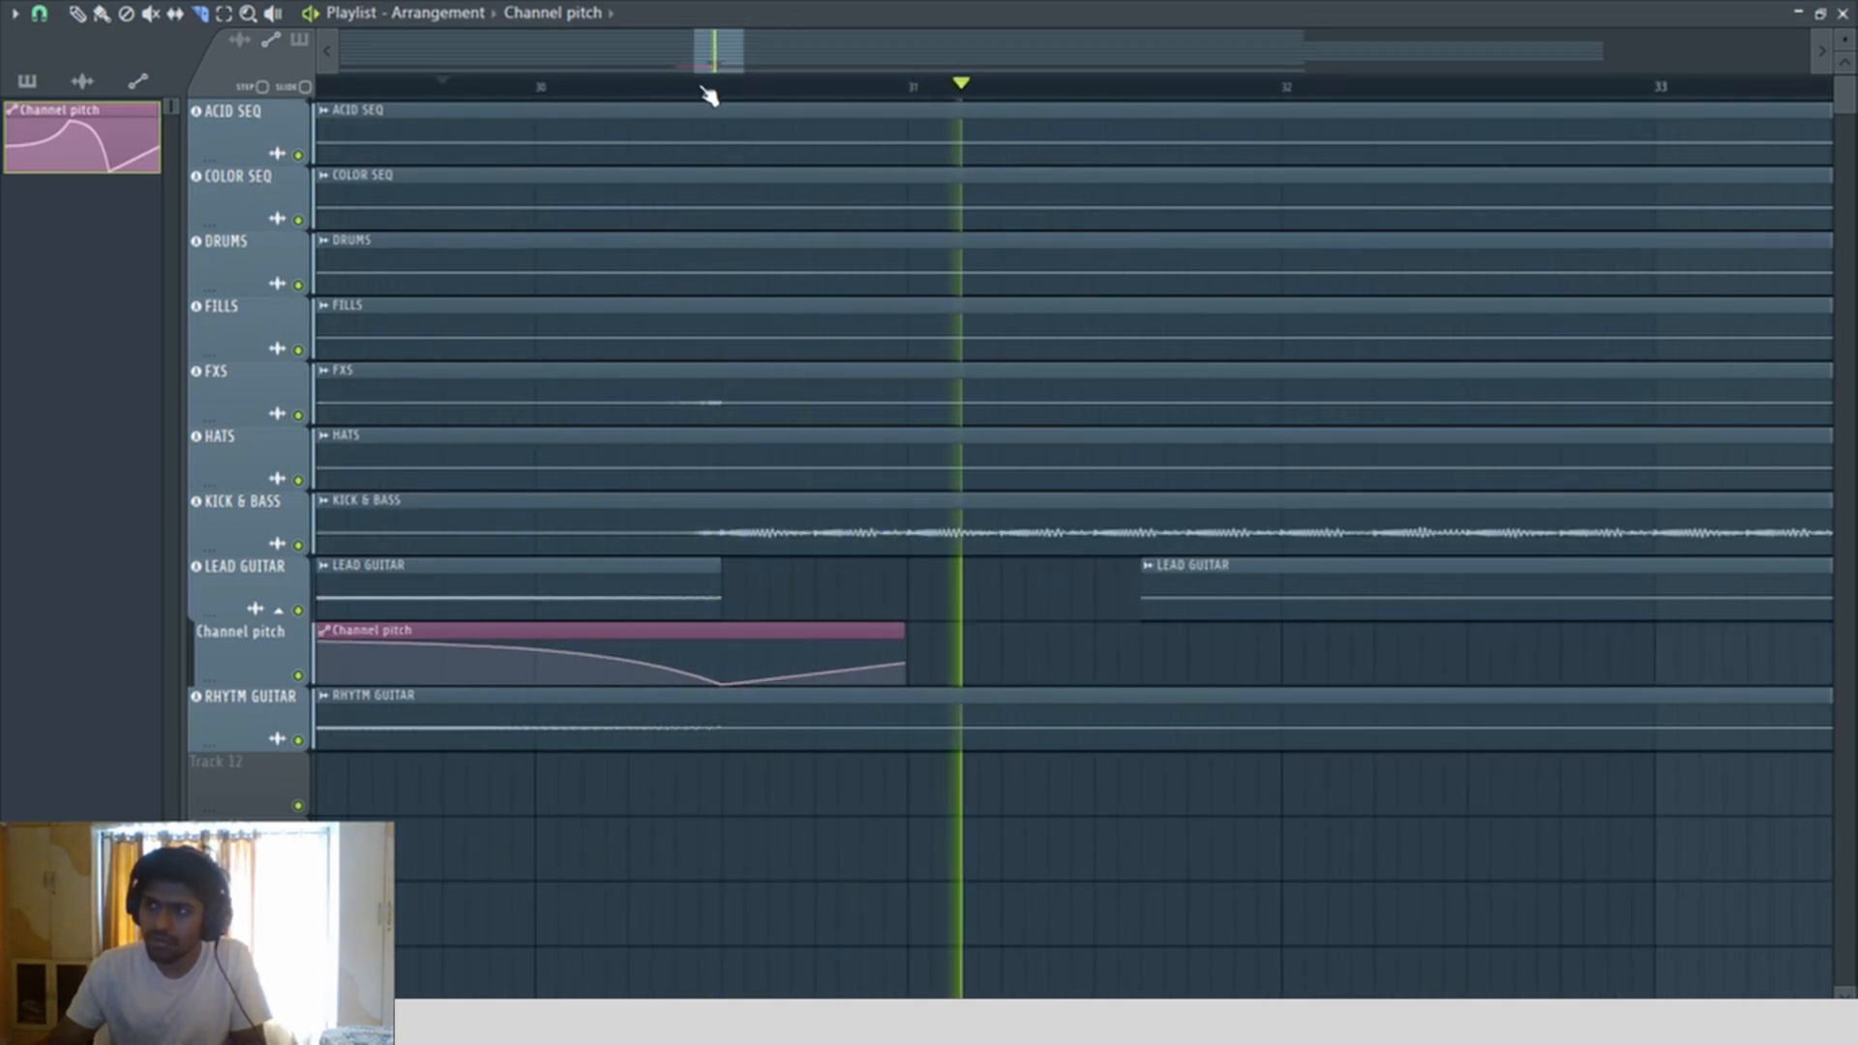
{"action": "left_click_drag", "start_coordinate": [700, 88], "coordinate": [540, 154]}
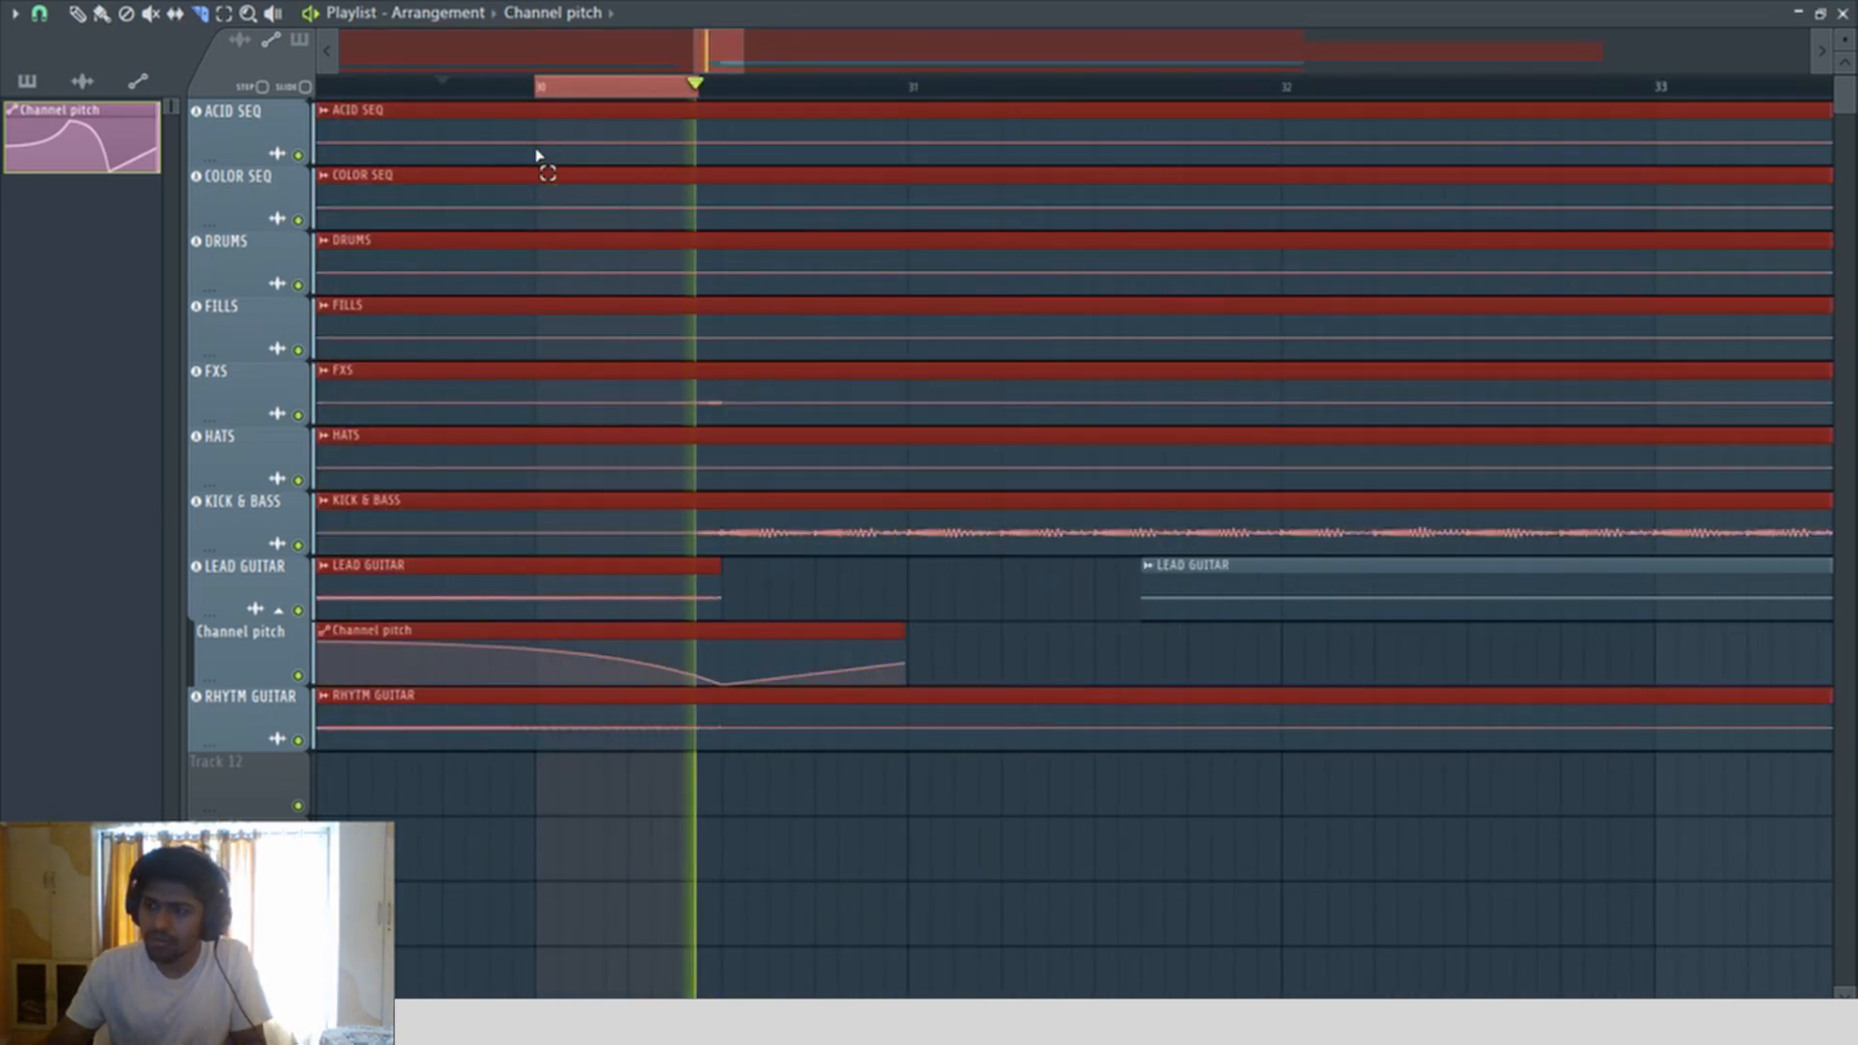
{"action": "left_click", "coordinate": [299, 610]}
{"action": "left_click", "coordinate": [299, 545]}
{"action": "scroll", "coordinate": [484, 625], "scroll_direction": "up", "scroll_amount": 1}
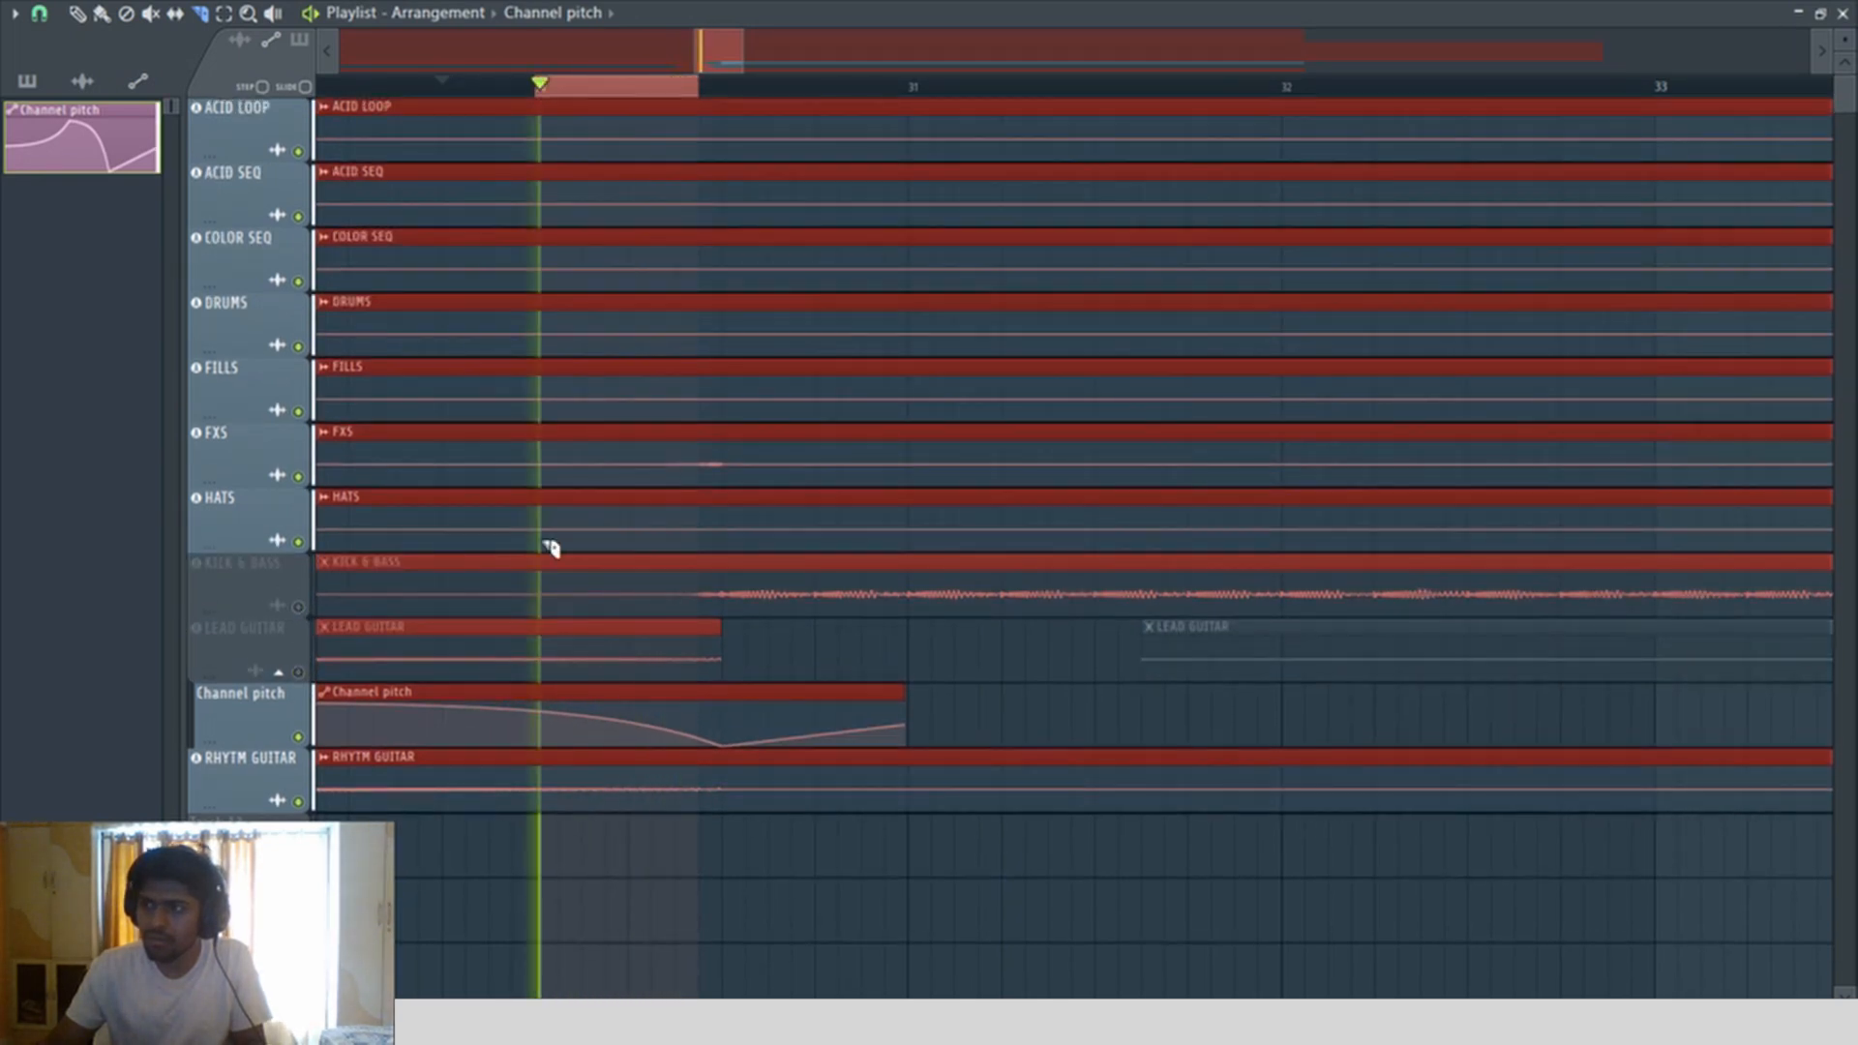
{"action": "left_click", "coordinate": [299, 802]}
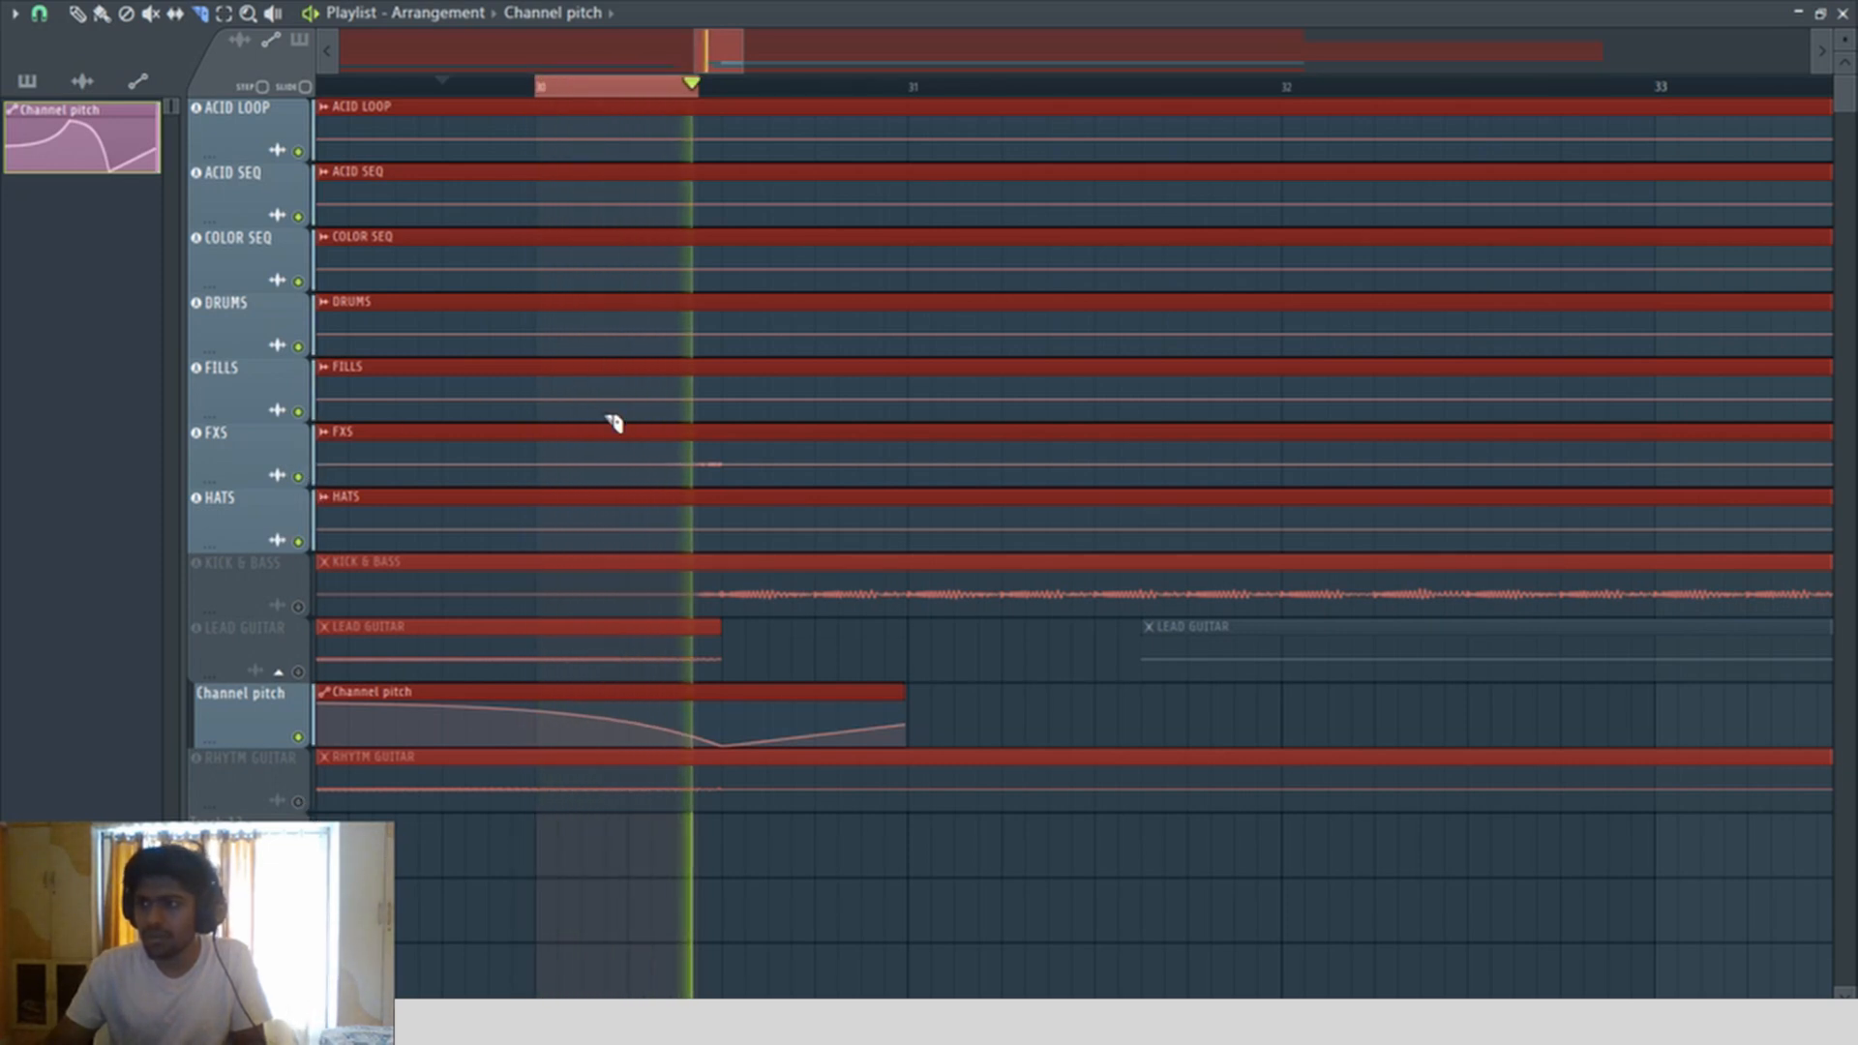
Step: Slice the FXS clip at bar 30 and about bar 30.5, and mute the short piece between the cuts
{"action": "left_click", "coordinate": [538, 481]}
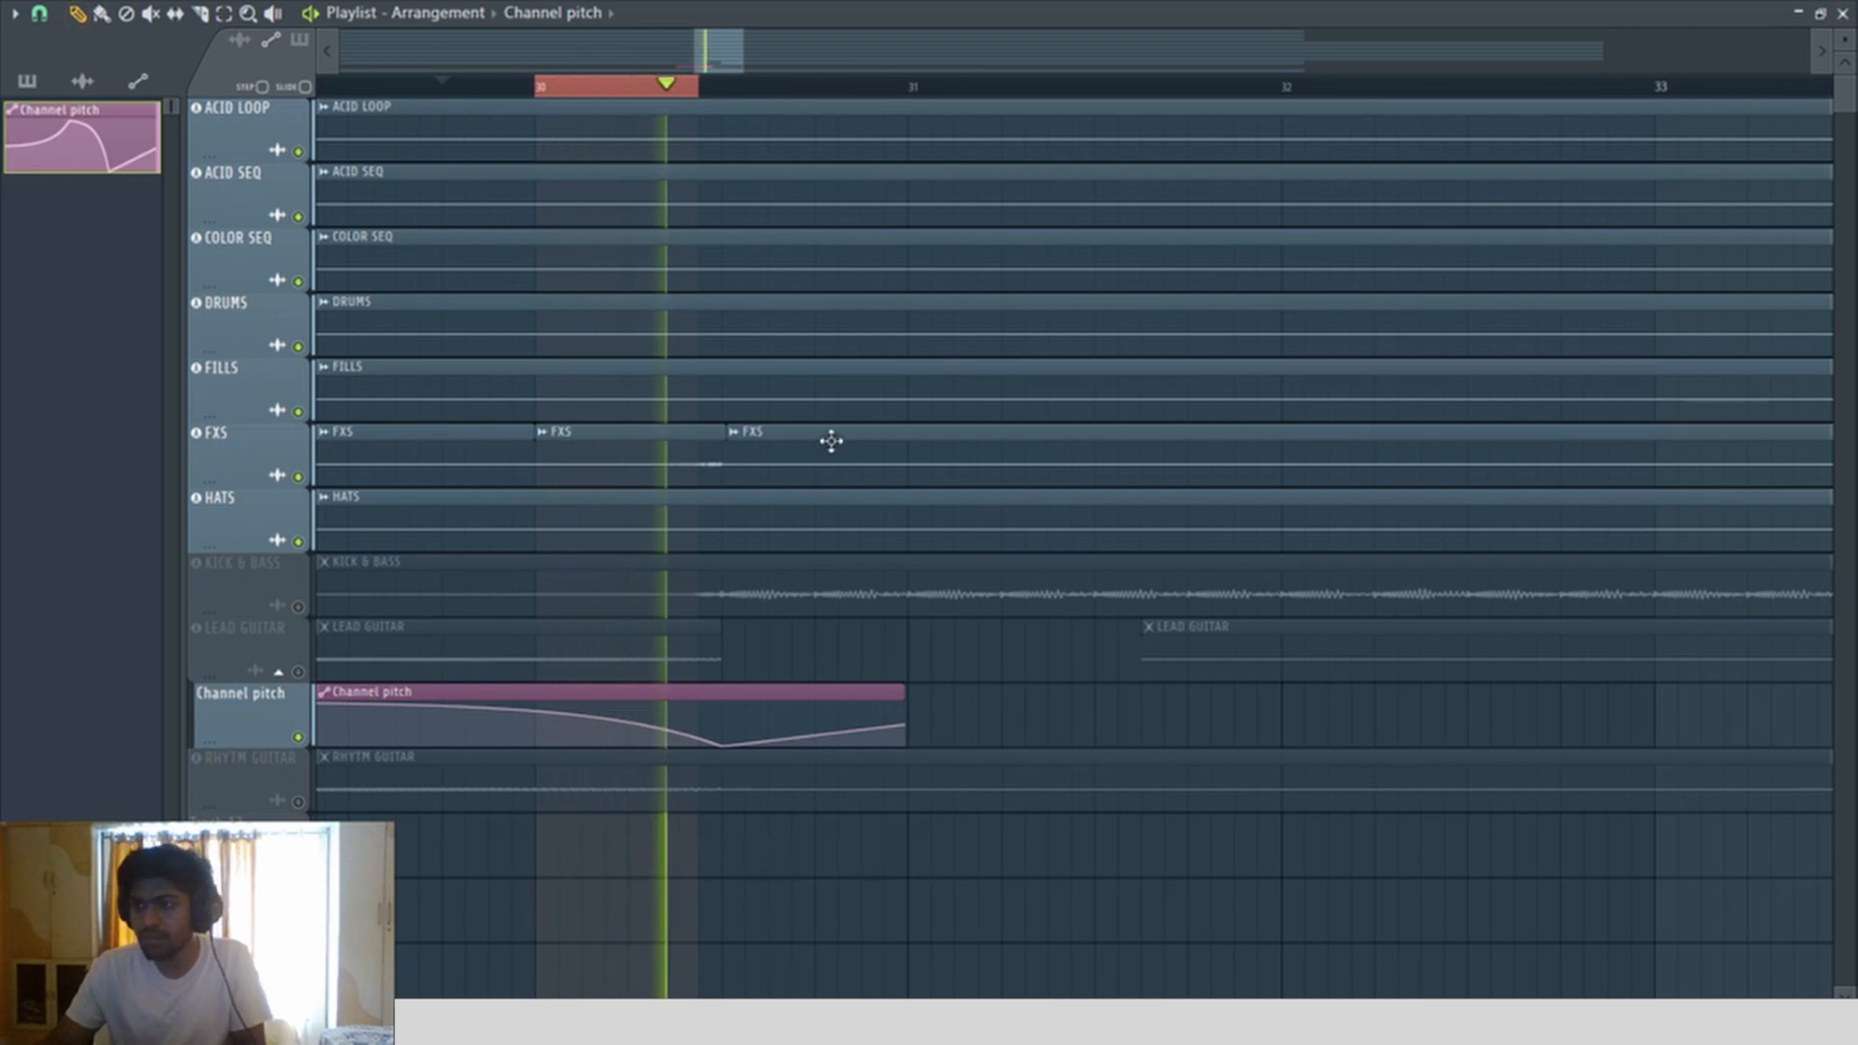
{"action": "right_click", "coordinate": [651, 452], "text": "alt"}
{"action": "scroll", "coordinate": [674, 465], "scroll_direction": "down", "scroll_amount": 5}
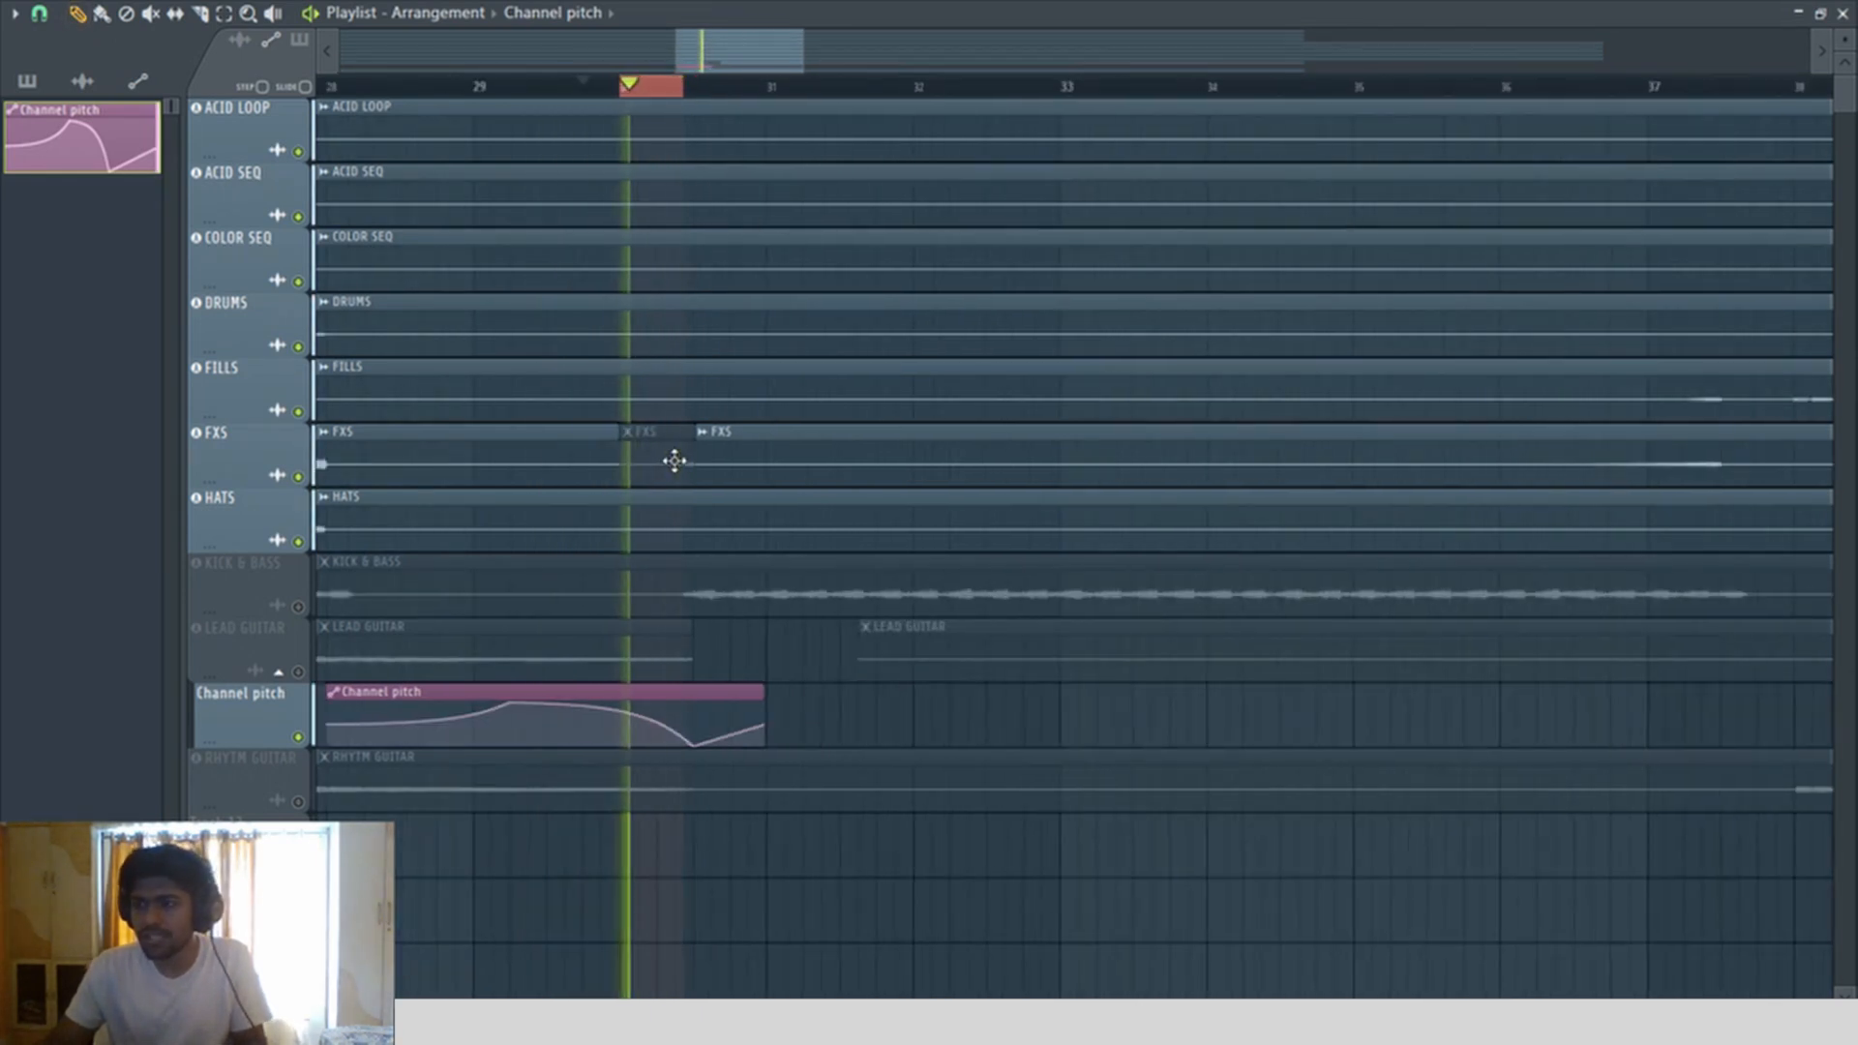
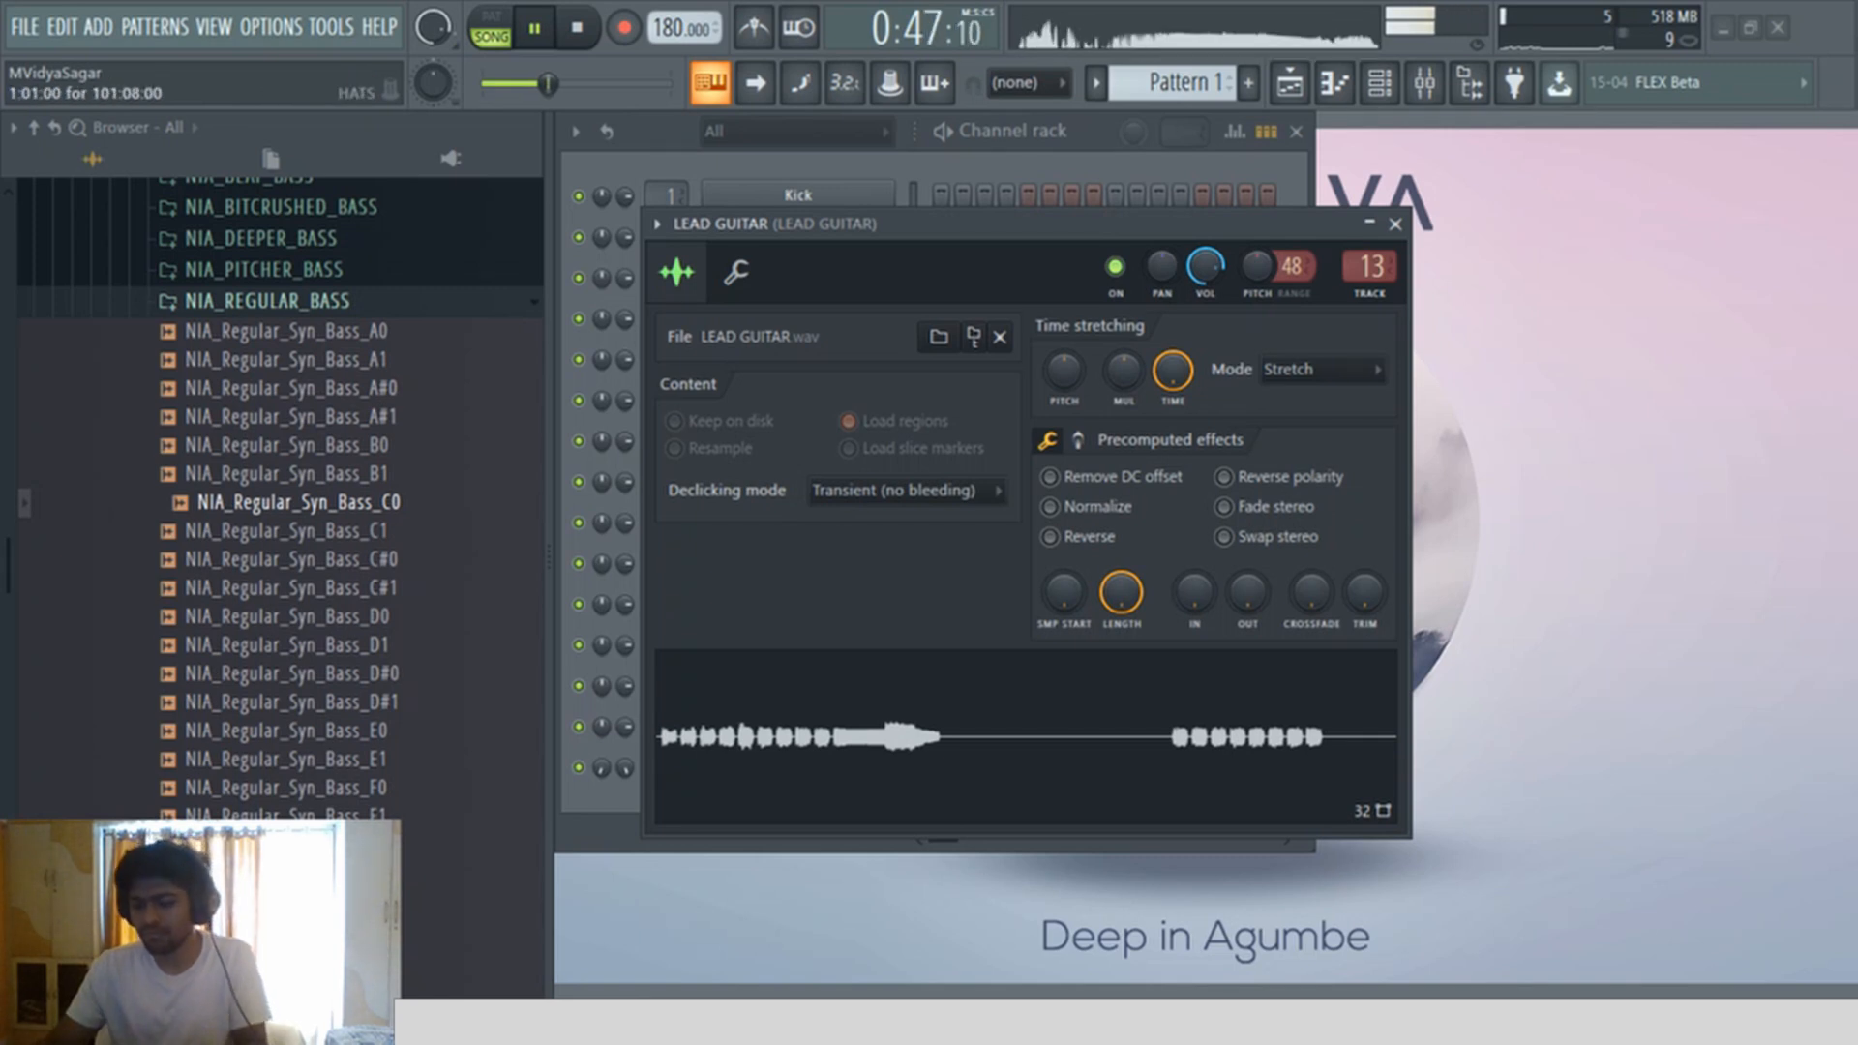
Step: Raise the system volume, listen to the transition and stop playback to check the RHYTM GUITAR channel settings
{"action": "key", "text": "XF86AudioRaiseVolume"}
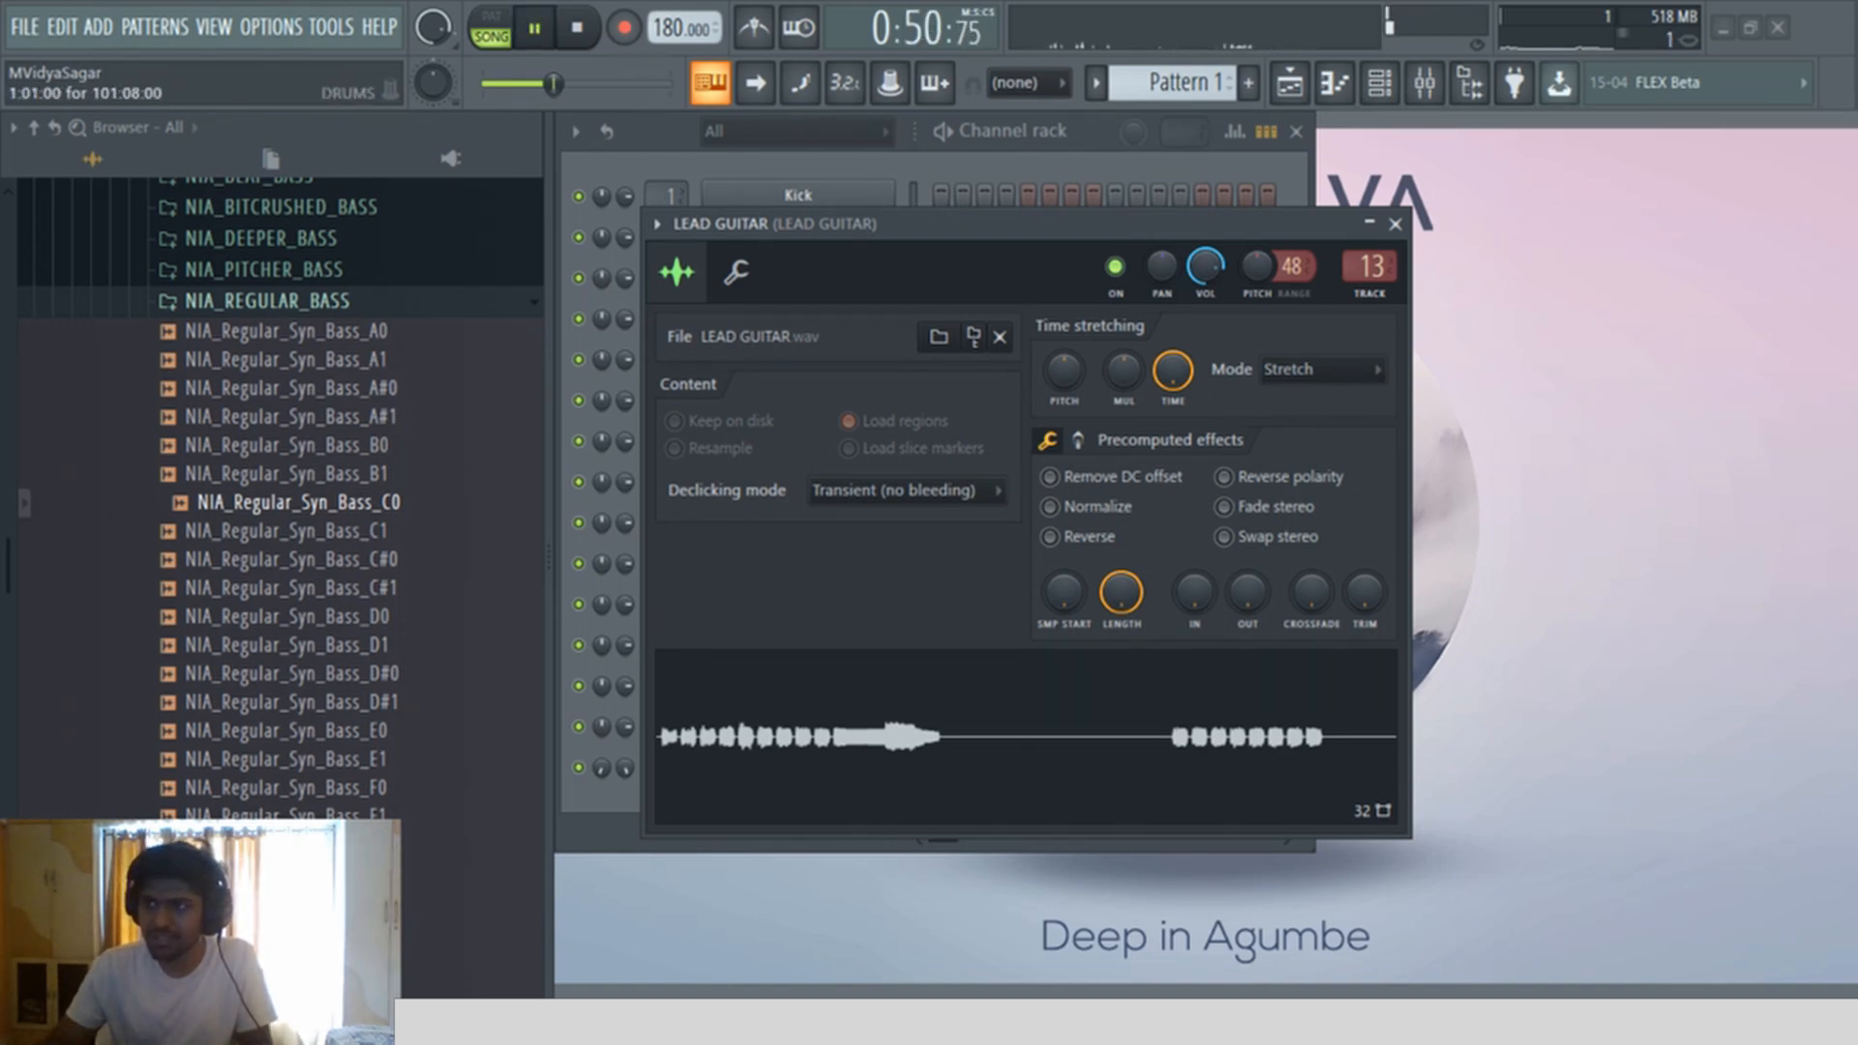
{"action": "key", "text": "space"}
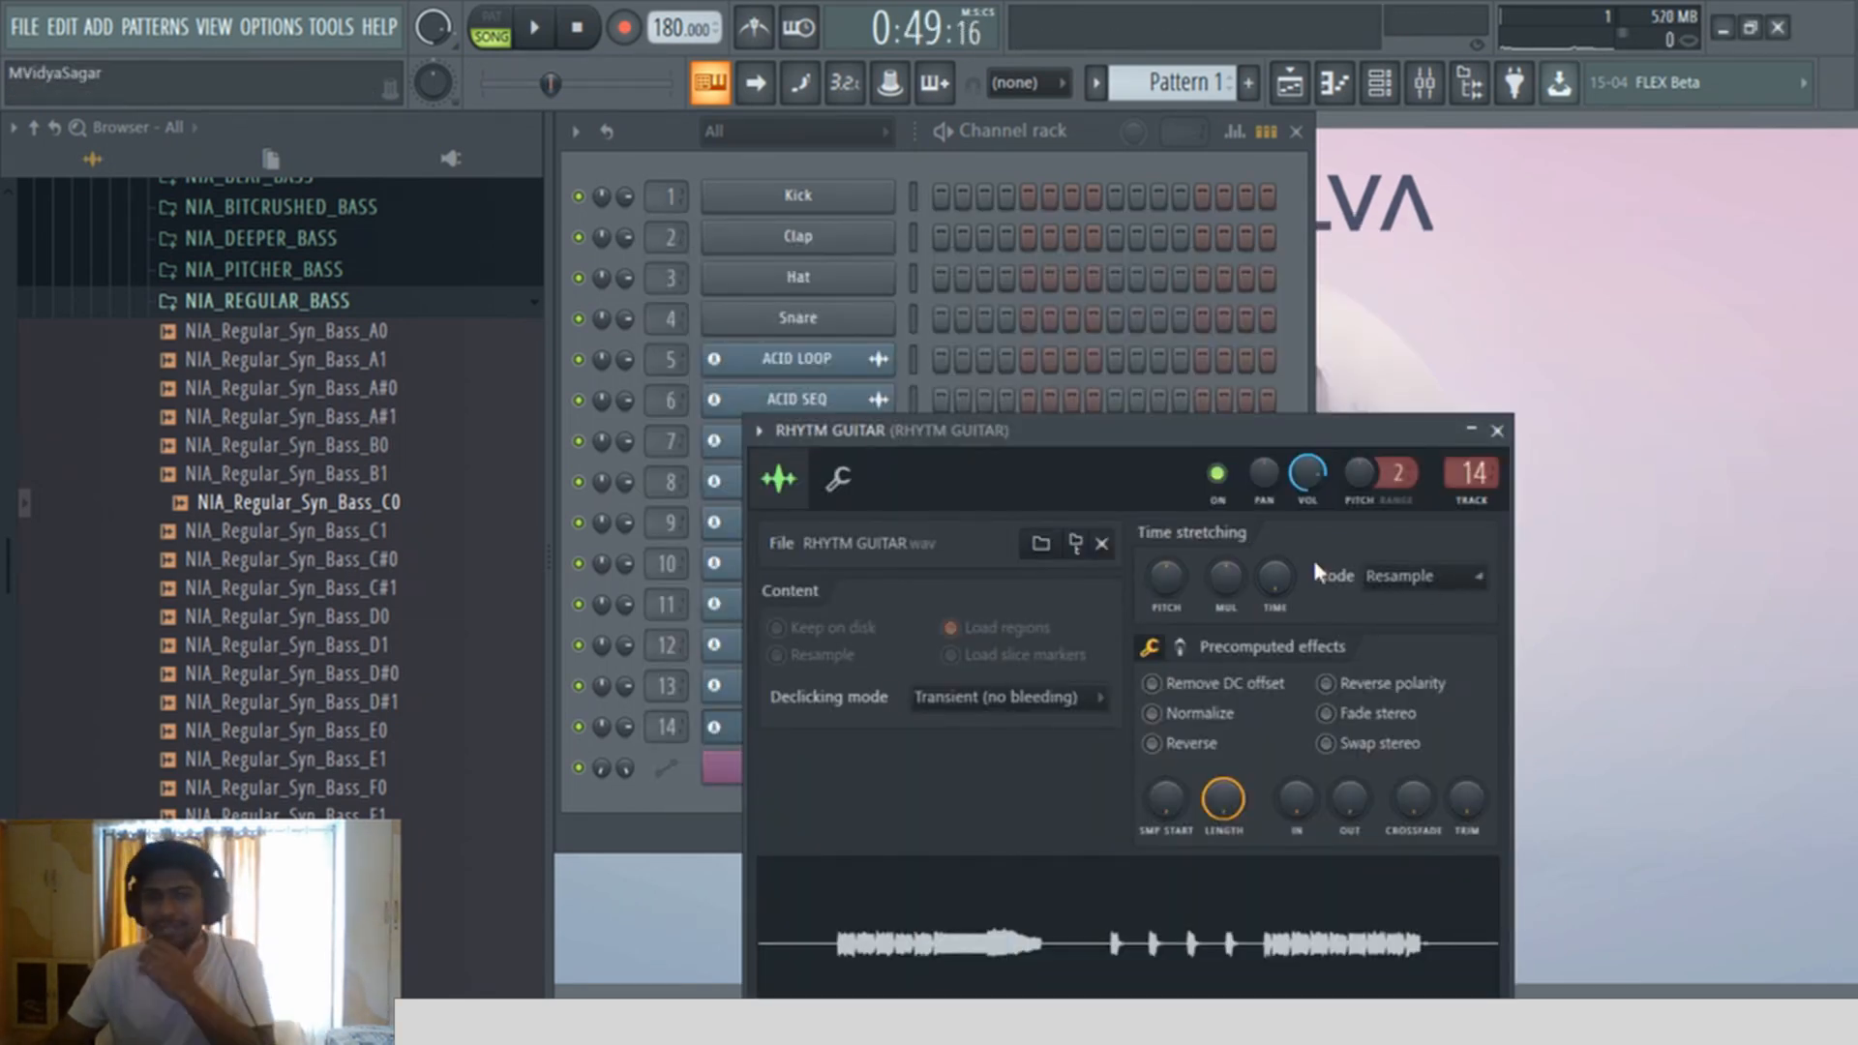
Step: Close the RHYTM GUITAR channel settings
{"action": "left_click_drag", "start_coordinate": [1137, 470], "coordinate": [1100, 380]}
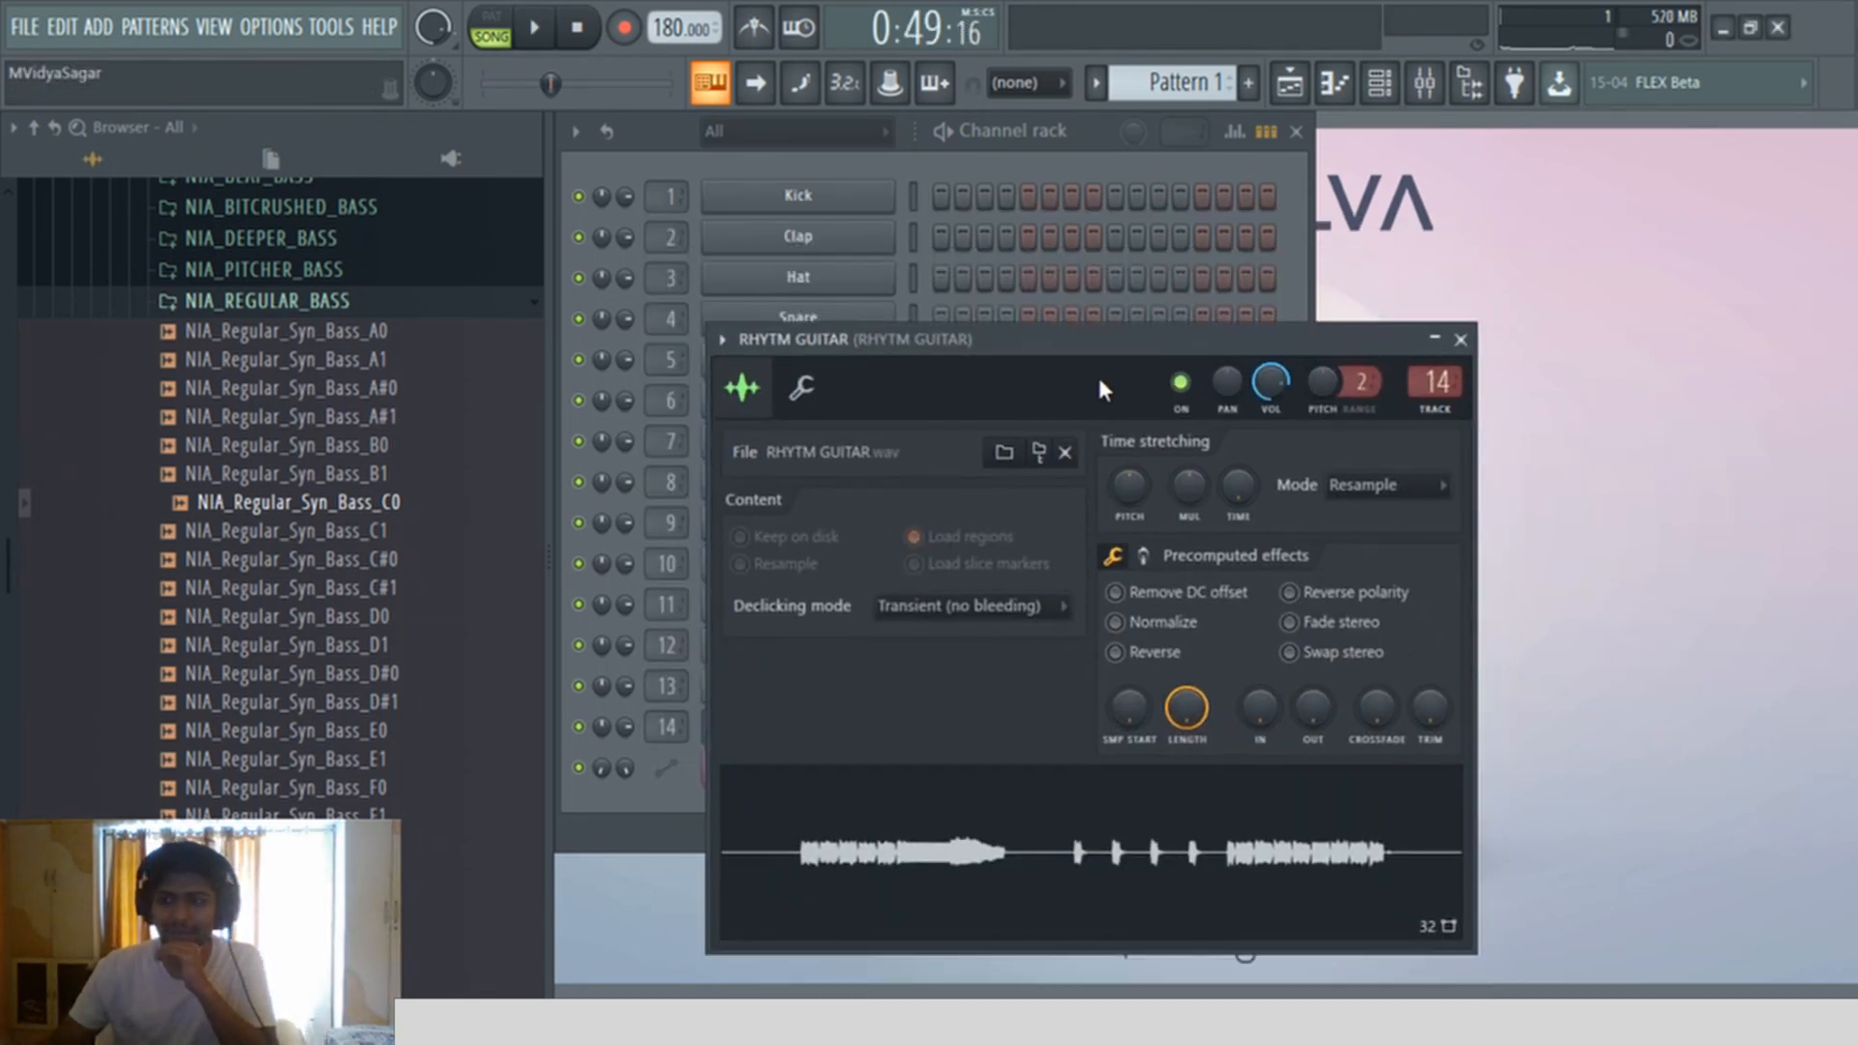
{"action": "left_click", "coordinate": [1461, 338]}
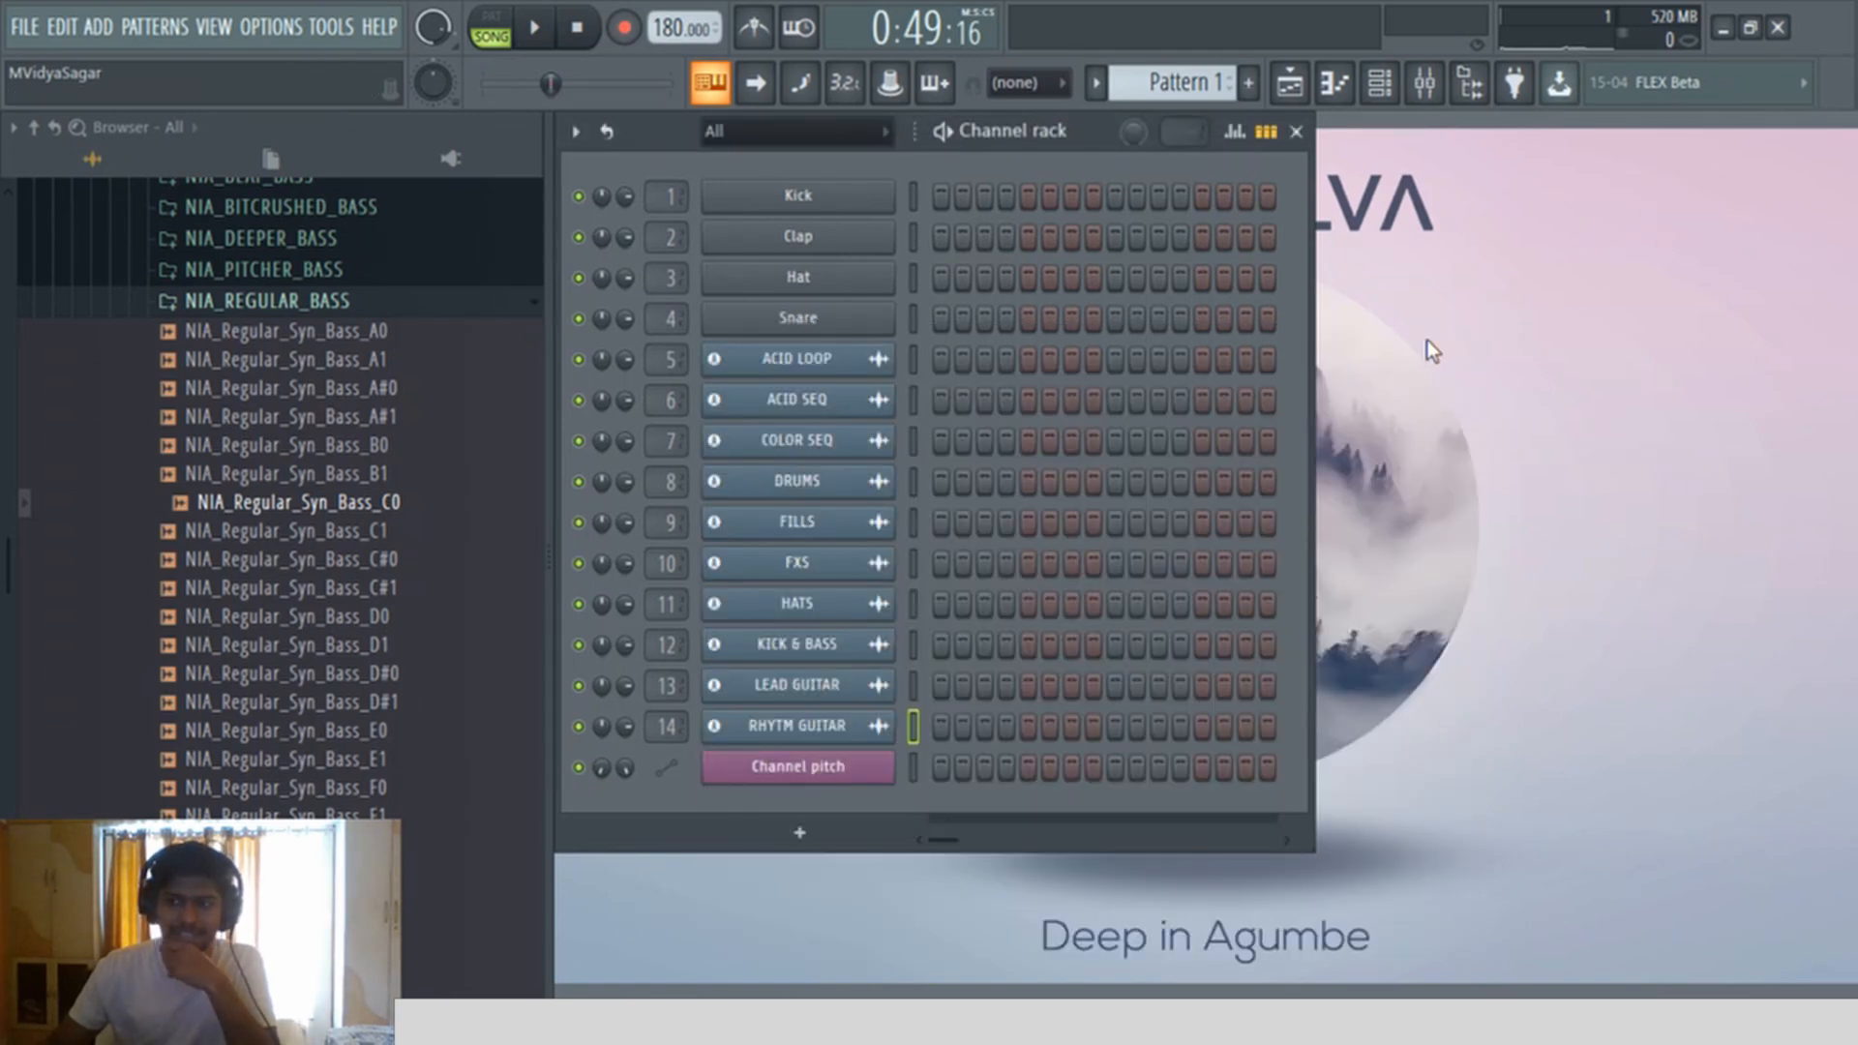
{"action": "right_click", "coordinate": [876, 192]}
{"action": "mouse_move", "coordinate": [1026, 414]}
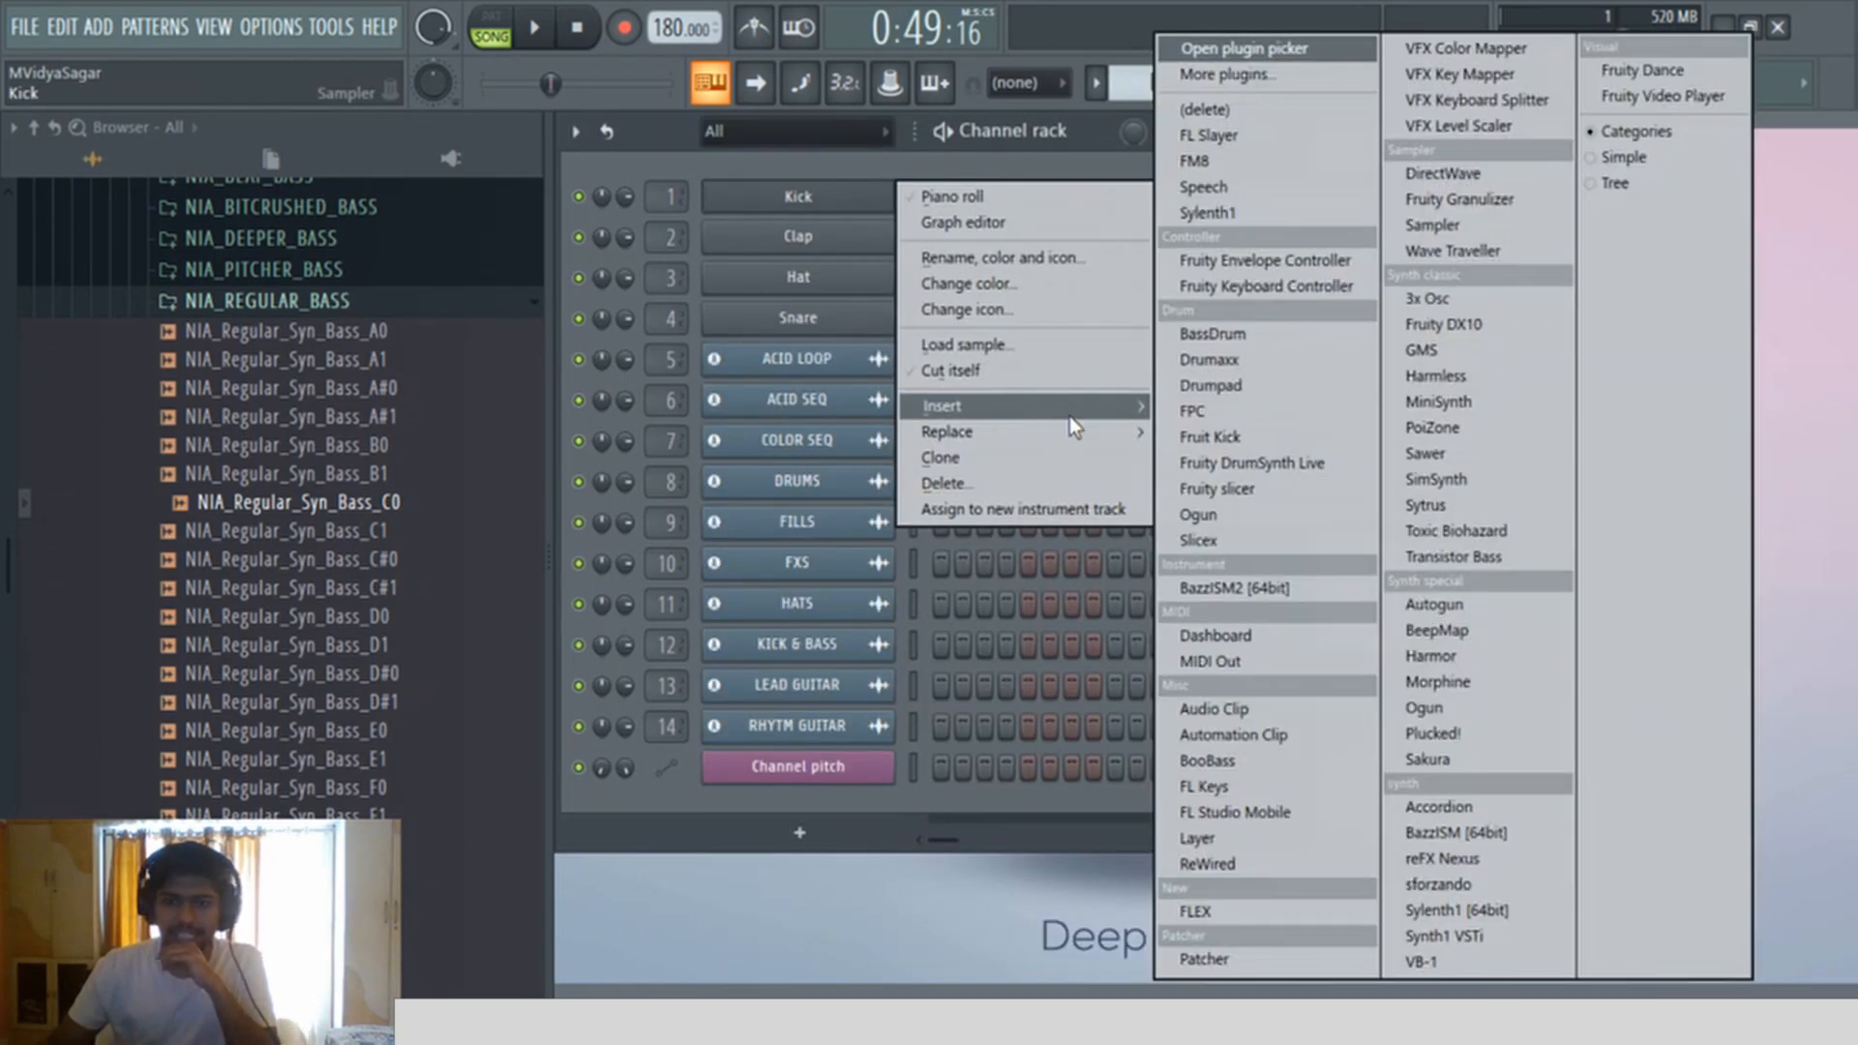
{"action": "key", "text": "XF86AudioRaiseVolume"}
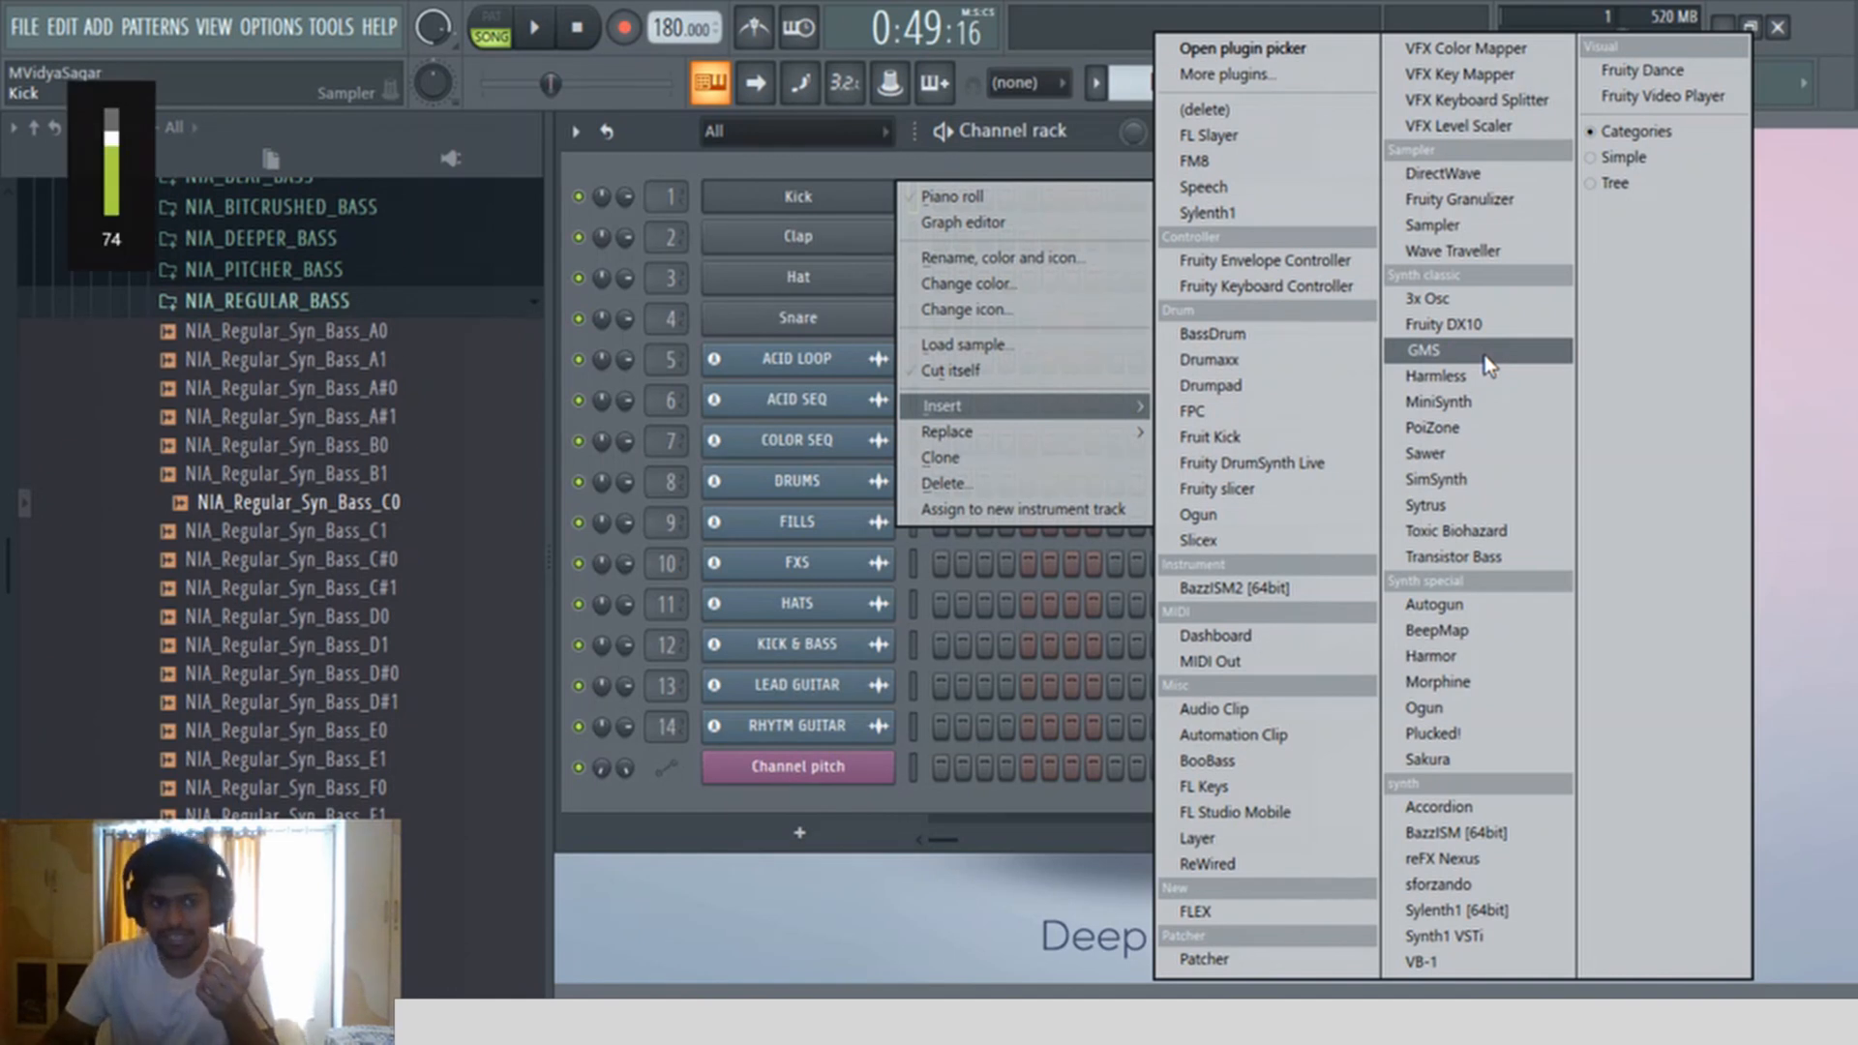
{"action": "key", "text": "XF86AudioLowerVolume"}
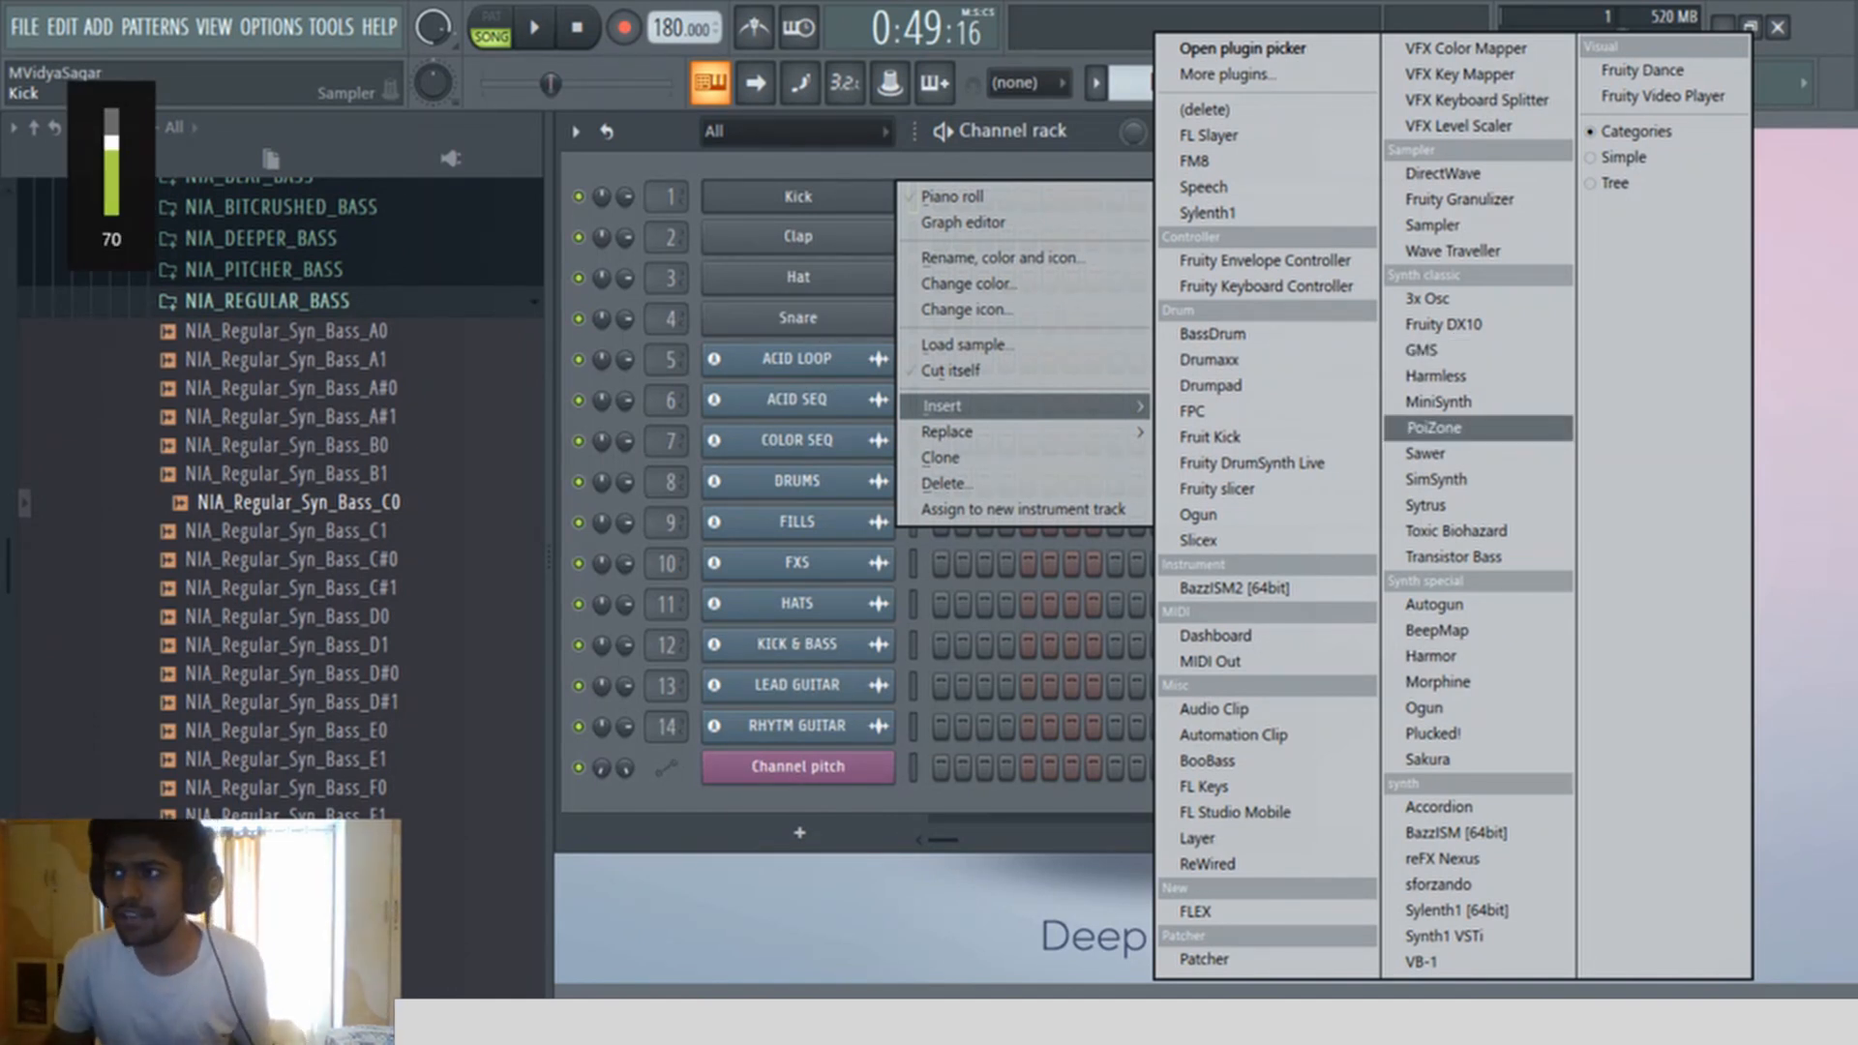
{"action": "key", "text": "Escape"}
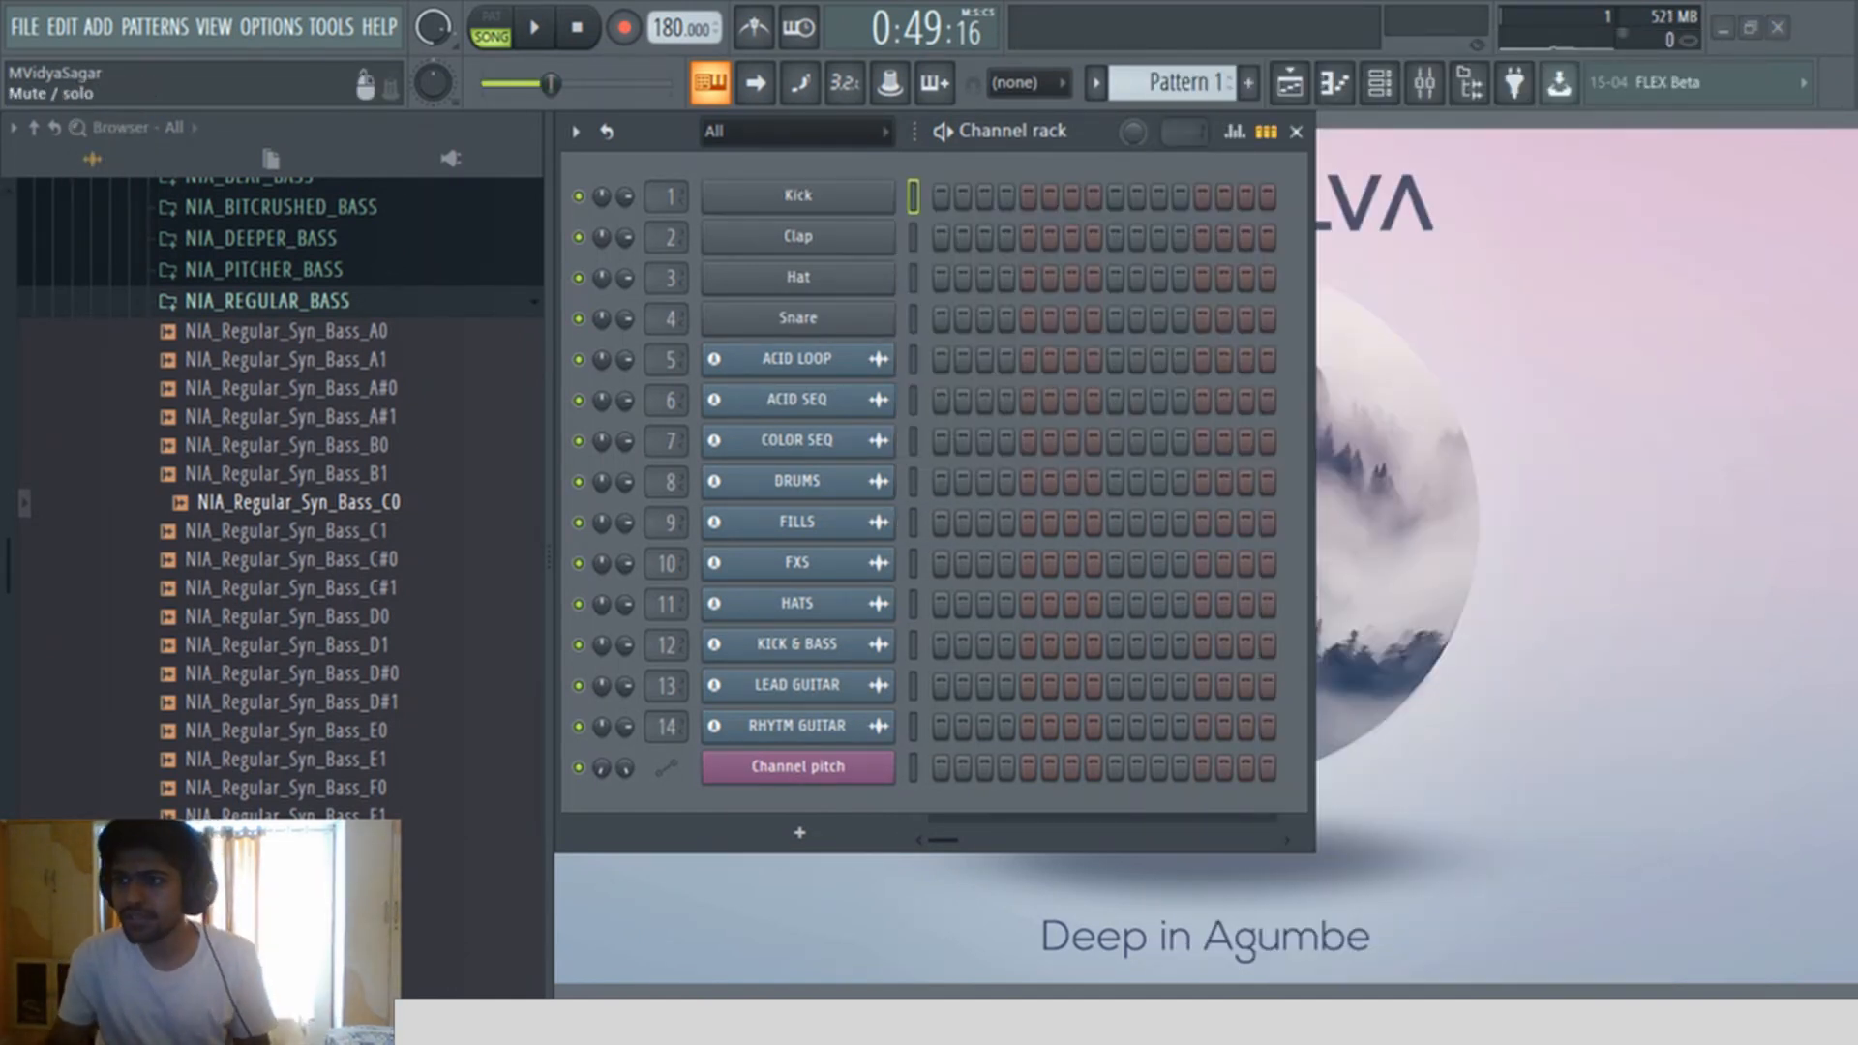
Step: Start song playback and insert a Patcher channel above the Kick channel
{"action": "key", "text": "space"}
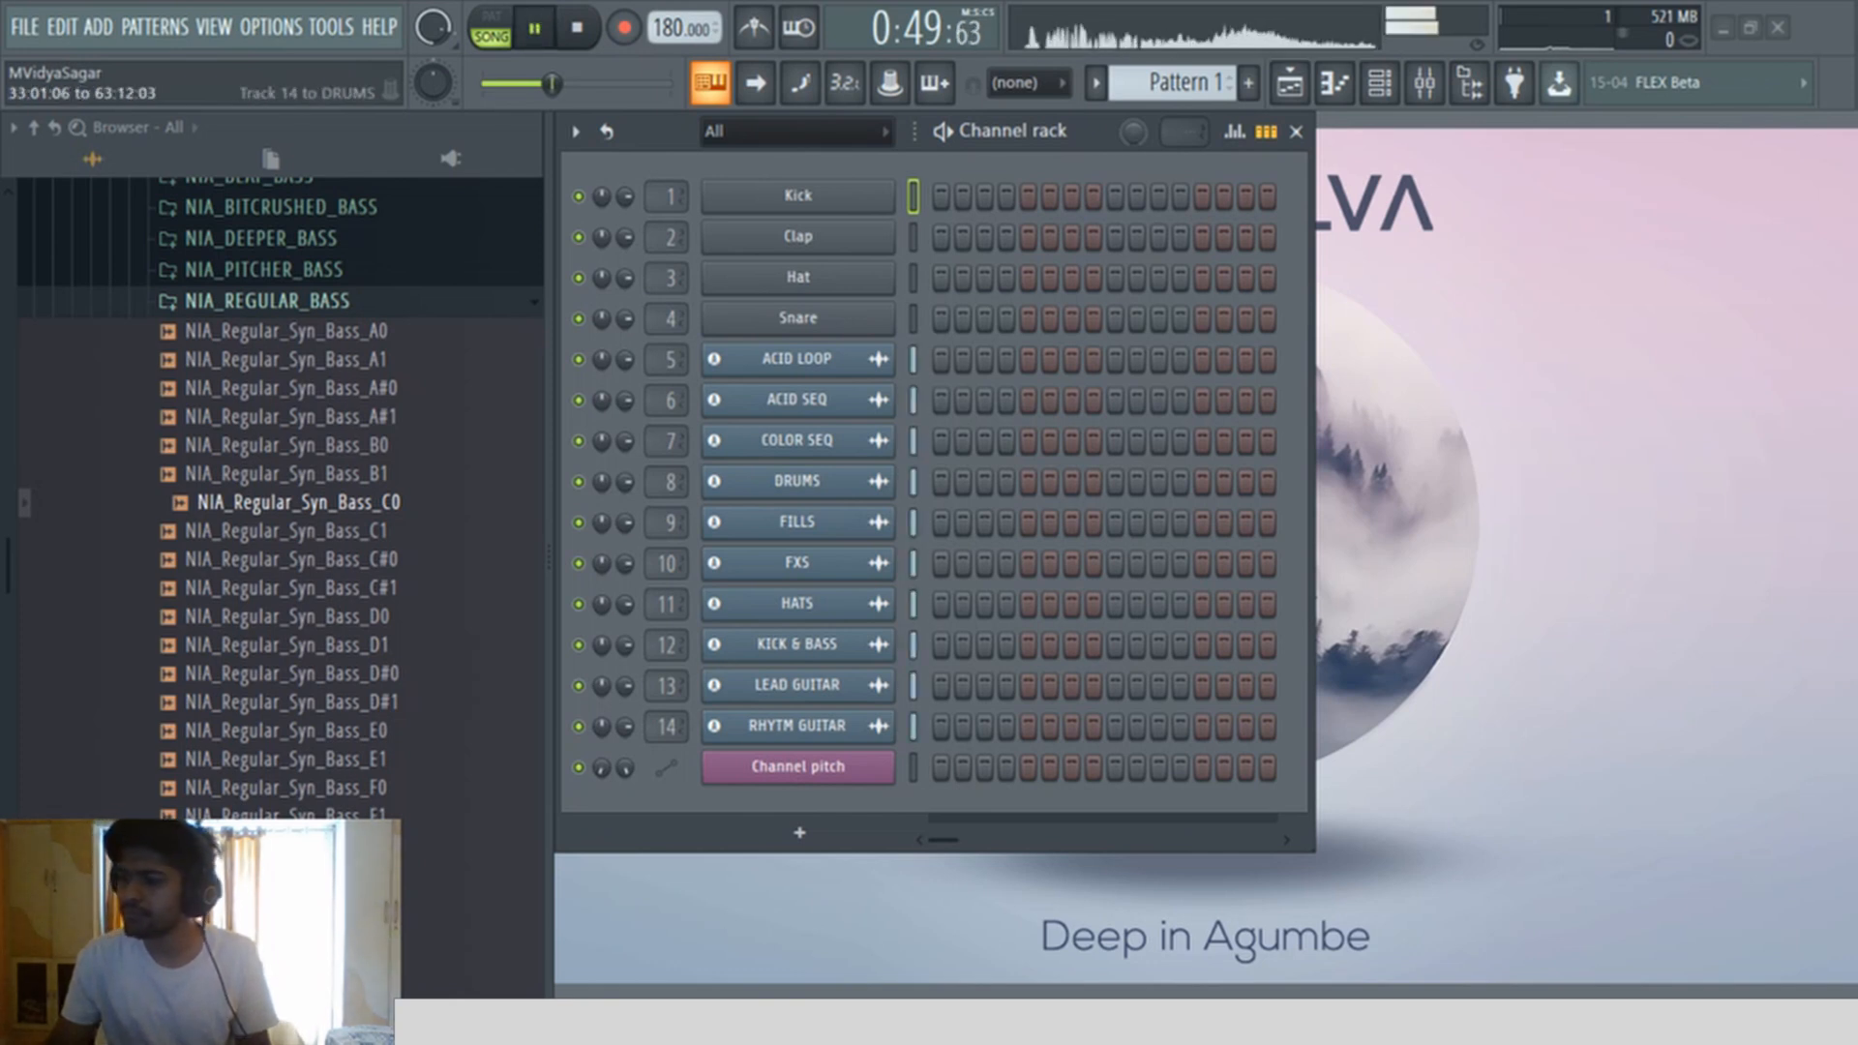
{"action": "key", "text": "XF86AudioRaiseVolume"}
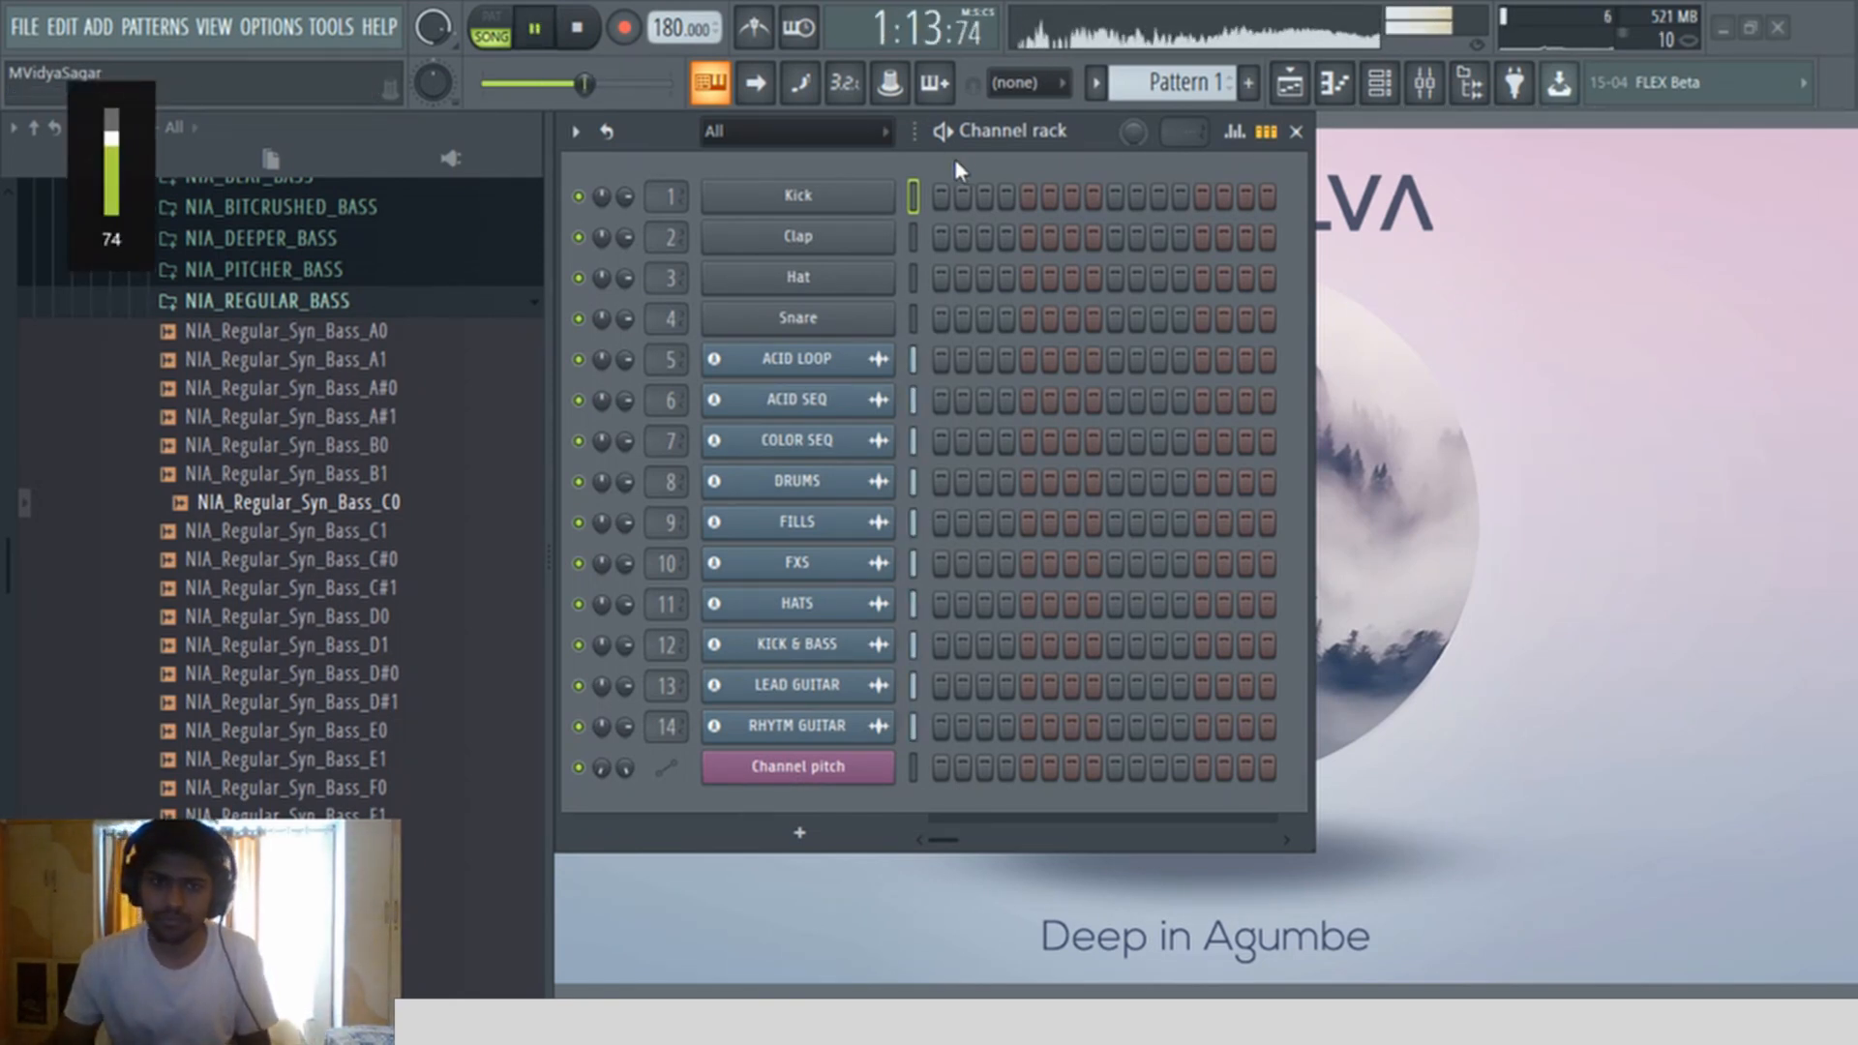
{"action": "right_click", "coordinate": [846, 194]}
{"action": "mouse_move", "coordinate": [1032, 410]}
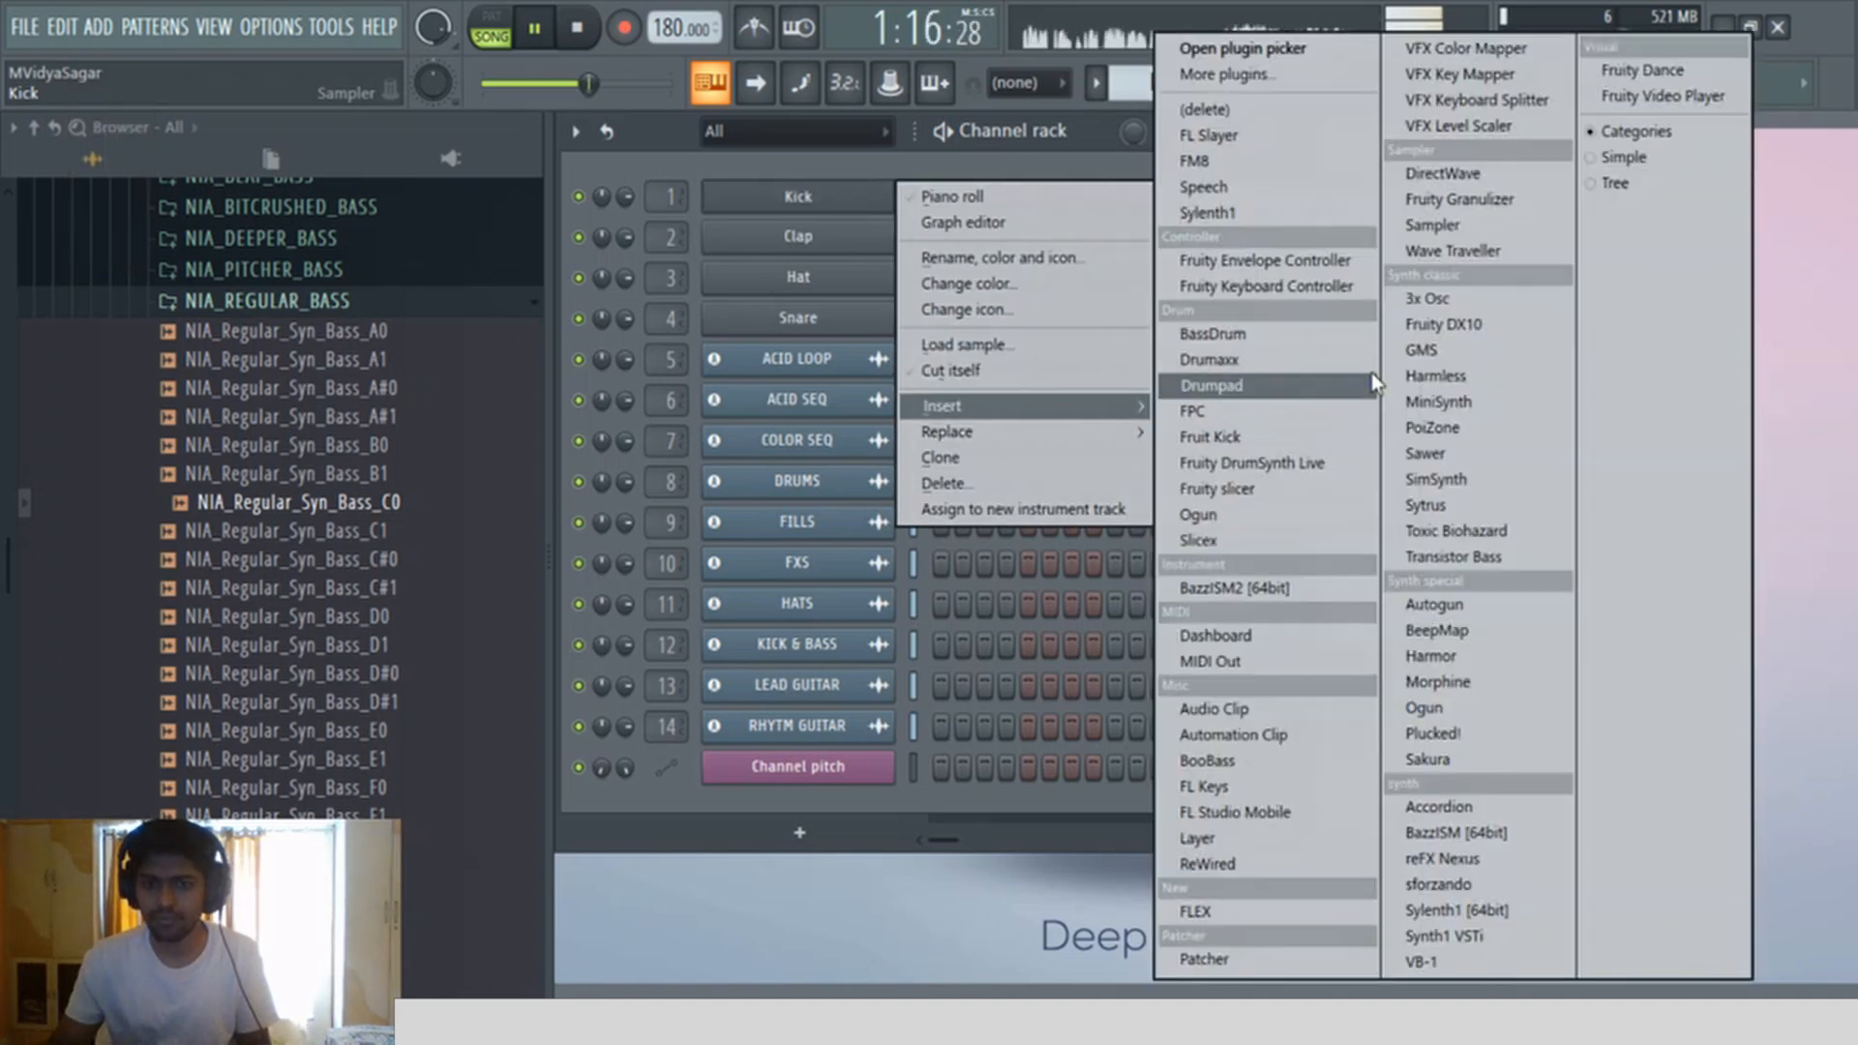
{"action": "key", "text": "p"}
{"action": "key", "text": "p"}
{"action": "key", "text": "p"}
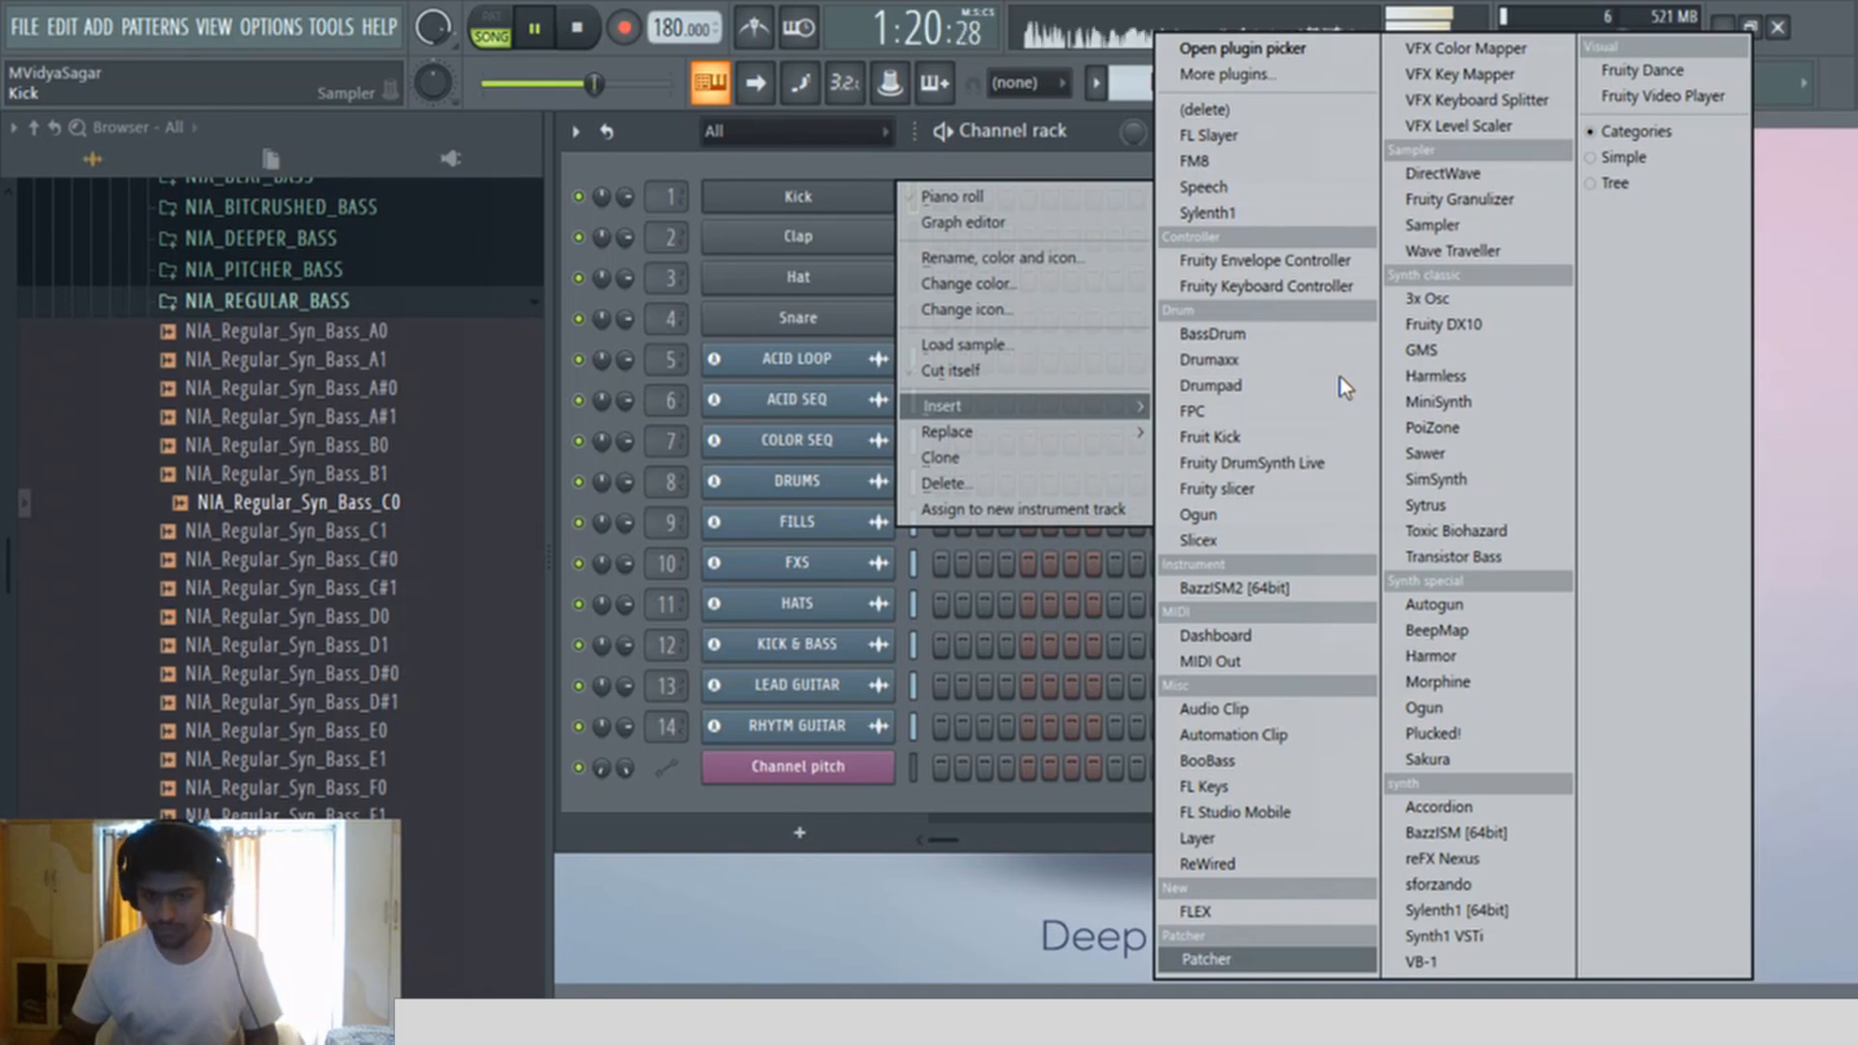
{"action": "left_click", "coordinate": [1216, 956]}
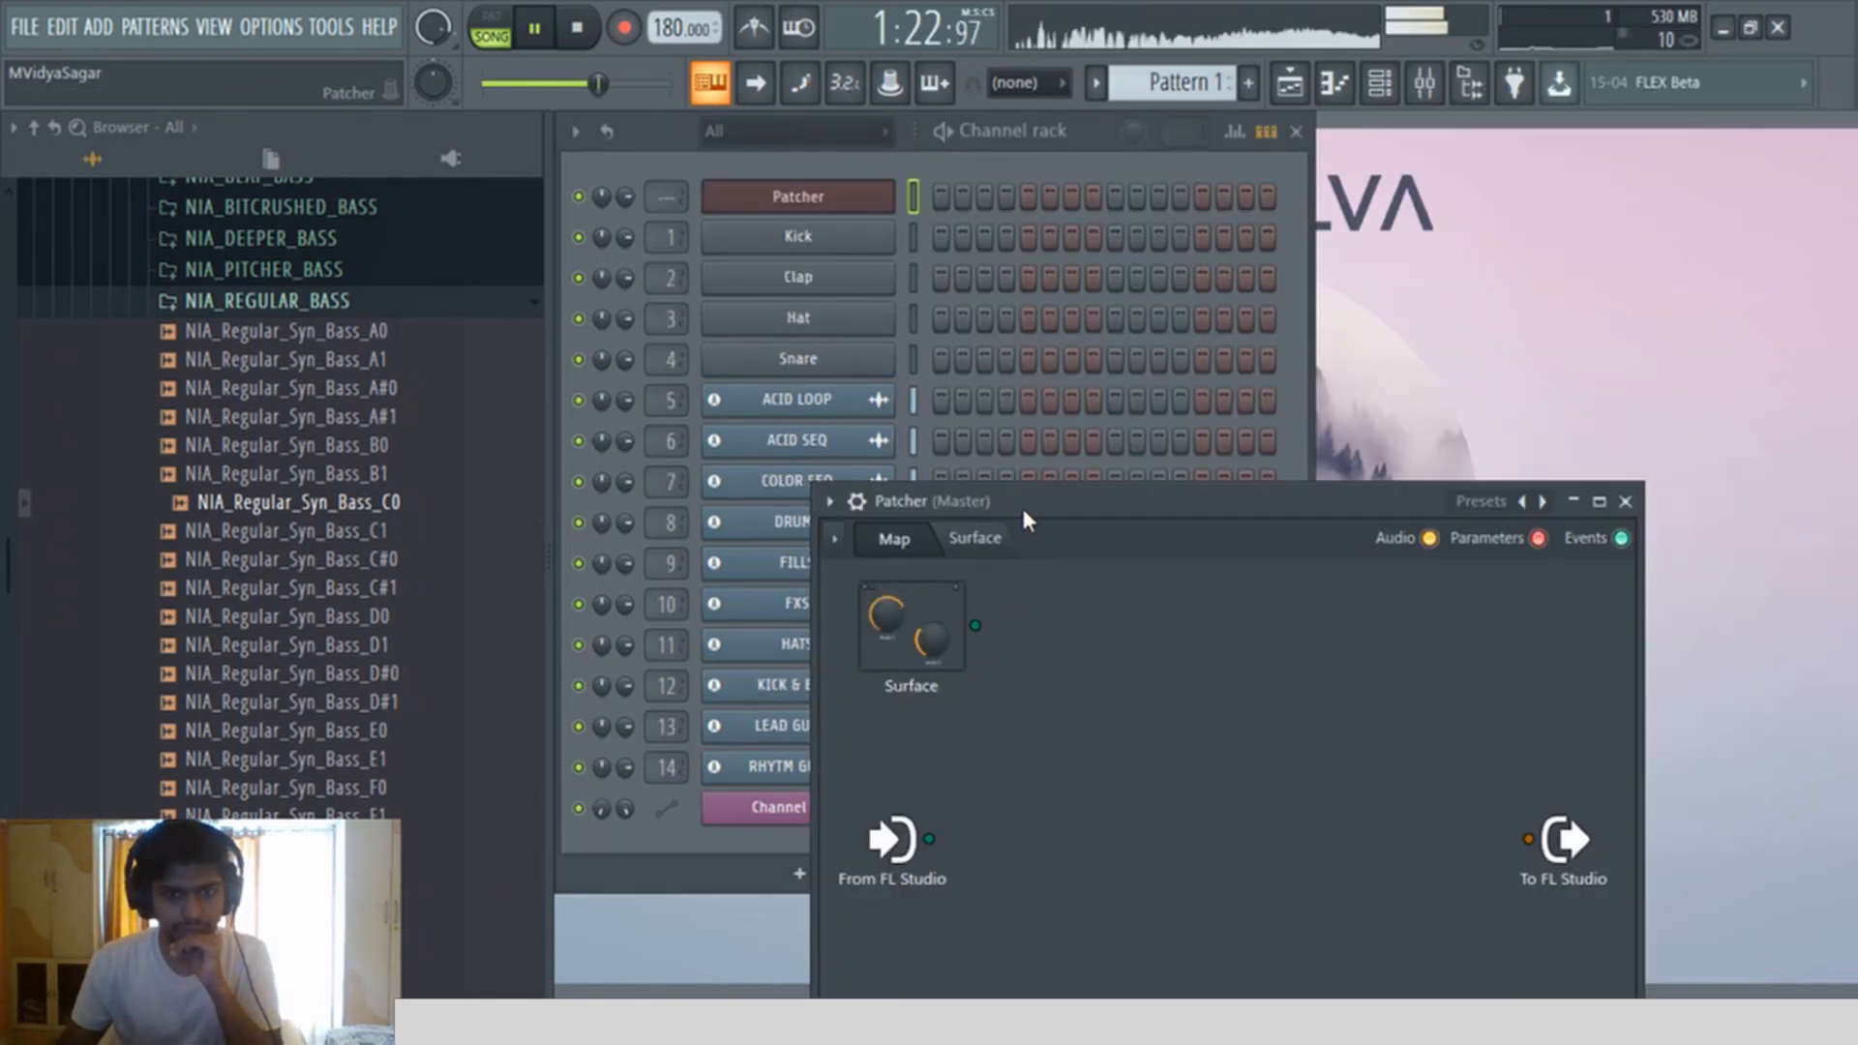
Step: Detach the Patcher window, place it clear of the channel list and stop playback
{"action": "left_click_drag", "start_coordinate": [1024, 512], "coordinate": [781, 125]}
{"action": "left_click", "coordinate": [588, 114]}
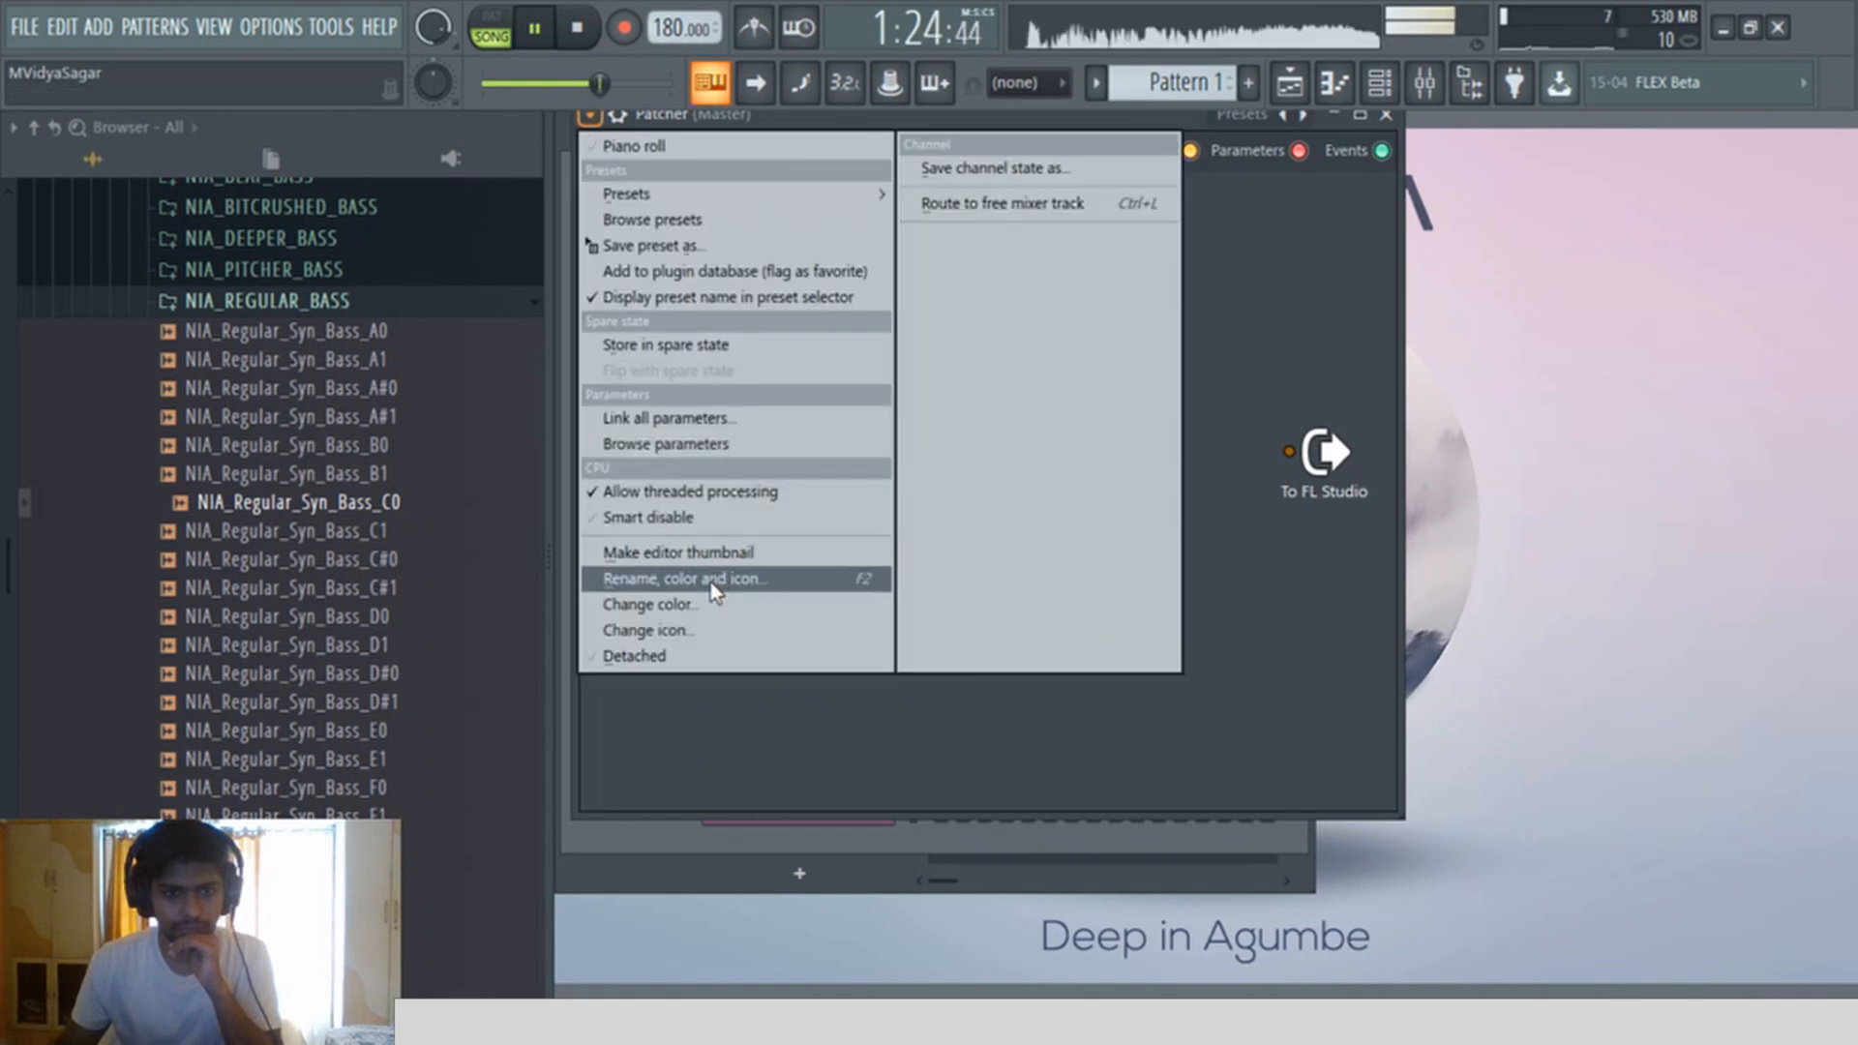
{"action": "left_click", "coordinate": [708, 655]}
{"action": "left_click_drag", "start_coordinate": [711, 118], "coordinate": [497, 85]}
{"action": "key", "text": "space"}
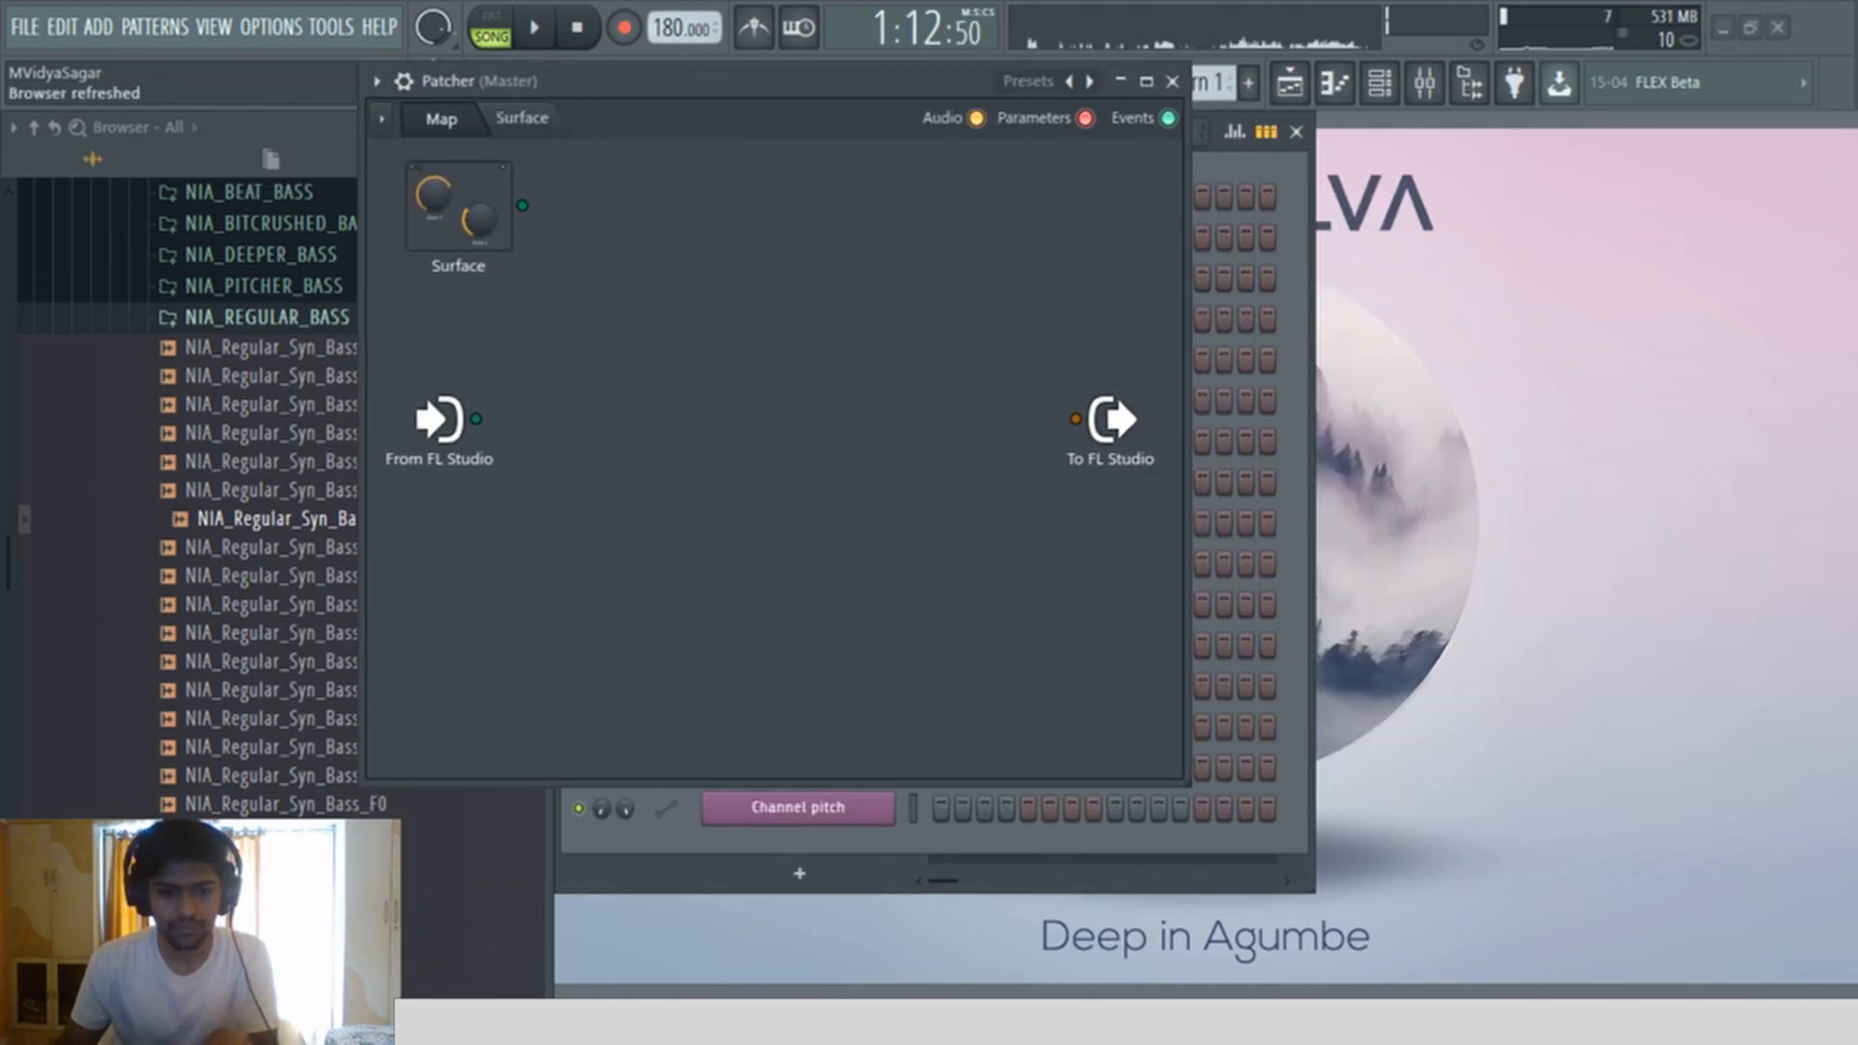
Step: Add the Harmor synth to the Patcher map
{"action": "right_click", "coordinate": [619, 310]}
{"action": "key", "text": "h"}
{"action": "key", "text": "h"}
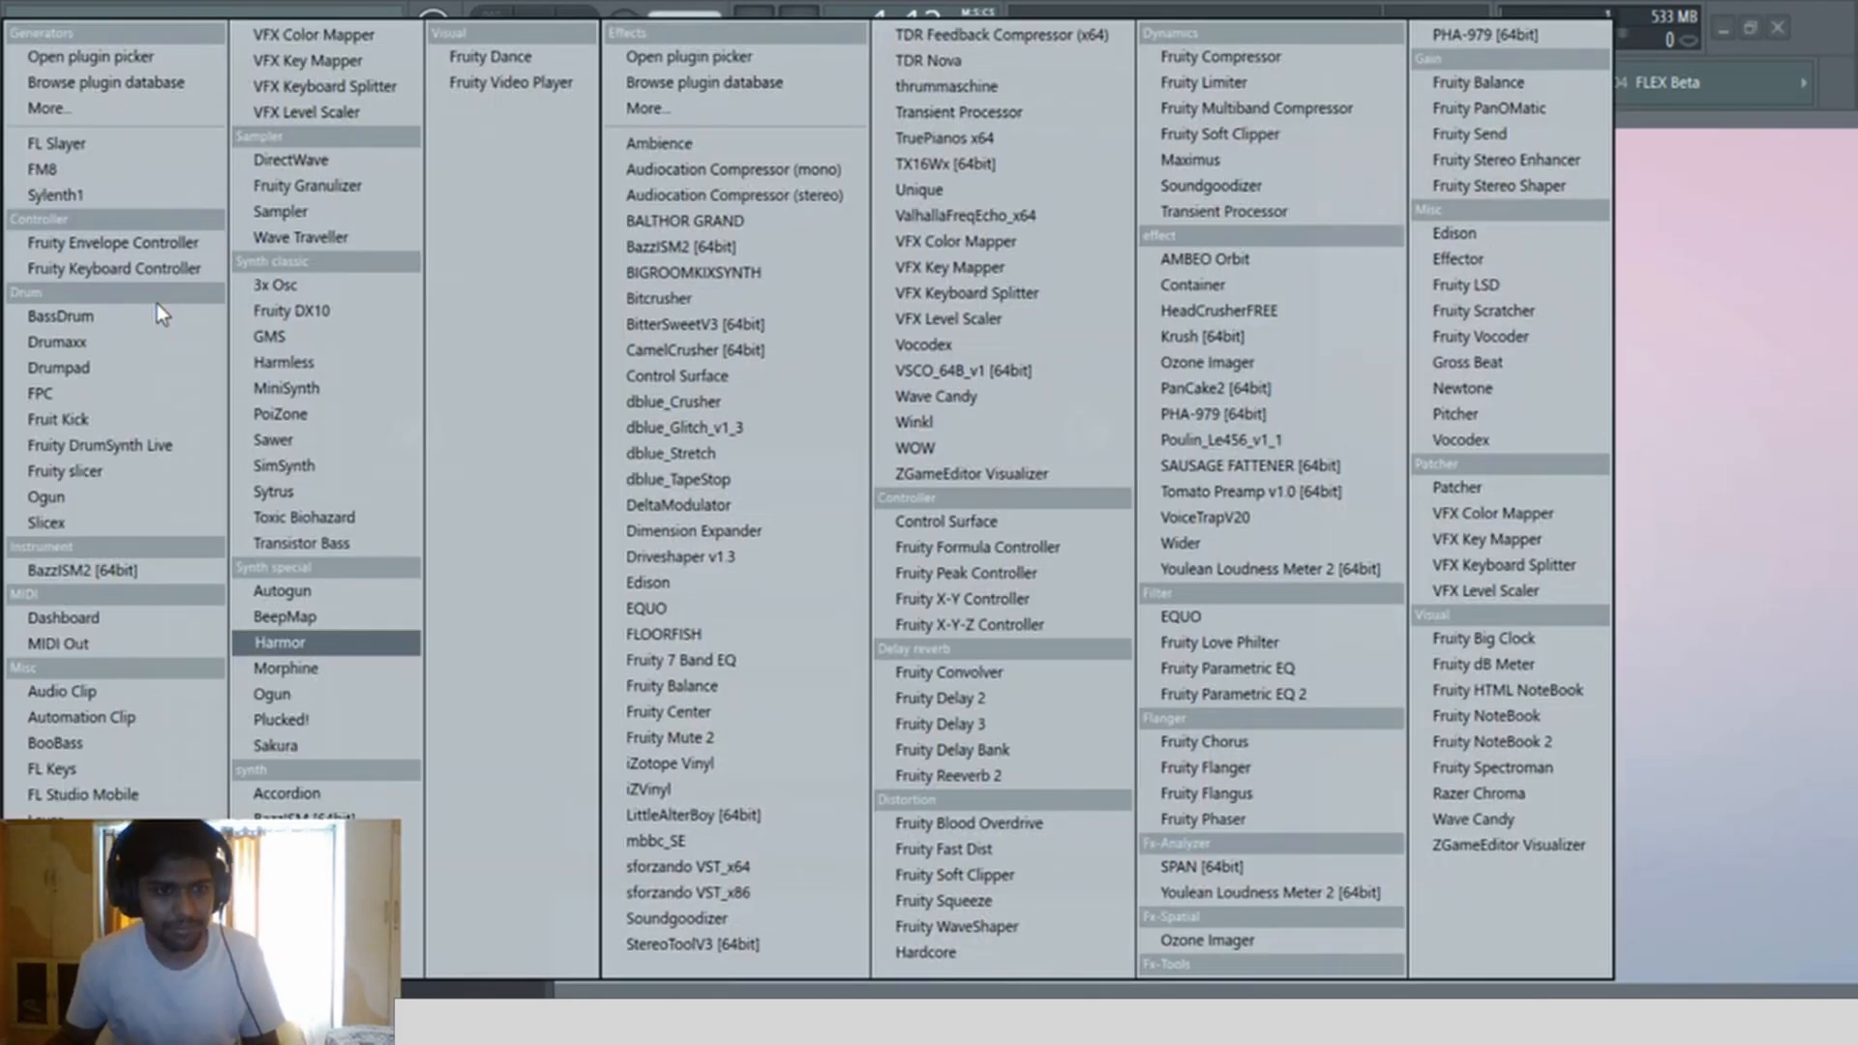
{"action": "key", "text": "Return"}
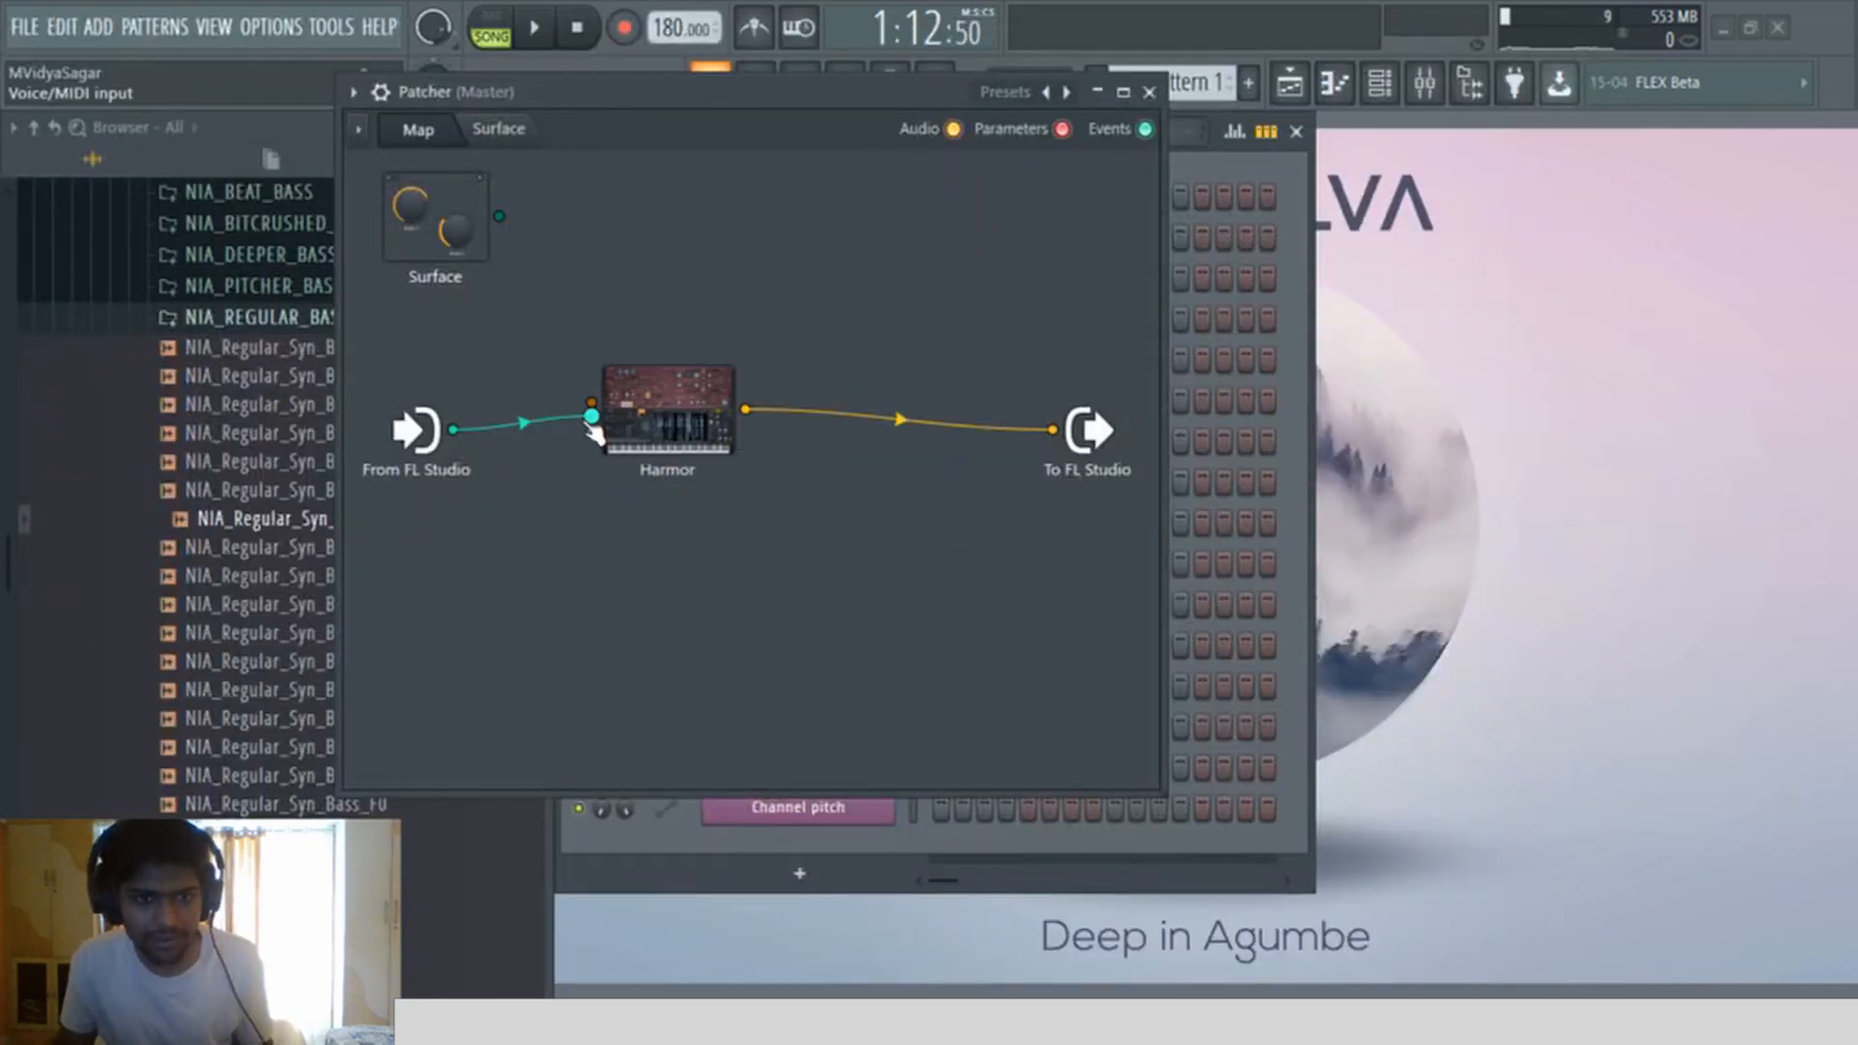
Step: Try Harmor's dubstep bass 01 preset, return to the Default preset and close the synth's editor
{"action": "double_click", "coordinate": [678, 416]}
{"action": "right_click", "coordinate": [1536, 52]}
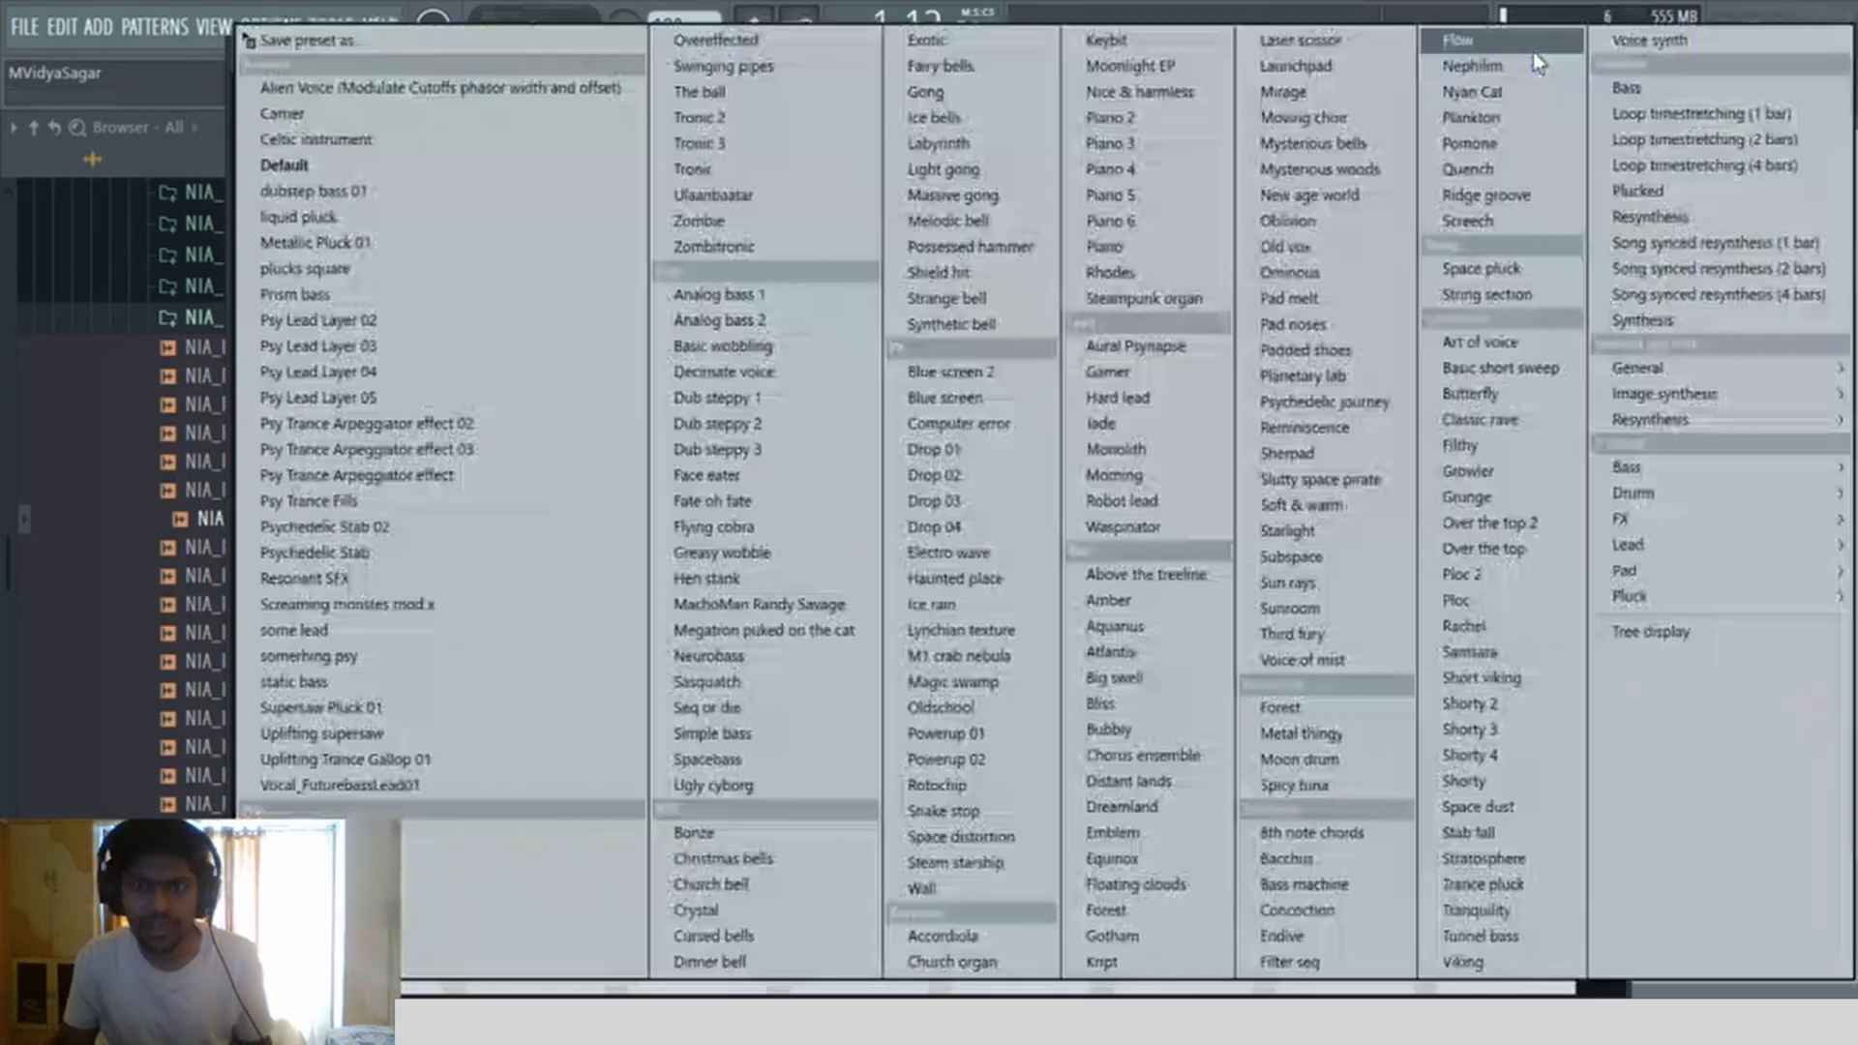
{"action": "left_click", "coordinate": [312, 191]}
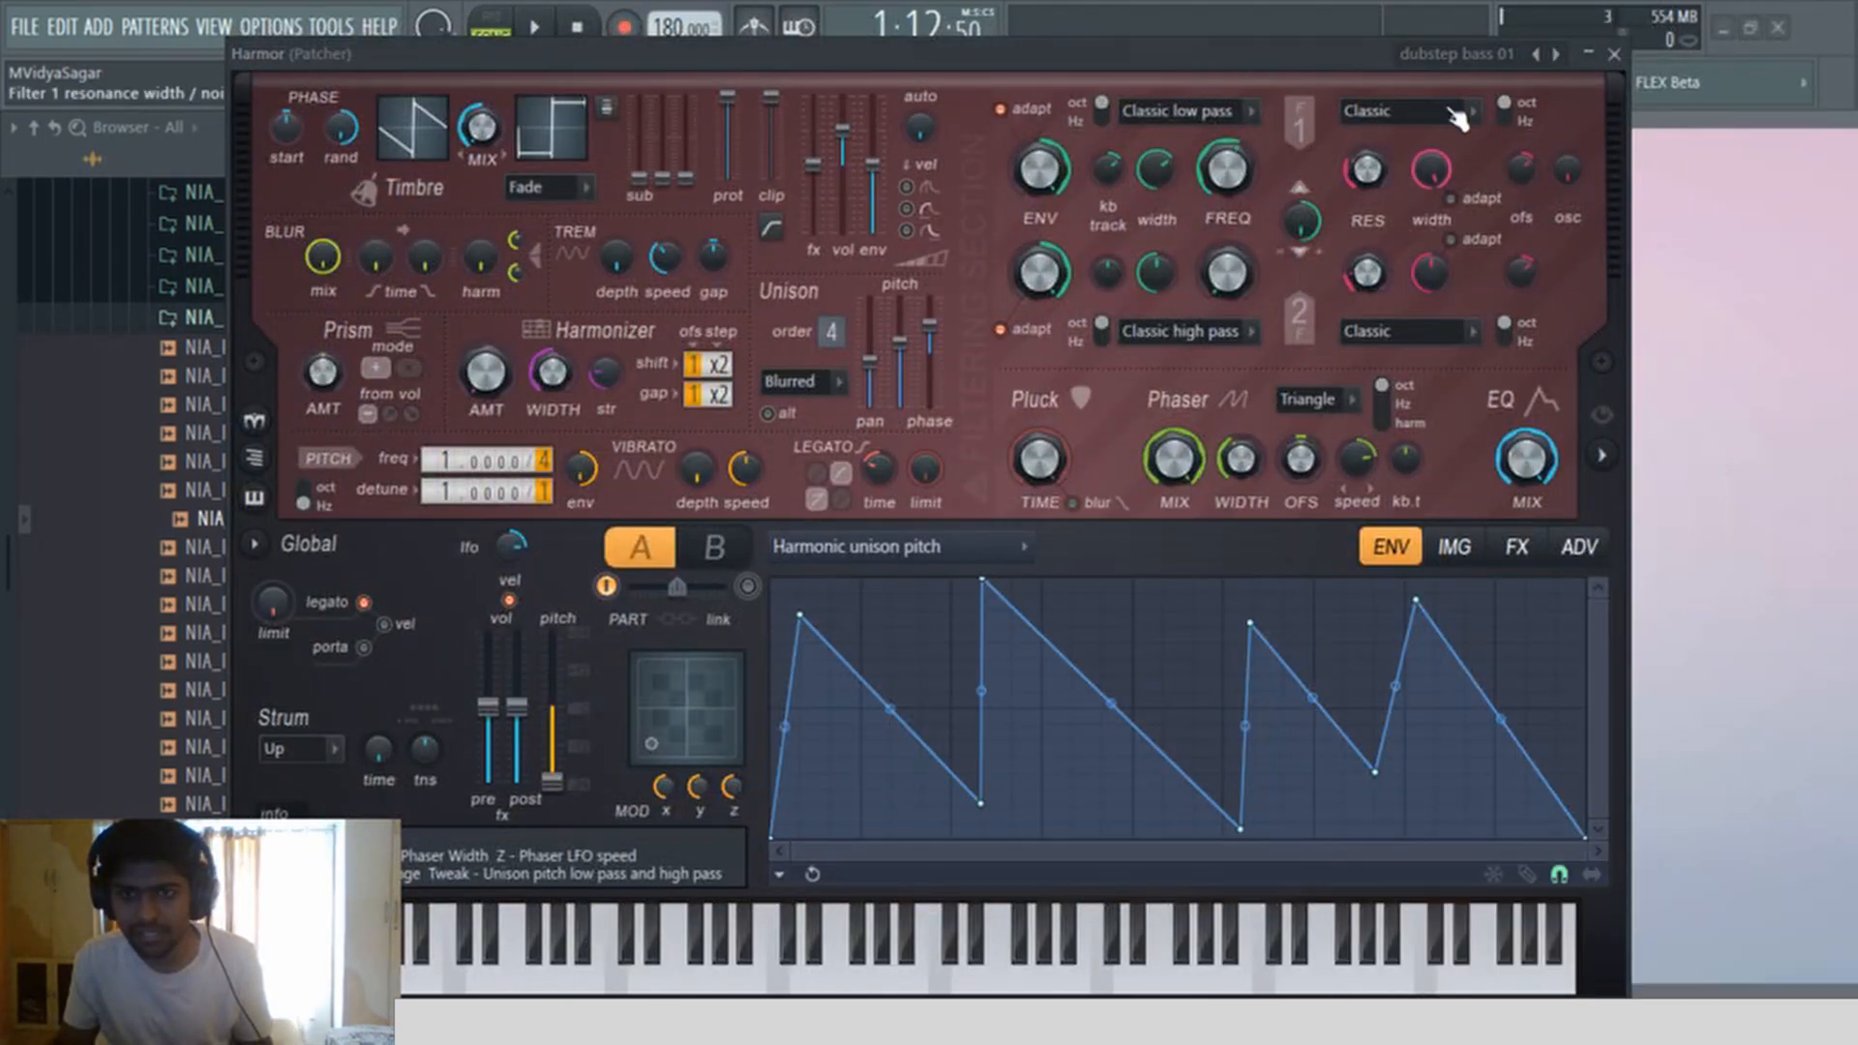
{"action": "right_click", "coordinate": [1536, 53]}
{"action": "left_click", "coordinate": [385, 165]}
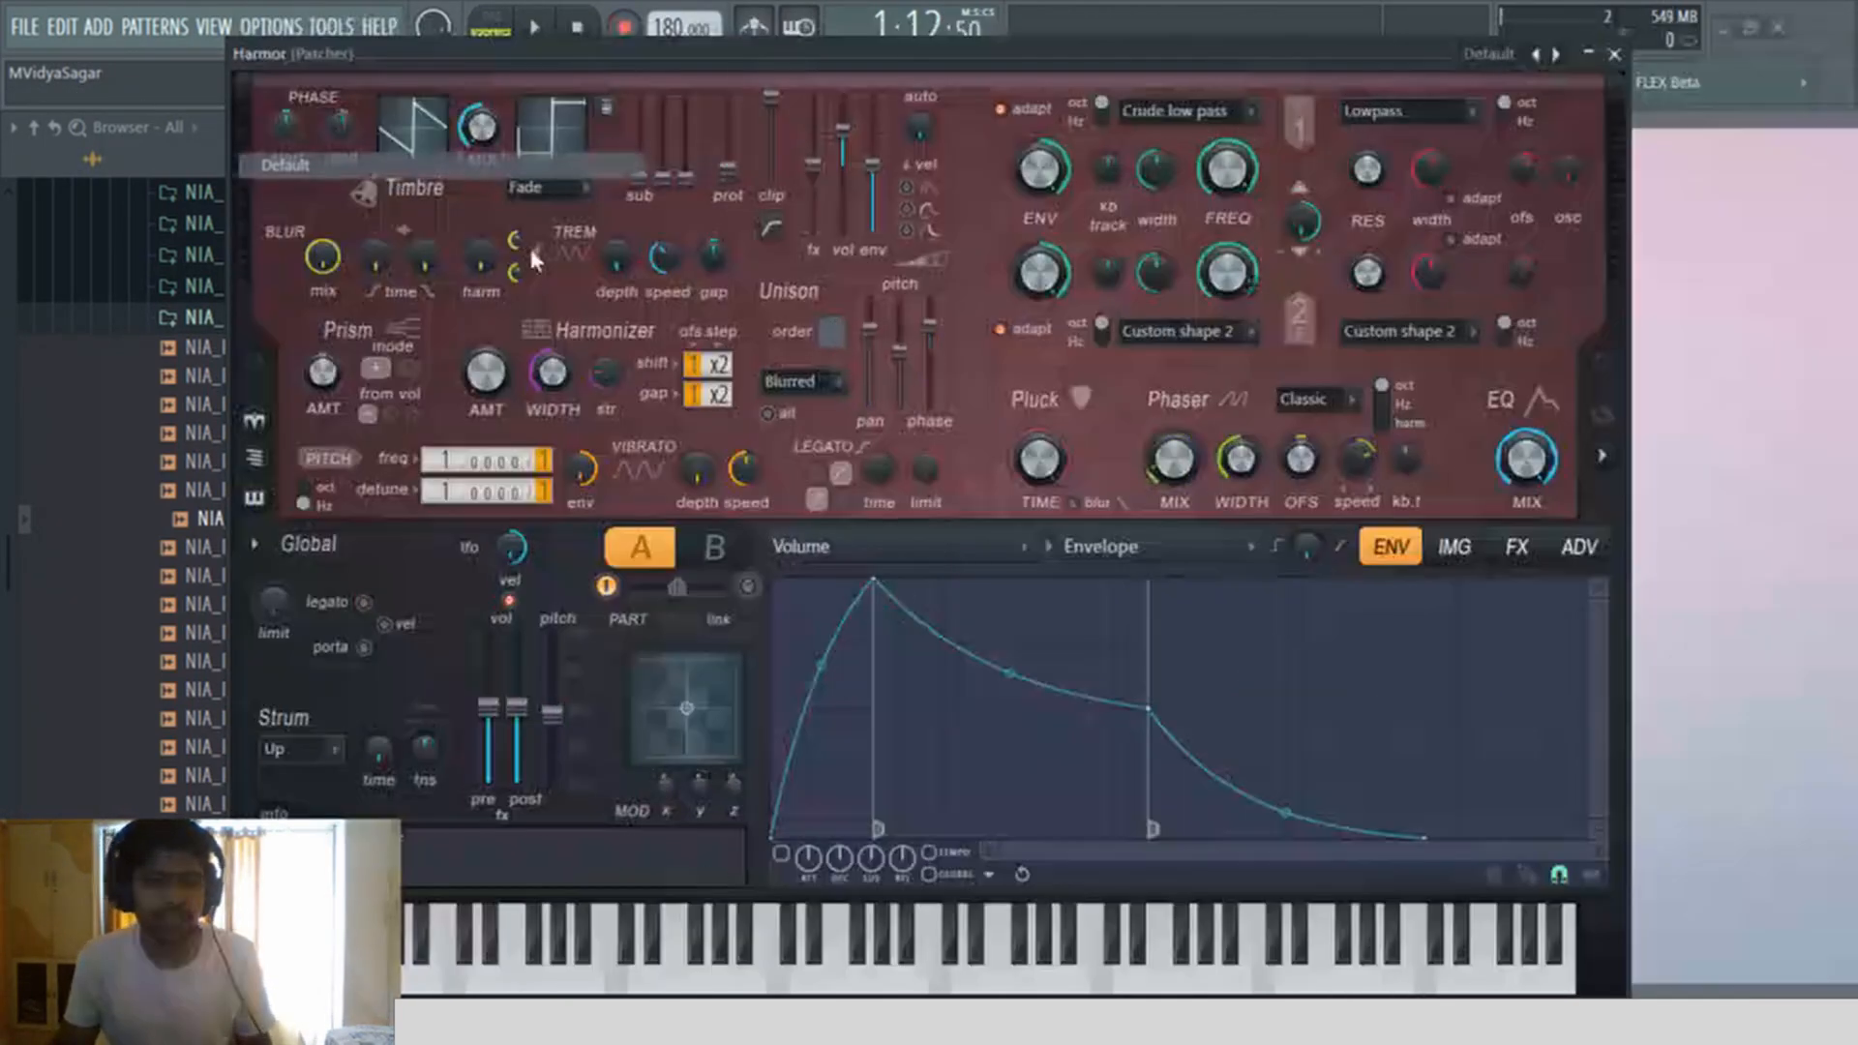
{"action": "left_click", "coordinate": [1613, 55]}
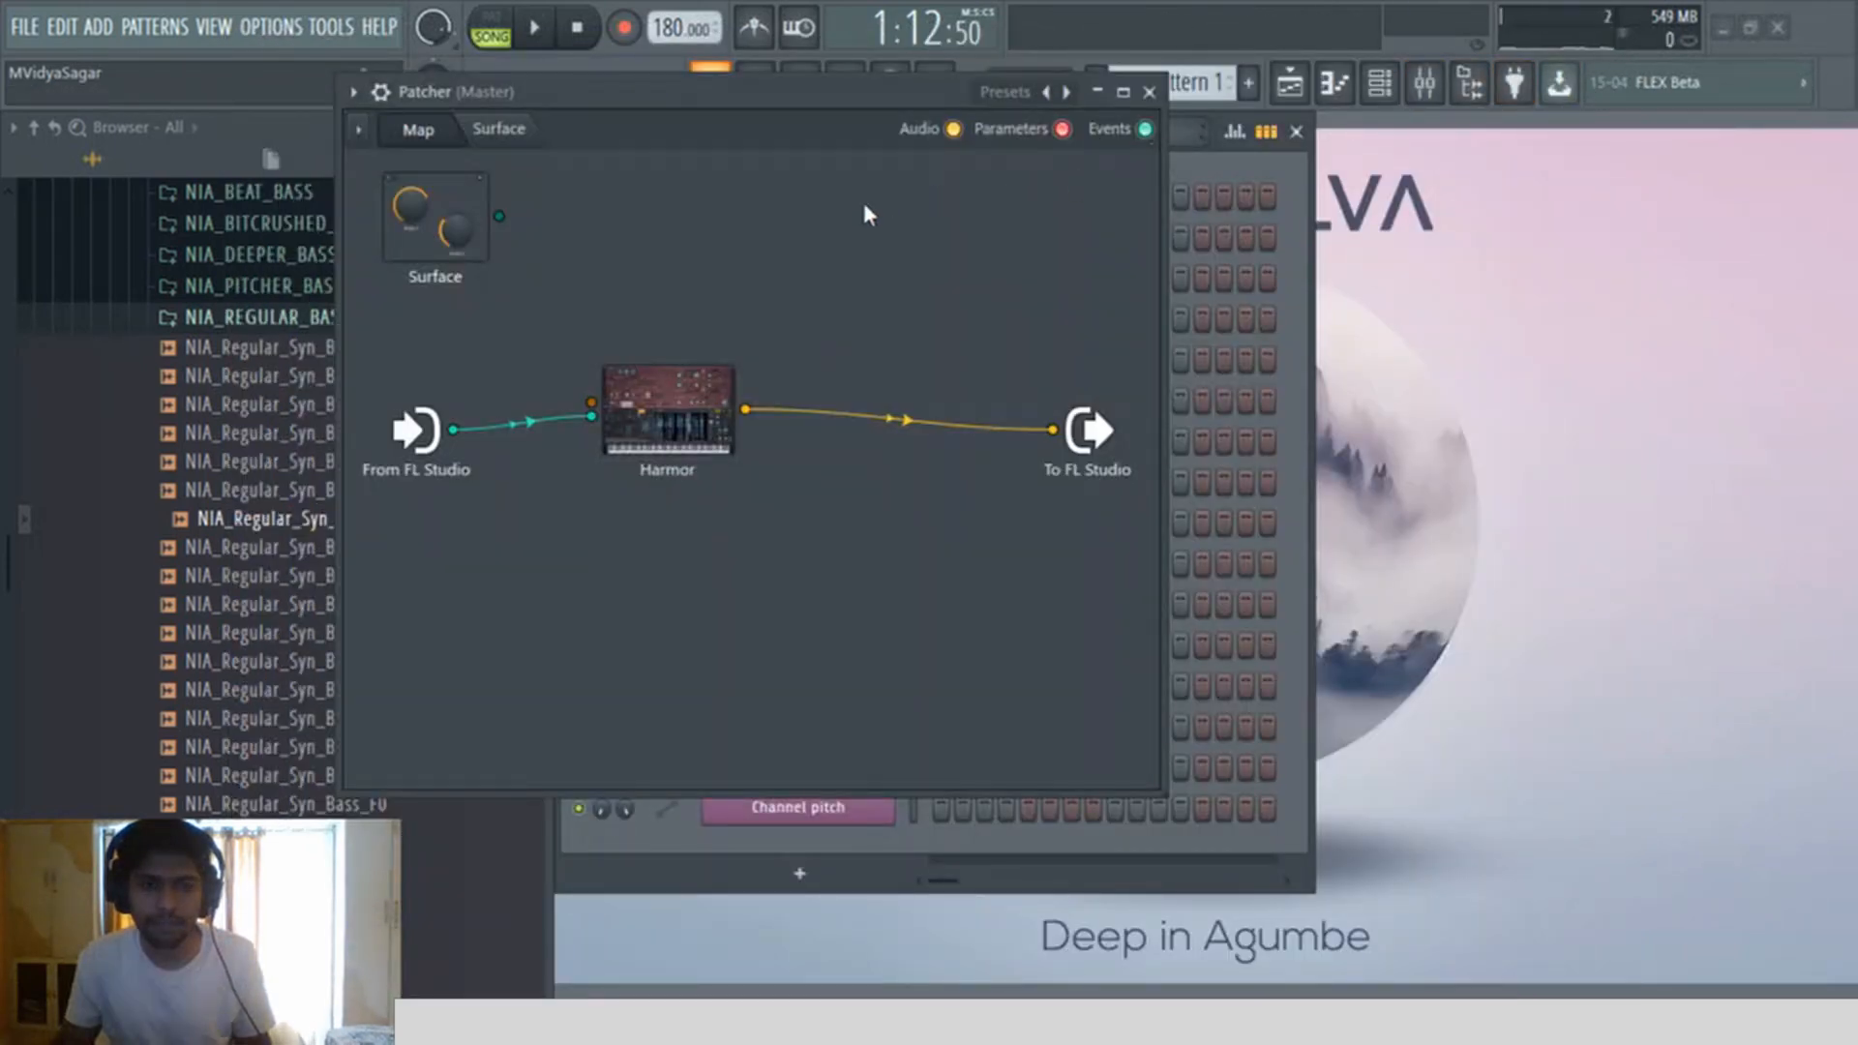
{"action": "left_click", "coordinate": [658, 418]}
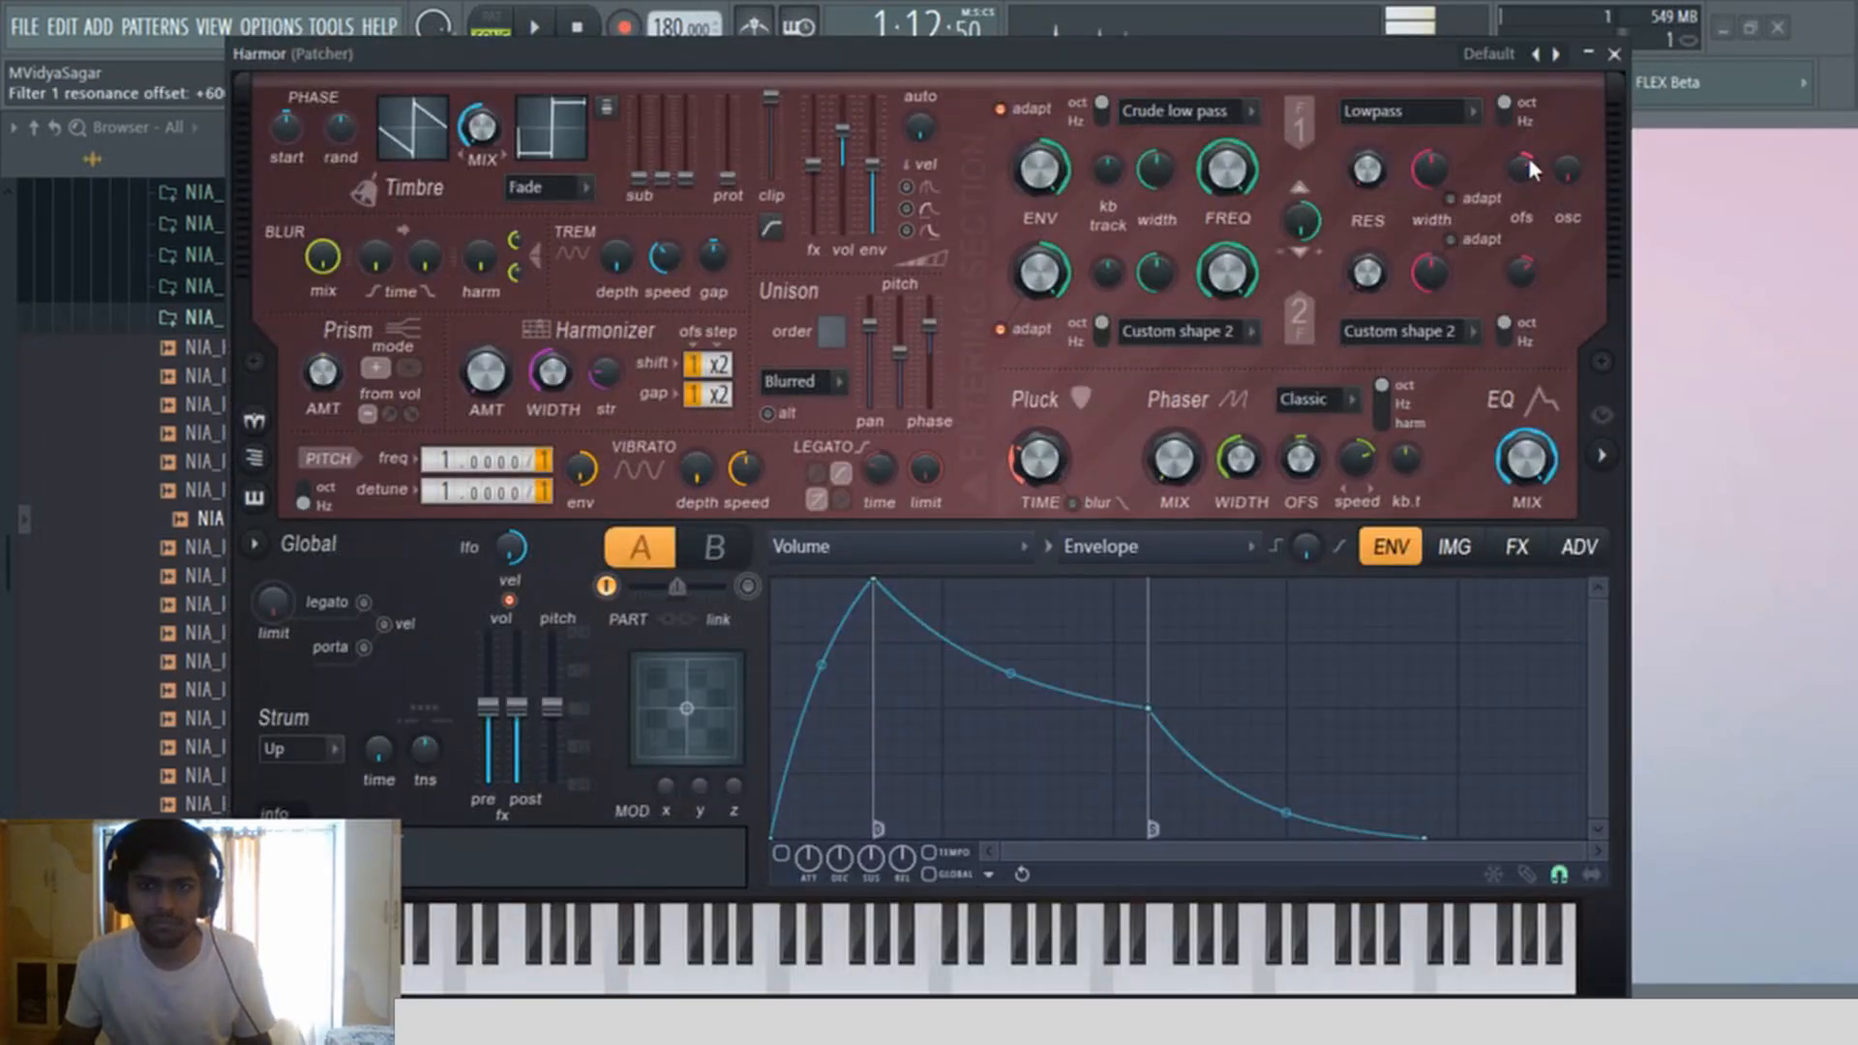
{"action": "left_click", "coordinate": [1613, 54]}
Step: Close Patcher, open its channel's piano roll and place a trial note on A3 at the start of bar 1
{"action": "left_click", "coordinate": [1152, 91]}
{"action": "right_click", "coordinate": [883, 196]}
{"action": "left_click", "coordinate": [953, 197]}
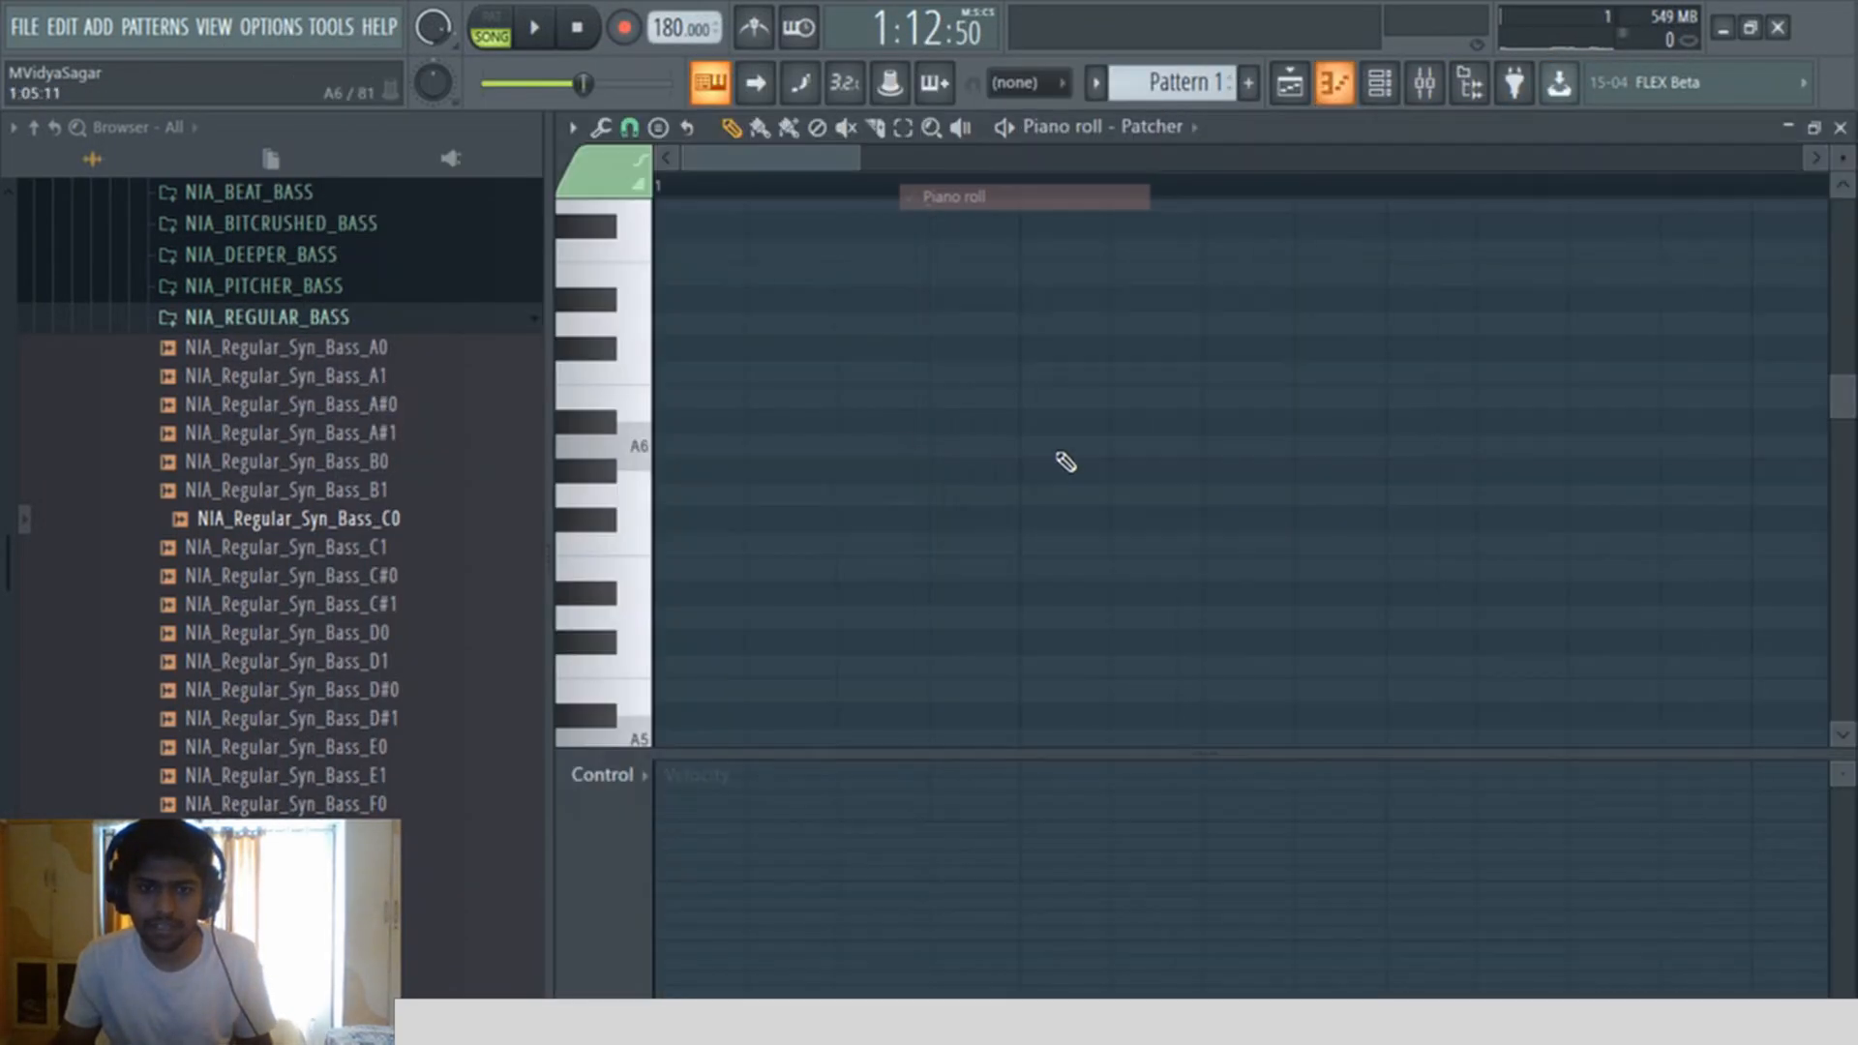
{"action": "right_click", "coordinate": [825, 622], "text": "ctrl"}
{"action": "left_click_drag", "start_coordinate": [668, 535], "coordinate": [667, 711]}
Step: Set the piano roll's scale highlighting to root note C with the Major scale
{"action": "left_click", "coordinate": [572, 127]}
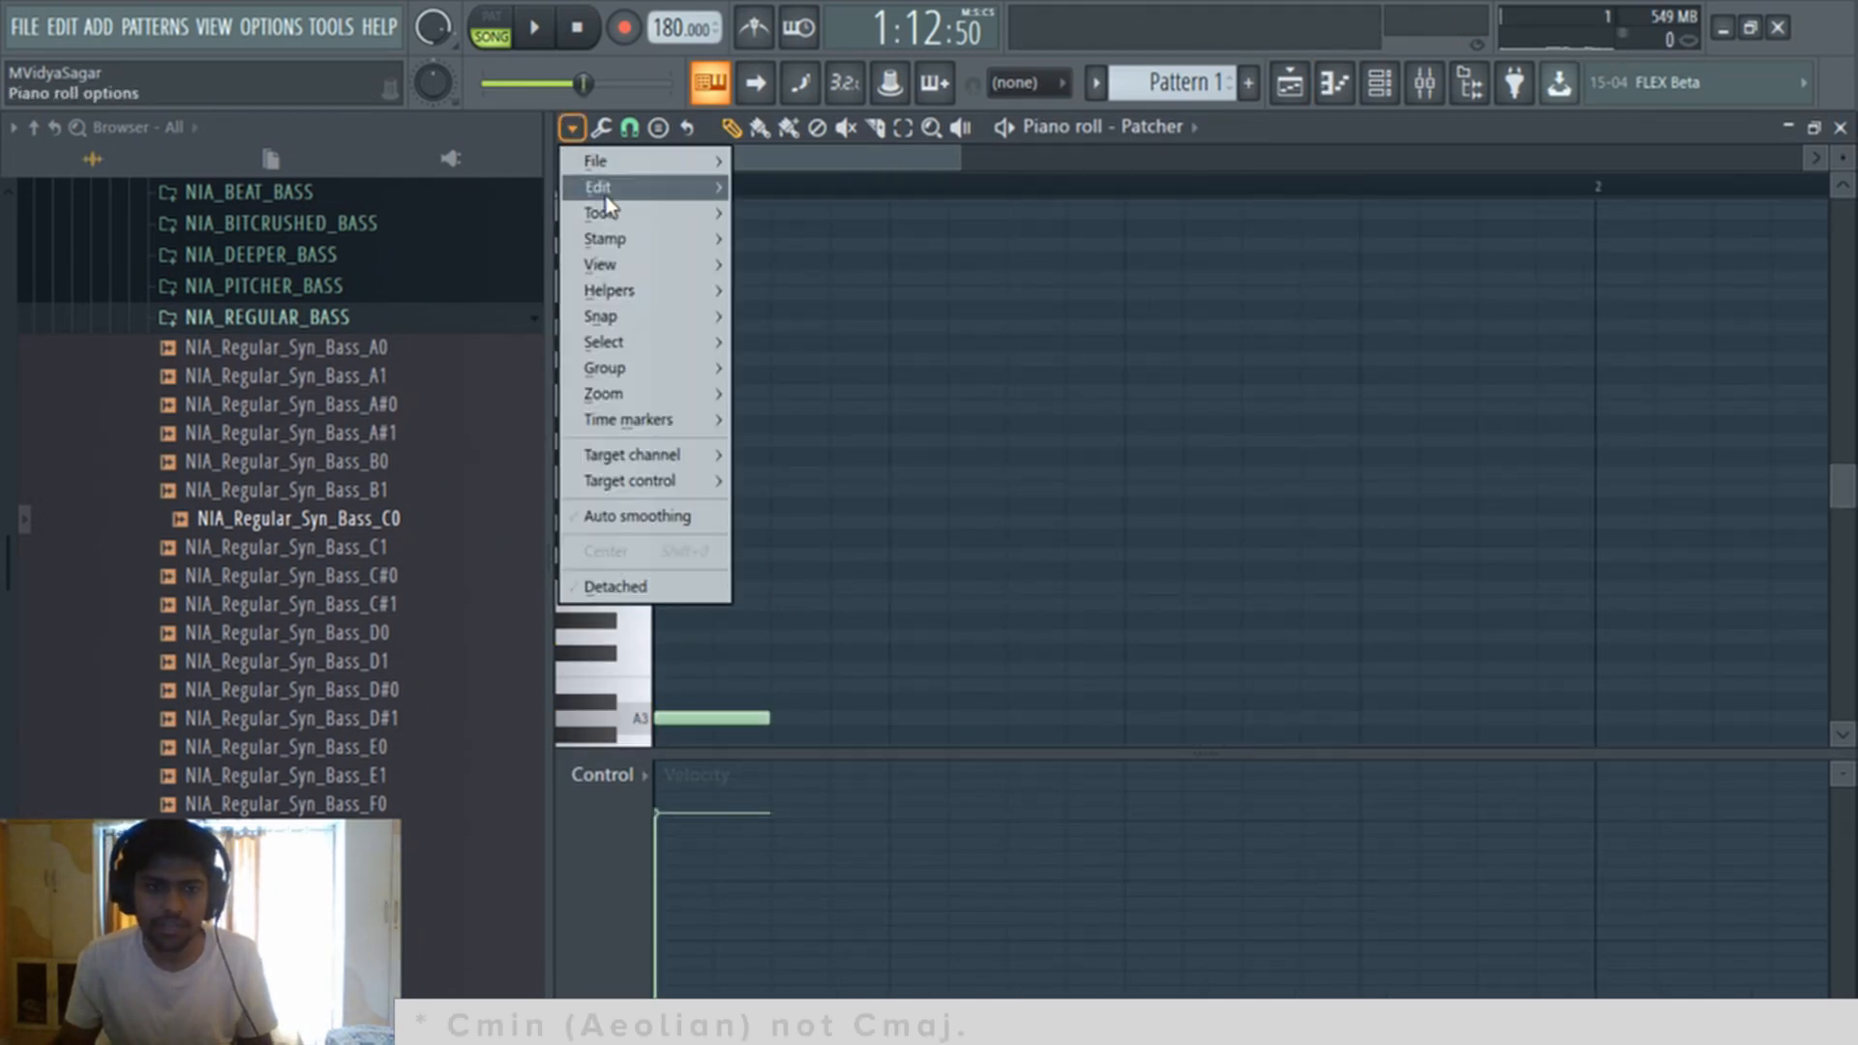
{"action": "mouse_move", "coordinate": [638, 291]}
{"action": "mouse_move", "coordinate": [862, 317]}
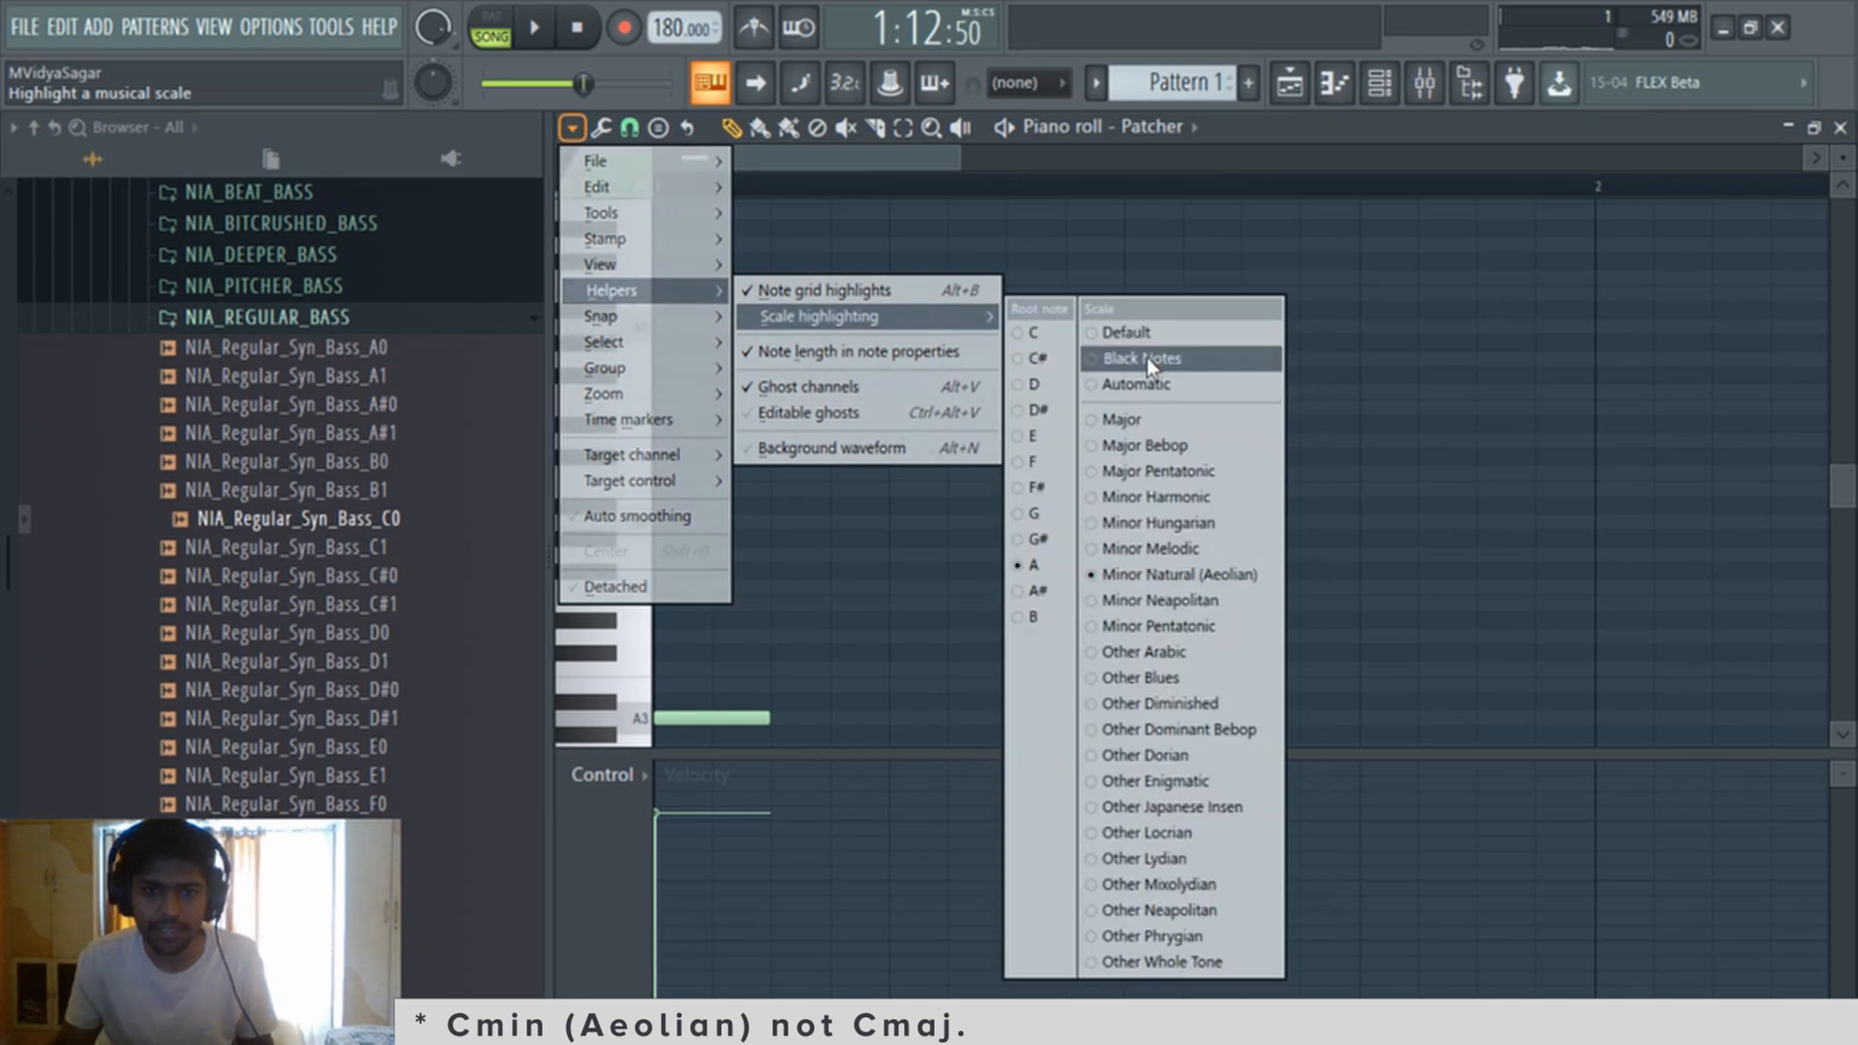
{"action": "left_click", "coordinate": [1044, 333]}
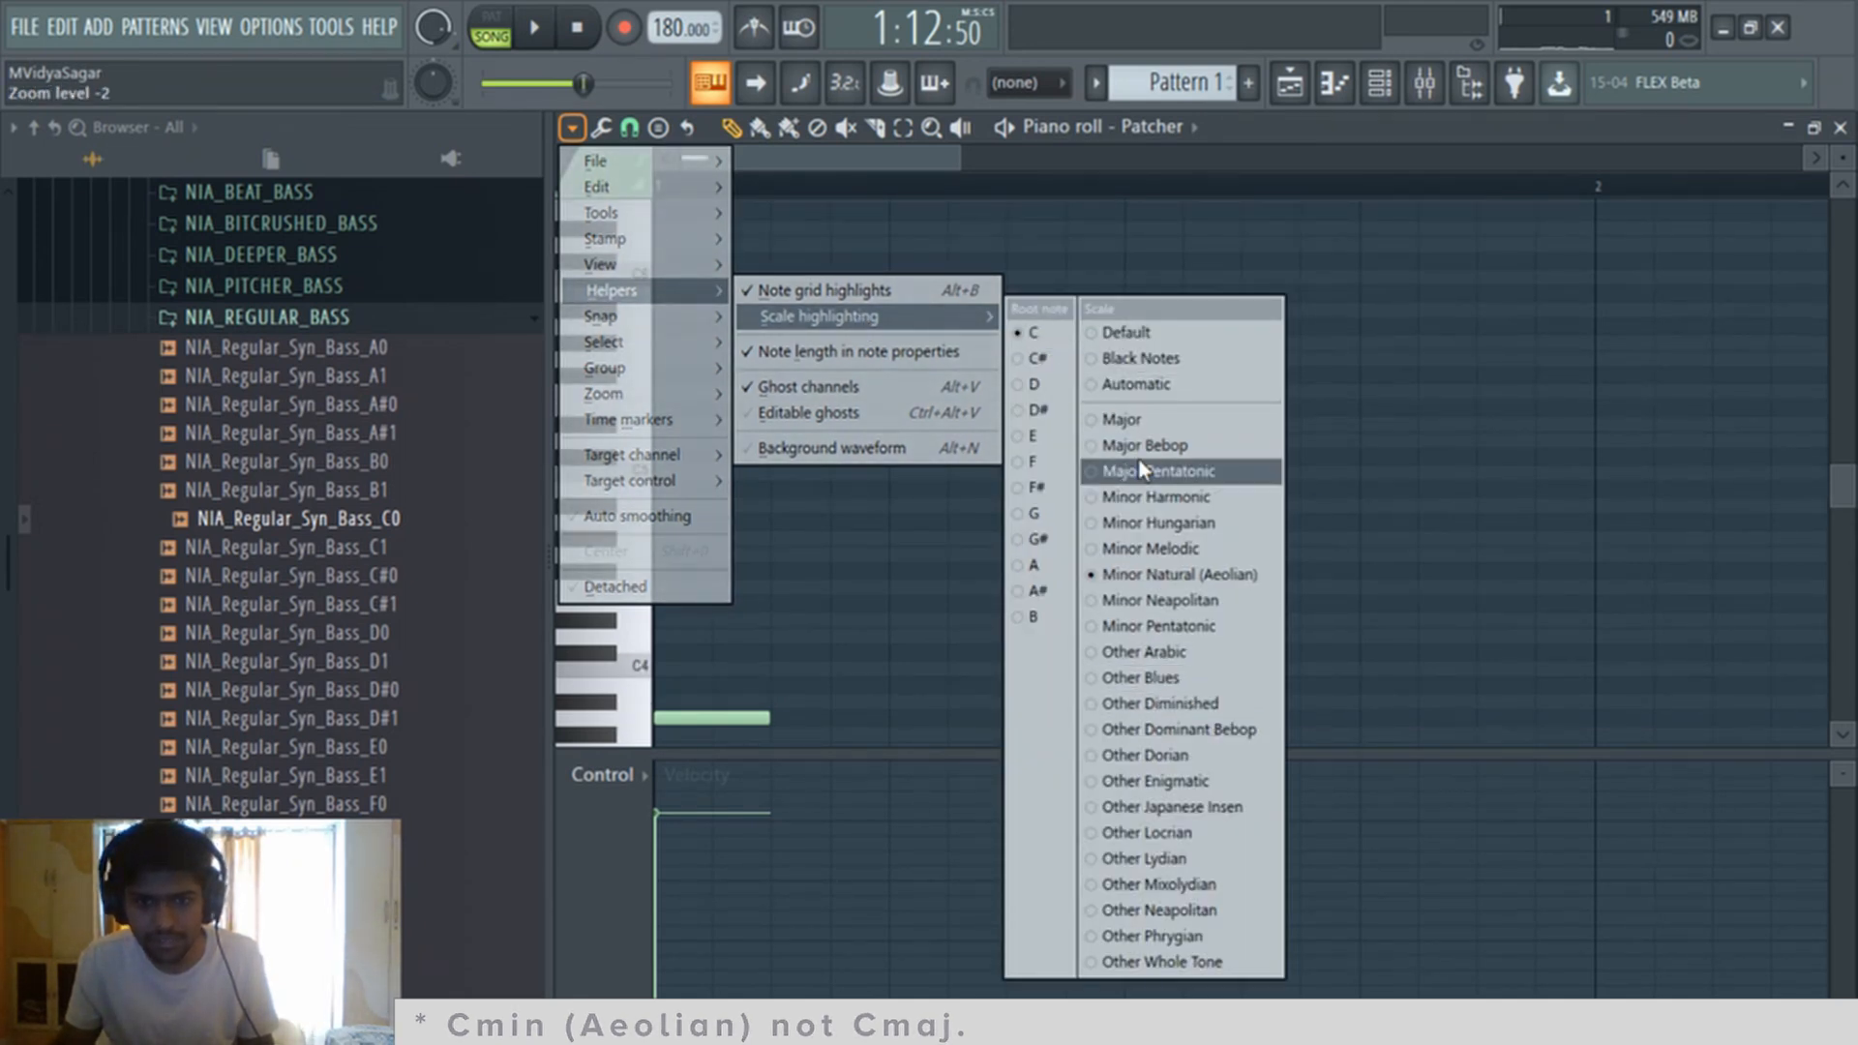
{"action": "left_click", "coordinate": [1133, 422]}
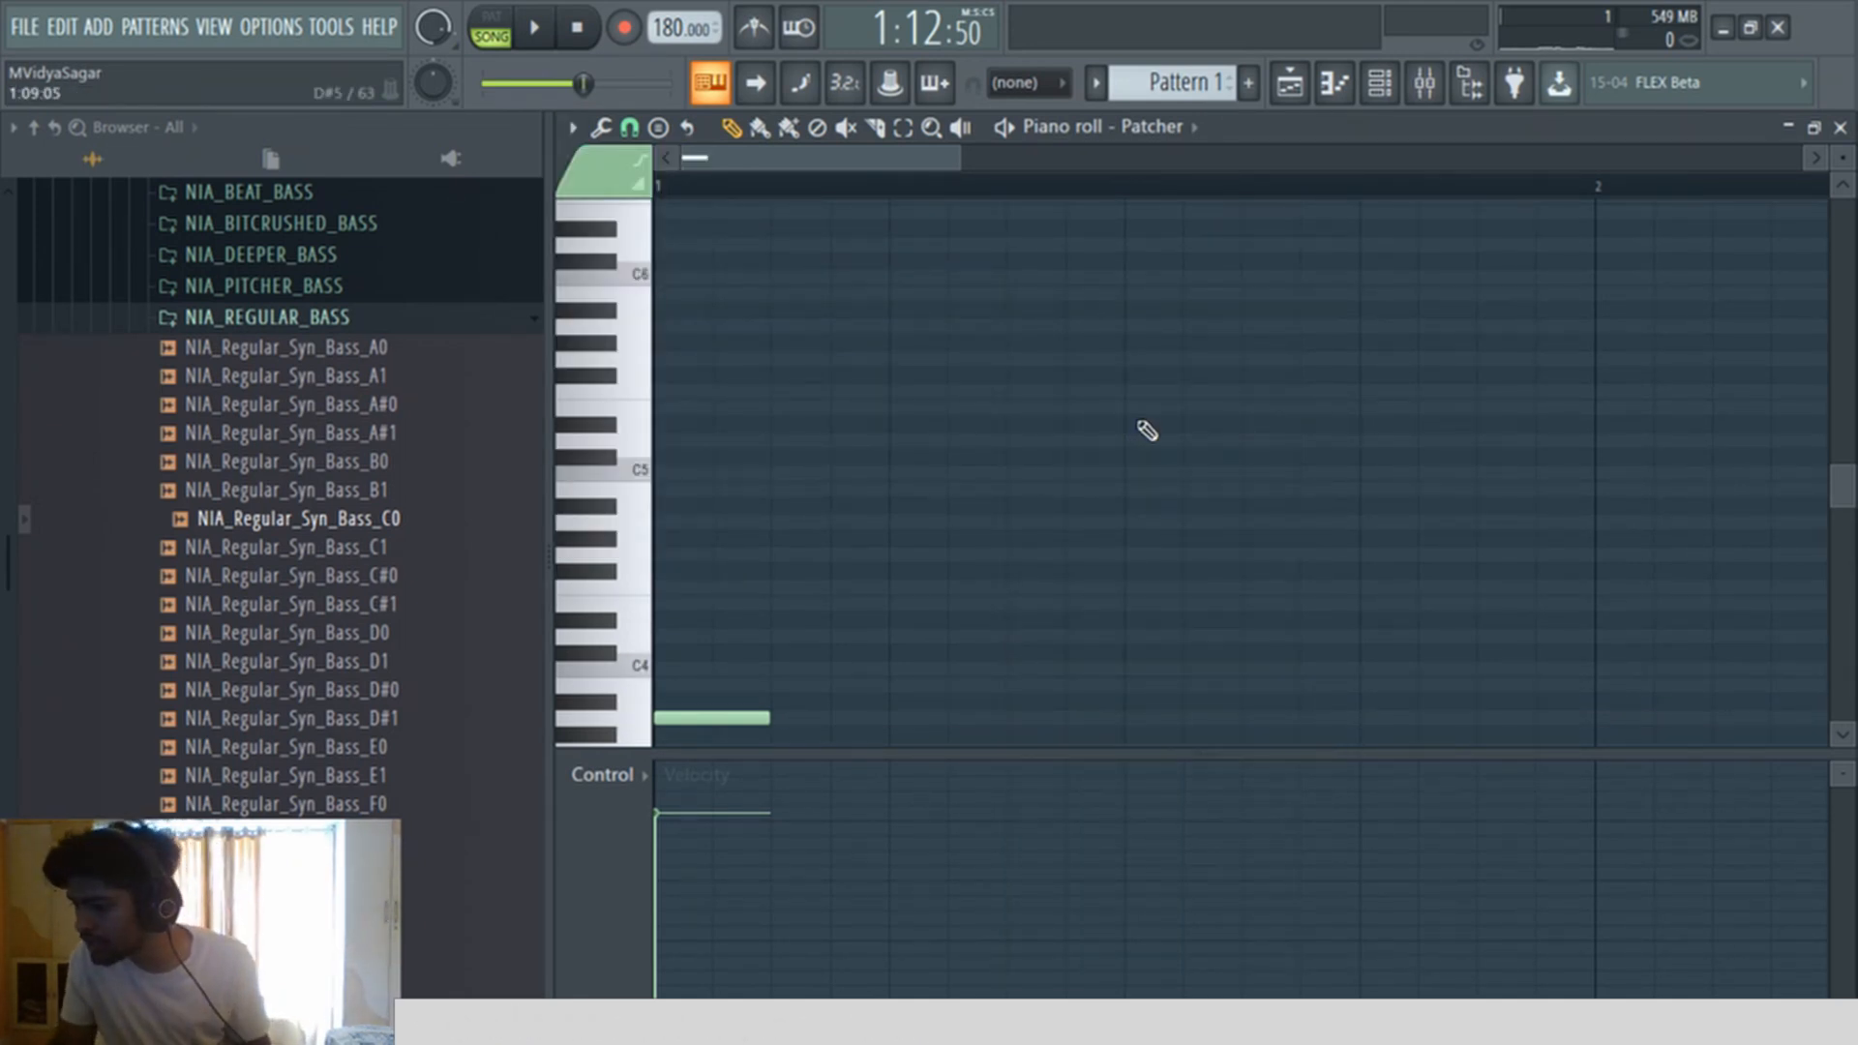
Step: Replace the A3 note with a C4, E4 and G4 chord at bar 1 and audition it in Pattern mode
{"action": "right_click", "coordinate": [743, 718]}
{"action": "left_click_drag", "start_coordinate": [668, 683], "coordinate": [668, 602]}
{"action": "left_click", "coordinate": [490, 29]}
{"action": "left_click_drag", "start_coordinate": [678, 486], "coordinate": [693, 552]}
{"action": "right_click", "coordinate": [676, 522]}
{"action": "key", "text": "space"}
{"action": "key", "text": "space"}
{"action": "right_click", "coordinate": [708, 552]}
{"action": "key", "text": "space"}
{"action": "key", "text": "space"}
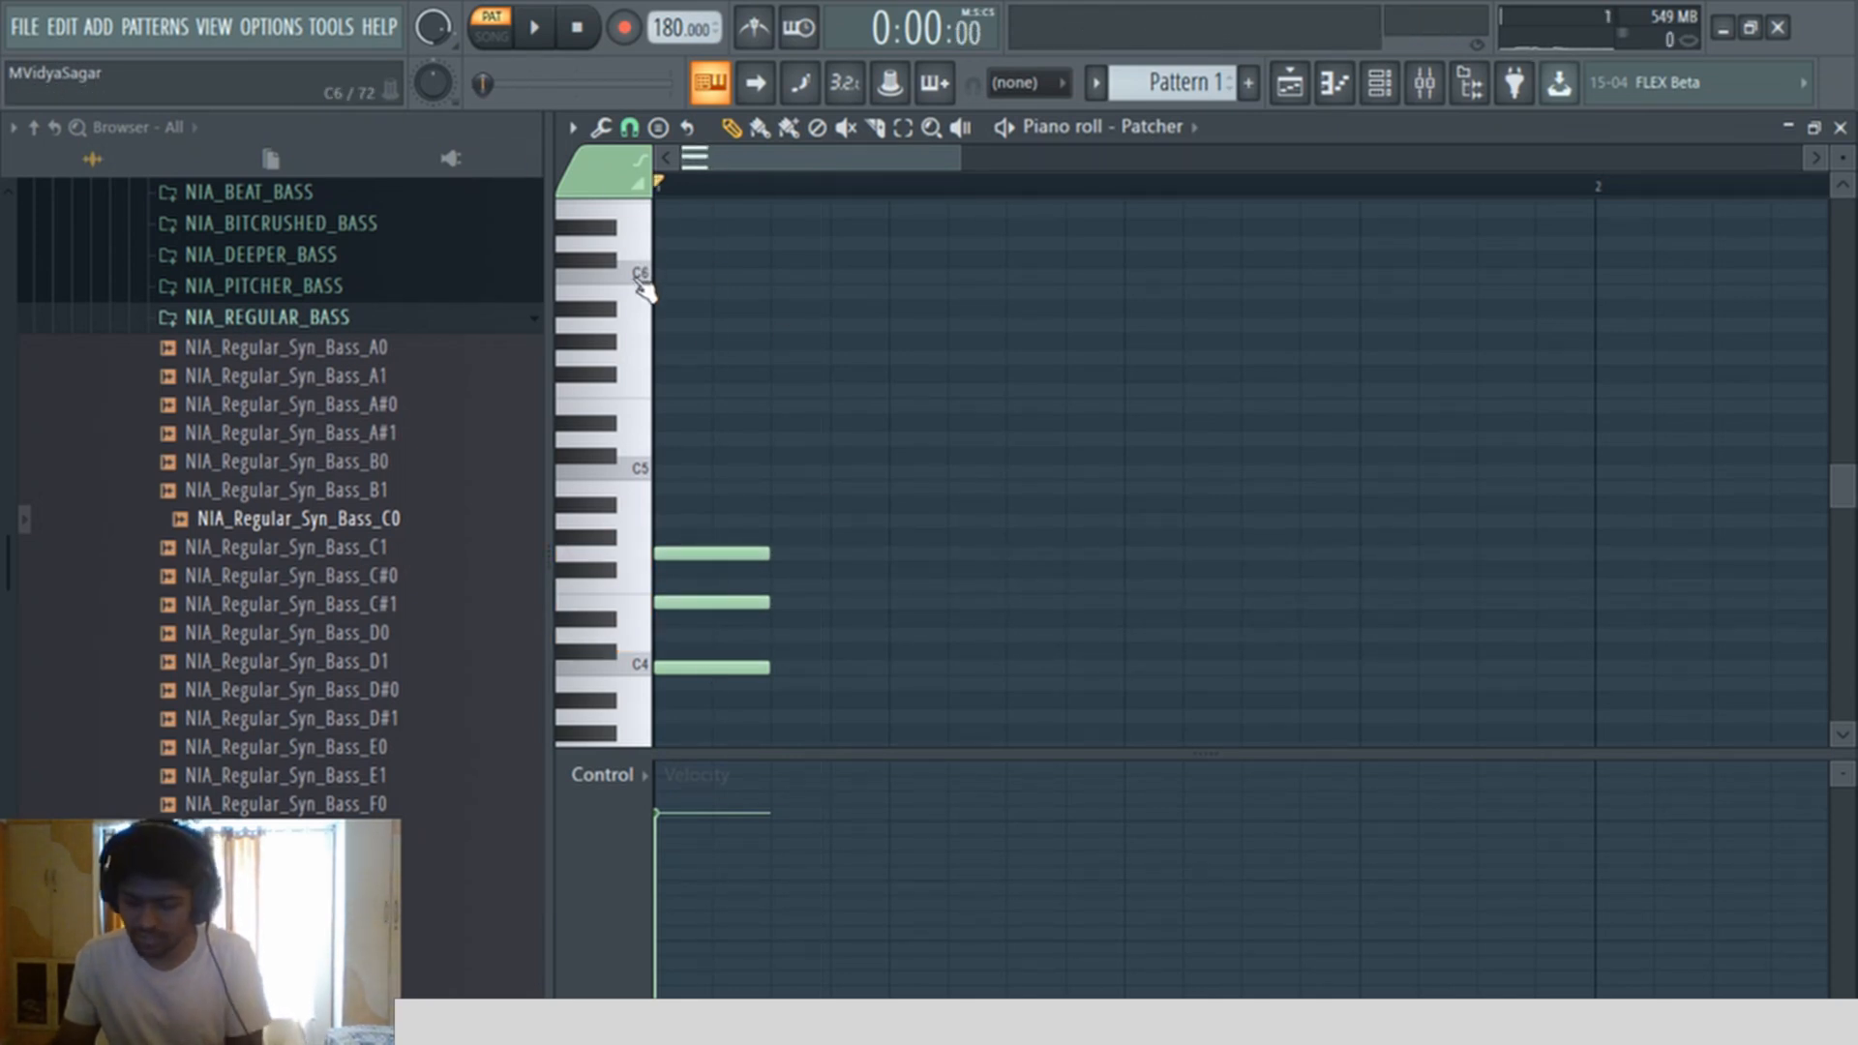
Step: Transpose the chord up one octave, add C4 and C6 notes at its start and audition it
{"action": "key", "text": "ctrl+Up"}
{"action": "left_click", "coordinate": [658, 667]}
{"action": "left_click", "coordinate": [651, 275]}
{"action": "key", "text": "space"}
{"action": "key", "text": "space"}
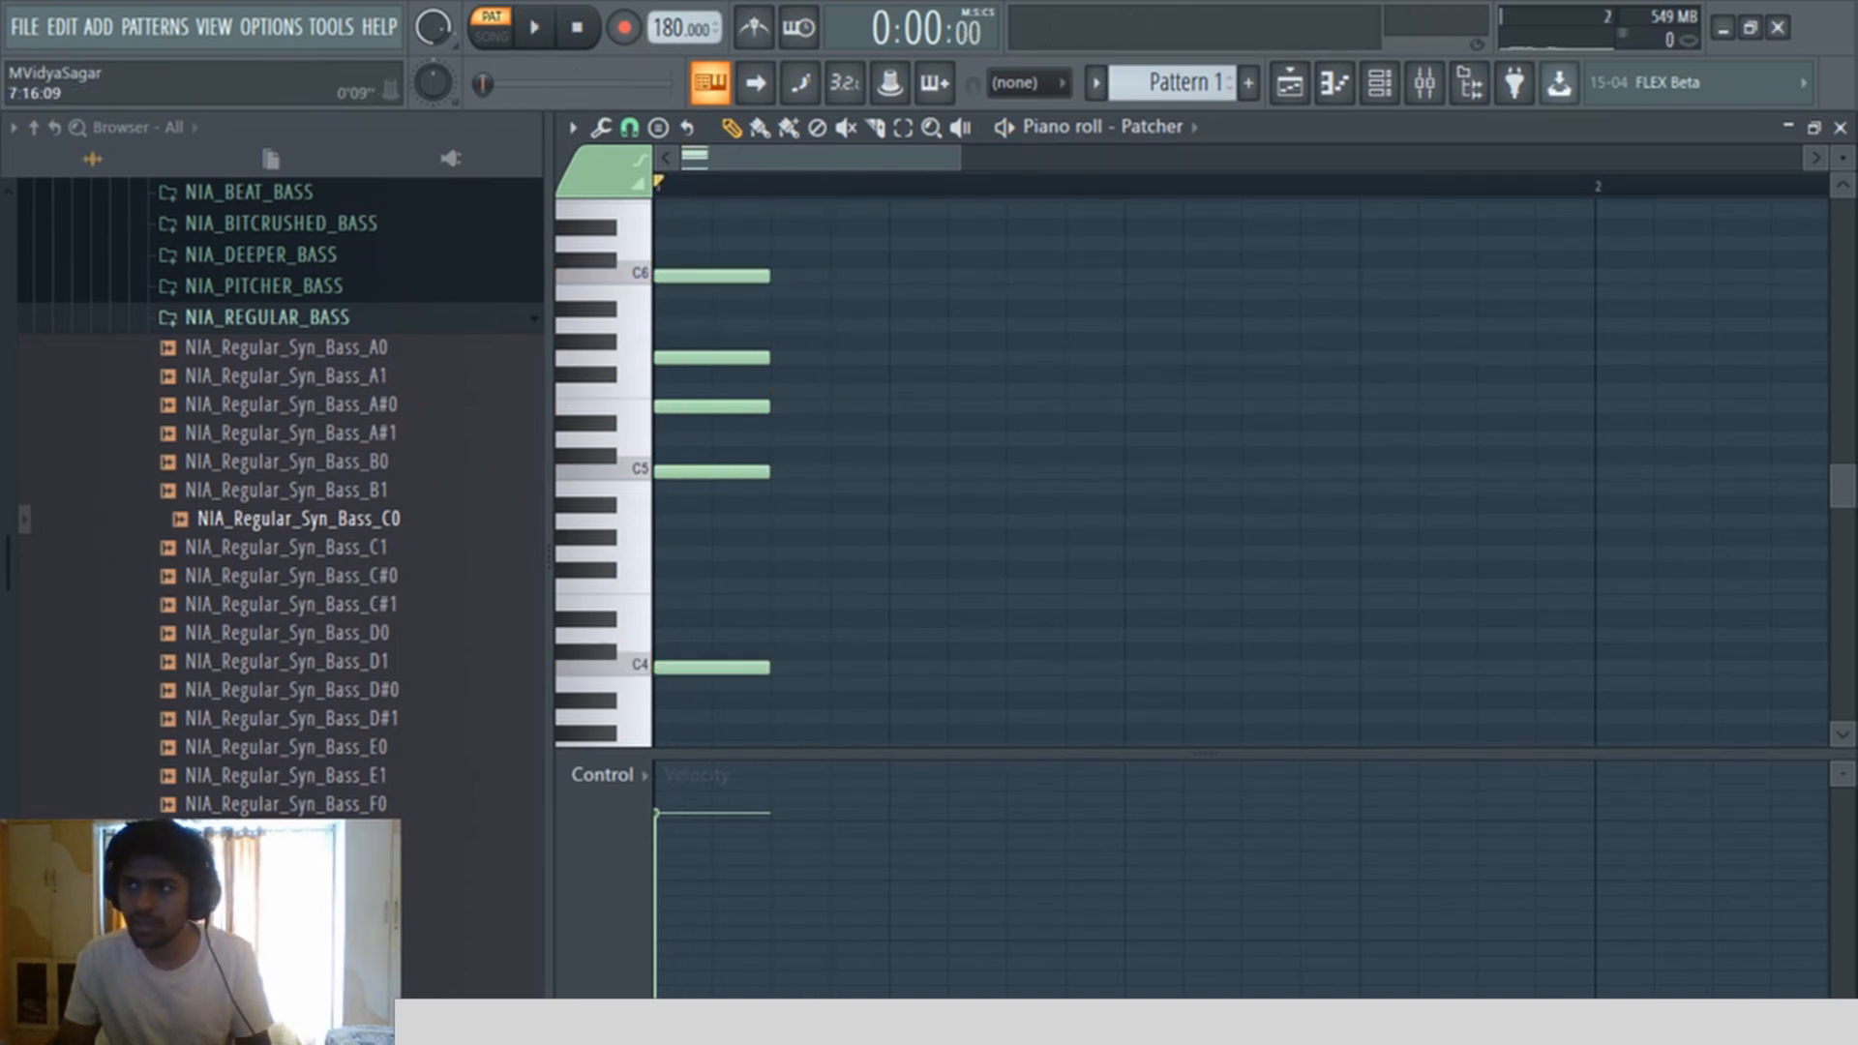
Step: Switch to Song mode and play the arrangement to hear the chord in context
{"action": "key", "text": "l"}
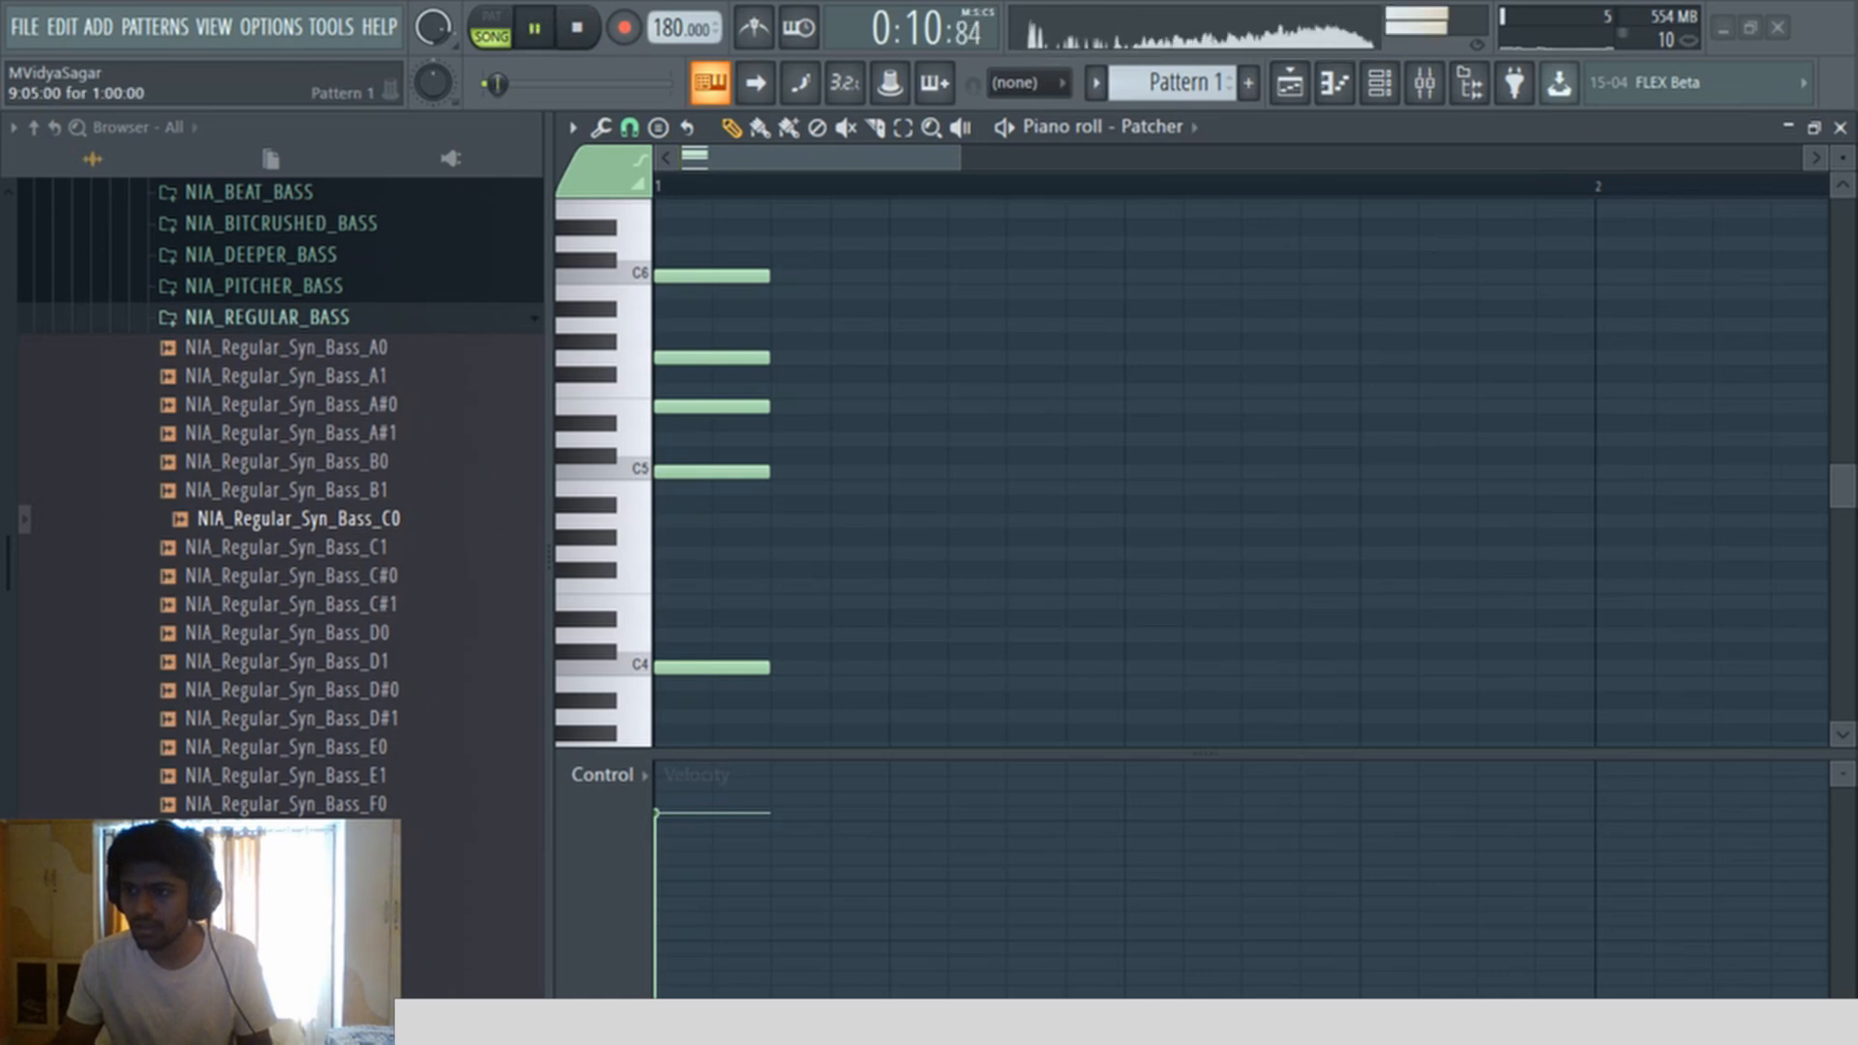
{"action": "key", "text": "space"}
{"action": "key", "text": "space"}
{"action": "key", "text": "space"}
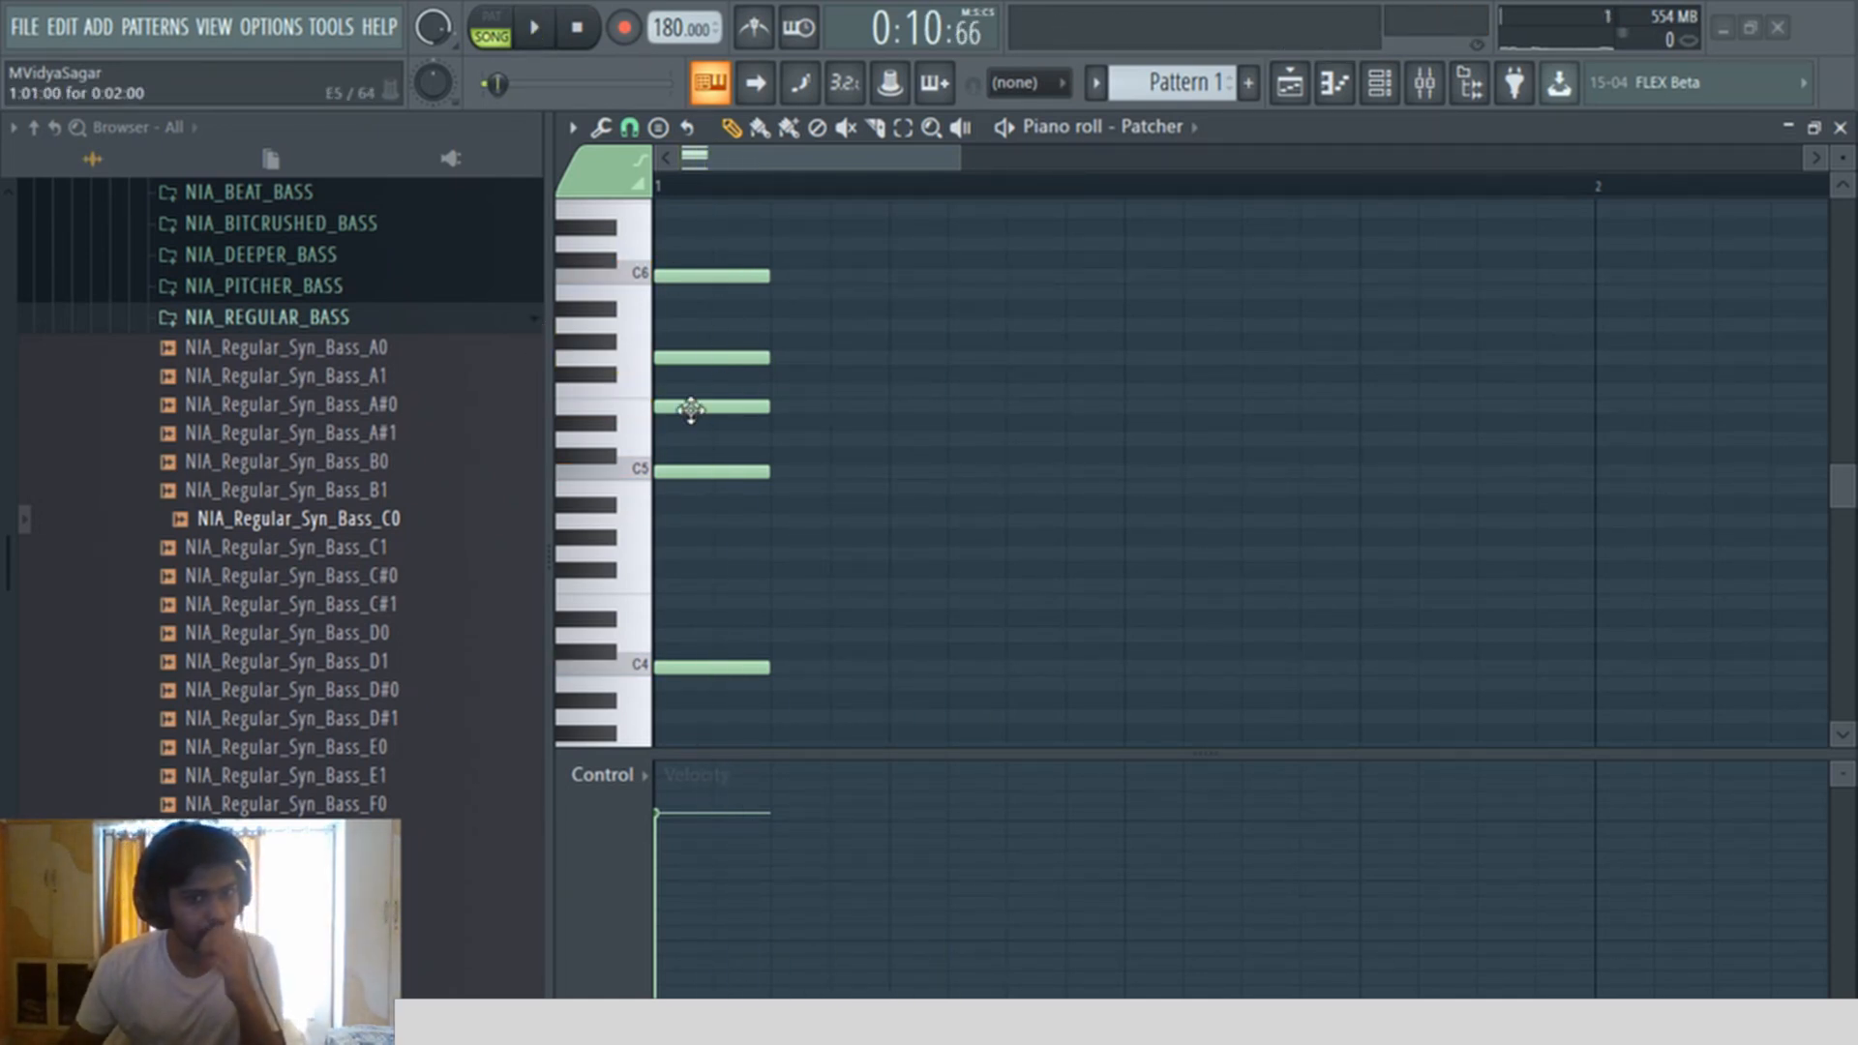
Step: Lower the chord's E5 note to D#5 and replay the song several times to check the harmony
{"action": "left_click_drag", "start_coordinate": [692, 407], "coordinate": [696, 429]}
{"action": "key", "text": "space"}
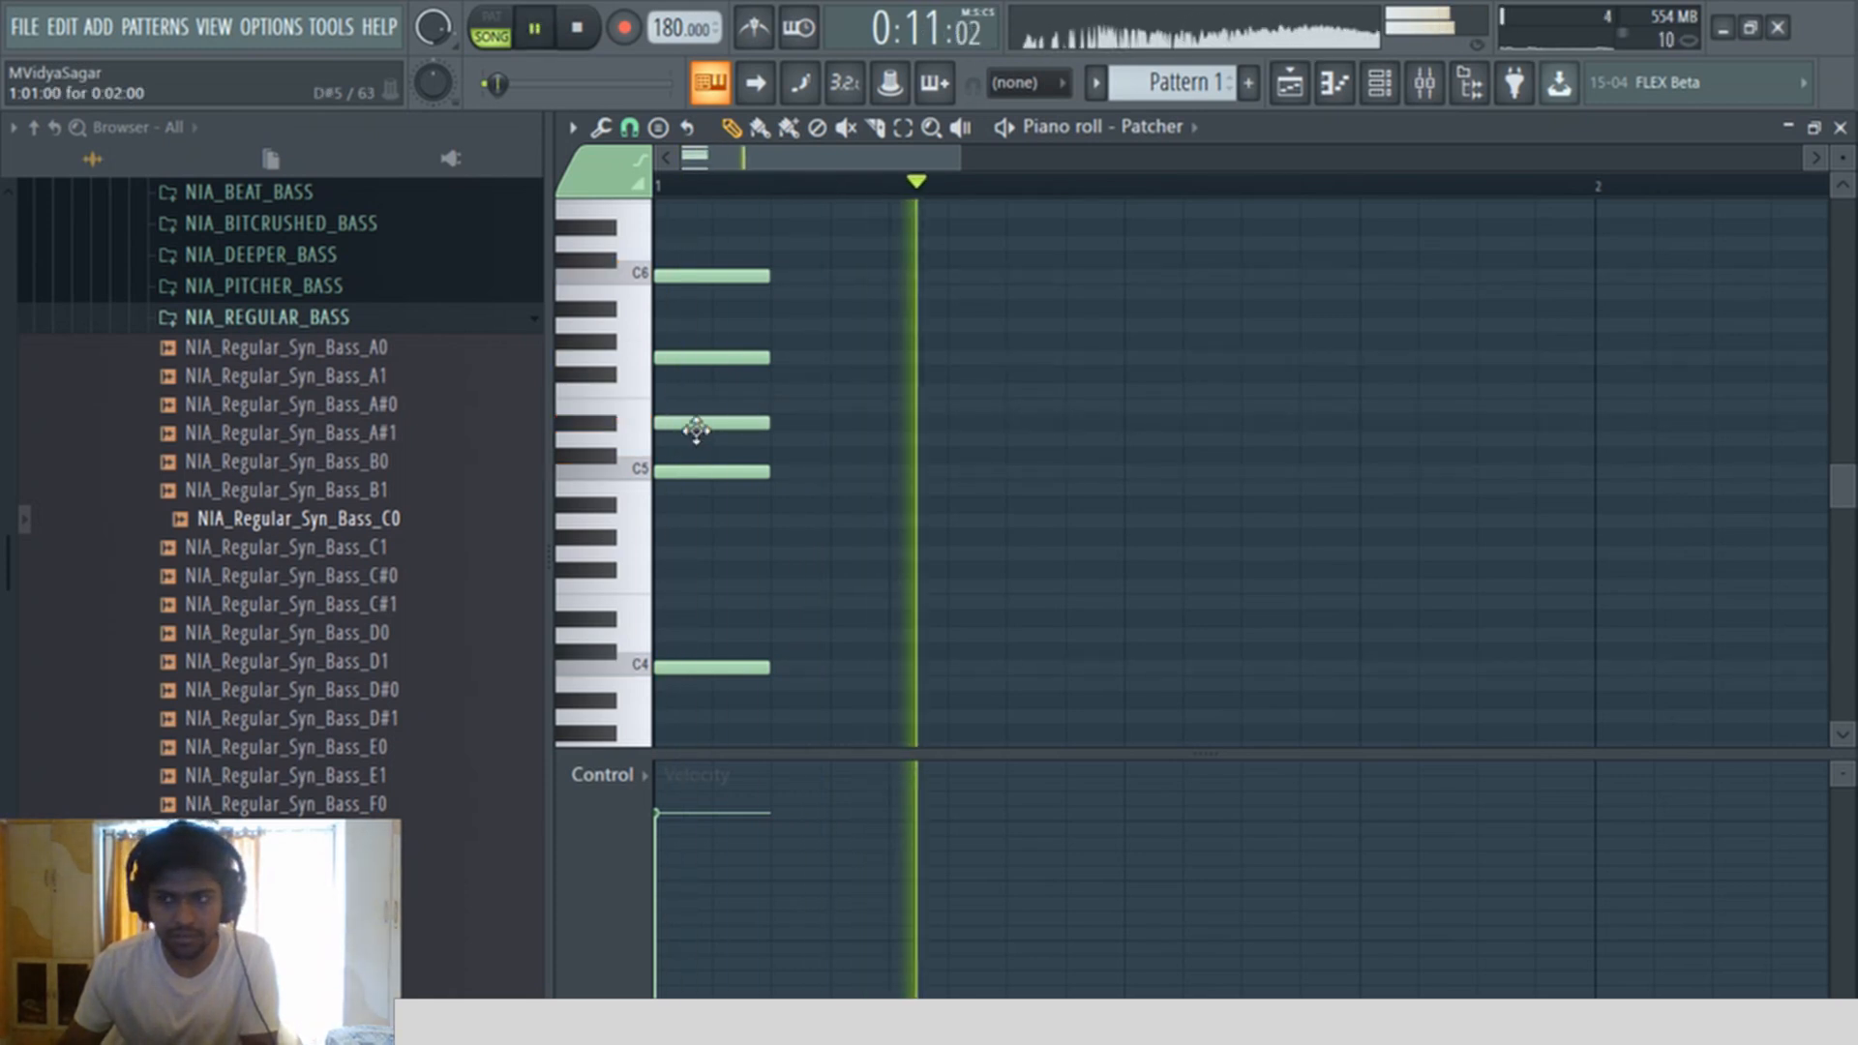
{"action": "key", "text": "space"}
{"action": "key", "text": "space"}
{"action": "key", "text": "space"}
{"action": "key", "text": "space"}
{"action": "key", "text": "space"}
{"action": "key", "text": "space"}
{"action": "key", "text": "space"}
{"action": "key", "text": "space"}
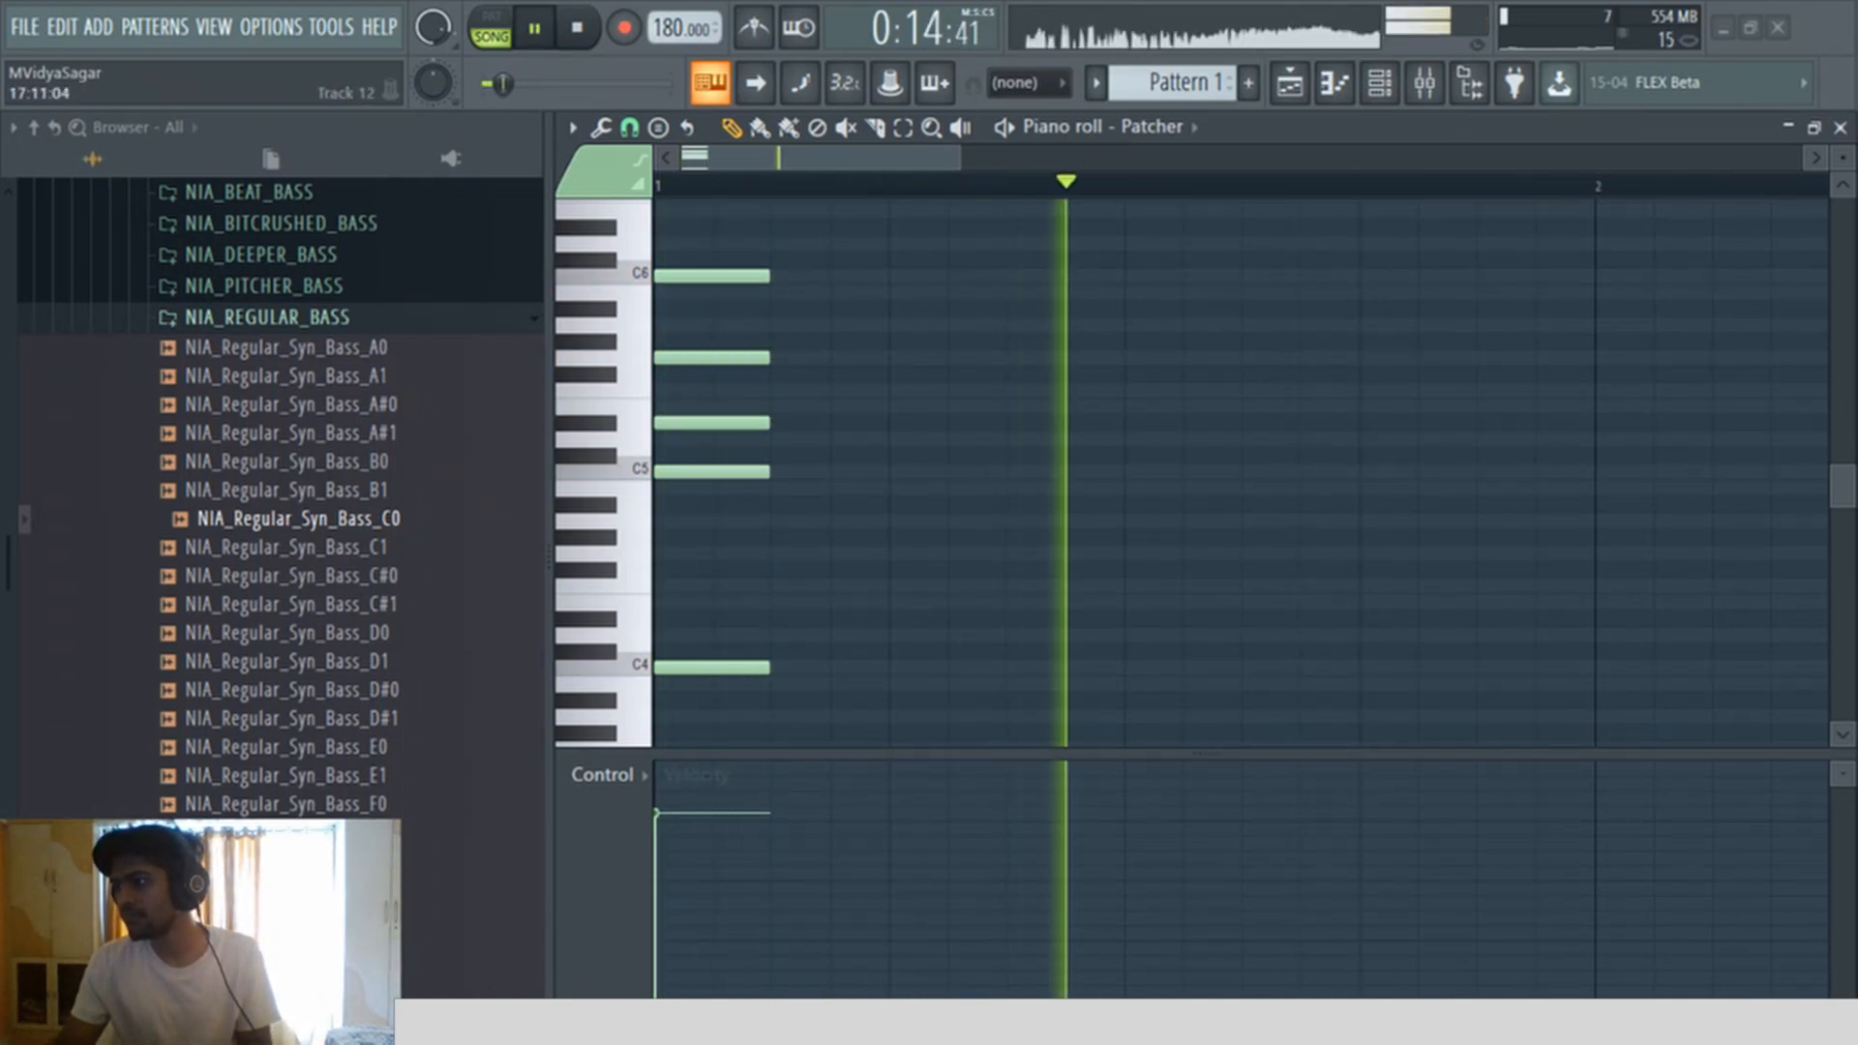
Step: Close the piano roll, enable the Reverb effect in Patcher's Harmor synth, listen to it in the song and stop playback
{"action": "left_click", "coordinate": [1841, 128]}
{"action": "left_click", "coordinate": [816, 196]}
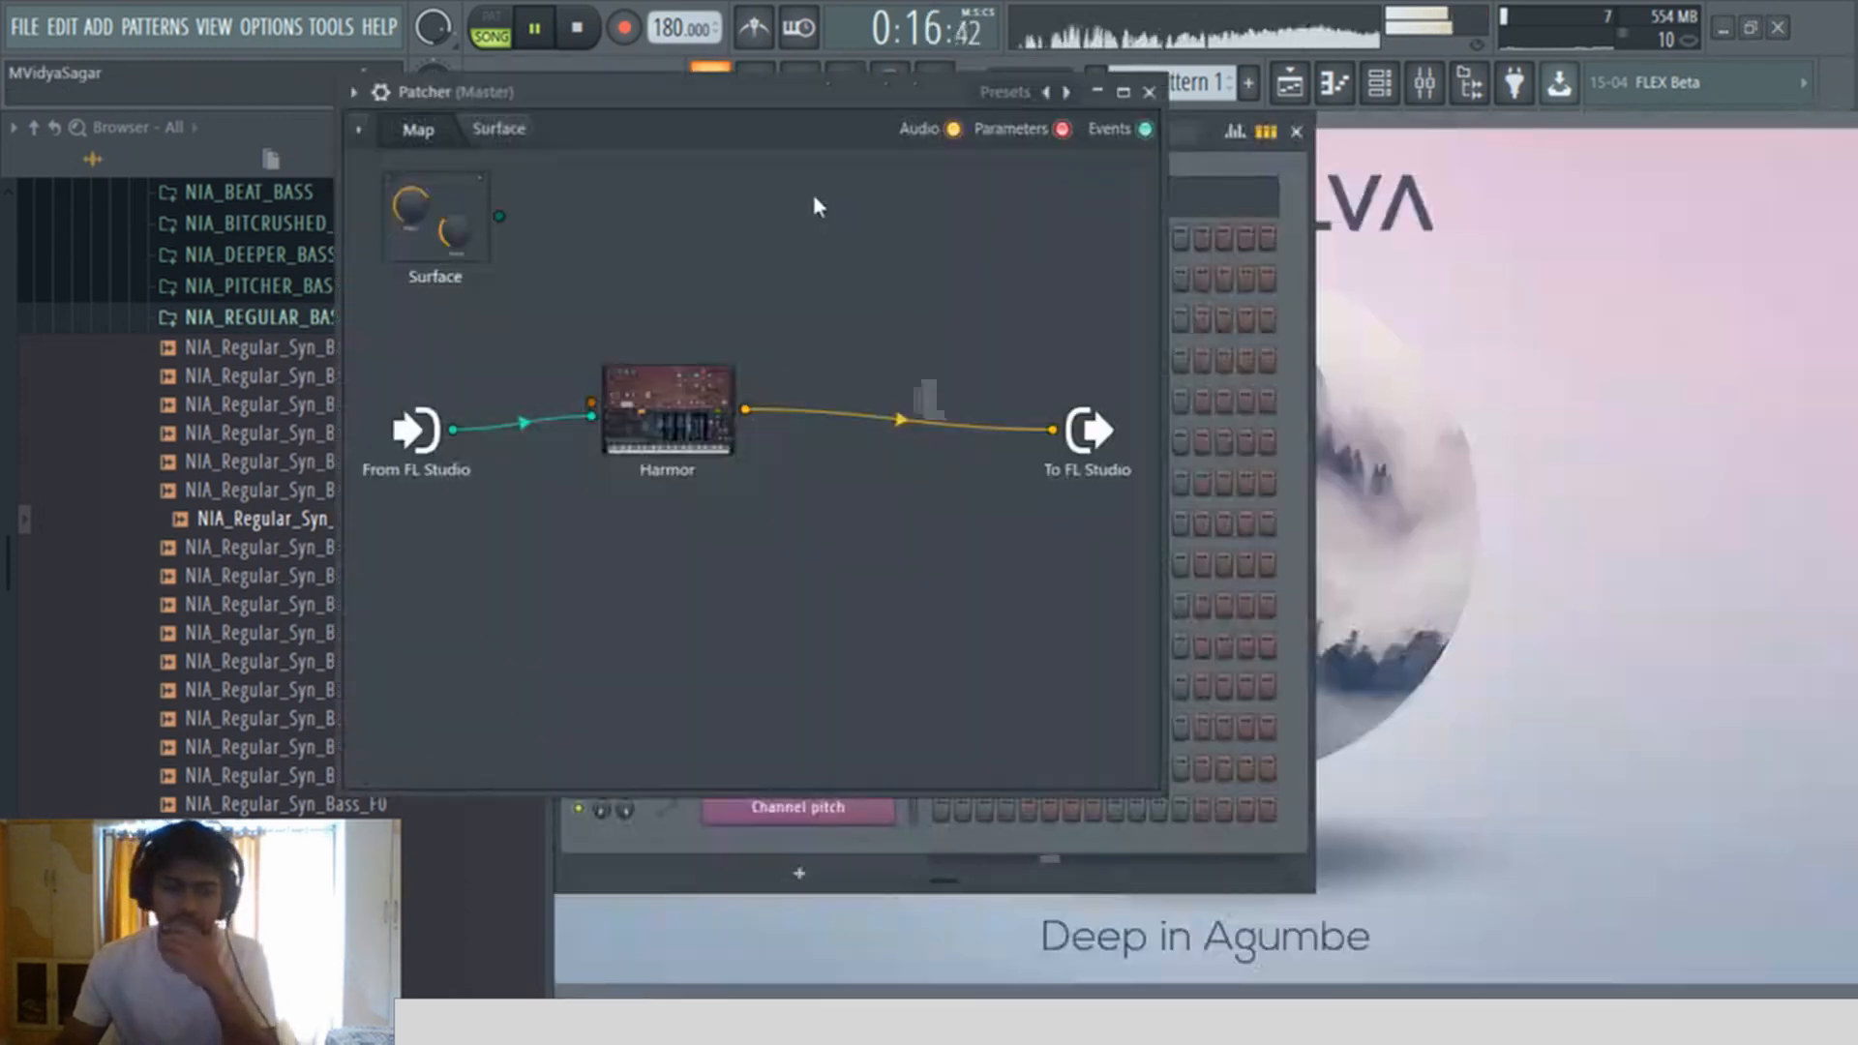
{"action": "double_click", "coordinate": [681, 431]}
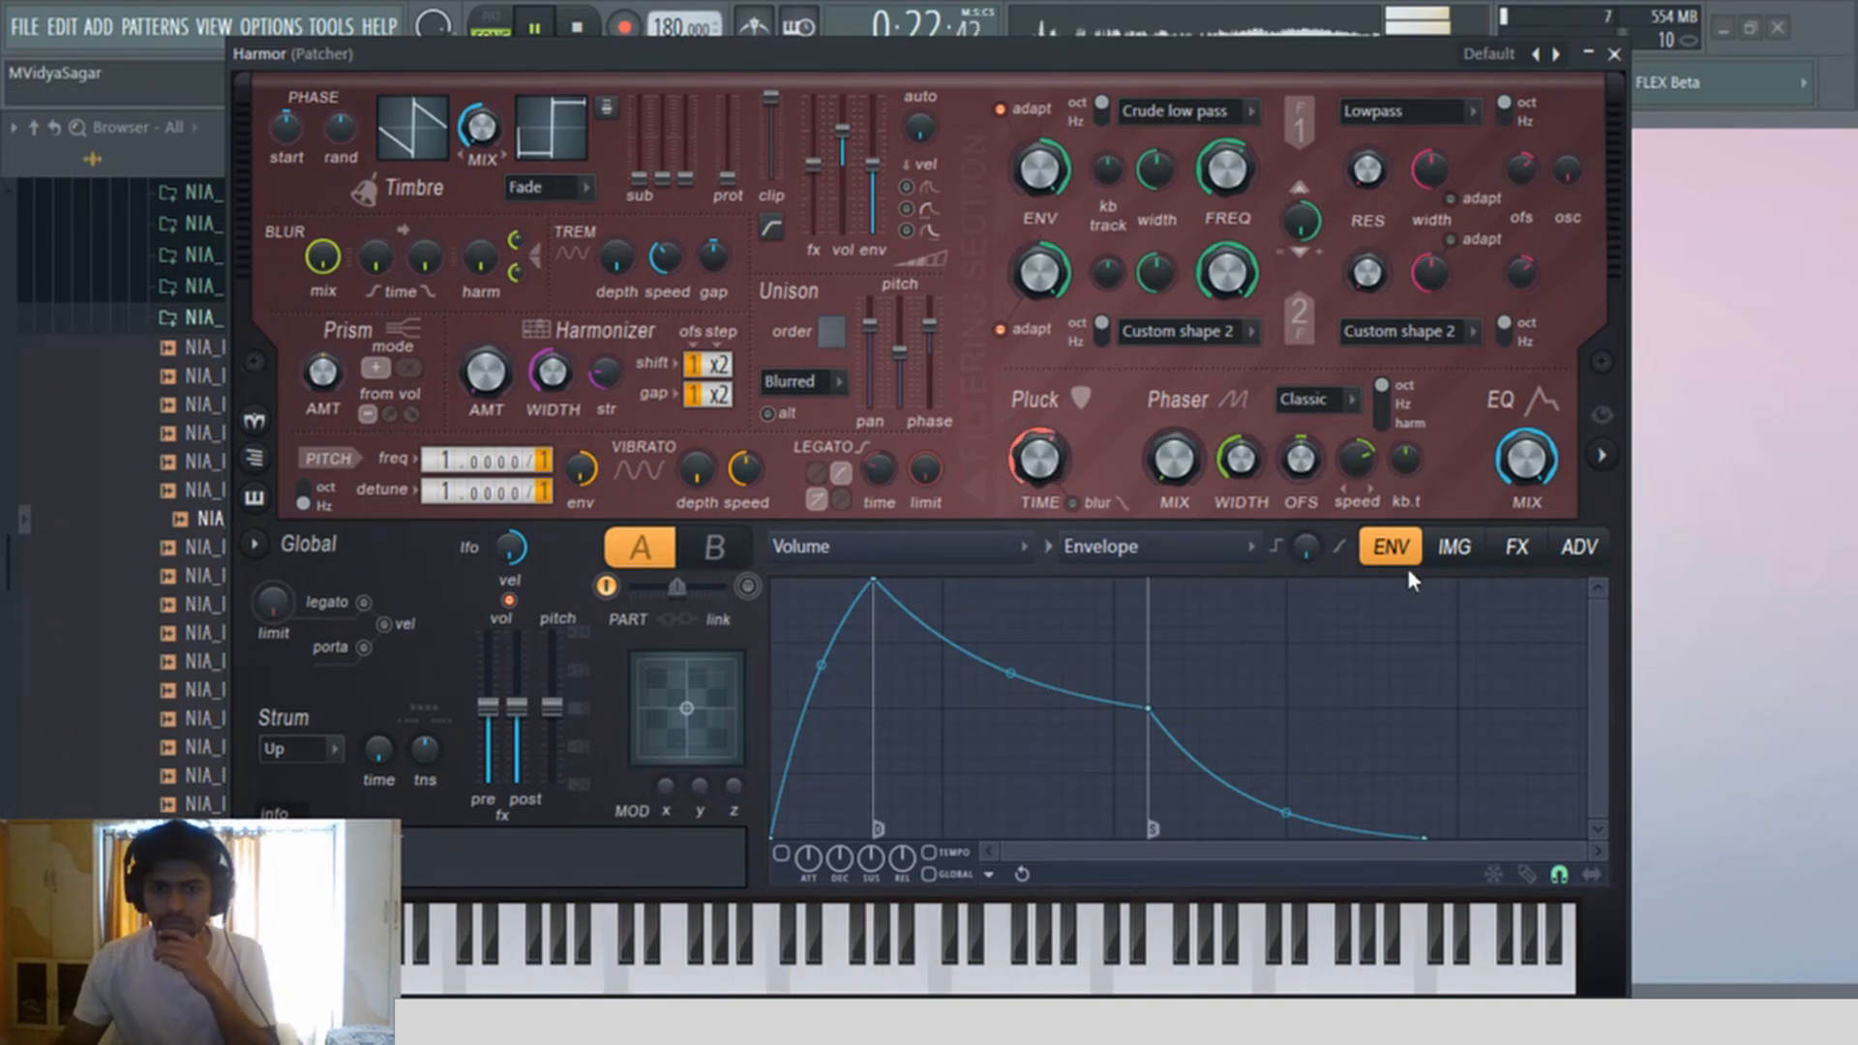
{"action": "left_click", "coordinate": [1525, 560]}
{"action": "left_click", "coordinate": [1096, 848]}
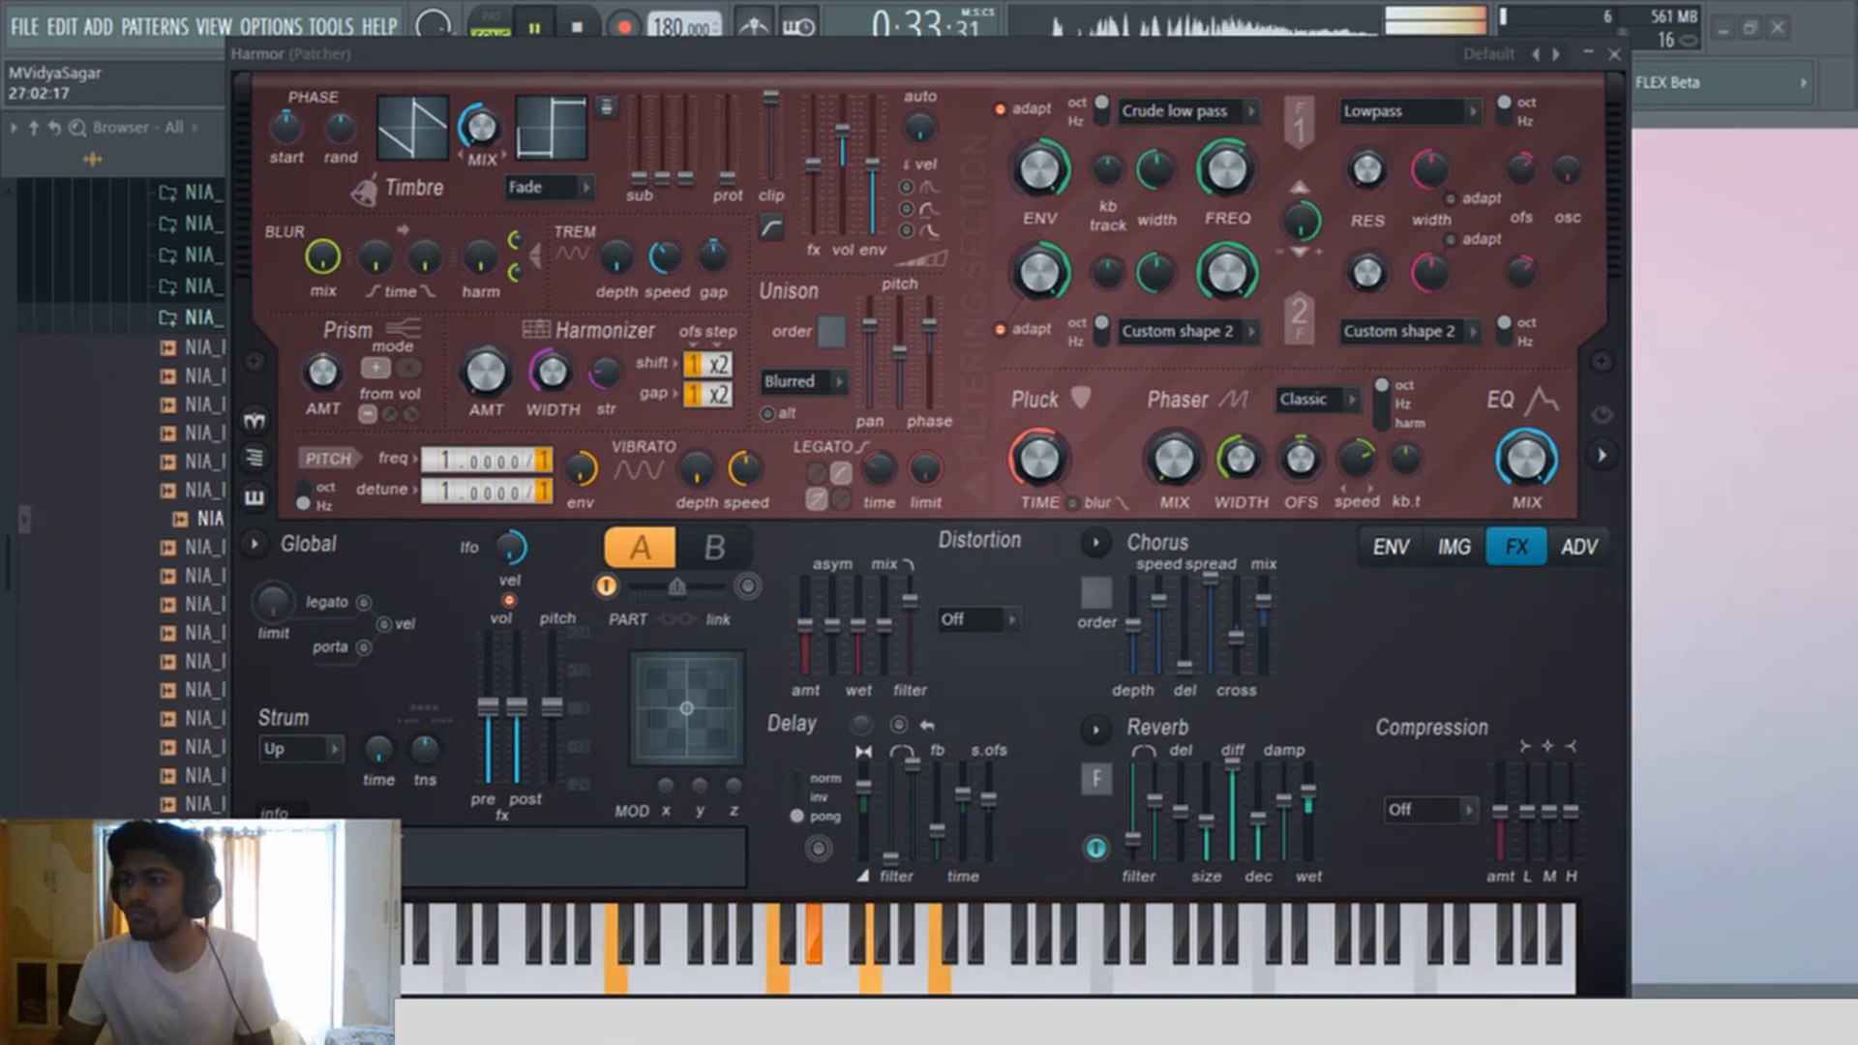
{"action": "key", "text": "space"}
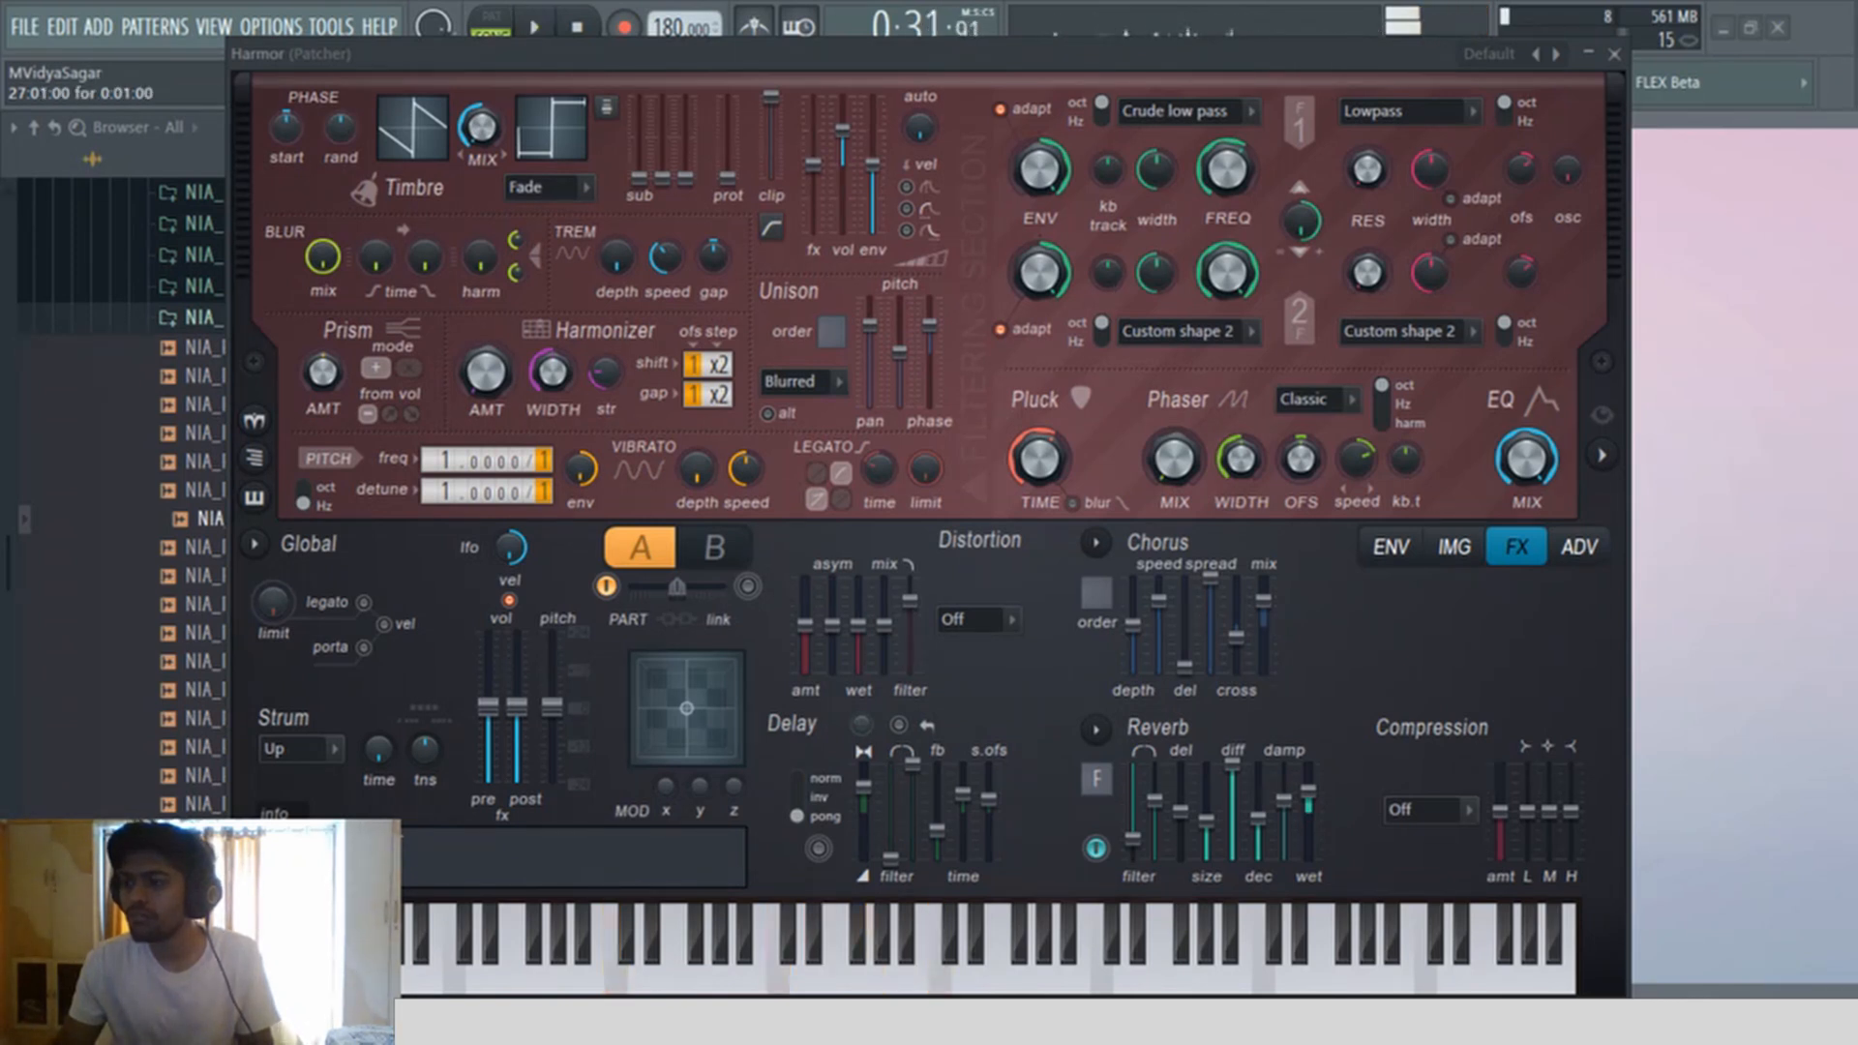
Step: Play the arrangement and replay it from about bar 9 to hear the reverbed Harmor chord in the song
{"action": "key", "text": "space"}
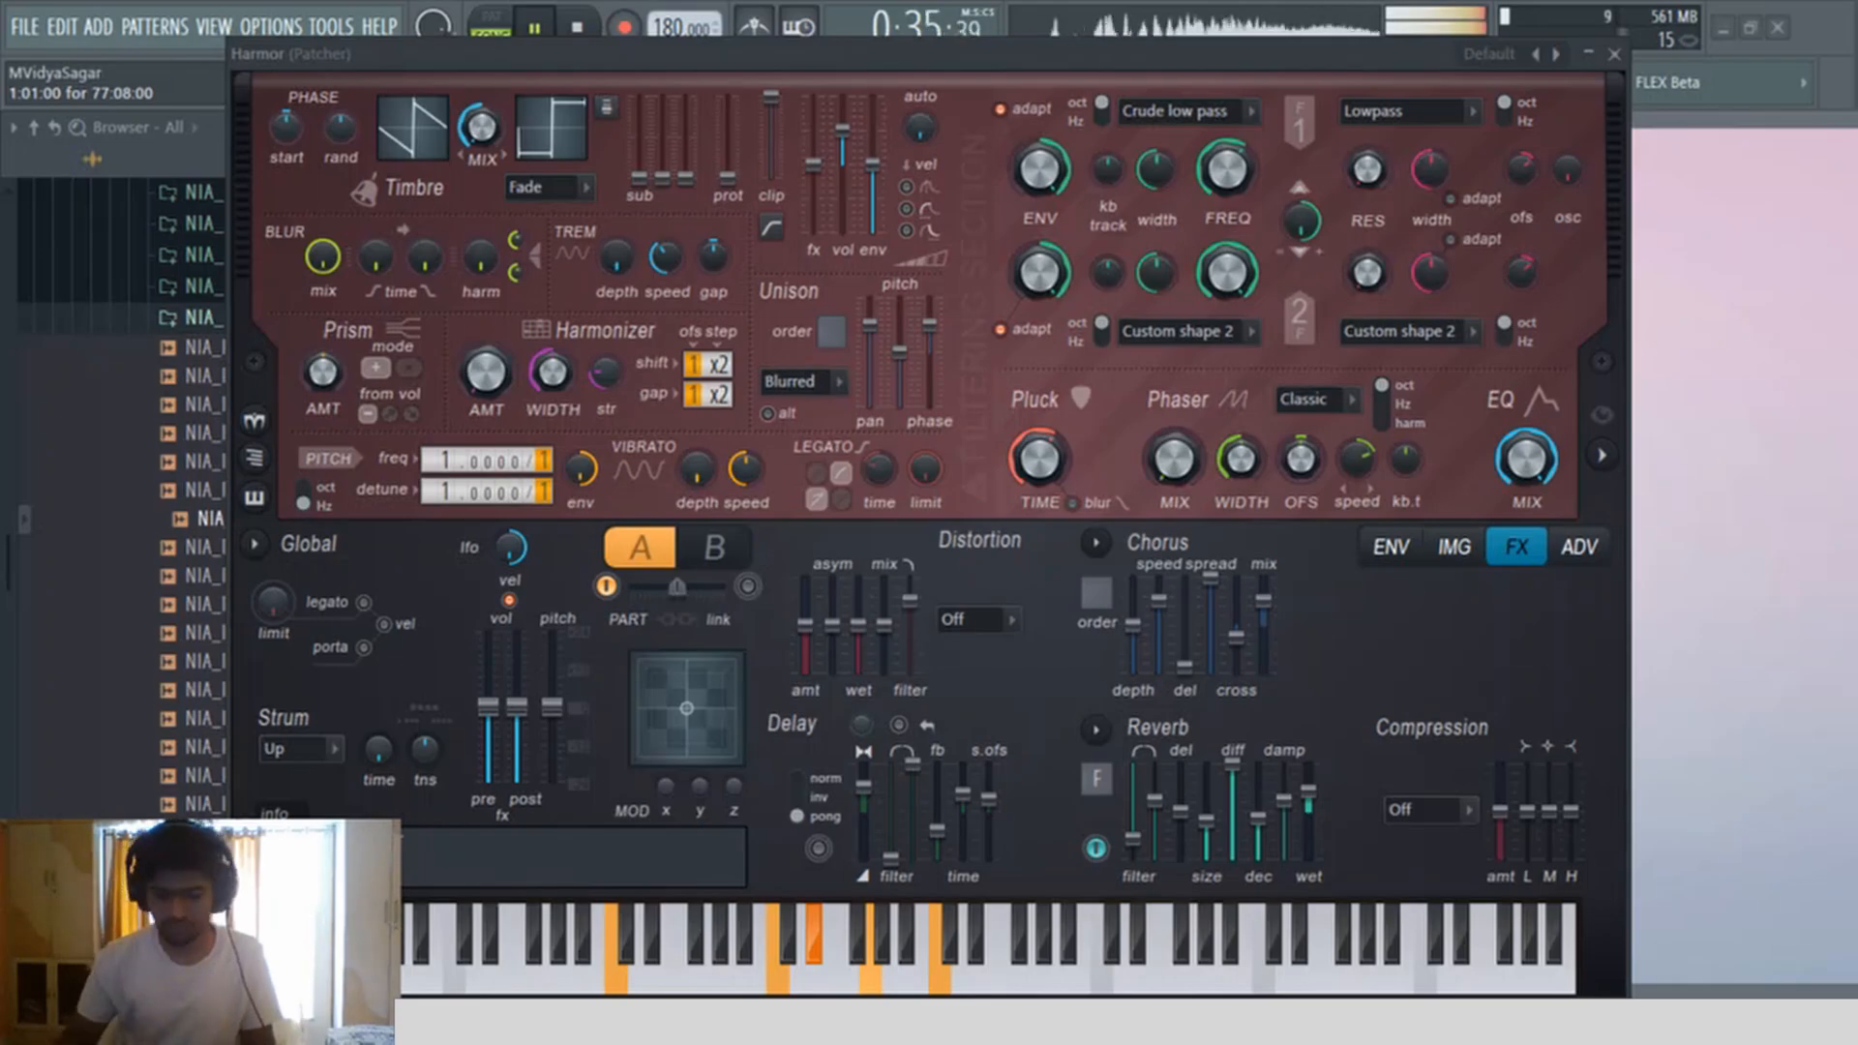
{"action": "key", "text": "alt+Tab"}
{"action": "key", "text": "alt+Tab"}
{"action": "key", "text": "space"}
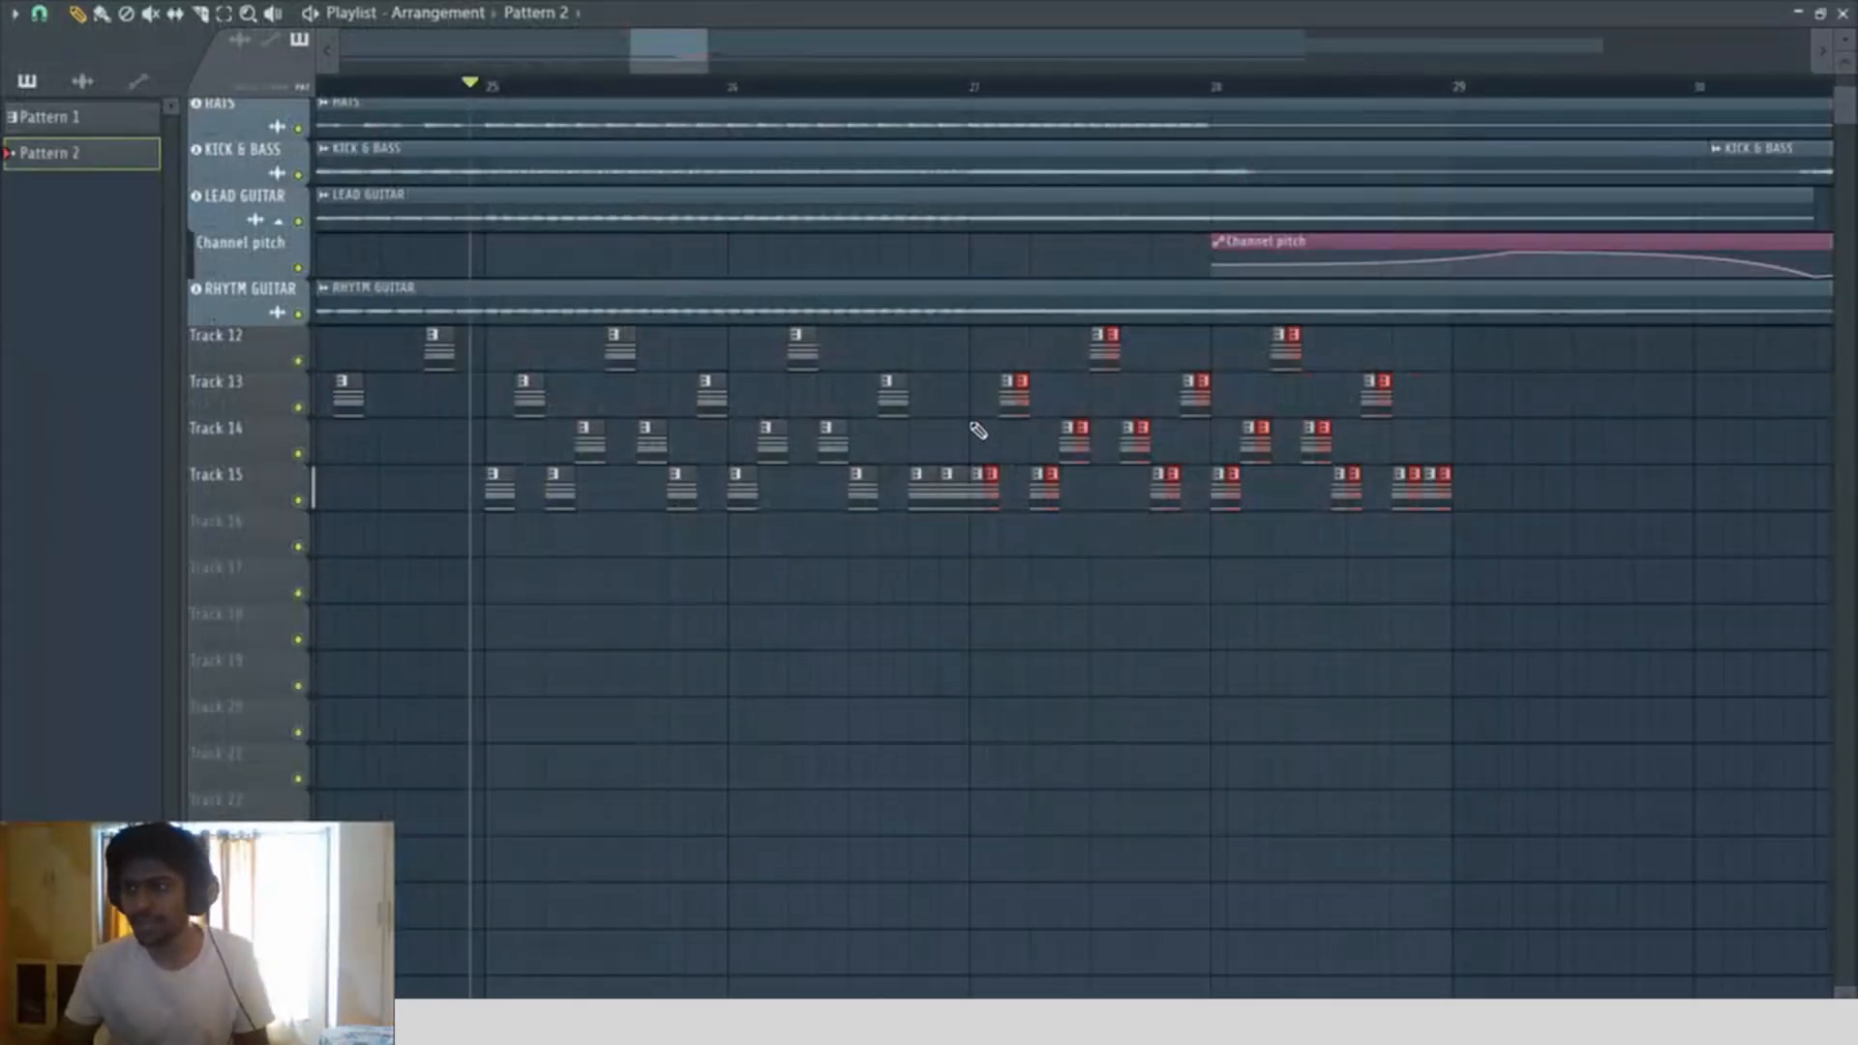
{"action": "scroll", "coordinate": [966, 389], "scroll_direction": "down", "scroll_amount": 5}
{"action": "scroll", "coordinate": [656, 345], "scroll_direction": "down", "scroll_amount": 3}
{"action": "scroll", "coordinate": [374, 320], "scroll_direction": "up", "scroll_amount": 2}
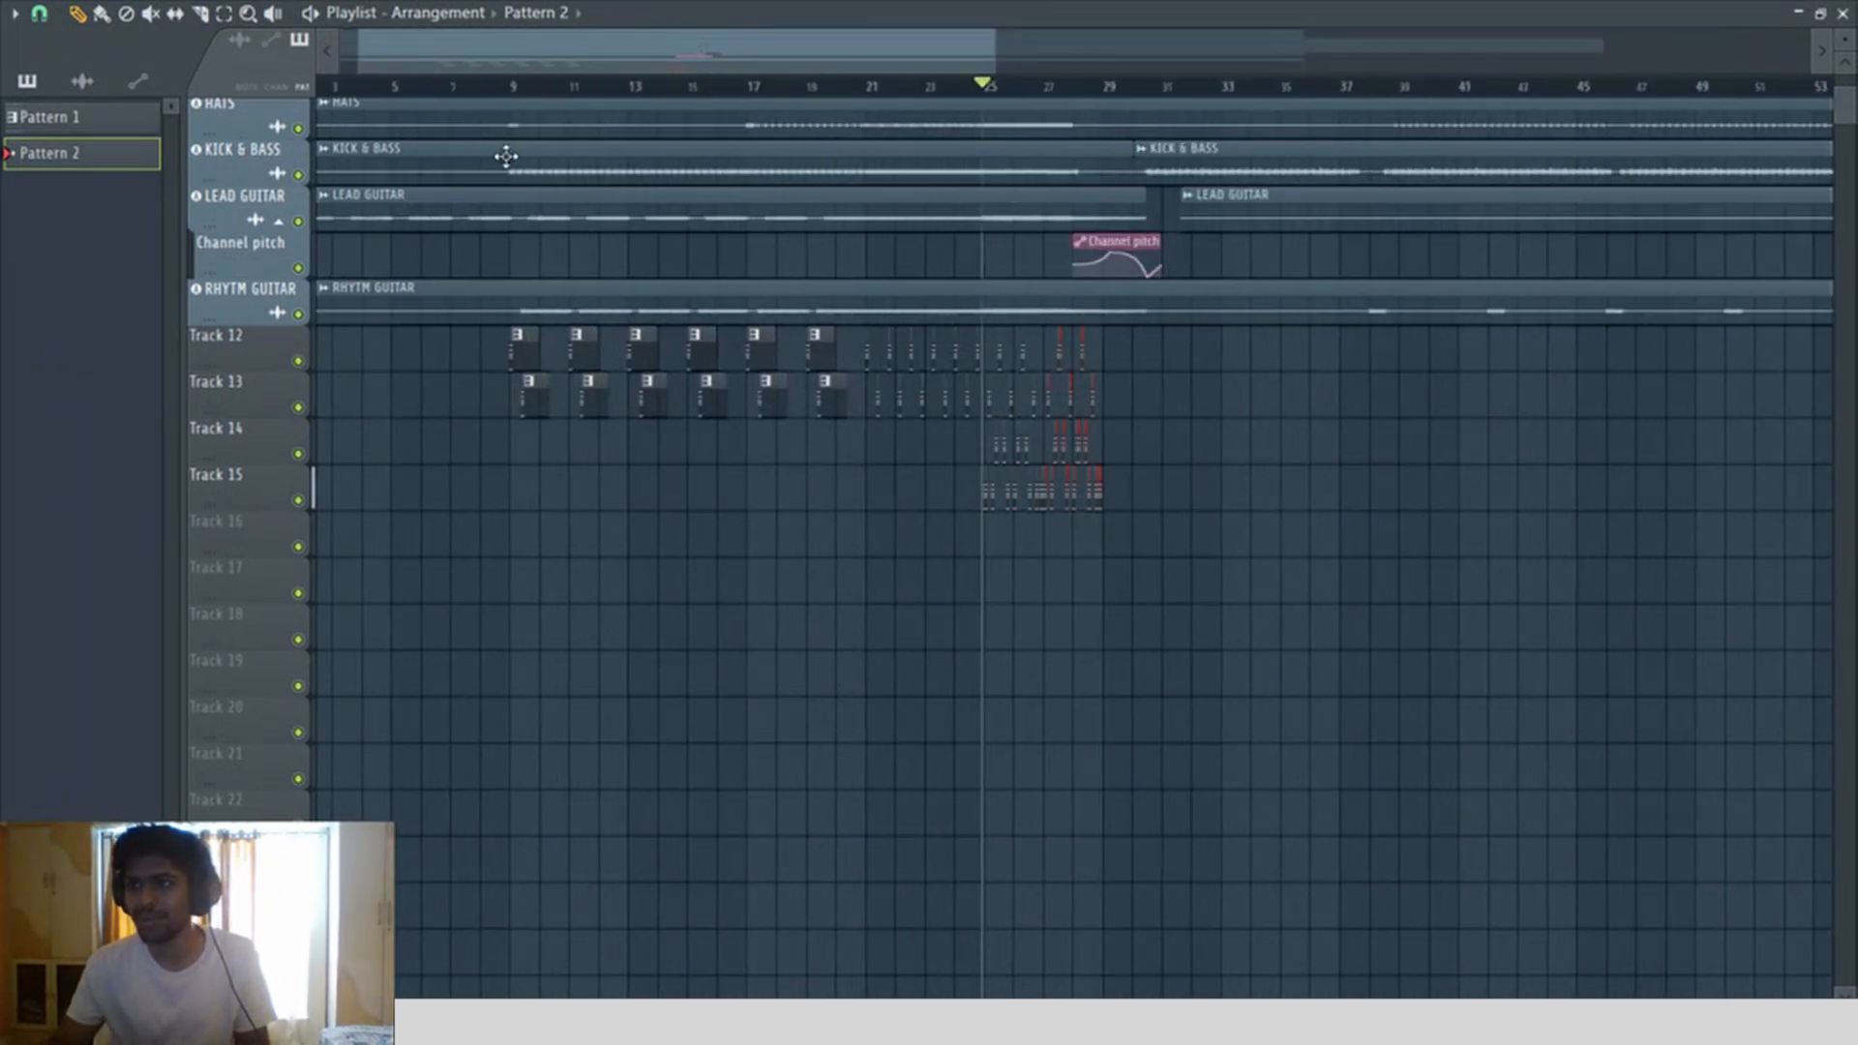
{"action": "left_click", "coordinate": [504, 87]}
{"action": "key", "text": "space"}
{"action": "scroll", "coordinate": [518, 187], "scroll_direction": "up", "scroll_amount": 3}
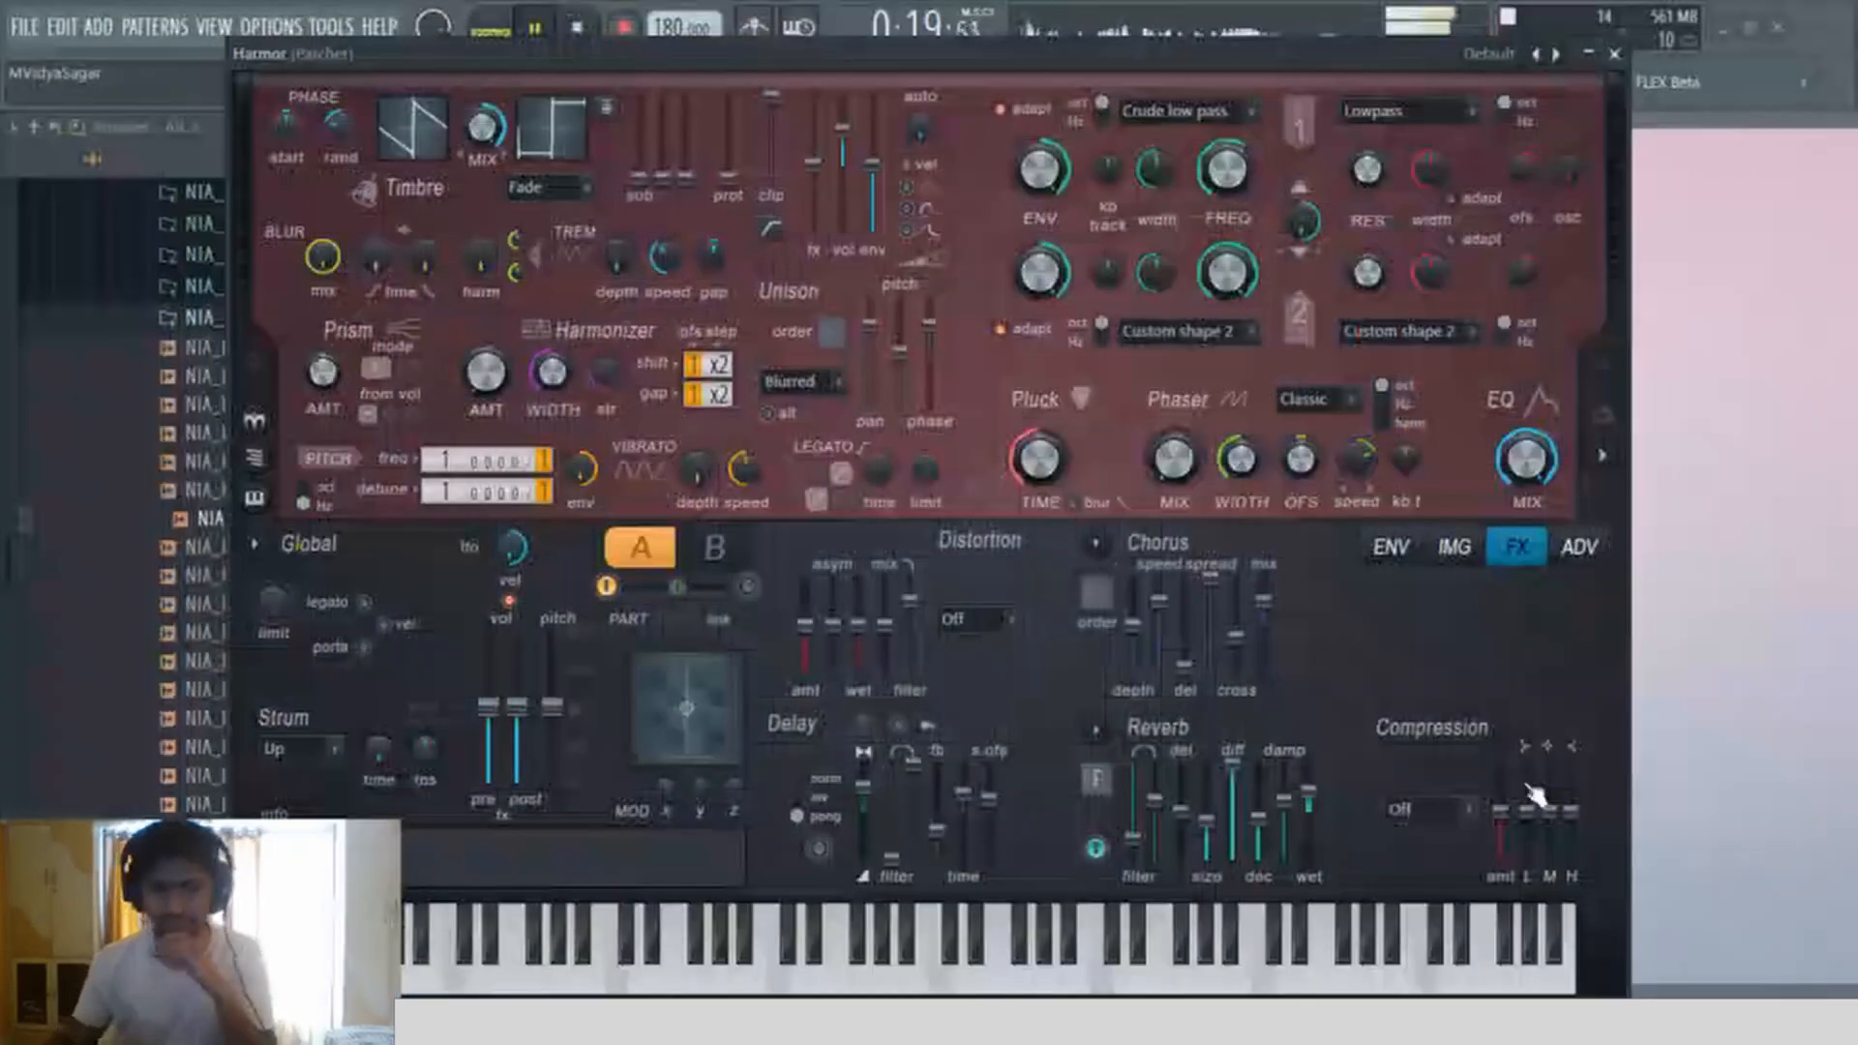
Step: Enable Harmor's Delay effect, raise its feedback level and raise the lower delay filter slider
{"action": "left_click", "coordinate": [818, 849]}
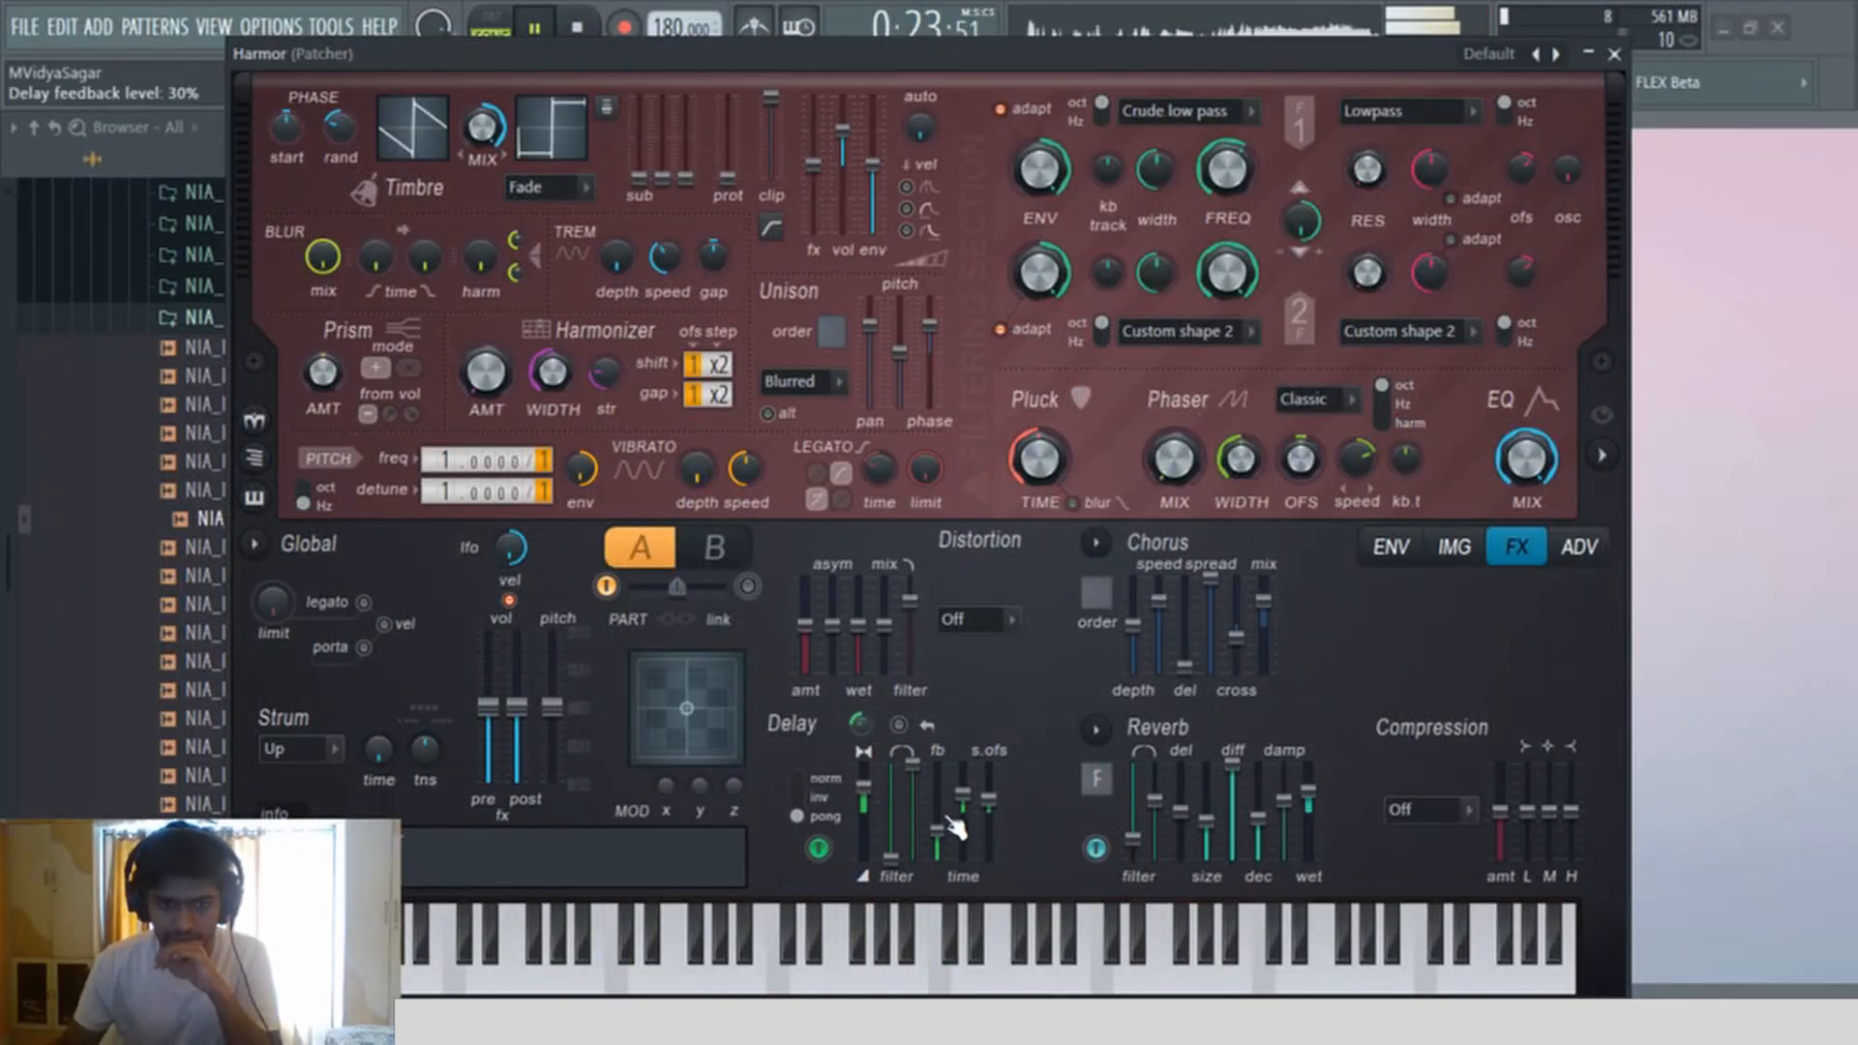
{"action": "left_click_drag", "start_coordinate": [937, 807], "coordinate": [963, 793]}
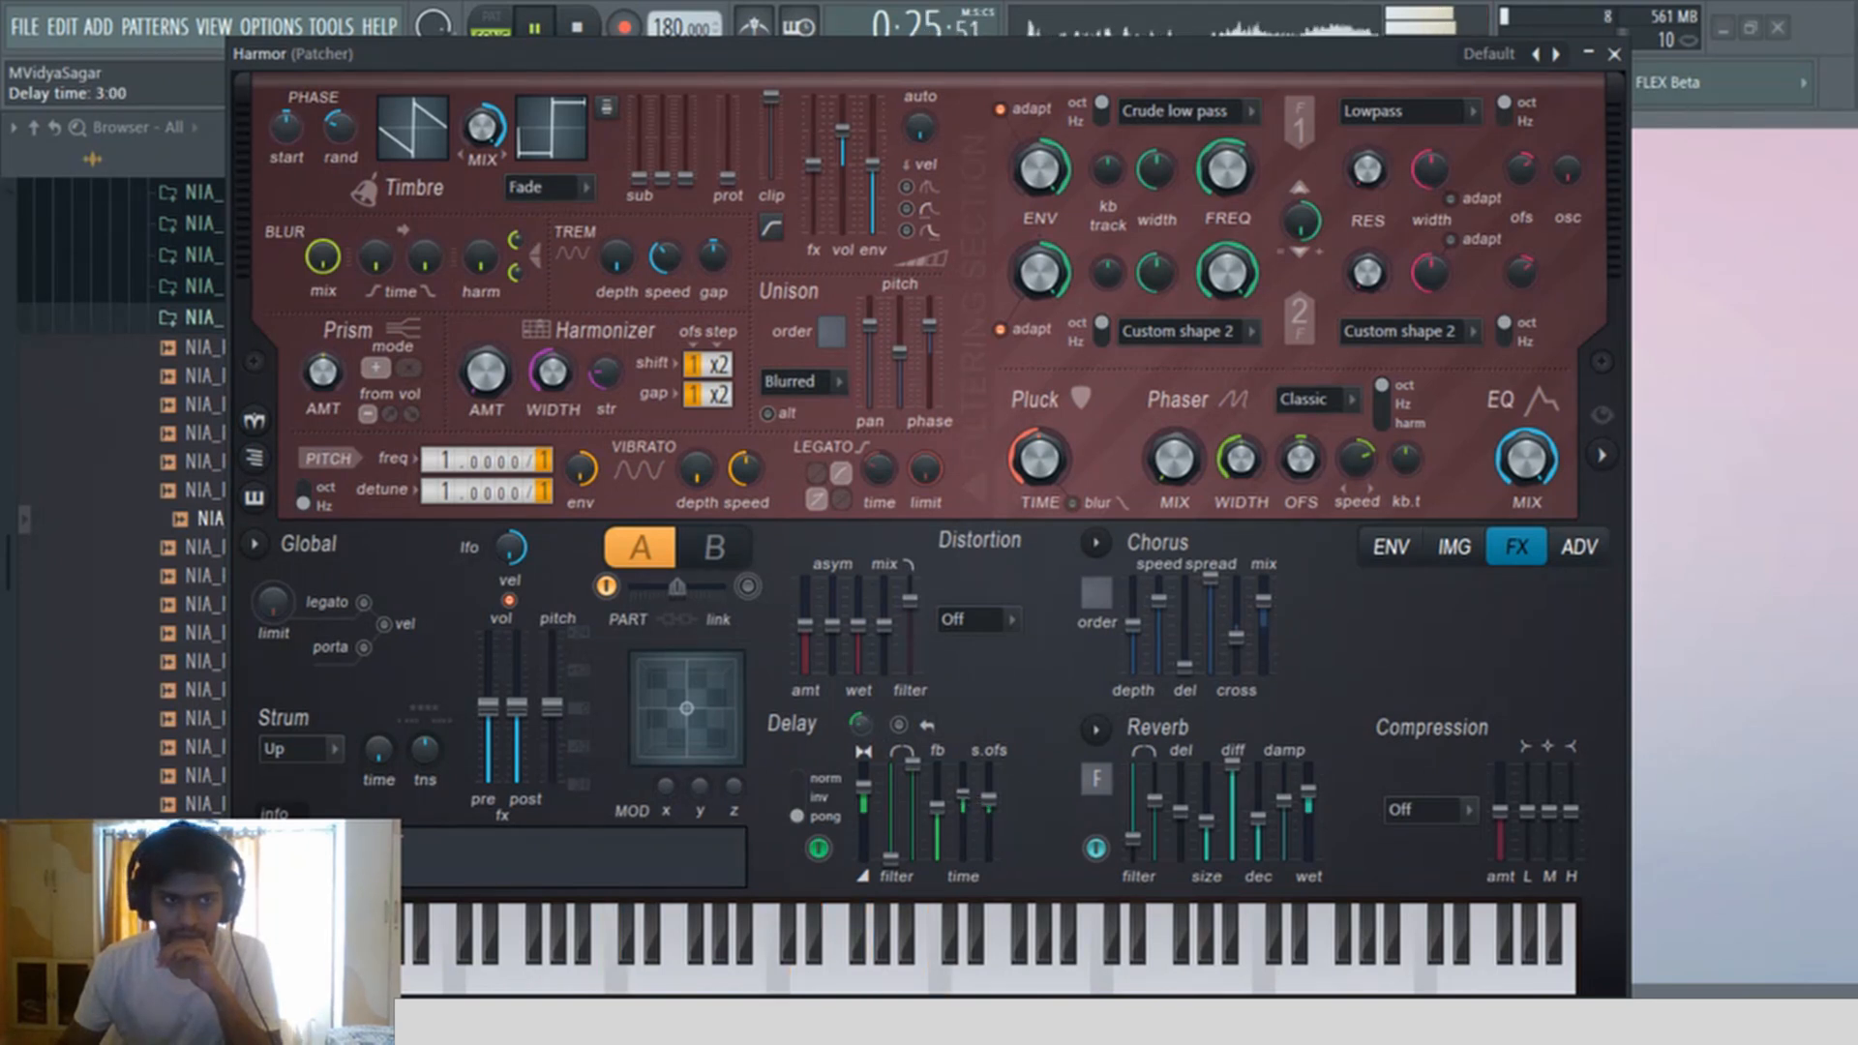
{"action": "left_click_drag", "start_coordinate": [889, 856], "coordinate": [890, 835]}
Step: Change Harmor's filter 2 to Classic high pass and turn its frequency down to 0%
{"action": "left_click", "coordinate": [1181, 331]}
{"action": "left_click", "coordinate": [1217, 395]}
{"action": "left_click_drag", "start_coordinate": [1227, 273], "coordinate": [1227, 383]}
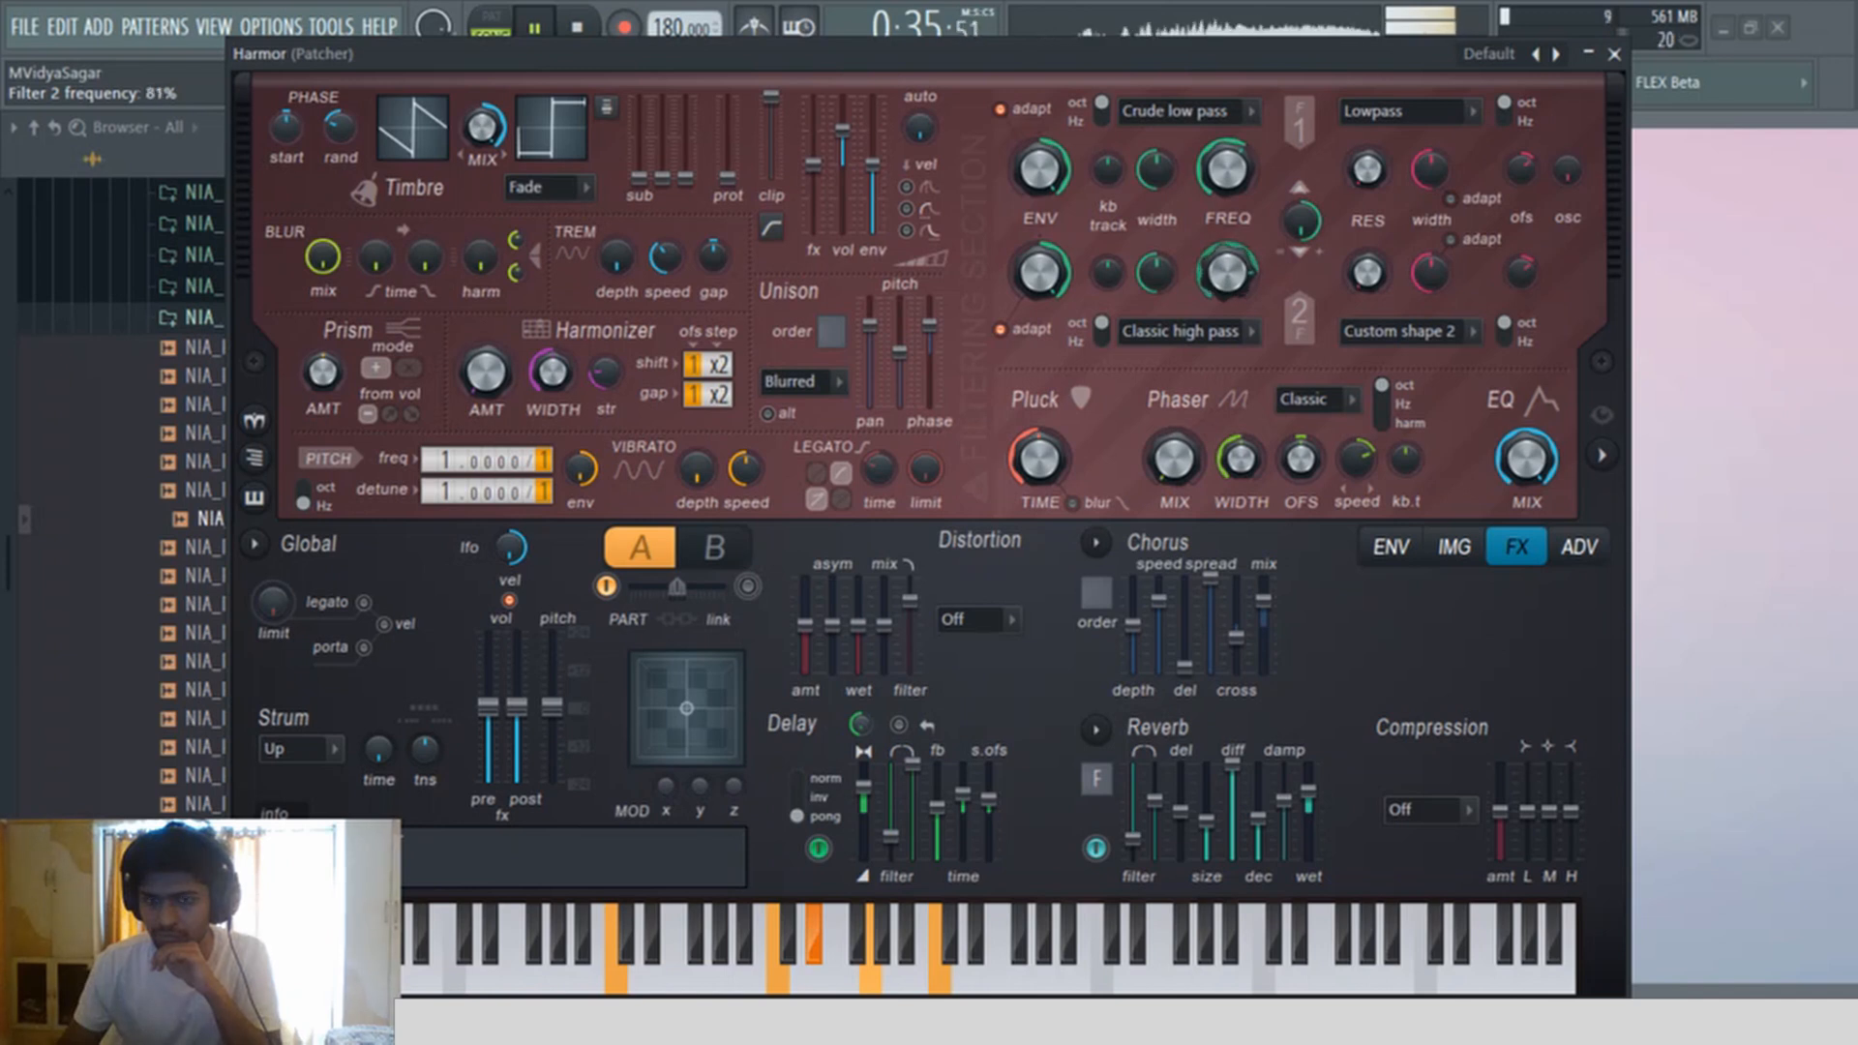
{"action": "left_click_drag", "start_coordinate": [1227, 273], "coordinate": [1228, 360]}
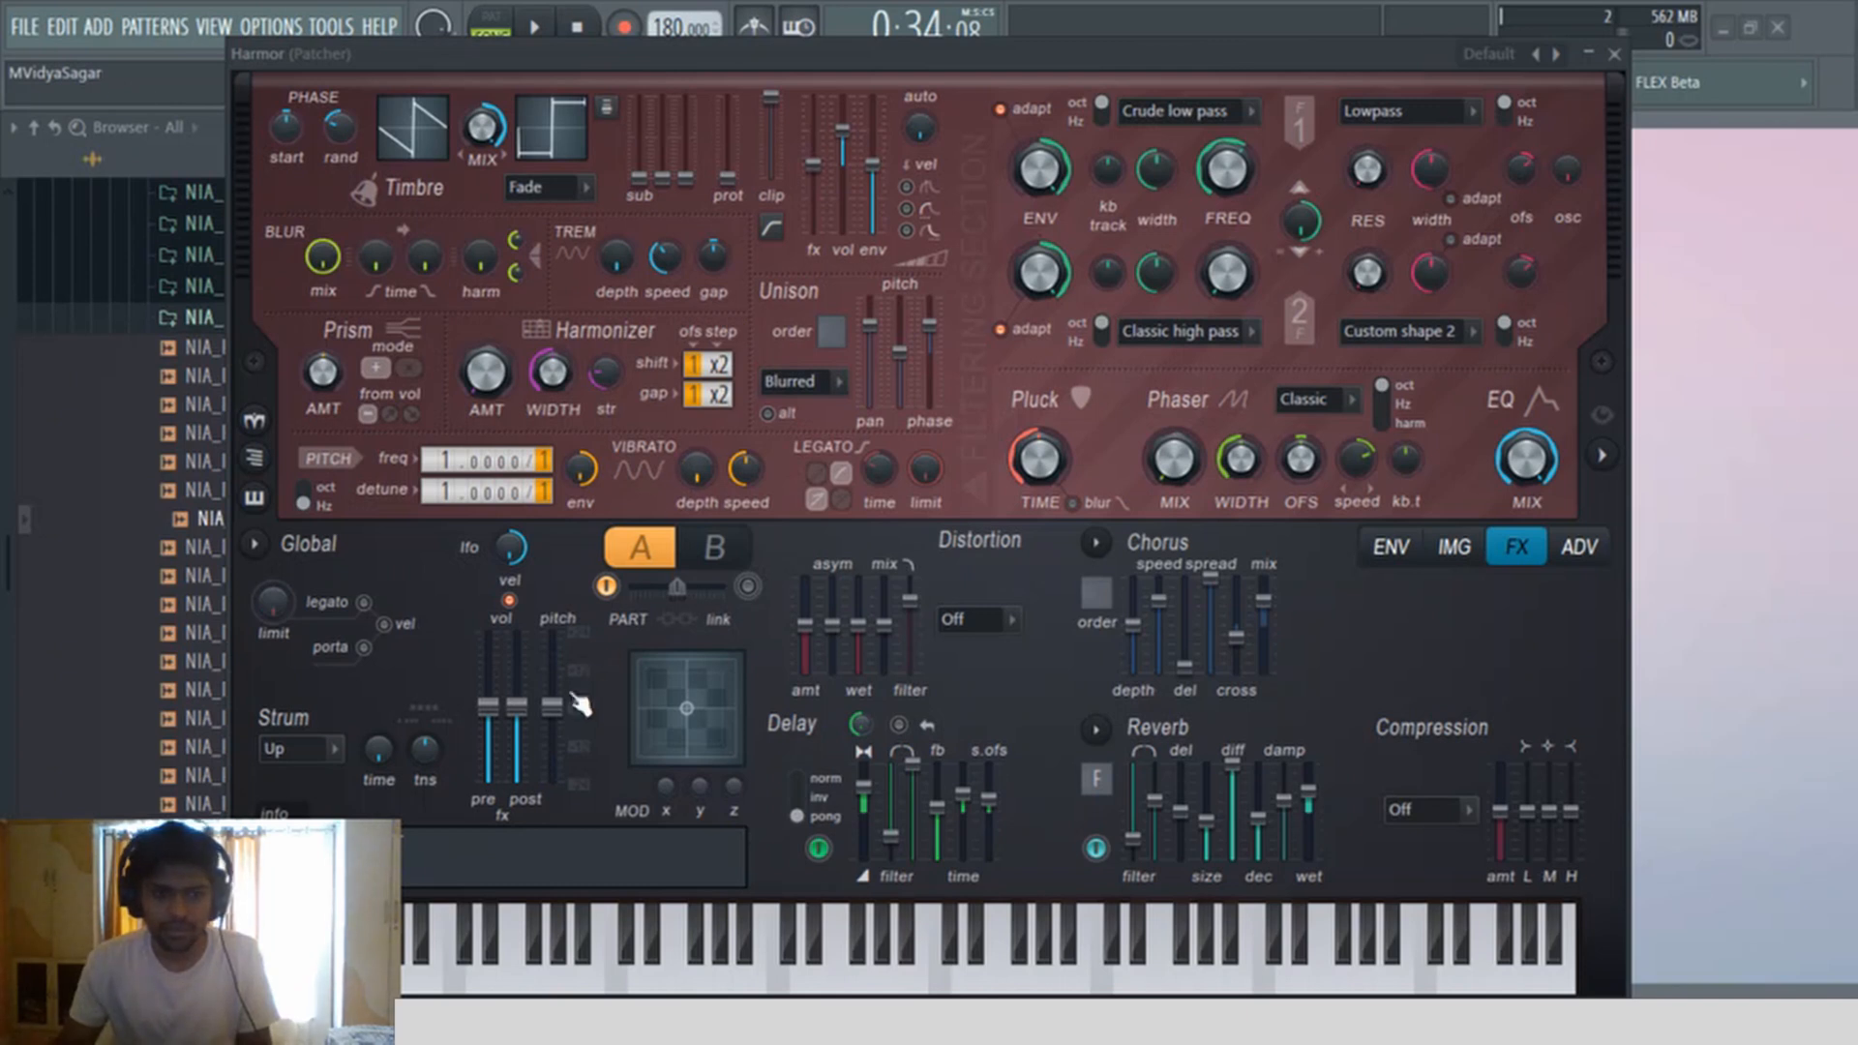
Step: Create an automation clip for Harmor's main pitch, activate the filter 2 frequency control and create an automation clip for it too
{"action": "right_click", "coordinate": [561, 724]}
{"action": "right_click", "coordinate": [561, 724]}
{"action": "left_click", "coordinate": [613, 769]}
{"action": "right_click", "coordinate": [1235, 284]}
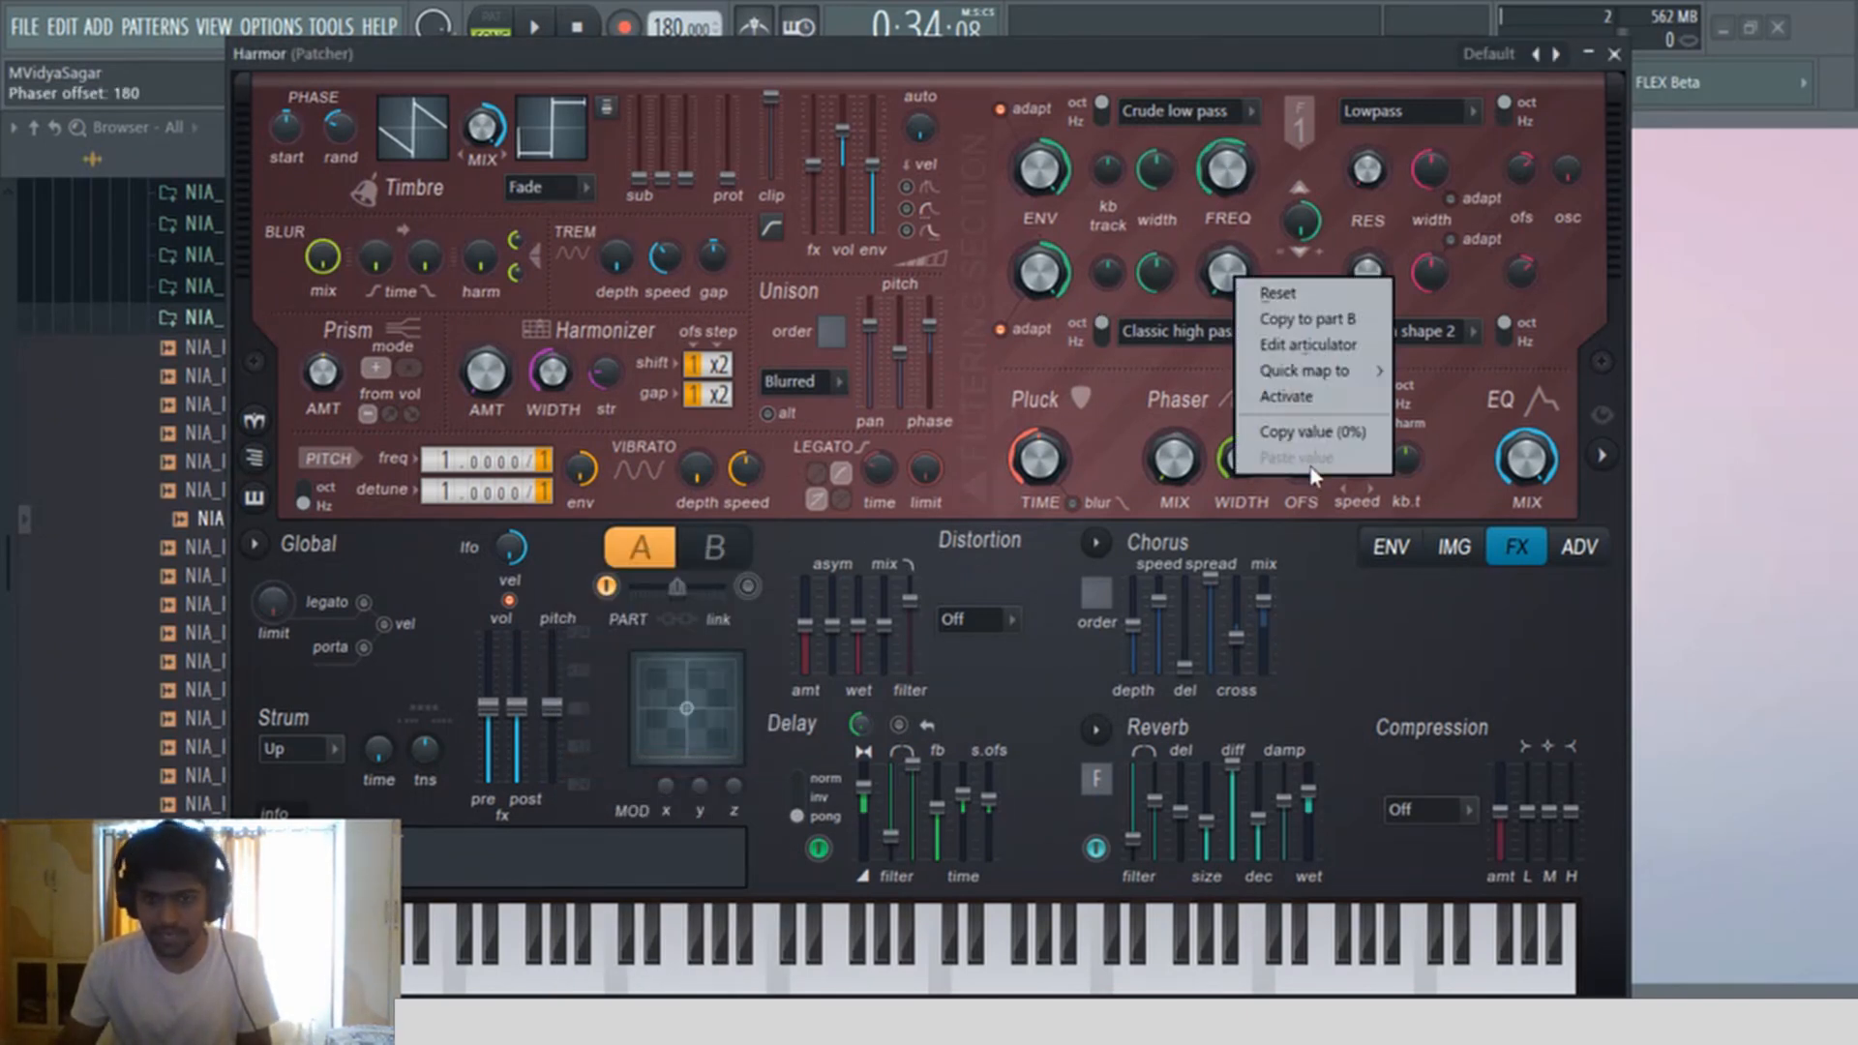
{"action": "left_click", "coordinate": [1290, 369]}
{"action": "right_click", "coordinate": [1231, 260]}
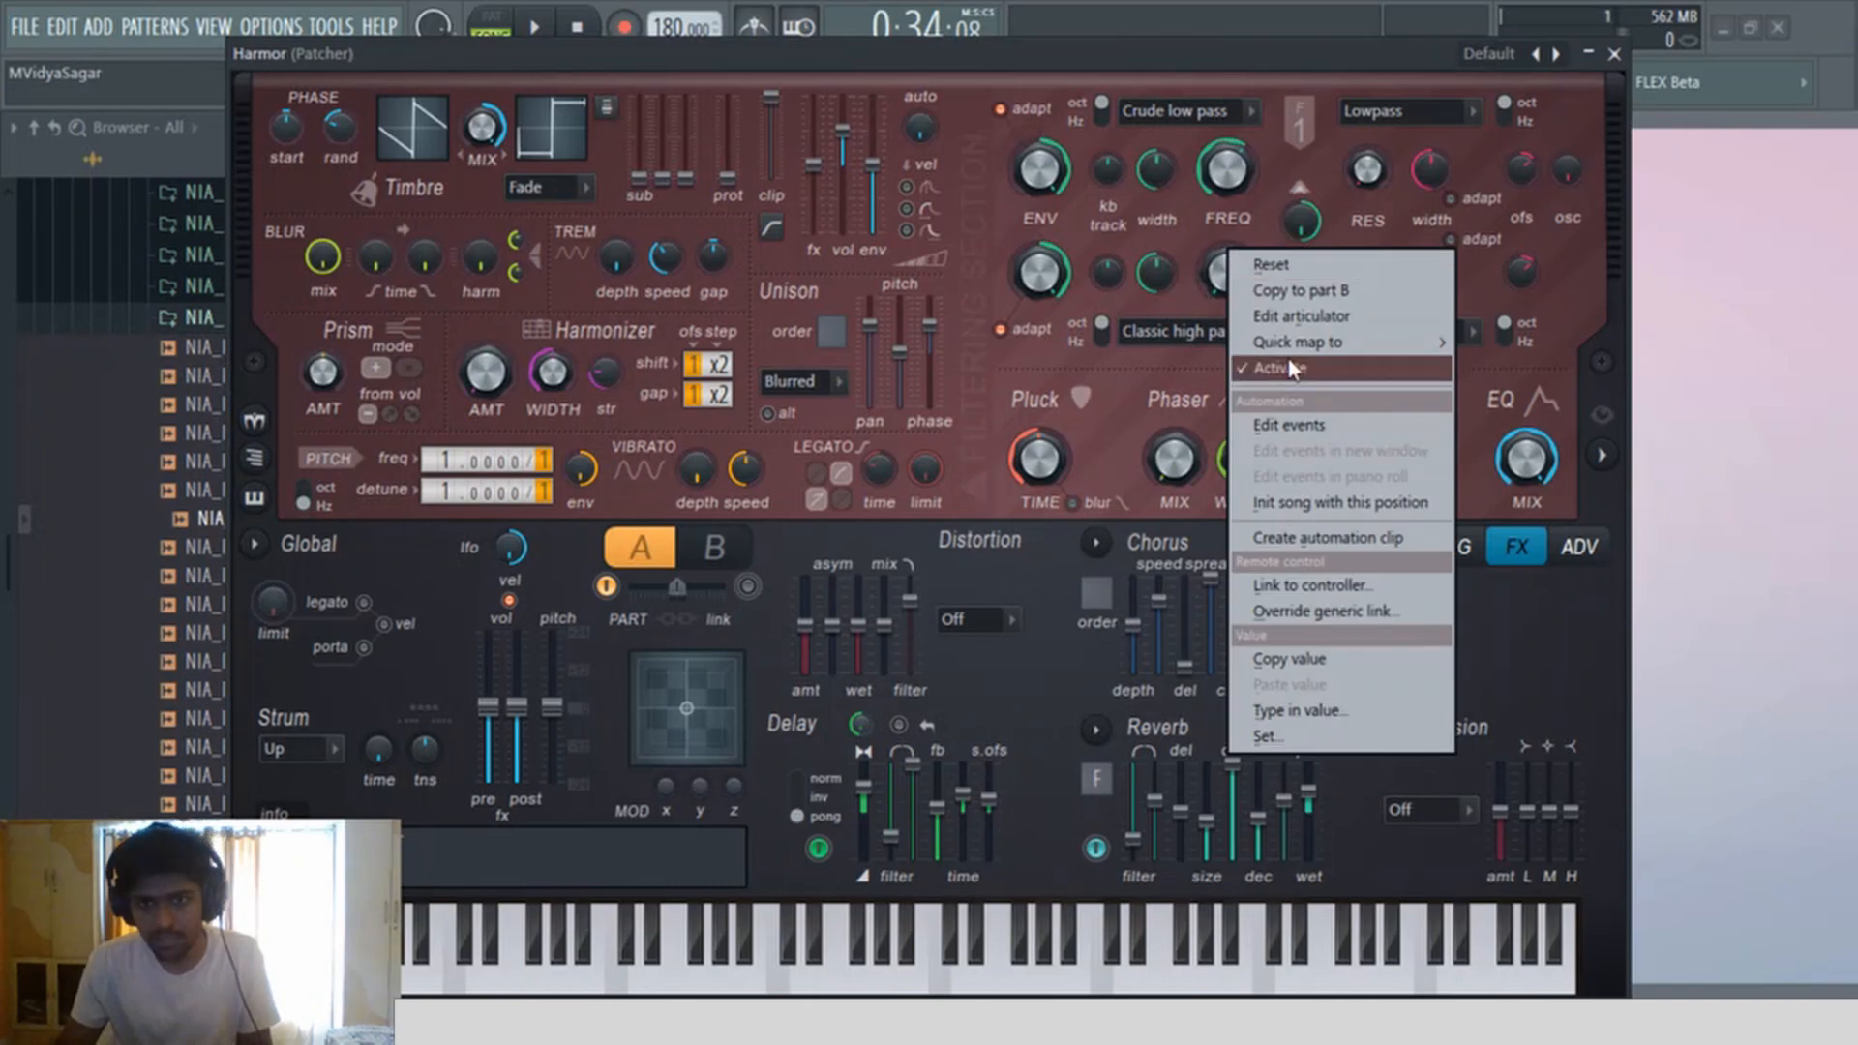
{"action": "left_click", "coordinate": [1362, 540]}
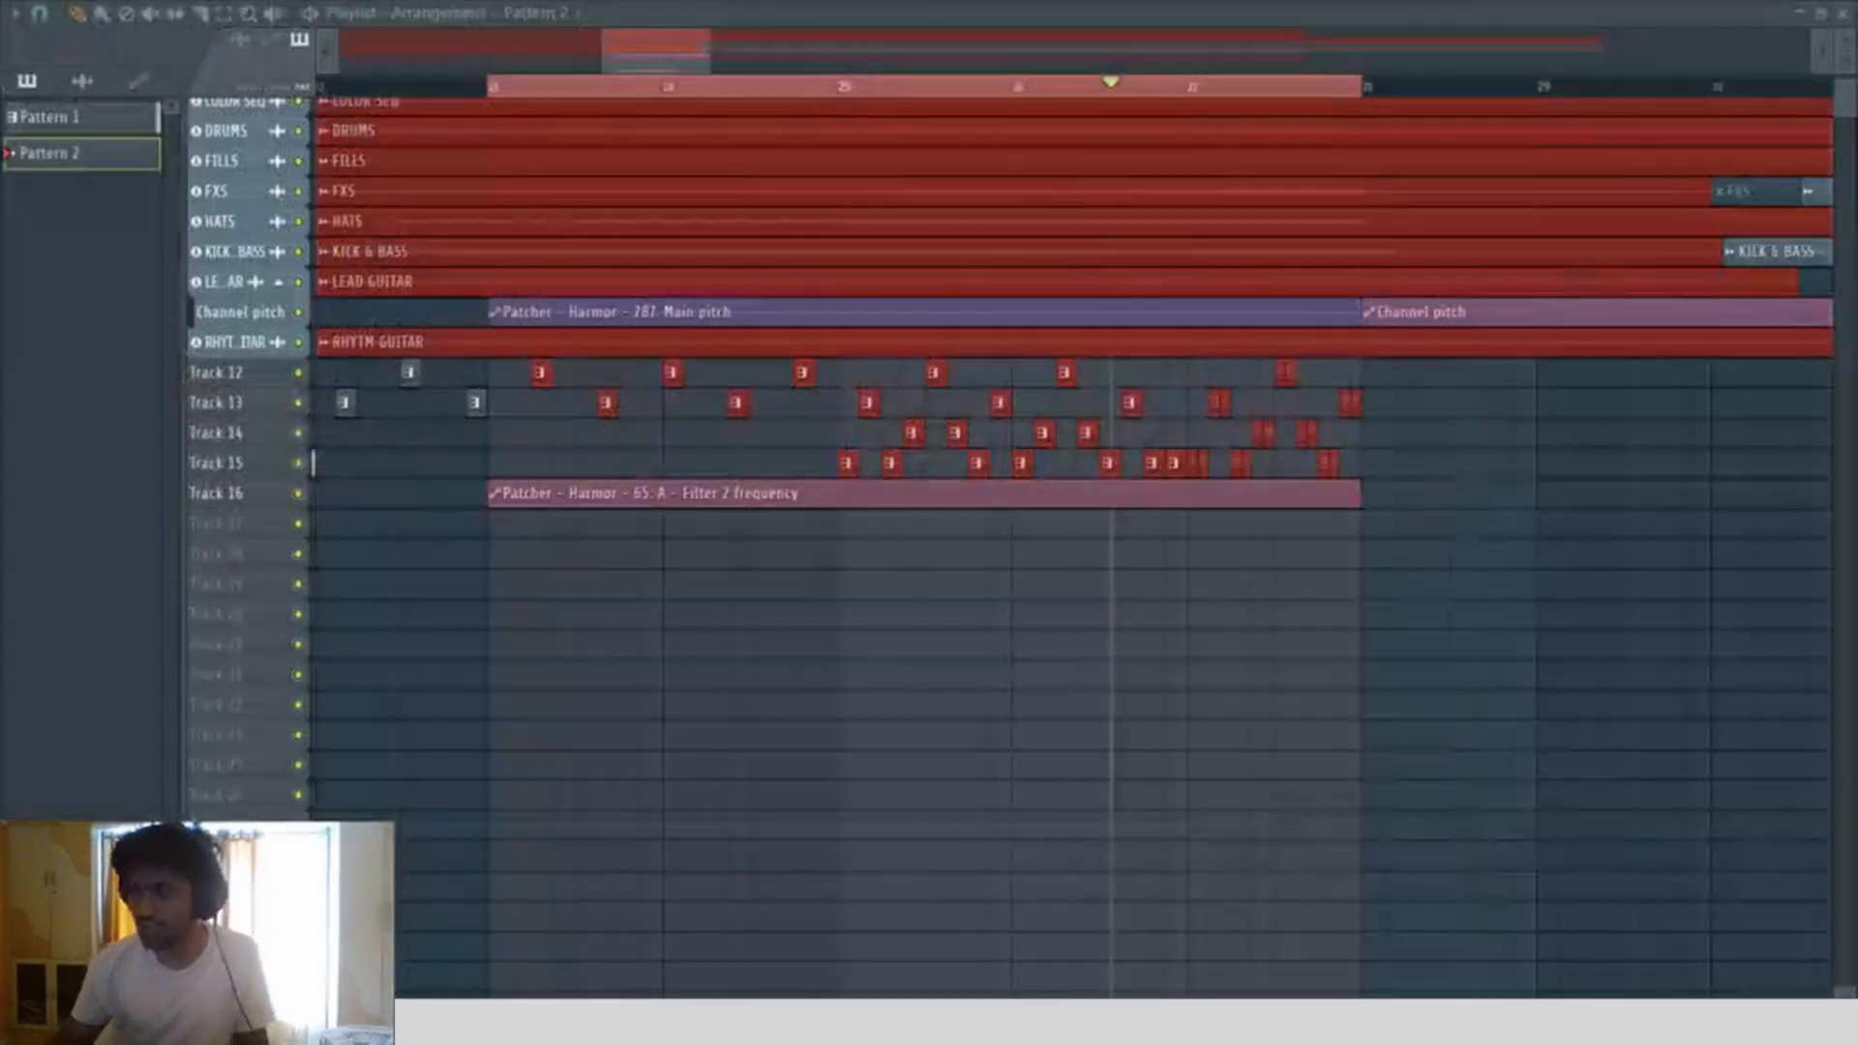
Step: Clear the playlist selection and start song playback from just before bar 8
{"action": "scroll", "coordinate": [851, 515], "scroll_direction": "up", "scroll_amount": 4}
{"action": "left_click", "coordinate": [913, 10]}
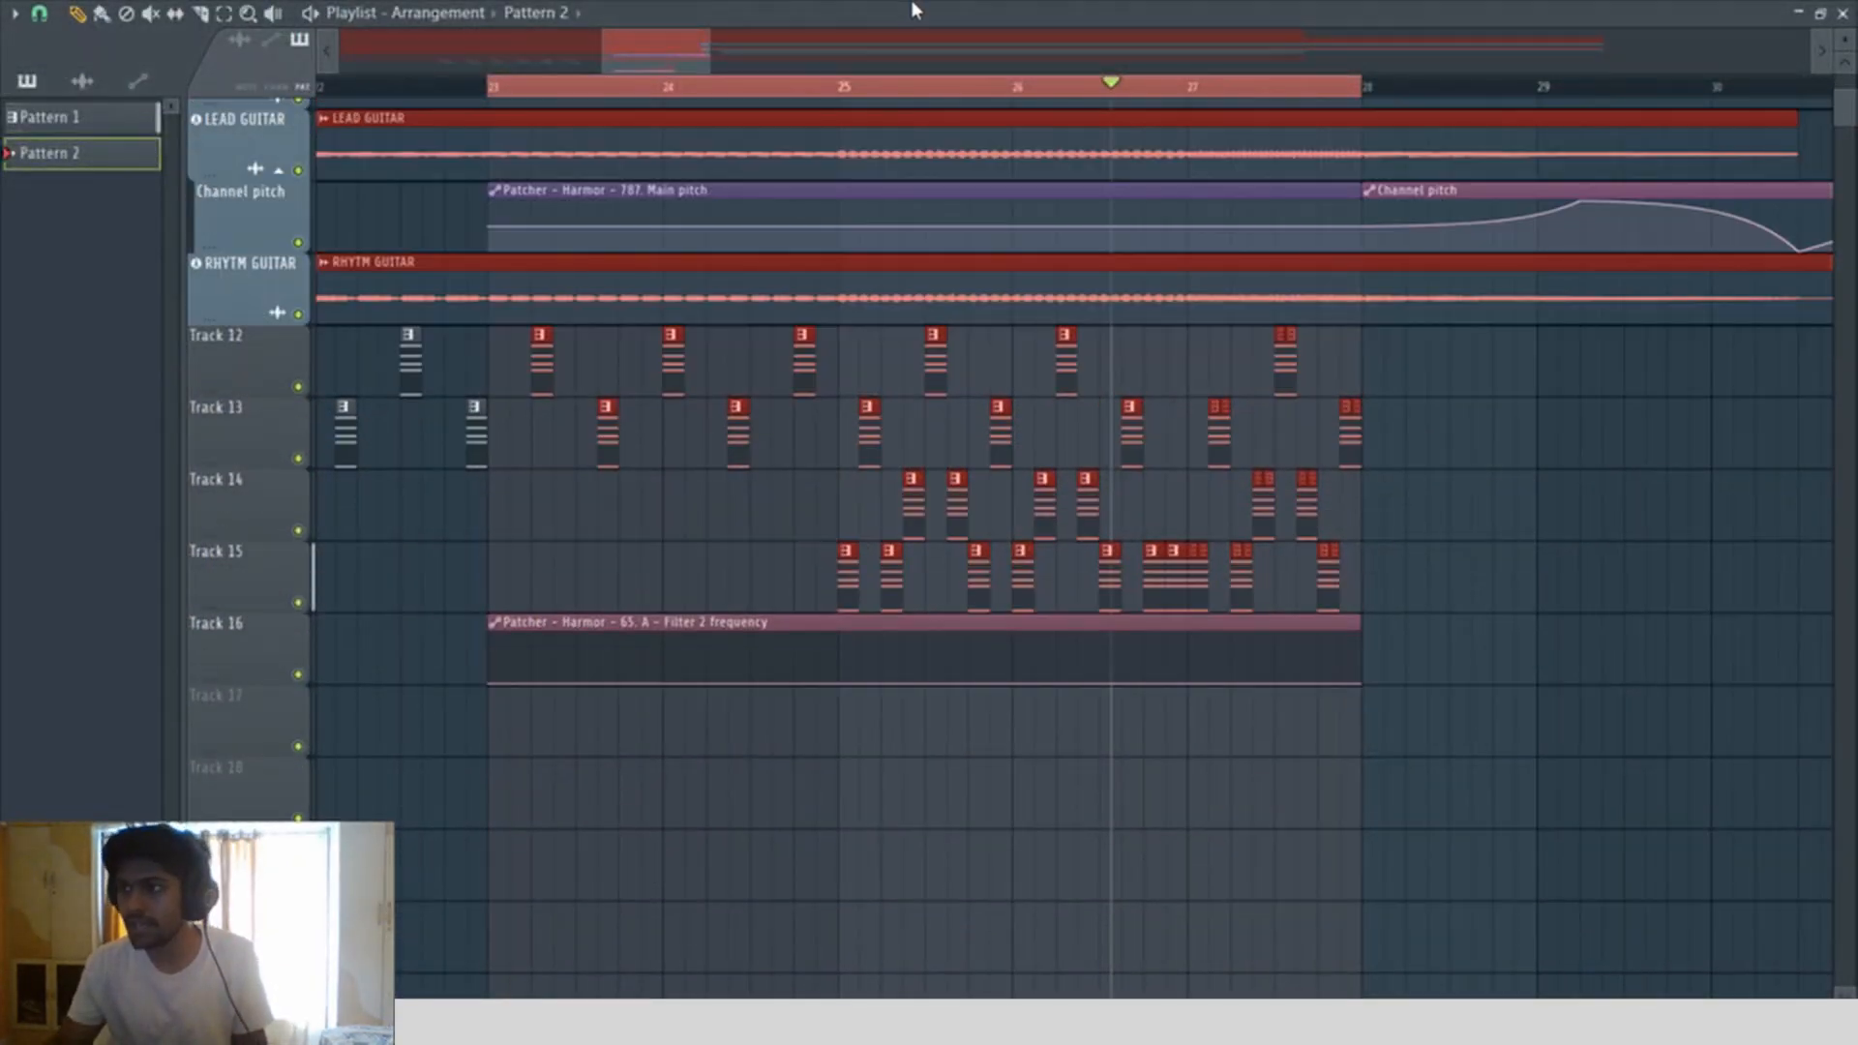
{"action": "scroll", "coordinate": [967, 440], "scroll_direction": "down", "scroll_amount": 5}
{"action": "left_click", "coordinate": [395, 88]}
{"action": "key", "text": "space"}
{"action": "key", "text": "ctrl+d"}
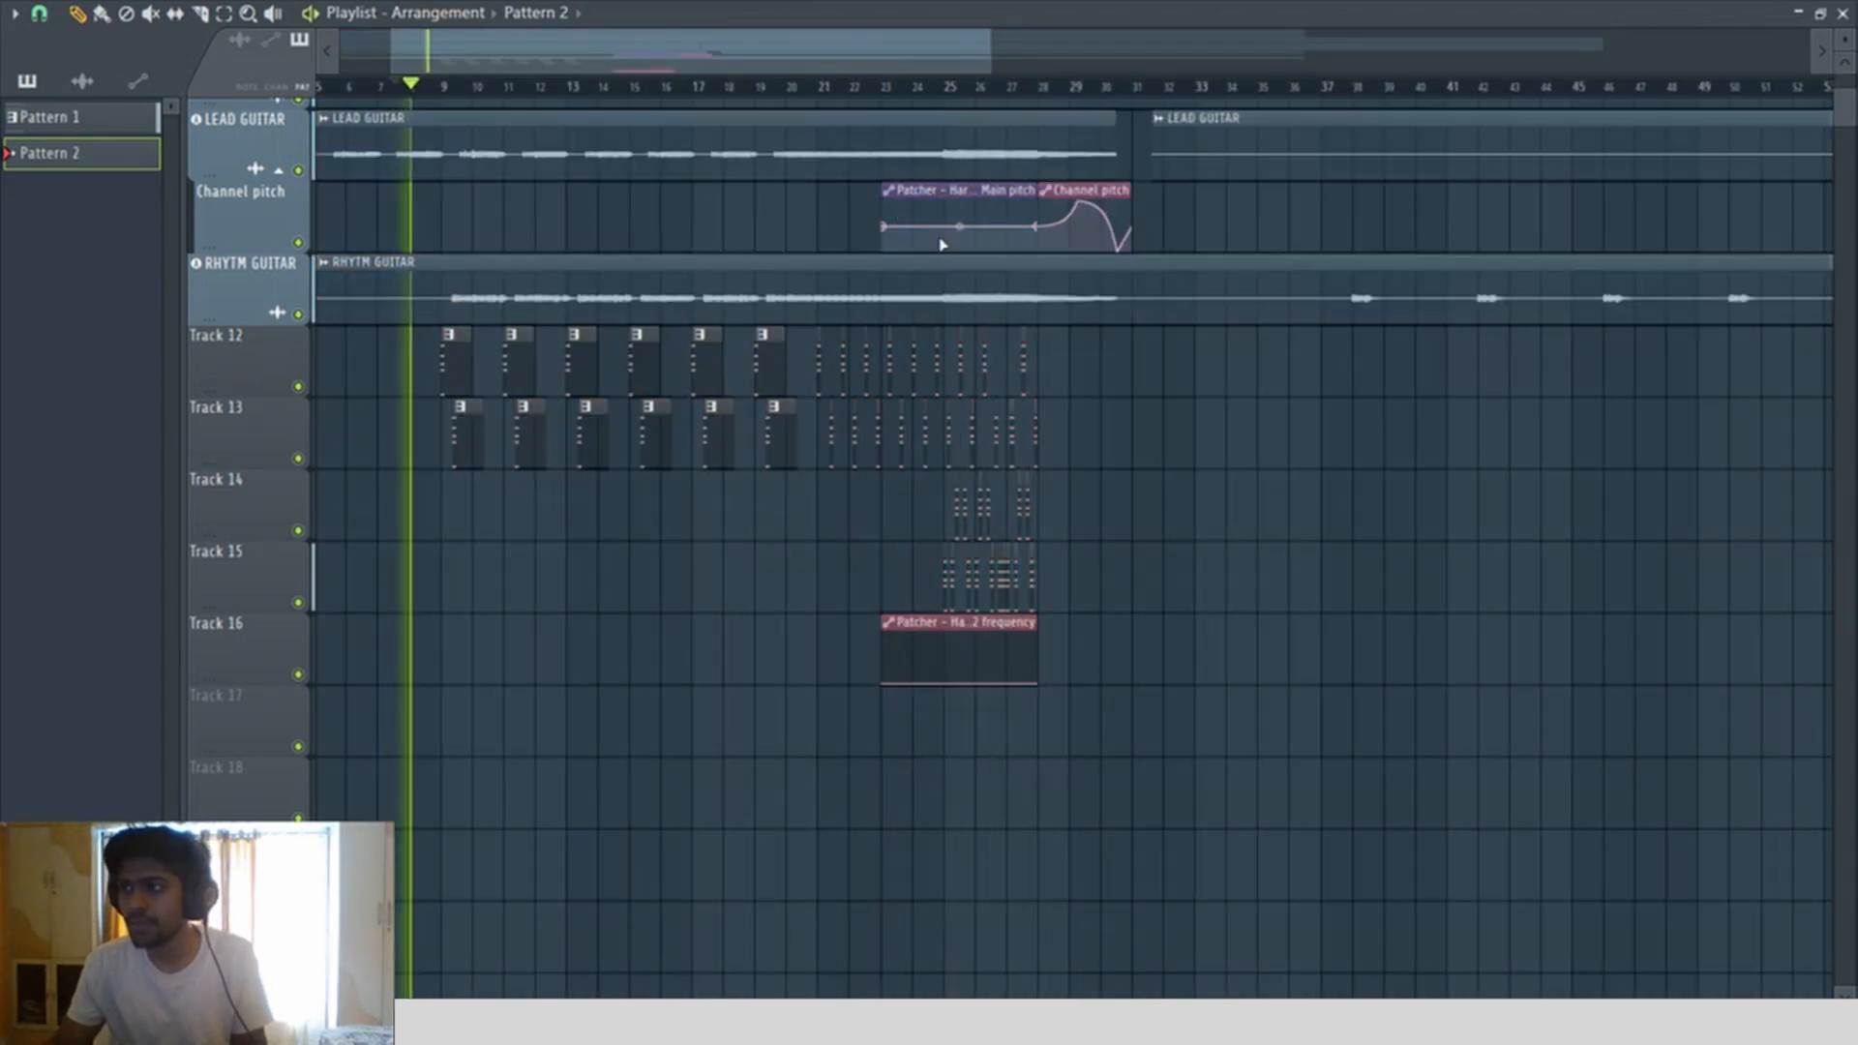
Step: Move the Main pitch automation clip onto Track 17, directly below the Filter 2 frequency clip
{"action": "left_click", "coordinate": [953, 241], "text": "ctrl"}
{"action": "left_click_drag", "start_coordinate": [953, 241], "coordinate": [1058, 622]}
{"action": "scroll", "coordinate": [975, 651], "scroll_direction": "down", "scroll_amount": 2}
{"action": "left_click_drag", "start_coordinate": [409, 233], "coordinate": [1713, 1005]}
{"action": "scroll", "coordinate": [1103, 465], "scroll_direction": "down", "scroll_amount": 1}
{"action": "scroll", "coordinate": [1103, 465], "scroll_direction": "down", "scroll_amount": 1}
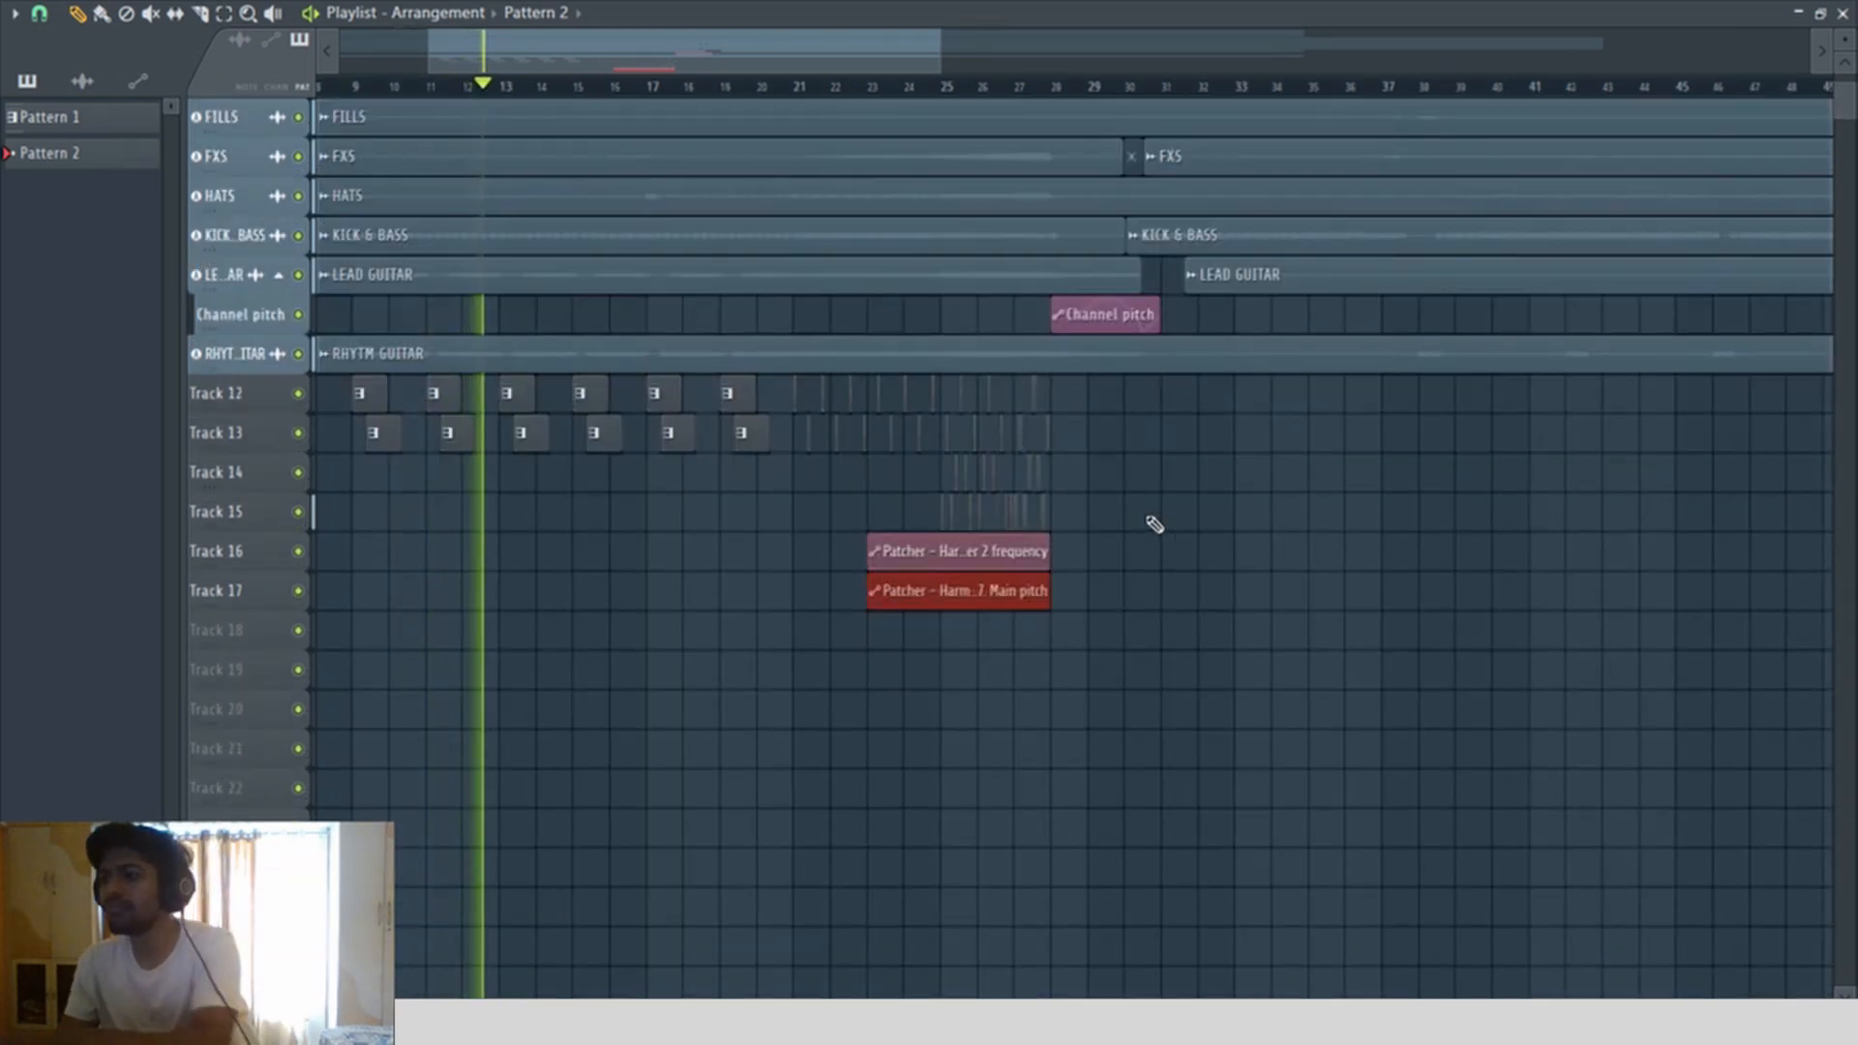
Step: Copy the Main pitch automation's end-point value, add a point at bar 25 and paste the value onto it
{"action": "scroll", "coordinate": [1100, 590], "scroll_direction": "up", "scroll_amount": 1}
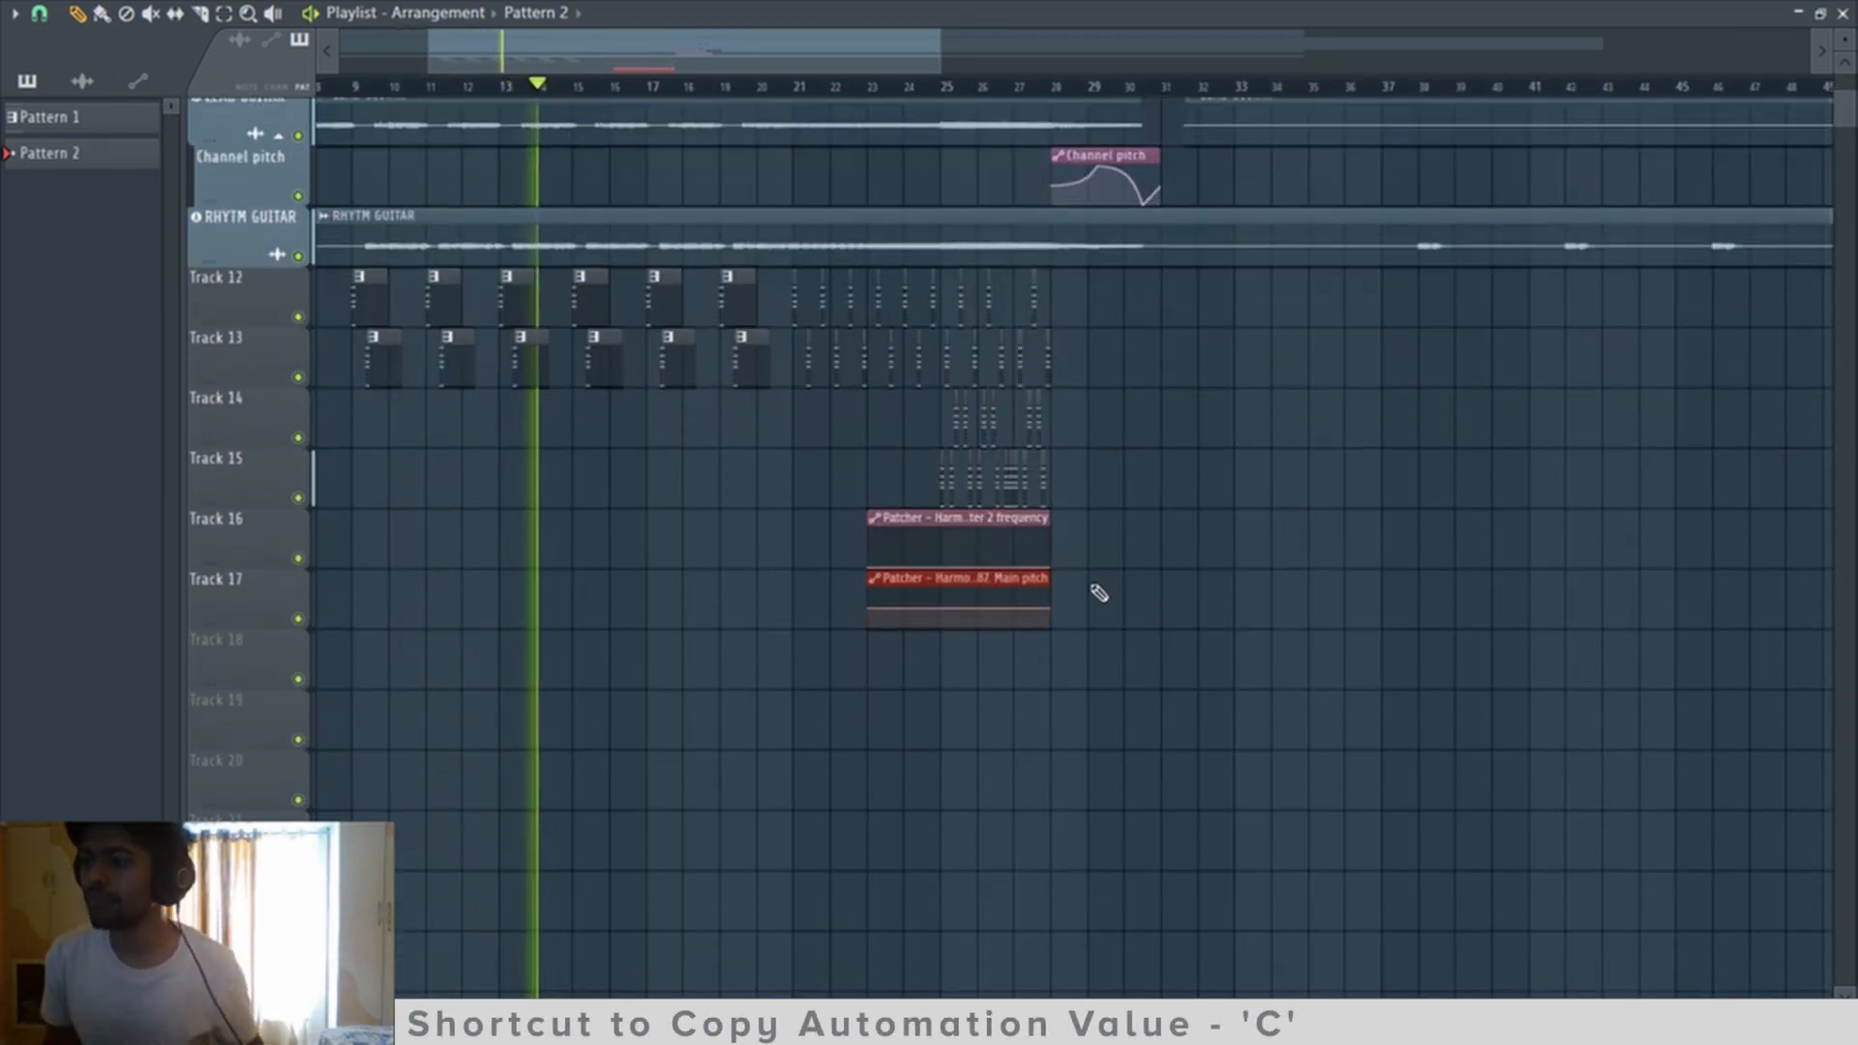
{"action": "right_click", "coordinate": [1052, 609]}
{"action": "key", "text": "c"}
{"action": "left_click_drag", "start_coordinate": [839, 483], "coordinate": [1409, 767]}
{"action": "right_click", "coordinate": [750, 502]}
{"action": "right_click", "coordinate": [751, 504]}
{"action": "key", "text": "p"}
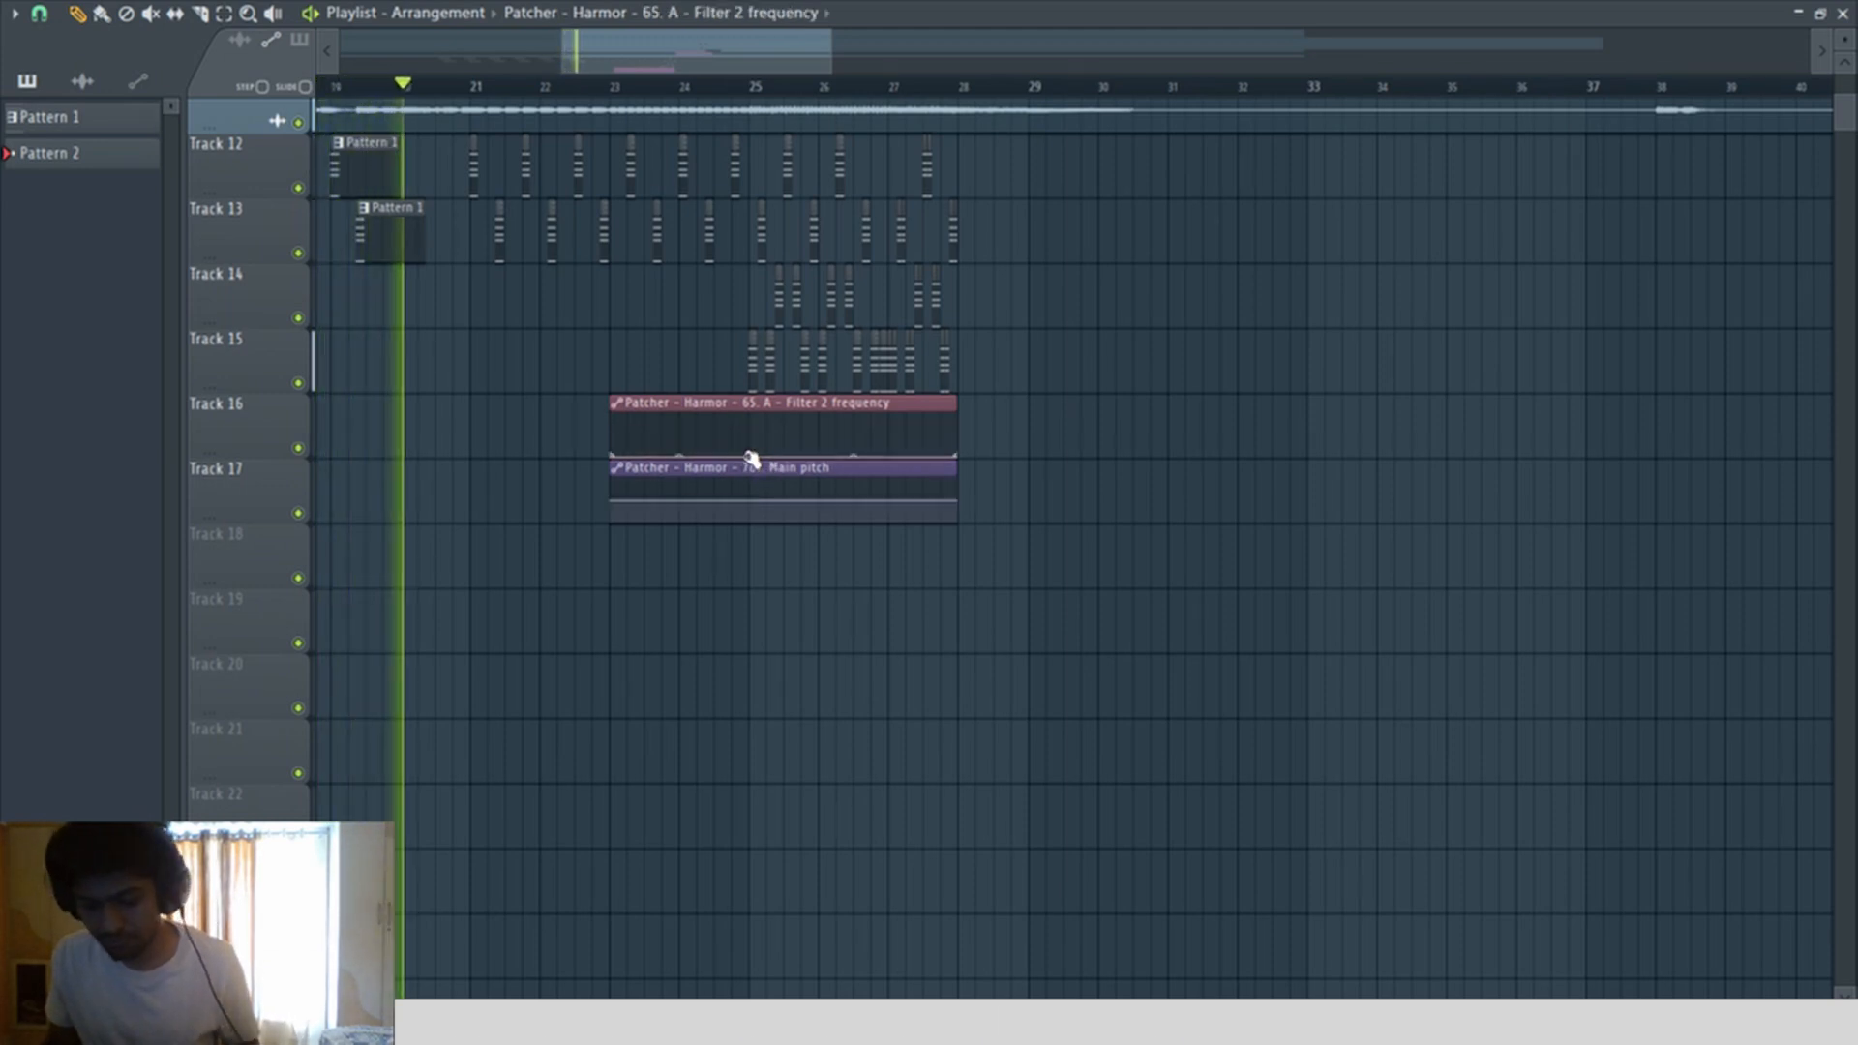
Step: Raise the end points of the Main pitch and Filter 2 frequency automations so both curve upward from bar 25 to bar 28
{"action": "mouse_move", "coordinate": [954, 455]}
{"action": "left_mouse_down"}
{"action": "mouse_move", "coordinate": [954, 418]}
{"action": "mouse_move", "coordinate": [891, 539]}
{"action": "mouse_move", "coordinate": [954, 480]}
{"action": "left_mouse_up"}
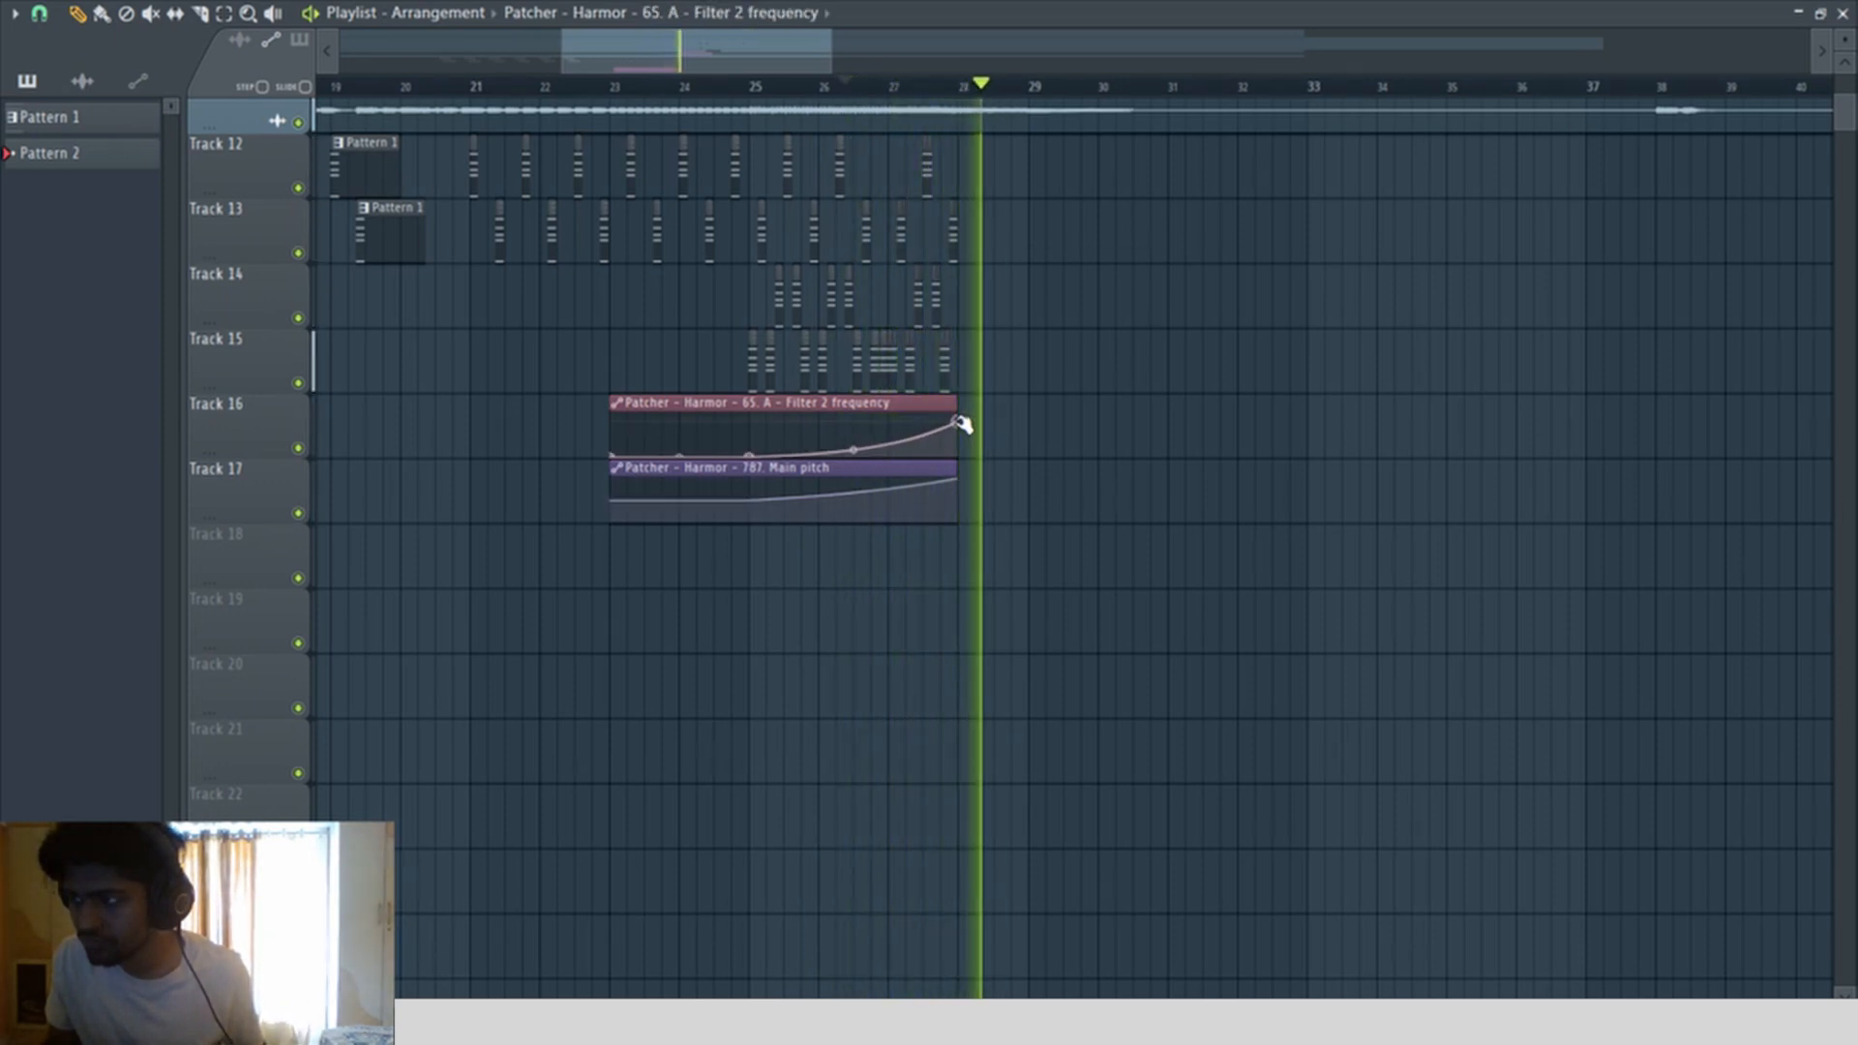
{"action": "left_click_drag", "start_coordinate": [957, 418], "coordinate": [959, 423]}
{"action": "right_click", "coordinate": [853, 451]}
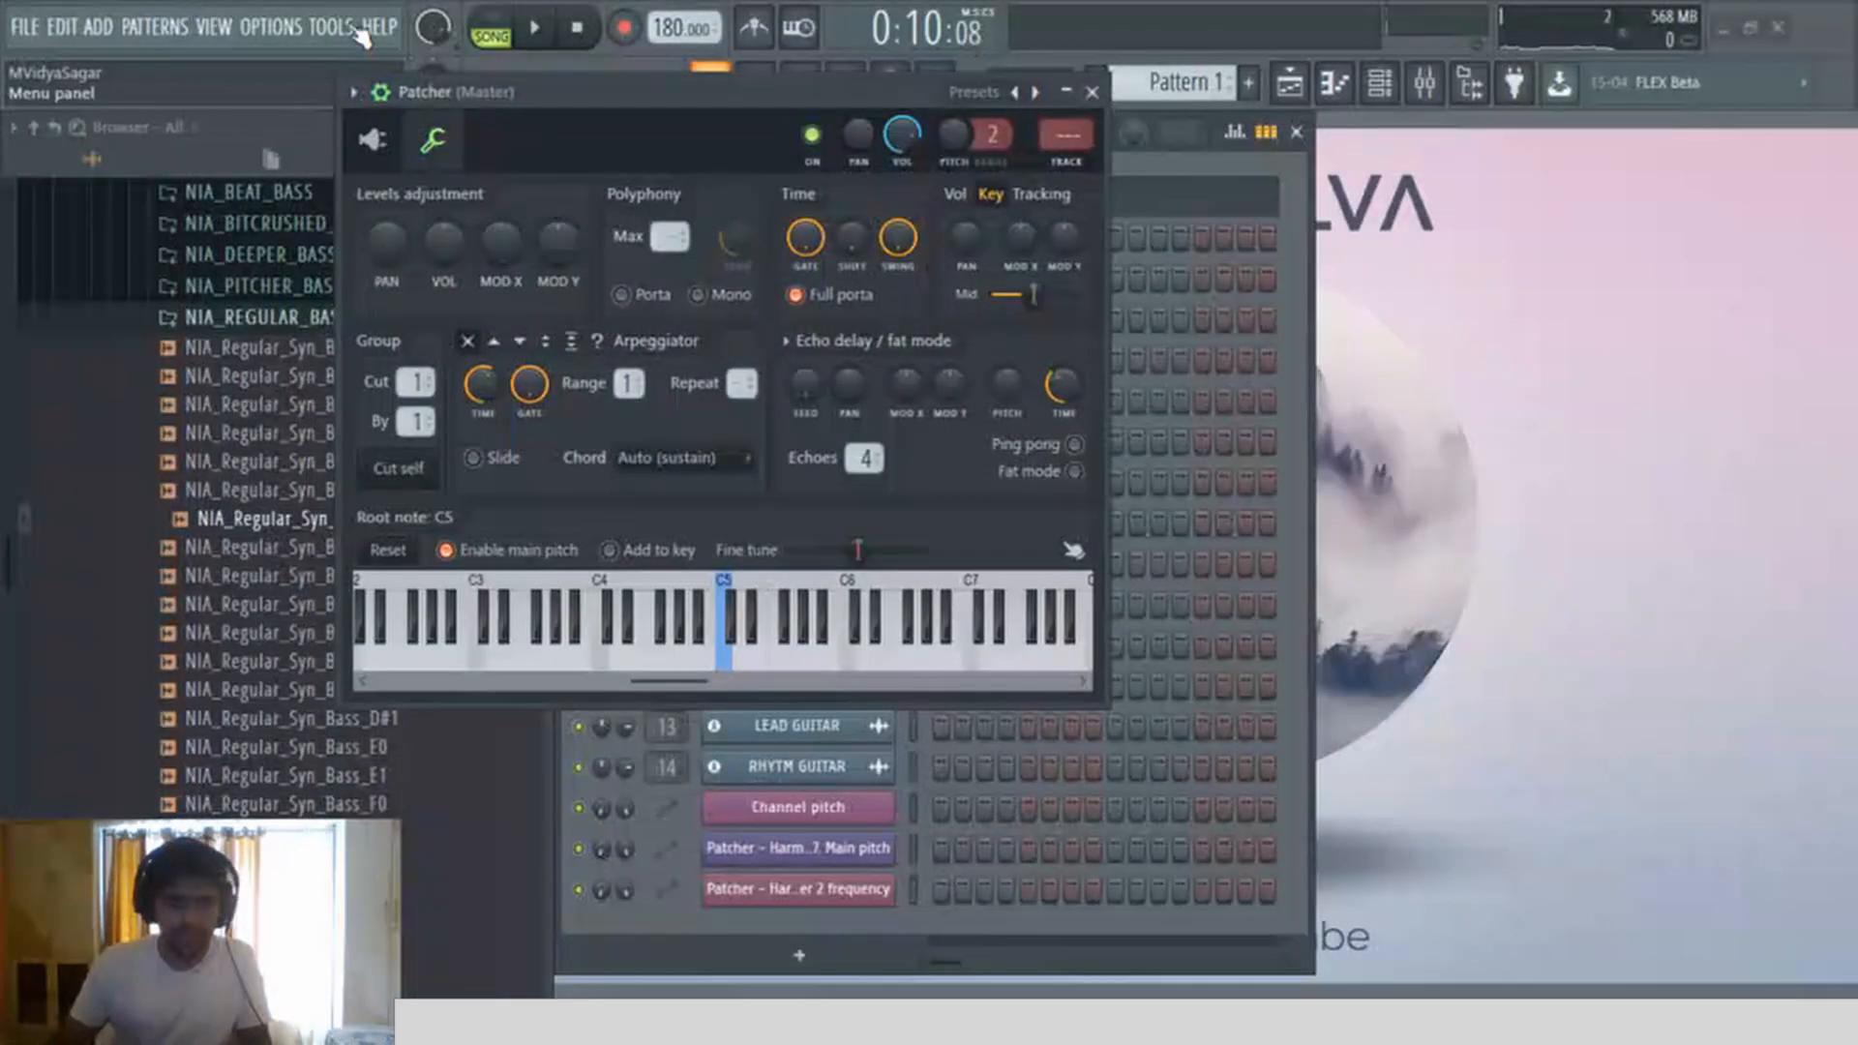
Step: Turn on Patcher's upward arpeggiator, audition the pattern and set the arpeggio time to 1/4 step
{"action": "left_click", "coordinate": [494, 344]}
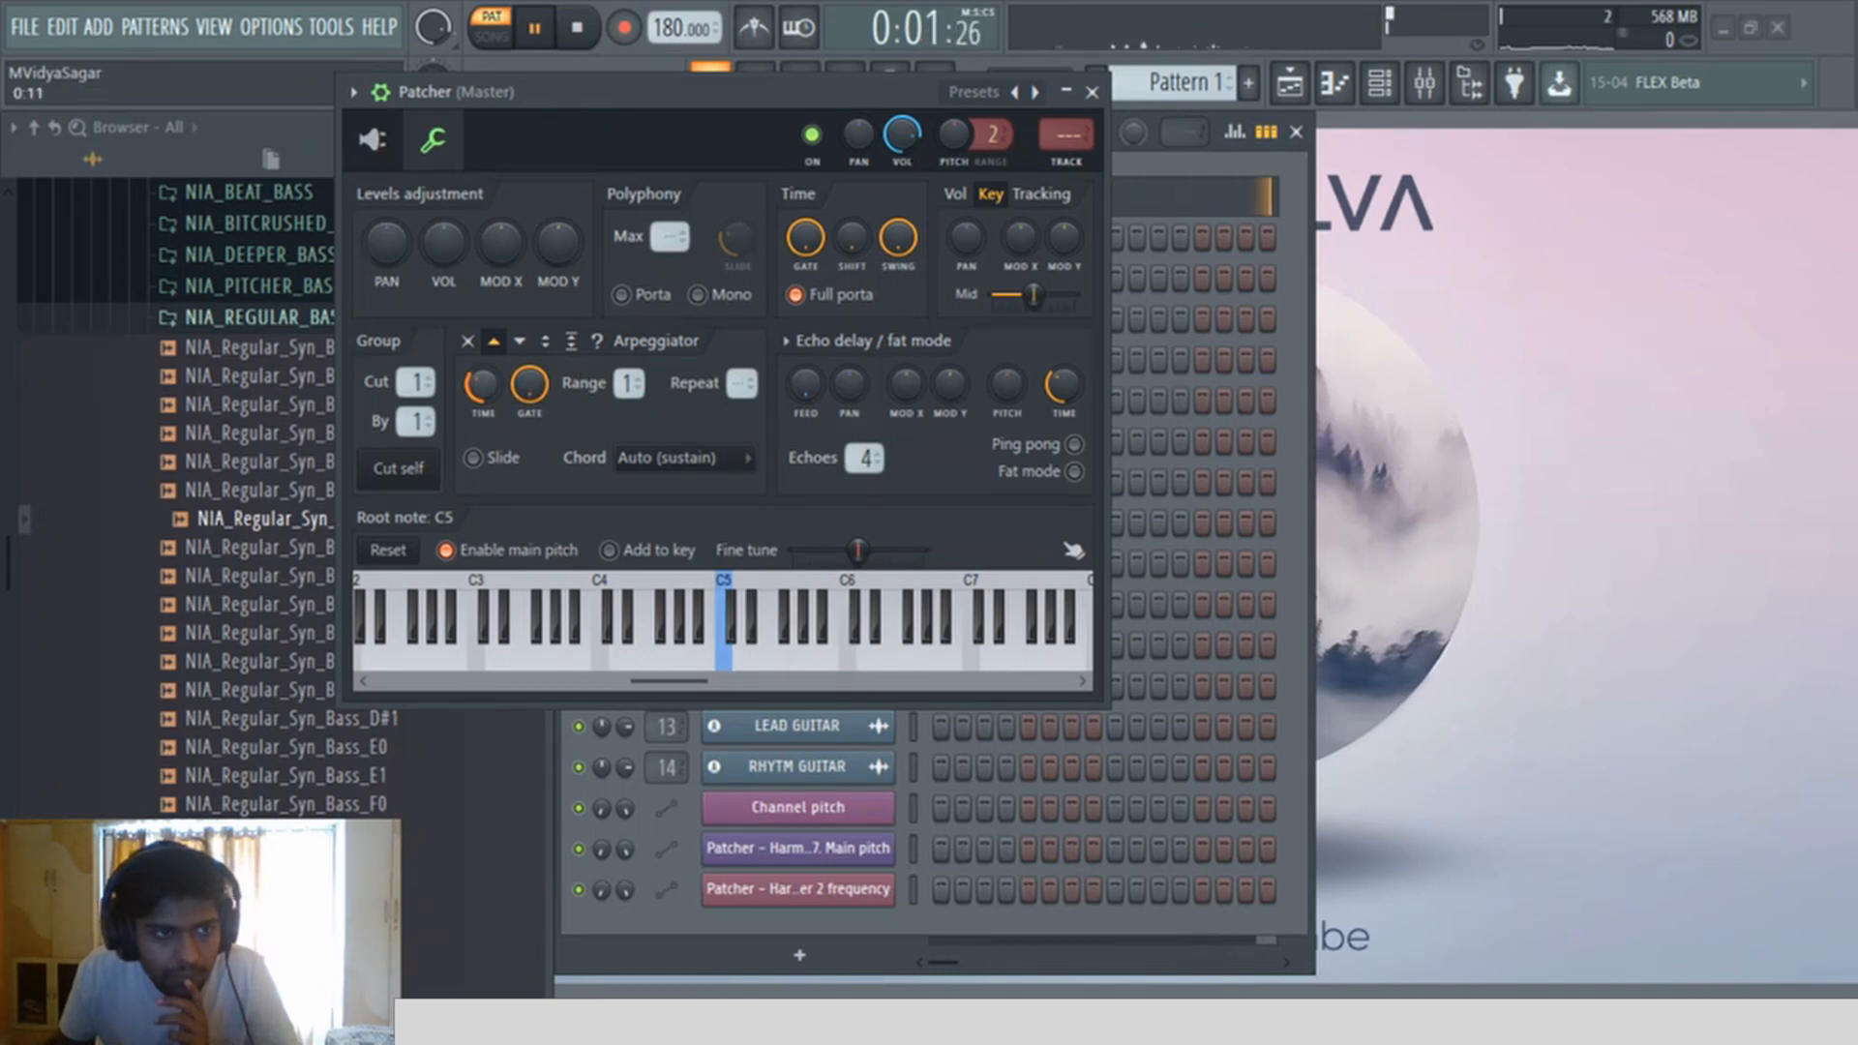
{"action": "right_click", "coordinate": [488, 379]}
{"action": "mouse_move", "coordinate": [533, 412]}
{"action": "left_click", "coordinate": [757, 472]}
{"action": "right_click", "coordinate": [495, 384]}
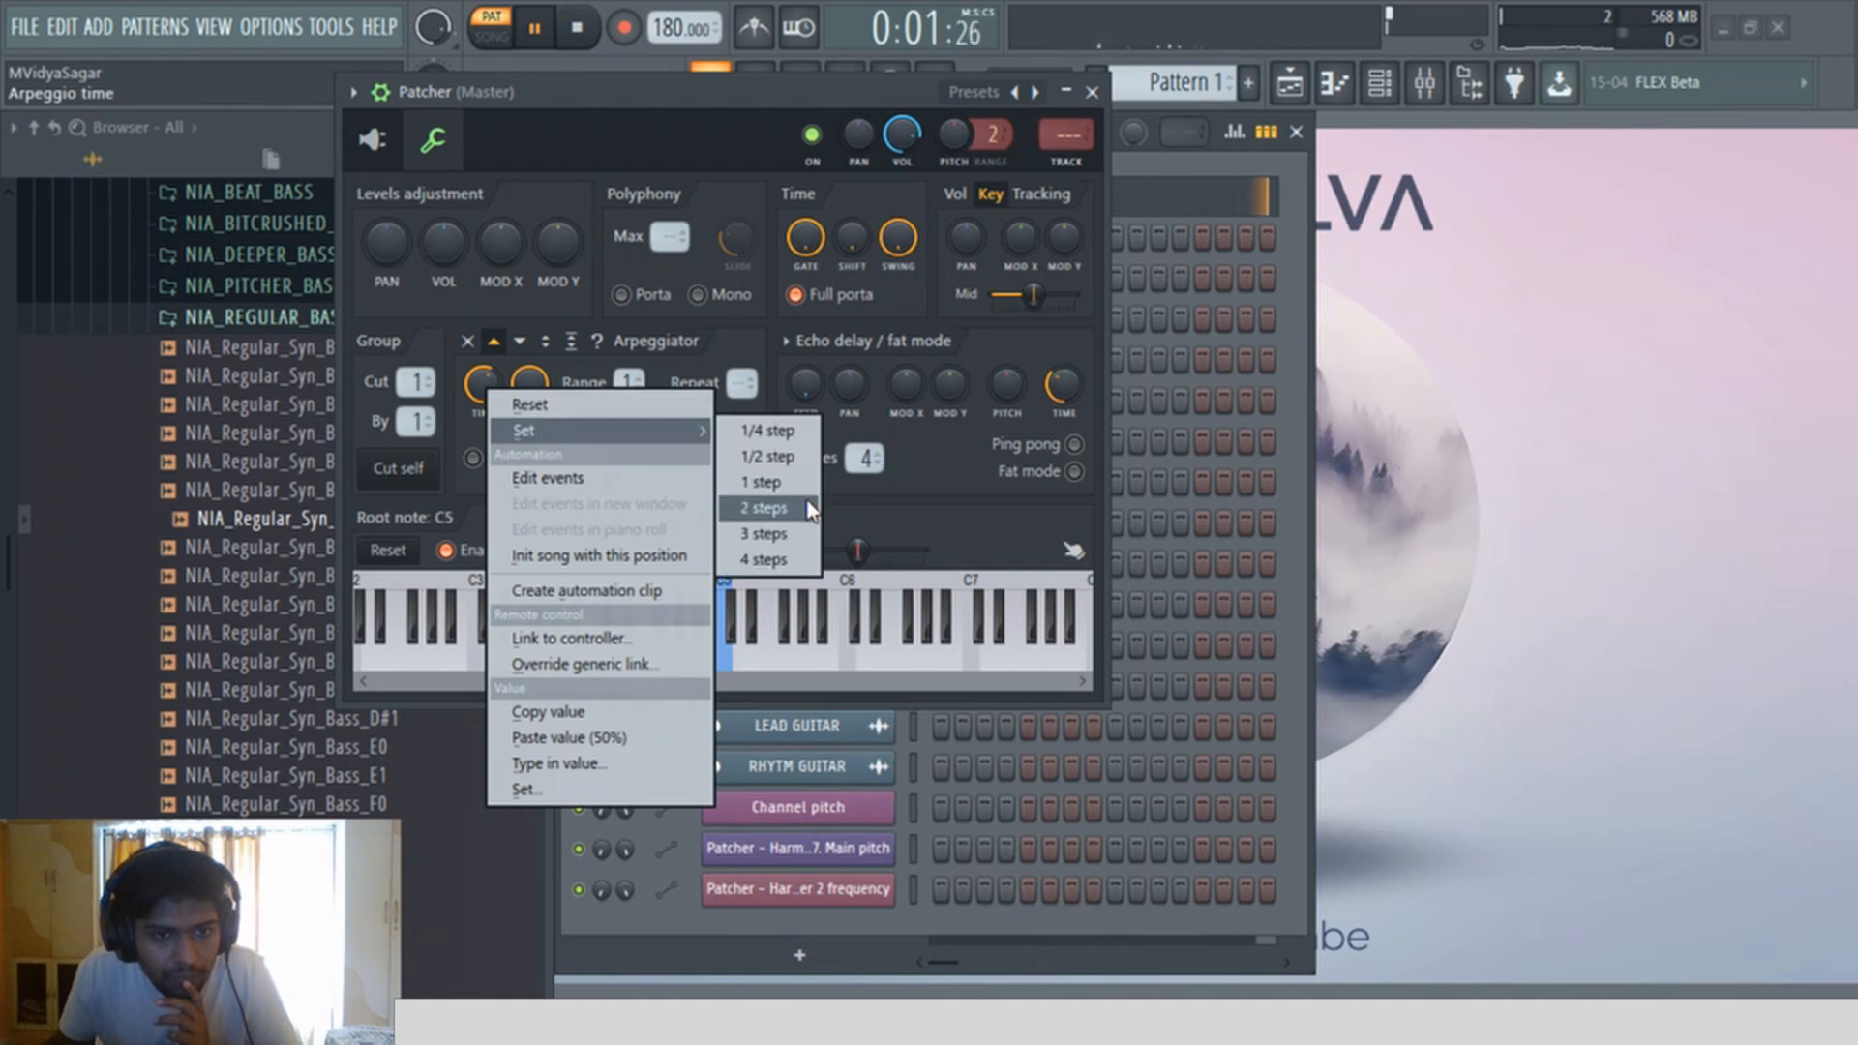
{"action": "left_click", "coordinate": [792, 431]}
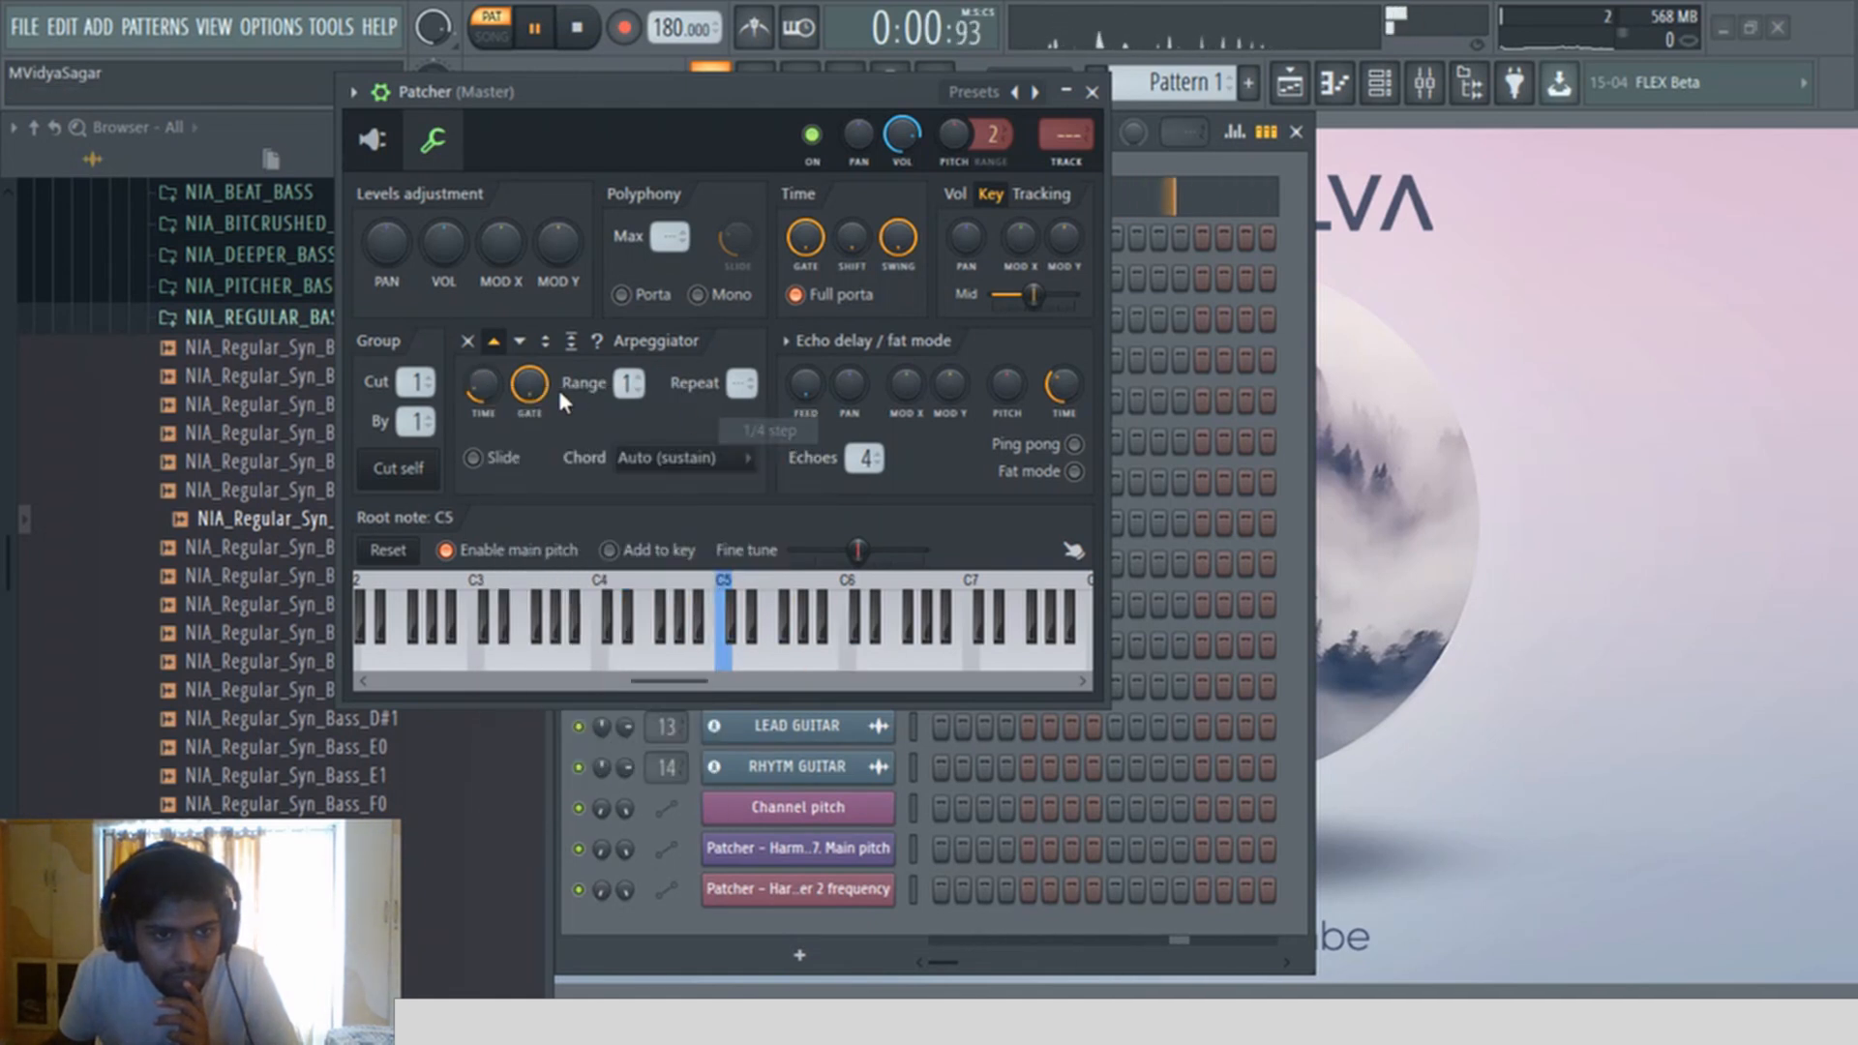
Step: Try a longer arpeggio time, switch to Song mode to hear it and return the time to 1/4 step
{"action": "right_click", "coordinate": [482, 383]}
{"action": "mouse_move", "coordinate": [542, 431]}
{"action": "left_click", "coordinate": [758, 463]}
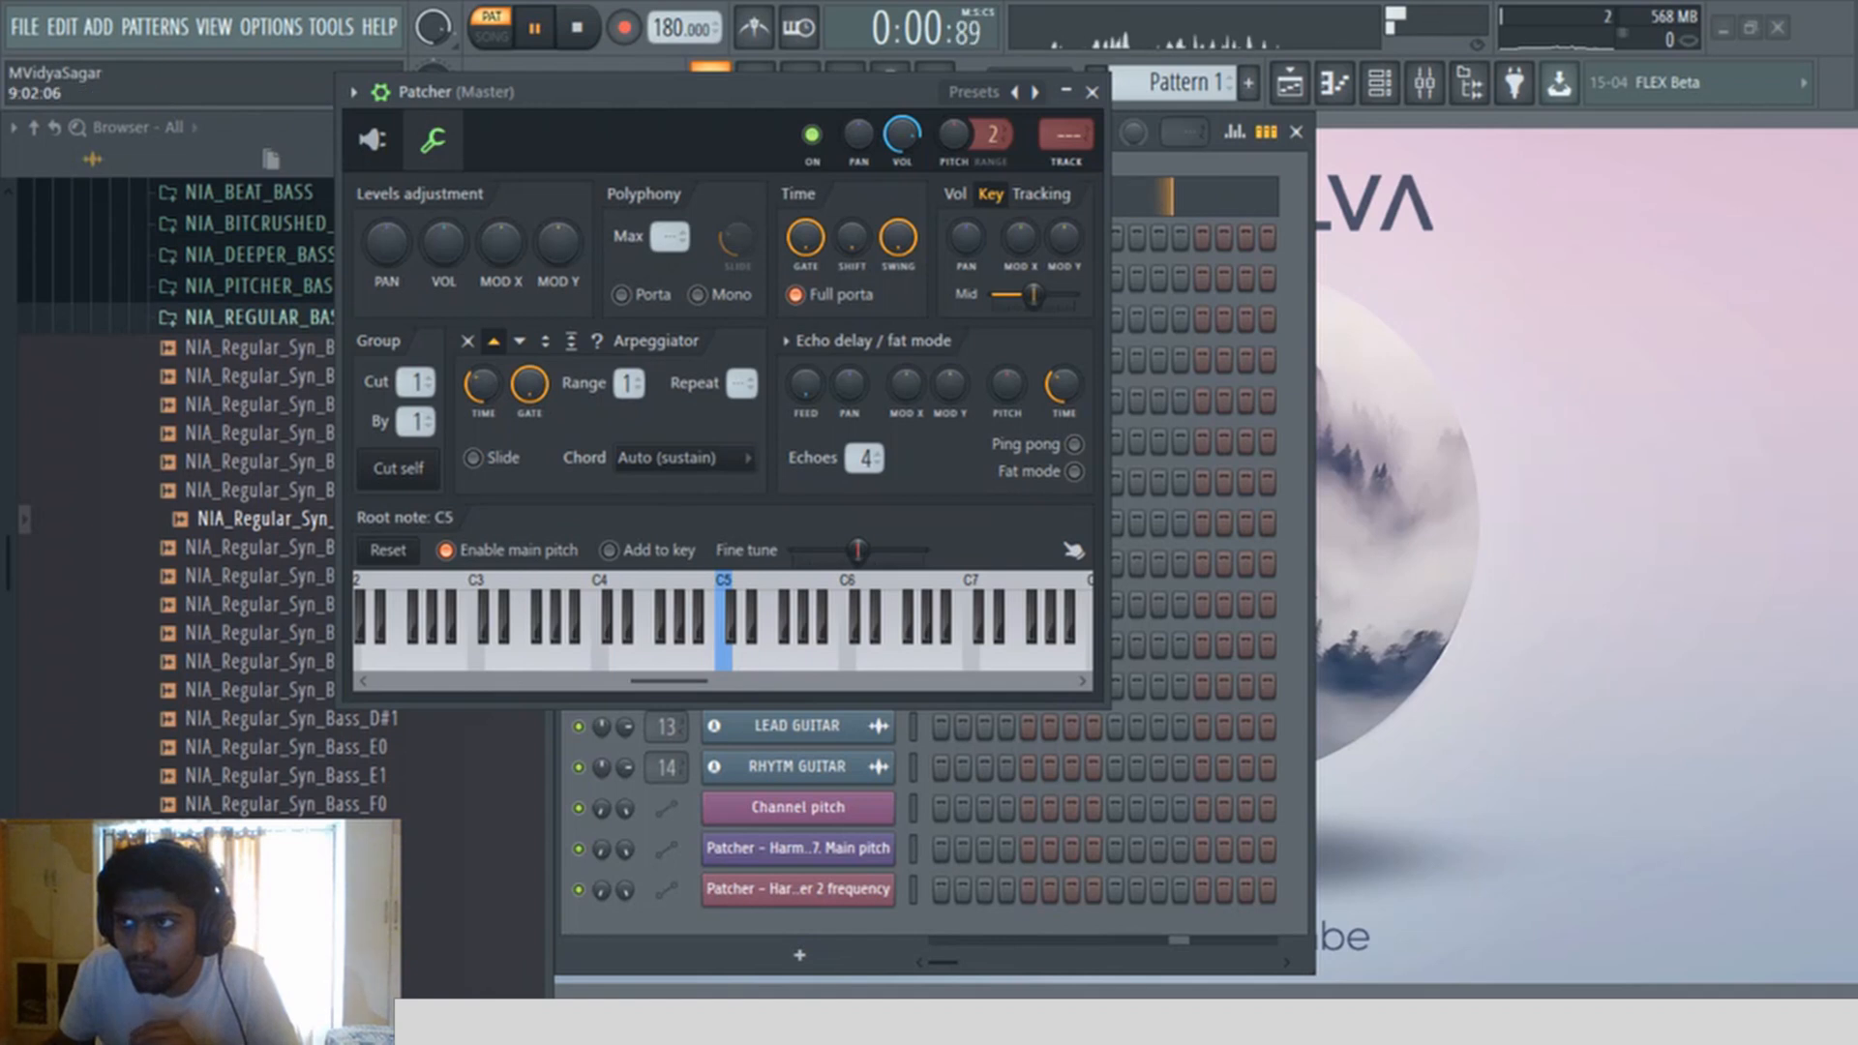
{"action": "key", "text": "l"}
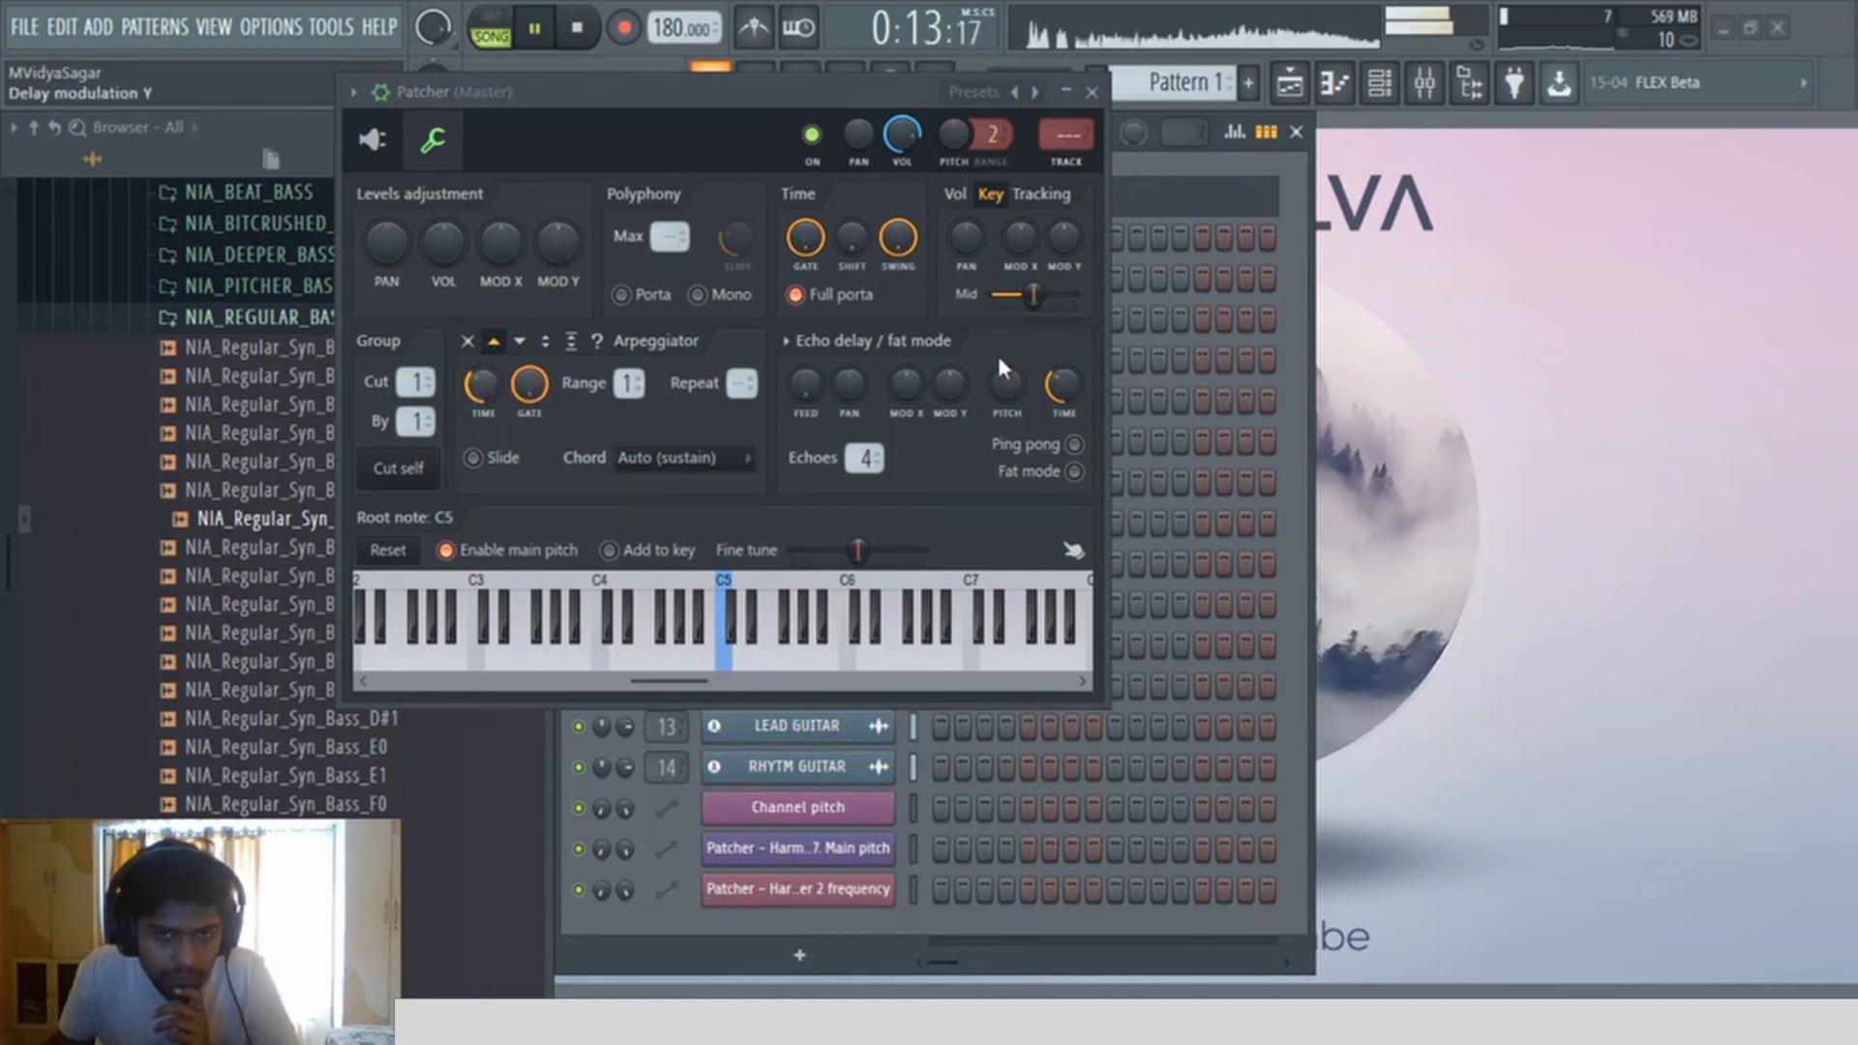
{"action": "right_click", "coordinate": [482, 384]}
{"action": "mouse_move", "coordinate": [548, 431]}
{"action": "left_click", "coordinate": [773, 426]}
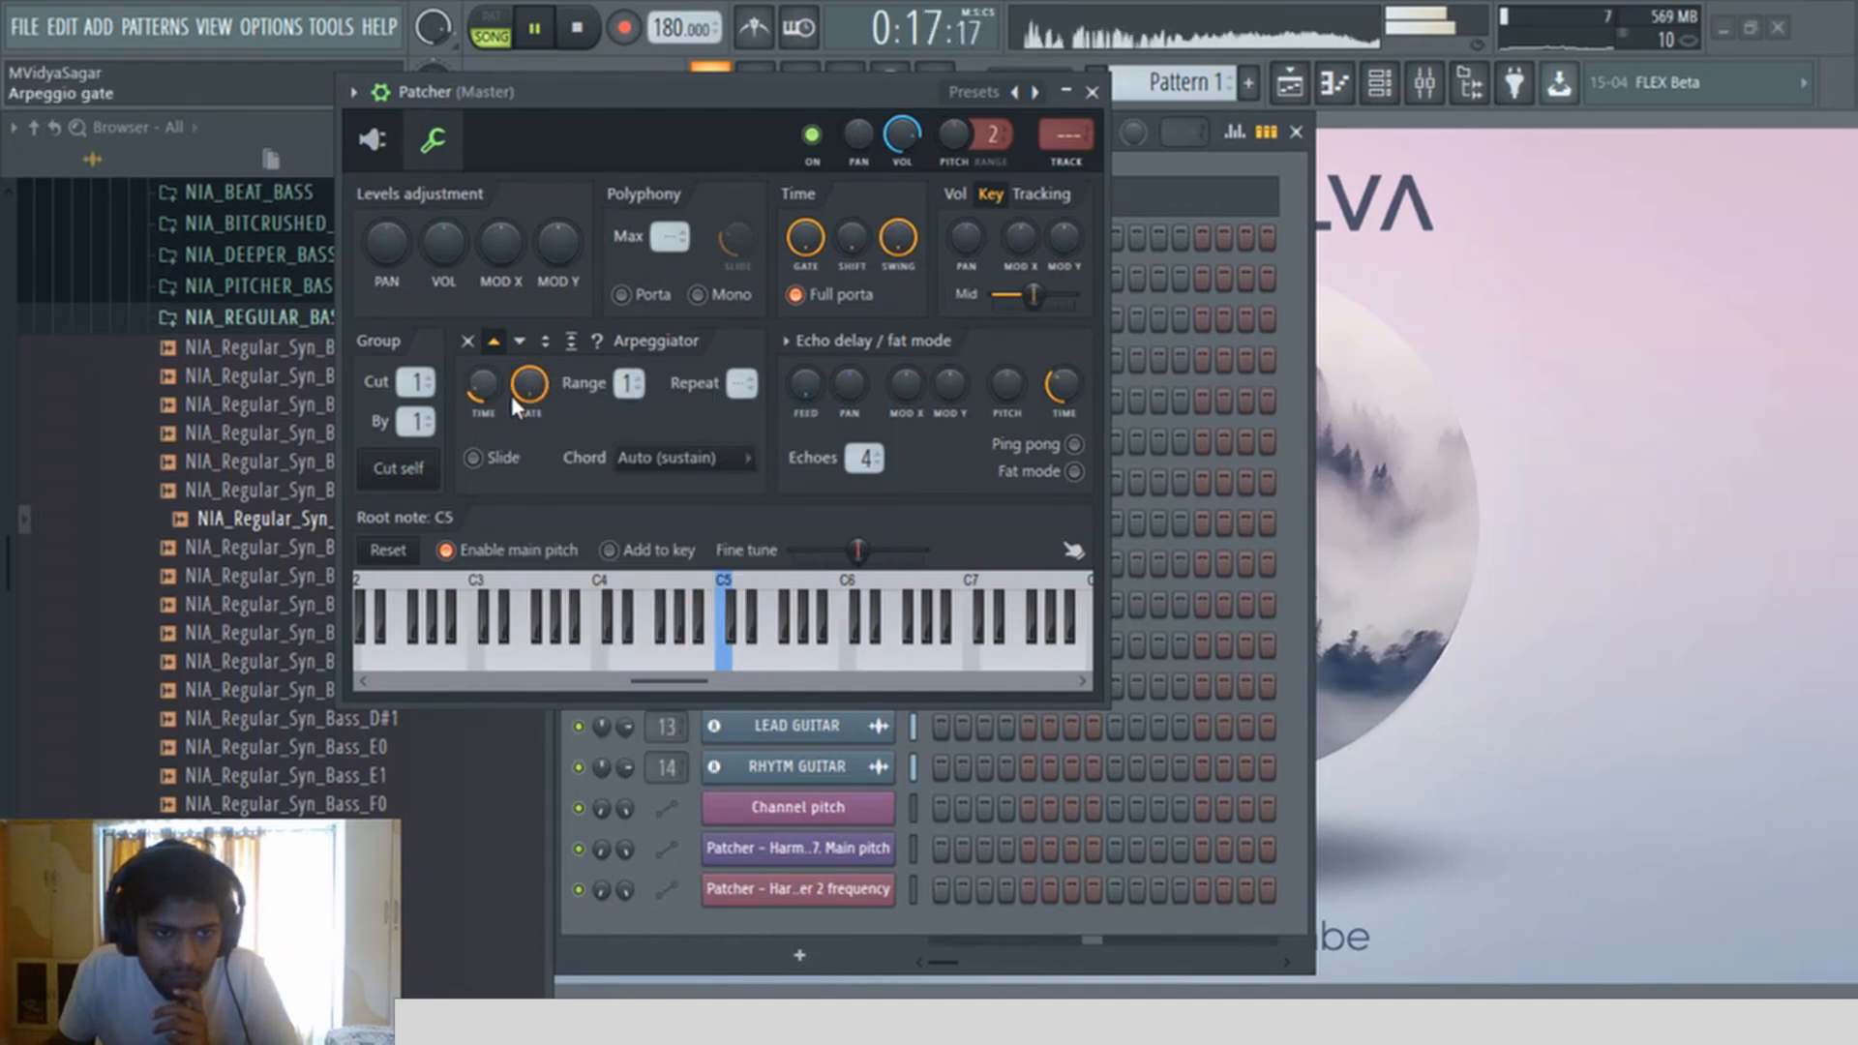
Step: Open Harmor from Patcher's map and set its Chorus order to 8
{"action": "left_click", "coordinate": [372, 140]}
{"action": "left_click", "coordinate": [416, 199]}
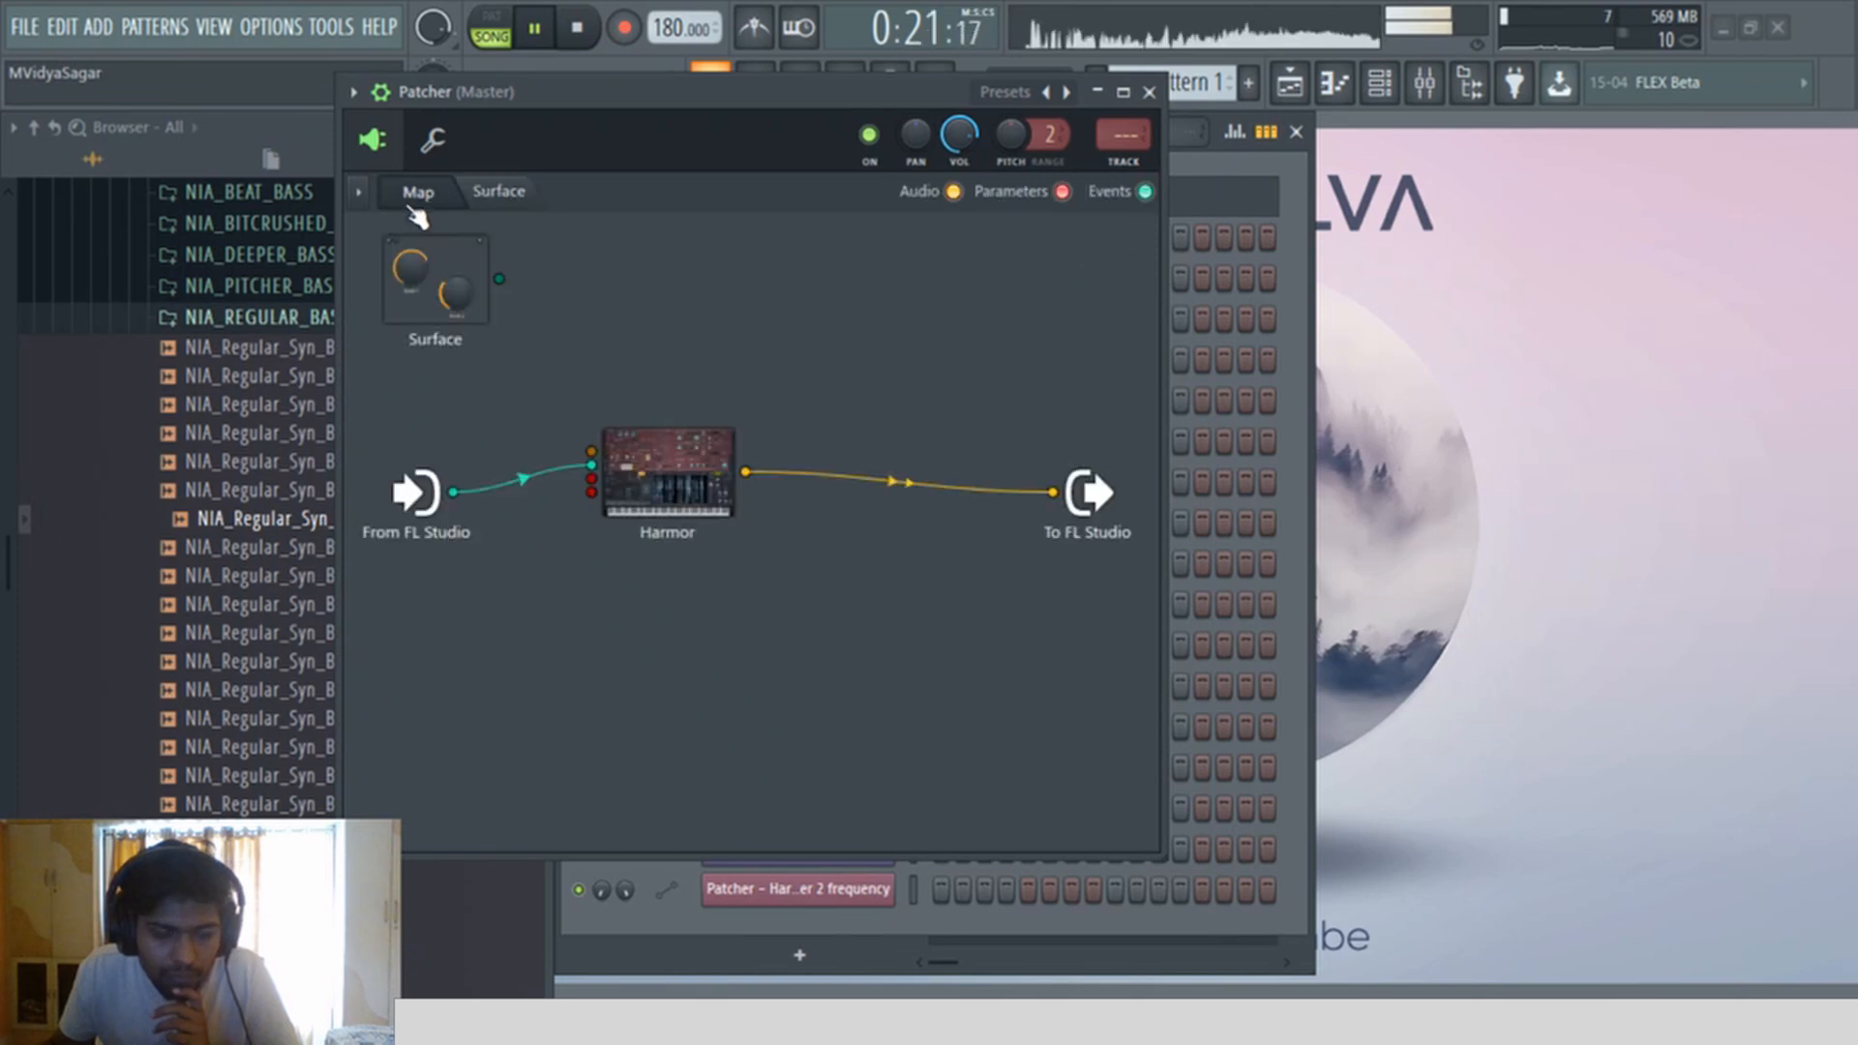
{"action": "double_click", "coordinate": [701, 484]}
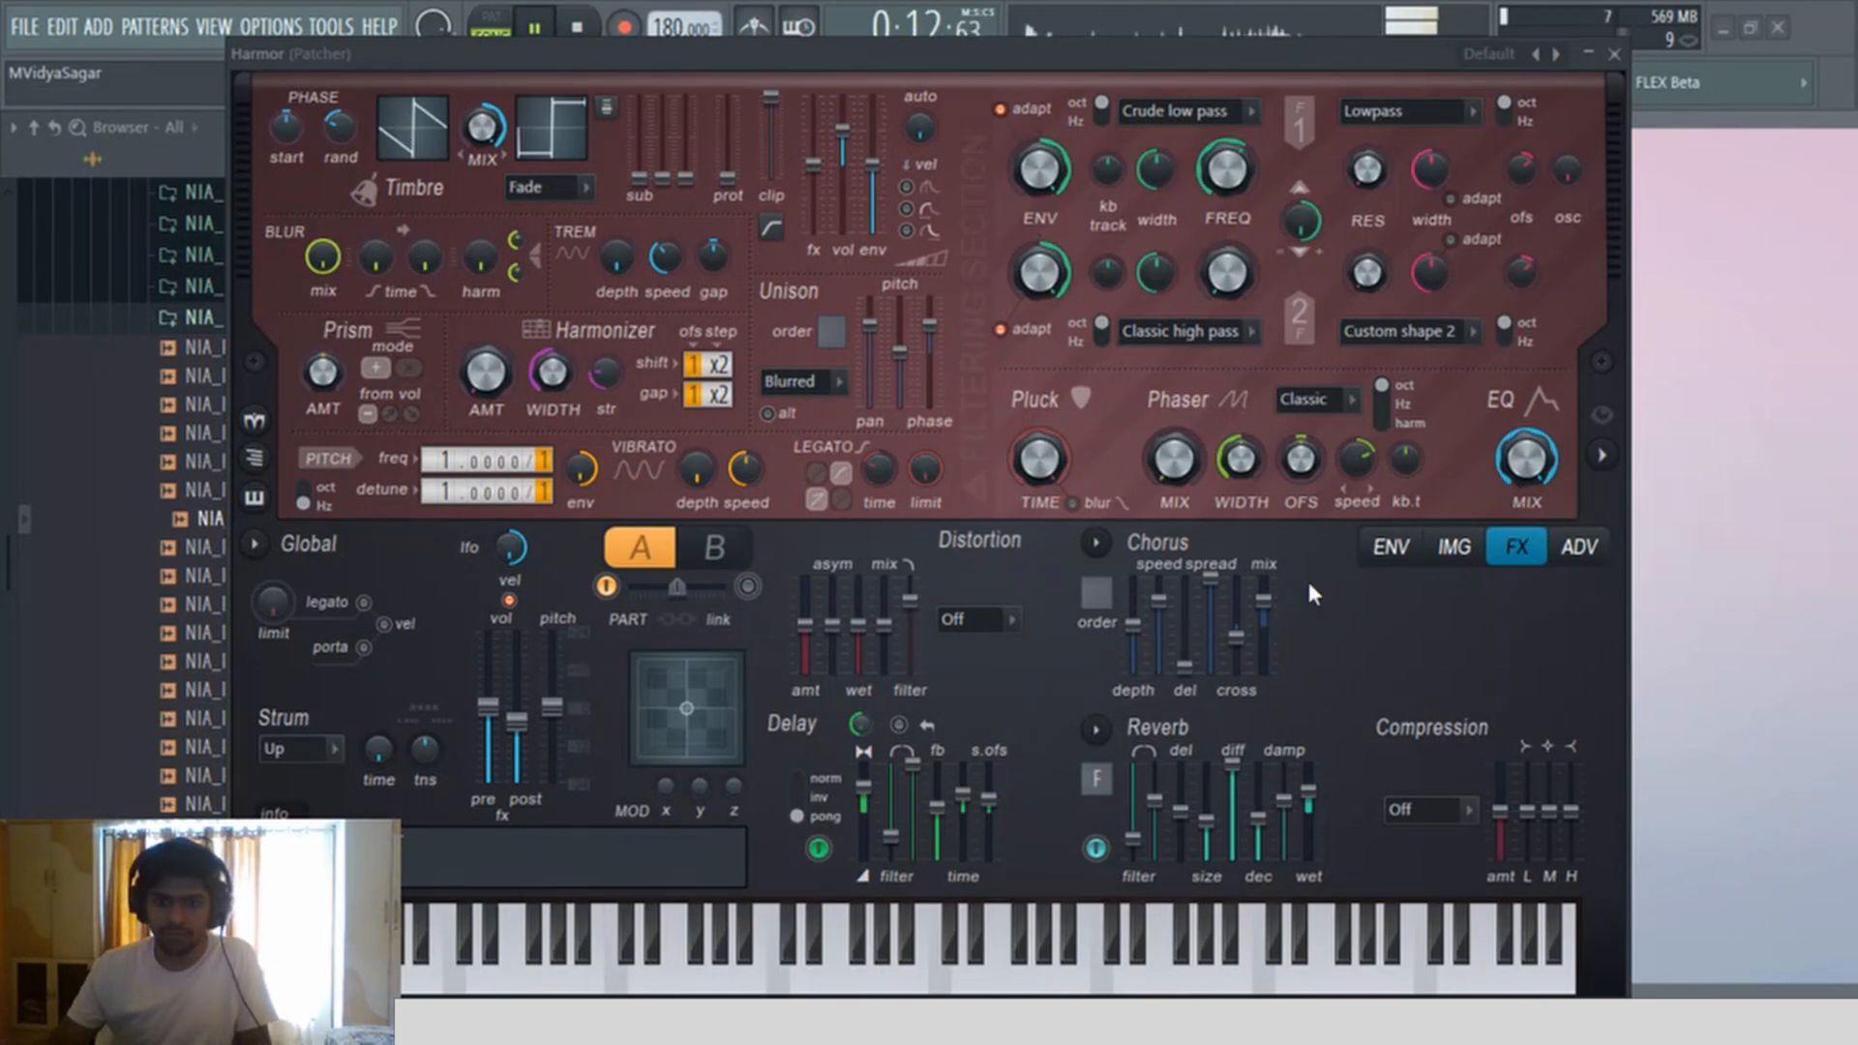
{"action": "left_click_drag", "start_coordinate": [1097, 594], "coordinate": [1097, 522]}
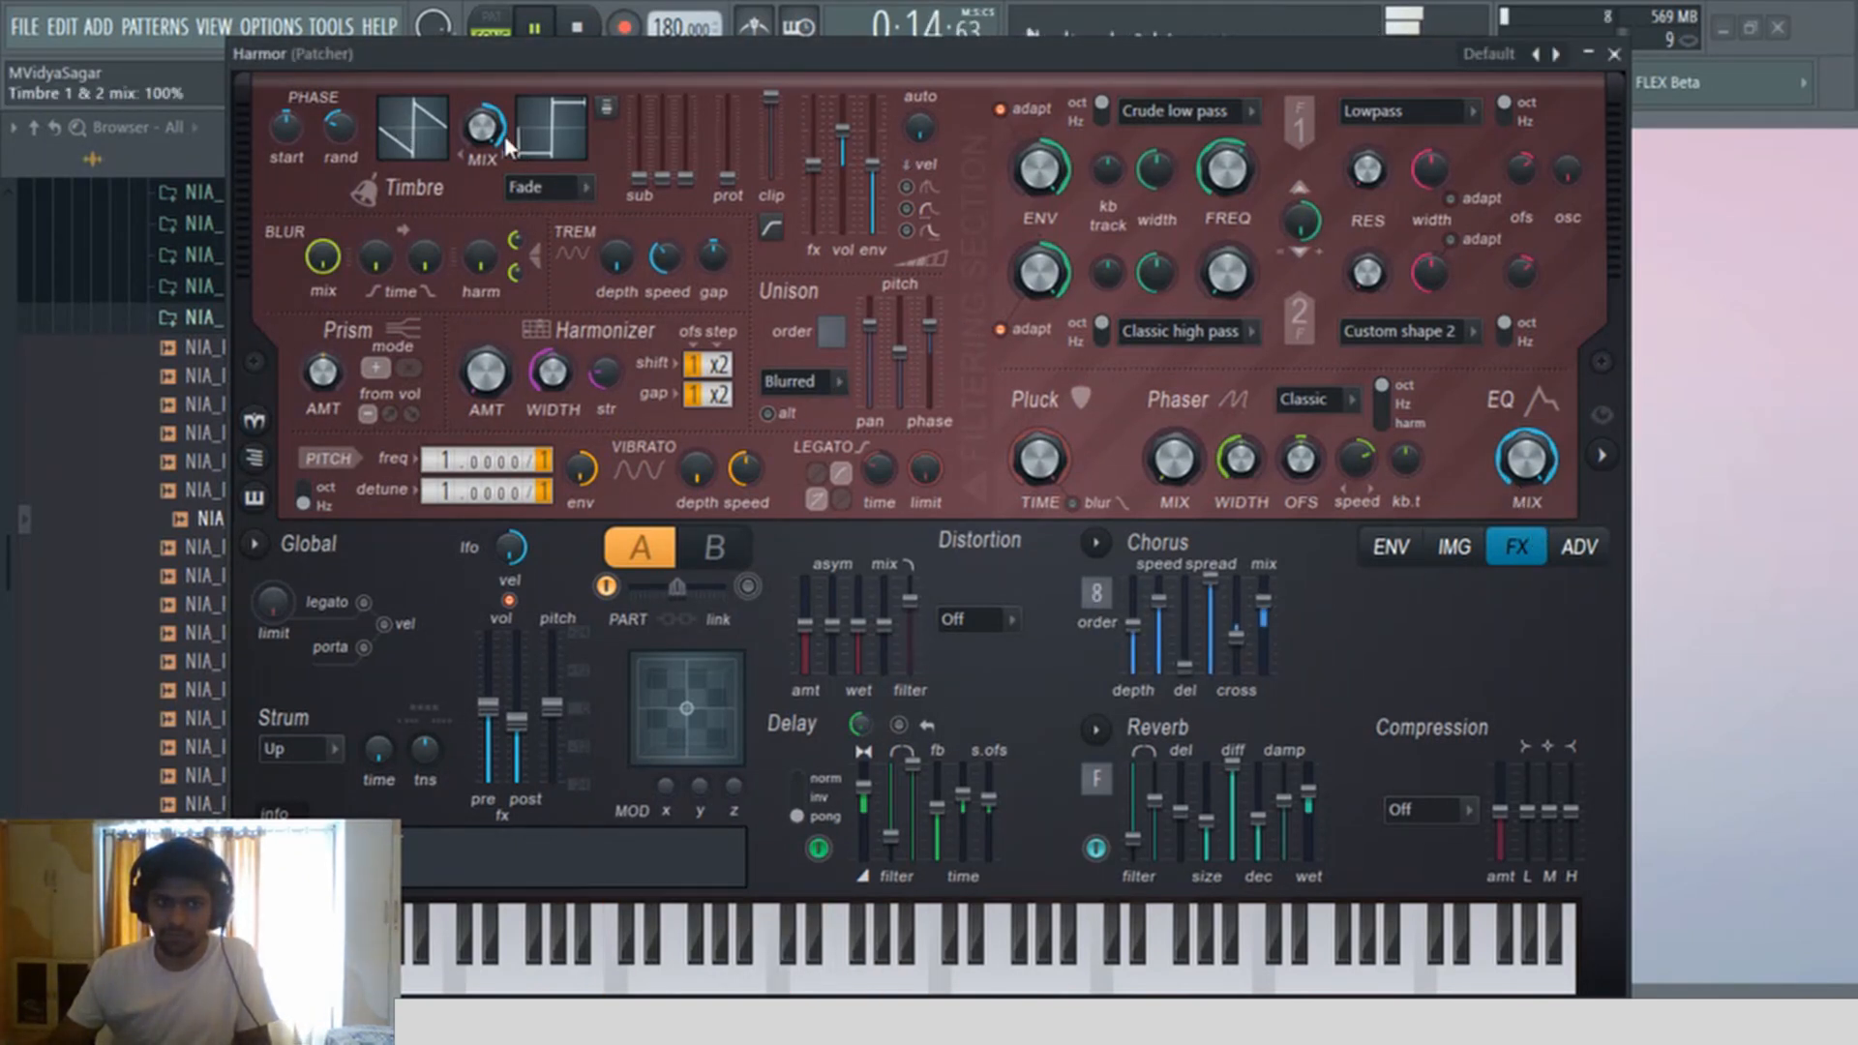
Step: Set Harmor's timbre 1 & 2 mix to 0%, try the main pitch at -2400 cents and reset the pitch
{"action": "left_click_drag", "start_coordinate": [481, 126], "coordinate": [503, 140]}
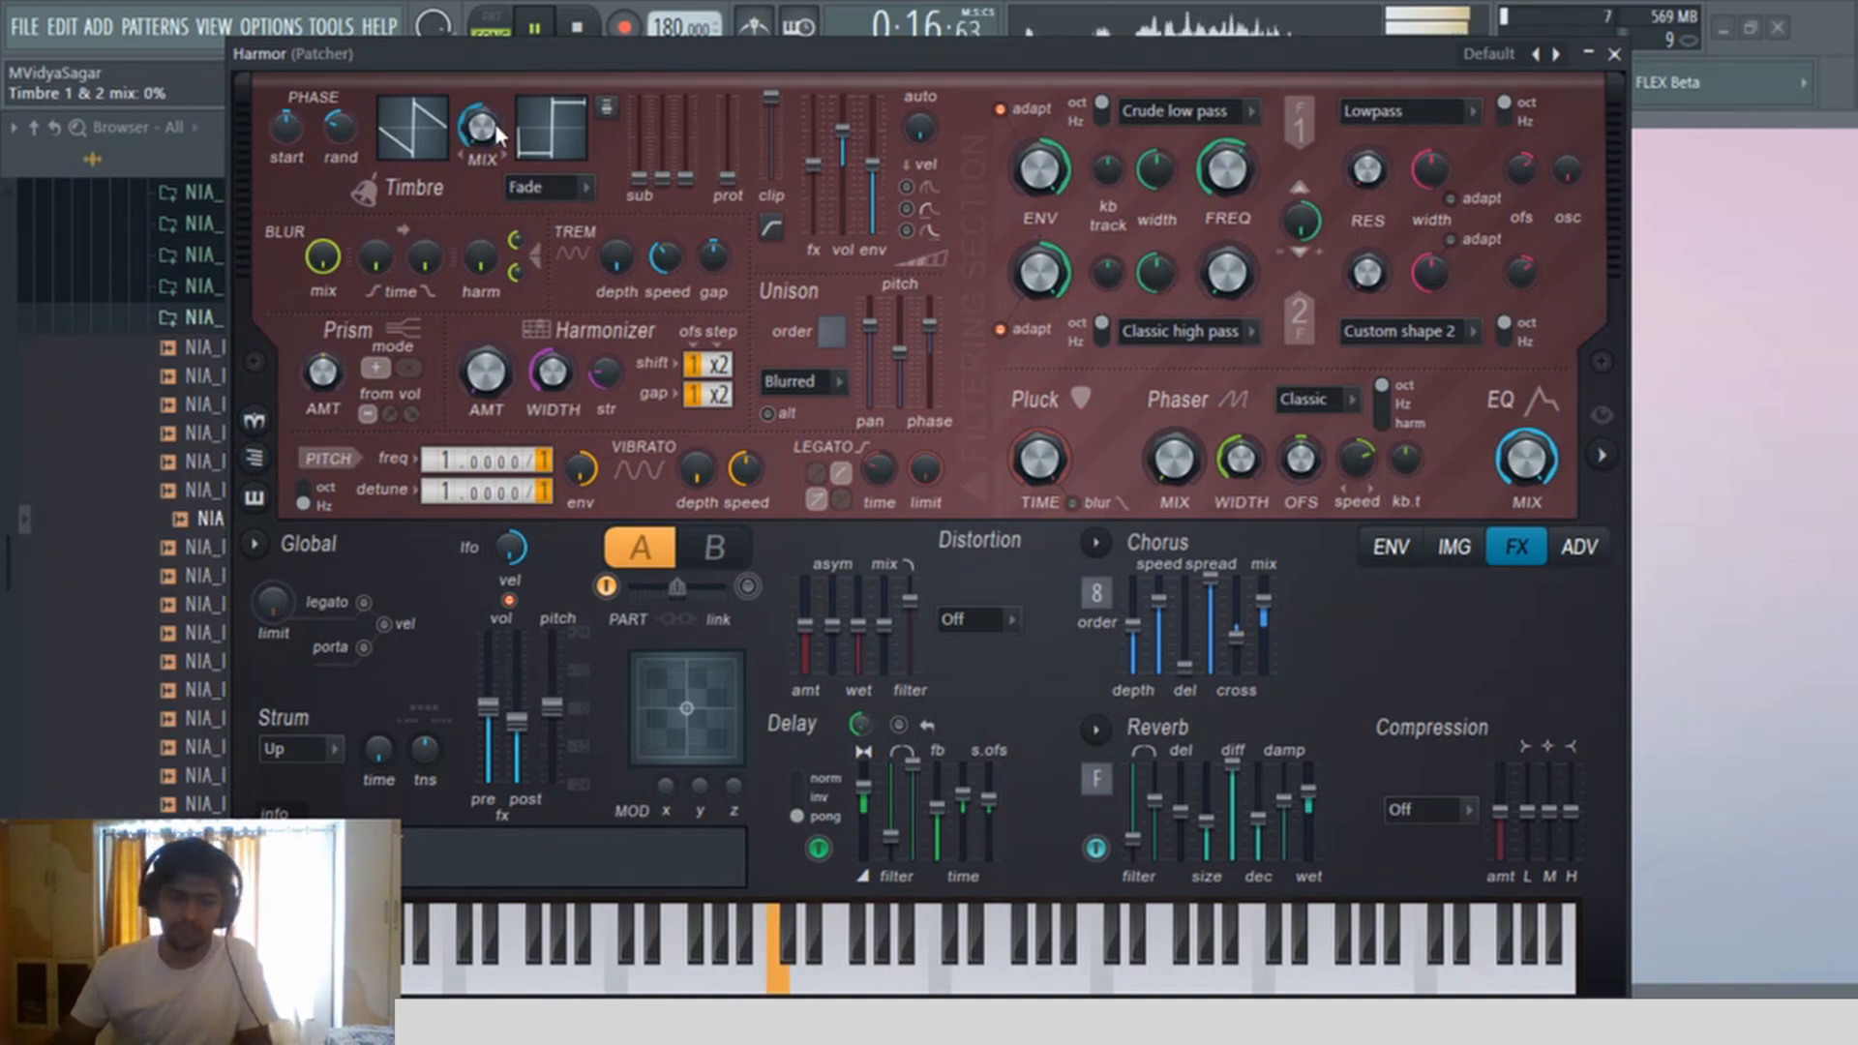
{"action": "left_click_drag", "start_coordinate": [565, 727], "coordinate": [566, 639]}
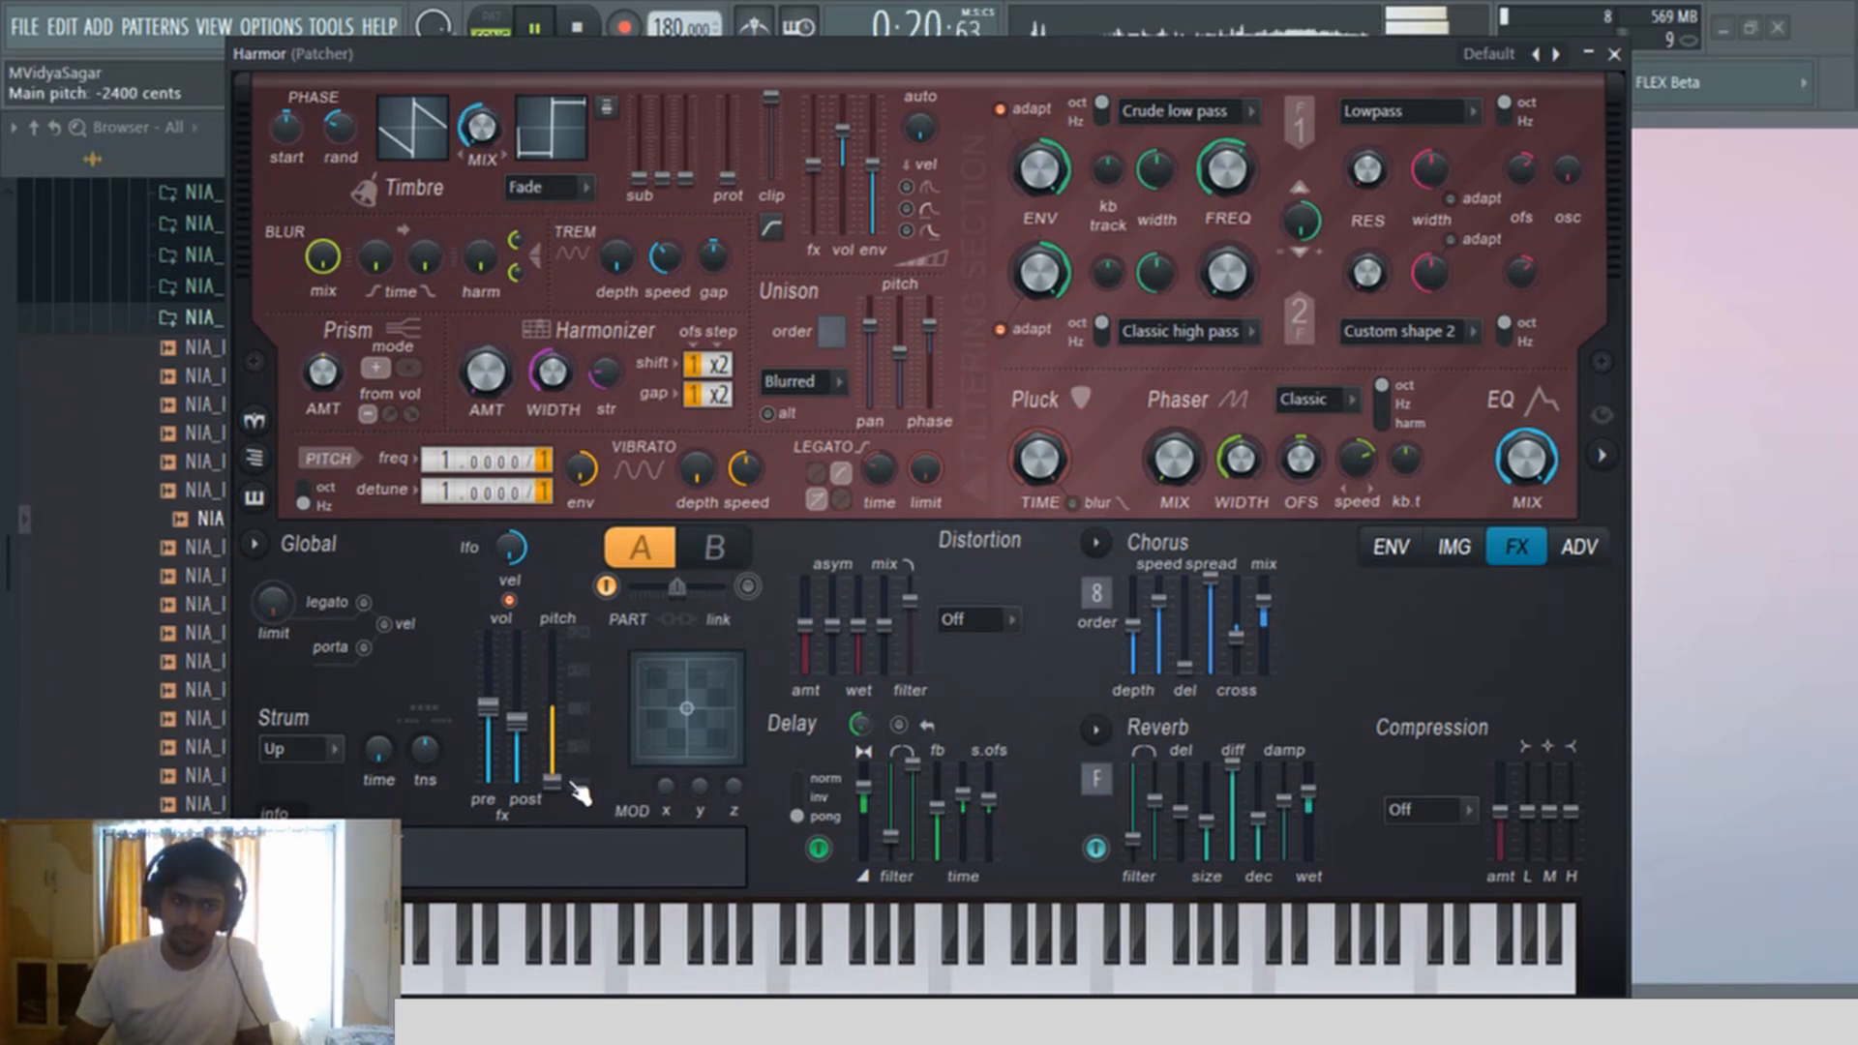
{"action": "right_click", "coordinate": [579, 789]}
{"action": "left_click", "coordinate": [614, 564]}
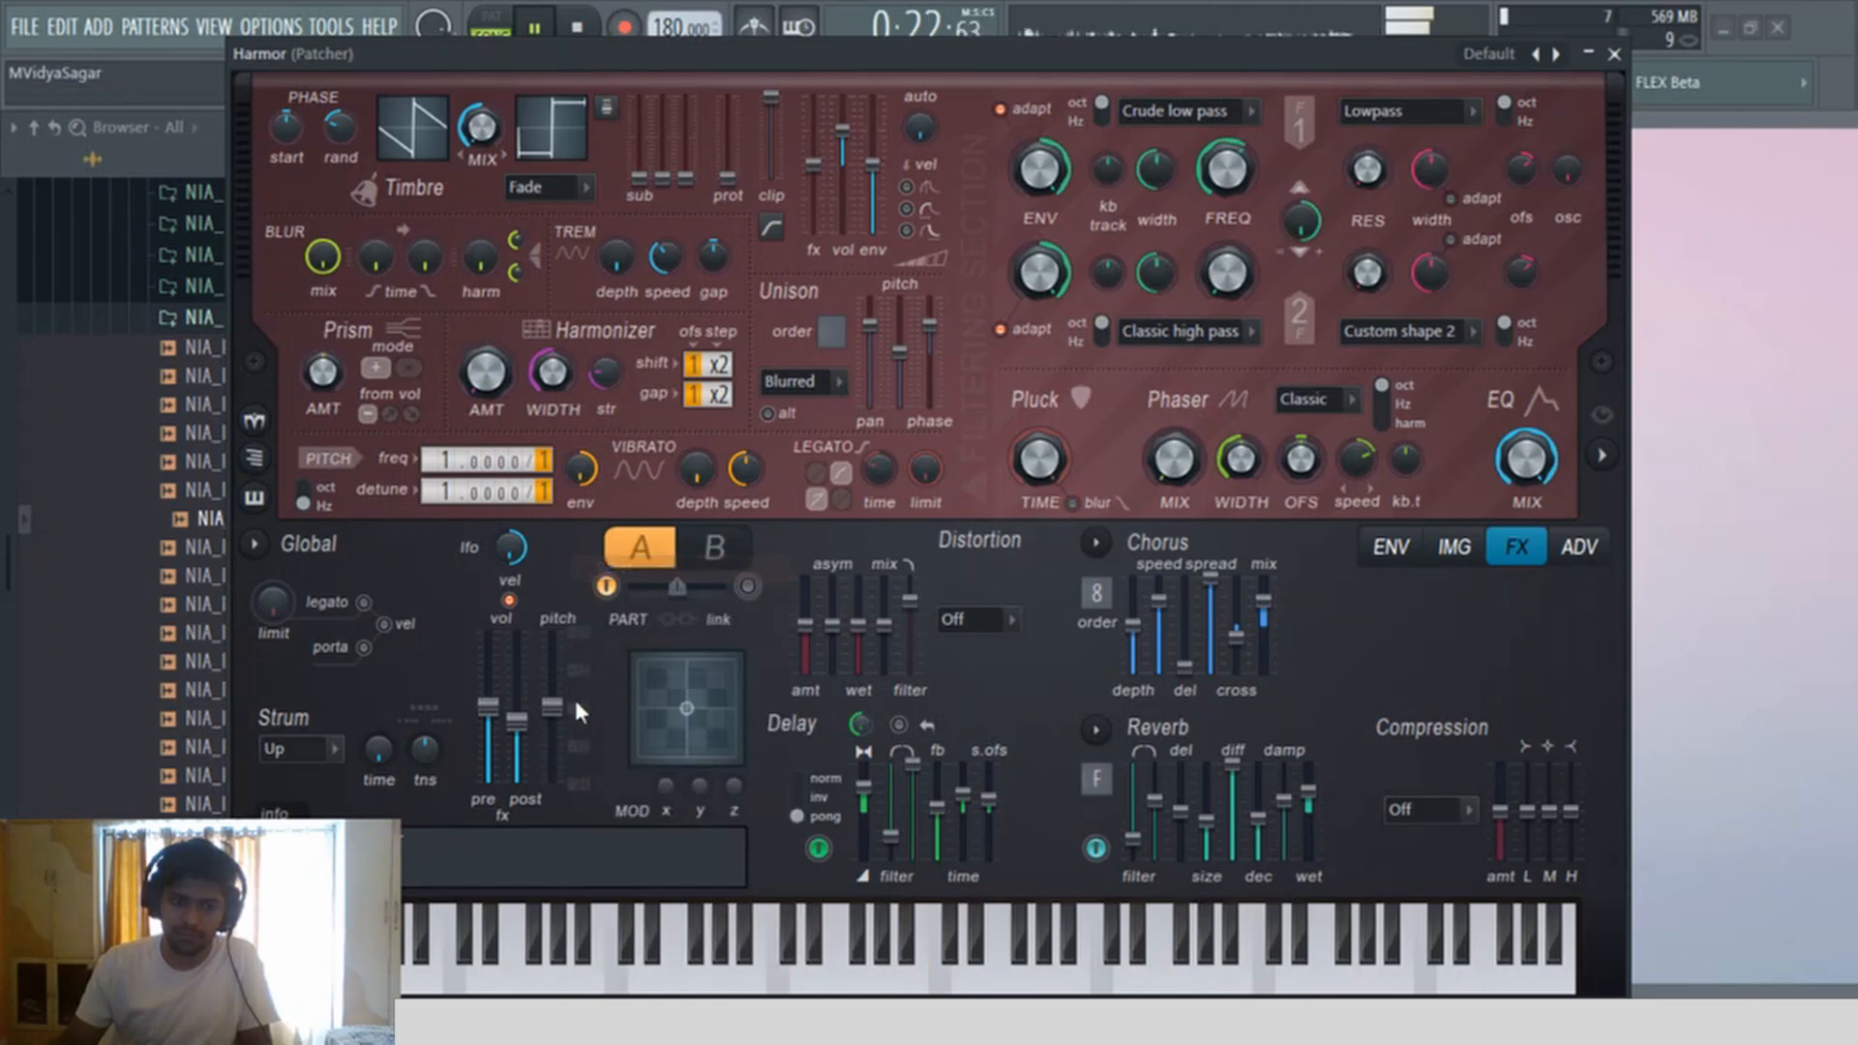
Step: Close Harmor and insert Fruity Parametric EQ 2 between Harmor and the output in Patcher's map
{"action": "left_click", "coordinate": [1614, 55]}
{"action": "left_click", "coordinate": [863, 195]}
{"action": "right_click", "coordinate": [827, 406]}
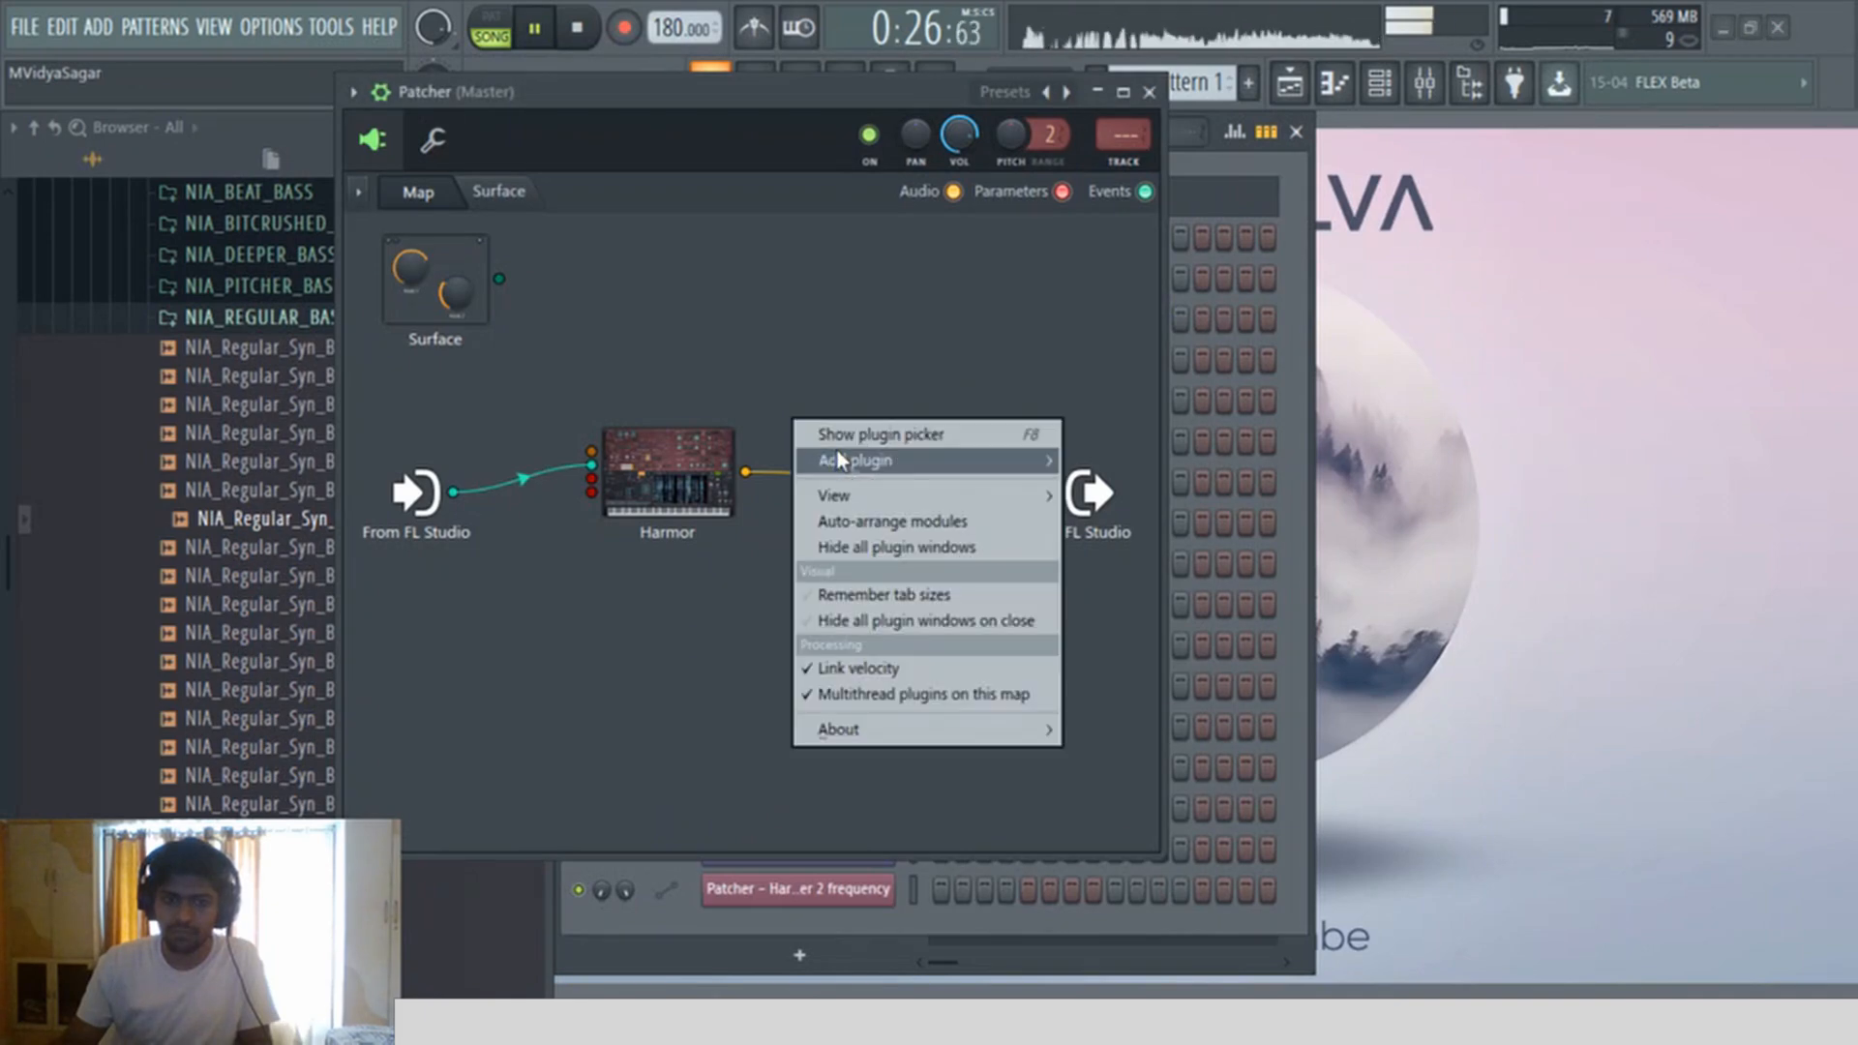
{"action": "mouse_move", "coordinate": [835, 450]}
{"action": "left_click", "coordinate": [677, 56]}
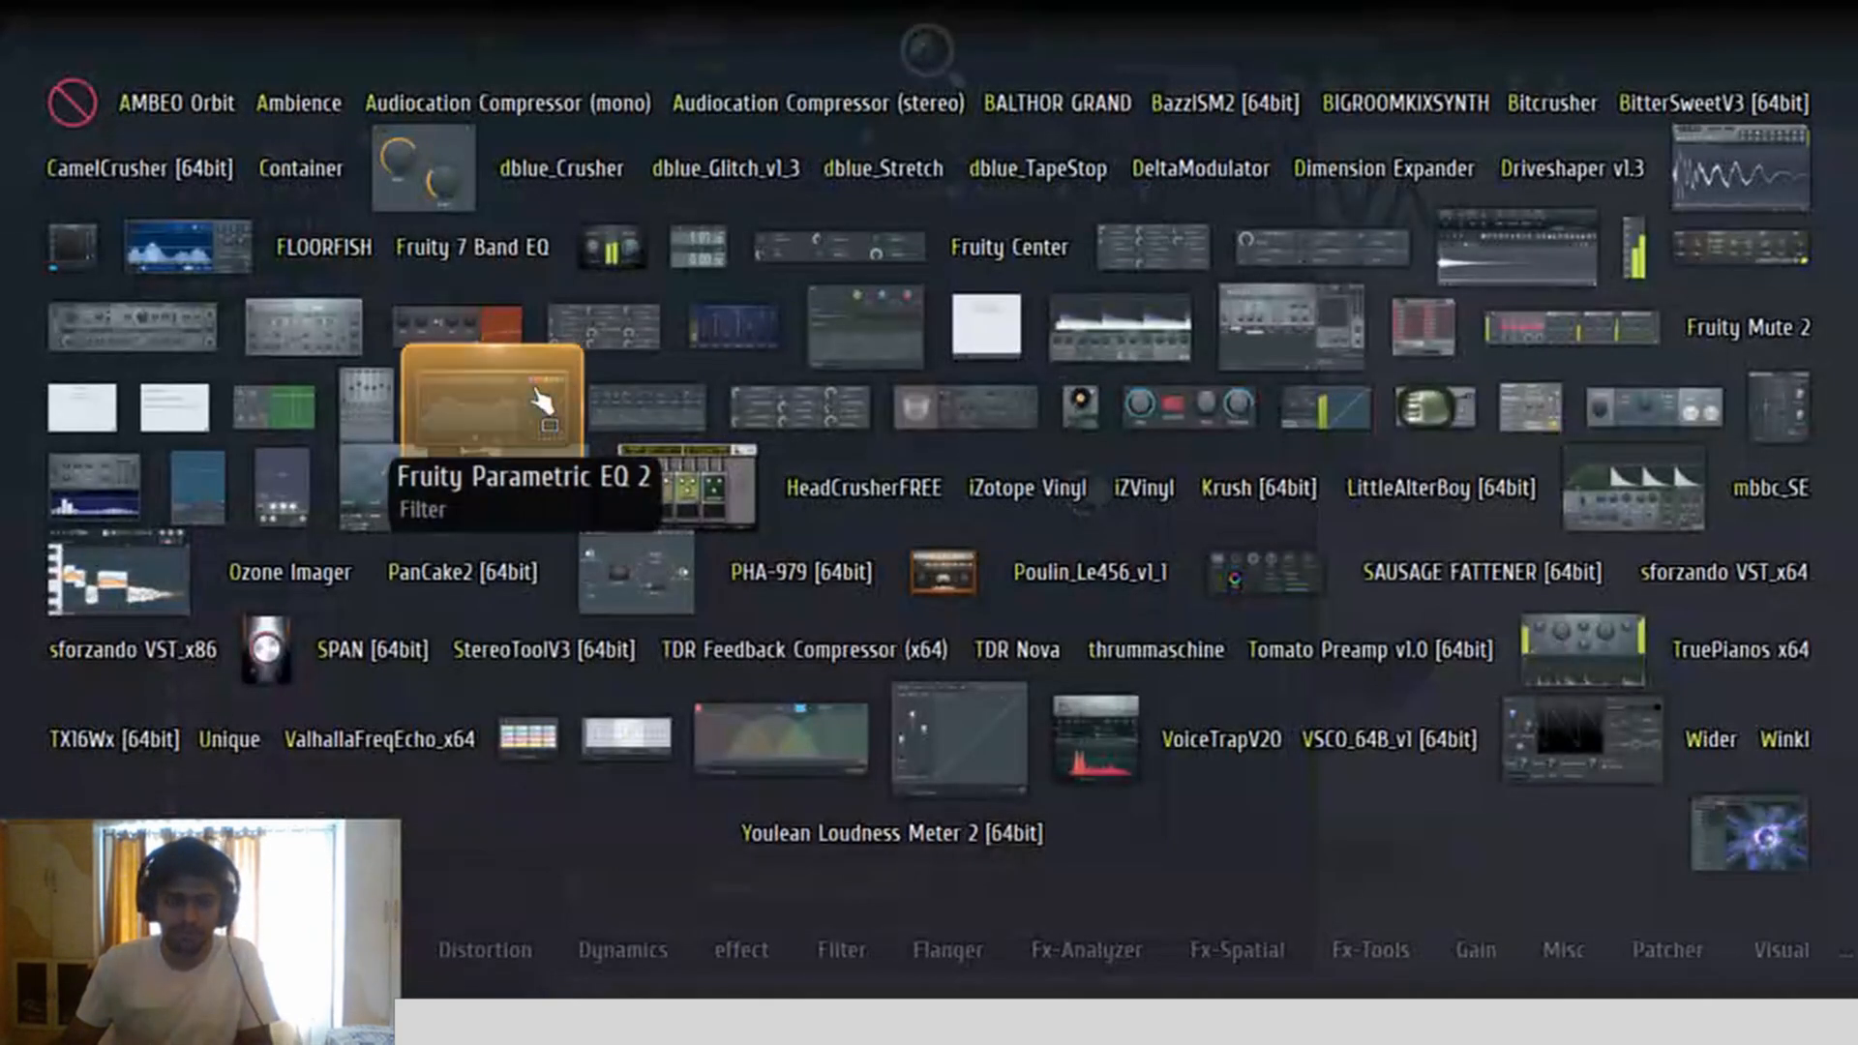
{"action": "left_click_drag", "start_coordinate": [485, 415], "coordinate": [851, 479]}
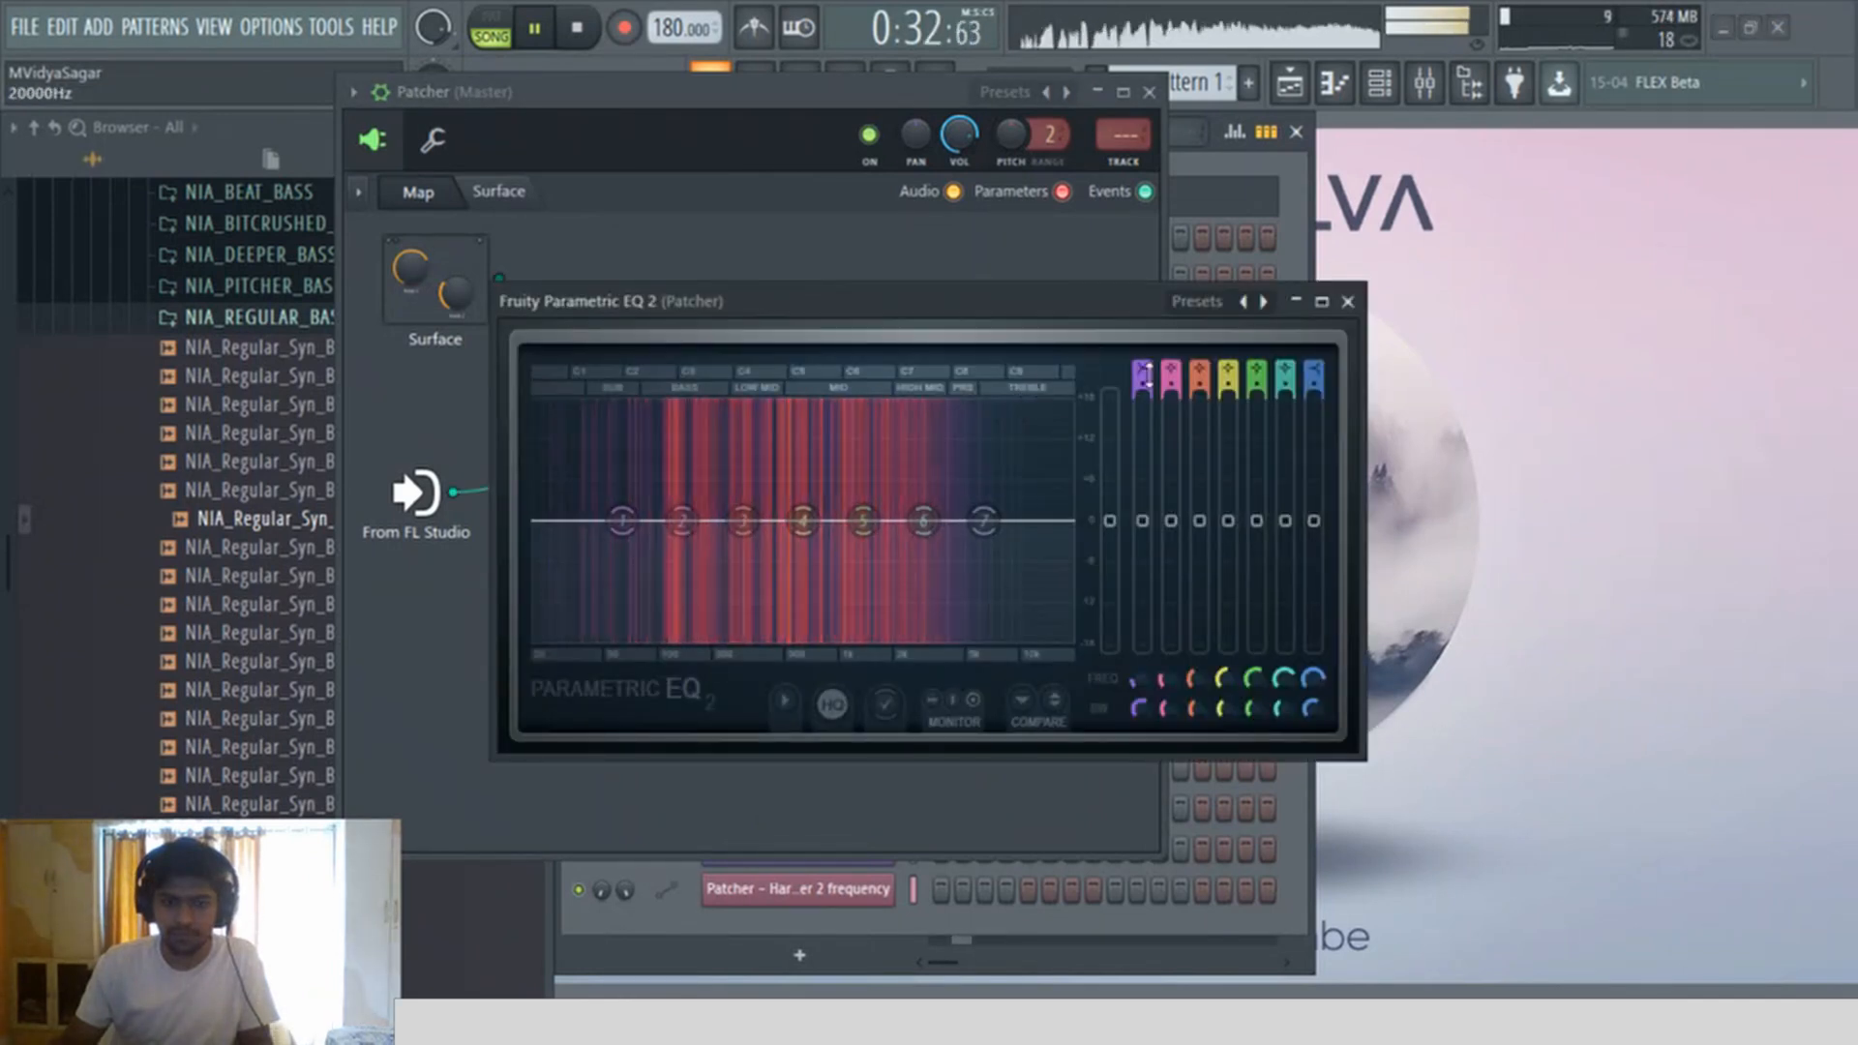
Step: Adjust band 1's frequency in Fruity Parametric EQ 2, restart song playback and close the EQ
{"action": "mouse_move", "coordinate": [1139, 680]}
{"action": "left_mouse_down"}
{"action": "mouse_move", "coordinate": [1139, 630]}
{"action": "mouse_move", "coordinate": [1139, 676]}
{"action": "mouse_move", "coordinate": [1111, 686]}
{"action": "mouse_move", "coordinate": [1137, 693]}
{"action": "left_mouse_up"}
{"action": "key", "text": "space"}
{"action": "left_click", "coordinate": [1349, 302]}
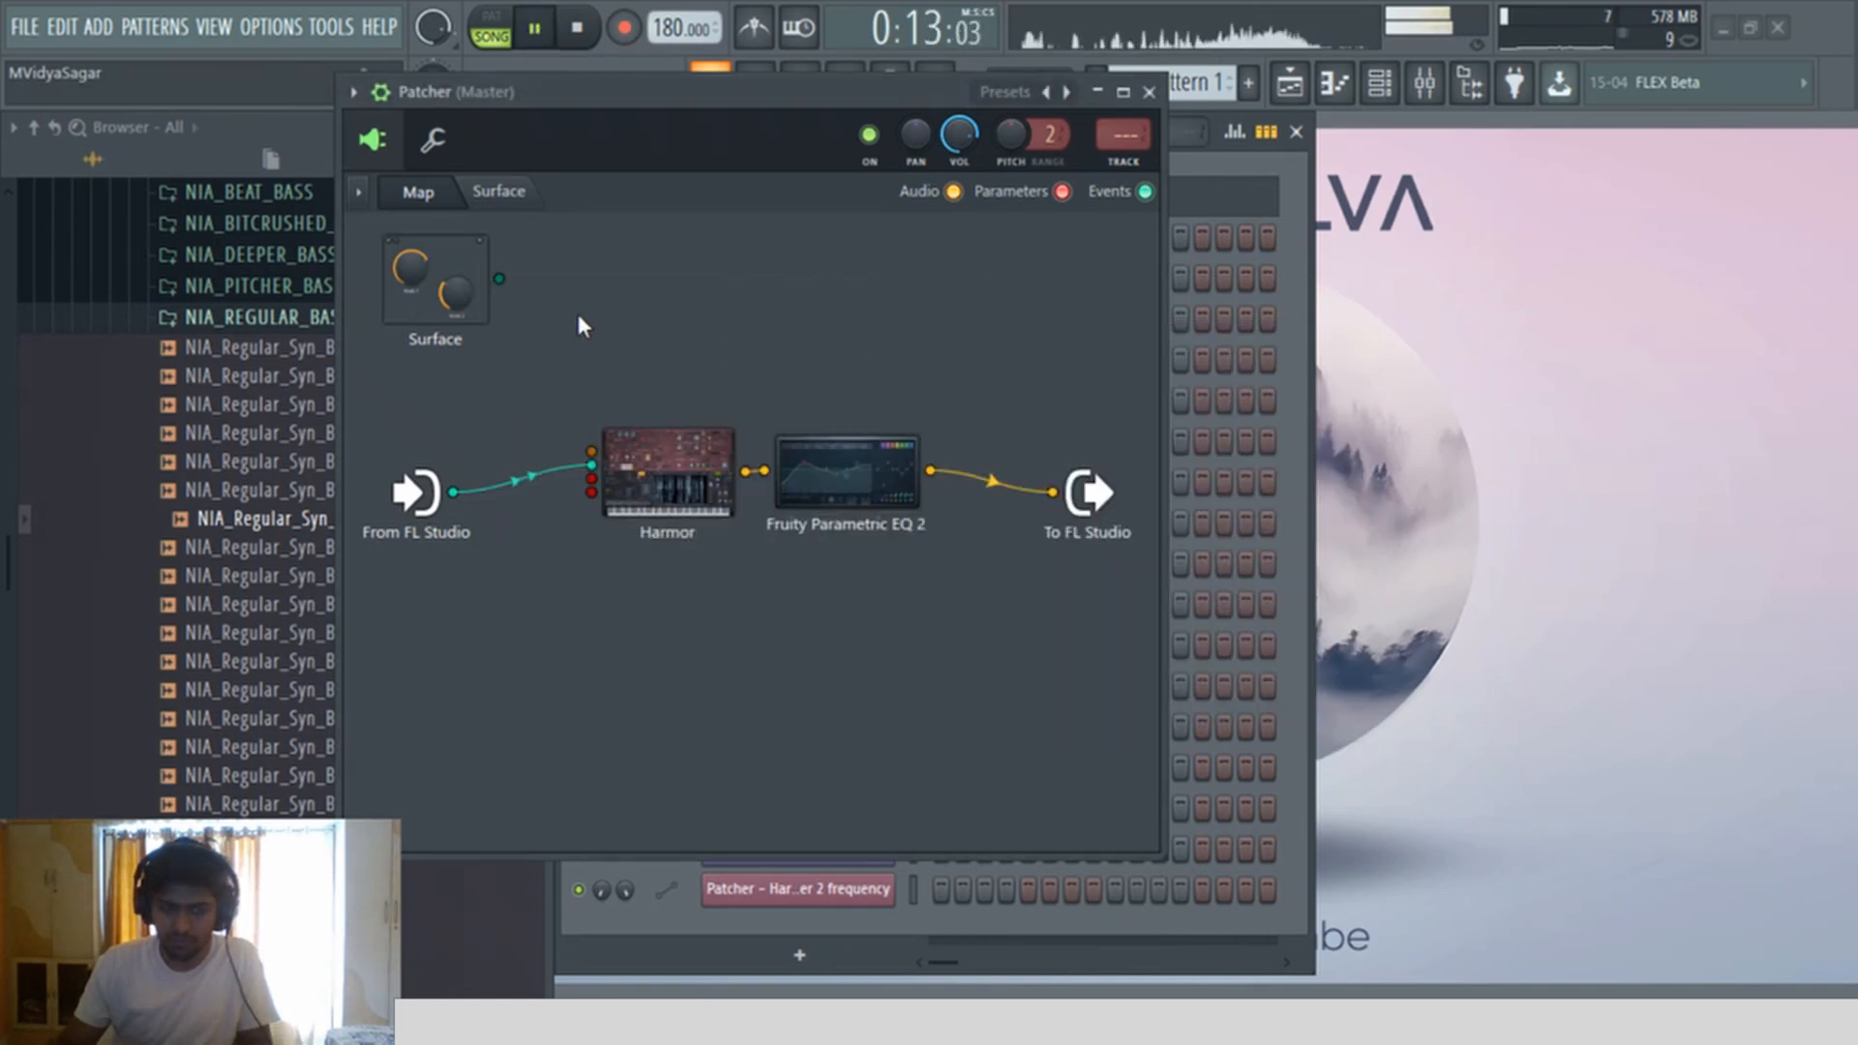
Step: Open Patcher's detailed channel settings and preview a note on the root-note keyboard
{"action": "left_click", "coordinate": [433, 140]}
{"action": "left_click", "coordinate": [859, 594]}
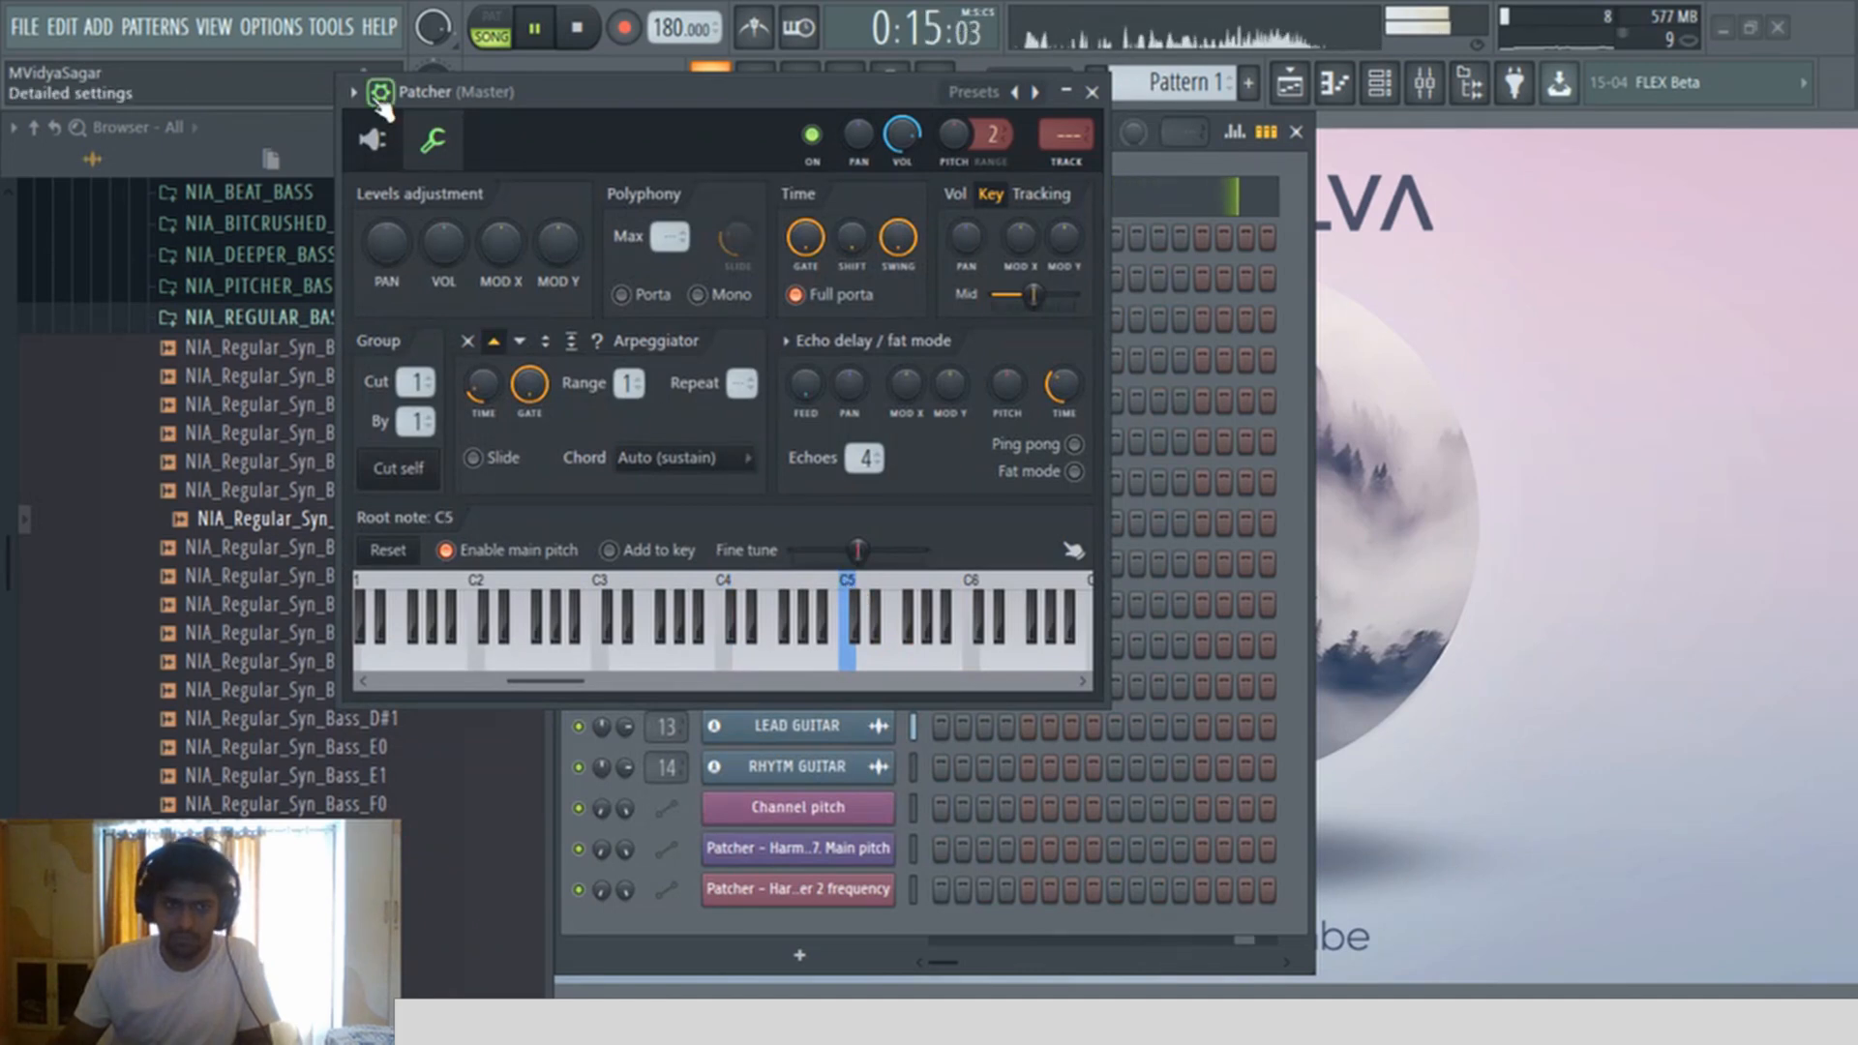
Step: Turn off the arpeggiator in Patcher's detailed settings and bring up the Patcher piano roll
{"action": "left_click", "coordinate": [373, 139]}
{"action": "double_click", "coordinate": [707, 499]}
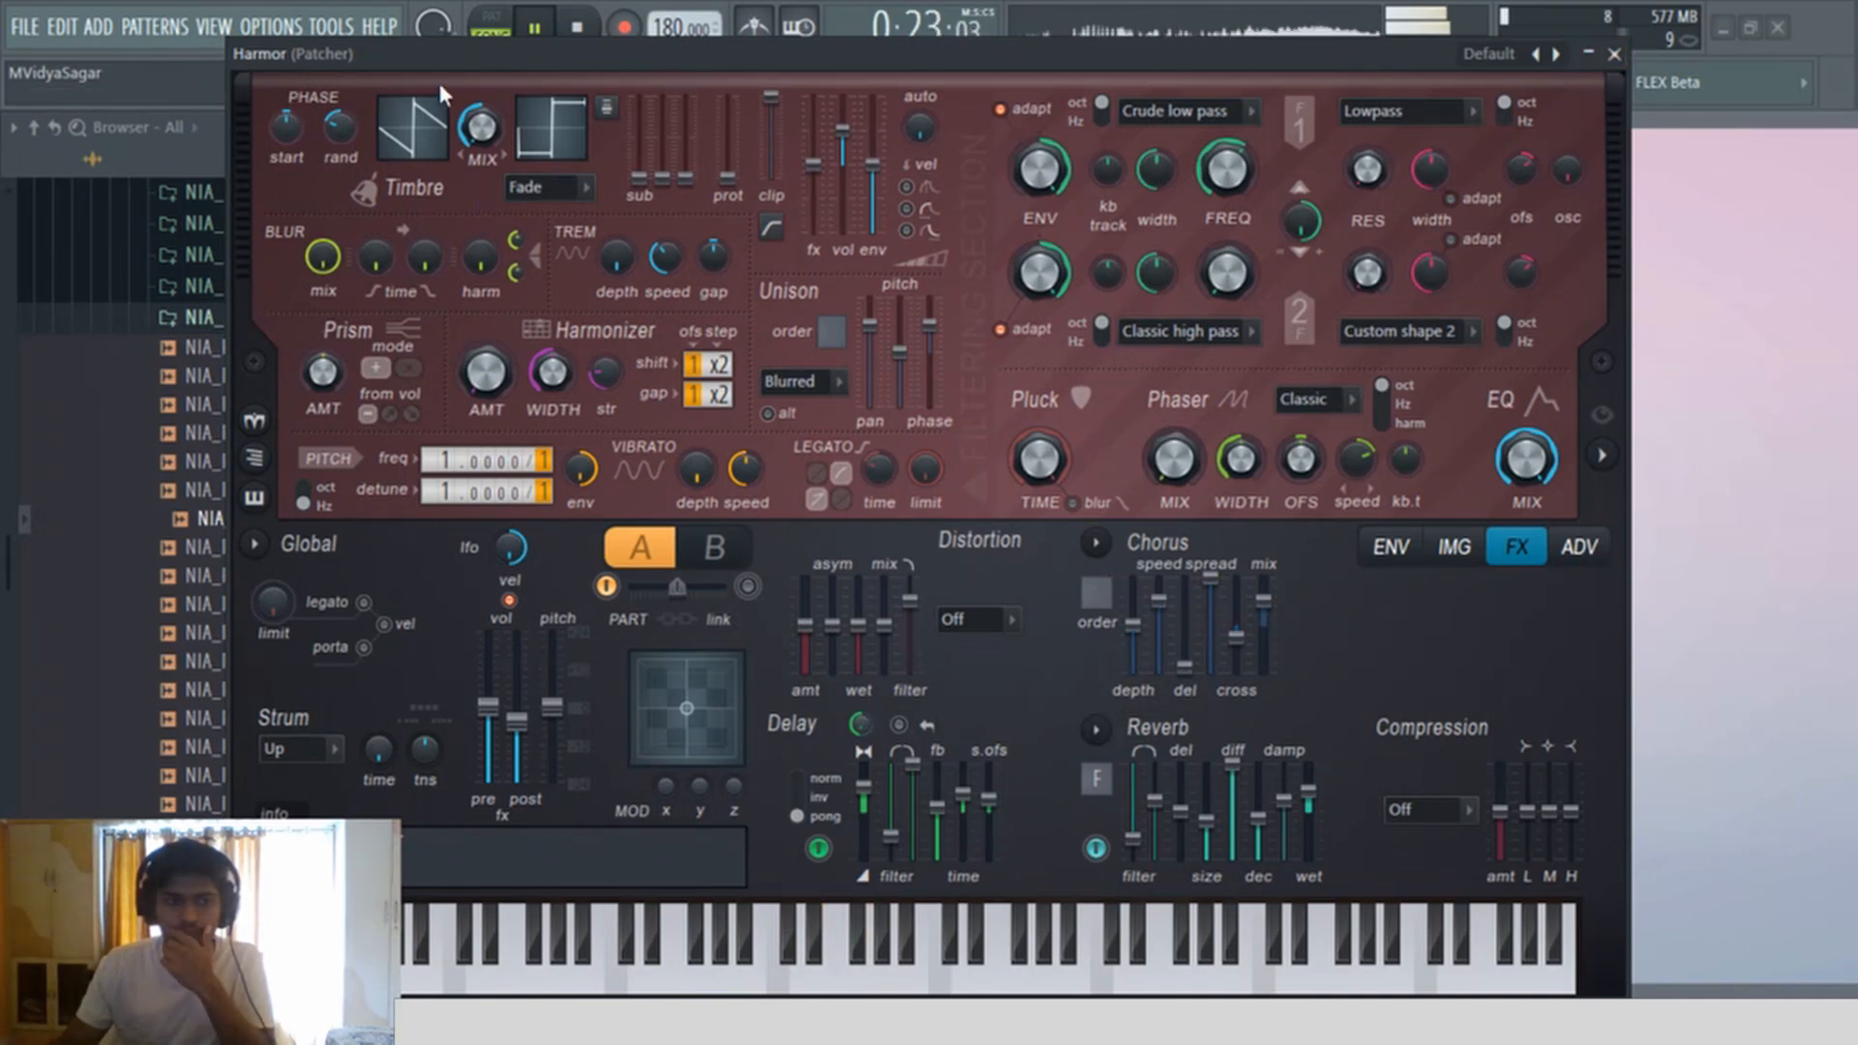
{"action": "key", "text": "Escape"}
{"action": "left_click", "coordinate": [434, 147]}
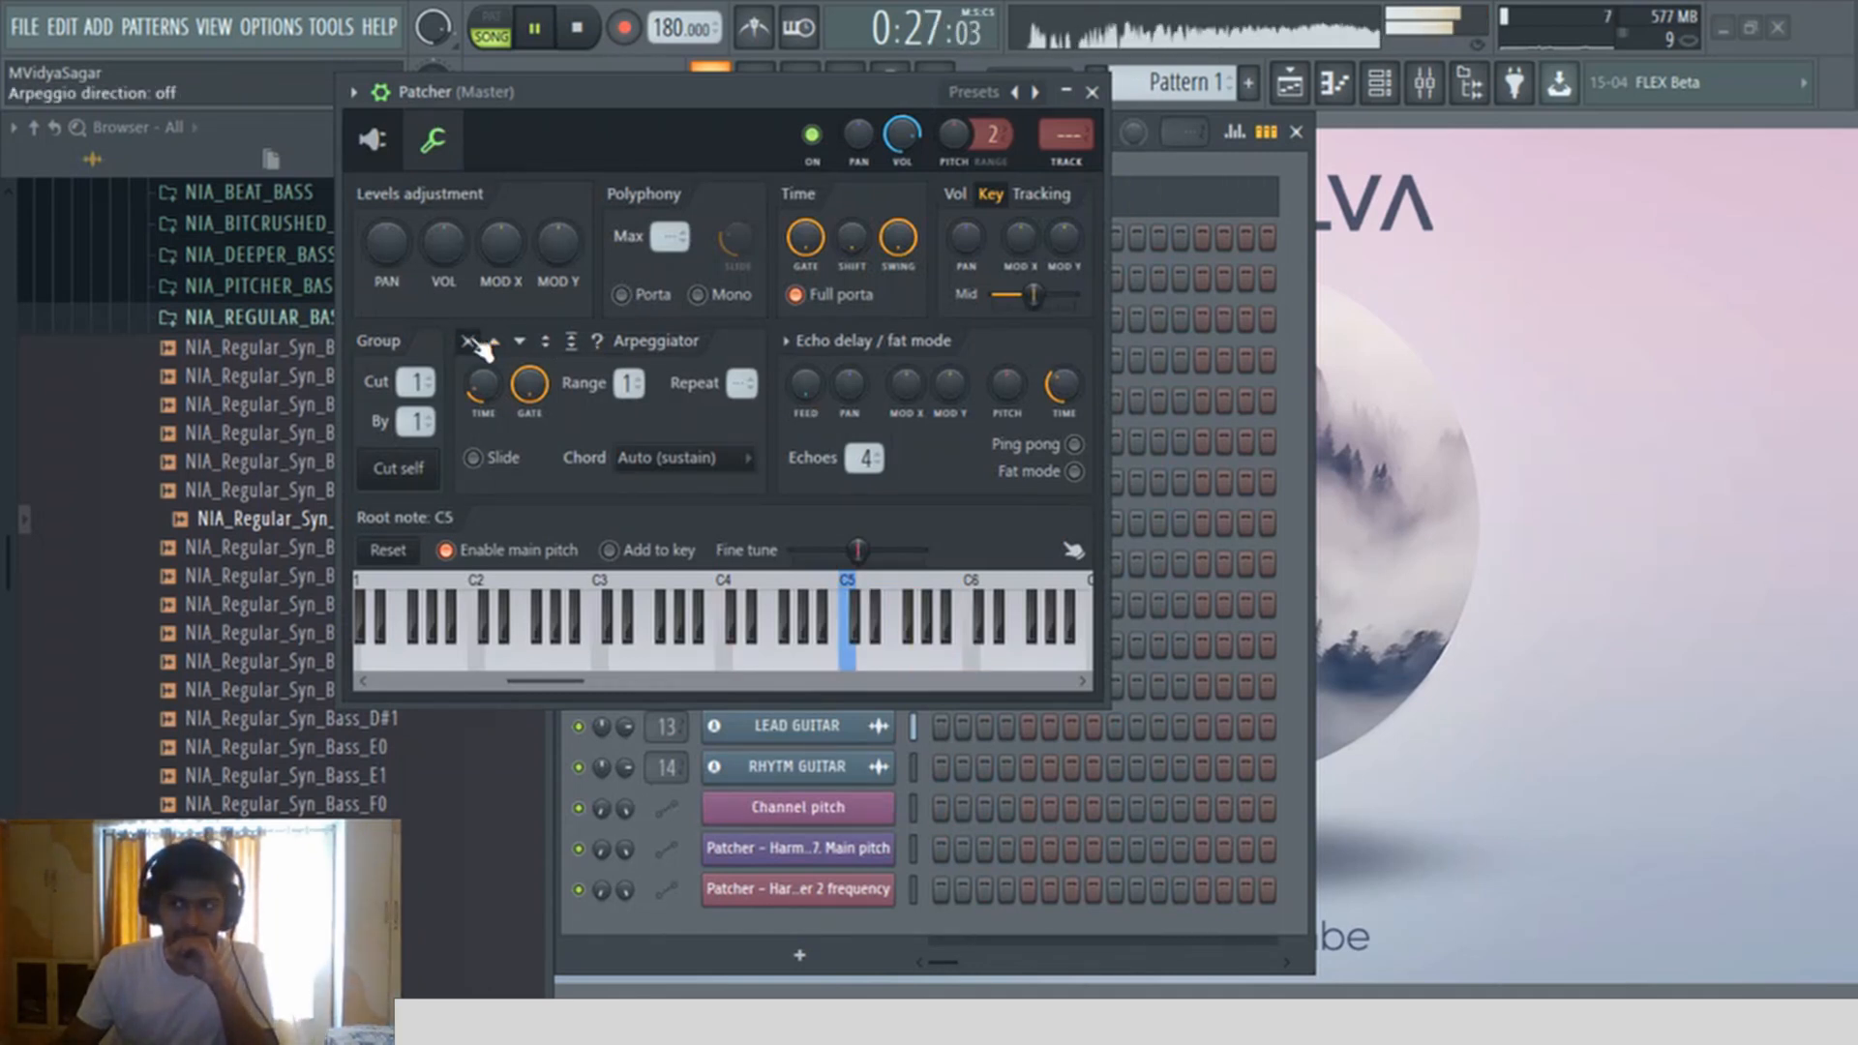
{"action": "left_click", "coordinate": [1181, 200]}
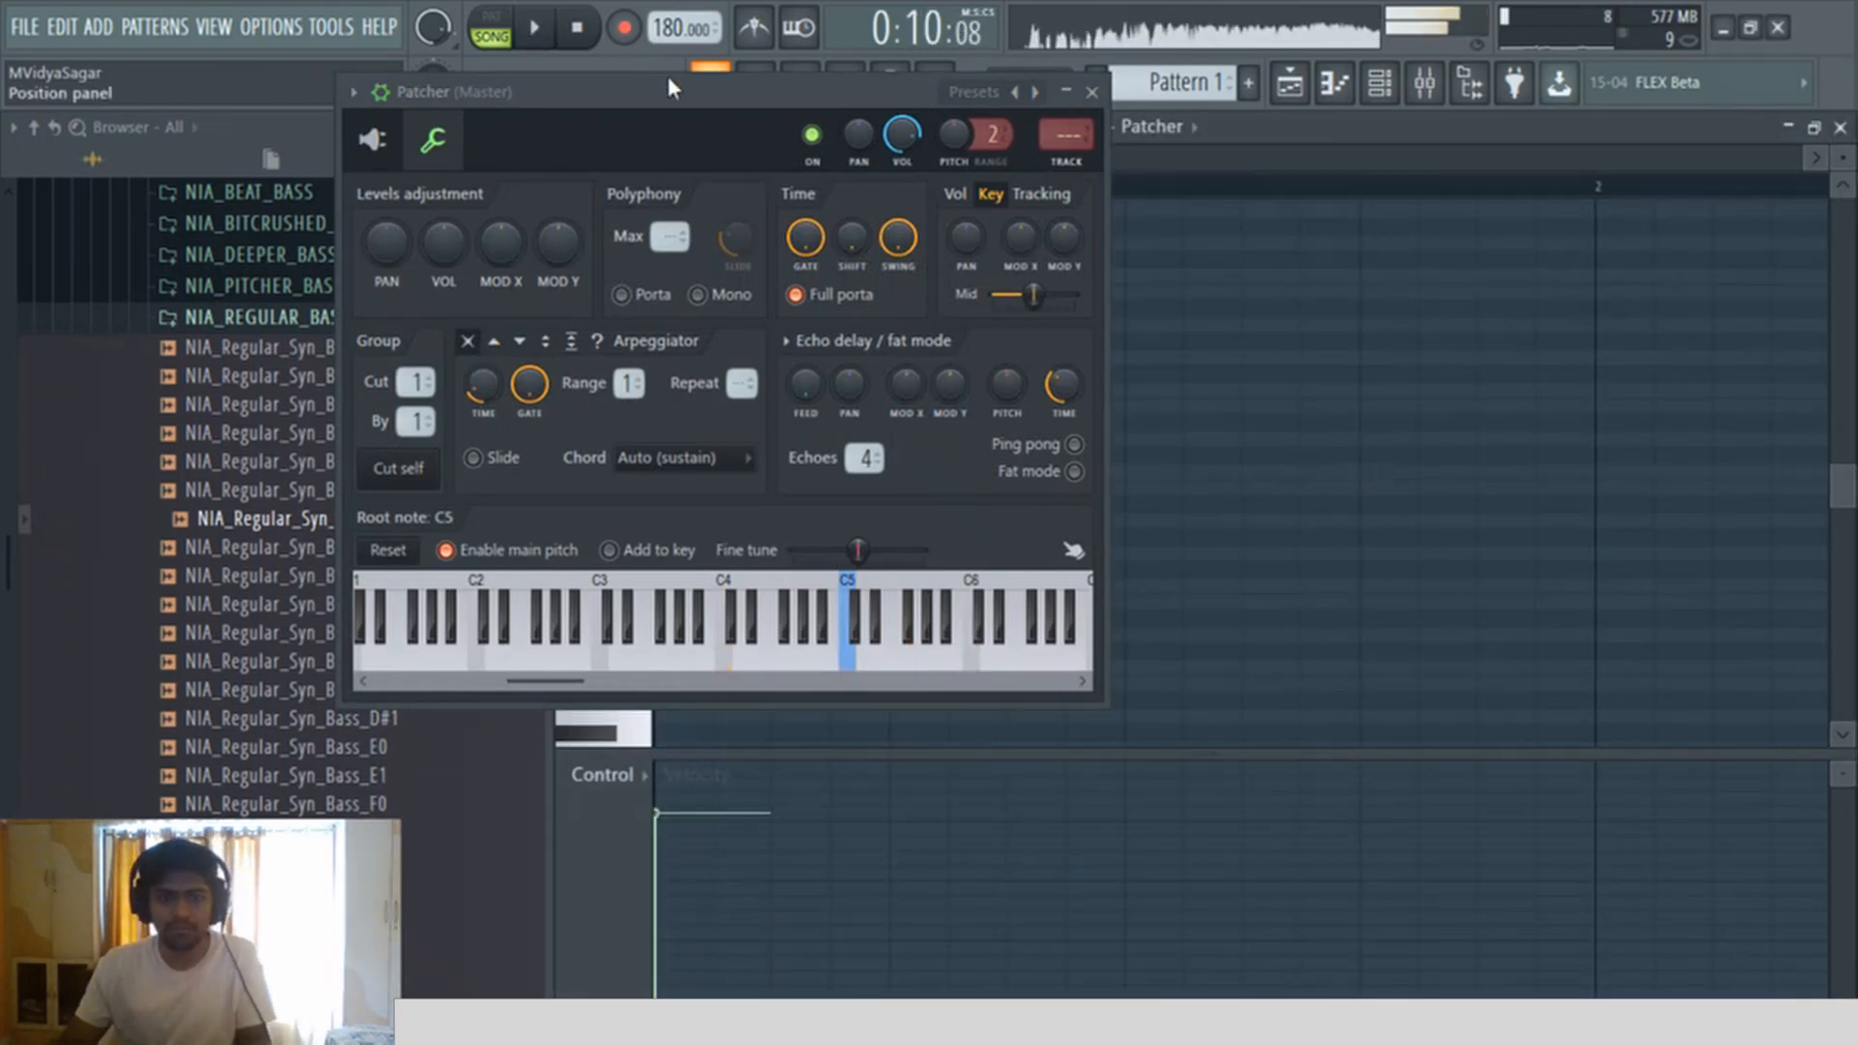
{"action": "left_click", "coordinate": [1092, 94]}
Step: Switch to pattern playback and audition the stacked chord in the Patcher piano roll
{"action": "left_click", "coordinate": [493, 33]}
{"action": "key", "text": "space"}
{"action": "left_click_drag", "start_coordinate": [658, 203], "coordinate": [914, 530]}
{"action": "mouse_move", "coordinate": [881, 459]}
{"action": "left_mouse_down"}
{"action": "mouse_move", "coordinate": [722, 448]}
{"action": "mouse_move", "coordinate": [656, 506]}
{"action": "mouse_move", "coordinate": [693, 423]}
{"action": "mouse_move", "coordinate": [667, 337]}
{"action": "mouse_move", "coordinate": [656, 365]}
{"action": "mouse_move", "coordinate": [706, 373]}
{"action": "mouse_move", "coordinate": [670, 219]}
{"action": "left_mouse_up"}
{"action": "key", "text": "space"}
{"action": "key", "text": "space"}
{"action": "key", "text": "space"}
{"action": "key", "text": "space"}
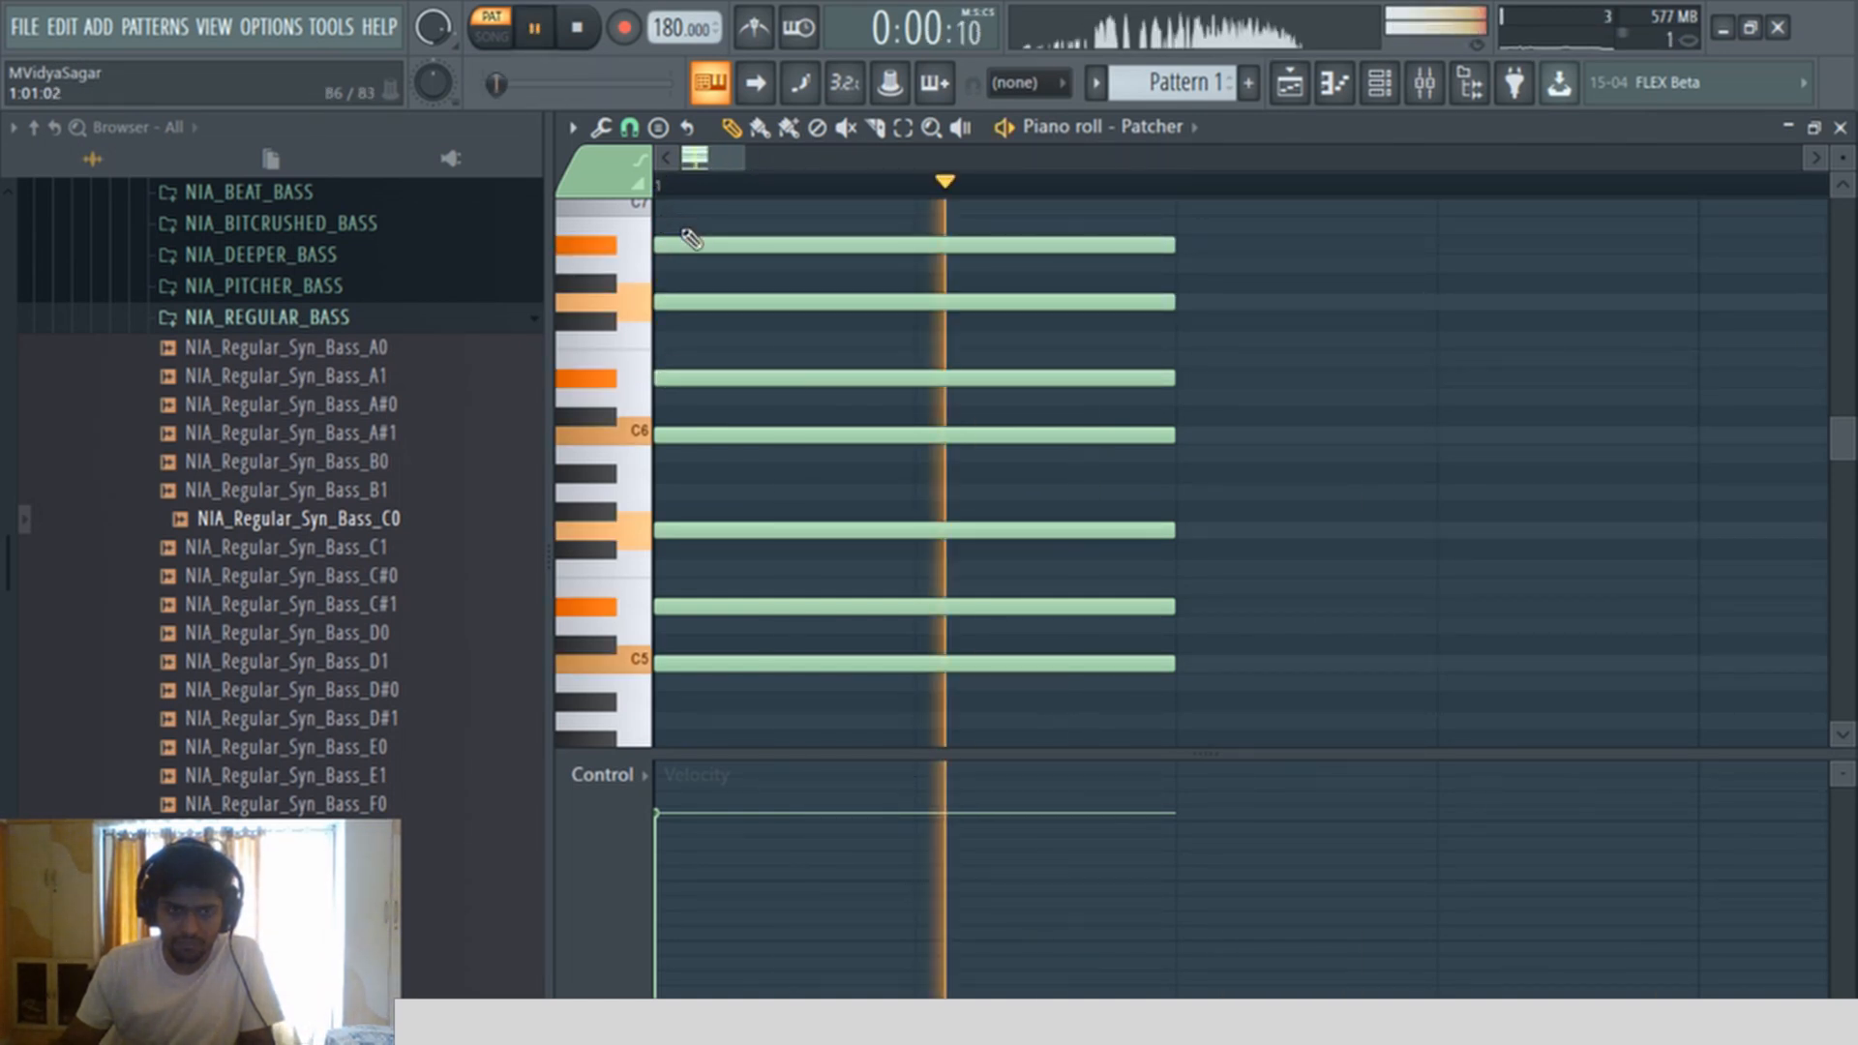
{"action": "key", "text": "space"}
Step: Add a two-beat C7 note on top of the chord and replay it in song mode
{"action": "scroll", "coordinate": [695, 240], "scroll_direction": "up", "scroll_amount": 1}
{"action": "left_click", "coordinate": [696, 263]}
{"action": "key", "text": "space"}
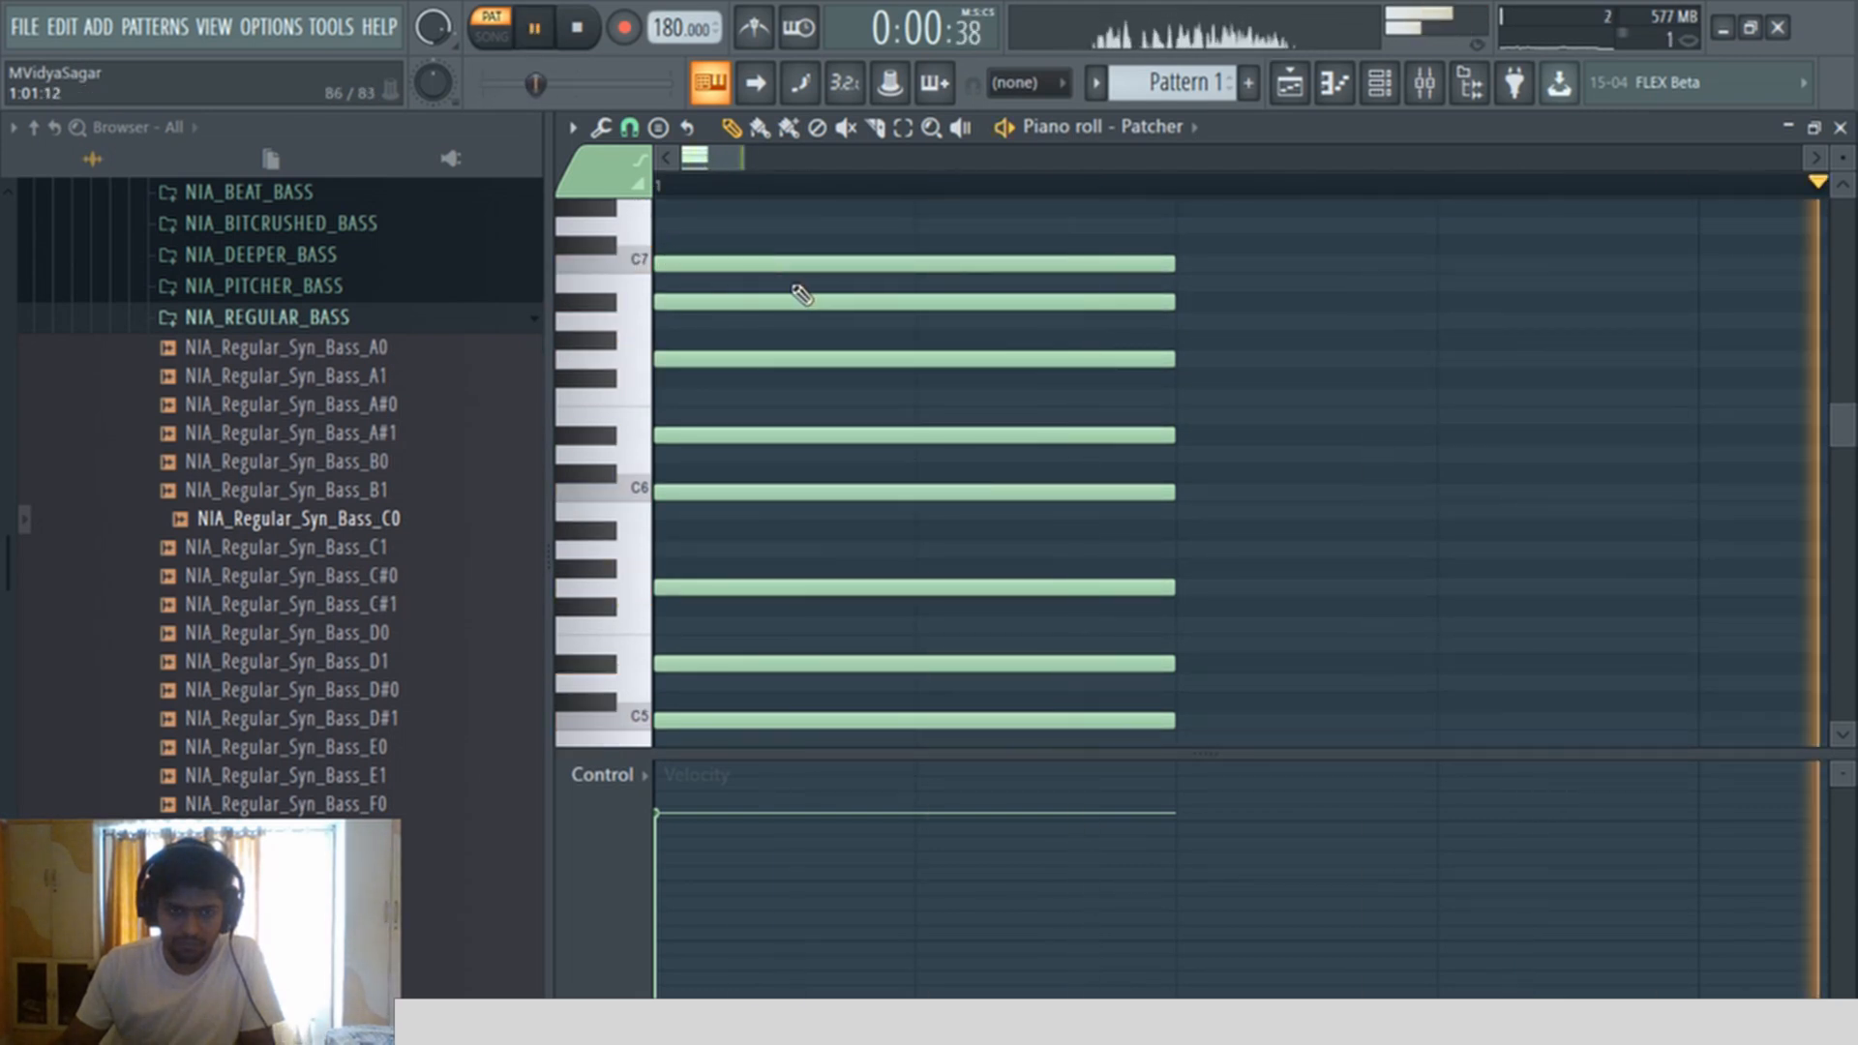
{"action": "key", "text": "l"}
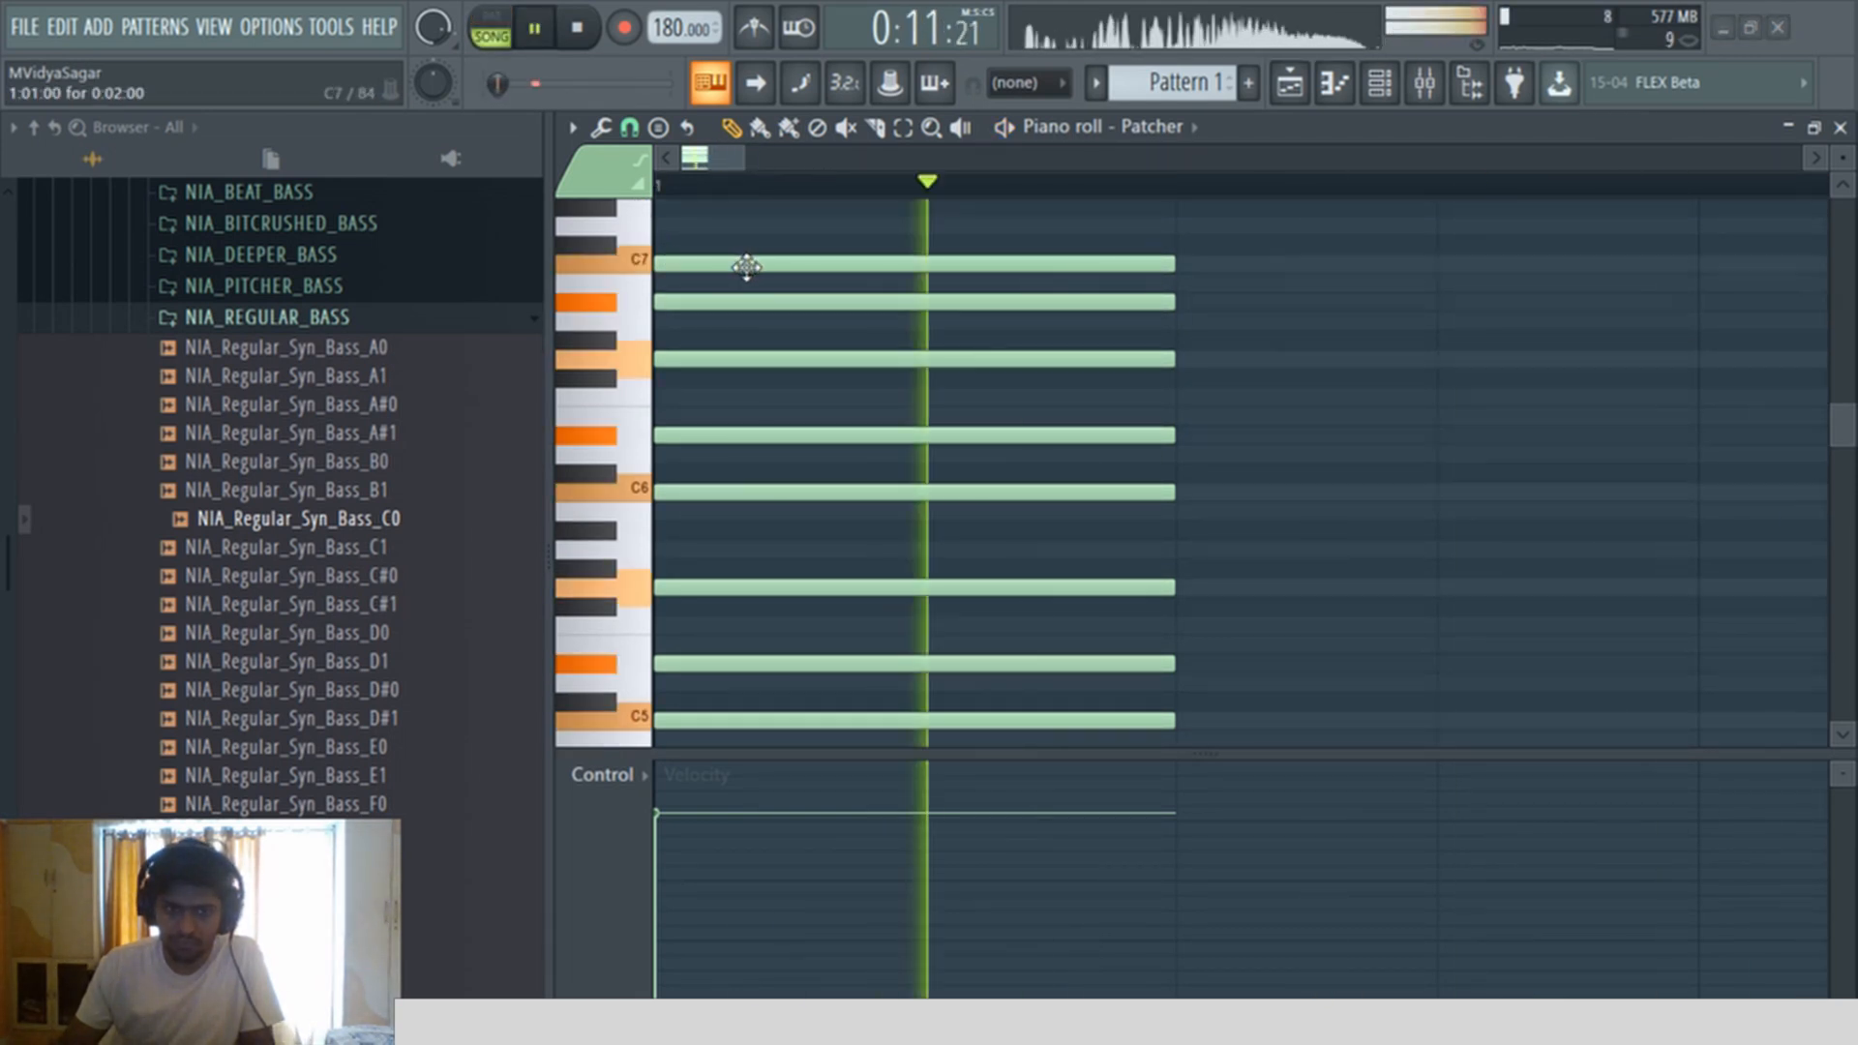
{"action": "key", "text": "space"}
Step: Try the chord's top note at C#7, move it back to C7 and replay the chord
{"action": "left_click_drag", "start_coordinate": [746, 267], "coordinate": [678, 260]}
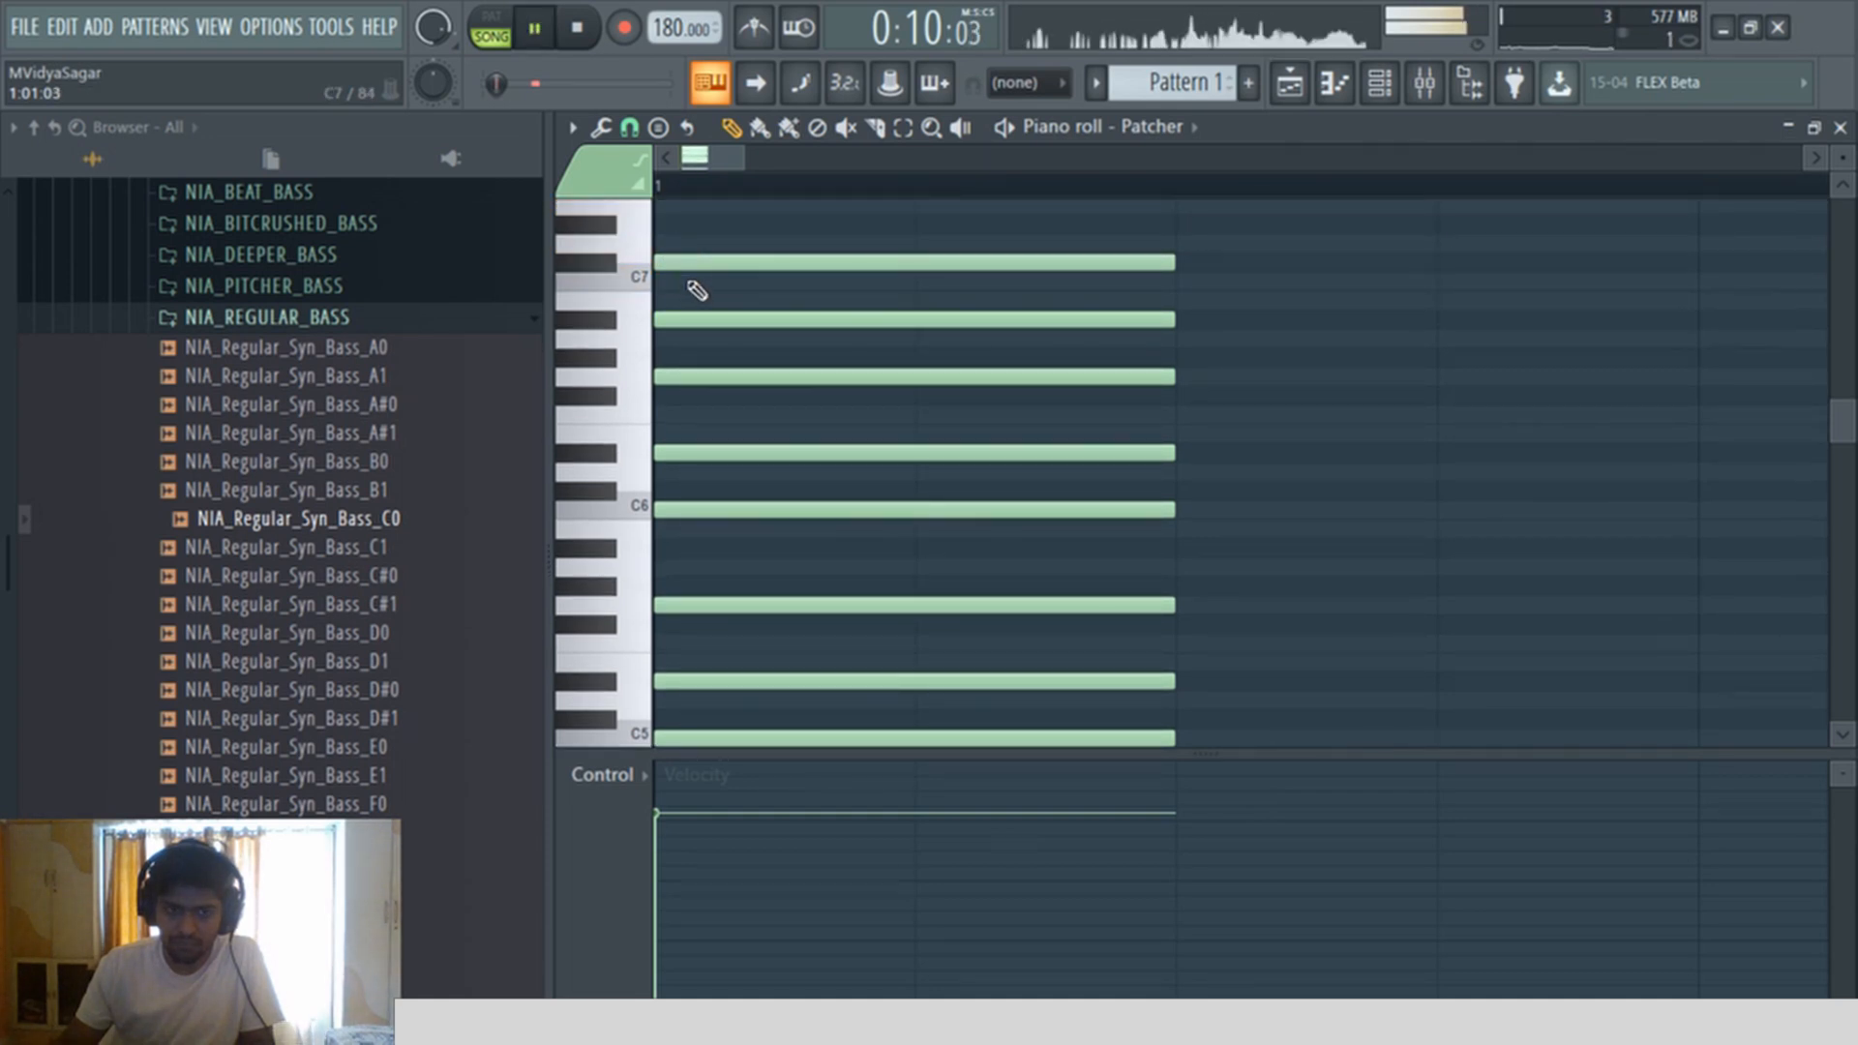
{"action": "key", "text": "space"}
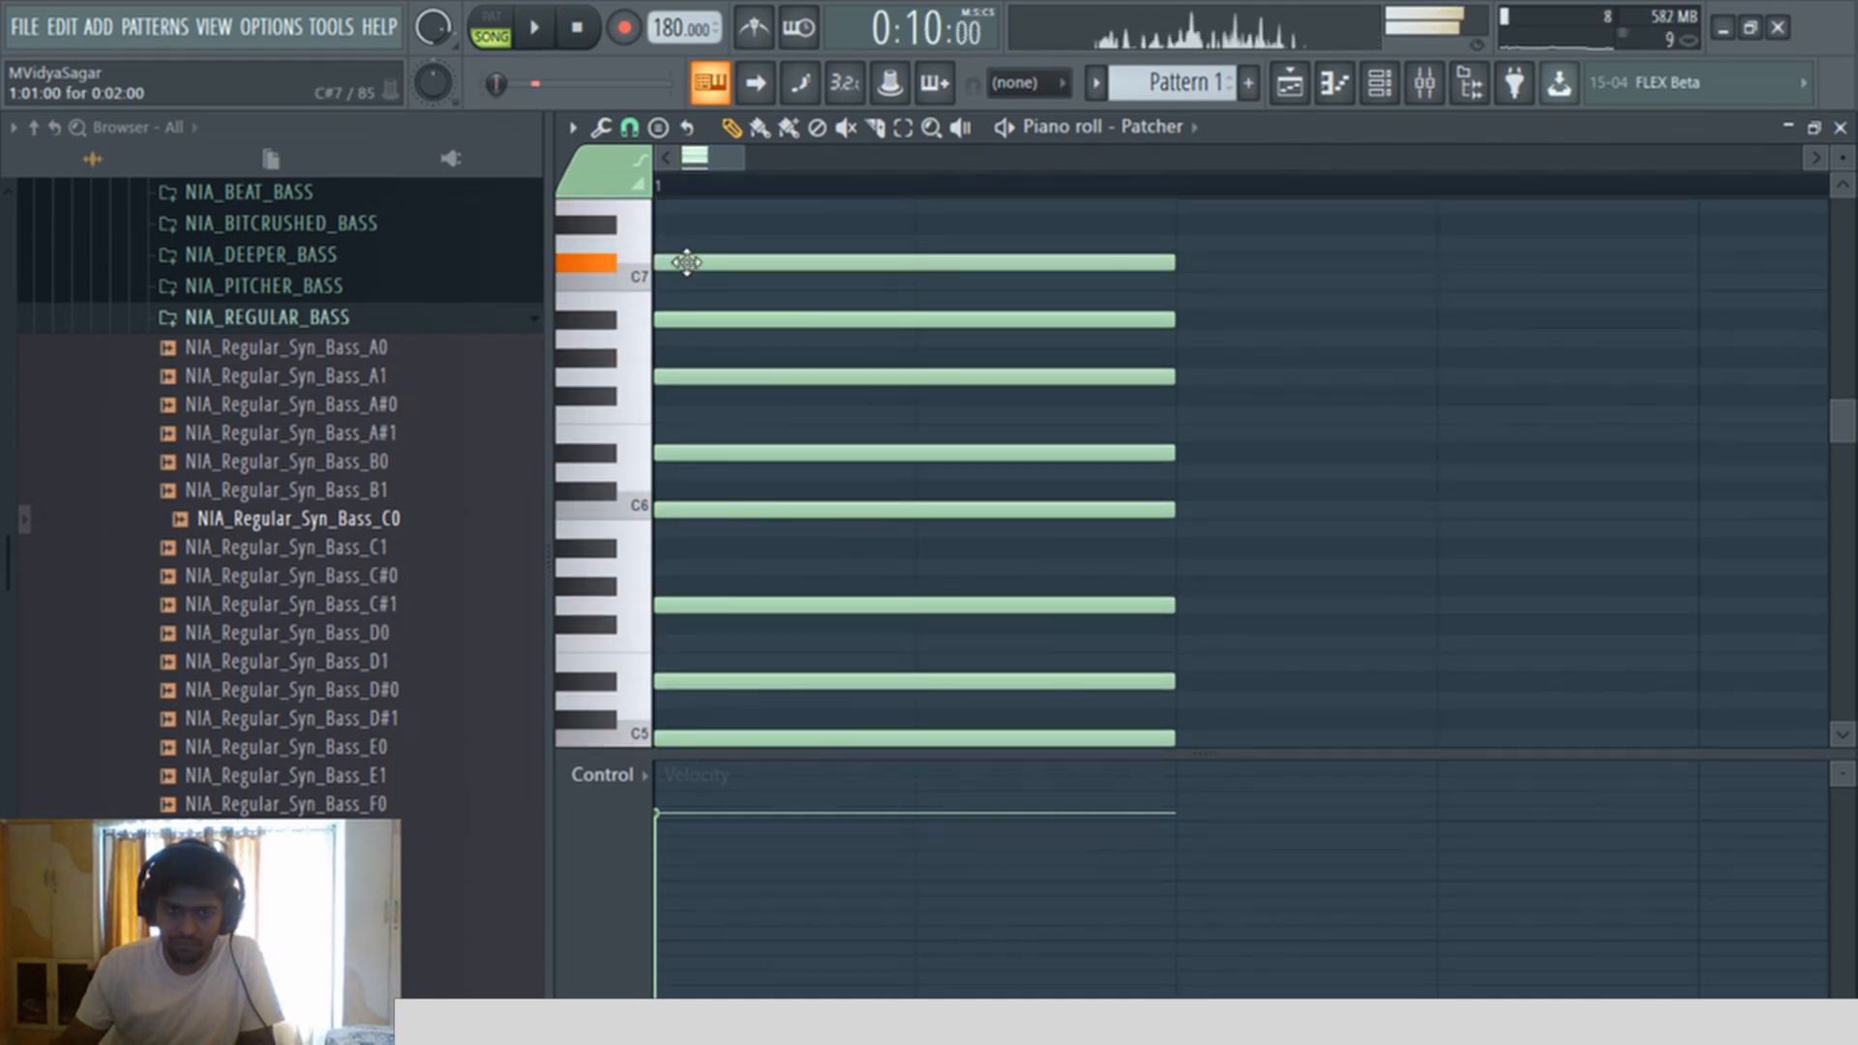
{"action": "left_click_drag", "start_coordinate": [687, 262], "coordinate": [690, 282]}
{"action": "key", "text": "space"}
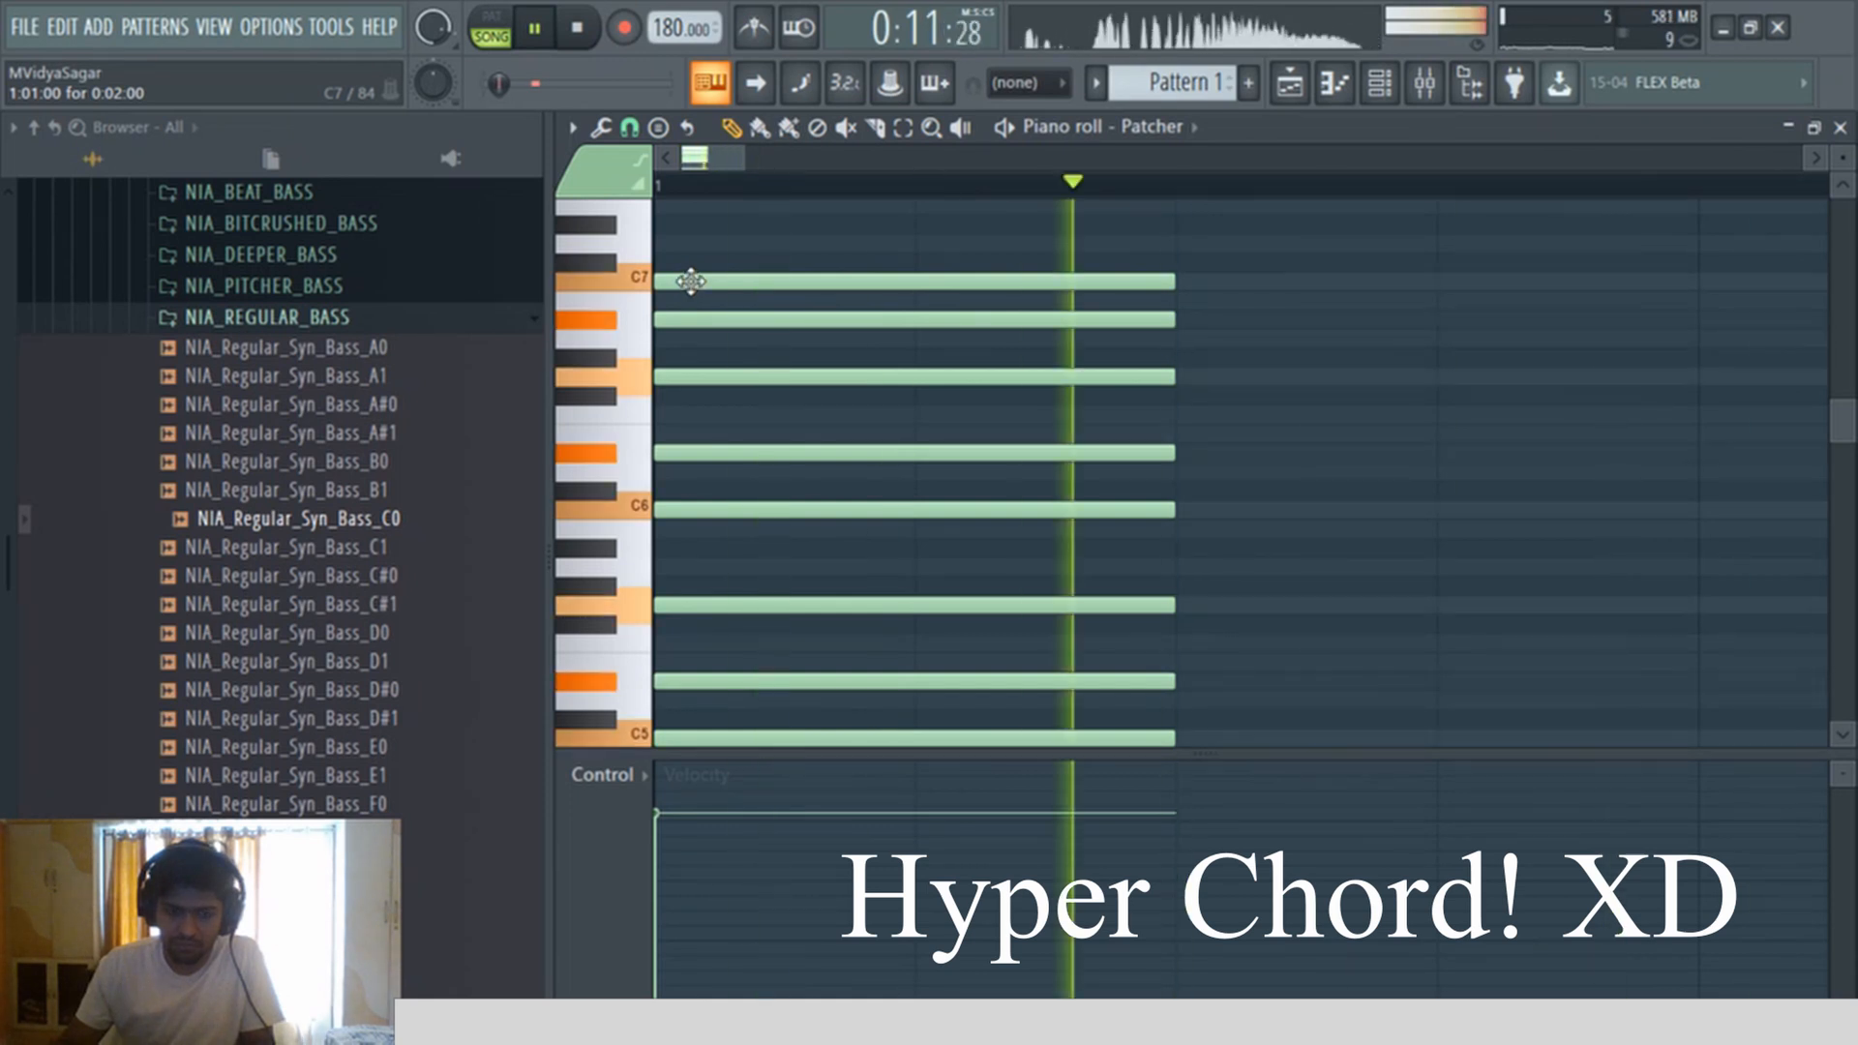
{"action": "left_click", "coordinate": [690, 281], "text": "ctrl"}
{"action": "key", "text": "space"}
Step: Select the chord notes from G6 downward, try a lower velocity on them and restore it during playback
{"action": "key", "text": "ctrl+a"}
{"action": "key", "text": "ctrl+d"}
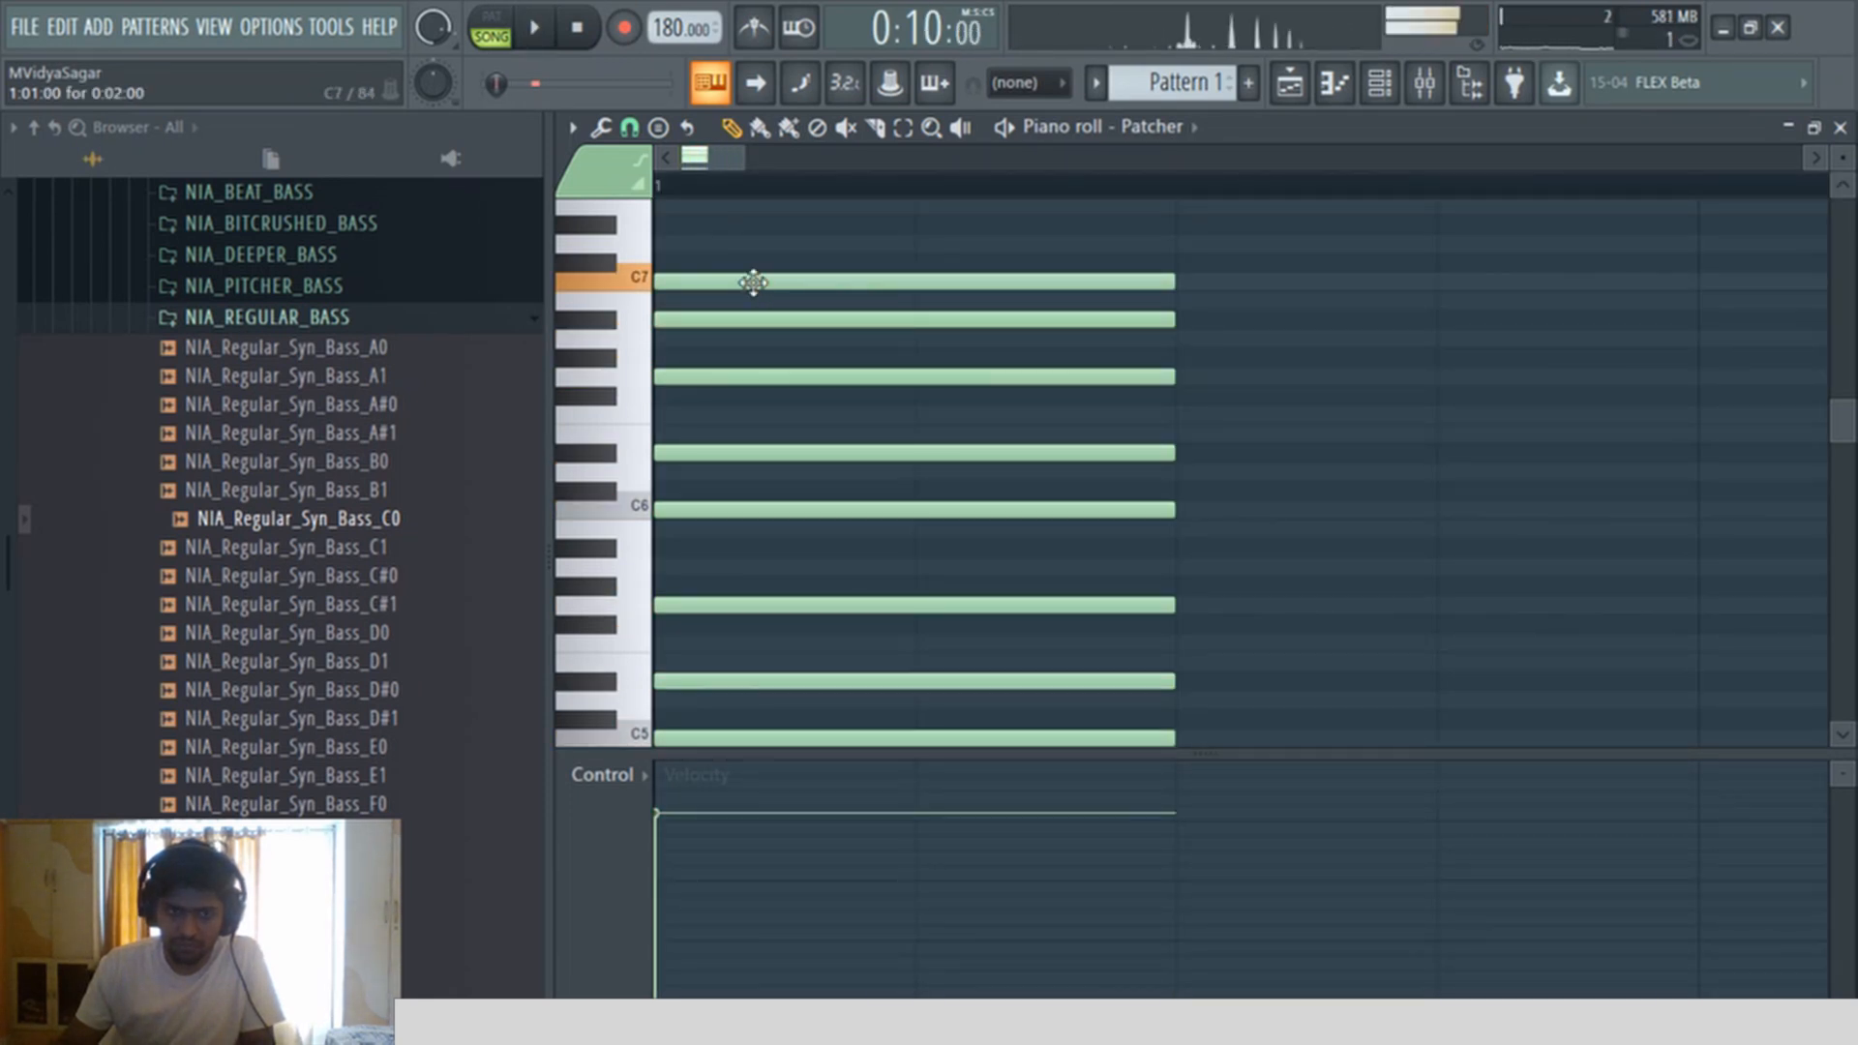
{"action": "left_click_drag", "start_coordinate": [764, 333], "coordinate": [838, 941]}
{"action": "scroll", "coordinate": [801, 521], "scroll_direction": "down", "scroll_amount": 2}
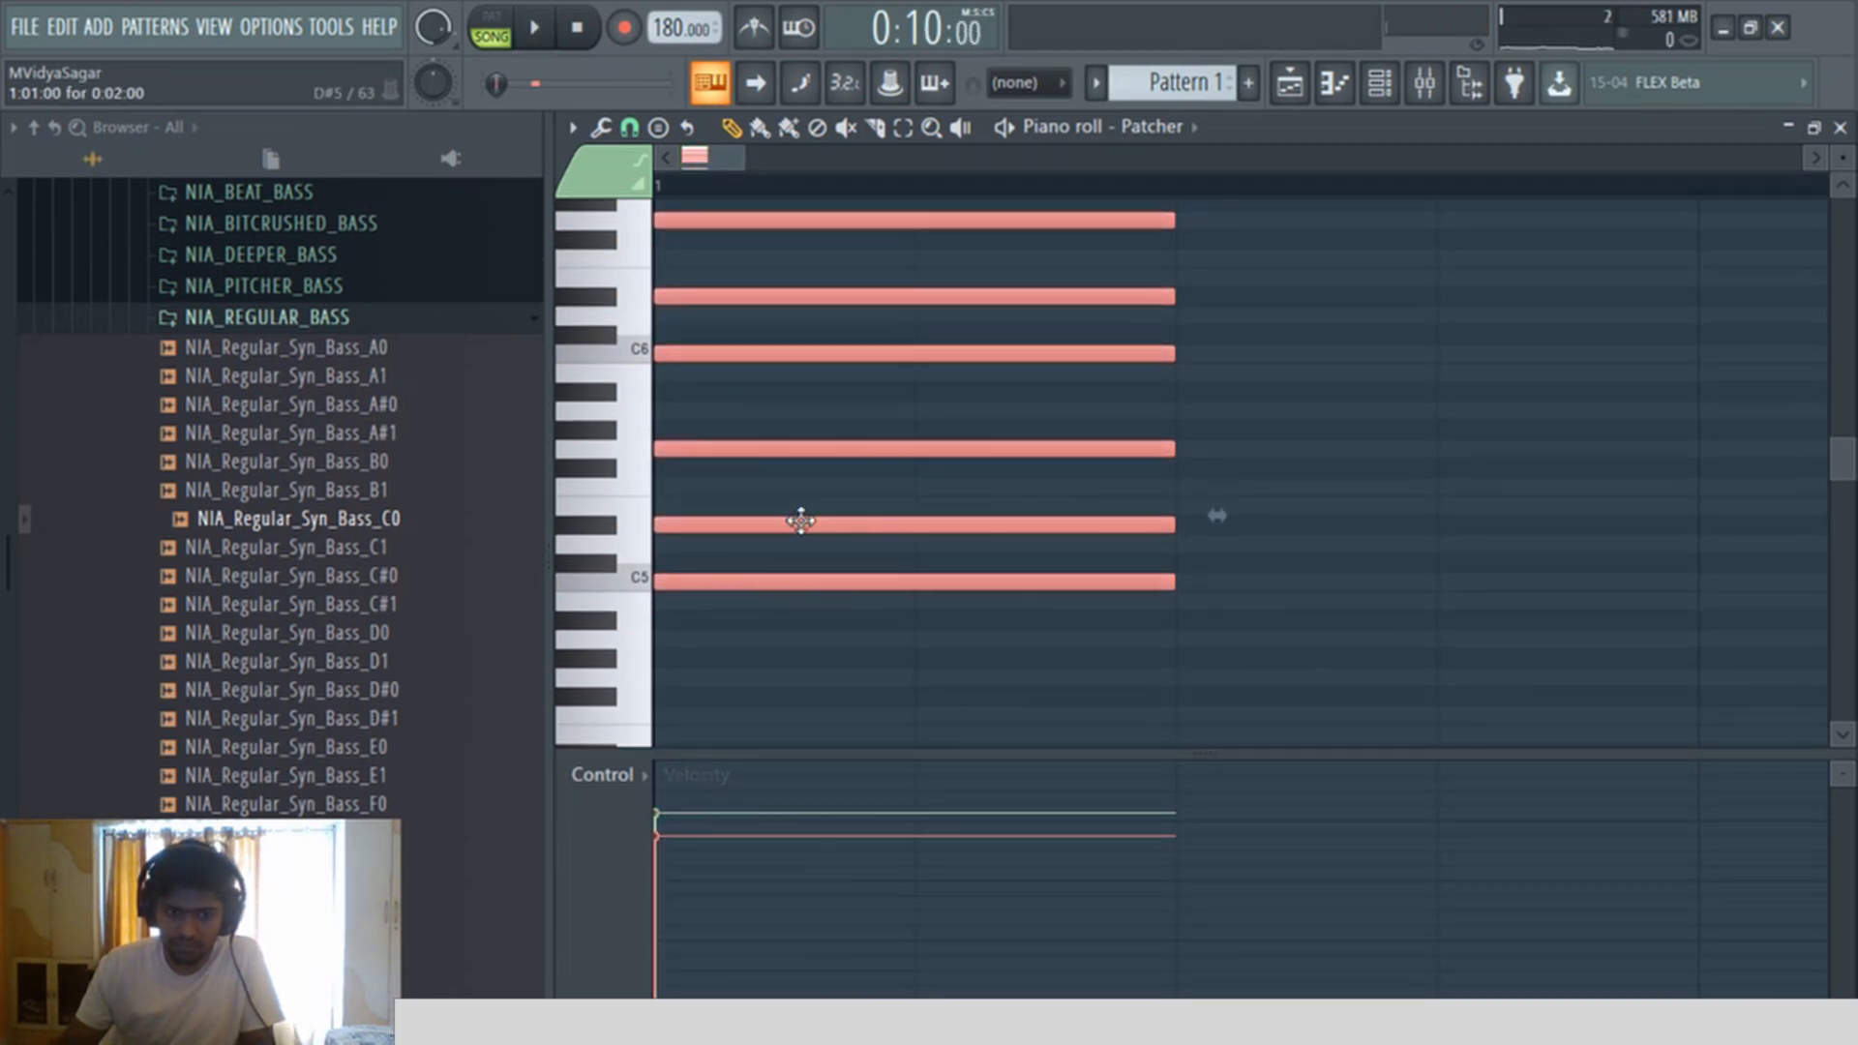
{"action": "scroll", "coordinate": [813, 491], "scroll_direction": "up", "scroll_amount": 2}
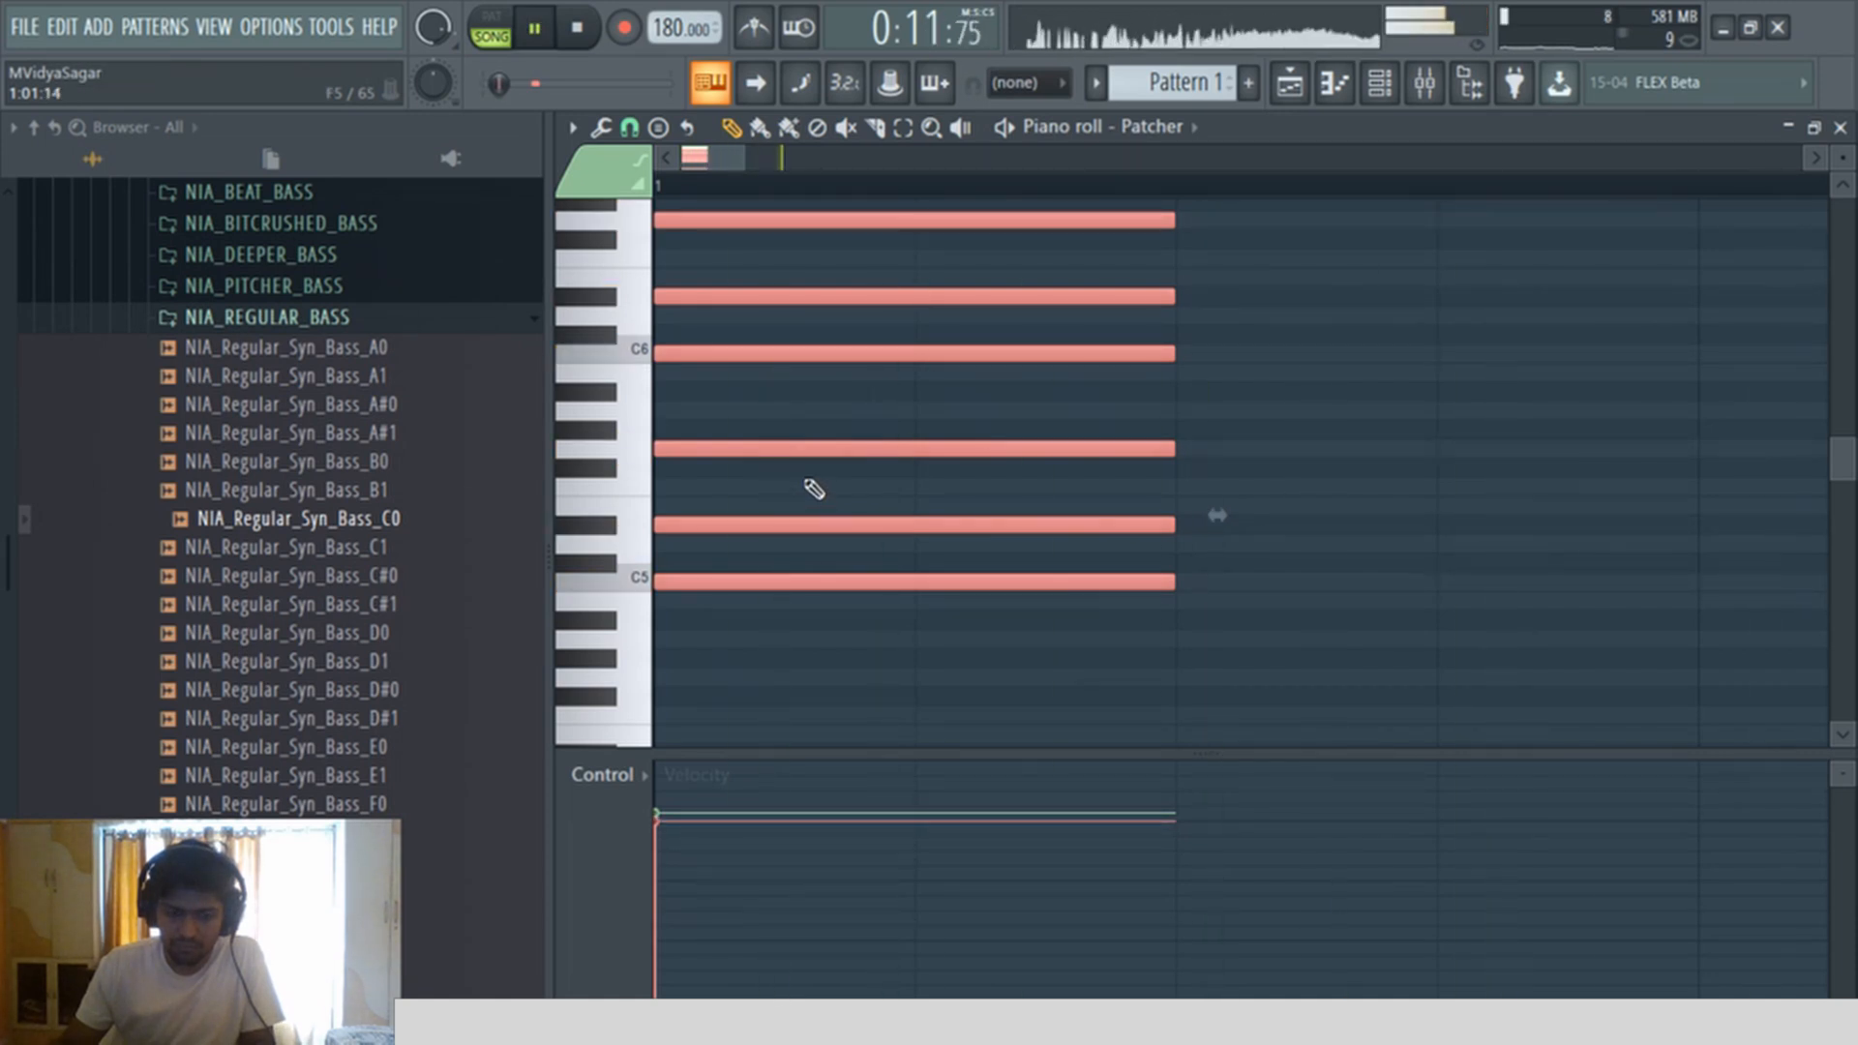
{"action": "scroll", "coordinate": [813, 490], "scroll_direction": "up", "scroll_amount": 1}
{"action": "scroll", "coordinate": [813, 489], "scroll_direction": "up", "scroll_amount": 3}
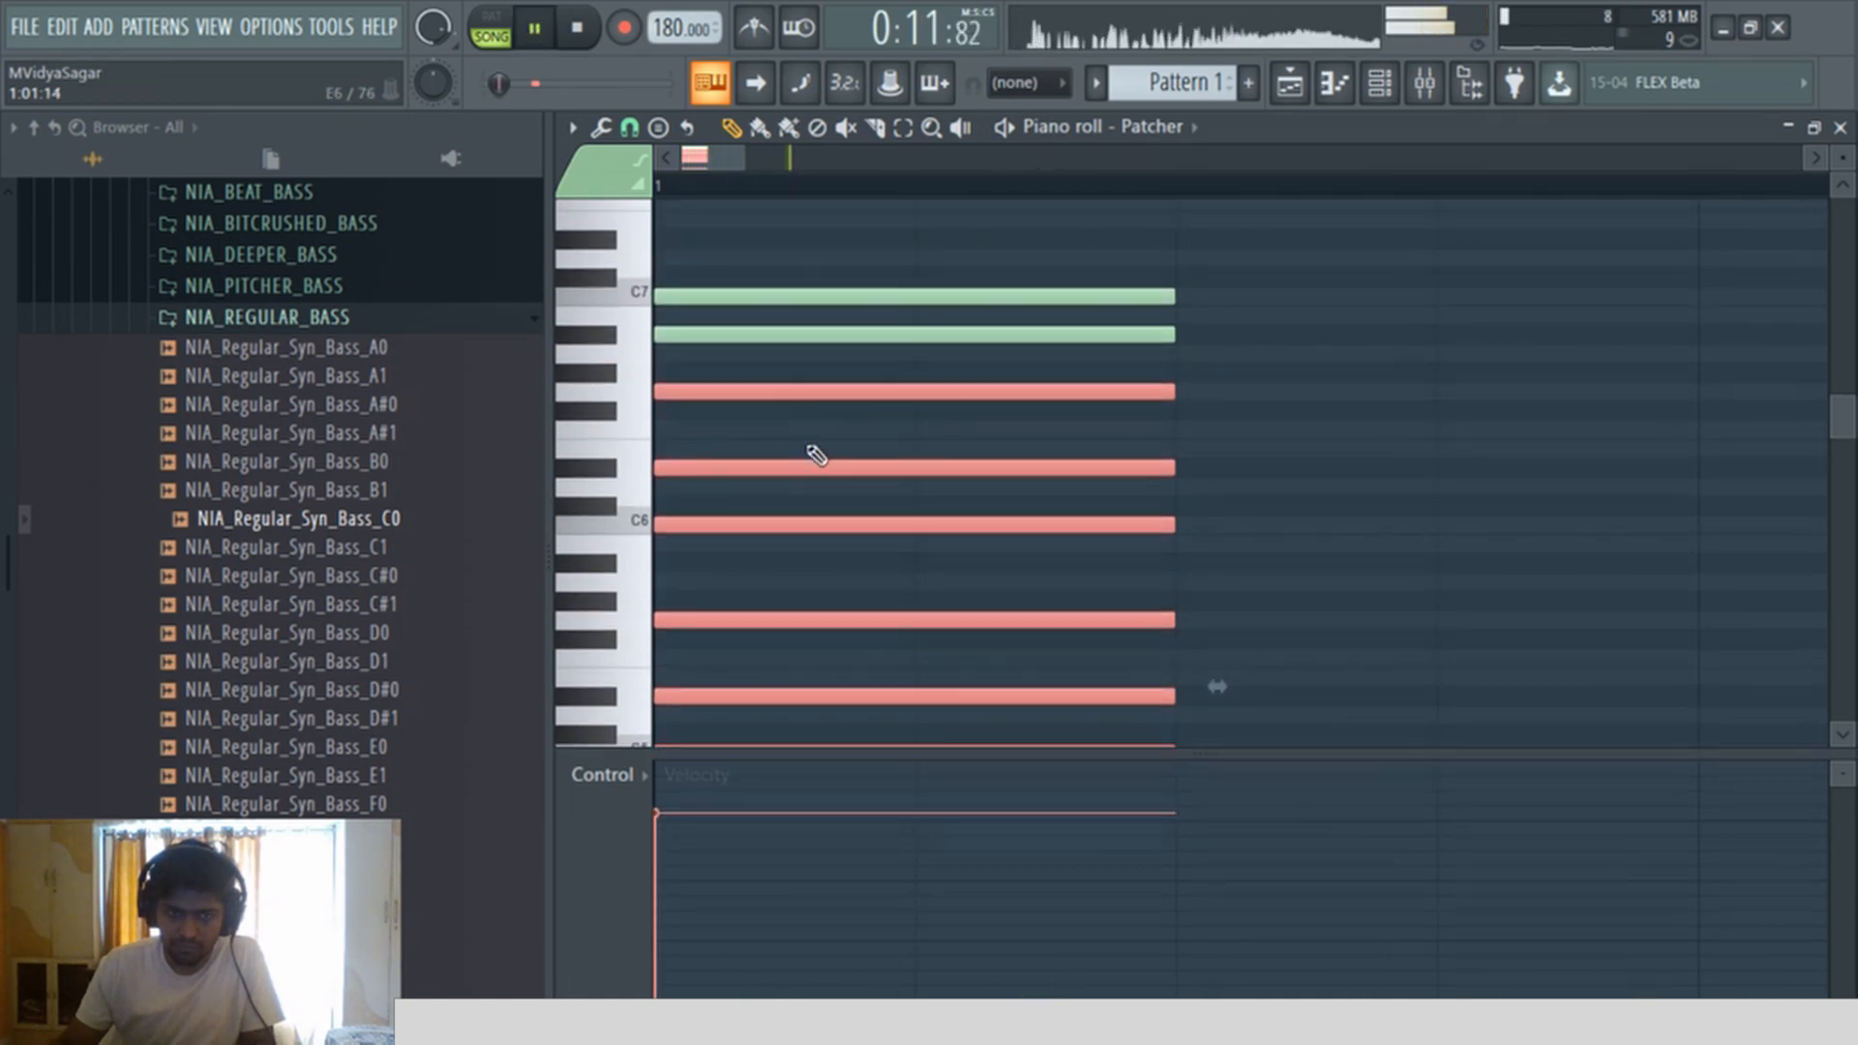
{"action": "key", "text": "space"}
Step: Select only the A#6 note, lower its velocity and play the chord
{"action": "key", "text": "ctrl+d"}
{"action": "left_click", "coordinate": [745, 332]}
{"action": "key", "text": "space"}
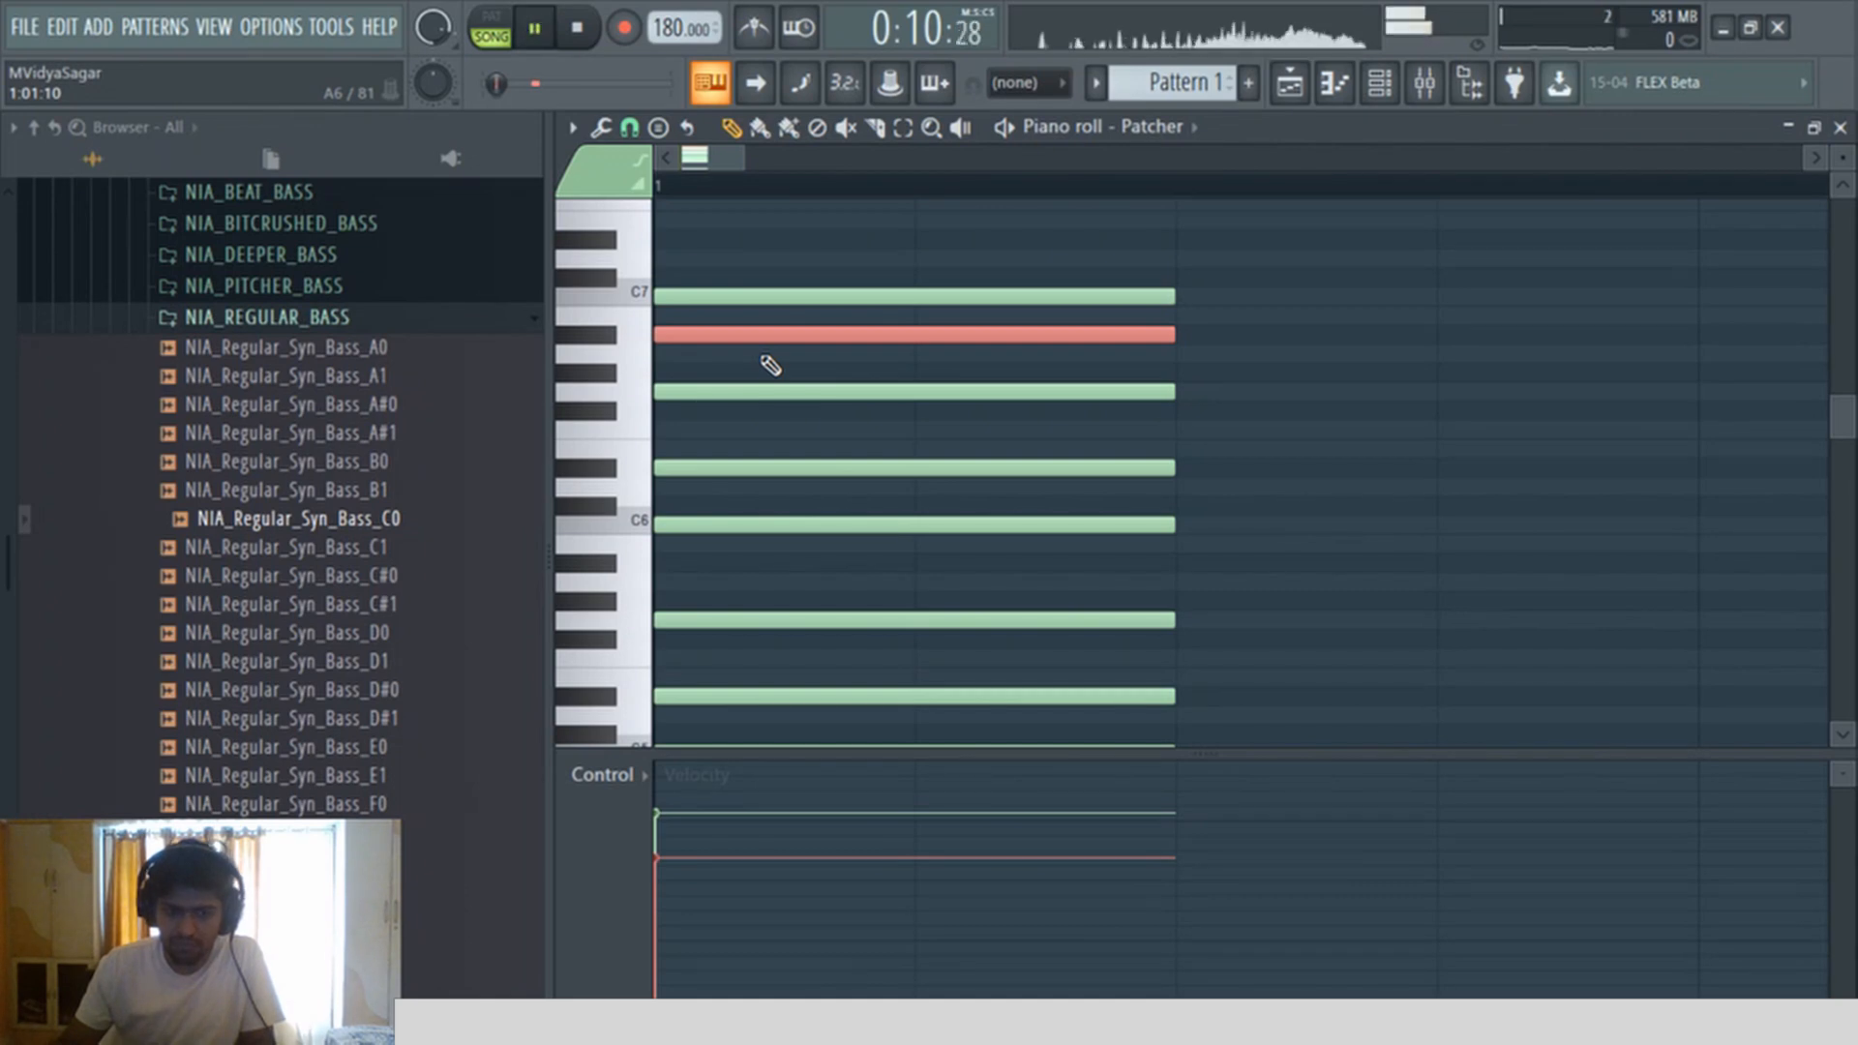
Step: Select all notes of the chord, transpose them down an octave and close the piano roll
{"action": "key", "text": "ctrl+a"}
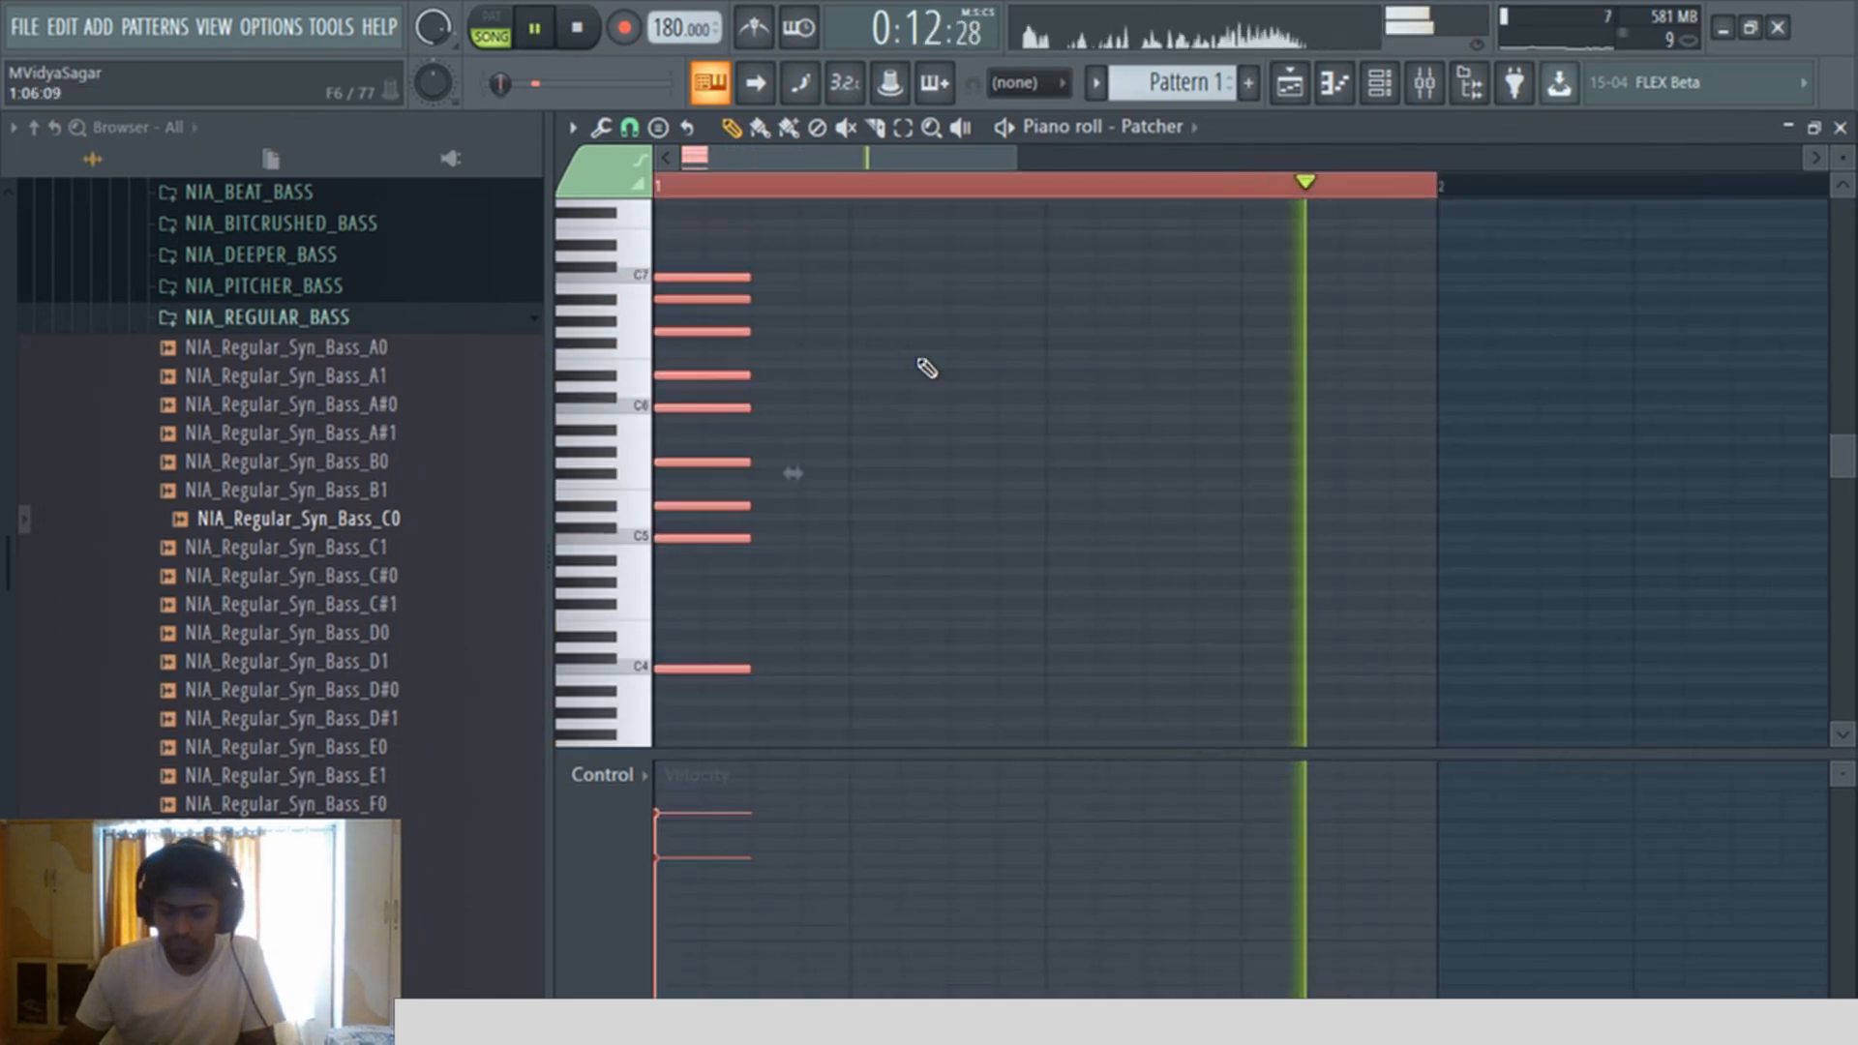
{"action": "key", "text": "ctrl+Down"}
{"action": "key", "text": "F7"}
Step: Open Harmor from Patcher's map, raise part A's phaser mix to maximum and show the visual feedback display
{"action": "left_click", "coordinate": [815, 197]}
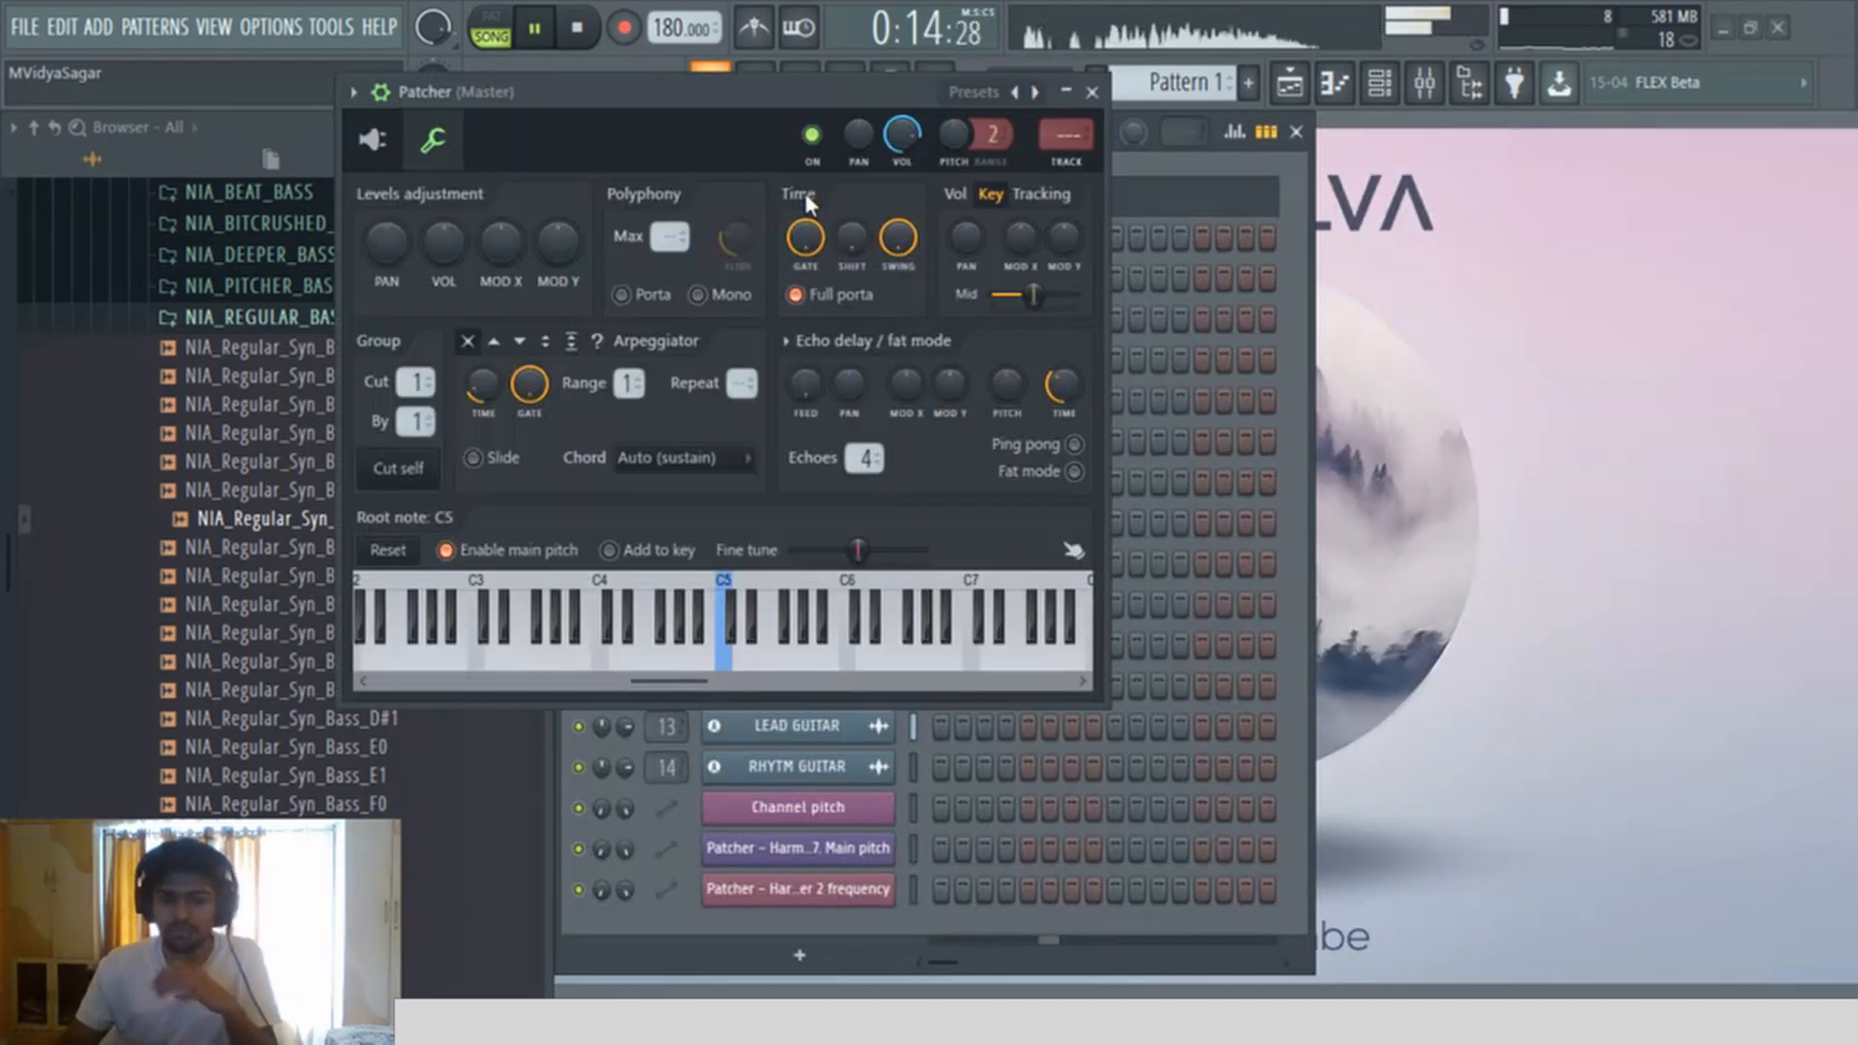
{"action": "left_click", "coordinate": [366, 140]}
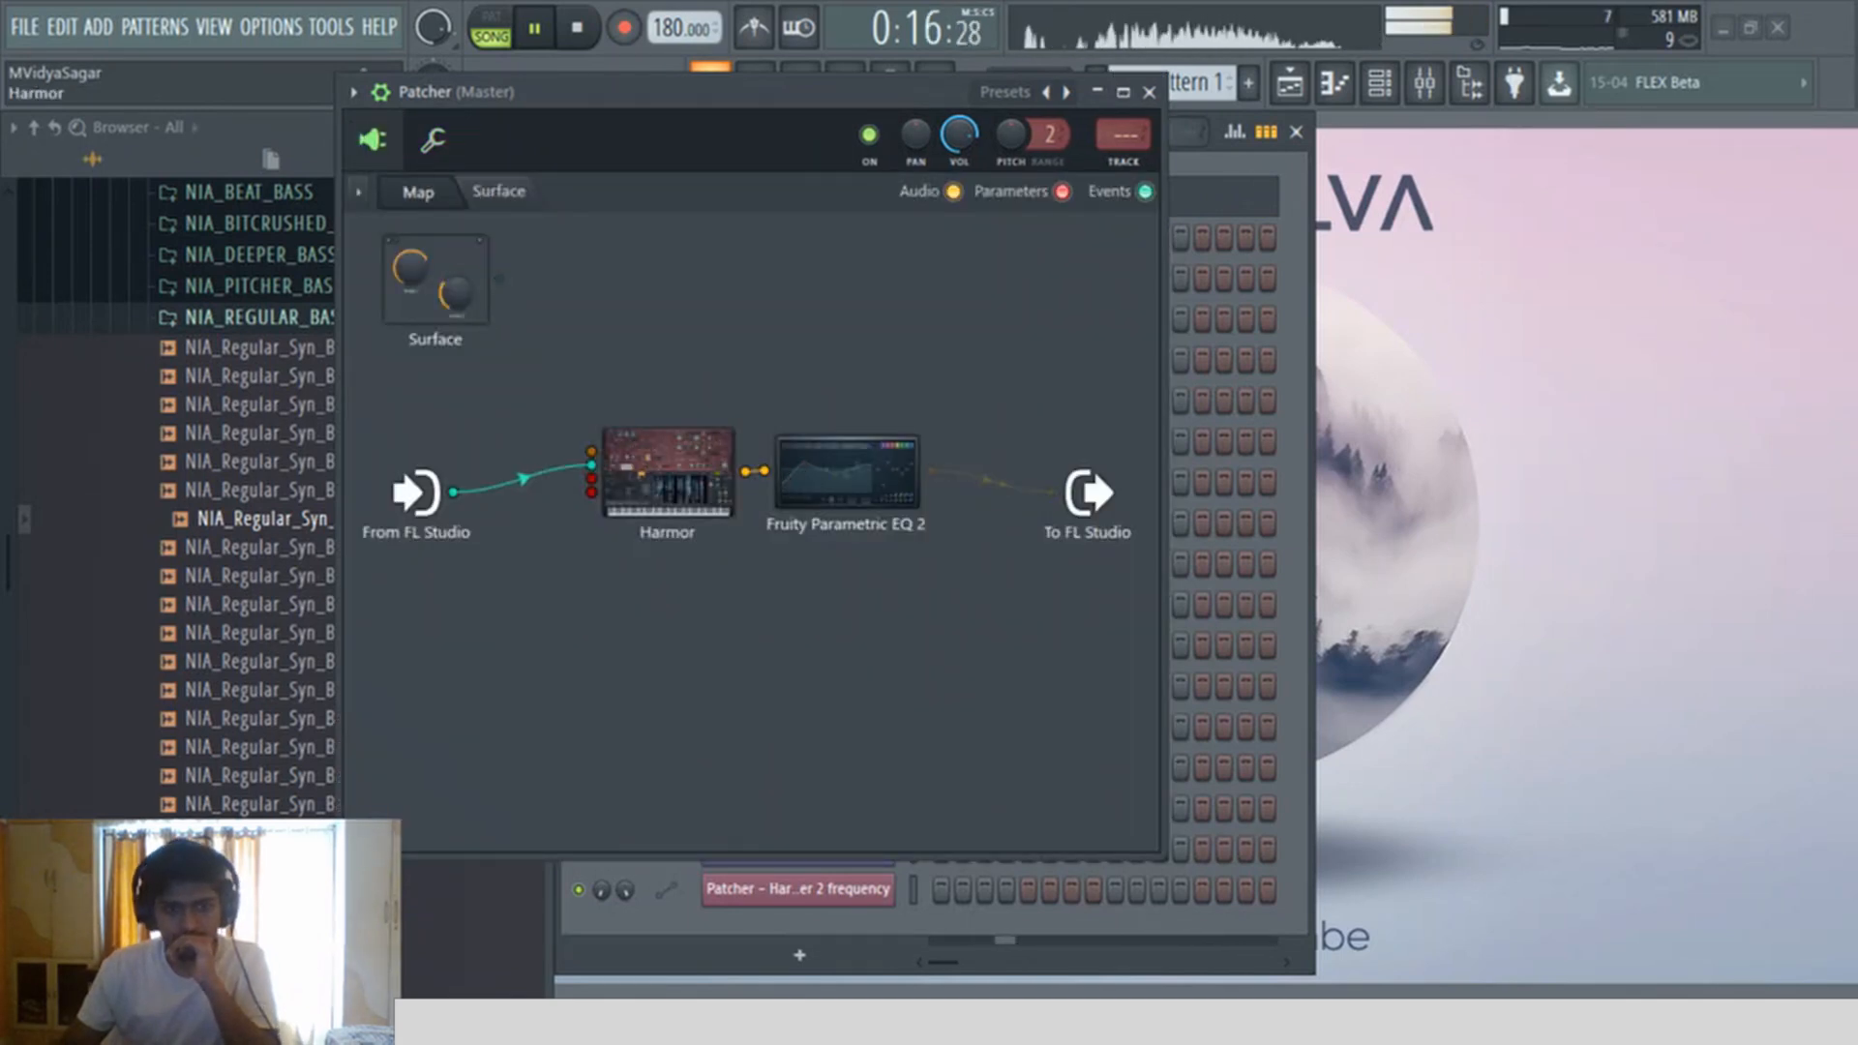
{"action": "double_click", "coordinate": [643, 467]}
{"action": "left_click_drag", "start_coordinate": [1172, 463], "coordinate": [1172, 441]}
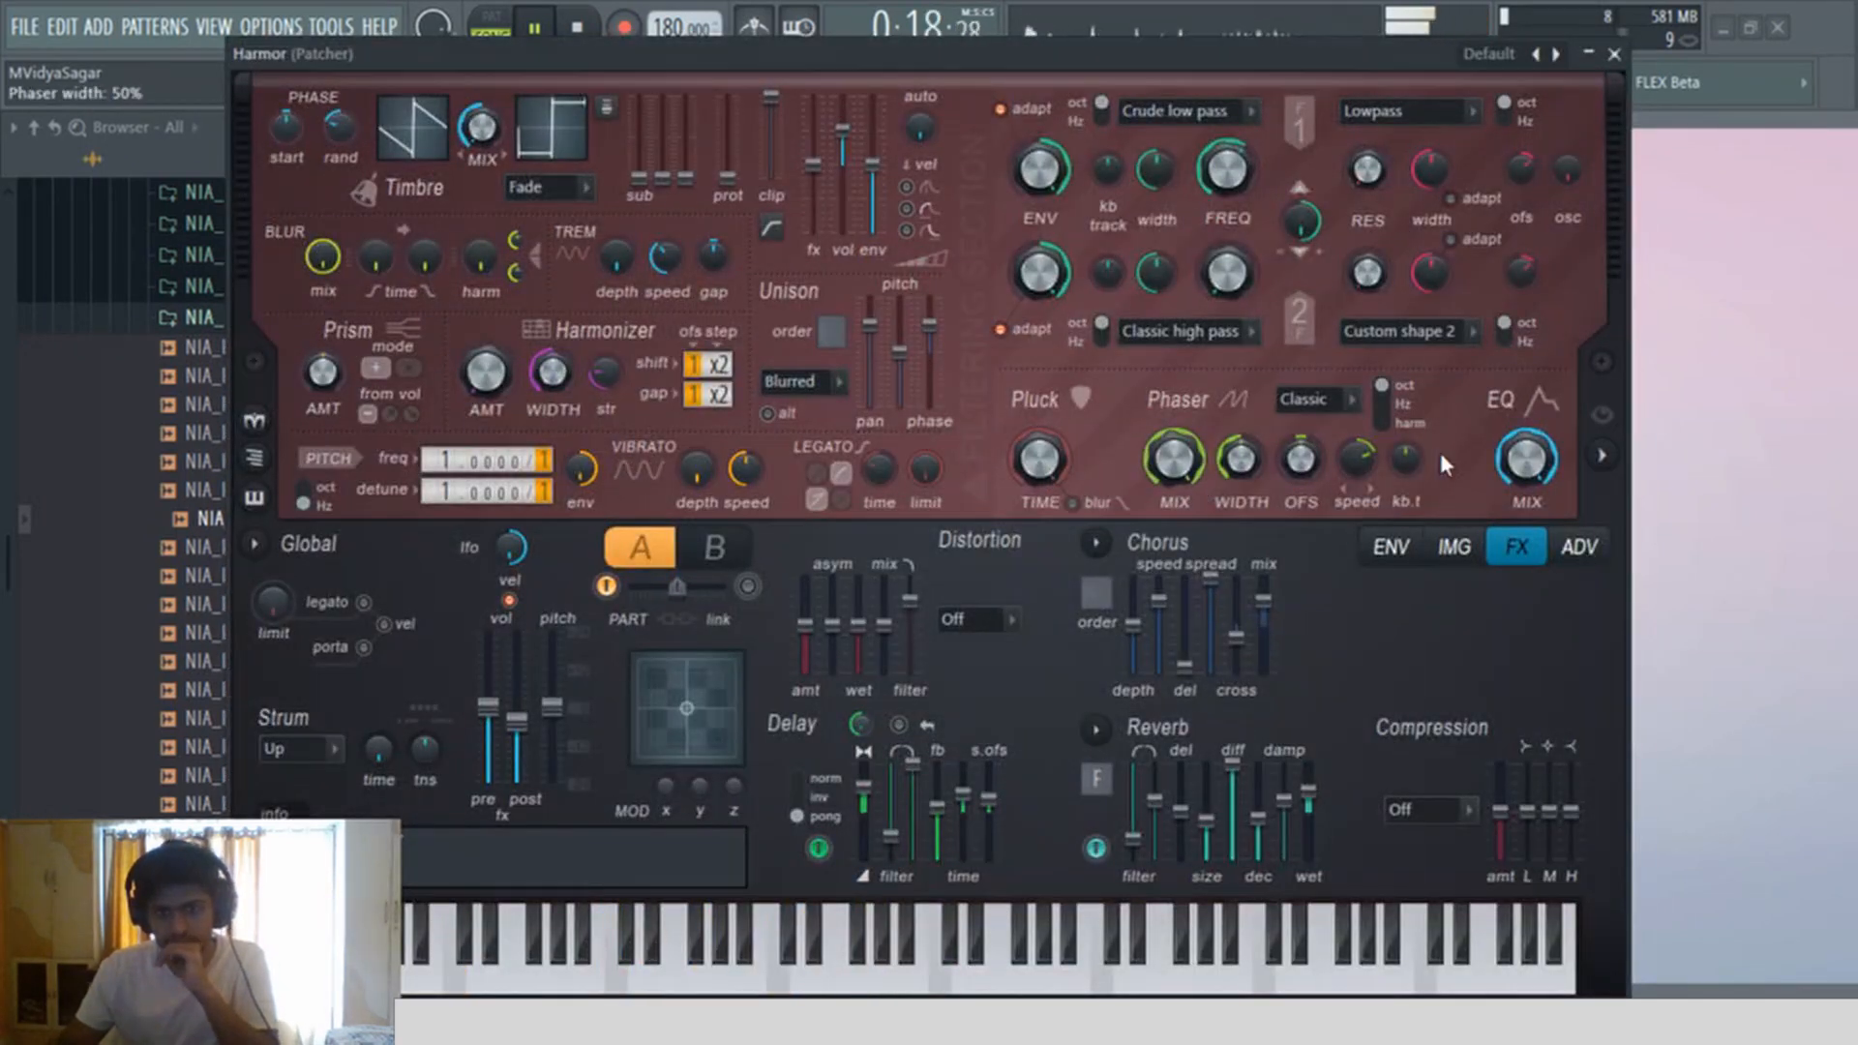
{"action": "left_click", "coordinate": [1602, 455]}
{"action": "left_click_drag", "start_coordinate": [1280, 60], "coordinate": [1055, 25]}
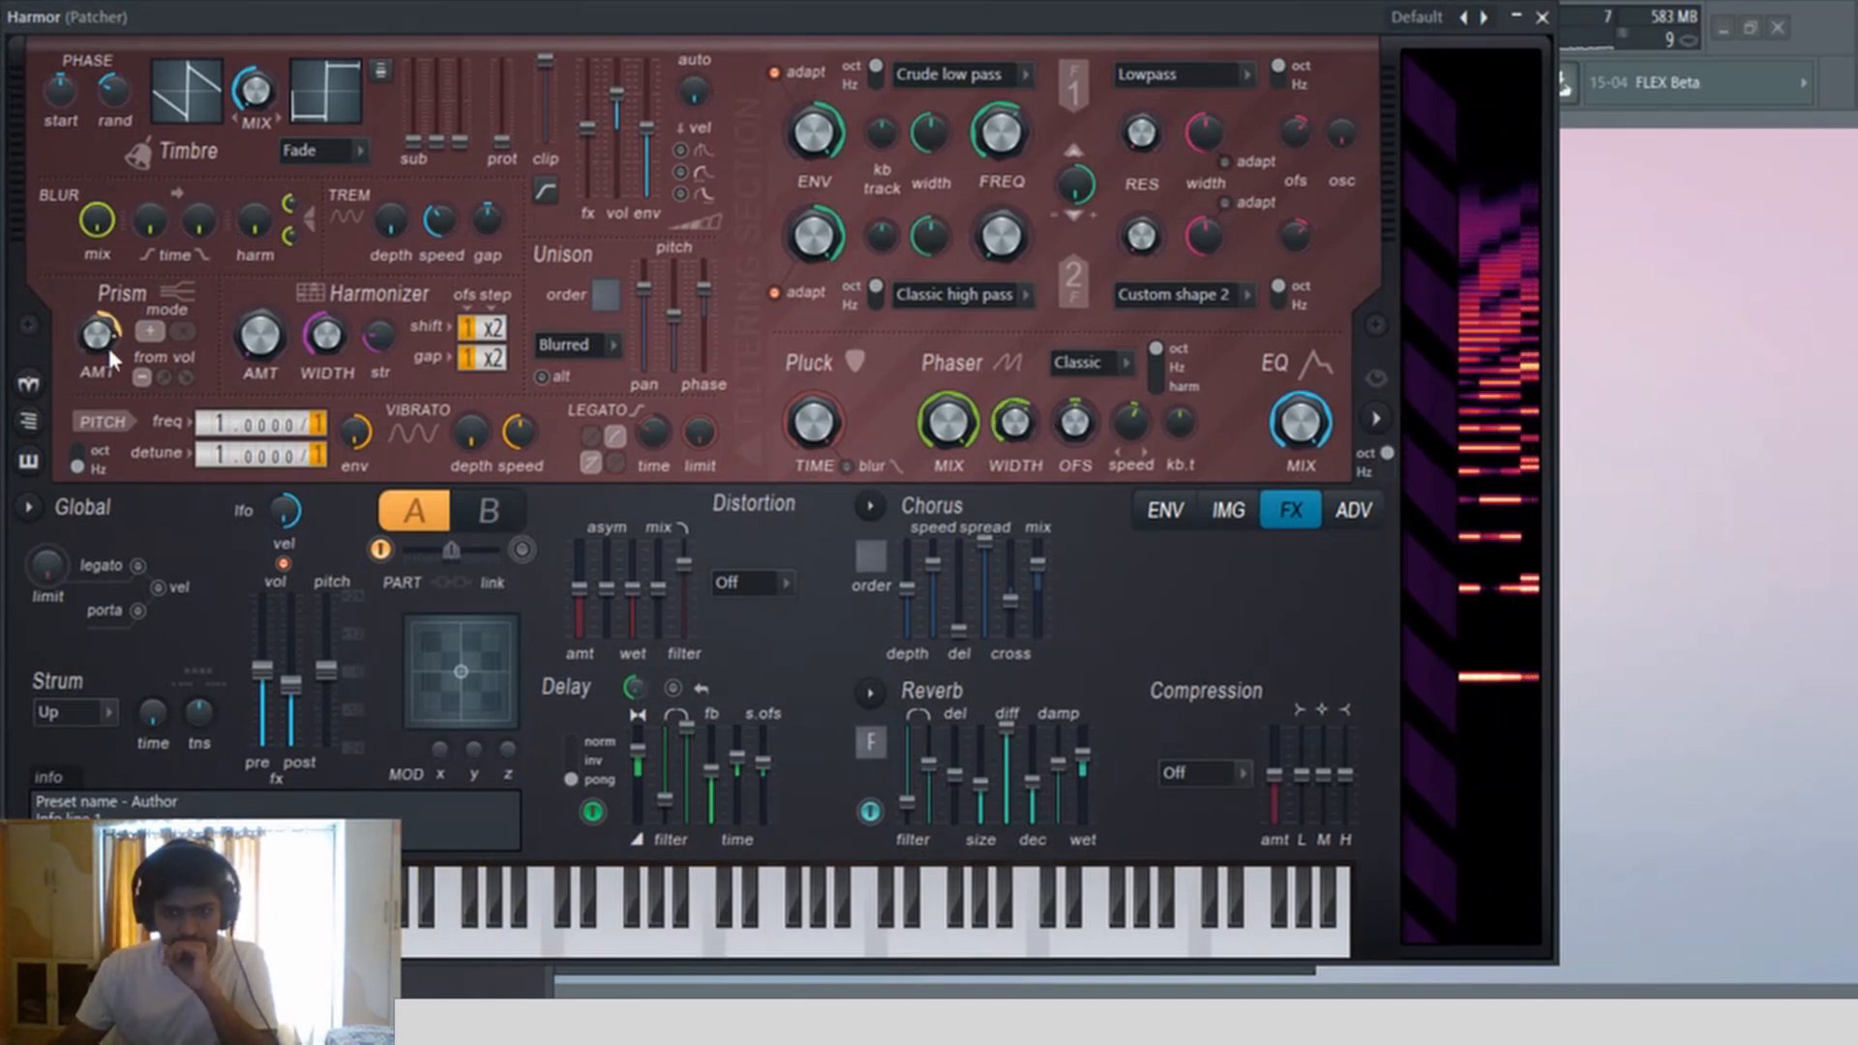
Step: Adjust Harmor's pluck time and try different prism amounts before resetting the prism amount
{"action": "left_click_drag", "start_coordinate": [106, 345], "coordinate": [106, 356]}
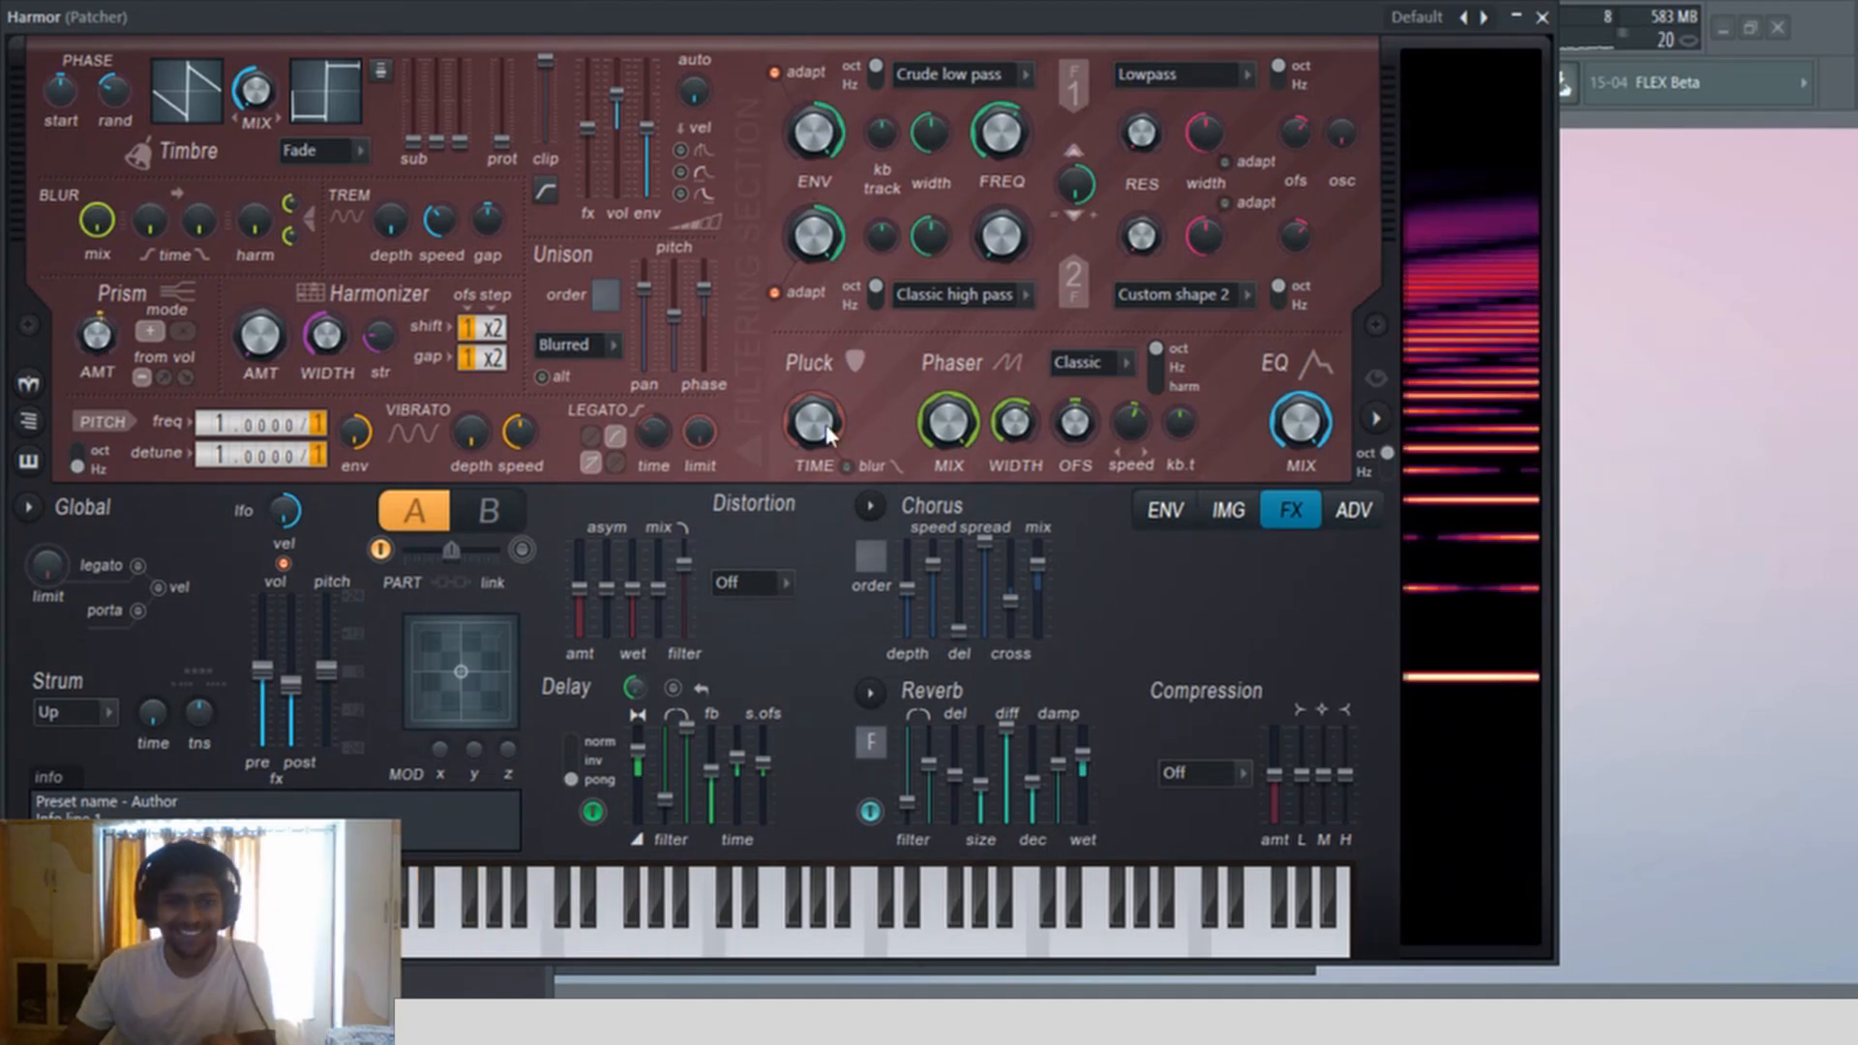
{"action": "left_click_drag", "start_coordinate": [822, 424], "coordinate": [841, 441]}
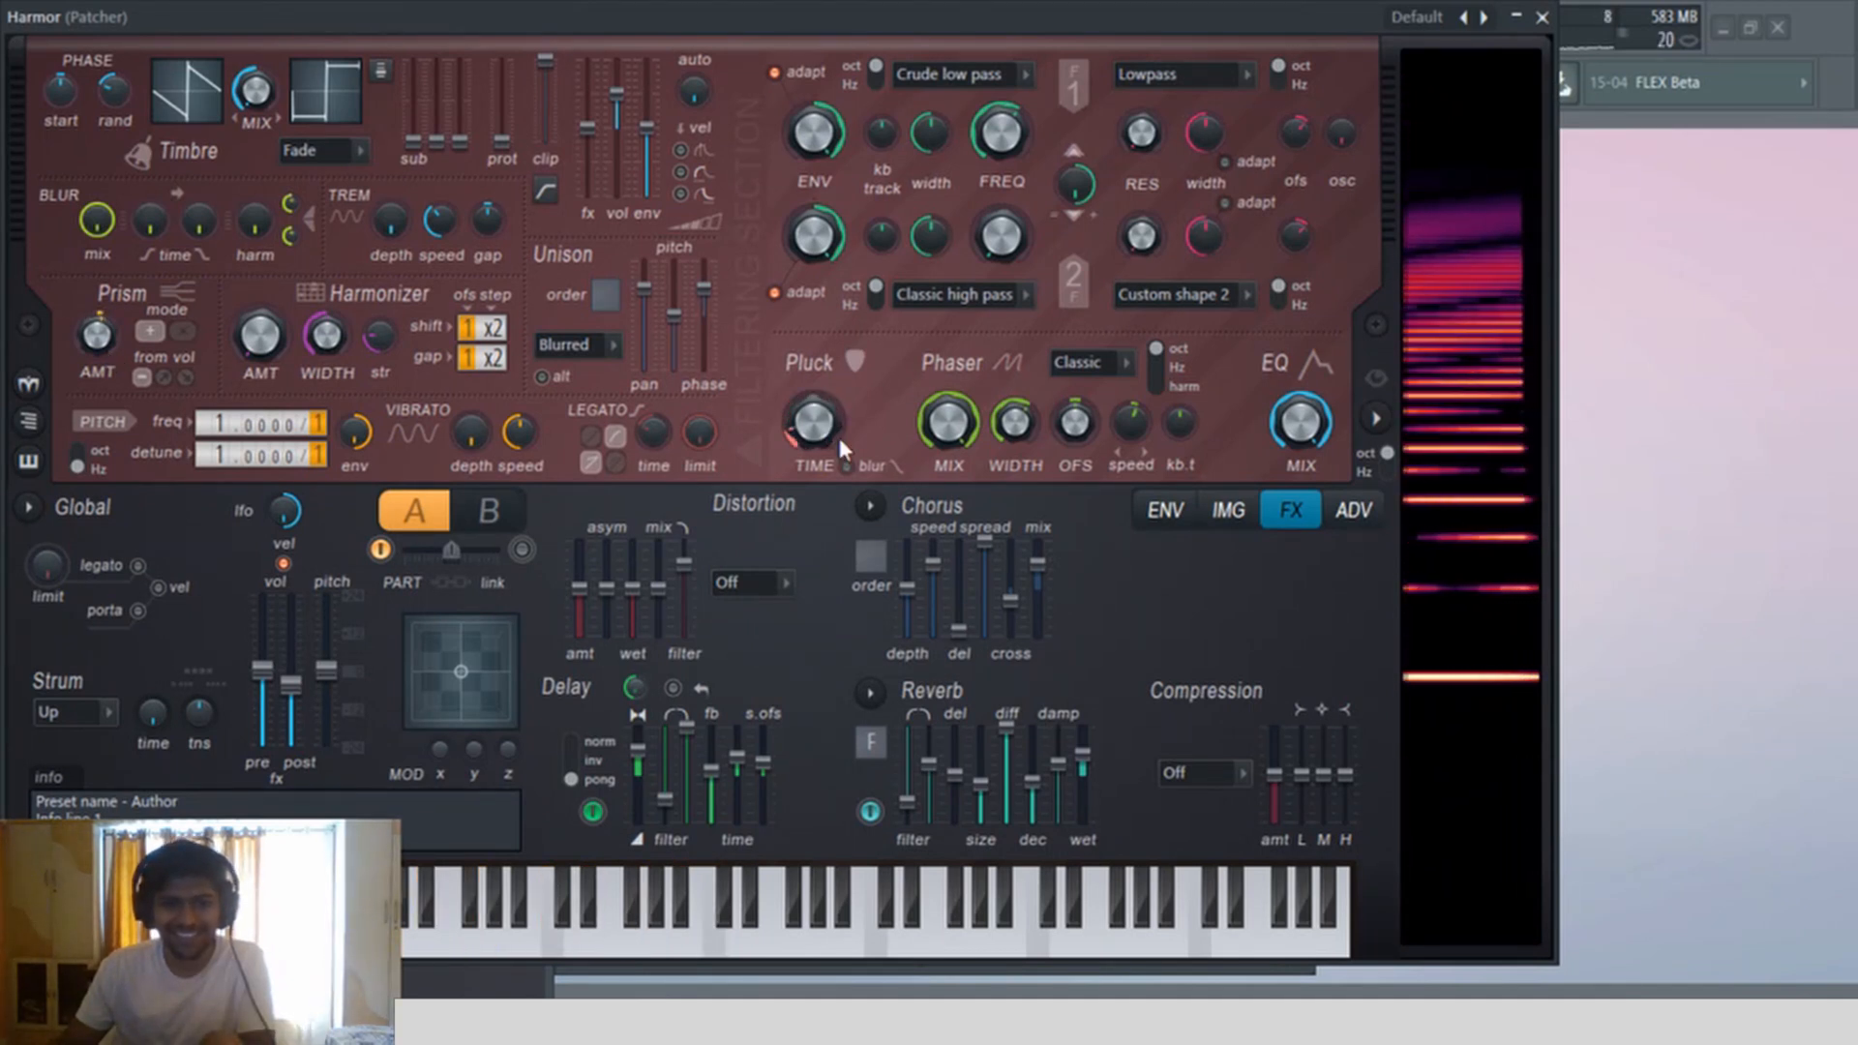
{"action": "key", "text": "space"}
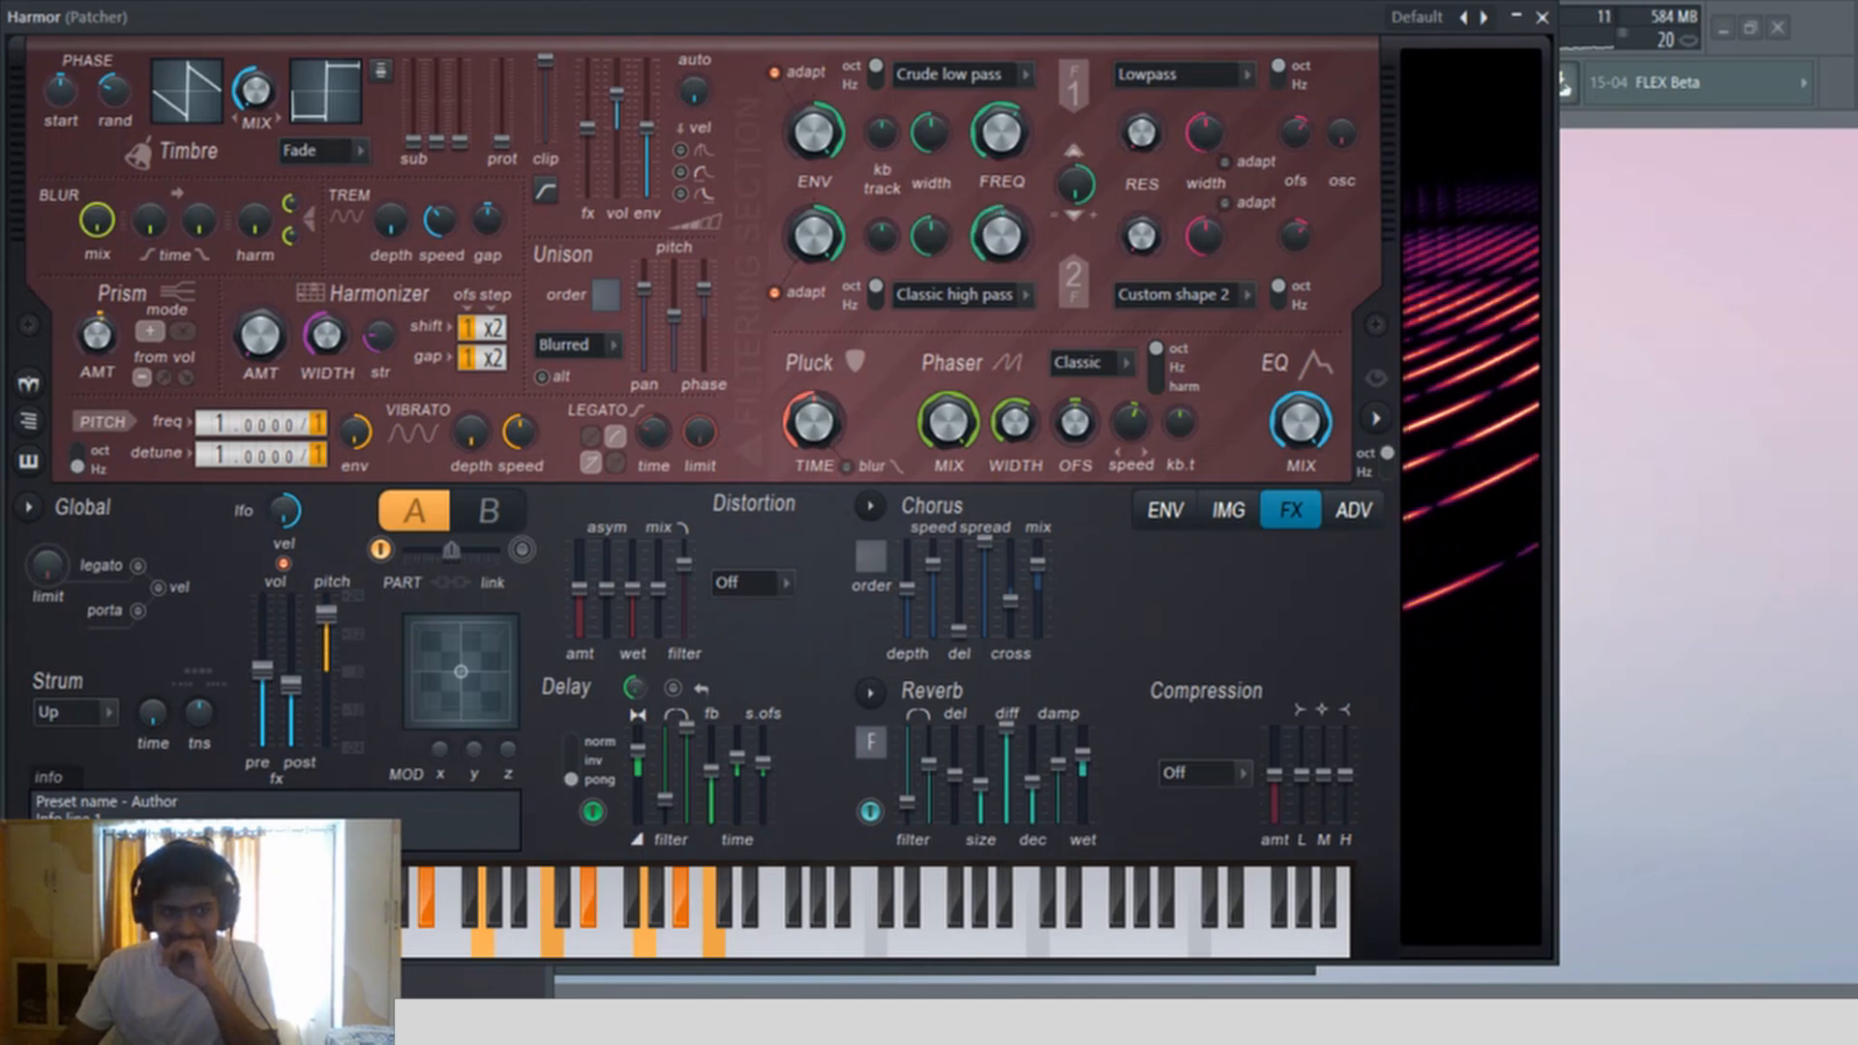
{"action": "right_click", "coordinate": [103, 339]}
{"action": "left_click", "coordinate": [136, 355]}
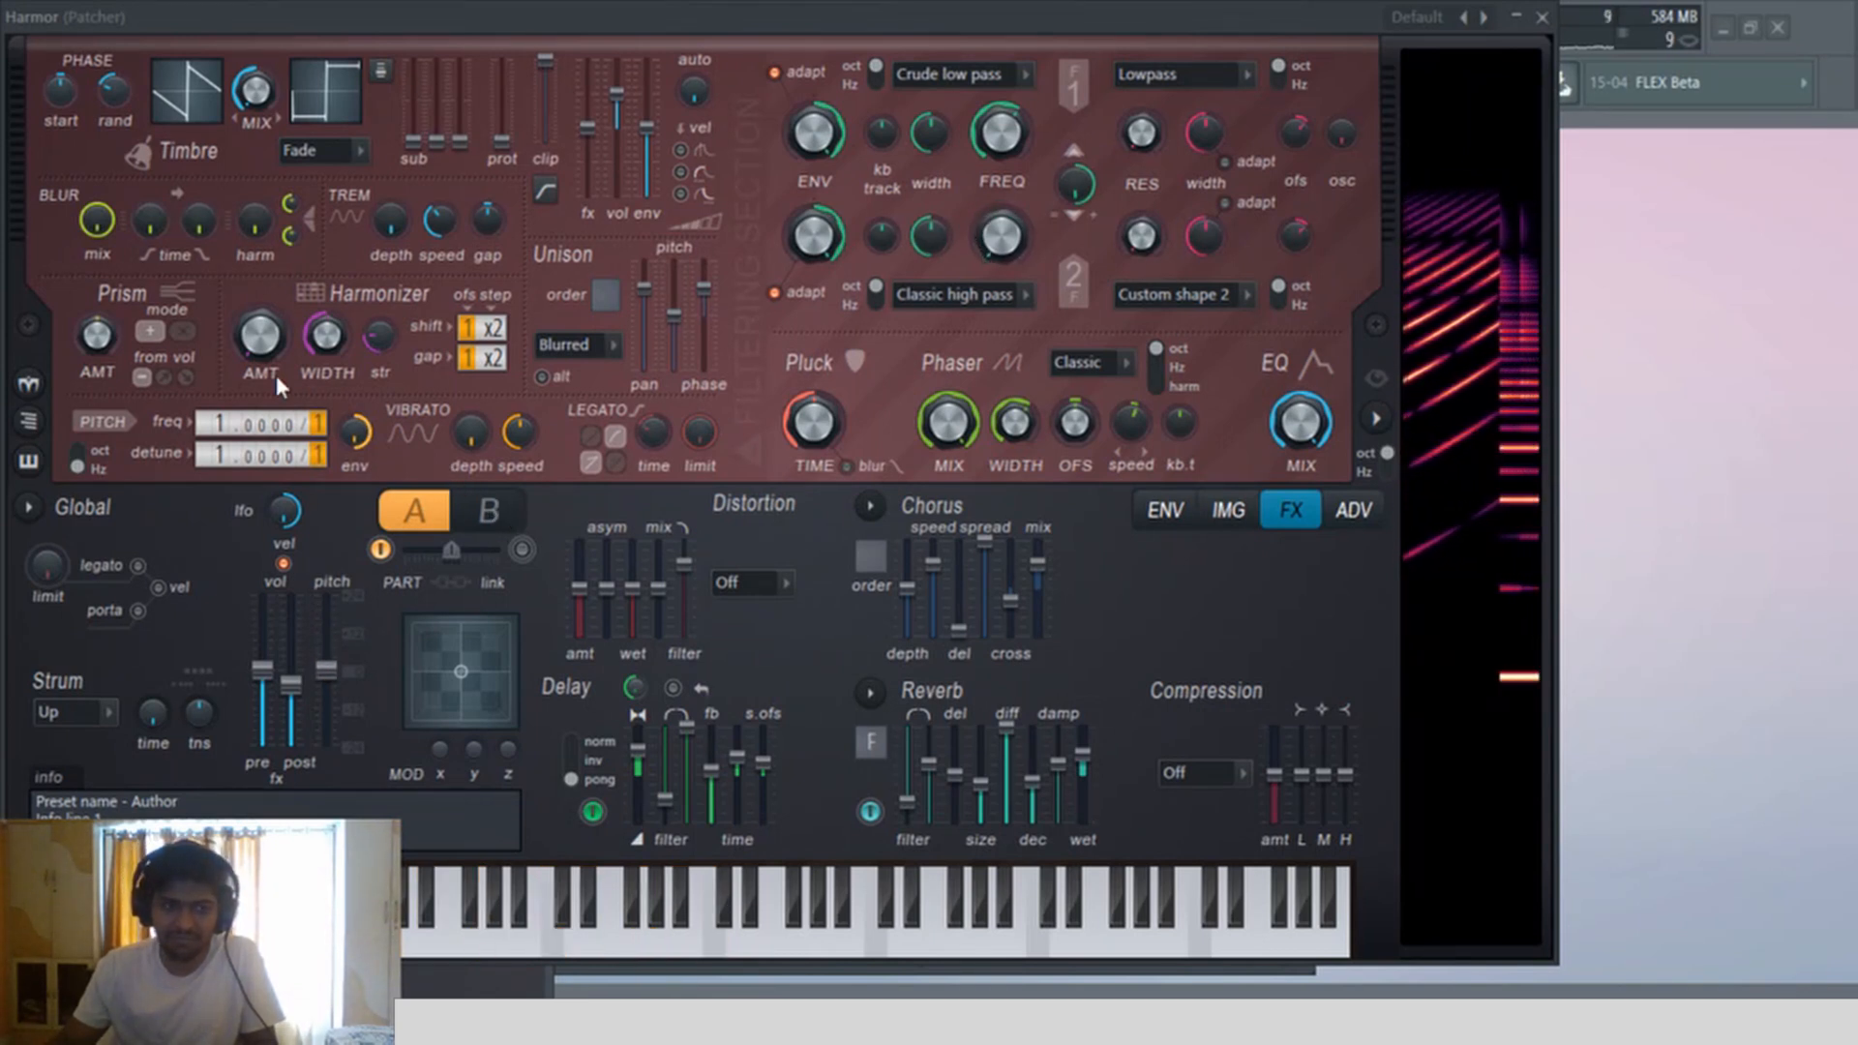
{"action": "right_click", "coordinate": [95, 333]}
{"action": "left_click", "coordinate": [125, 350]}
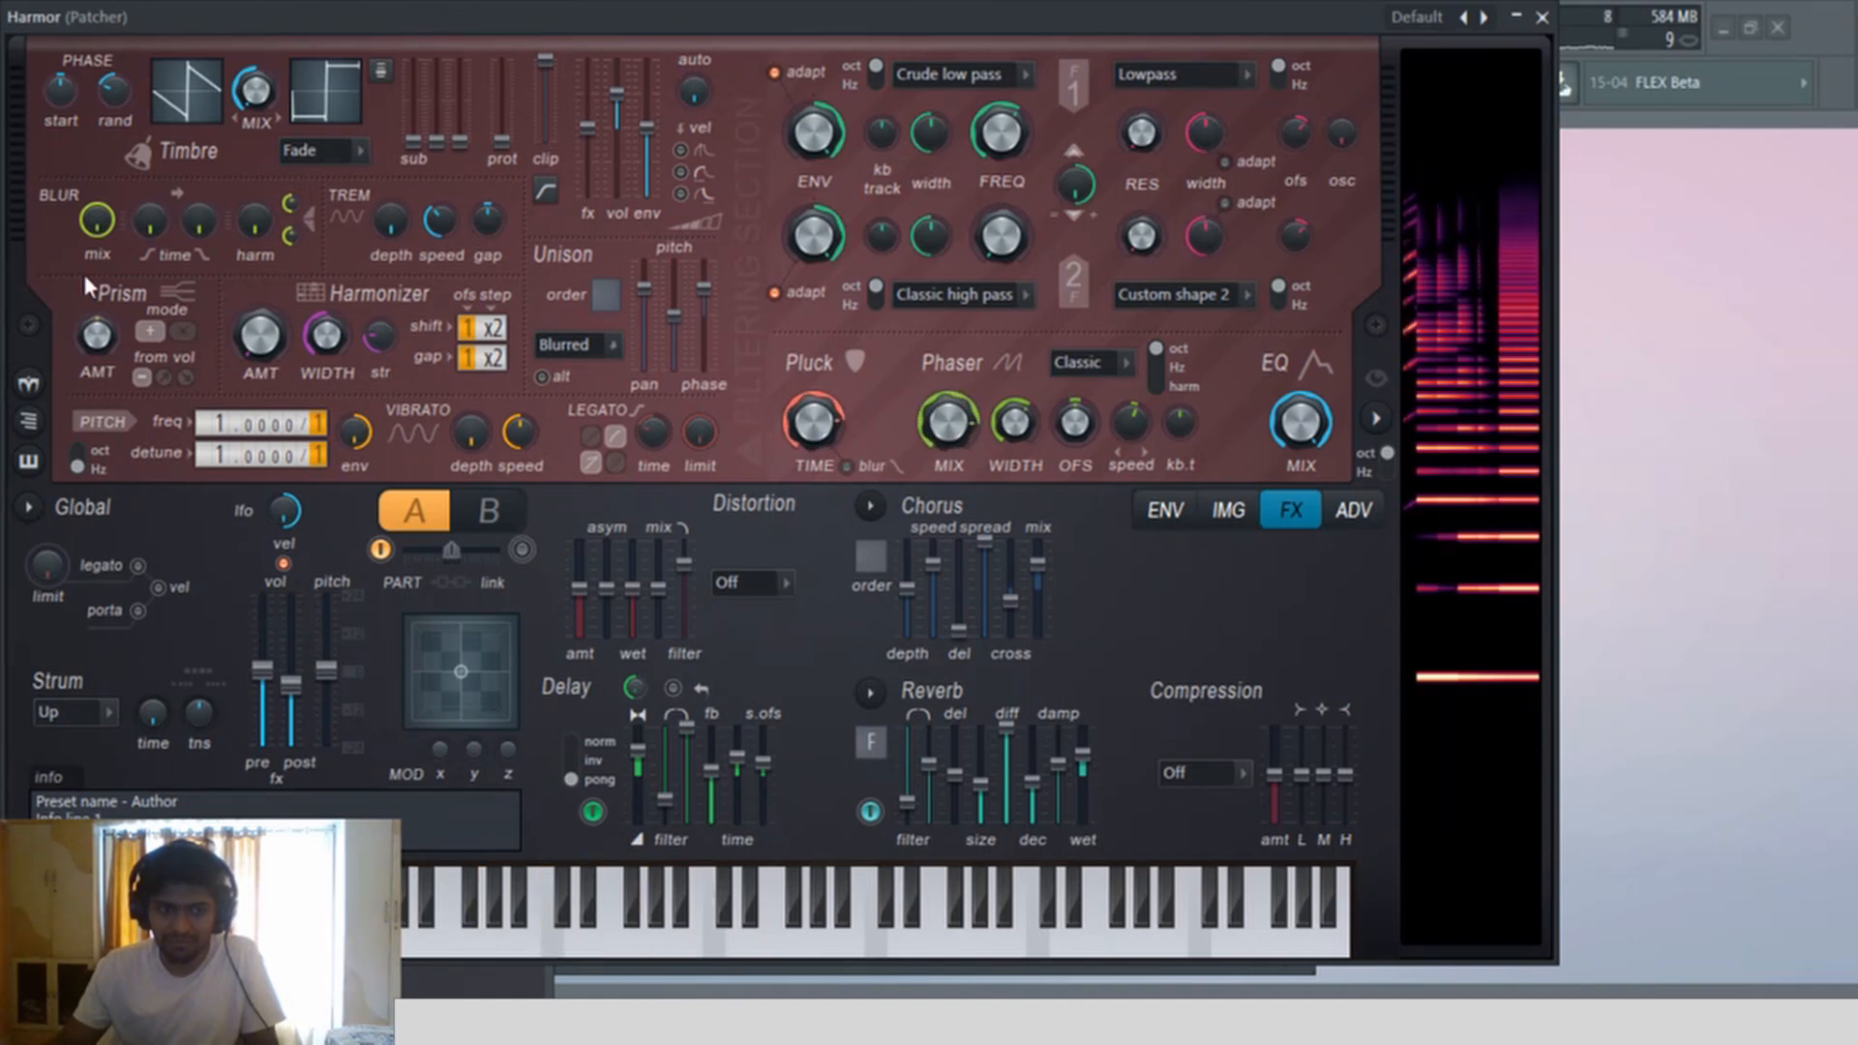
Step: Activate part A's Prism amount parameter and create an automation clip for it
{"action": "right_click", "coordinate": [98, 336]}
{"action": "left_click", "coordinate": [180, 449]}
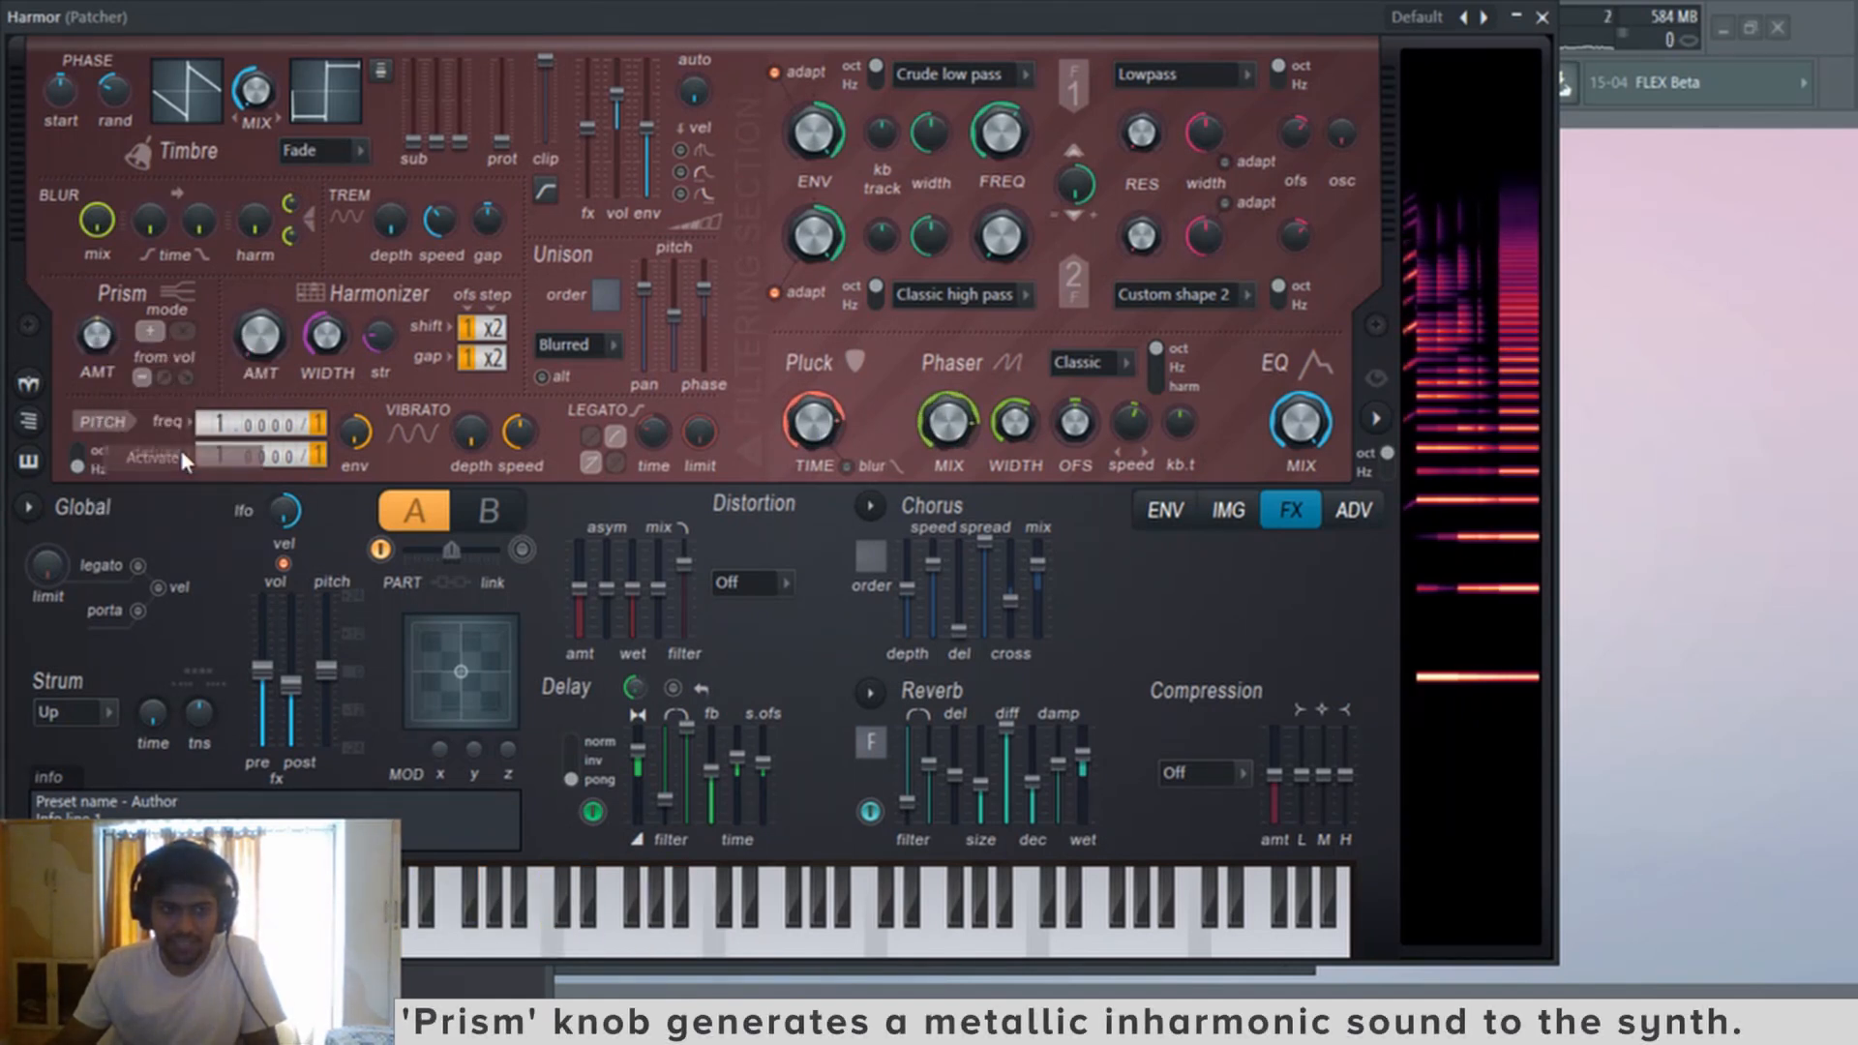
{"action": "right_click", "coordinate": [97, 336]}
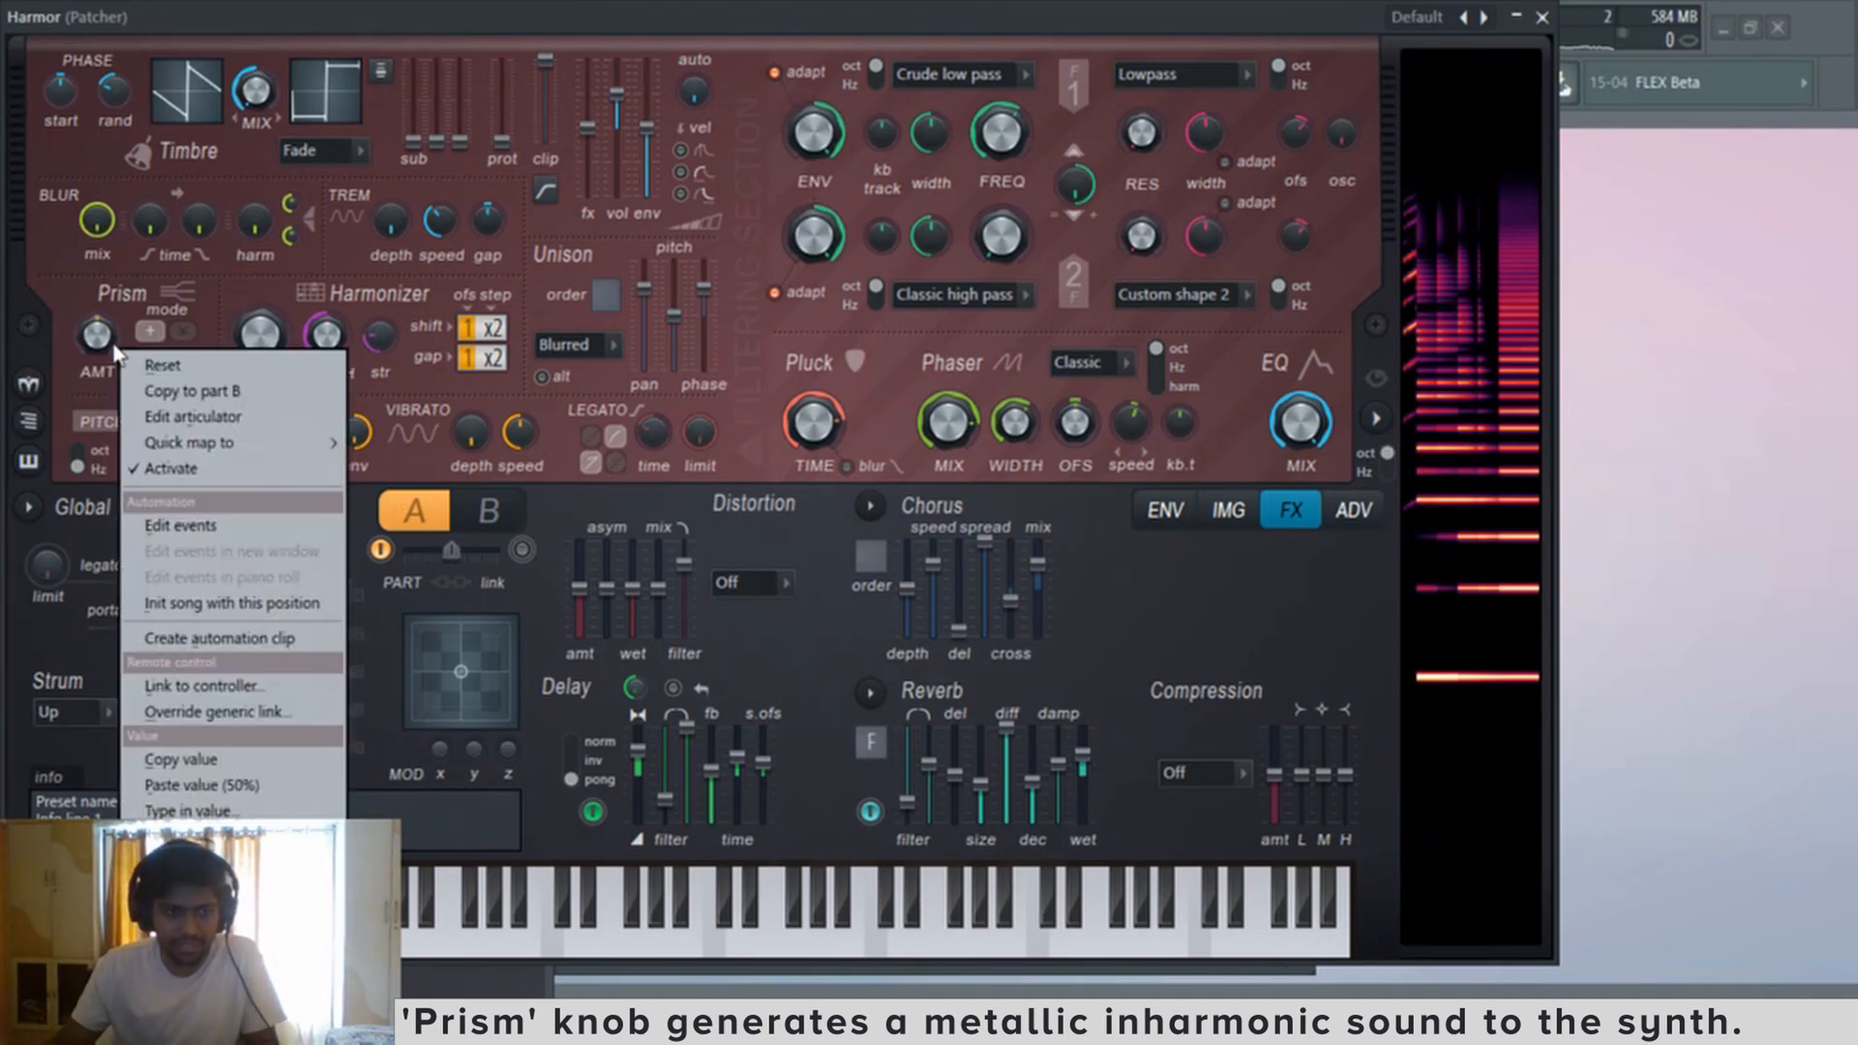
{"action": "left_click", "coordinate": [233, 631]}
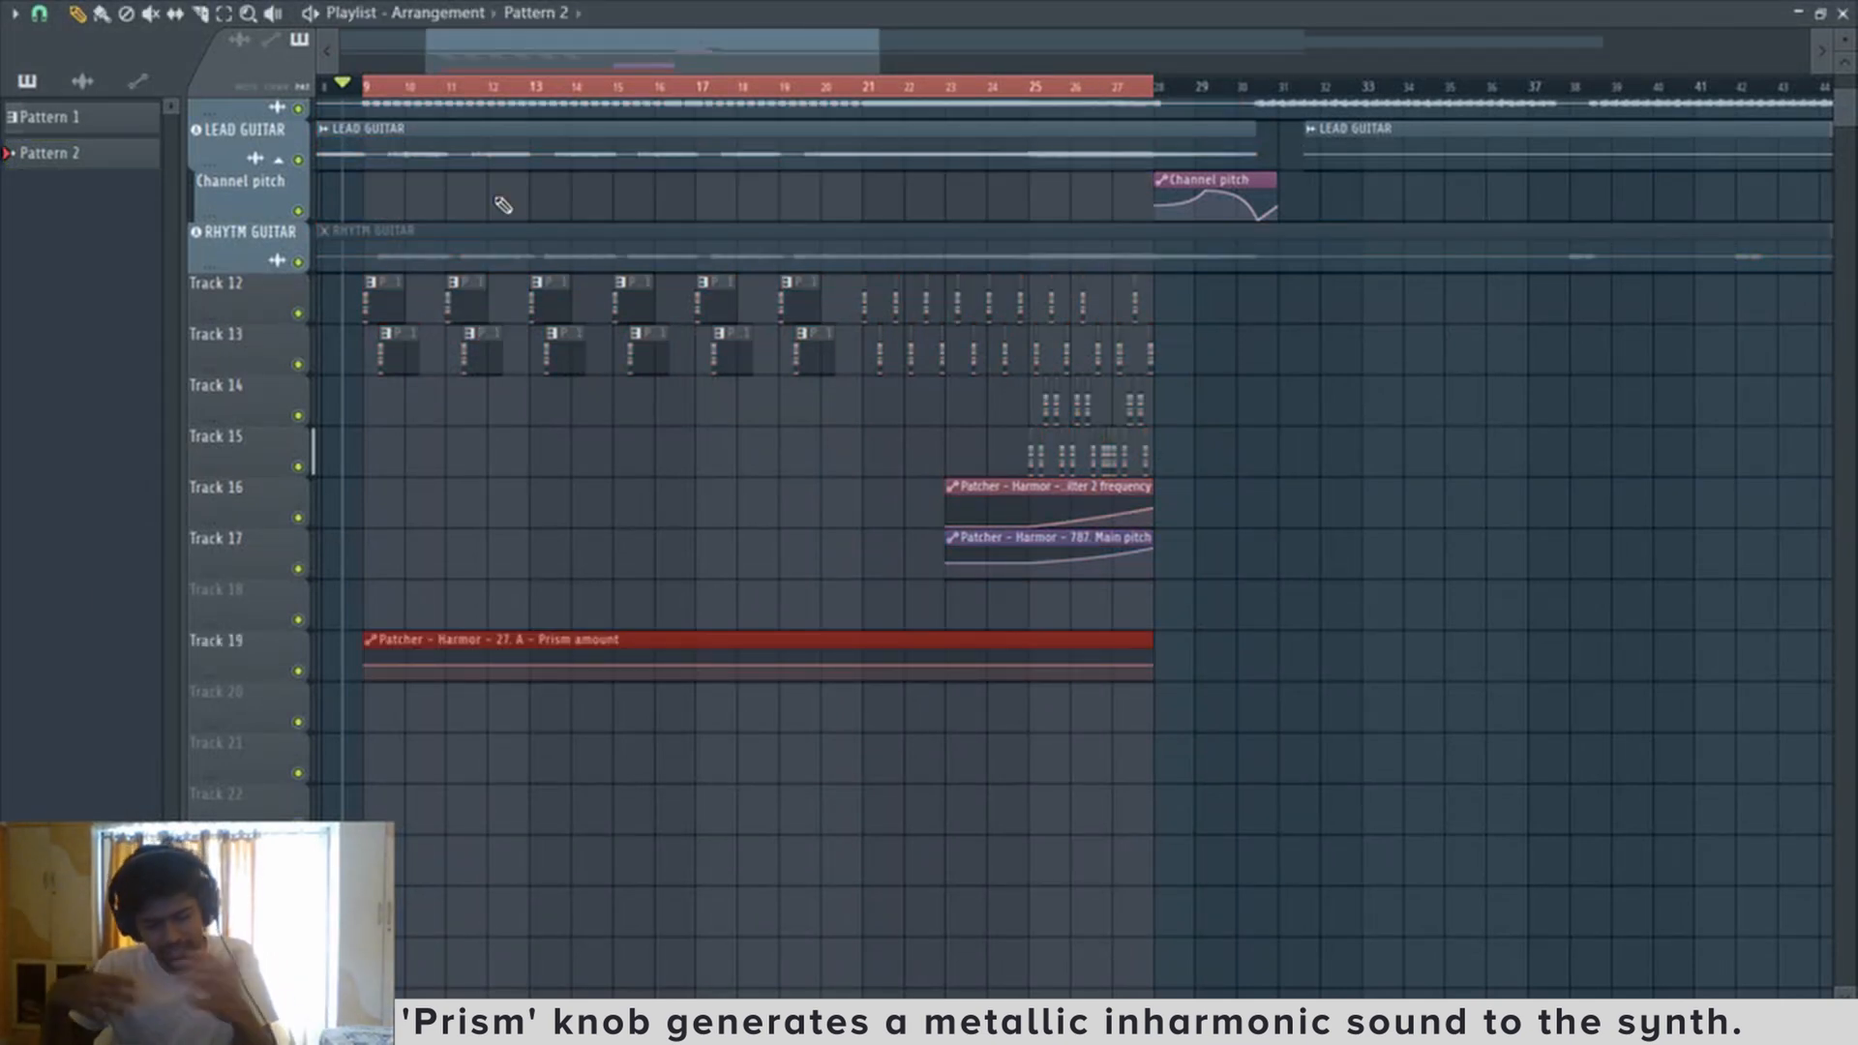
Step: Clear the playlist's time selection and add a control point near bar 18 of the Prism amount automation clip
{"action": "scroll", "coordinate": [542, 523], "scroll_direction": "down", "scroll_amount": 3}
{"action": "key", "text": "ctrl+d"}
{"action": "left_click_drag", "start_coordinate": [404, 324], "coordinate": [1256, 983]}
{"action": "right_click", "coordinate": [1072, 601]}
{"action": "key", "text": "c"}
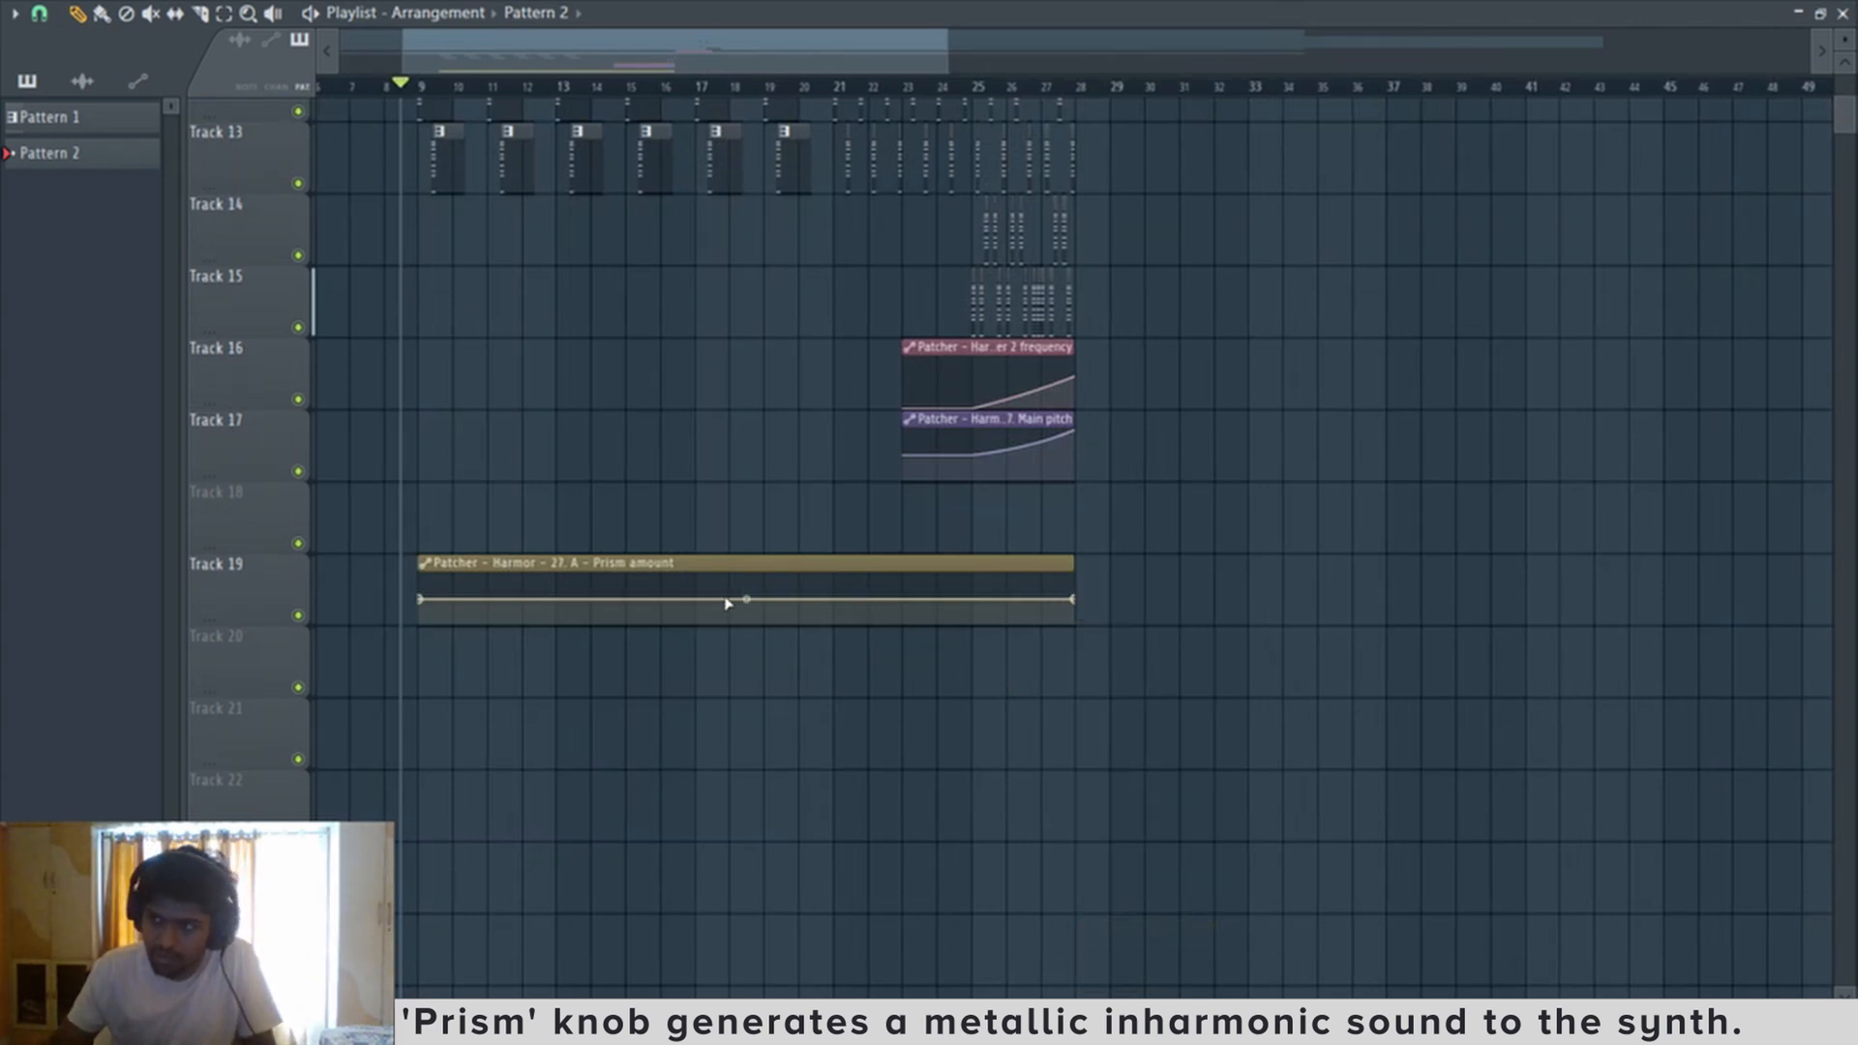
{"action": "right_click", "coordinate": [731, 600]}
{"action": "key", "text": "p"}
{"action": "key", "text": "space"}
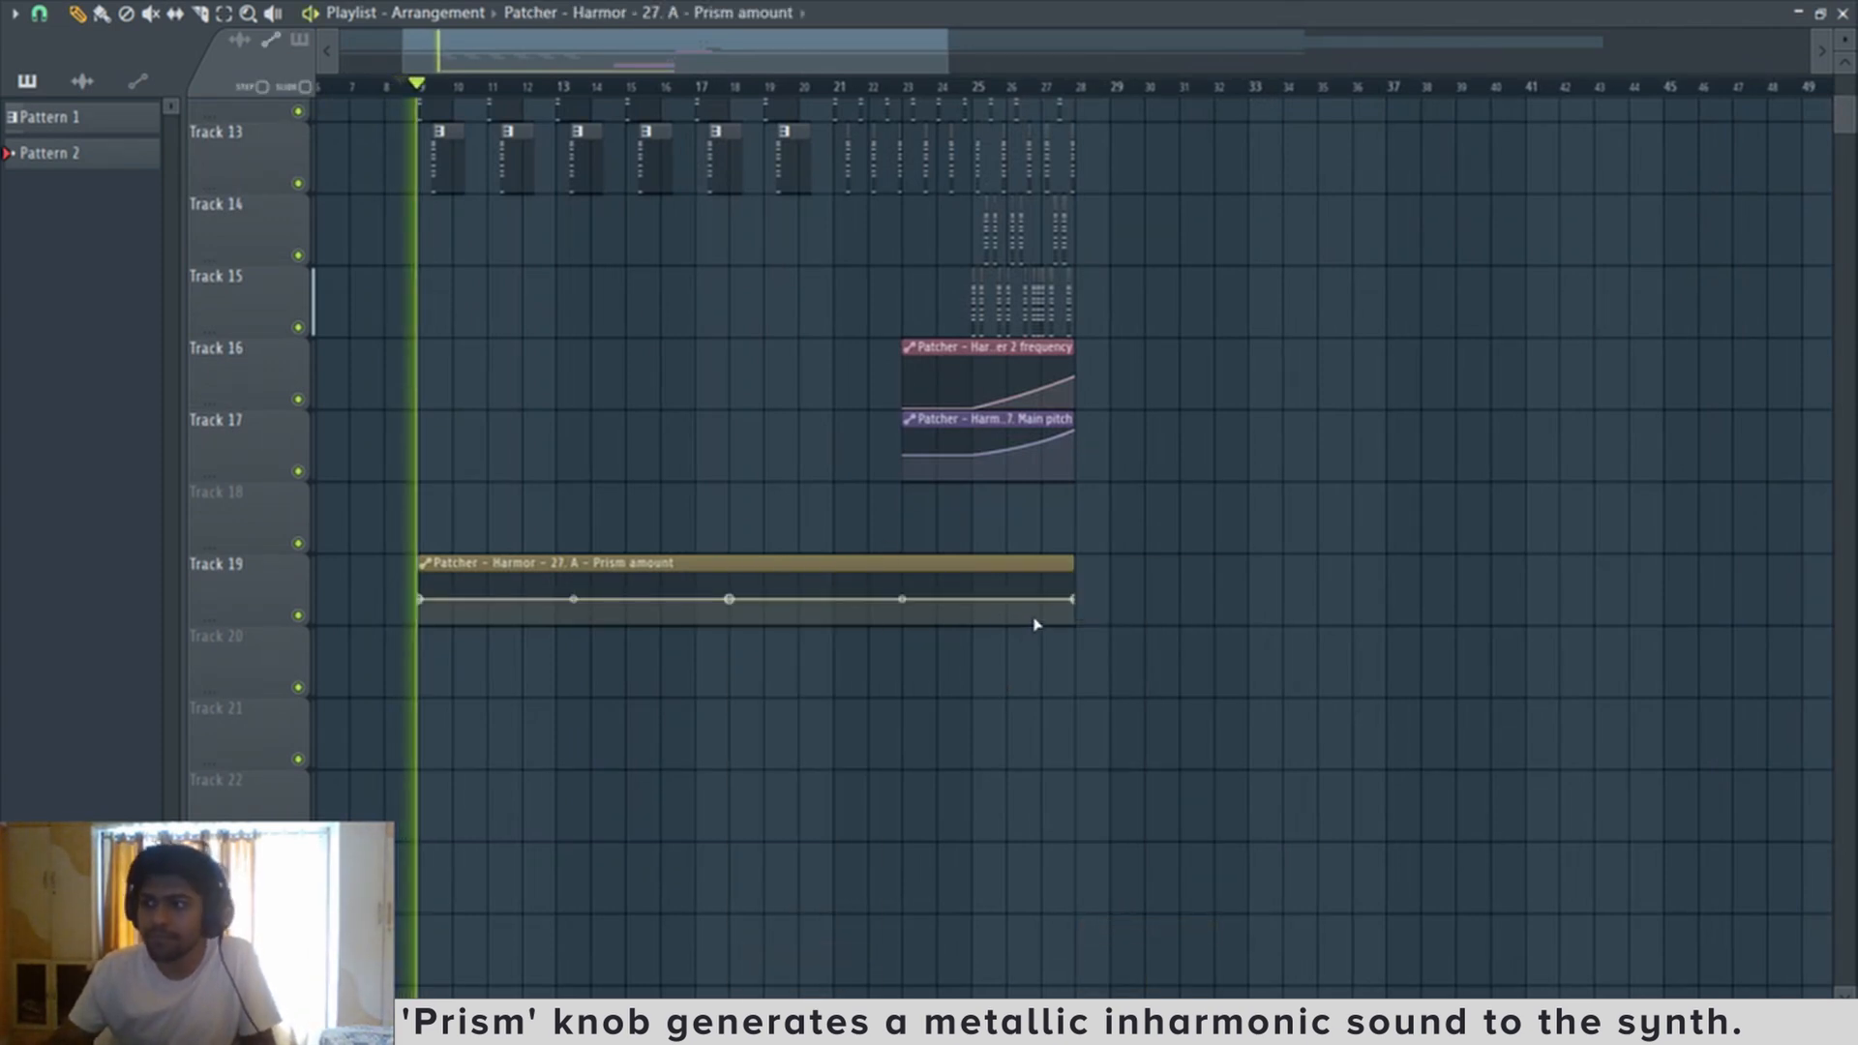
Step: Extend the Prism amount clip to bar 29 and shape a gentle curved rise peaking at bar 28
{"action": "scroll", "coordinate": [1007, 613], "scroll_direction": "up", "scroll_amount": 3}
{"action": "scroll", "coordinate": [1008, 612], "scroll_direction": "down", "scroll_amount": 3}
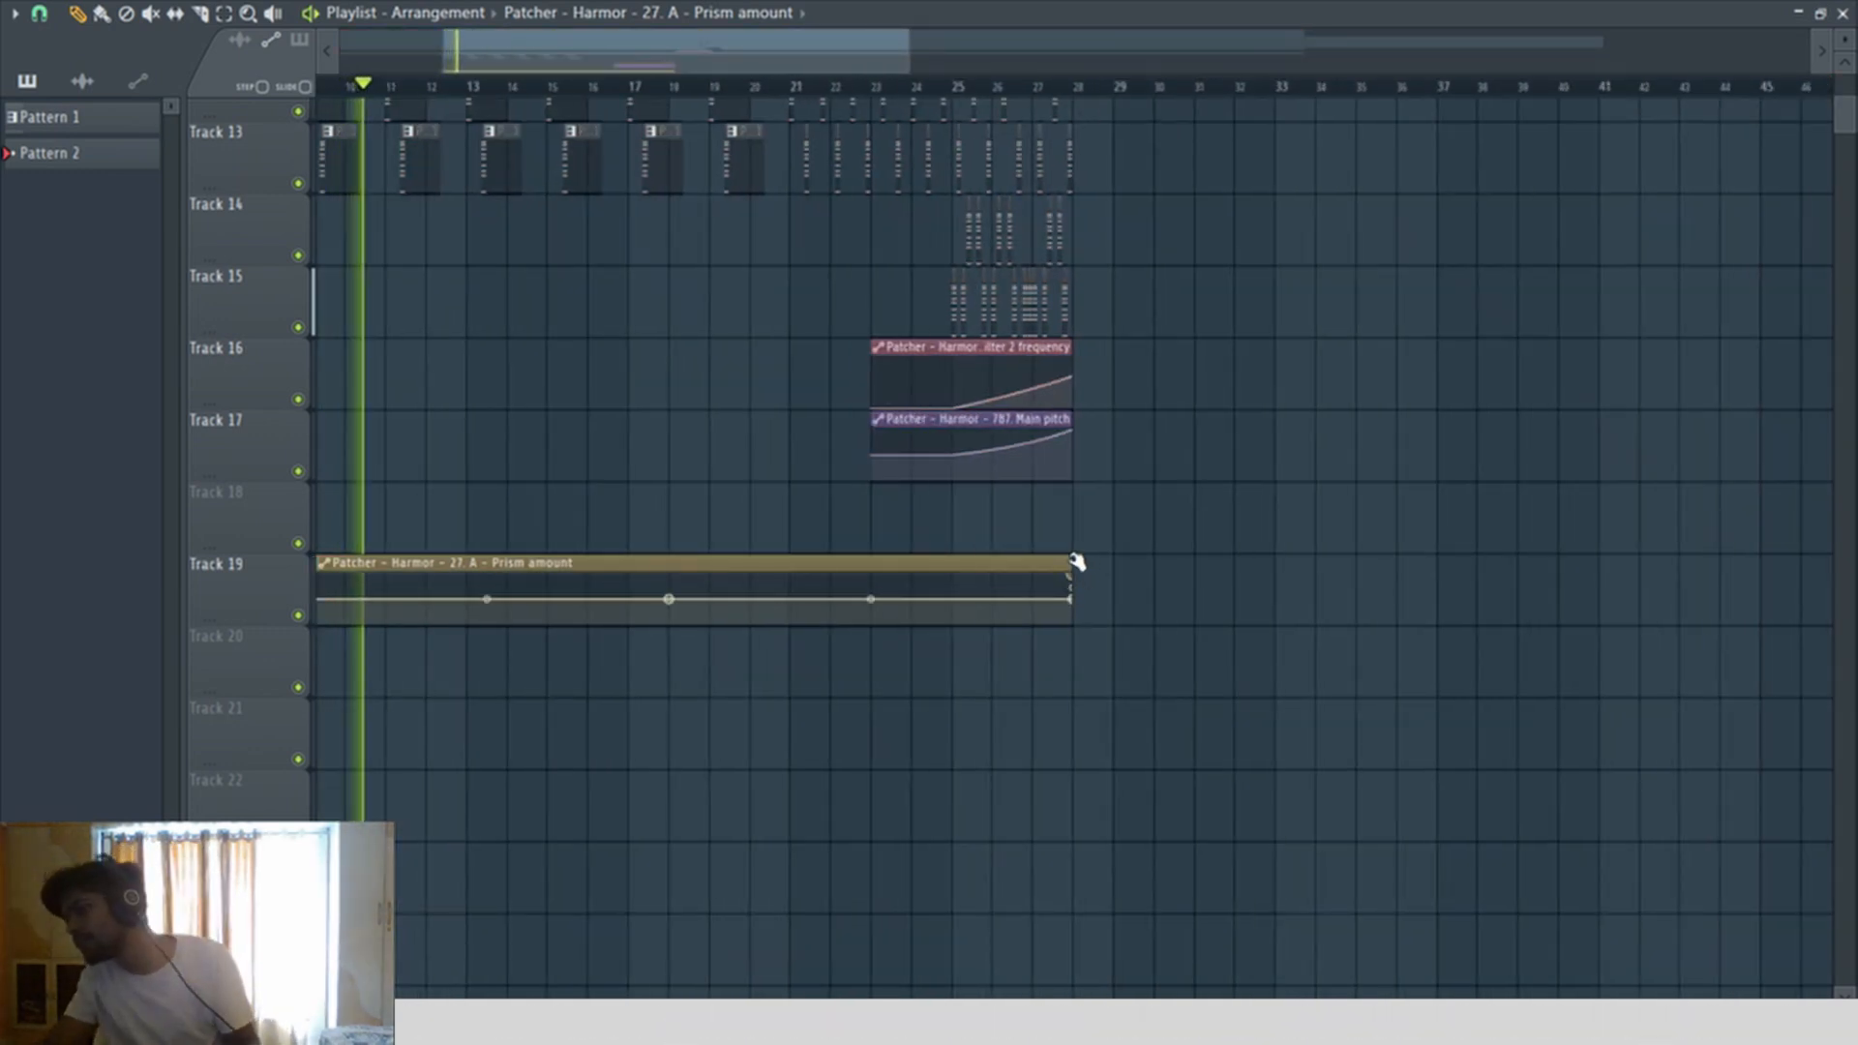
{"action": "mouse_move", "coordinate": [1072, 599]}
{"action": "left_mouse_down"}
{"action": "mouse_move", "coordinate": [1115, 599]}
{"action": "mouse_move", "coordinate": [1071, 573]}
{"action": "left_mouse_up"}
{"action": "right_click", "coordinate": [1073, 591]}
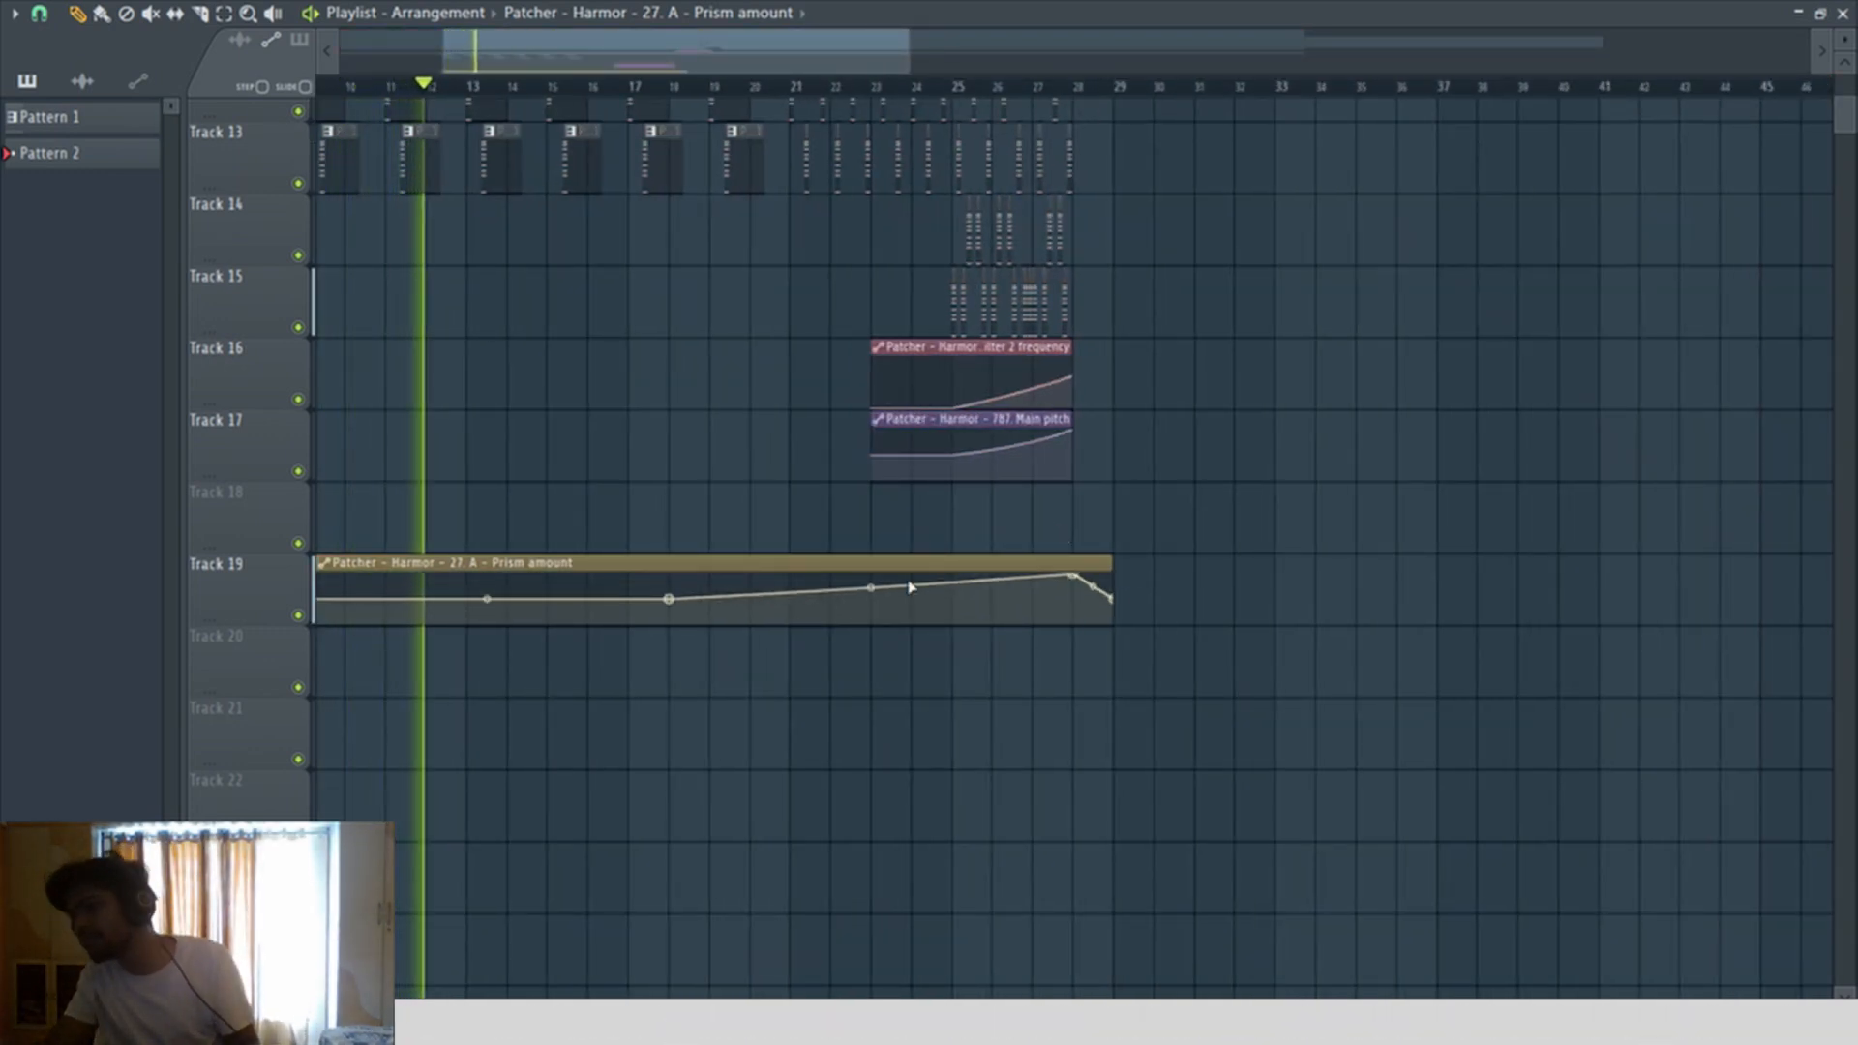
{"action": "scroll", "coordinate": [868, 584], "scroll_direction": "down", "scroll_amount": 3}
{"action": "left_click_drag", "start_coordinate": [813, 588], "coordinate": [928, 590]}
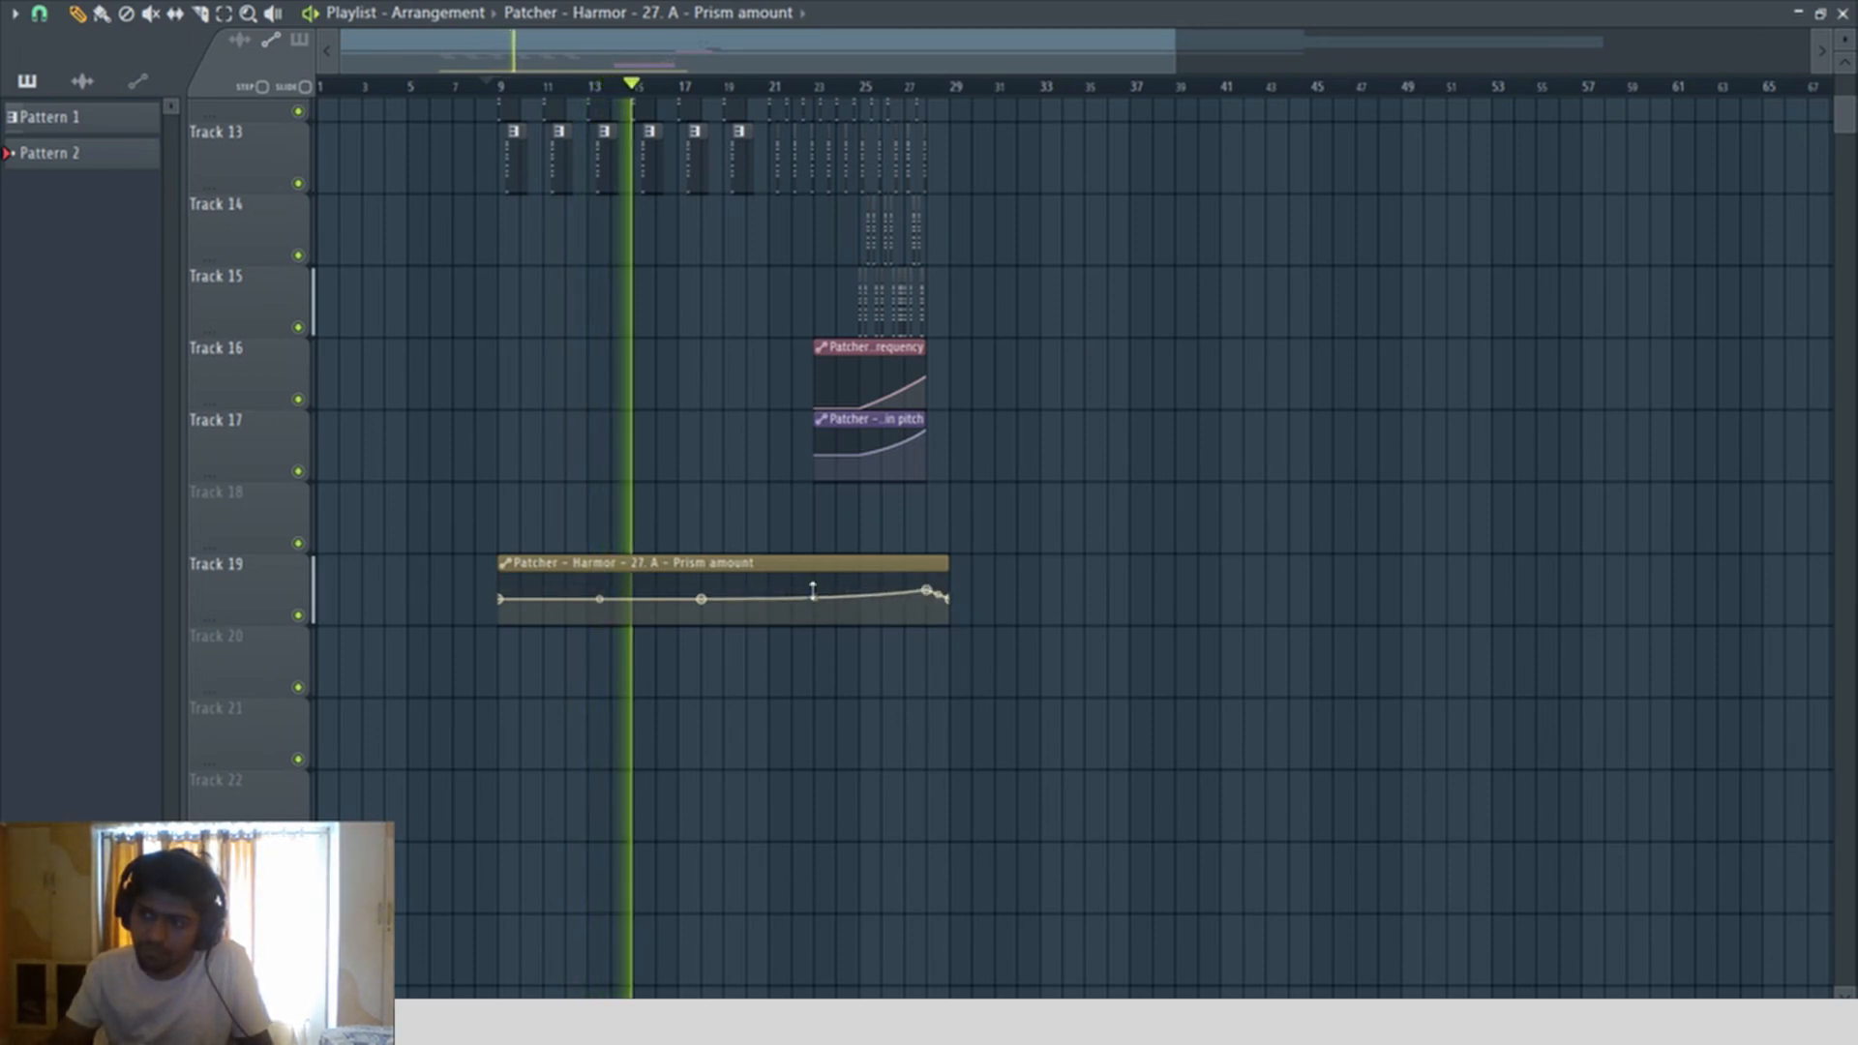
Step: Return to Harmor, reposition its window and watch the visual feedback while the automated build-up plays
{"action": "left_click_drag", "start_coordinate": [1078, 688], "coordinate": [426, 171]}
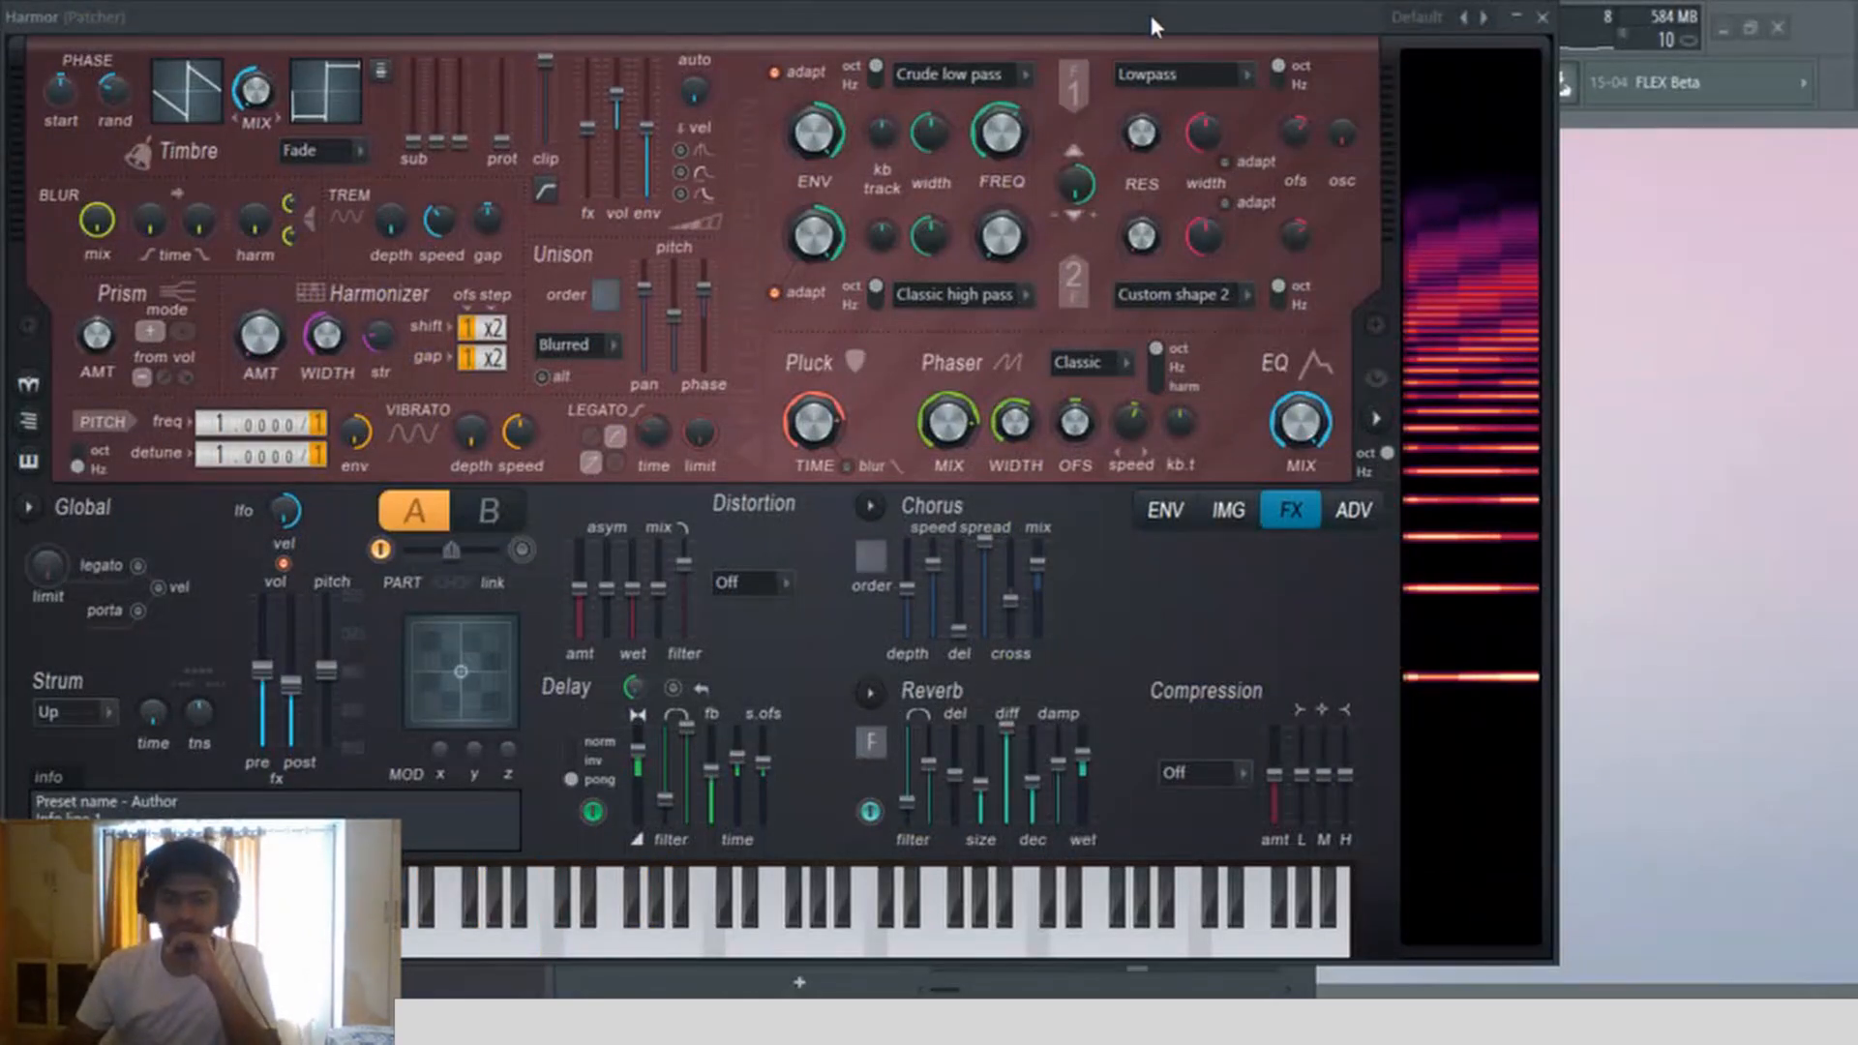
{"action": "left_click_drag", "start_coordinate": [1144, 12], "coordinate": [1176, 32]}
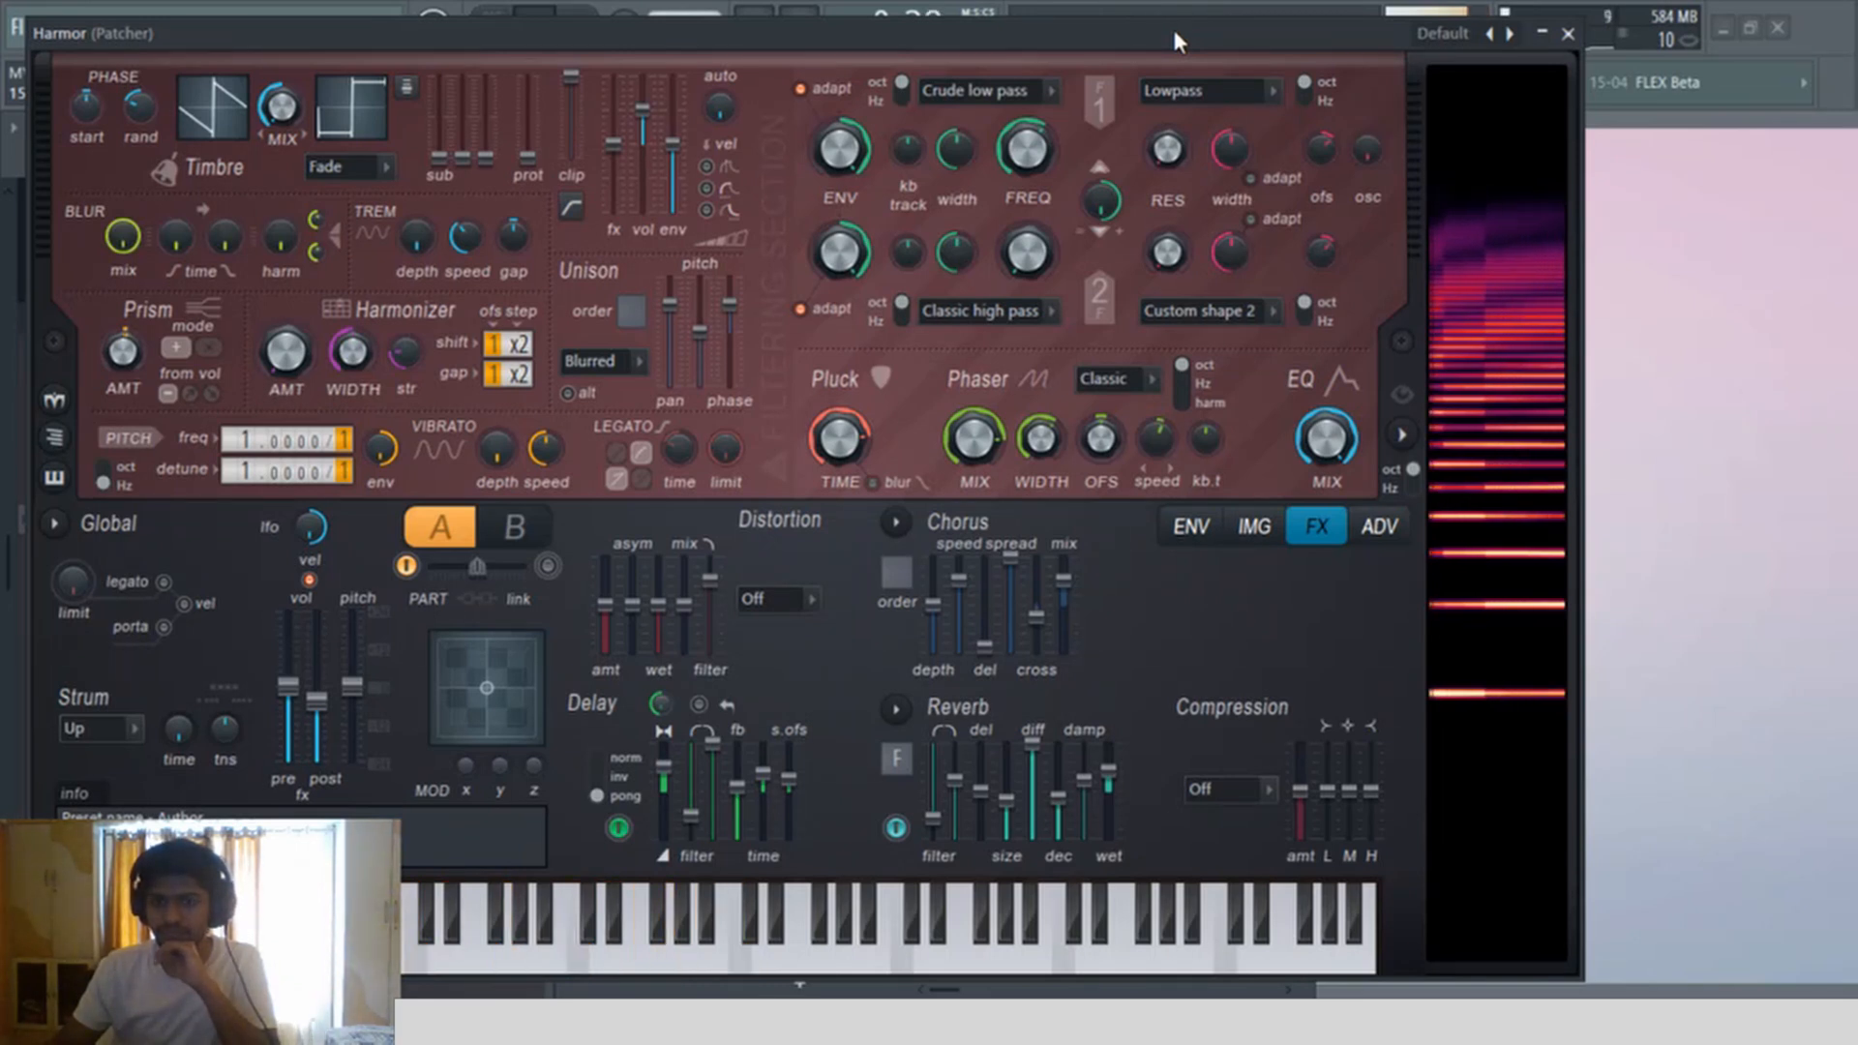
{"action": "left_click_drag", "start_coordinate": [1175, 39], "coordinate": [1177, 21]}
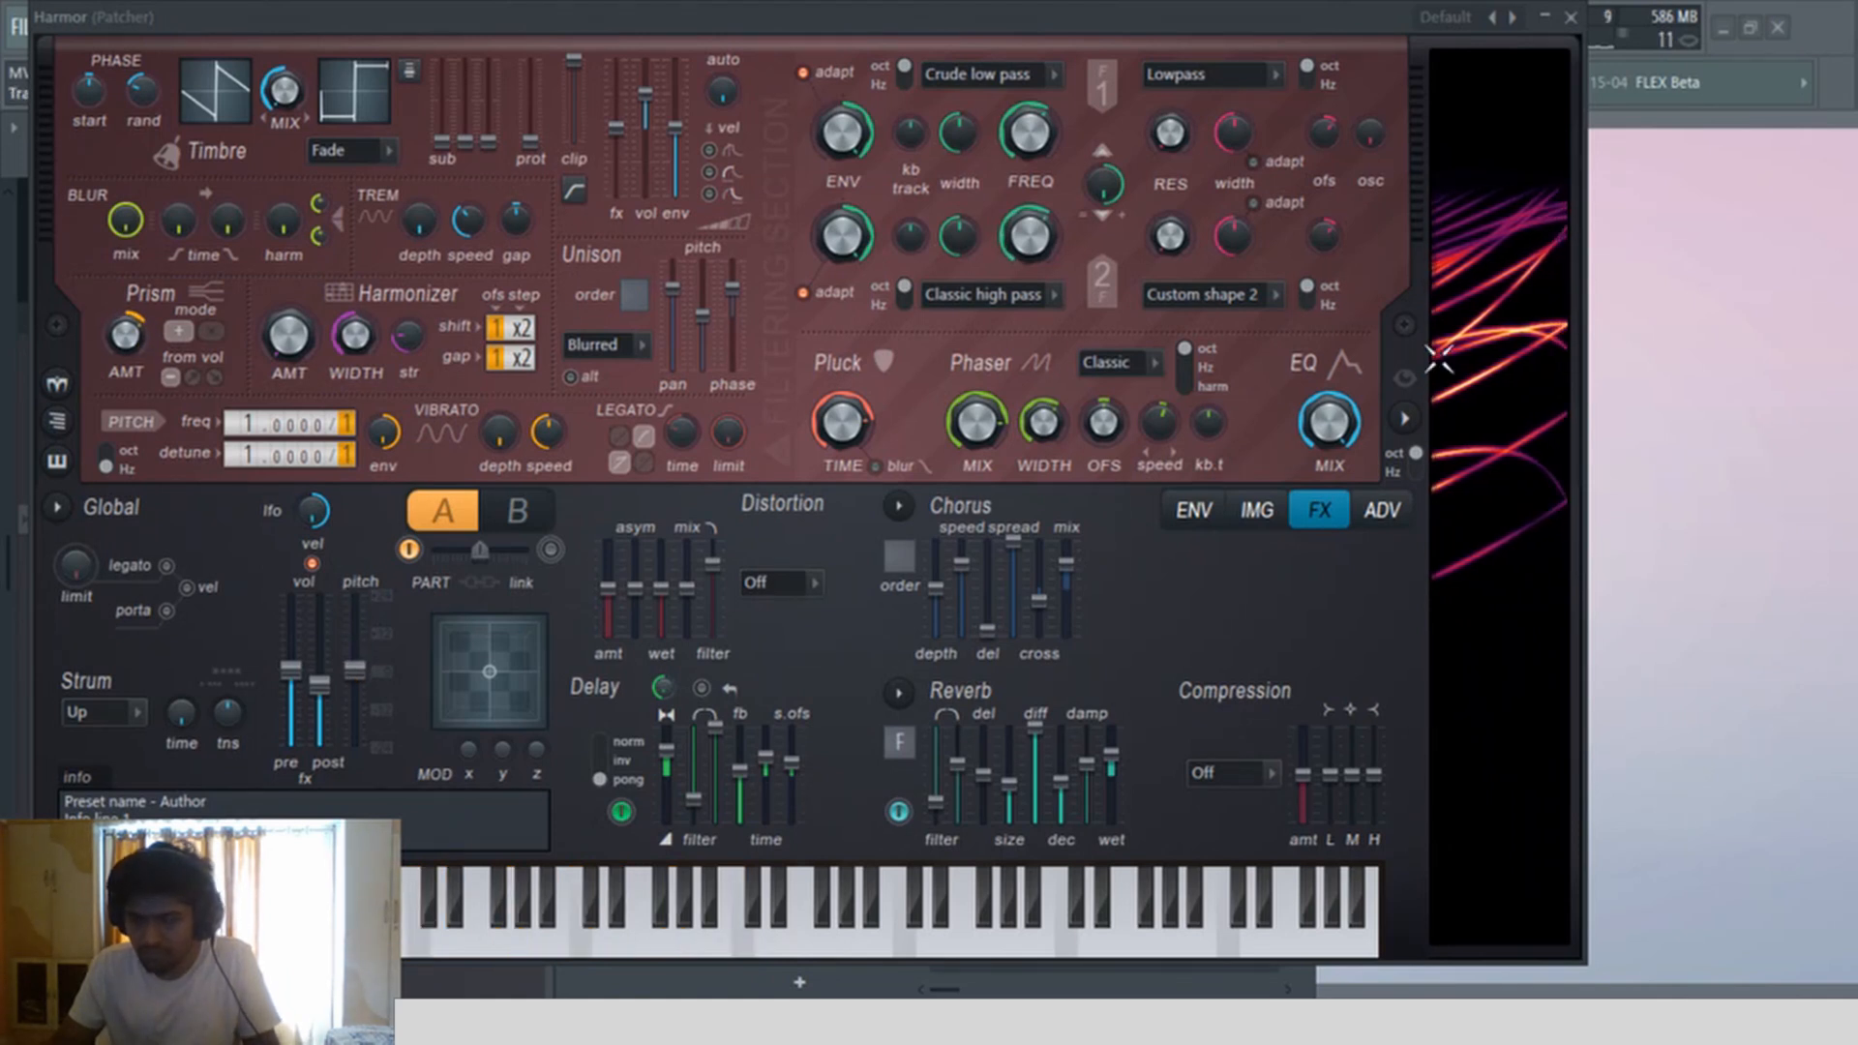
Step: Turn off Harmor's reverb and delay, and restart playback in song mode to hear the build-up without them
{"action": "left_click_drag", "start_coordinate": [223, 21], "coordinate": [266, 100]}
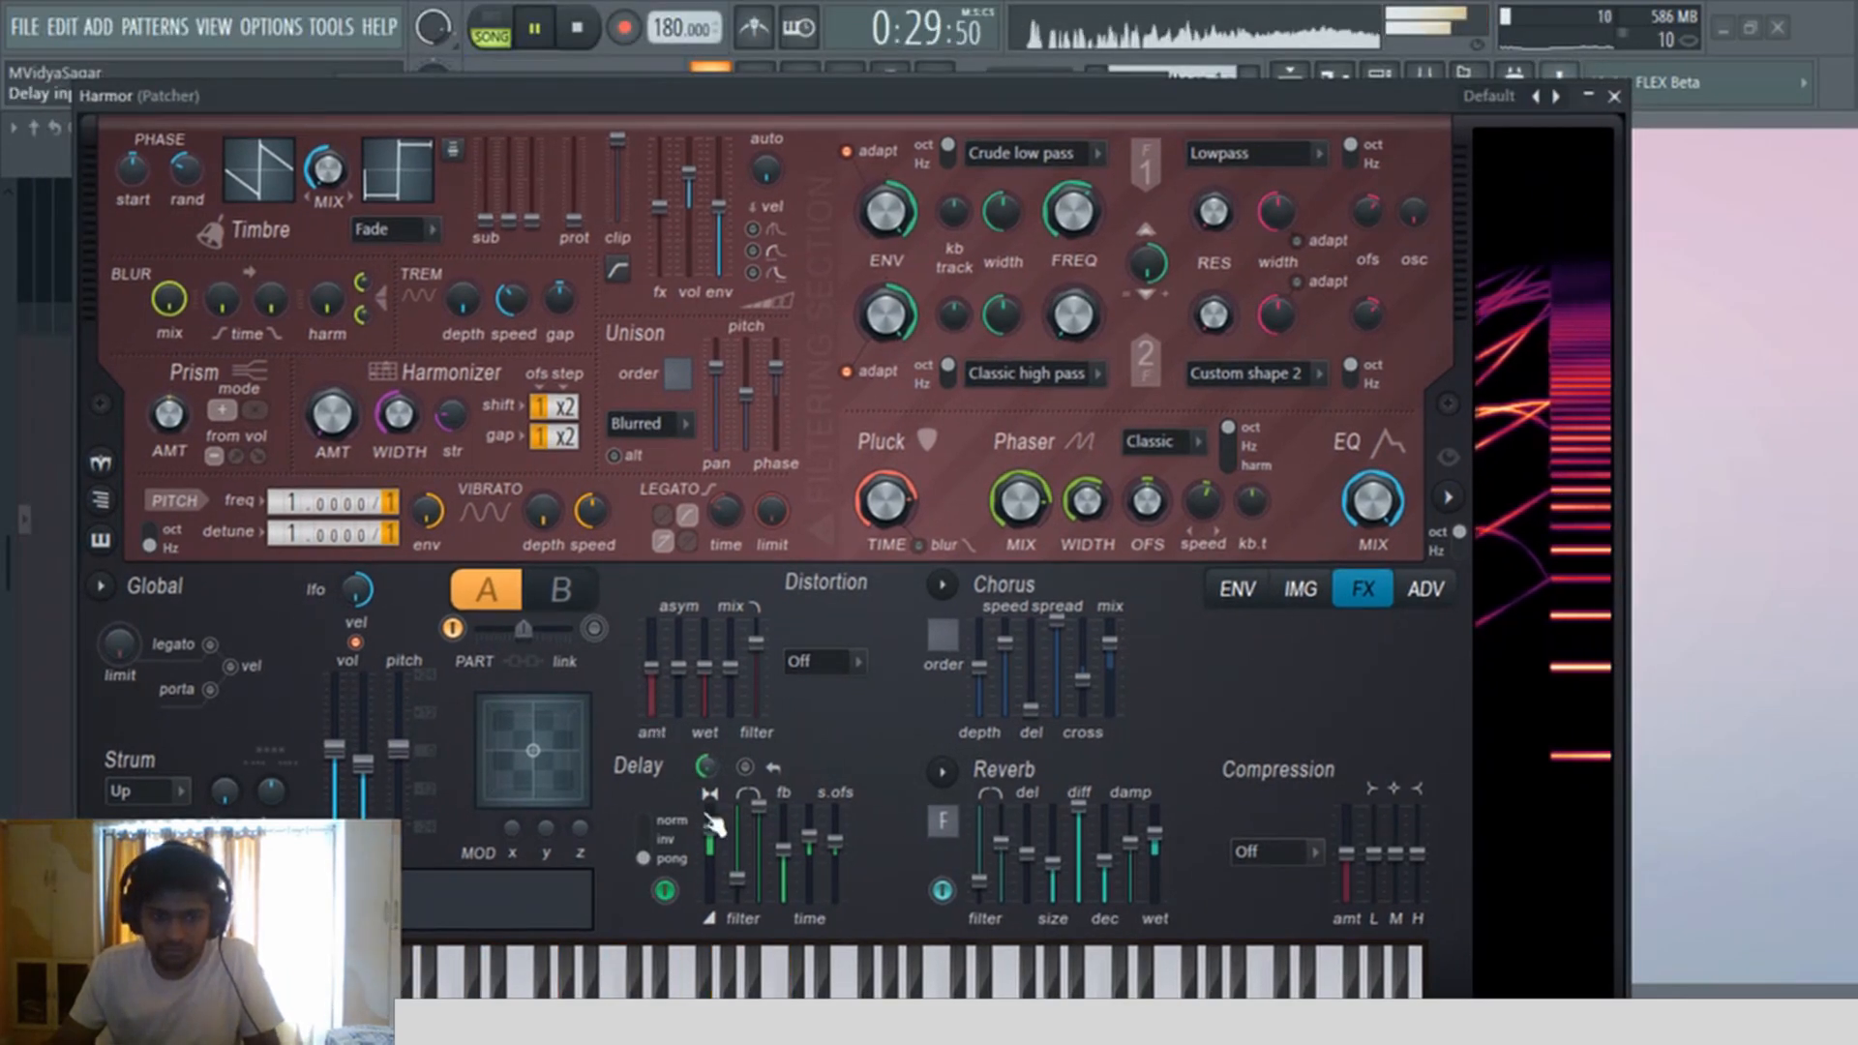
{"action": "left_click_drag", "start_coordinate": [397, 750], "coordinate": [398, 713]}
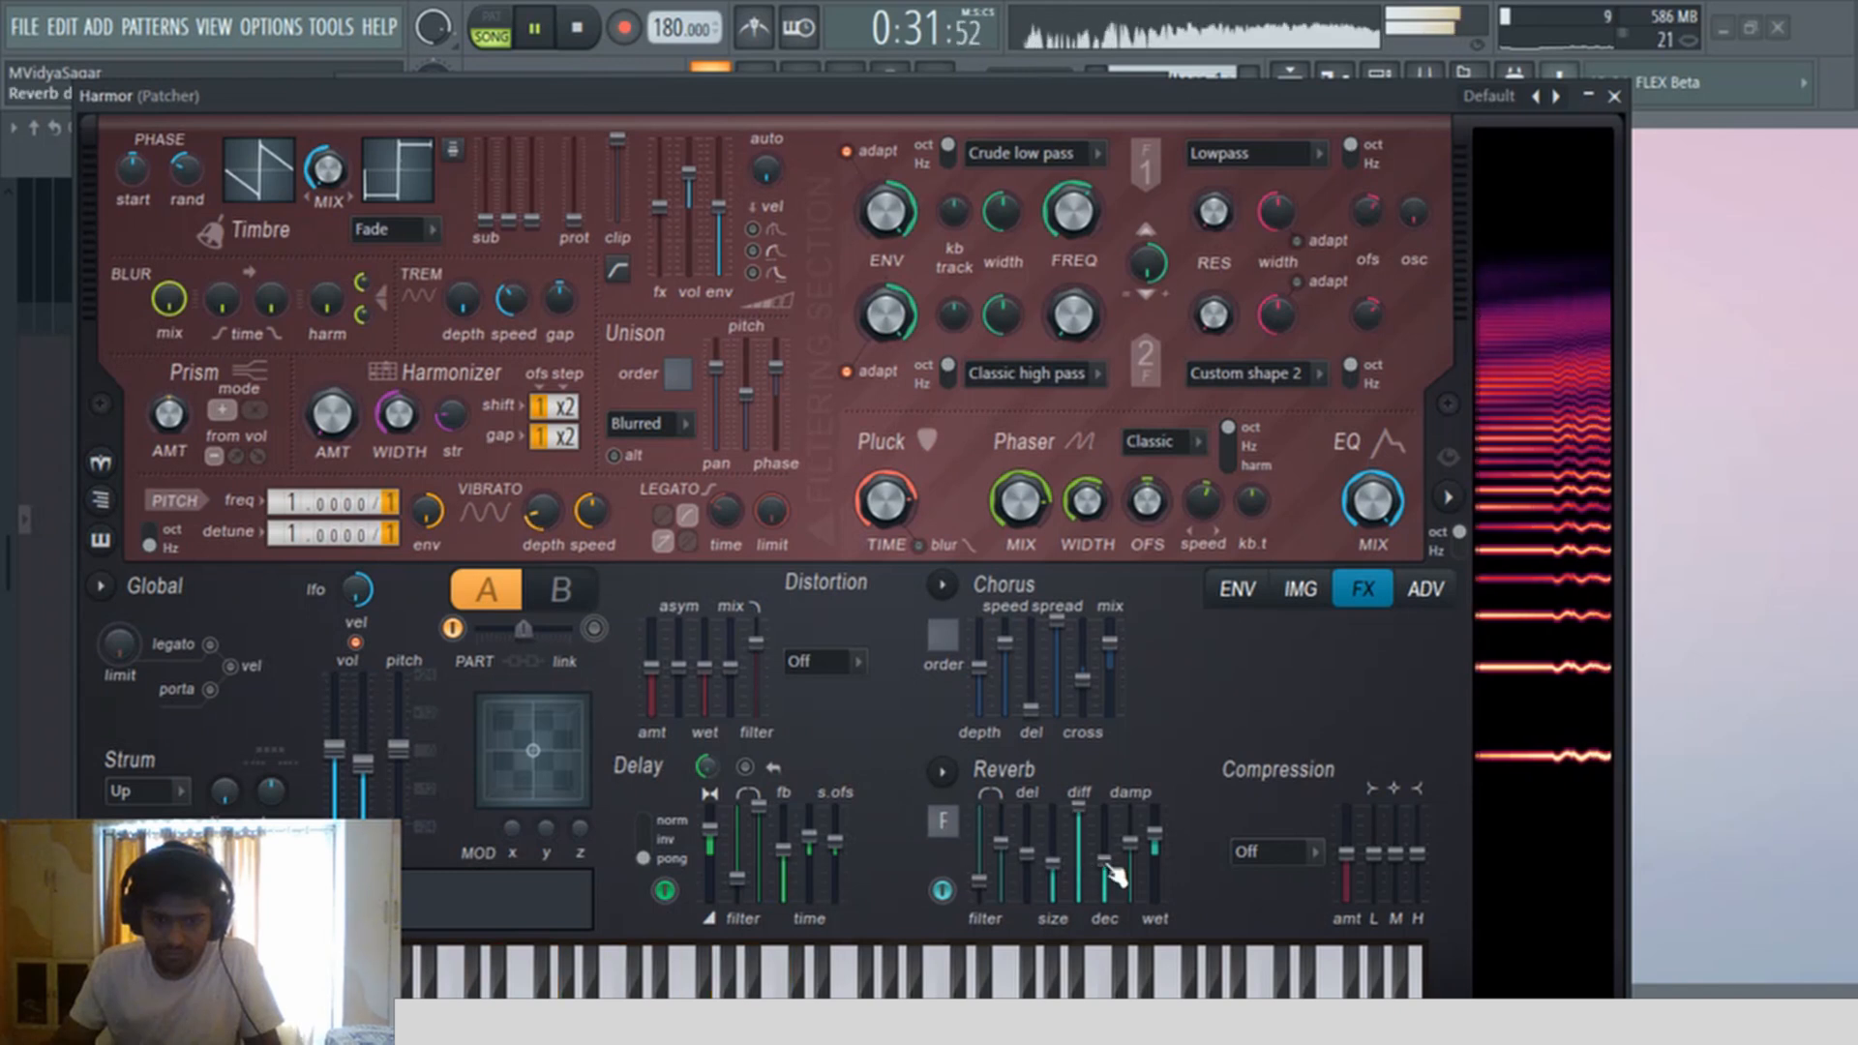
{"action": "left_click", "coordinate": [941, 890]}
{"action": "left_click", "coordinate": [664, 889]}
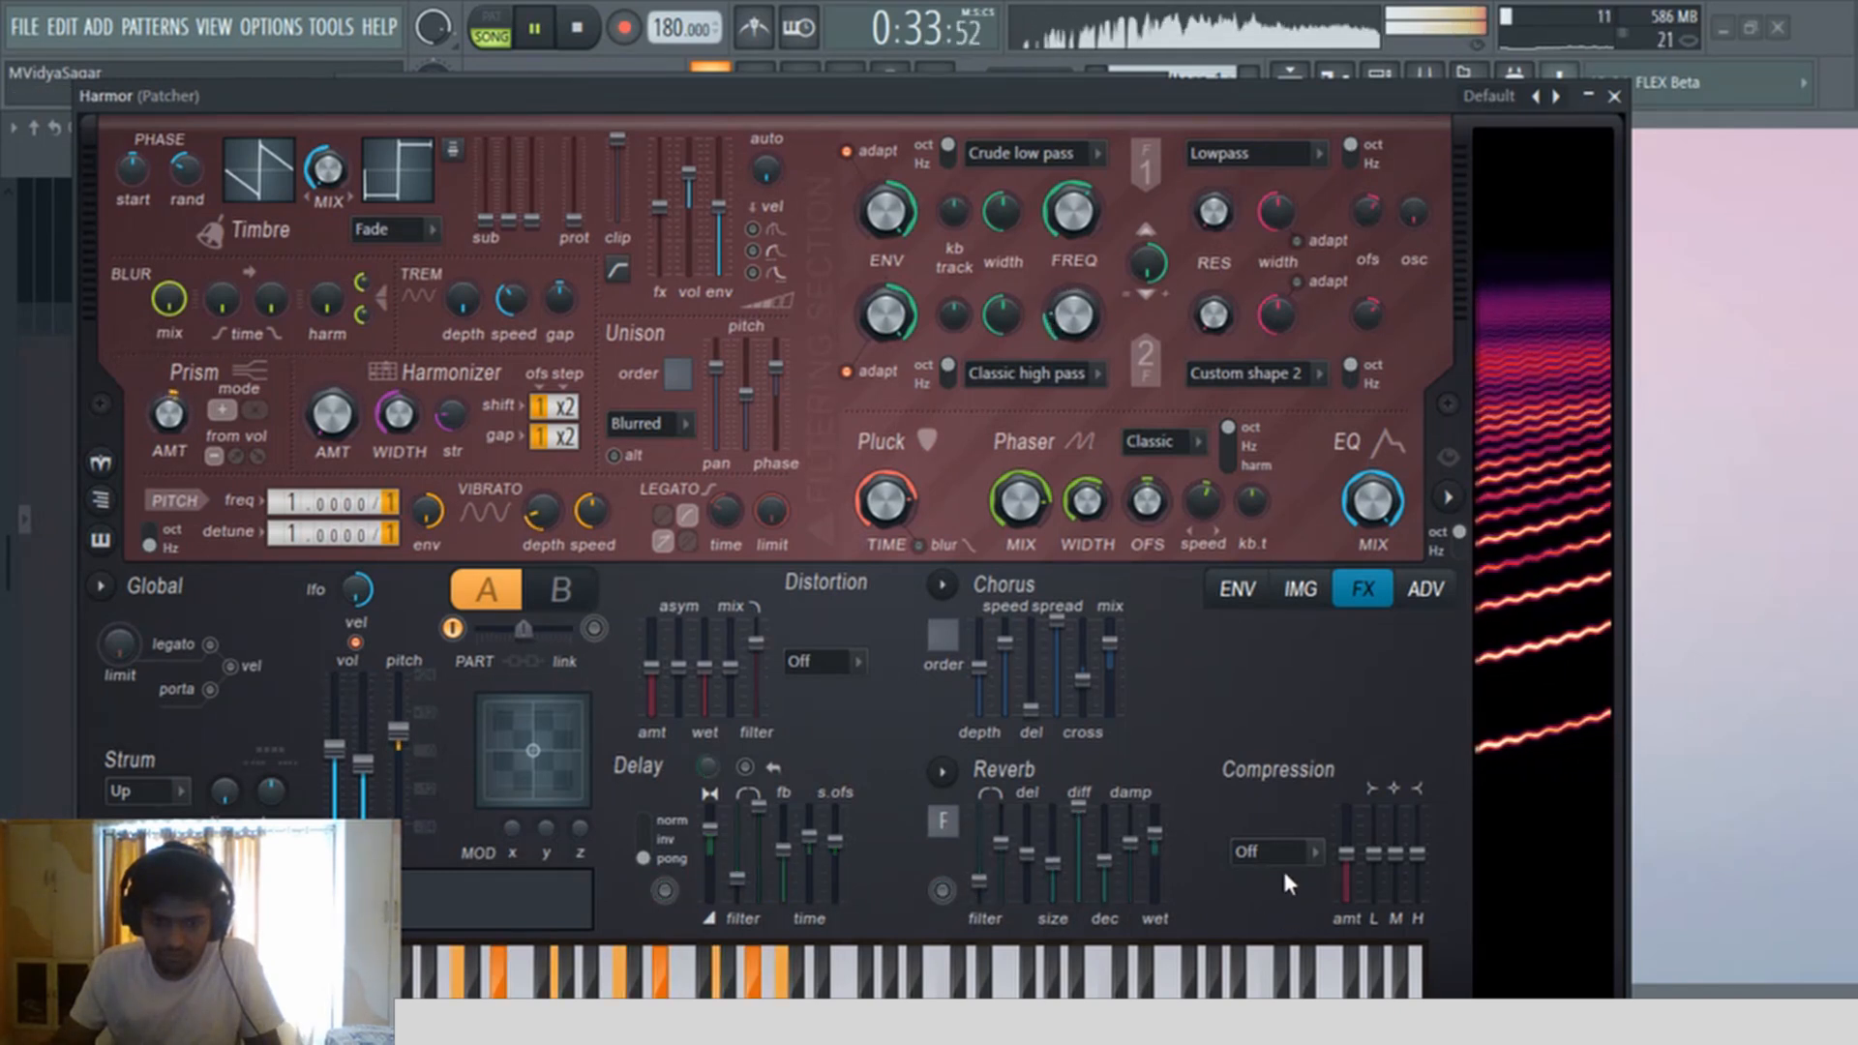
{"action": "key", "text": "space"}
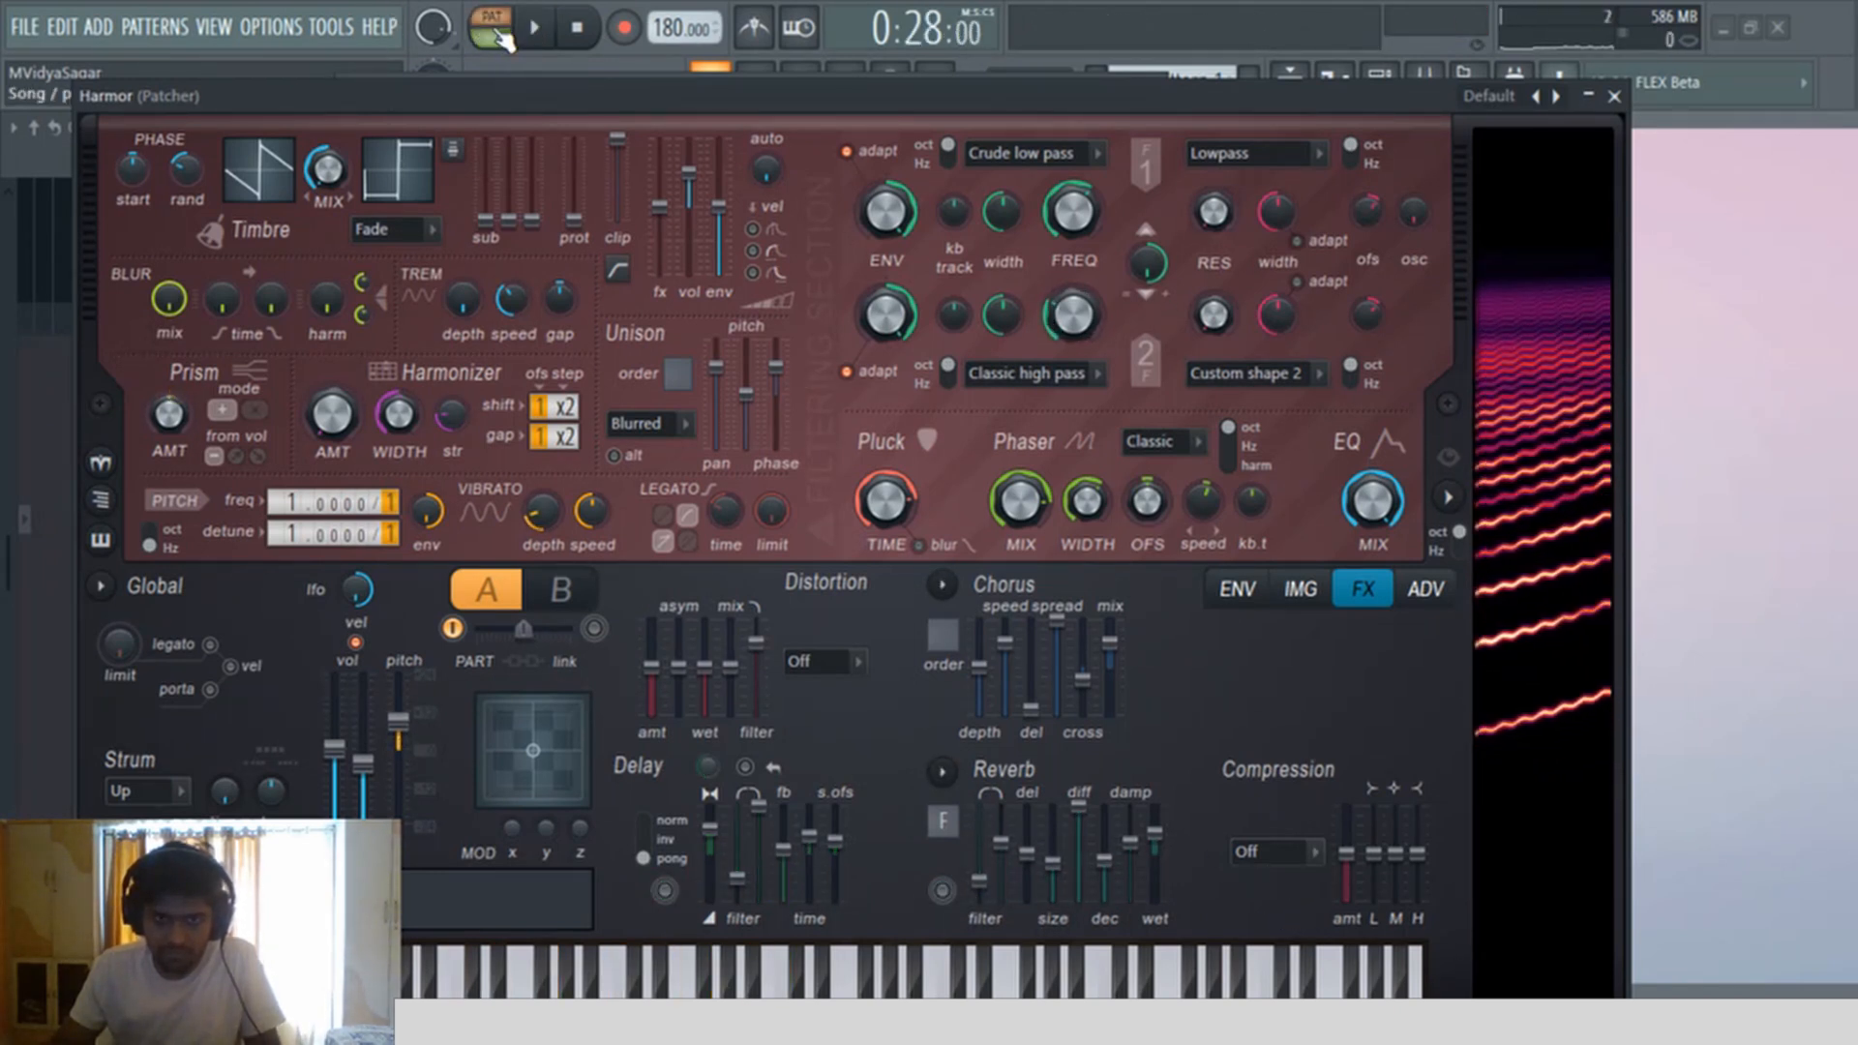
{"action": "left_click", "coordinate": [501, 35]}
{"action": "key", "text": "space"}
{"action": "key", "text": "l"}
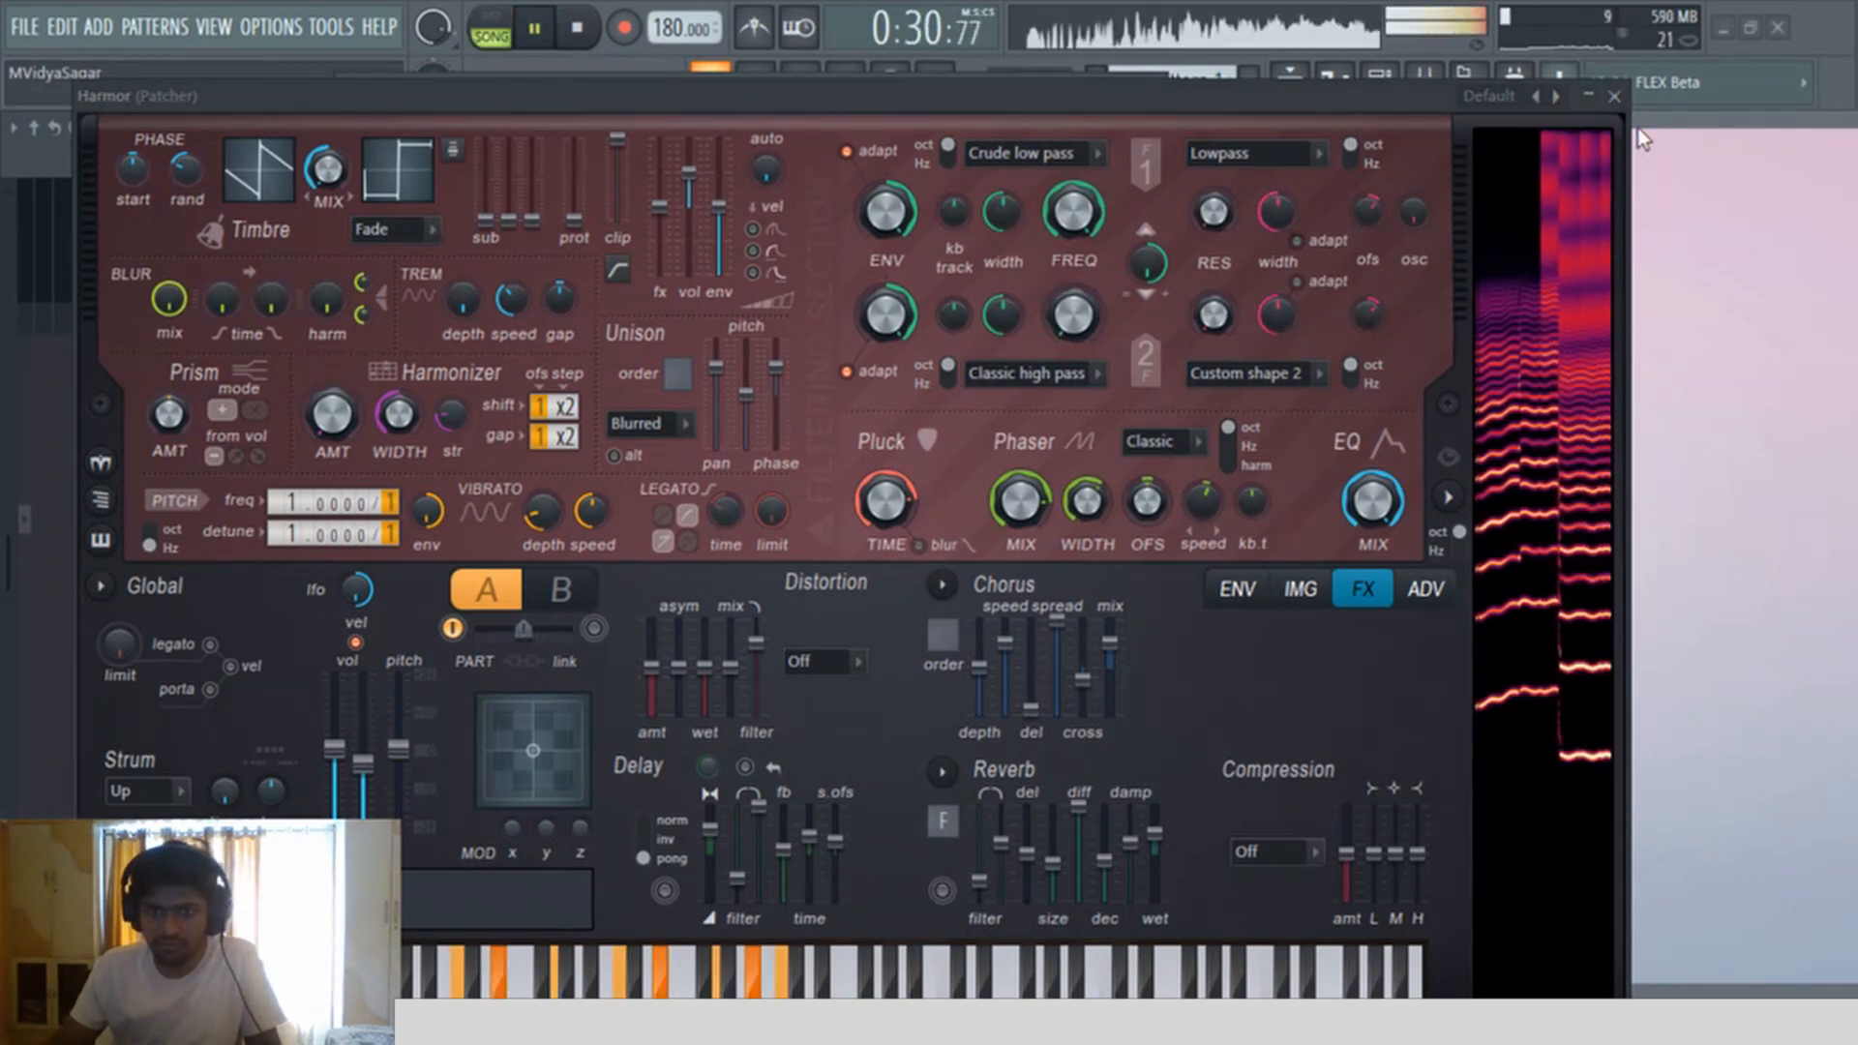
Step: Reopen Harmor from the Patcher map and lower its pluck time
{"action": "left_click", "coordinate": [1614, 96]}
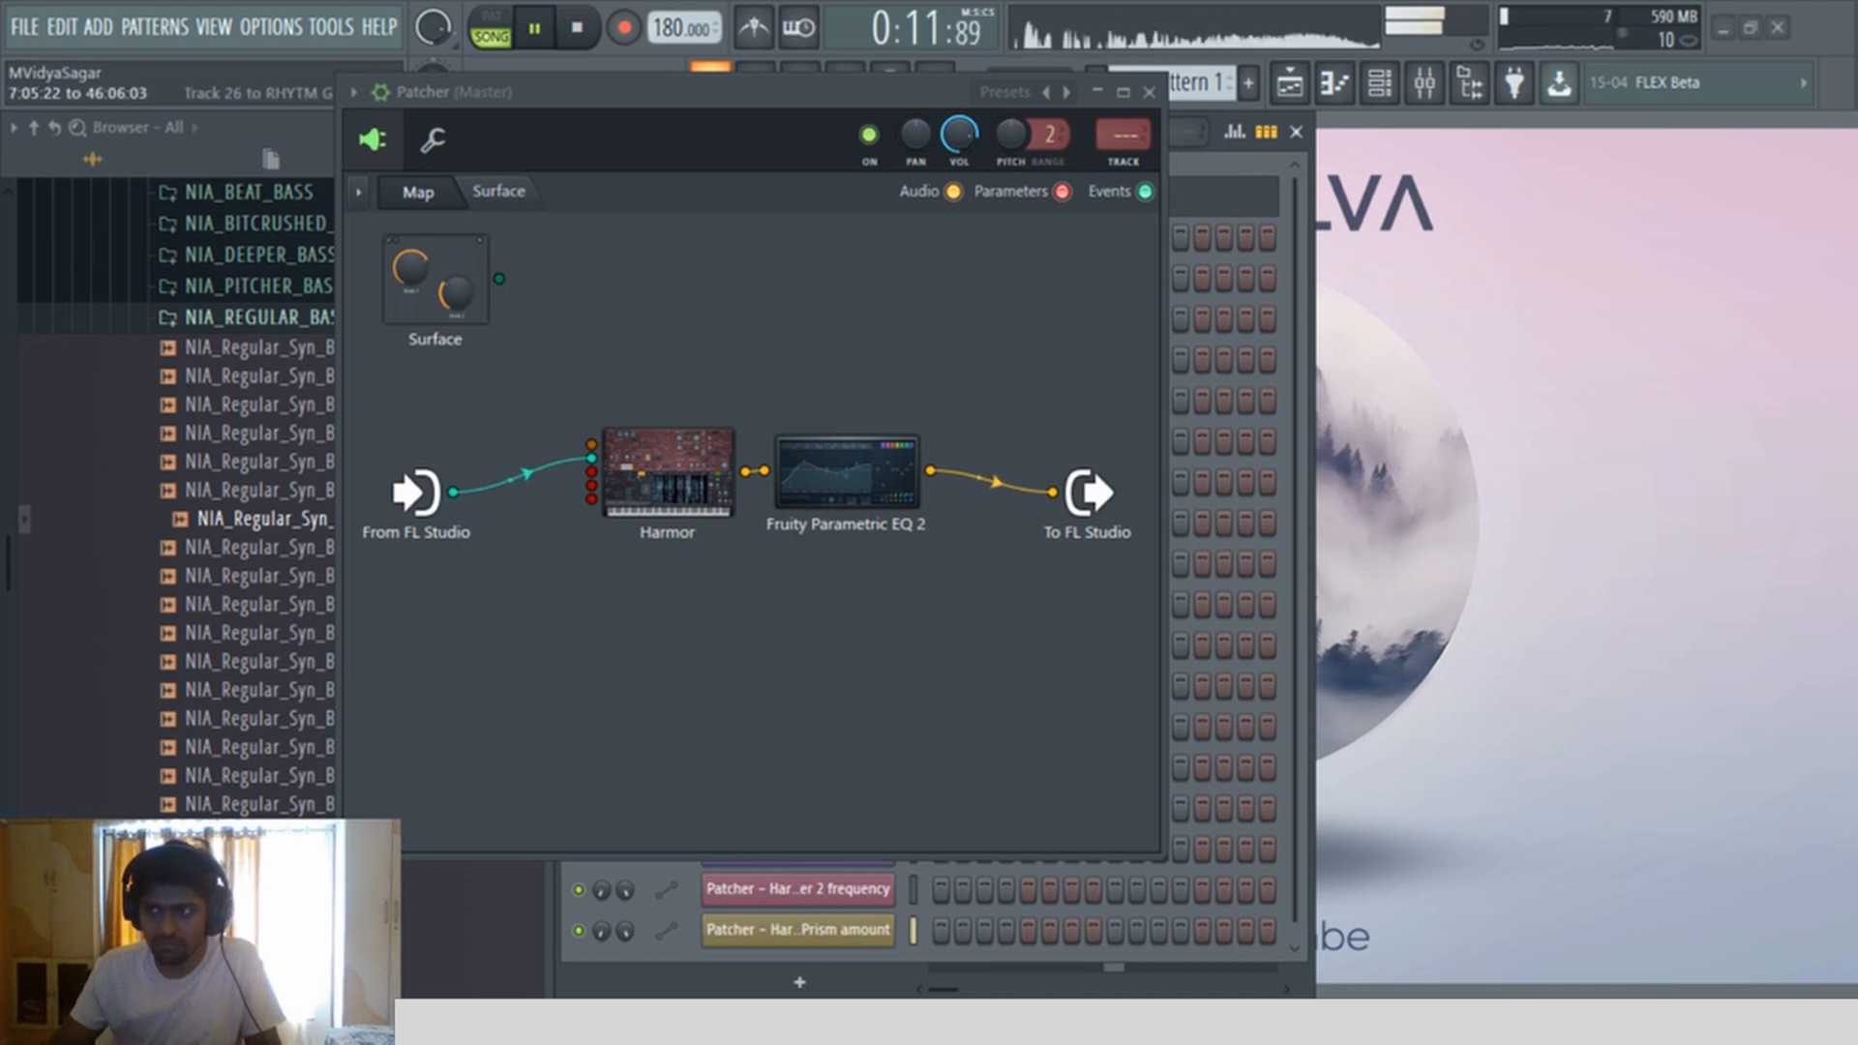
{"action": "double_click", "coordinate": [668, 474]}
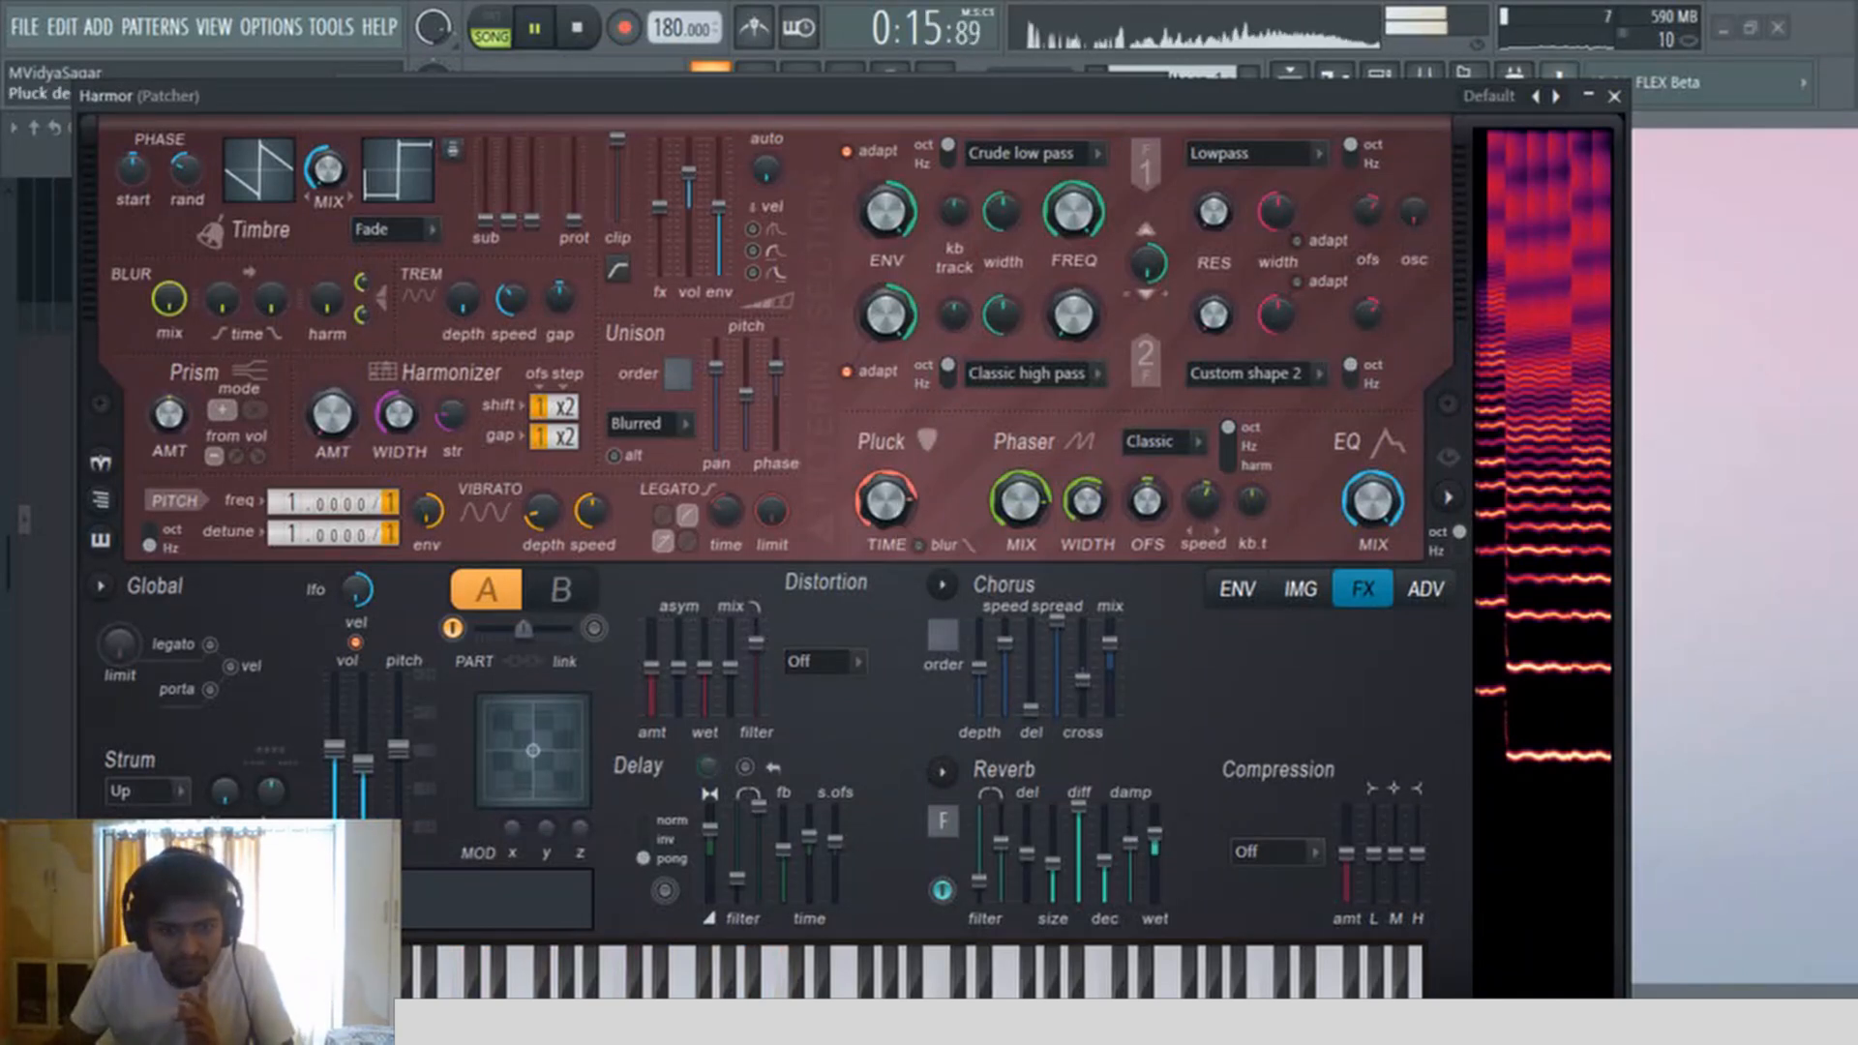
{"action": "left_click_drag", "start_coordinate": [900, 505], "coordinate": [900, 552]}
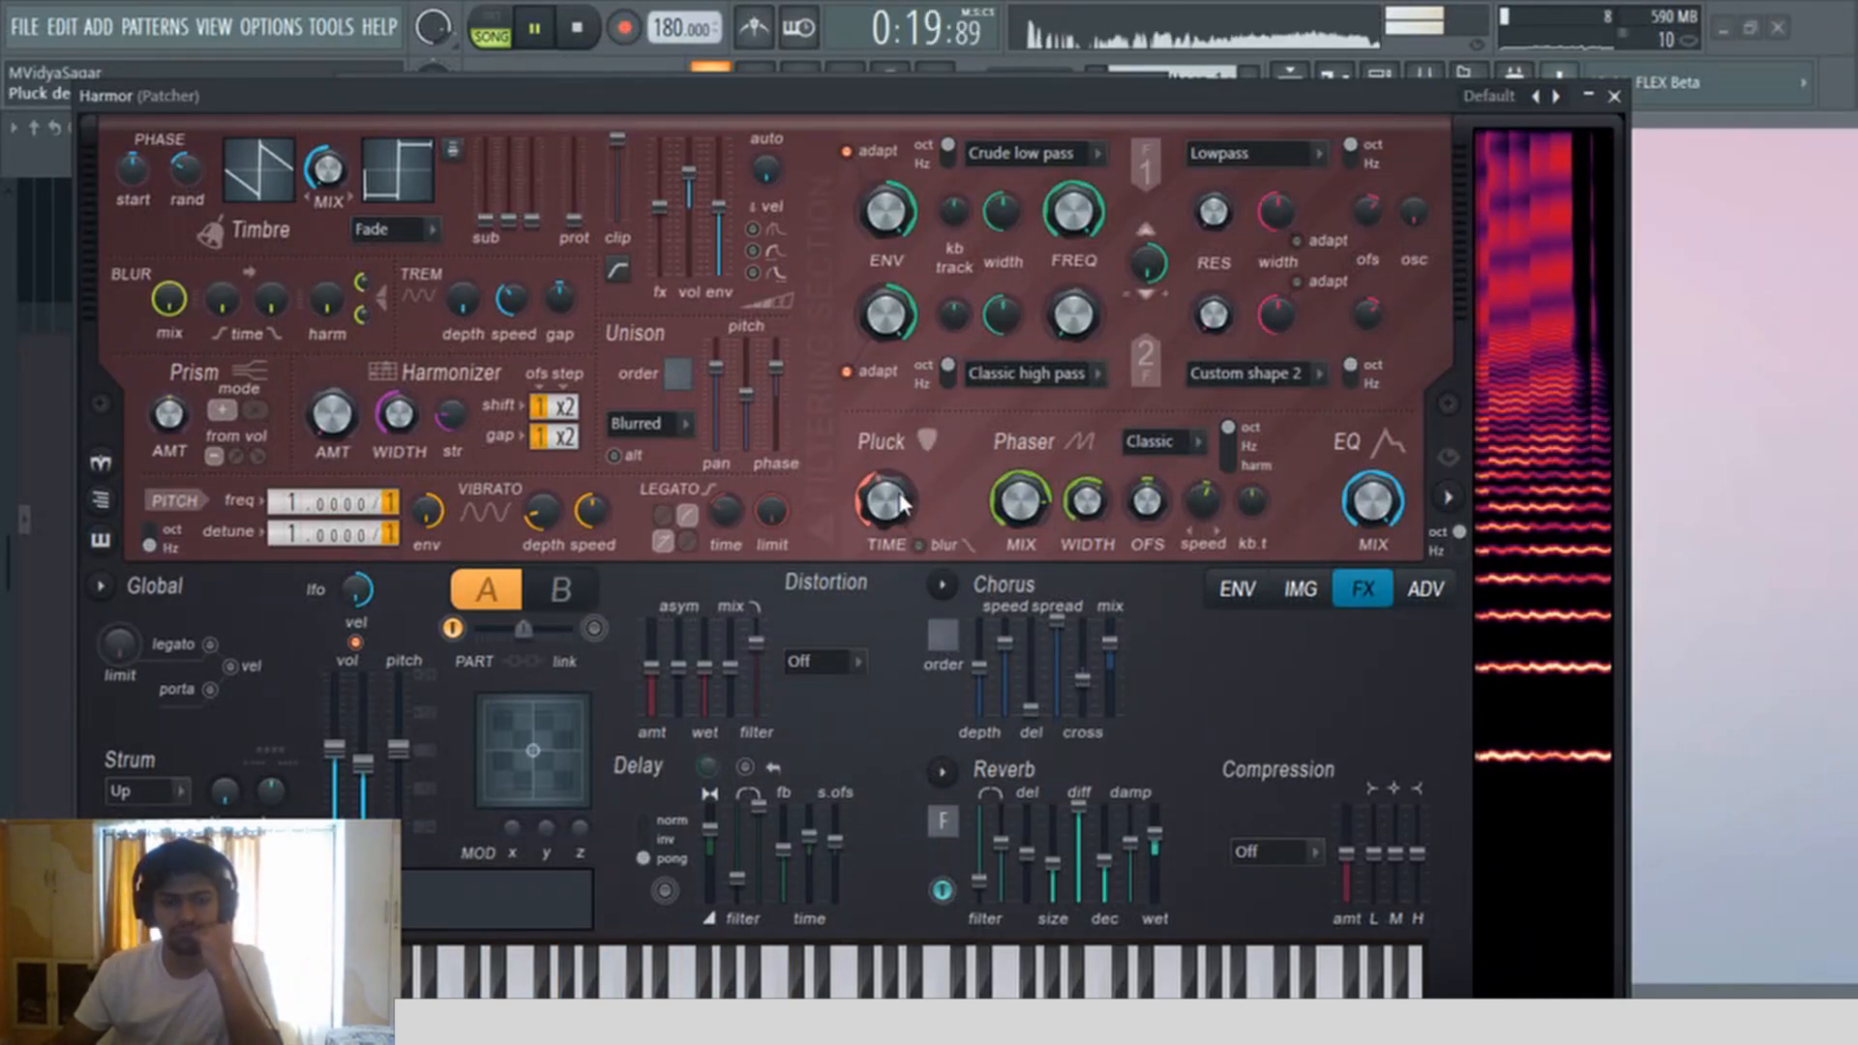
Step: Shorten the attack, decay and release of part A's Volume envelope, and close Harmor and Patcher
{"action": "left_click", "coordinate": [1239, 589]}
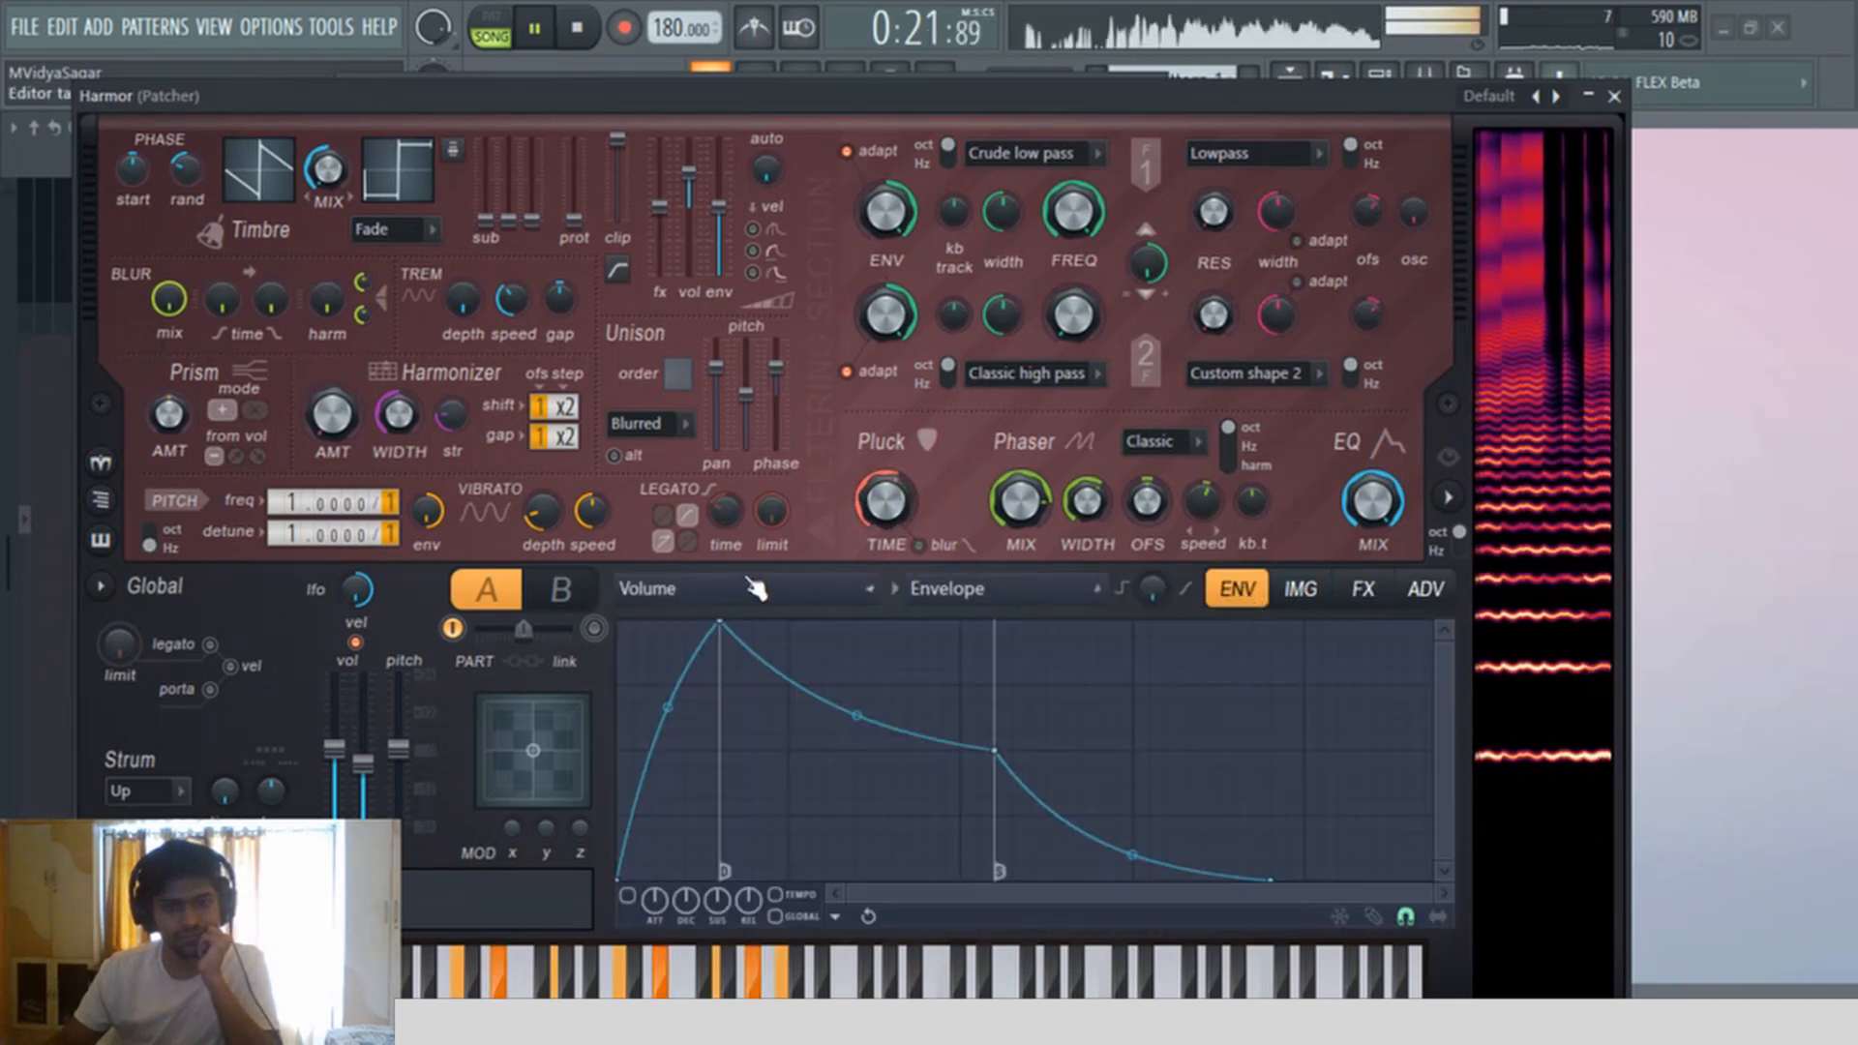
{"action": "left_click_drag", "start_coordinate": [717, 637], "coordinate": [658, 622]}
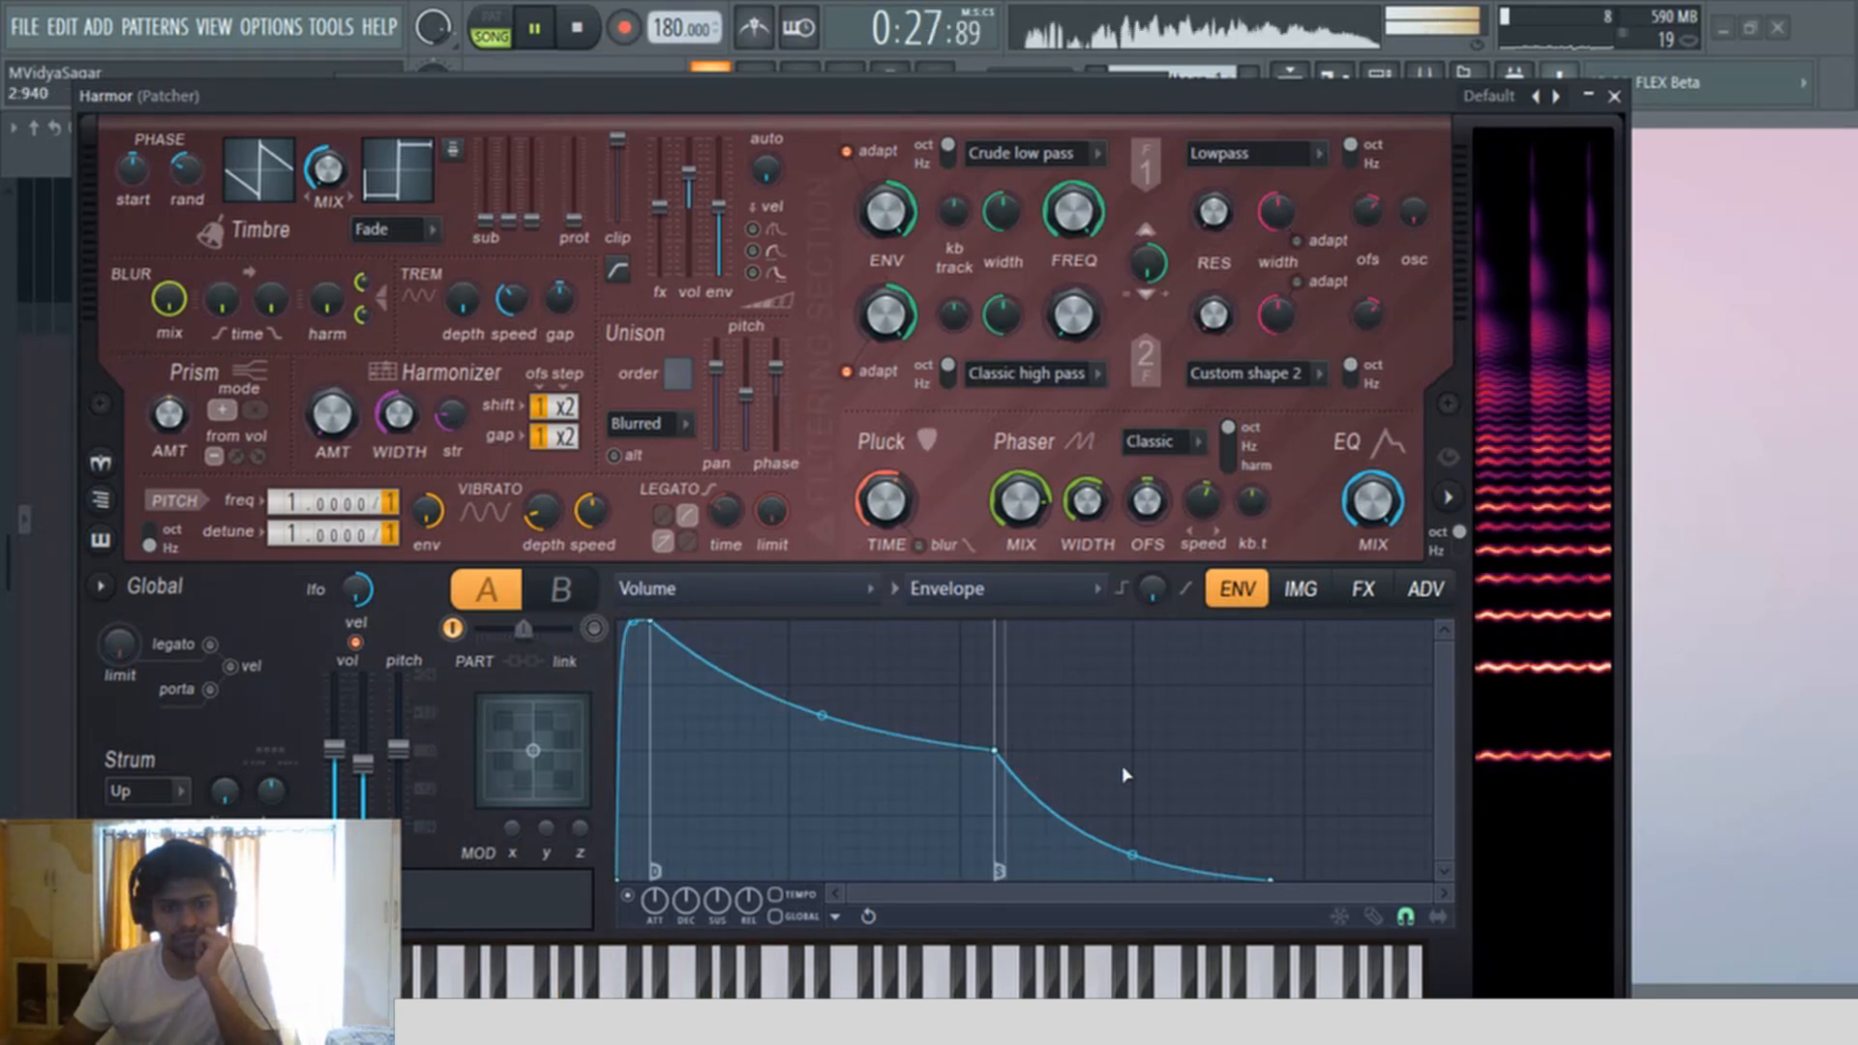
{"action": "left_click_drag", "start_coordinate": [982, 757], "coordinate": [805, 751]}
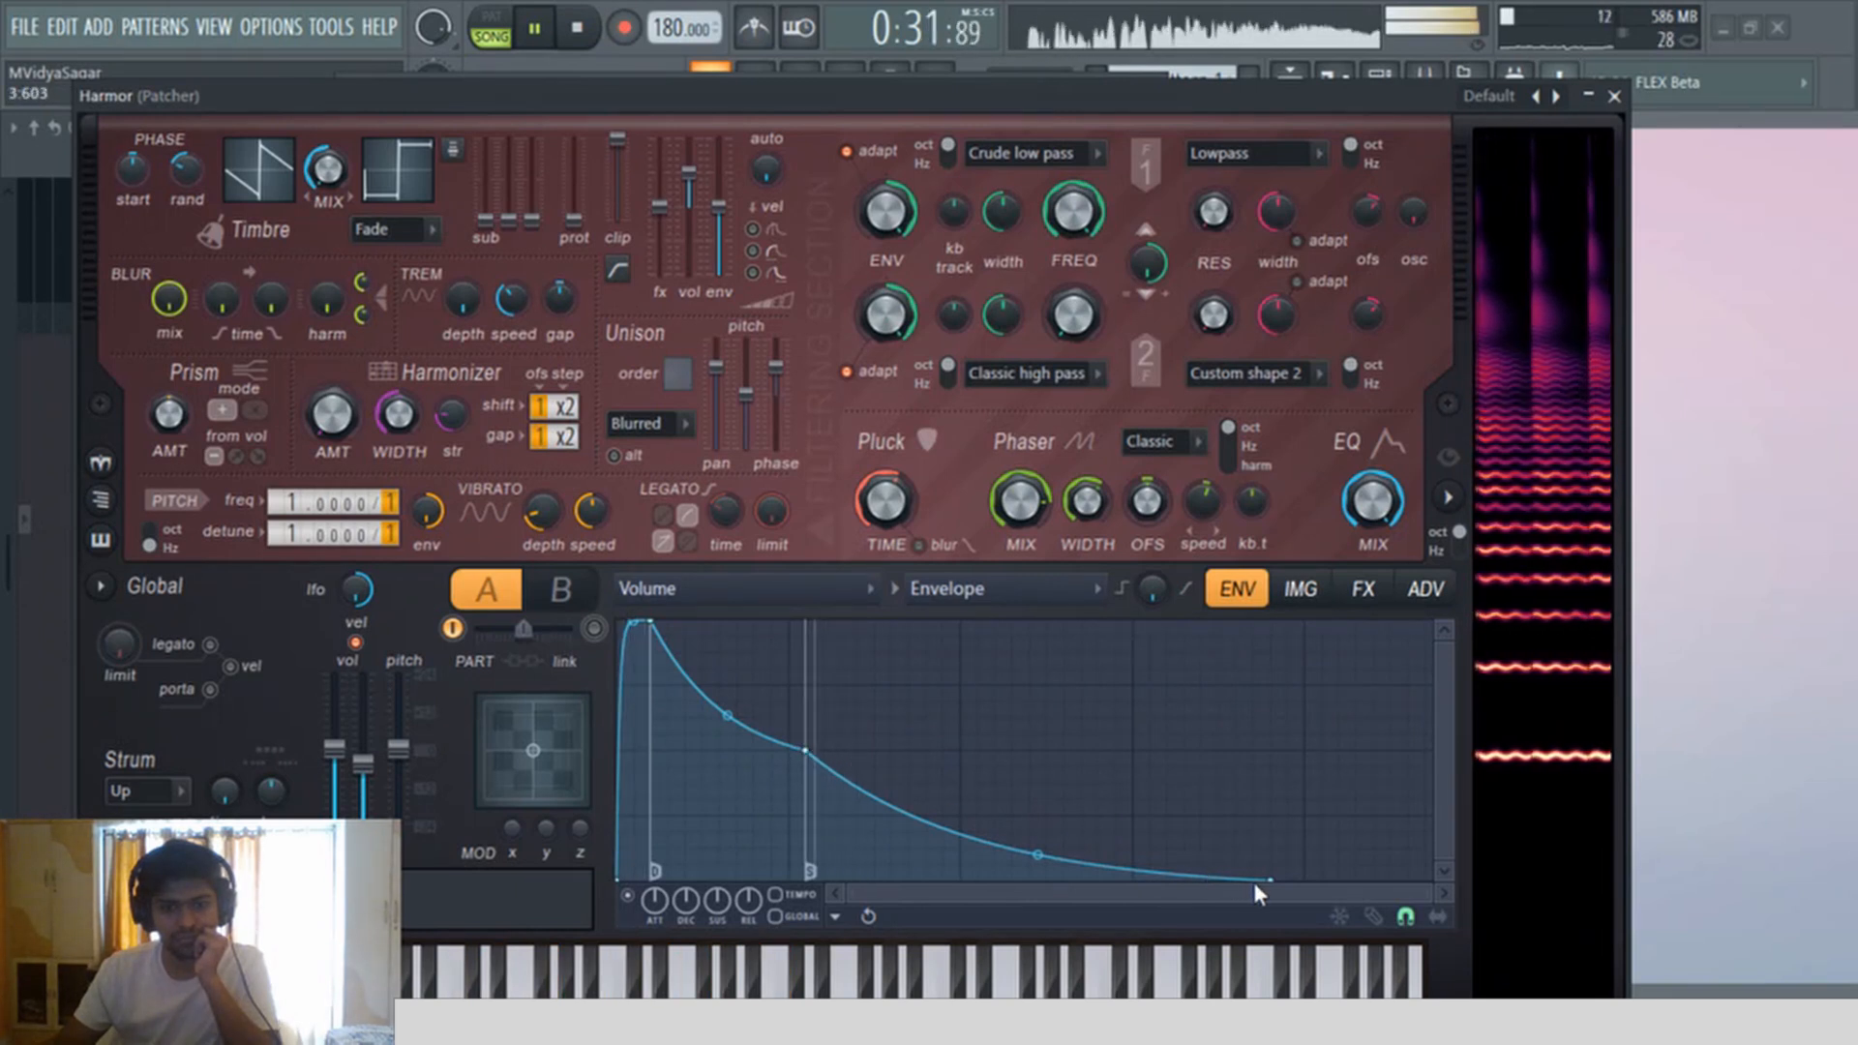
{"action": "left_click_drag", "start_coordinate": [1271, 881], "coordinate": [1069, 881]}
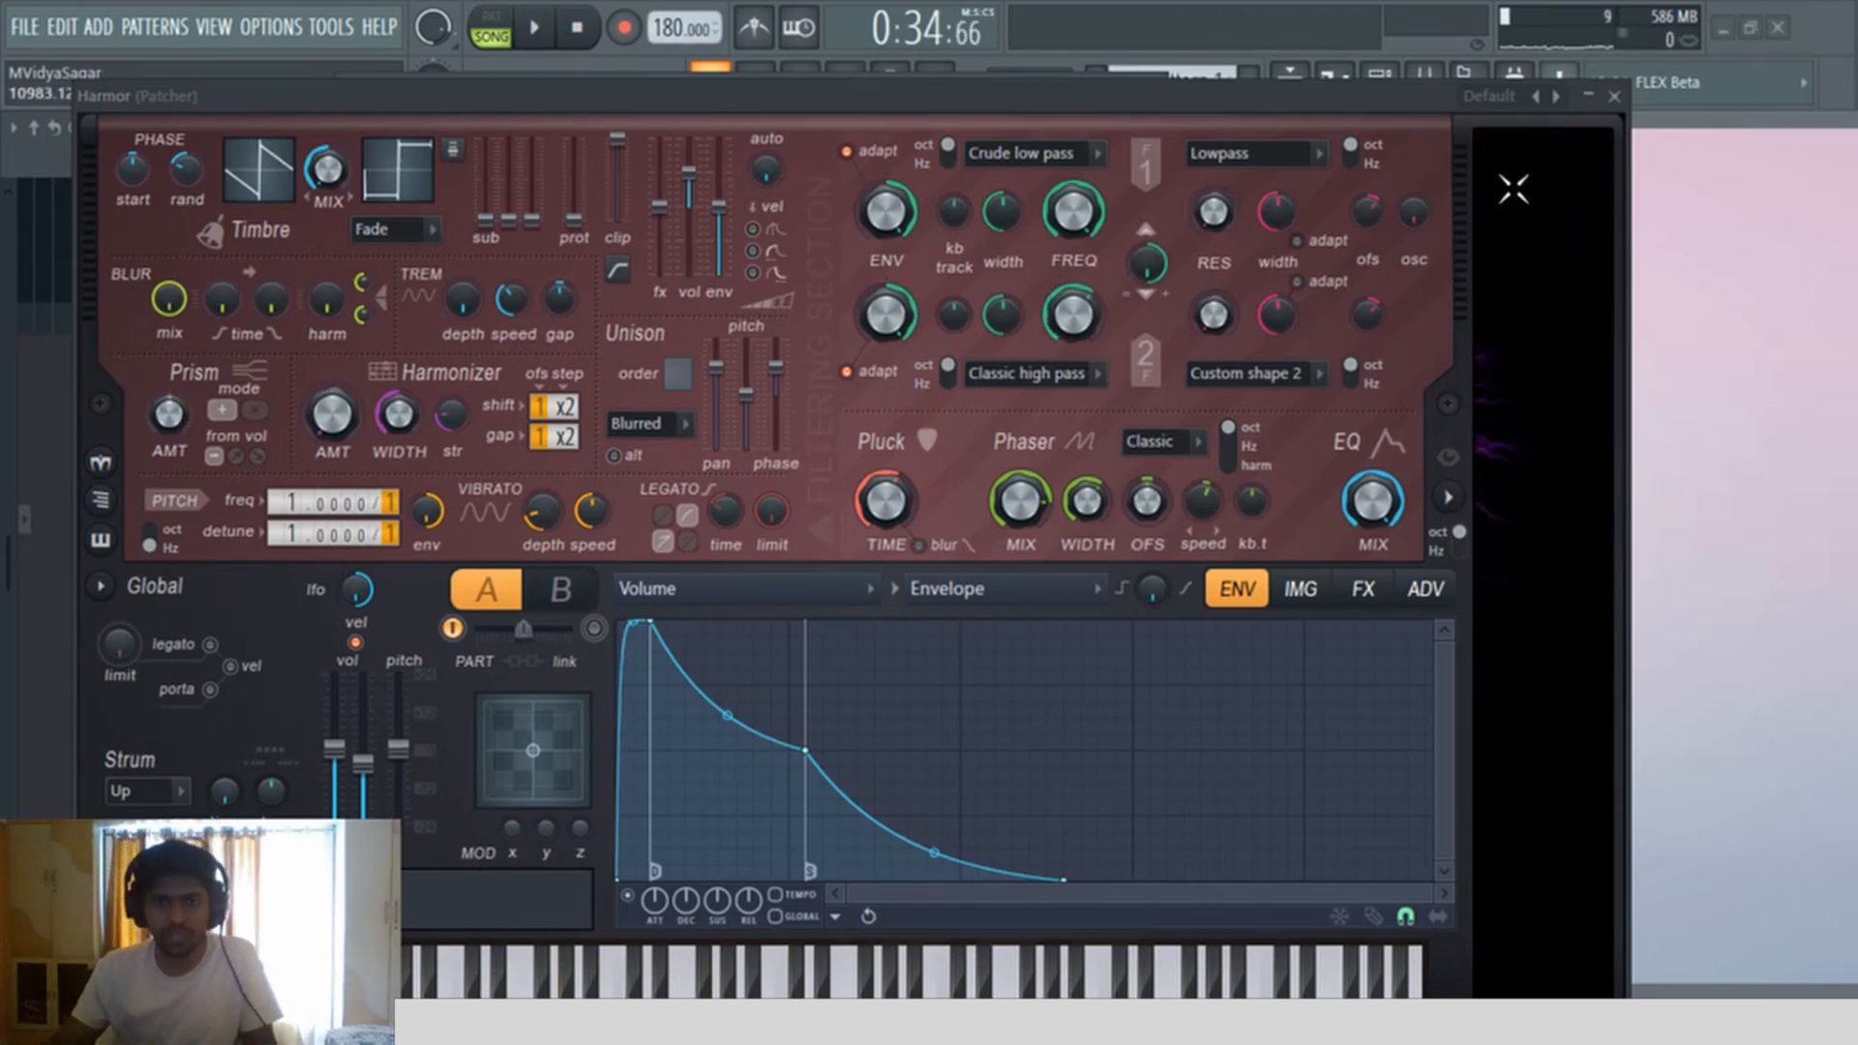
{"action": "left_click", "coordinate": [1618, 97]}
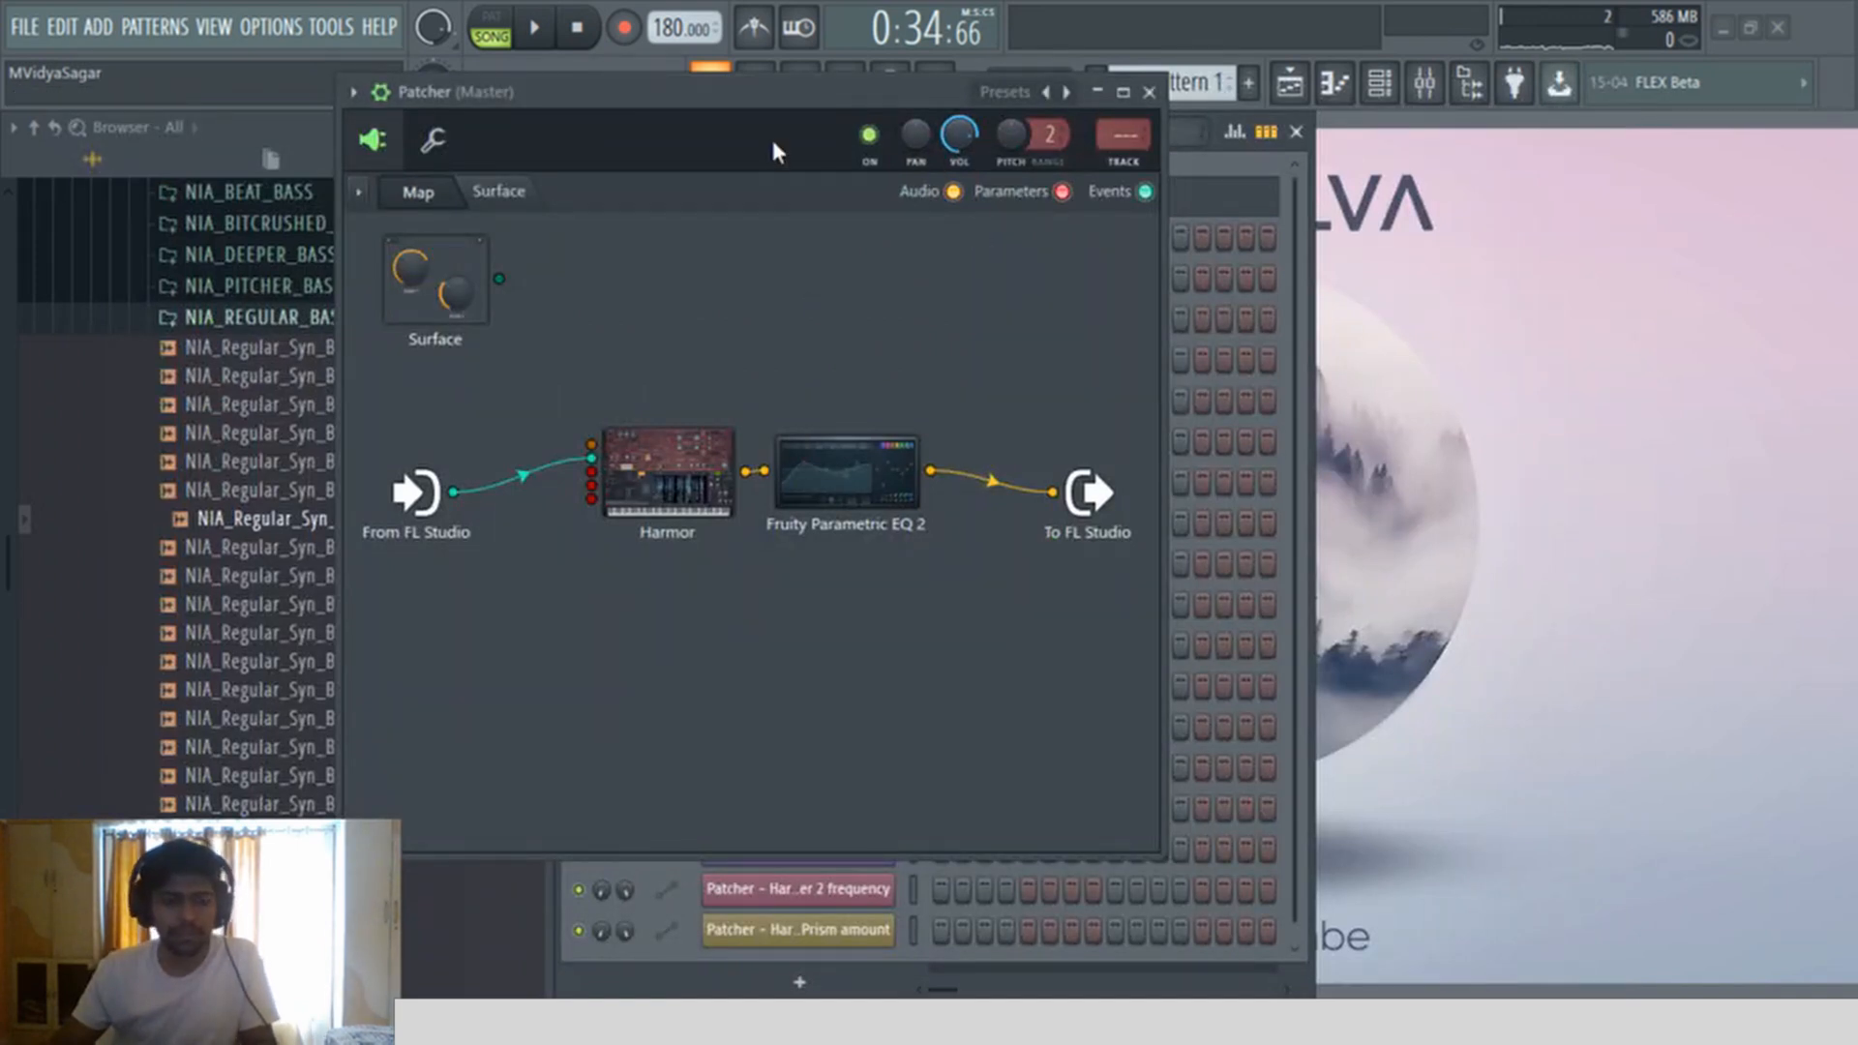
{"action": "left_click", "coordinate": [1149, 92]}
Step: Audition the drum fill samples in the Astral Psytrance SAPT_Fills___Build-Ups folder
{"action": "scroll", "coordinate": [290, 542], "scroll_direction": "up", "scroll_amount": 10}
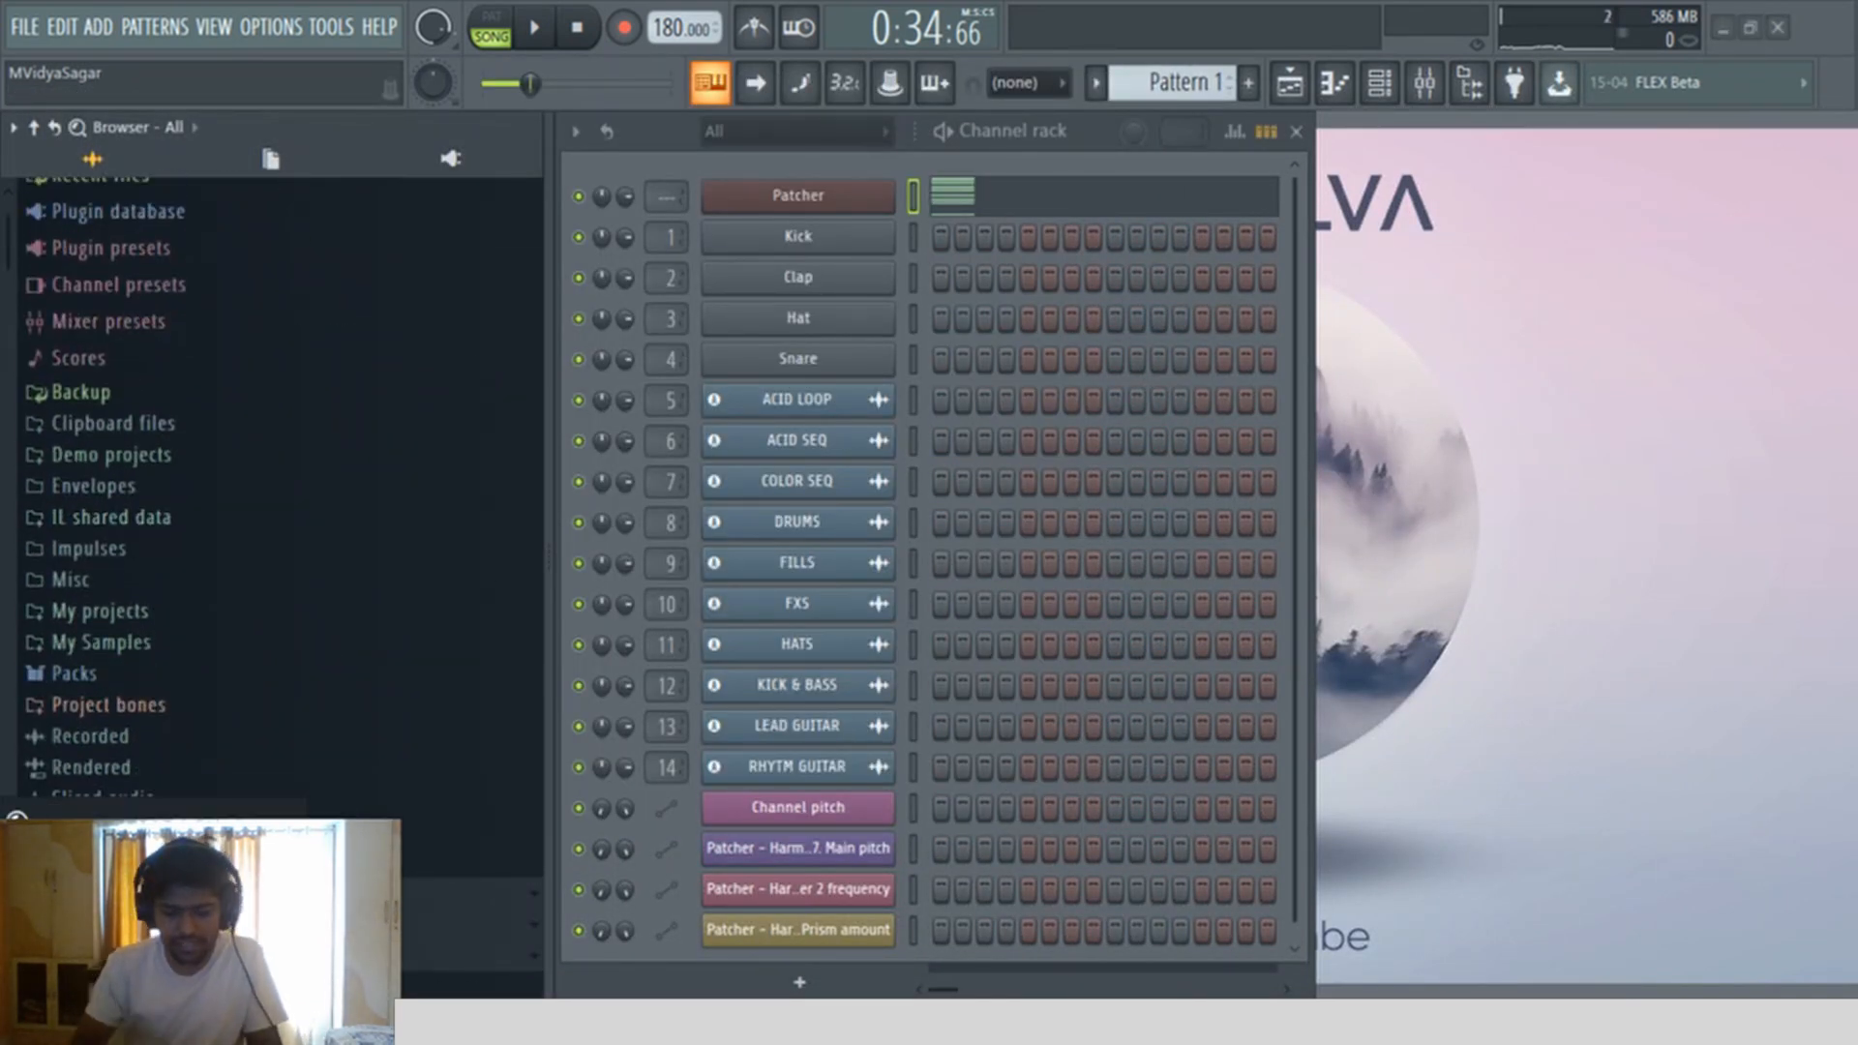
{"action": "scroll", "coordinate": [290, 503], "scroll_direction": "down", "scroll_amount": 15}
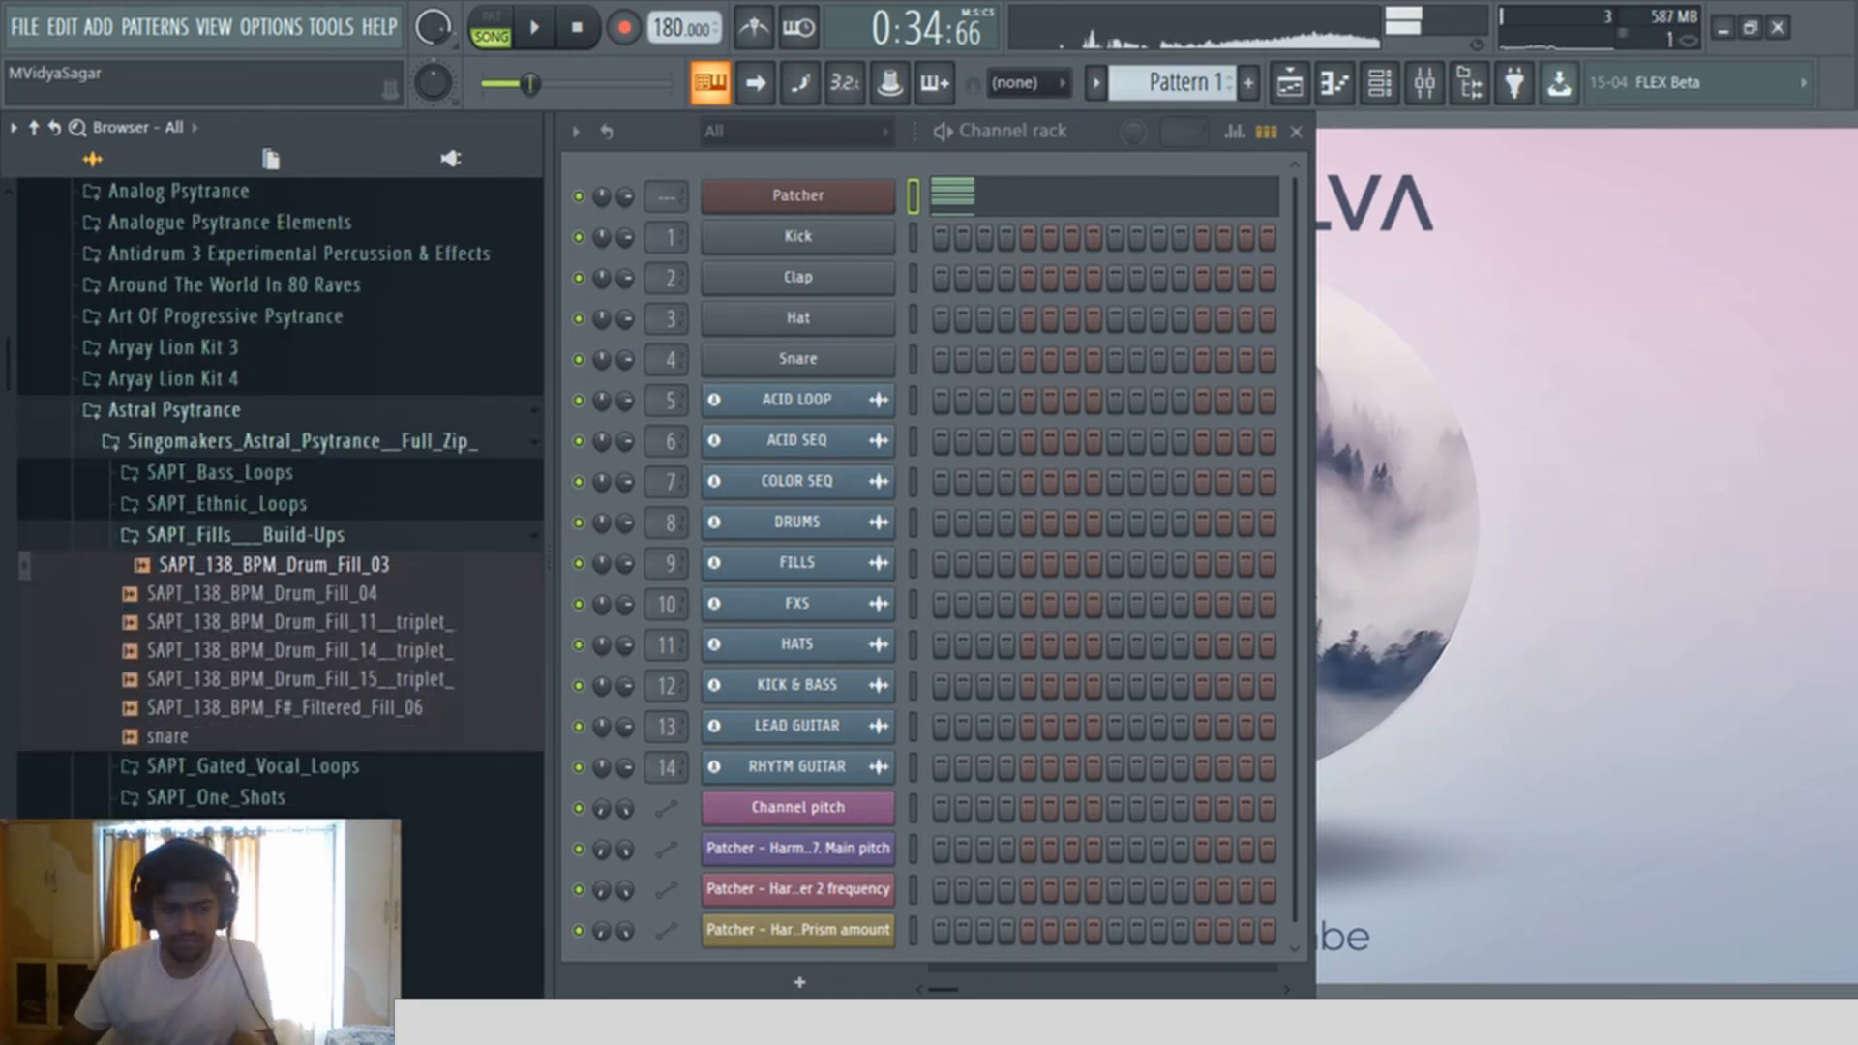
{"action": "left_click", "coordinate": [300, 481]}
{"action": "left_click", "coordinate": [302, 505]}
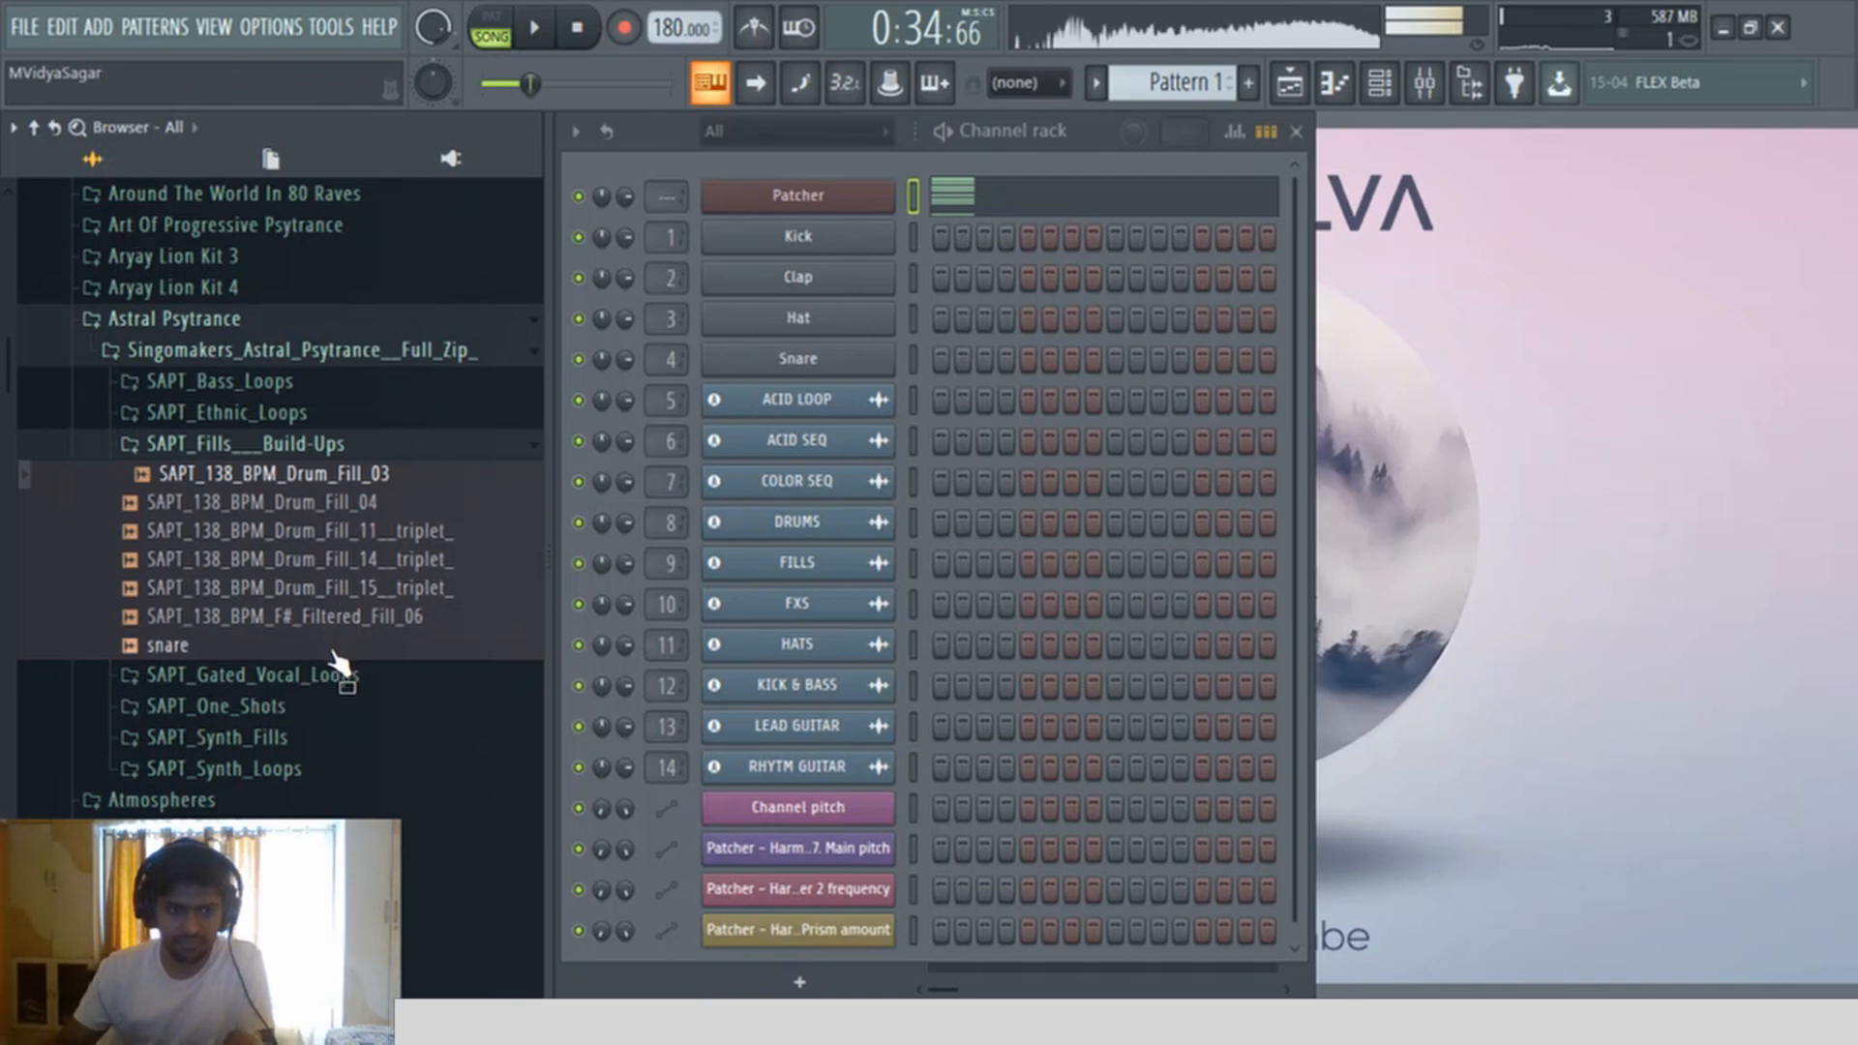
Step: Load BE_HM_Fill6_148_C#_major as an audio clip with the estimated 147.999 BPM tempo, and set its time stretching mode to Stretch
{"action": "left_click", "coordinate": [258, 683]}
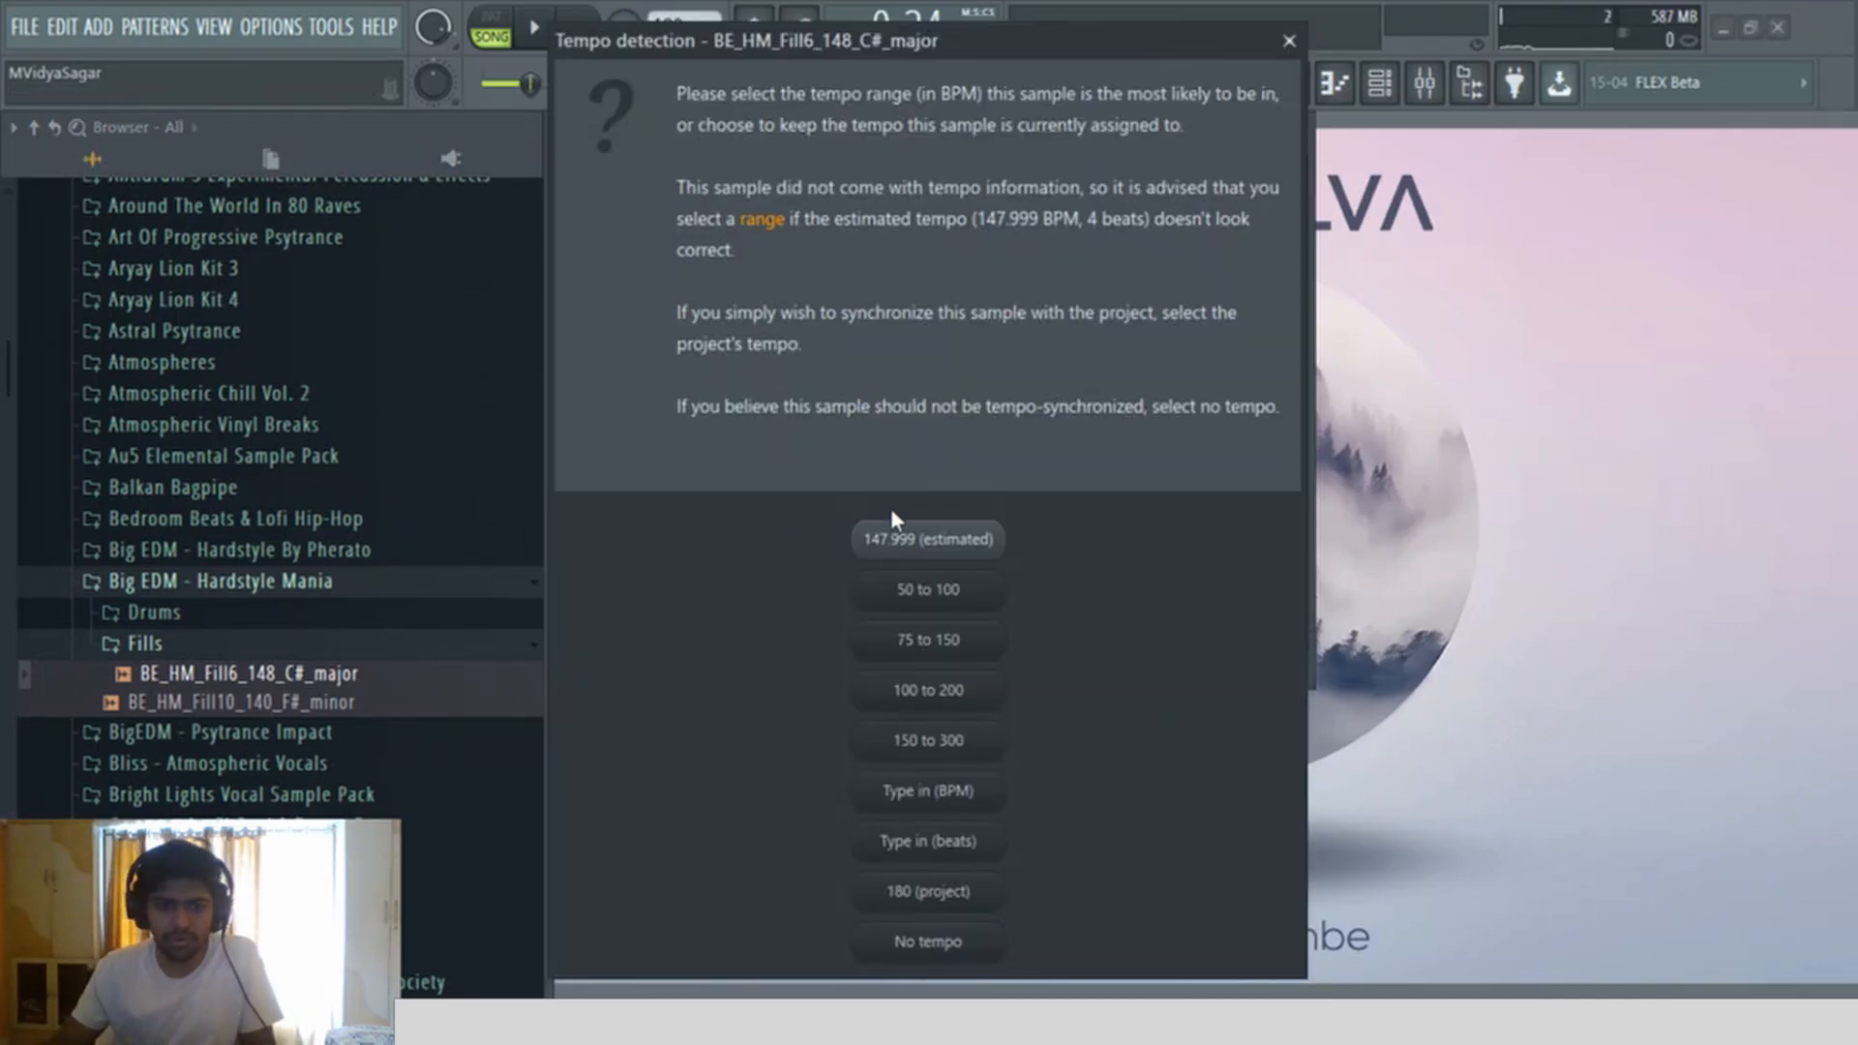
{"action": "left_click", "coordinate": [918, 539]}
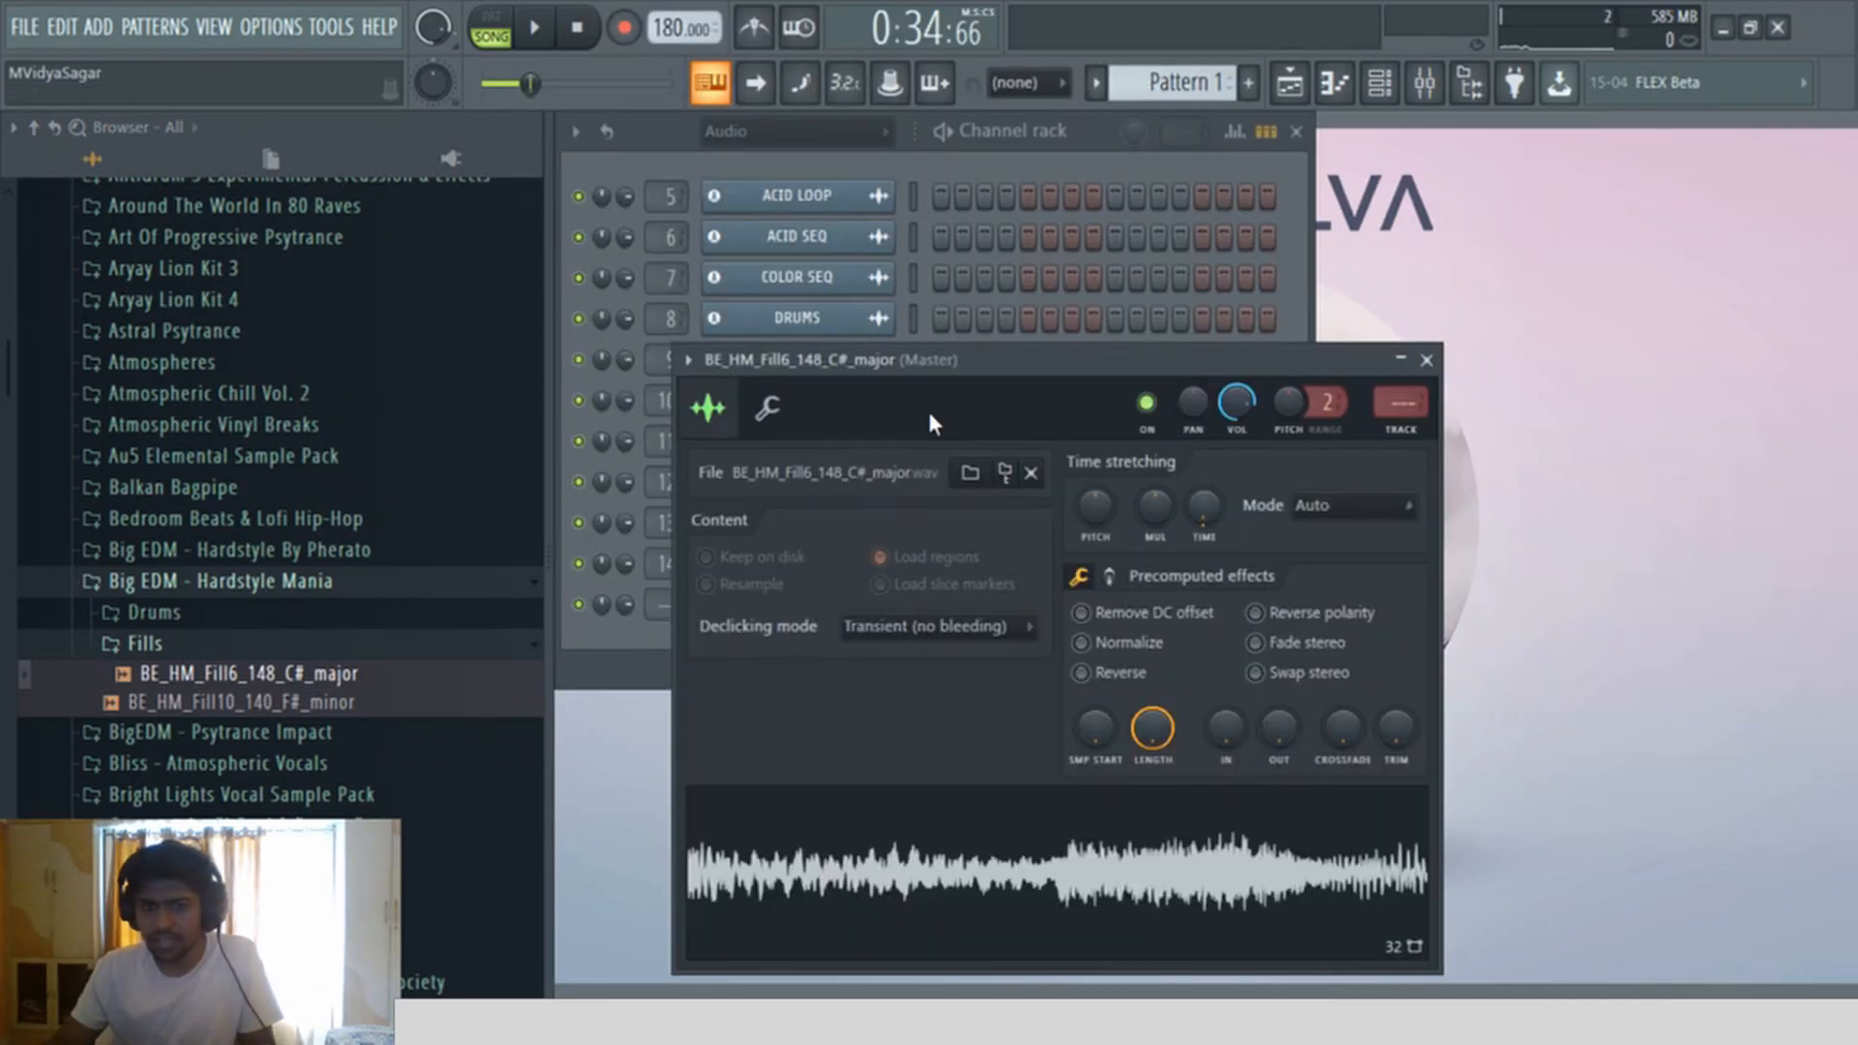
{"action": "left_click", "coordinate": [1384, 521]}
{"action": "left_click", "coordinate": [1340, 571]}
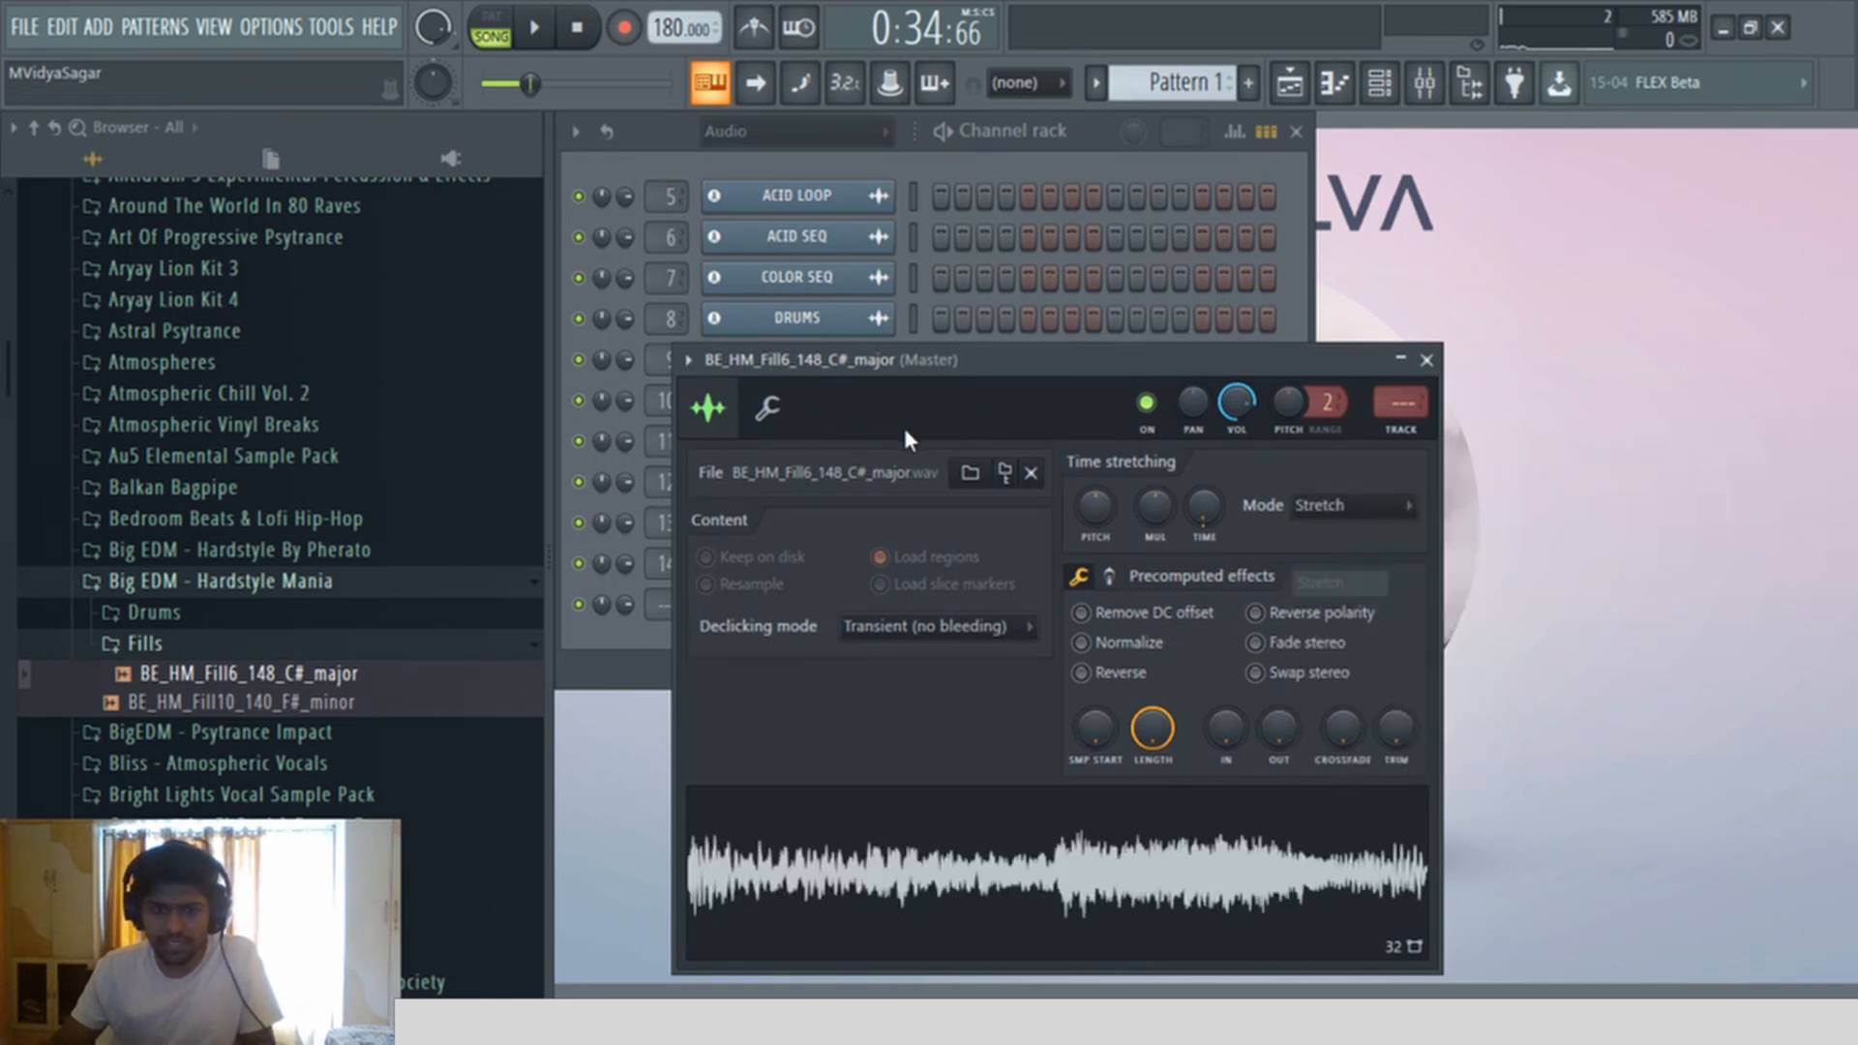
{"action": "left_click", "coordinate": [769, 409]}
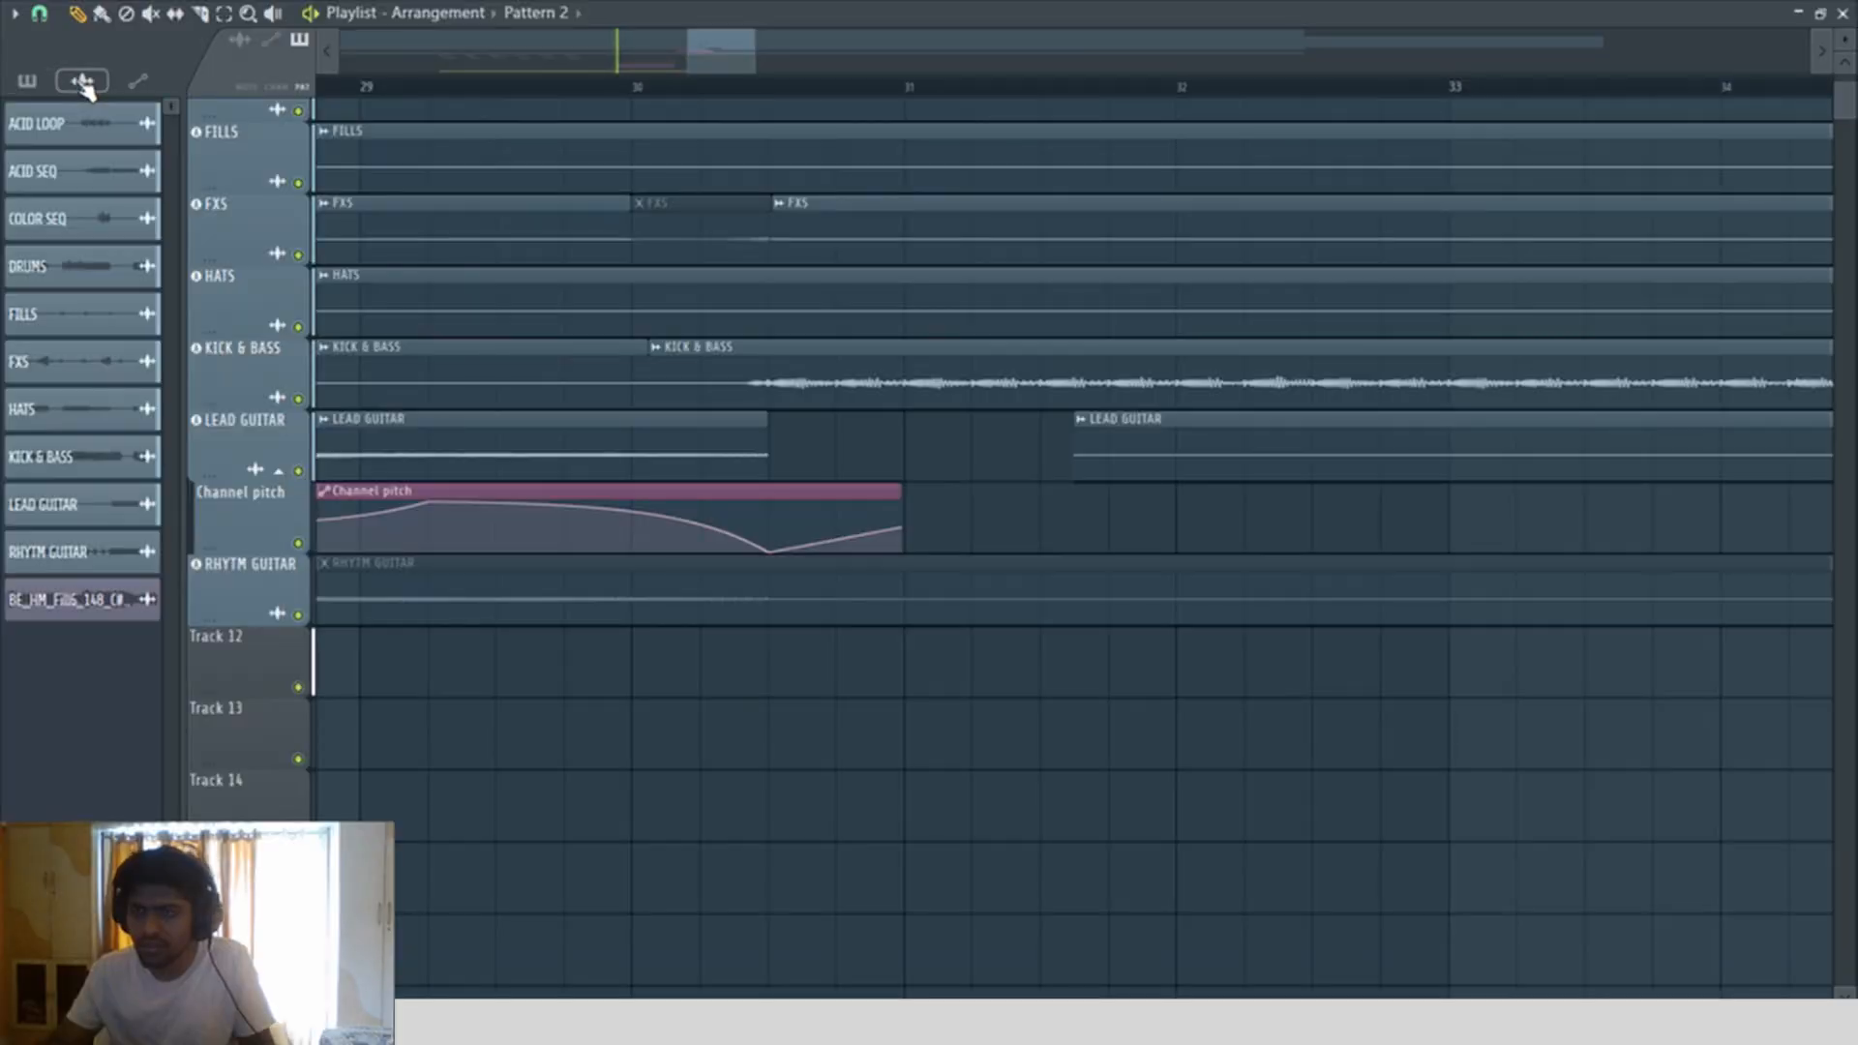
Step: Place the BE_HM_Fill6 clip on Track 12, ending where the first lead guitar clip ends in bar 30
{"action": "left_click", "coordinate": [598, 712]}
{"action": "left_click_drag", "start_coordinate": [721, 738], "coordinate": [636, 652]}
{"action": "scroll", "coordinate": [643, 655], "scroll_direction": "down", "scroll_amount": 3}
{"action": "scroll", "coordinate": [668, 662], "scroll_direction": "down", "scroll_amount": 3}
{"action": "left_click_drag", "start_coordinate": [917, 764], "coordinate": [445, 135]}
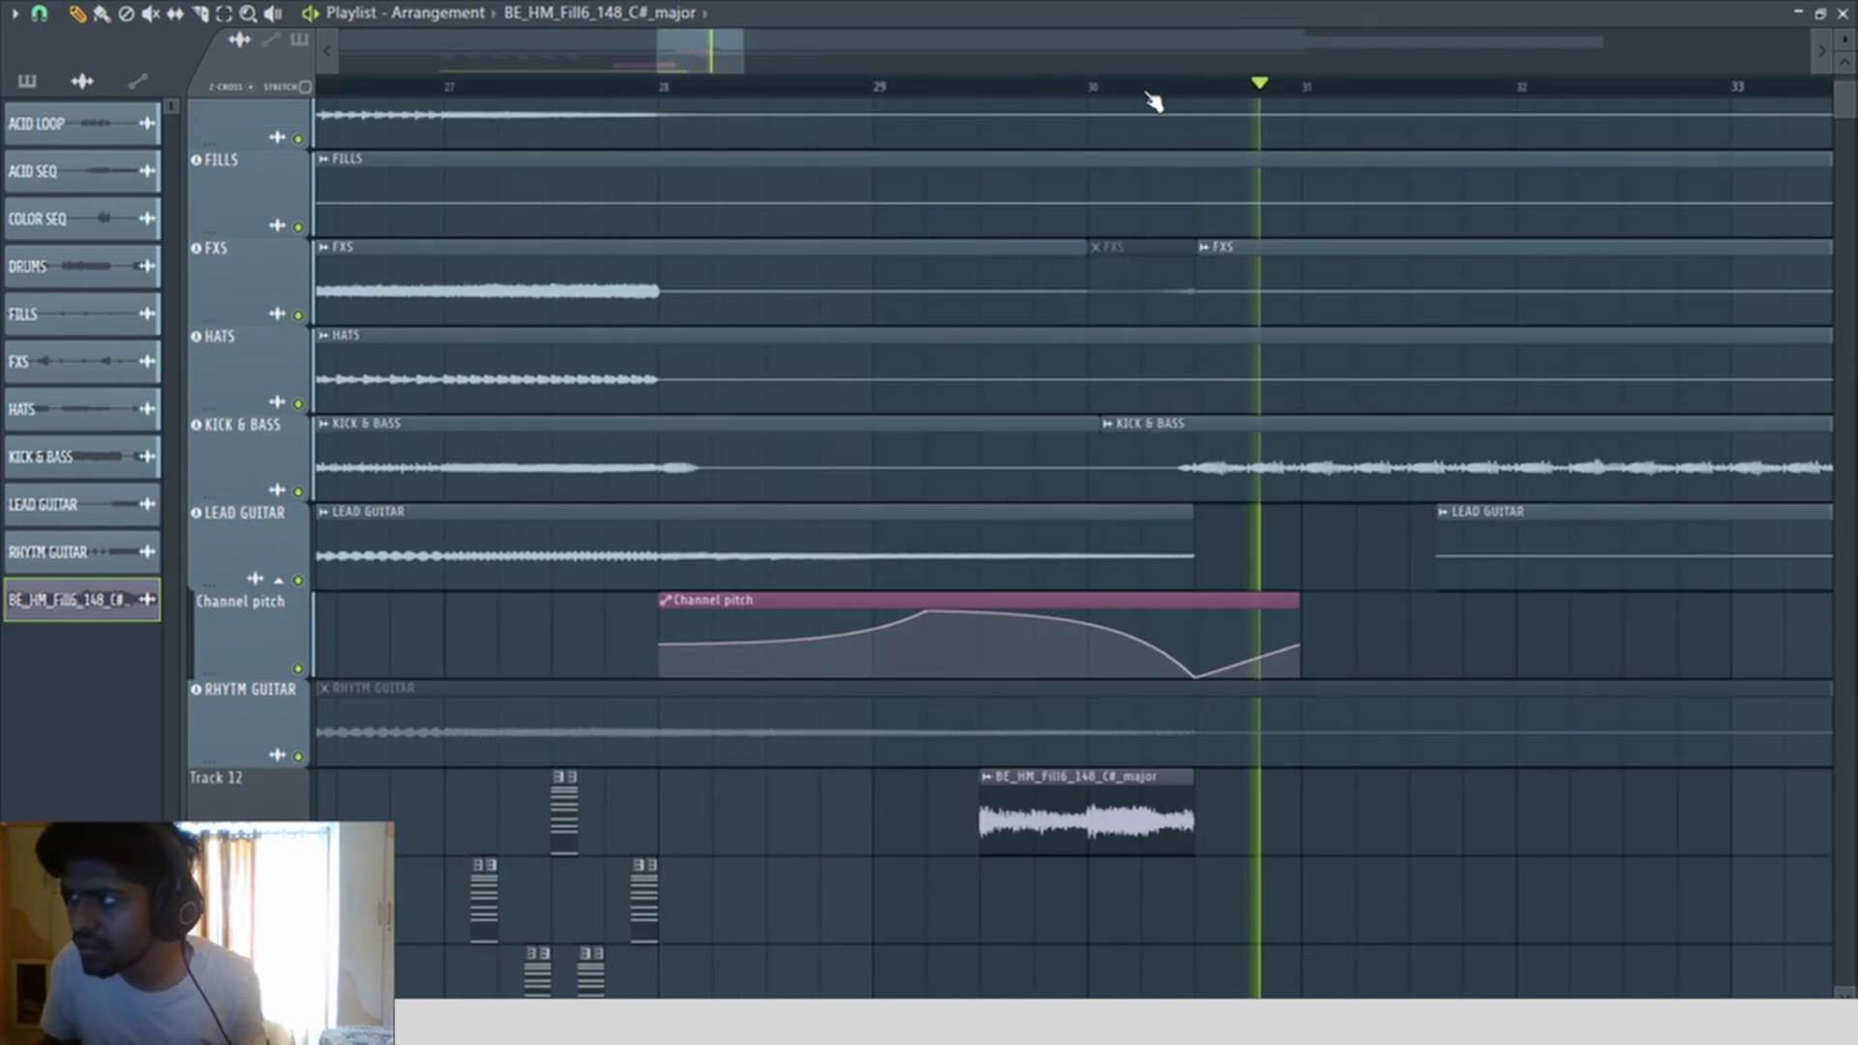
Step: Play a time selection from bar 29 to the middle of bar 30 to hear the reversed fill, and clear the selection
{"action": "left_click_drag", "start_coordinate": [1195, 91], "coordinate": [892, 174]}
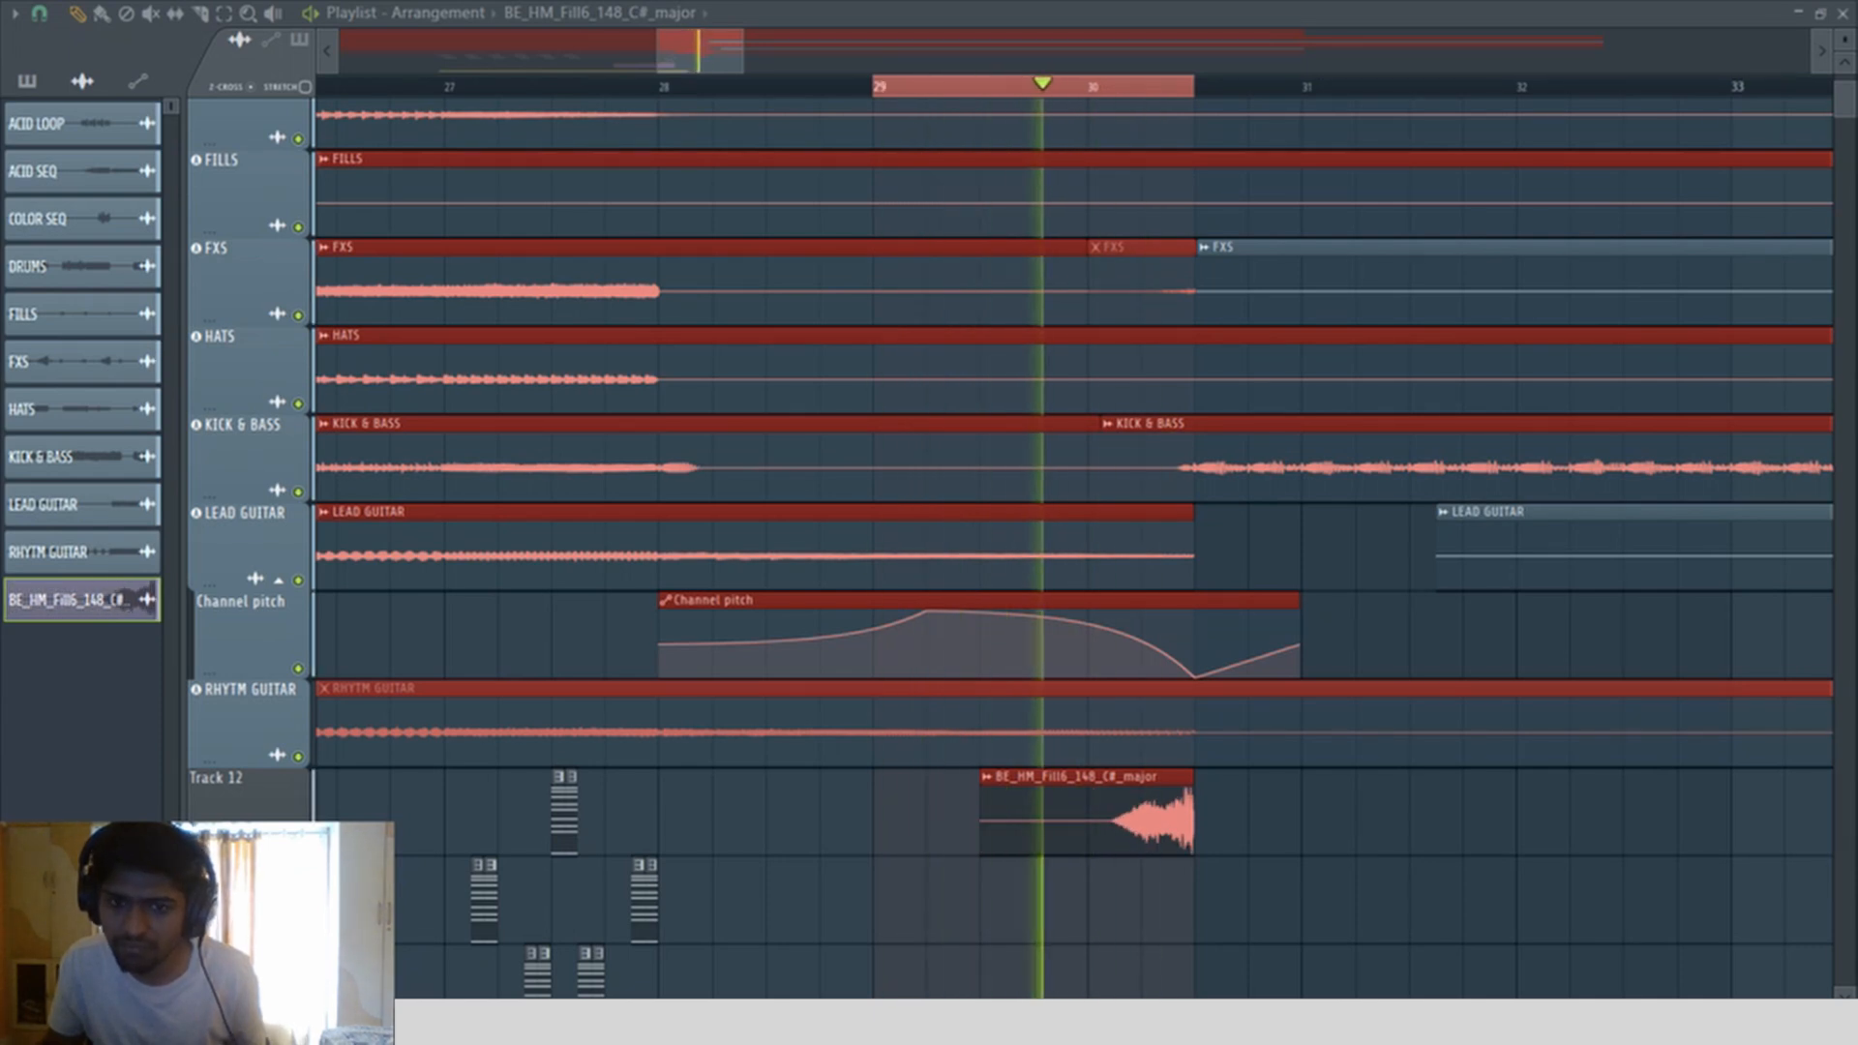
{"action": "double_click", "coordinate": [1094, 87]}
{"action": "left_click", "coordinate": [1095, 87], "text": "ctrl"}
Step: Replay the transition around the reversed fill and audition a time selection from bar 28 to the middle of bar 30
{"action": "scroll", "coordinate": [1084, 394], "scroll_direction": "down", "scroll_amount": 4}
{"action": "scroll", "coordinate": [1084, 397], "scroll_direction": "down", "scroll_amount": 4}
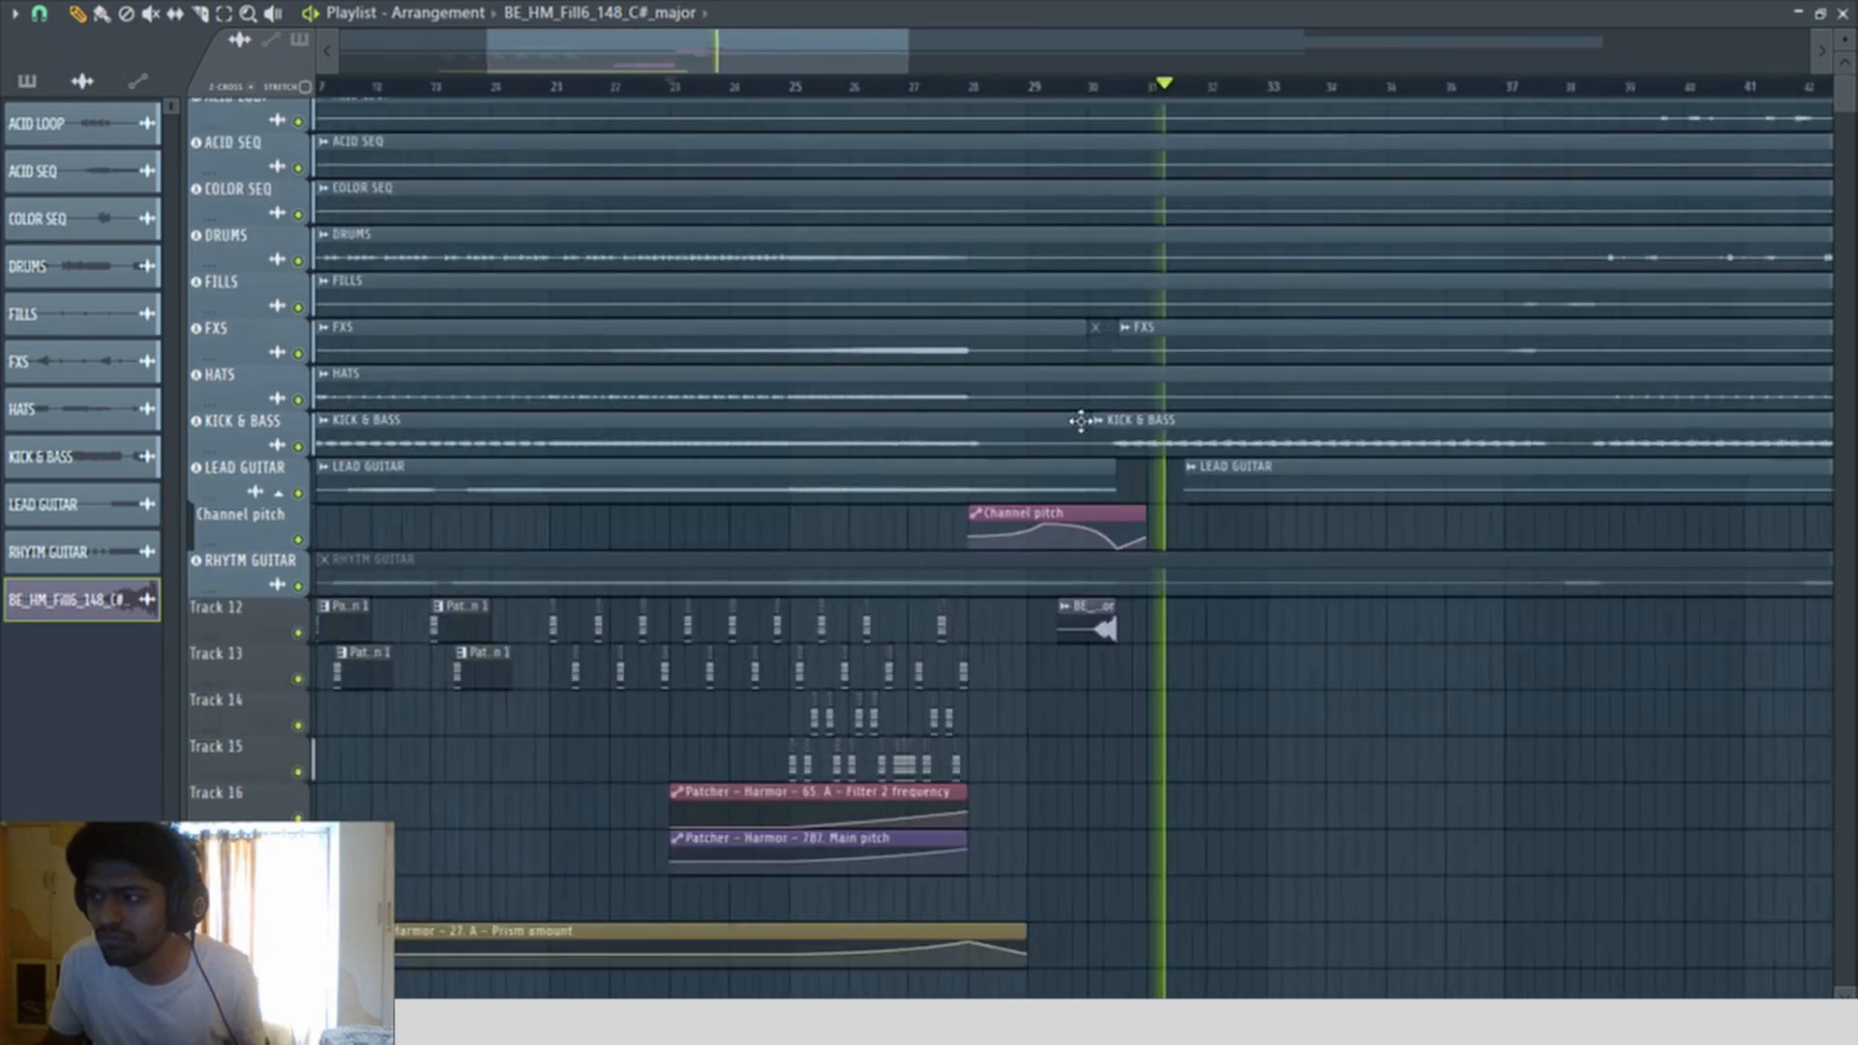
{"action": "left_click_drag", "start_coordinate": [809, 228], "coordinate": [1510, 823]}
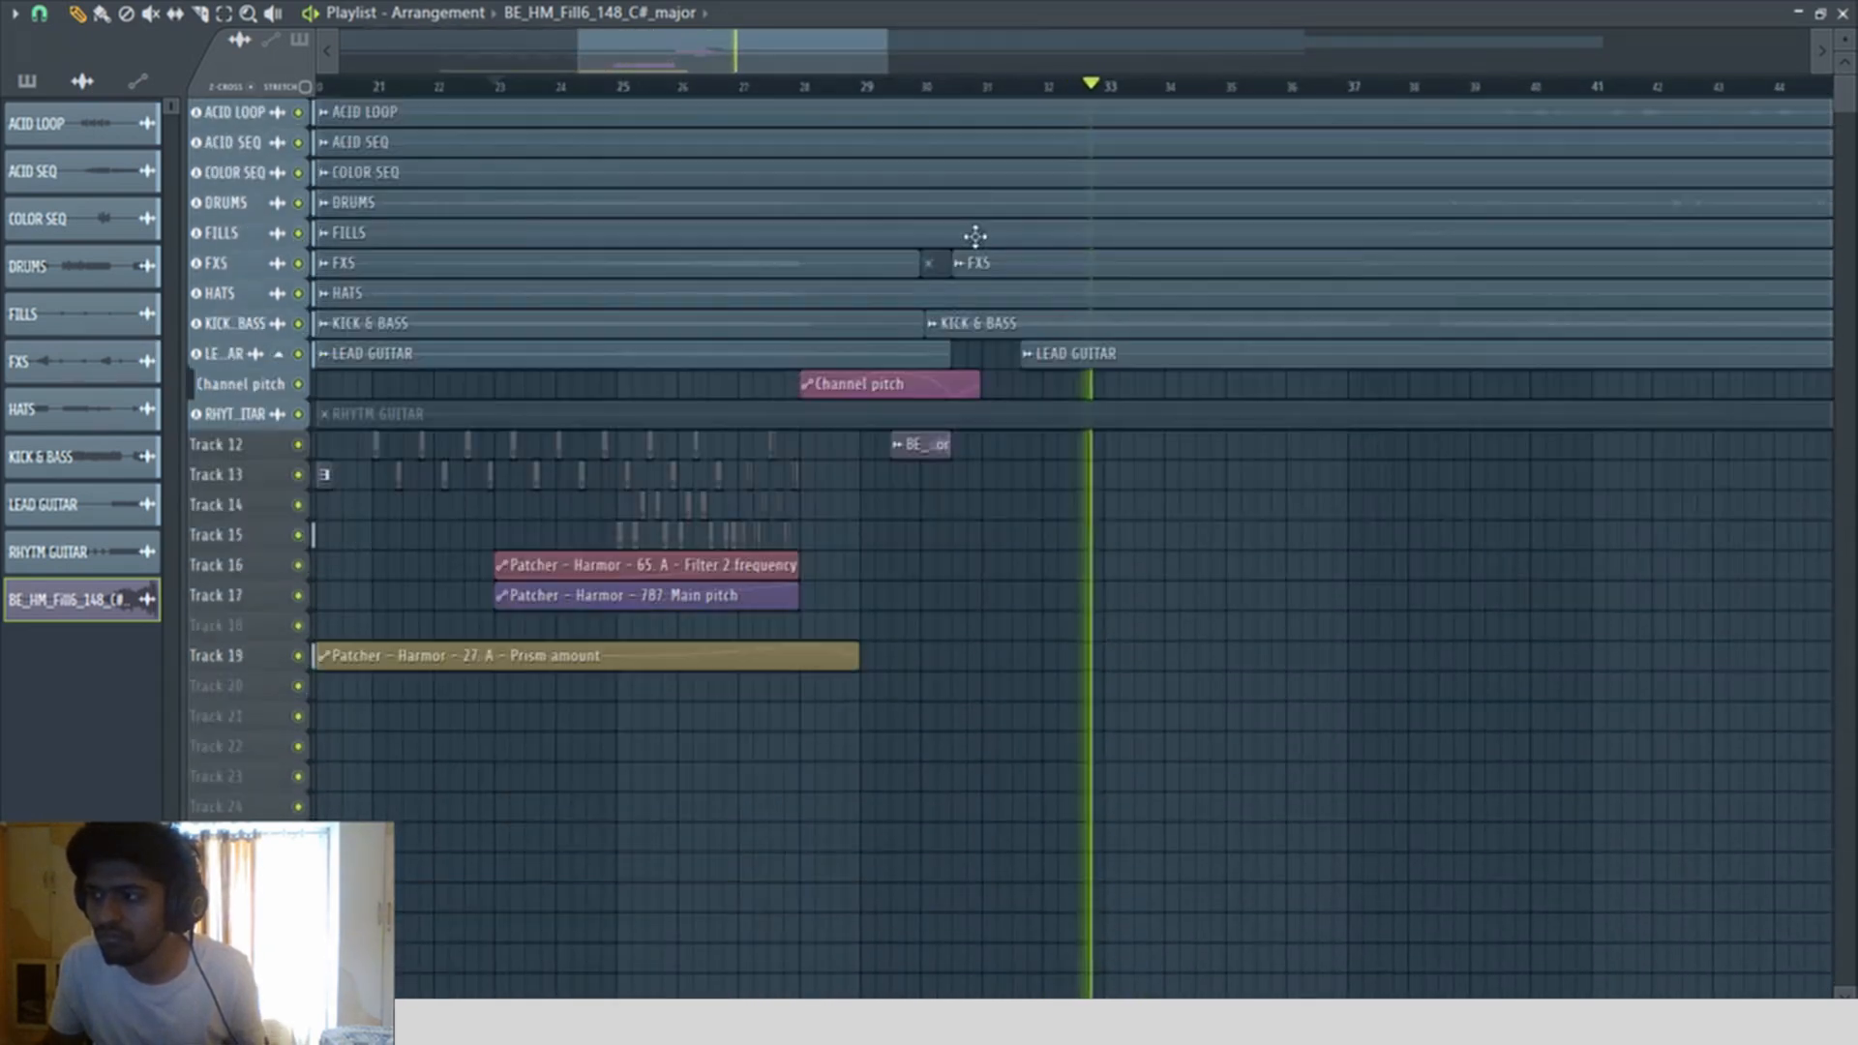
{"action": "left_click_drag", "start_coordinate": [874, 67], "coordinate": [884, 67]}
{"action": "left_click", "coordinate": [866, 88]}
{"action": "left_click_drag", "start_coordinate": [754, 247], "coordinate": [1394, 823]}
{"action": "left_click", "coordinate": [528, 87]}
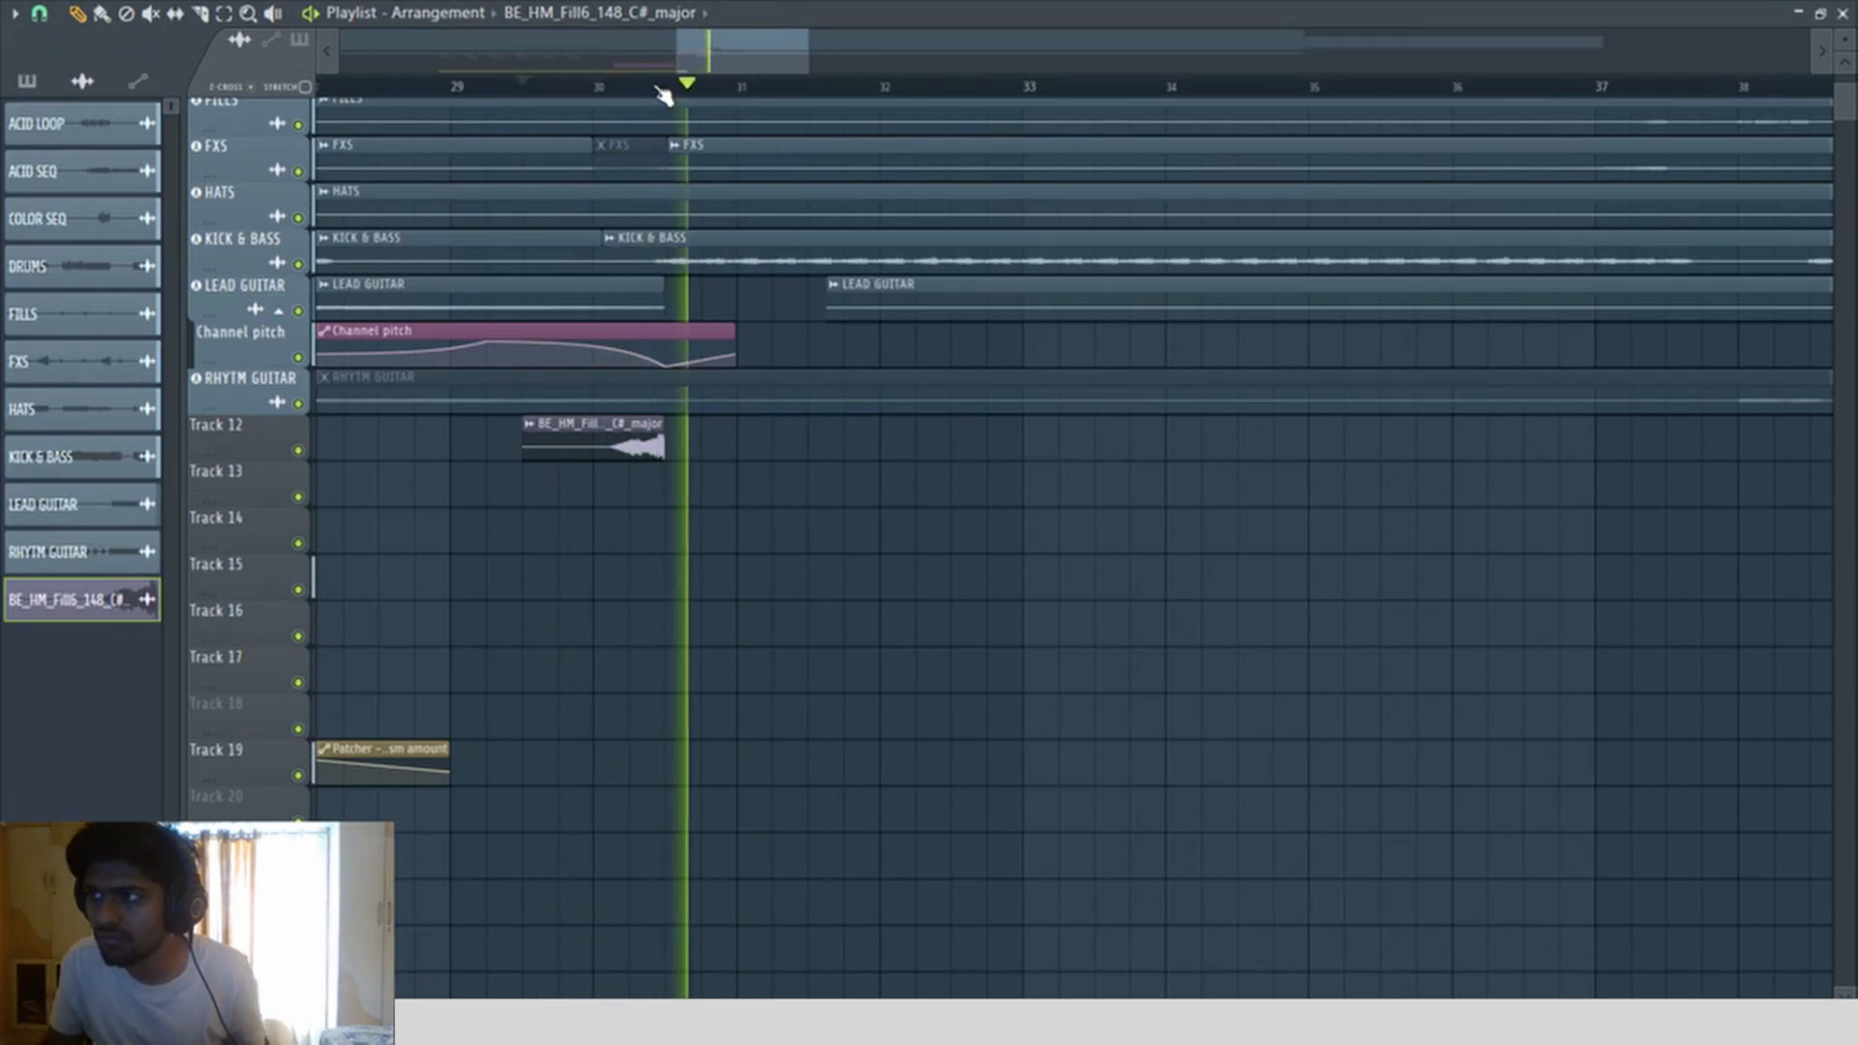
{"action": "left_click_drag", "start_coordinate": [665, 89], "coordinate": [440, 187]}
{"action": "key", "text": "space"}
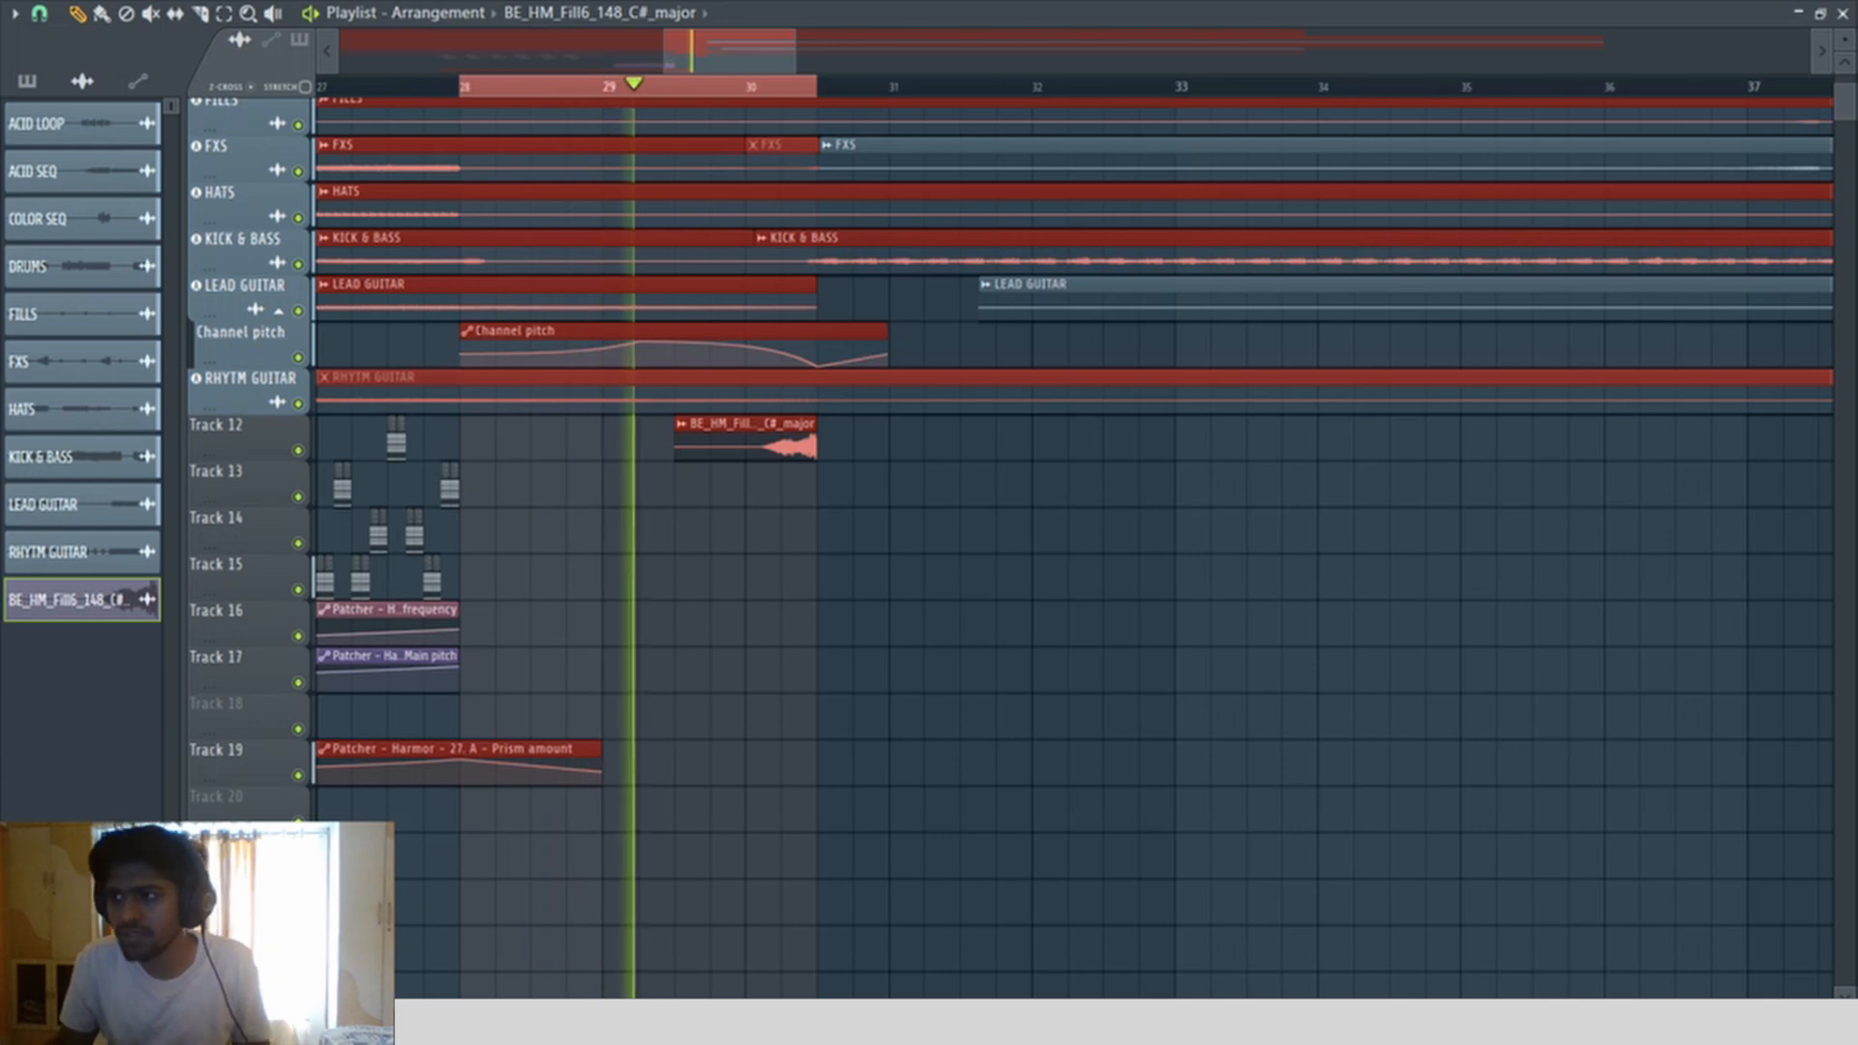
{"action": "key", "text": "space"}
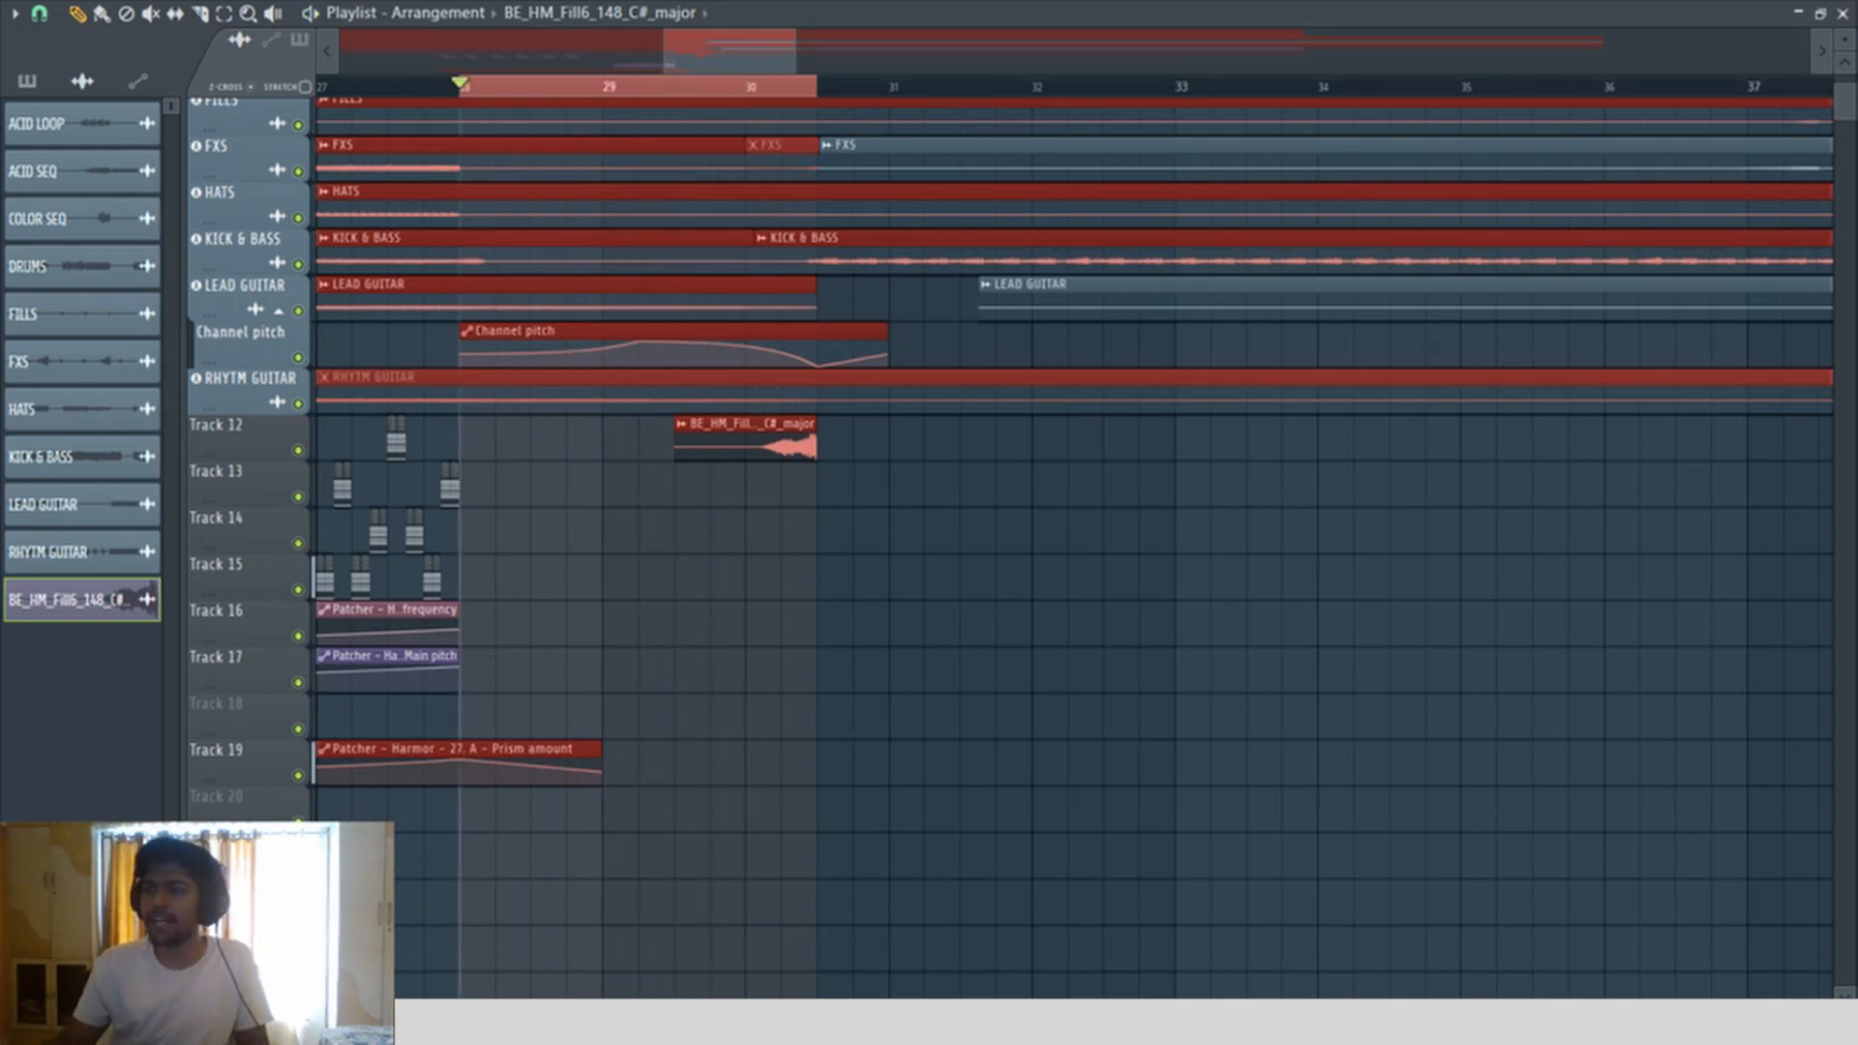
Step: Show the patterns in the picker, clear the time selection and play the arrangement from about bar 14
{"action": "left_click", "coordinate": [28, 81]}
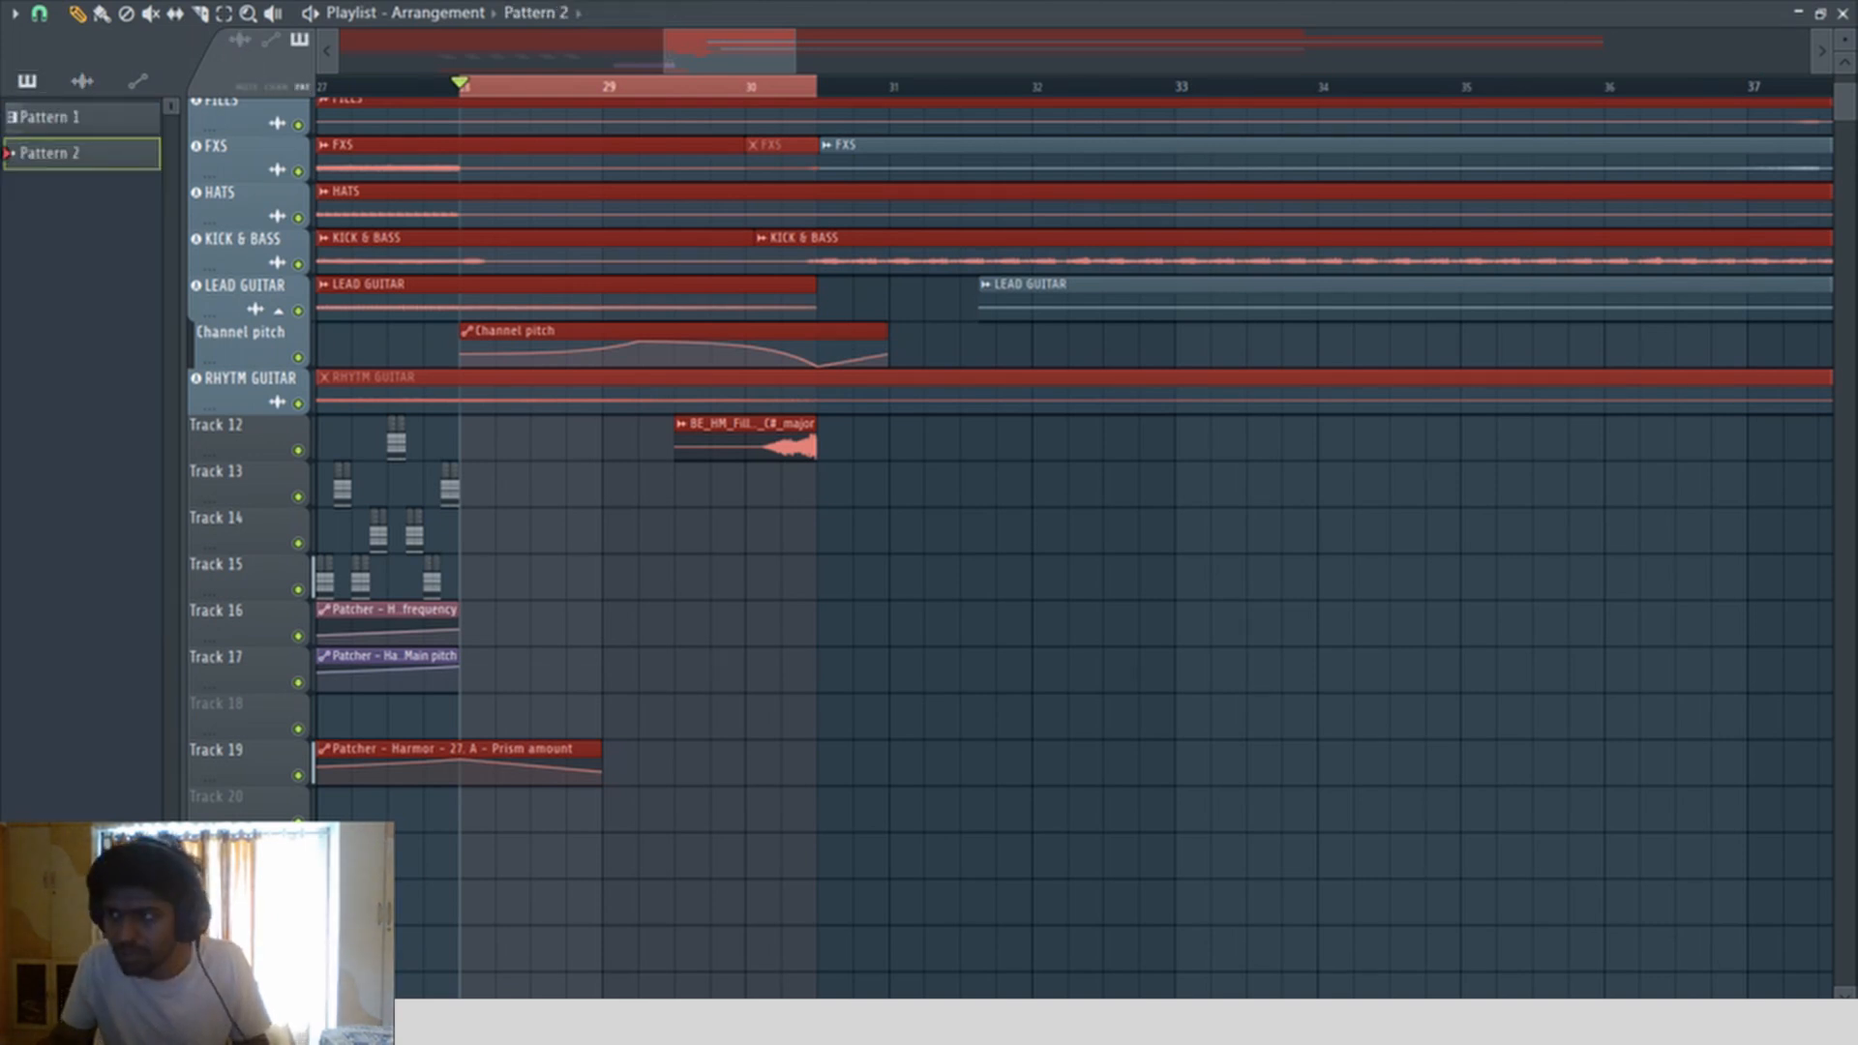
{"action": "scroll", "coordinate": [401, 100], "scroll_direction": "down", "scroll_amount": 8}
{"action": "left_click", "coordinate": [393, 89]}
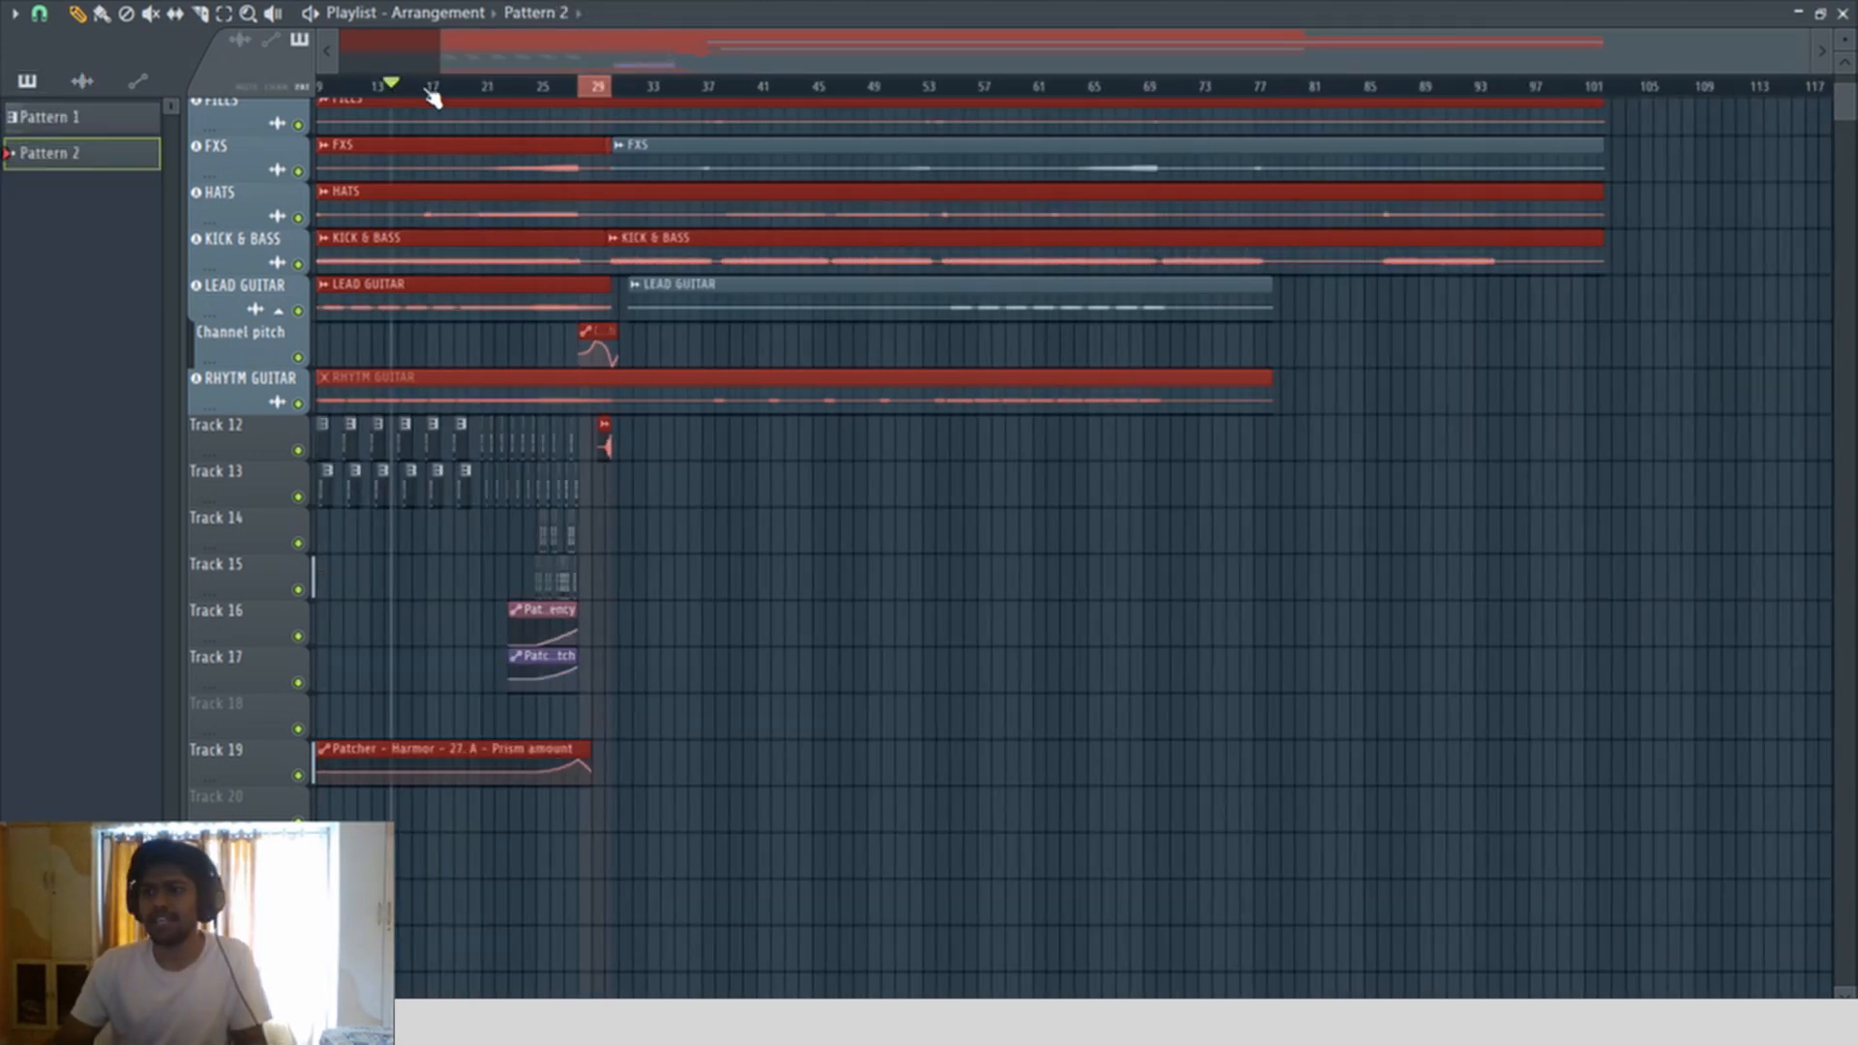
{"action": "left_click_drag", "start_coordinate": [725, 747], "coordinate": [320, 101]}
{"action": "key", "text": "ctrl+d"}
{"action": "key", "text": "space"}
{"action": "right_click", "coordinate": [969, 386], "text": "ctrl"}
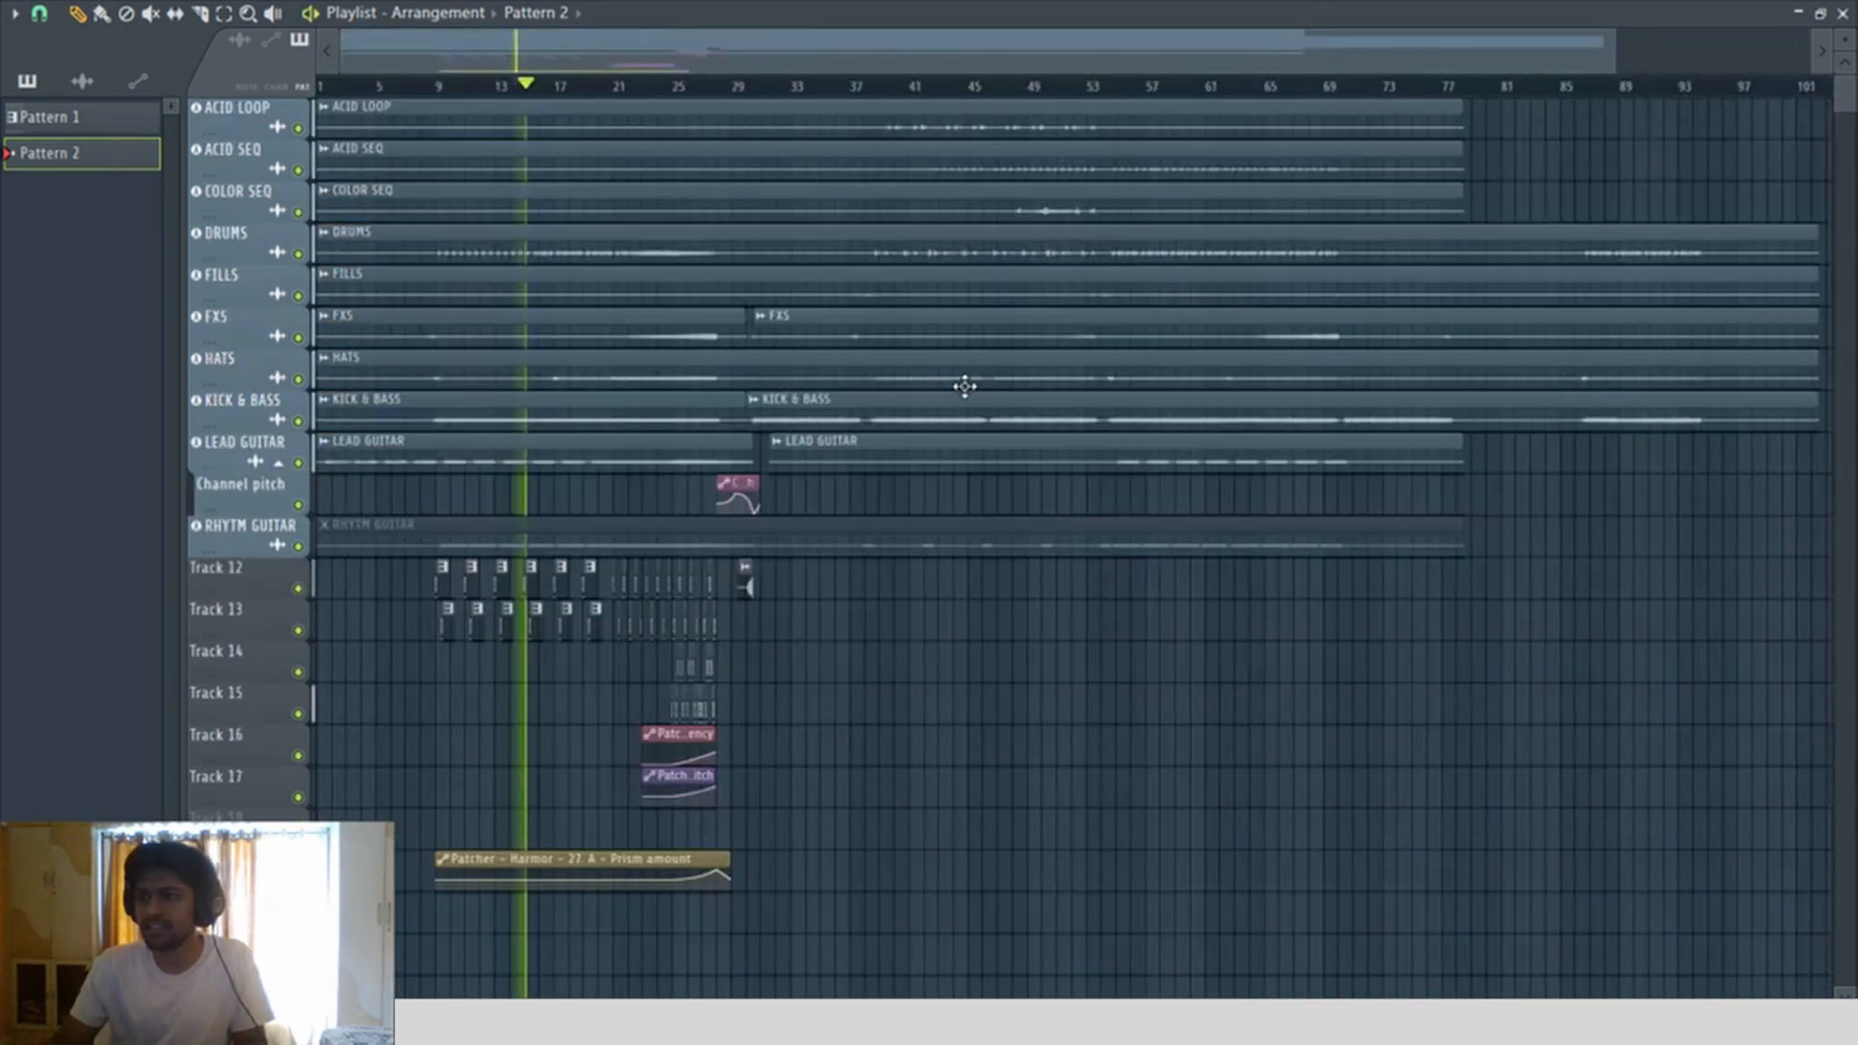
{"action": "left_click_drag", "start_coordinate": [916, 762], "coordinate": [459, 358]}
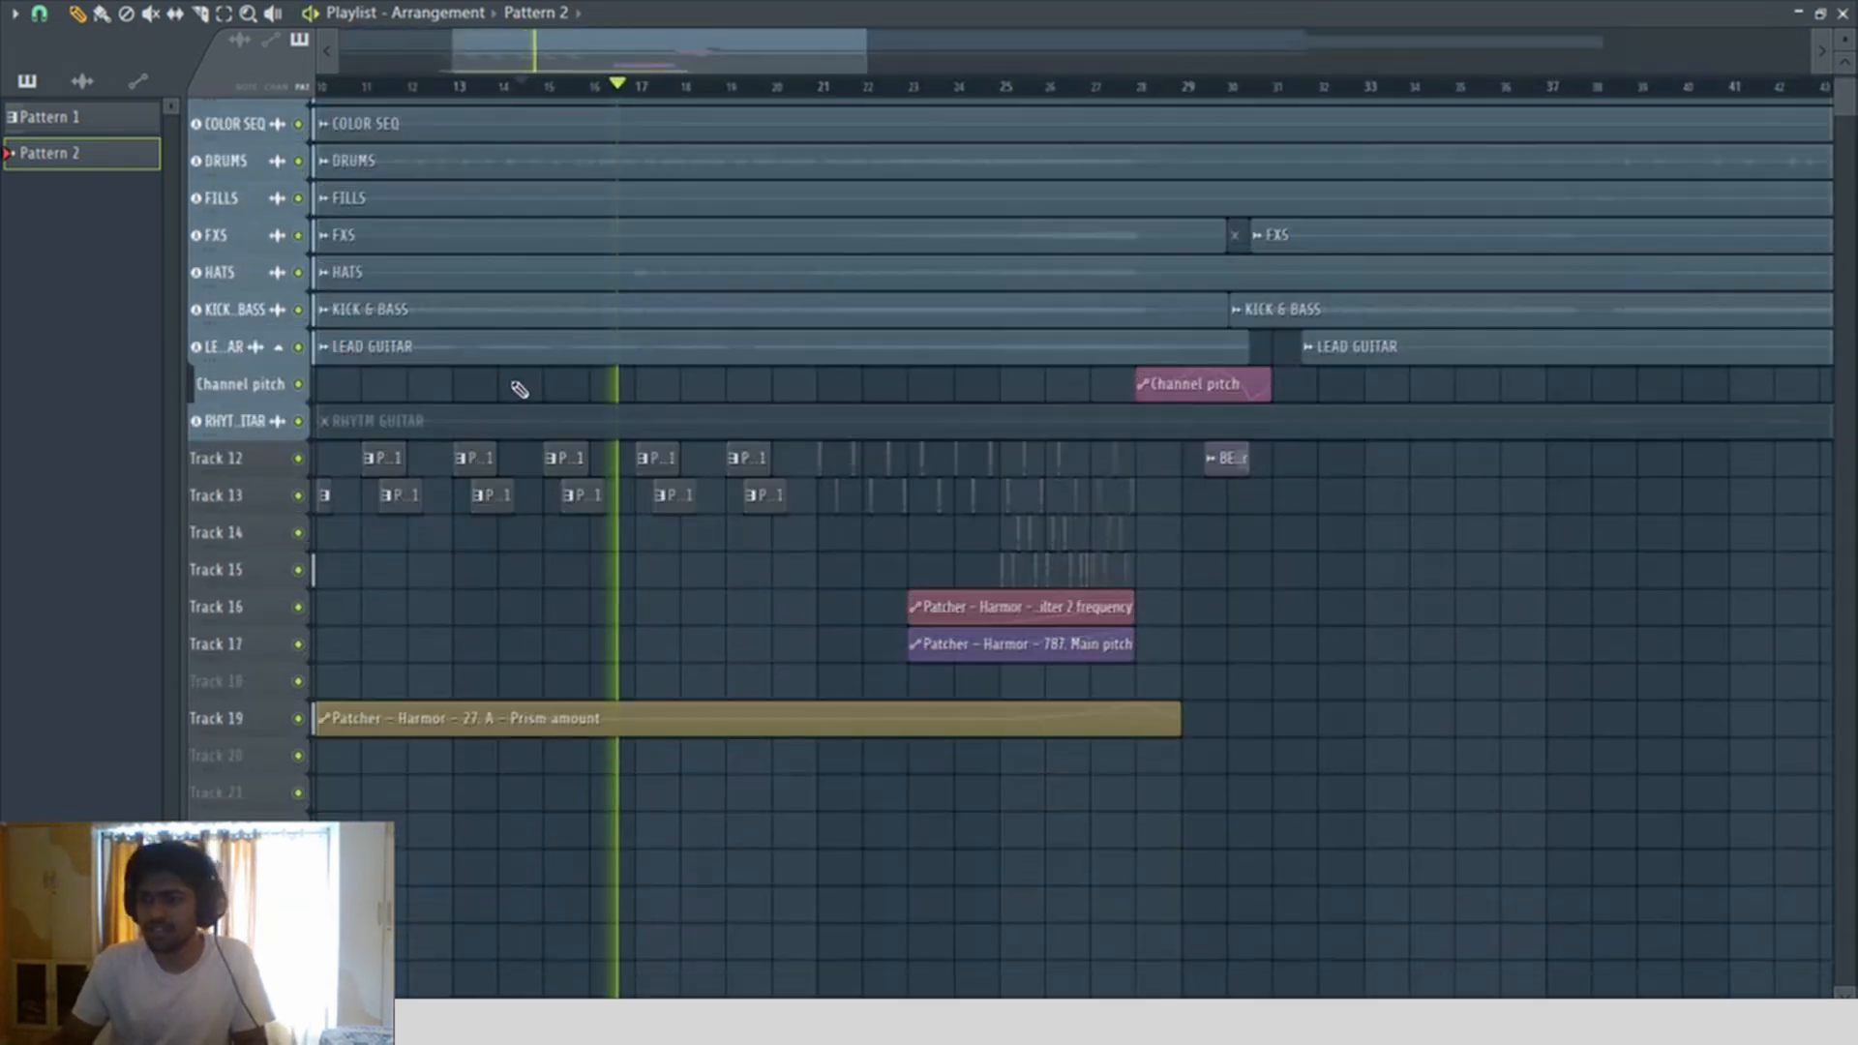
{"action": "scroll", "coordinate": [429, 477], "scroll_direction": "up", "scroll_amount": 4}
{"action": "scroll", "coordinate": [428, 475], "scroll_direction": "up", "scroll_amount": 3}
Step: Add the Maximus effect to the Patcher map from the plugin picker and open it
{"action": "left_click", "coordinate": [443, 449]}
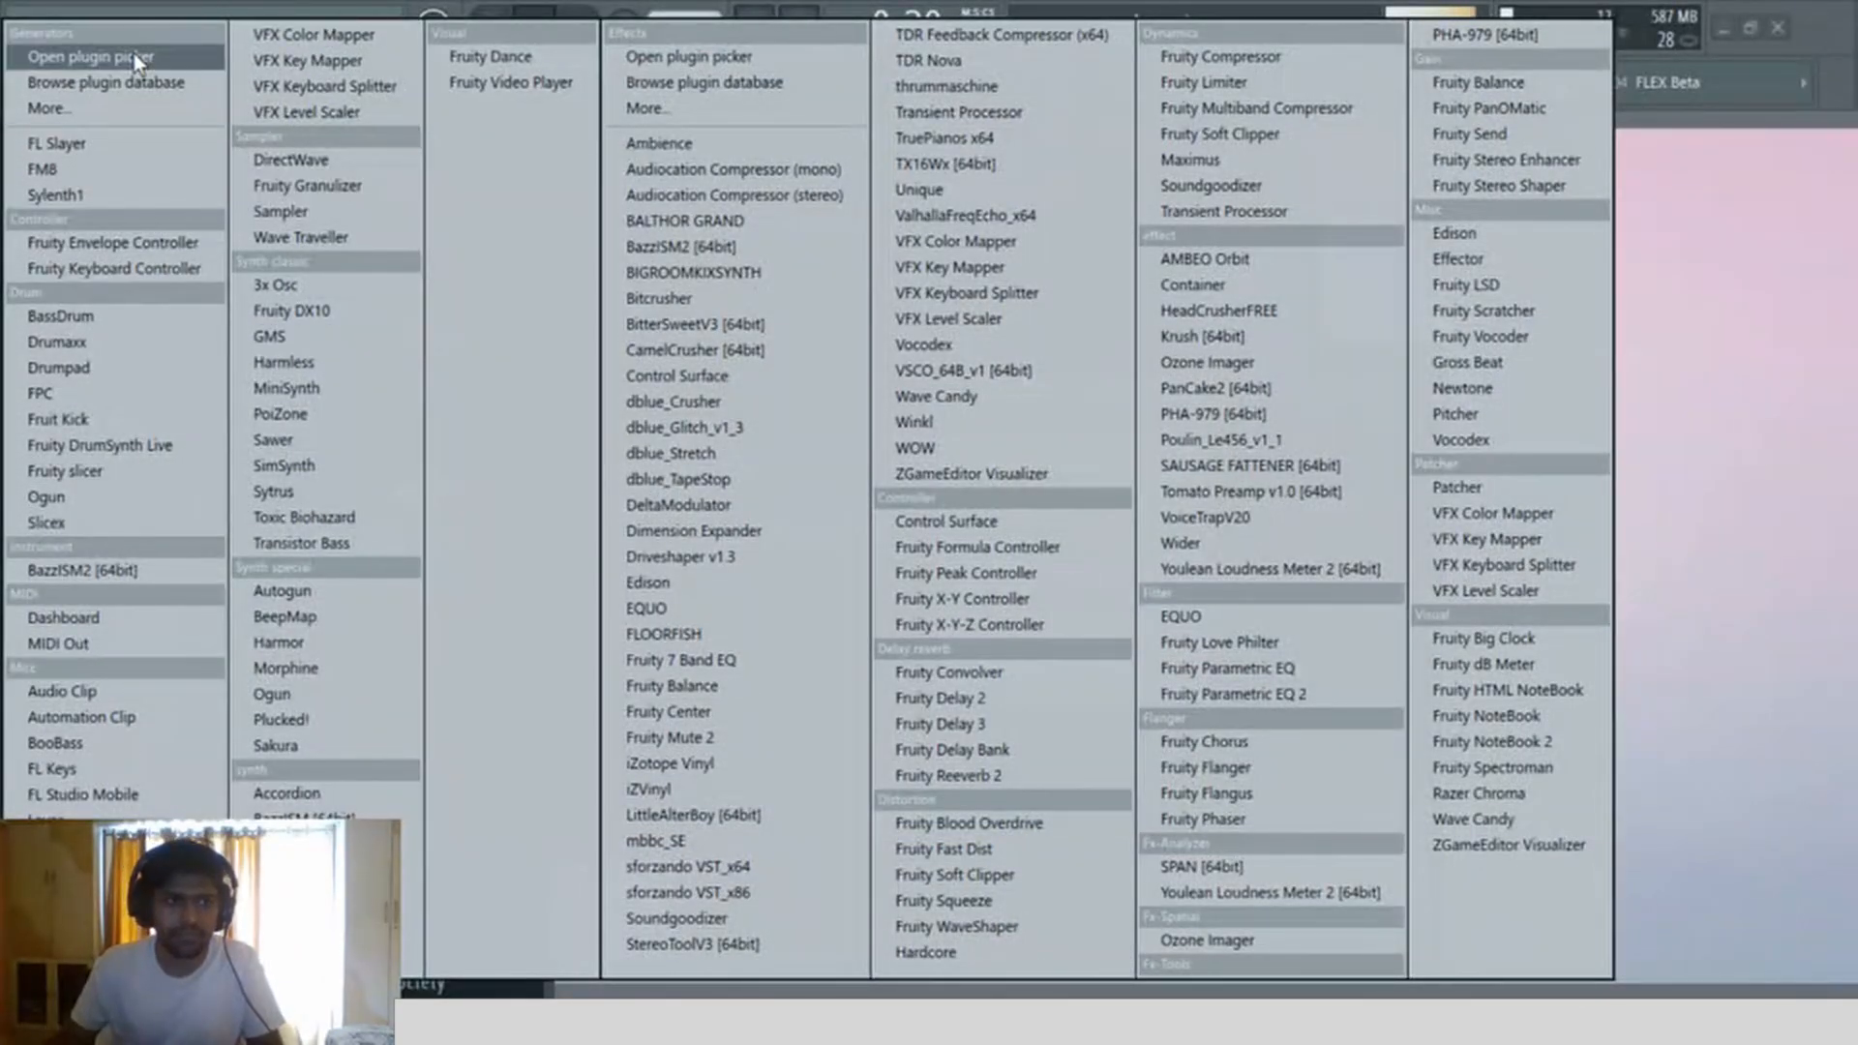
{"action": "left_click", "coordinate": [715, 59]}
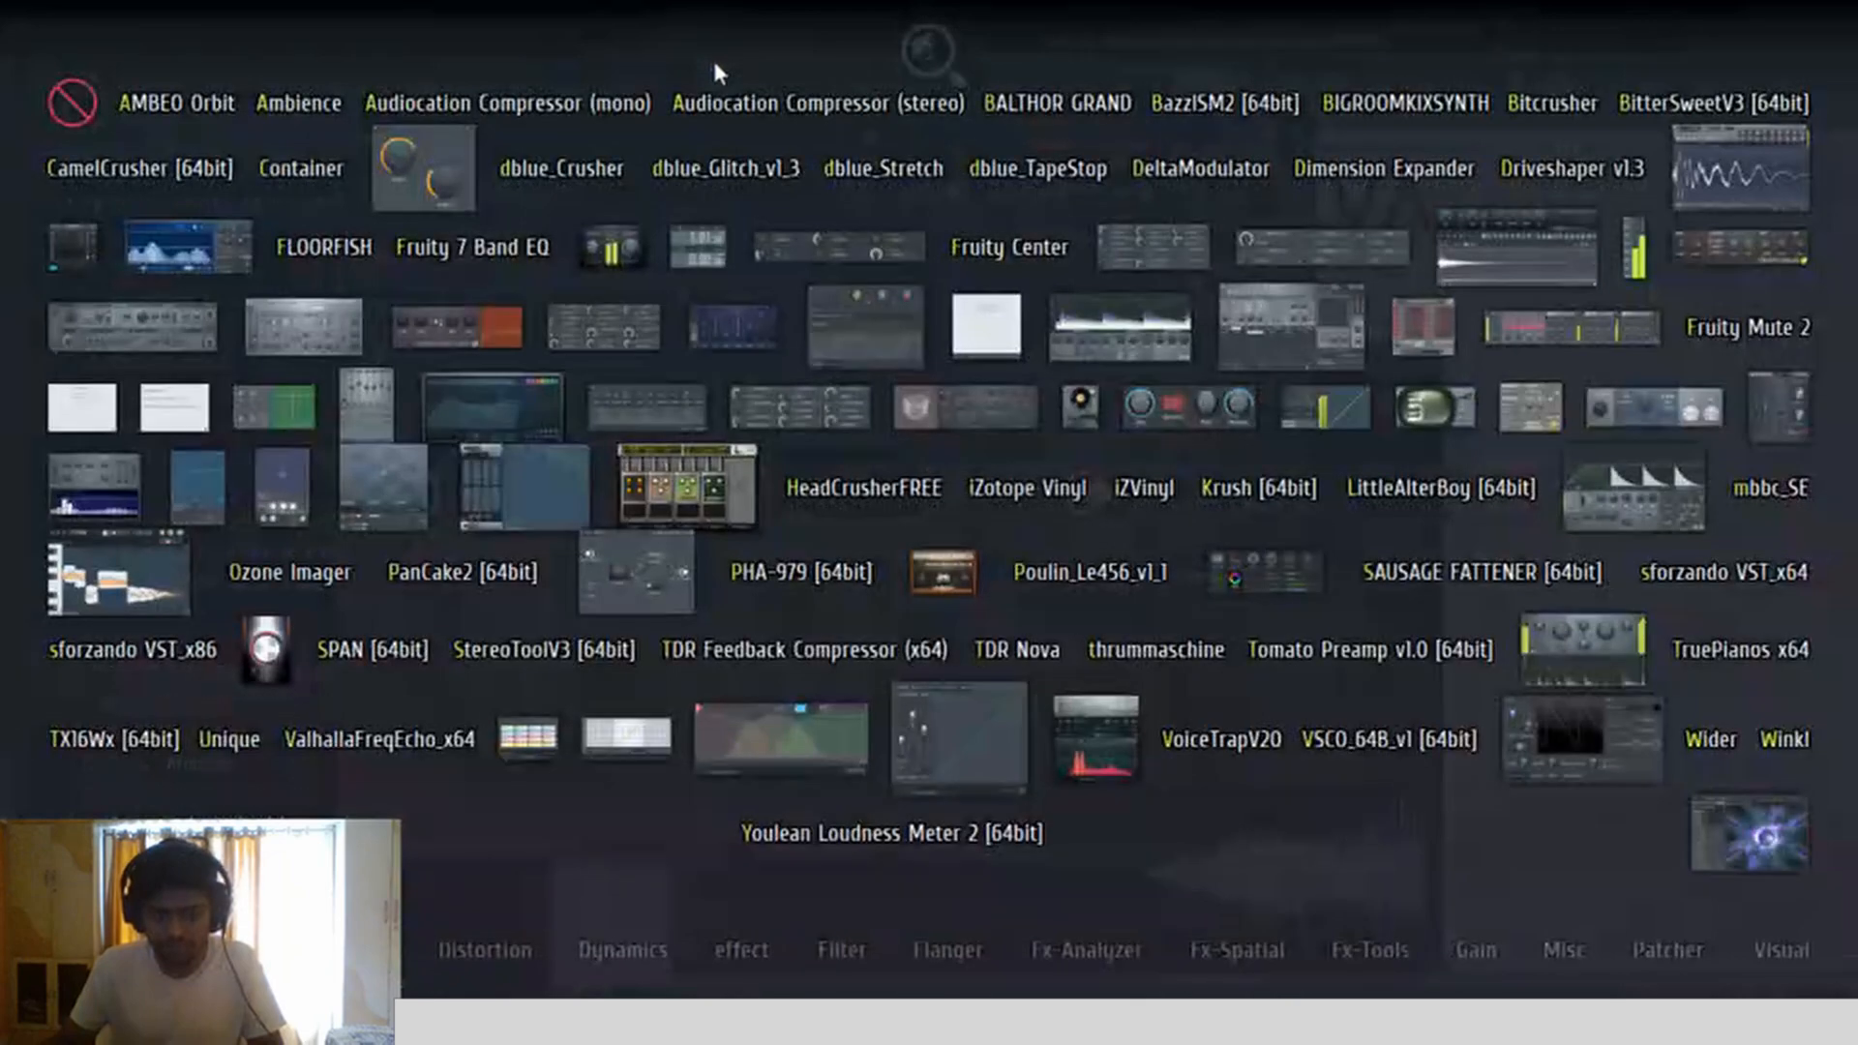
{"action": "type", "text": "m"}
{"action": "left_click_drag", "start_coordinate": [1619, 520], "coordinate": [1012, 282]}
{"action": "double_click", "coordinate": [1012, 282]}
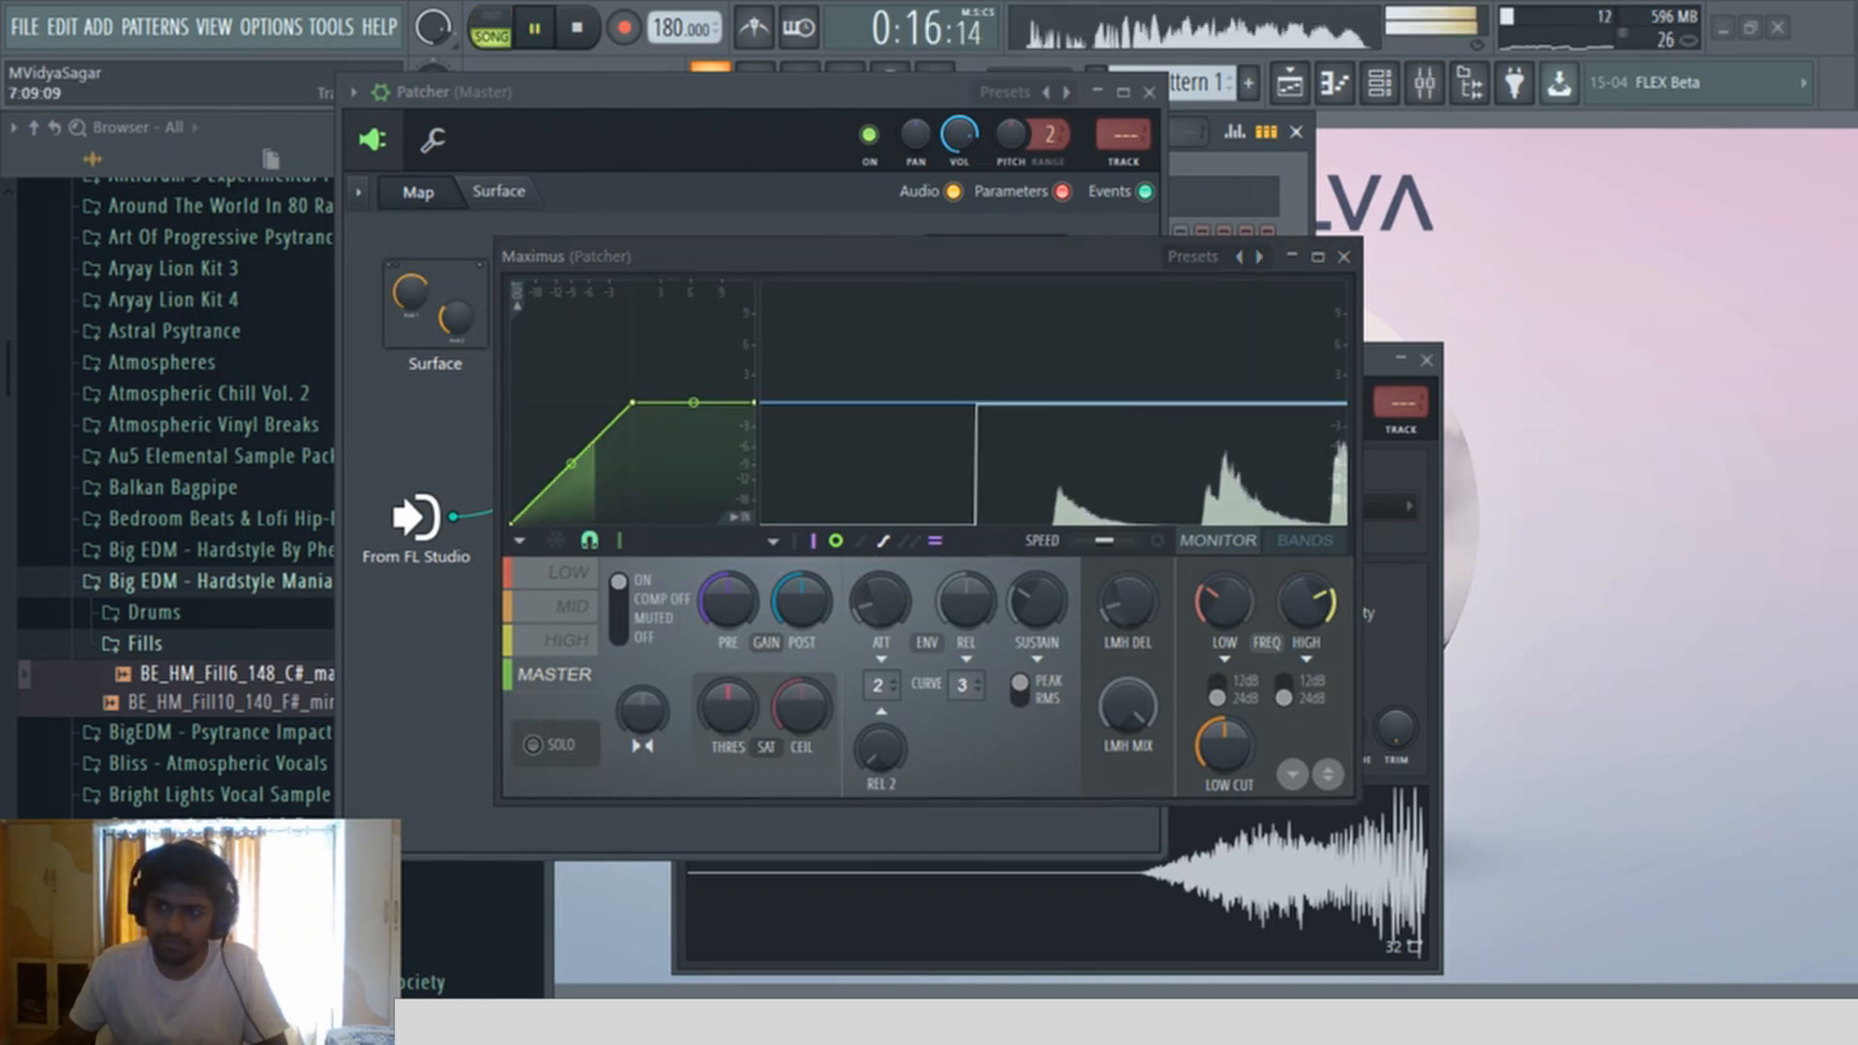
Step: Raise the lower part of the mid band's curve in Maximus, adjust its release, and go through the high and master bands
{"action": "left_click", "coordinate": [573, 606]}
{"action": "mouse_move", "coordinate": [571, 463]}
{"action": "left_mouse_down"}
{"action": "mouse_move", "coordinate": [571, 416]}
{"action": "mouse_move", "coordinate": [571, 436]}
{"action": "left_mouse_up"}
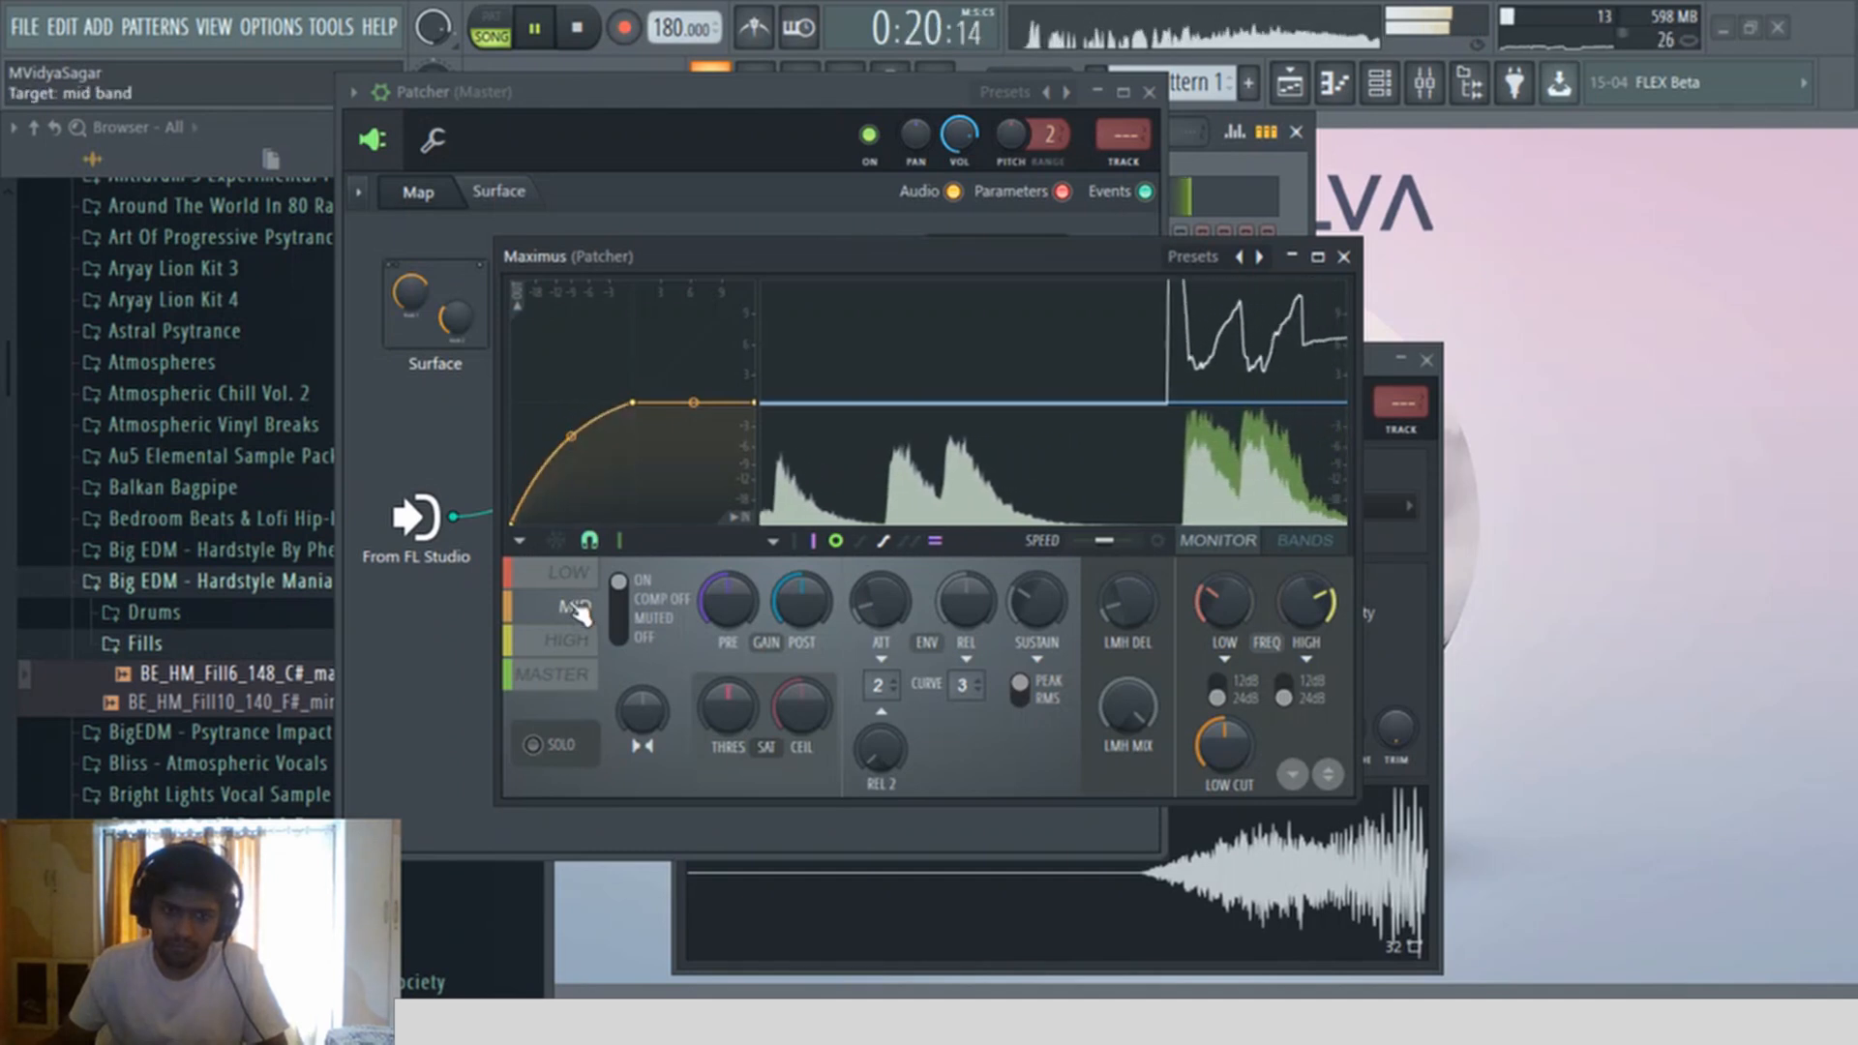
{"action": "left_click_drag", "start_coordinate": [963, 598], "coordinate": [963, 625]}
{"action": "left_click", "coordinate": [571, 640]}
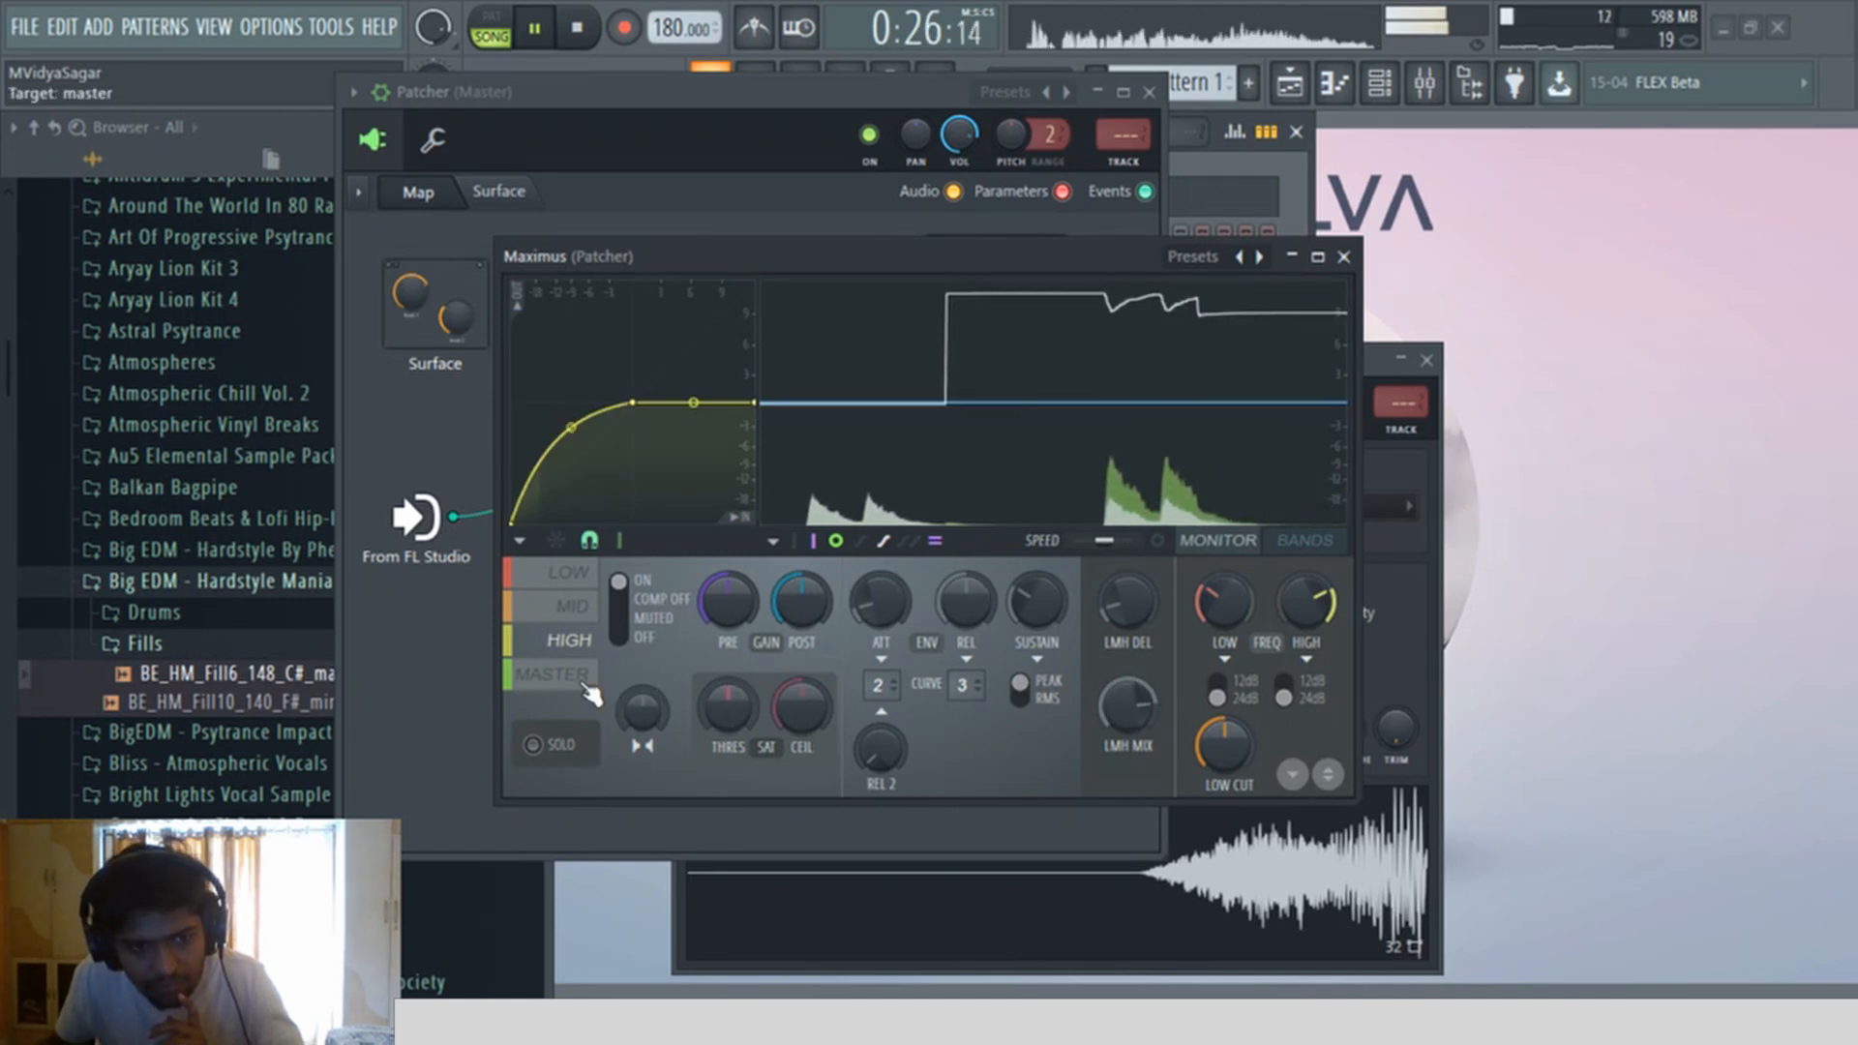
{"action": "left_click", "coordinate": [573, 674]}
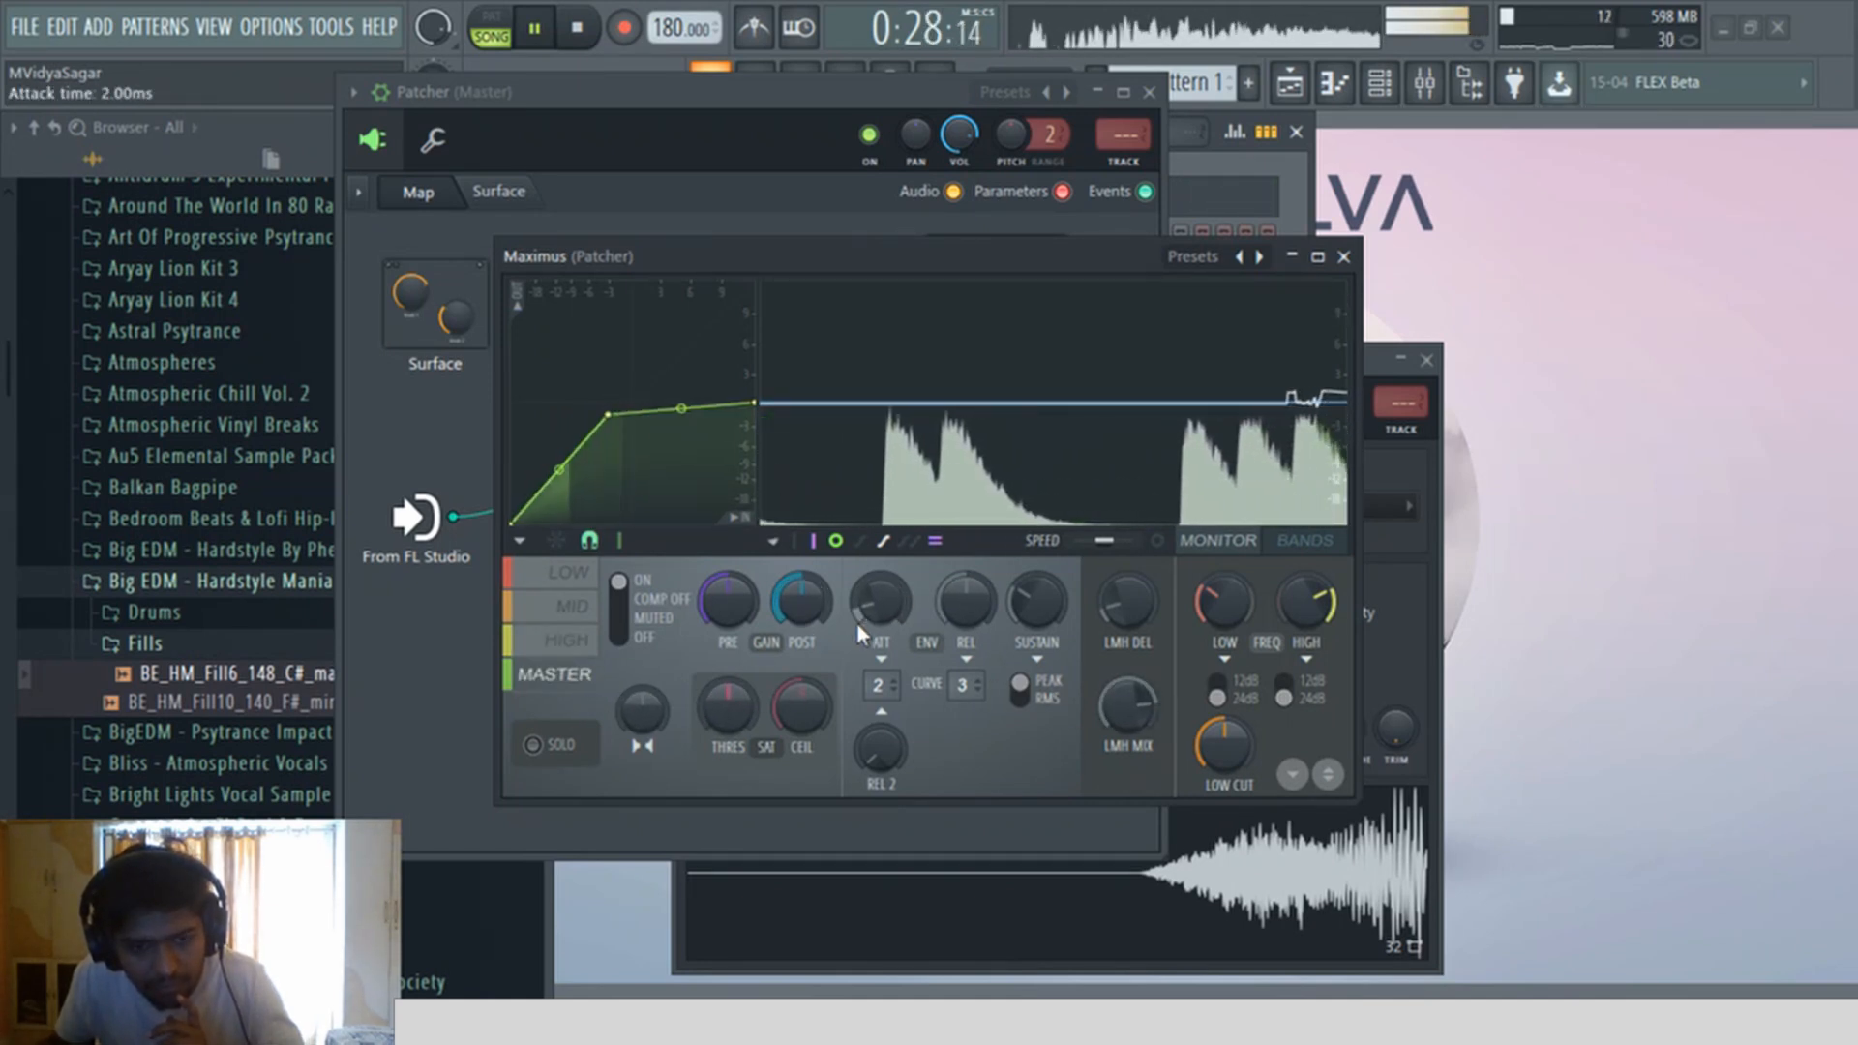
Step: Lower the master band's post gain in Maximus and close the Maximus and Patcher windows
{"action": "left_click", "coordinate": [1344, 256]}
{"action": "left_click", "coordinate": [1030, 317]}
{"action": "mouse_move", "coordinate": [799, 581]}
{"action": "left_mouse_down"}
{"action": "mouse_move", "coordinate": [799, 604]}
{"action": "mouse_move", "coordinate": [799, 585]}
{"action": "left_mouse_up"}
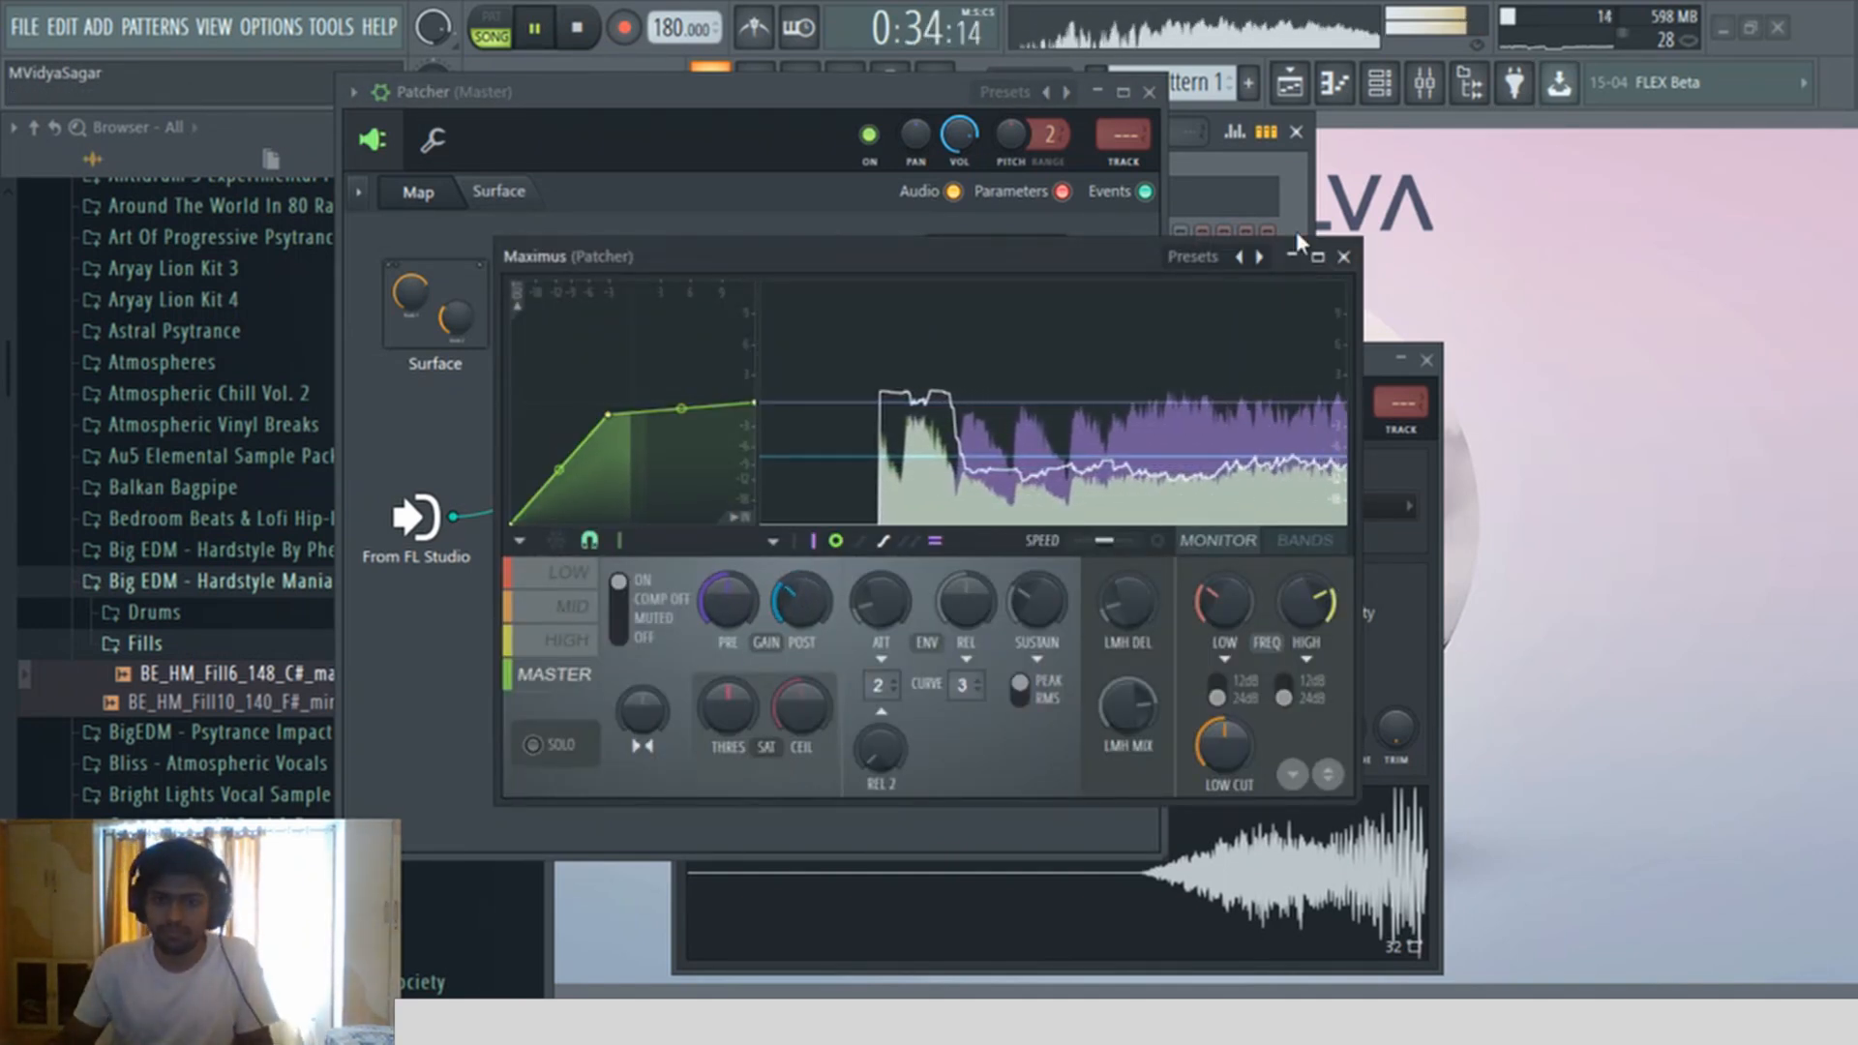
{"action": "left_click", "coordinate": [1344, 257]}
{"action": "left_click", "coordinate": [1149, 92]}
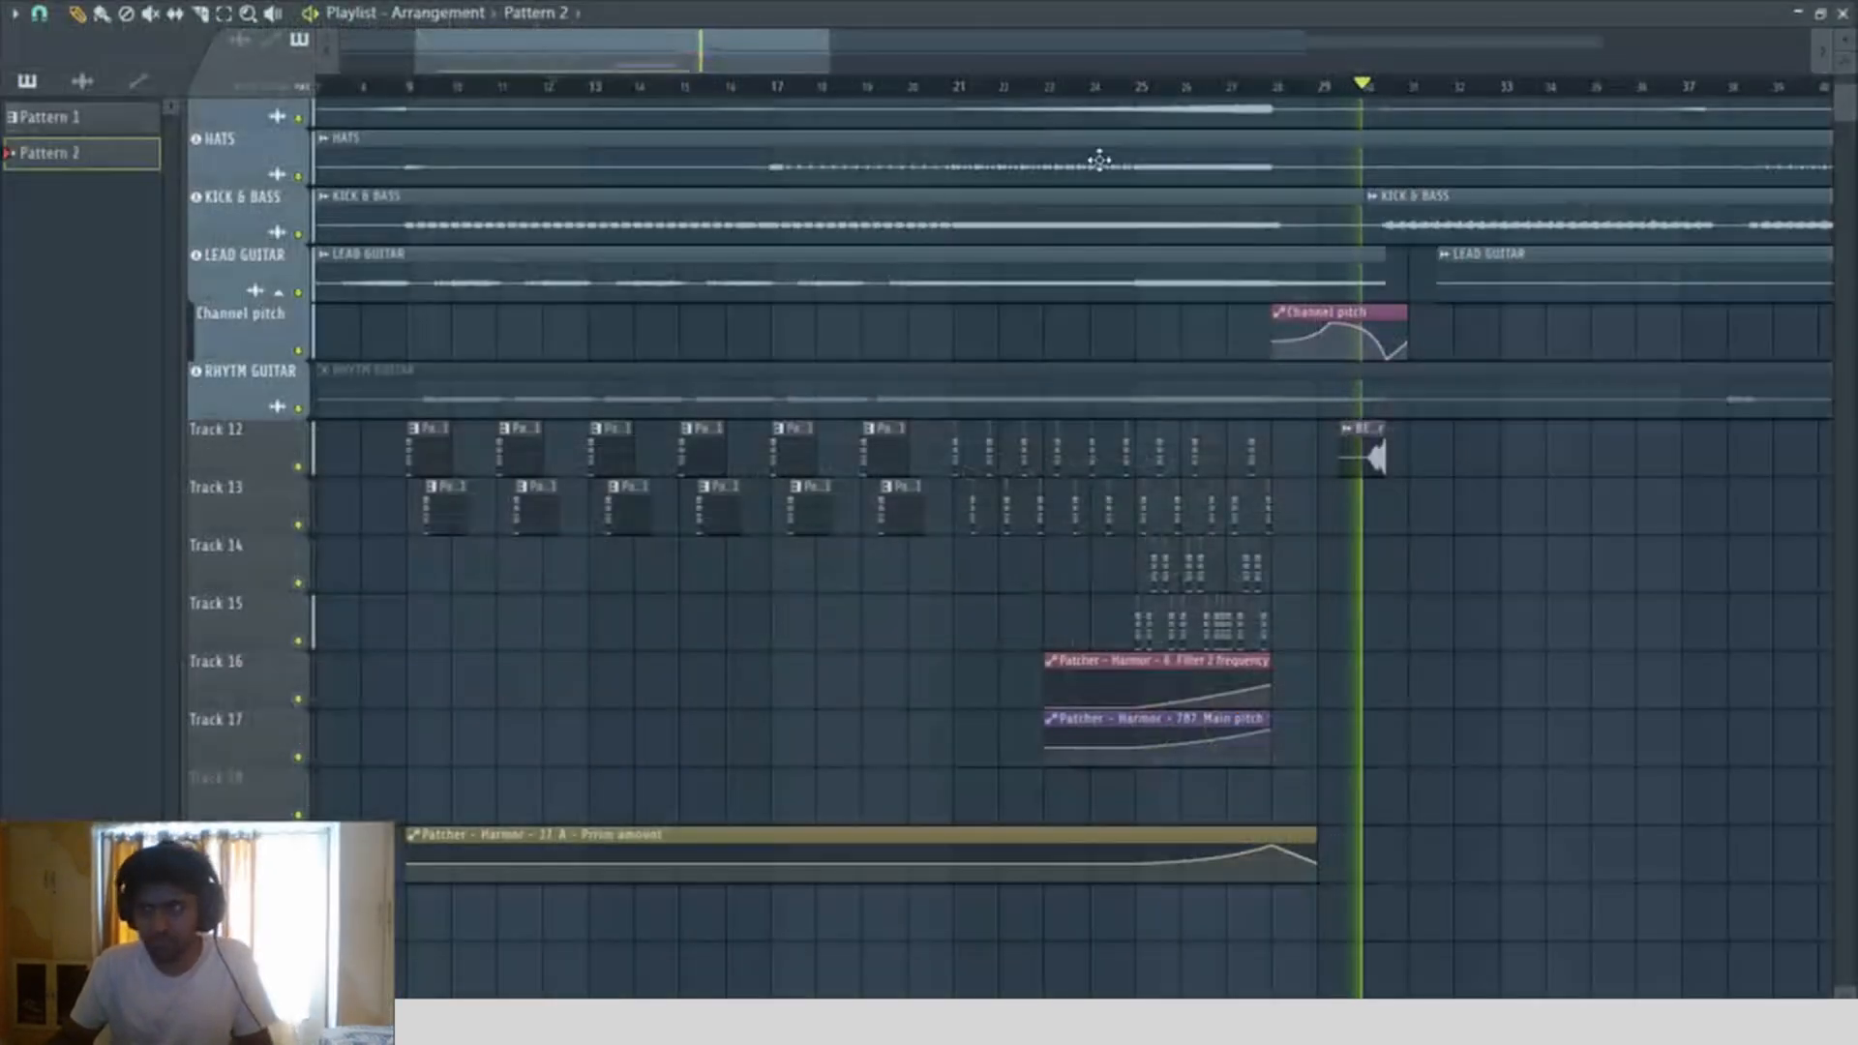
Step: Play the arrangement from bar 9 to hear the chord stabs in context
{"action": "scroll", "coordinate": [1123, 175], "scroll_direction": "down", "scroll_amount": 2}
{"action": "scroll", "coordinate": [1127, 176], "scroll_direction": "down", "scroll_amount": 3}
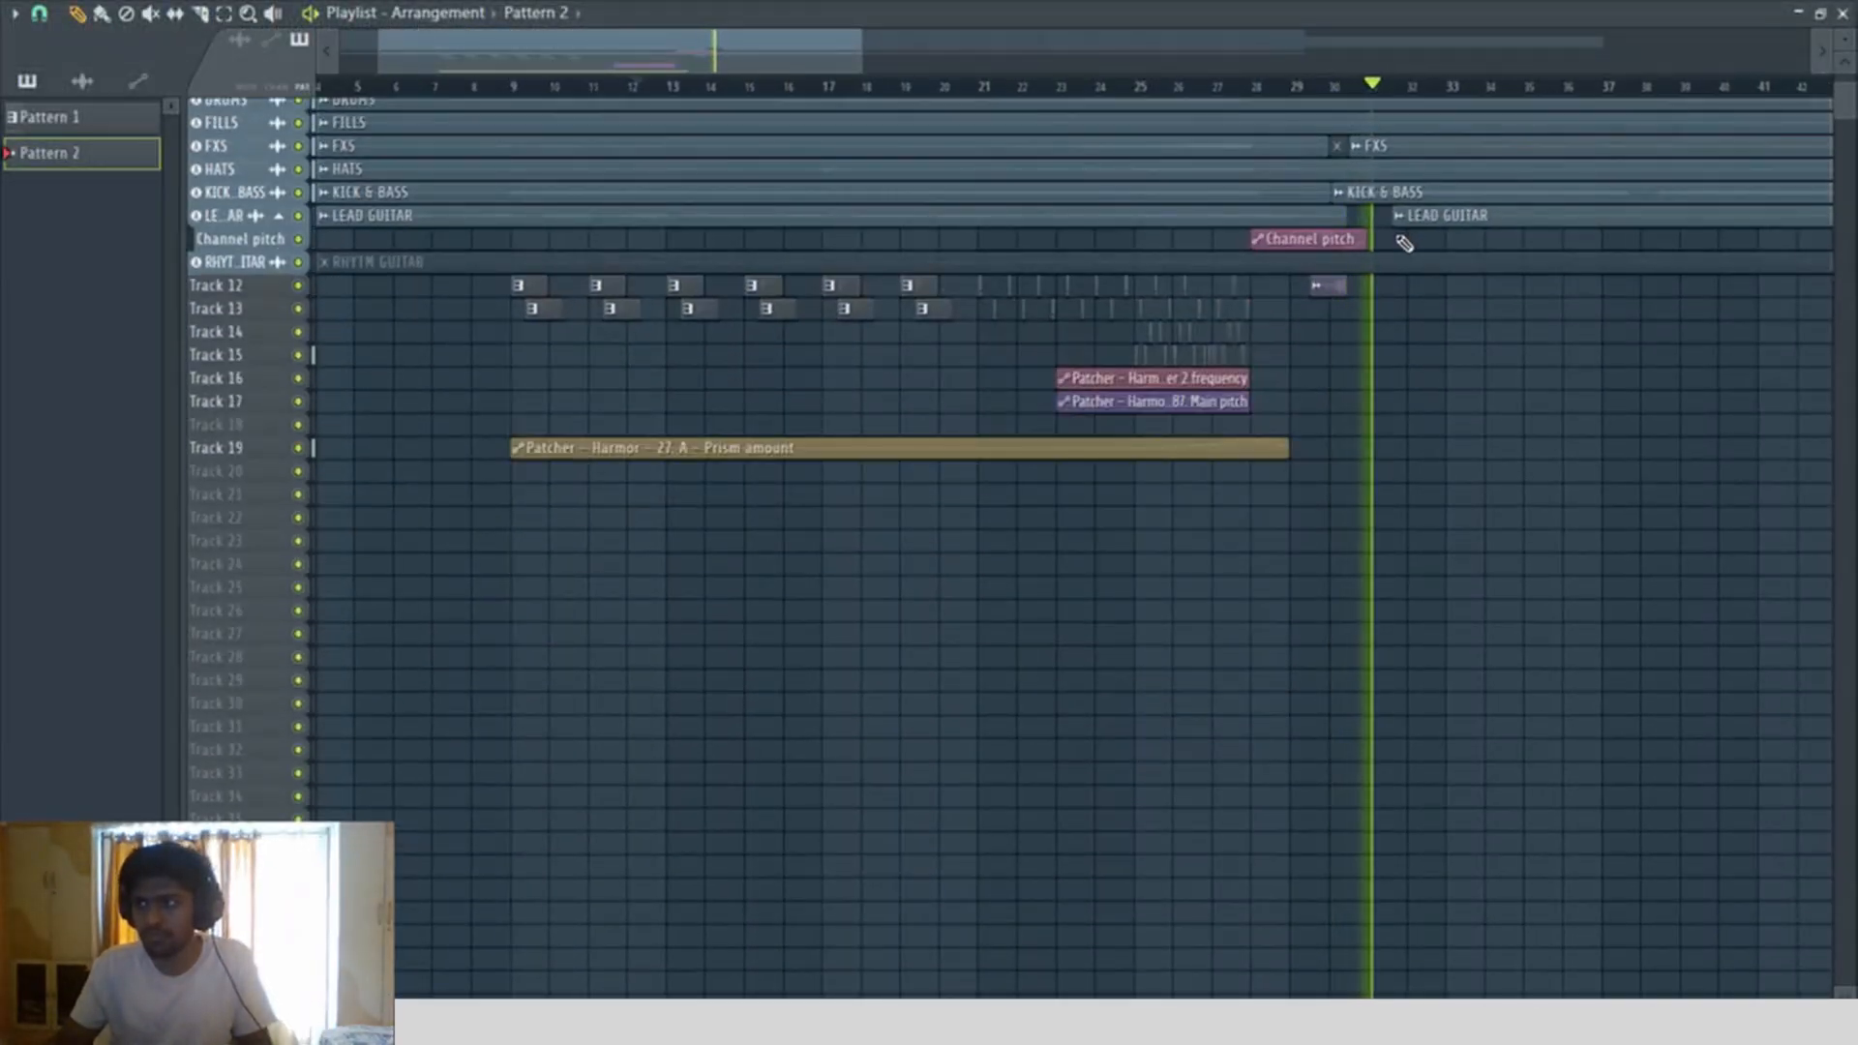
{"action": "scroll", "coordinate": [1410, 241], "scroll_direction": "up", "scroll_amount": 3}
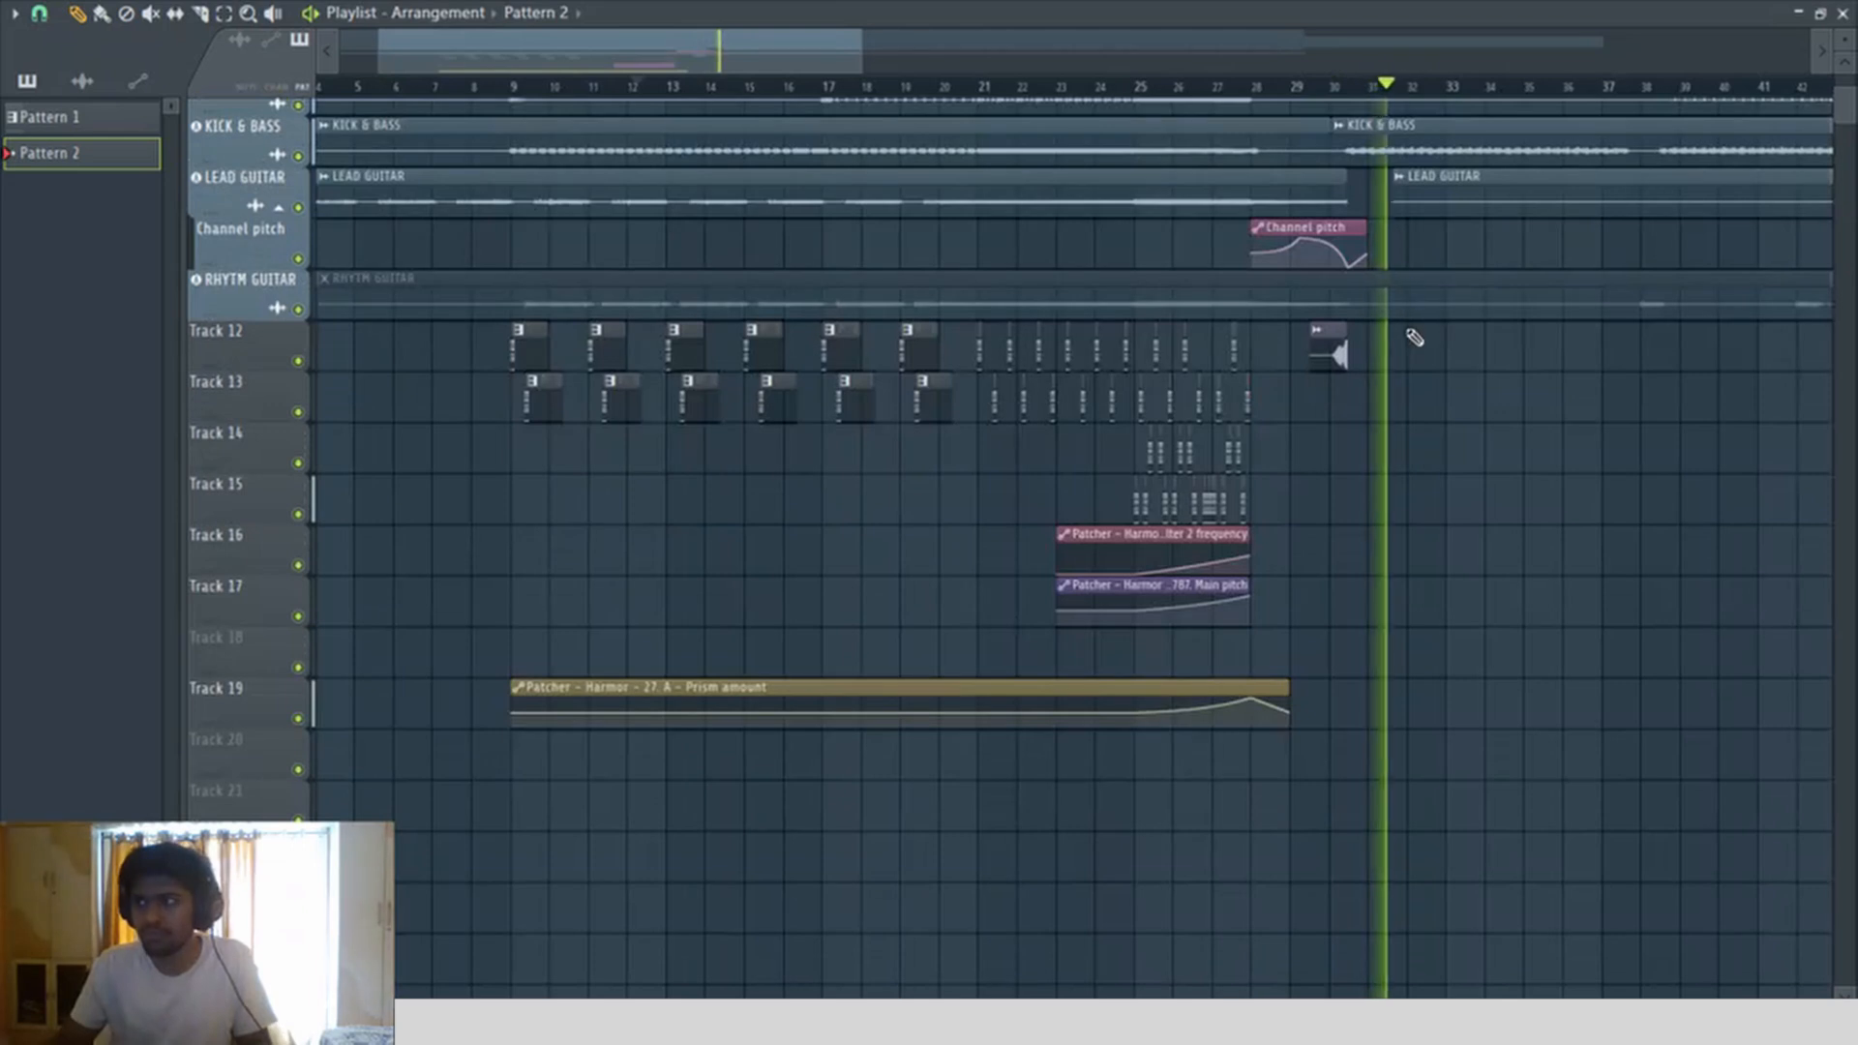
{"action": "left_click", "coordinate": [513, 94]}
{"action": "left_click_drag", "start_coordinate": [445, 171], "coordinate": [1660, 832]}
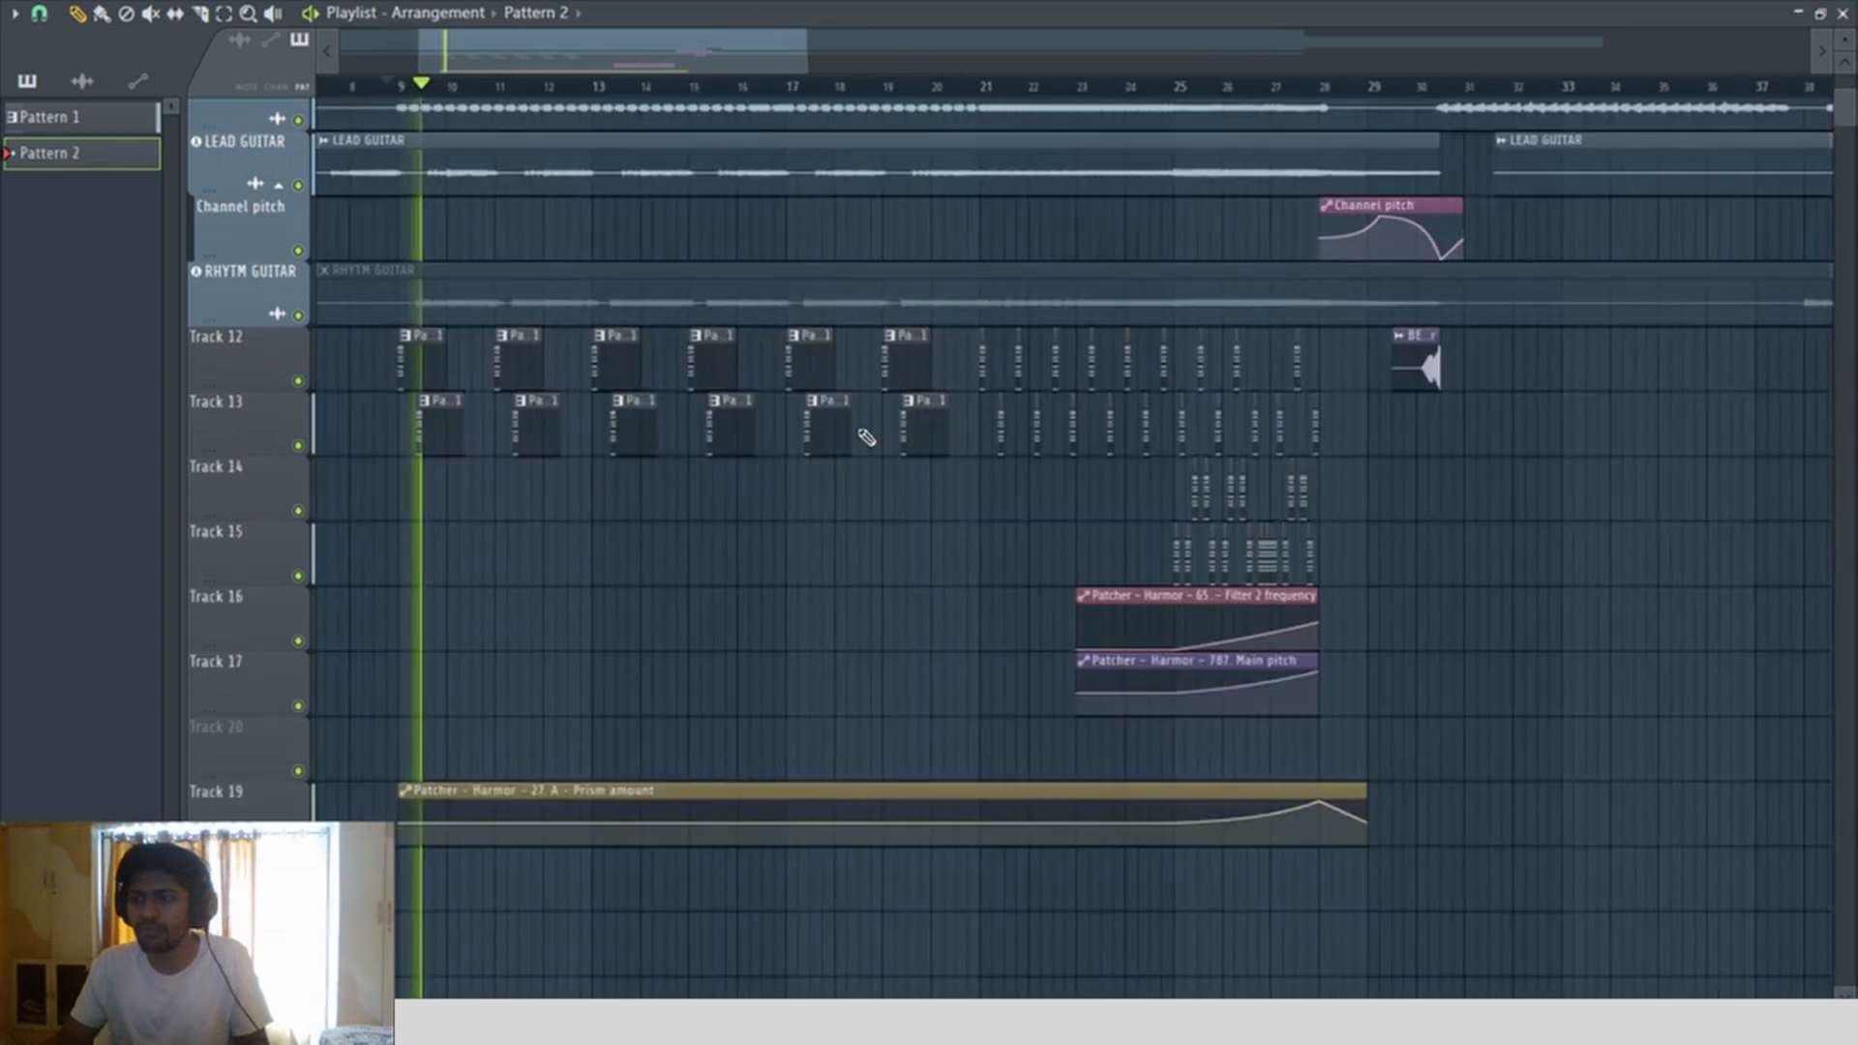
{"action": "scroll", "coordinate": [867, 436], "scroll_direction": "down", "scroll_amount": 3}
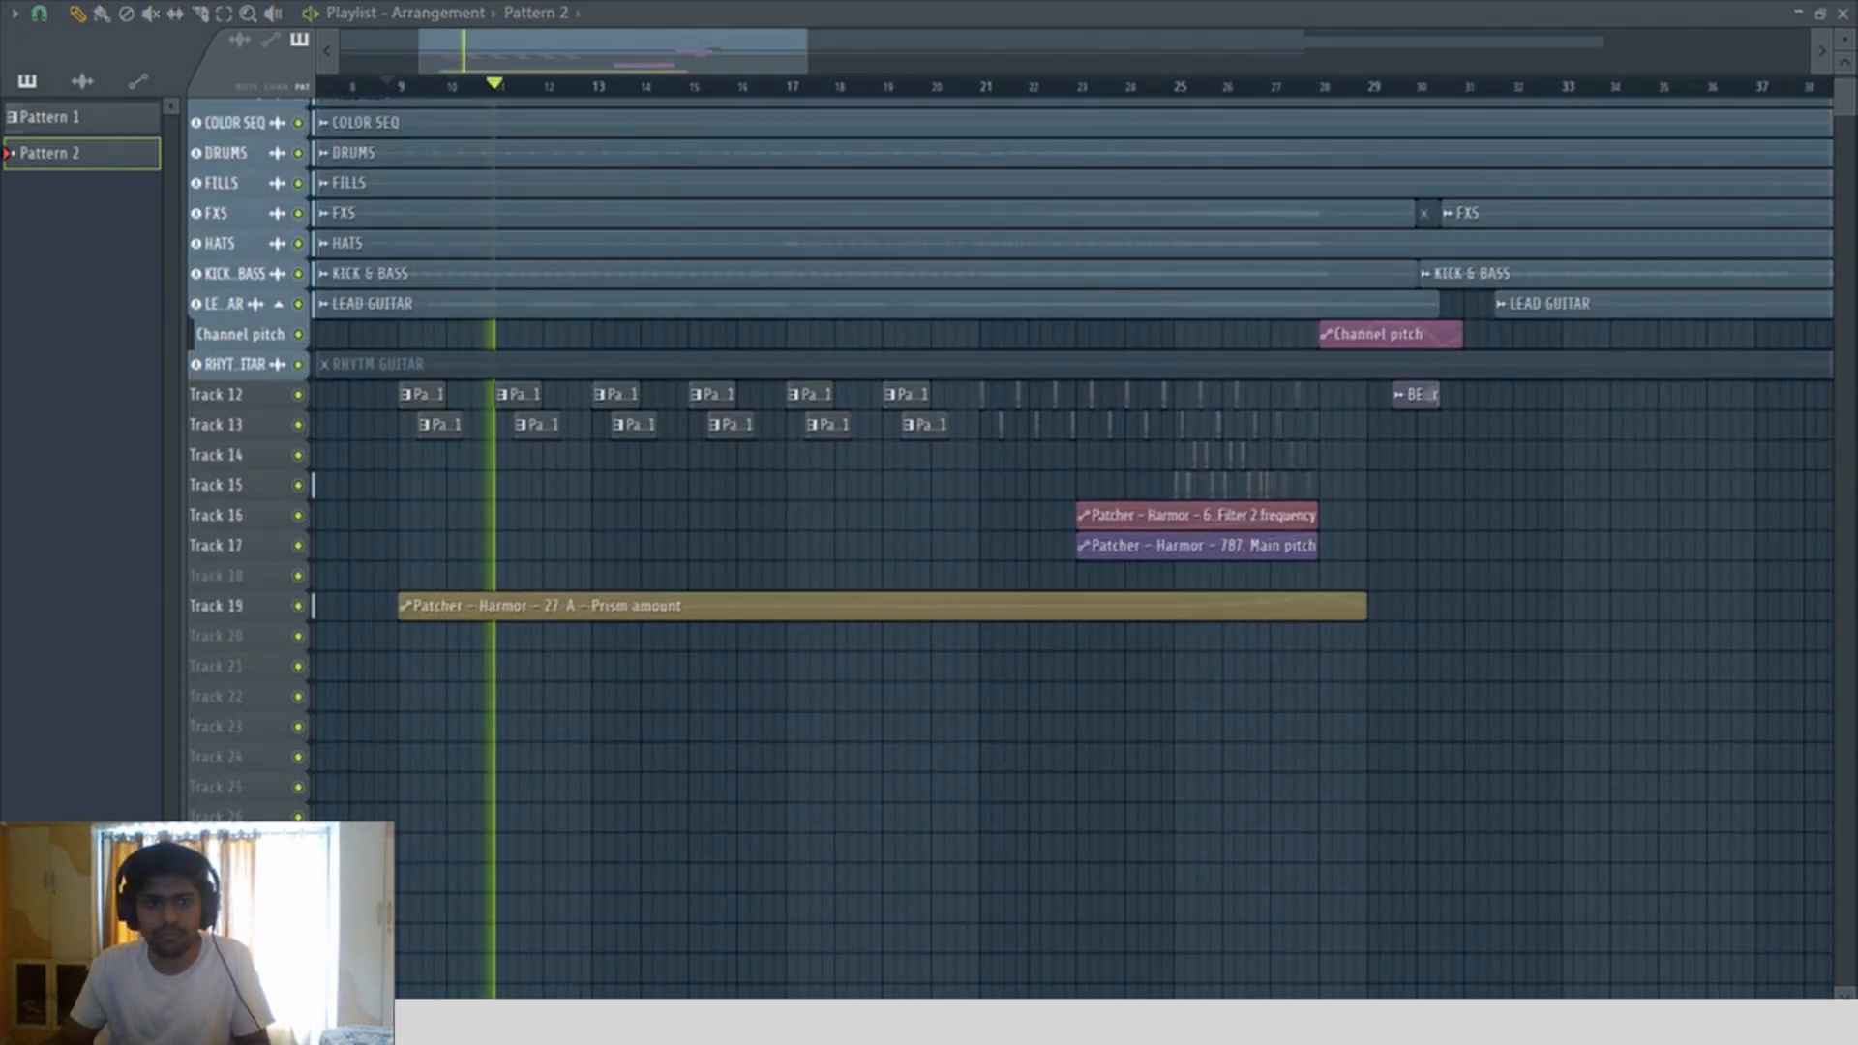
Step: Open Harmor's effects in the Pattern 1 Patcher, set the chorus order to 2 and adjust the chorus mix
{"action": "left_click", "coordinate": [444, 423]}
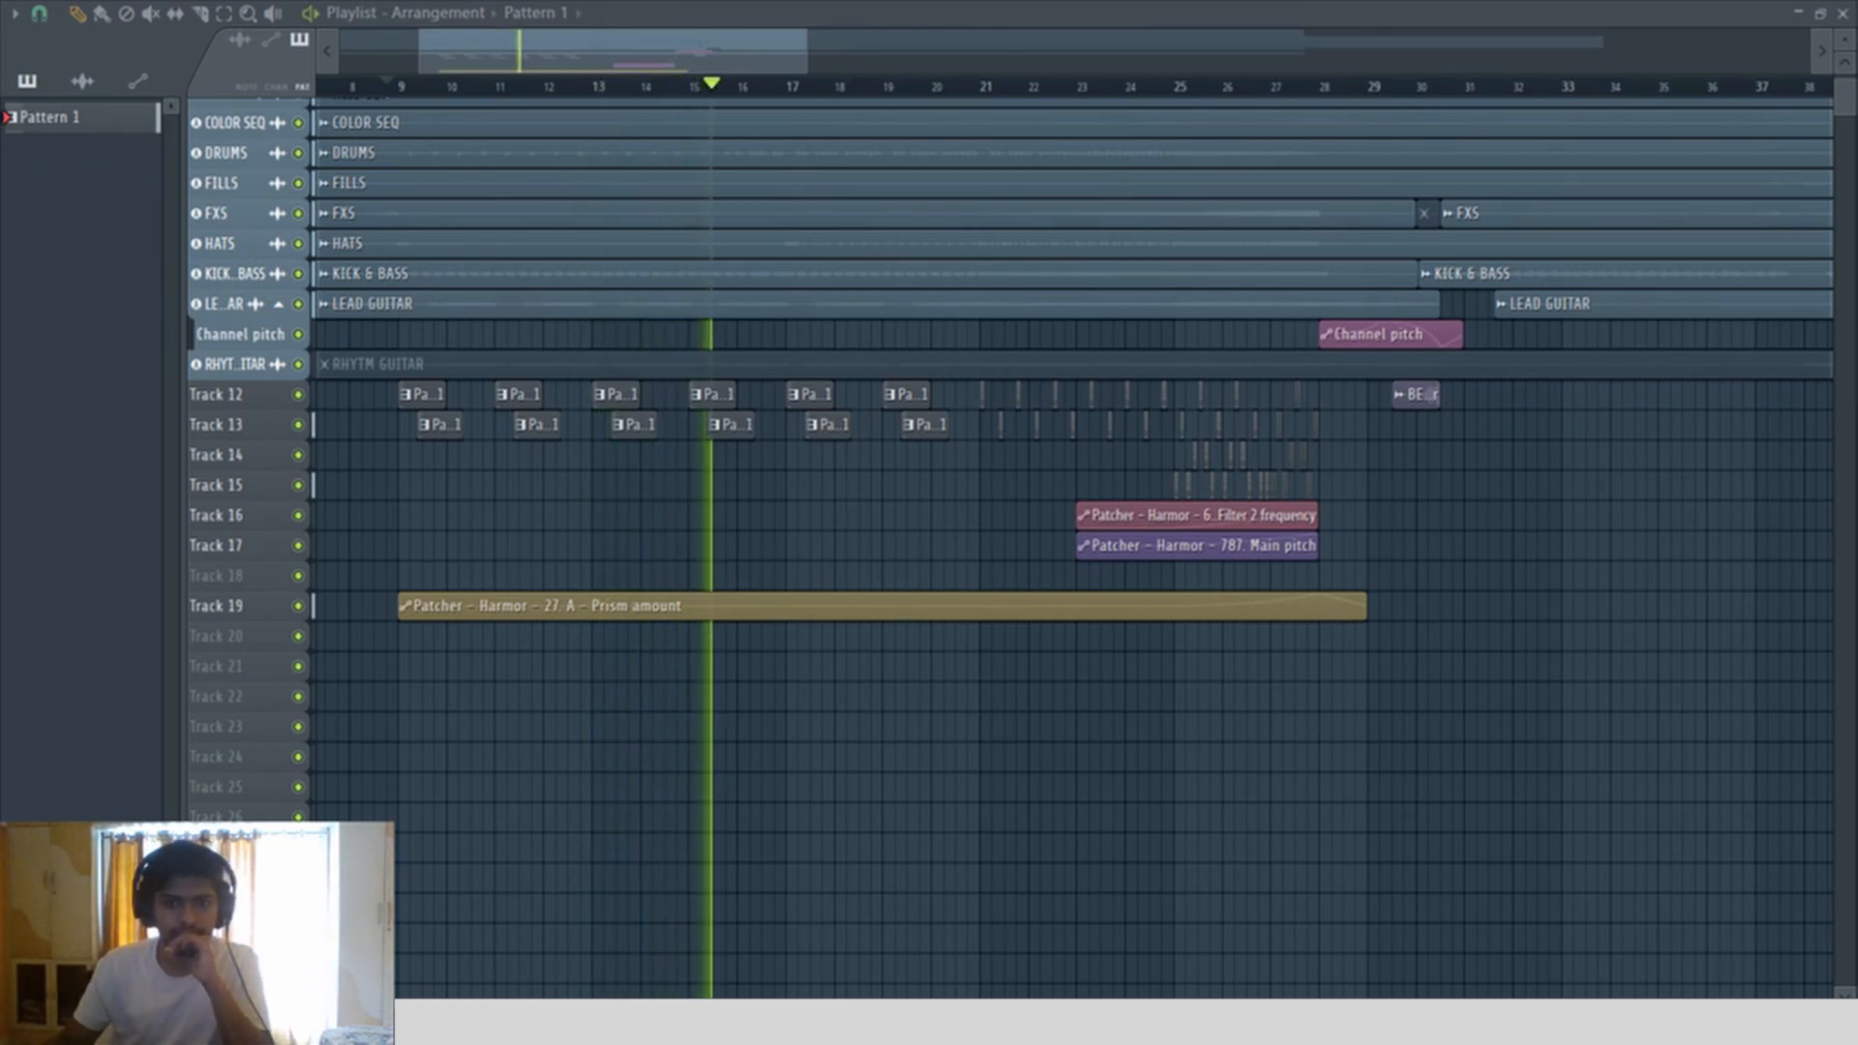
{"action": "key", "text": "F5"}
{"action": "left_click", "coordinate": [1351, 305]}
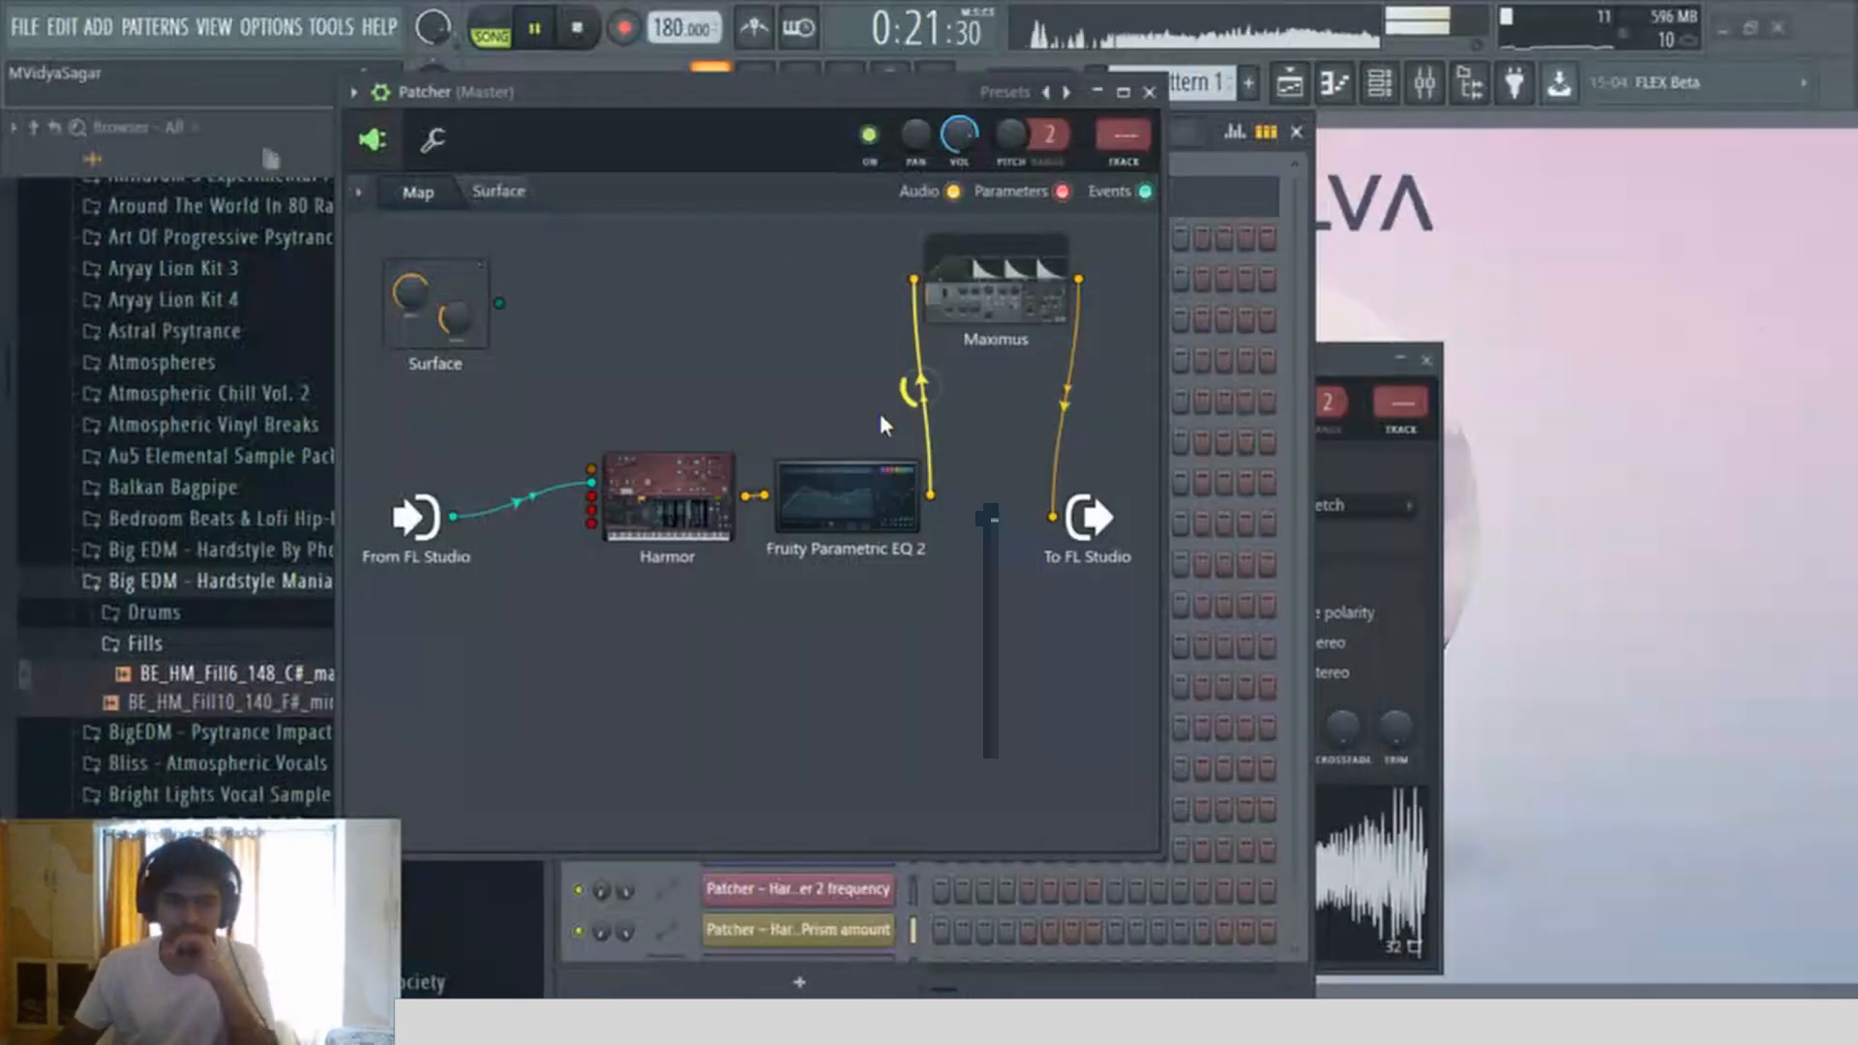
{"action": "left_click", "coordinate": [705, 470]}
{"action": "left_click", "coordinate": [1361, 589]}
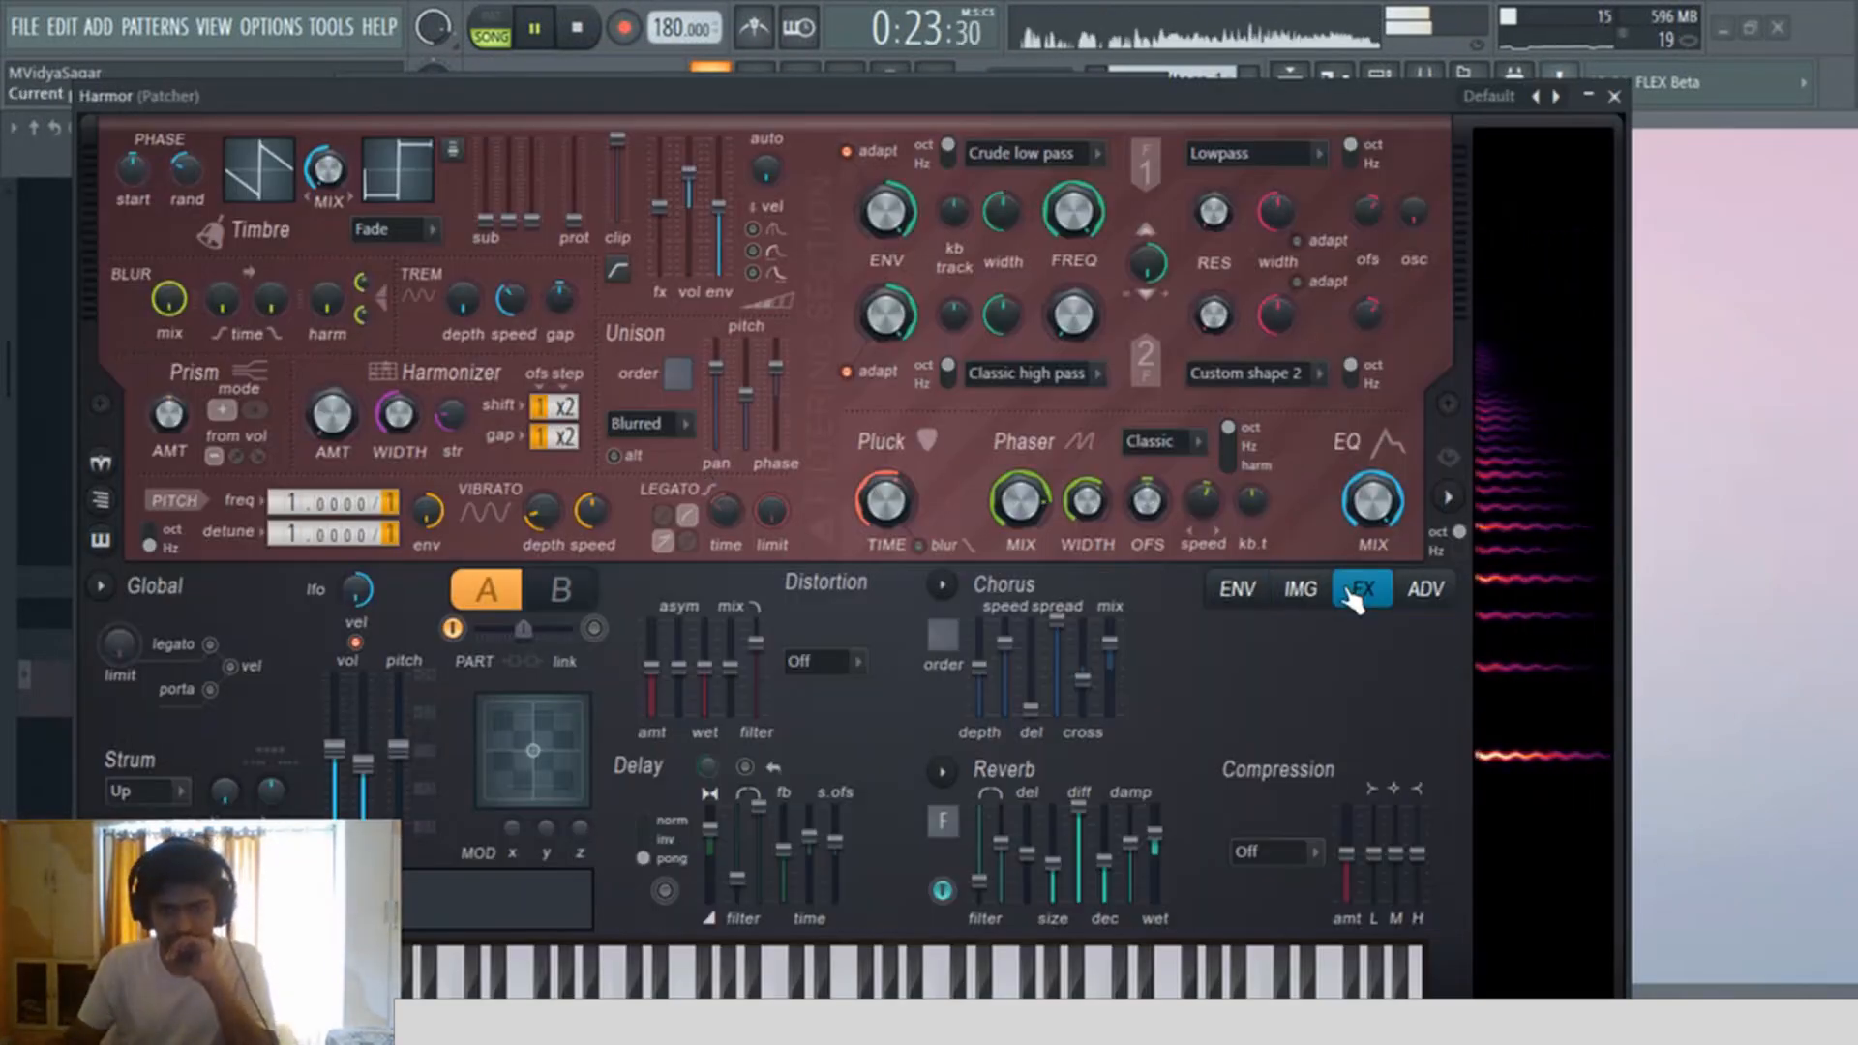
{"action": "left_click_drag", "start_coordinate": [945, 639], "coordinate": [976, 601]}
{"action": "left_click_drag", "start_coordinate": [1110, 642], "coordinate": [1110, 647]}
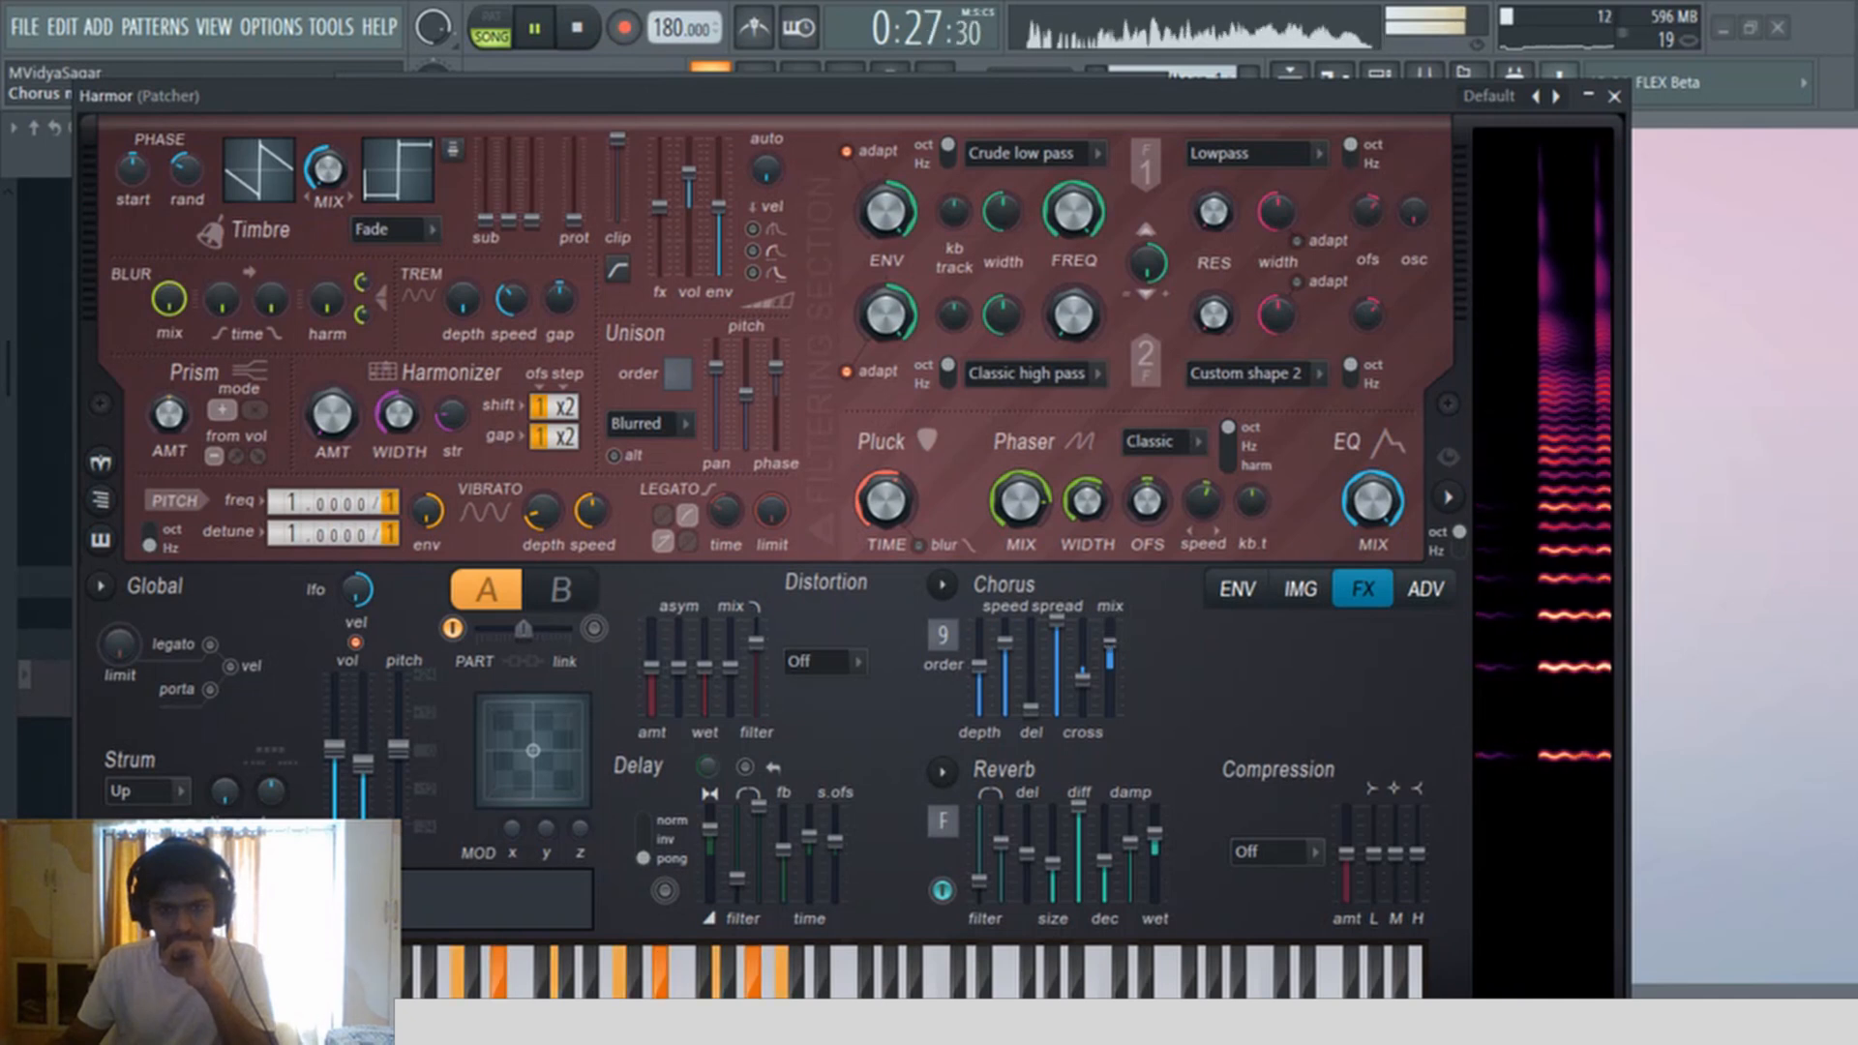
{"action": "left_click_drag", "start_coordinate": [946, 631], "coordinate": [985, 647]}
Step: Try a lower phaser mix and a shorter pluck time in Harmor
{"action": "mouse_move", "coordinate": [1019, 495]}
{"action": "left_mouse_down"}
{"action": "mouse_move", "coordinate": [1019, 515]}
{"action": "mouse_move", "coordinate": [1019, 496]}
{"action": "left_mouse_up"}
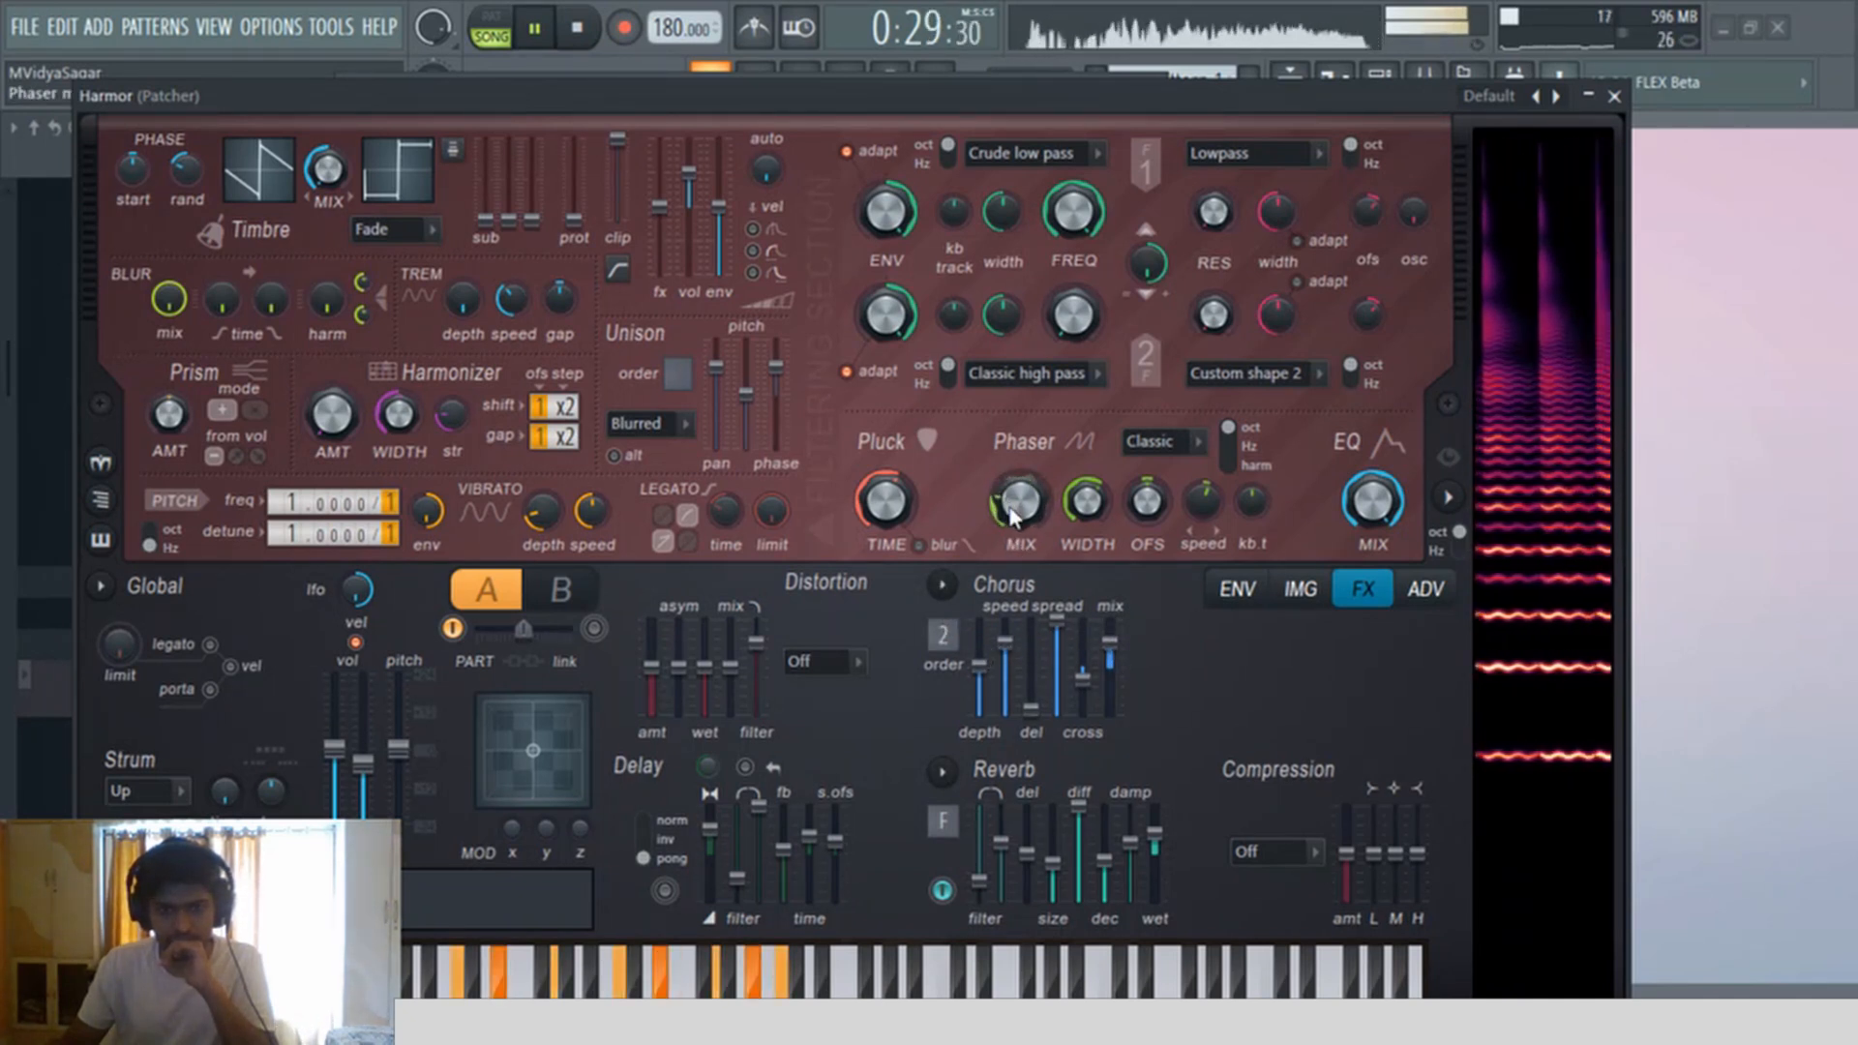
{"action": "left_click_drag", "start_coordinate": [885, 501], "coordinate": [886, 562]}
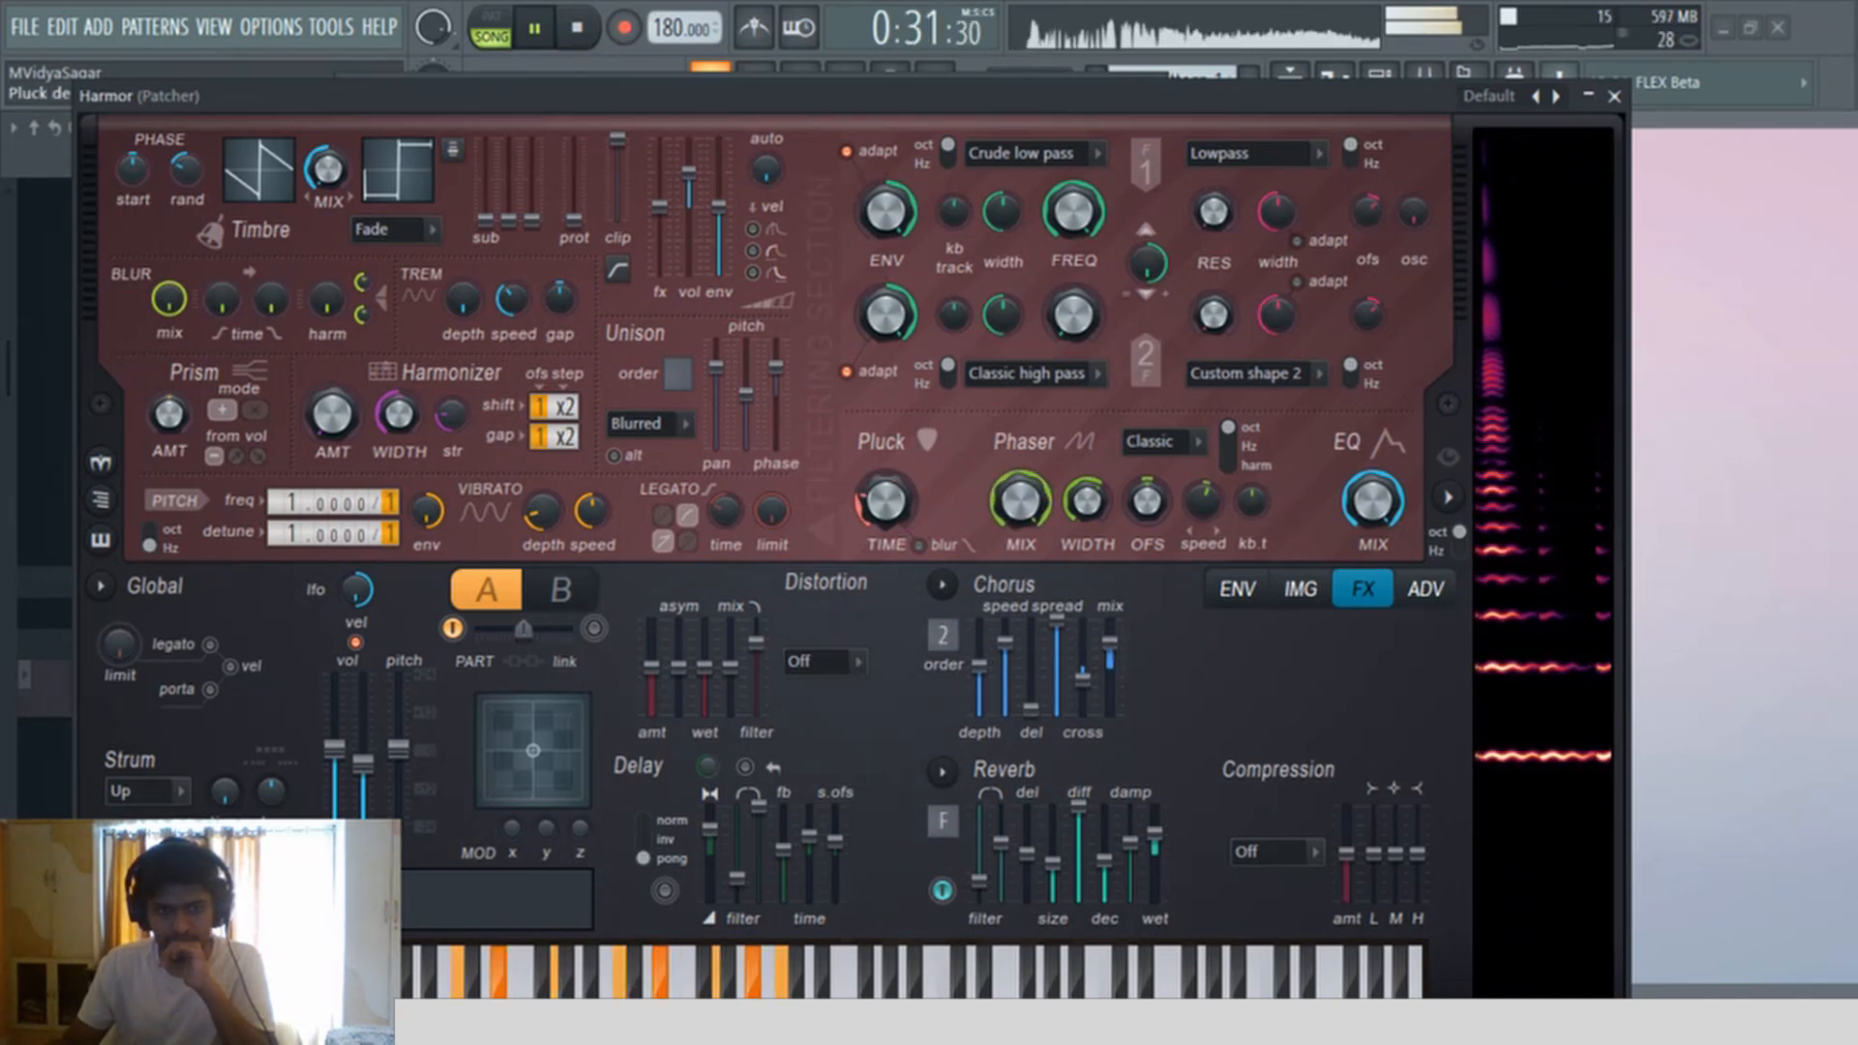
{"action": "left_click_drag", "start_coordinate": [904, 506], "coordinate": [904, 562]}
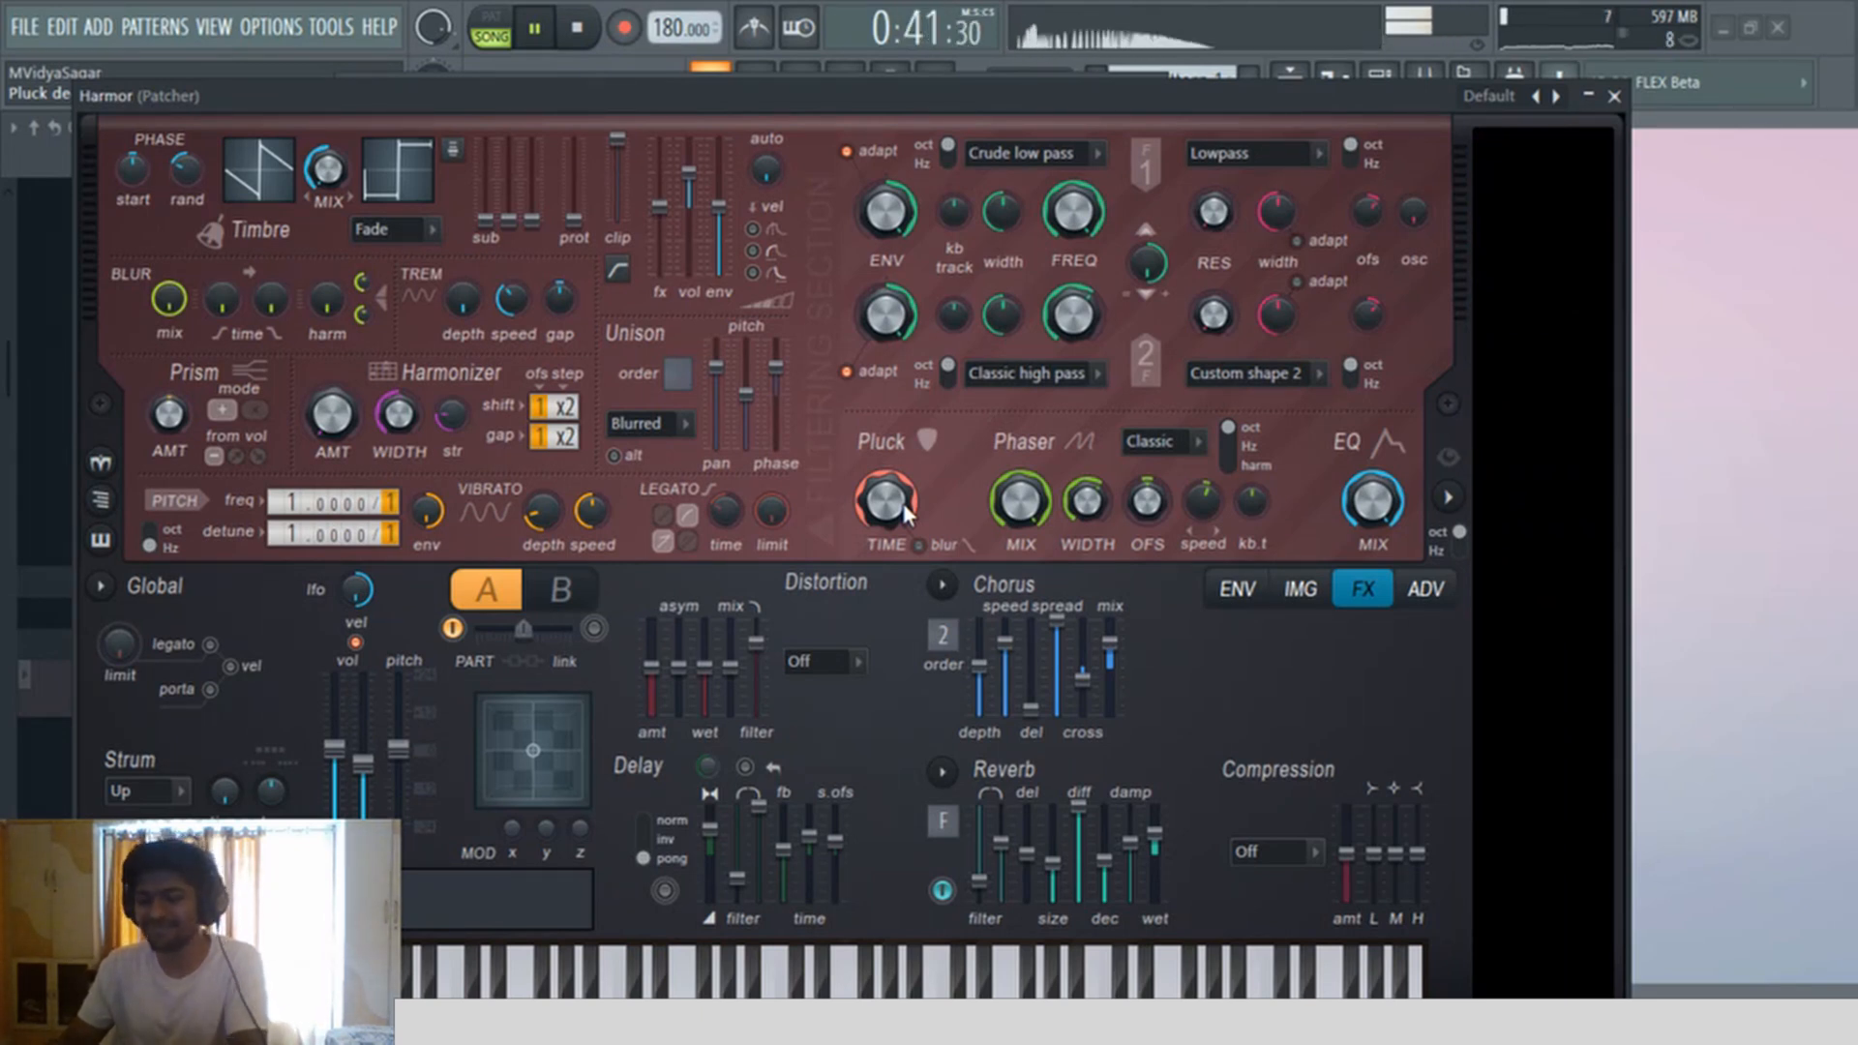
Step: Lower the listening volume, close the Harmor and Patcher windows and check the Fruity Limiter on the master mixer track
{"action": "key", "text": "XF86AudioLowerVolume"}
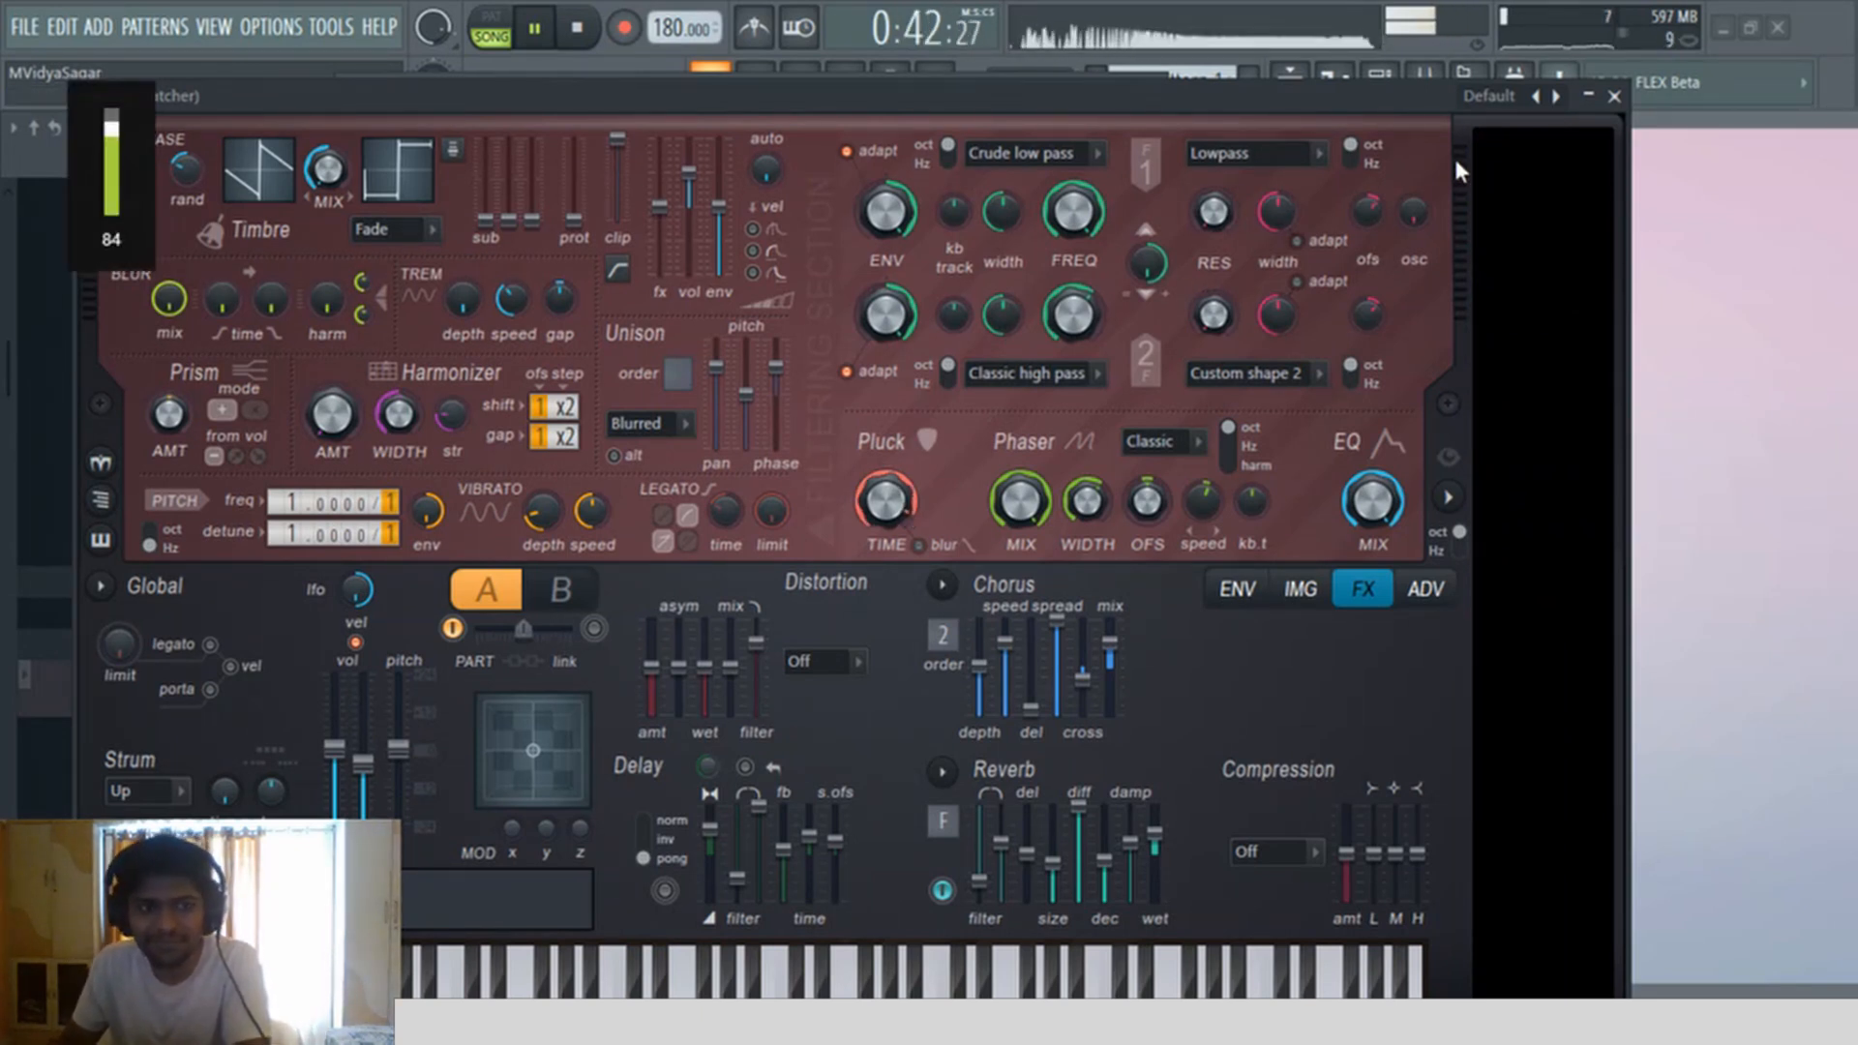
{"action": "left_click", "coordinate": [1613, 95]}
{"action": "left_click", "coordinate": [1425, 83]}
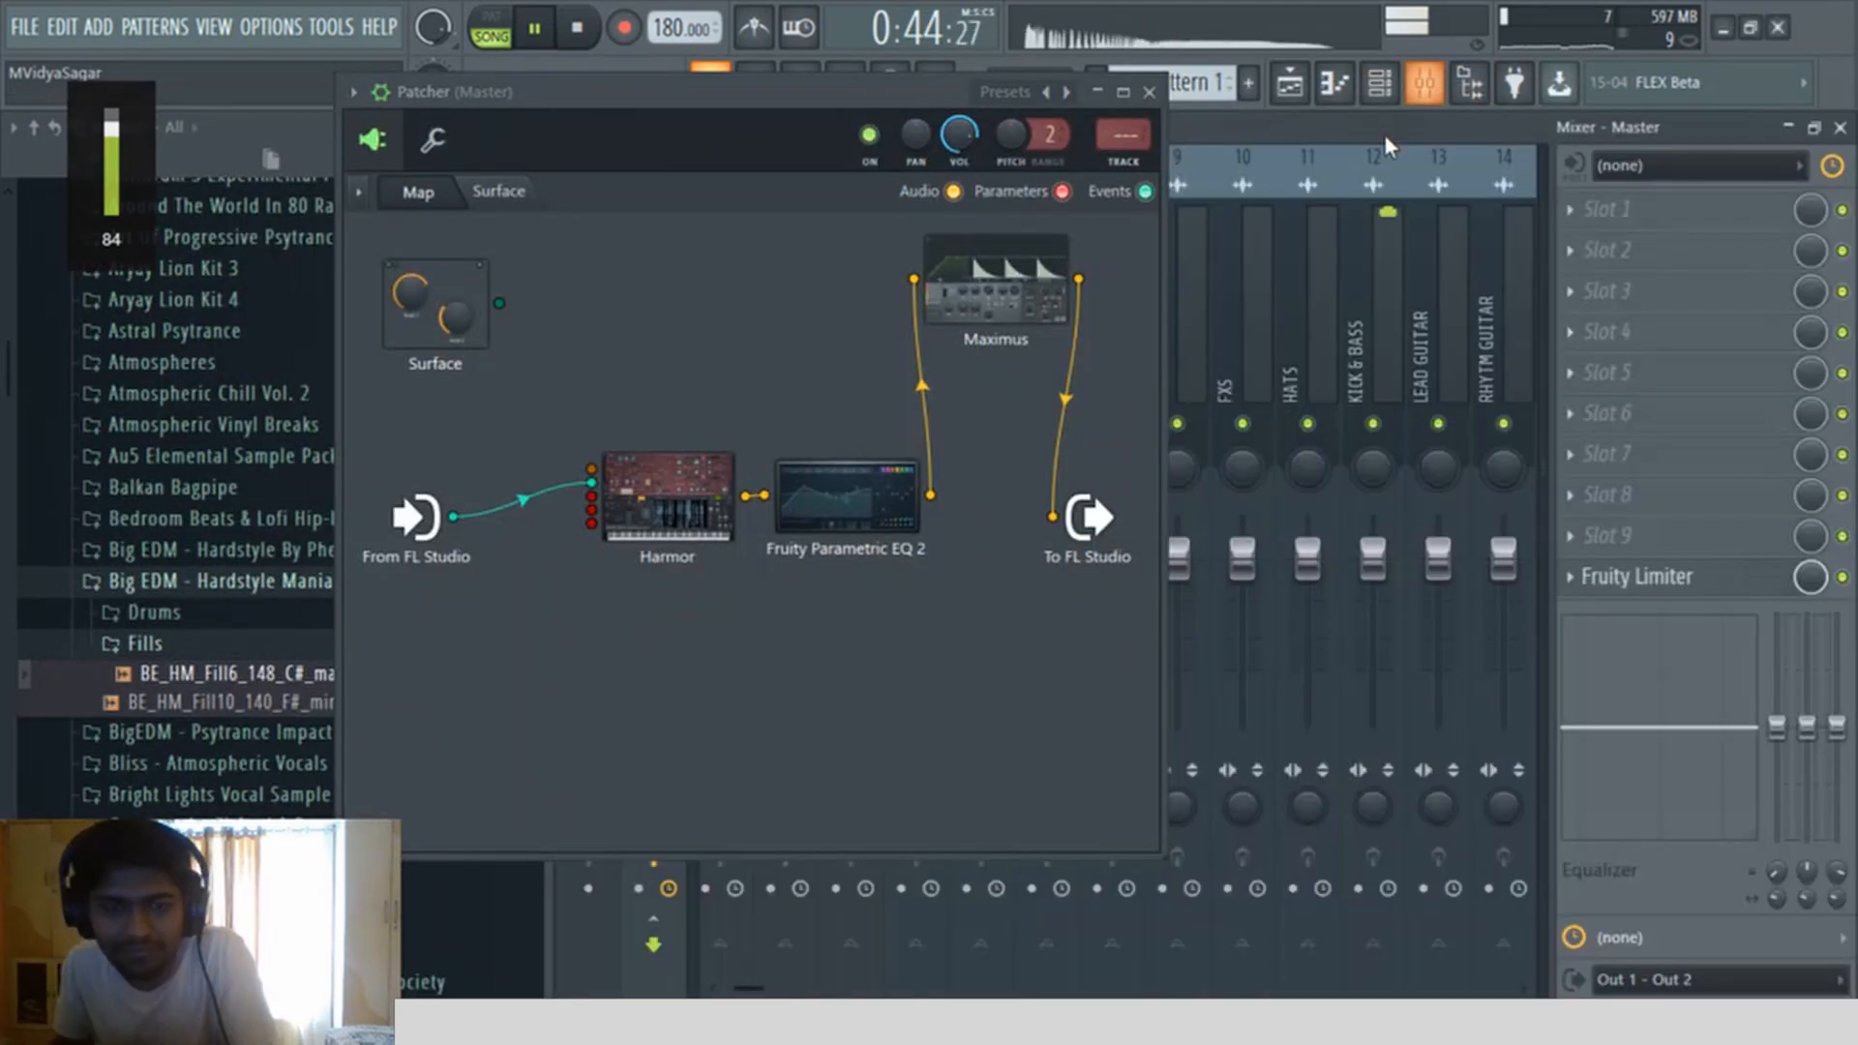
{"action": "left_click", "coordinate": [1151, 93]}
{"action": "left_click", "coordinate": [1674, 585]}
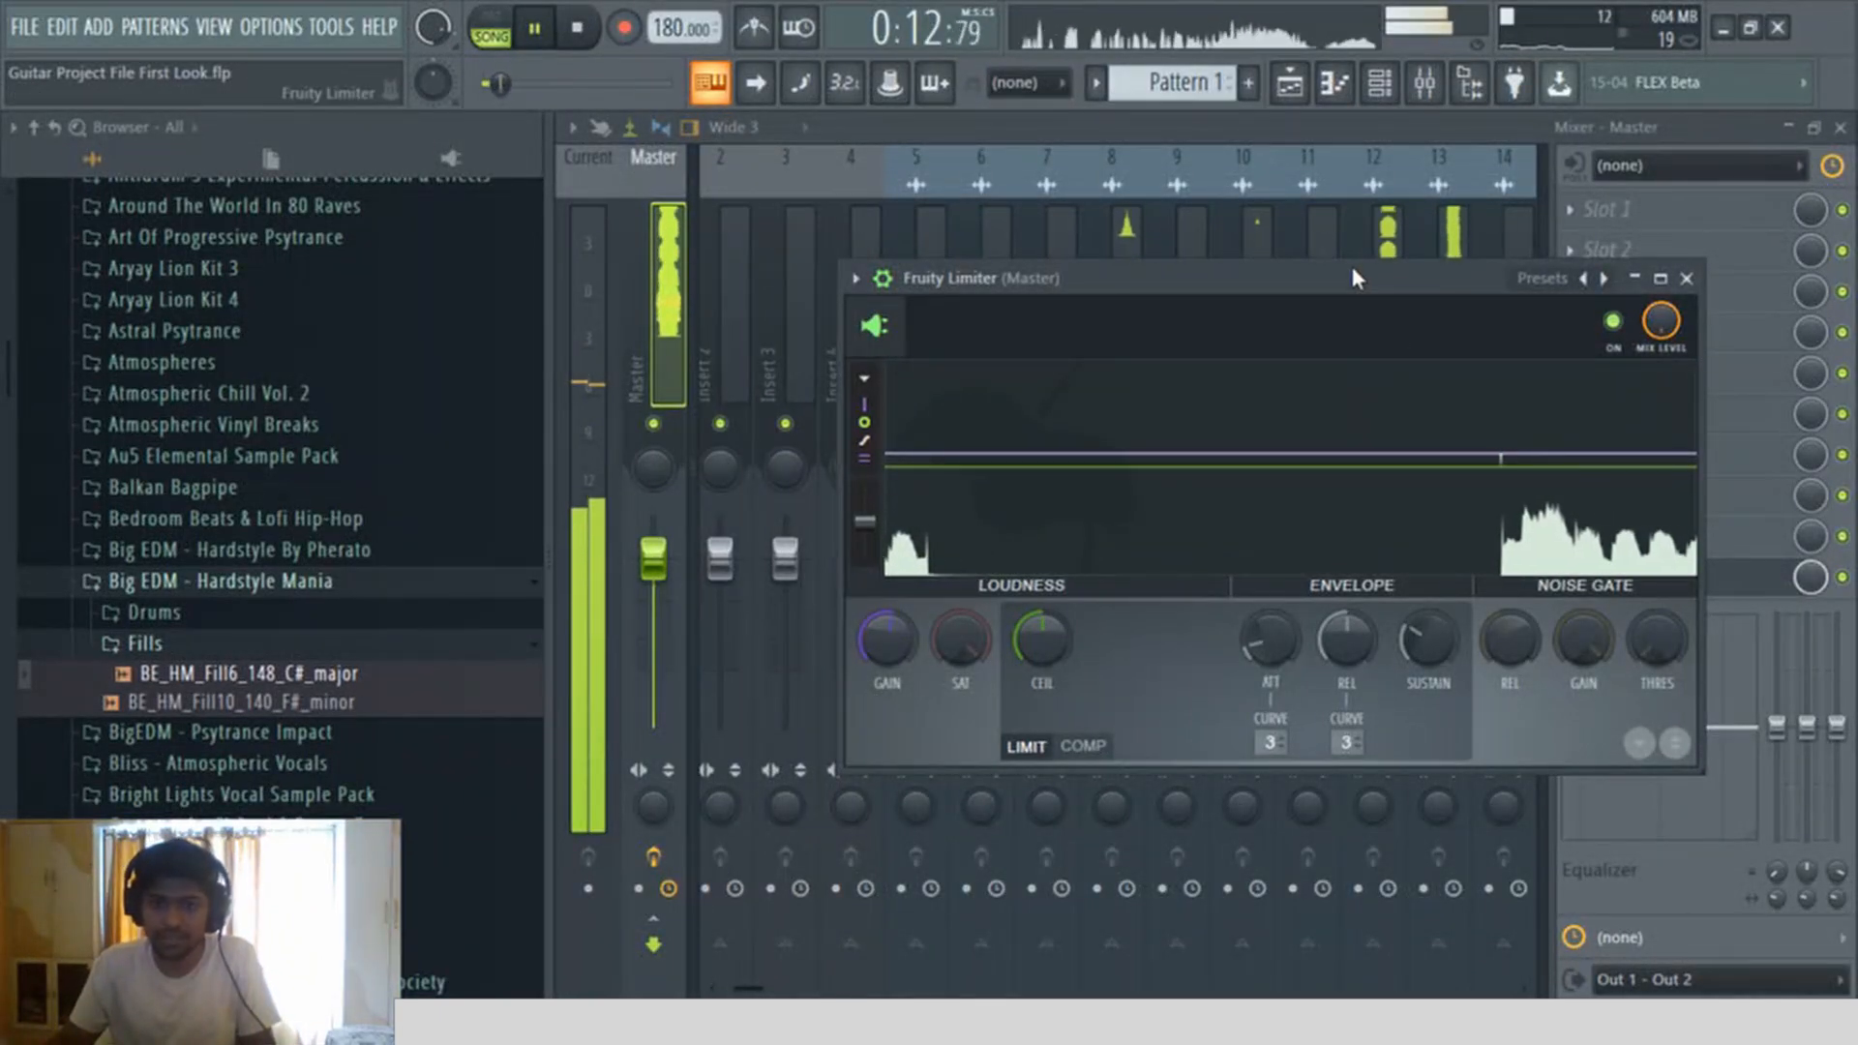
{"action": "left_click", "coordinate": [1687, 280]}
{"action": "left_click", "coordinate": [1841, 127]}
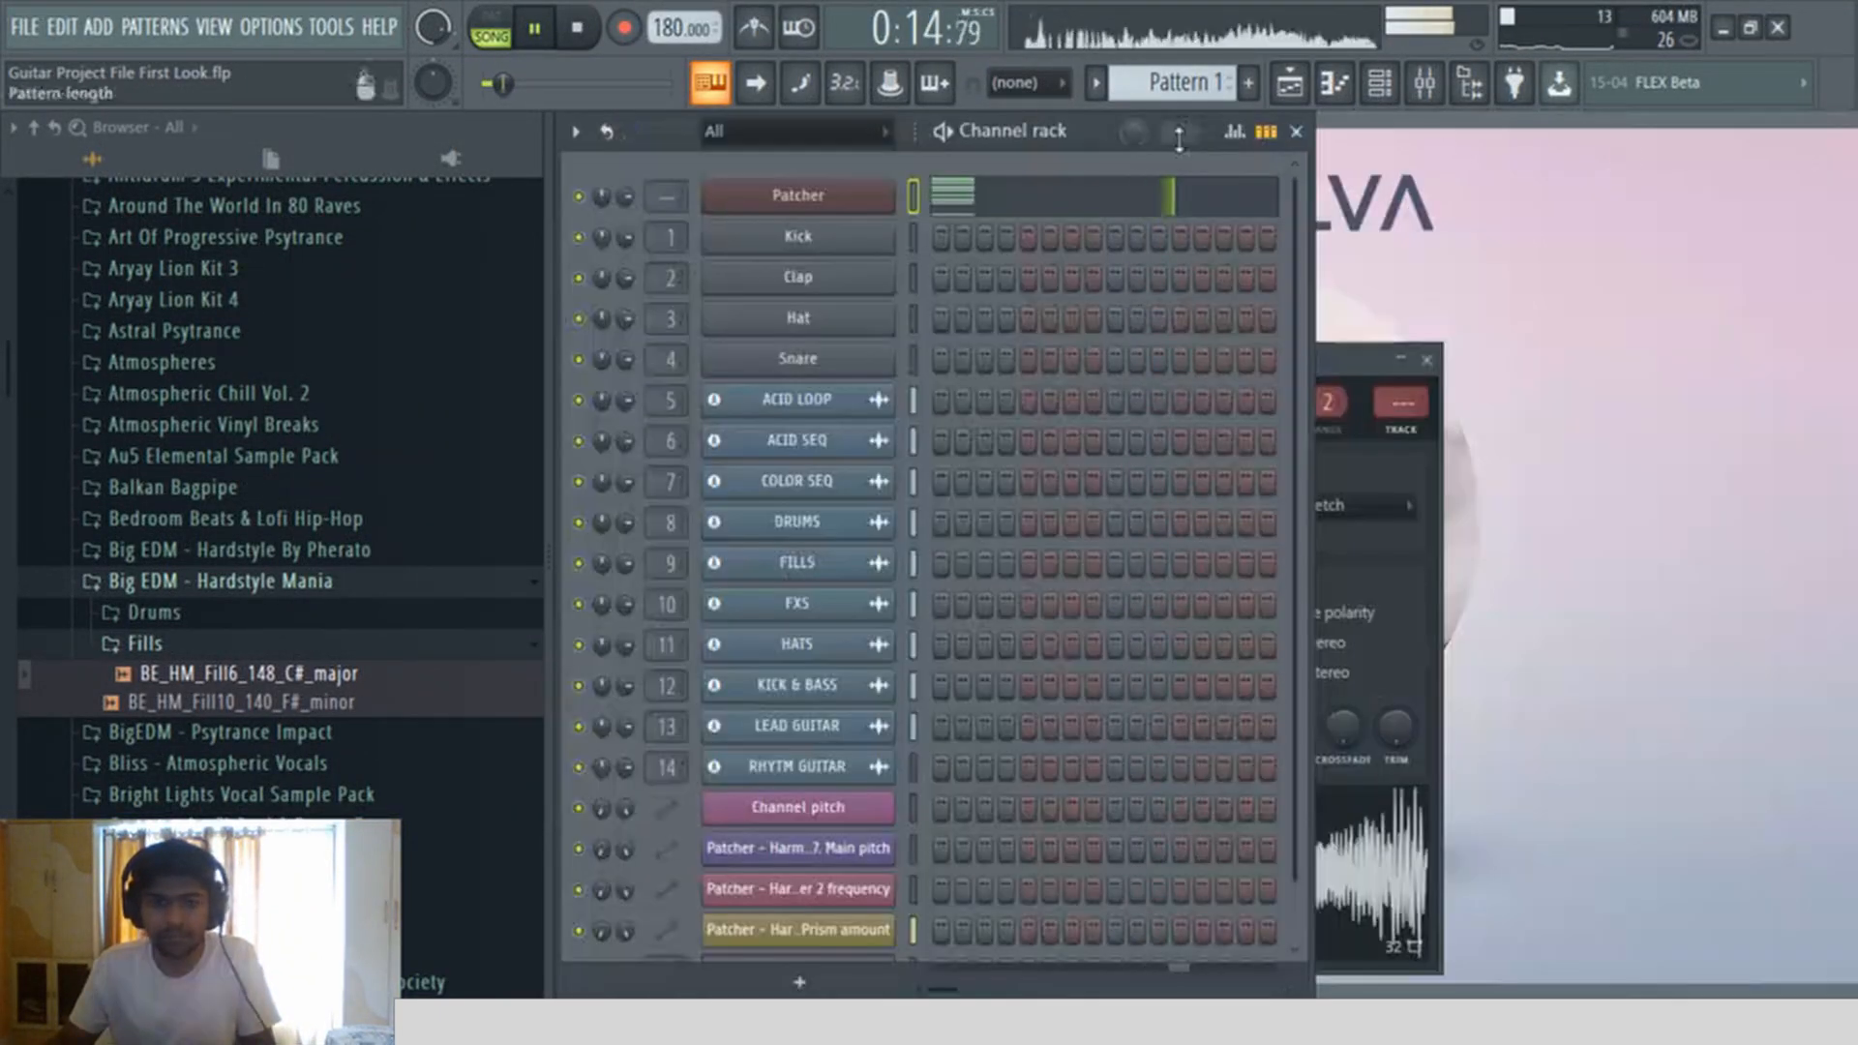
Step: Insert a second Patcher channel above the existing Patcher and browse the effects in the plugin picker
{"action": "left_click", "coordinate": [879, 198]}
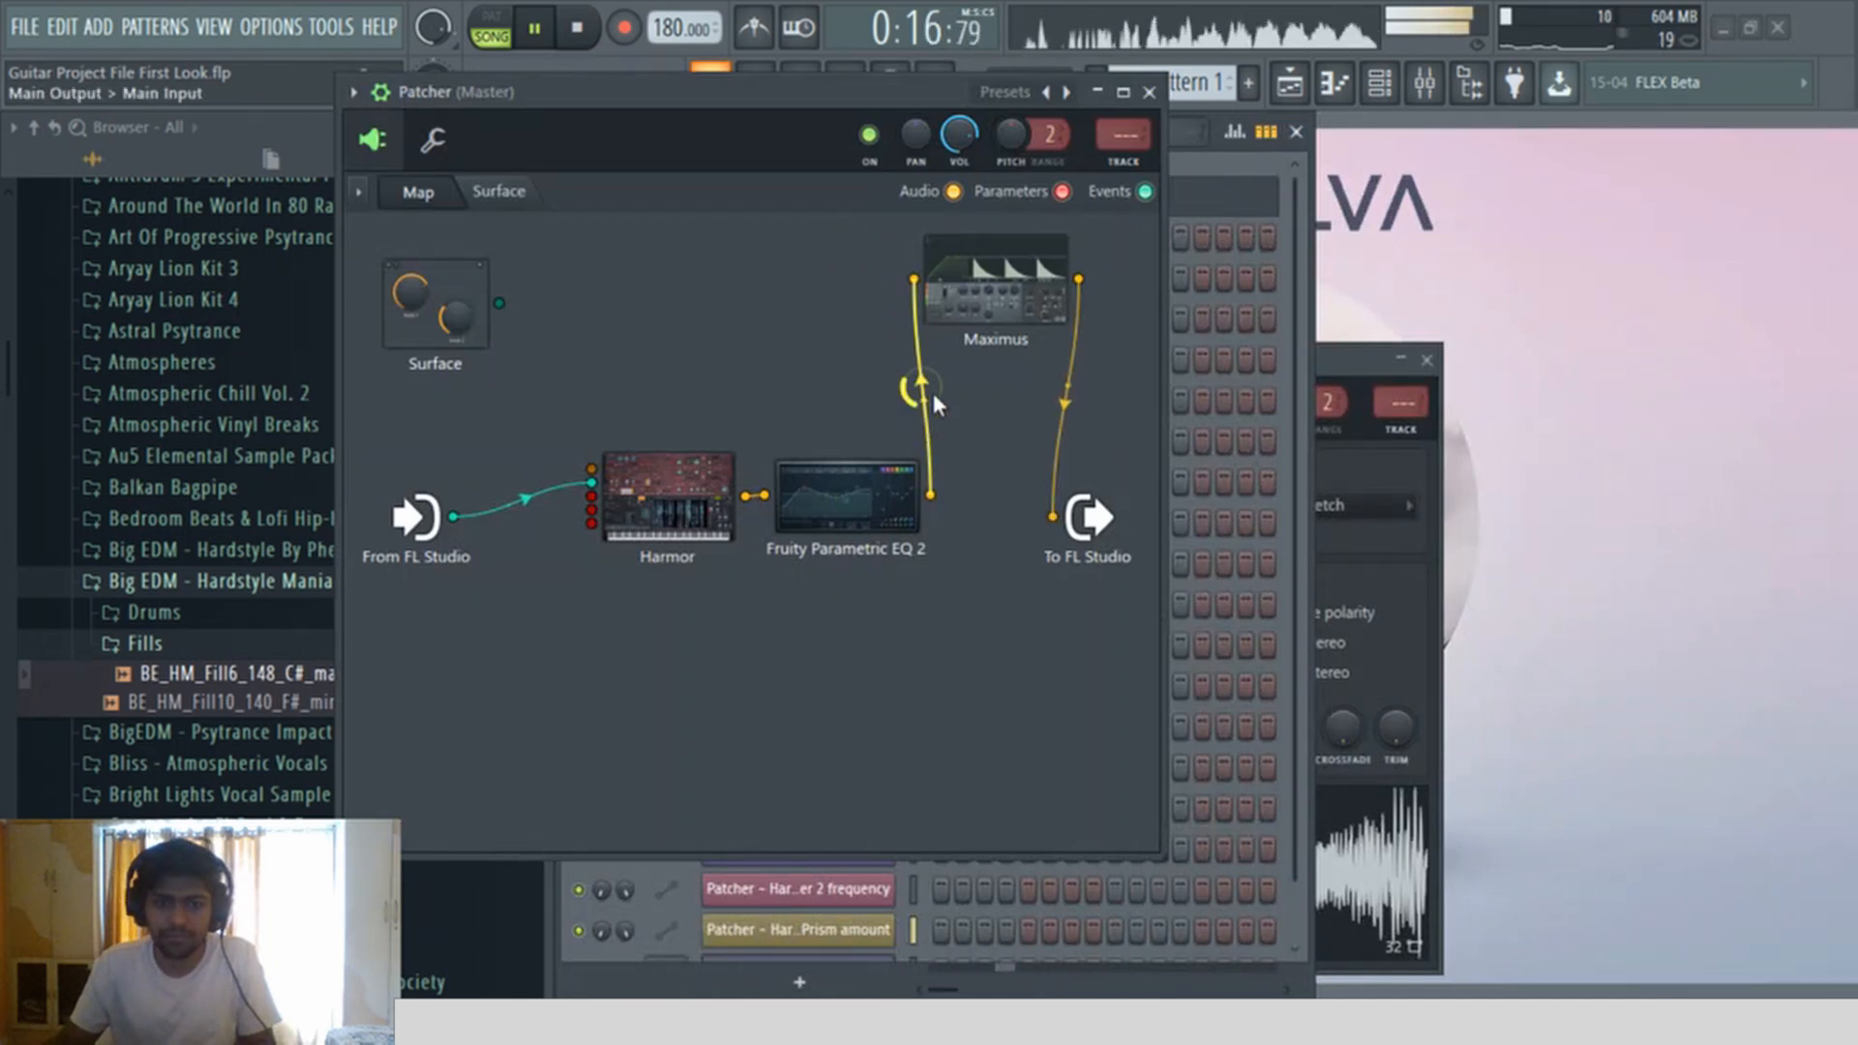
{"action": "left_click", "coordinate": [1150, 92]}
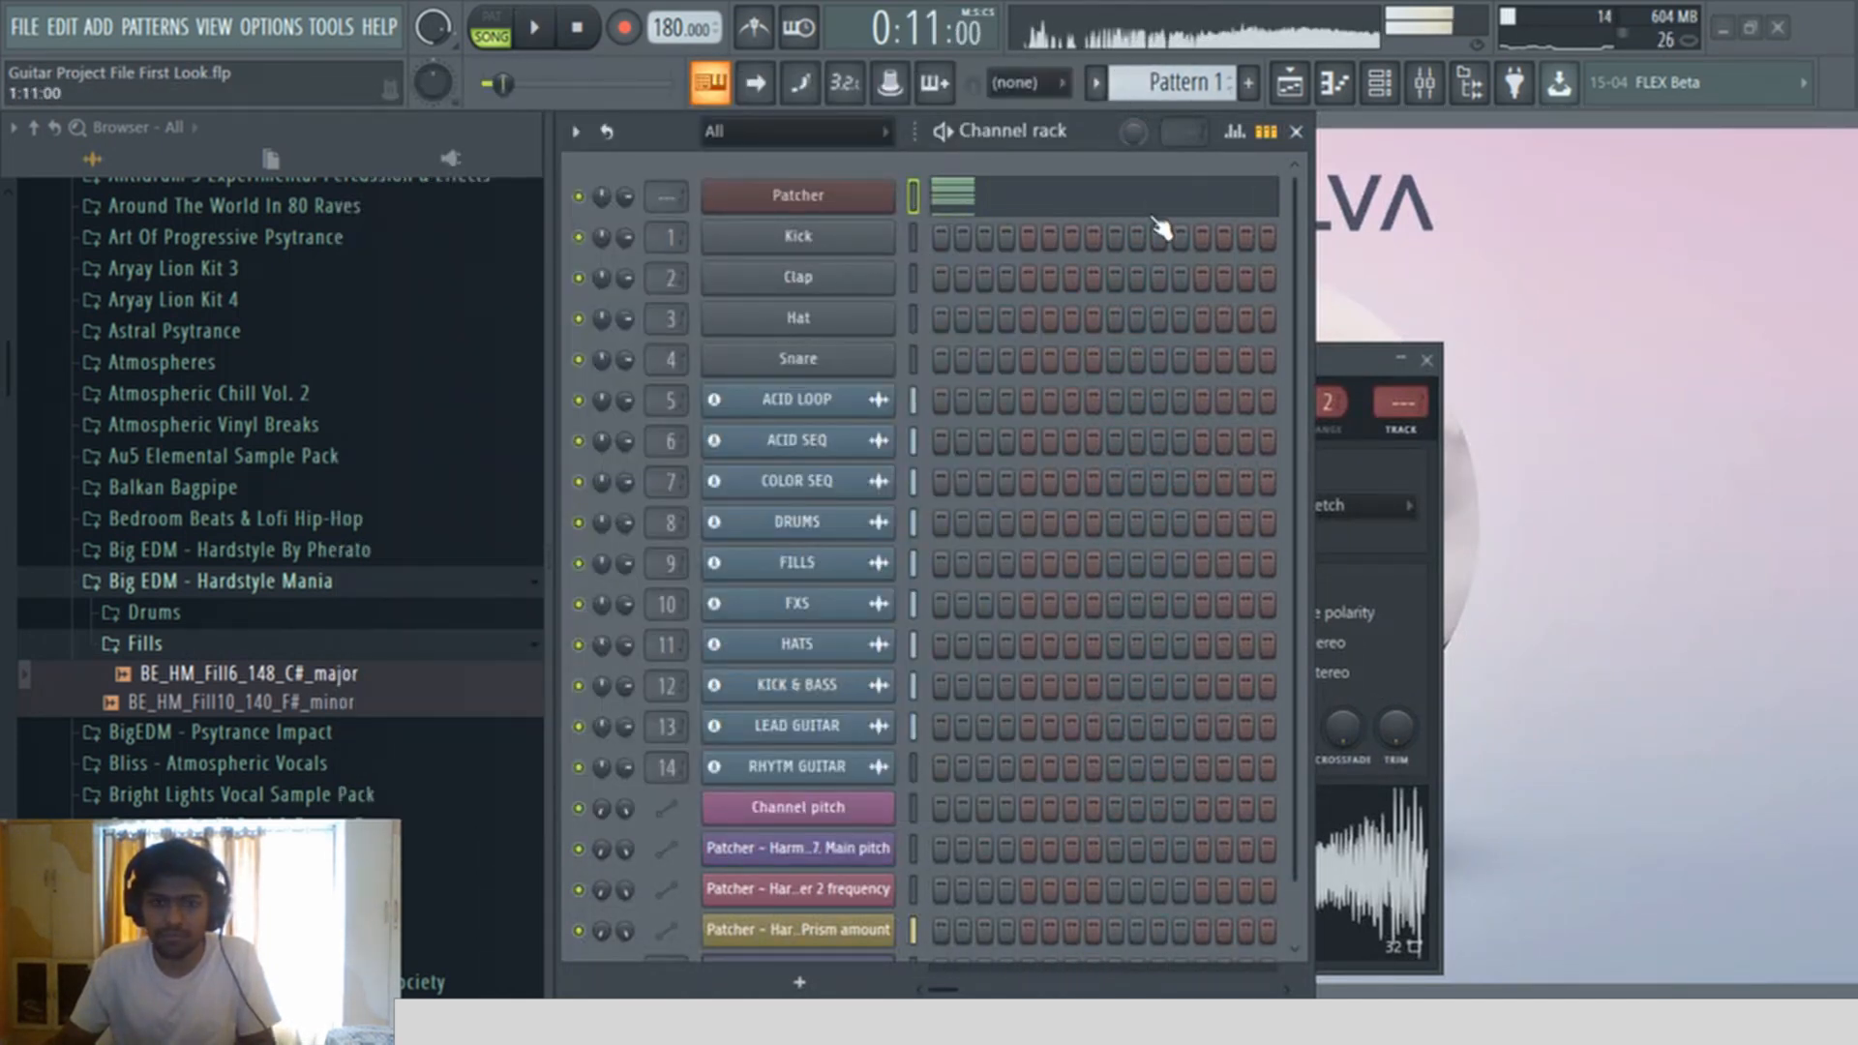
{"action": "right_click", "coordinate": [860, 194]}
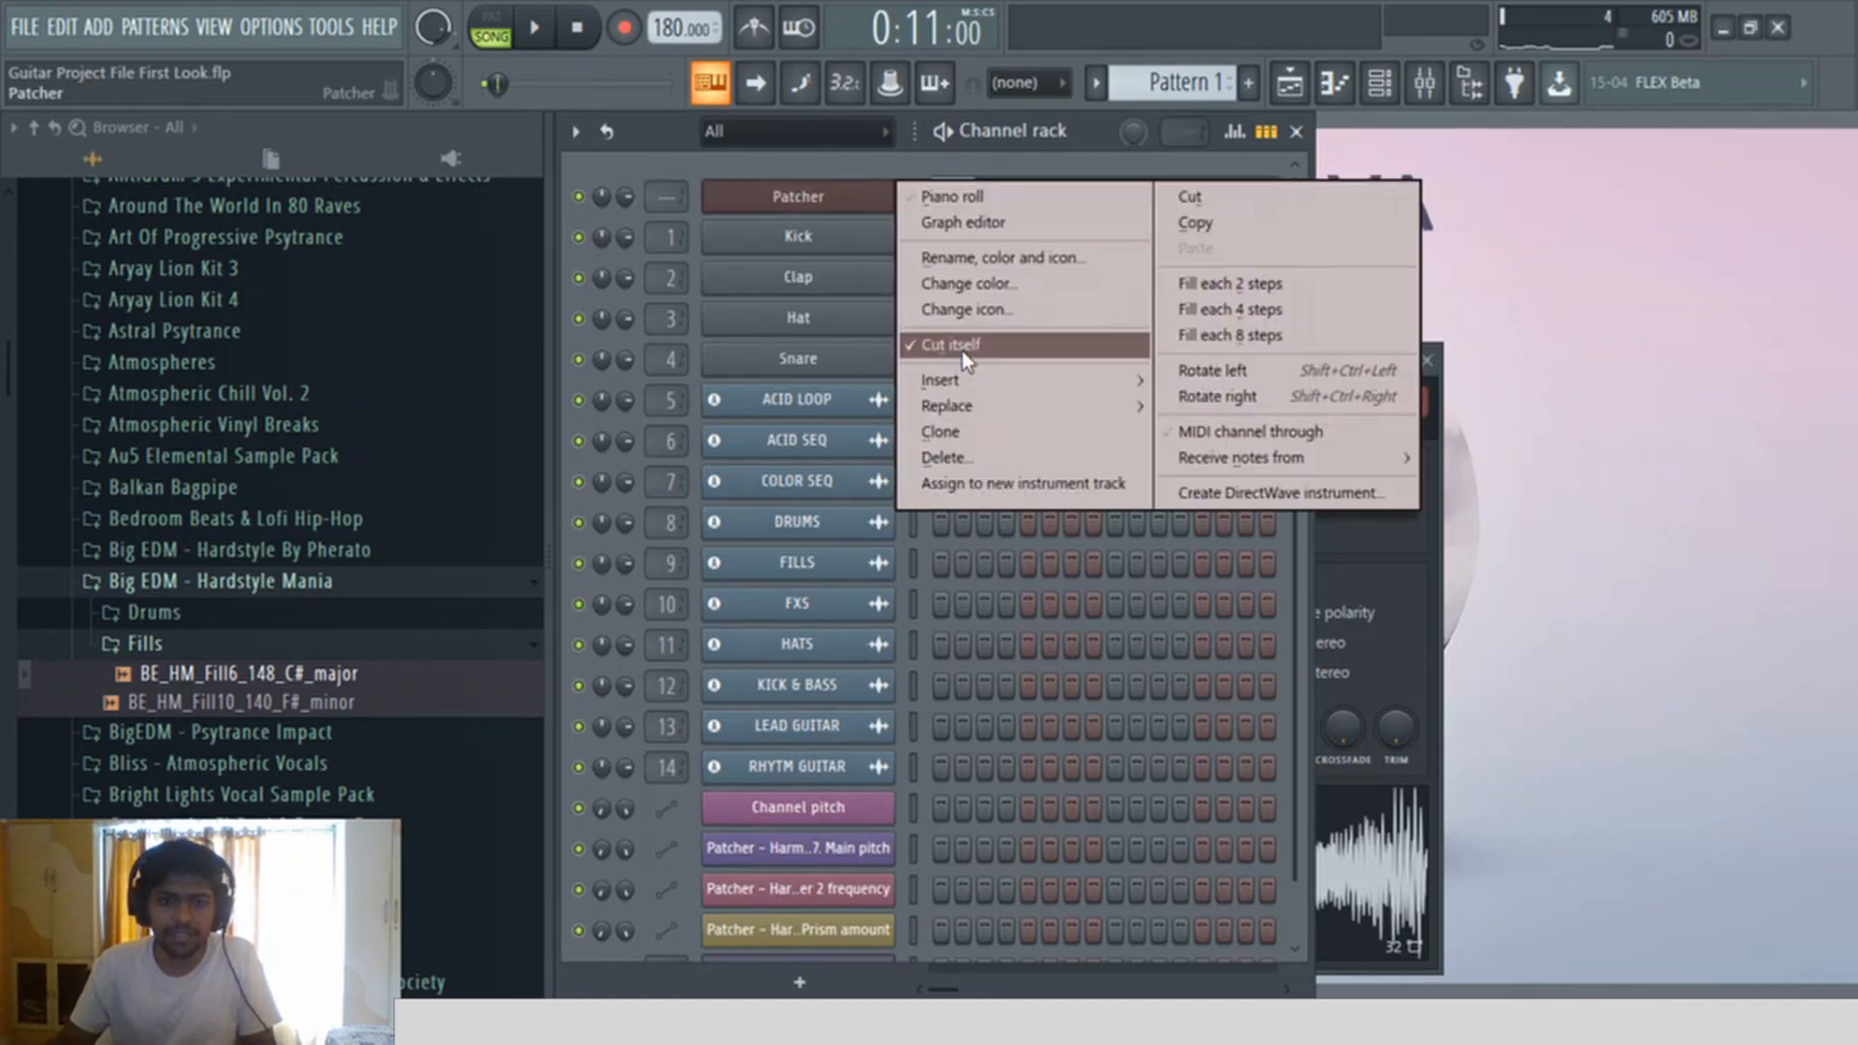
{"action": "mouse_move", "coordinate": [989, 392]}
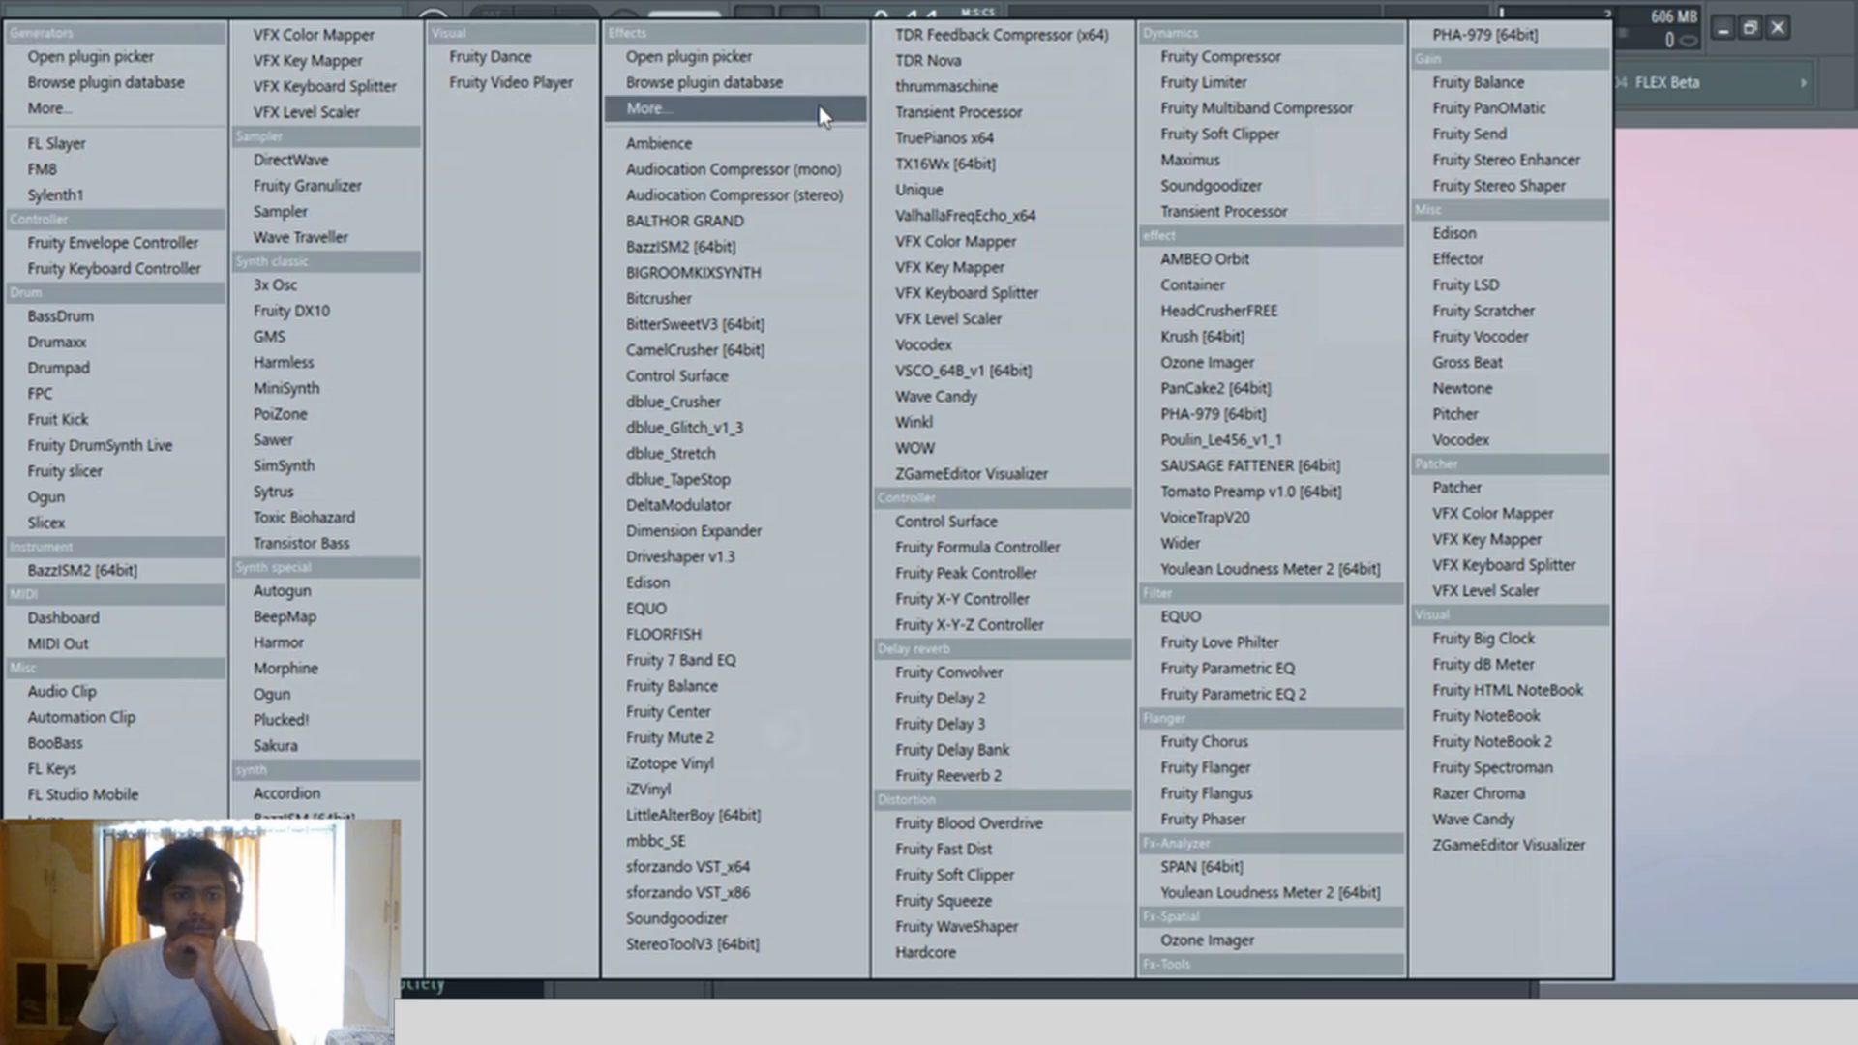
{"action": "left_click", "coordinate": [771, 60]}
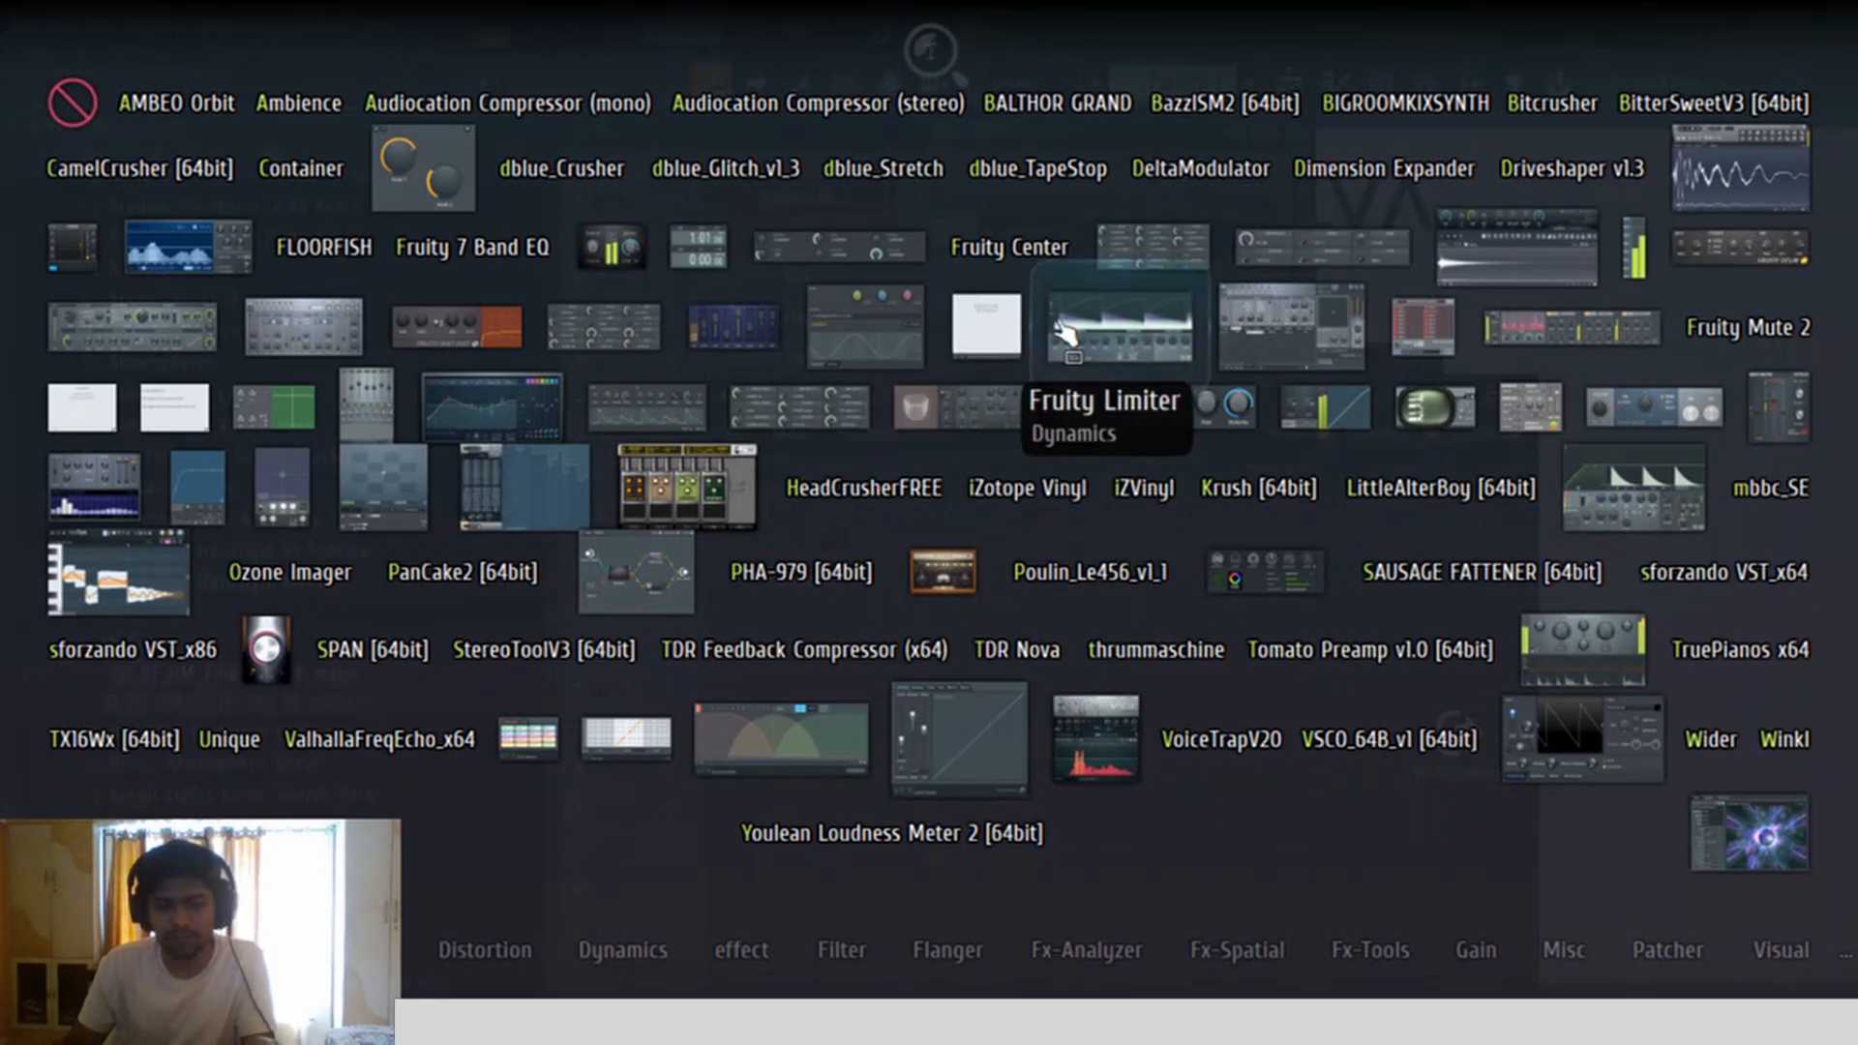
{"action": "key", "text": "Escape"}
Step: Create a new pattern named guitar
{"action": "left_click", "coordinate": [1057, 150]}
{"action": "left_click", "coordinate": [1249, 84]}
{"action": "type", "text": "guitar"}
{"action": "key", "text": "Return"}
Step: Open the new Patcher and add Harmor to its map from the generator plugin picker
{"action": "right_click", "coordinate": [871, 193]}
{"action": "key", "text": "Escape"}
{"action": "left_click", "coordinate": [871, 200]}
{"action": "right_click", "coordinate": [1064, 699]}
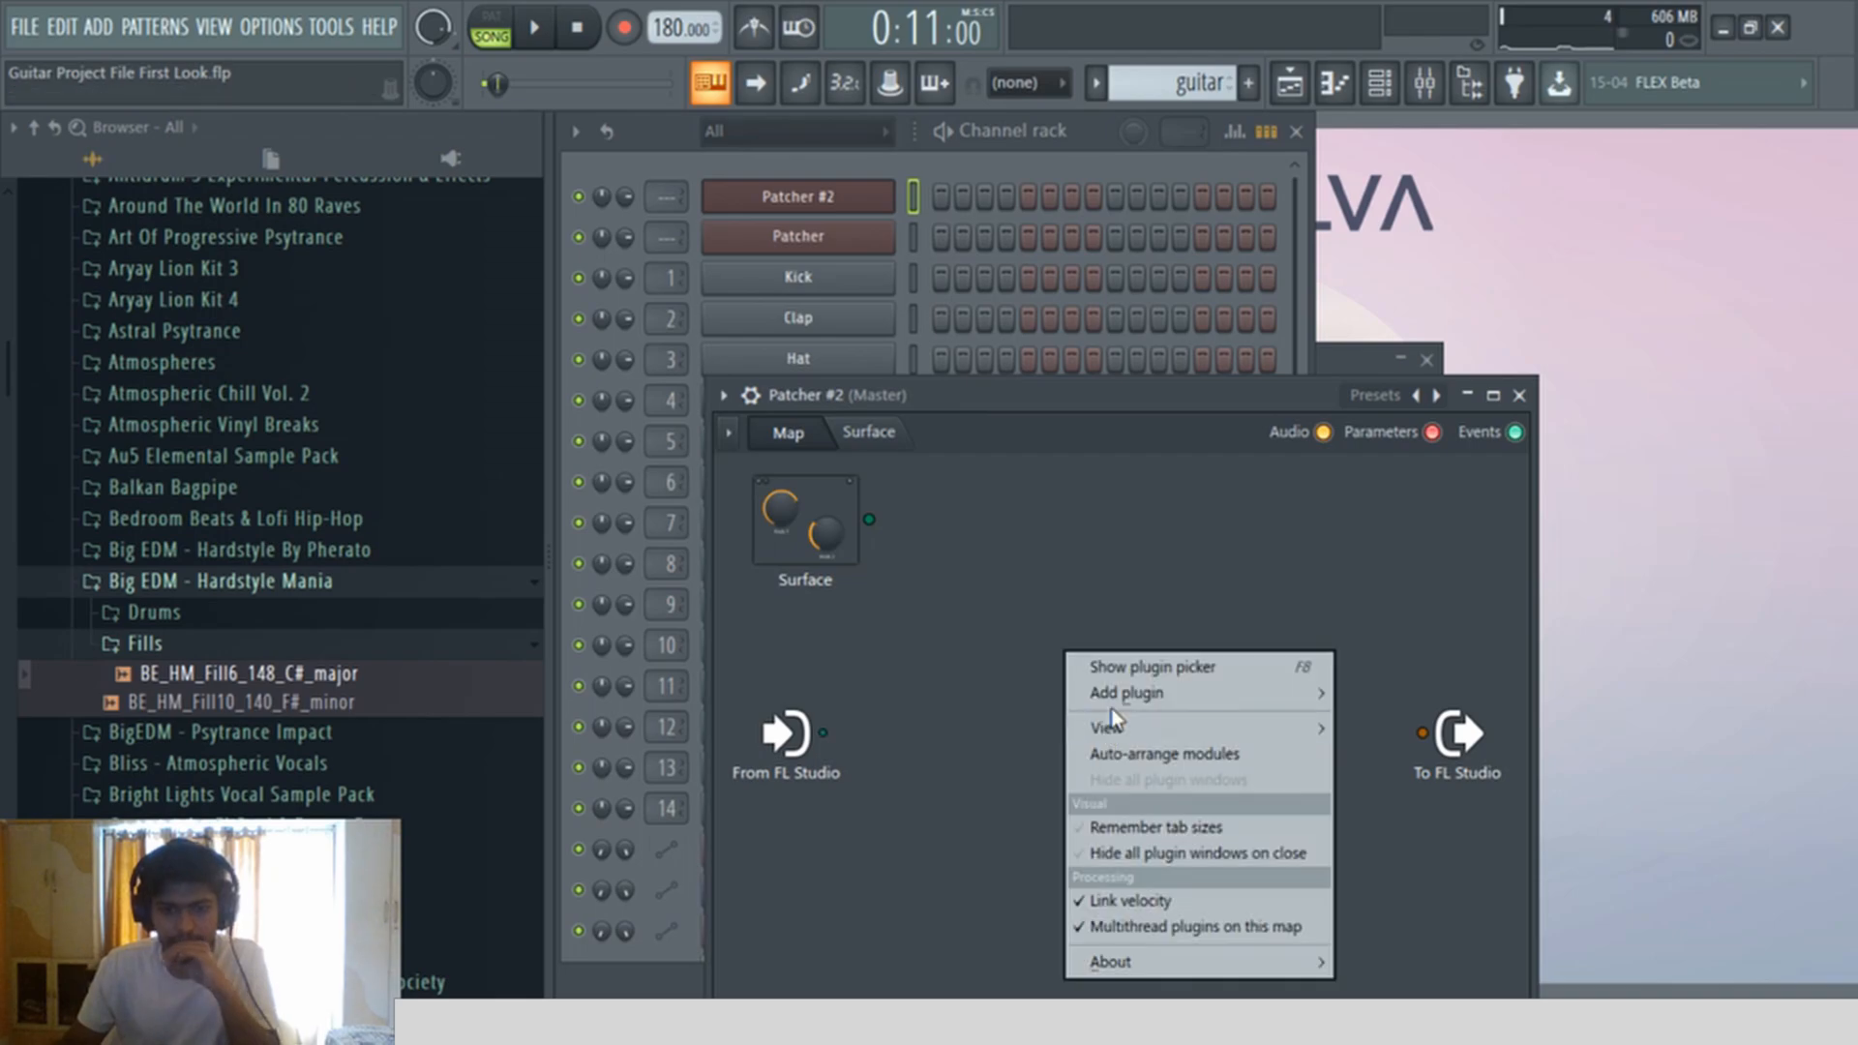
{"action": "mouse_move", "coordinate": [1114, 694]}
{"action": "left_click", "coordinate": [116, 55]}
{"action": "left_click", "coordinate": [1004, 447]}
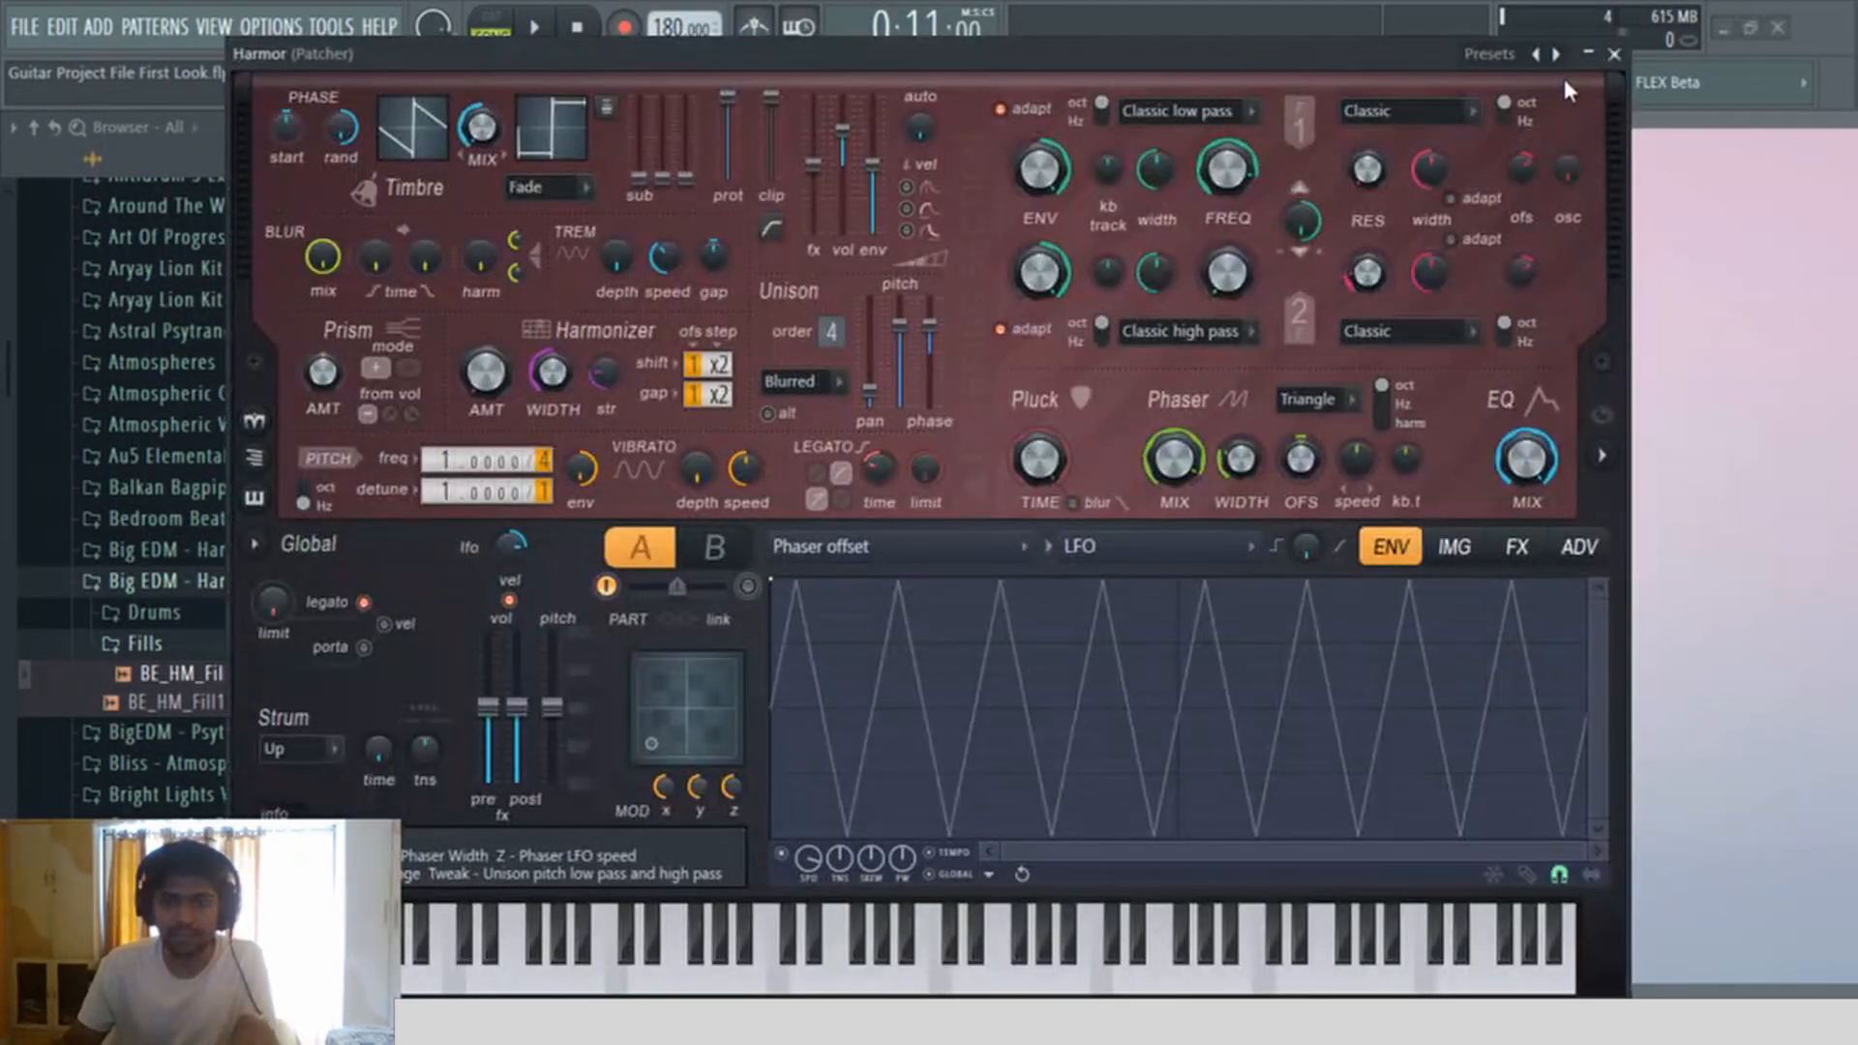
Step: Load the Default preset in the new Harmor, lower its pluck time and close the plugin
{"action": "left_click", "coordinate": [1489, 54]}
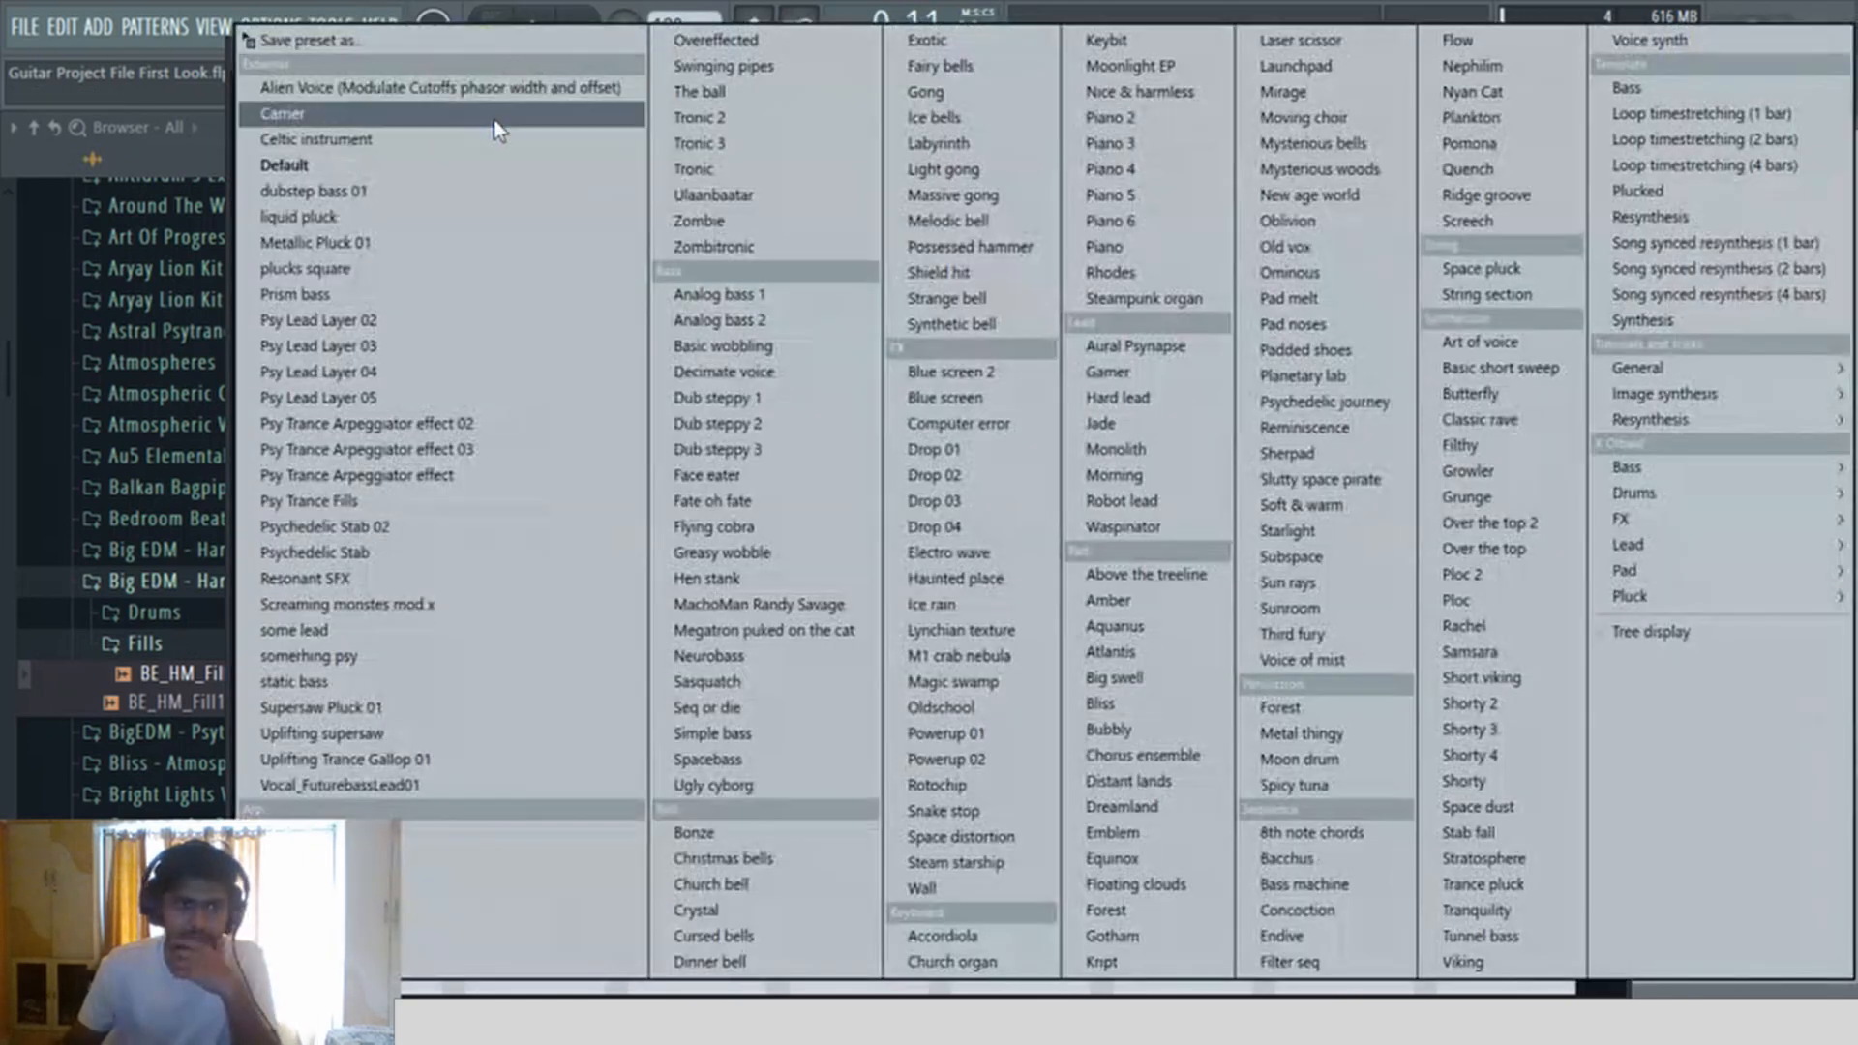
{"action": "left_click", "coordinate": [290, 165]}
{"action": "left_click_drag", "start_coordinate": [1052, 459], "coordinate": [1051, 542]}
{"action": "left_click", "coordinate": [1614, 54]}
Step: Open the piano roll for the new Patcher, clear the trial notes and place a two-step C4 note at the pattern start
{"action": "right_click", "coordinate": [882, 205]}
{"action": "left_click", "coordinate": [968, 202]}
{"action": "mouse_move", "coordinate": [715, 527]}
{"action": "left_mouse_down"}
{"action": "mouse_move", "coordinate": [645, 536]}
{"action": "mouse_move", "coordinate": [684, 559]}
{"action": "left_mouse_up"}
{"action": "right_click", "coordinate": [728, 538]}
{"action": "right_click", "coordinate": [748, 560]}
{"action": "left_click", "coordinate": [675, 670]}
{"action": "mouse_move", "coordinate": [836, 707]}
{"action": "left_mouse_down"}
{"action": "mouse_move", "coordinate": [543, 527]}
{"action": "mouse_move", "coordinate": [586, 489]}
{"action": "left_mouse_up"}
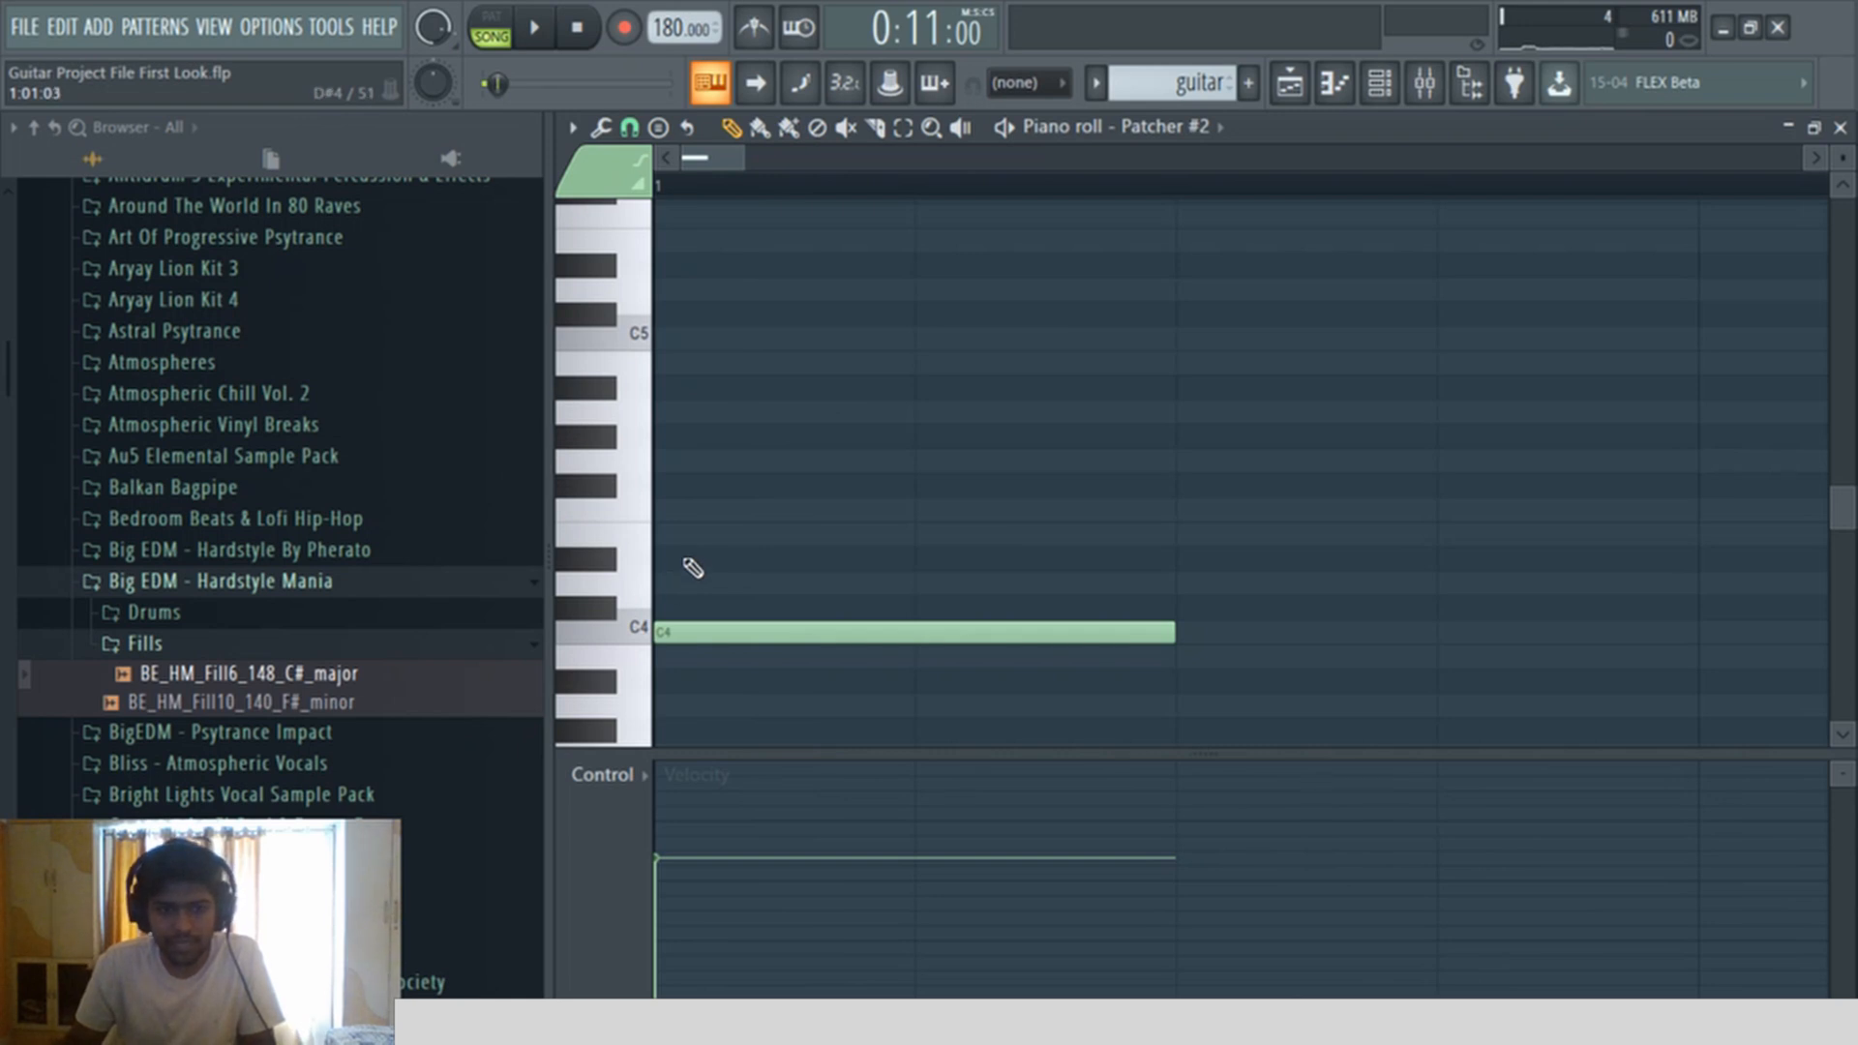
Step: Stack two-step E4 and G4 notes above the C4 note
{"action": "left_click", "coordinate": [690, 532]}
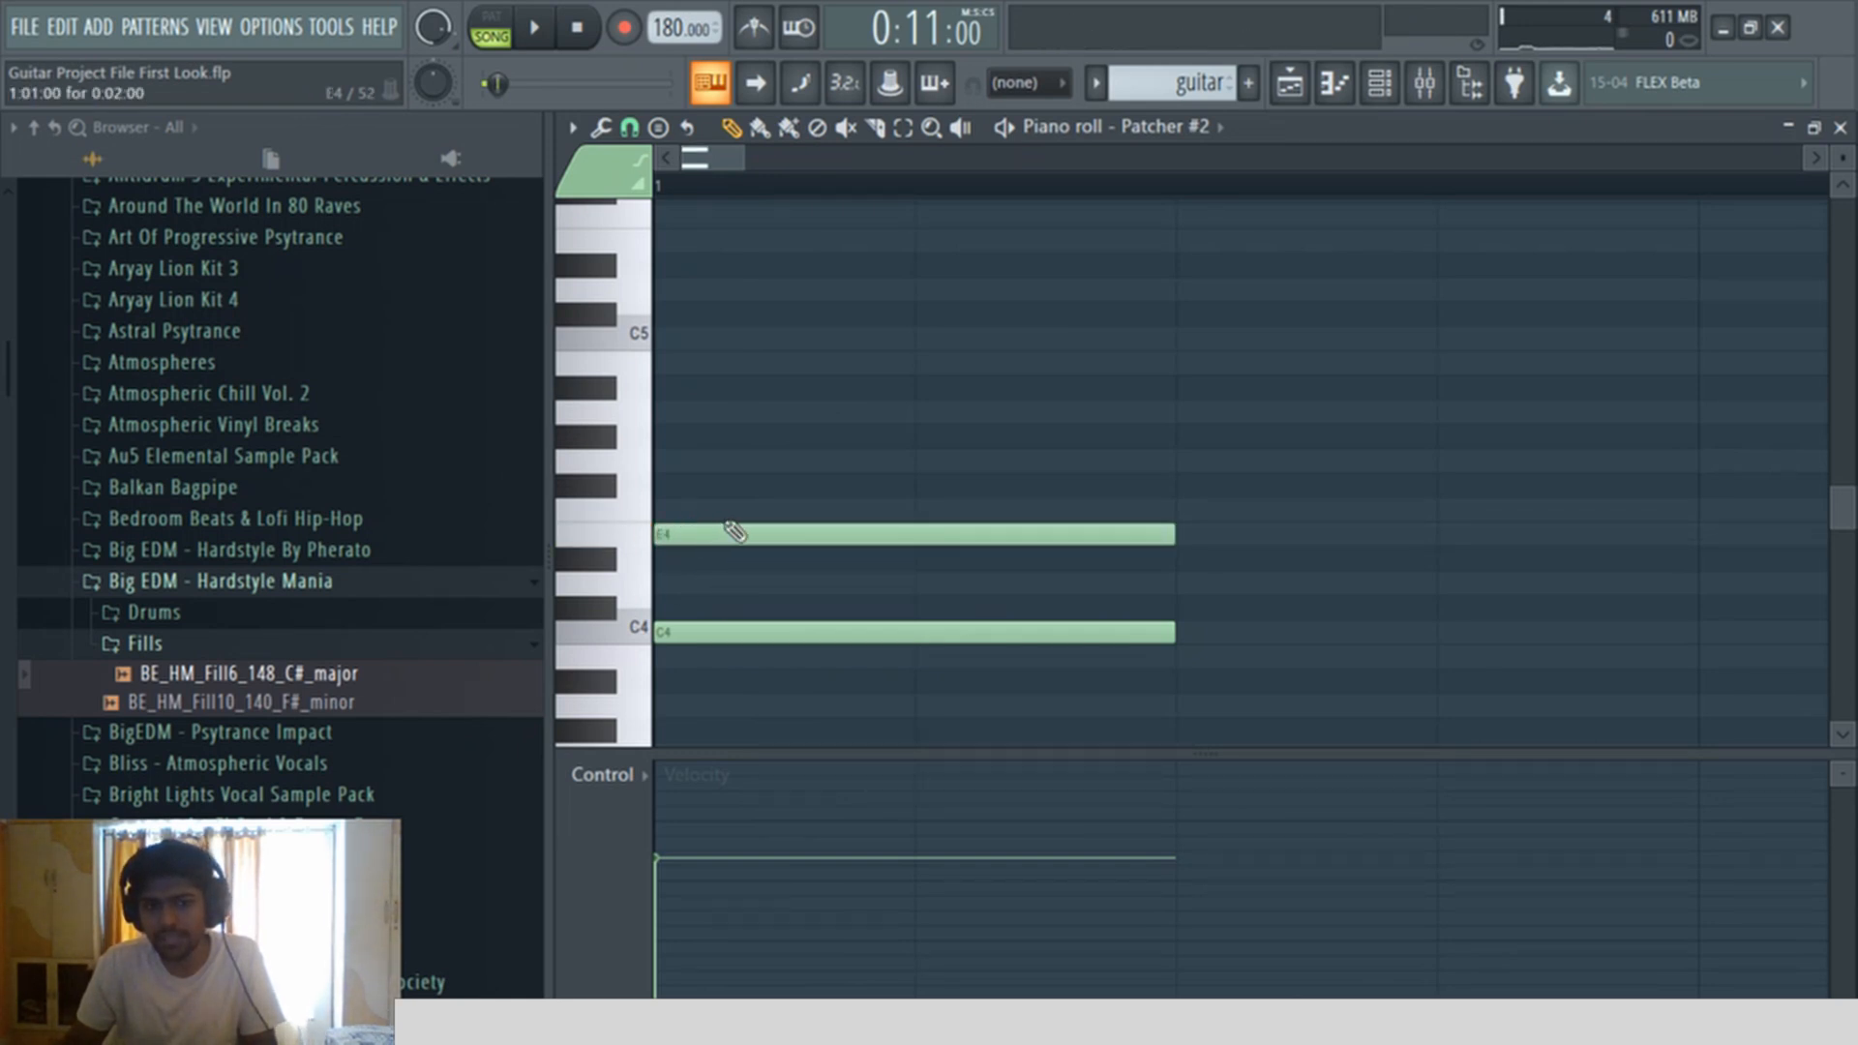
{"action": "scroll", "coordinate": [754, 491], "scroll_direction": "down", "scroll_amount": 2, "text": "ctrl"}
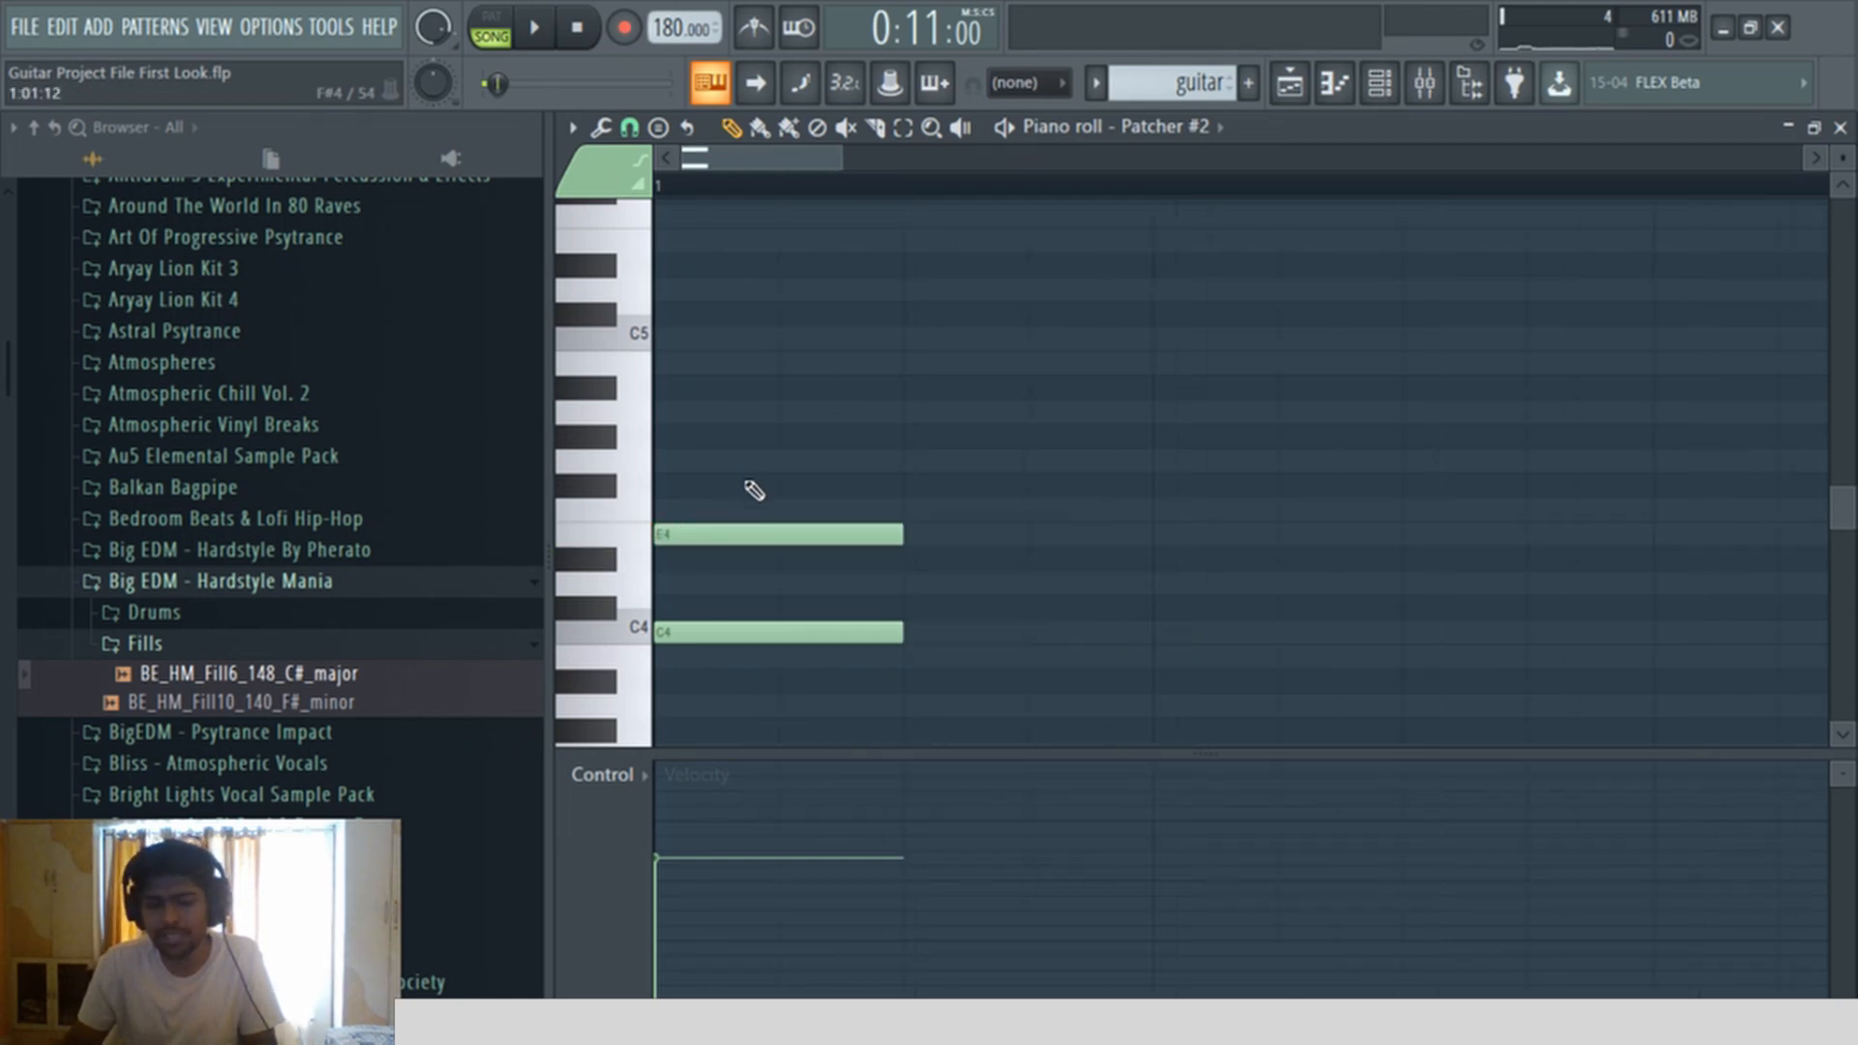
{"action": "left_click", "coordinate": [701, 464]}
{"action": "left_click_drag", "start_coordinate": [634, 631], "coordinate": [711, 653], "text": "ctrl"}
{"action": "left_click_drag", "start_coordinate": [721, 508], "coordinate": [757, 555], "text": "ctrl"}
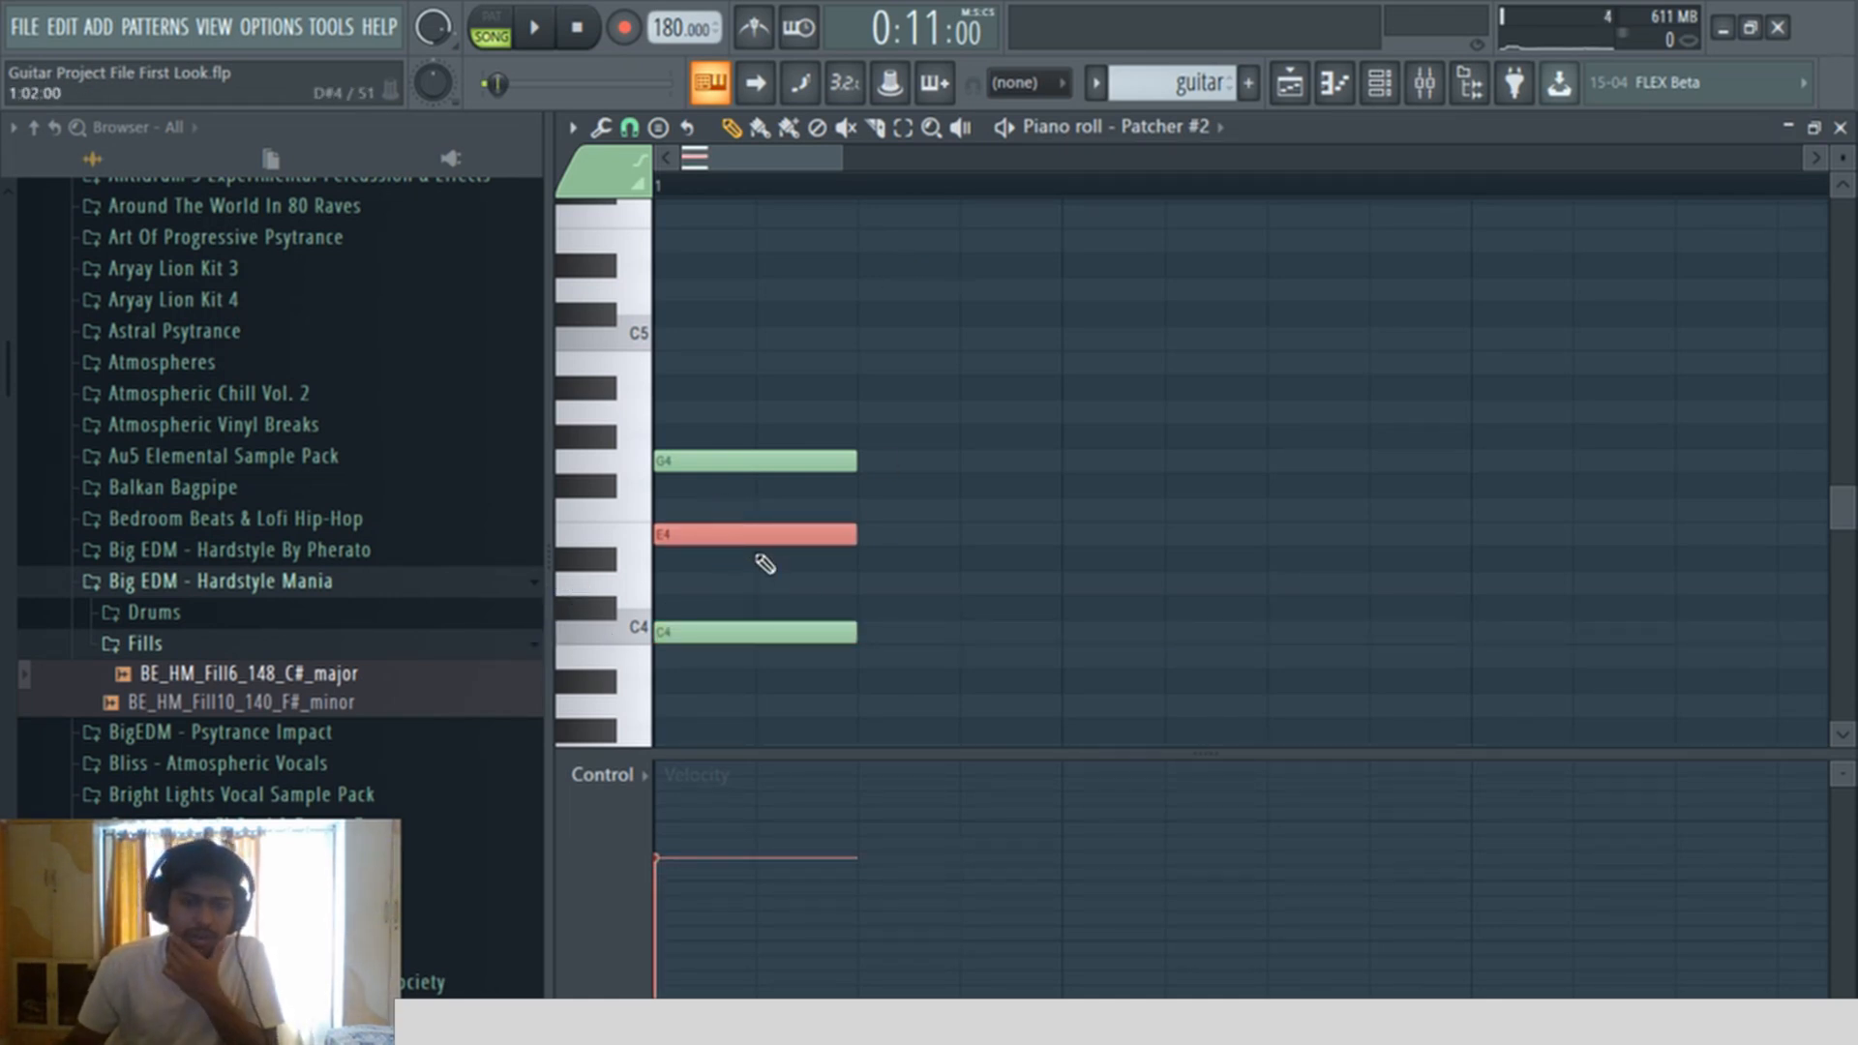
Step: Add a two-step C3 bass note below the chord and switch playback to pattern mode
{"action": "scroll", "coordinate": [761, 557], "scroll_direction": "down", "scroll_amount": 4}
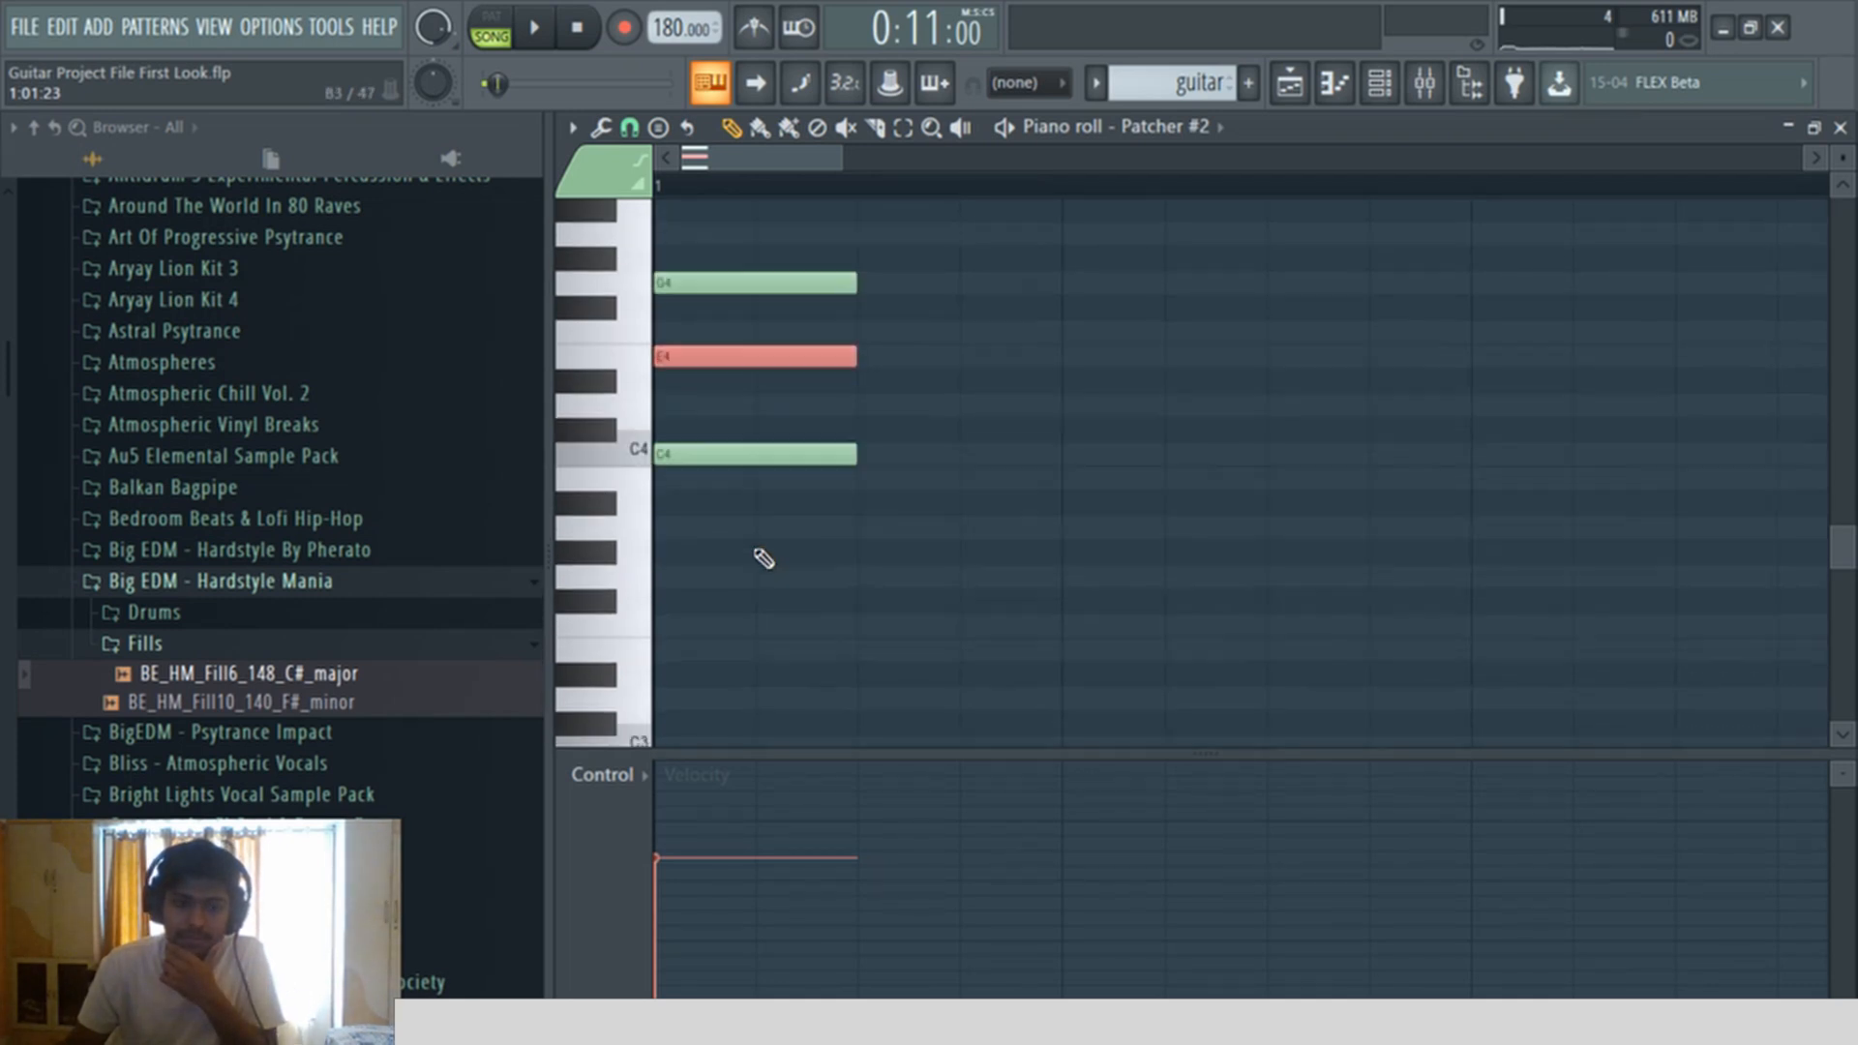
{"action": "left_click", "coordinate": [695, 634]}
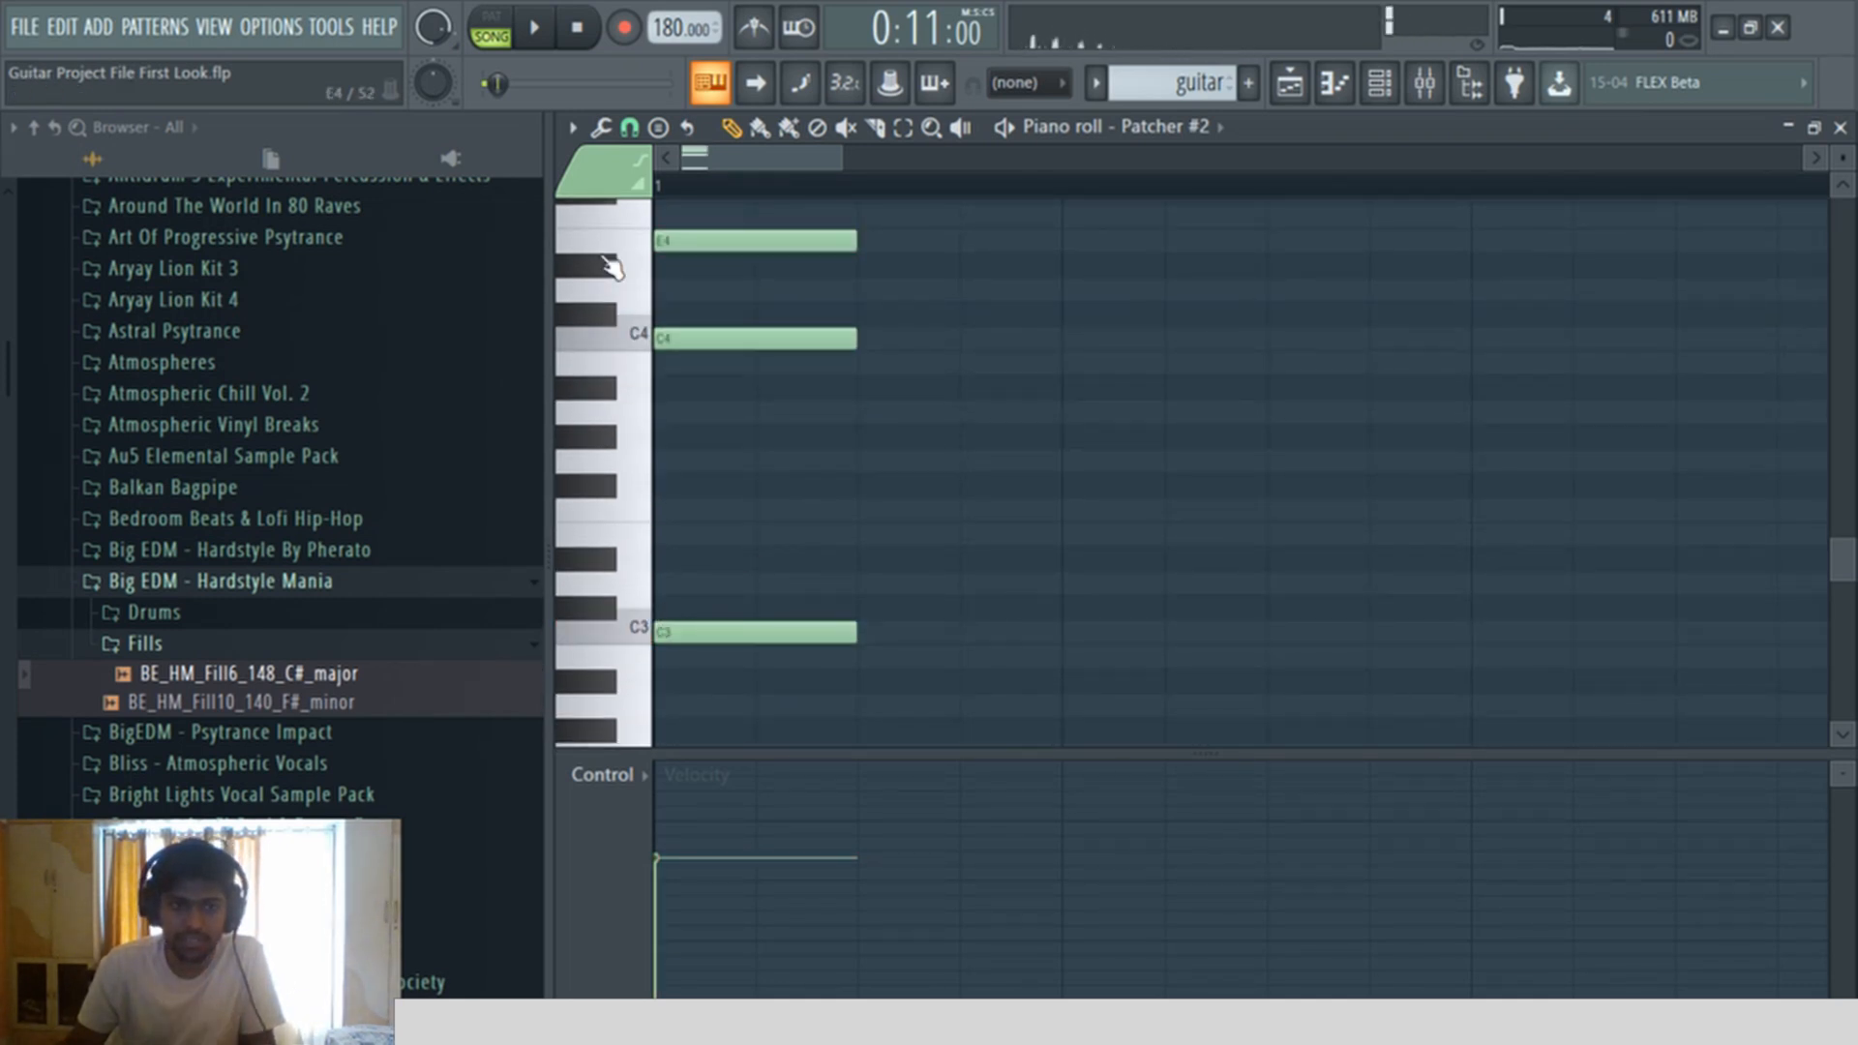
{"action": "left_click", "coordinate": [493, 35]}
{"action": "scroll", "coordinate": [816, 420], "scroll_direction": "up", "scroll_amount": 1}
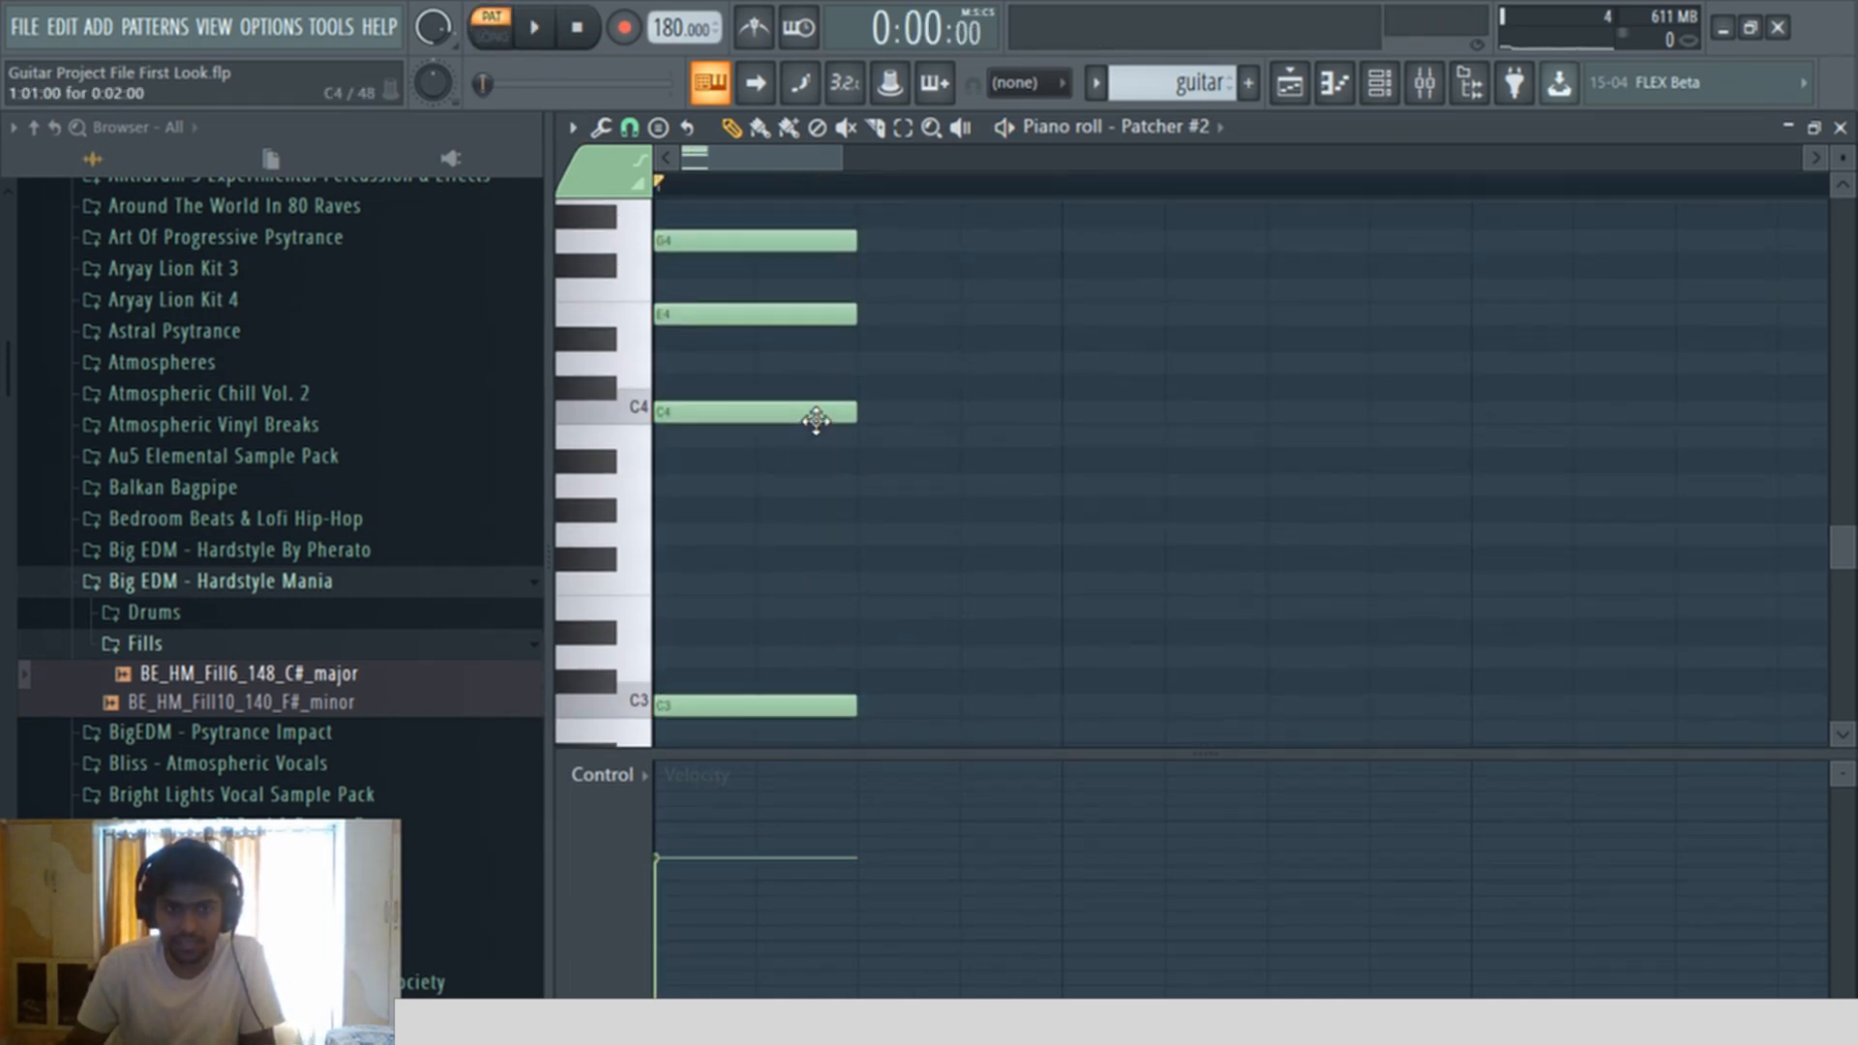
Step: Lower the chord's E4 note to D#4 and audition the pattern
{"action": "left_click_drag", "start_coordinate": [756, 322], "coordinate": [752, 346]}
{"action": "key", "text": "space"}
{"action": "key", "text": "space"}
Step: Try the chord without its D#4 note during playback and undo the deletion
{"action": "right_click", "coordinate": [751, 345]}
{"action": "key", "text": "space"}
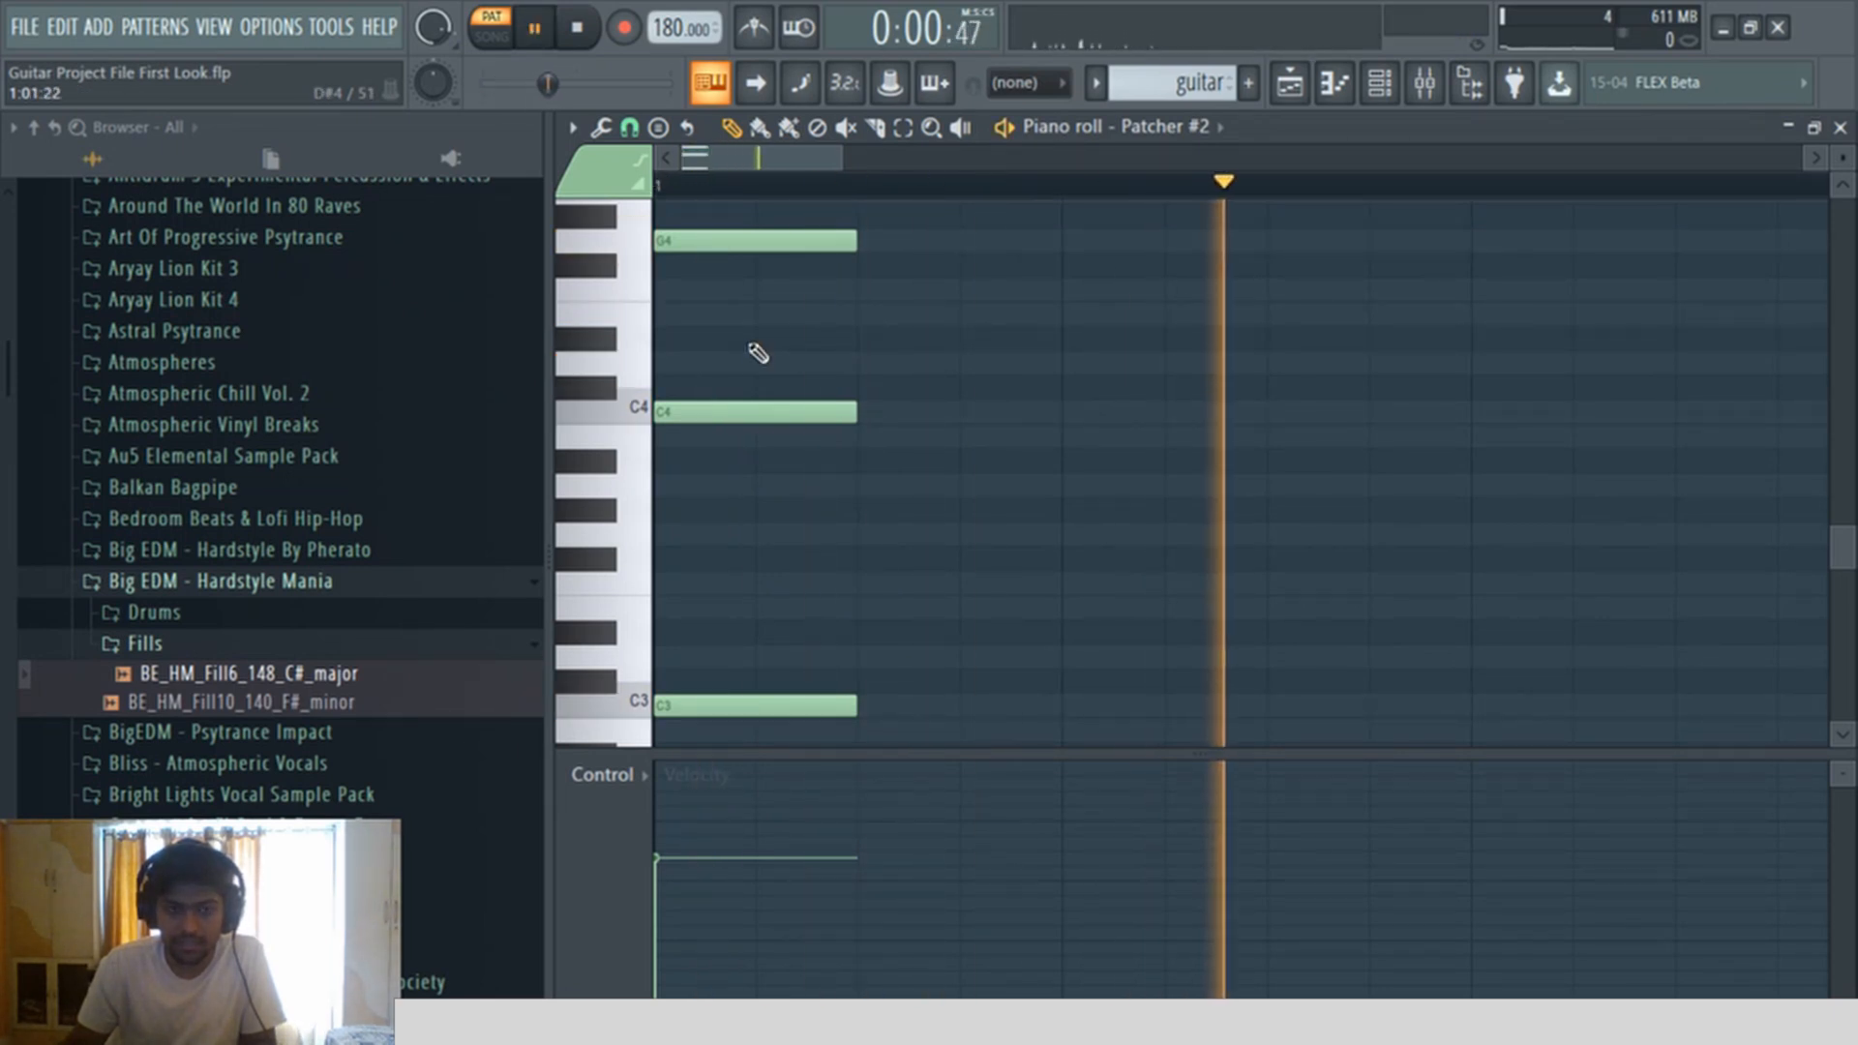
{"action": "key", "text": "space"}
{"action": "key", "text": "space"}
{"action": "key", "text": "space"}
{"action": "key", "text": "space"}
{"action": "key", "text": "space"}
{"action": "key", "text": "ctrl+z"}
Step: Set the piano roll's scale highlighting to Other Japanese Insen with root note C
{"action": "left_click", "coordinate": [571, 128]}
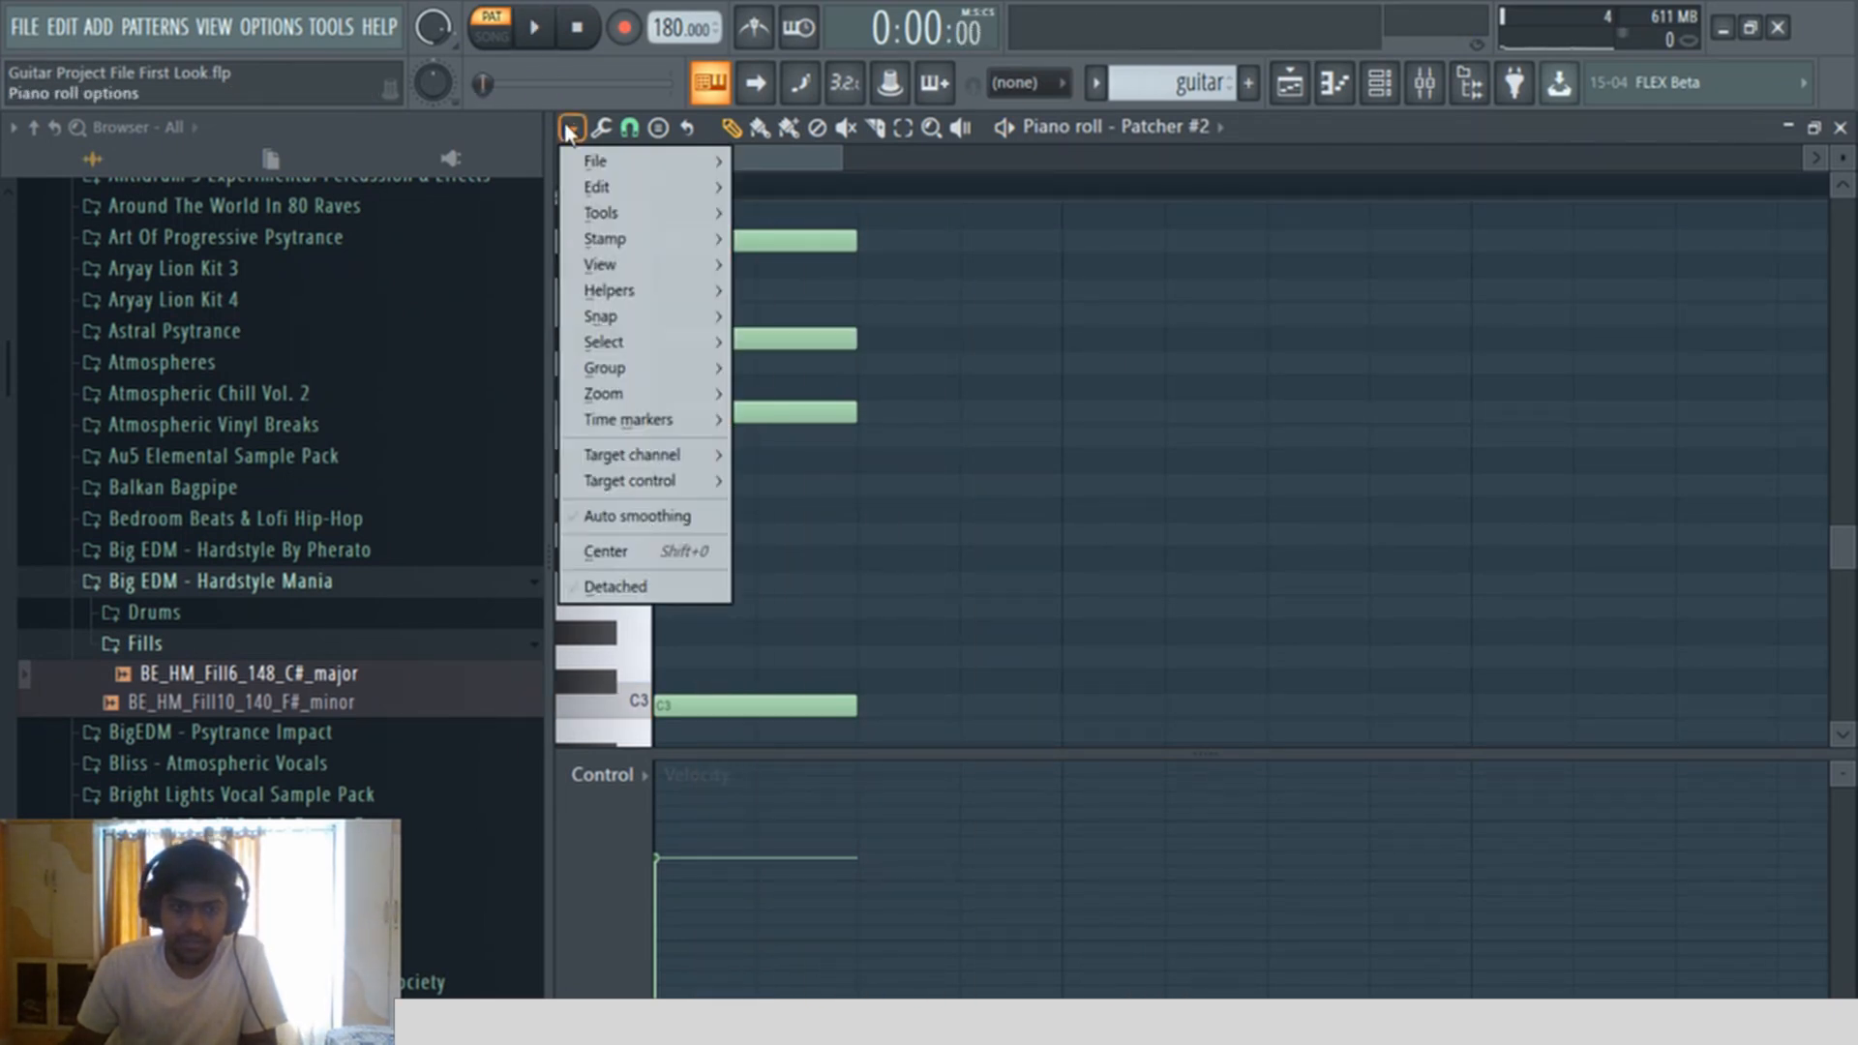
{"action": "mouse_move", "coordinate": [623, 292]}
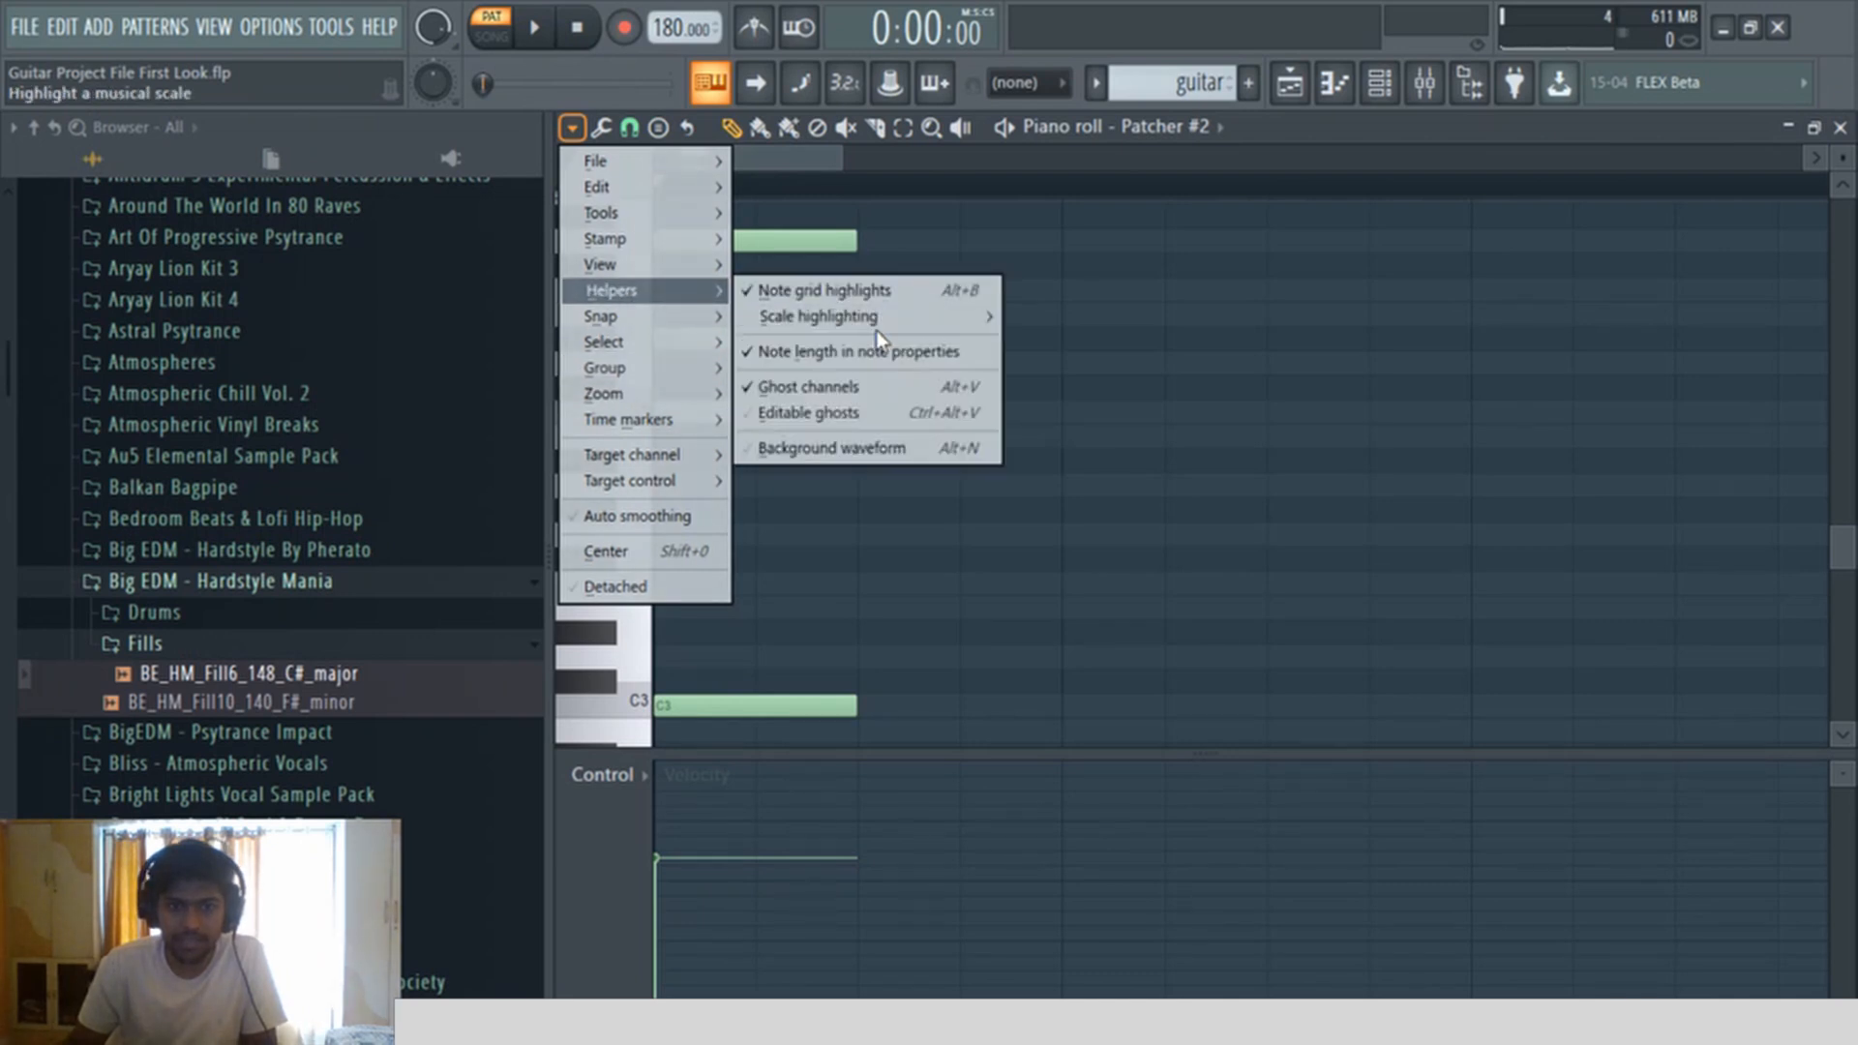
{"action": "mouse_move", "coordinate": [884, 317]}
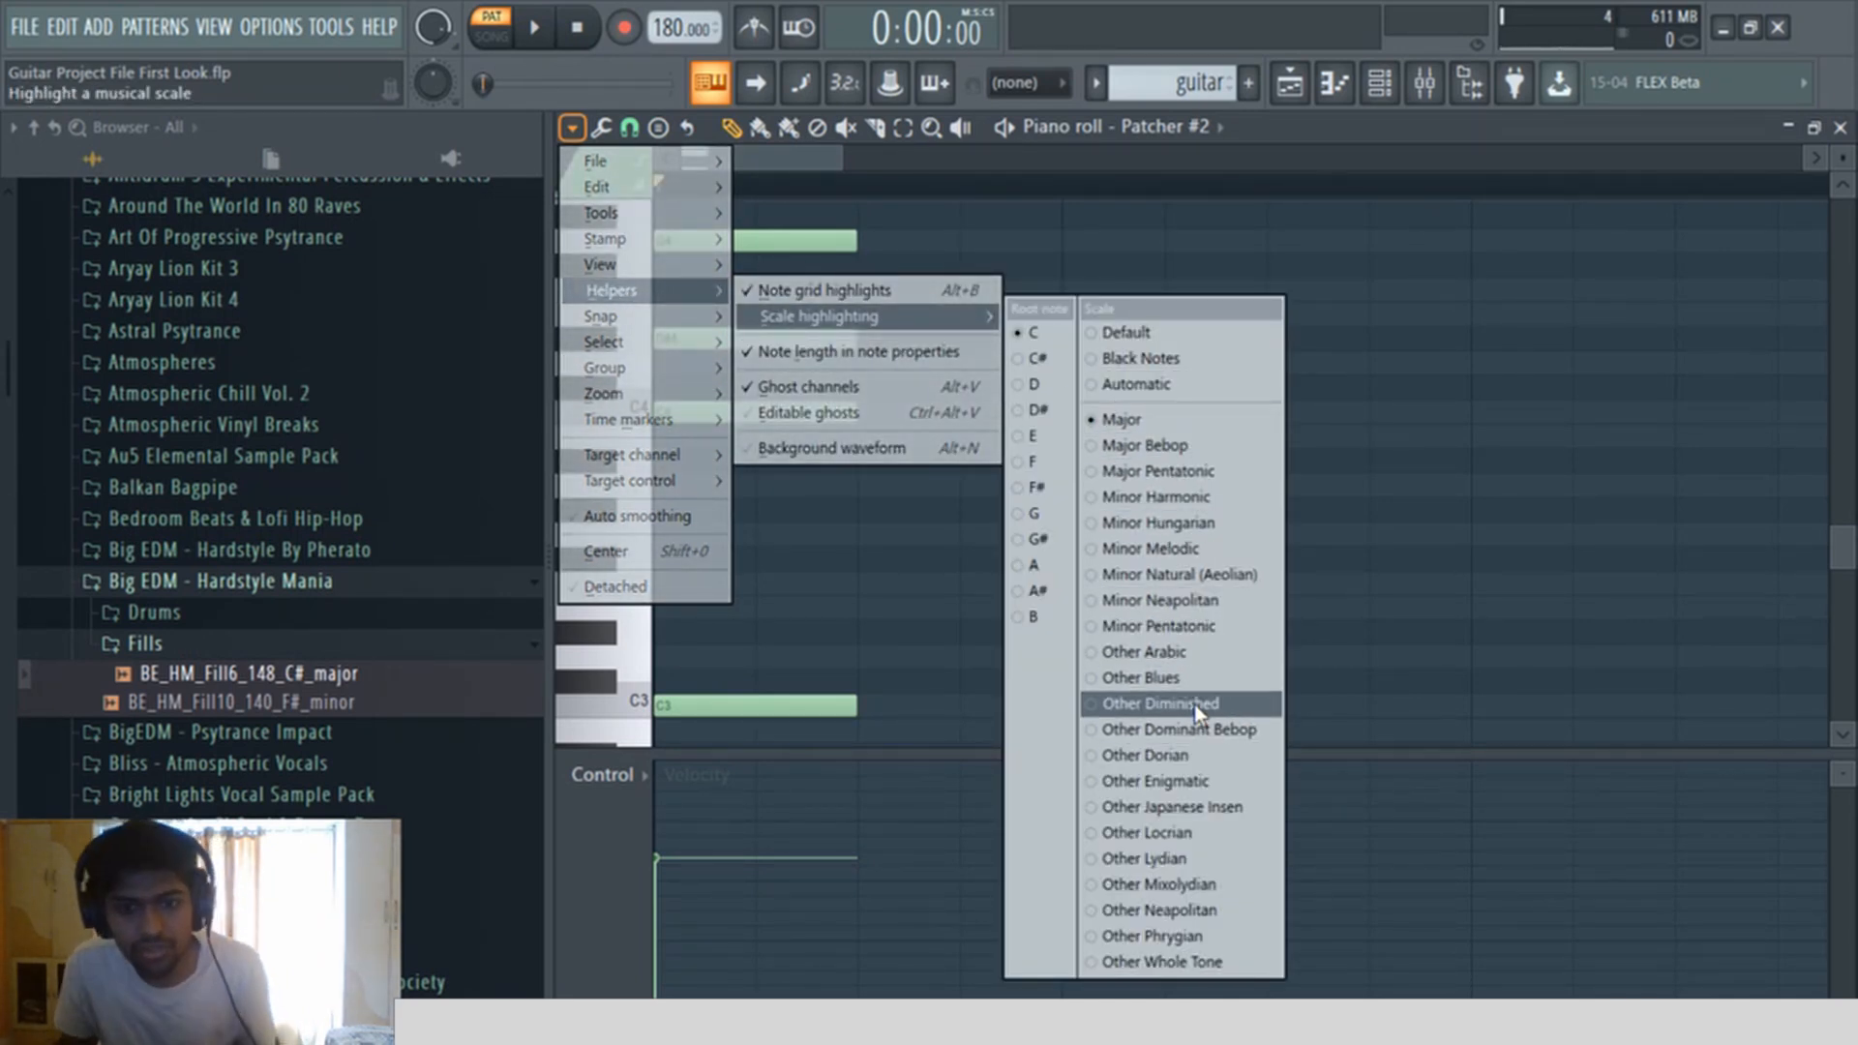
{"action": "left_click", "coordinate": [1204, 815]}
Step: Lower the velocity of the D#4 note, audition the chord and close the piano roll
{"action": "left_click", "coordinate": [819, 343]}
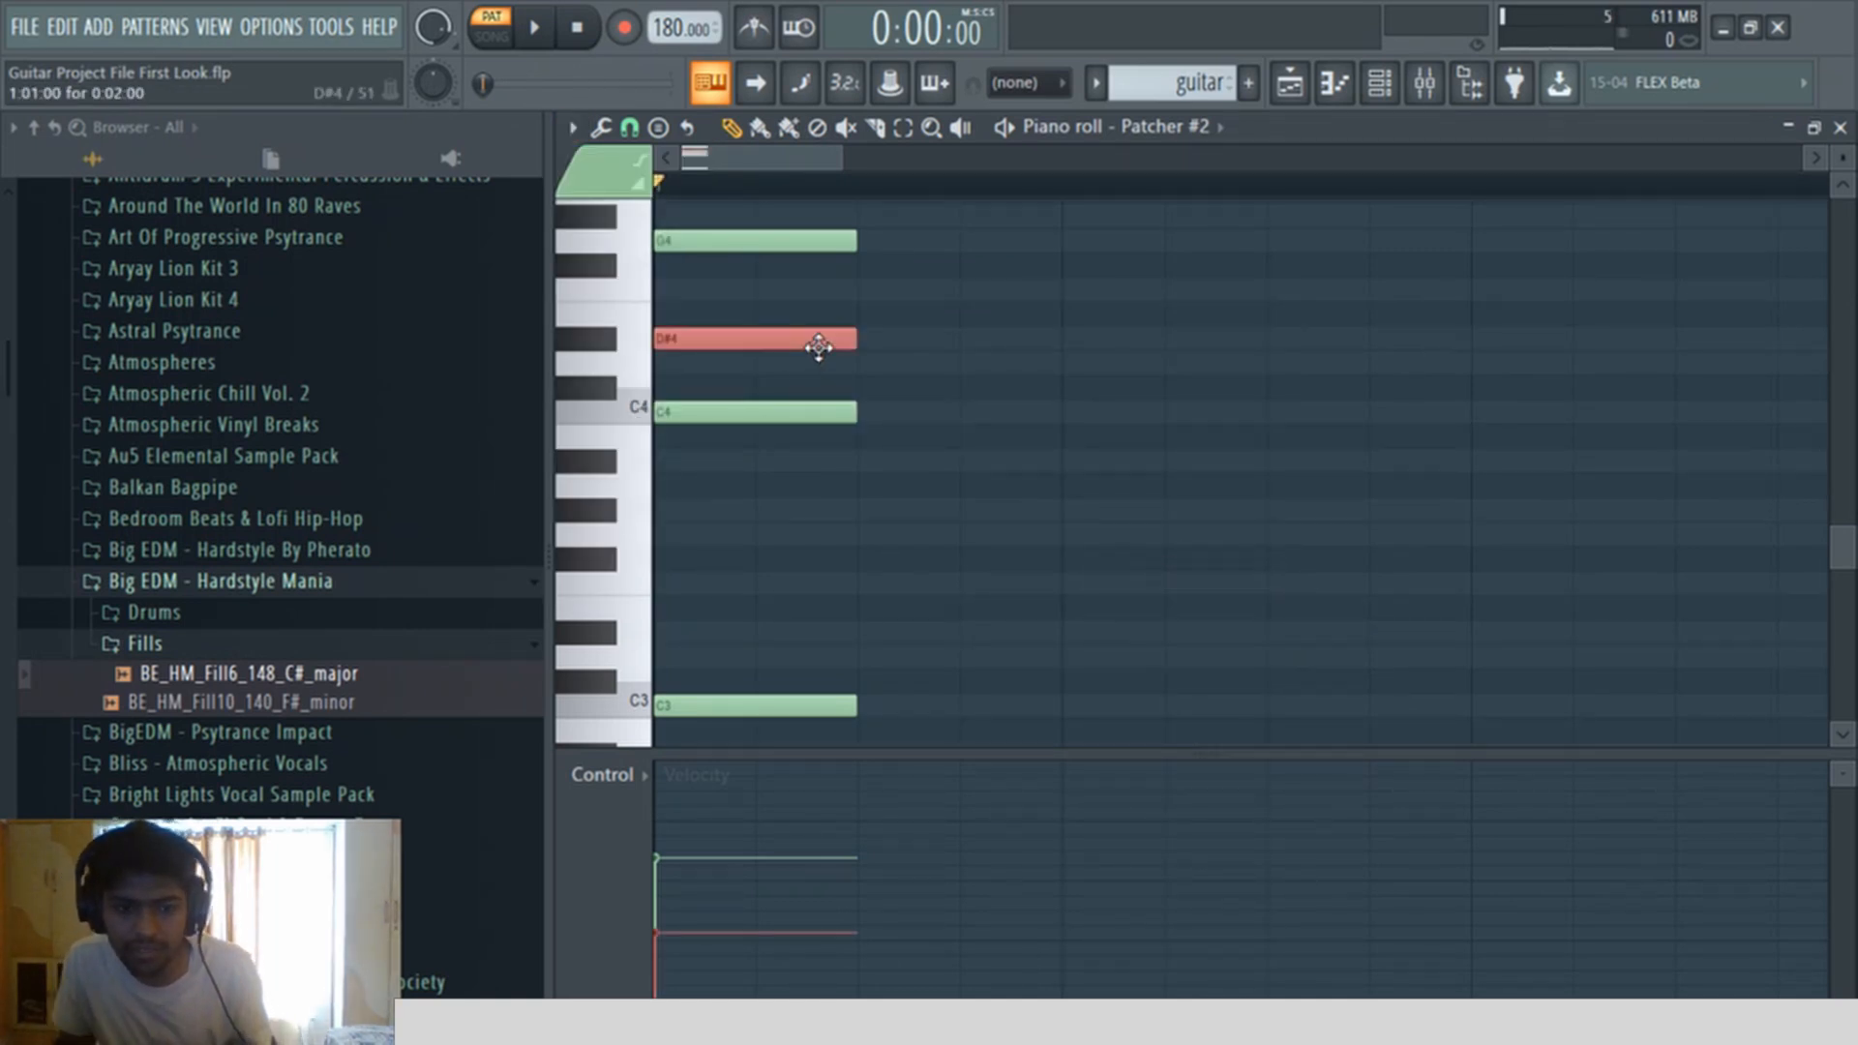
{"action": "key", "text": "space"}
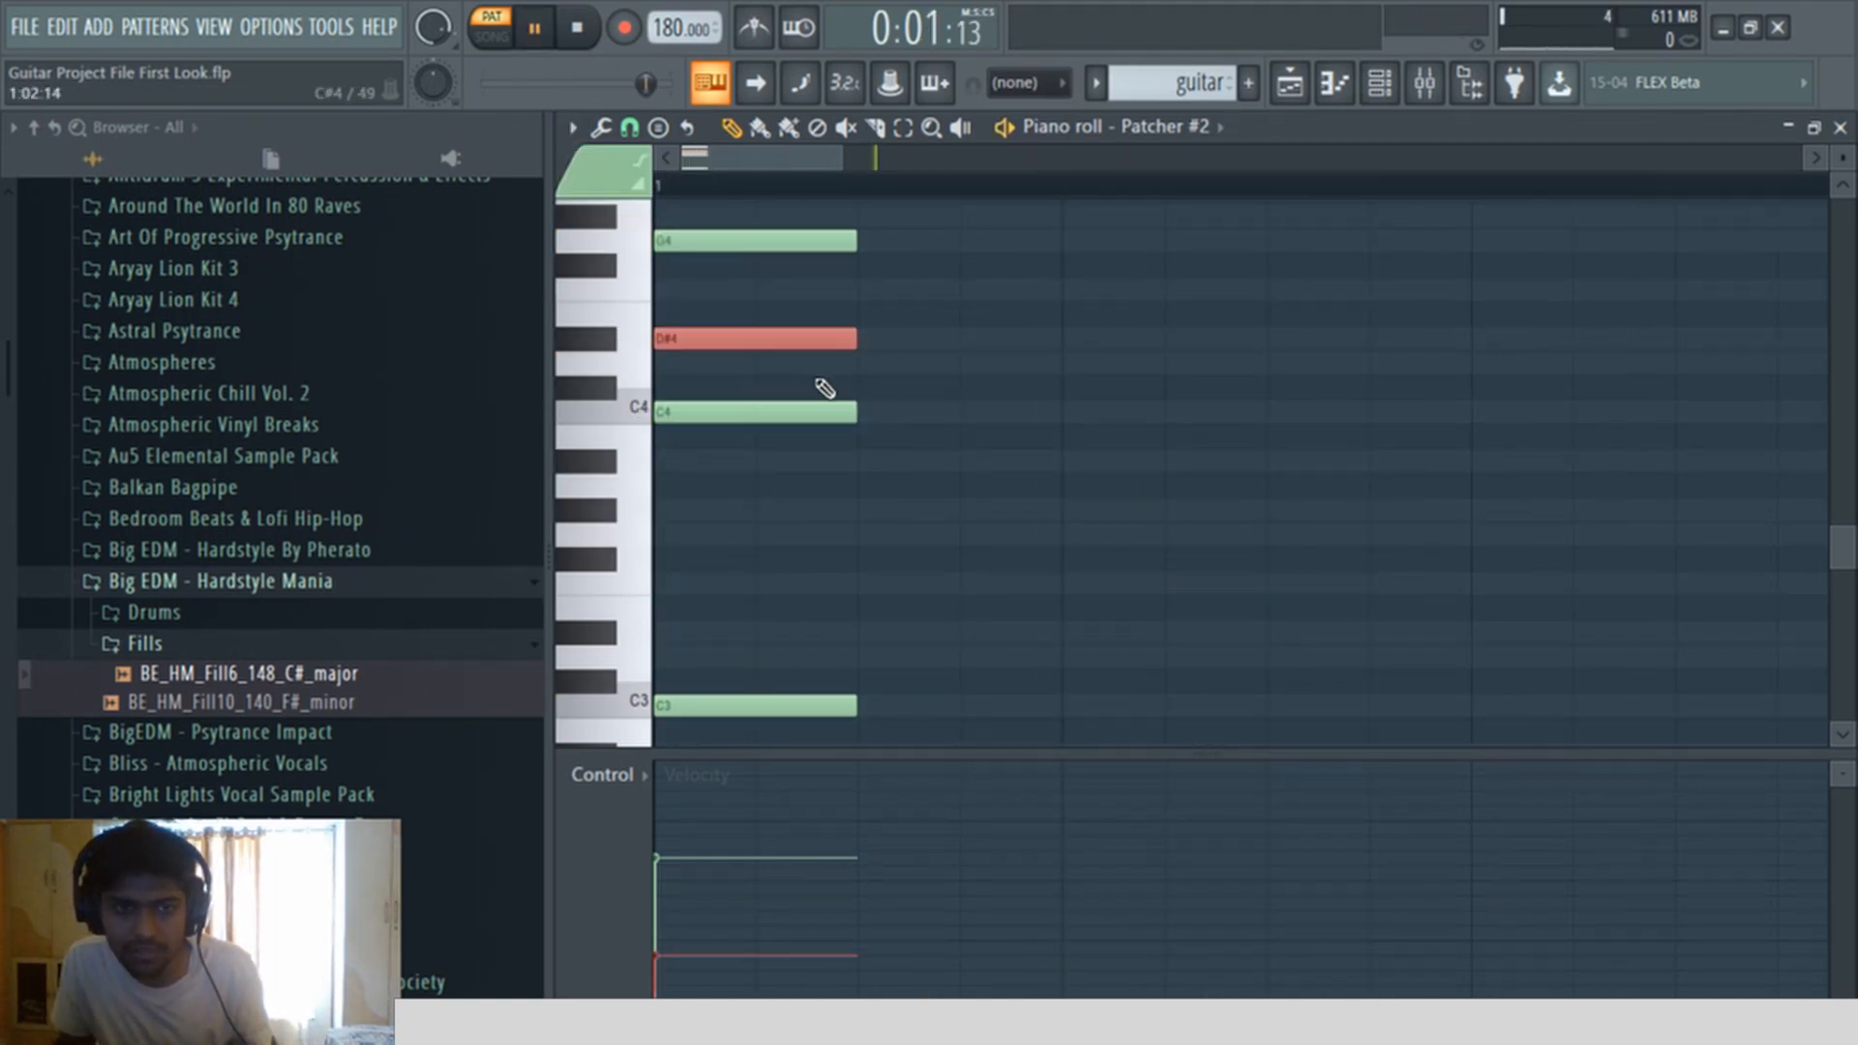
{"action": "key", "text": "Escape"}
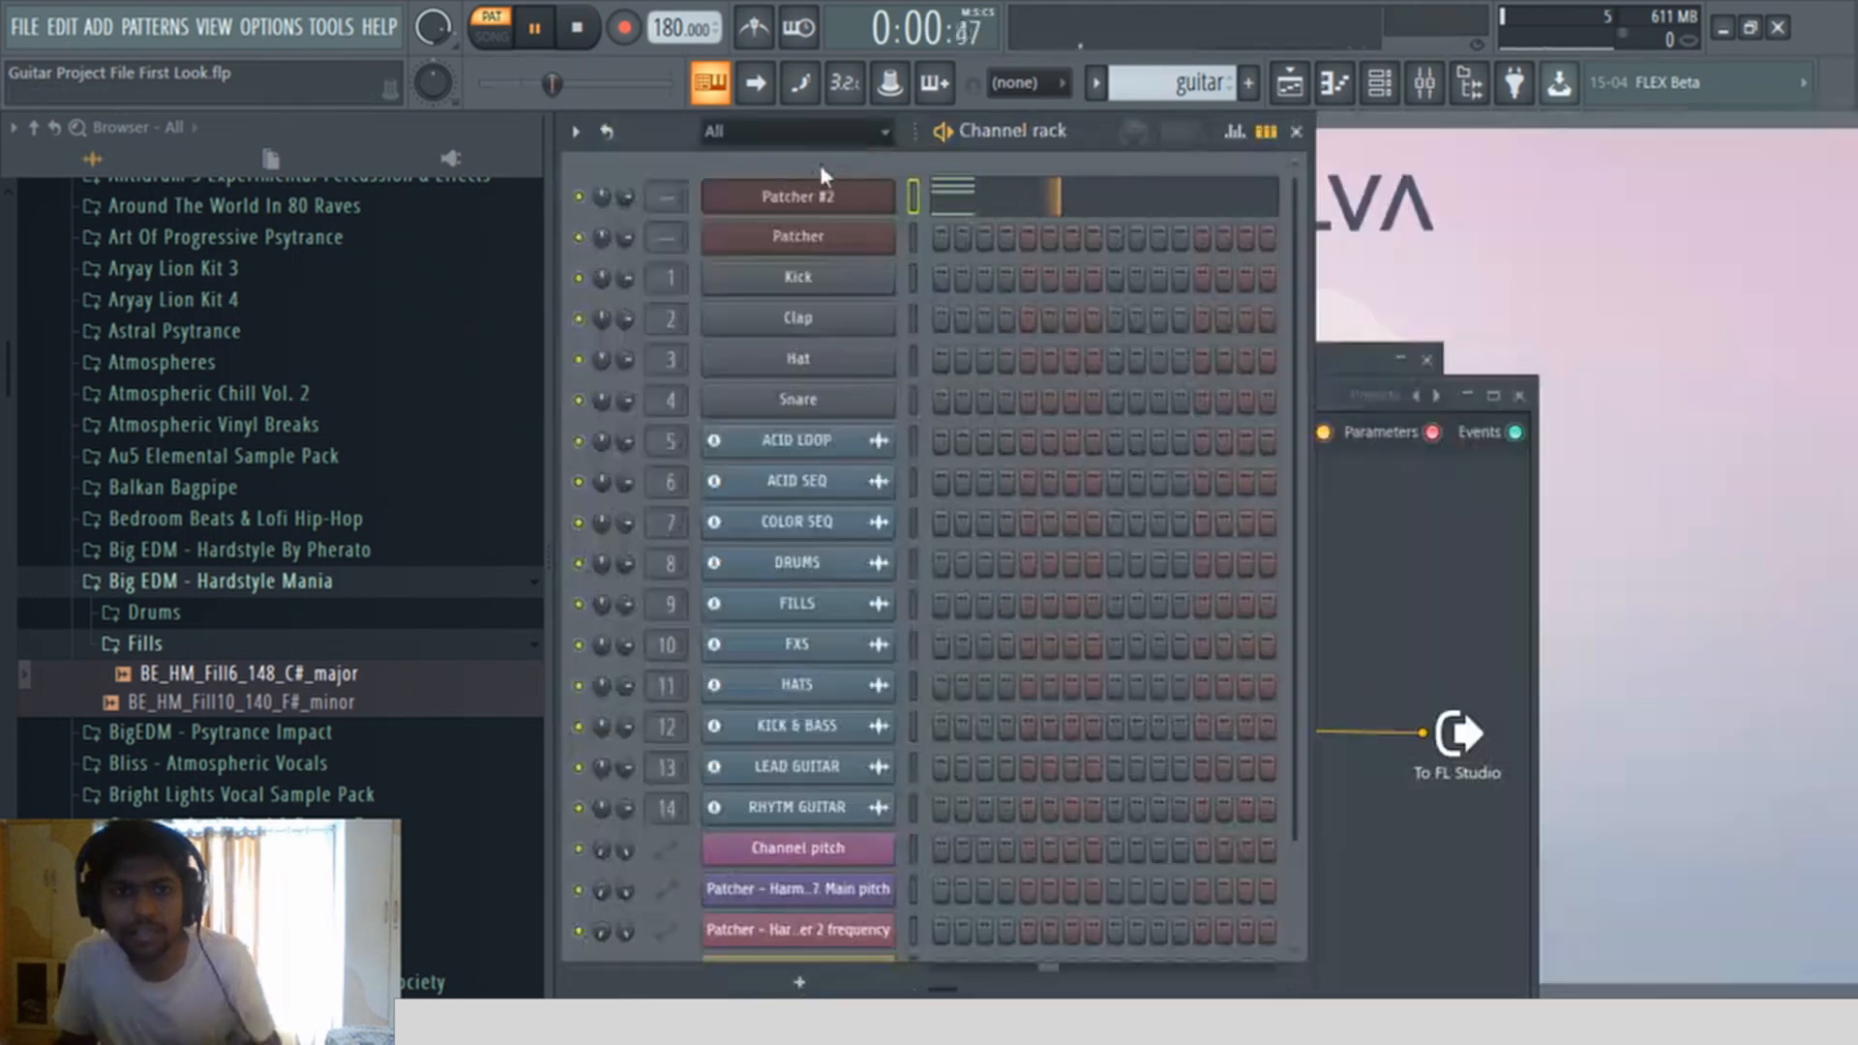
Step: Insert a Hardcore effect on Harmor's output in Patcher #2 and open its editor
{"action": "left_click", "coordinate": [825, 198]}
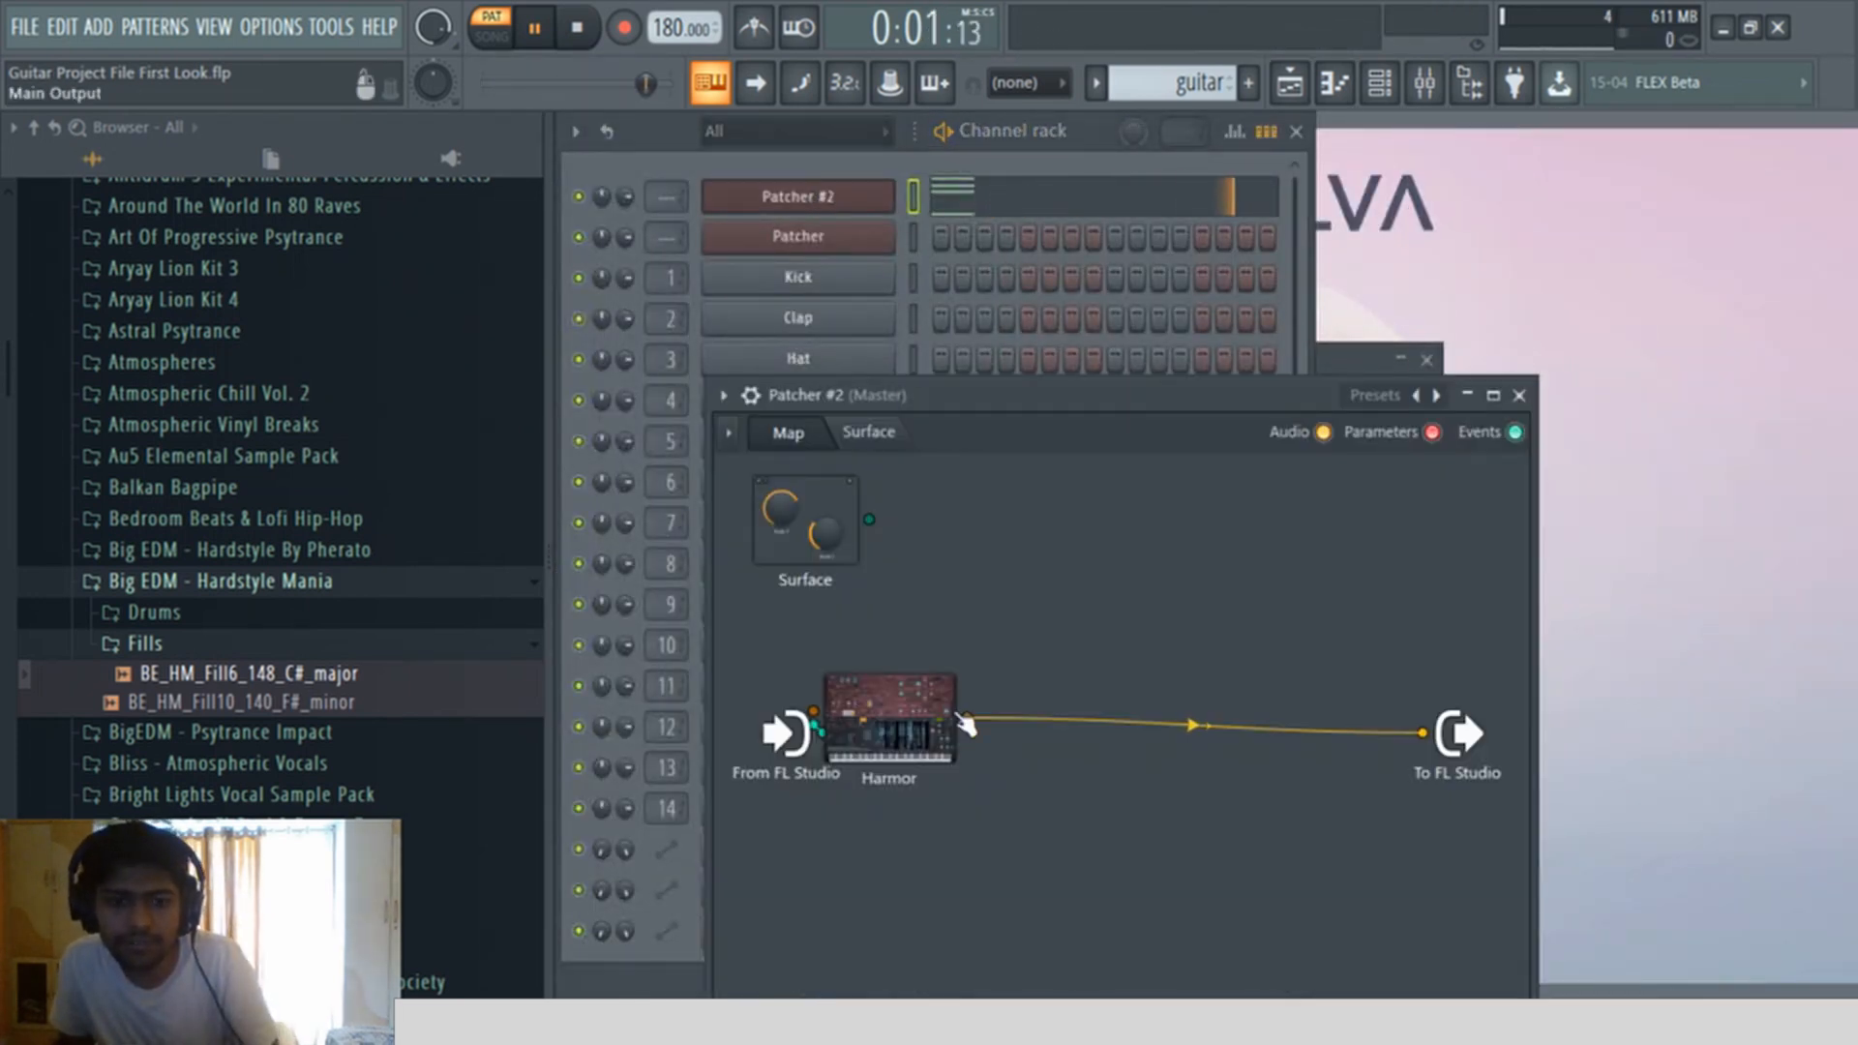
{"action": "left_click", "coordinate": [900, 733]}
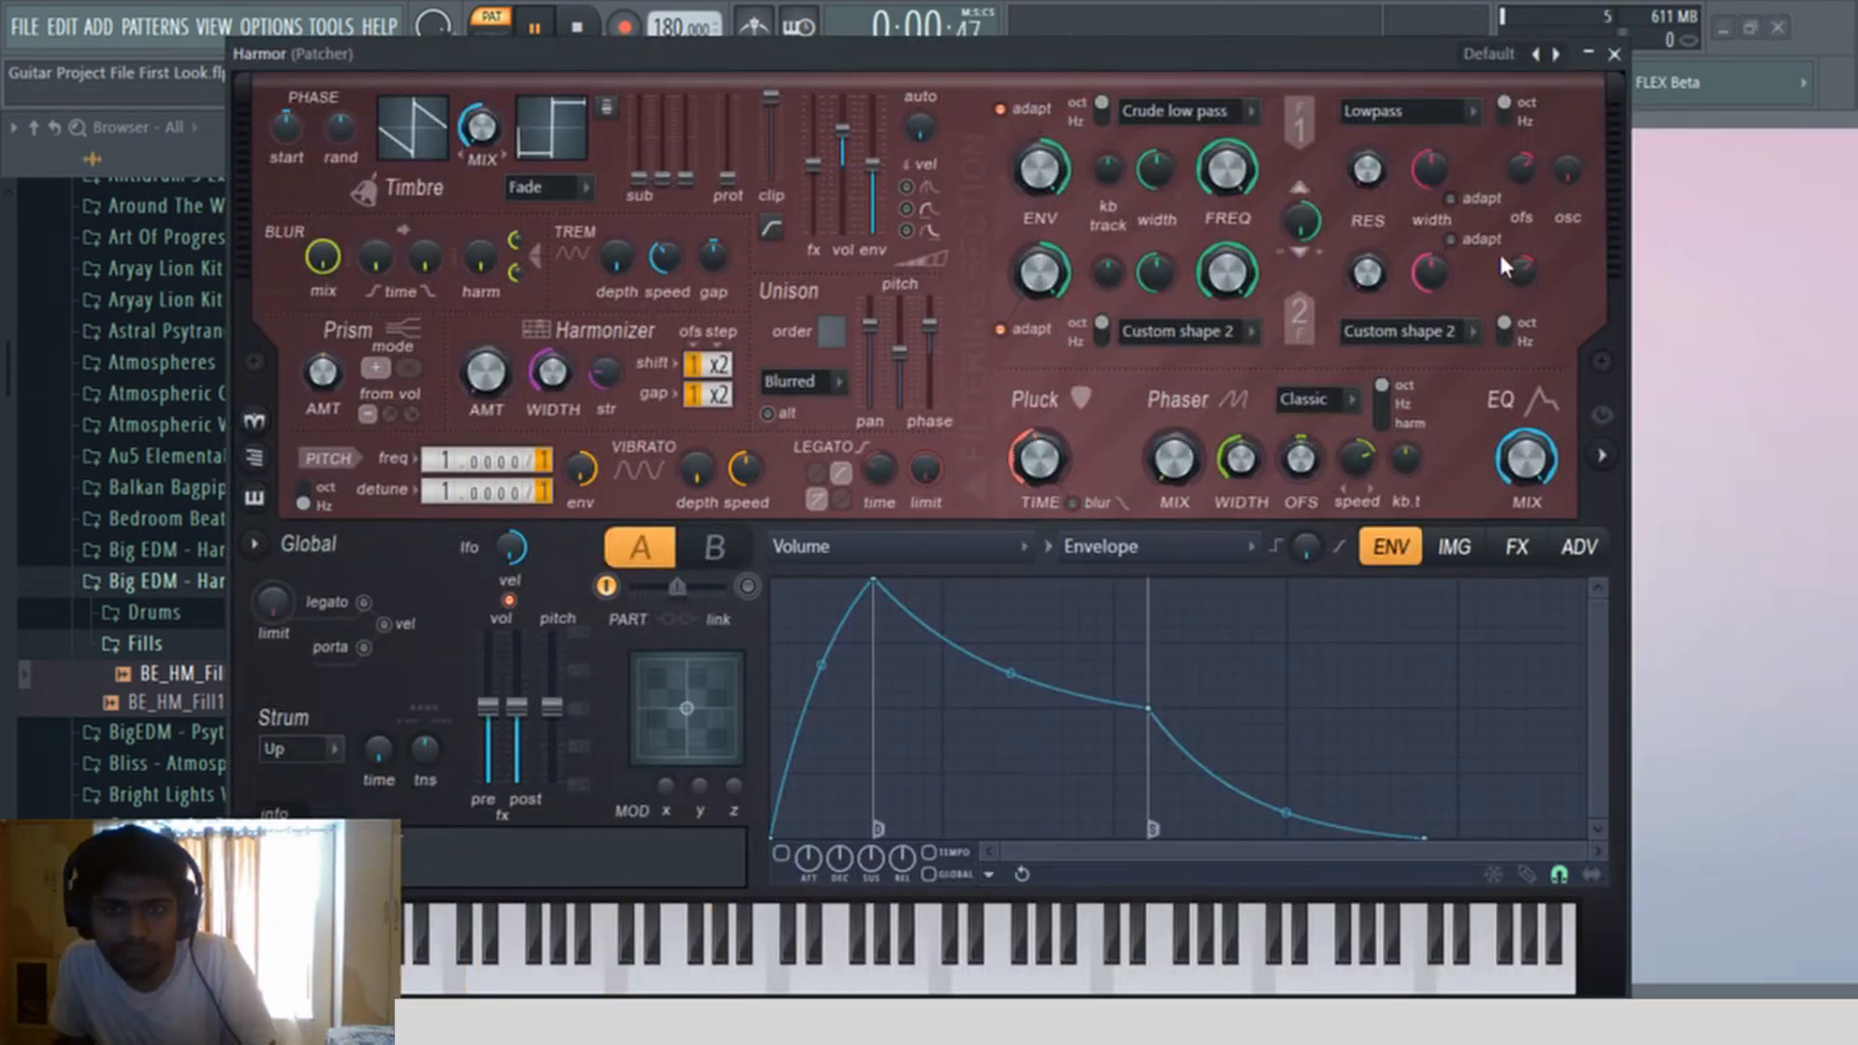
{"action": "left_click", "coordinate": [1614, 55]}
{"action": "right_click", "coordinate": [996, 593]}
{"action": "mouse_move", "coordinate": [1070, 630]}
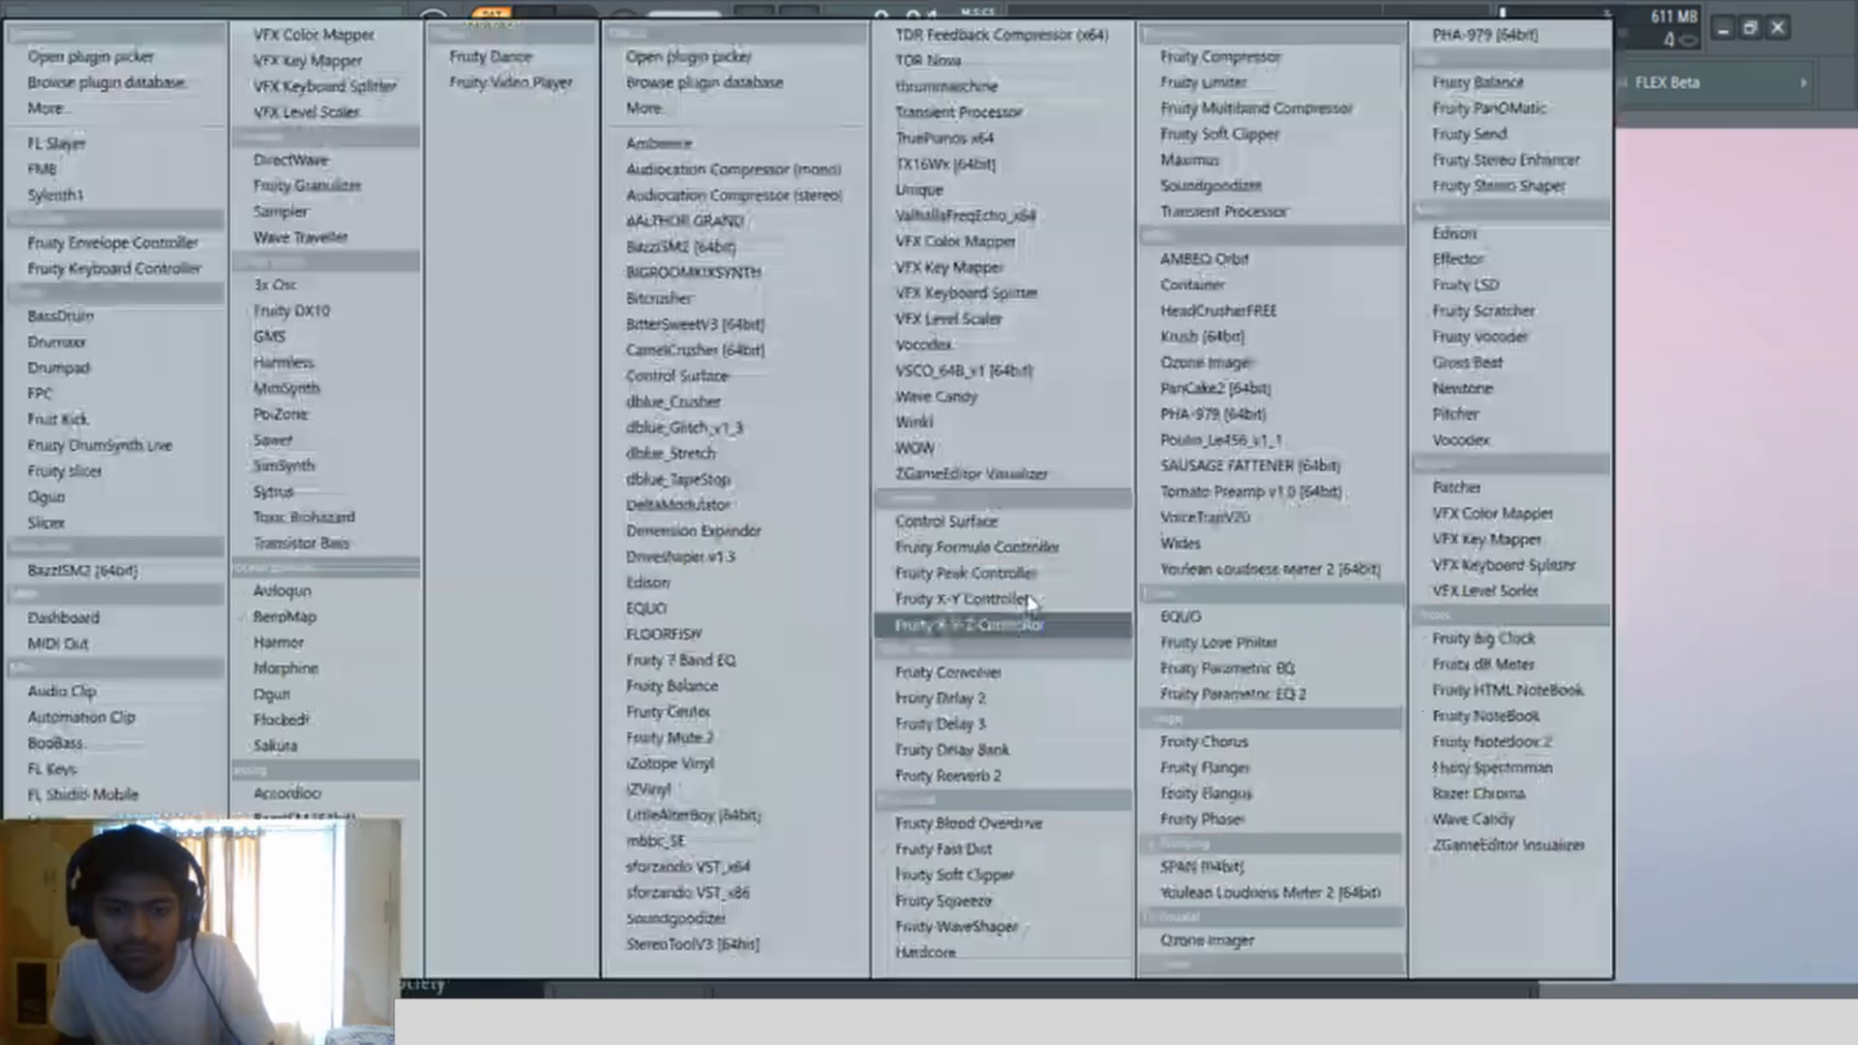
{"action": "left_click", "coordinate": [636, 56]}
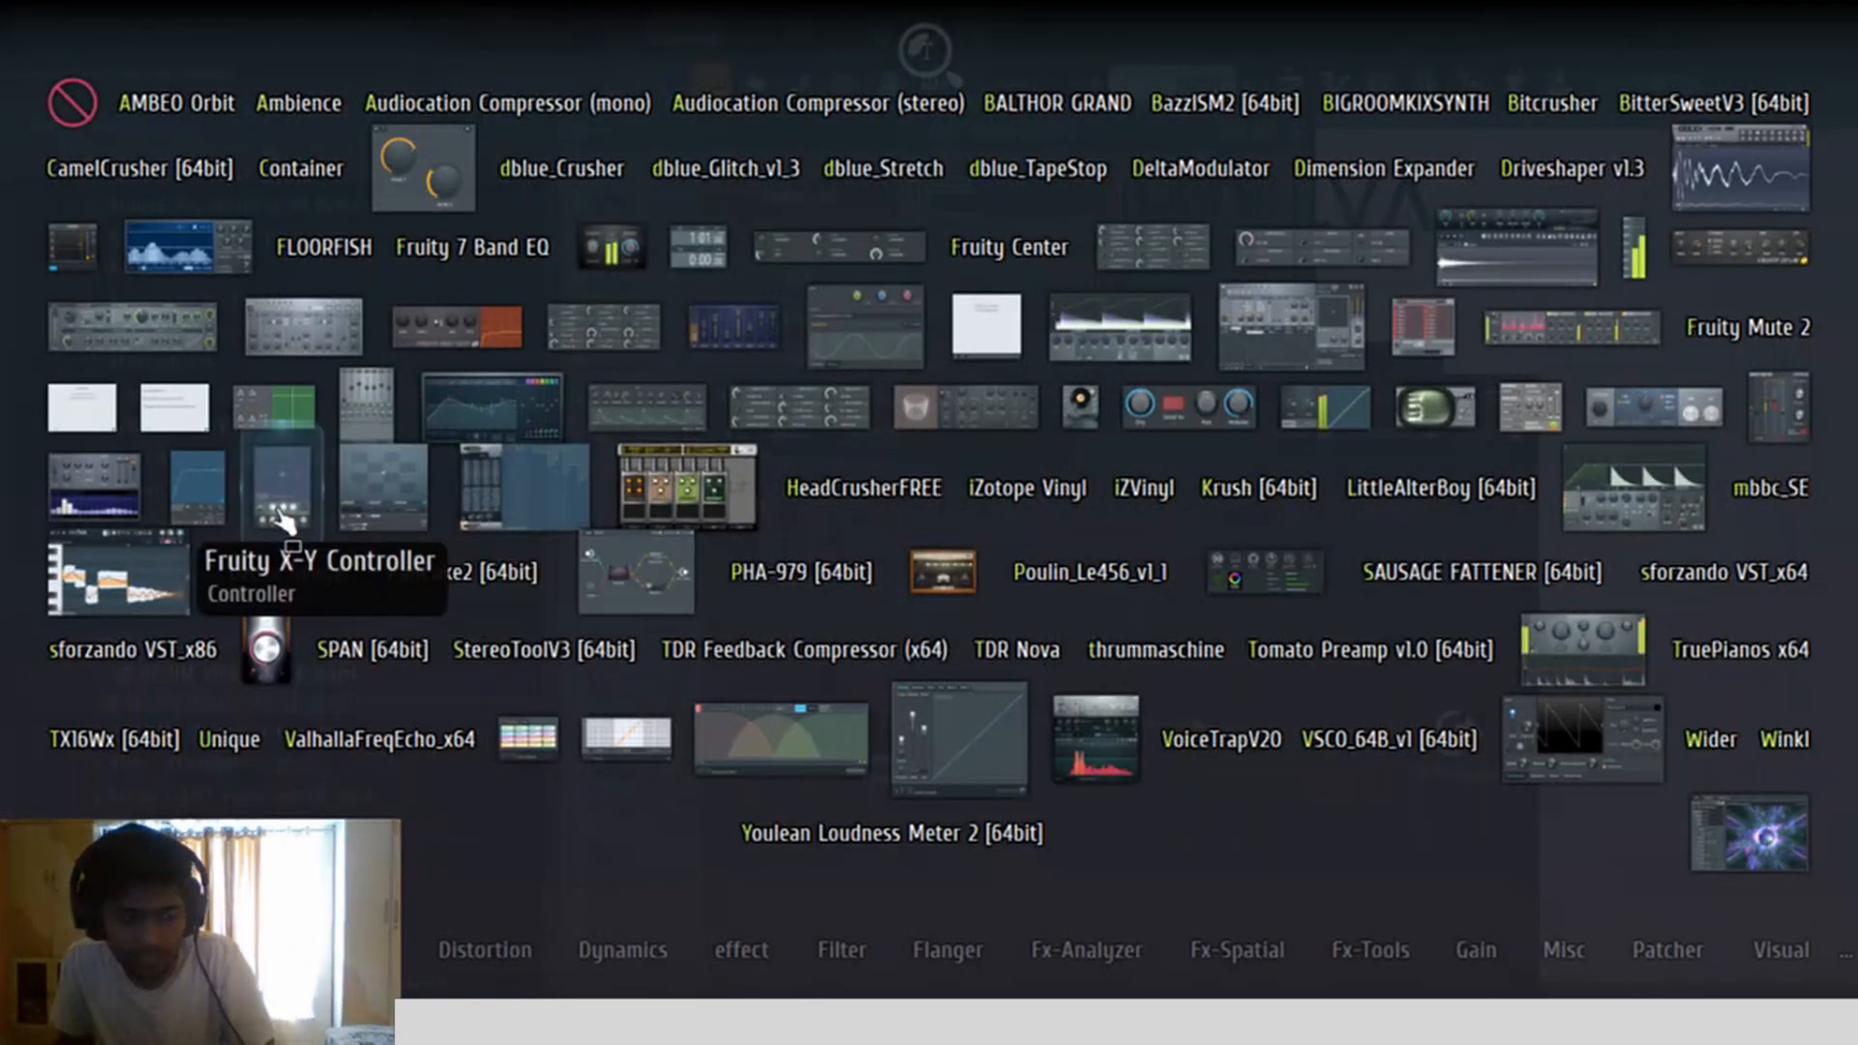
{"action": "left_click_drag", "start_coordinate": [686, 487], "coordinate": [1037, 709]}
{"action": "double_click", "coordinate": [1042, 710]}
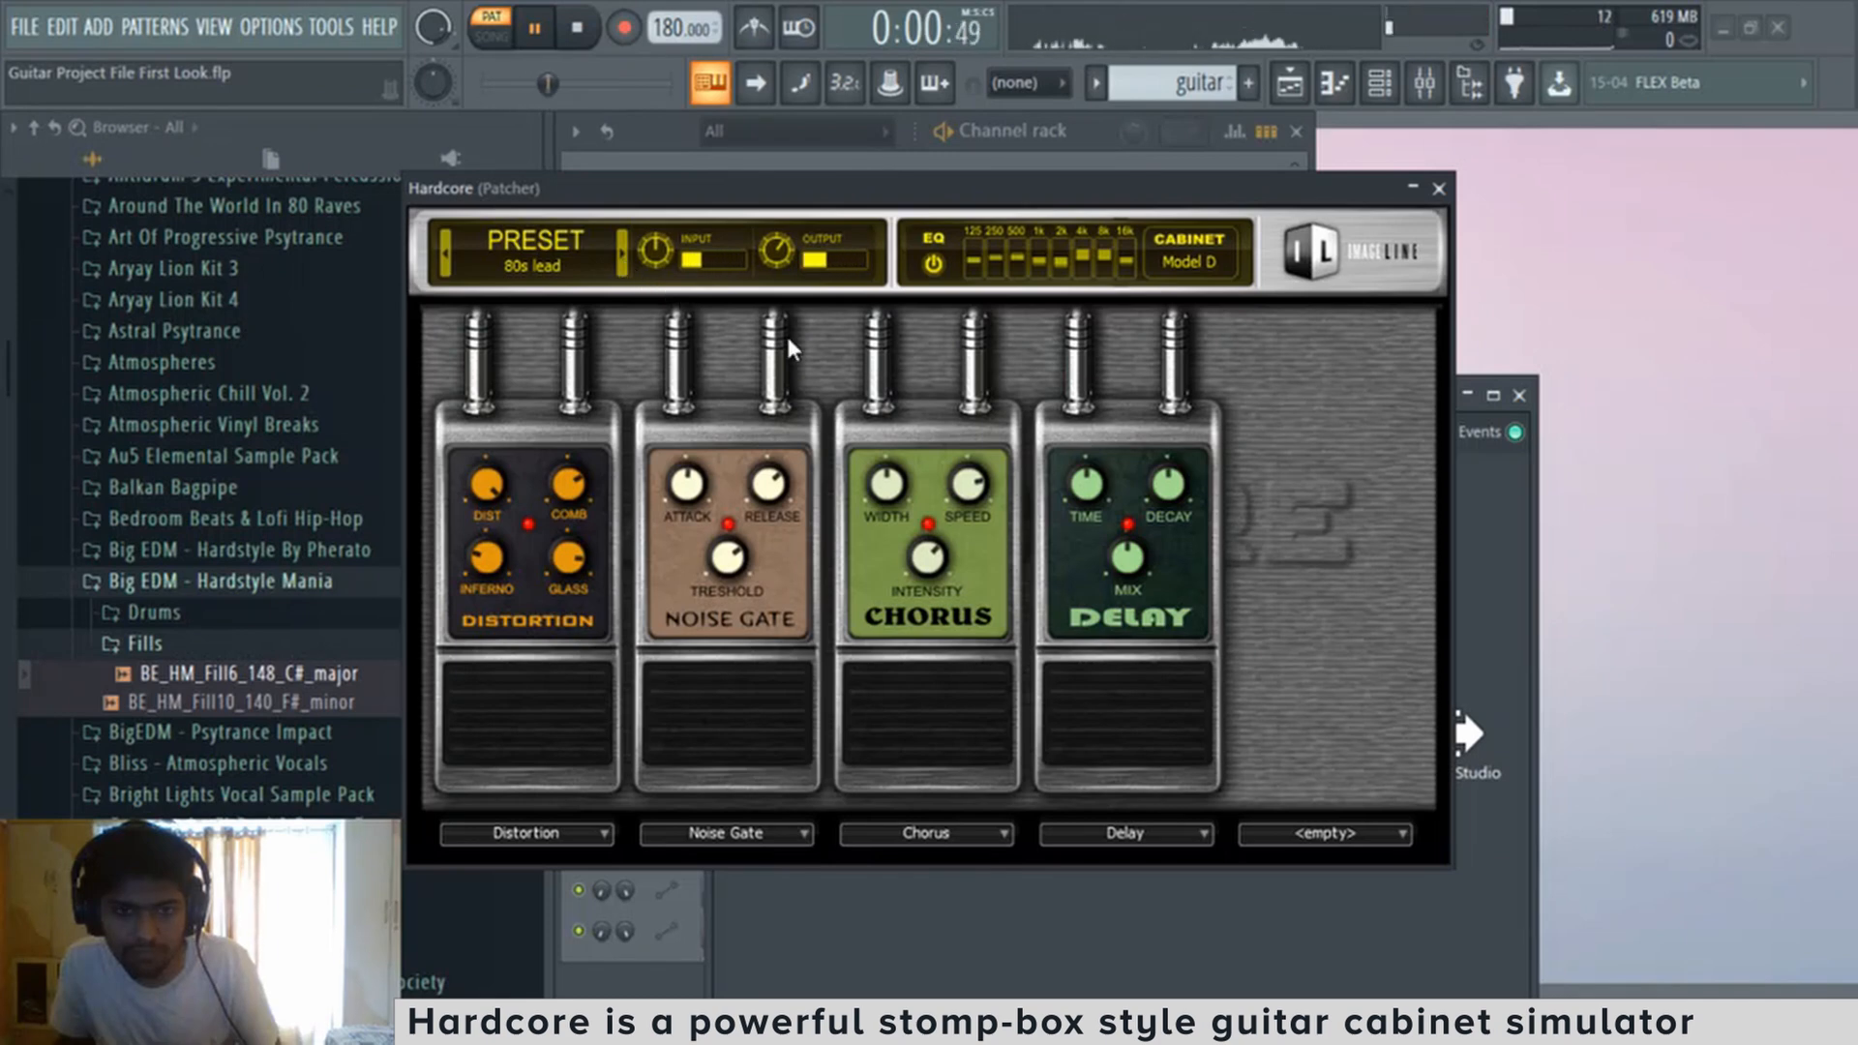
Step: Load the Acid Rock XS preset in Hardcore and audition it in the song
{"action": "left_click", "coordinate": [519, 244]}
{"action": "left_click", "coordinate": [1044, 391]}
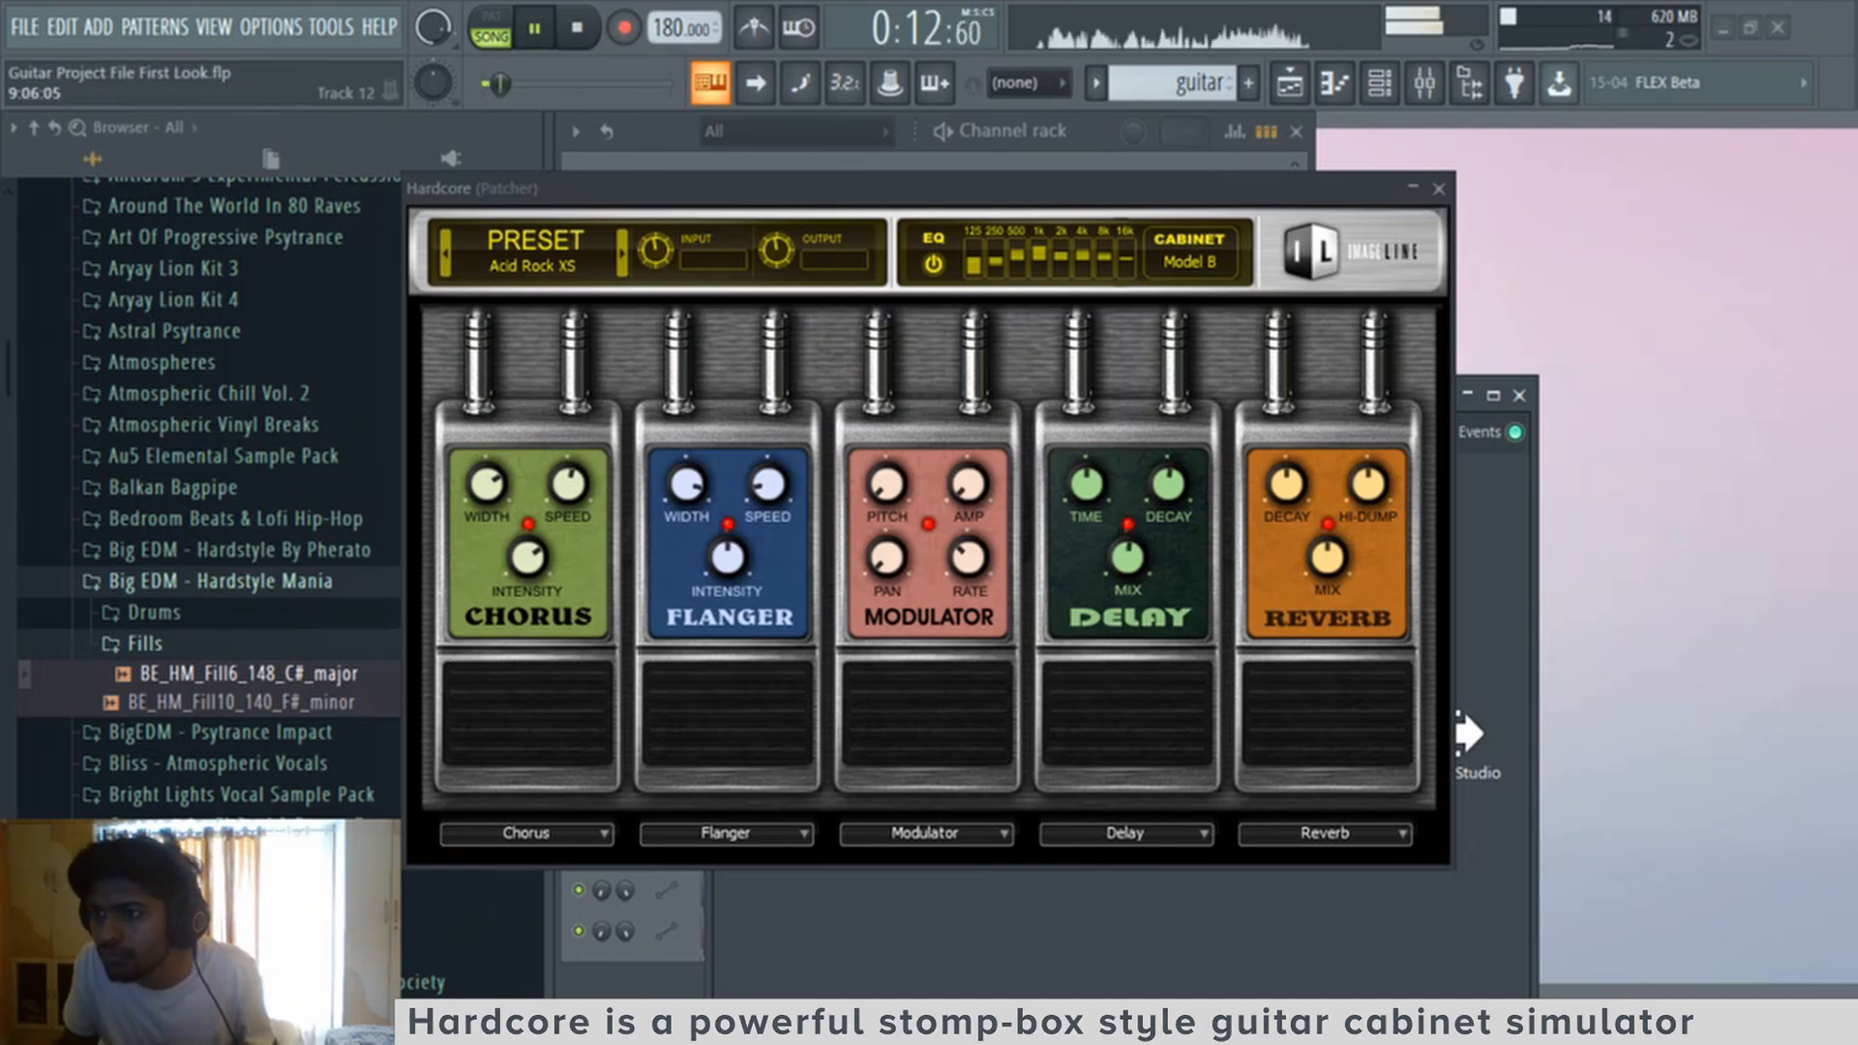
{"action": "key", "text": "space"}
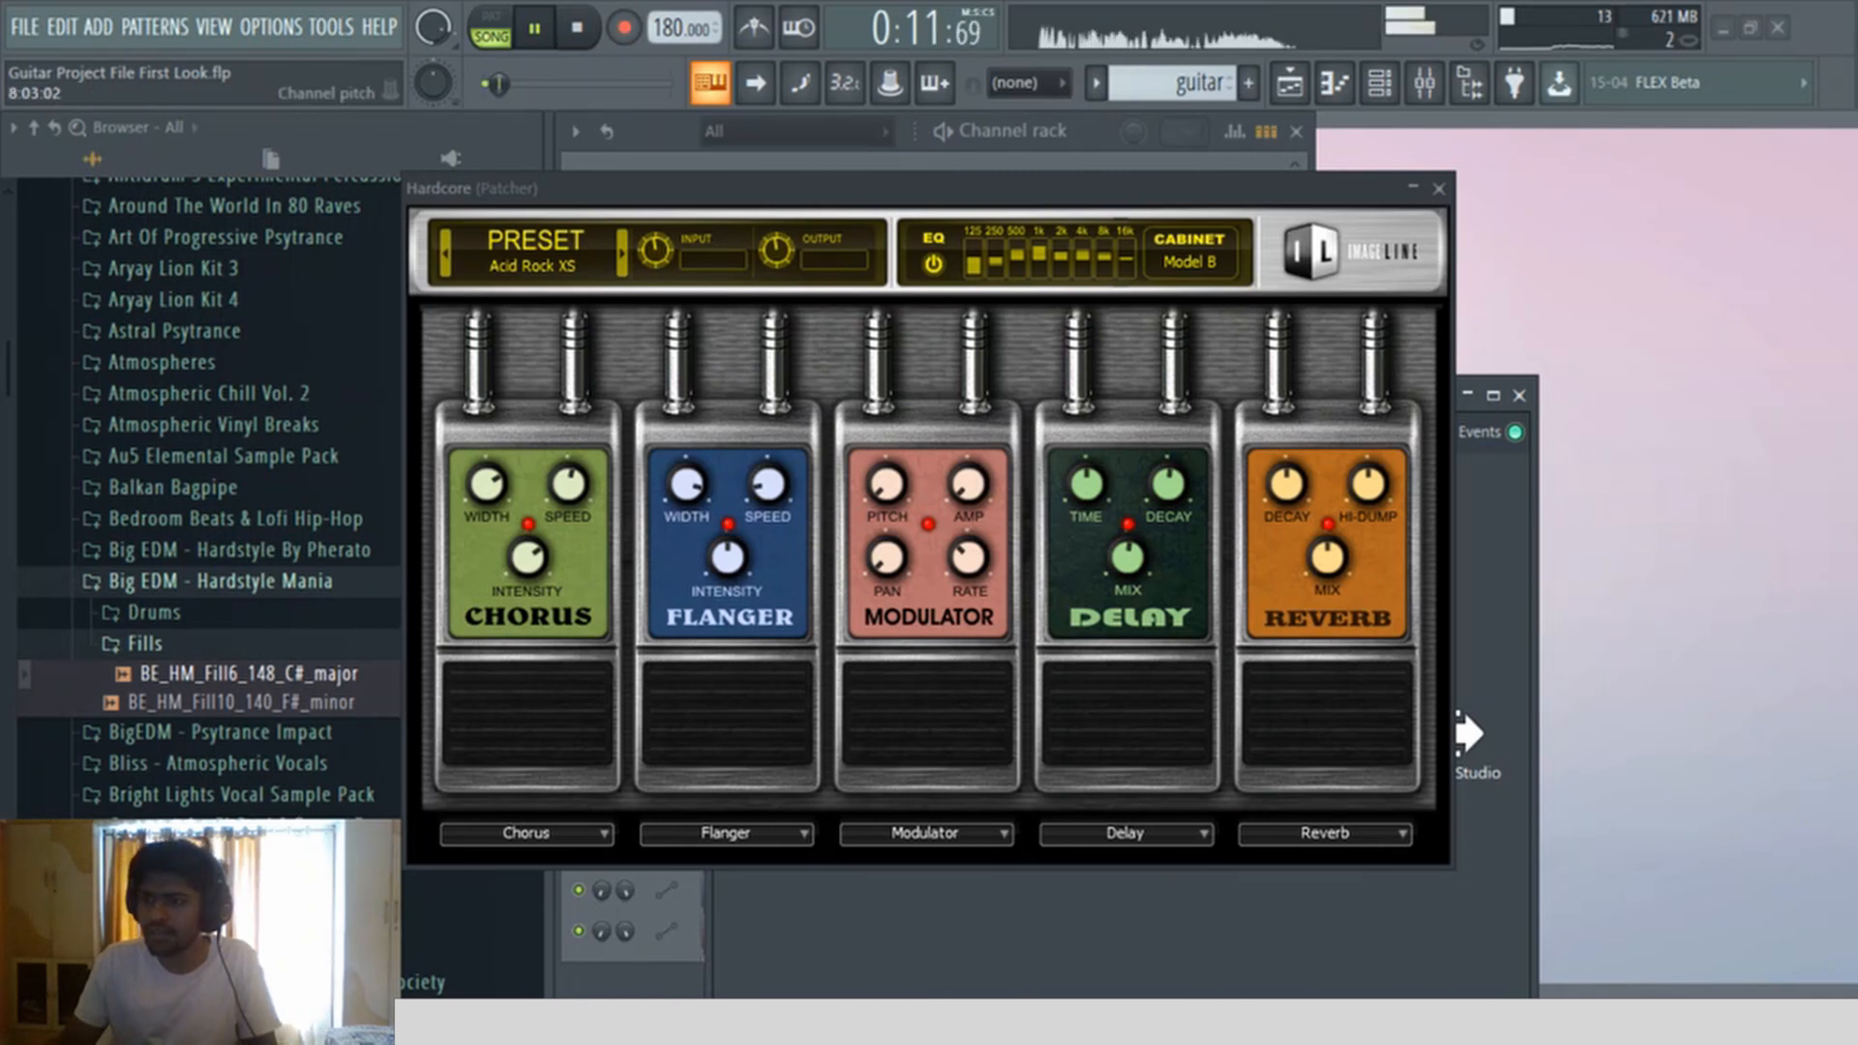
{"action": "key", "text": "space"}
{"action": "key", "text": "space"}
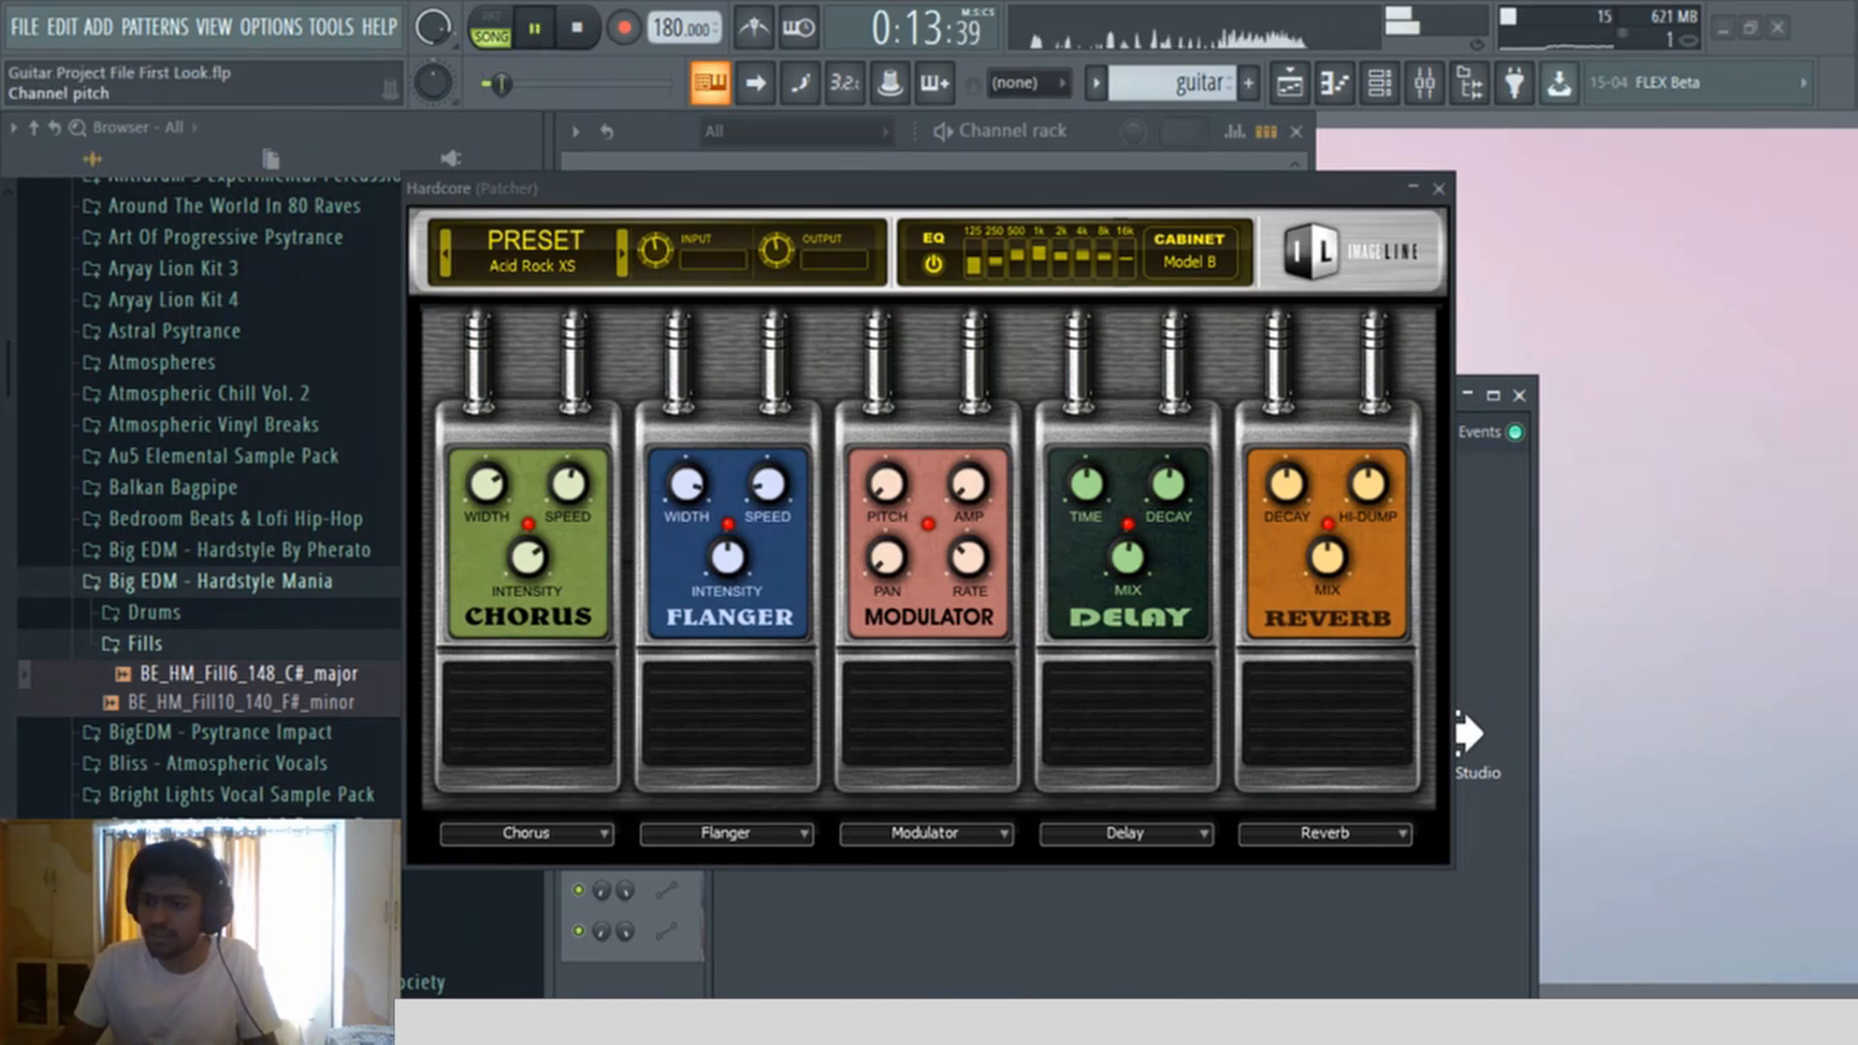
{"action": "key", "text": "space"}
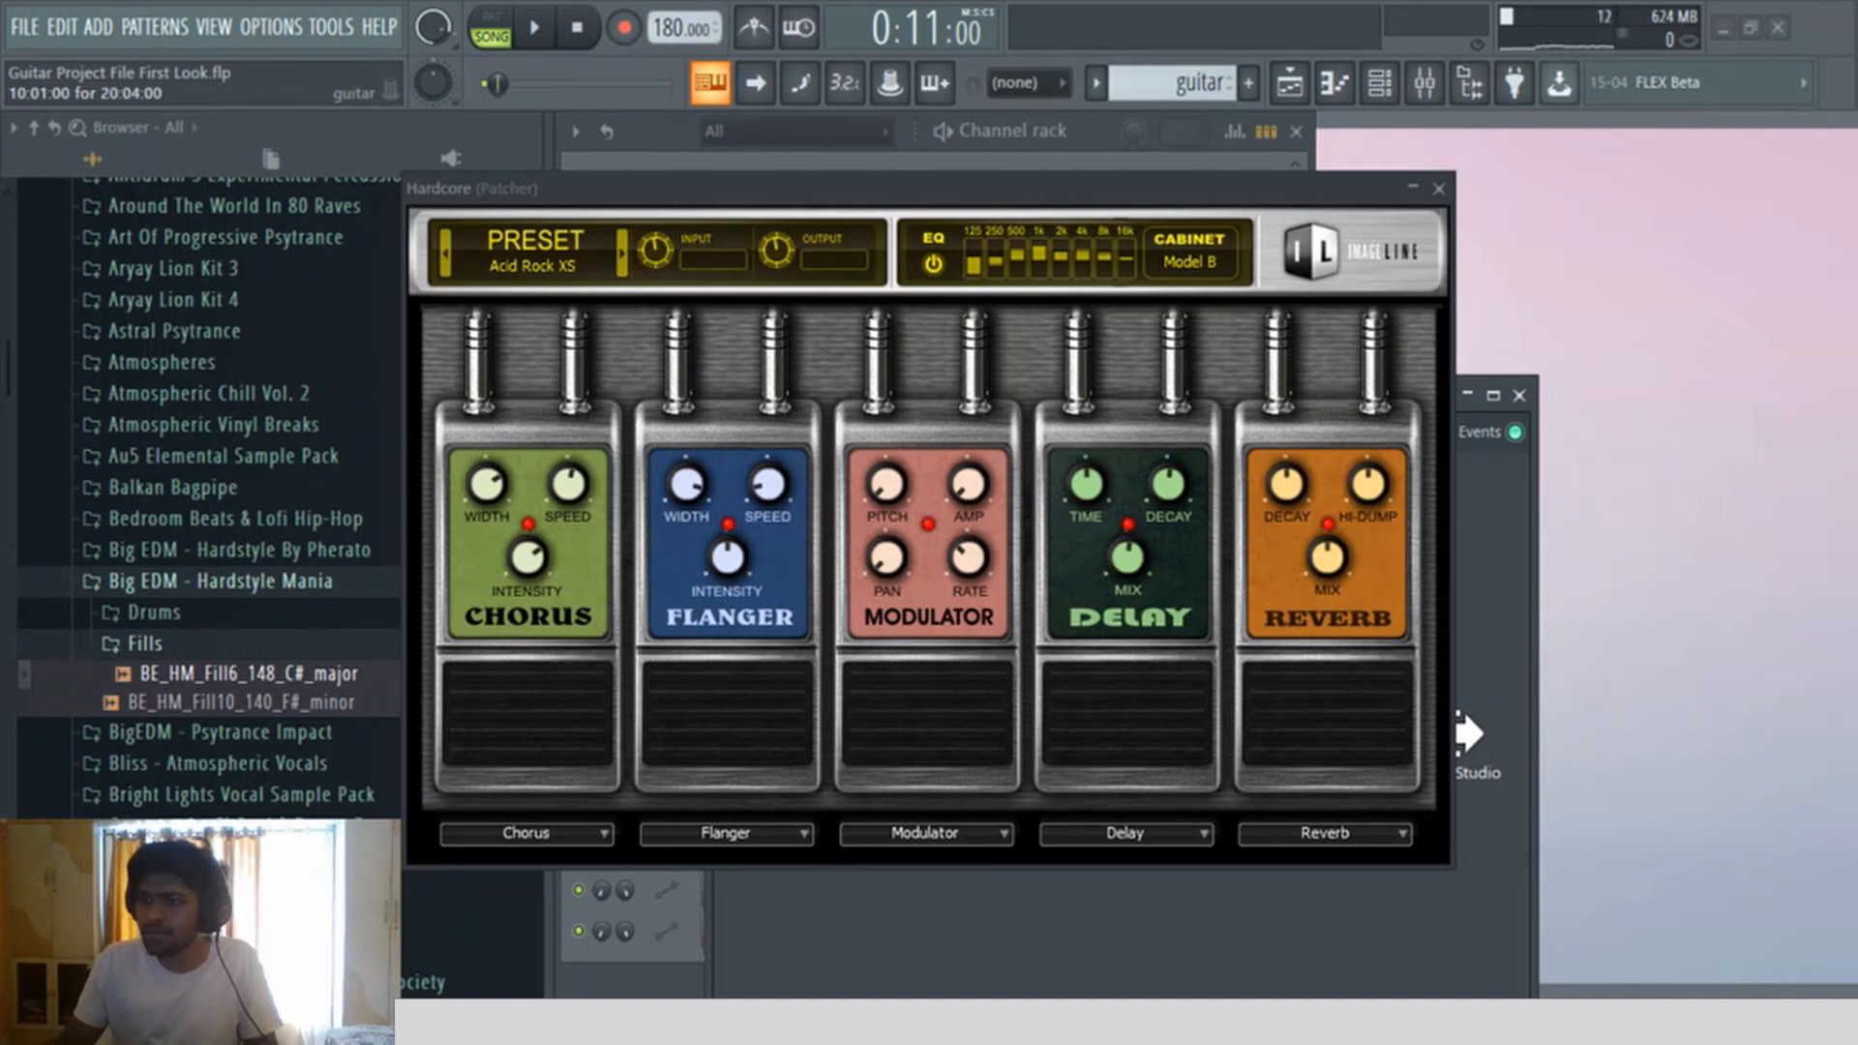
Step: Close Hardcore and strip the chord in the Patcher #2 piano roll down to its C4 note
{"action": "key", "text": "F7"}
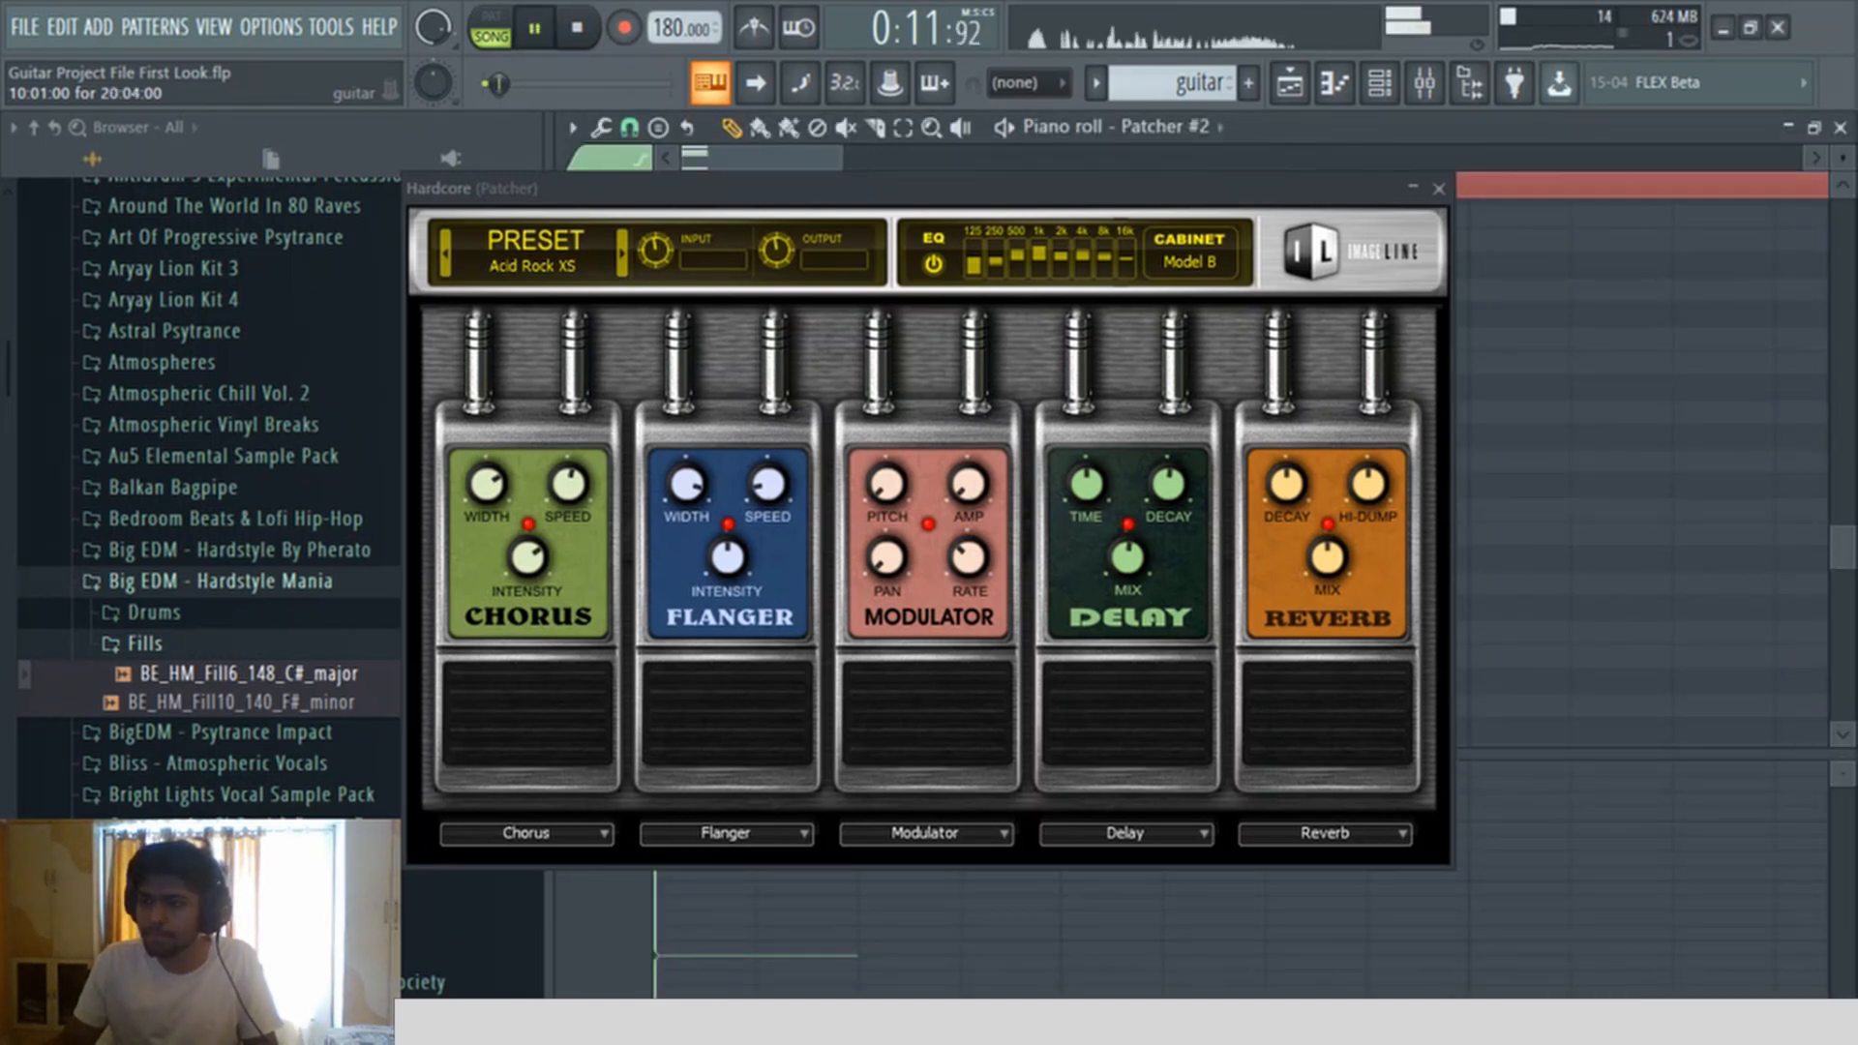
{"action": "left_click", "coordinate": [1439, 188]}
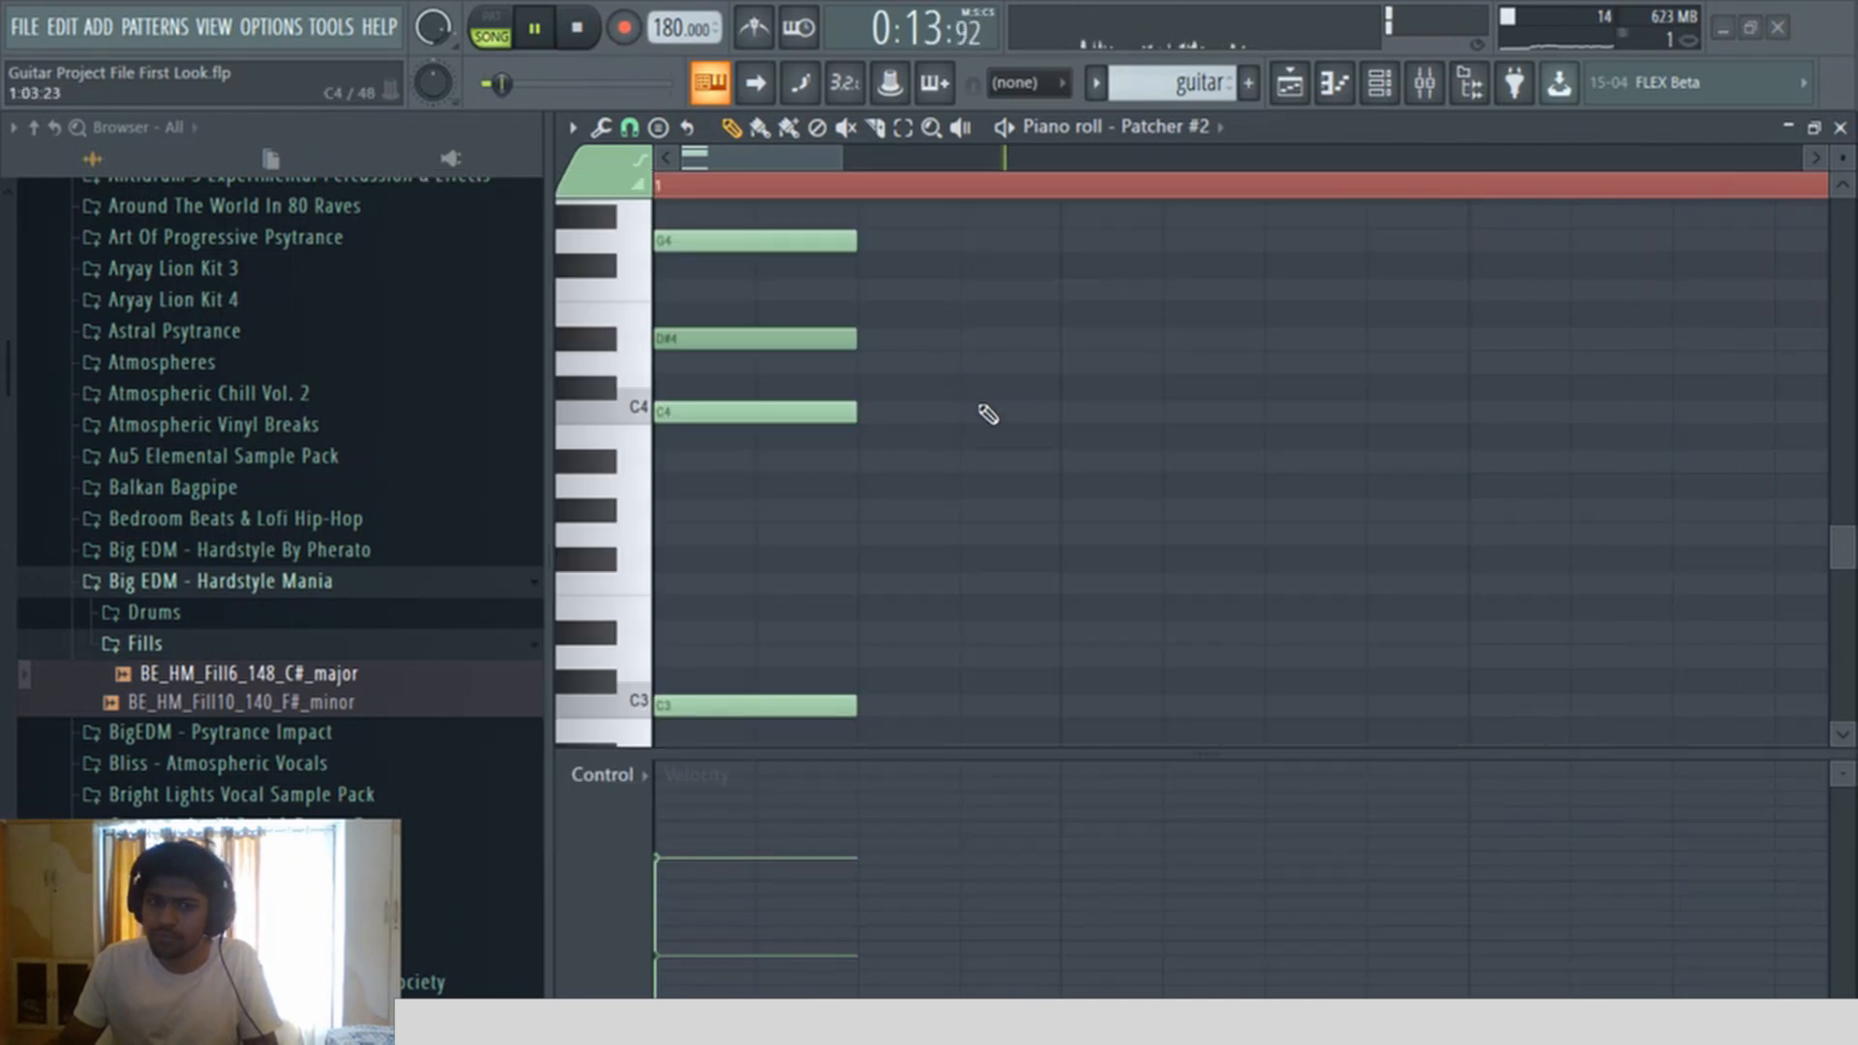
{"action": "scroll", "coordinate": [931, 418], "scroll_direction": "down", "scroll_amount": 3}
{"action": "right_click", "coordinate": [710, 369]}
{"action": "right_click", "coordinate": [716, 292]}
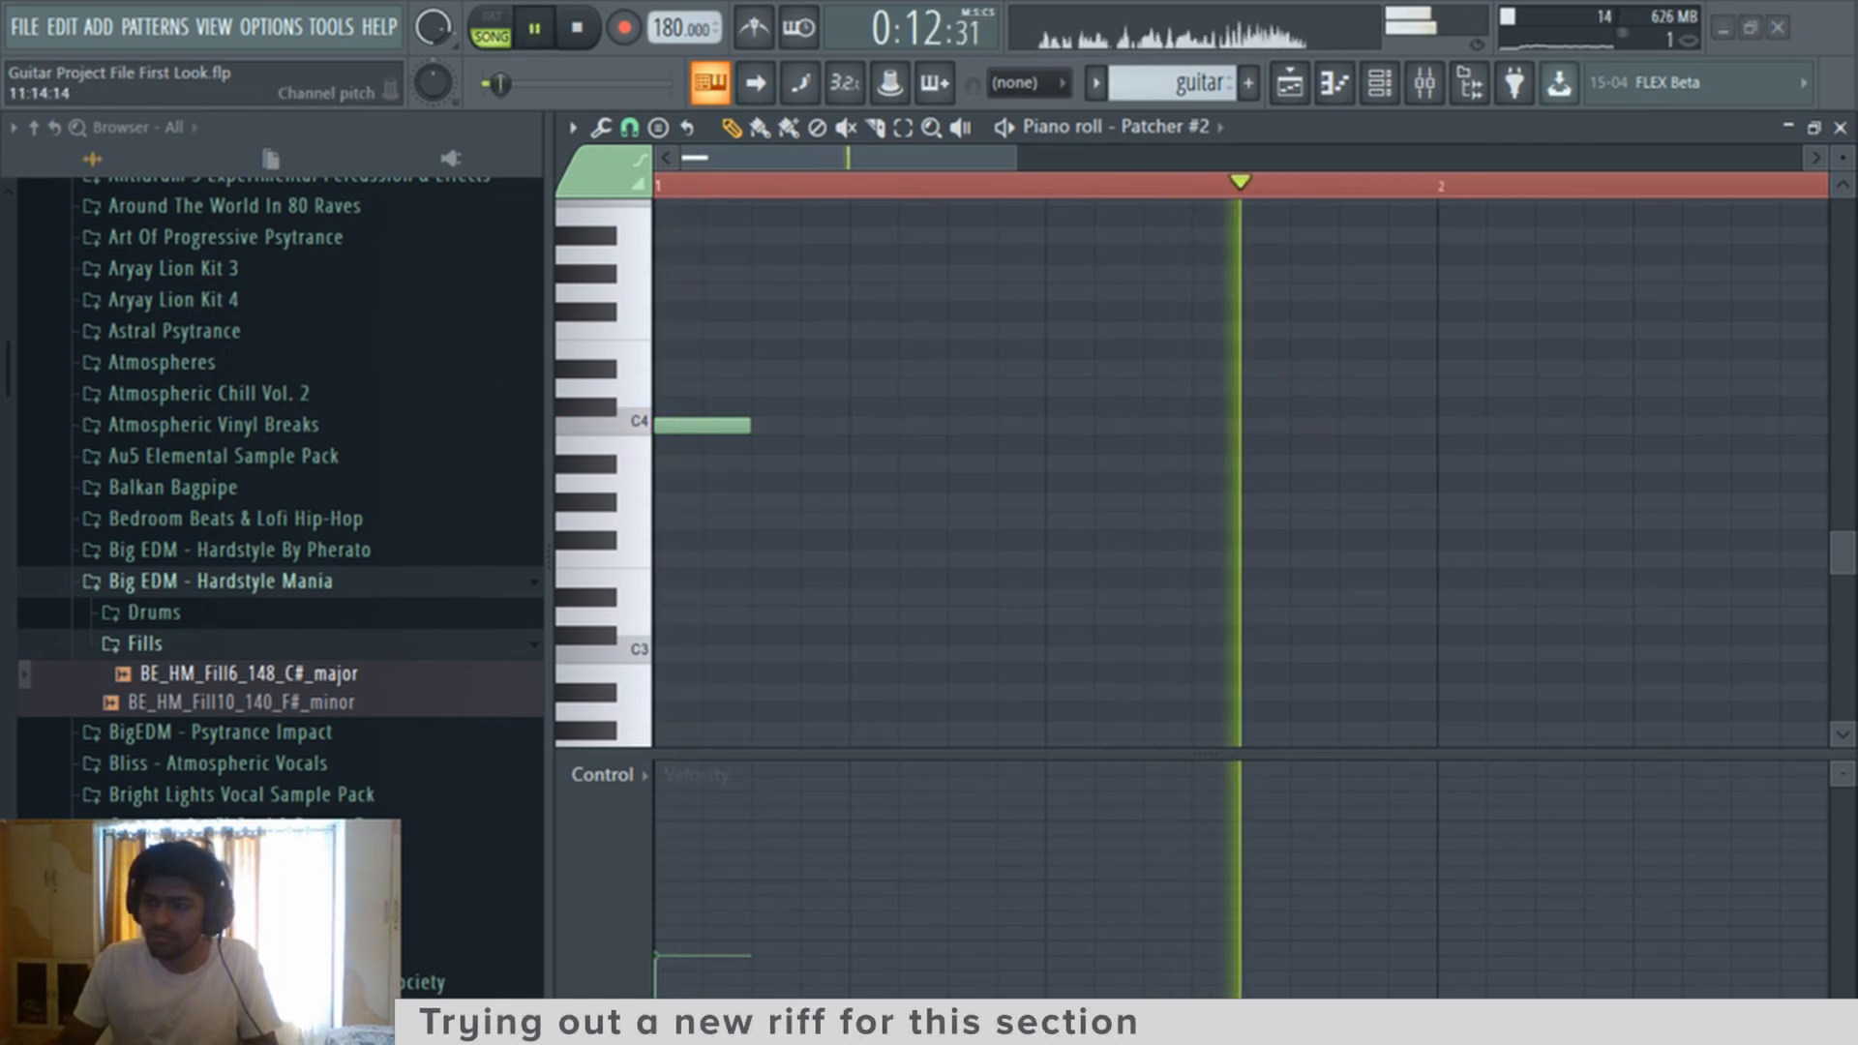
Step: Continue the riff after C4 with consecutive two-step D#4, D4 and A#3 notes, auditioning them in the song
{"action": "left_click", "coordinate": [751, 373]}
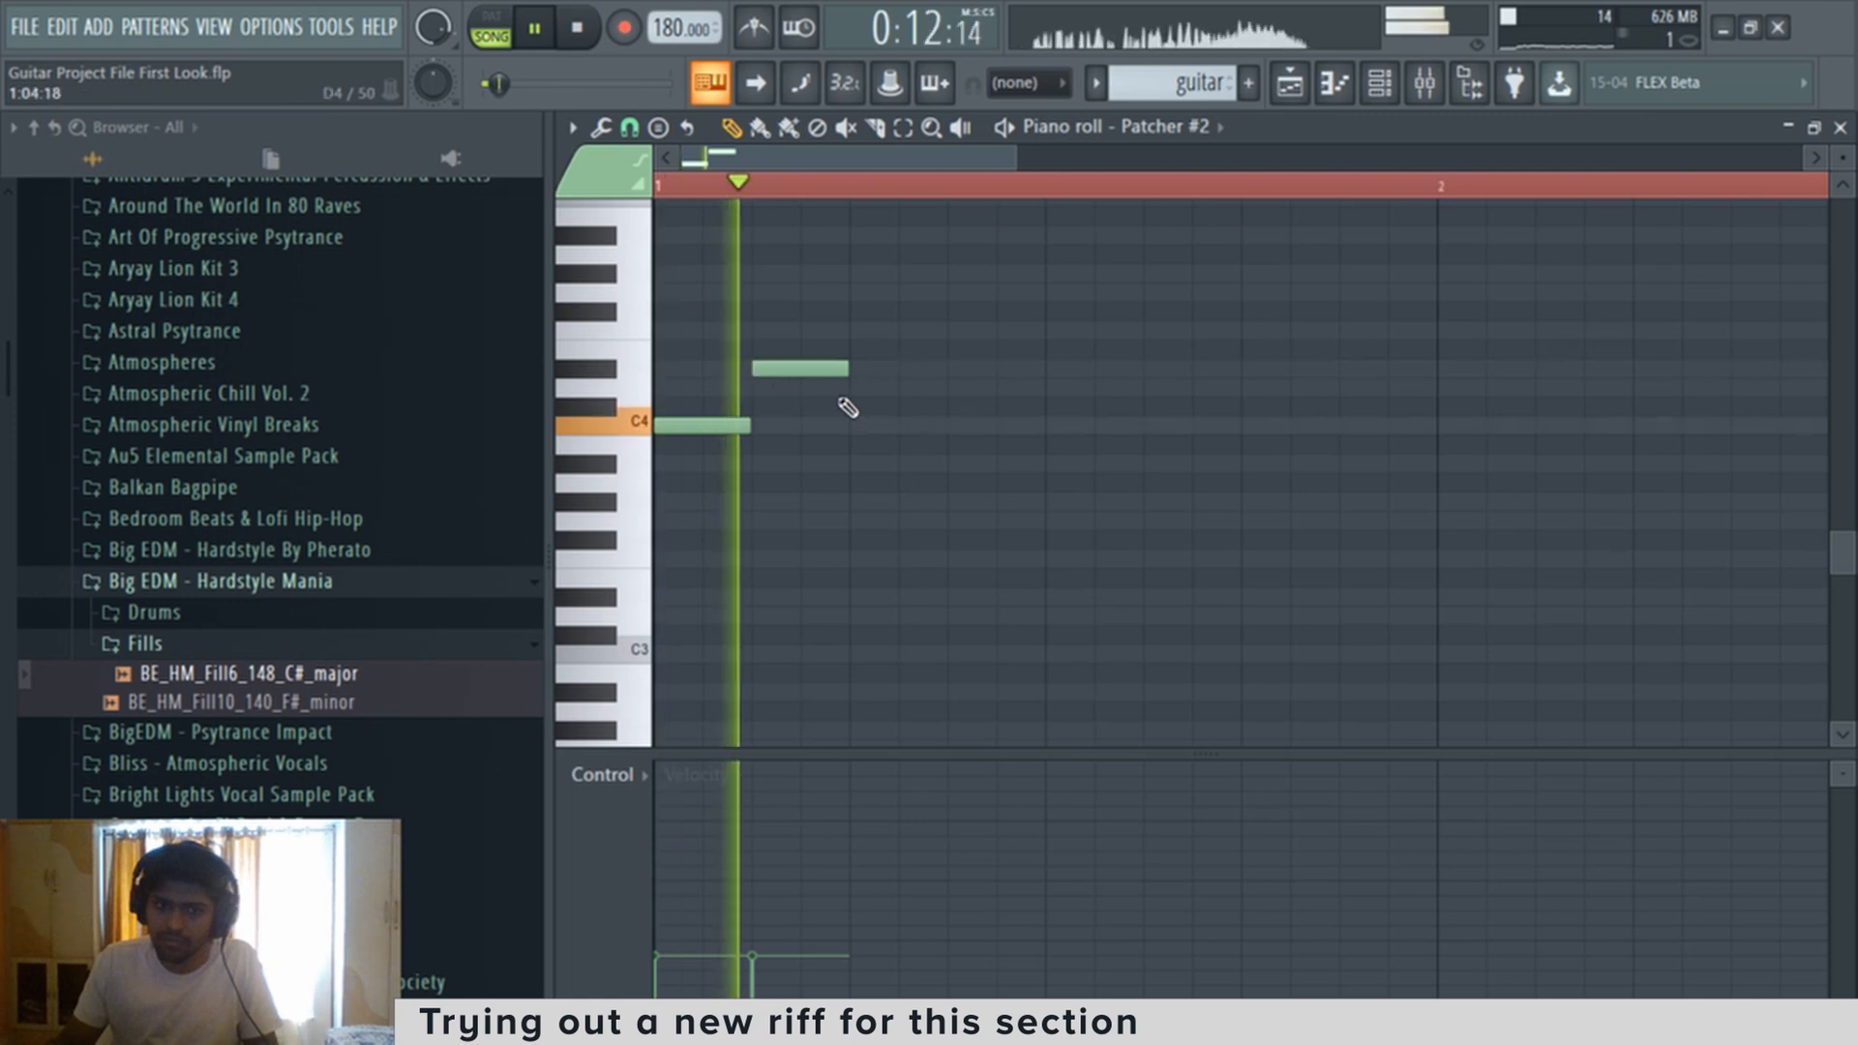
{"action": "left_click", "coordinate": [856, 388]}
{"action": "key", "text": "space"}
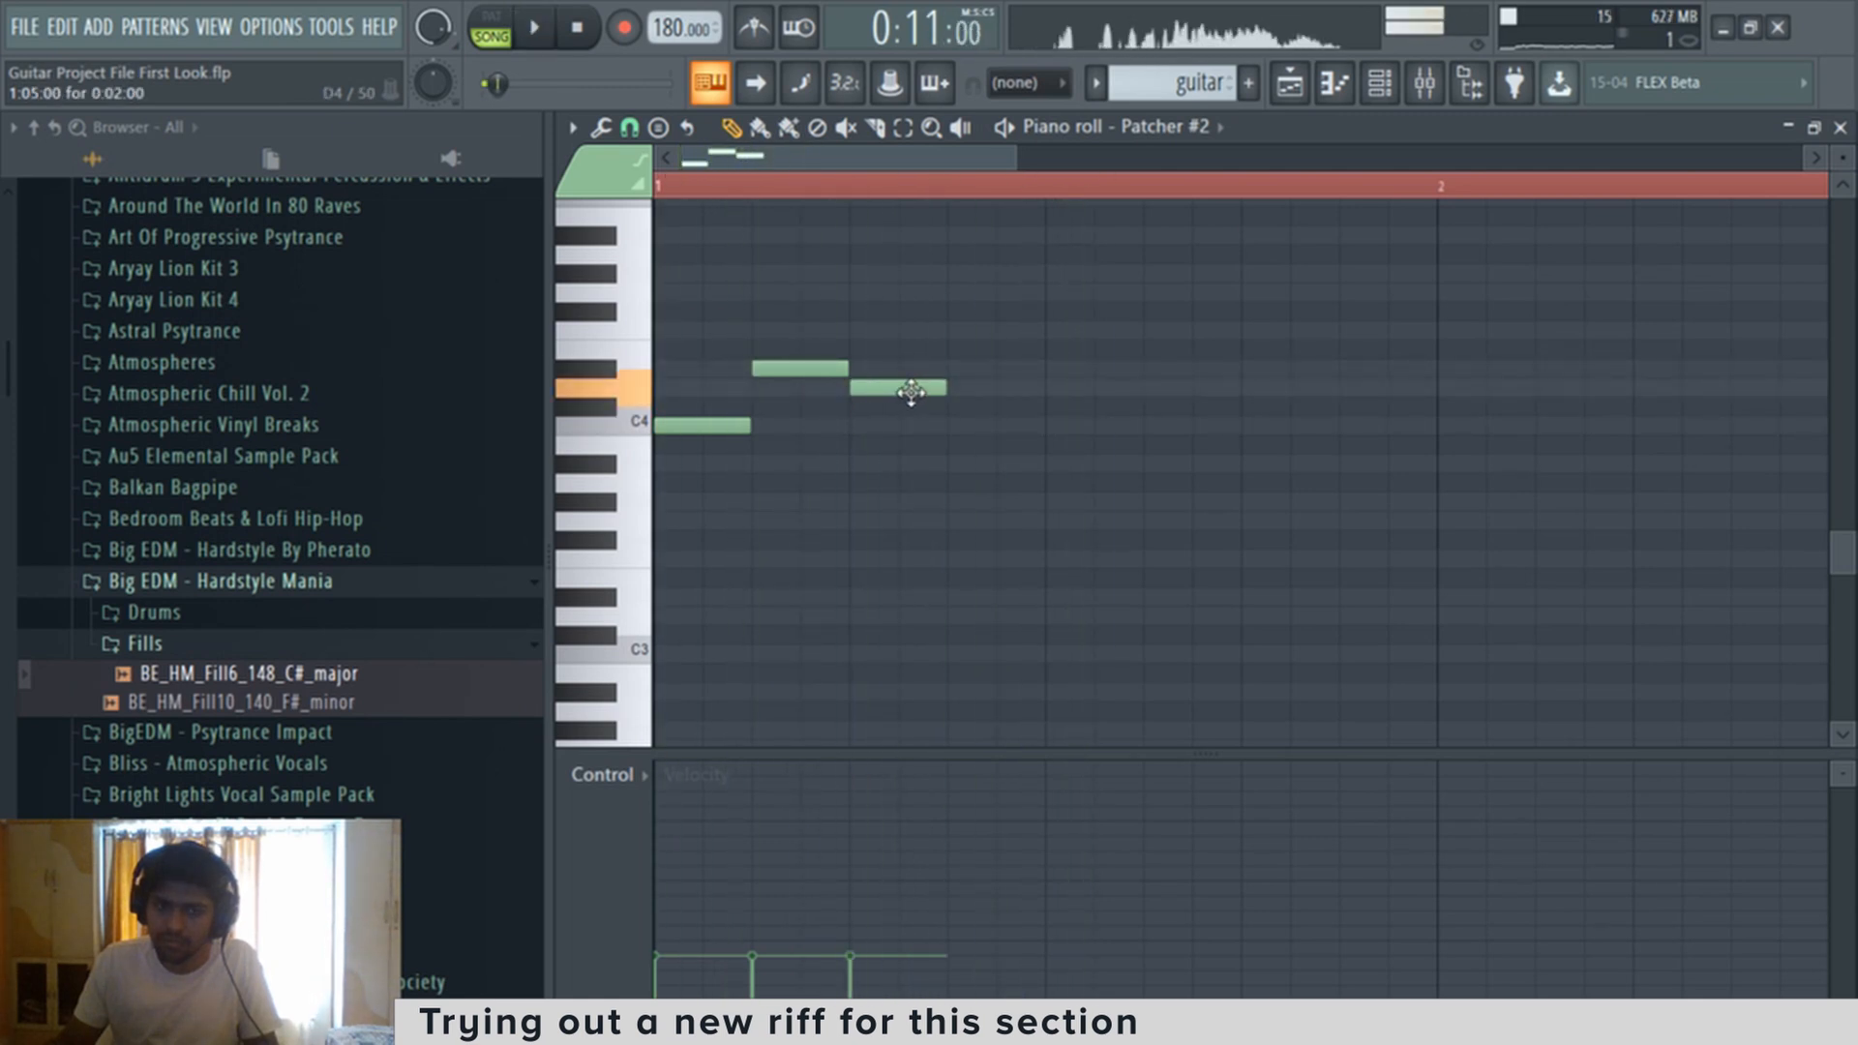
{"action": "left_click", "coordinate": [950, 465]}
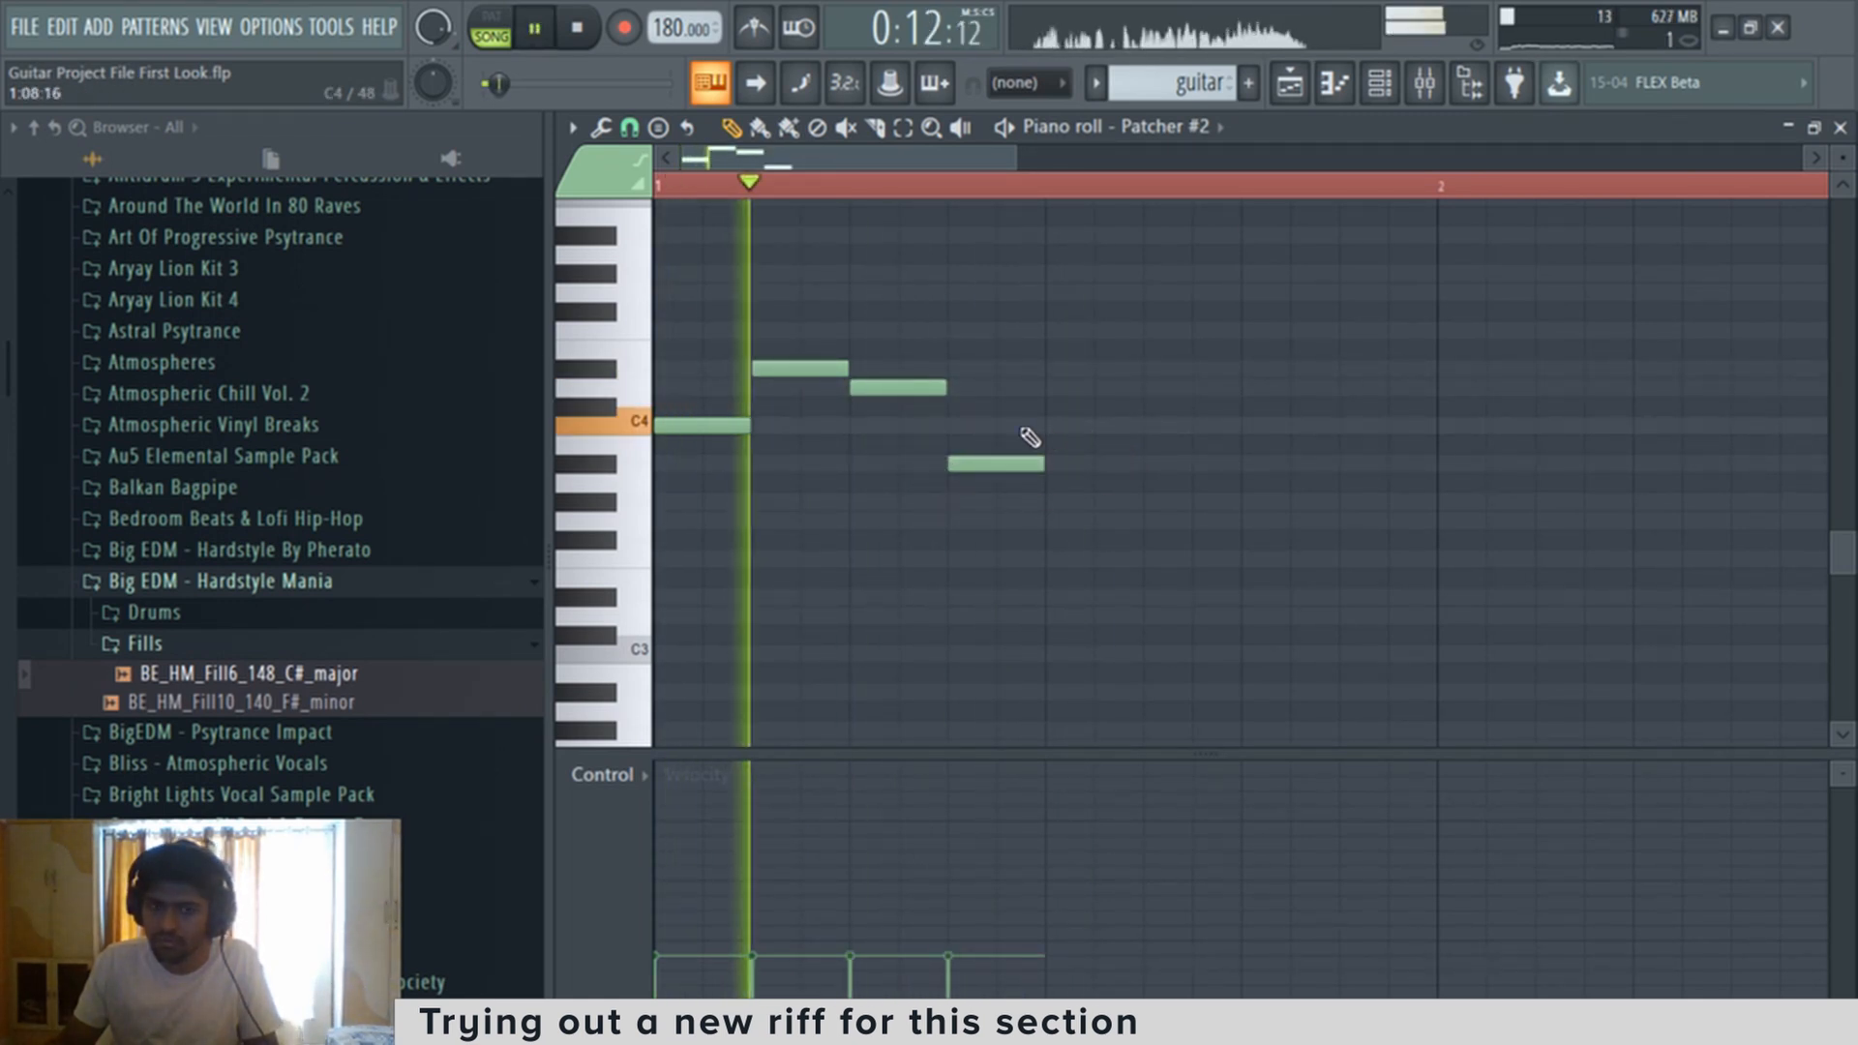
{"action": "key", "text": "space"}
{"action": "right_click", "coordinate": [996, 463]}
{"action": "left_click", "coordinate": [983, 463]}
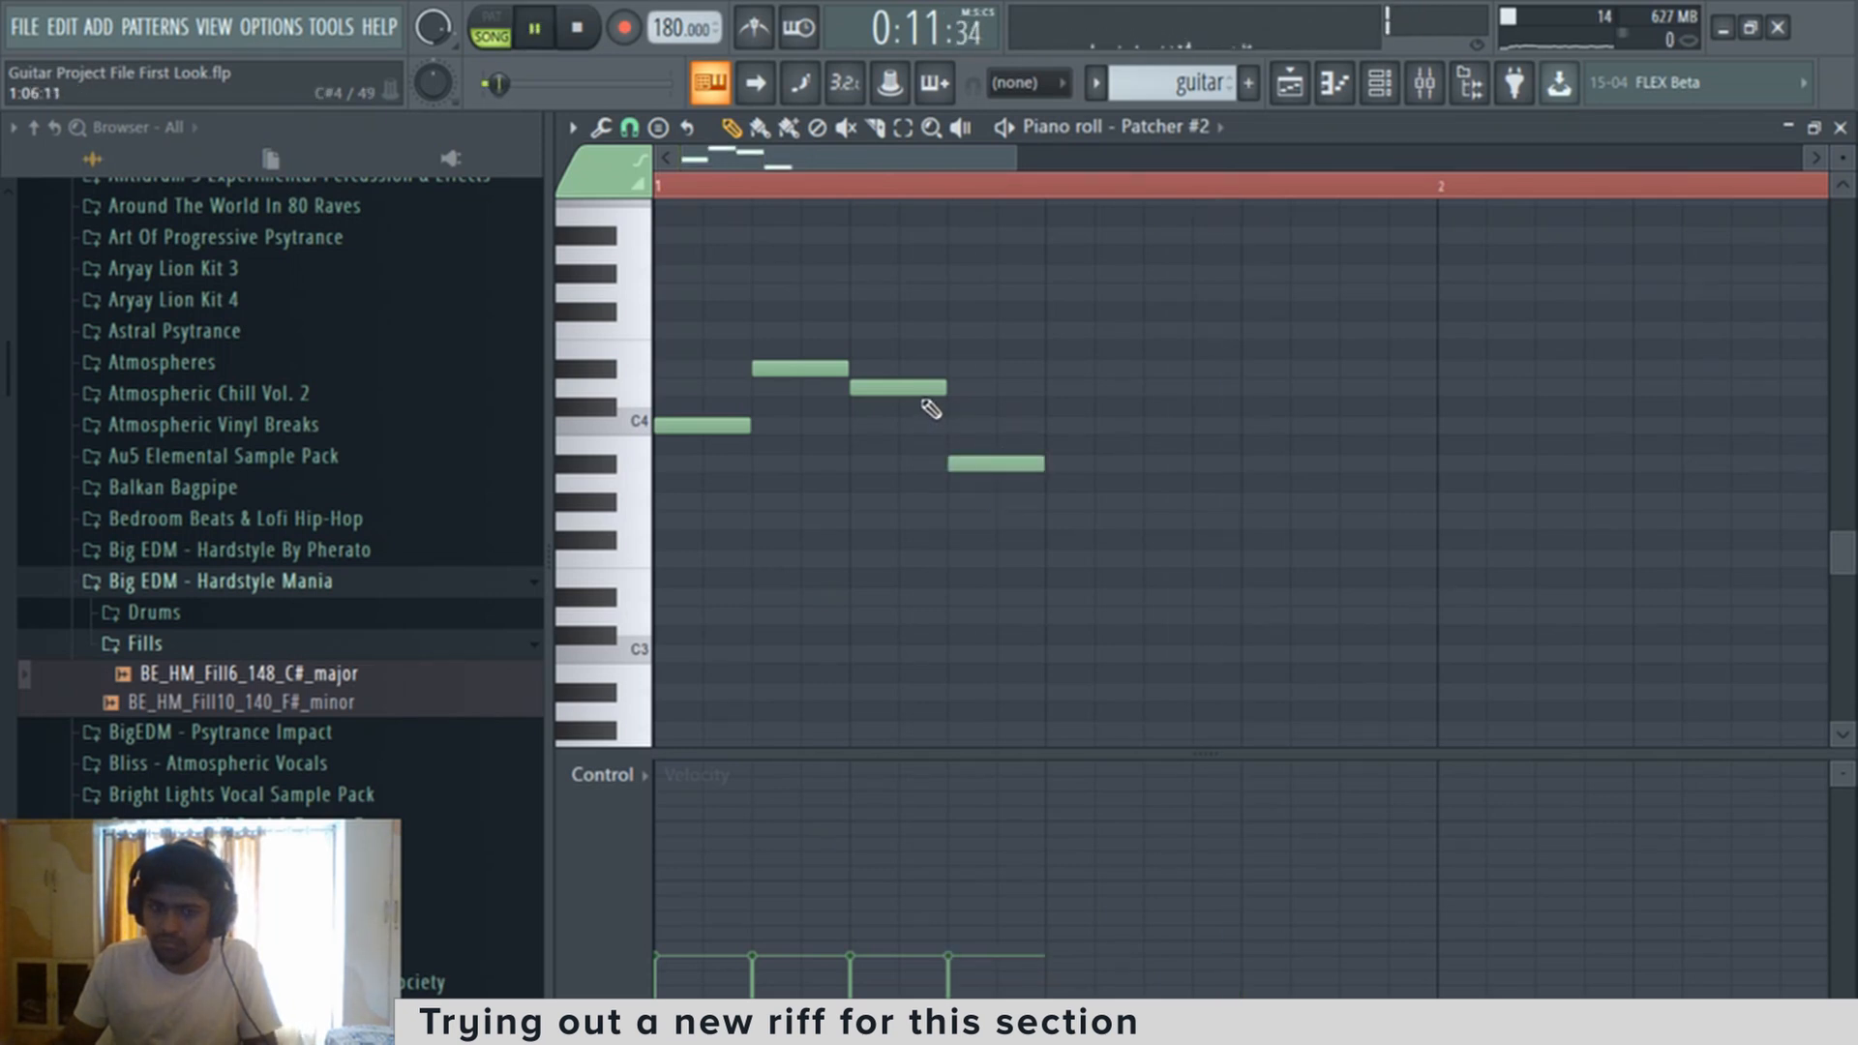
Step: Delete the D4 note and raise the riff's last note to C4
{"action": "right_click", "coordinate": [925, 388]}
{"action": "key", "text": "space"}
{"action": "key", "text": "space"}
{"action": "left_click_drag", "start_coordinate": [1009, 464], "coordinate": [1008, 427]}
Step: Try a two-step F4 and a two-step G4 as the riff's third note
{"action": "left_click", "coordinate": [898, 331]}
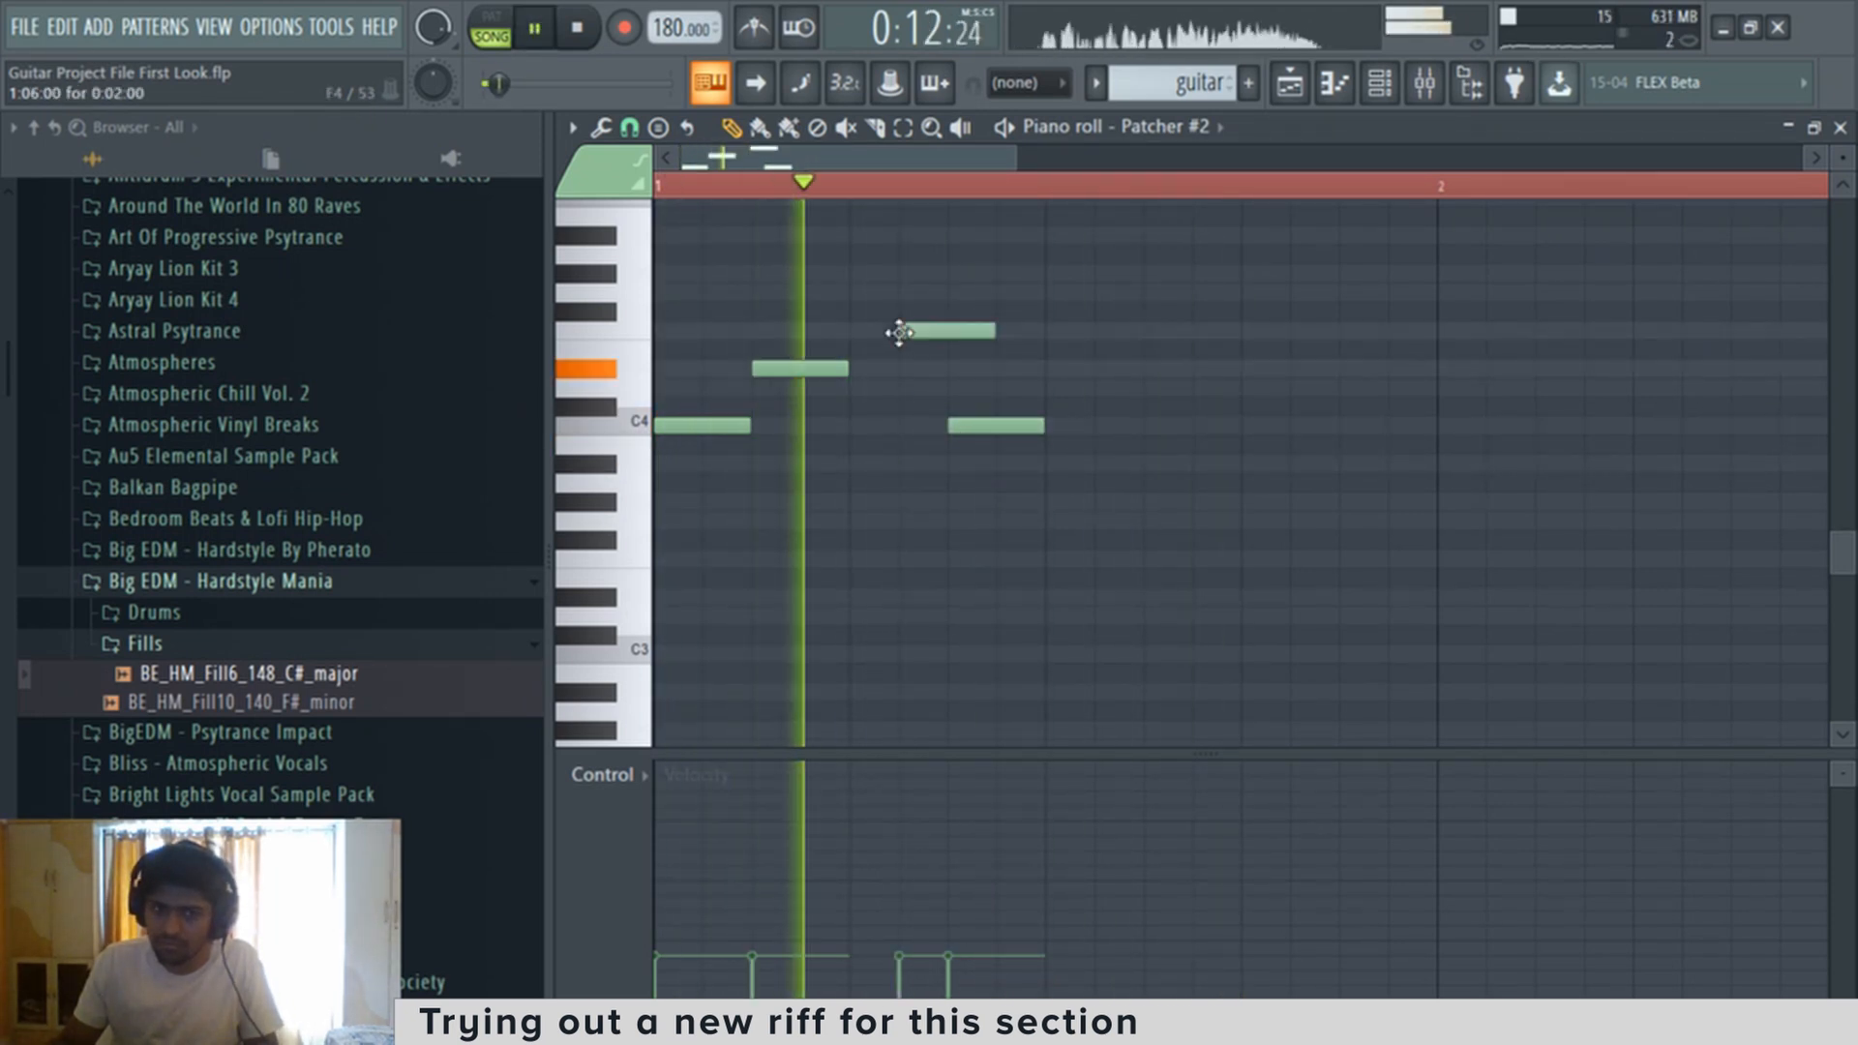
{"action": "key", "text": "space"}
{"action": "right_click", "coordinate": [900, 329]}
{"action": "left_click_drag", "start_coordinate": [896, 273], "coordinate": [946, 312]}
{"action": "key", "text": "space"}
{"action": "key", "text": "space"}
{"action": "key", "text": "space"}
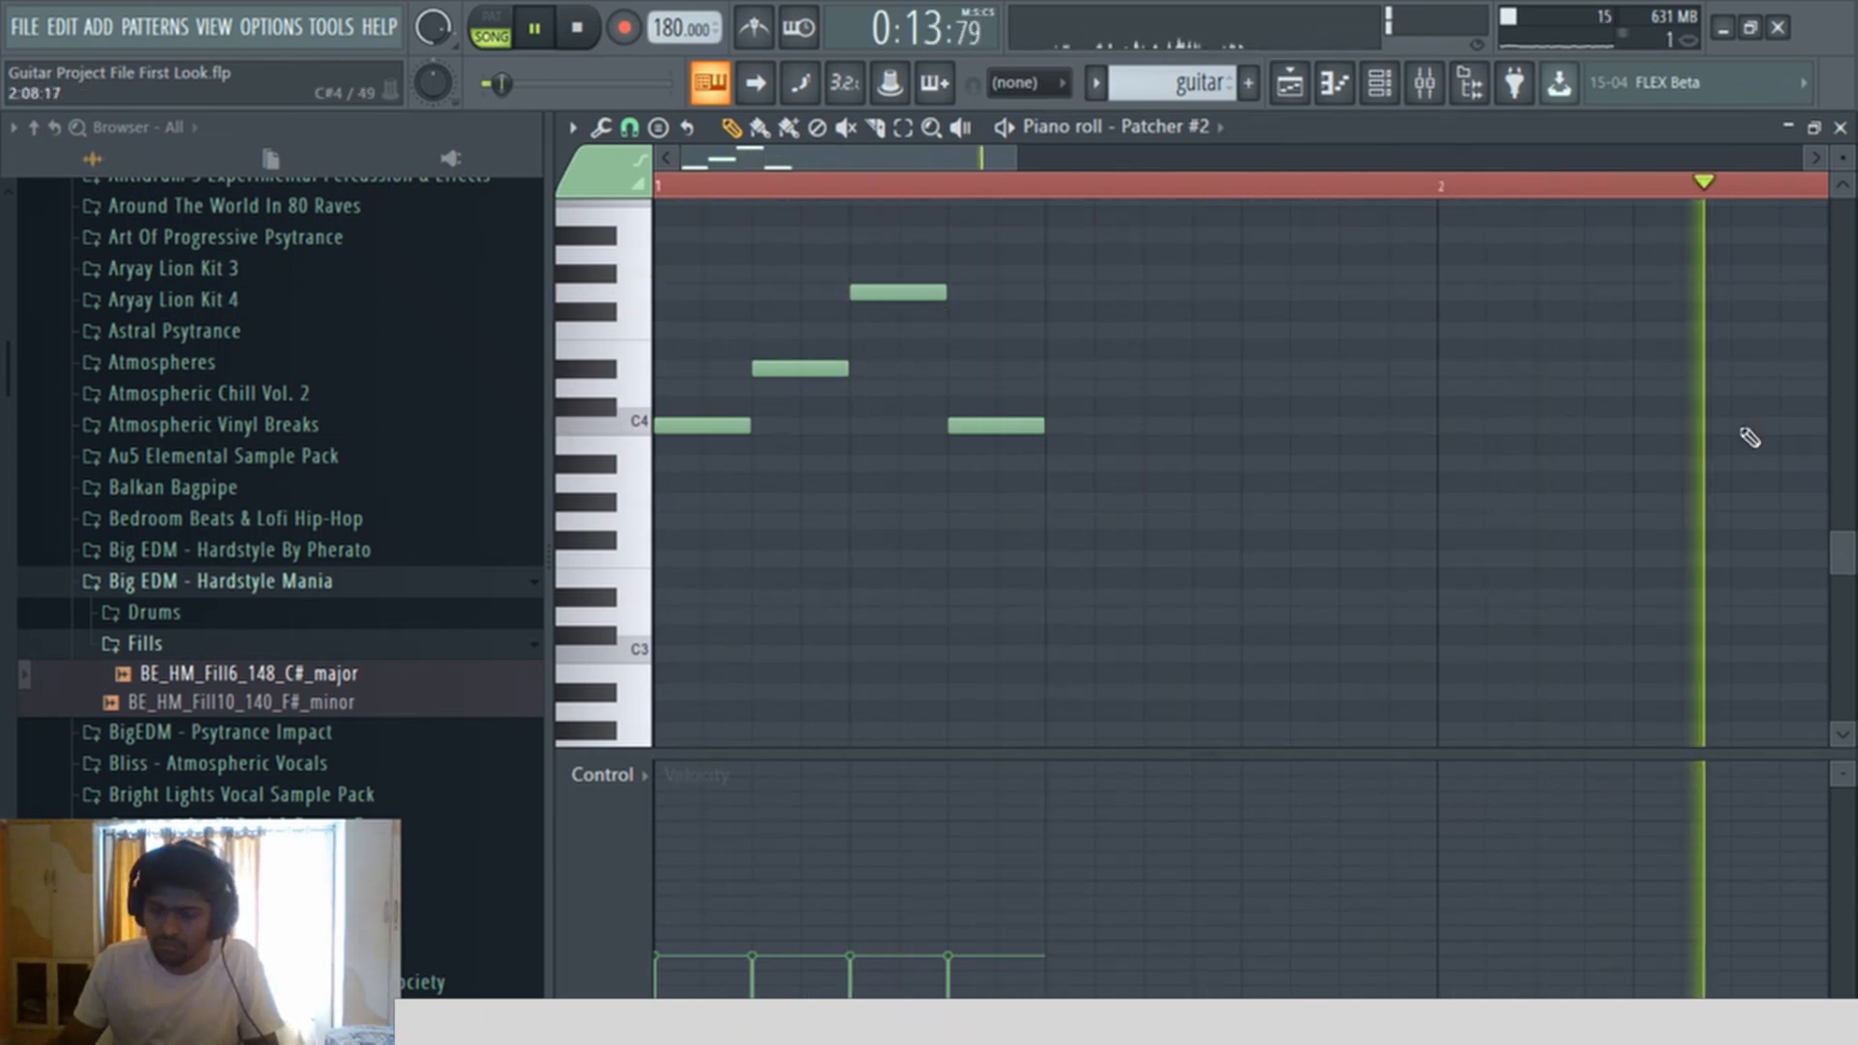
Step: Transpose all four riff notes down one octave and audition them in the song
{"action": "key", "text": "ctrl+a"}
{"action": "key", "text": "ctrl+Down"}
{"action": "right_click", "coordinate": [988, 298], "text": "ctrl"}
{"action": "key", "text": "space"}
{"action": "right_click", "coordinate": [1084, 395], "text": "ctrl"}
{"action": "left_click", "coordinate": [1068, 399], "text": "ctrl"}
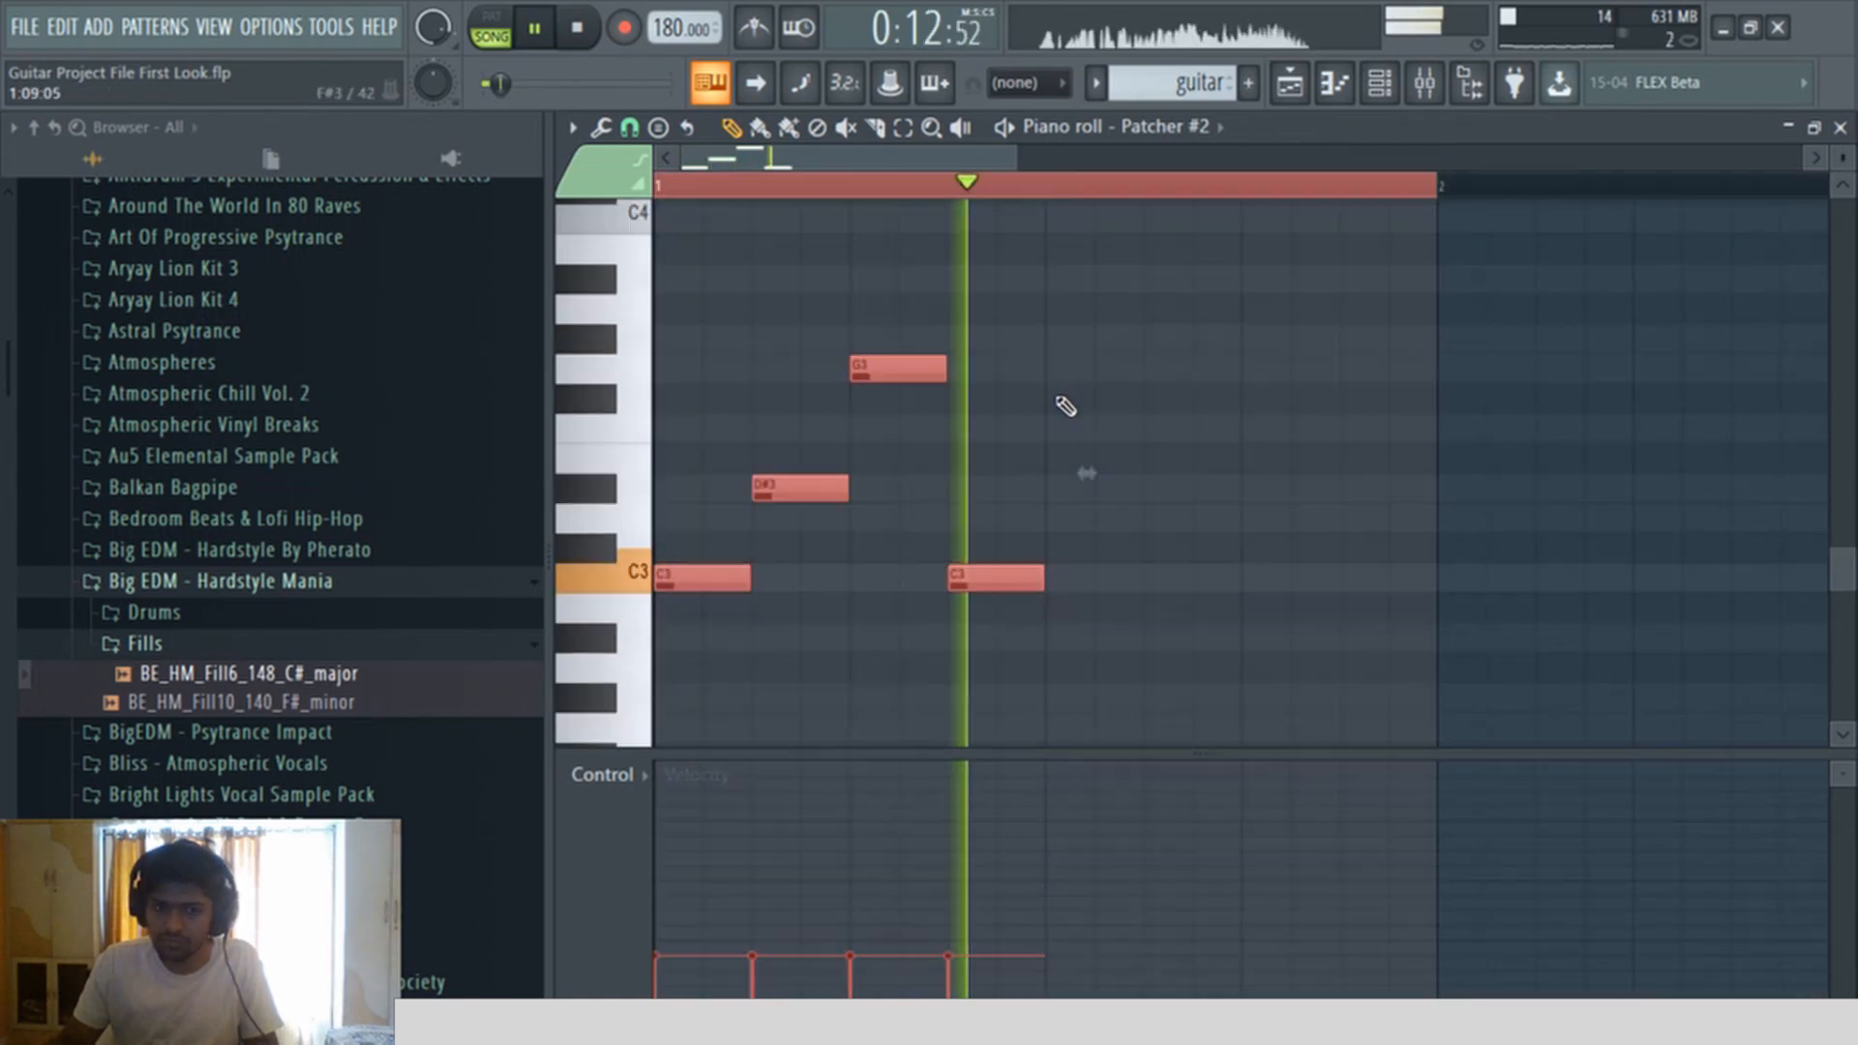
{"action": "key", "text": "space"}
{"action": "key", "text": "space"}
{"action": "key", "text": "space"}
Step: Replace the riff's third note, G3, with a two-step A#2 and audition the change
{"action": "left_click_drag", "start_coordinate": [807, 494], "coordinate": [854, 653]}
{"action": "key", "text": "ctrl+z"}
{"action": "key", "text": "space"}
{"action": "right_click", "coordinate": [892, 372]}
{"action": "key", "text": "space"}
{"action": "key", "text": "space"}
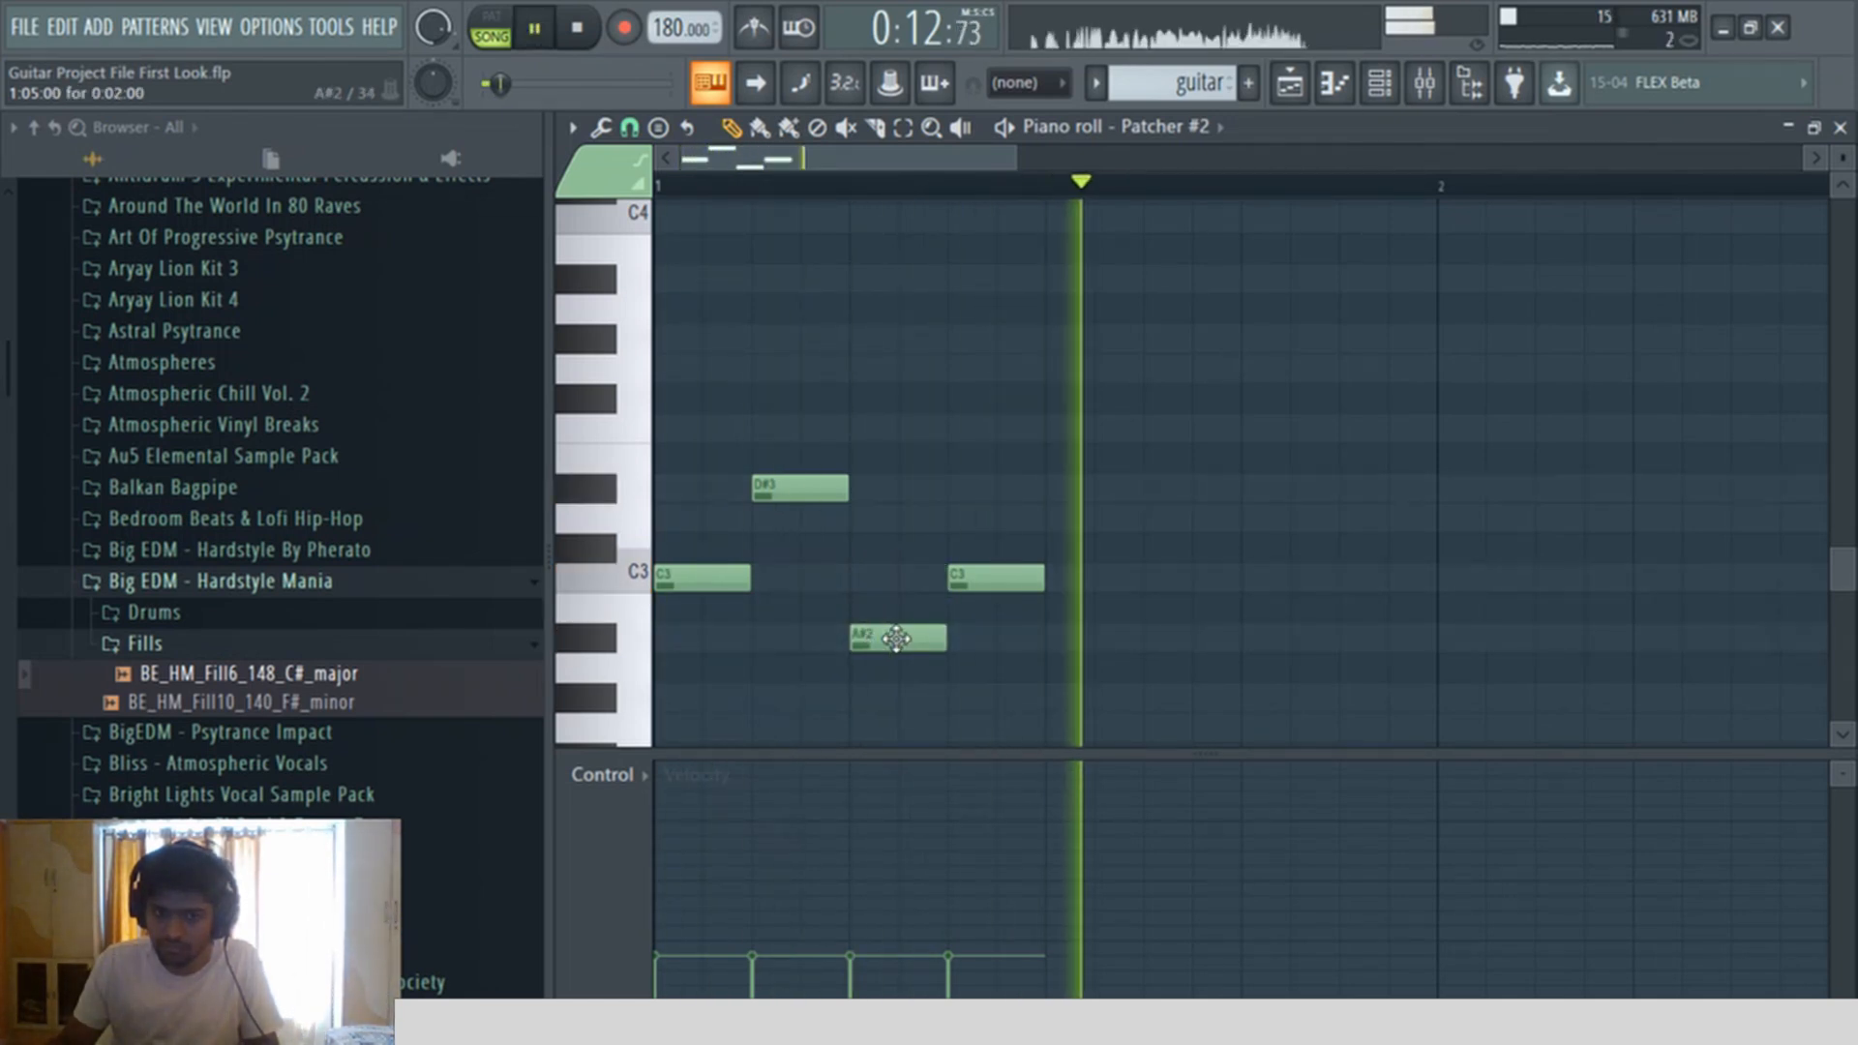
Step: Copy the four-note riff to the start of bar 3
{"action": "left_click_drag", "start_coordinate": [1119, 412], "coordinate": [658, 683]}
{"action": "scroll", "coordinate": [890, 618], "scroll_direction": "down", "scroll_amount": 2}
{"action": "mouse_move", "coordinate": [672, 570]}
{"action": "left_mouse_down"}
{"action": "mouse_move", "coordinate": [1381, 623]}
{"action": "mouse_move", "coordinate": [1368, 559]}
{"action": "left_mouse_up"}
{"action": "scroll", "coordinate": [1359, 561], "scroll_direction": "down", "scroll_amount": 1}
Step: Transpose both copies of the riff up one octave and deselect the notes
{"action": "key", "text": "ctrl+a"}
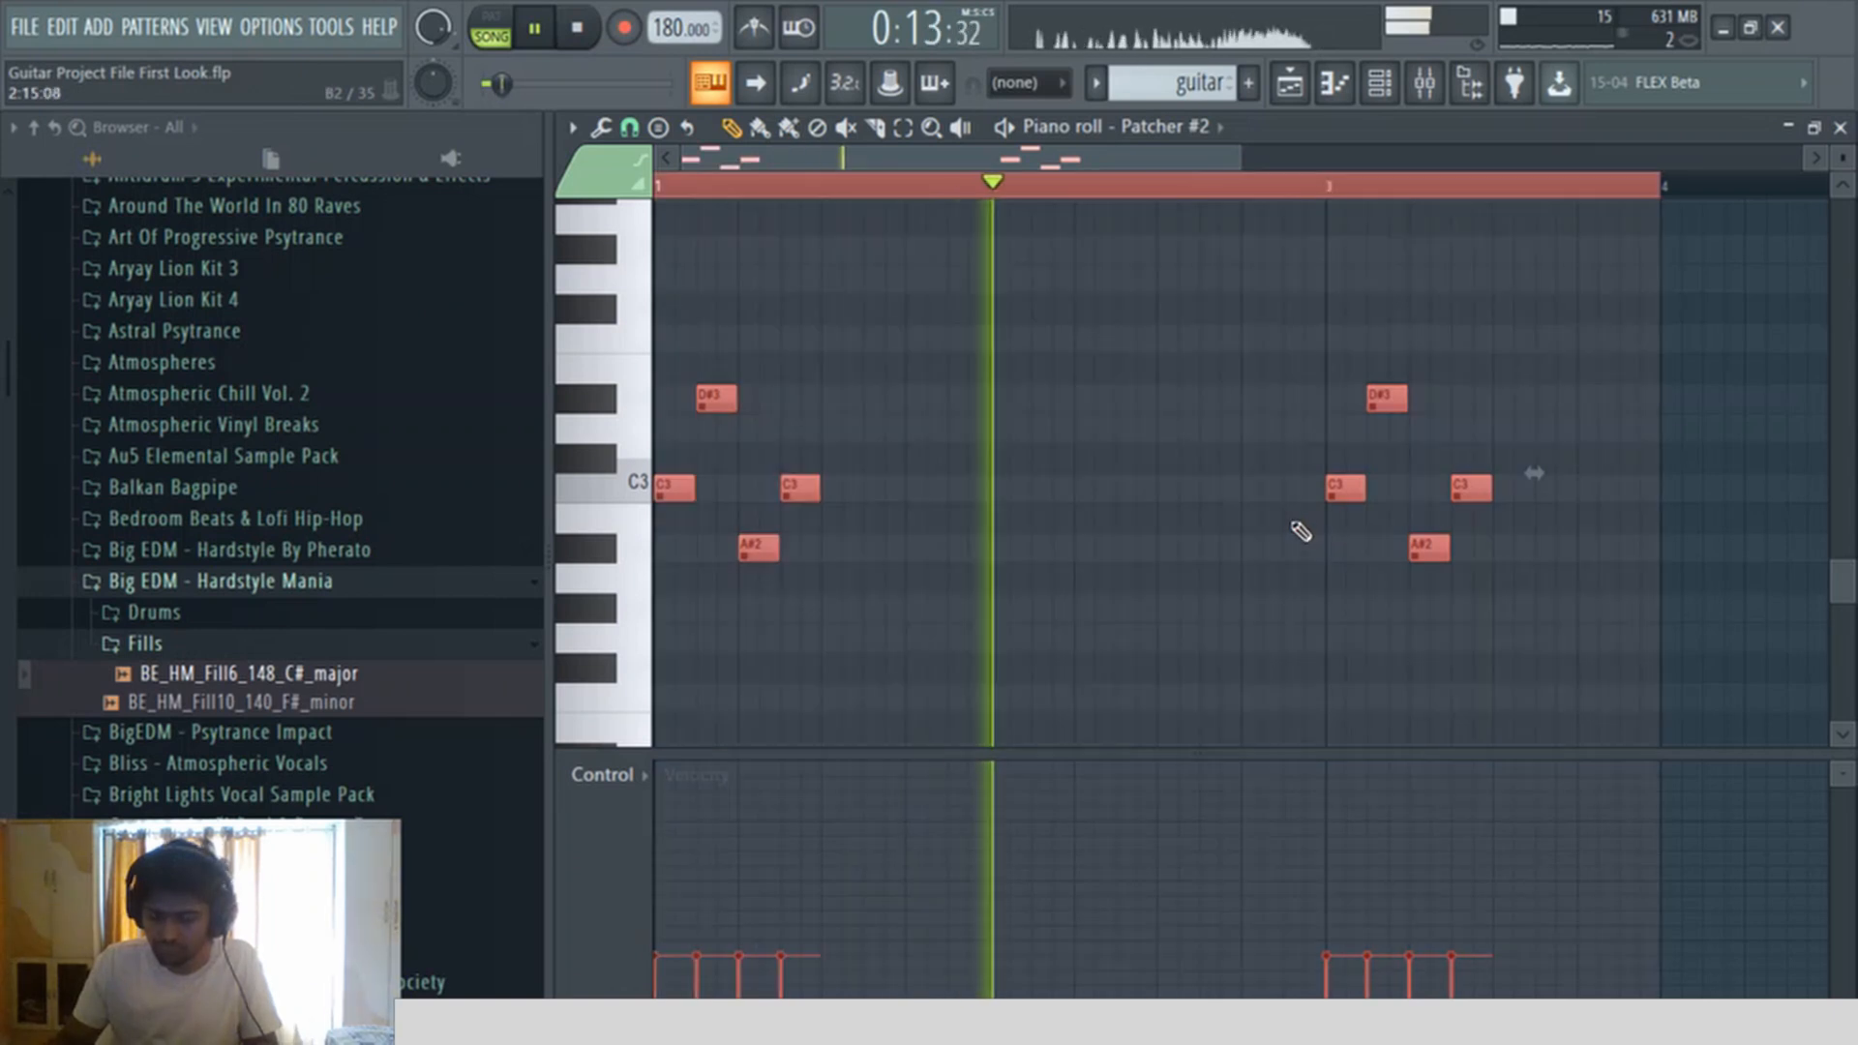
{"action": "key", "text": "ctrl+Up"}
{"action": "key", "text": "ctrl+d"}
{"action": "scroll", "coordinate": [1309, 531], "scroll_direction": "up", "scroll_amount": 3}
{"action": "scroll", "coordinate": [1313, 533], "scroll_direction": "down", "scroll_amount": 2}
{"action": "left_click_drag", "start_coordinate": [1401, 622], "coordinate": [966, 372]}
{"action": "key", "text": "space"}
{"action": "key", "text": "ctrl+a"}
{"action": "key", "text": "ctrl+d"}
Step: Switch playback to pattern mode and place two consecutive two-step D#4 notes near the end of bar 2
{"action": "left_click", "coordinate": [499, 19]}
{"action": "key", "text": "space"}
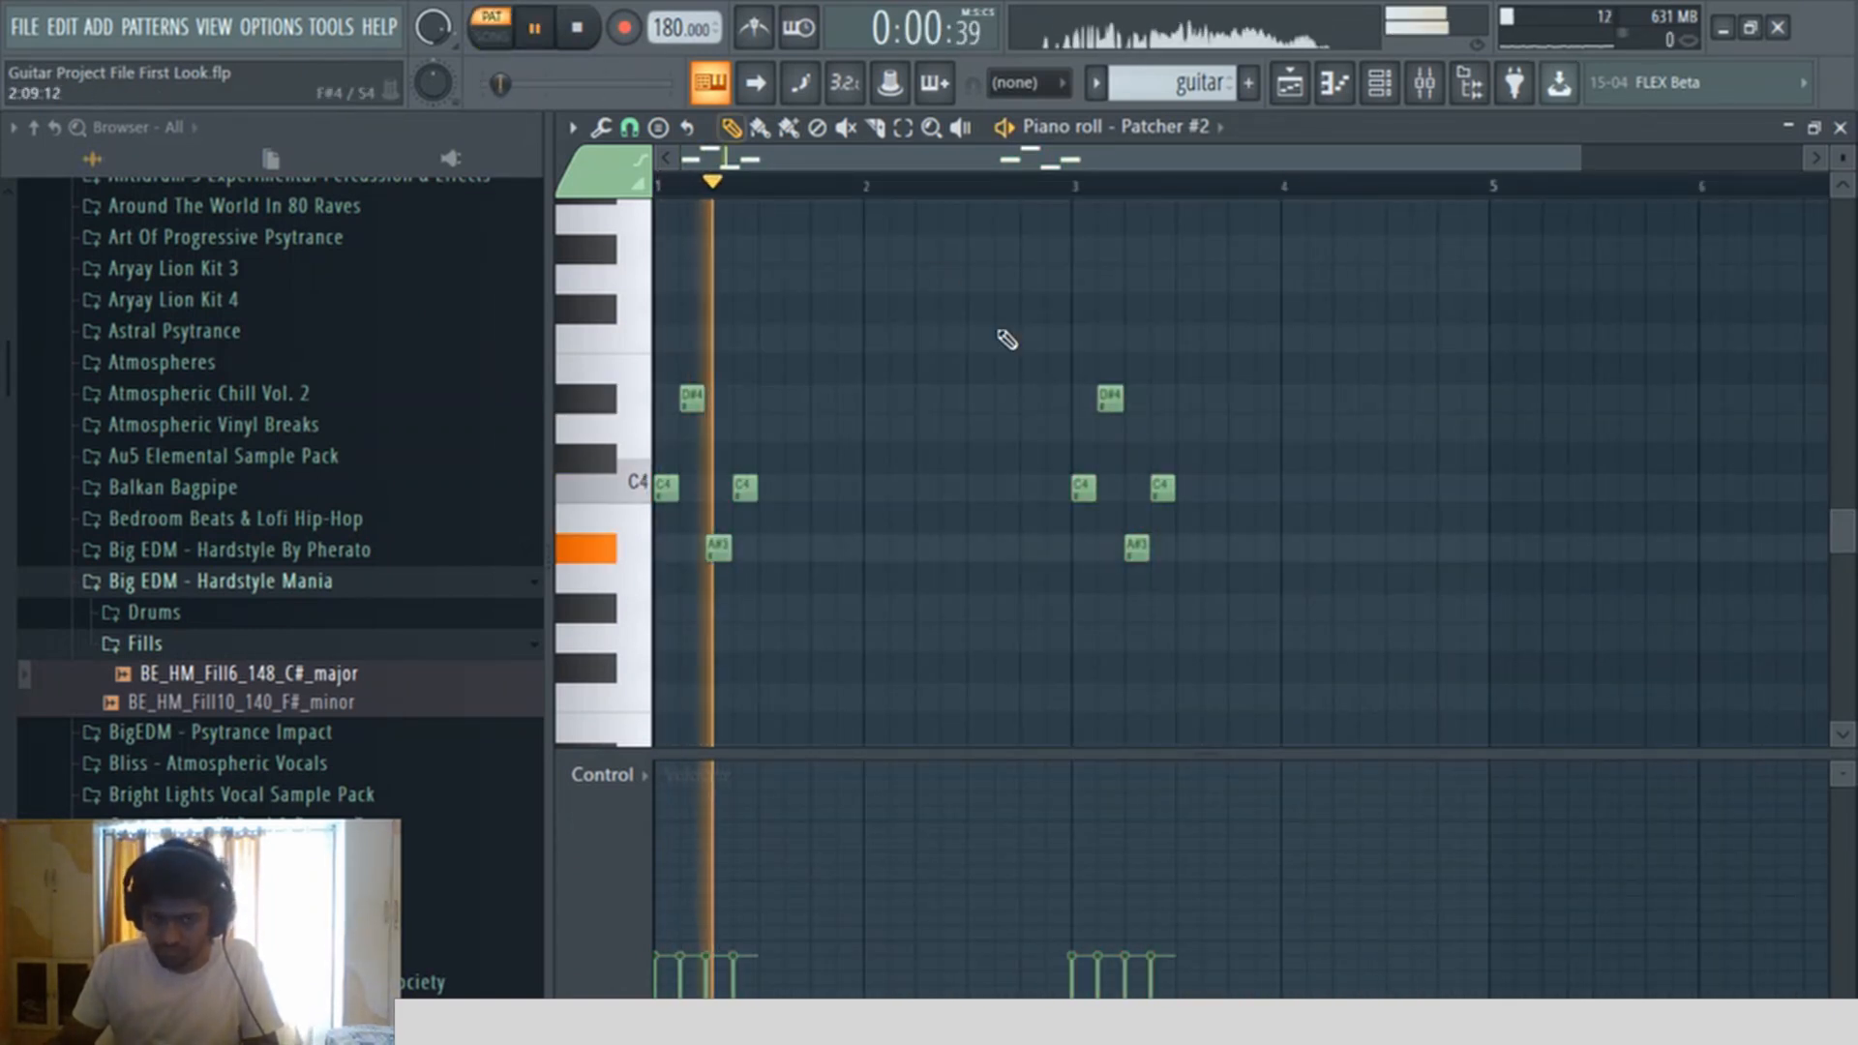
{"action": "key", "text": "space"}
{"action": "left_click", "coordinate": [1016, 401]}
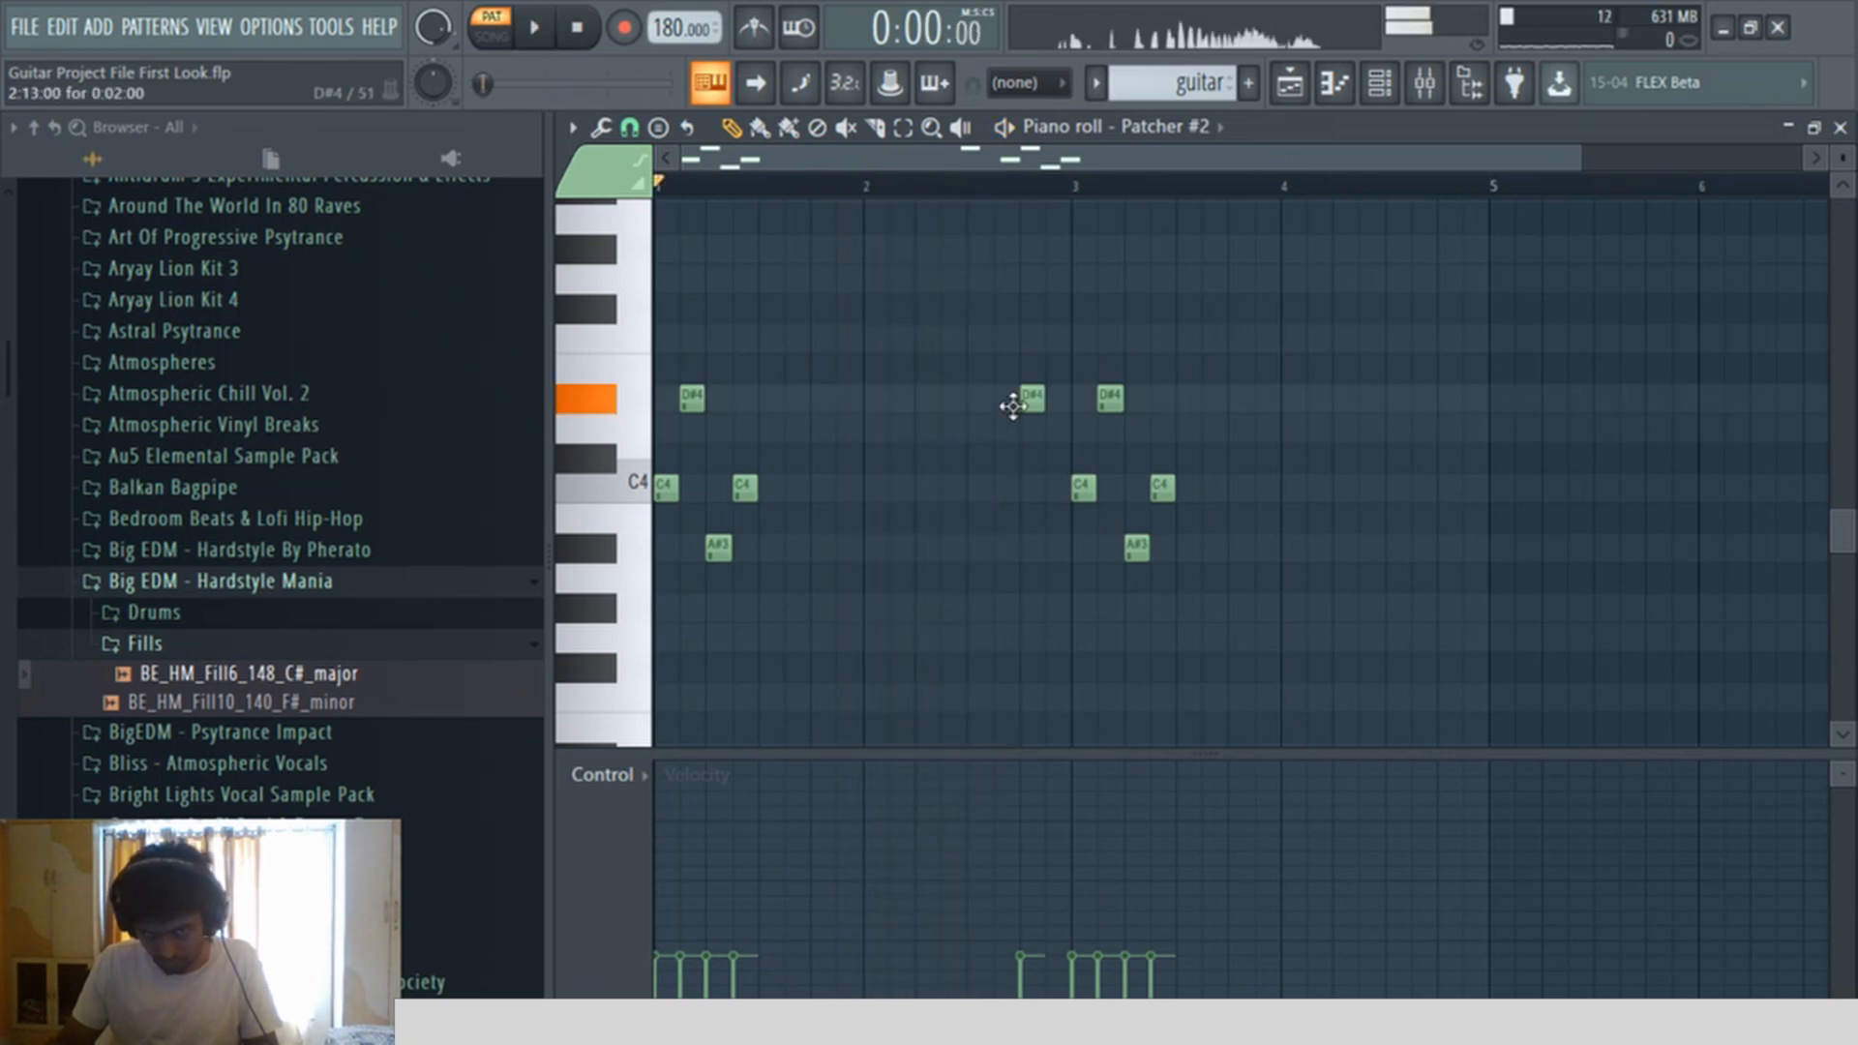
{"action": "left_click", "coordinate": [972, 397]}
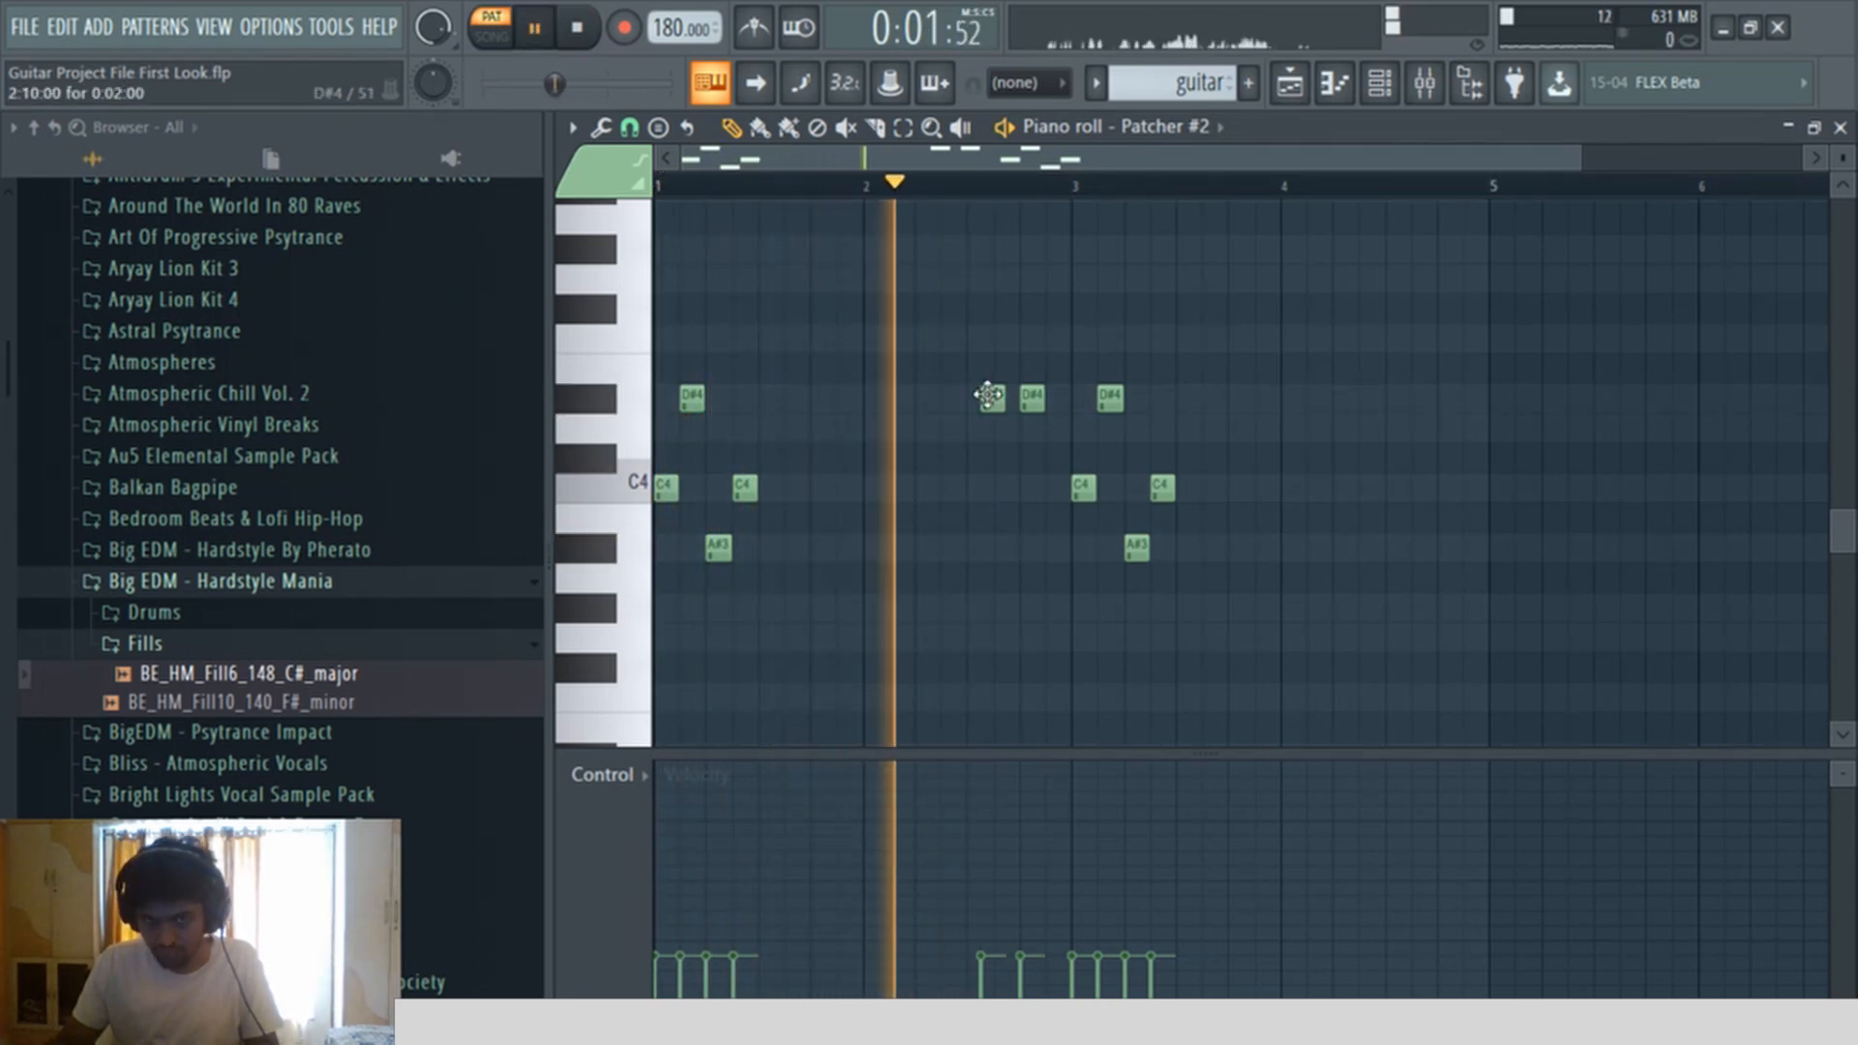
{"action": "left_click_drag", "start_coordinate": [971, 397], "coordinate": [1000, 397]}
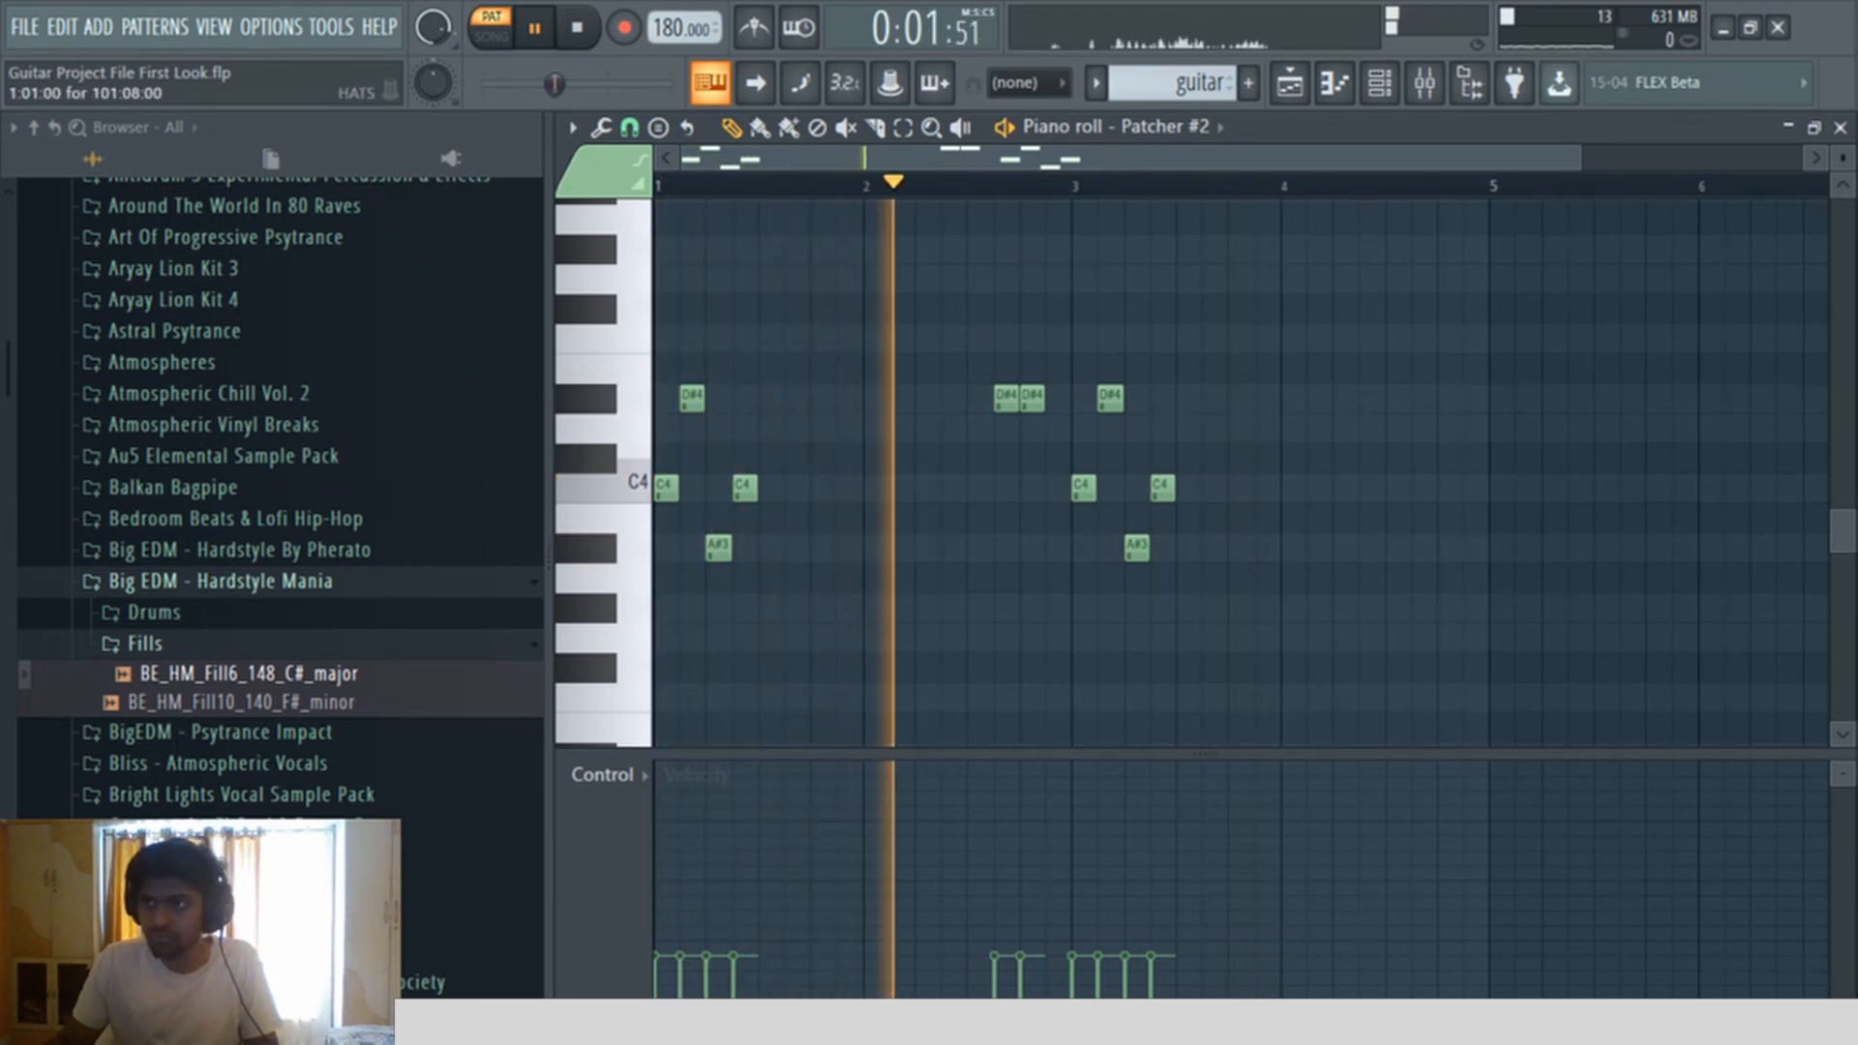
Step: Switch to song playback and add a two-step D4 just before bar 3 and a two-step A#3 below bar 3's D#4
{"action": "key", "text": "l"}
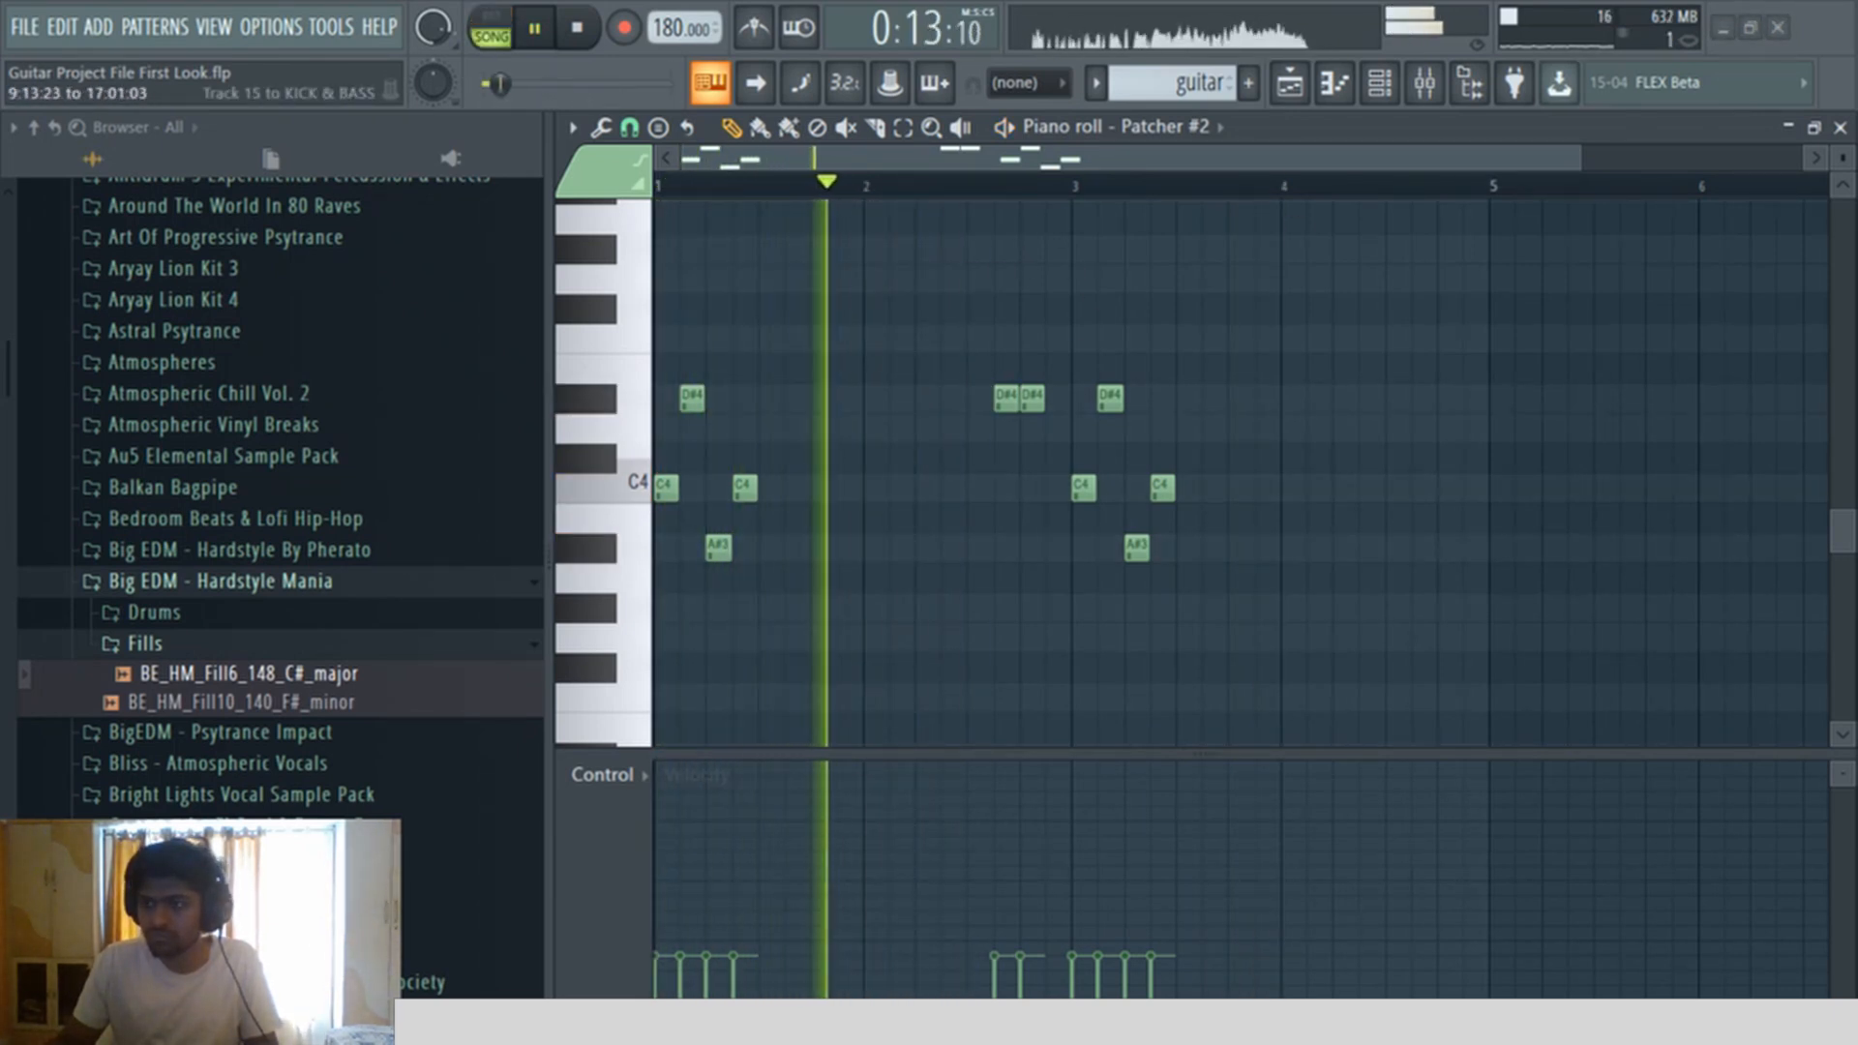
{"action": "key", "text": "space"}
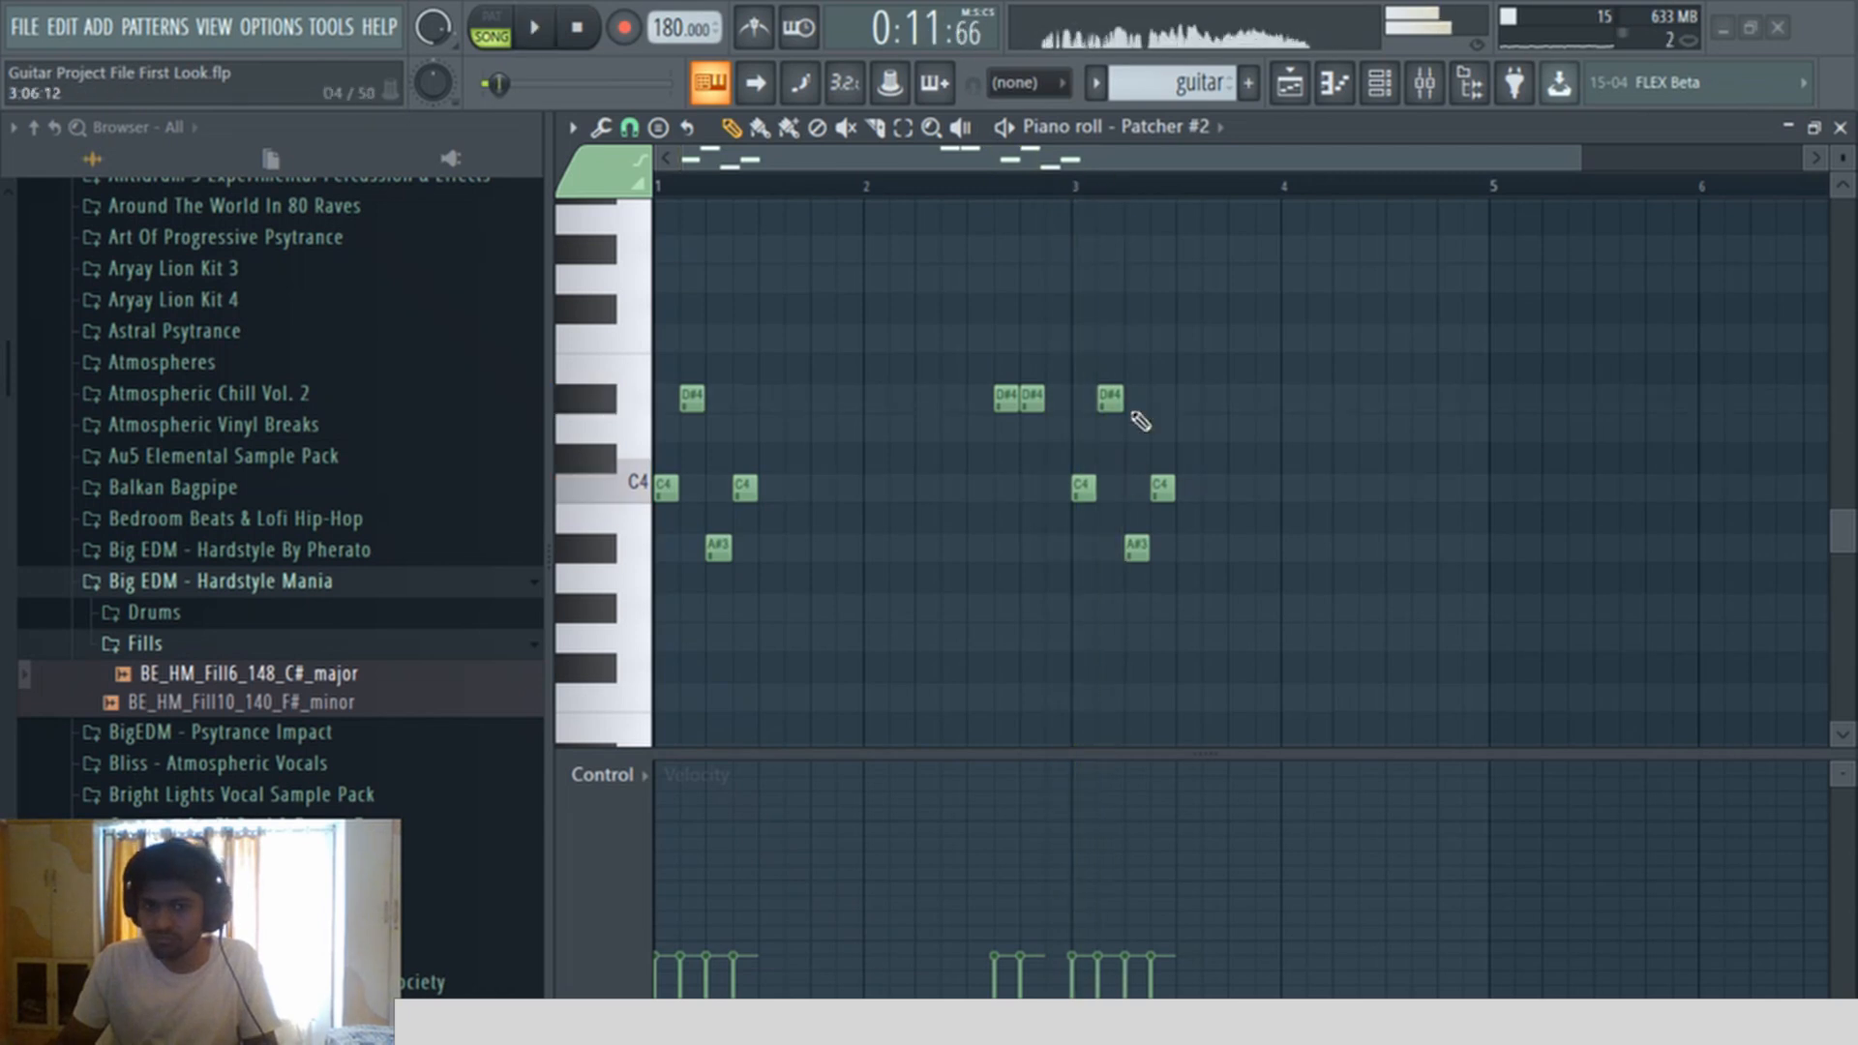
{"action": "left_click", "coordinate": [1051, 426]}
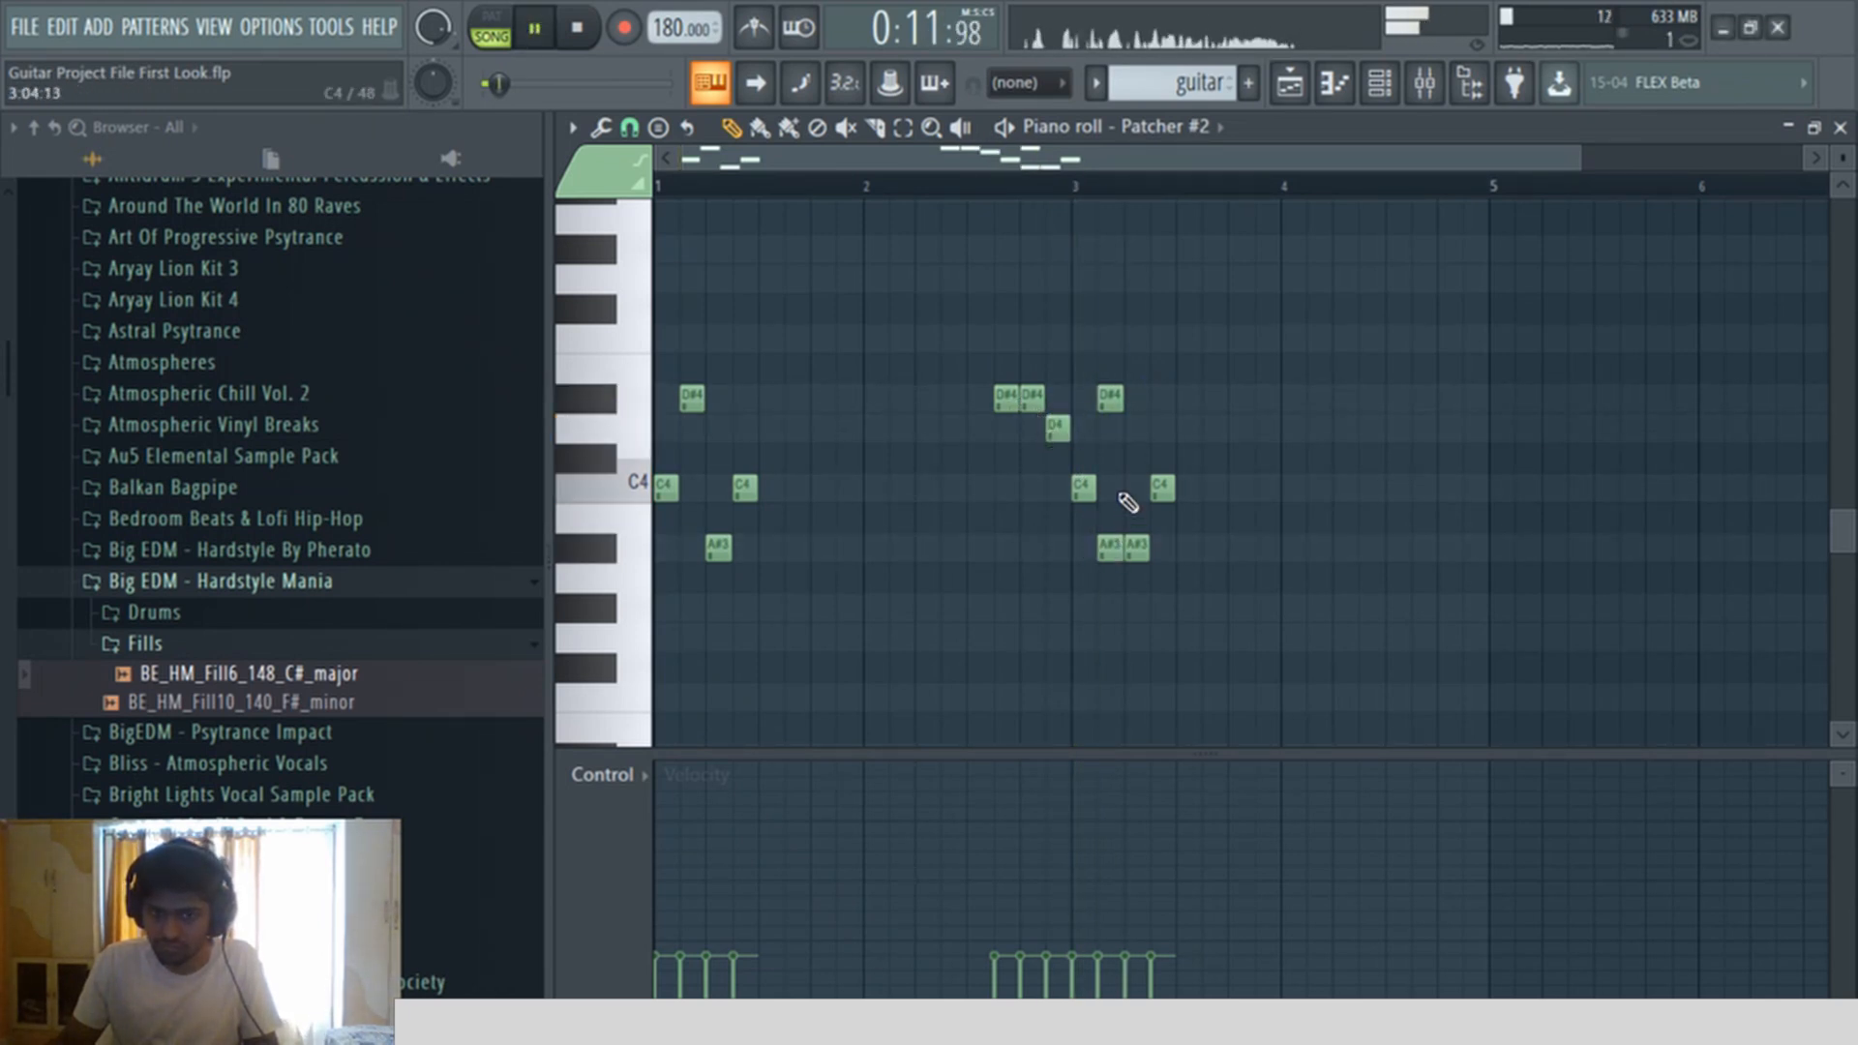
Step: Shift the first five notes of the D#4–D#4–D4–C4–A#3 descent around bar 3 two steps earlier and delete the opening D#4
{"action": "scroll", "coordinate": [1113, 542], "scroll_direction": "up", "scroll_amount": 3, "text": "ctrl"}
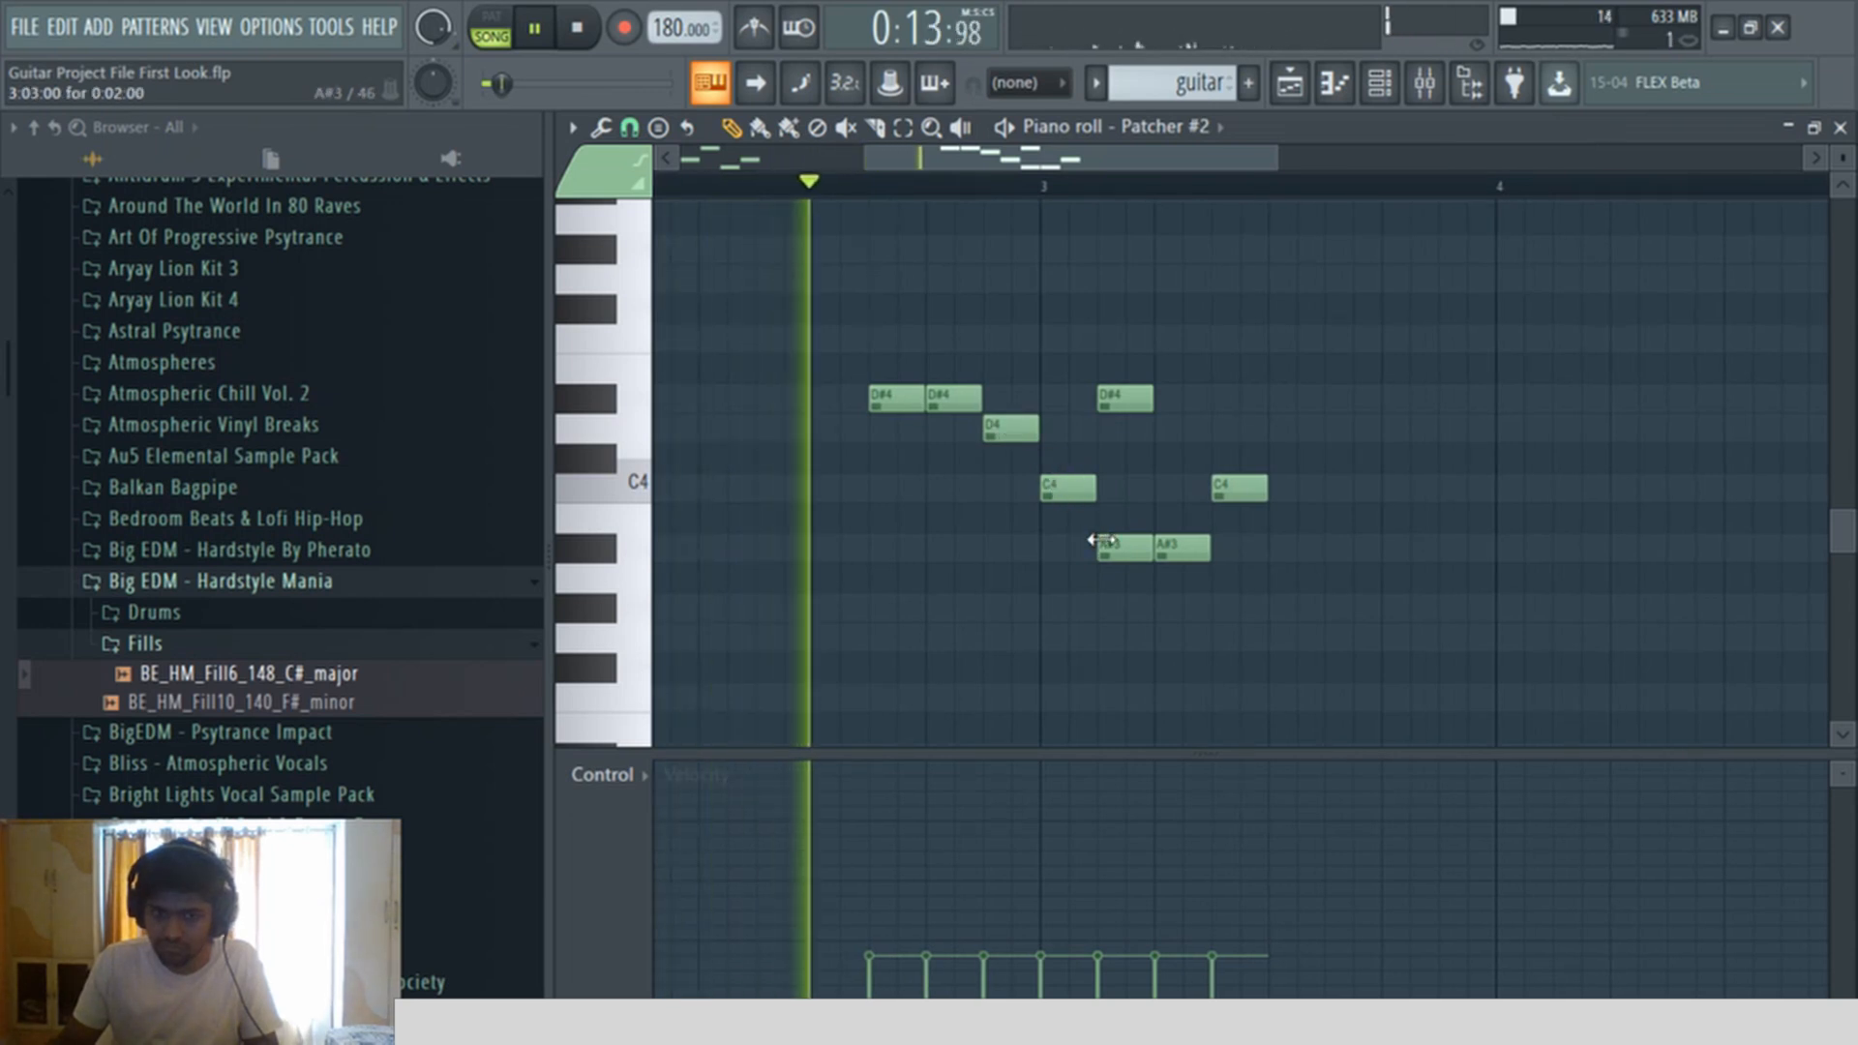
{"action": "key", "text": "space"}
{"action": "left_click_drag", "start_coordinate": [1103, 561], "coordinate": [843, 396], "text": "ctrl"}
{"action": "key", "text": "space"}
{"action": "left_click", "coordinate": [1071, 398]}
{"action": "left_click_drag", "start_coordinate": [1070, 398], "coordinate": [1114, 398]}
{"action": "left_click", "coordinate": [1081, 418], "text": "ctrl"}
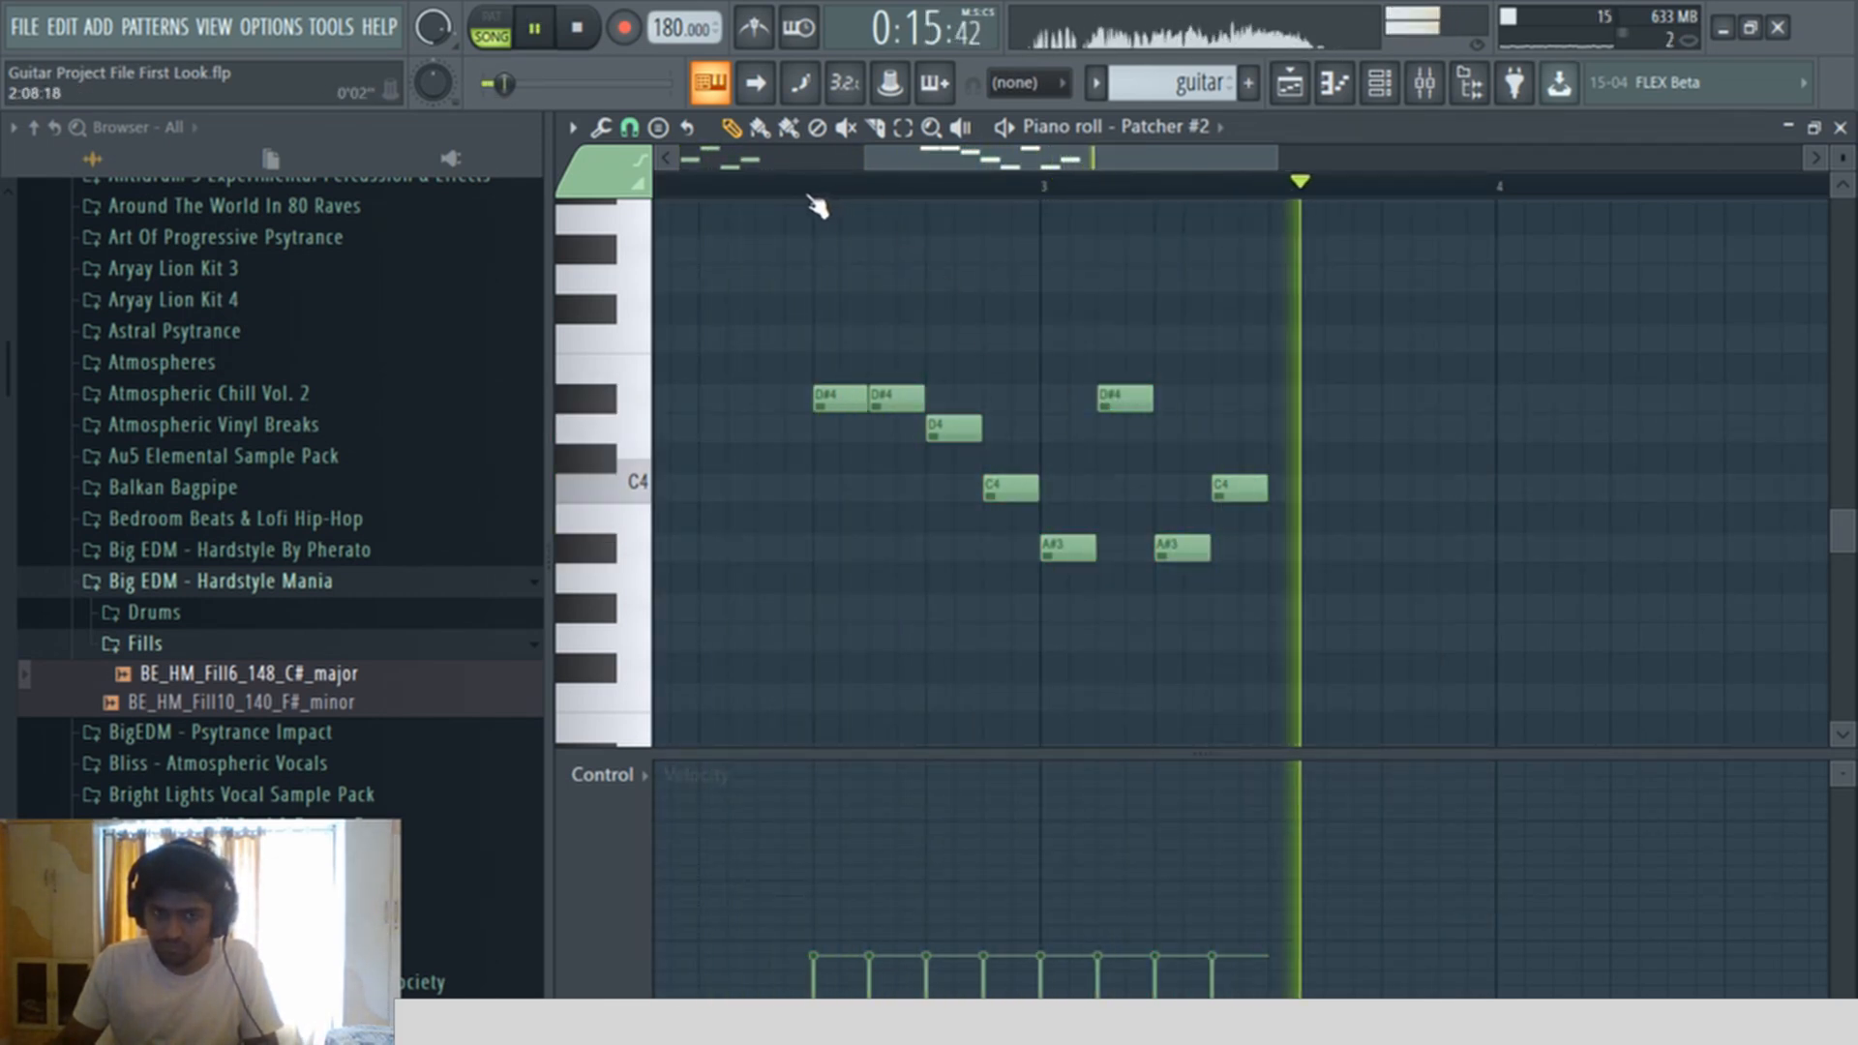
{"action": "right_click", "coordinate": [825, 398]}
{"action": "scroll", "coordinate": [862, 194], "scroll_direction": "down", "scroll_amount": 5}
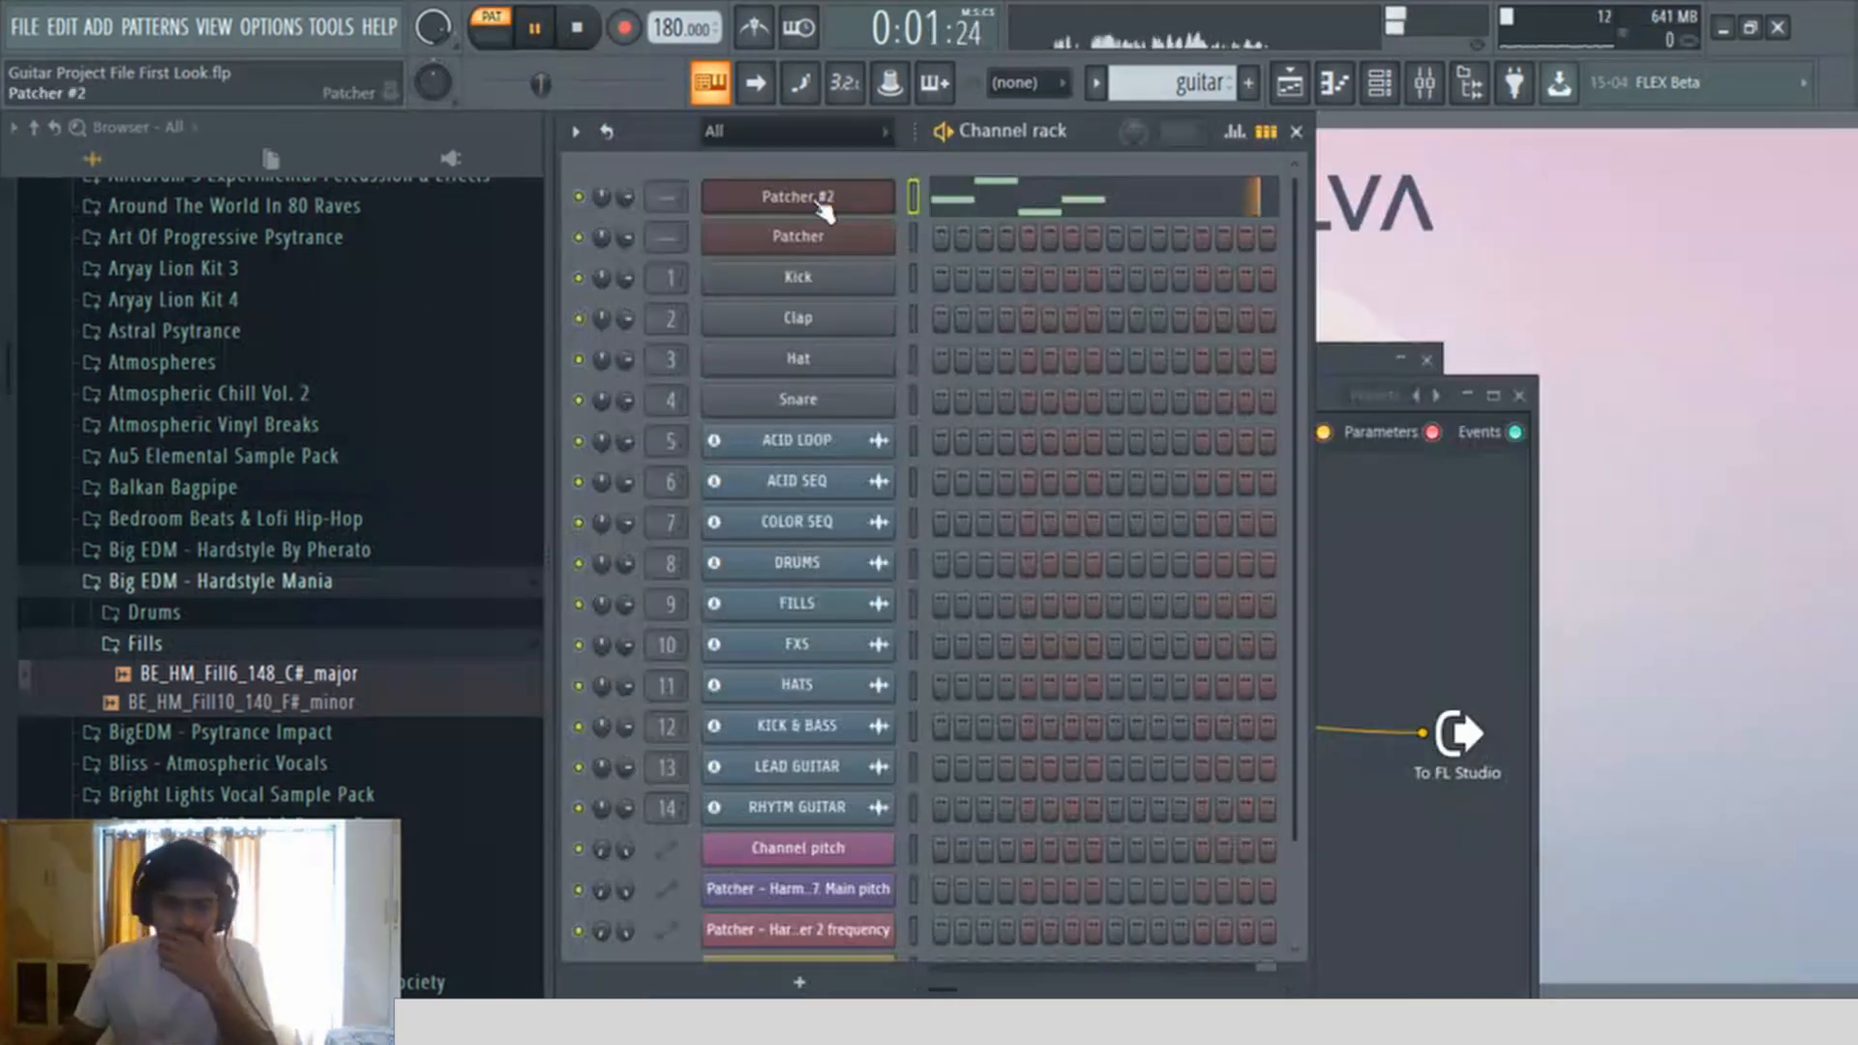
Step: Open Harmor in Patcher #2's map and adjust its pluck decay length
{"action": "left_click", "coordinate": [822, 199]}
{"action": "left_click", "coordinate": [888, 718]}
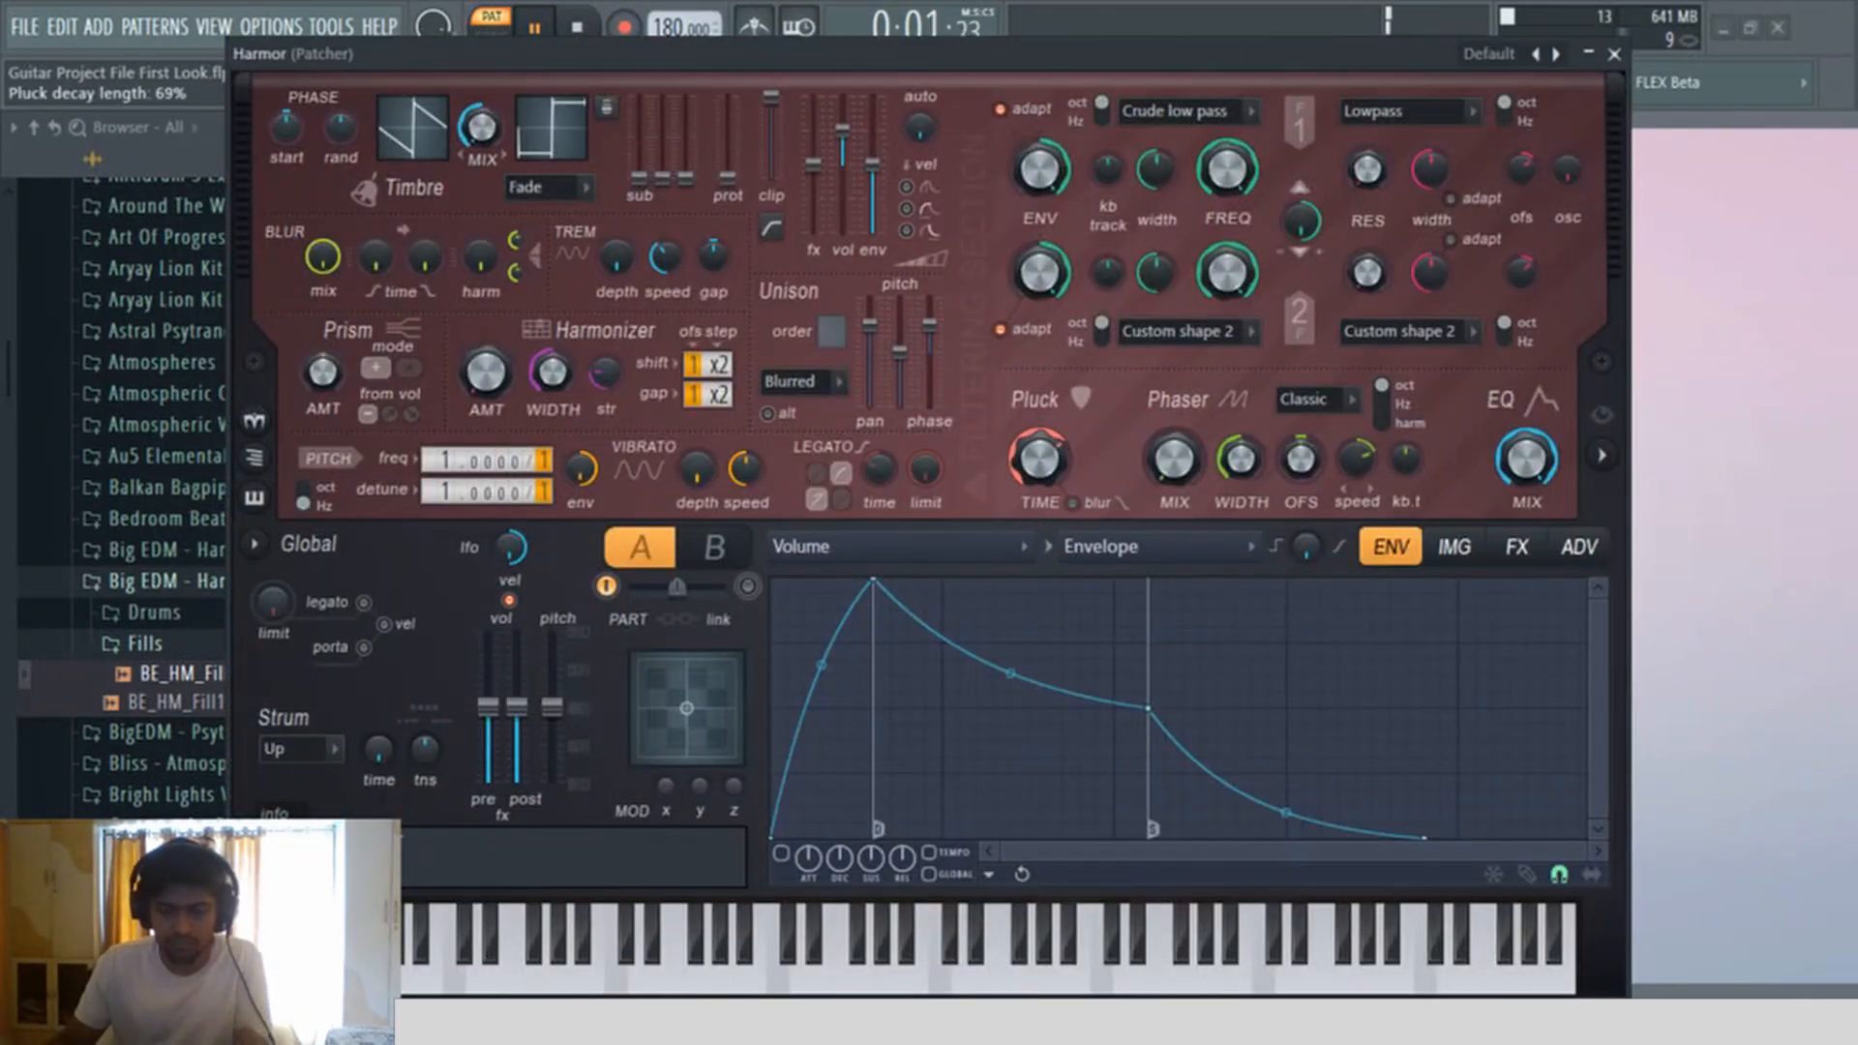
{"action": "key", "text": "space"}
{"action": "key", "text": "Escape"}
{"action": "left_click_drag", "start_coordinate": [1154, 85], "coordinate": [1154, 114]}
{"action": "key", "text": "space"}
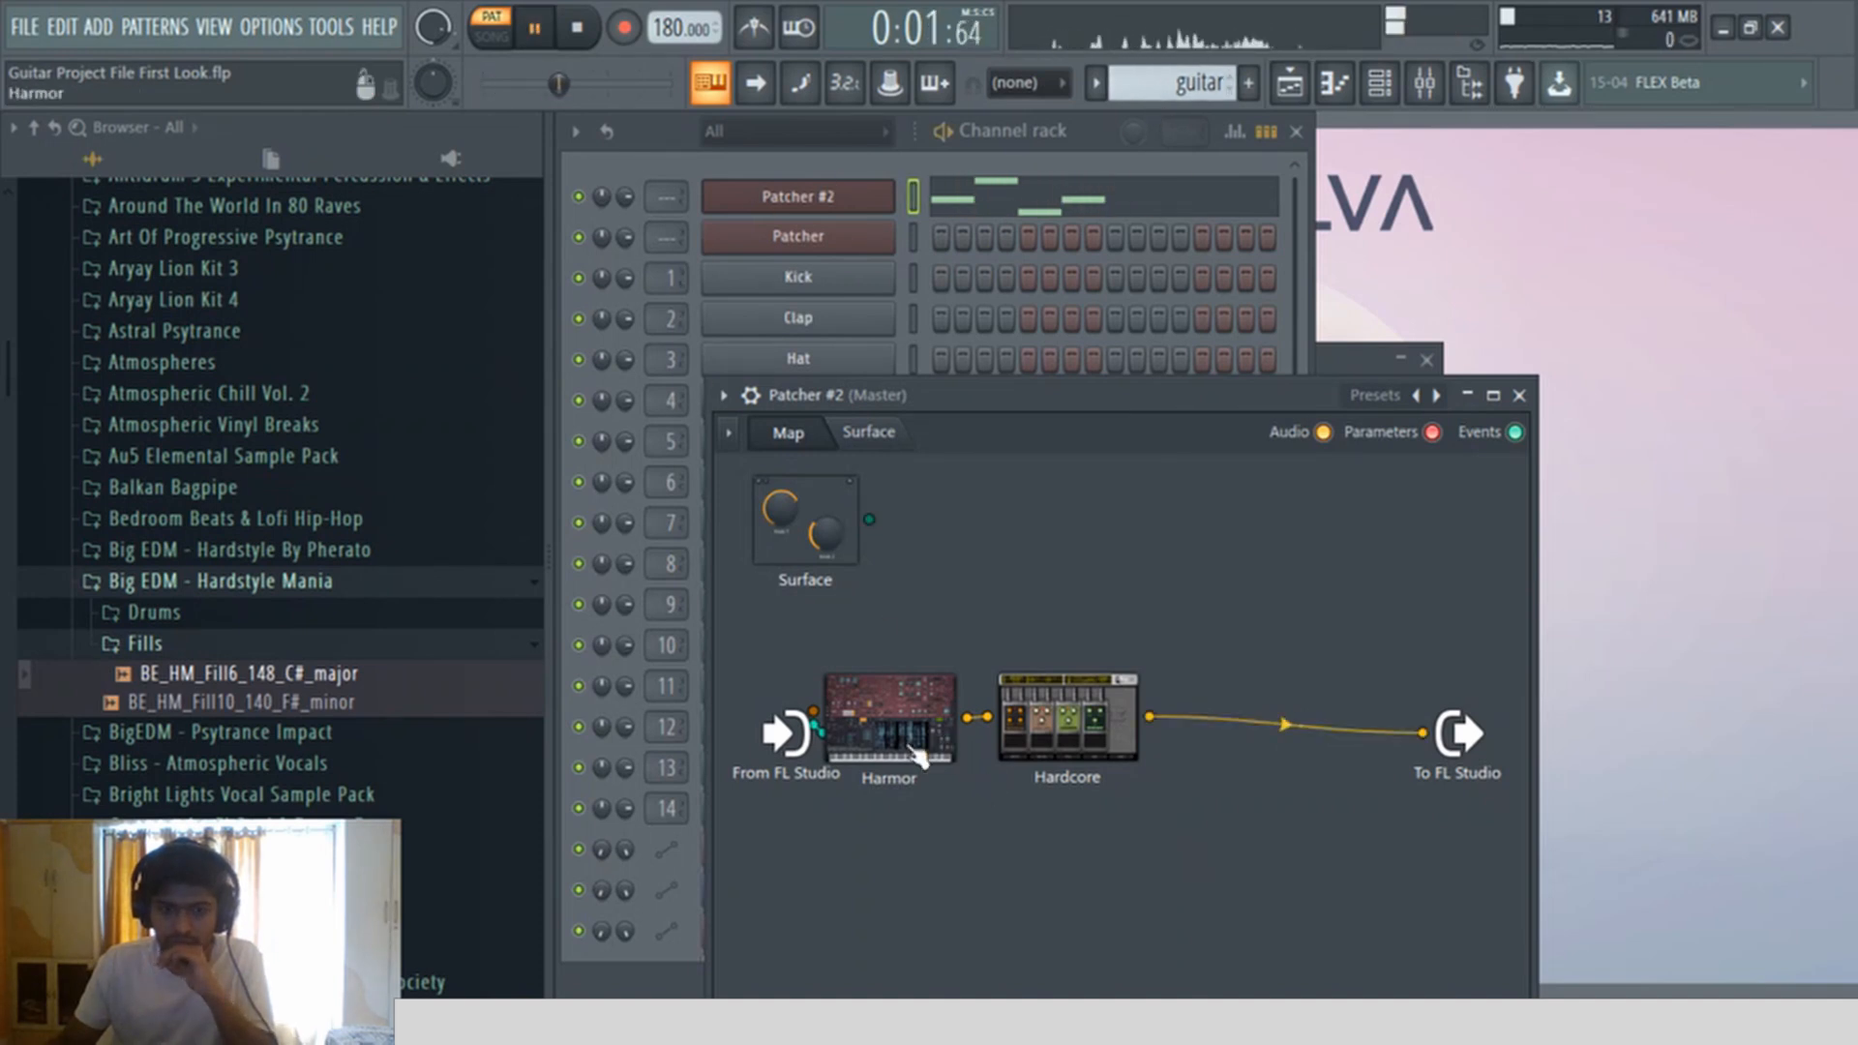
{"action": "double_click", "coordinate": [890, 718]}
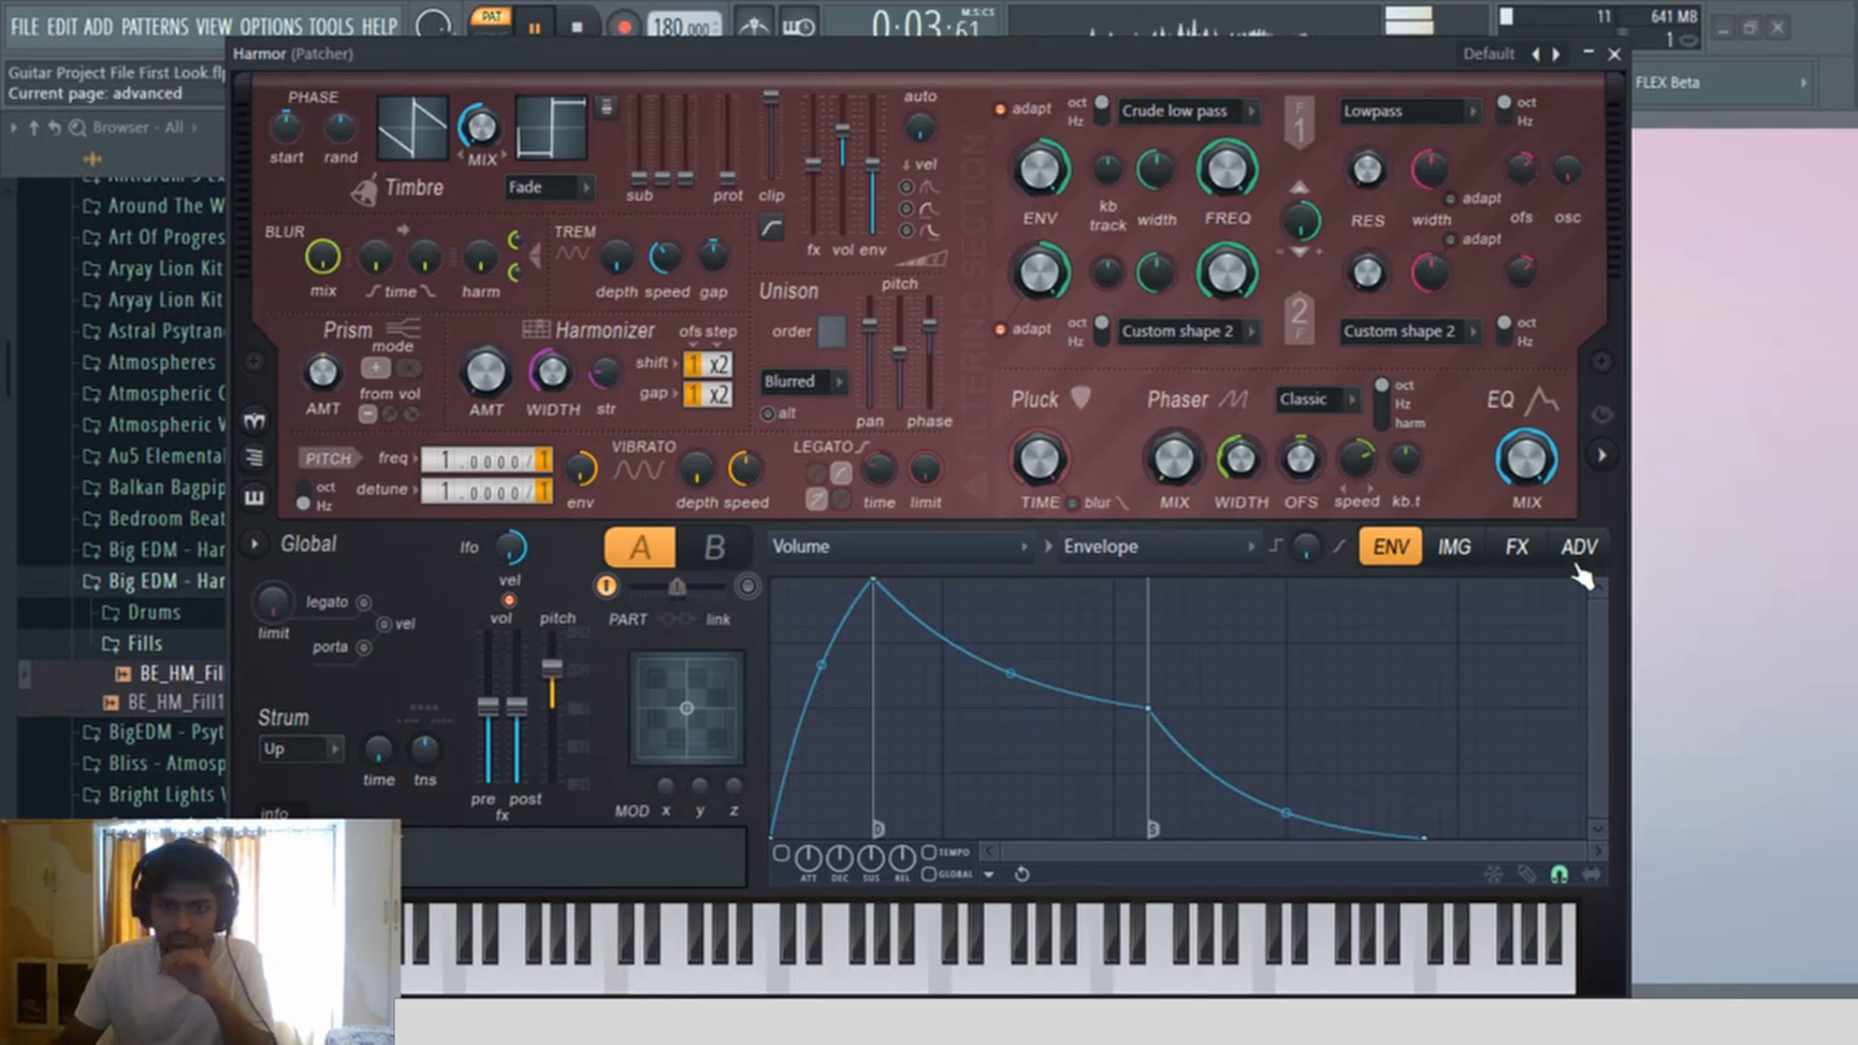
Step: Try Log distortion among Harmor's effects and turn the distortion back off
{"action": "left_click", "coordinate": [1518, 548]}
{"action": "left_click", "coordinate": [987, 625]}
{"action": "left_click", "coordinate": [968, 654]}
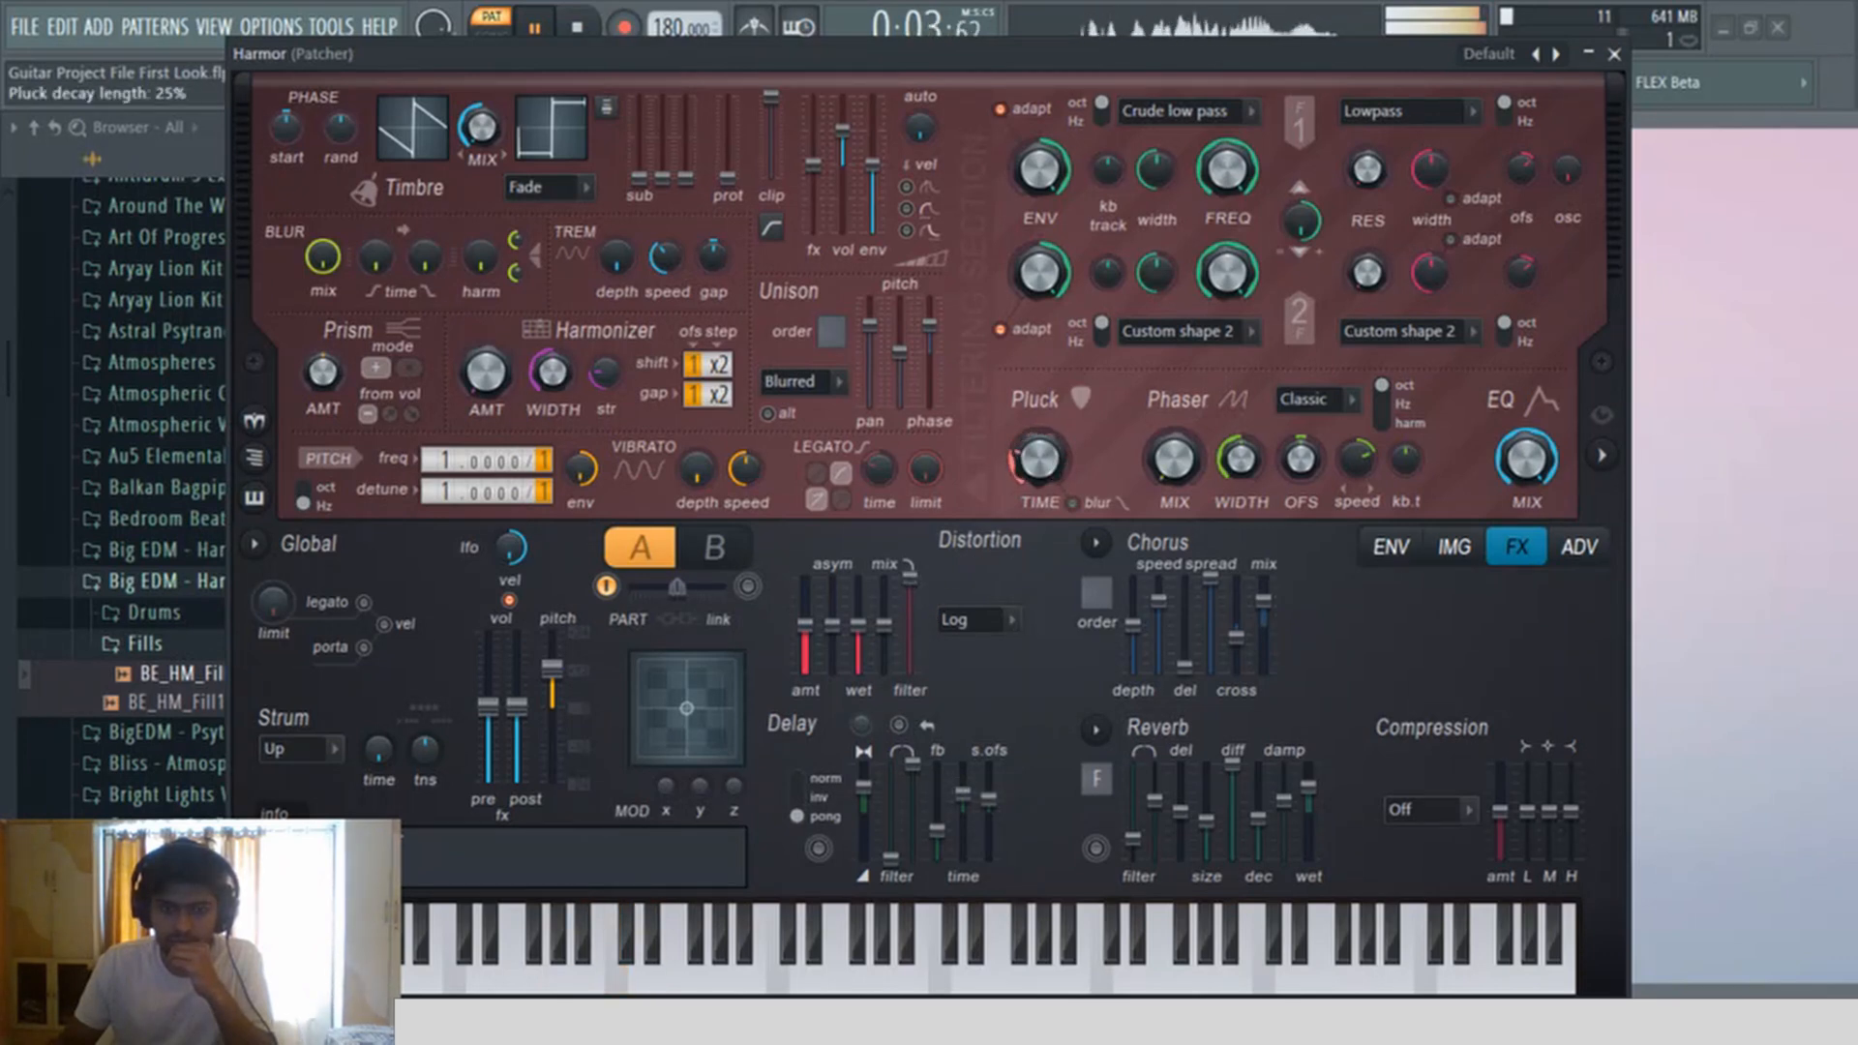
{"action": "left_click", "coordinate": [987, 621]}
{"action": "left_click", "coordinate": [975, 651]}
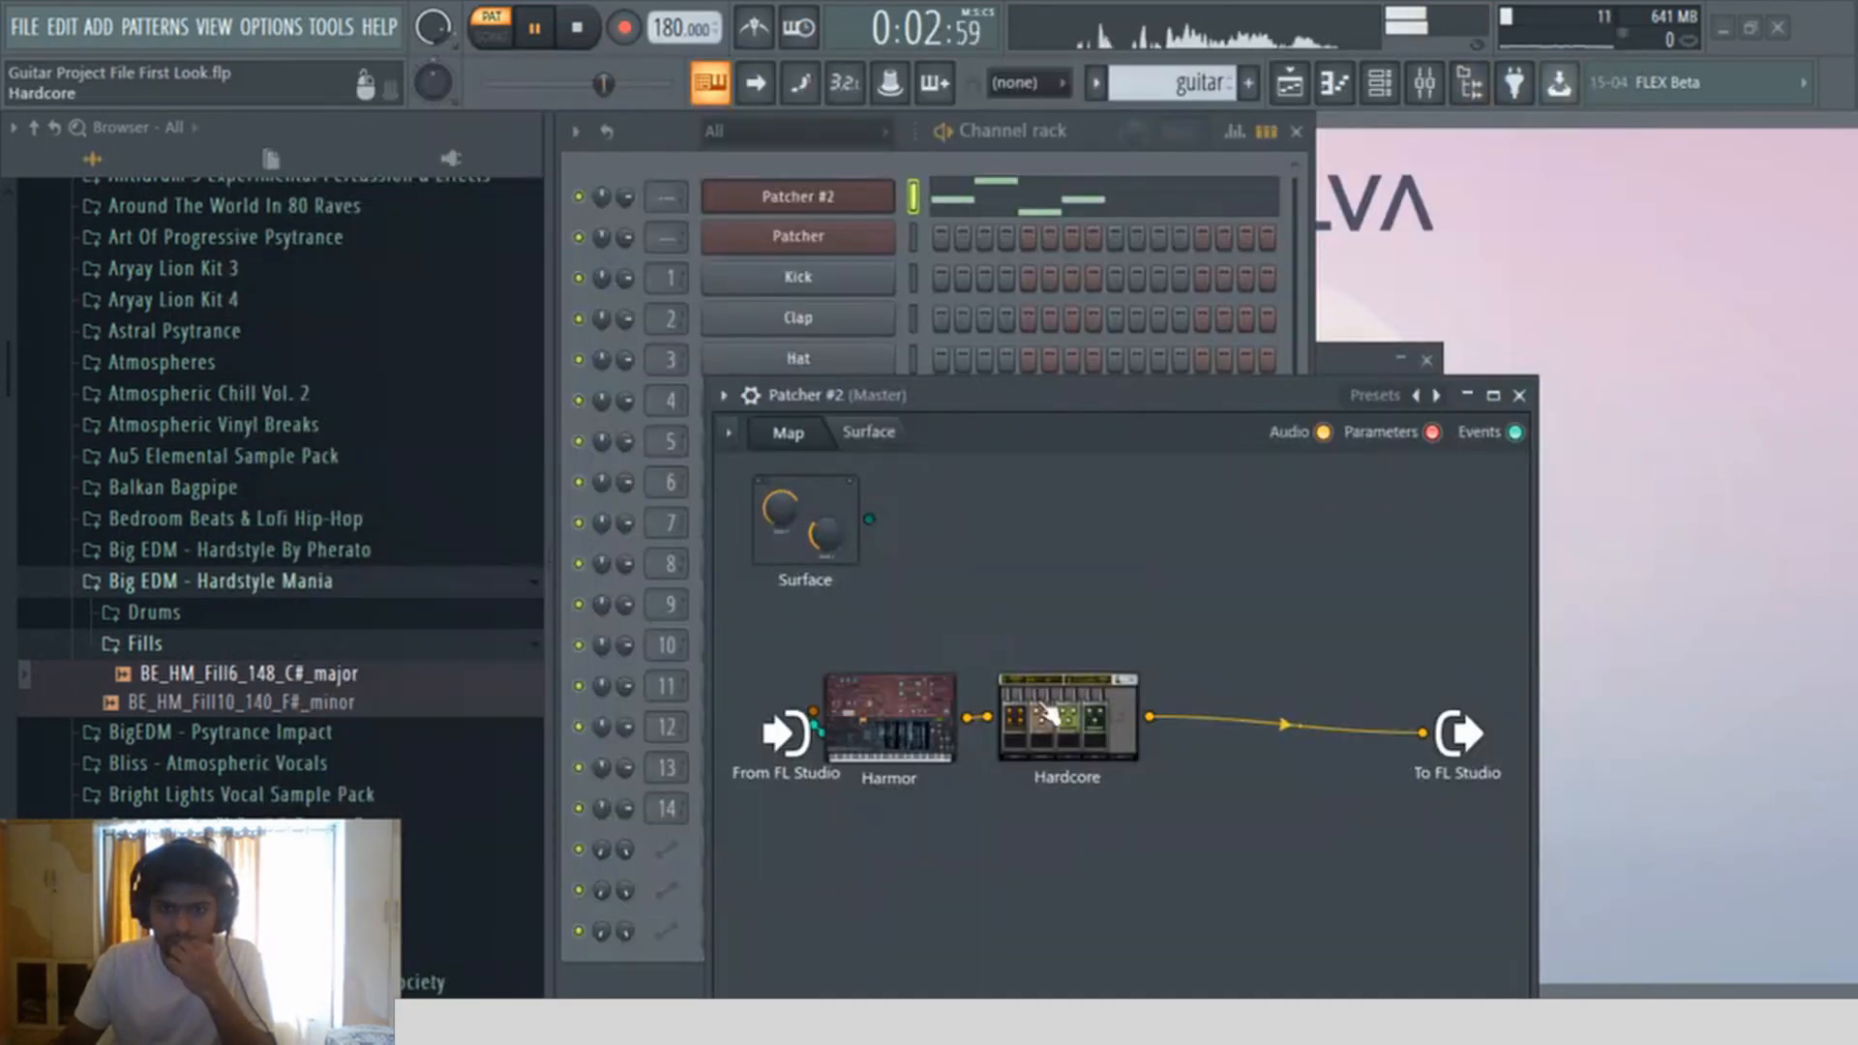
Step: Load the Alien Surfing Lead preset in Patcher #2's Hardcore and close the effect
{"action": "double_click", "coordinate": [1042, 705]}
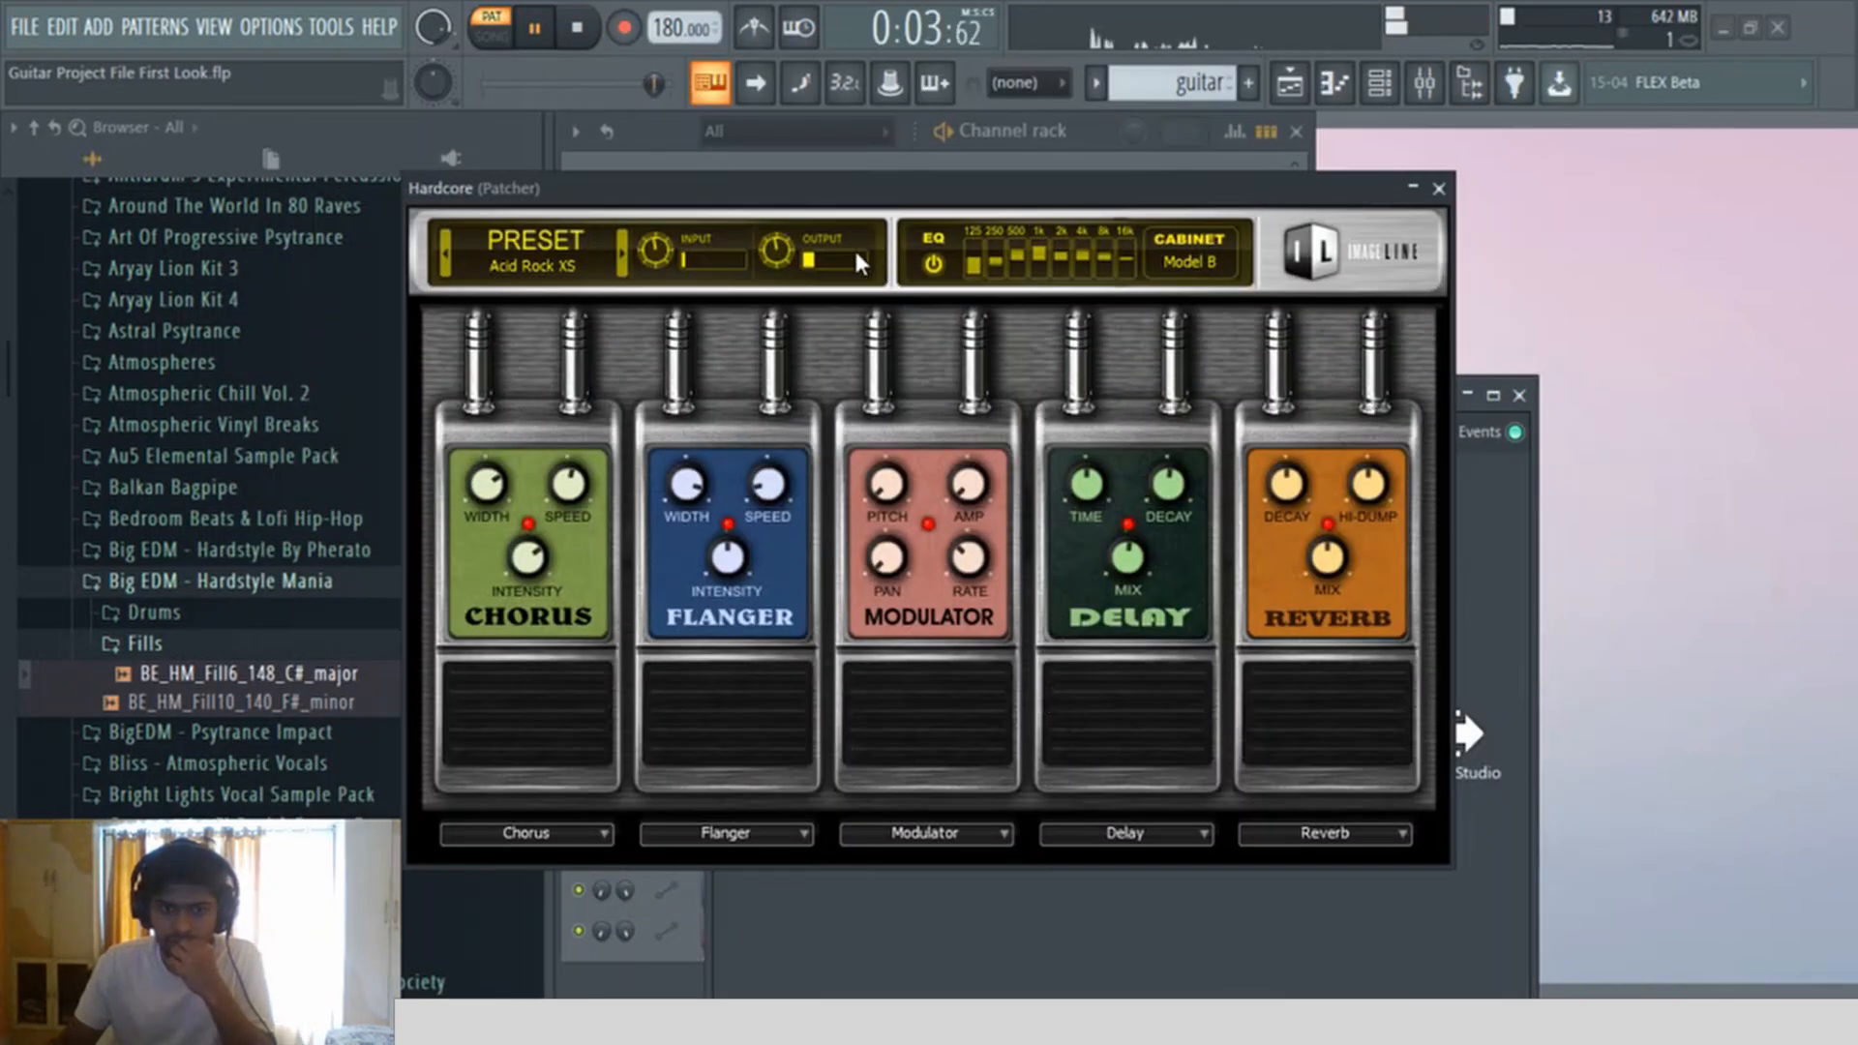
{"action": "left_click", "coordinate": [620, 255]}
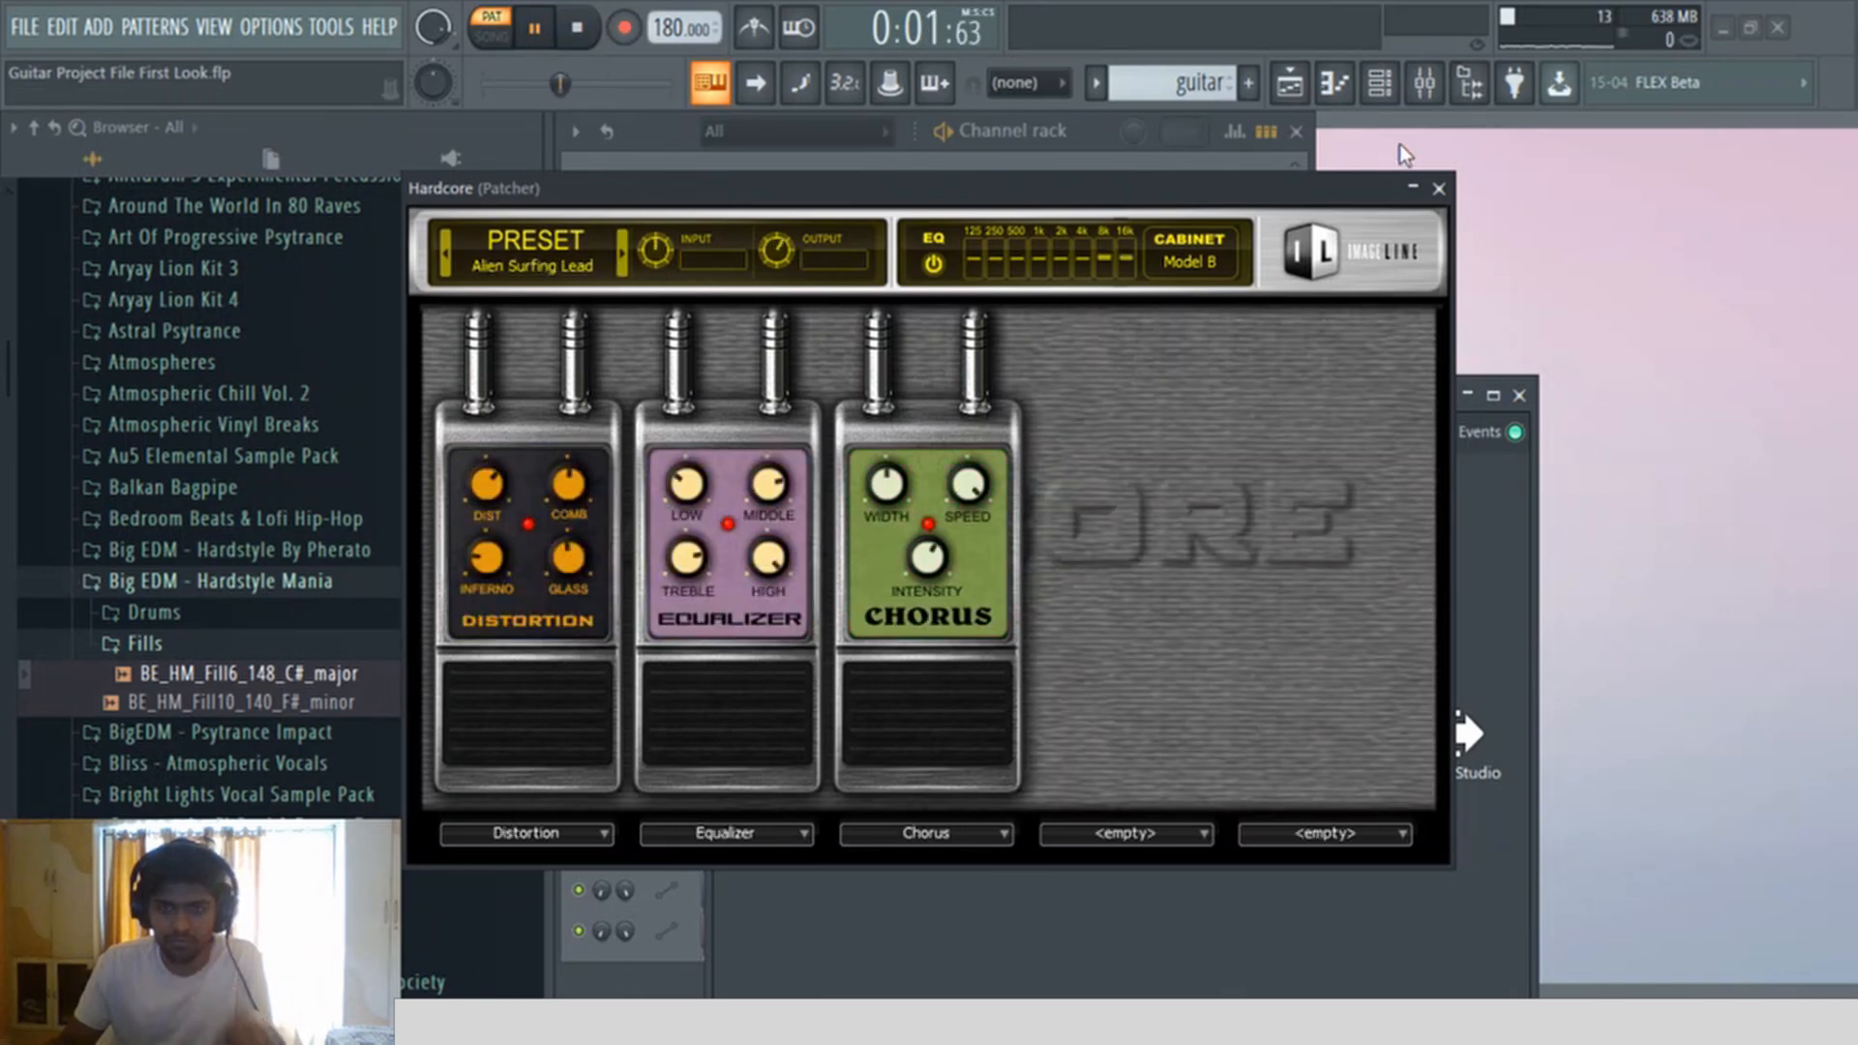
{"action": "left_click", "coordinate": [1439, 188]}
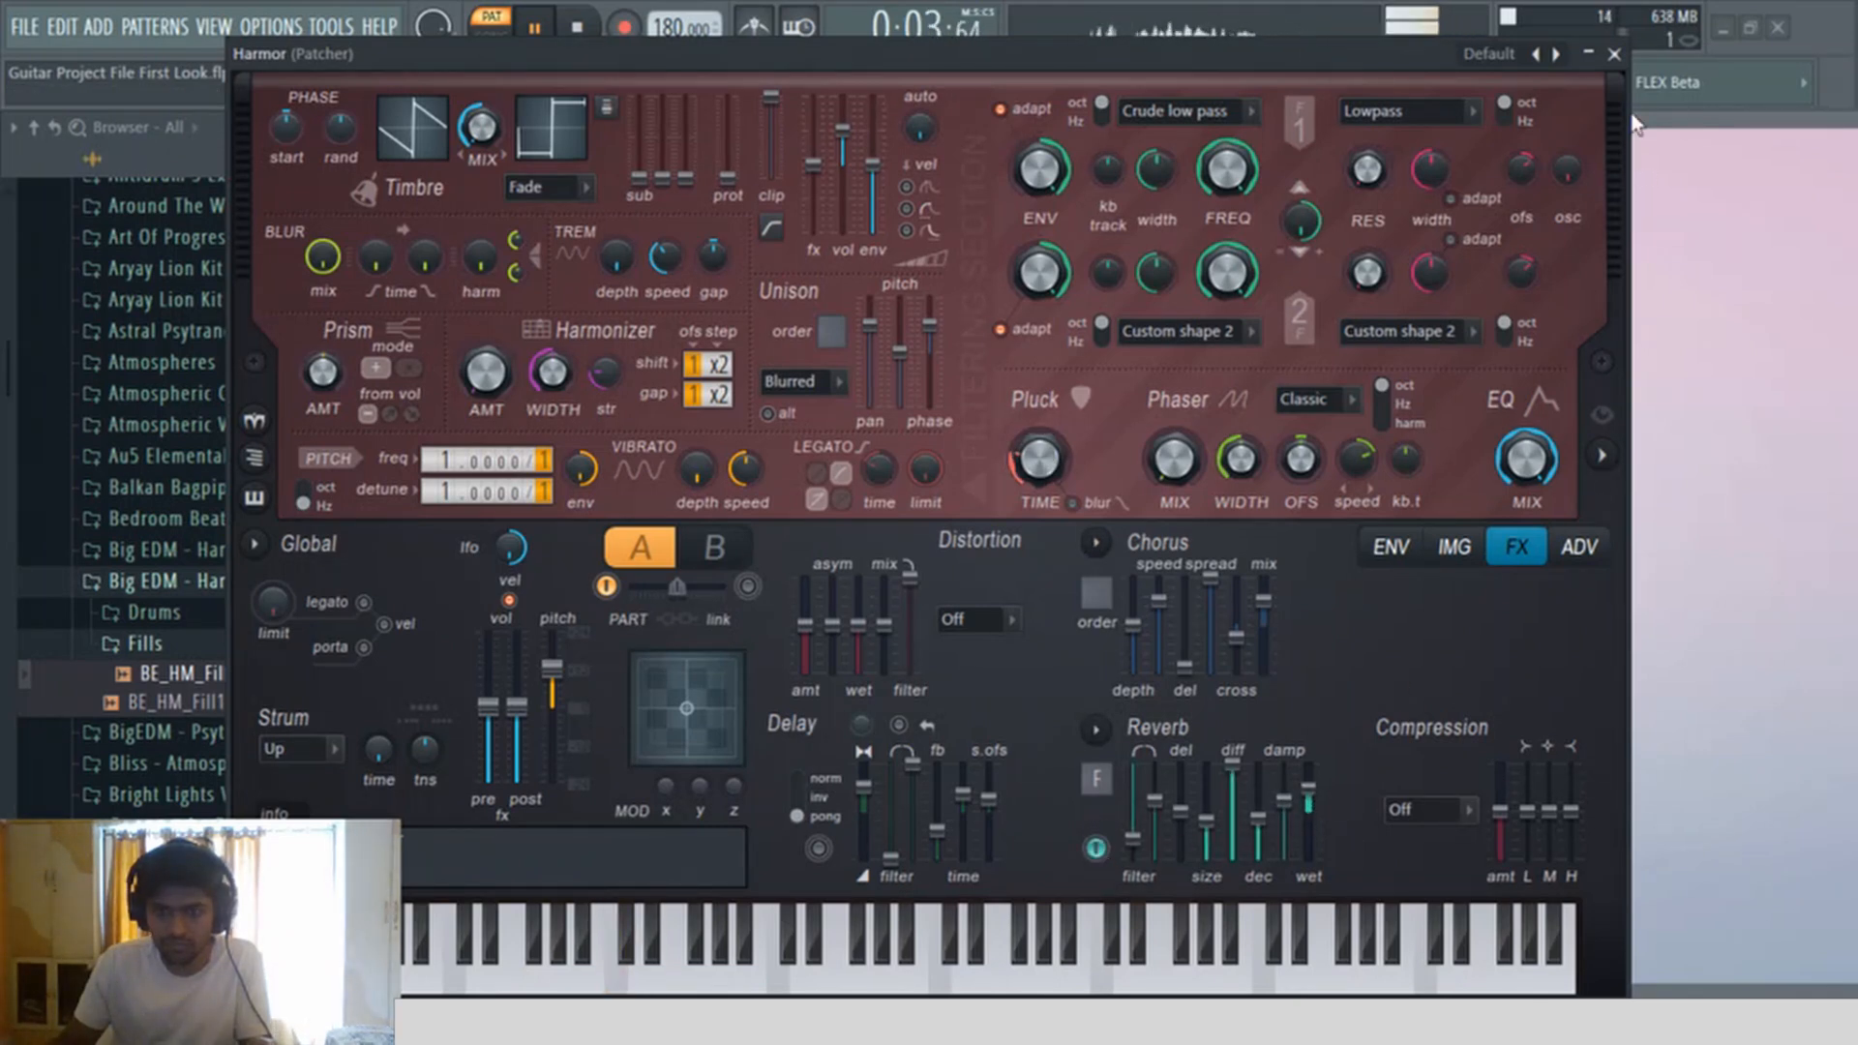
Step: Enable Harmor's reverb and its chorus with order 9, and close the synth
{"action": "left_click", "coordinate": [1616, 55]}
{"action": "double_click", "coordinate": [891, 718]}
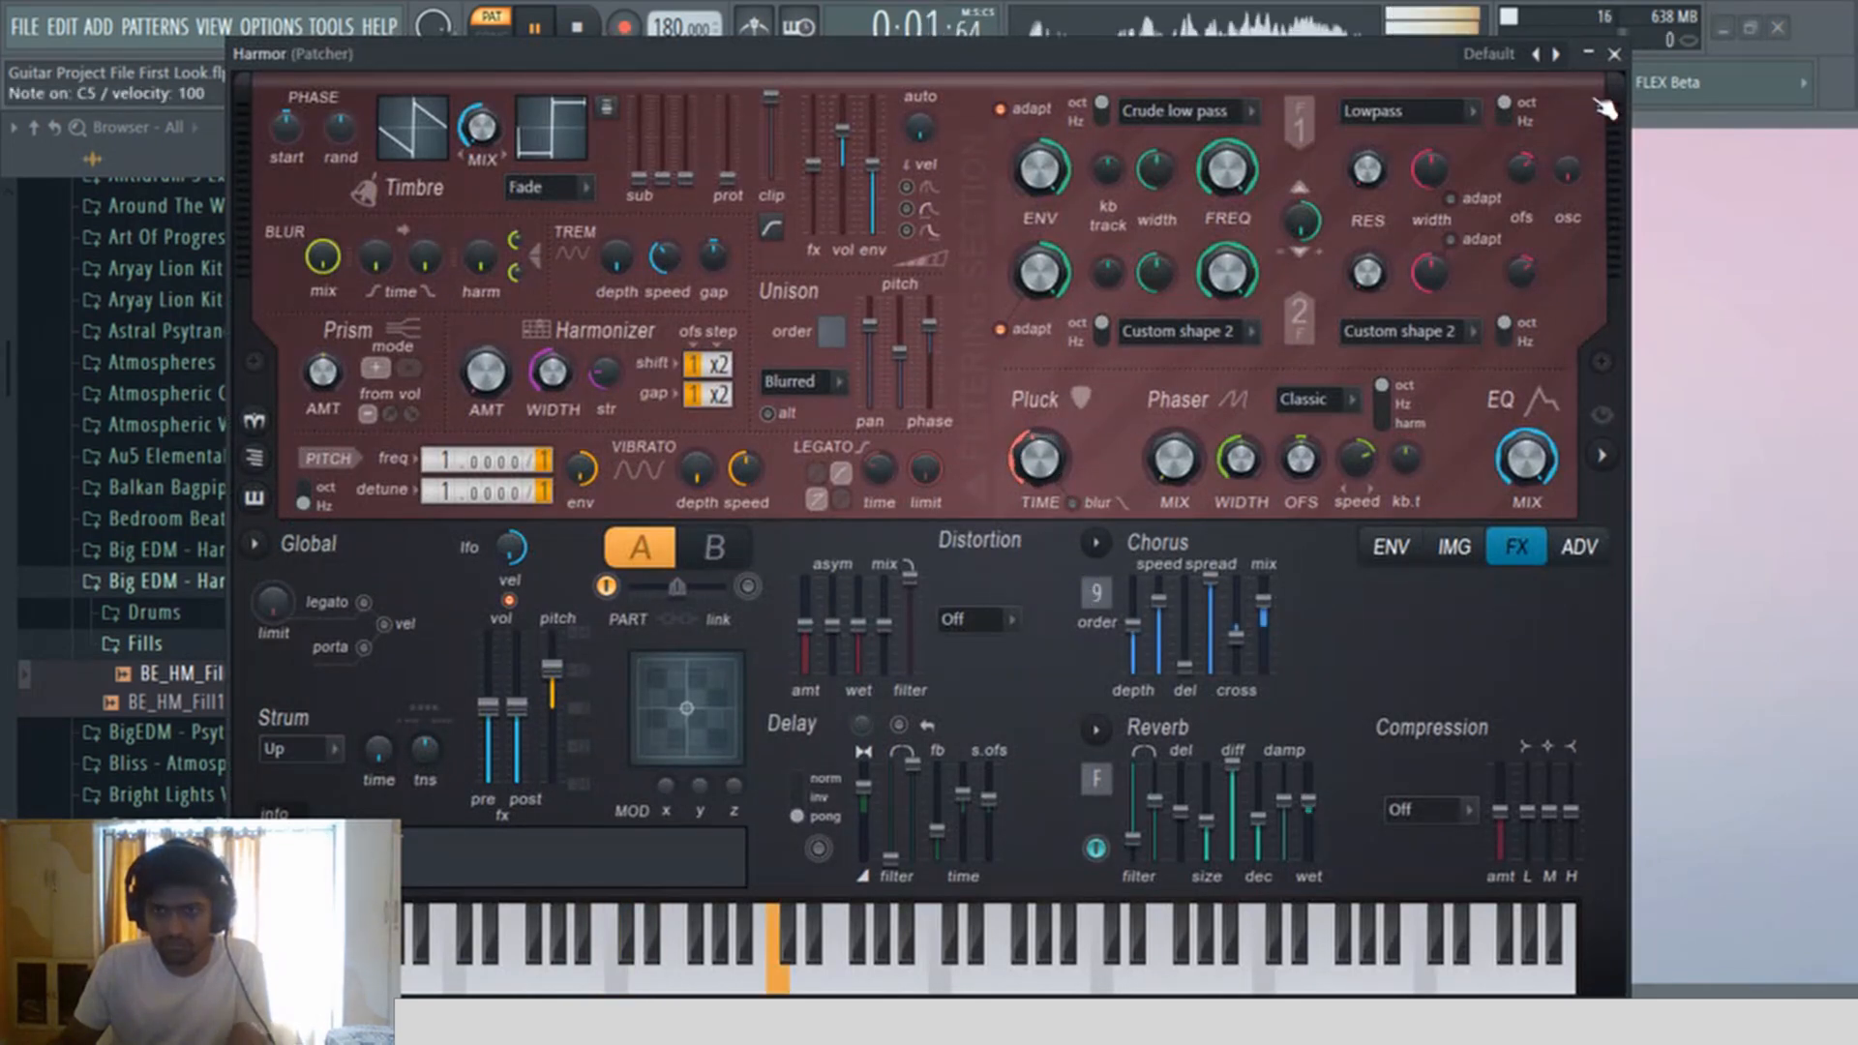
{"action": "left_click", "coordinate": [1617, 55]}
Step: Reopen Patcher #2's piano roll, transpose the whole riff down one octave, and switch to song playback
{"action": "left_click", "coordinate": [1014, 218]}
{"action": "key", "text": "space"}
{"action": "key", "text": "l"}
{"action": "key", "text": "space"}
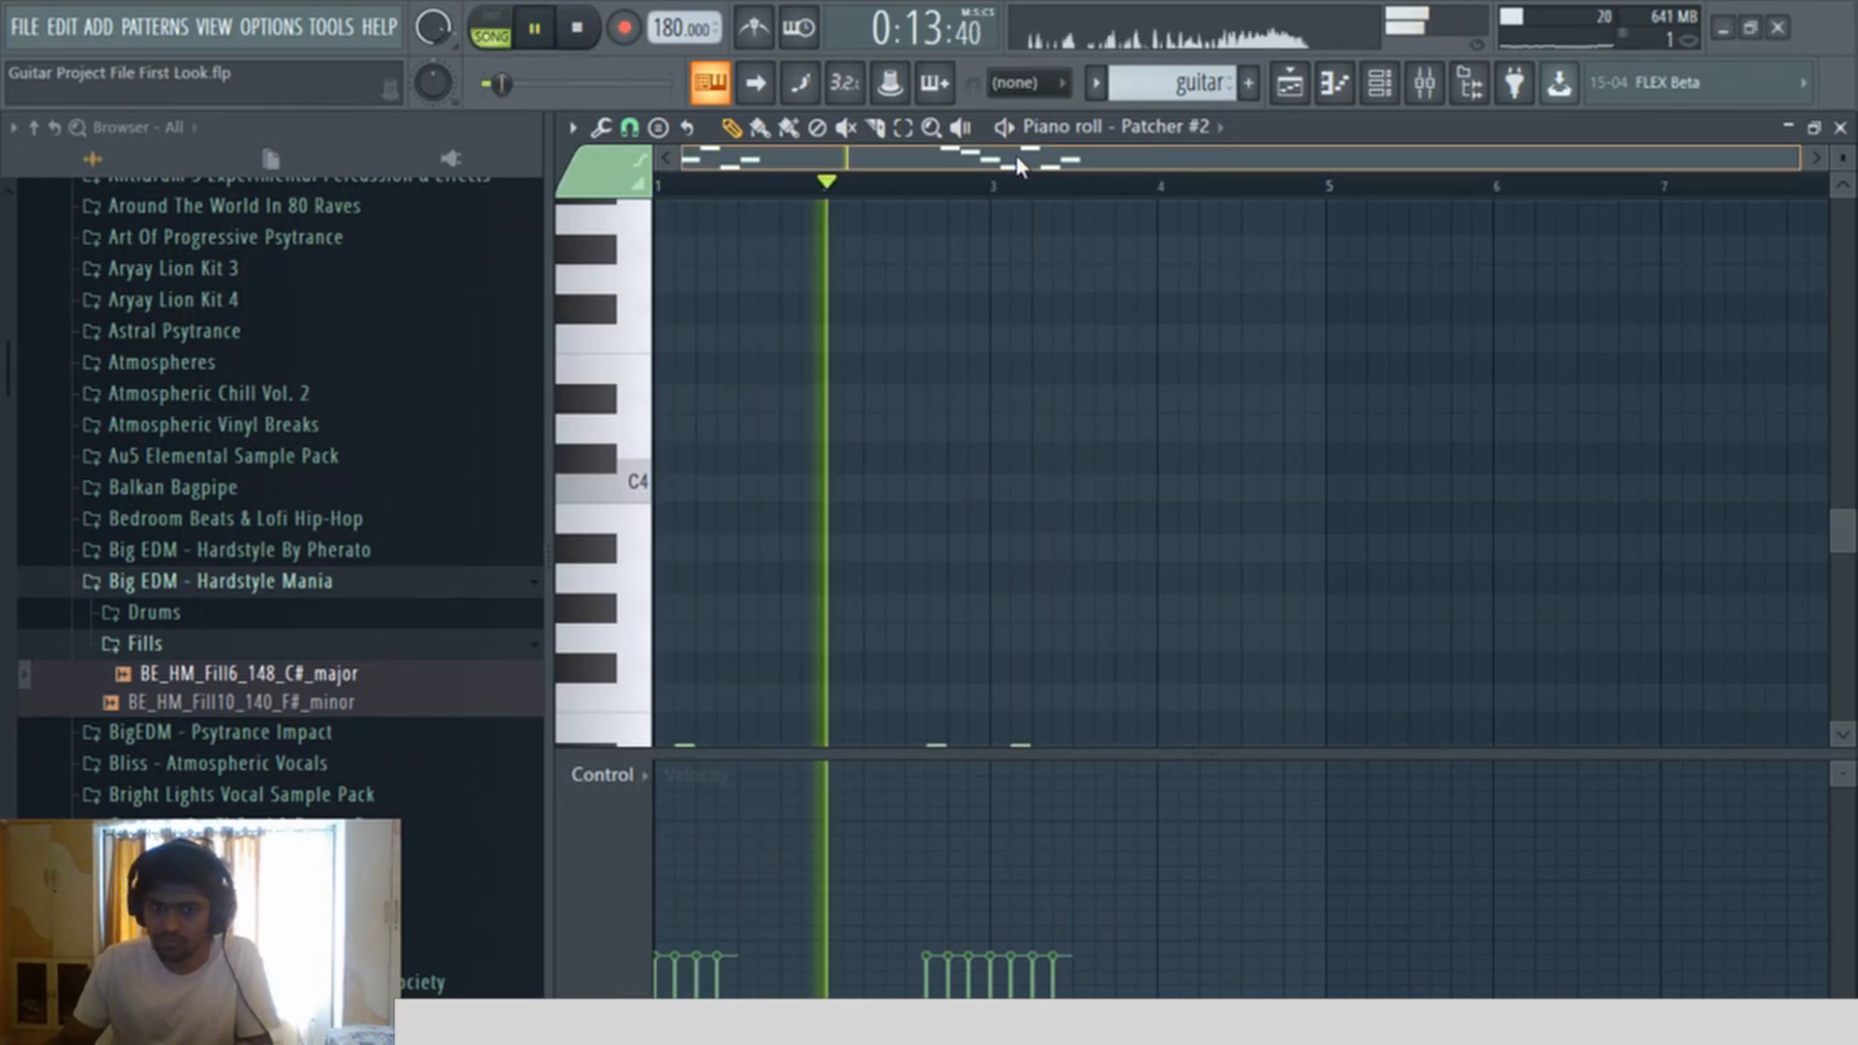
{"action": "scroll", "coordinate": [1192, 578], "scroll_direction": "down", "scroll_amount": 3}
{"action": "scroll", "coordinate": [1201, 571], "scroll_direction": "up", "scroll_amount": 3}
{"action": "key", "text": "space"}
{"action": "key", "text": "space"}
{"action": "scroll", "coordinate": [915, 537], "scroll_direction": "up", "scroll_amount": 2}
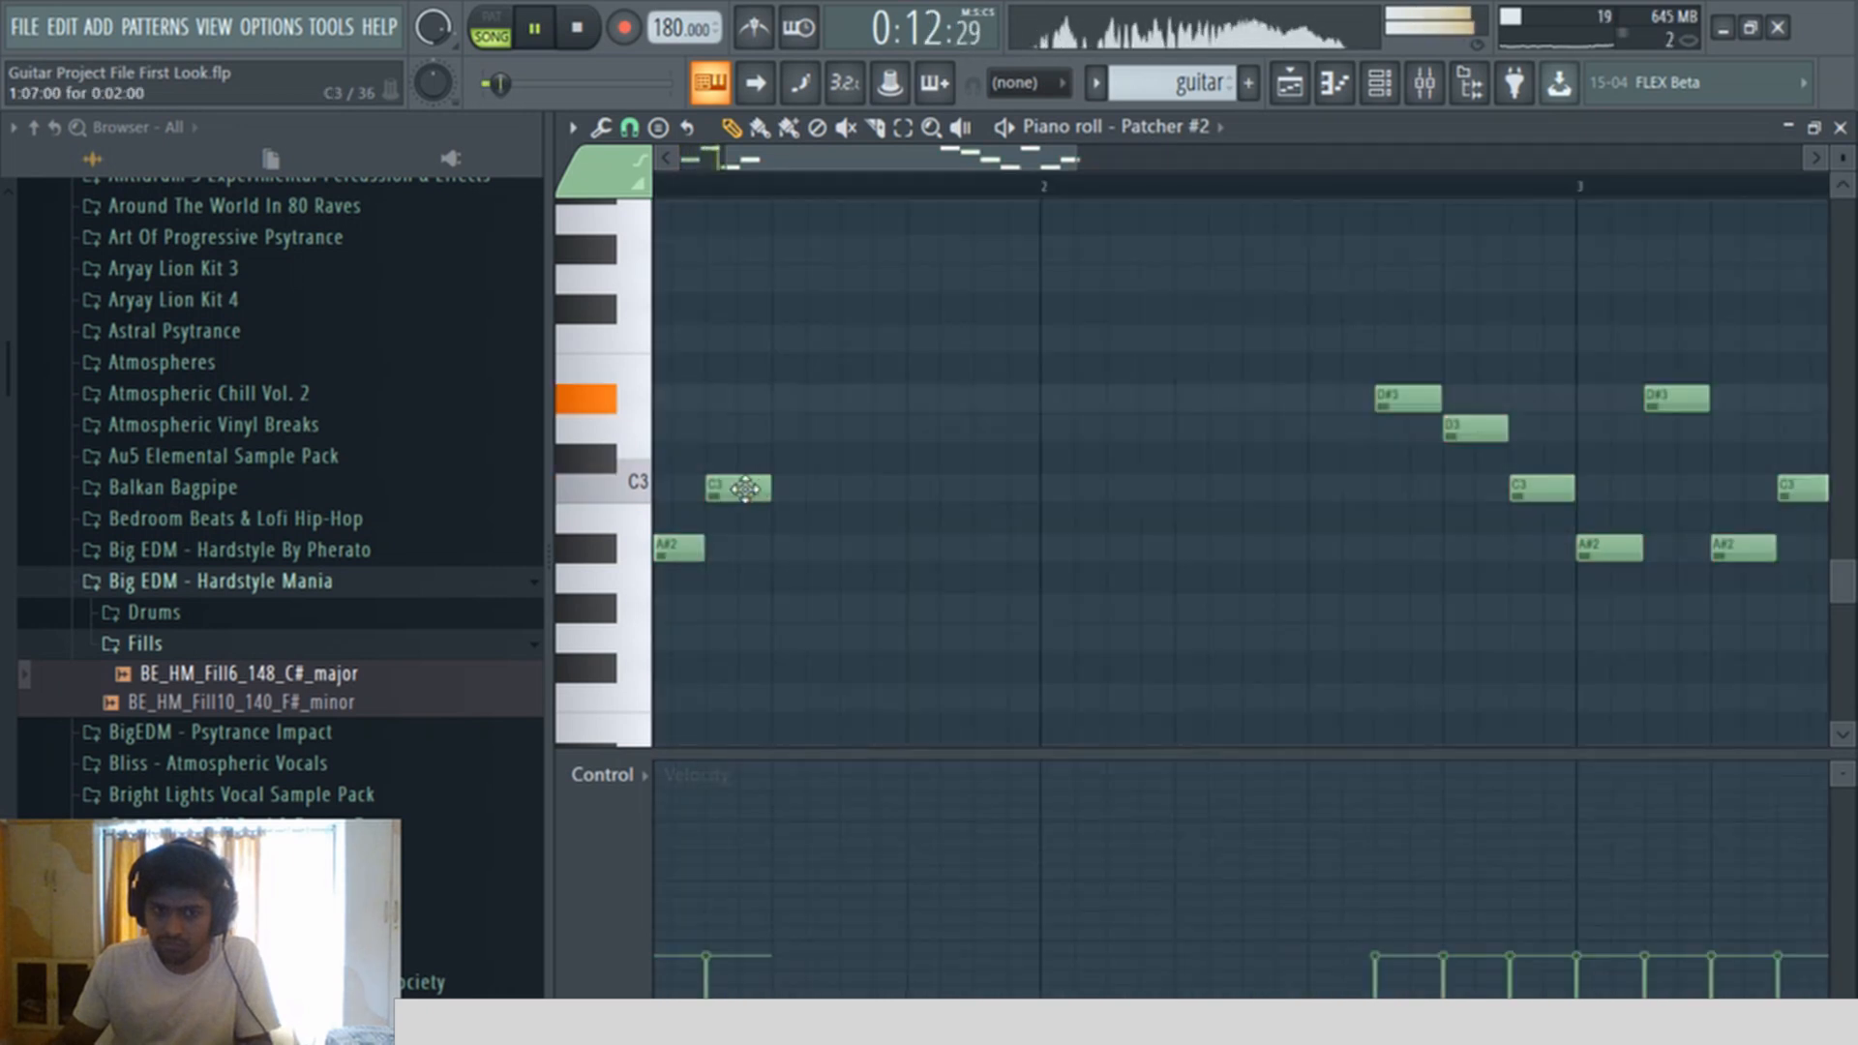
Step: Place one-step C3 notes at steps 5 and 7 of bar 2 and play the riff from bar 1
{"action": "left_click", "coordinate": [1257, 511]}
{"action": "right_click", "coordinate": [1274, 519]}
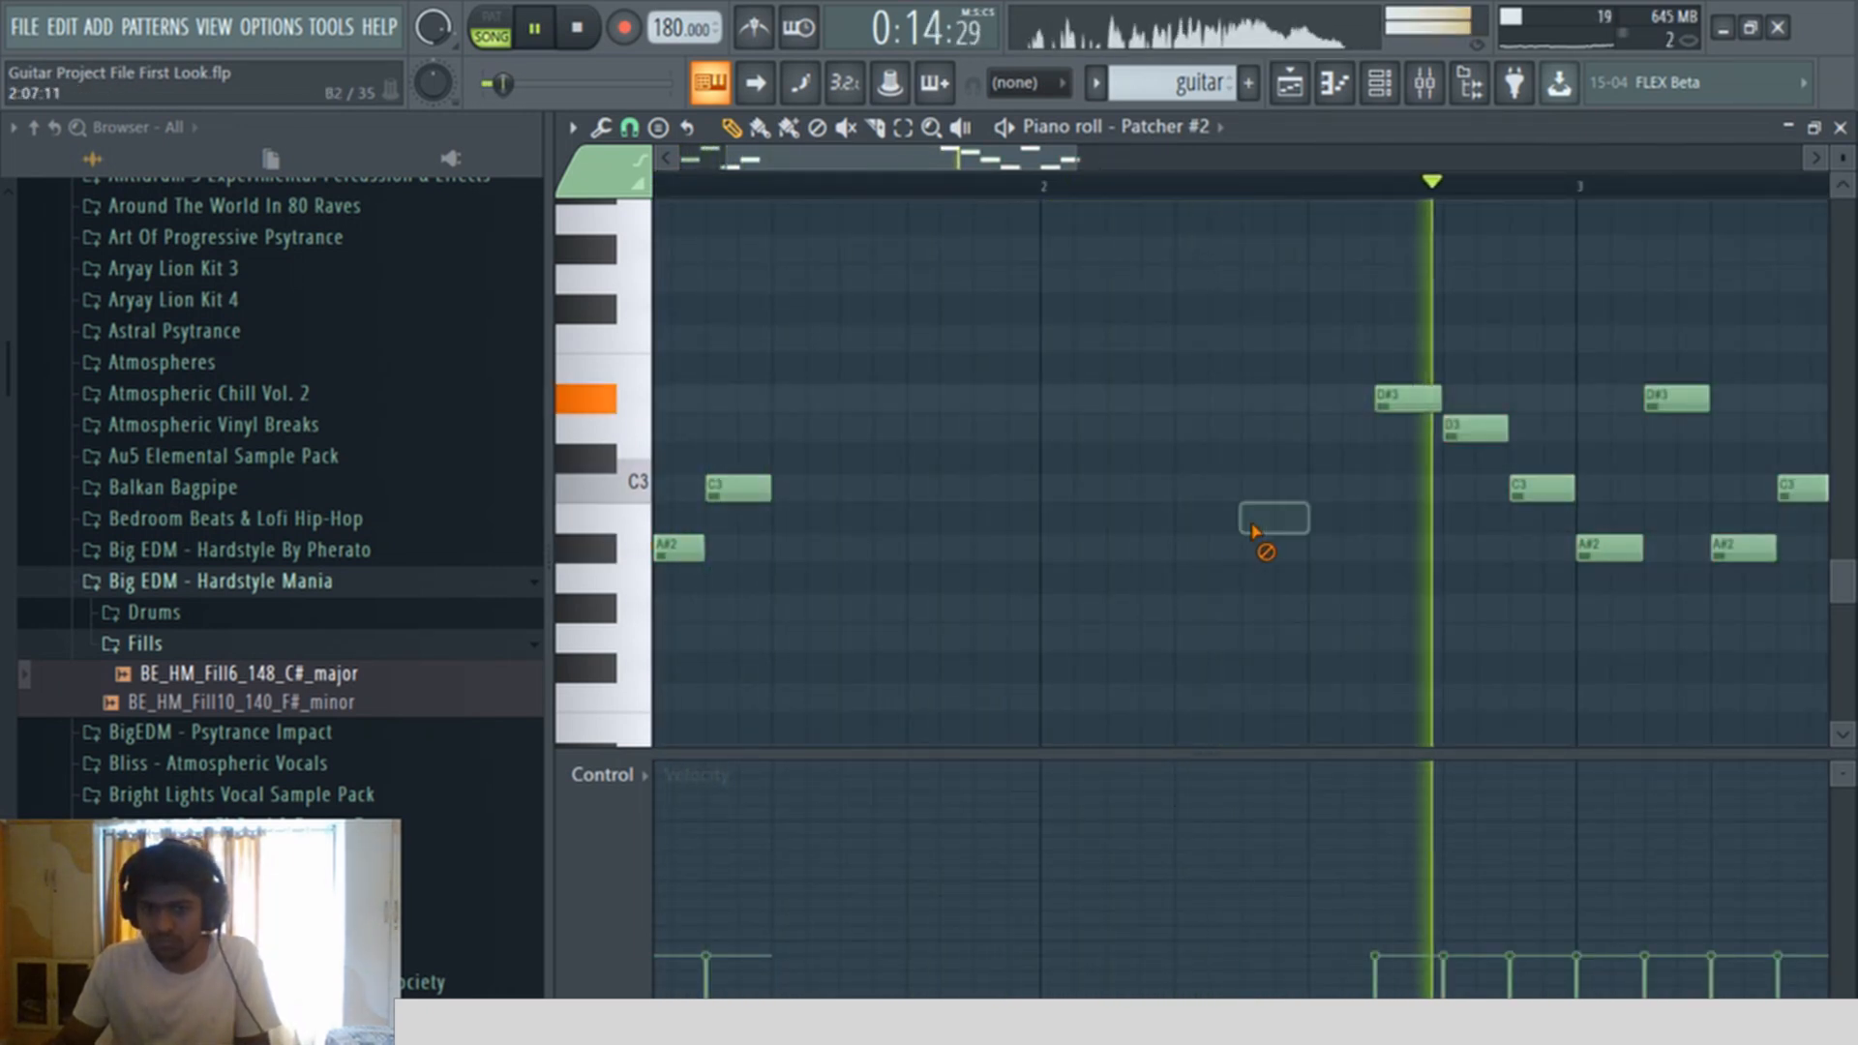
{"action": "key", "text": "space"}
{"action": "left_click", "coordinate": [1175, 484]}
{"action": "key", "text": "space"}
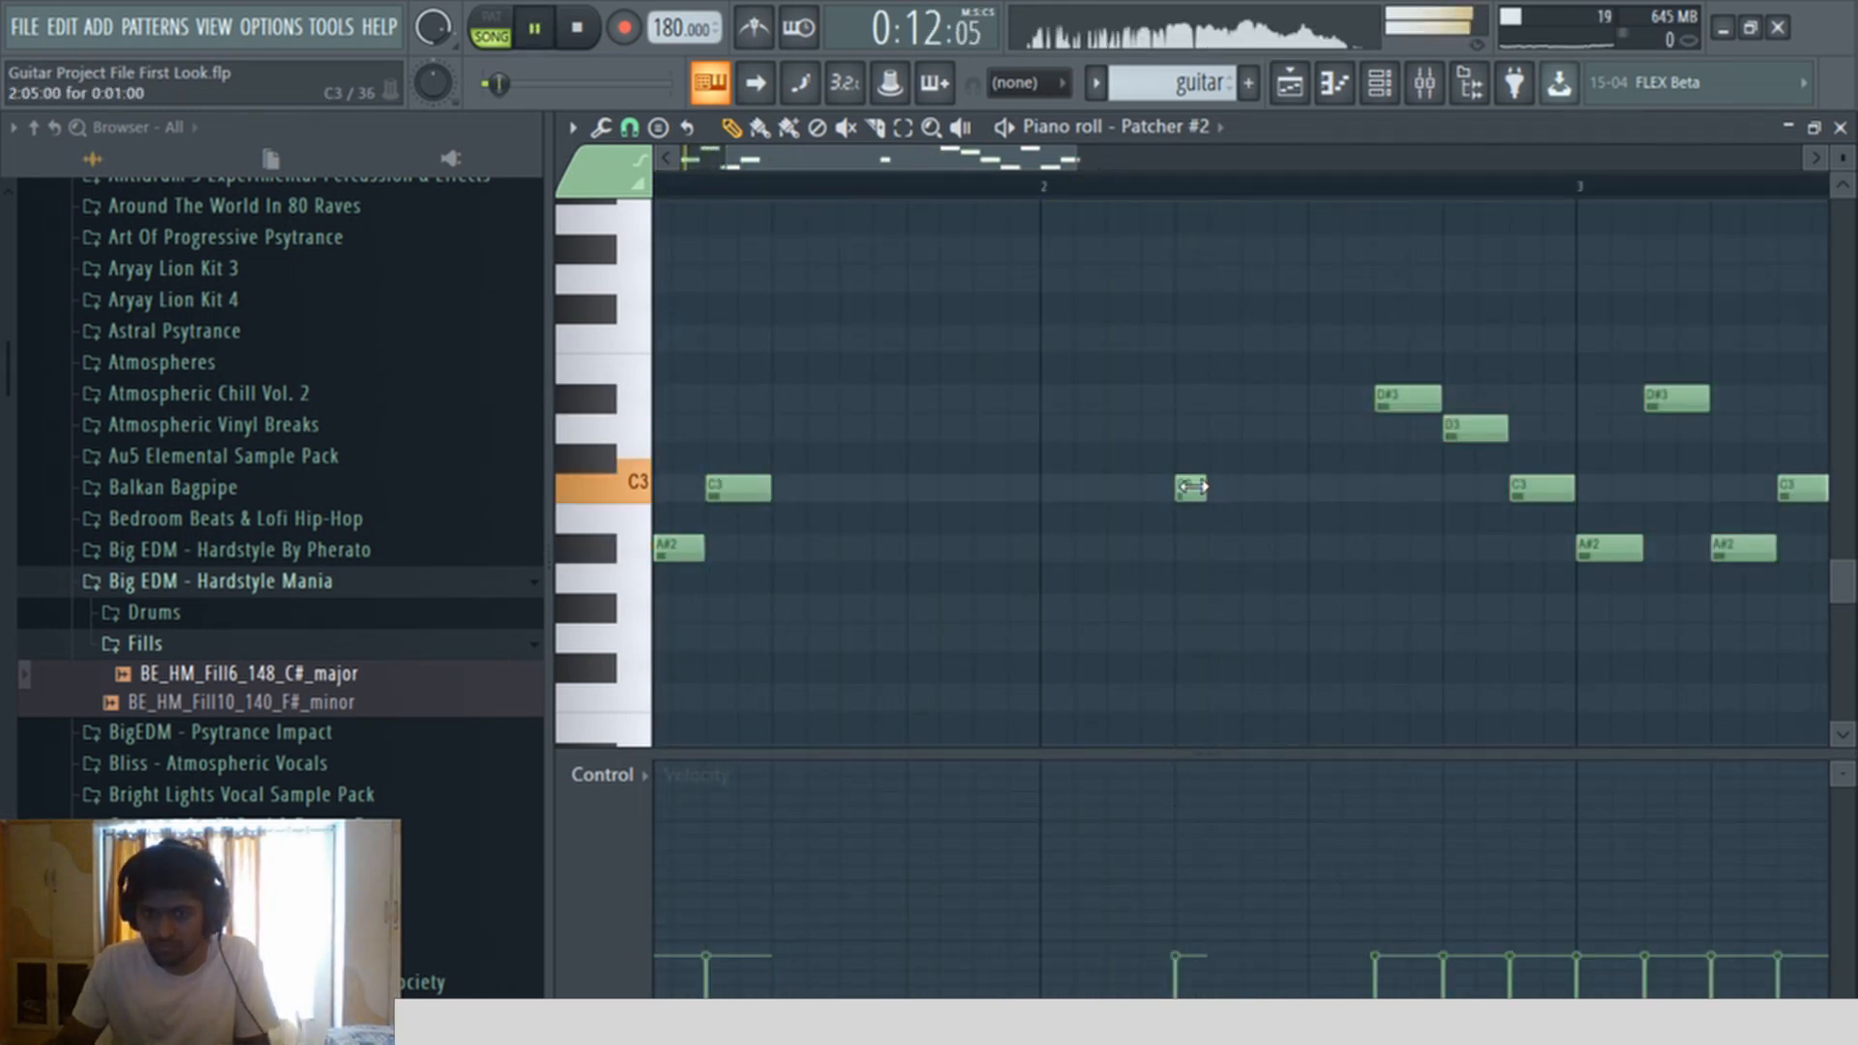
{"action": "left_click", "coordinate": [1250, 488]}
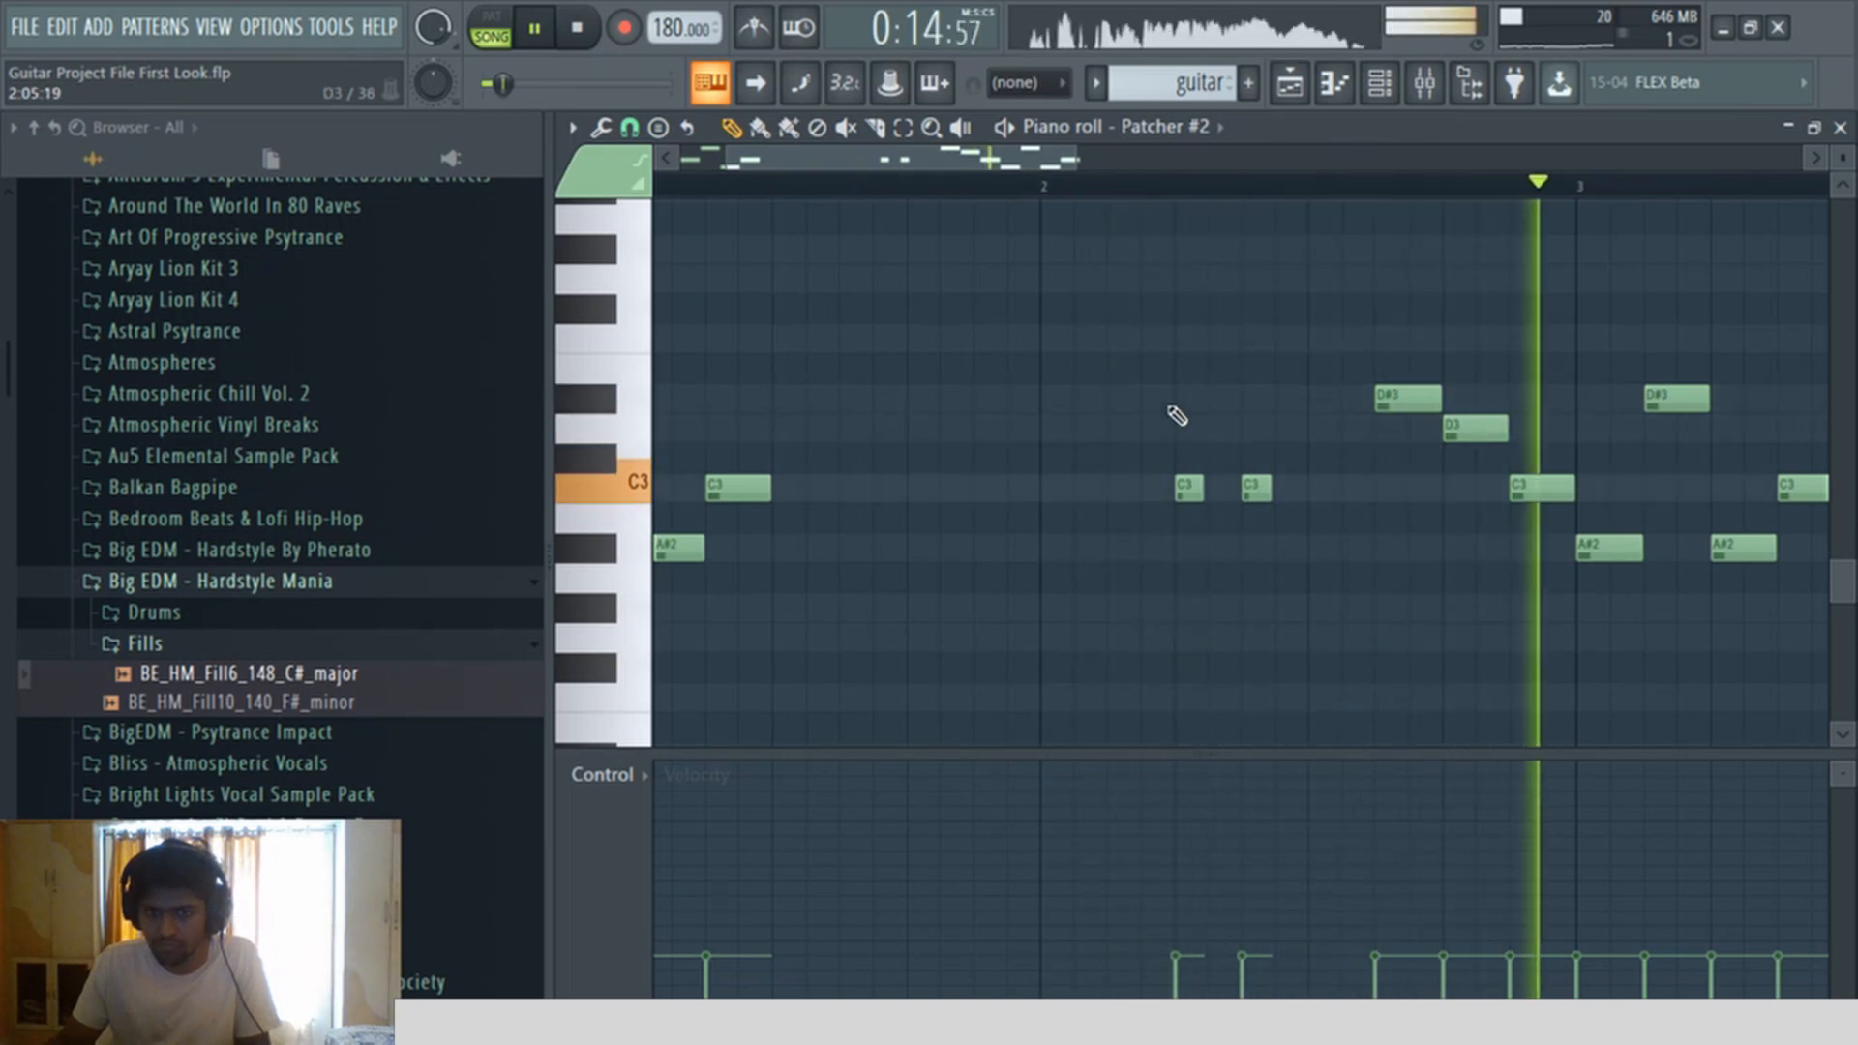
{"action": "right_click", "coordinate": [1107, 328], "text": "ctrl"}
{"action": "right_click", "coordinate": [770, 190], "text": "ctrl"}
{"action": "left_click", "coordinate": [659, 190]}
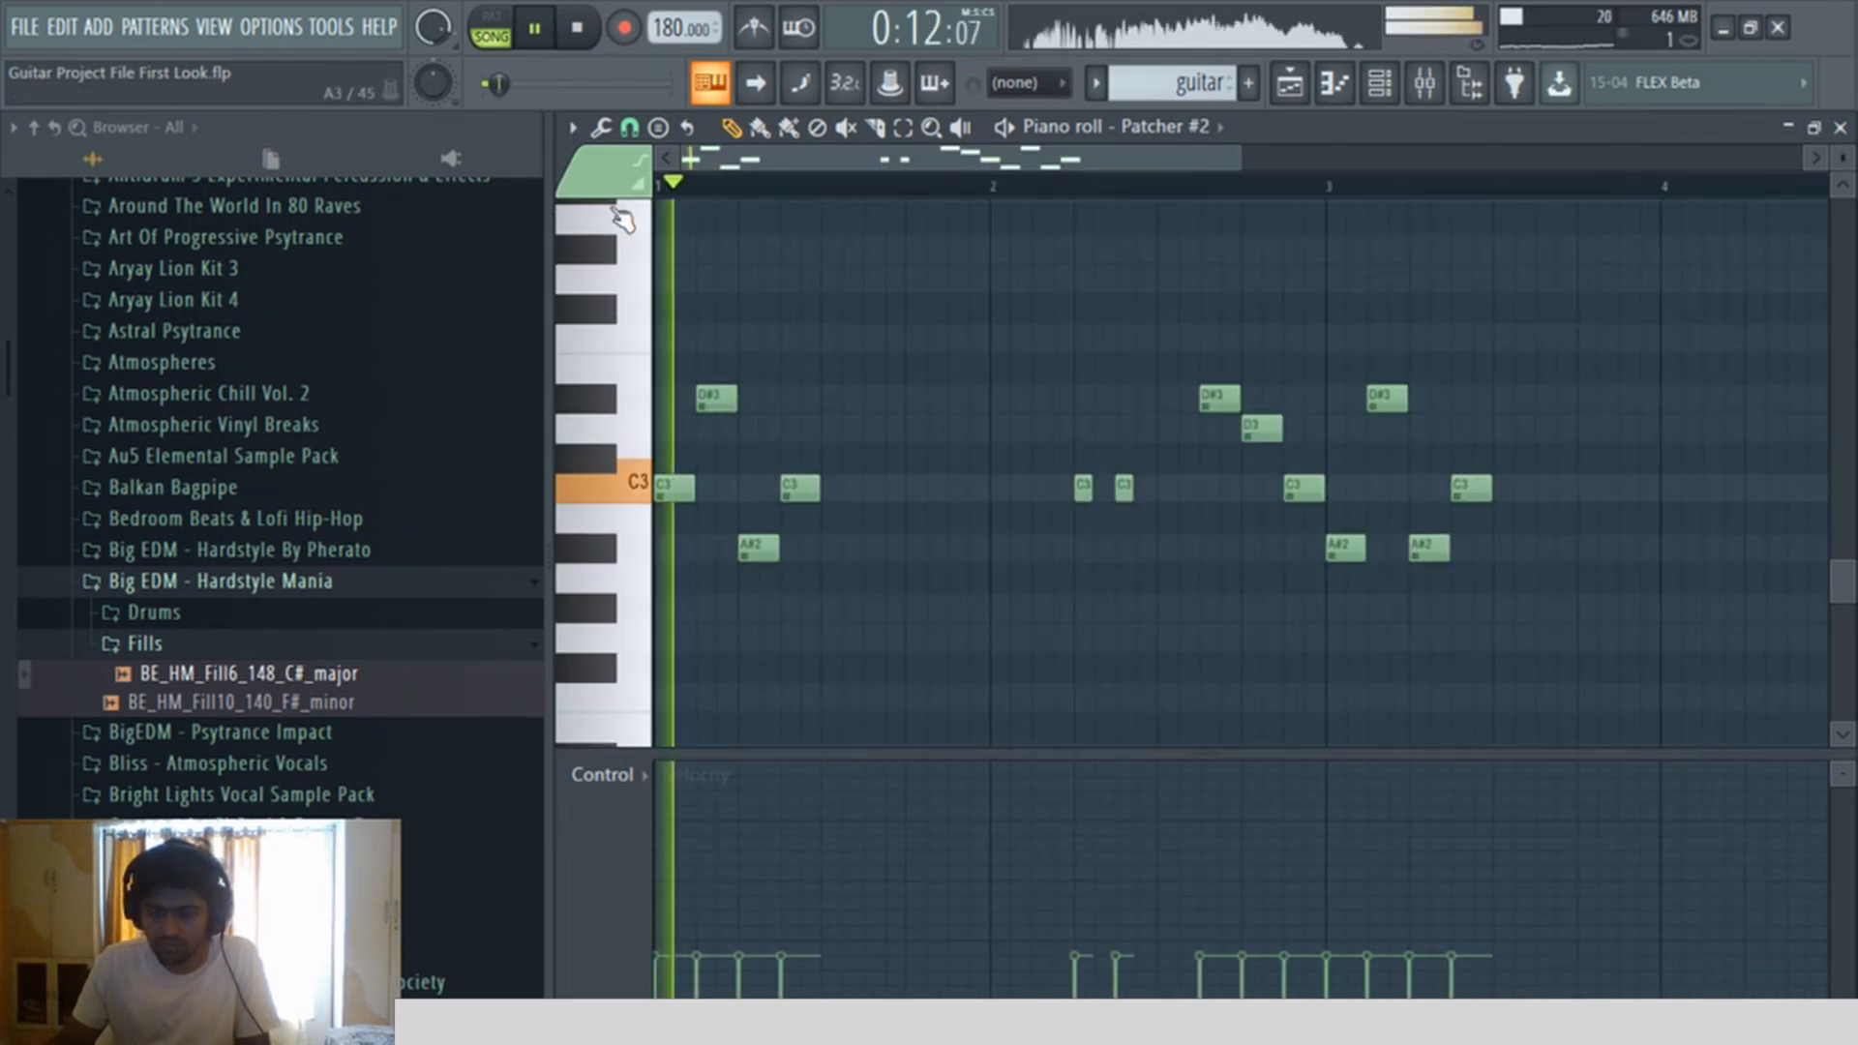
Step: Add one-step C3 notes at steps 13 and 15 of bar 1 and at step 3 of bar 2
{"action": "scroll", "coordinate": [924, 492], "scroll_direction": "up", "scroll_amount": 3}
{"action": "left_click", "coordinate": [934, 491]}
{"action": "key", "text": "space"}
{"action": "right_click", "coordinate": [946, 496]}
{"action": "left_click", "coordinate": [889, 494]}
{"action": "left_click", "coordinate": [1073, 486]}
{"action": "key", "text": "space"}
{"action": "left_click", "coordinate": [981, 488]}
{"action": "key", "text": "space"}
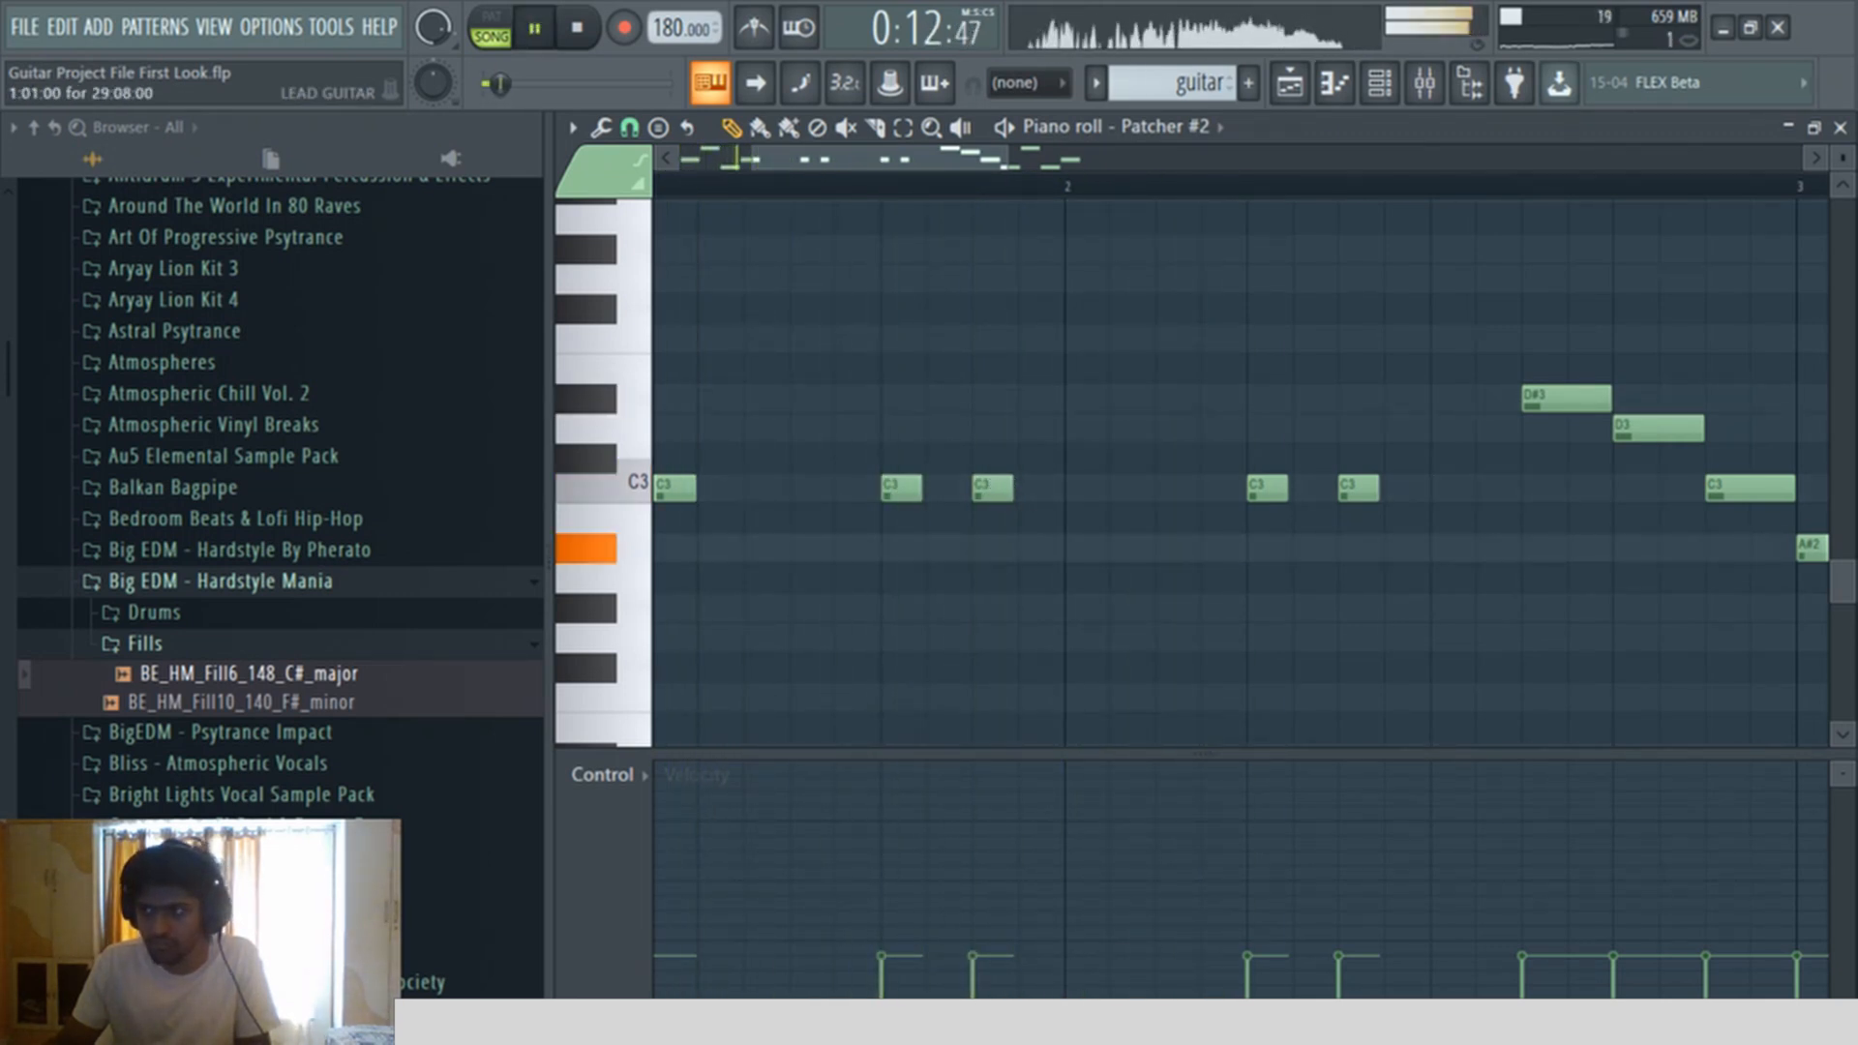
{"action": "left_click", "coordinate": [1164, 489]}
{"action": "key", "text": "space"}
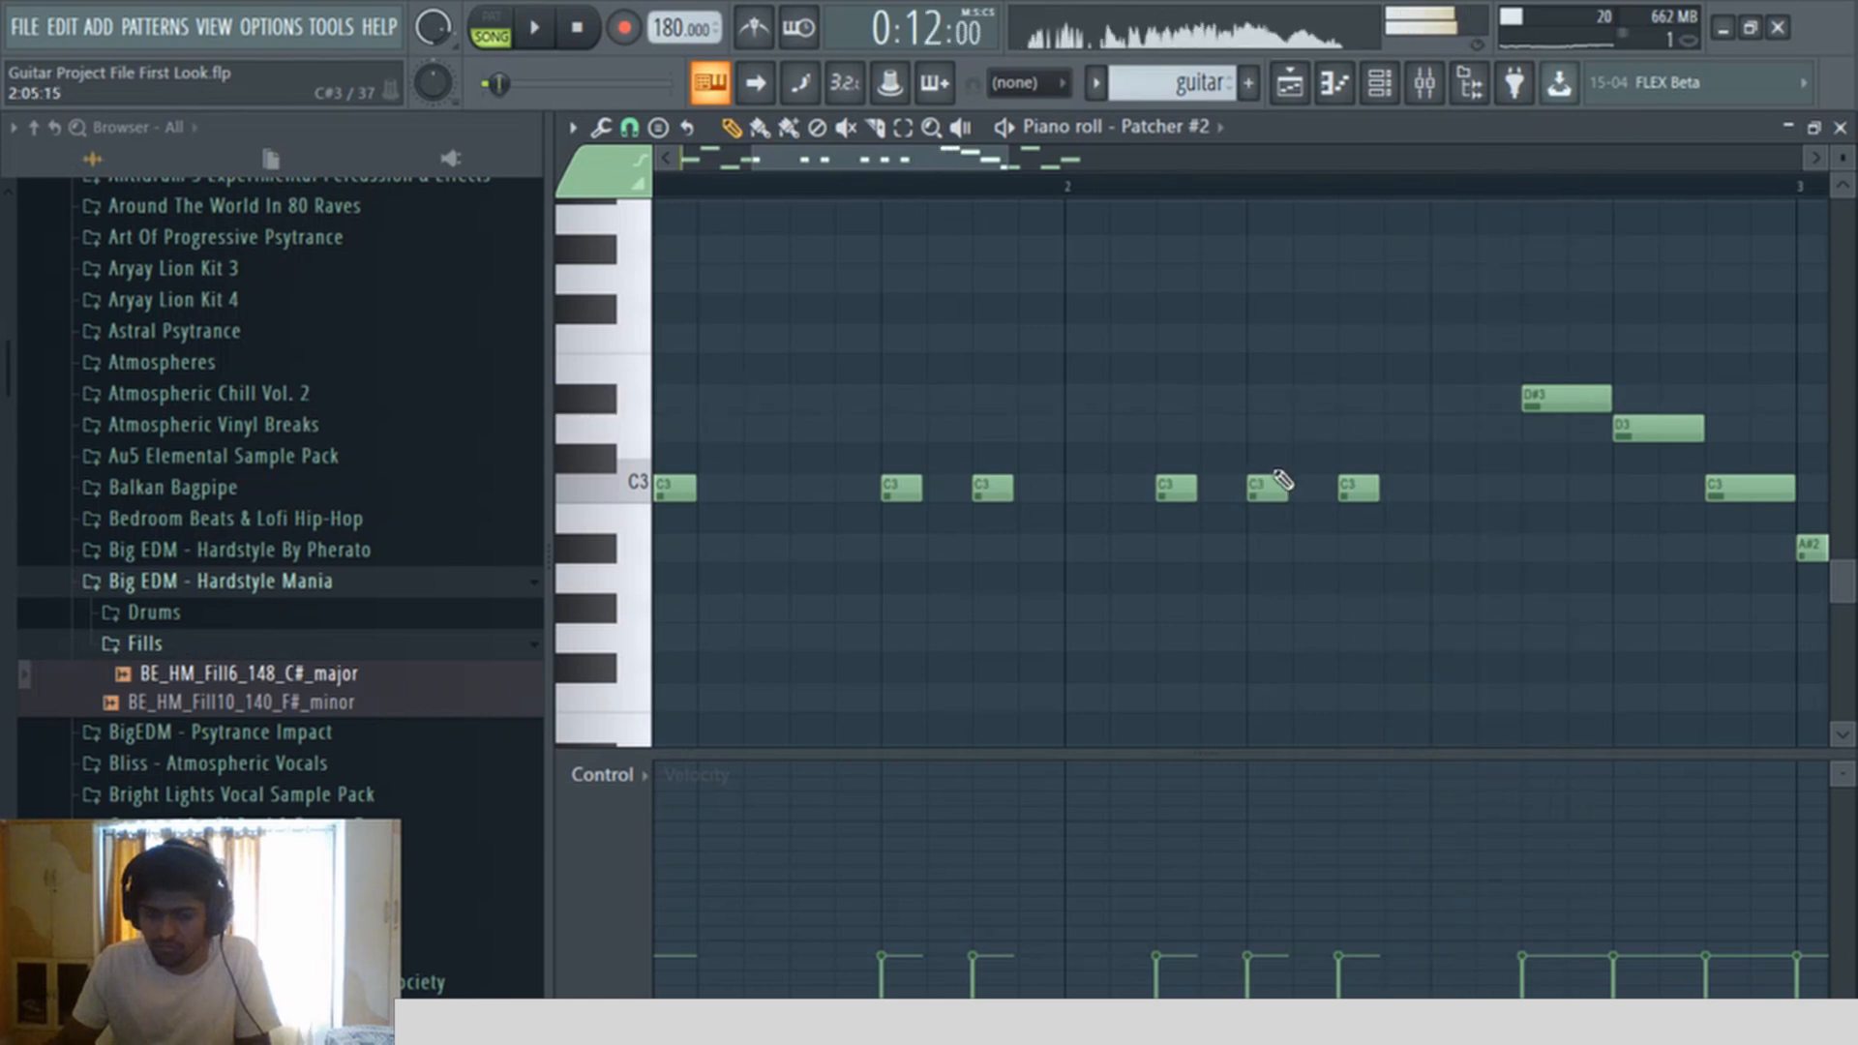
Step: Add C3 notes at steps 6 and 8 of bar 2 and shorten the four C3 notes on steps 5 to 8
{"action": "scroll", "coordinate": [1406, 492], "scroll_direction": "up", "scroll_amount": 2}
{"action": "left_click", "coordinate": [1408, 489]}
{"action": "key", "text": "space"}
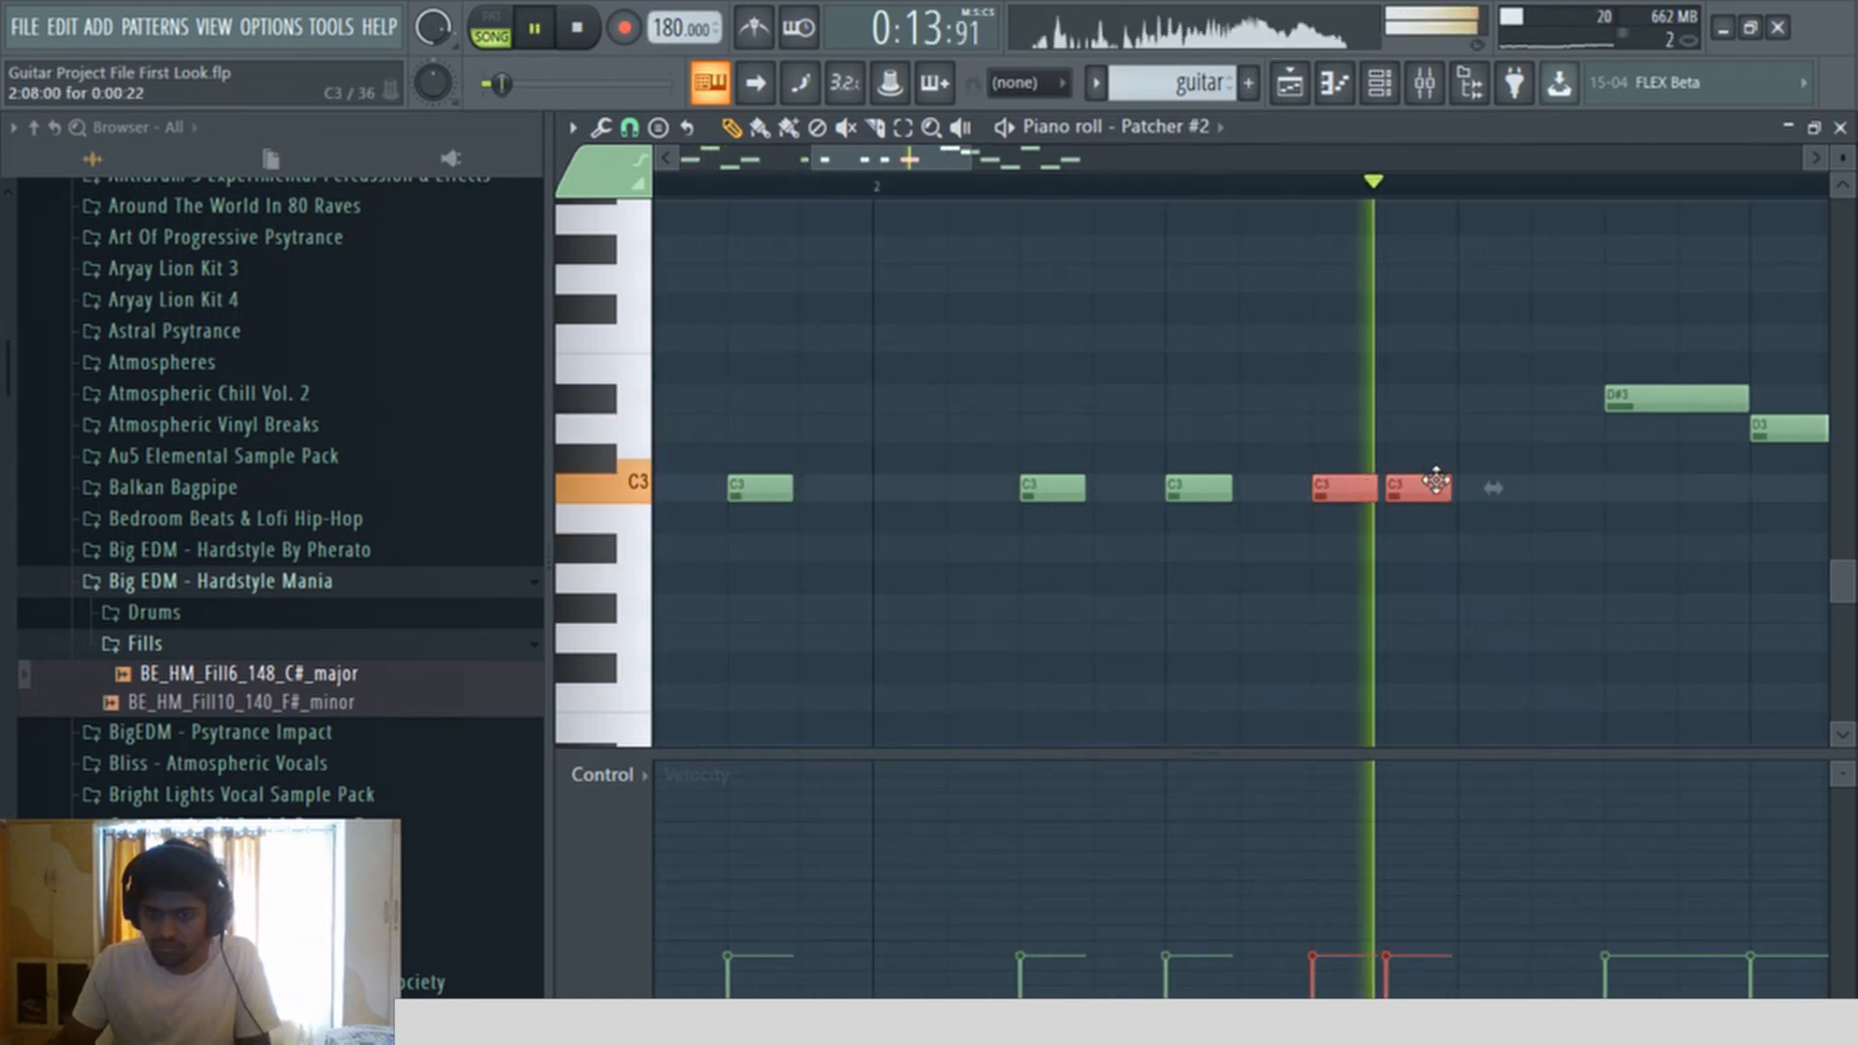
{"action": "left_click_drag", "start_coordinate": [1435, 482], "coordinate": [1409, 483]}
{"action": "left_click", "coordinate": [1247, 489]}
{"action": "left_click_drag", "start_coordinate": [1272, 489], "coordinate": [1206, 493]}
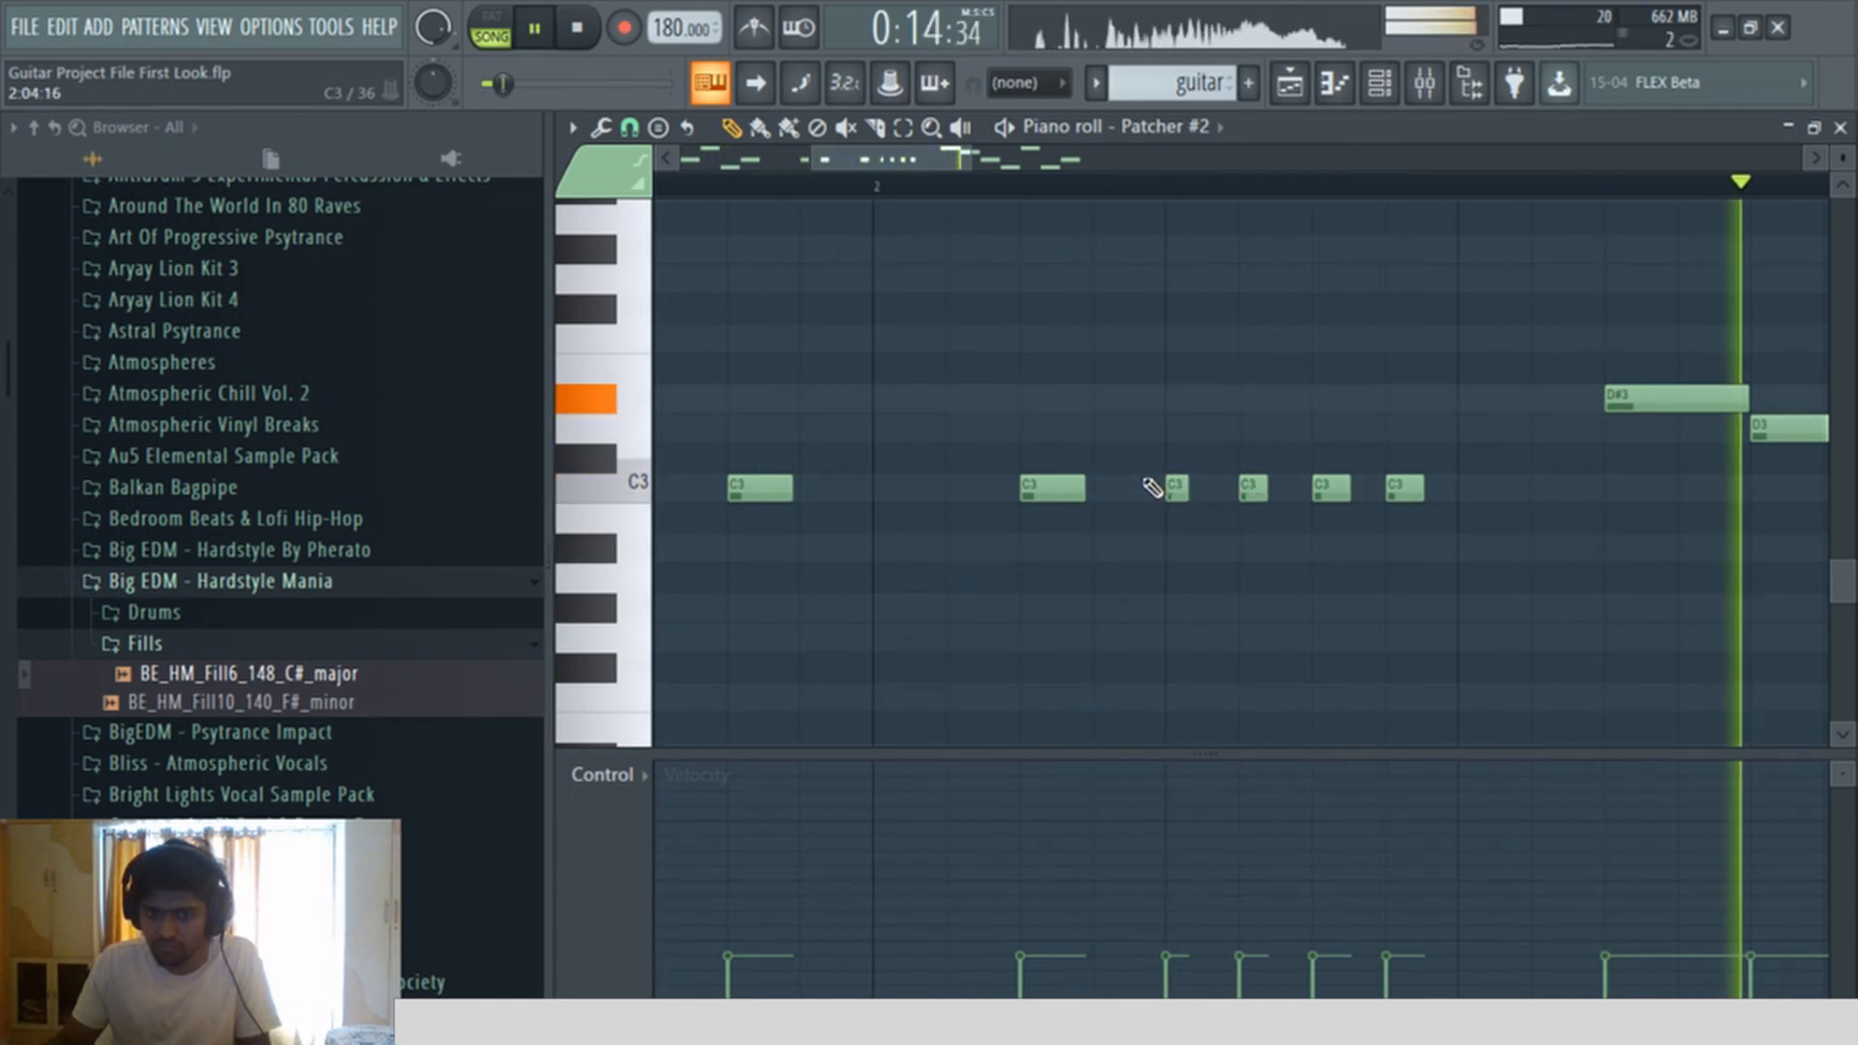
Step: Lower the C3 just before bar 3 to A#2 and the A#2 at bar 3's start to G2
{"action": "scroll", "coordinate": [1157, 489], "scroll_direction": "down", "scroll_amount": 3}
{"action": "left_click_drag", "start_coordinate": [1029, 236], "coordinate": [1539, 658]}
{"action": "key", "text": "space"}
{"action": "left_click_drag", "start_coordinate": [994, 548], "coordinate": [1069, 639]}
{"action": "key", "text": "space"}
{"action": "key", "text": "space"}
{"action": "left_click_drag", "start_coordinate": [1069, 646], "coordinate": [1067, 677]}
{"action": "key", "text": "space"}
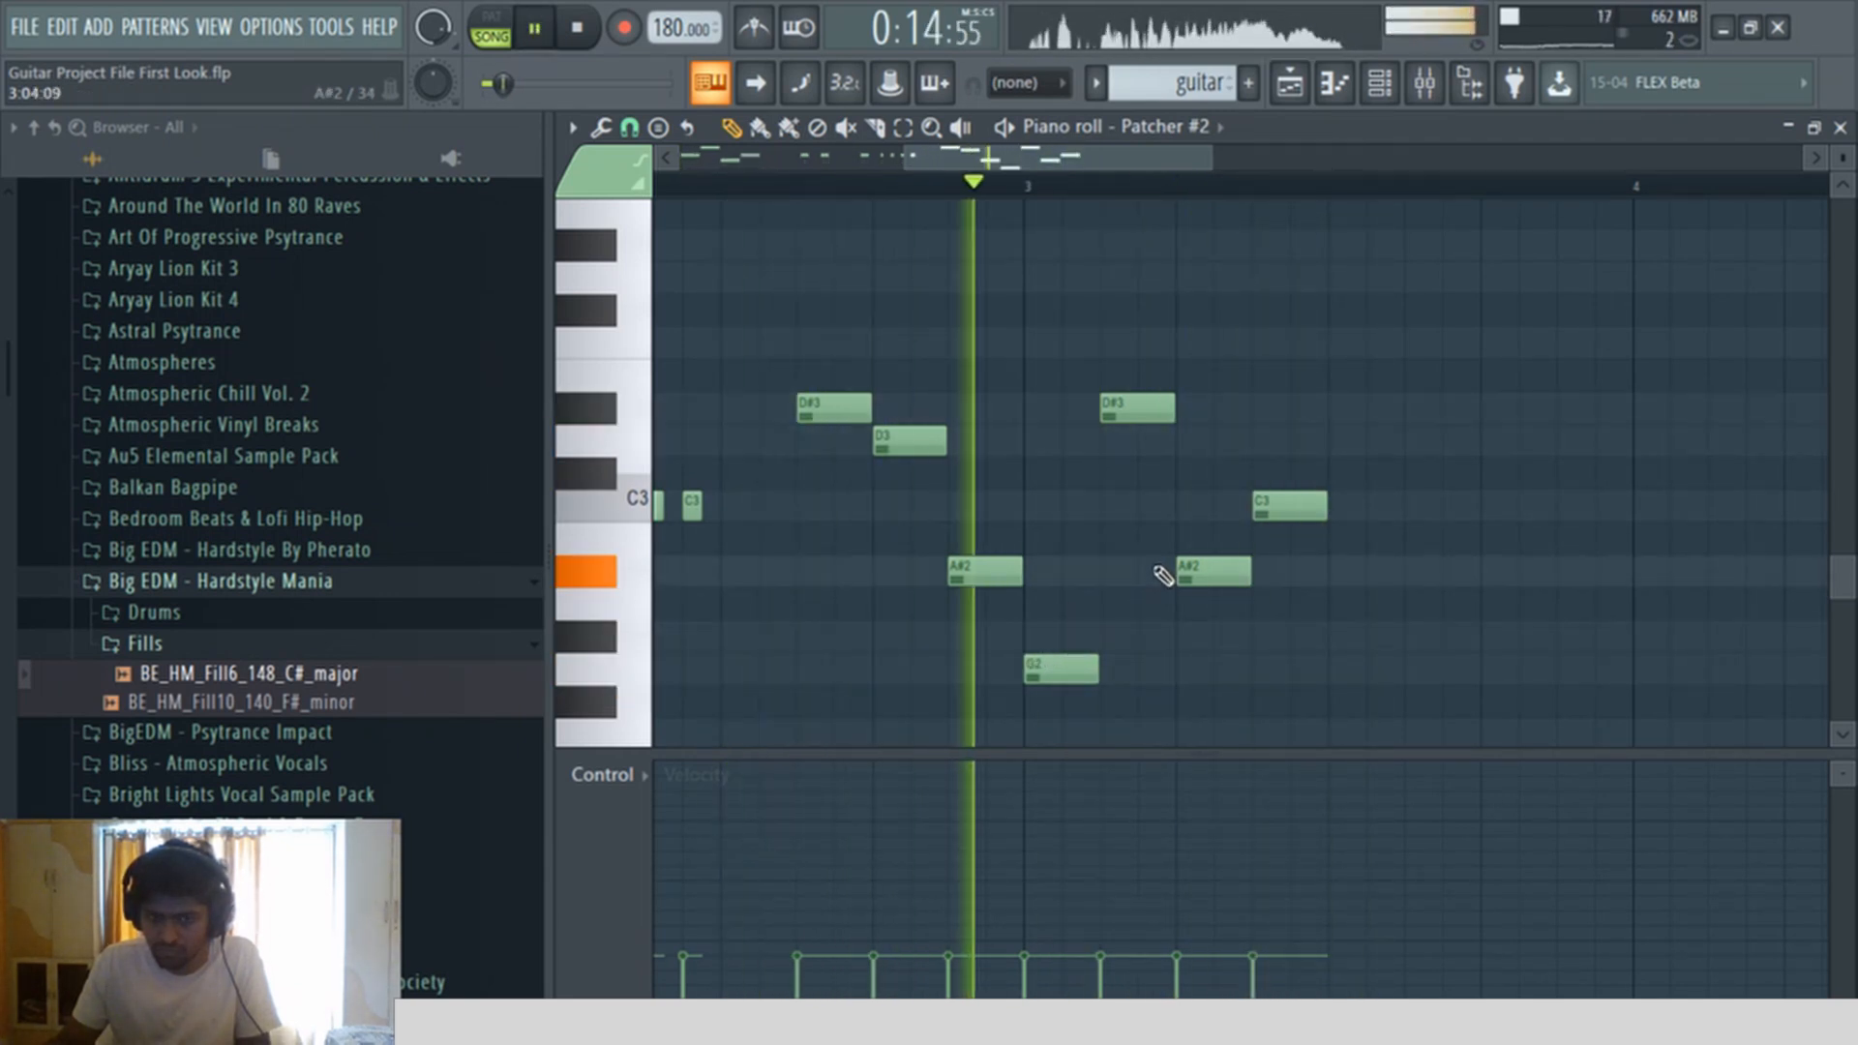
{"action": "scroll", "coordinate": [902, 253], "scroll_direction": "down", "scroll_amount": 2}
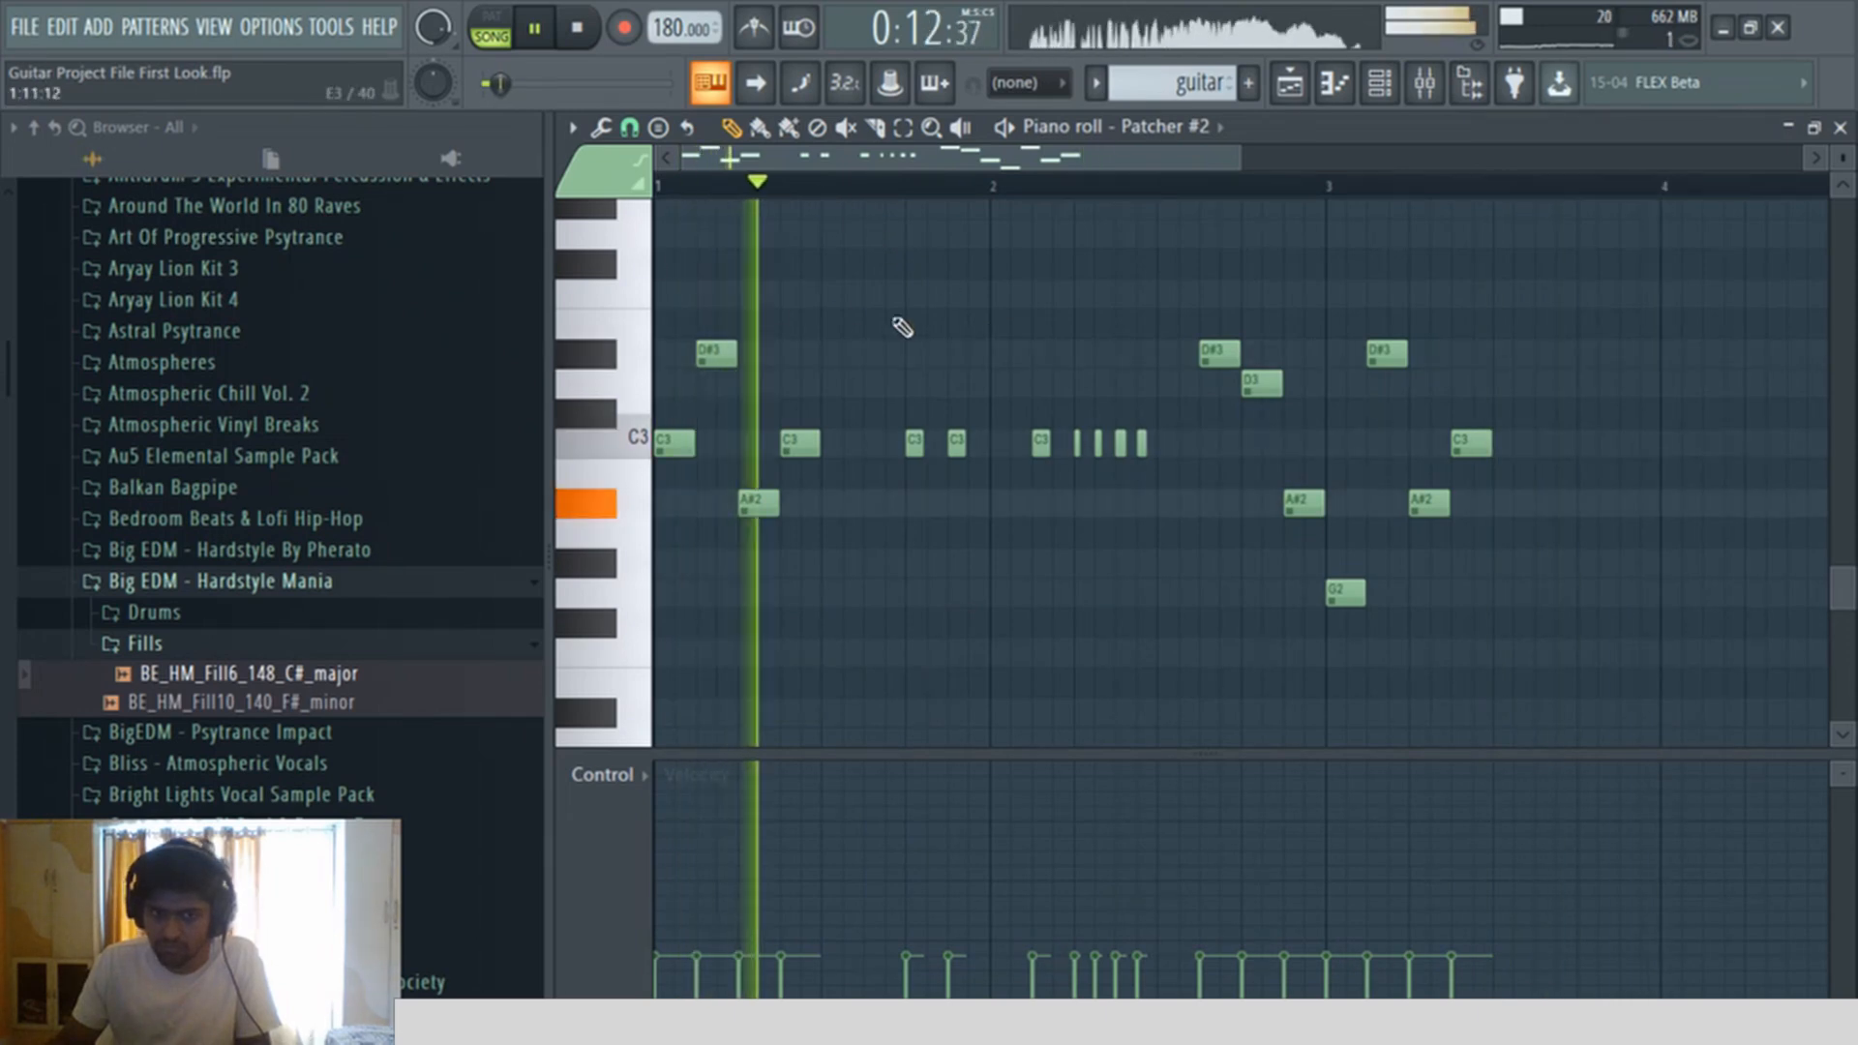